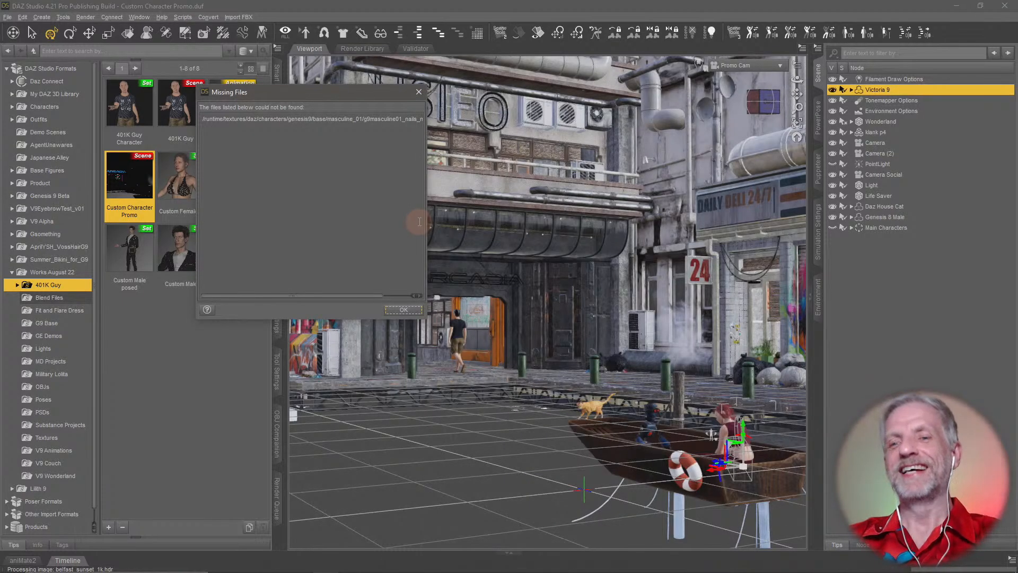
# Step: Dismiss the missing files notice and switch the viewport from the promo camera to Perspective View
pyautogui.click(411, 313)
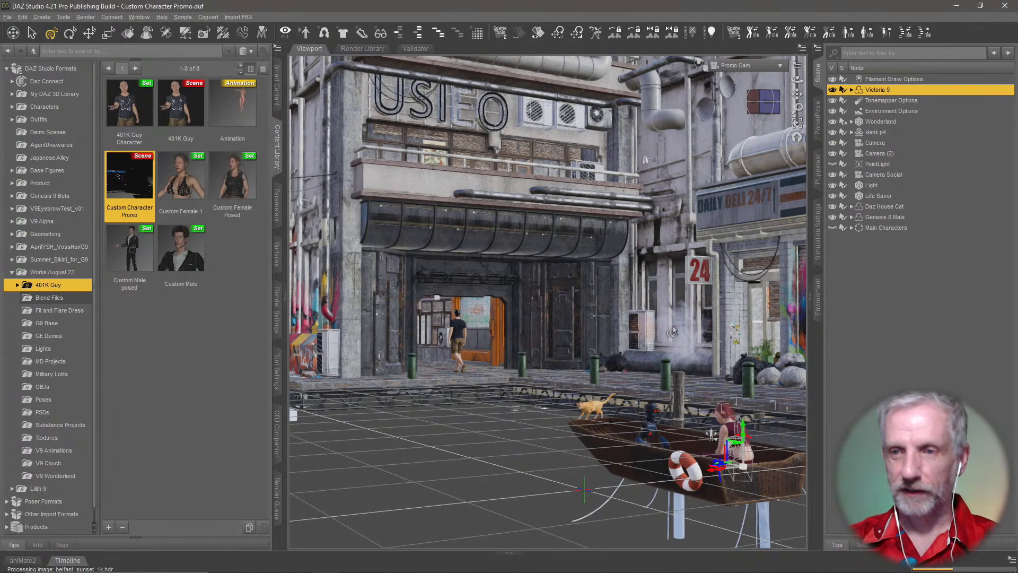
pyautogui.click(768, 65)
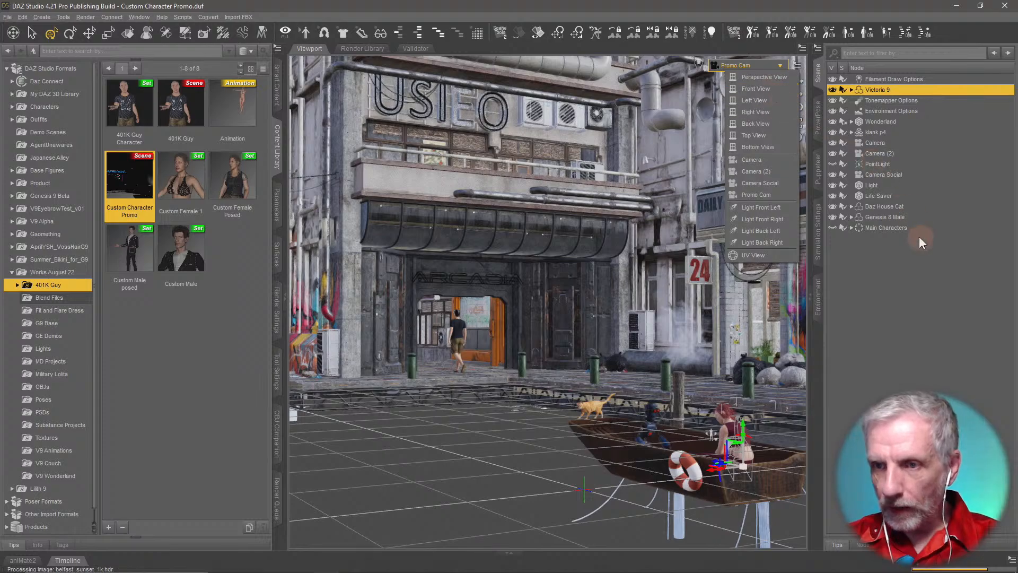
pyautogui.click(874, 257)
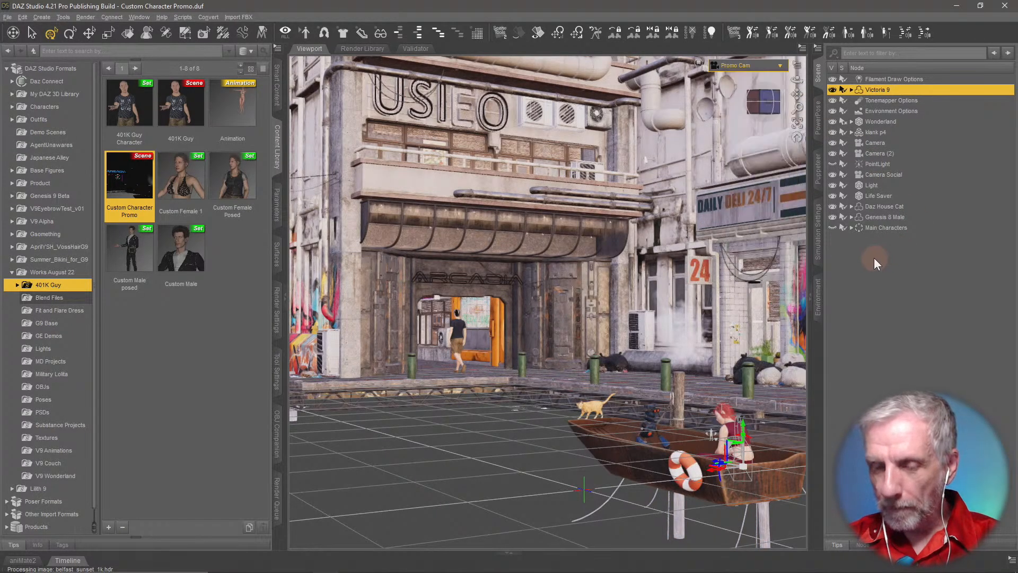
pyautogui.click(874, 258)
pyautogui.click(768, 65)
pyautogui.click(749, 76)
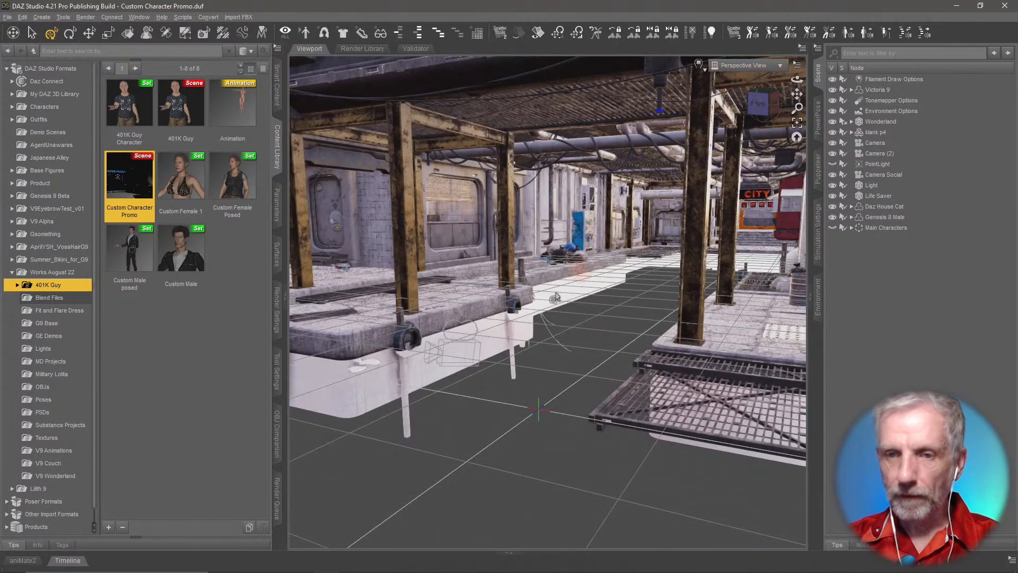
# Step: Examine the rowing boat with its cat, robot and seated woman, and the surrounding street buildings, from several angles
pyautogui.keyDown('ctrl'); pyautogui.keyDown('alt'); pyautogui.moveTo(473, 331); pyautogui.dragTo(534, 304); pyautogui.keyUp('alt'); pyautogui.keyUp('ctrl')
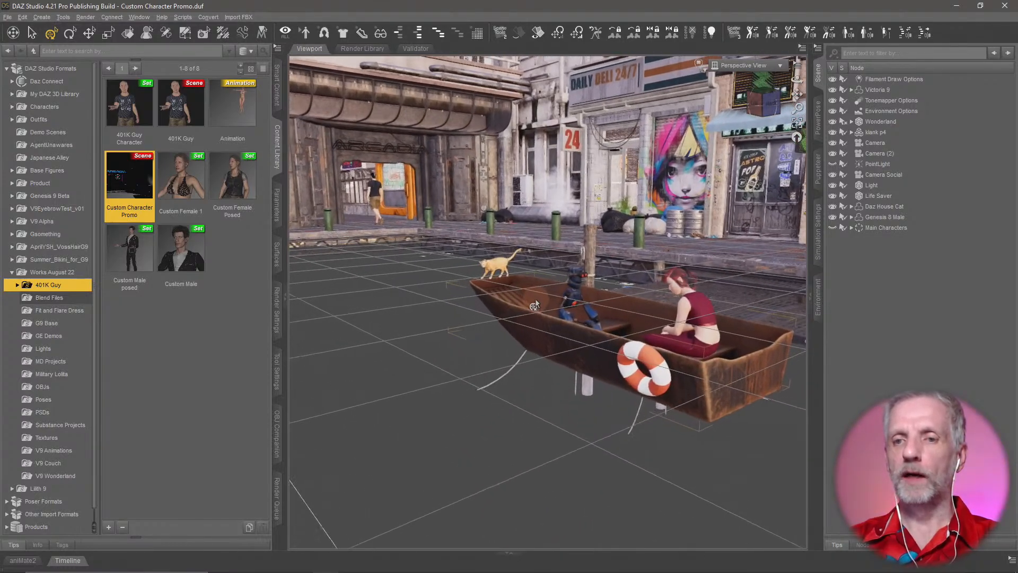
pyautogui.keyDown('ctrl'); pyautogui.keyDown('alt'); pyautogui.moveTo(536, 300); pyautogui.dragTo(600, 414, button='right'); pyautogui.keyUp('alt'); pyautogui.keyUp('ctrl')
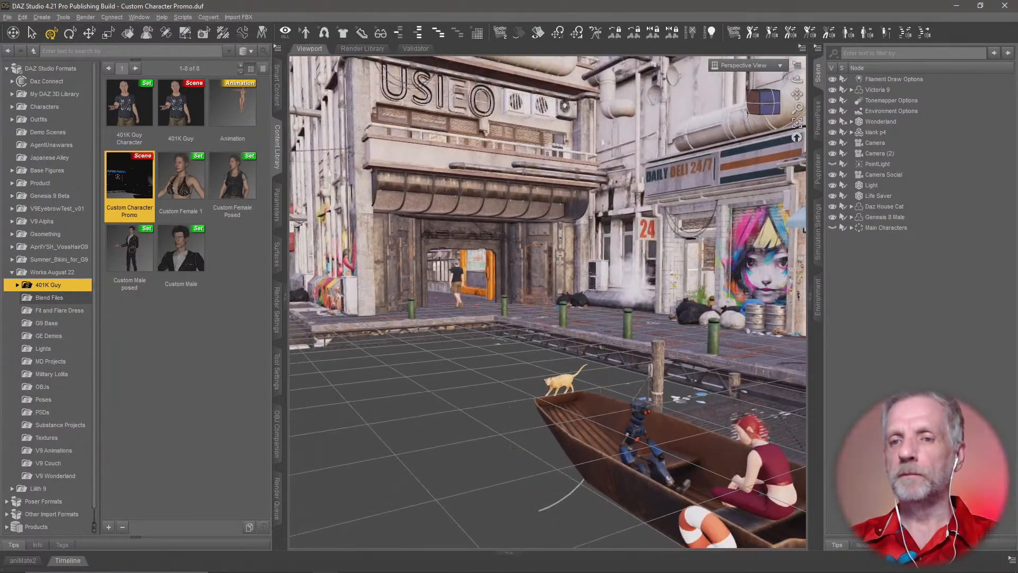
pyautogui.keyDown('ctrl'); pyautogui.keyDown('alt'); pyautogui.moveTo(599, 414); pyautogui.dragTo(517, 386); pyautogui.keyUp('alt'); pyautogui.keyUp('ctrl')
pyautogui.keyDown('ctrl'); pyautogui.keyDown('alt'); pyautogui.moveTo(517, 386); pyautogui.dragTo(390, 427, button='right'); pyautogui.keyUp('alt'); pyautogui.keyUp('ctrl')
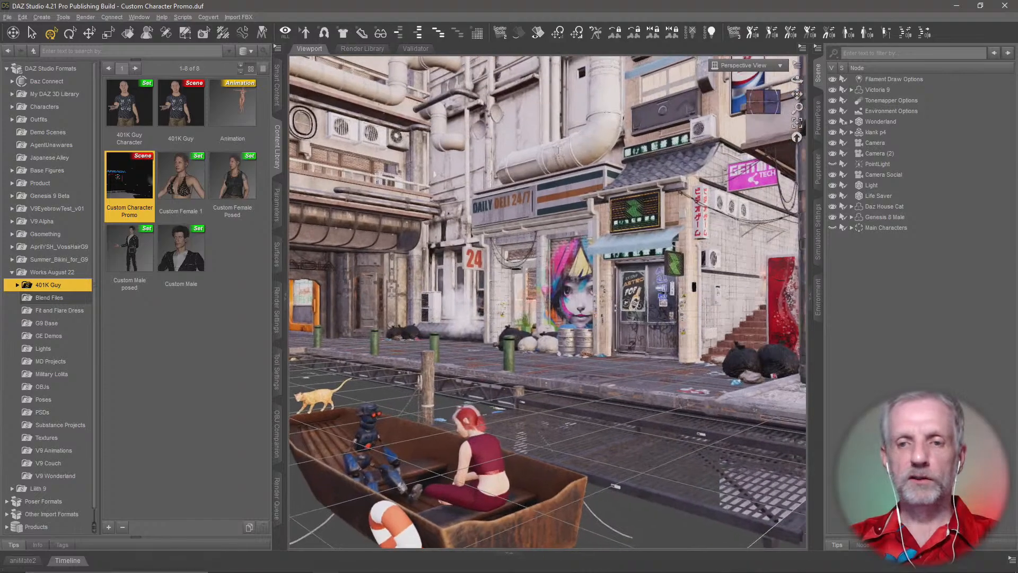
pyautogui.keyDown('ctrl'); pyautogui.keyDown('alt'); pyautogui.moveTo(492, 458); pyautogui.dragTo(432, 472, button='right'); pyautogui.keyUp('alt'); pyautogui.keyUp('ctrl')
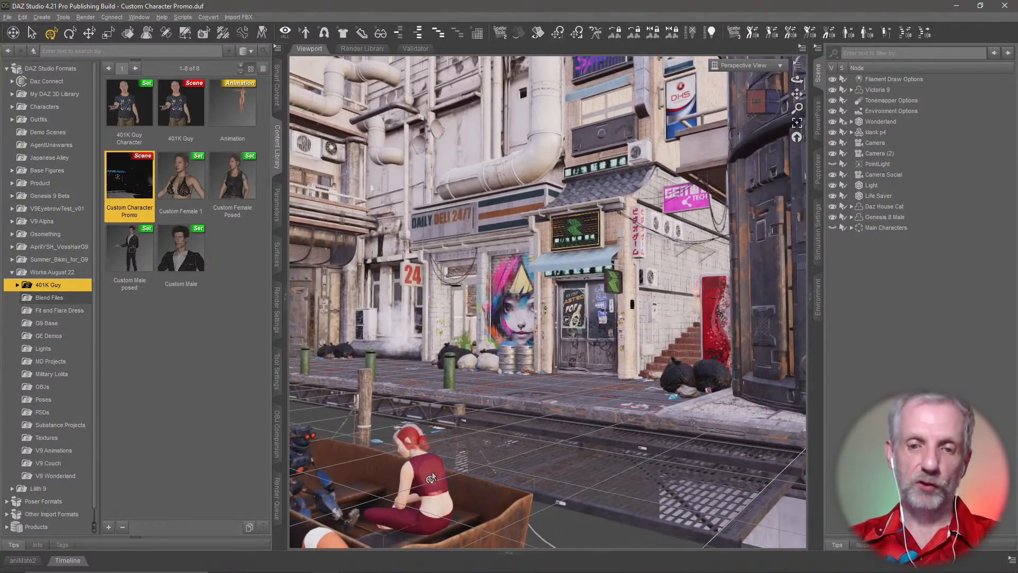
pyautogui.keyDown('ctrl'); pyautogui.keyDown('alt'); pyautogui.moveTo(432, 473); pyautogui.dragTo(413, 473); pyautogui.keyUp('alt'); pyautogui.keyUp('ctrl')
pyautogui.keyDown('ctrl'); pyautogui.keyDown('alt'); pyautogui.moveTo(428, 472); pyautogui.dragTo(444, 458, button='right'); pyautogui.keyUp('alt'); pyautogui.keyUp('ctrl')
pyautogui.scroll(-3, 395, 379)
pyautogui.scroll(4, 395, 378)
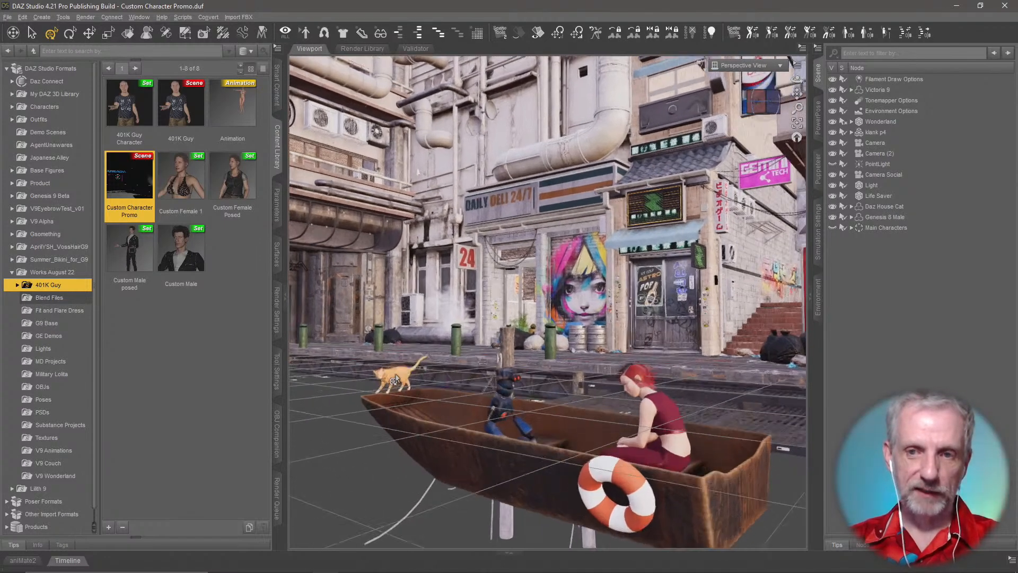
pyautogui.scroll(1, 396, 374)
pyautogui.keyDown('ctrl'); pyautogui.keyDown('alt'); pyautogui.moveTo(396, 374); pyautogui.dragTo(380, 332); pyautogui.keyUp('alt'); pyautogui.keyUp('ctrl')
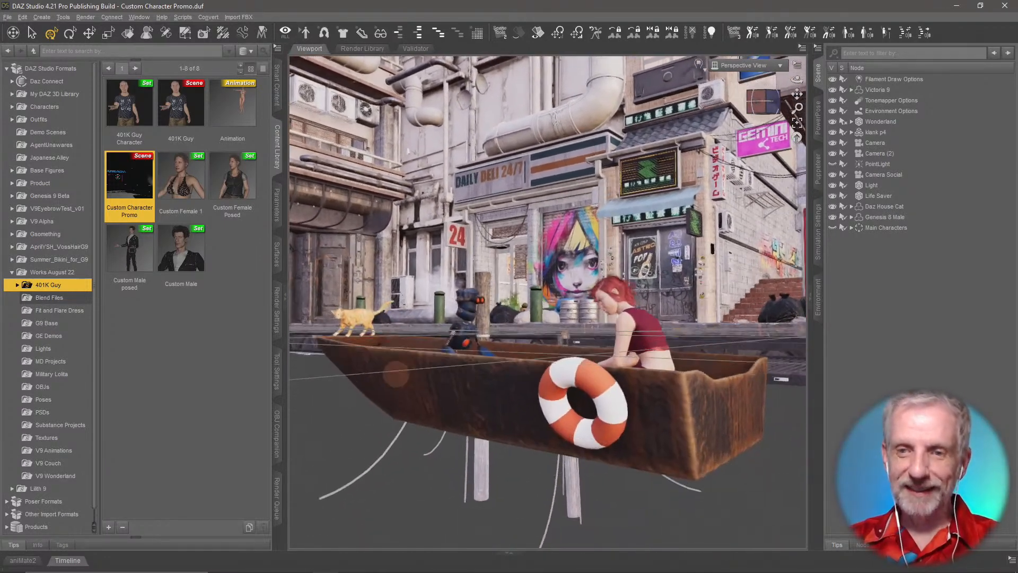
# Step: Enlarge the viewport by collapsing the scene list and preview the scene with the NVIDIA Iray draw style
pyautogui.click(821, 75)
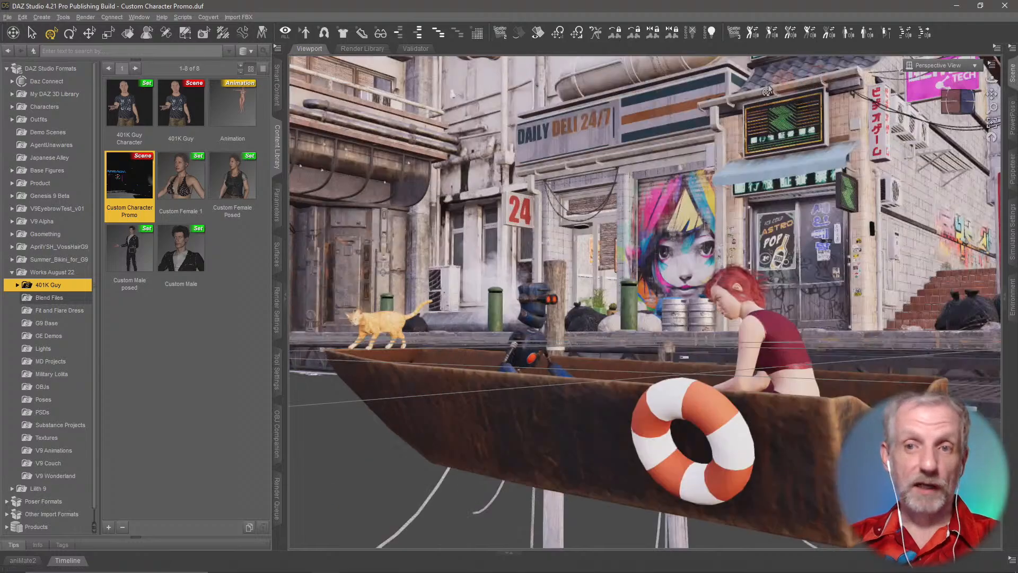
pyautogui.click(898, 73)
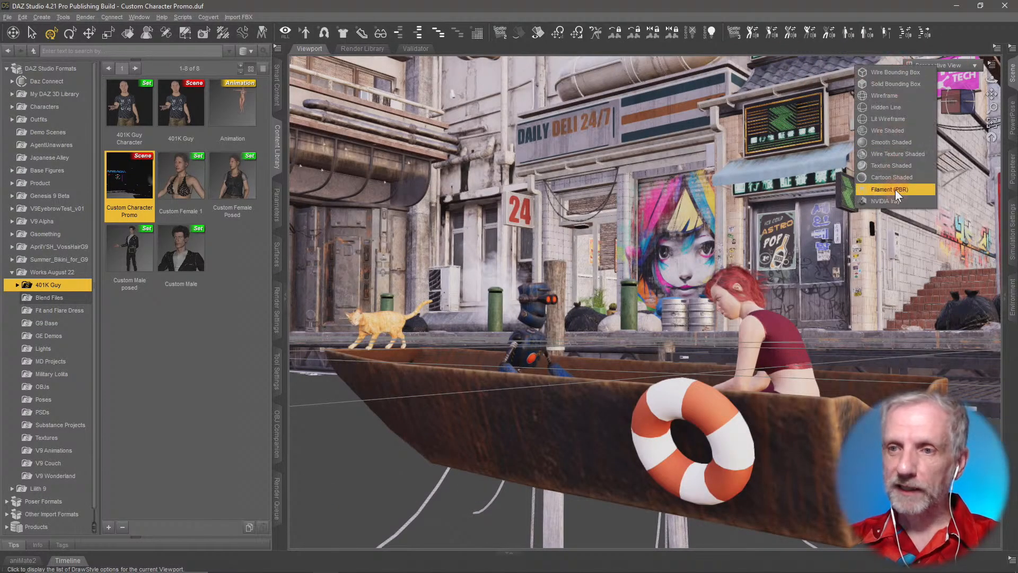
pyautogui.click(896, 195)
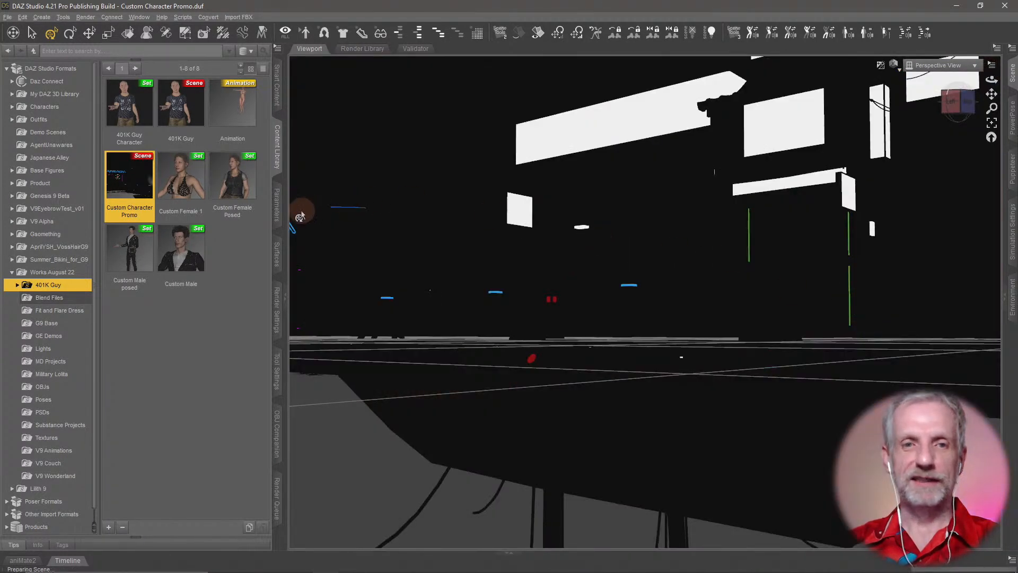
pyautogui.click(13, 33)
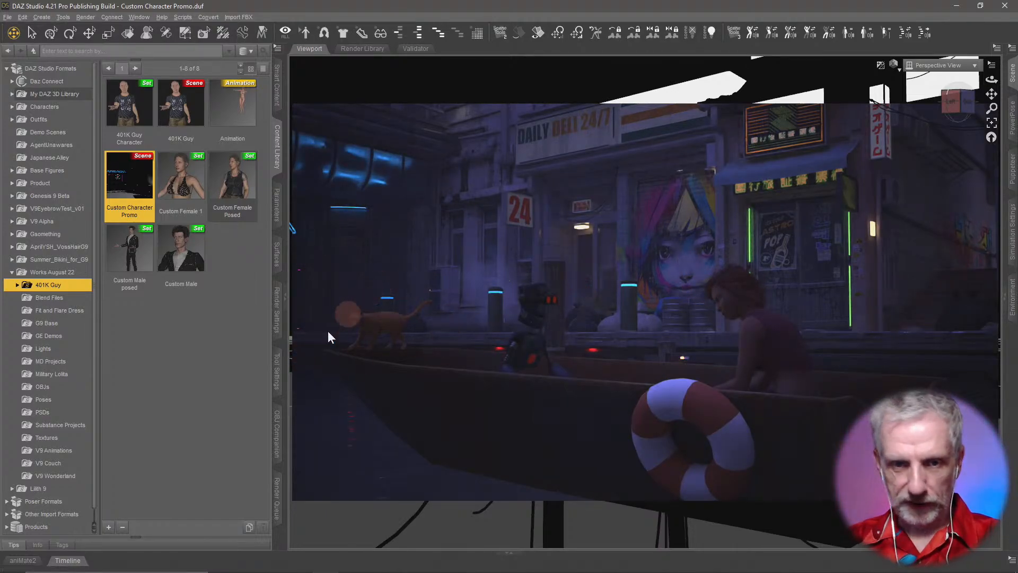
# Step: Set the render dimension preset to Active Viewport so the preview fills the whole view
pyautogui.click(277, 318)
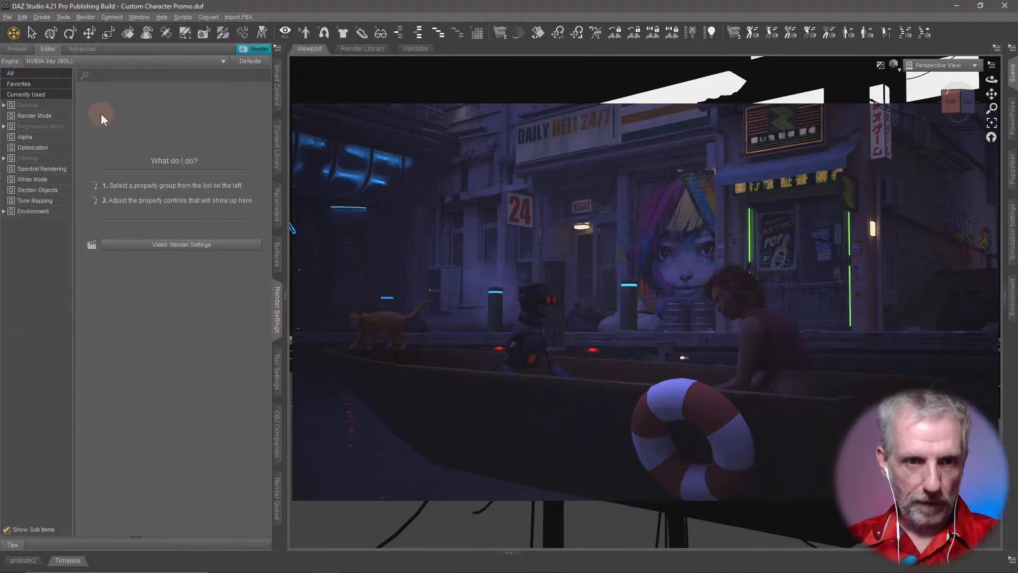
pyautogui.click(53, 106)
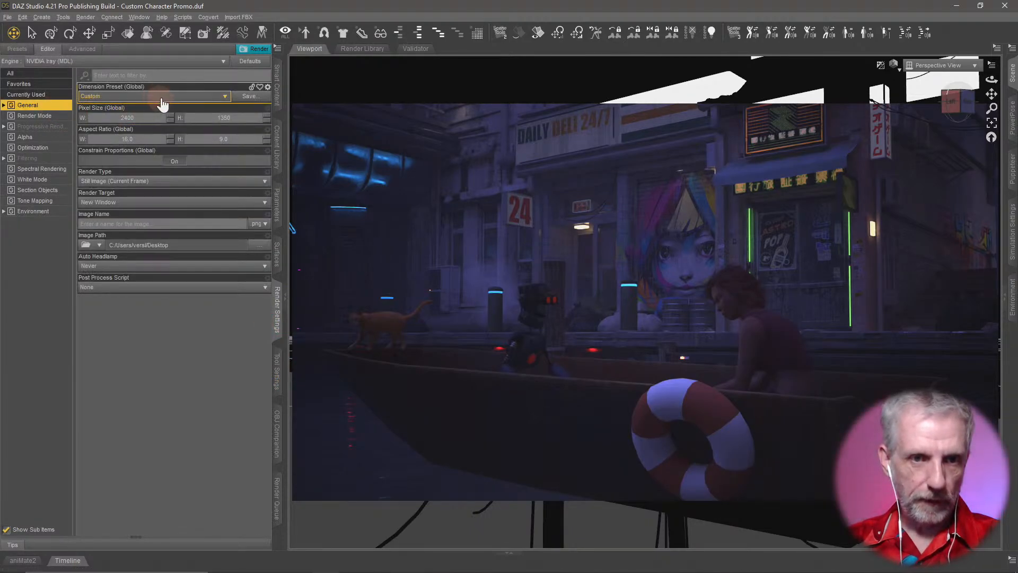
pyautogui.click(162, 97)
pyautogui.click(173, 84)
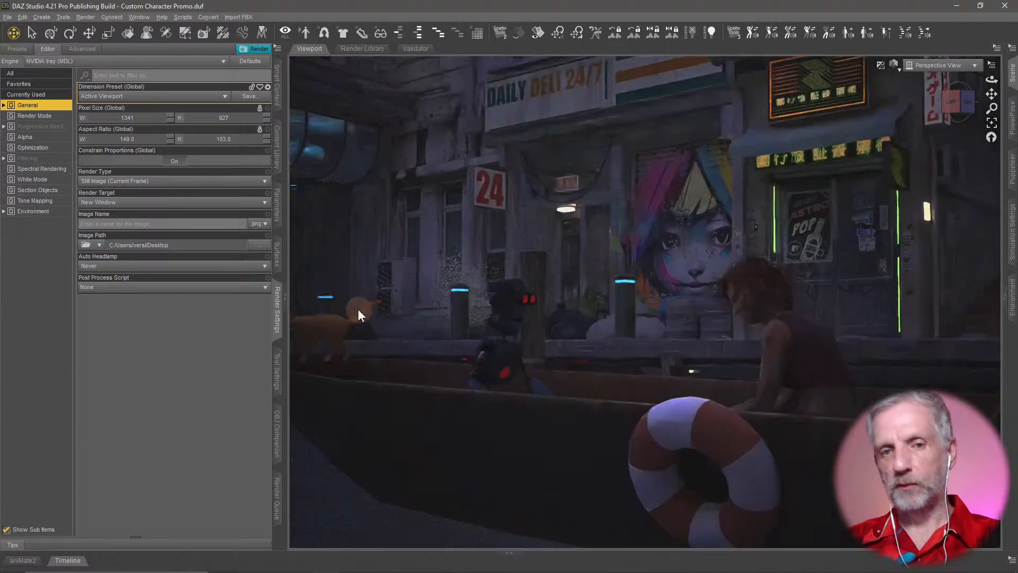
# Step: Brighten the render environment by setting Environment Intensity first to 2, then to 3
pyautogui.click(63, 211)
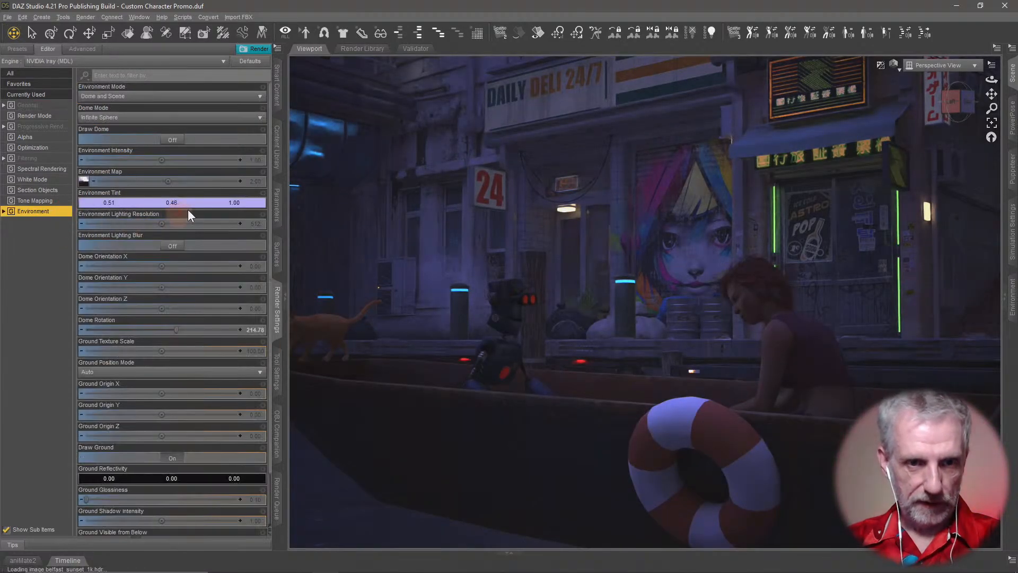
pyautogui.click(257, 161)
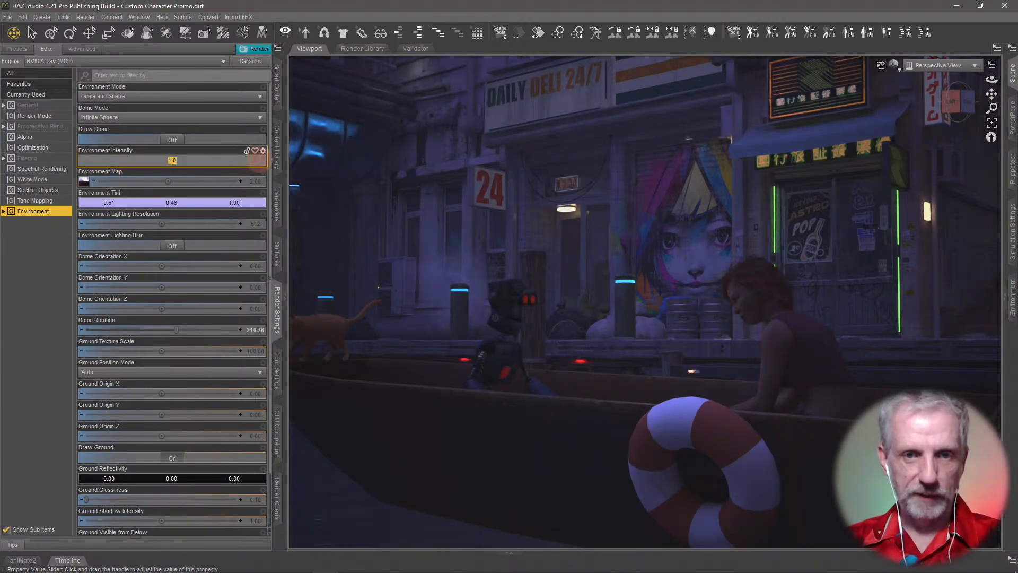
pyautogui.write('2')
pyautogui.press('Return')
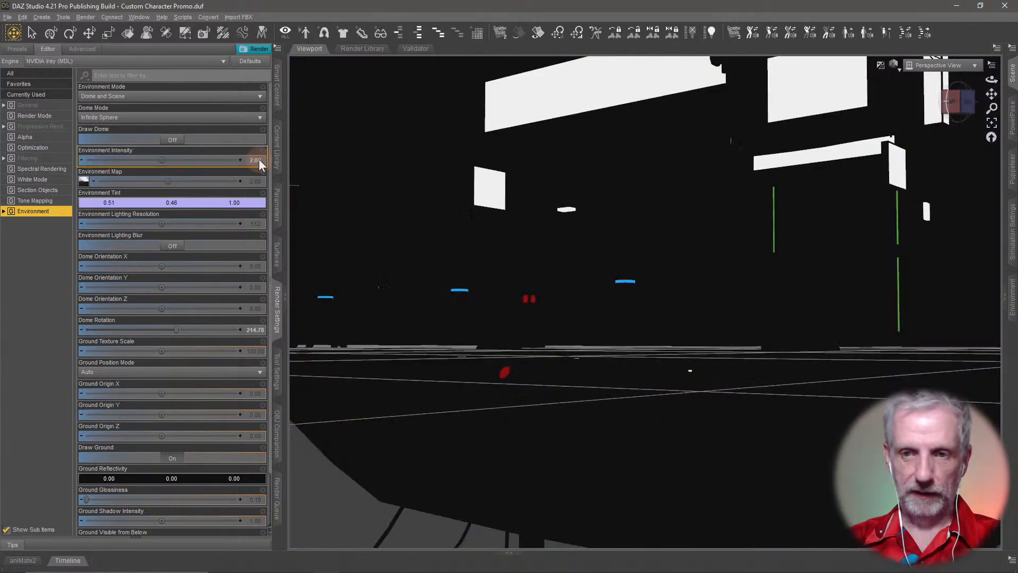
pyautogui.click(257, 160)
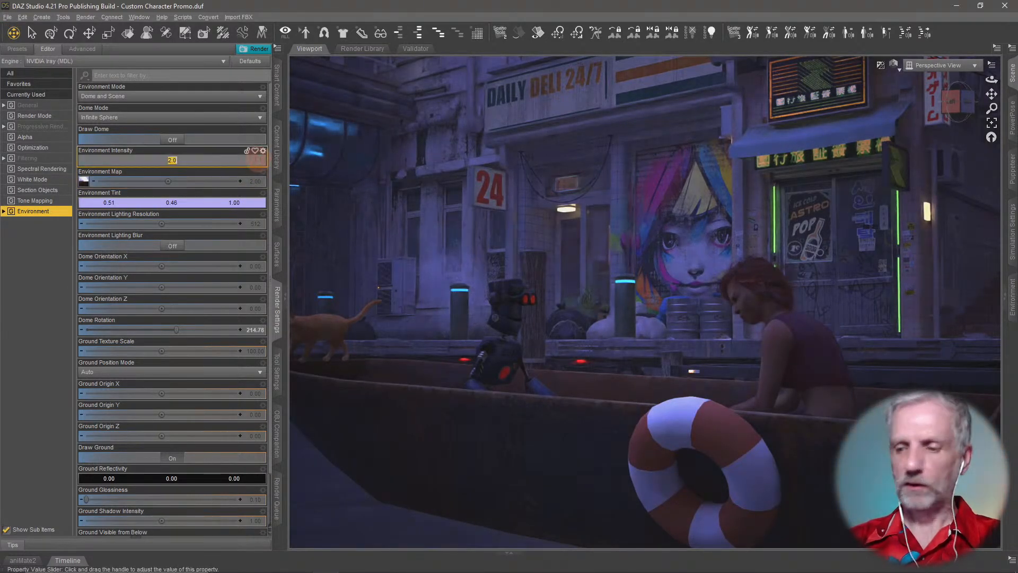
pyautogui.write('3')
pyautogui.press('Return')
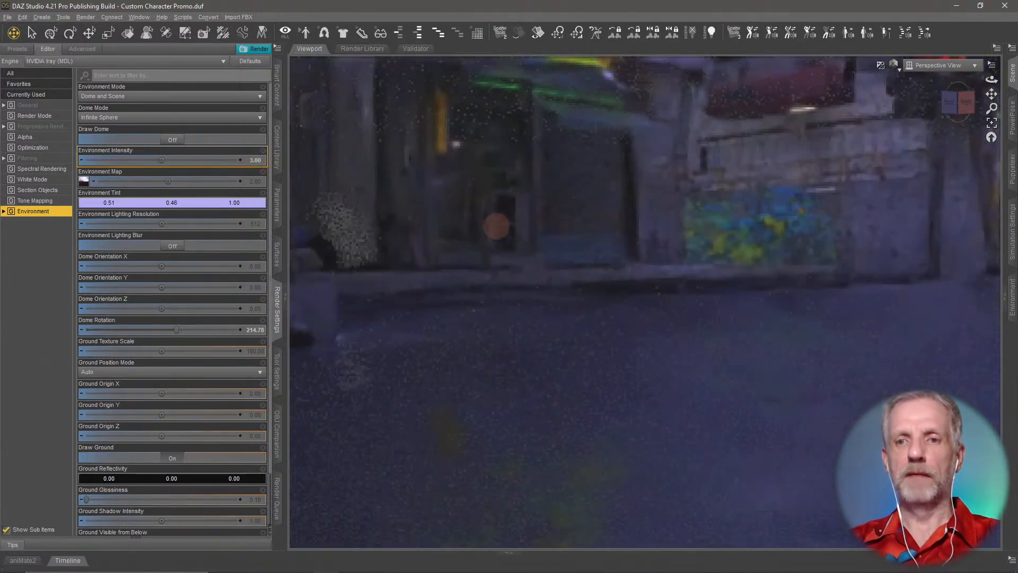
# Step: Inspect the brightened Wonderland street, its shopfronts and the canal walkways in the Iray preview with the render settings collapsed
pyautogui.moveTo(497, 227)
pyautogui.mouseDown(button='middle')
pyautogui.moveTo(522, 227)
pyautogui.moveTo(498, 227)
pyautogui.moveTo(510, 228)
pyautogui.mouseUp(button='middle')
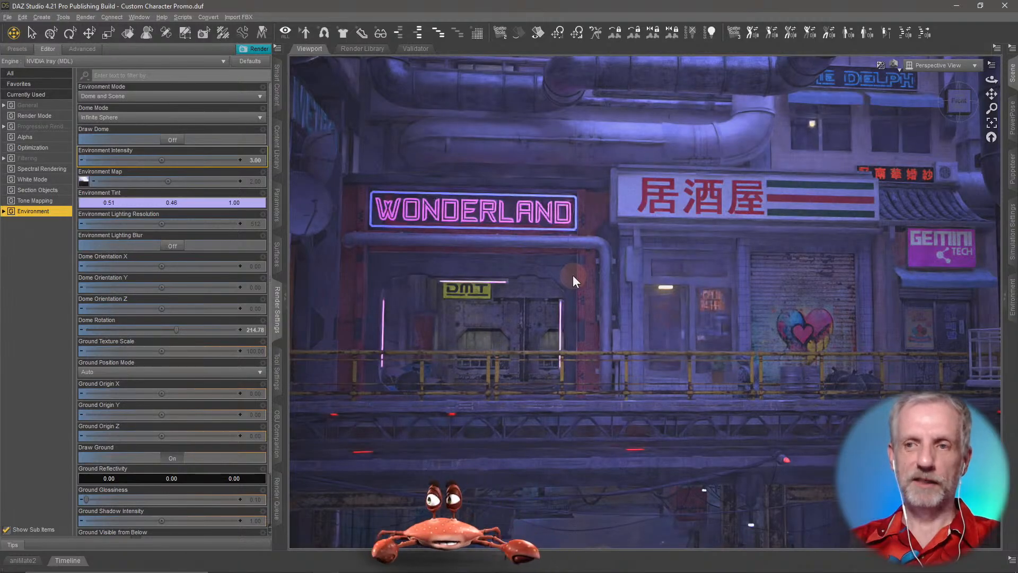
pyautogui.click(278, 318)
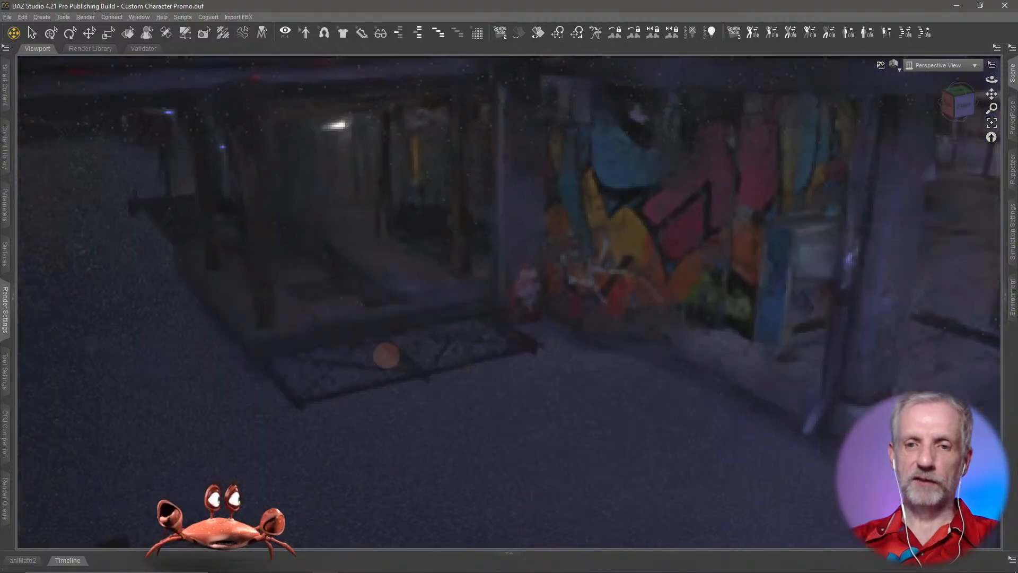
pyautogui.moveTo(387, 356); pyautogui.dragTo(379, 345, button='middle')
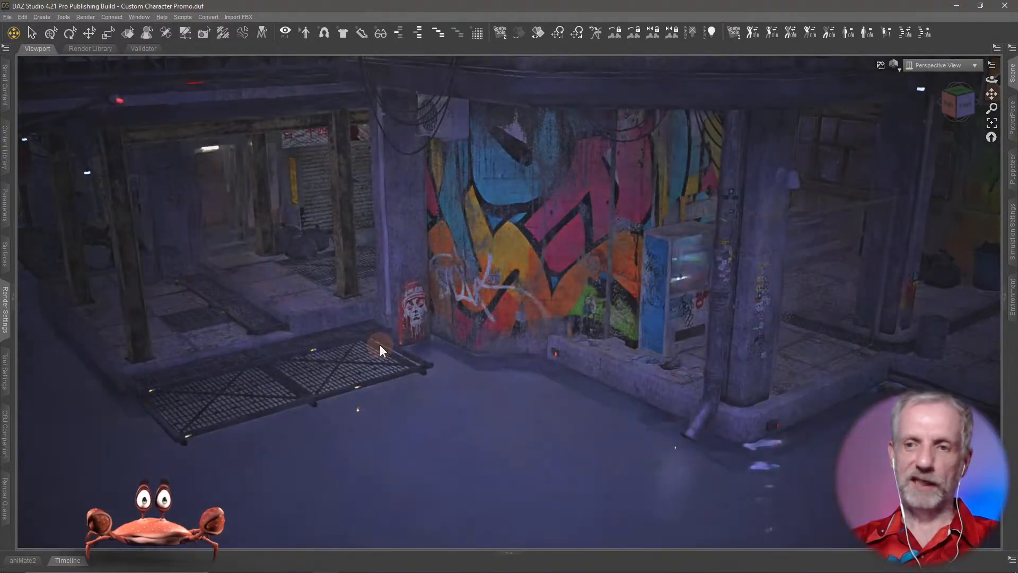
pyautogui.moveTo(379, 345)
pyautogui.mouseDown(button='middle')
pyautogui.moveTo(365, 340)
pyautogui.moveTo(380, 345)
pyautogui.mouseUp(button='middle')
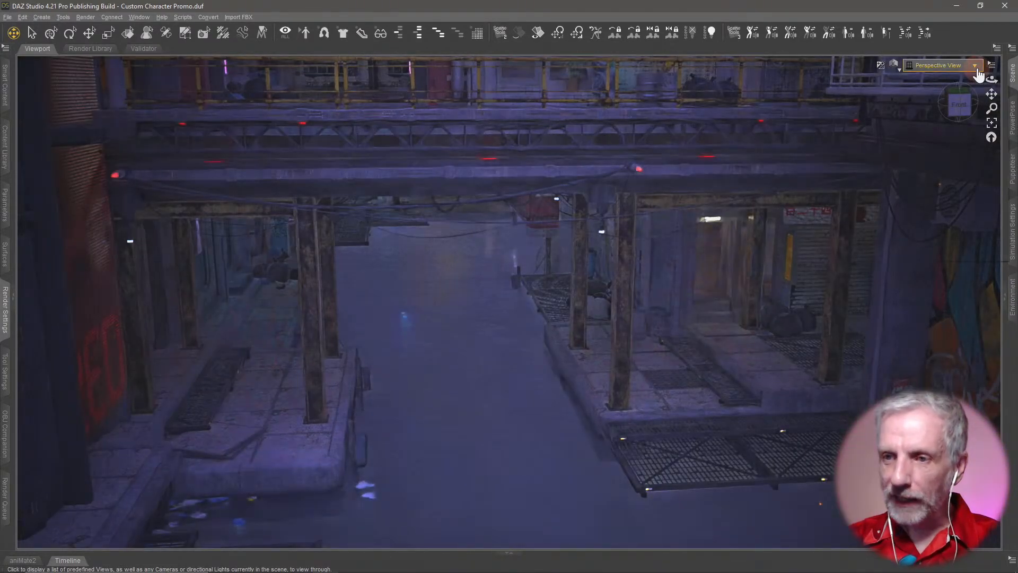
# Step: View the scene through Promo Cam and make the Main Characters group visible
pyautogui.click(979, 74)
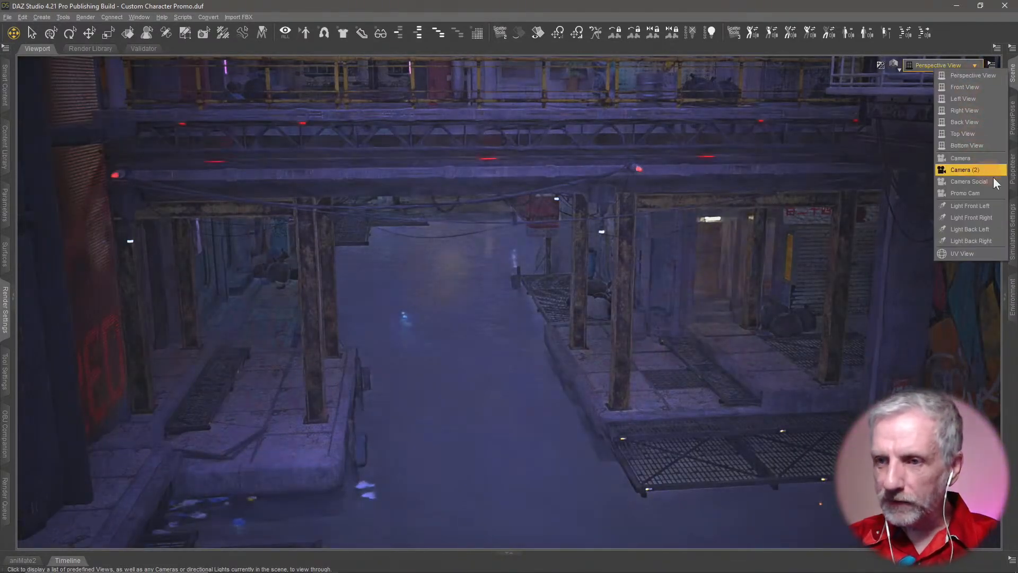
pyautogui.click(994, 199)
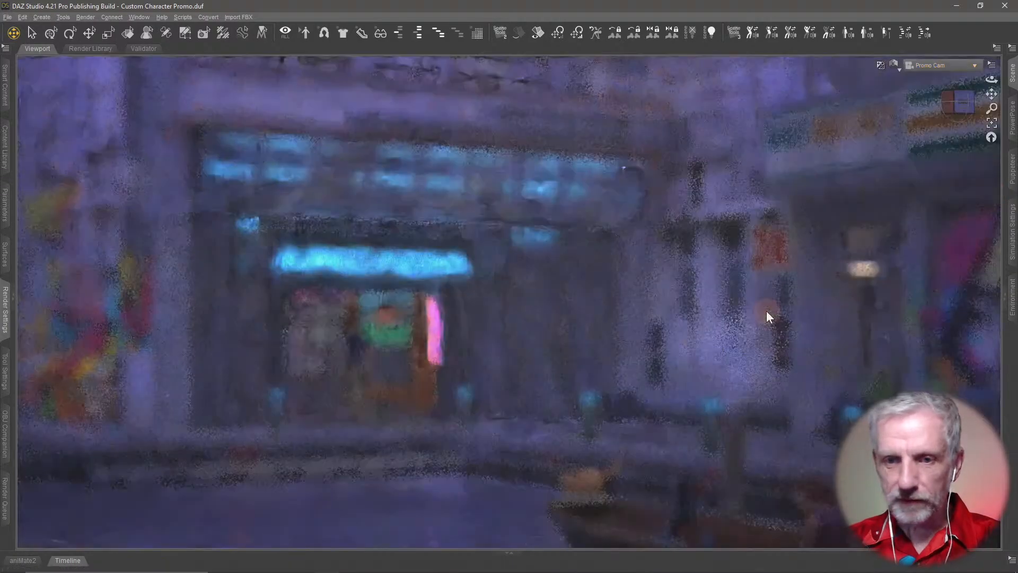
pyautogui.click(1012, 74)
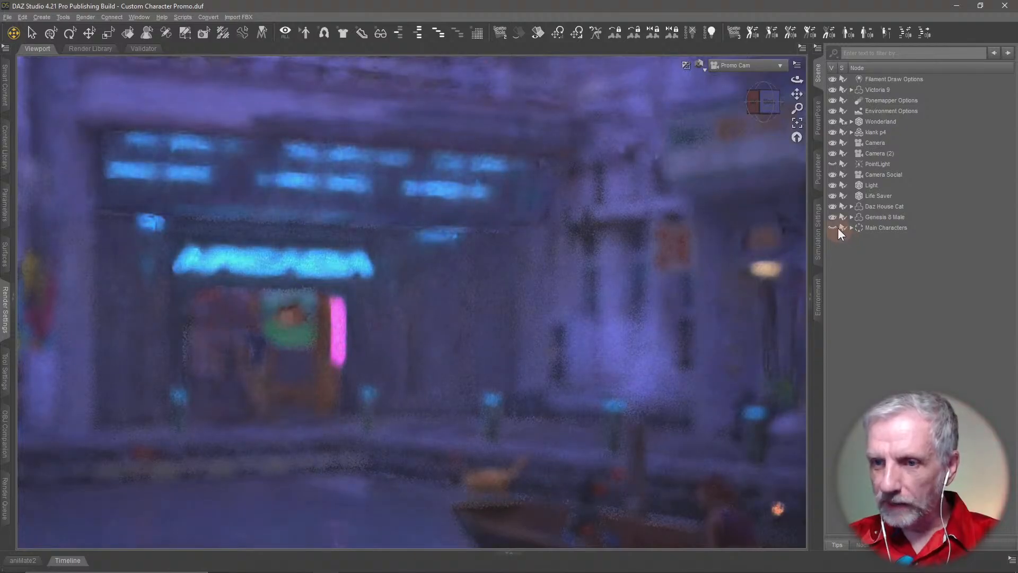
pyautogui.click(871, 263)
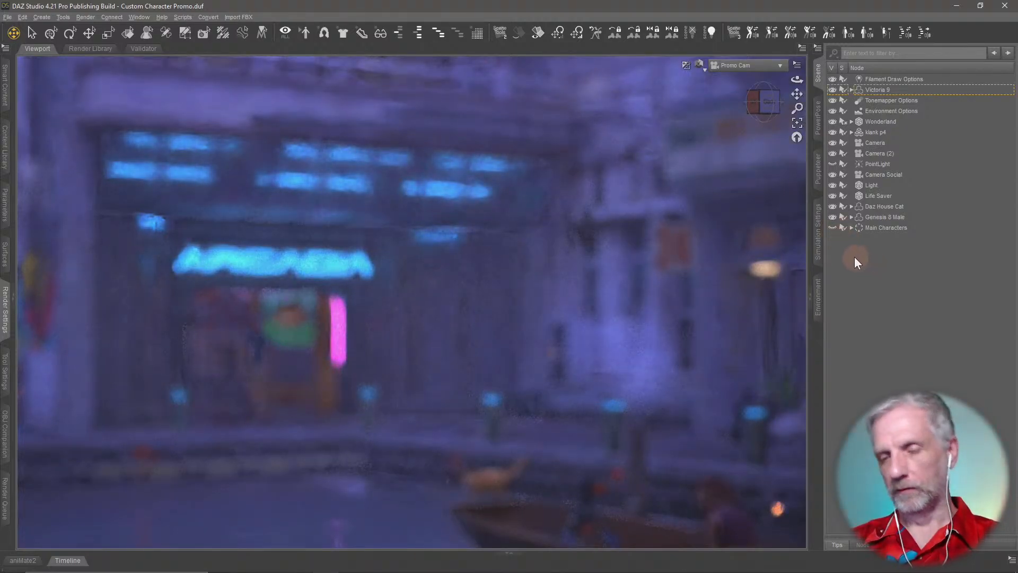
pyautogui.click(835, 228)
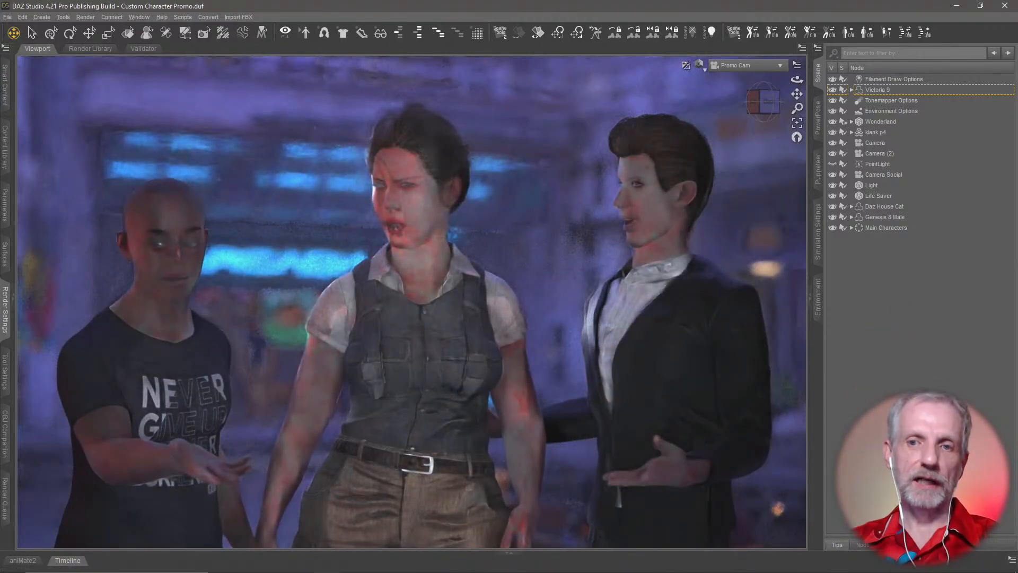
# Step: Reset Vignetting to its default in the tone mapping render settings, then collapse the settings to enlarge the view
pyautogui.click(10, 329)
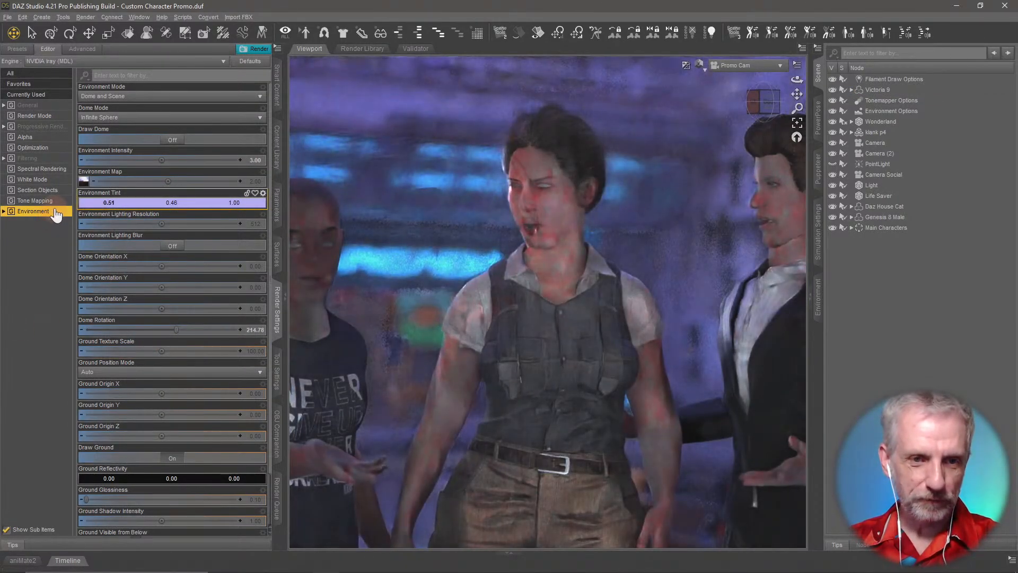
pyautogui.click(37, 201)
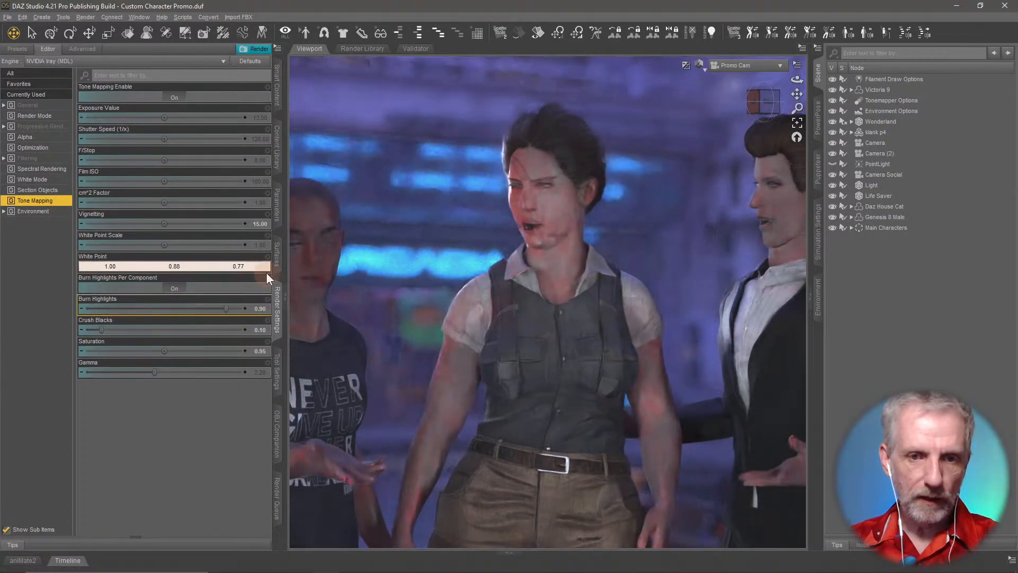
pyautogui.keyDown('alt'); pyautogui.click(221, 225); pyautogui.keyUp('alt')
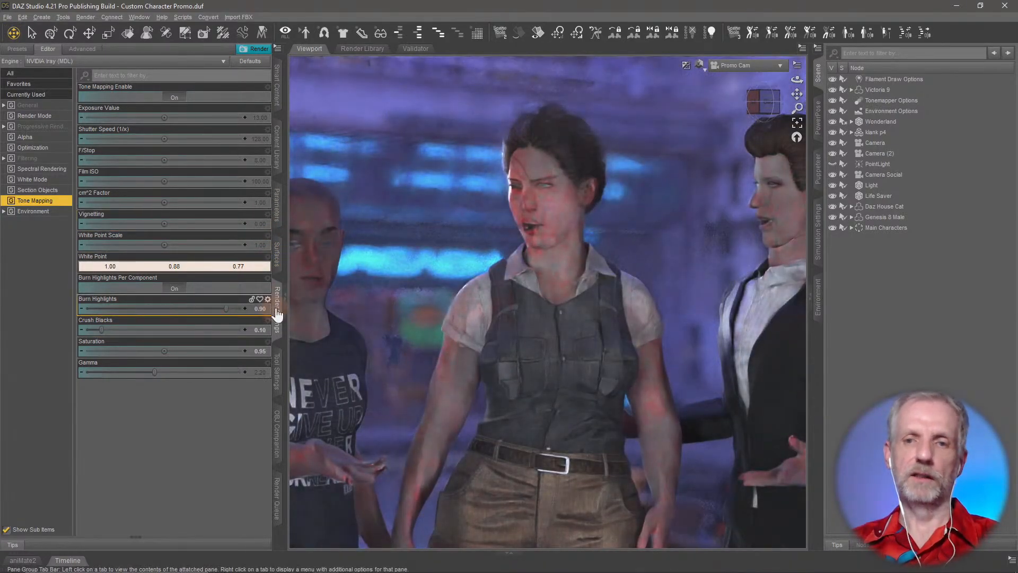
pyautogui.click(276, 313)
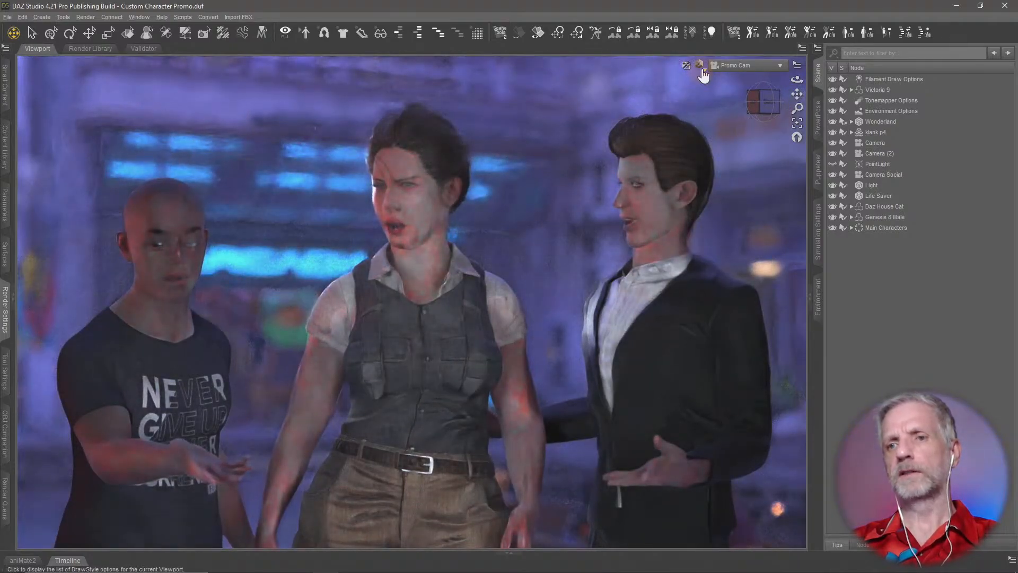
# Step: Switch the viewport's draw style from the Iray preview to Filament (PBR)
pyautogui.click(701, 67)
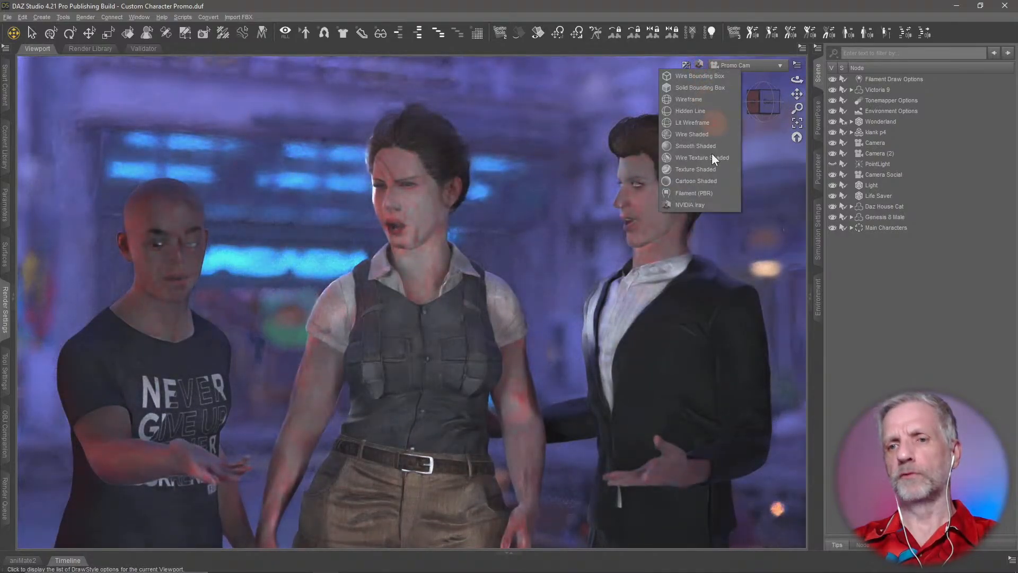
pyautogui.click(714, 195)
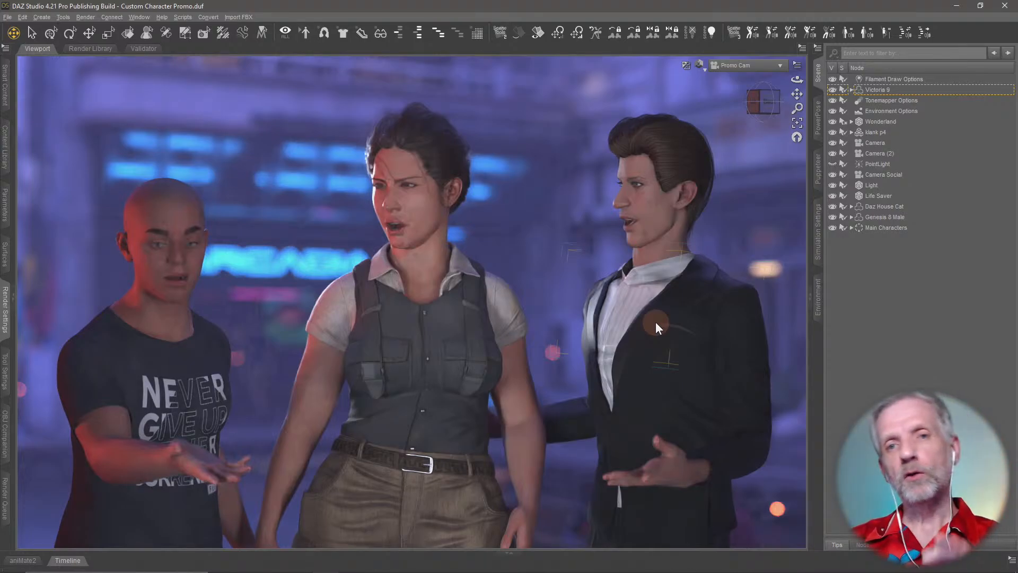
pyautogui.click(702, 72)
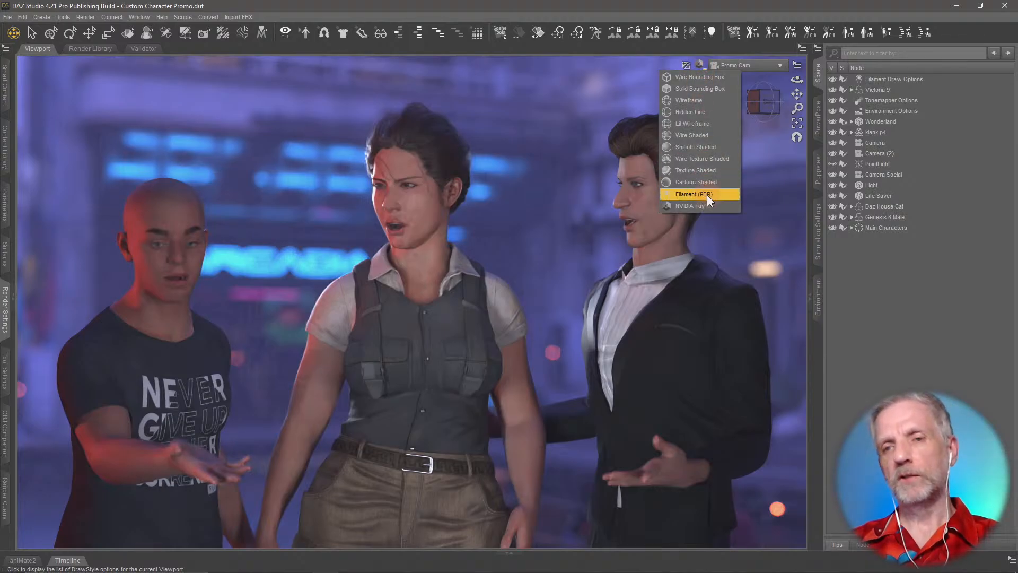
pyautogui.click(707, 195)
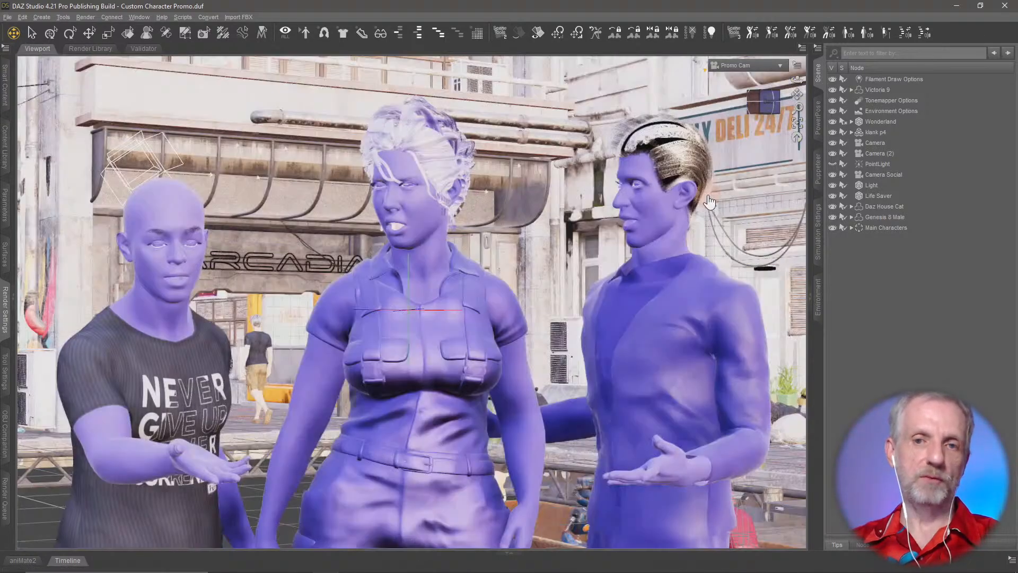
# Step: Clear the Custom Character Promo scene and start a new scene
pyautogui.click(7, 16)
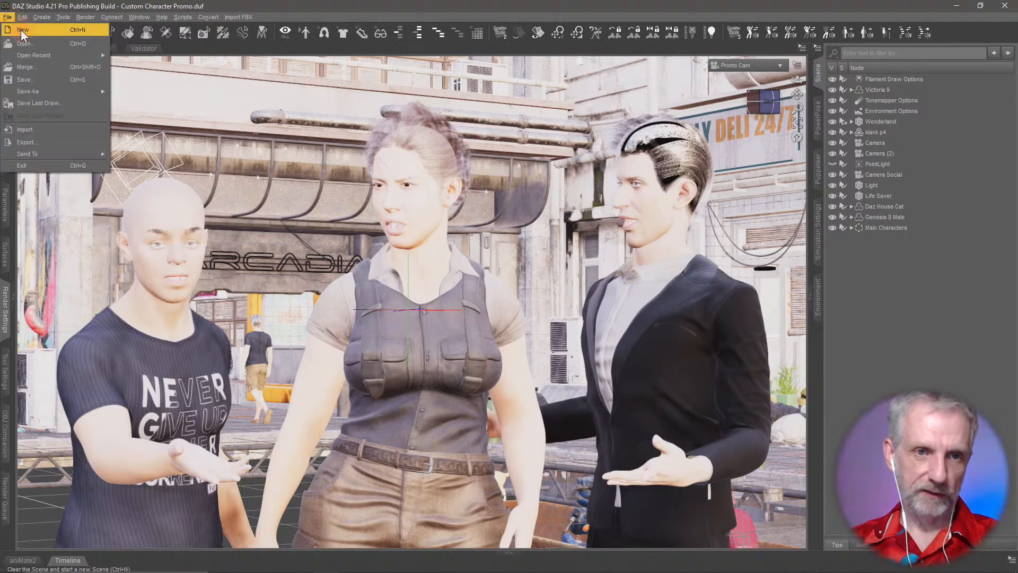
pyautogui.click(21, 30)
pyautogui.click(500, 307)
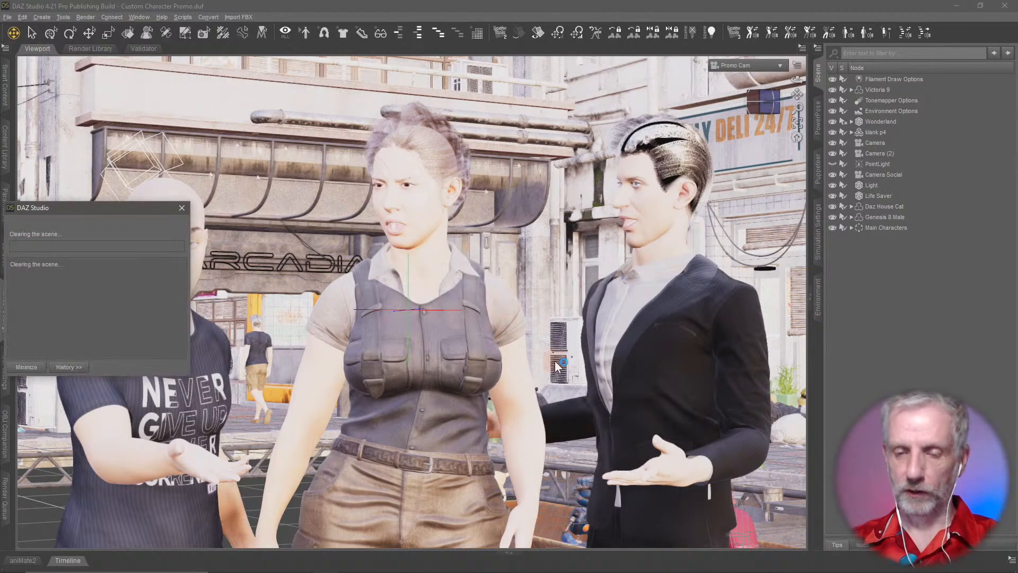
# Step: Switch to File Explorer, open Boat Preview 2.png from the Desktop folder to examine the render, and close it
pyautogui.press('super')
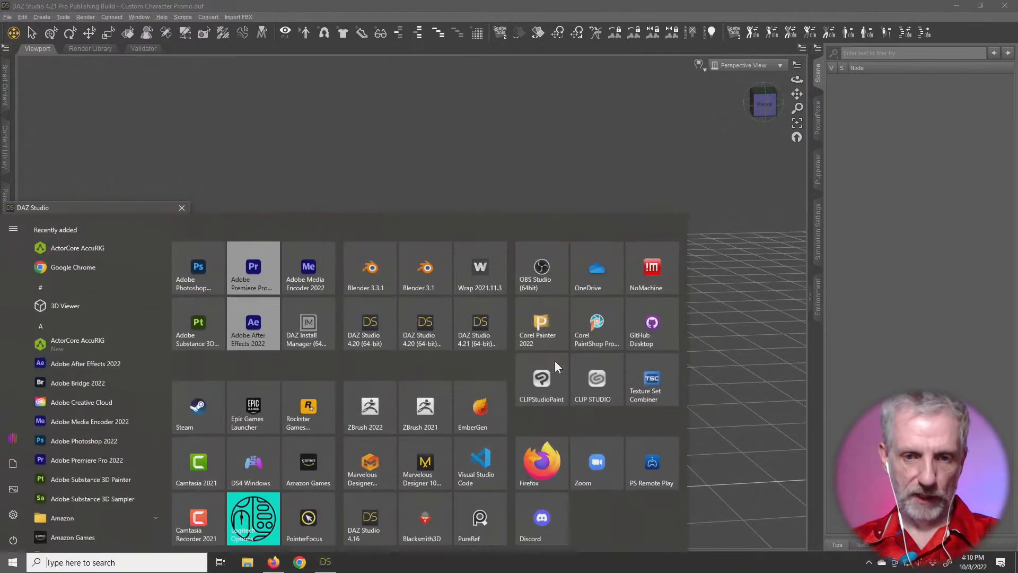
pyautogui.click(249, 563)
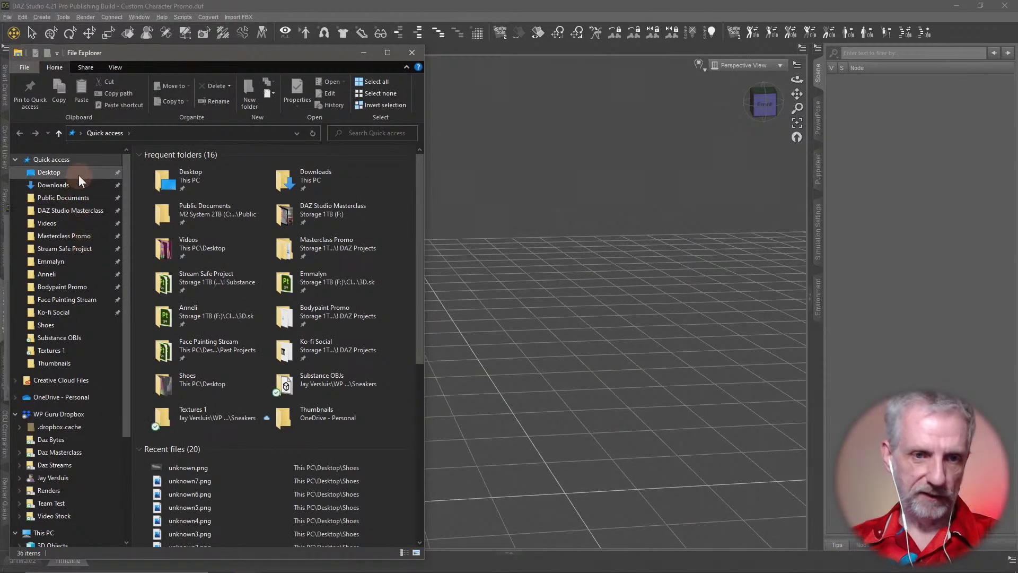
pyautogui.click(79, 173)
pyautogui.scroll(-2, 378, 406)
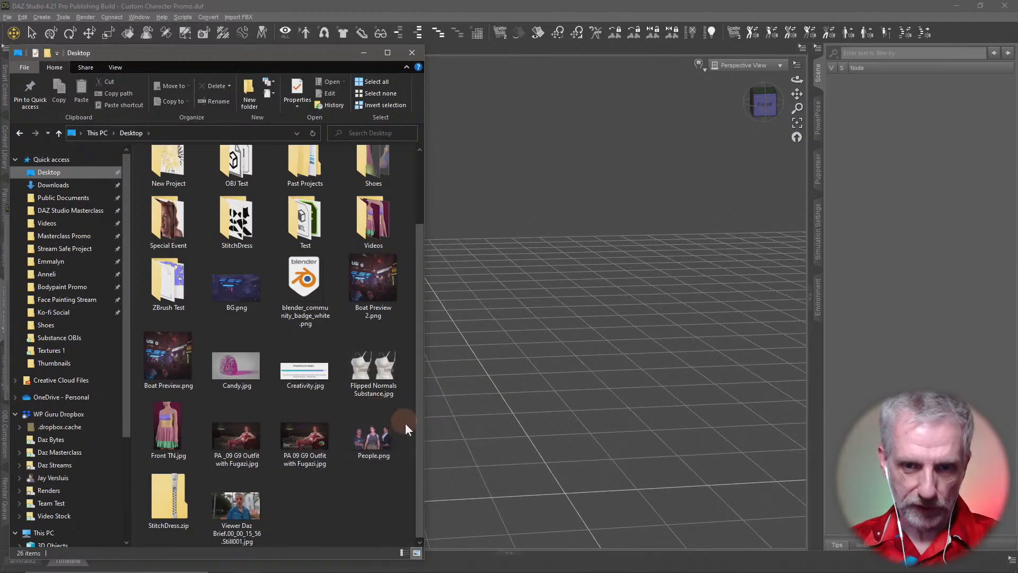
pyautogui.doubleClick(383, 272)
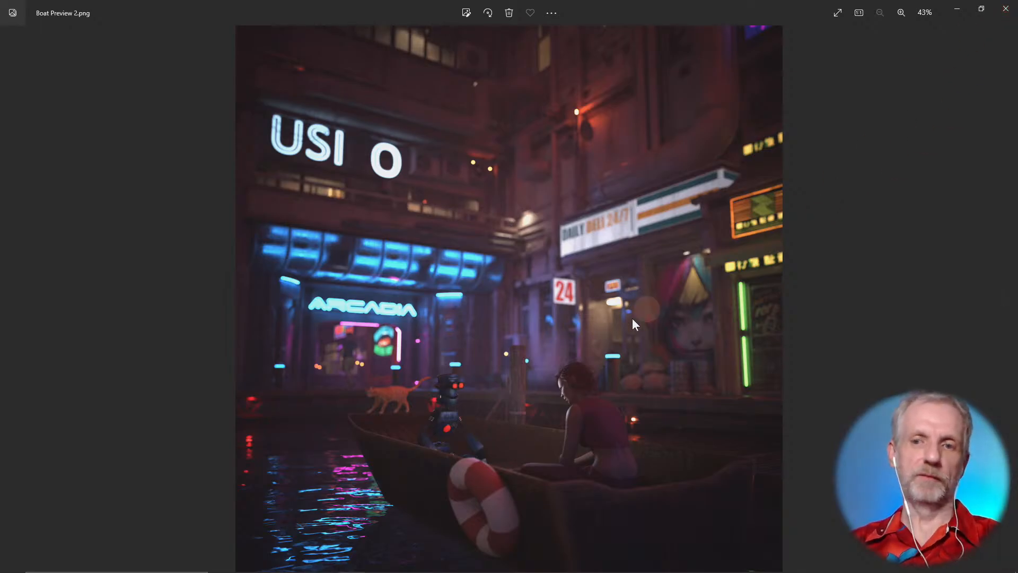
pyautogui.click(1006, 12)
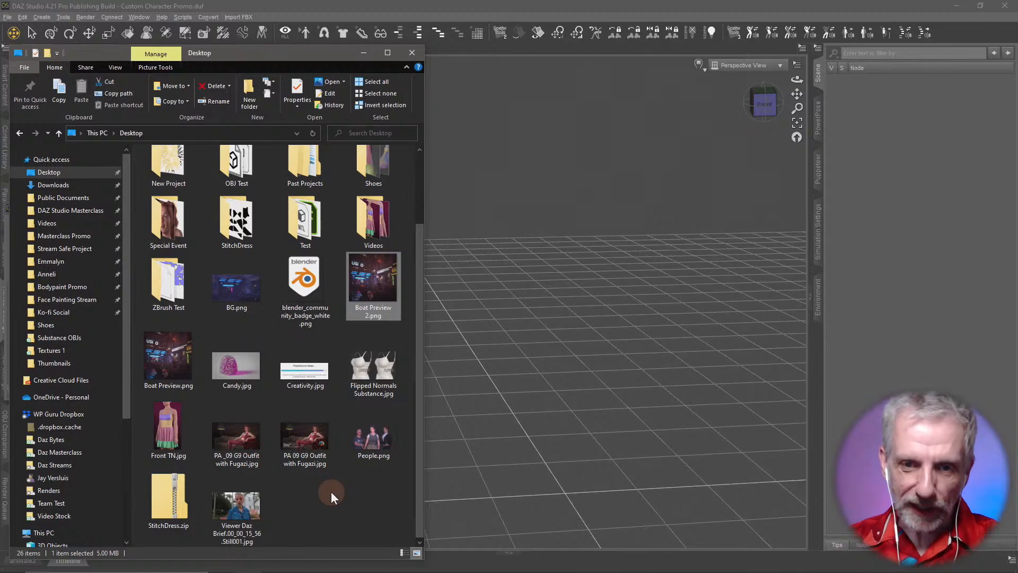
# Step: View BG.png and People.png from the Desktop folder, close both, and return to DAZ Studio
pyautogui.scroll(2, 331, 491)
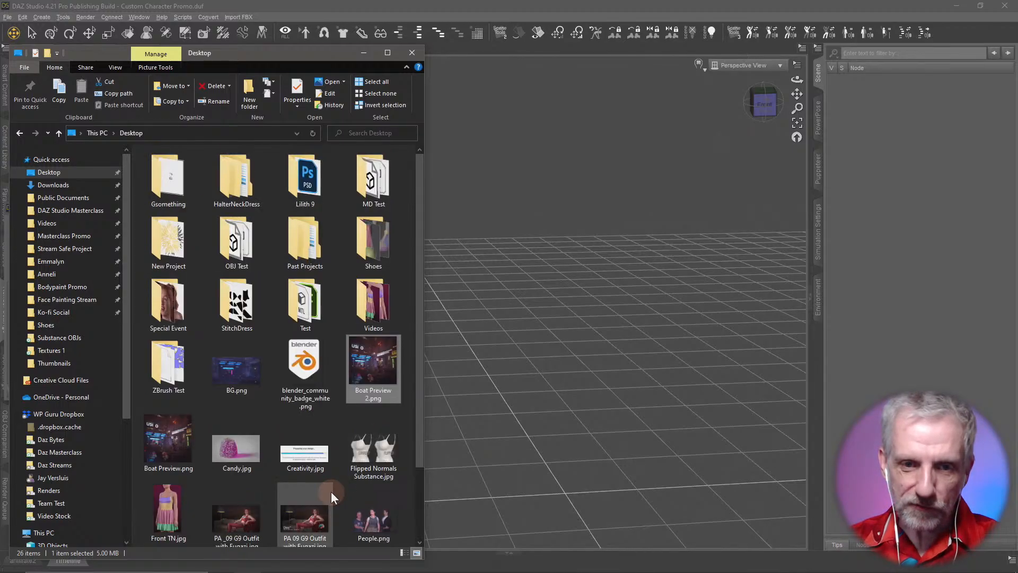
pyautogui.doubleClick(230, 370)
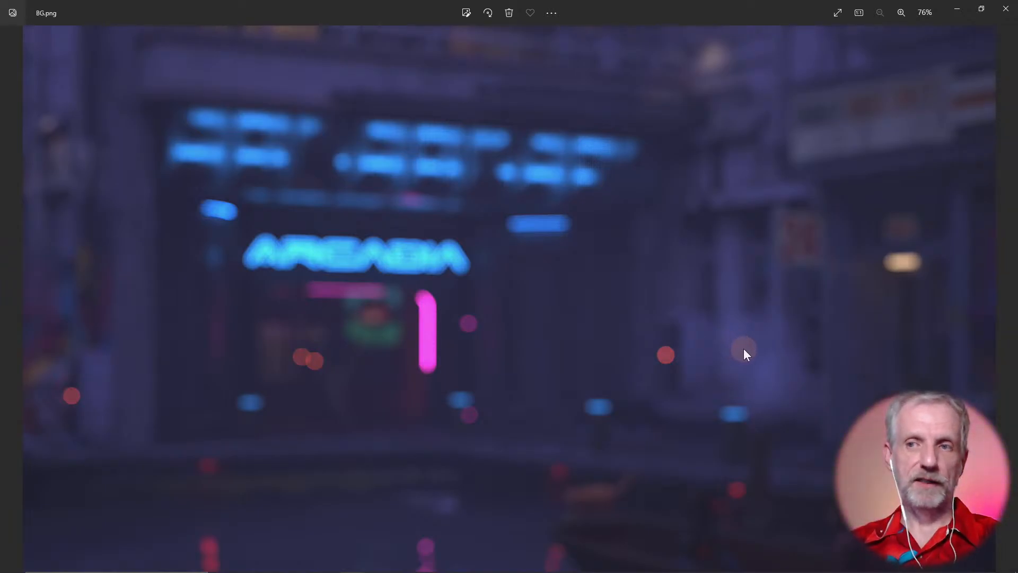
pyautogui.click(1007, 11)
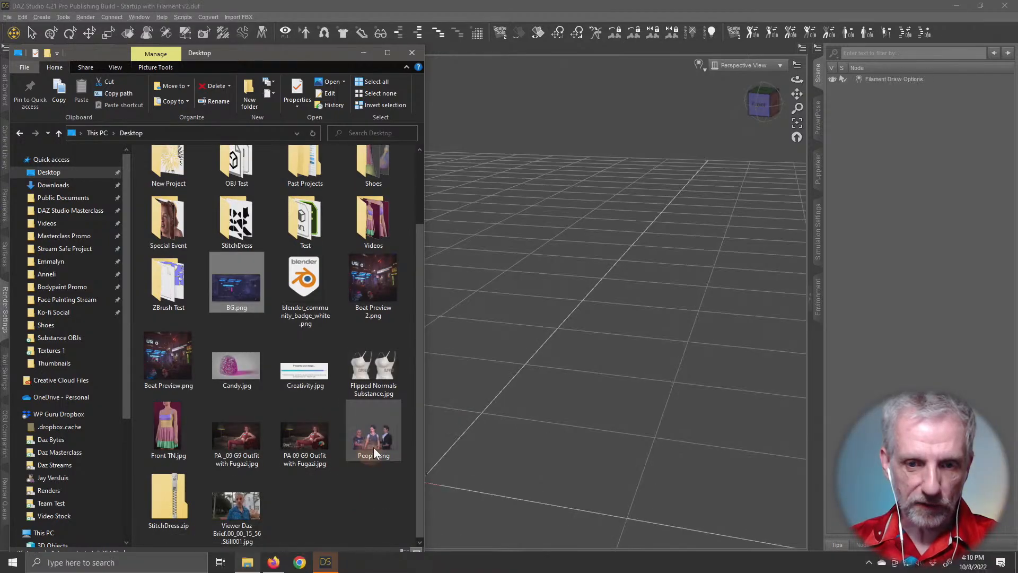
pyautogui.click(387, 434)
pyautogui.doubleClick(387, 434)
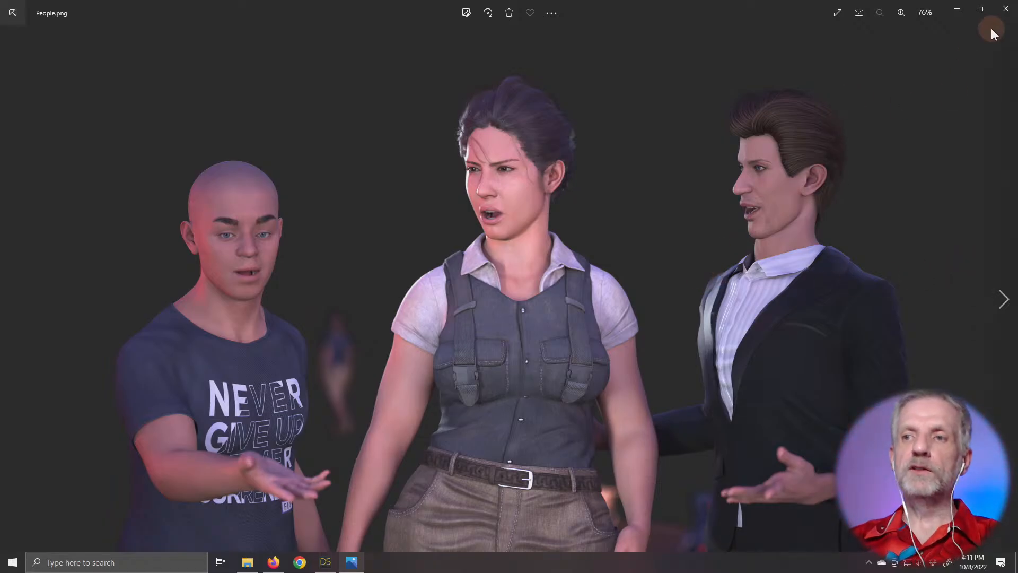
pyautogui.click(1006, 9)
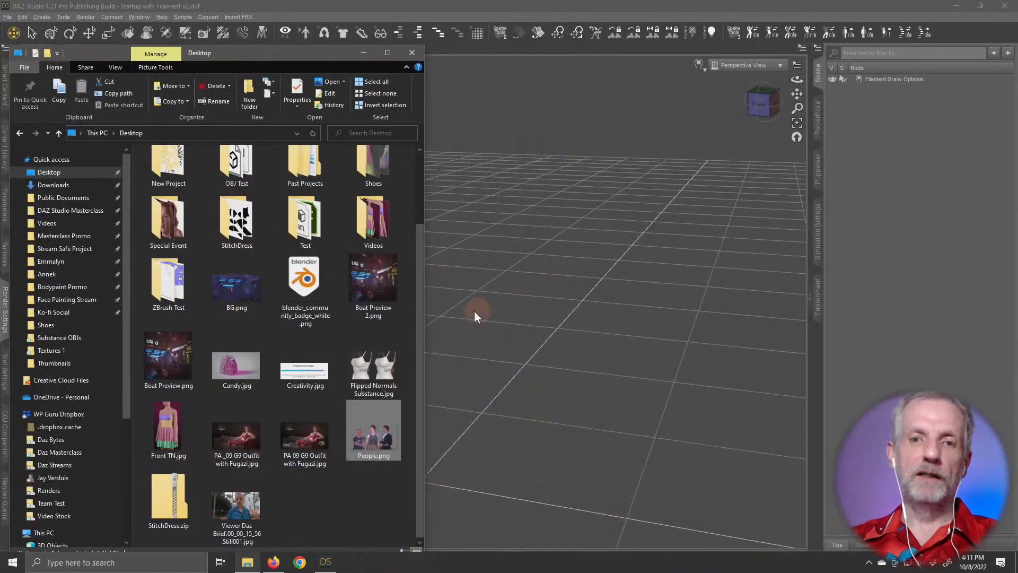
pyautogui.click(363, 52)
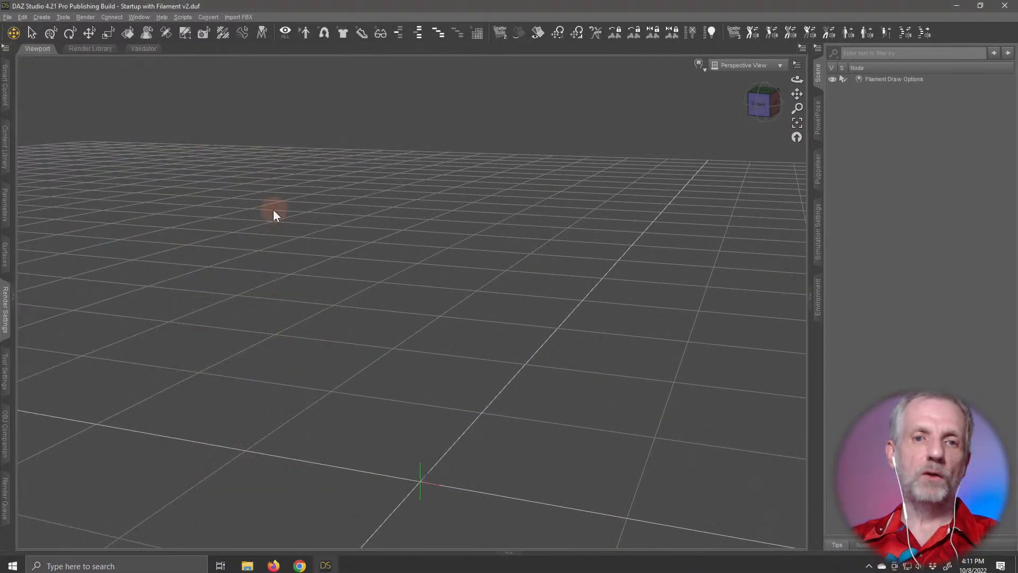
# Step: Show the Figures products in Smart Content and delete the Filament Draw Options node from the scene
pyautogui.click(6, 85)
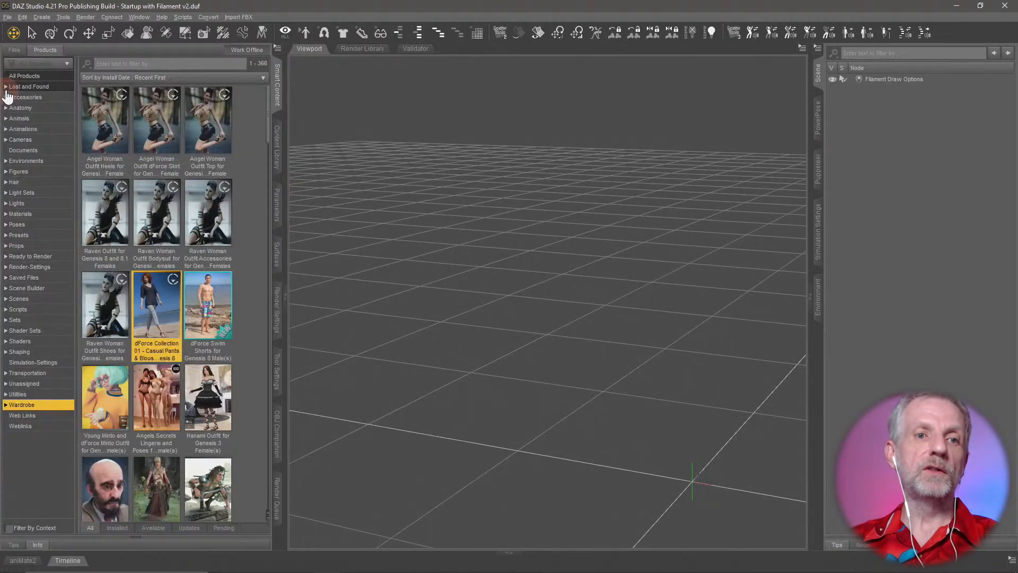
pyautogui.click(55, 172)
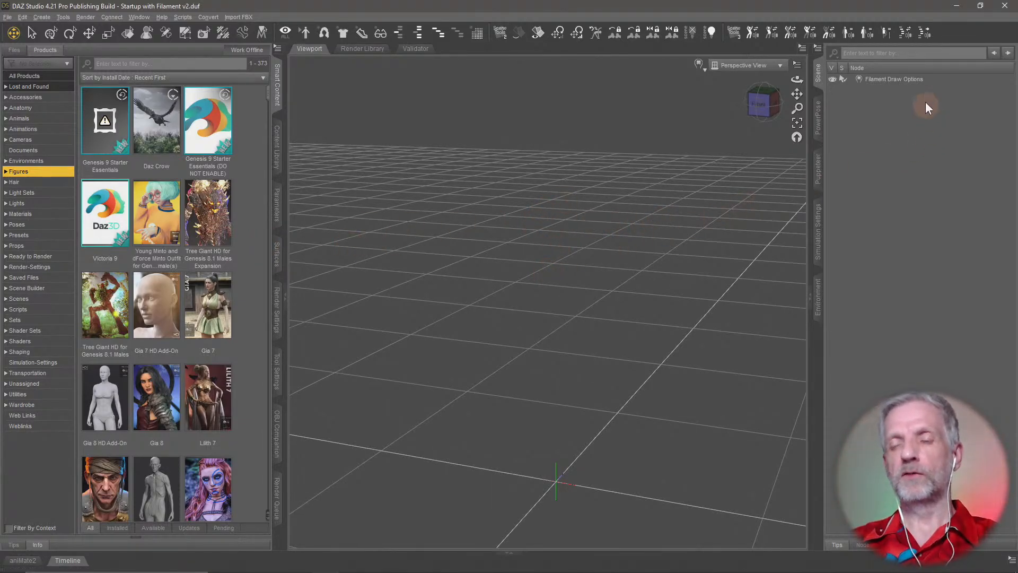
pyautogui.click(922, 82)
pyautogui.press('Delete')
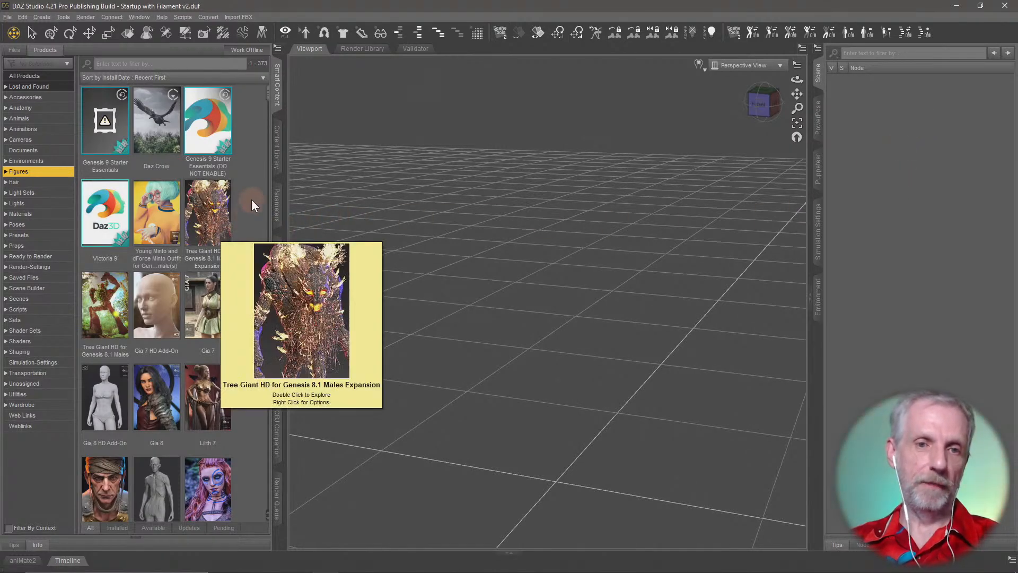
# Step: Load the Genesis 9 figure from the Genesis 9 Starter Essentials product into the scene
pyautogui.click(108, 147)
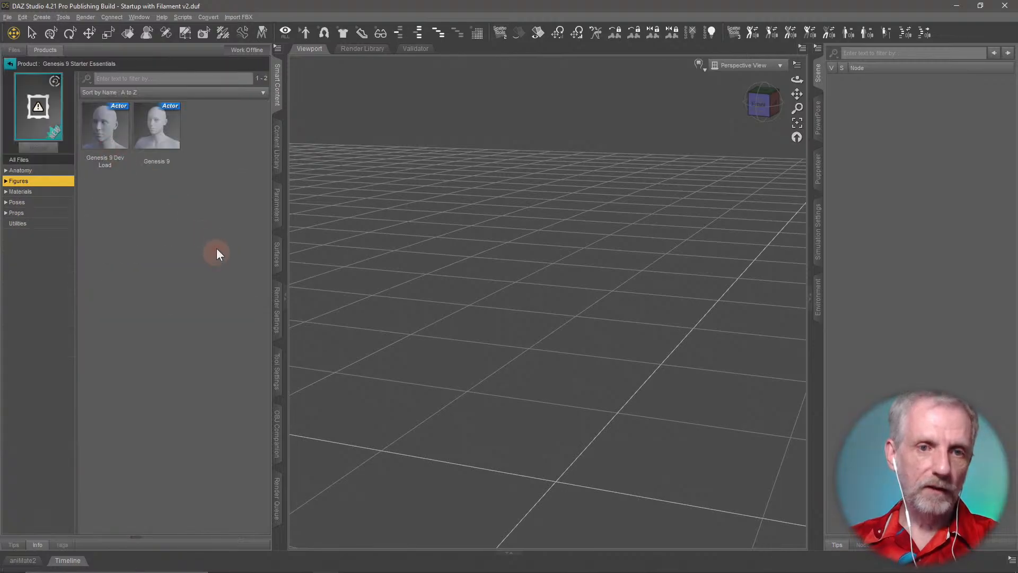
pyautogui.click(171, 141)
pyautogui.moveTo(172, 139)
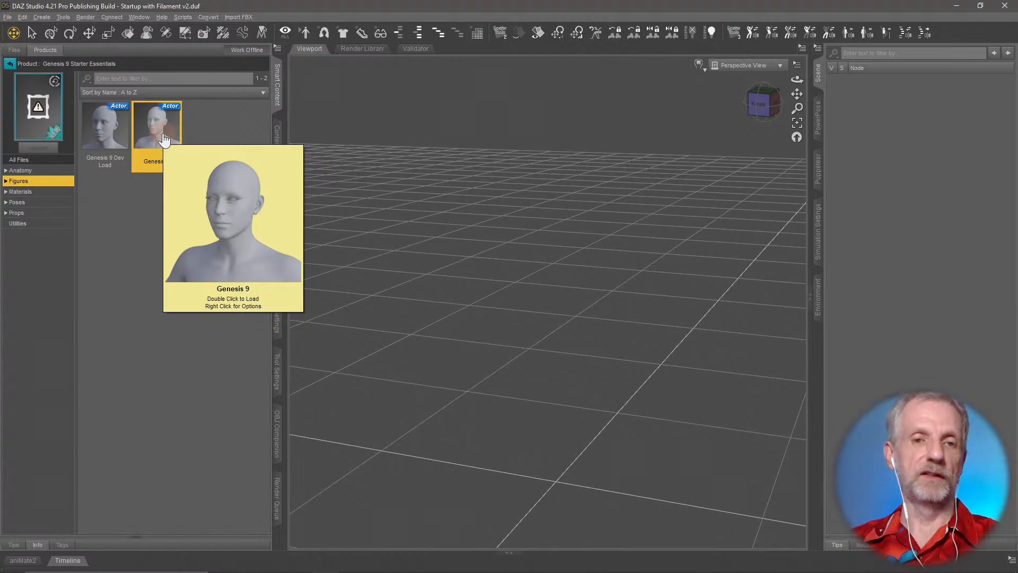
pyautogui.doubleClick(164, 138)
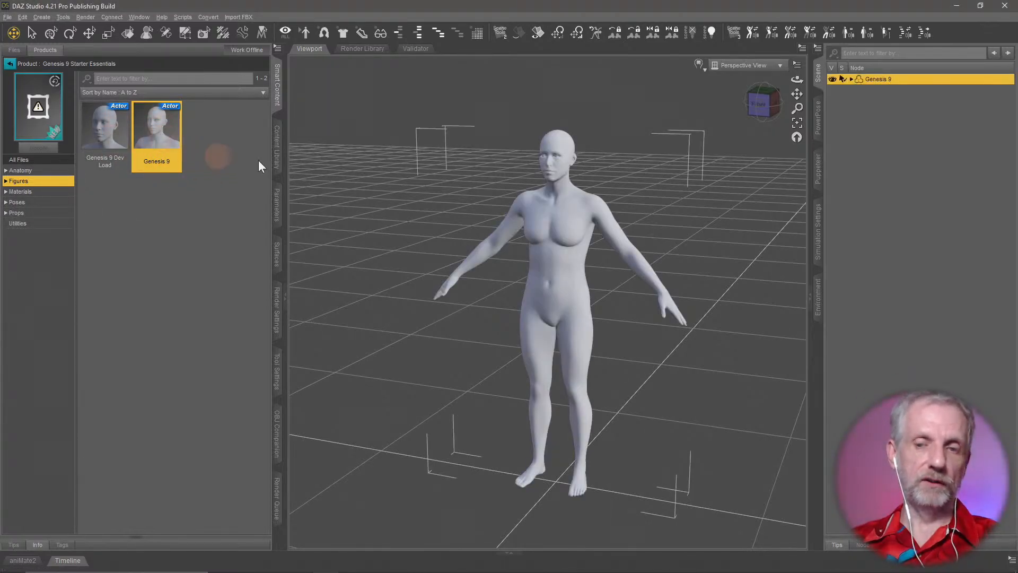
# Step: Inspect the figure's head up close and expand Genesis 9 in the scene to examine its Eyes and Mouth sub-figures
pyautogui.scroll(3, 536, 170)
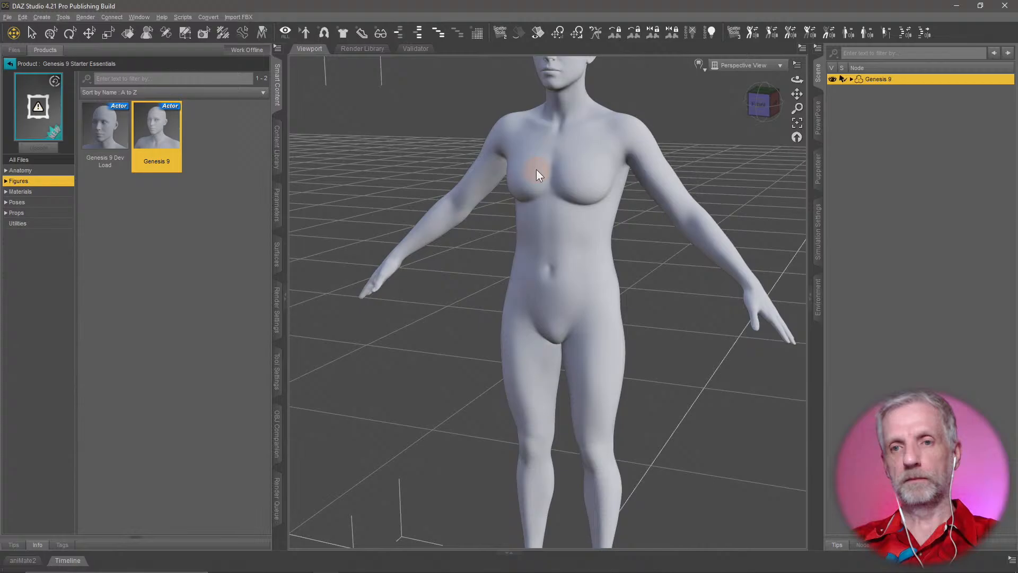
pyautogui.moveTo(536, 169); pyautogui.dragTo(531, 199, button='middle')
pyautogui.scroll(5, 544, 183)
pyautogui.scroll(5, 533, 197)
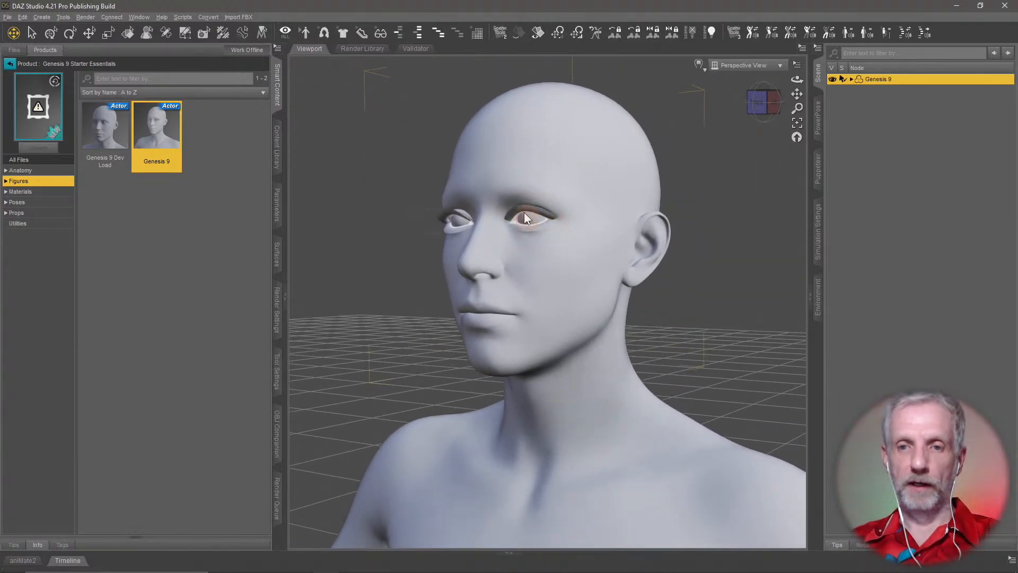
pyautogui.click(851, 79)
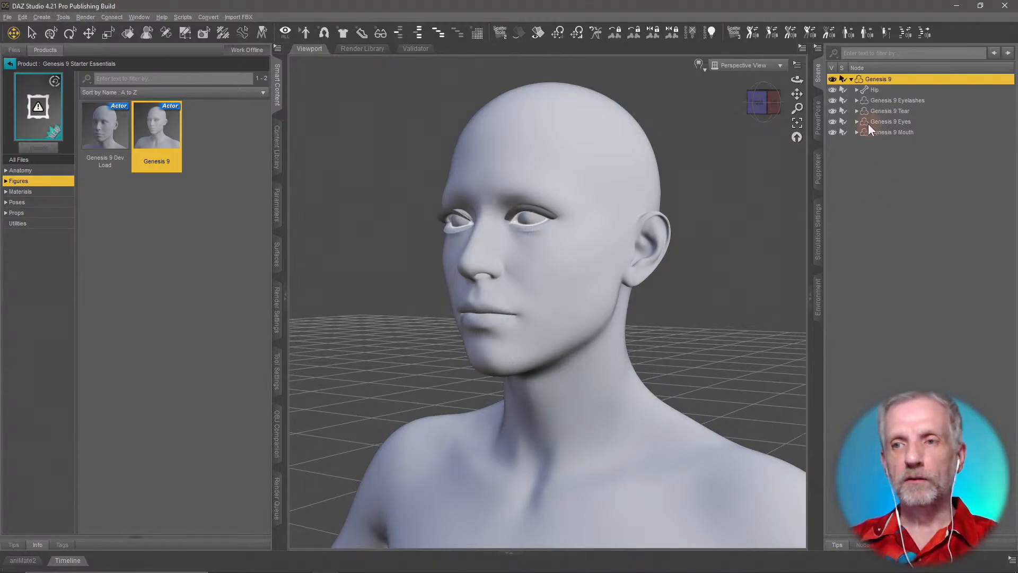
pyautogui.click(907, 126)
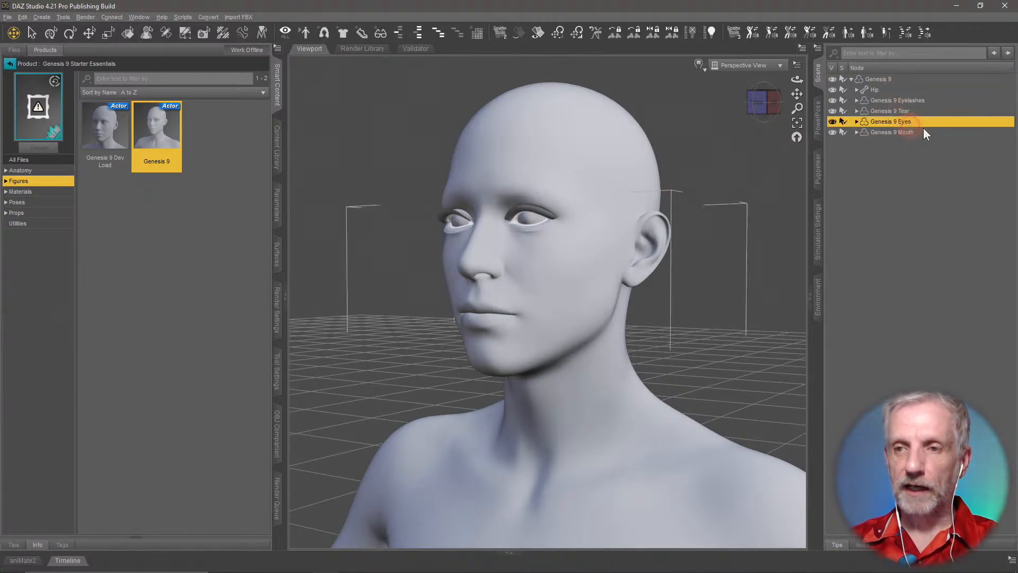
pyautogui.click(905, 131)
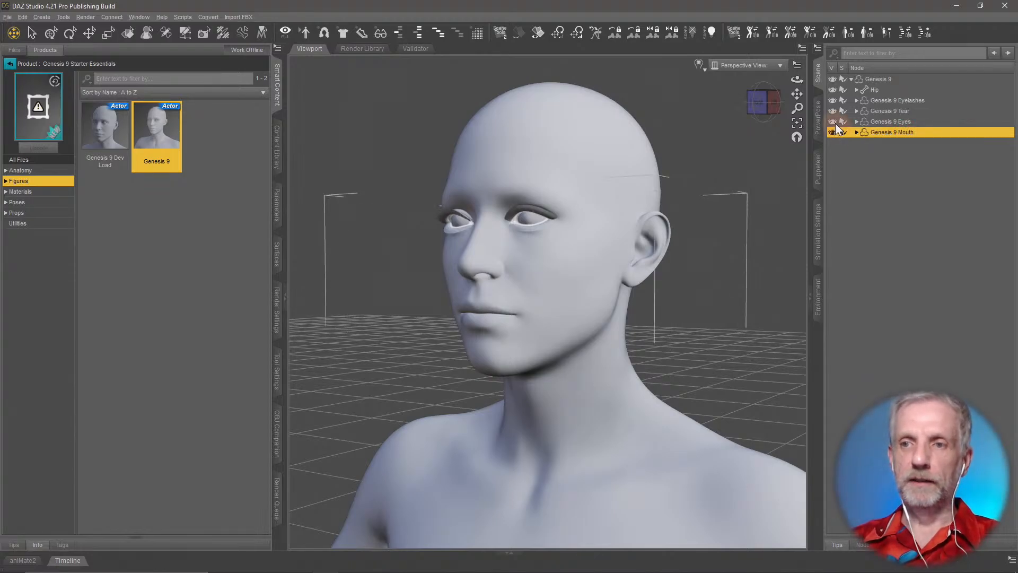
# Step: Hide the Genesis 9 body to examine the separate eyes and mouth, make it visible again and select Genesis 9
pyautogui.click(832, 79)
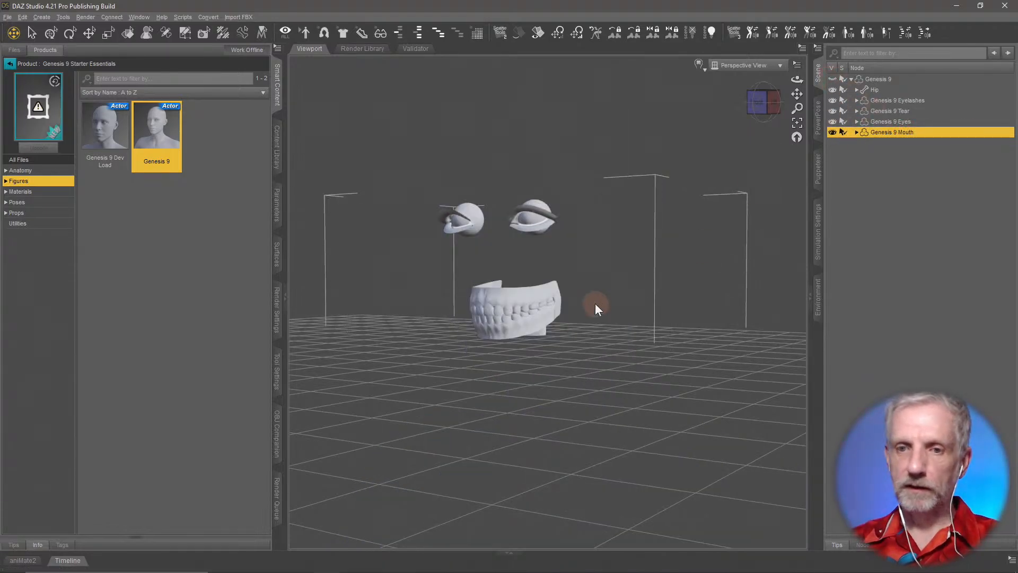
pyautogui.moveTo(595, 303); pyautogui.dragTo(596, 308)
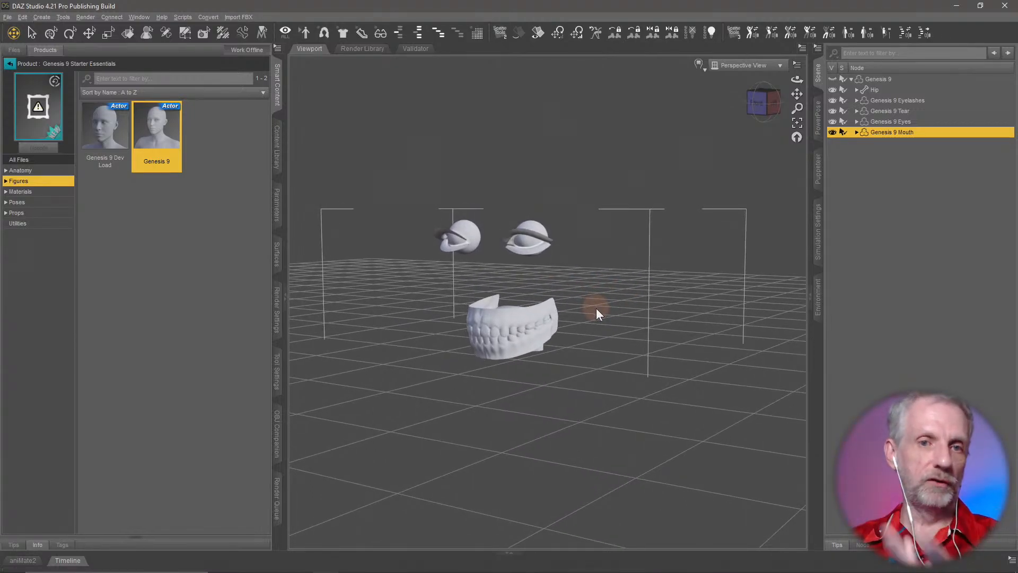
pyautogui.click(833, 79)
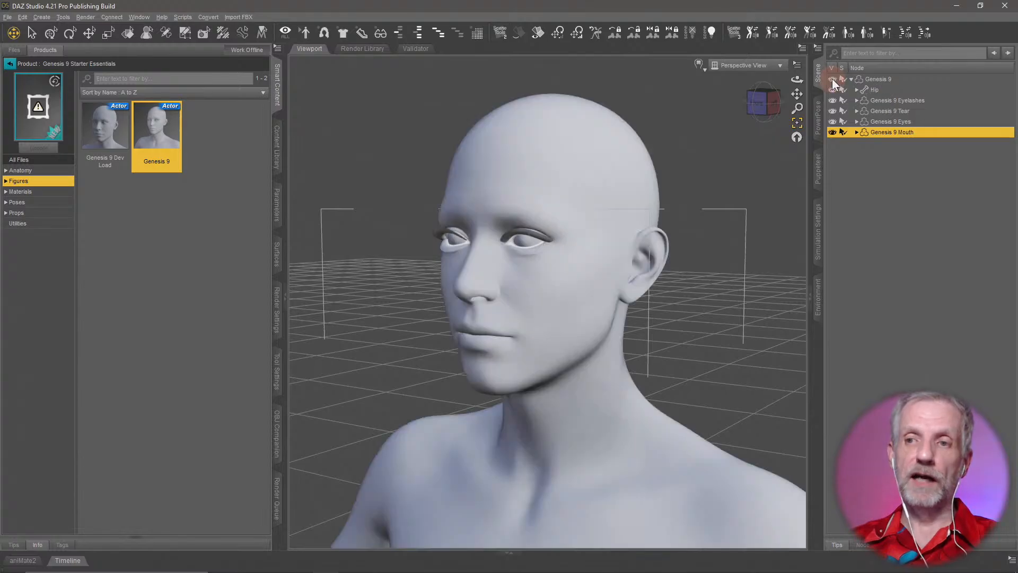
pyautogui.click(887, 78)
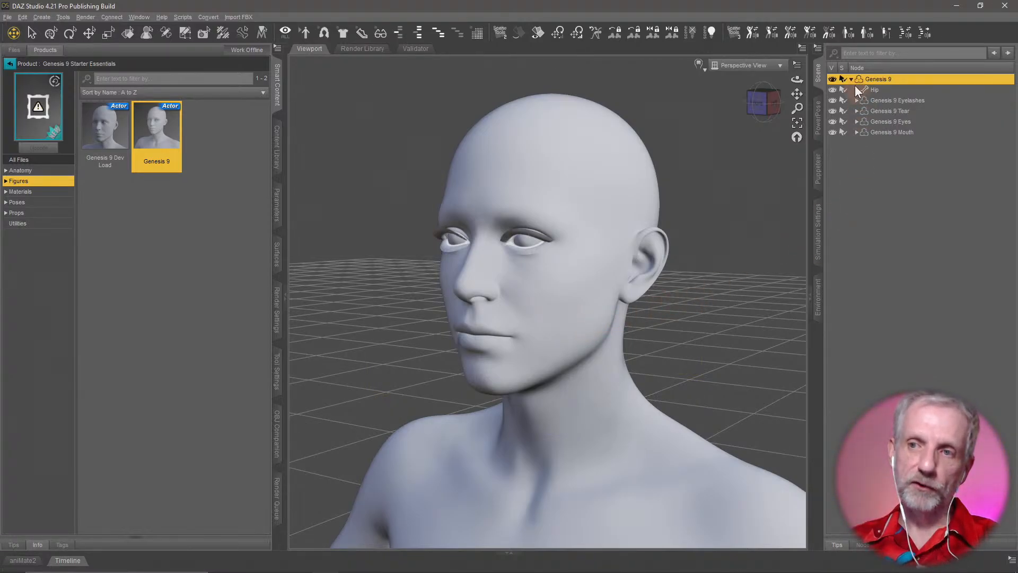
pyautogui.click(700, 66)
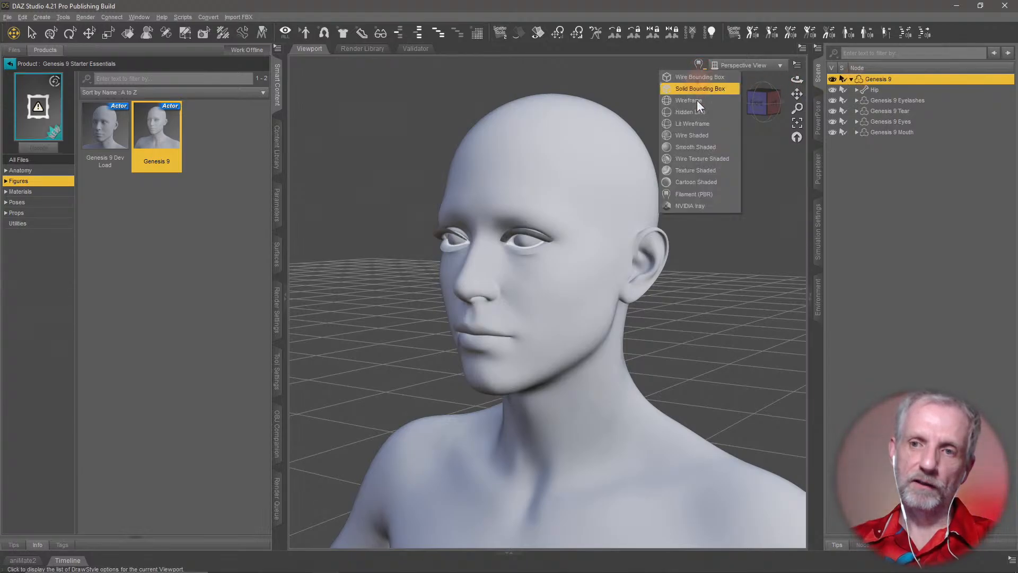
pyautogui.click(703, 194)
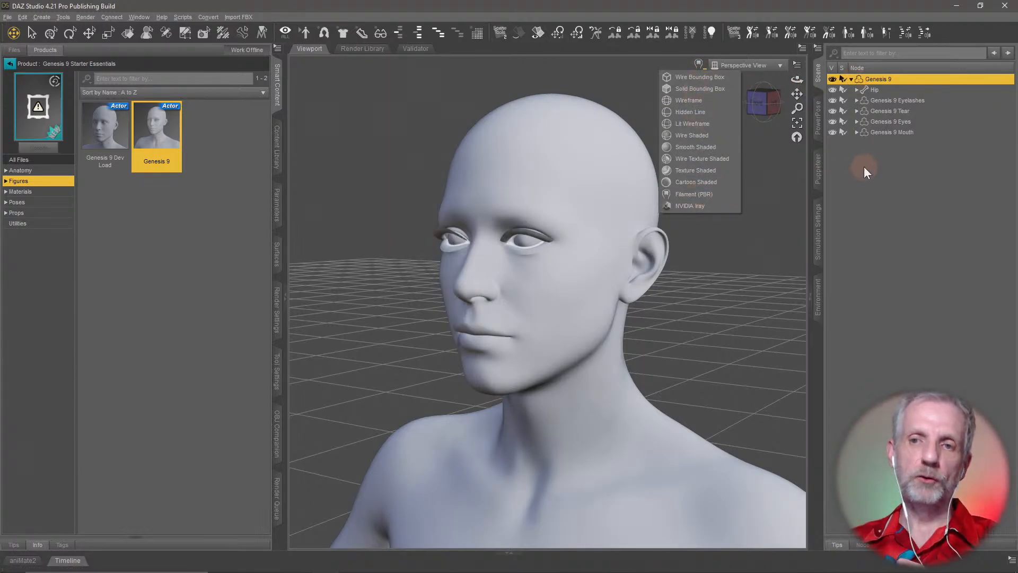
pyautogui.click(864, 167)
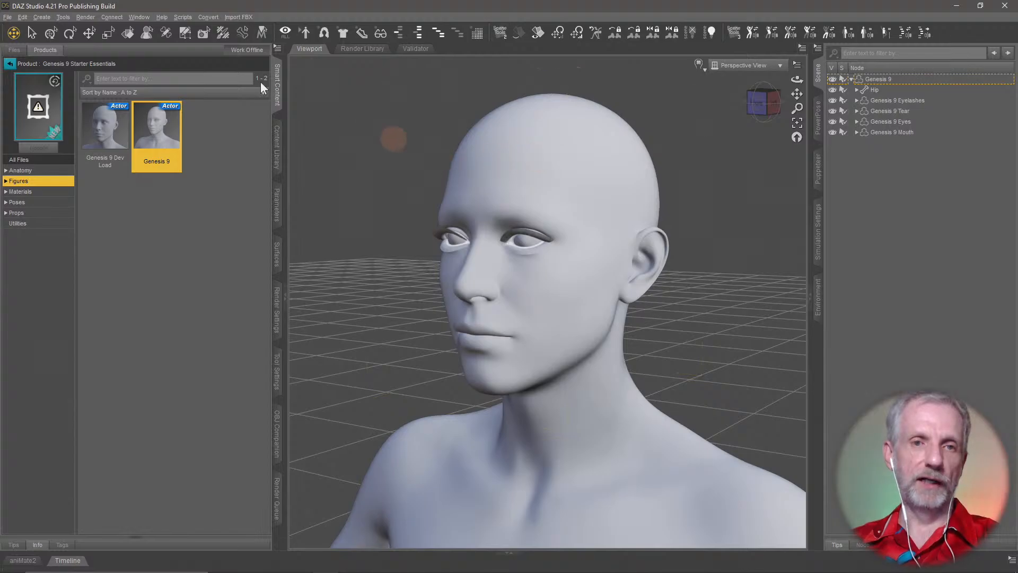
# Step: Create a new Filament Draw Options node in the scene with its default name and label
pyautogui.click(43, 17)
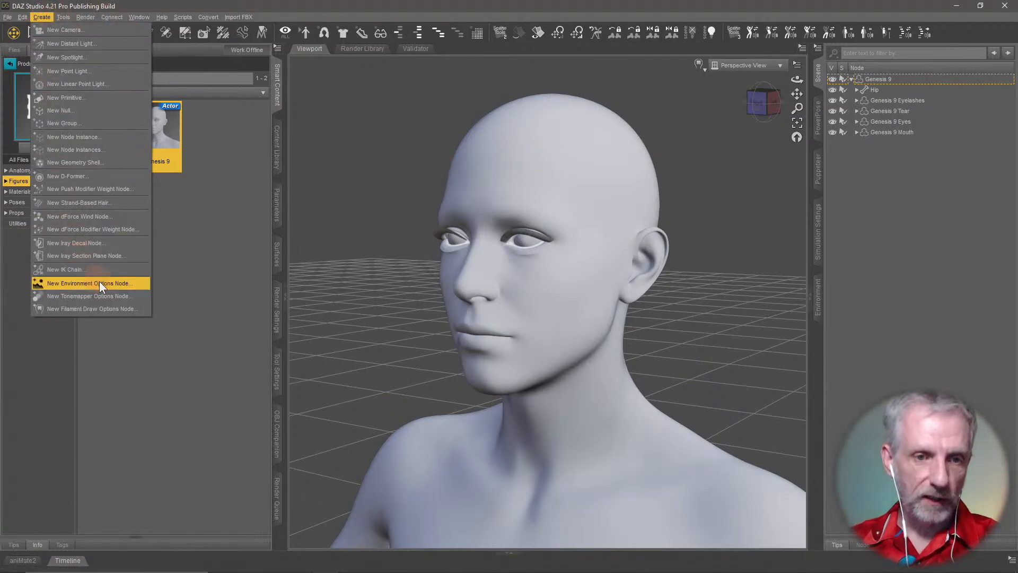
pyautogui.click(112, 308)
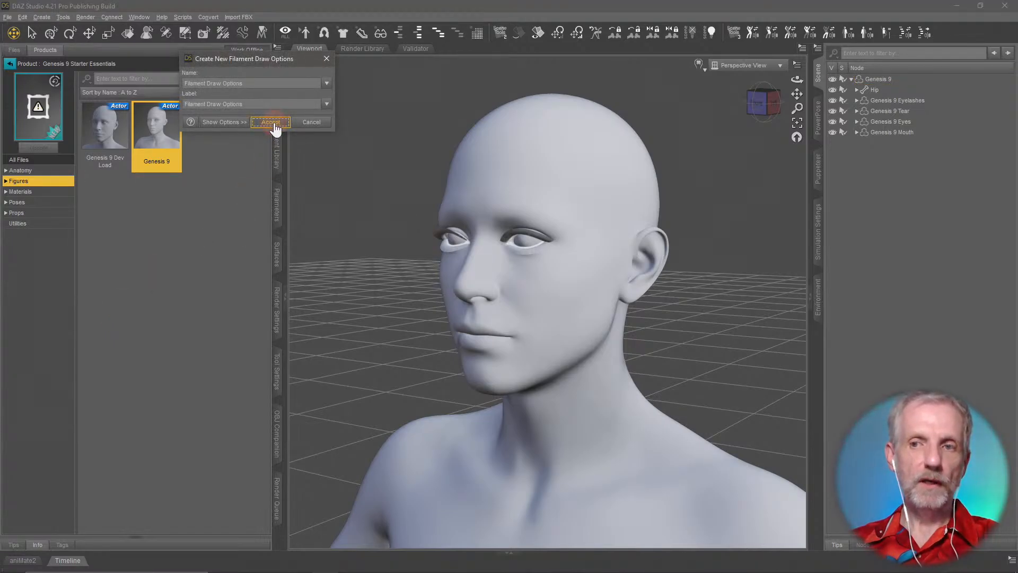
pyautogui.click(275, 125)
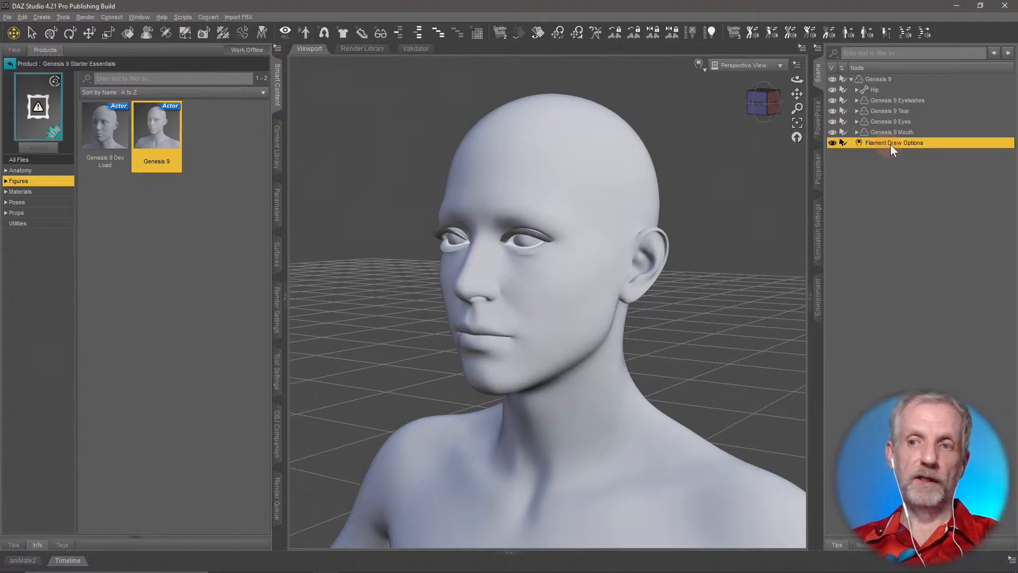
# Step: Set the Environment Intensity Scale of the Filament Draw Options node to 8000
pyautogui.click(278, 210)
pyautogui.doubleClick(41, 97)
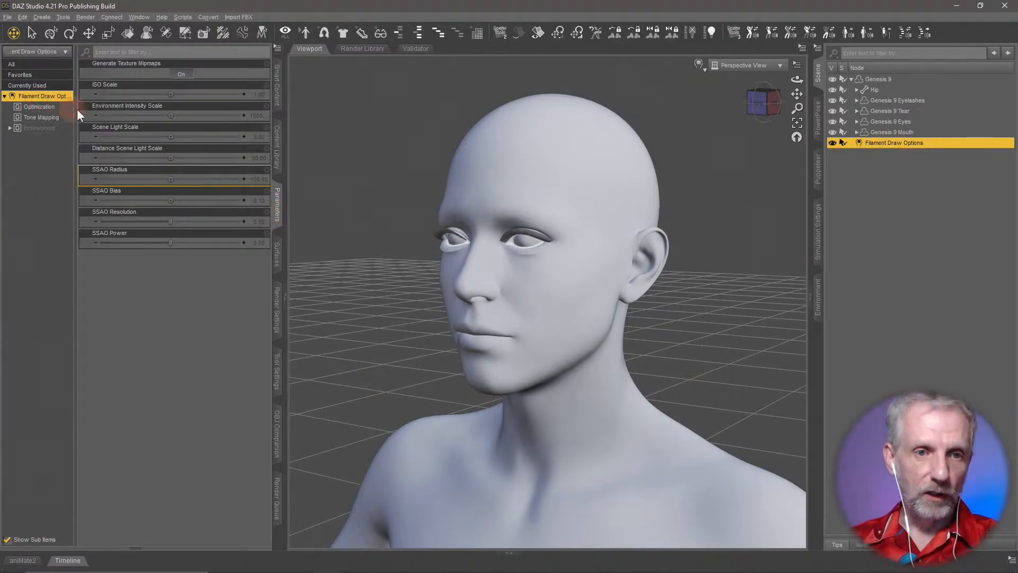
pyautogui.click(55, 129)
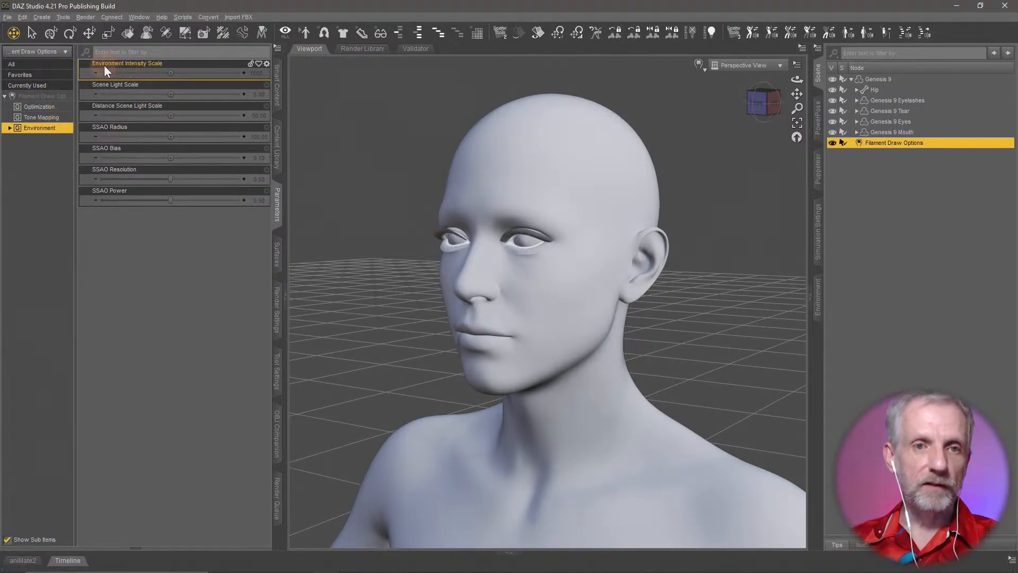
pyautogui.click(259, 75)
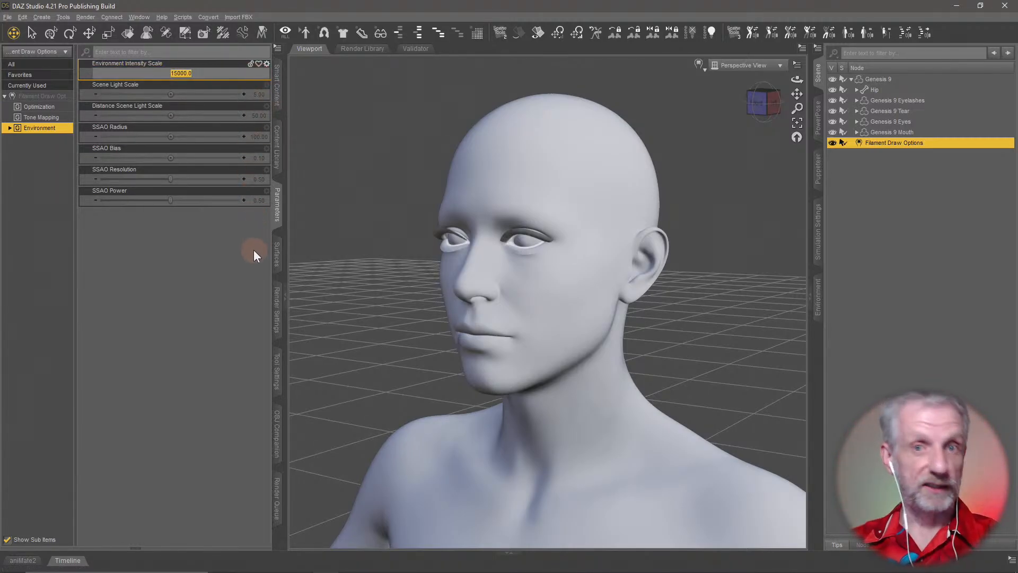
pyautogui.write('8000')
pyautogui.press('Return')
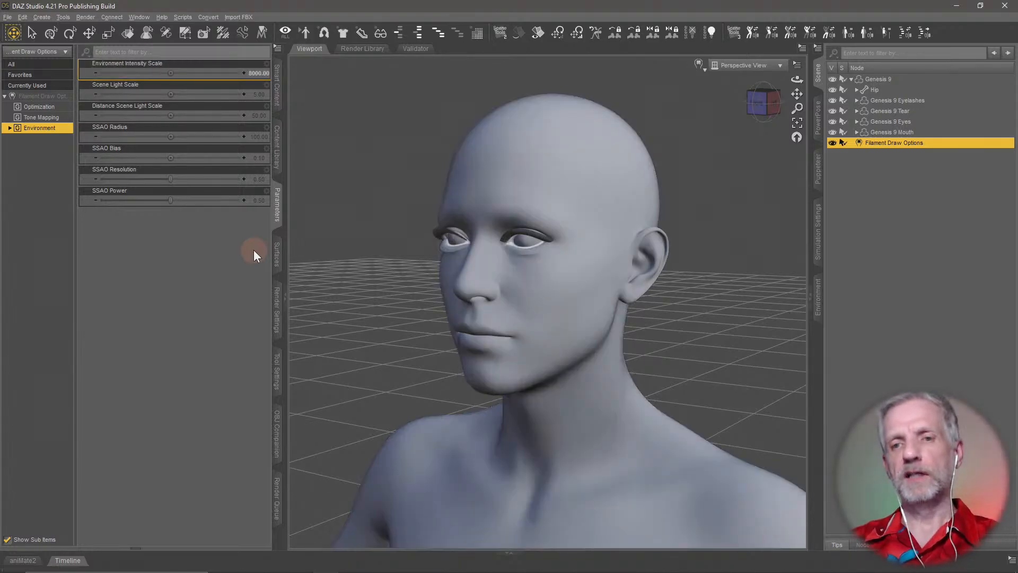
pyautogui.moveTo(529, 368); pyautogui.dragTo(528, 372, button='middle')
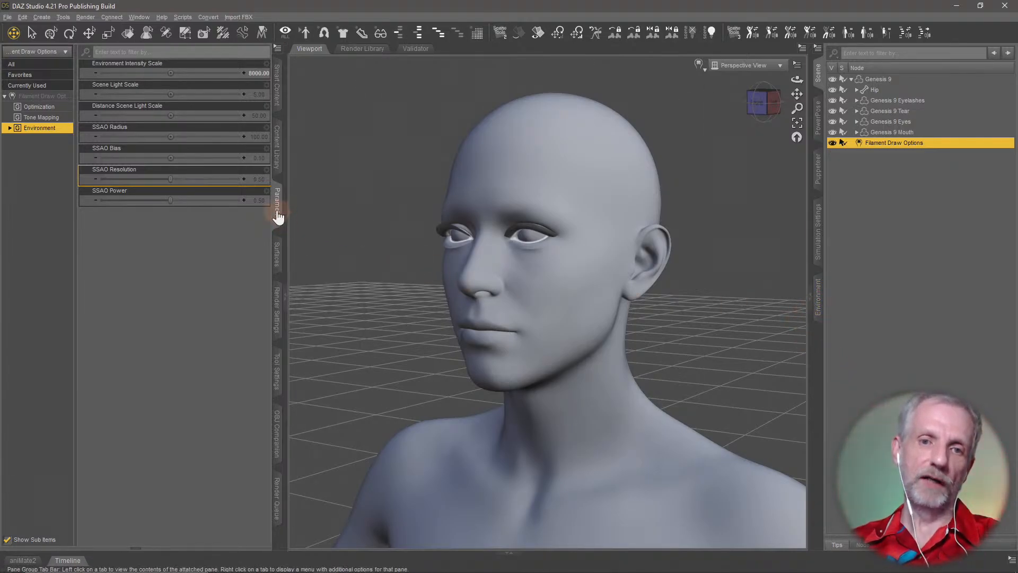
# Step: Try docking the Parameters pane in the Scene pane's group, return it to its original group and show the Scene pane again
pyautogui.moveTo(278, 217); pyautogui.dragTo(822, 348)
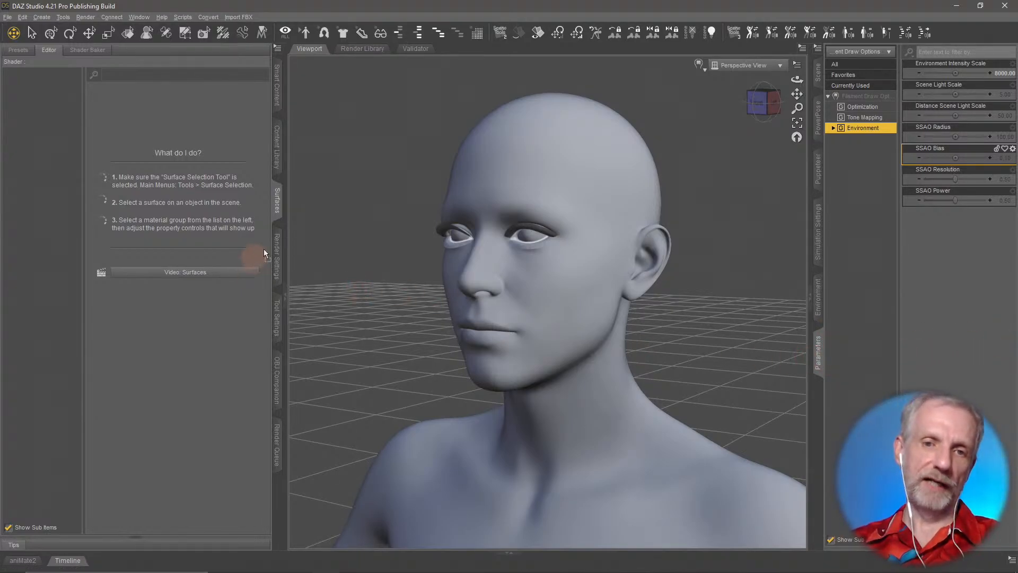
pyautogui.moveTo(282, 186); pyautogui.dragTo(282, 205)
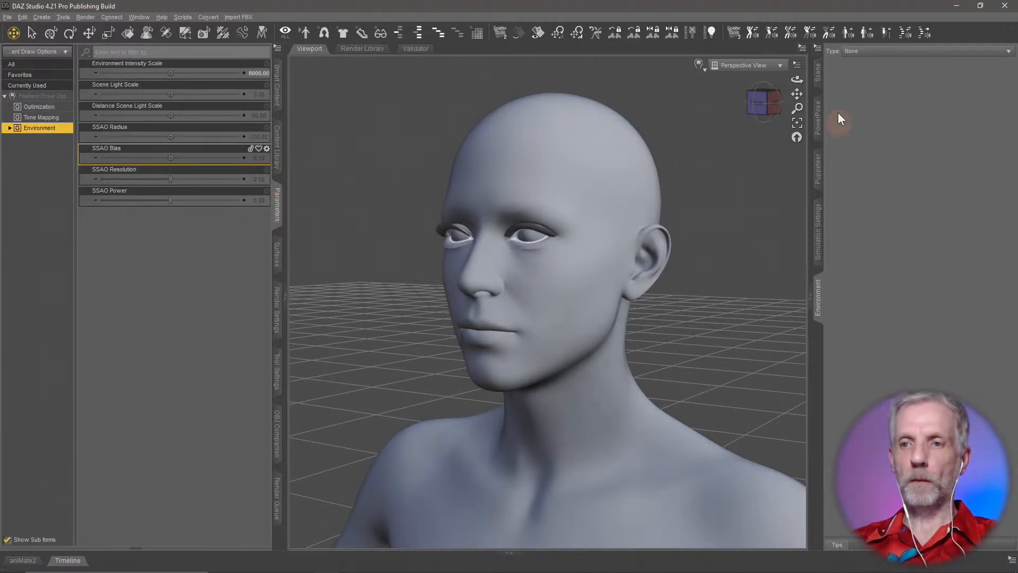
pyautogui.click(823, 81)
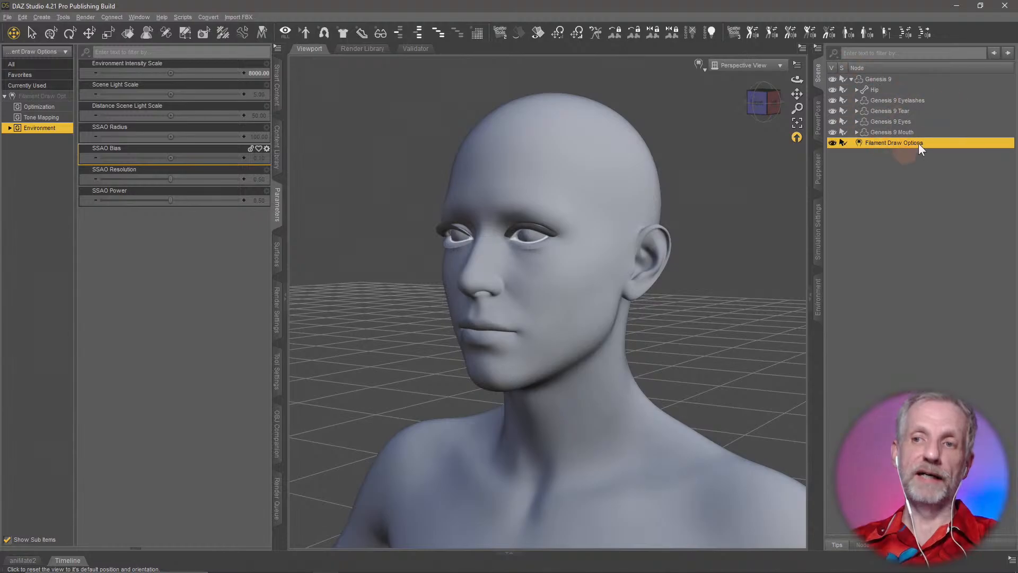
# Step: Select Genesis 9, collapse the Scene pane to enlarge the viewport and frame the whole figure
pyautogui.click(889, 82)
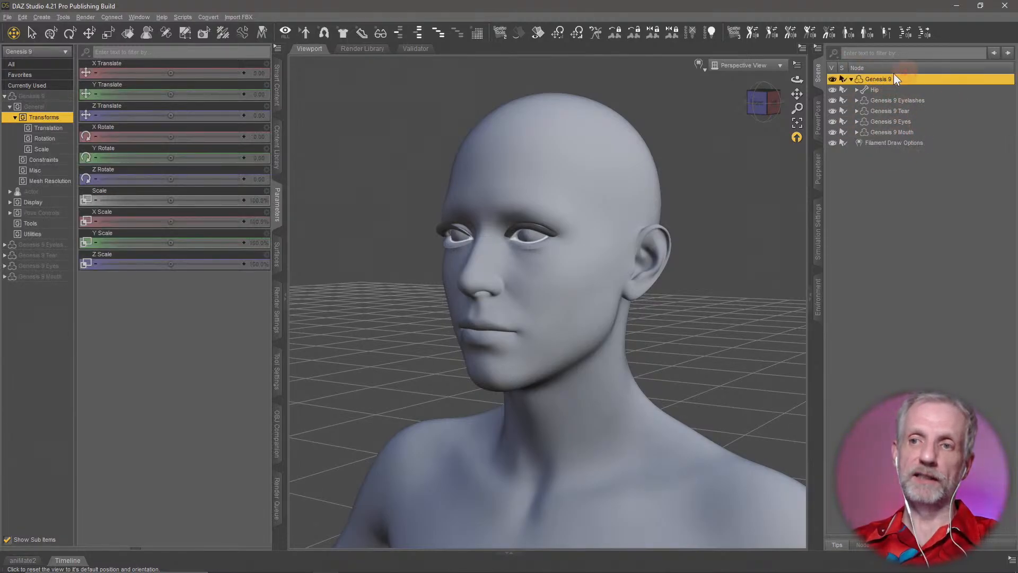
pyautogui.click(820, 81)
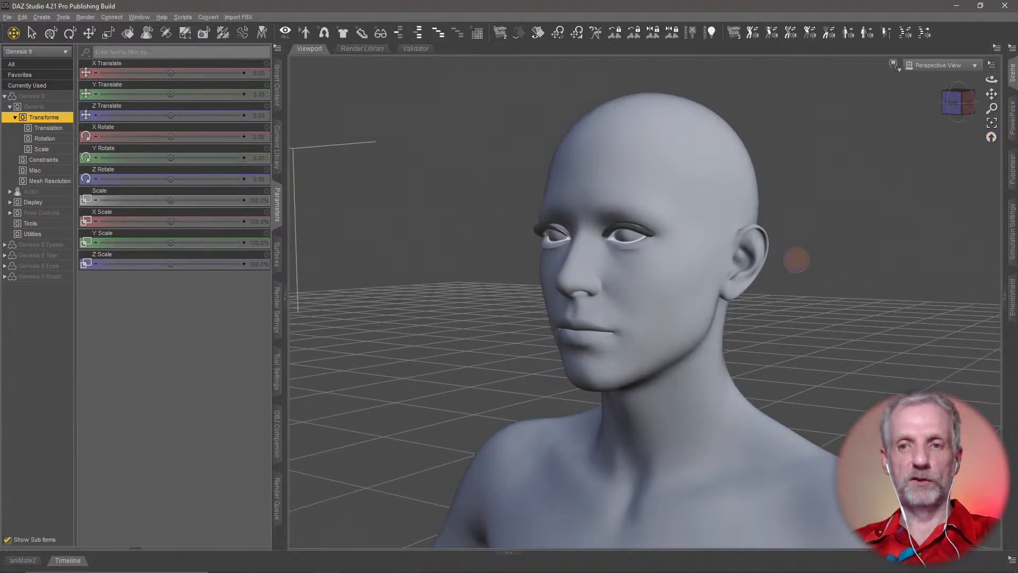
pyautogui.moveTo(796, 260)
pyautogui.mouseDown(button='middle')
pyautogui.moveTo(670, 237)
pyautogui.moveTo(802, 261)
pyautogui.mouseUp(button='middle')
pyautogui.hotkey('ctrl', 'f')
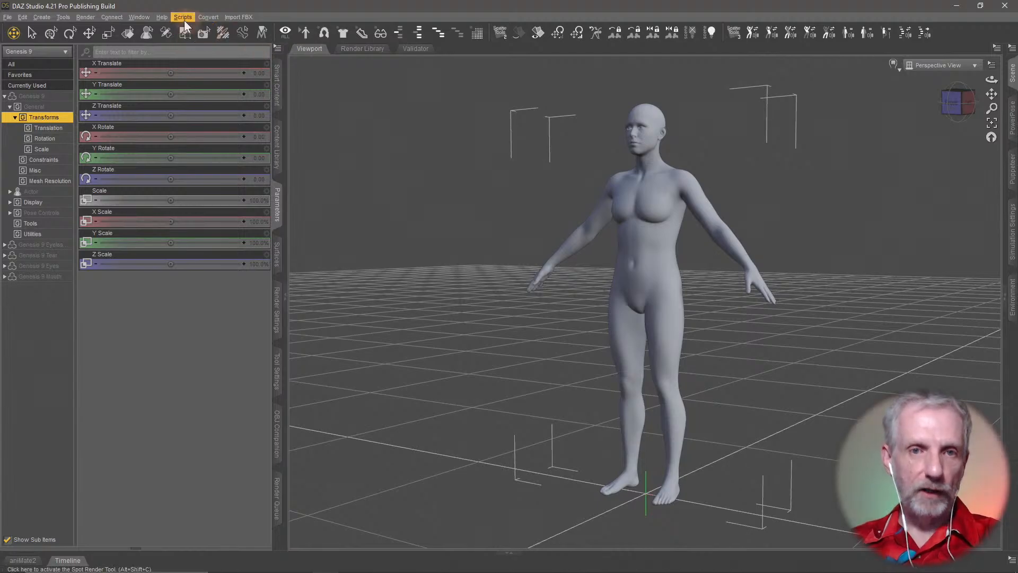
# Step: Split the viewport into a side-by-side layout and enlarge the figure in both views
pyautogui.click(141, 17)
pyautogui.moveTo(161, 40)
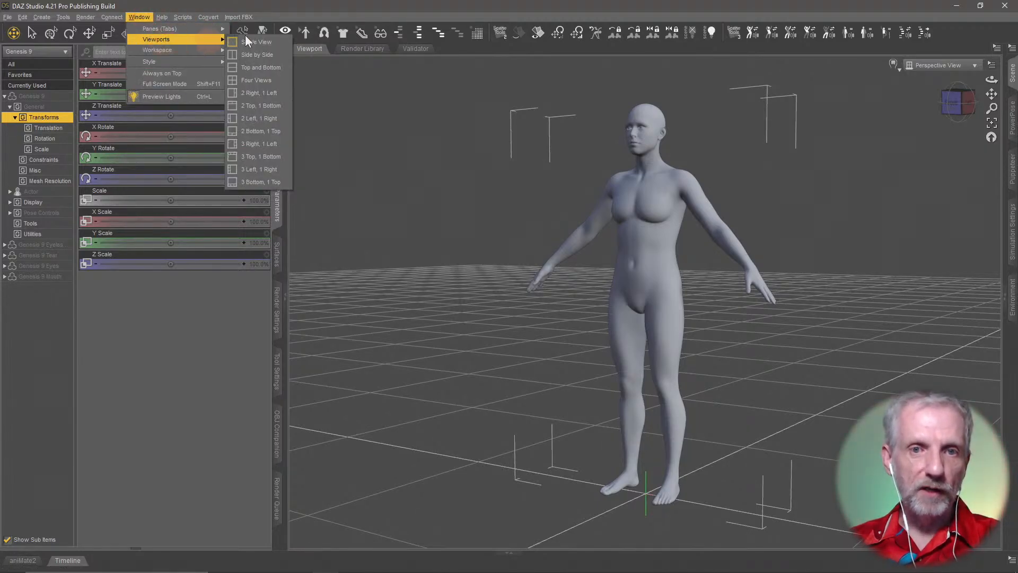
pyautogui.click(276, 55)
pyautogui.scroll(5, 581, 285)
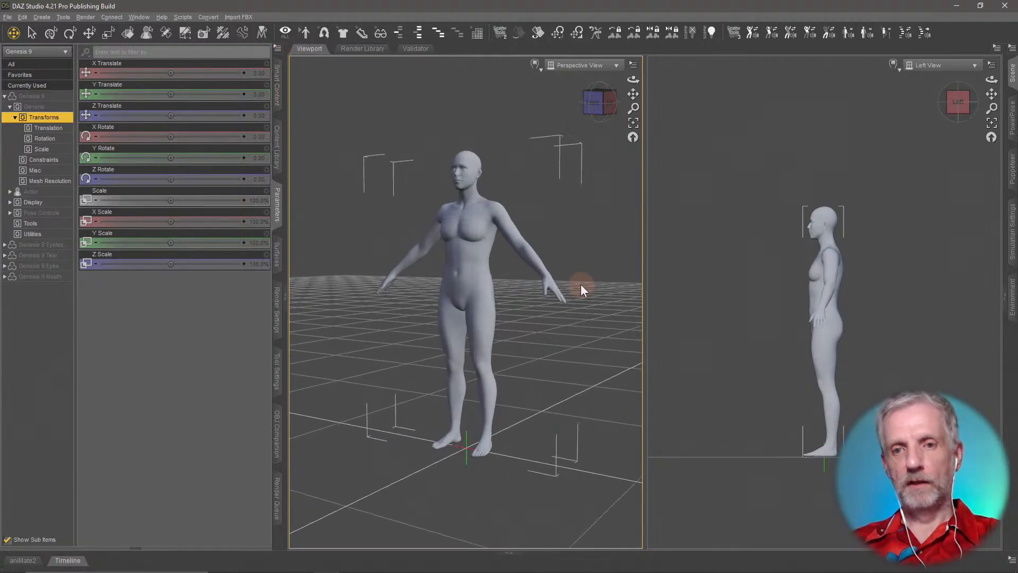
pyautogui.scroll(8, 754, 289)
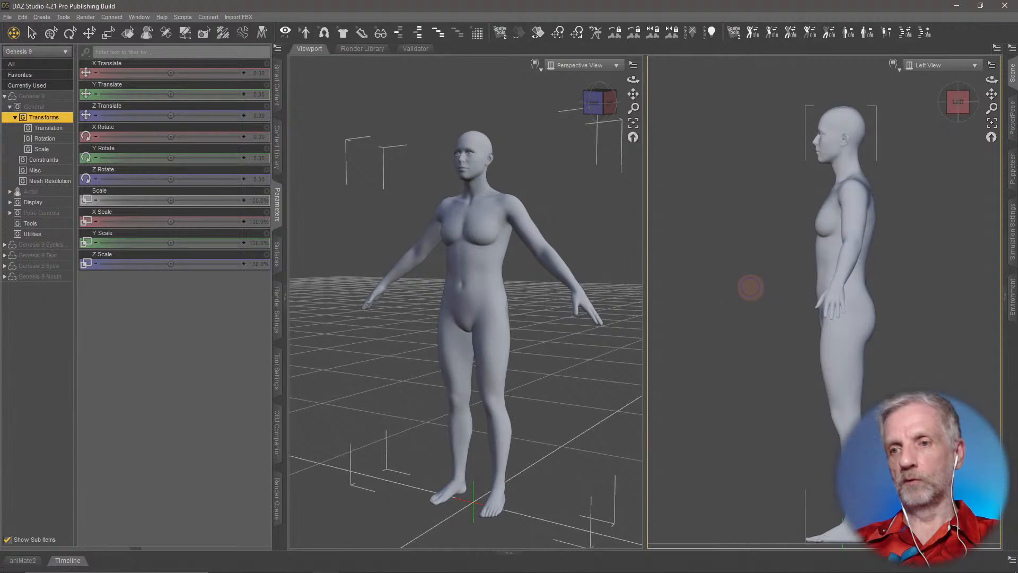
pyautogui.scroll(-2, 752, 288)
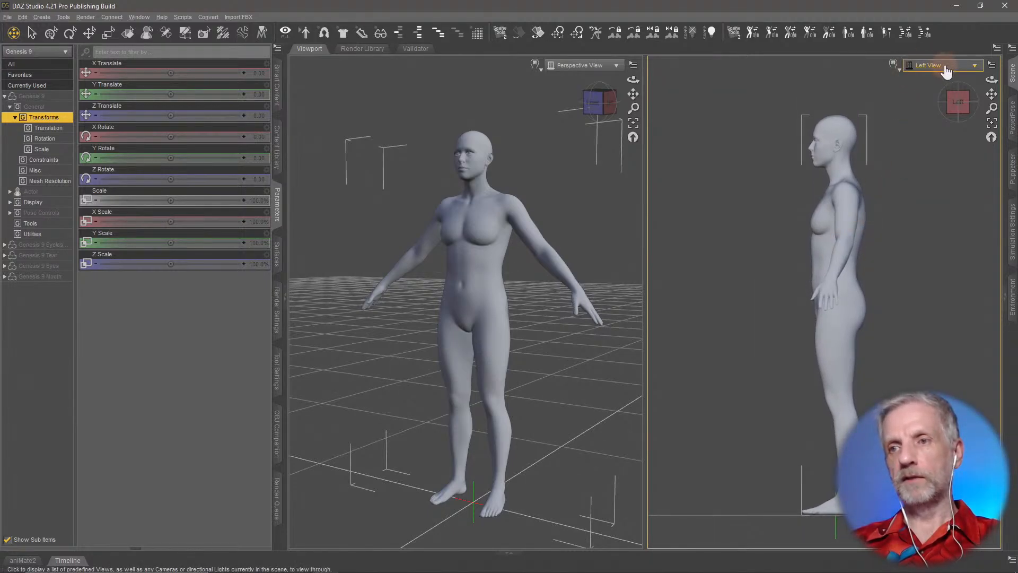
# Step: Switch the second viewport from Left View to Front View and enlarge the figure in it
pyautogui.click(946, 66)
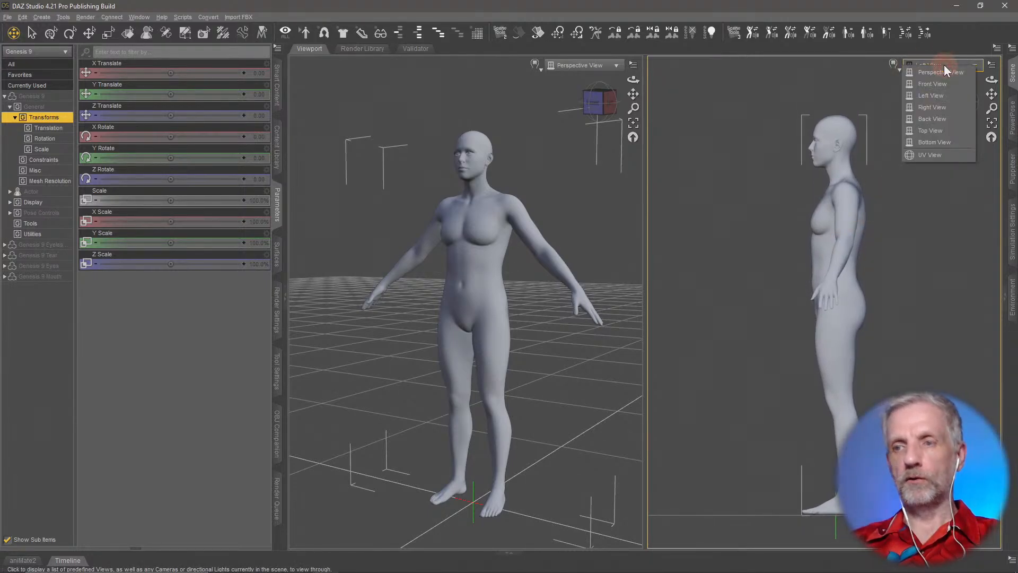
pyautogui.click(960, 84)
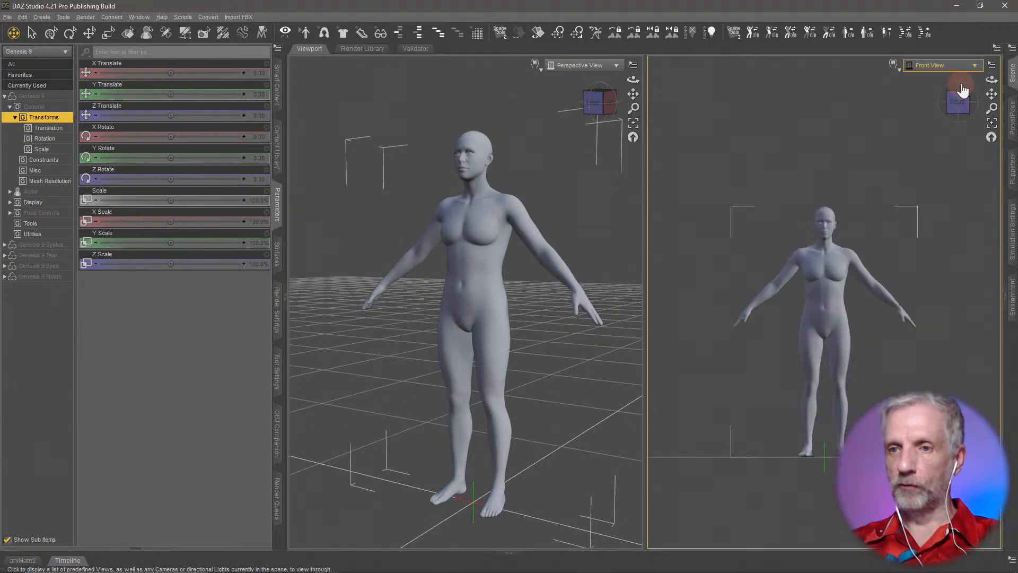
pyautogui.scroll(6, 922, 296)
pyautogui.scroll(2, 922, 296)
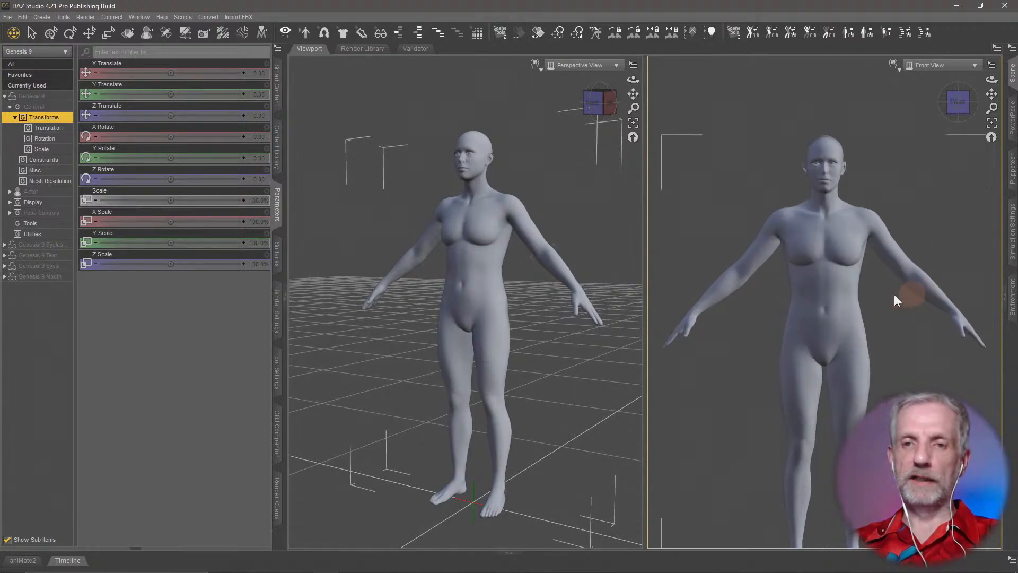
pyautogui.moveTo(523, 318); pyautogui.dragTo(444, 297)
# Step: Set the second viewport to Left View and turn the perspective view to see the figure from the front
pyautogui.click(955, 65)
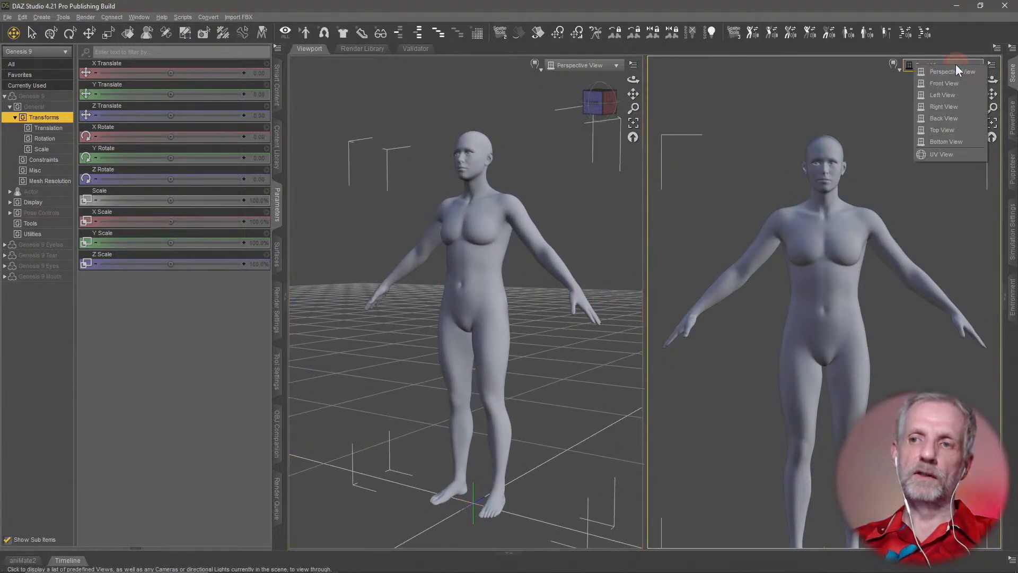
pyautogui.click(963, 98)
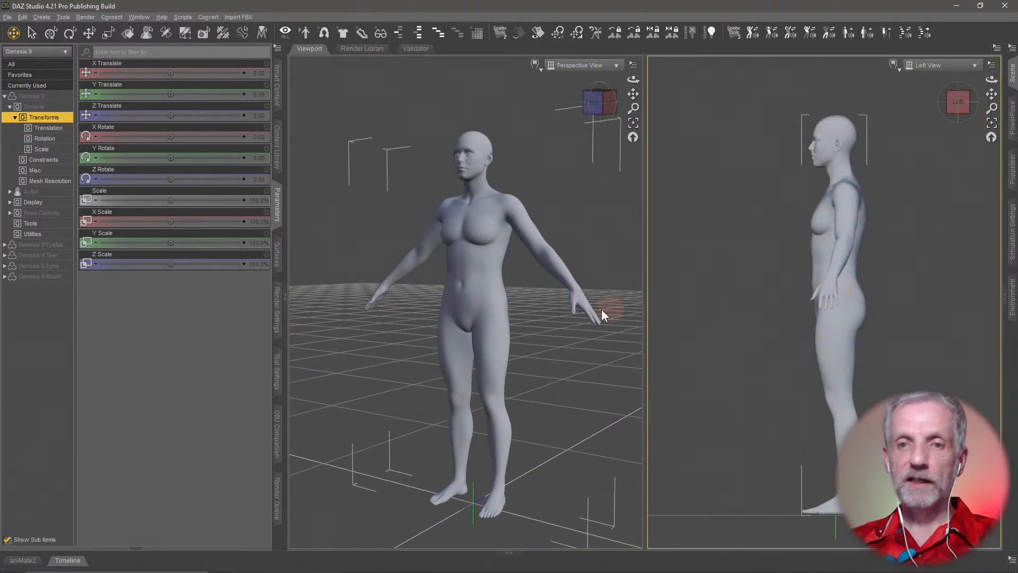
pyautogui.moveTo(541, 323)
pyautogui.mouseDown()
pyautogui.moveTo(523, 322)
pyautogui.moveTo(535, 322)
pyautogui.mouseUp()
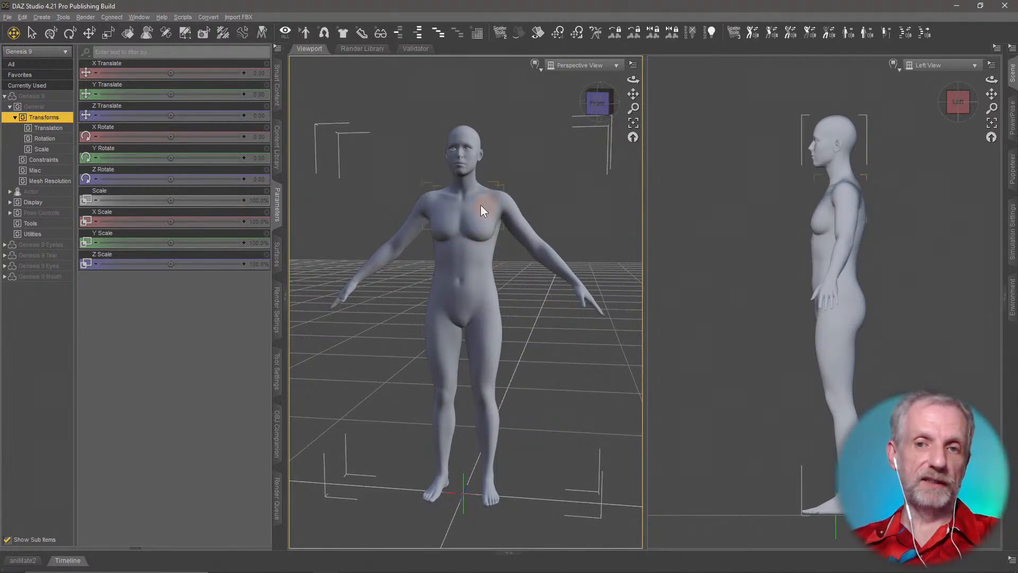
pyautogui.moveTo(468, 219); pyautogui.dragTo(467, 231)
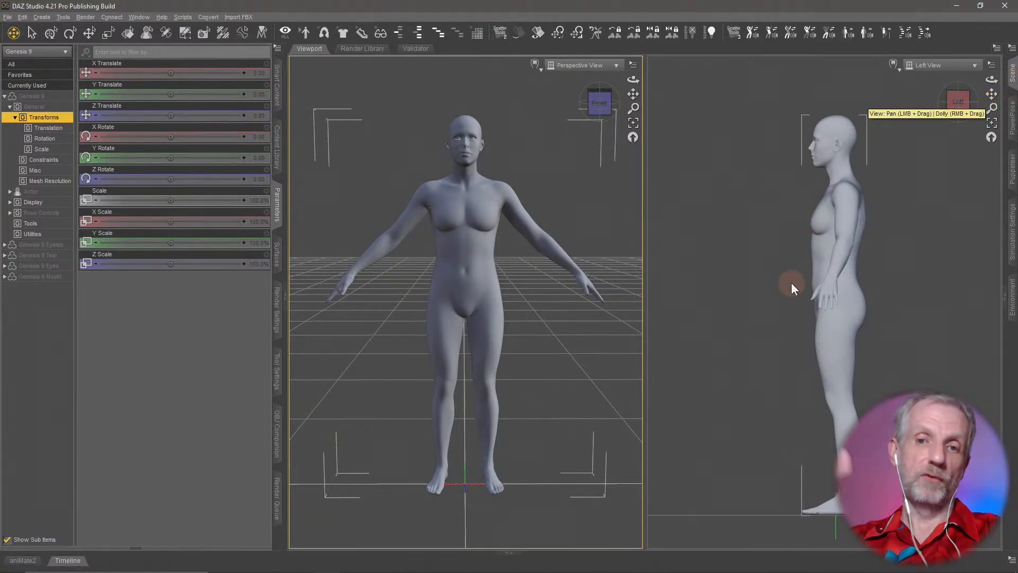
pyautogui.moveTo(604, 302)
pyautogui.keyDown('alt'); pyautogui.mouseDown()
pyautogui.moveTo(637, 300)
pyautogui.moveTo(606, 305)
pyautogui.moveTo(603, 296)
pyautogui.moveTo(606, 308)
pyautogui.mouseUp(); pyautogui.keyUp('alt')
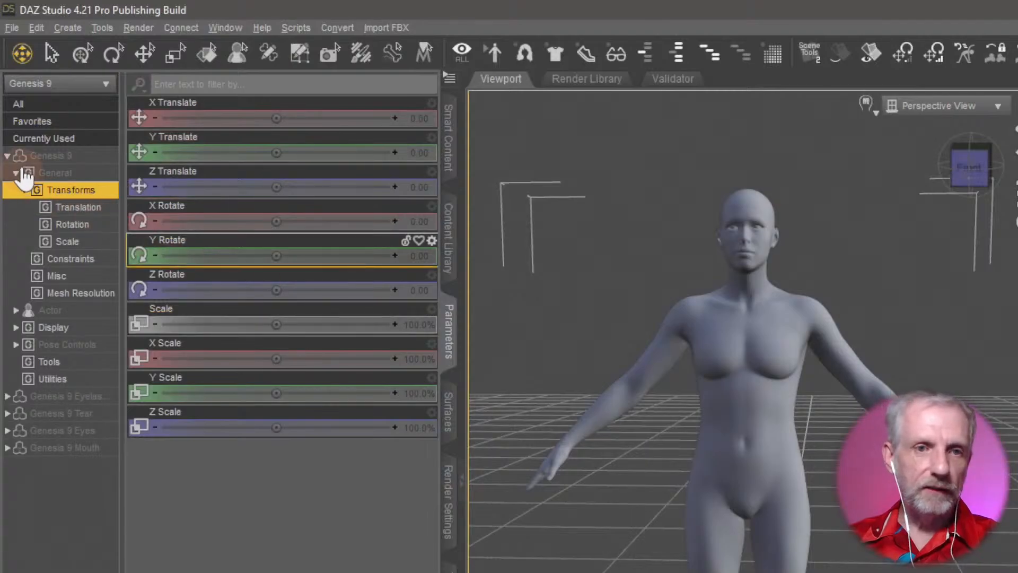
# Step: Show all parameters of Genesis 9 and collapse its Transforms and General groups
pyautogui.click(36, 97)
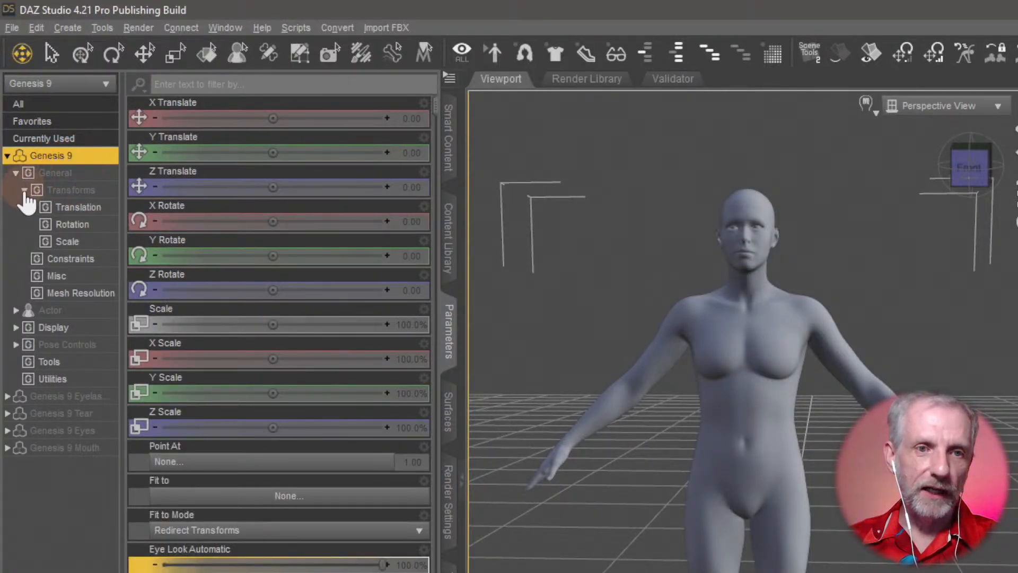
pyautogui.click(24, 189)
pyautogui.click(16, 173)
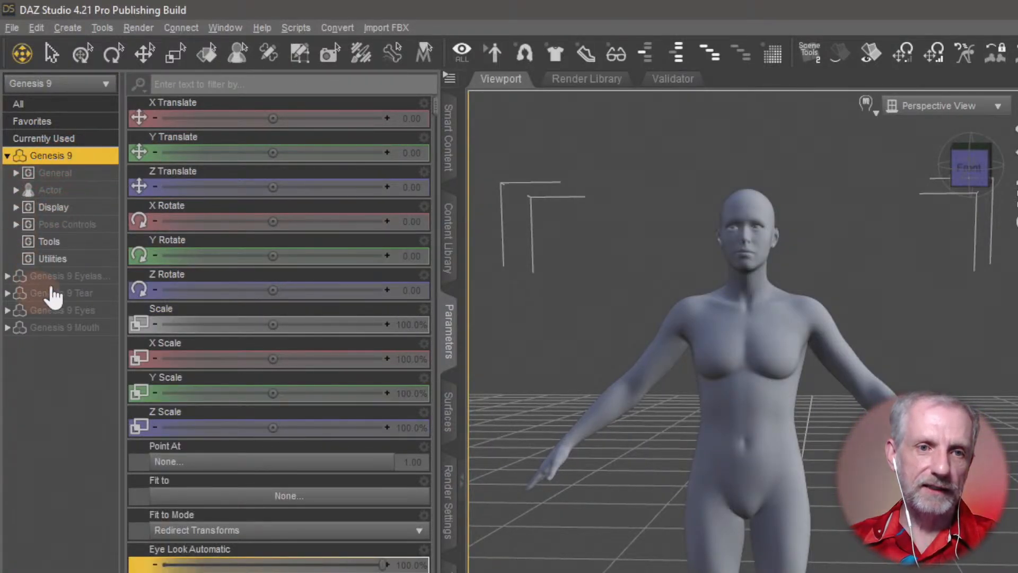
# Step: Browse the Genesis 9 parameter groups General, Actor, Display, Pose Controls, Tools and Utilities
pyautogui.click(84, 174)
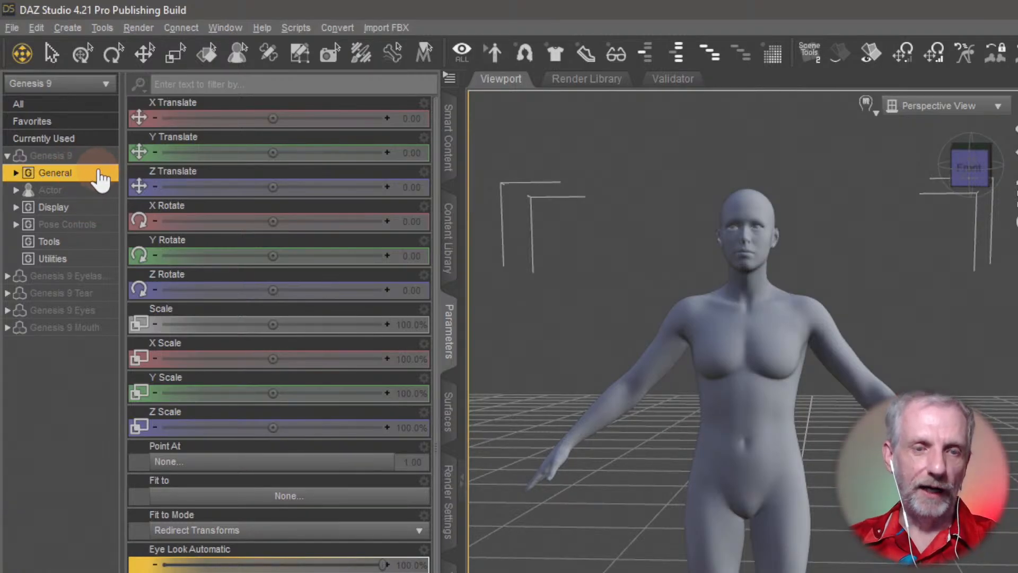
pyautogui.click(90, 191)
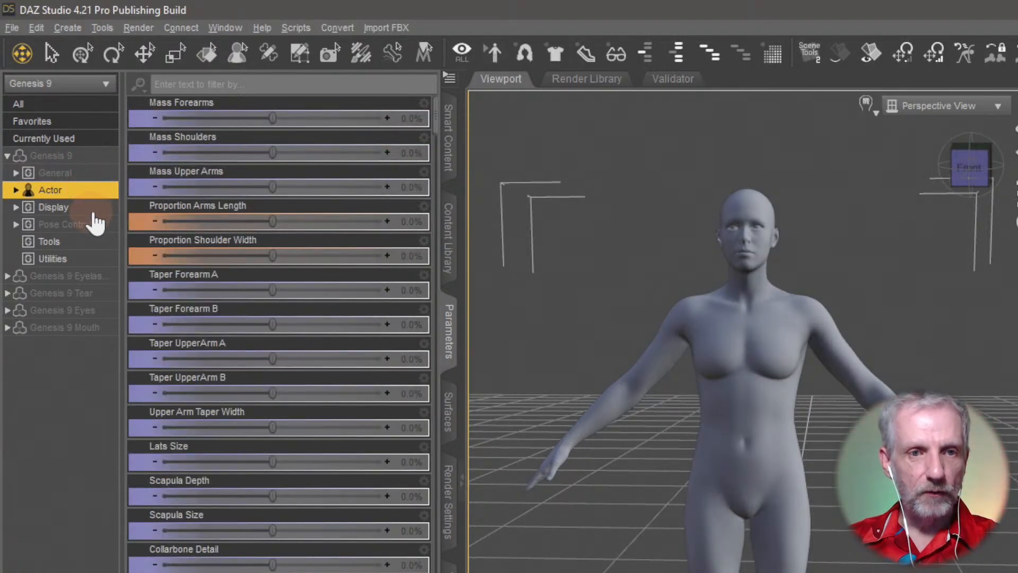
pyautogui.click(93, 208)
pyautogui.click(100, 225)
pyautogui.click(94, 243)
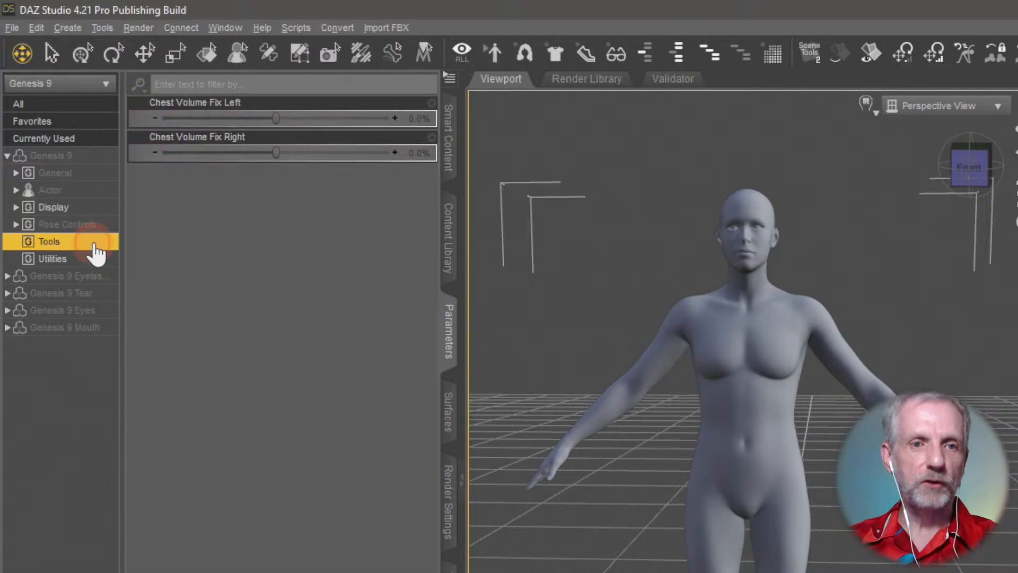
pyautogui.click(96, 260)
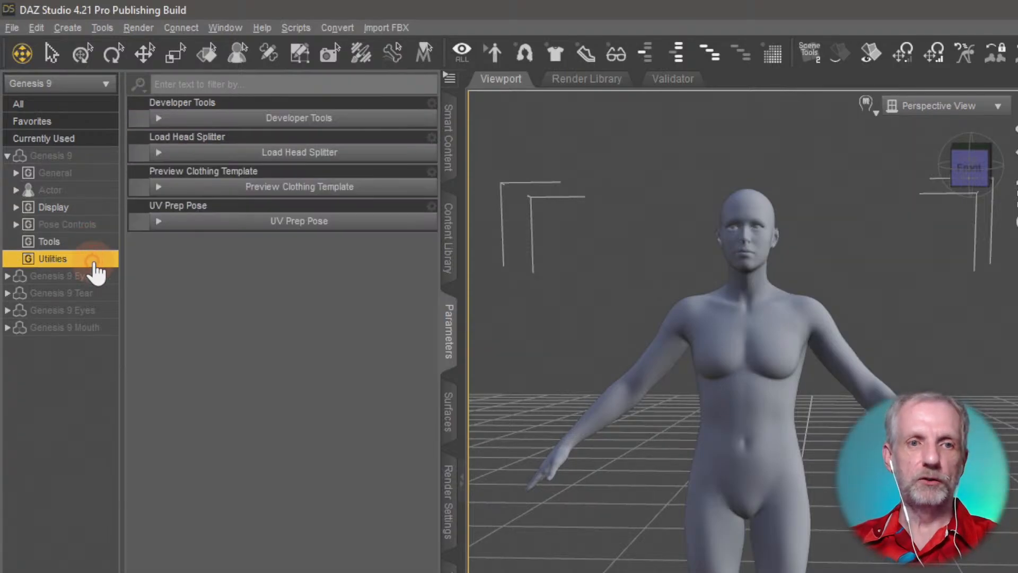
# Step: Expand the General group and look through the complete Genesis 9 parameter list down to the resolution and body shape settings
pyautogui.click(101, 173)
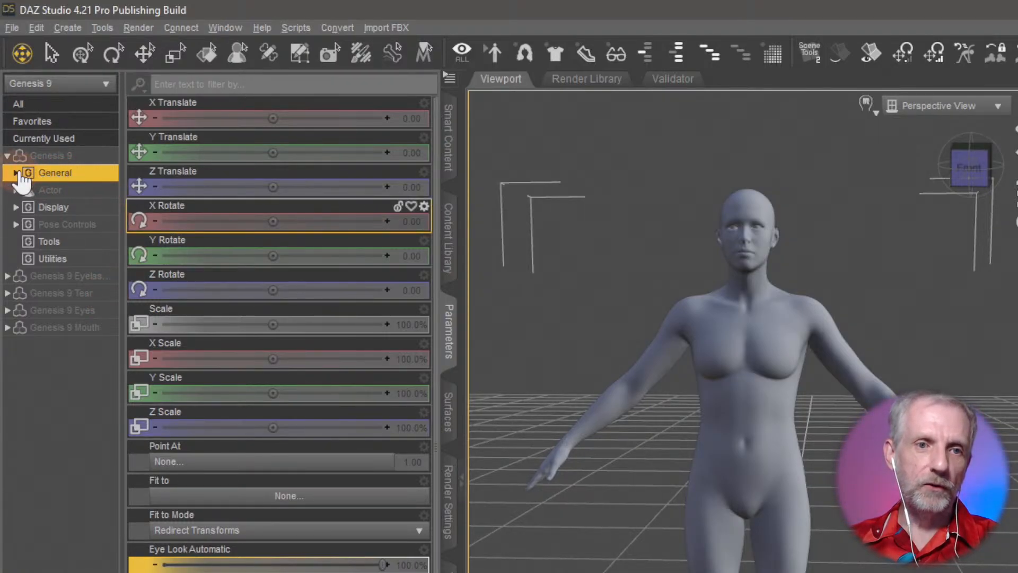
pyautogui.click(17, 173)
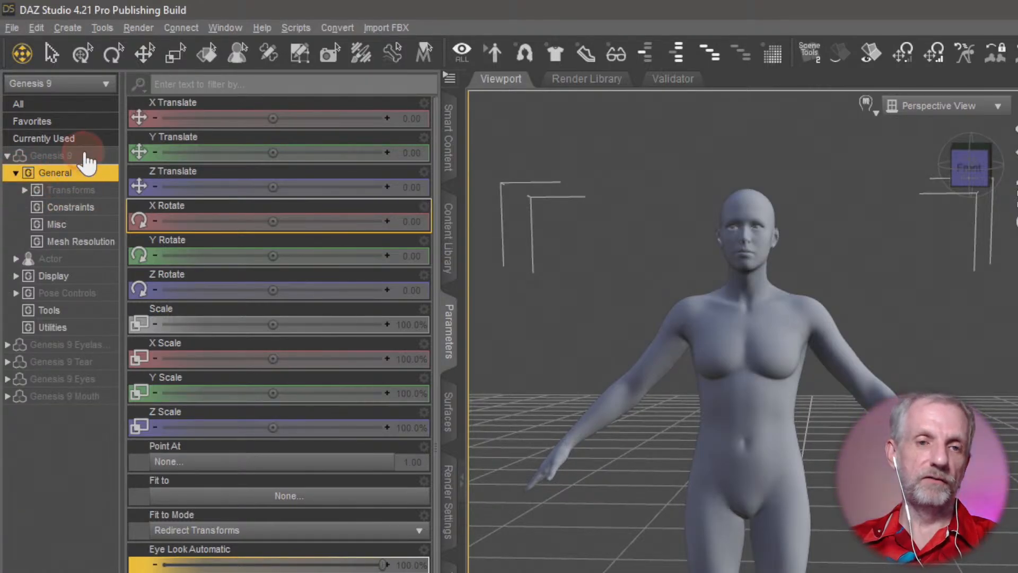
pyautogui.click(86, 155)
pyautogui.scroll(-5, 261, 219)
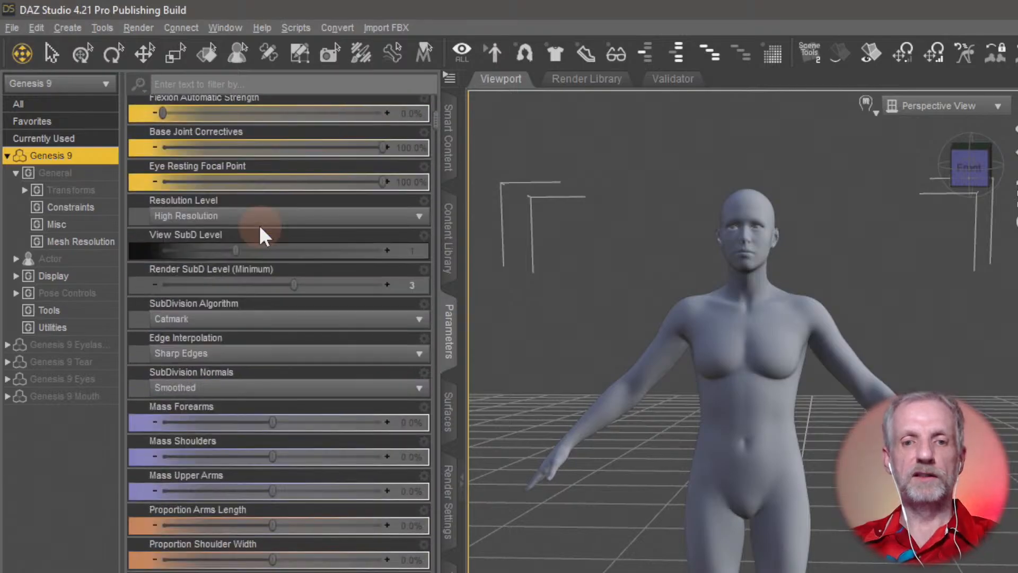
# Step: Look through the remaining Genesis 9 face and ear shape parameters and return to the X Translate setting
pyautogui.scroll(-20, 259, 225)
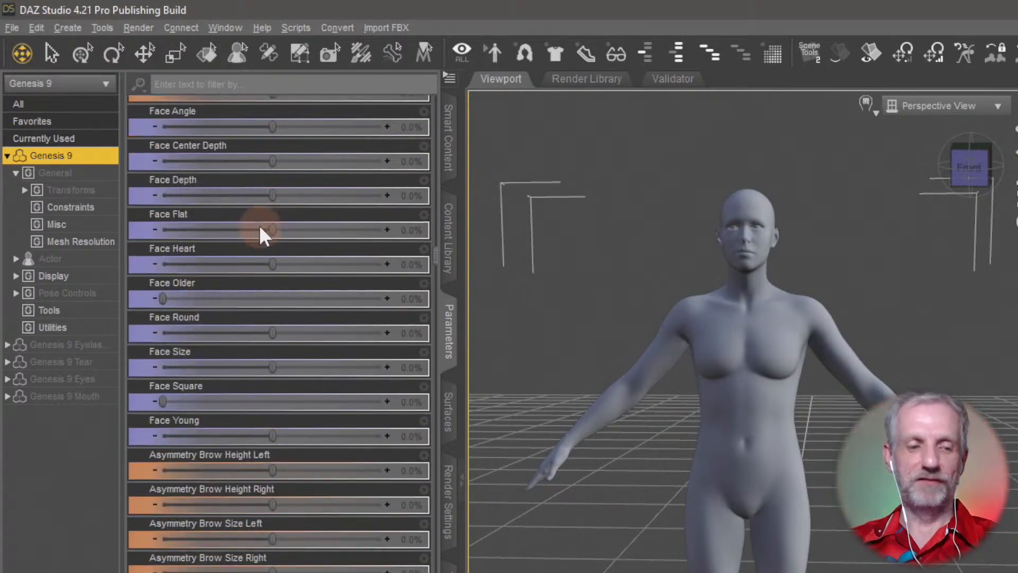
pyautogui.scroll(-20, 259, 225)
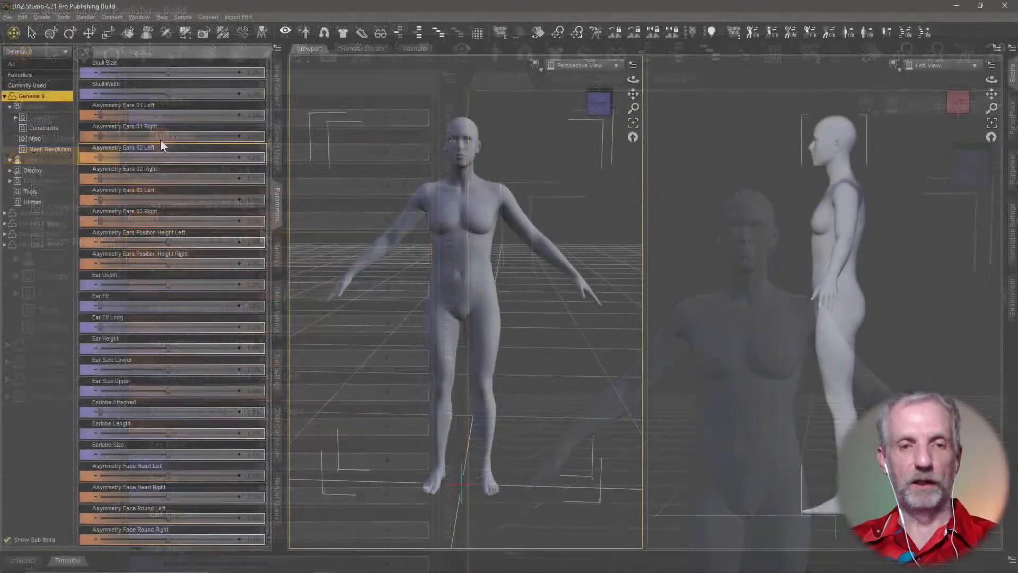
pyautogui.scroll(20, 160, 139)
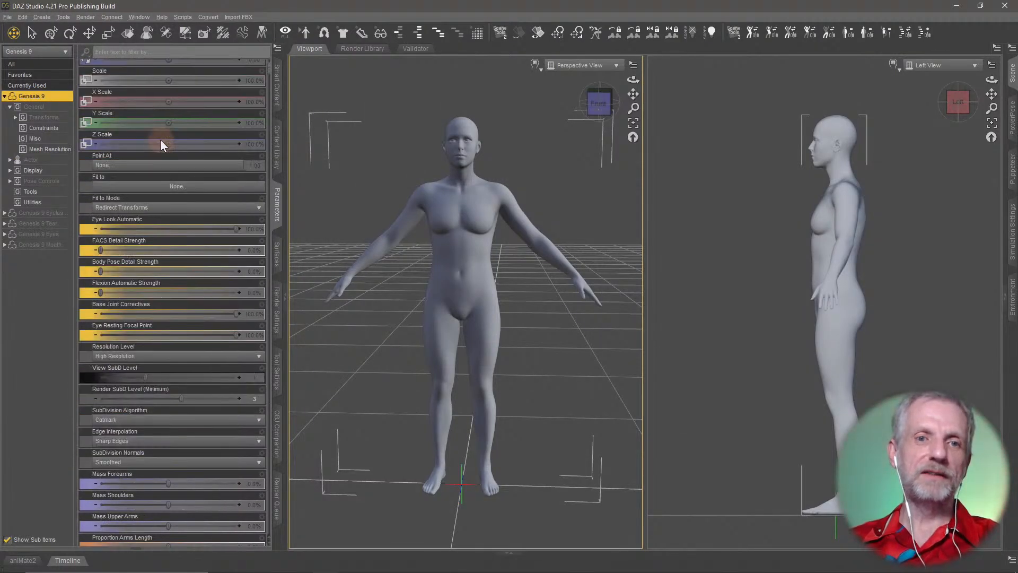
pyautogui.scroll(3, 160, 139)
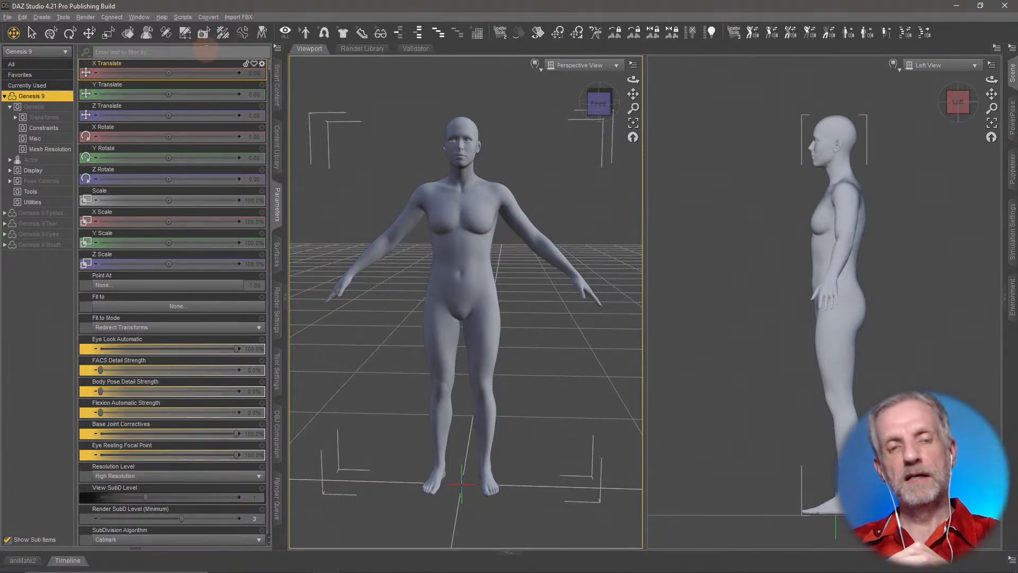
# Step: Filter the Genesis 9 parameters by "rot", check the Constraints group with the filter on, and clear the filter
pyautogui.click(194, 52)
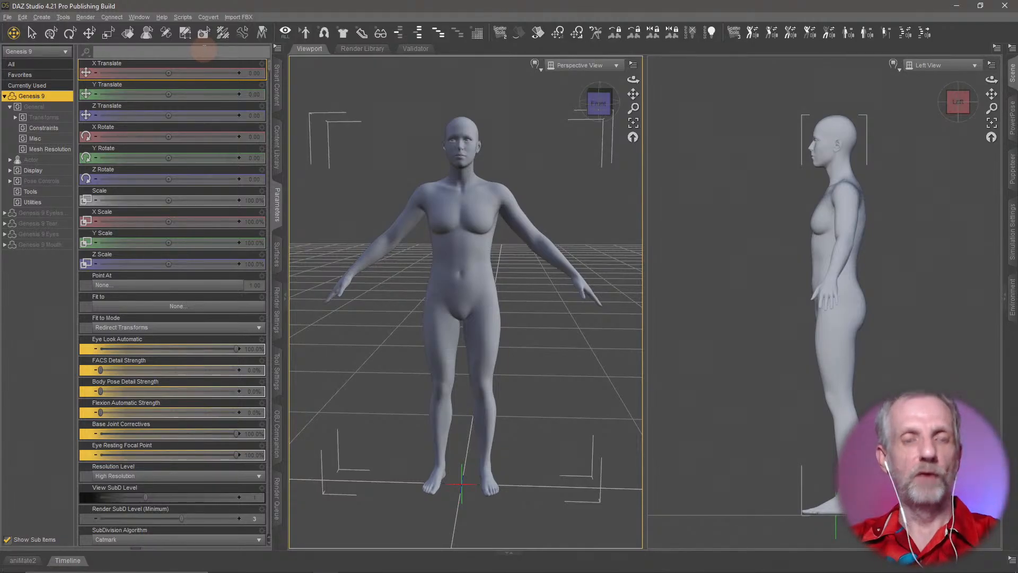
pyautogui.write('rot')
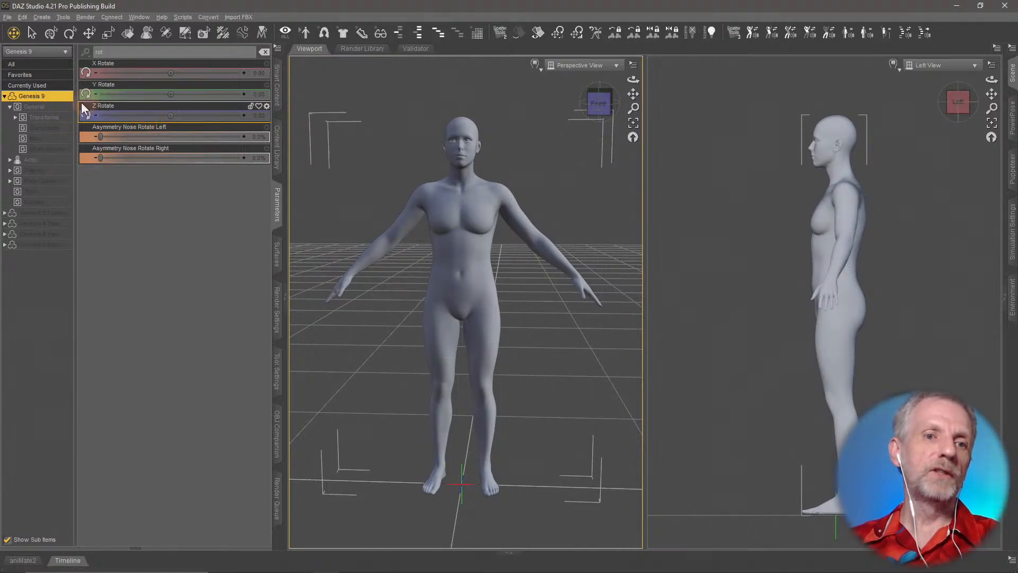
pyautogui.click(42, 129)
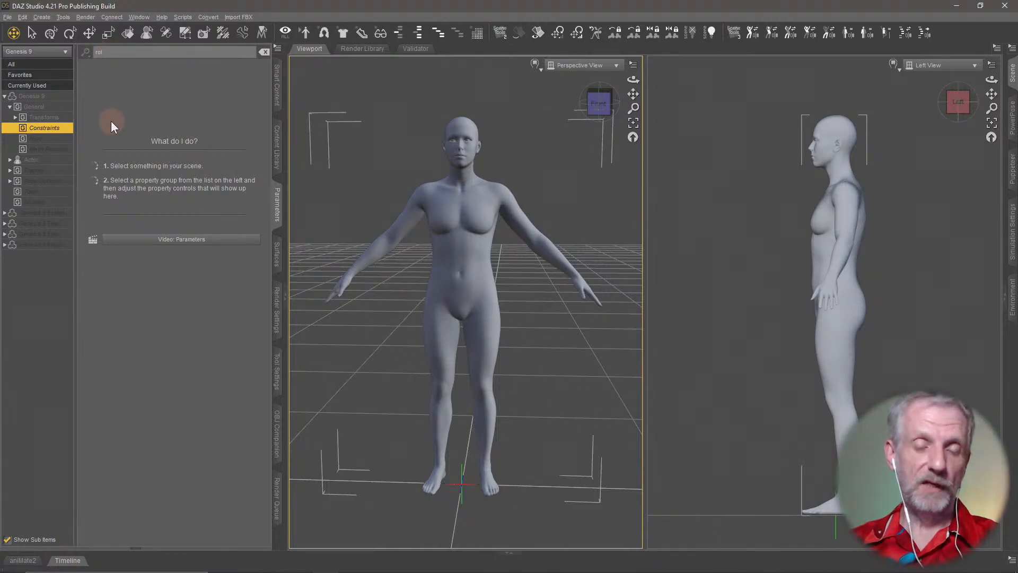
pyautogui.click(263, 51)
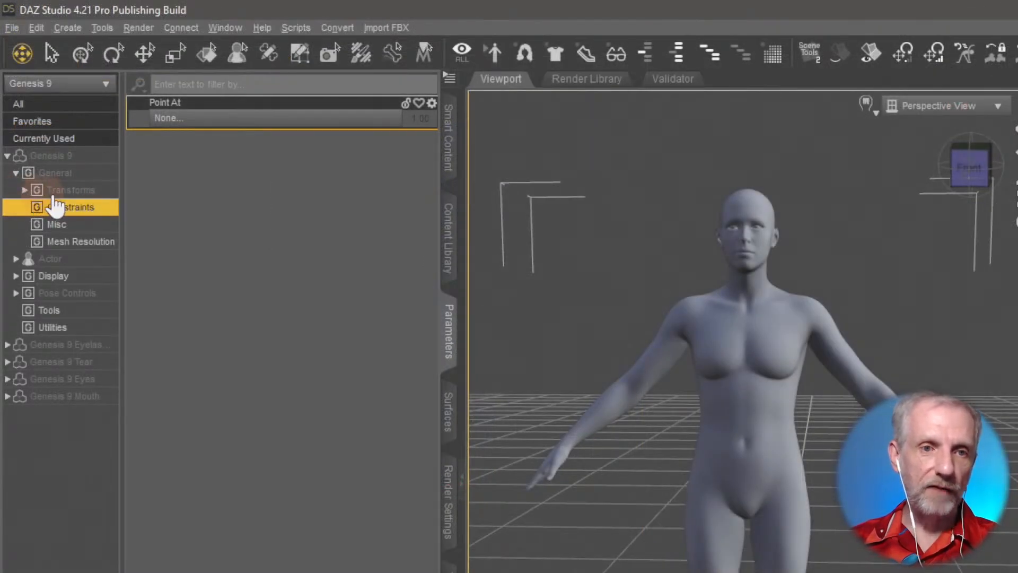
# Step: Compare the parameters listed under the General group with those of its Transforms subgroup
pyautogui.click(56, 106)
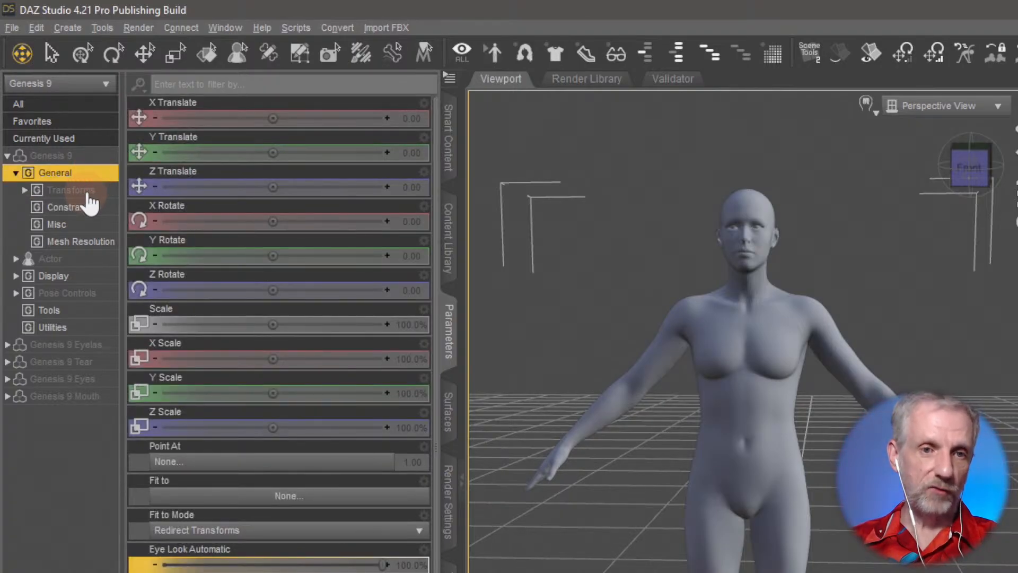
pyautogui.click(88, 192)
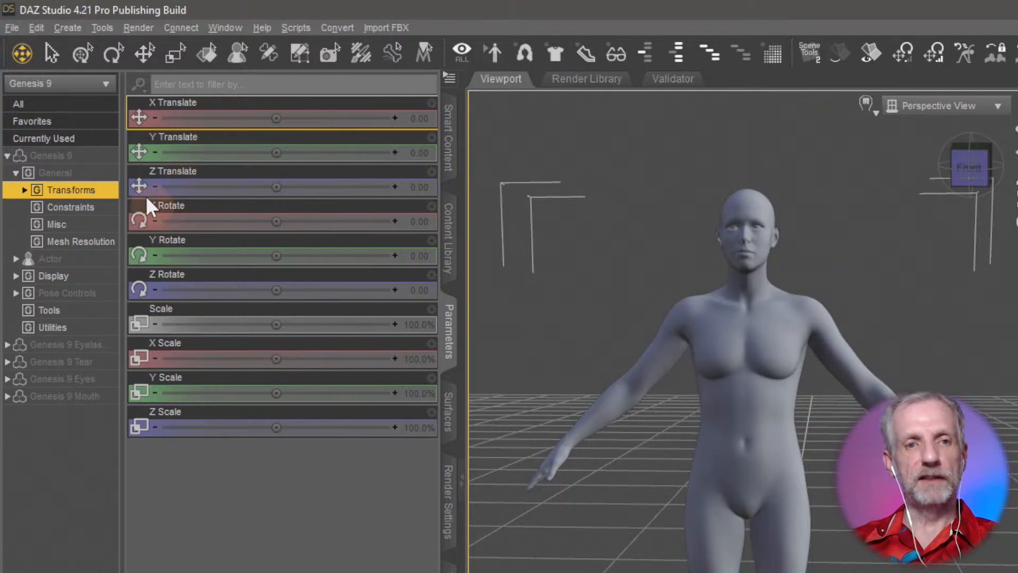
pyautogui.click(80, 174)
pyautogui.click(229, 361)
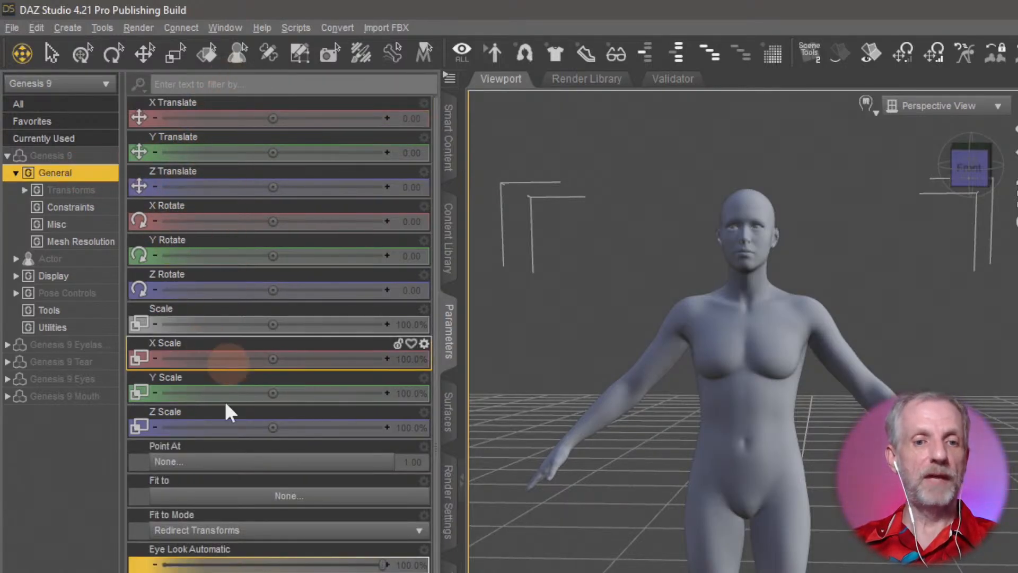
pyautogui.scroll(-3, 284, 557)
pyautogui.scroll(3, 284, 557)
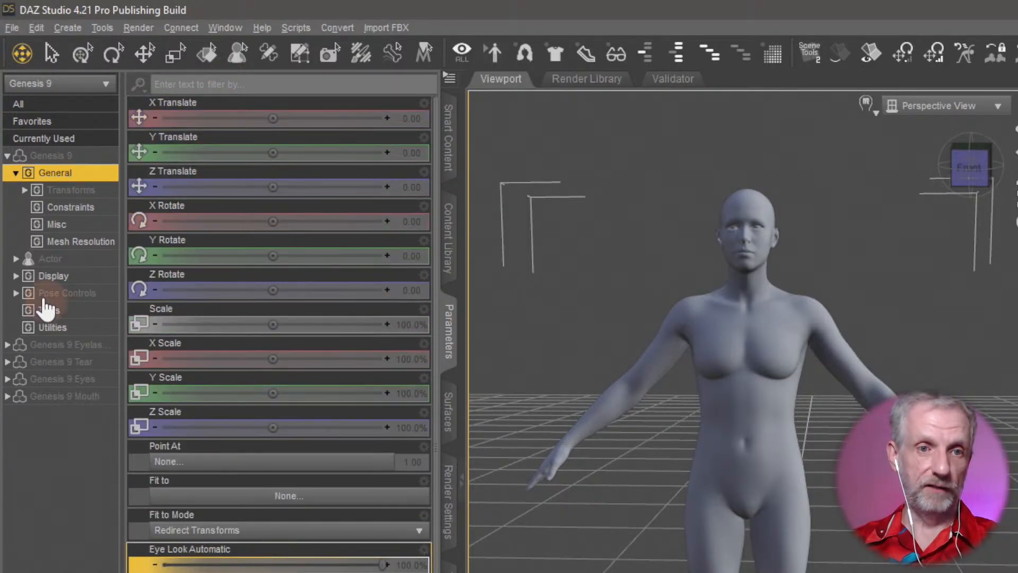
pyautogui.click(70, 190)
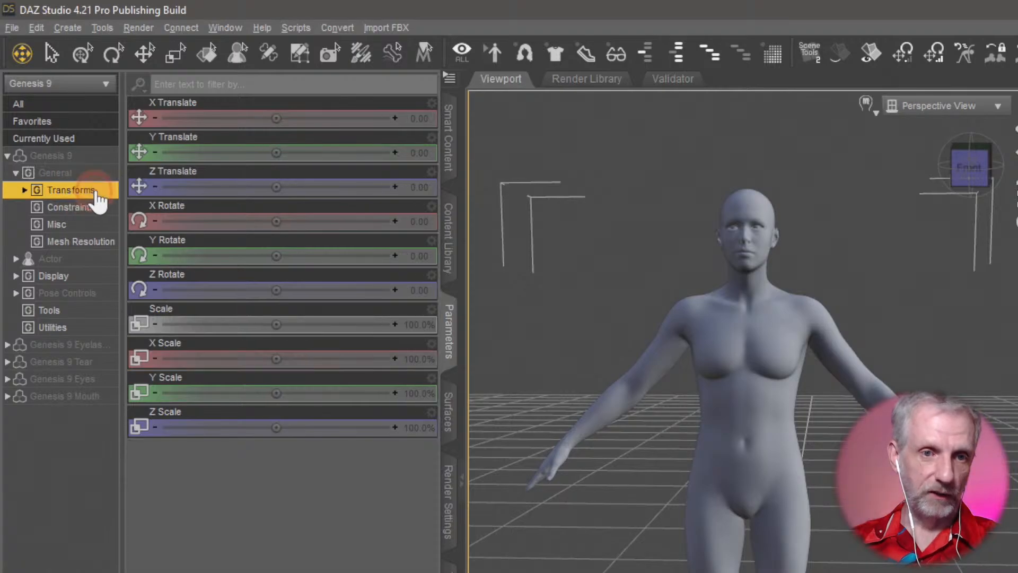
pyautogui.click(311, 123)
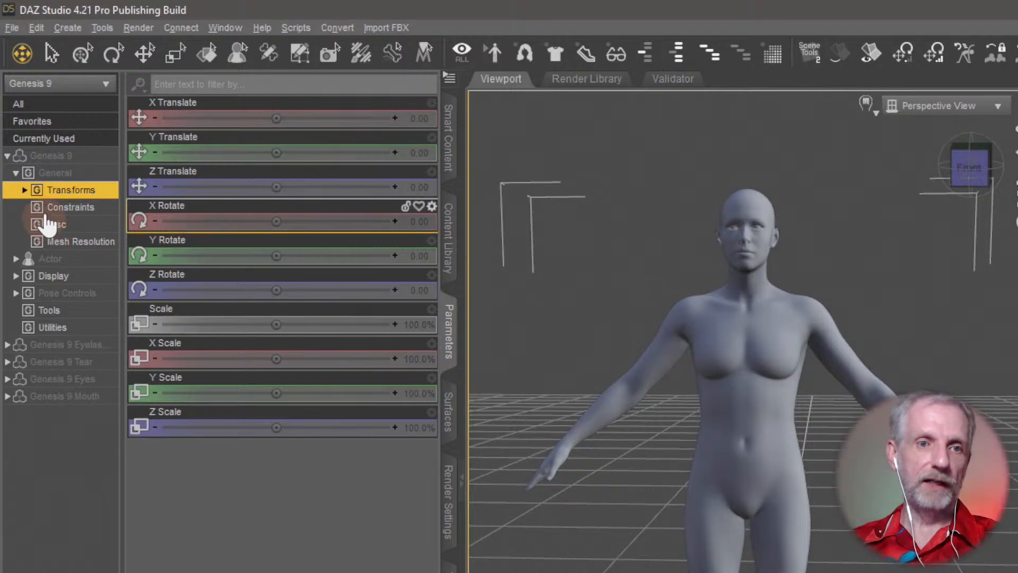
# Step: Expand Transforms and view its Translation, Rotation and Scale subgroups, ending on the complete Transforms list
pyautogui.click(24, 190)
pyautogui.click(99, 209)
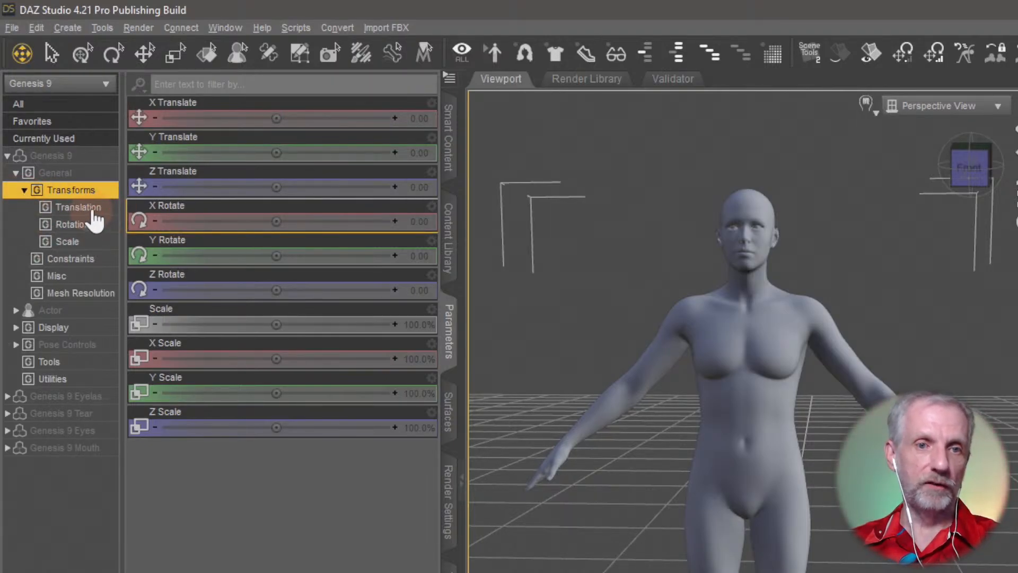
pyautogui.click(97, 210)
pyautogui.click(292, 183)
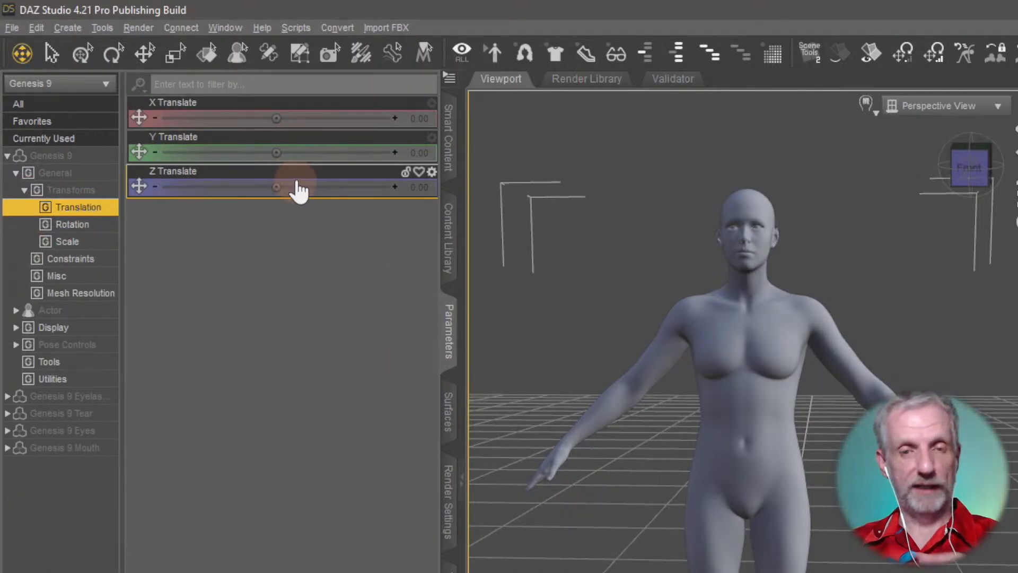
pyautogui.click(108, 224)
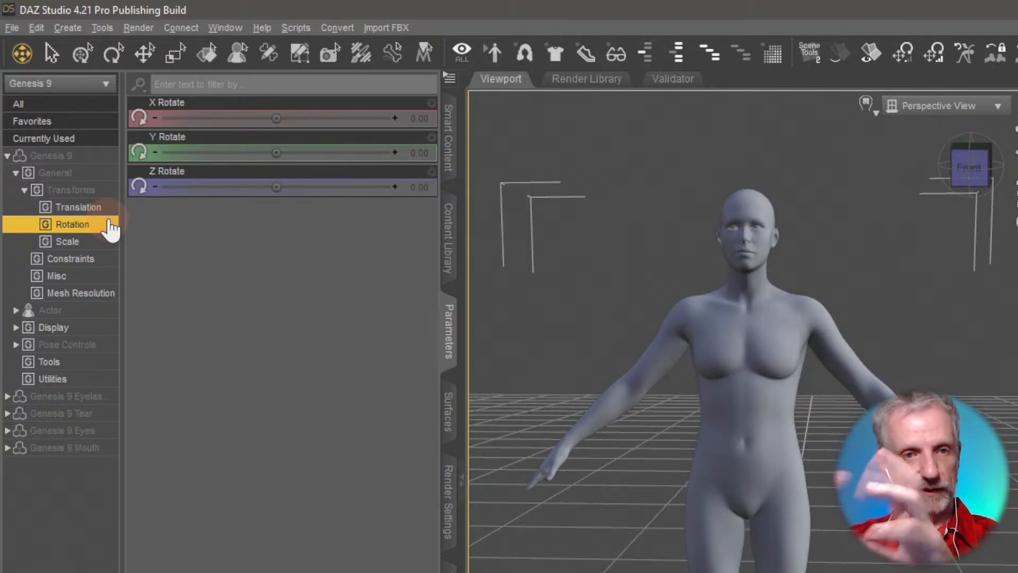
pyautogui.click(103, 242)
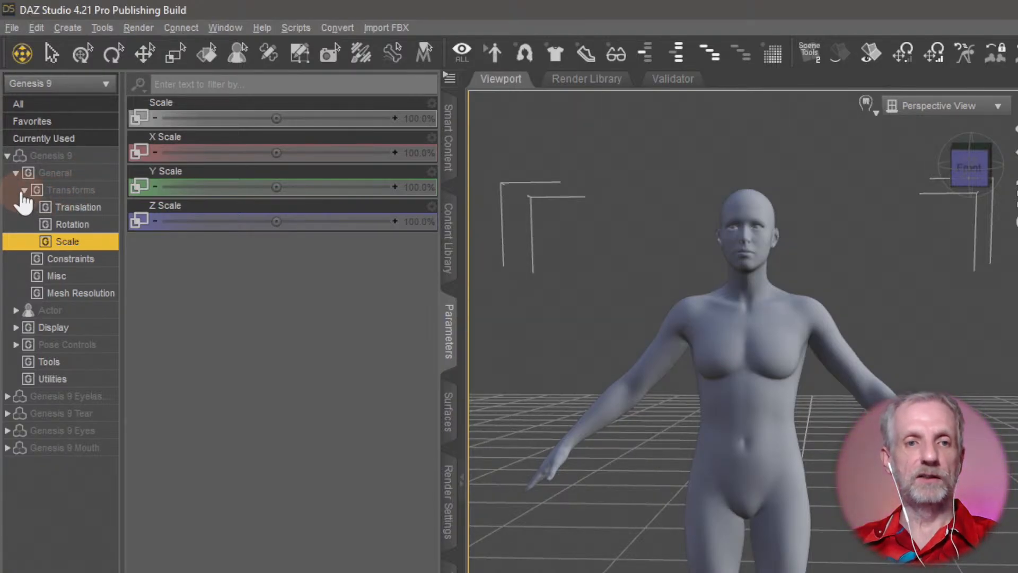
pyautogui.click(92, 192)
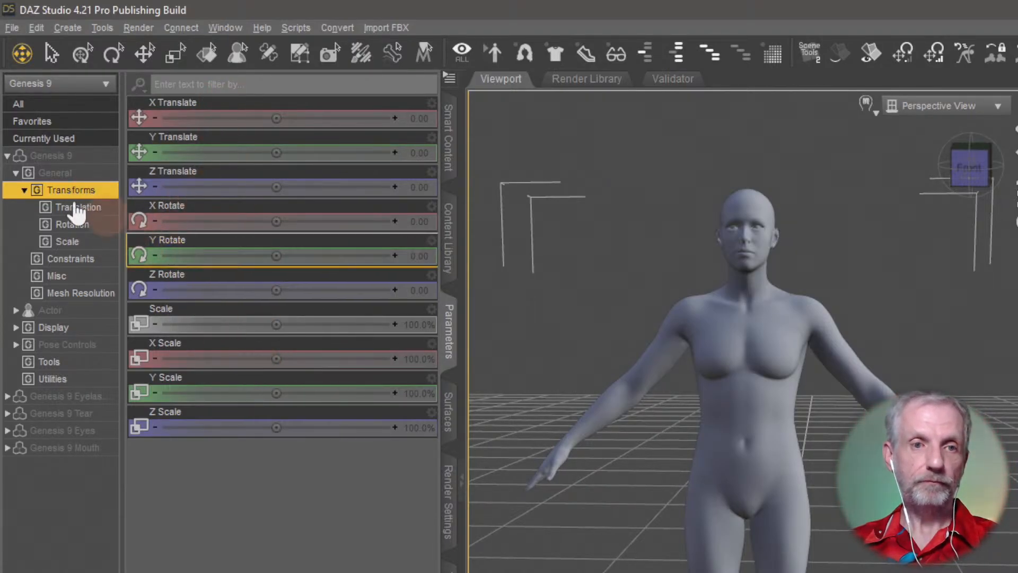
# Step: Collapse the General group and compare the parameters of the Actor, Display and Pose Controls groups
pyautogui.click(17, 173)
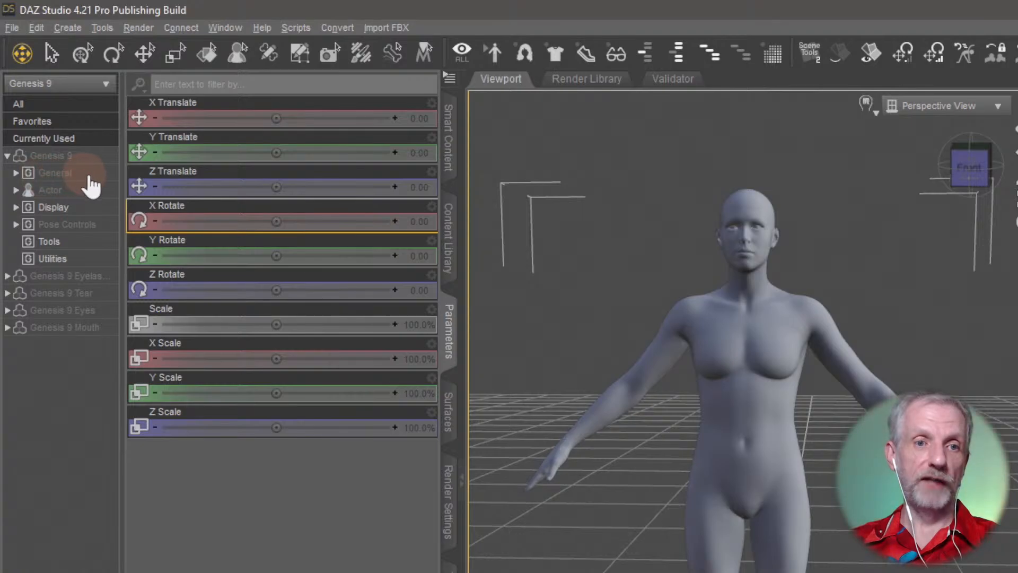
pyautogui.click(85, 191)
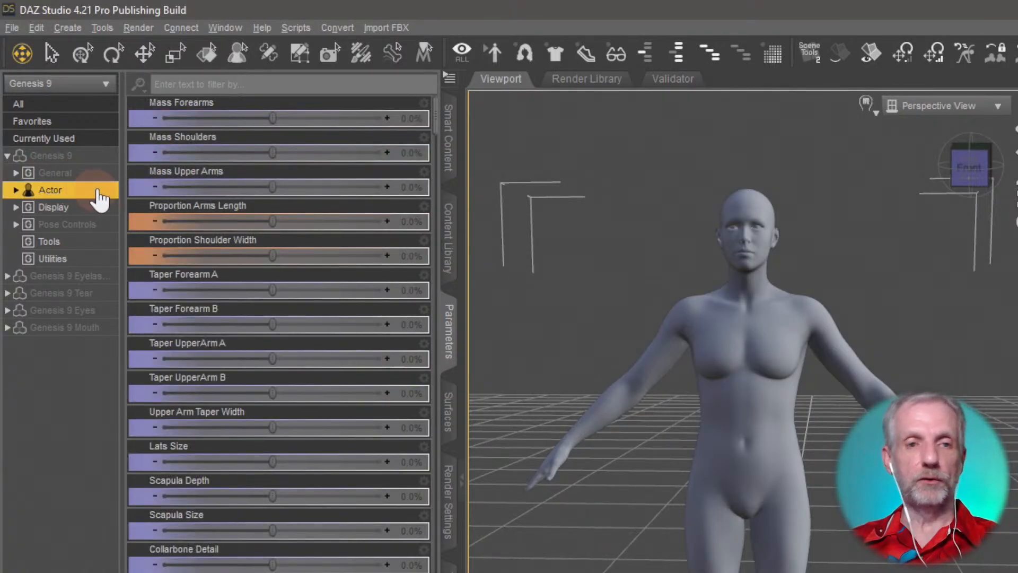
pyautogui.click(95, 224)
pyautogui.click(88, 207)
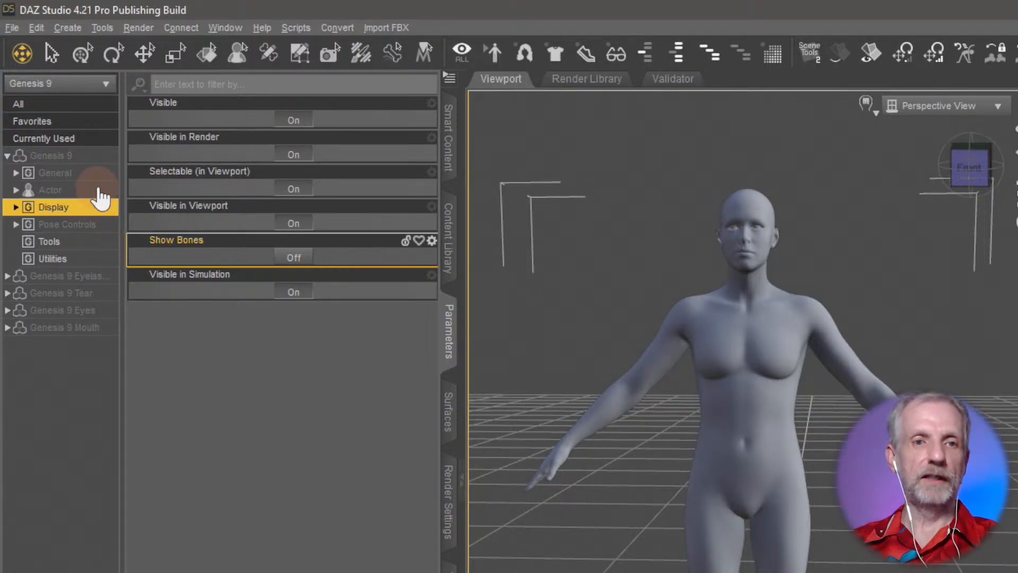
pyautogui.click(85, 190)
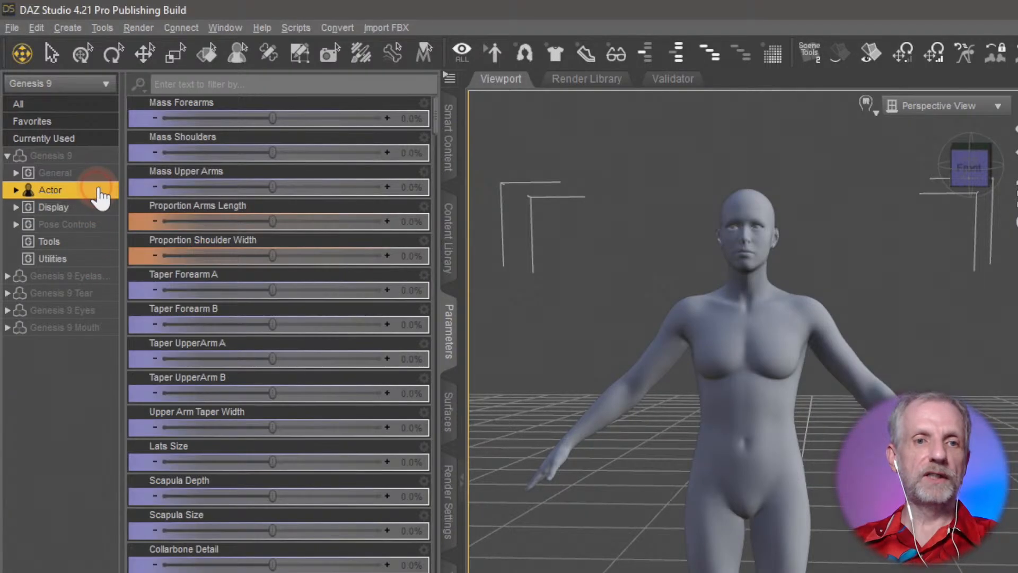
pyautogui.click(105, 228)
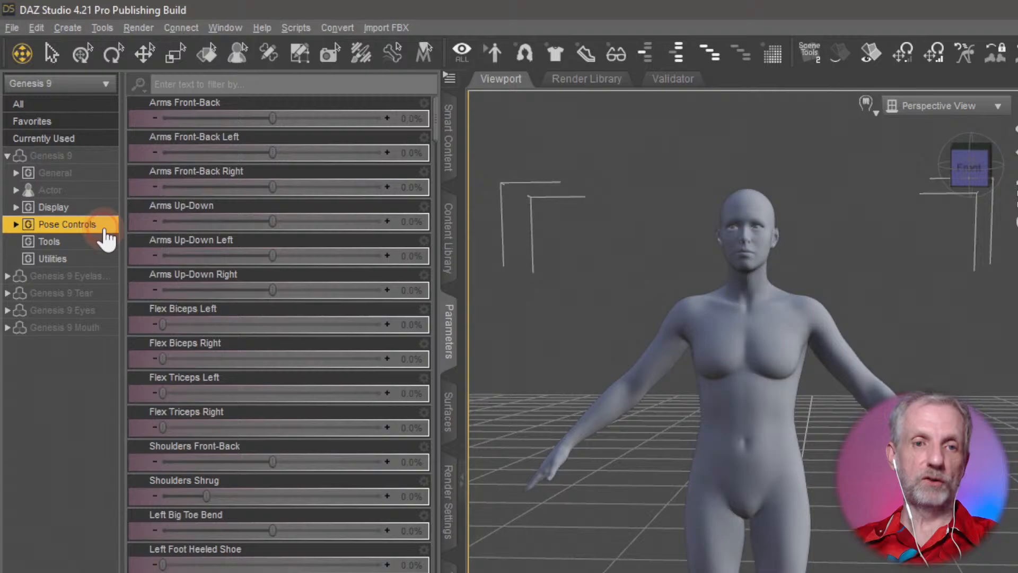
# Step: Look through the Actor group's body shape parameters down to the breast settings and return to Mass Forearms
pyautogui.click(106, 194)
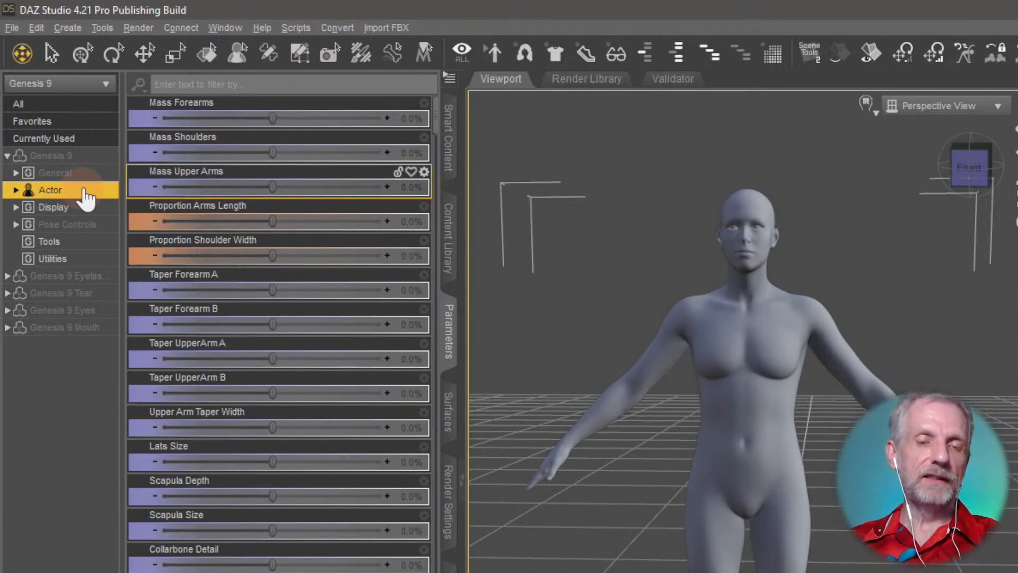
pyautogui.scroll(-8, 290, 218)
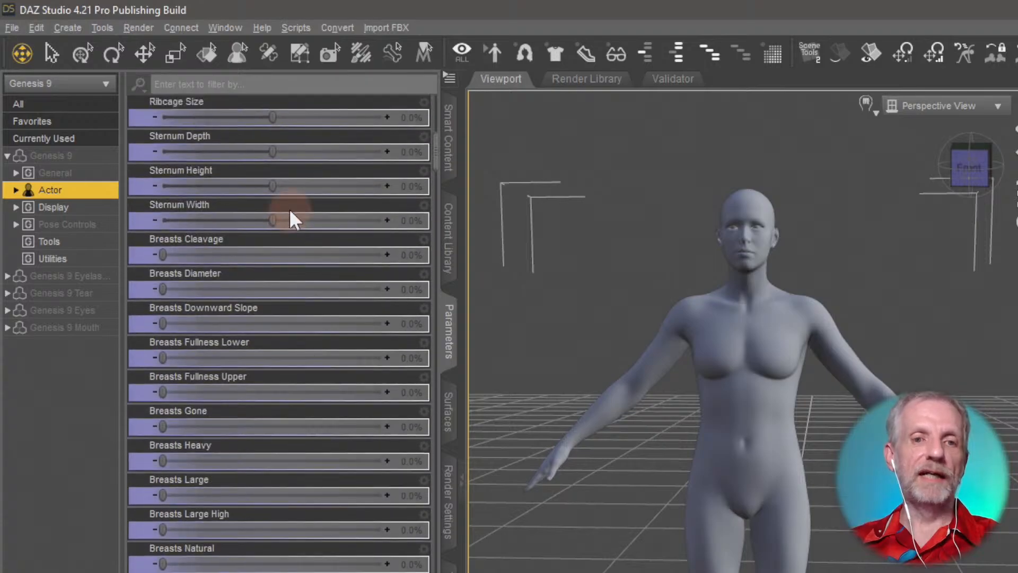
pyautogui.scroll(8, 291, 218)
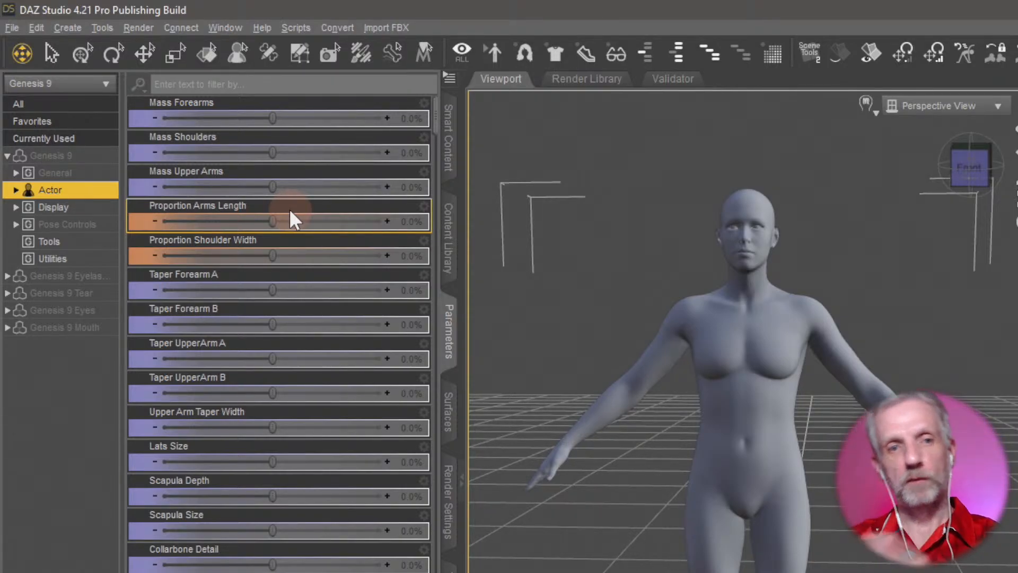
# Step: Expand the Pose Controls group and examine the pose parameters of its Torso subgroup
pyautogui.click(82, 225)
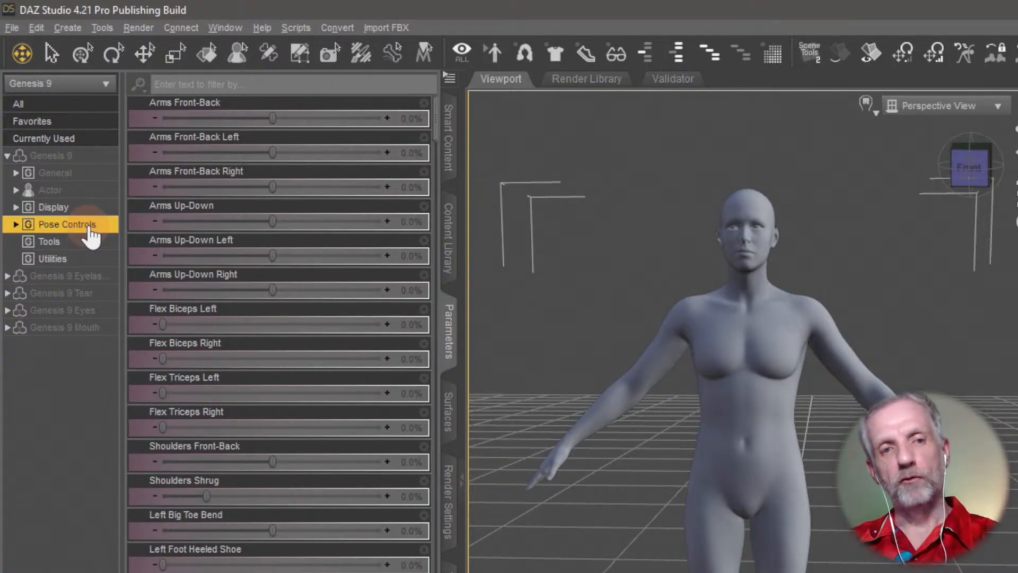
pyautogui.doubleClick(91, 228)
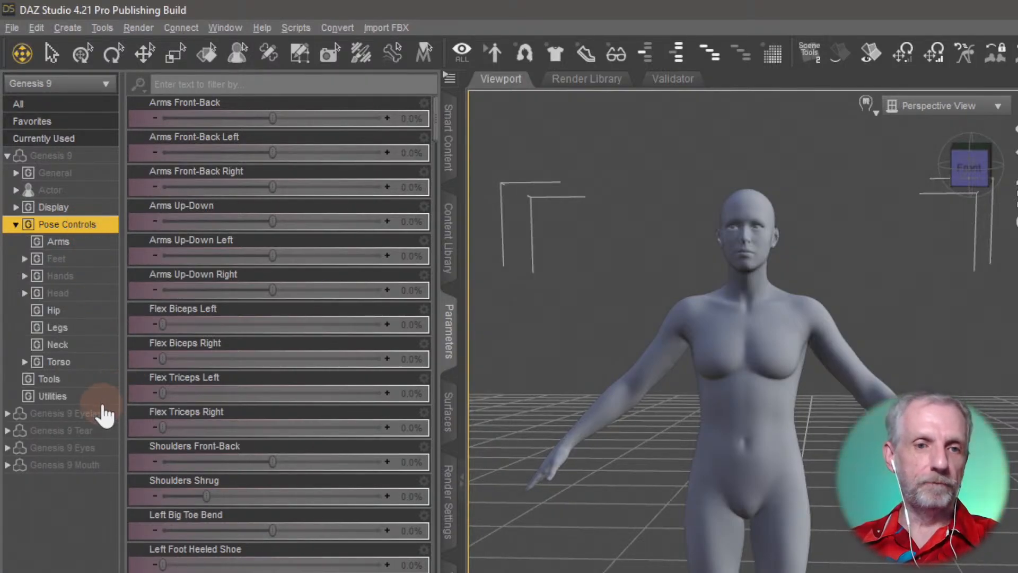
pyautogui.click(93, 364)
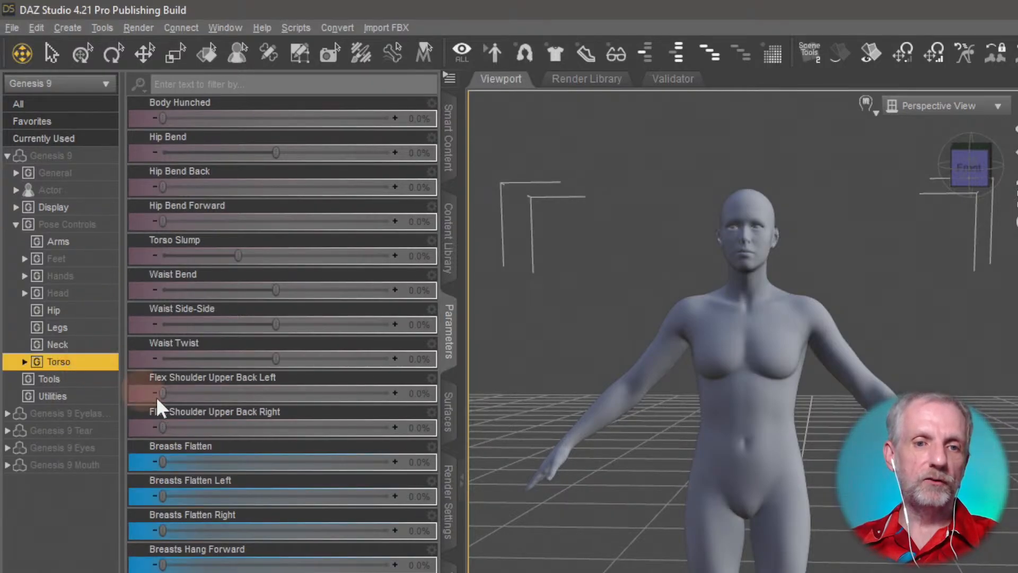
pyautogui.click(310, 452)
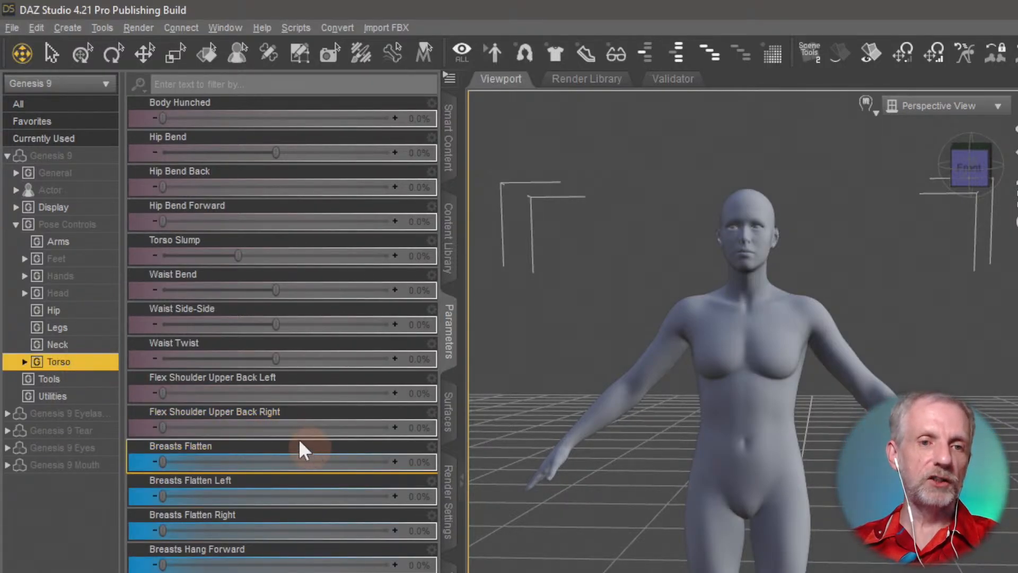
pyautogui.click(300, 393)
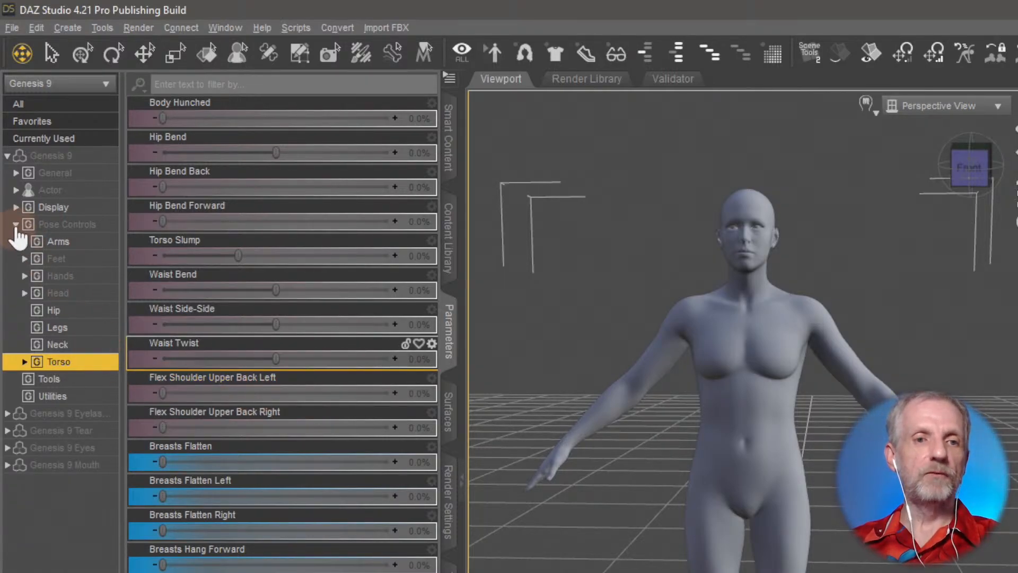
# Step: Show all Pose Controls parameters, collapse that group and display the Actor group's parameters
pyautogui.click(79, 227)
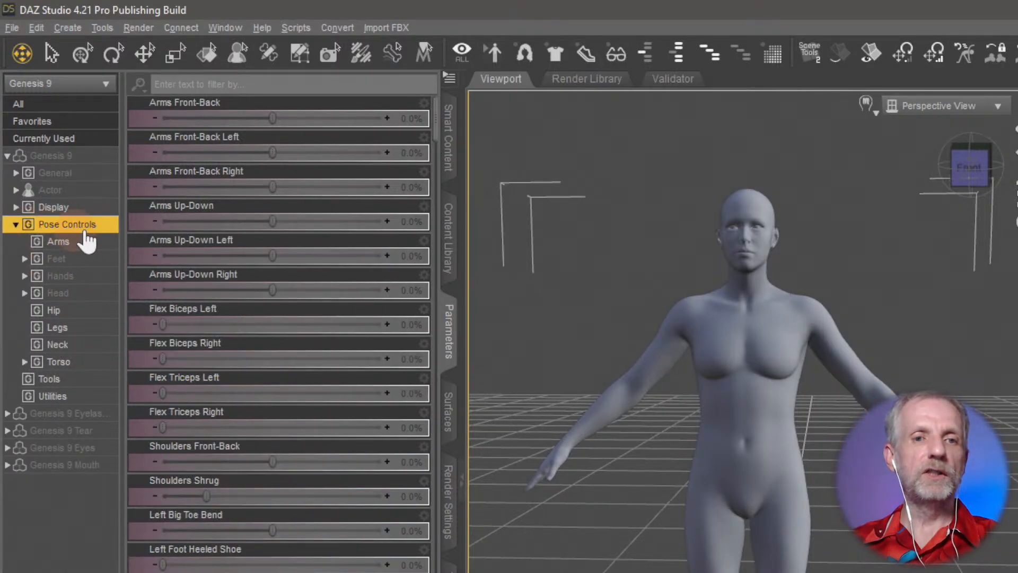
pyautogui.click(16, 225)
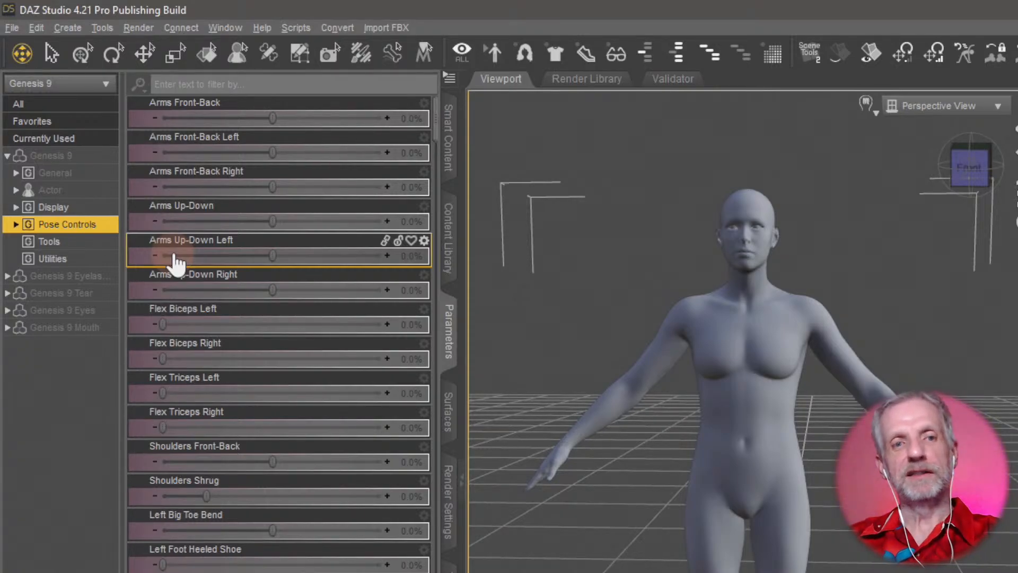
pyautogui.click(74, 189)
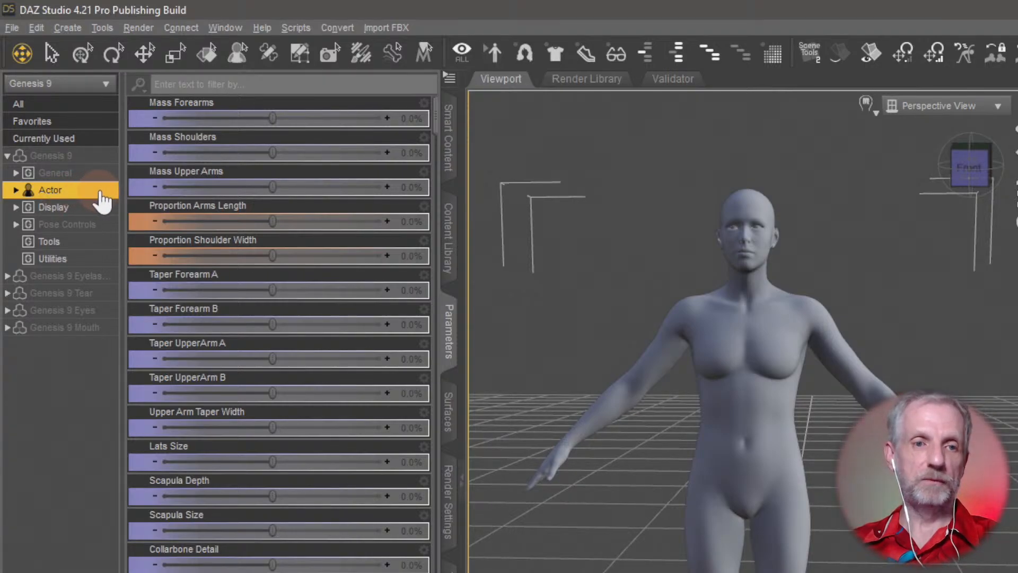
# Step: Expand the Actor group and look through its combined parameter list down to the breast shapes and back
pyautogui.click(15, 190)
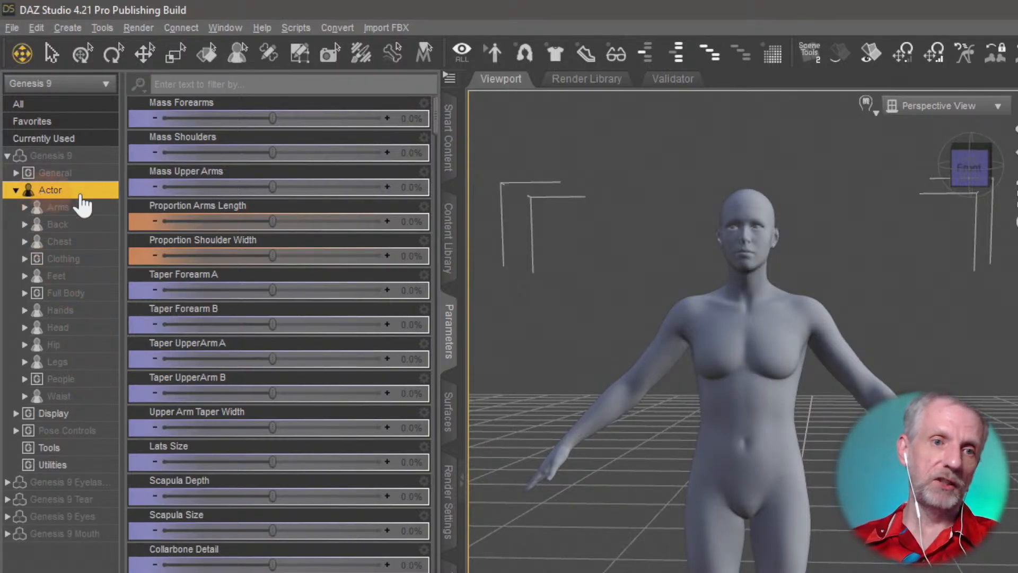
pyautogui.scroll(-15, 254, 265)
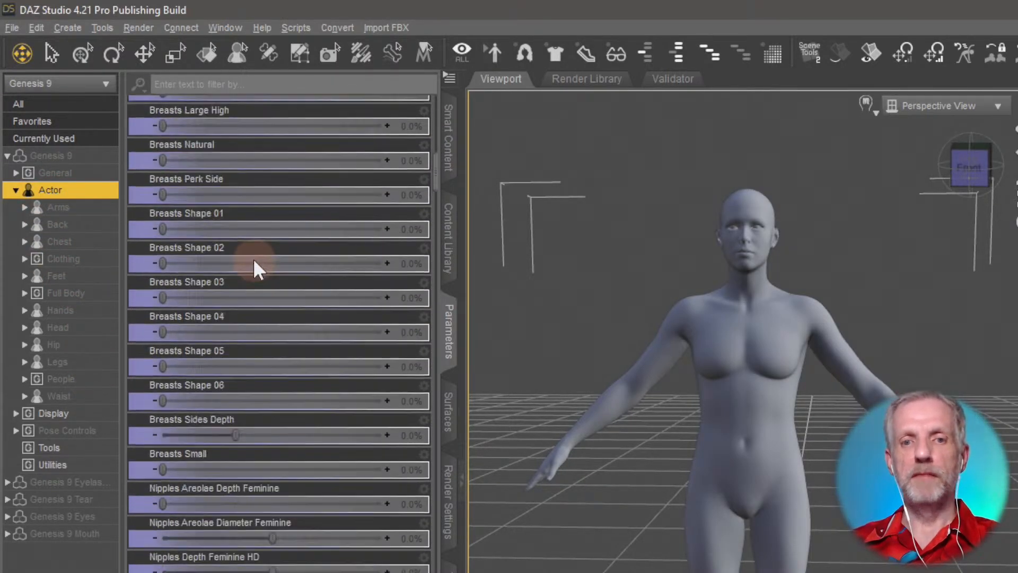
pyautogui.scroll(15, 253, 259)
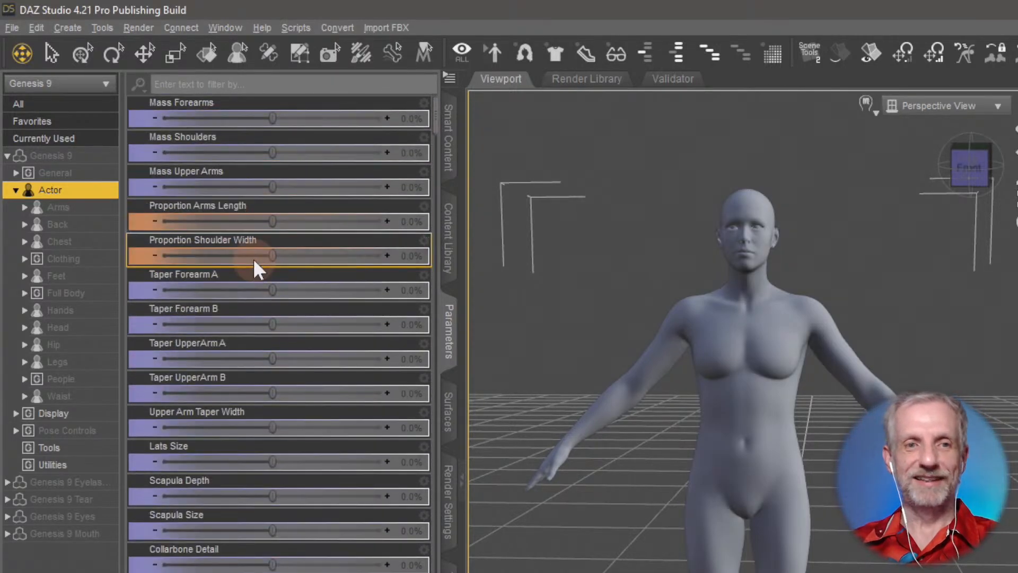
# Step: Examine the parameters of the Actor subgroups Arms, Back, Chest, Clothing, Feet, Full Body, Hands and Head
pyautogui.click(97, 210)
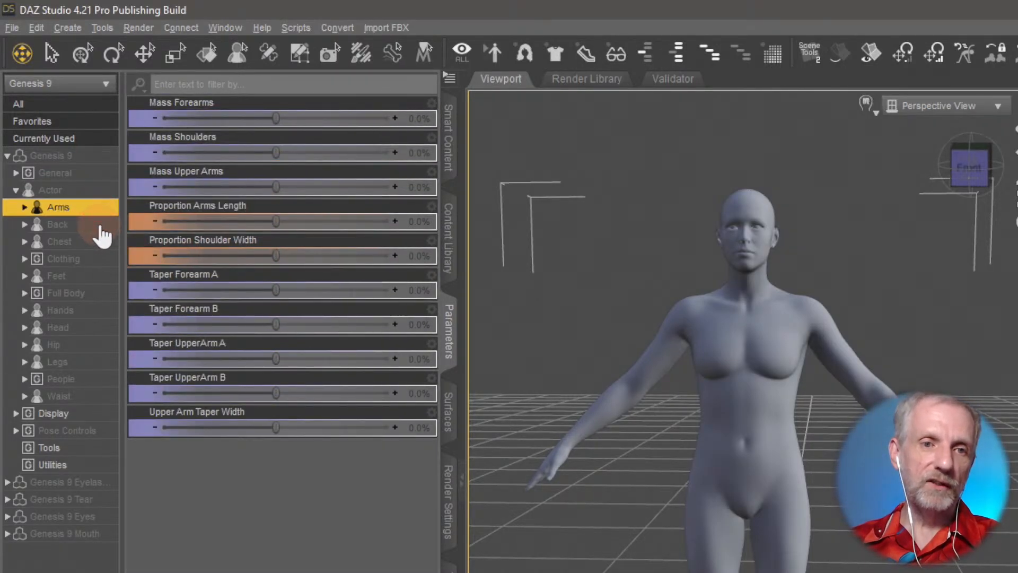
pyautogui.click(100, 227)
pyautogui.click(99, 242)
pyautogui.click(96, 259)
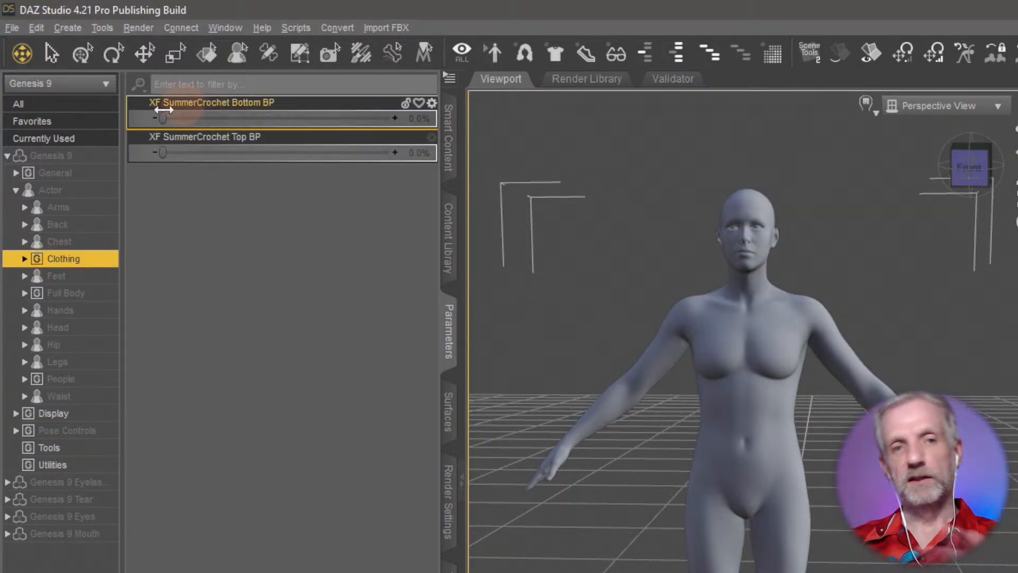
pyautogui.click(99, 277)
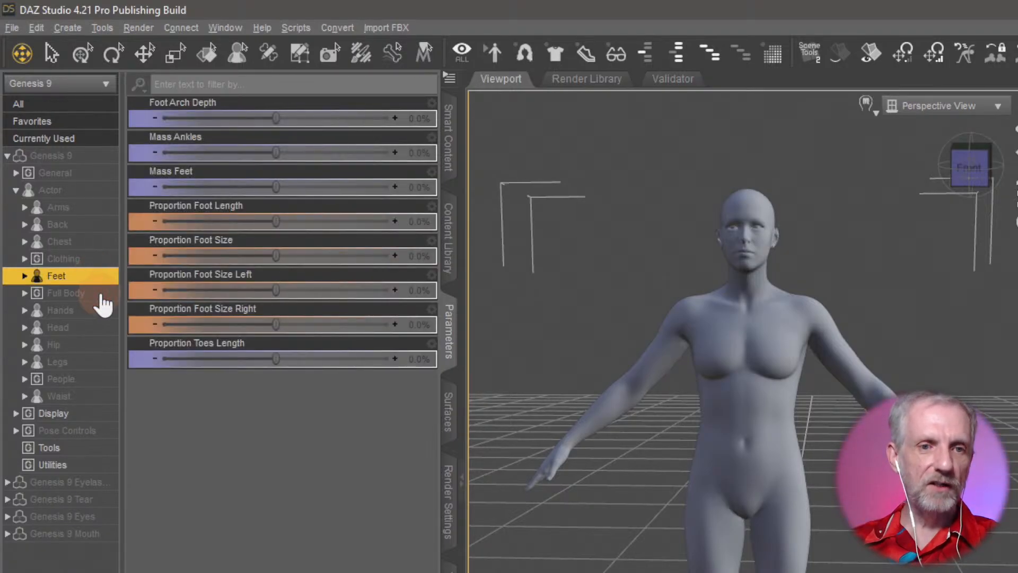
pyautogui.click(98, 293)
pyautogui.click(97, 311)
pyautogui.click(95, 328)
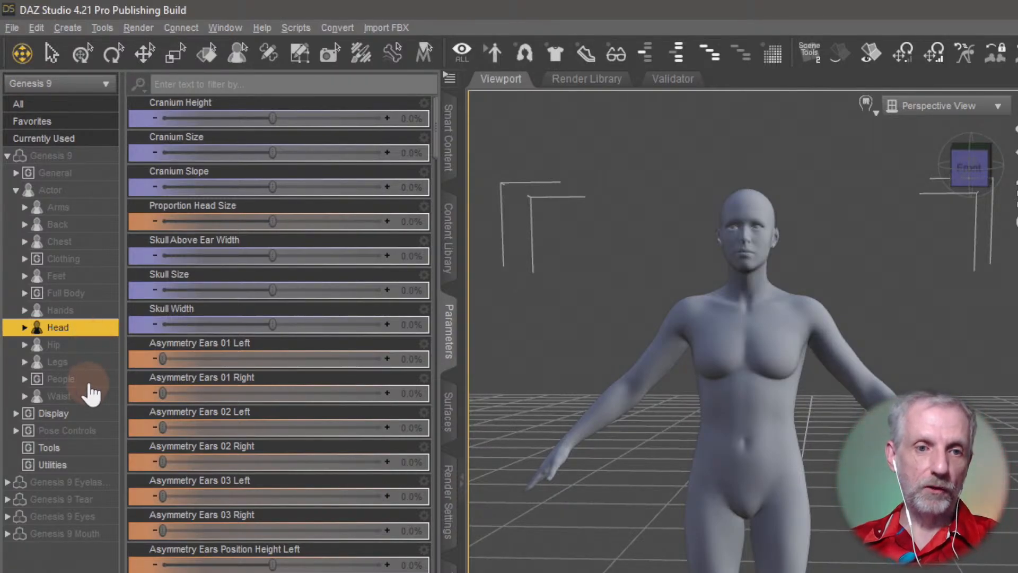
# Step: Expand the People subgroup, compare its Feminine and Masculine sections, and return to all People shapes
pyautogui.click(77, 379)
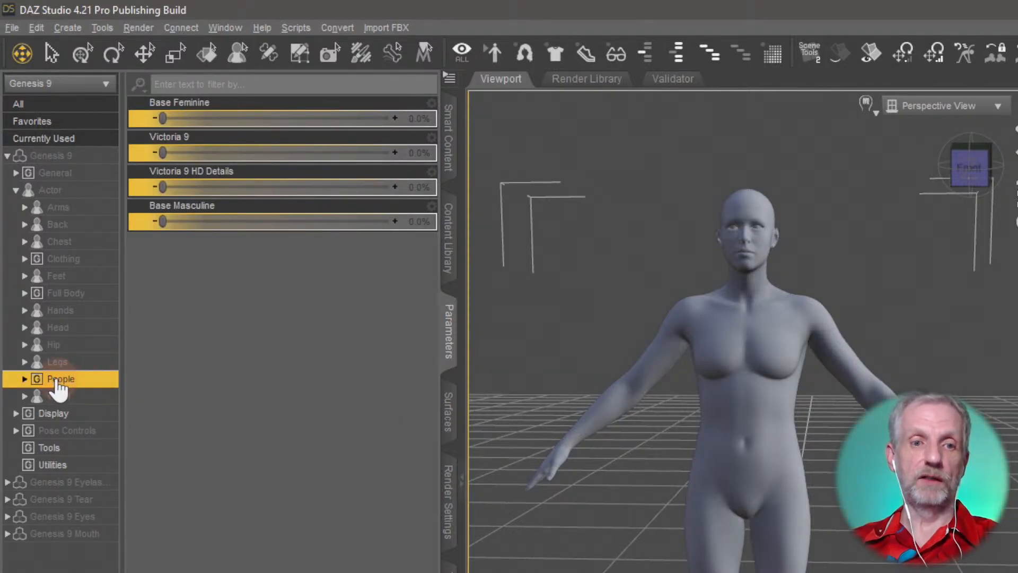
pyautogui.click(24, 379)
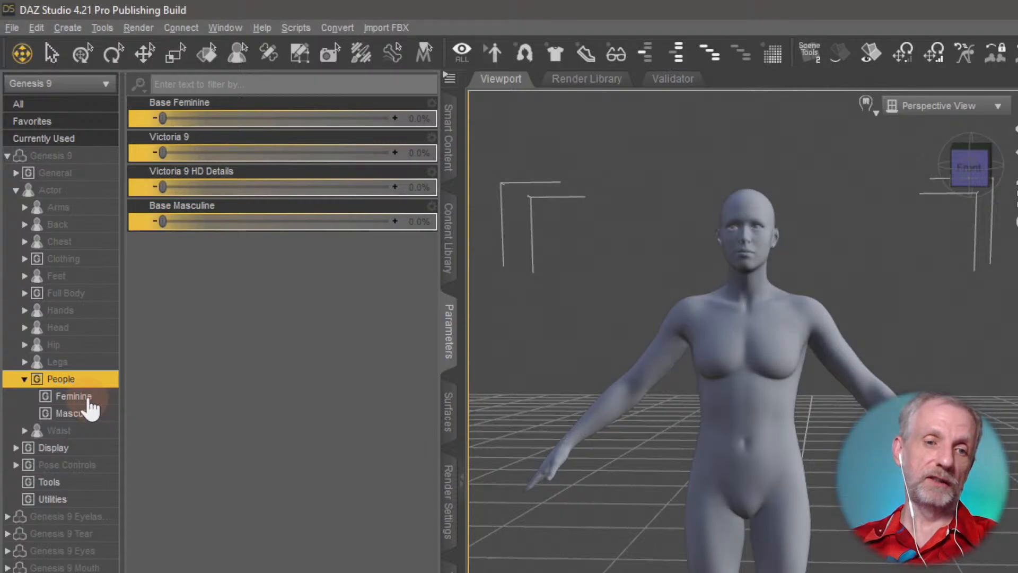
pyautogui.click(74, 397)
pyautogui.click(69, 413)
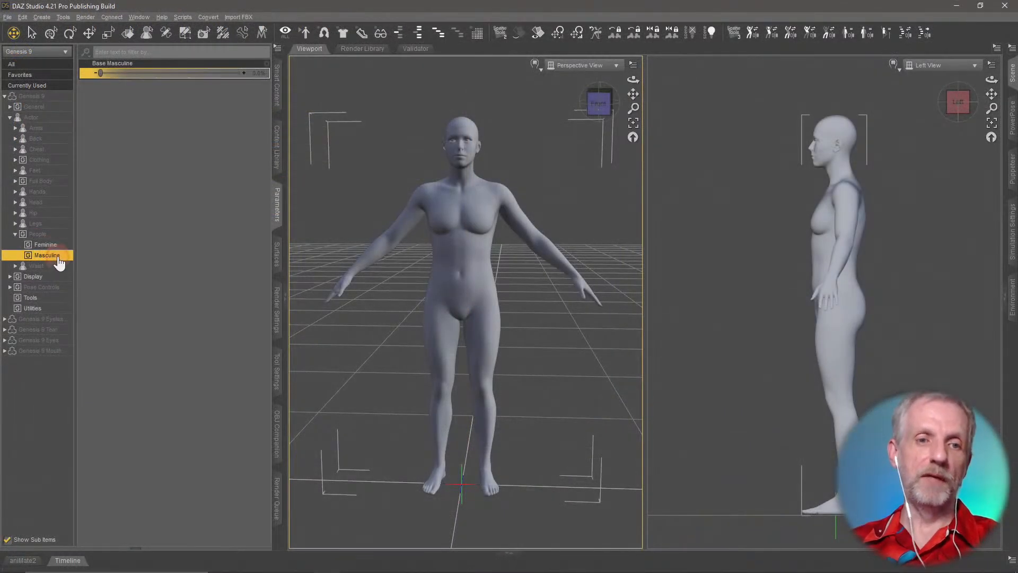
pyautogui.click(56, 234)
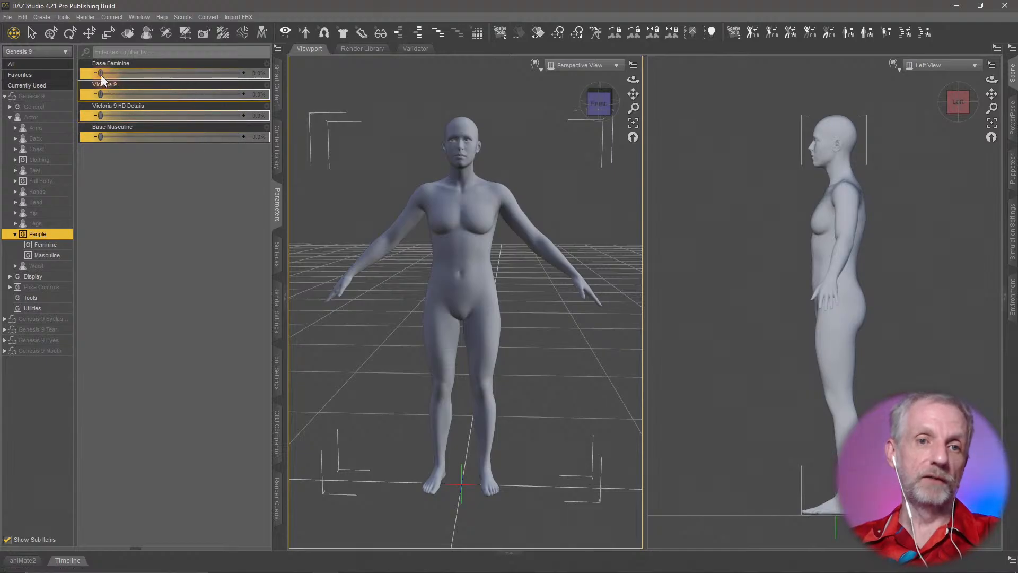
# Step: Try the Base Feminine shape at 100%, test Base Masculine and Victoria 9 as well, and return them all to 0%
pyautogui.moveTo(101, 72); pyautogui.dragTo(330, 83)
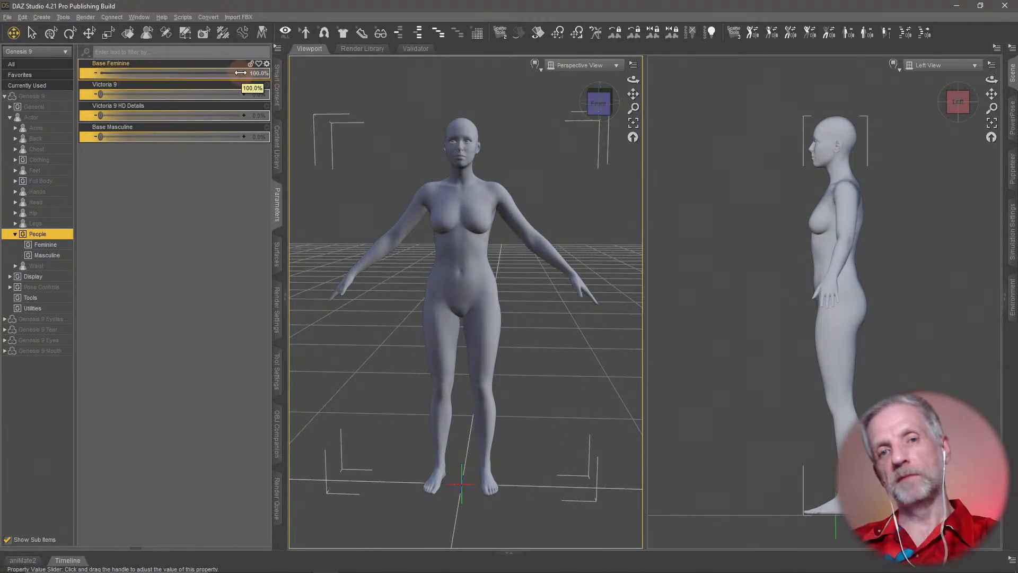
pyautogui.moveTo(240, 72); pyautogui.dragTo(84, 84)
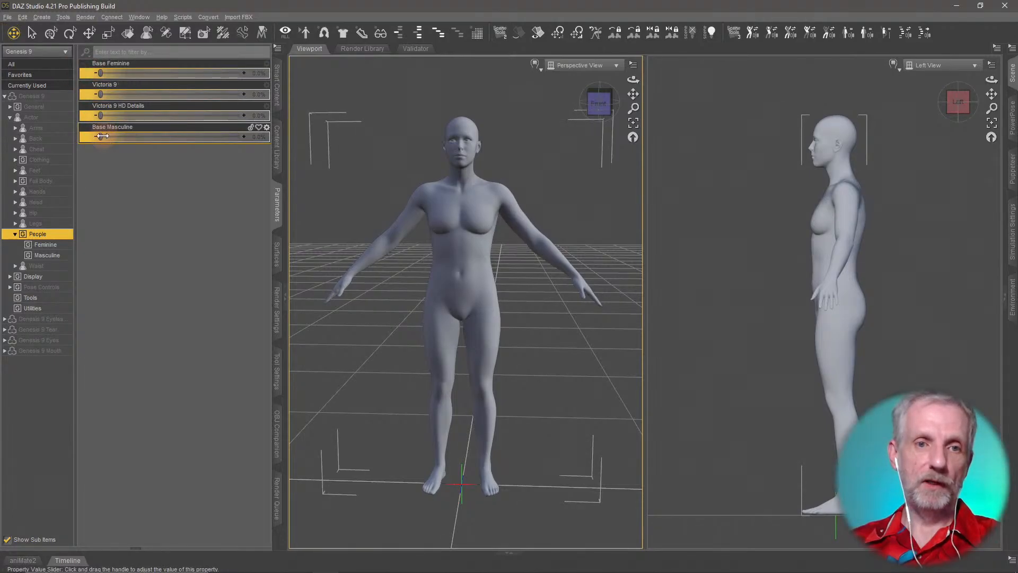
pyautogui.moveTo(102, 137); pyautogui.dragTo(53, 139)
pyautogui.moveTo(100, 73); pyautogui.dragTo(57, 82)
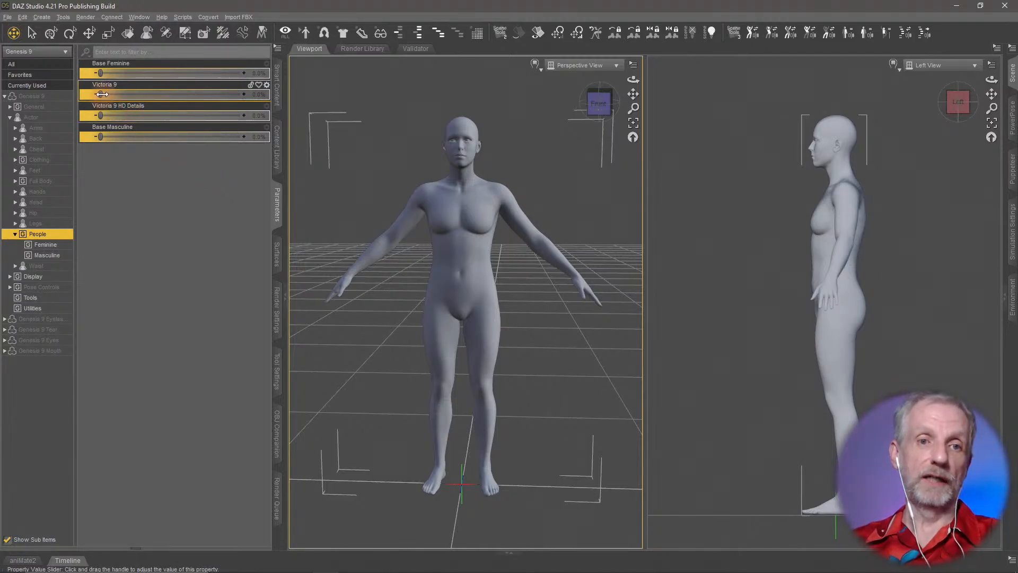
pyautogui.moveTo(102, 94); pyautogui.dragTo(31, 76)
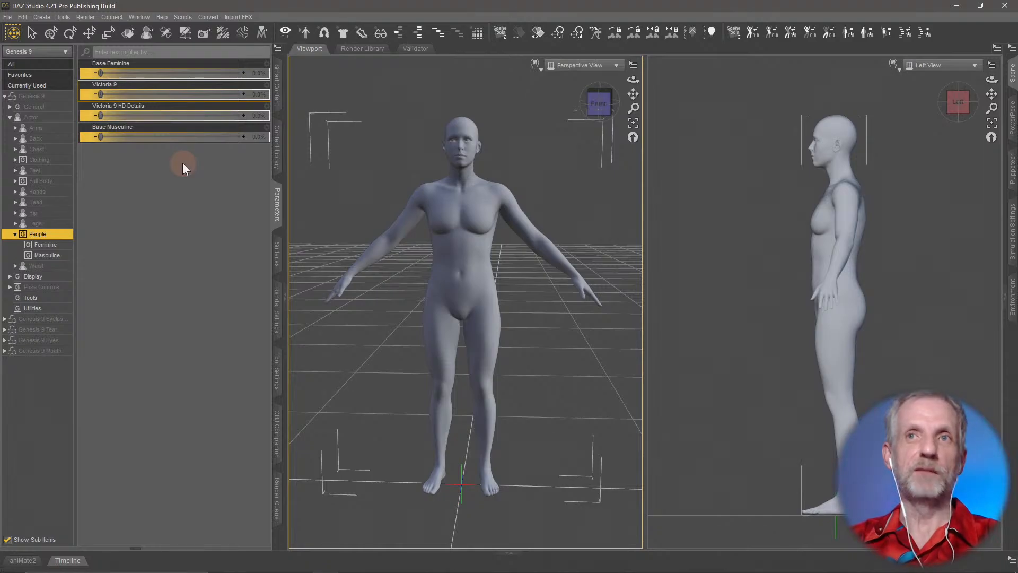
pyautogui.click(84, 139)
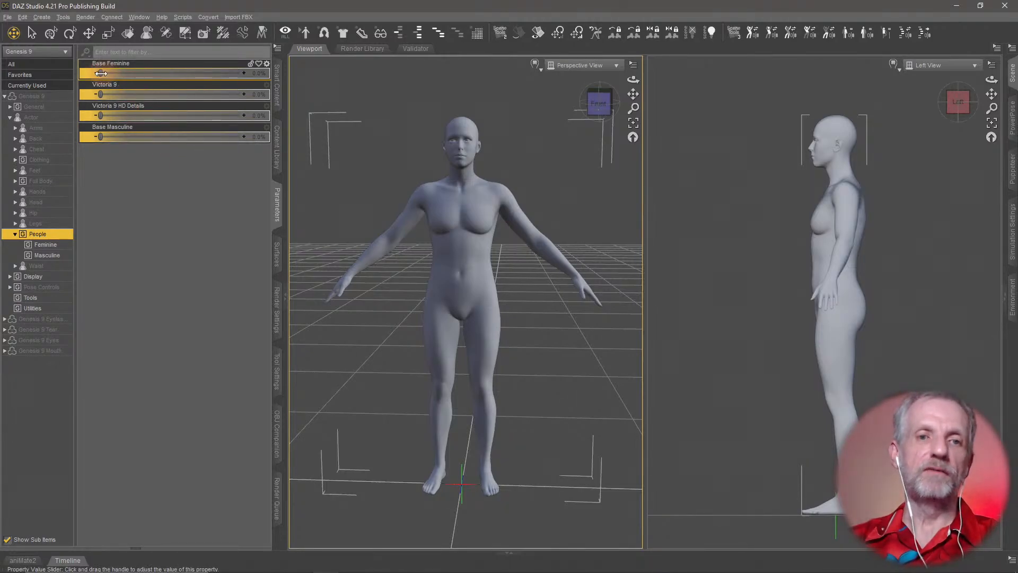
# Step: Try blending Base Feminine and Base Masculine at 100% each, and reset Base Masculine to its default
pyautogui.moveTo(100, 73); pyautogui.dragTo(273, 73)
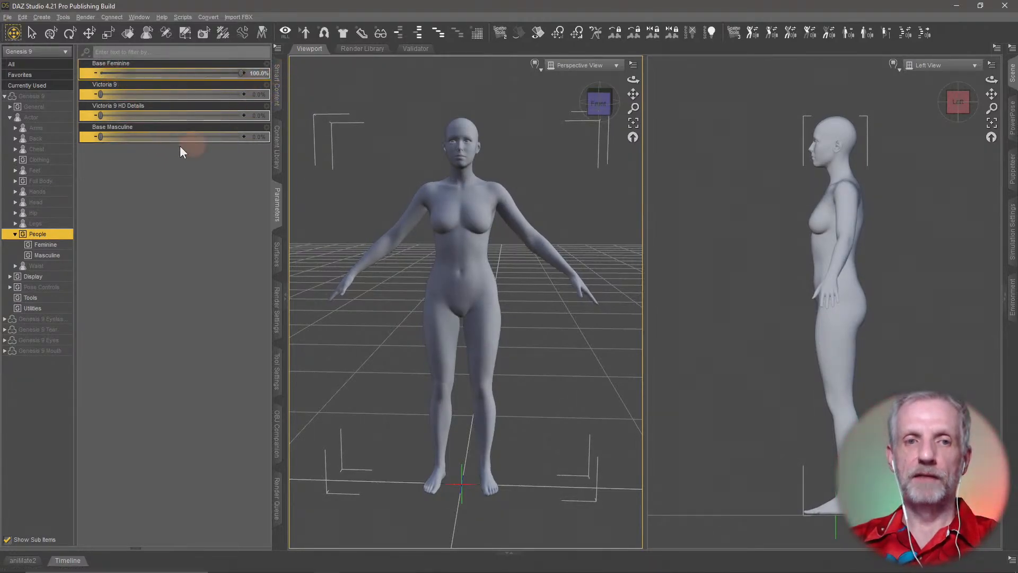
pyautogui.click(99, 136)
pyautogui.moveTo(99, 137); pyautogui.dragTo(257, 136)
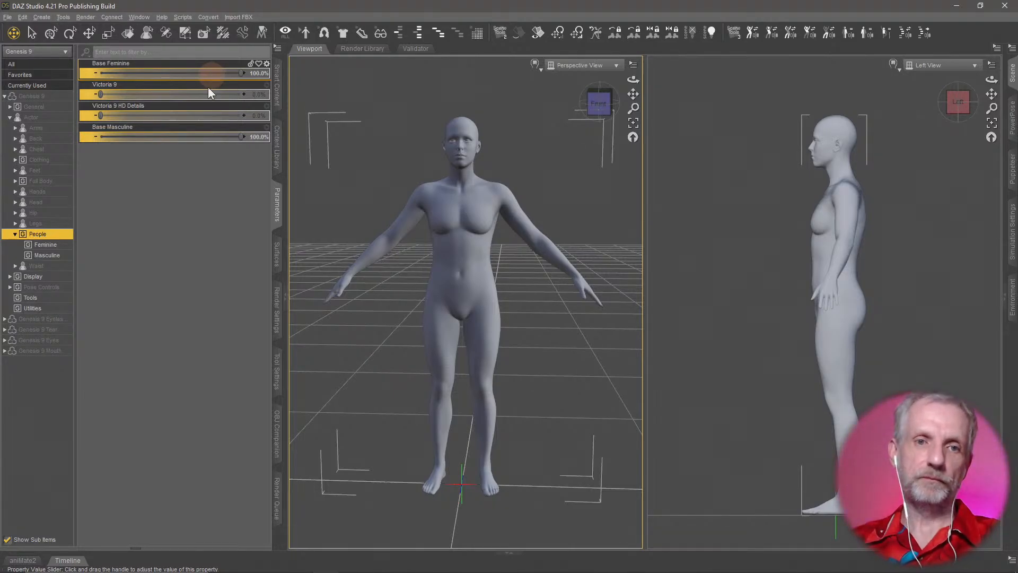
pyautogui.keyDown('alt'); pyautogui.click(188, 136); pyautogui.keyUp('alt')
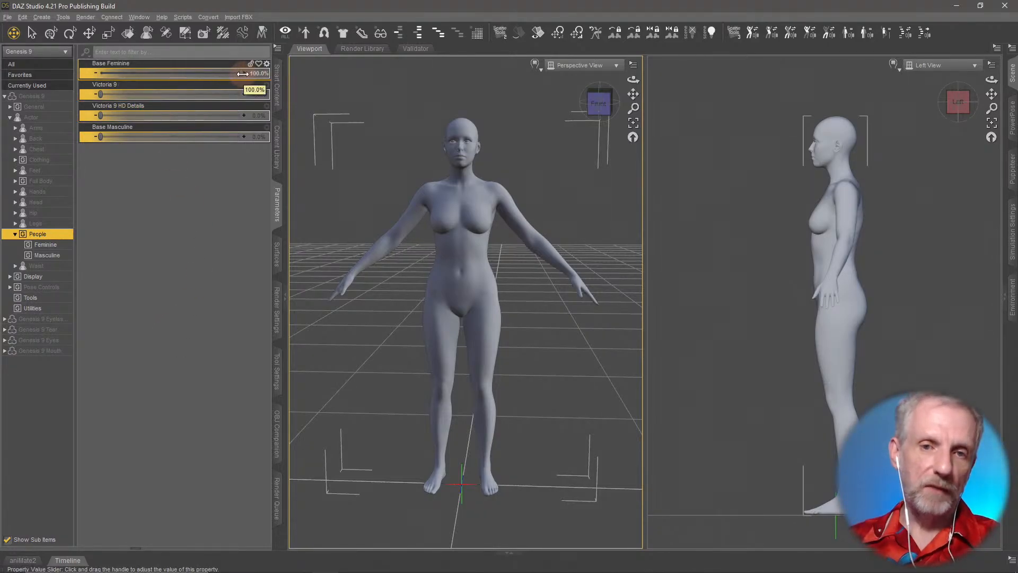
# Step: Reduce Base Feminine to 0% and set the Victoria 9 shape to 50%
pyautogui.moveTo(242, 73); pyautogui.dragTo(163, 102)
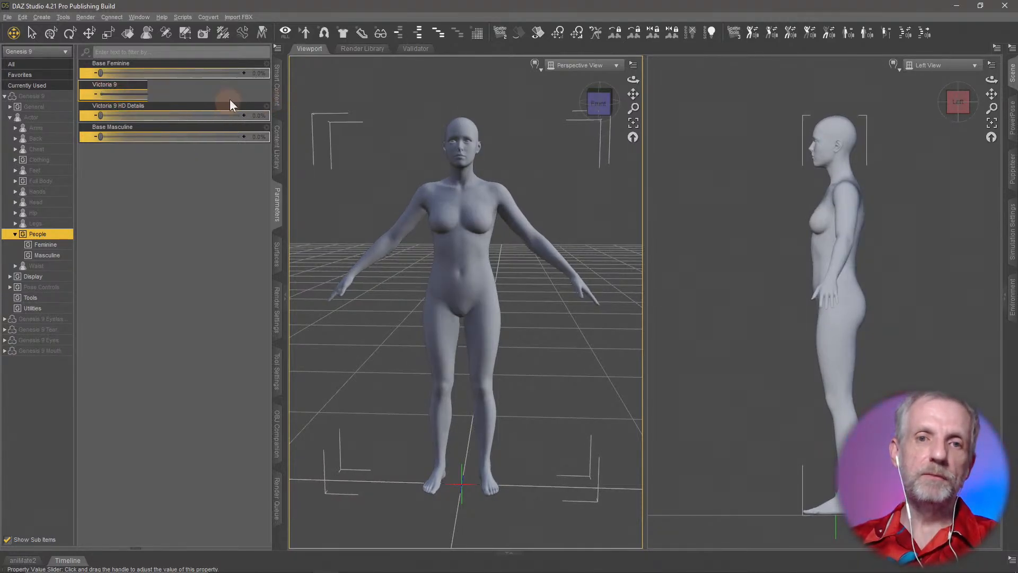
pyautogui.click(257, 95)
pyautogui.write('50')
pyautogui.press('Return')
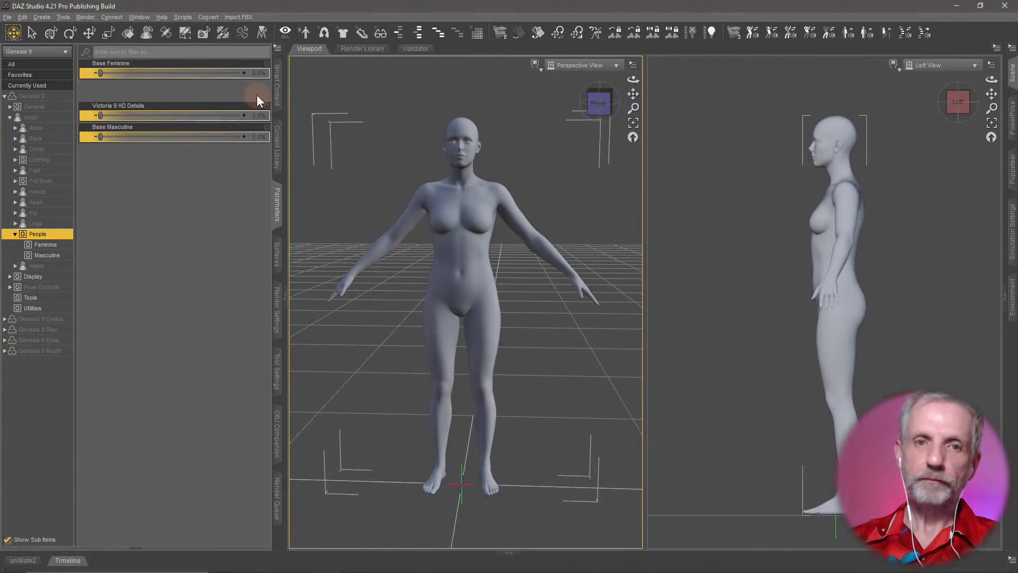
# Step: Set Base Feminine to 100%, try adding Victoria 9 at 100%, and return Victoria 9 to 0%
pyautogui.moveTo(101, 73); pyautogui.dragTo(281, 70)
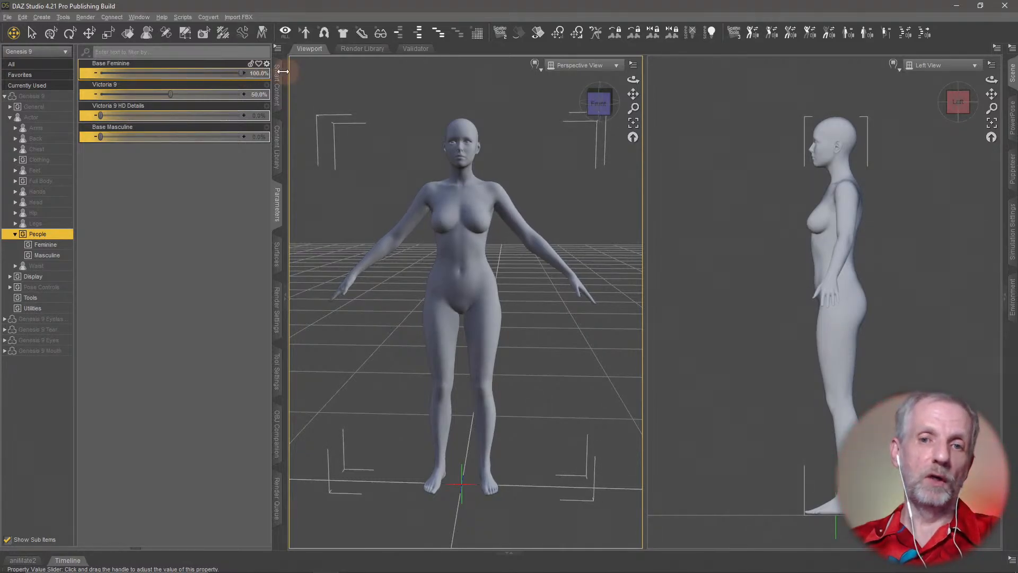
pyautogui.moveTo(171, 95); pyautogui.dragTo(324, 104)
pyautogui.moveTo(499, 319)
pyautogui.mouseDown(button='middle')
pyautogui.moveTo(506, 322)
pyautogui.moveTo(497, 320)
pyautogui.mouseUp(button='middle')
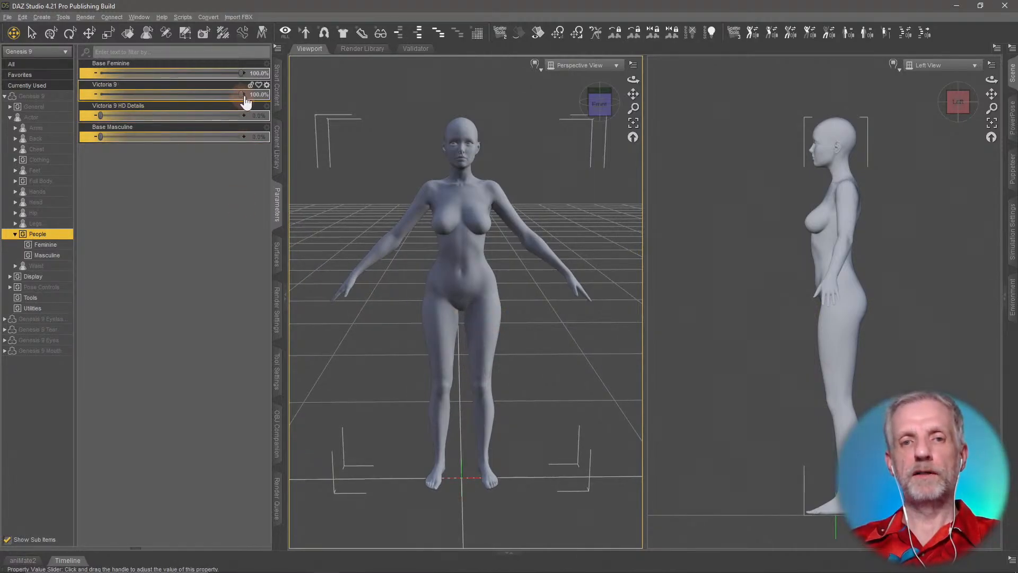
pyautogui.moveTo(241, 100); pyautogui.dragTo(75, 99)
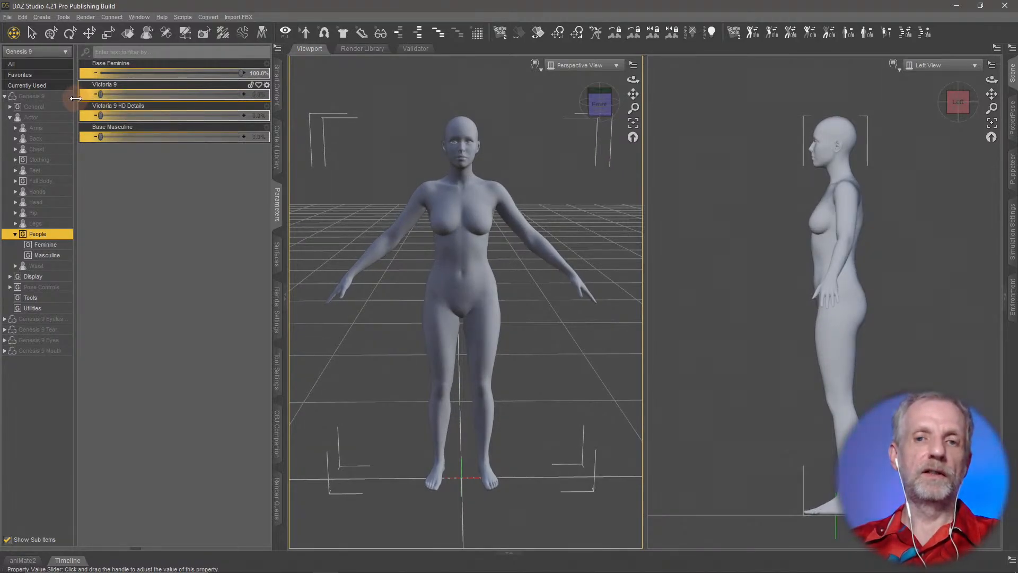
pyautogui.moveTo(468, 251); pyautogui.dragTo(465, 251, button='middle')
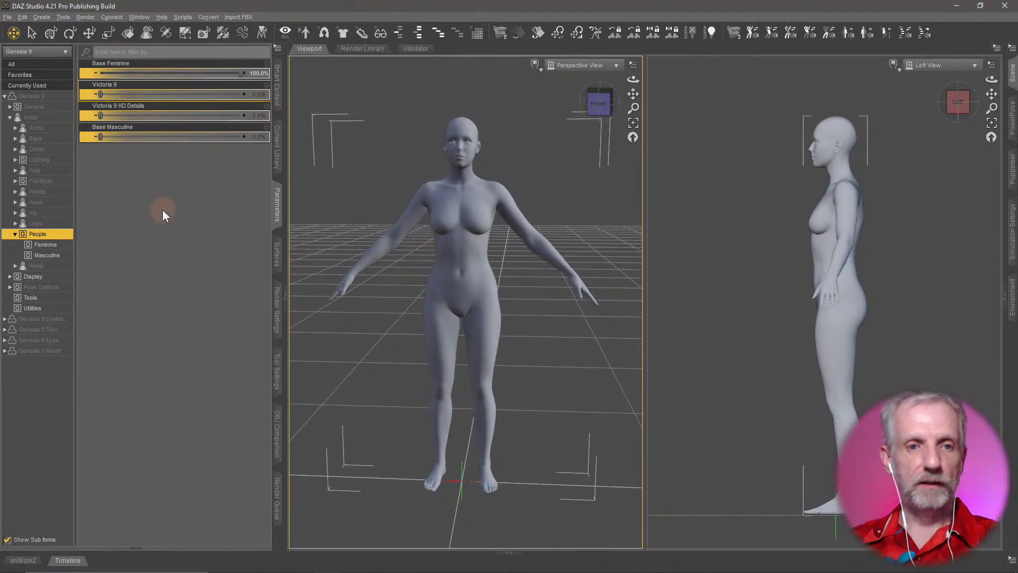
# Step: Collapse People, expand the Full Body subgroup, and compare the shapes in its Base, Feminine and Masculine sections
pyautogui.click(15, 235)
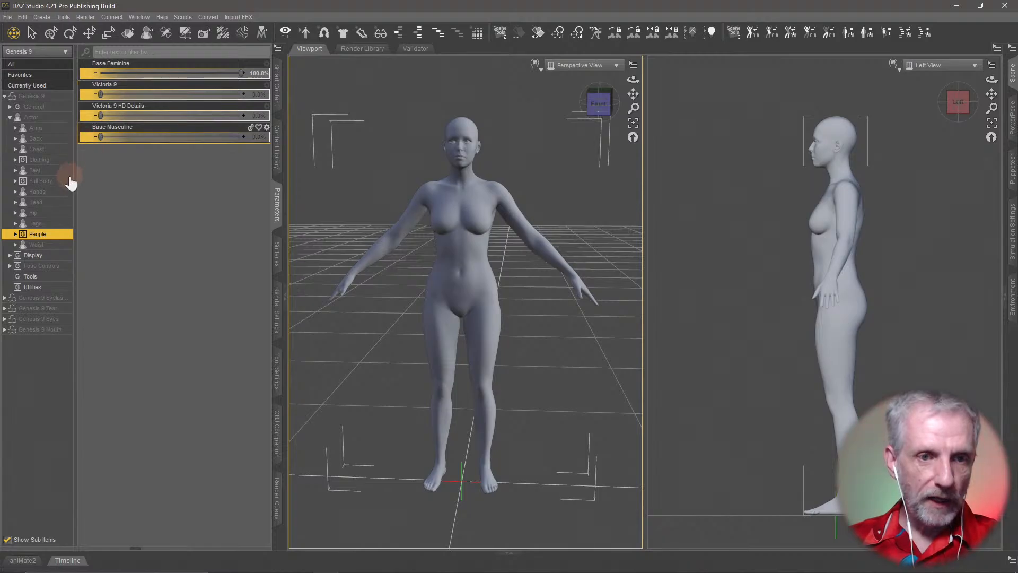
pyautogui.click(53, 181)
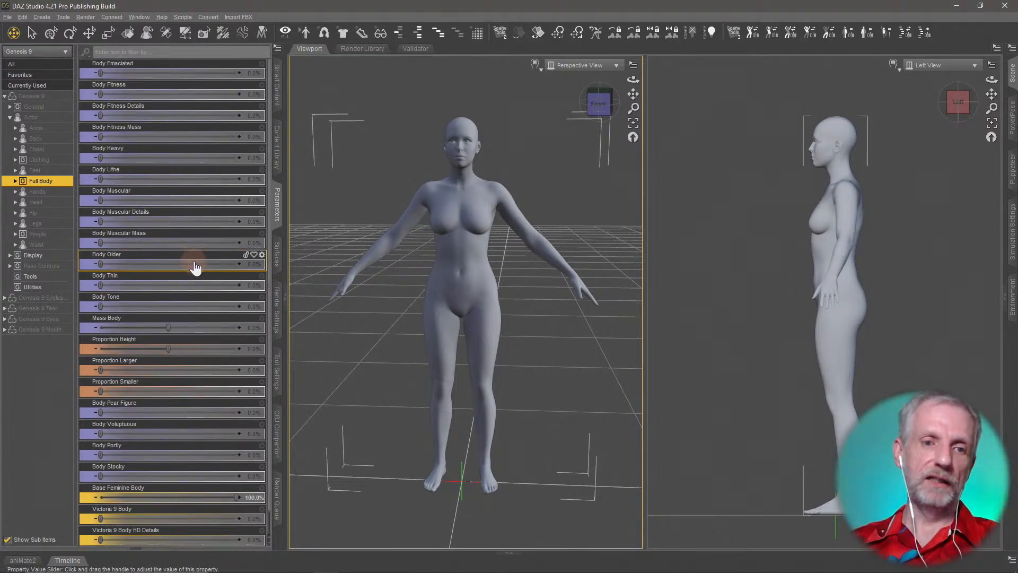
pyautogui.click(15, 181)
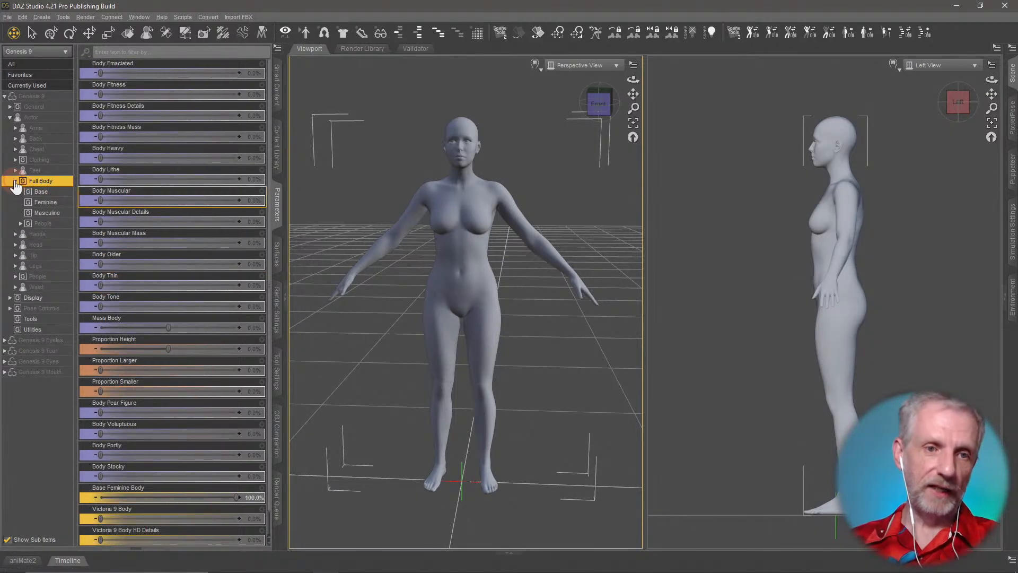
pyautogui.click(51, 192)
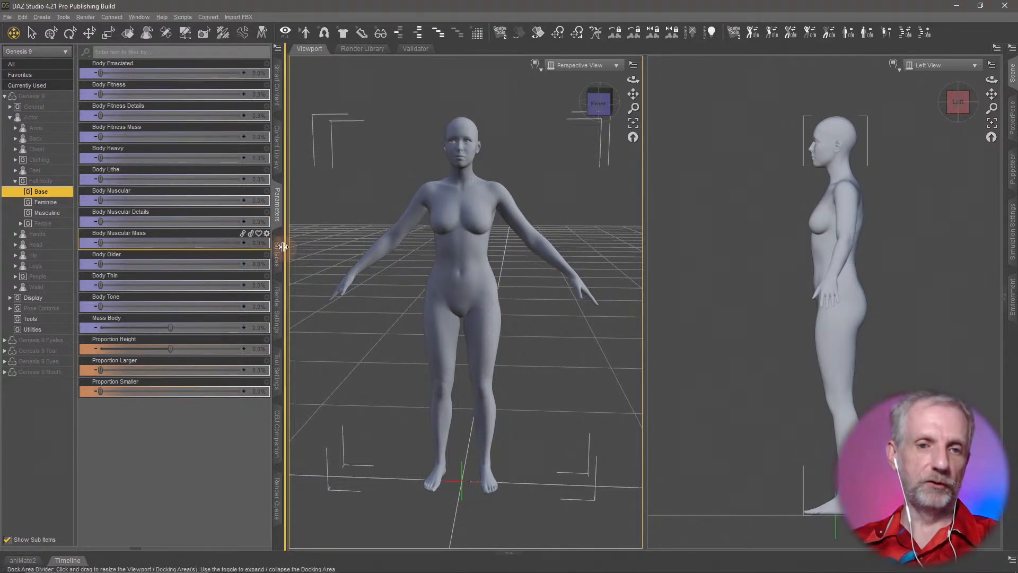
pyautogui.click(50, 203)
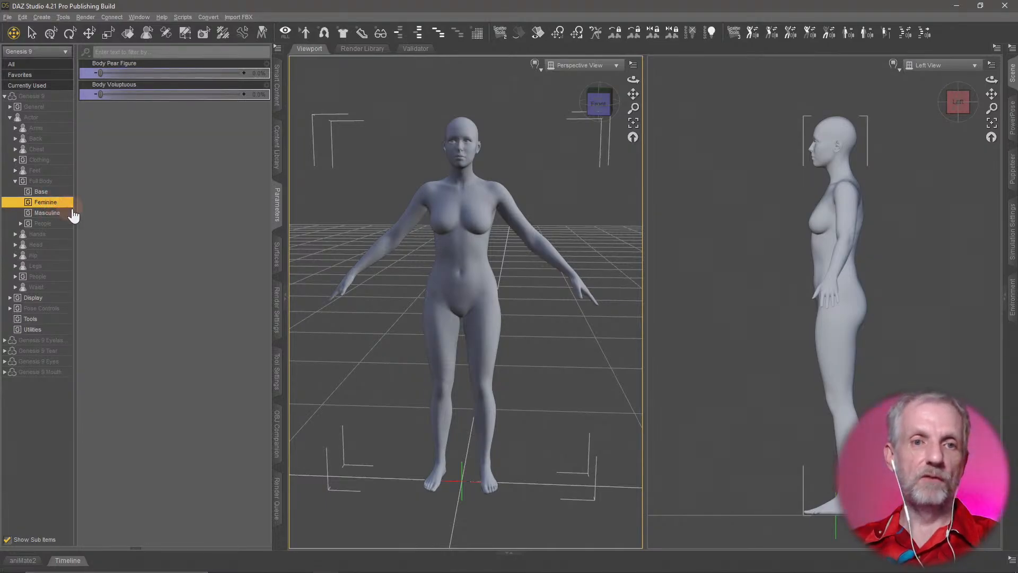
pyautogui.click(61, 214)
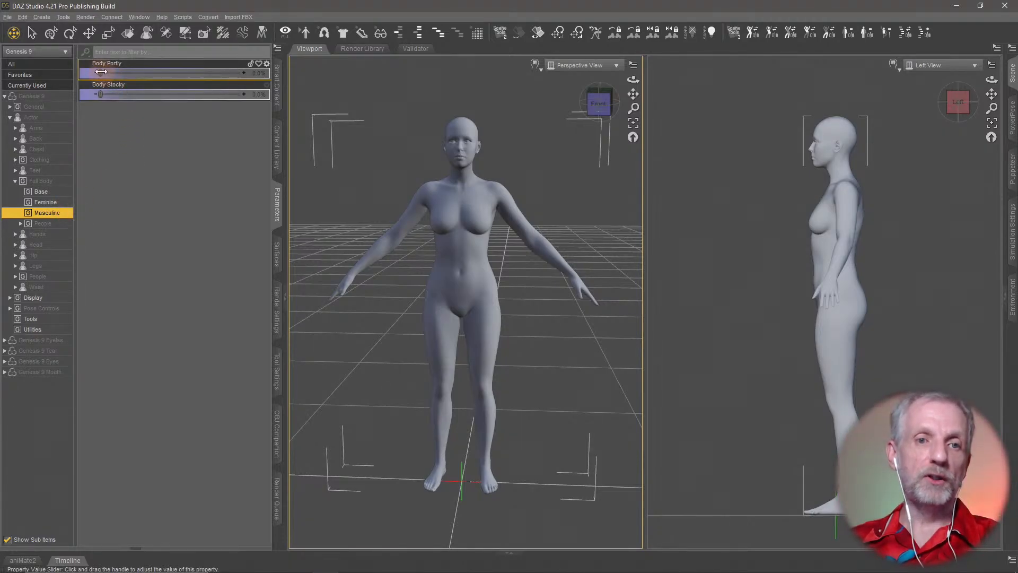
# Step: Try Body Portly at 100% on the figure, reset it to its default, and set Body Stocky to 100%
pyautogui.moveTo(101, 72)
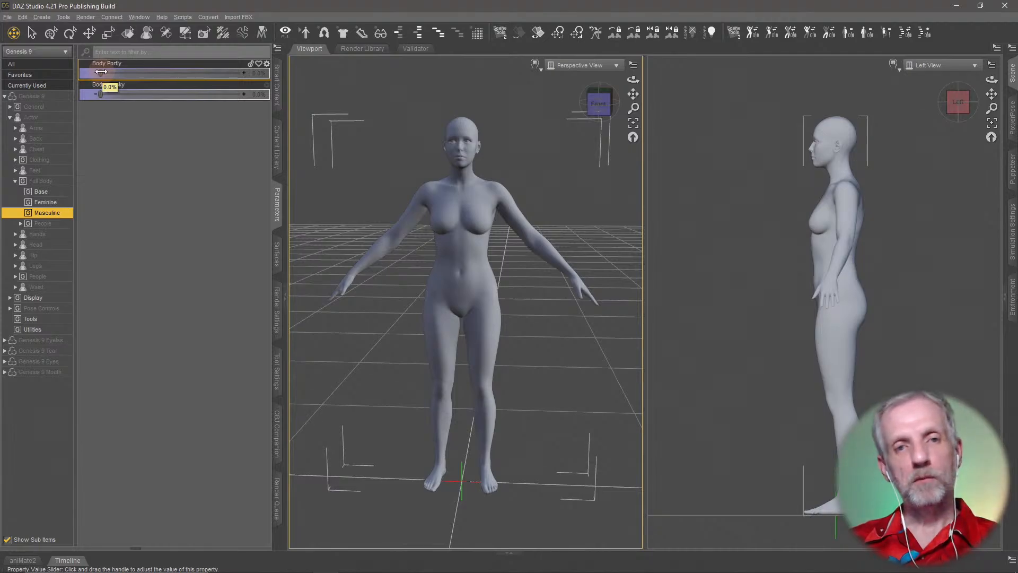
pyautogui.moveTo(101, 71); pyautogui.dragTo(246, 72)
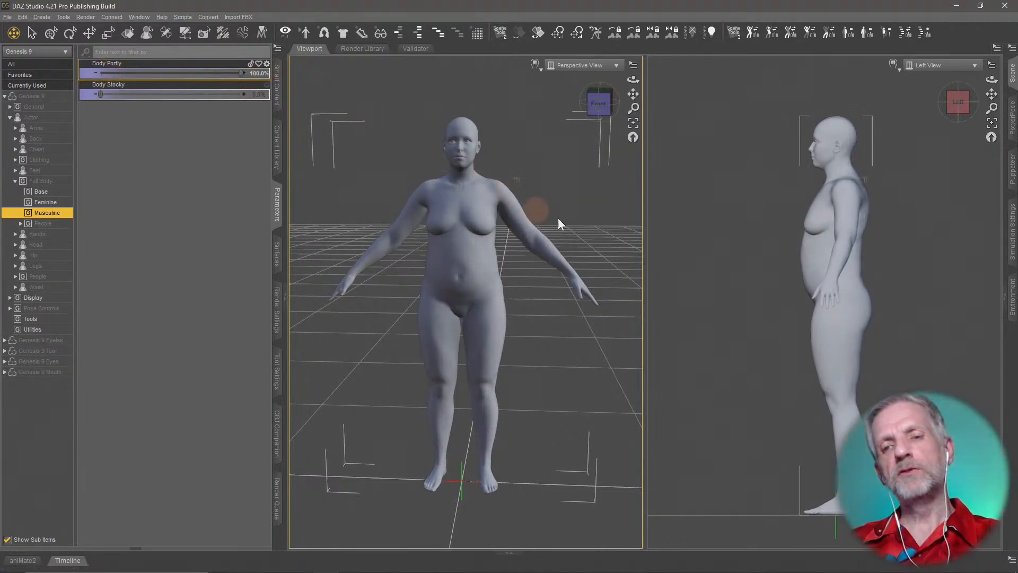
pyautogui.moveTo(586, 228); pyautogui.dragTo(588, 255, button='middle')
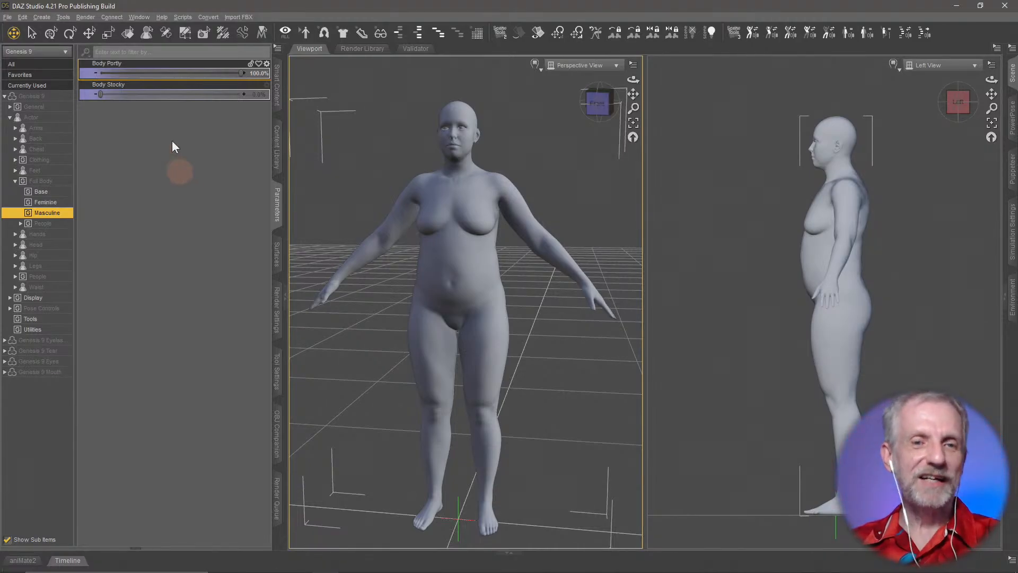
pyautogui.keyDown('alt'); pyautogui.click(203, 74); pyautogui.keyUp('alt')
pyautogui.moveTo(100, 96); pyautogui.dragTo(286, 93)
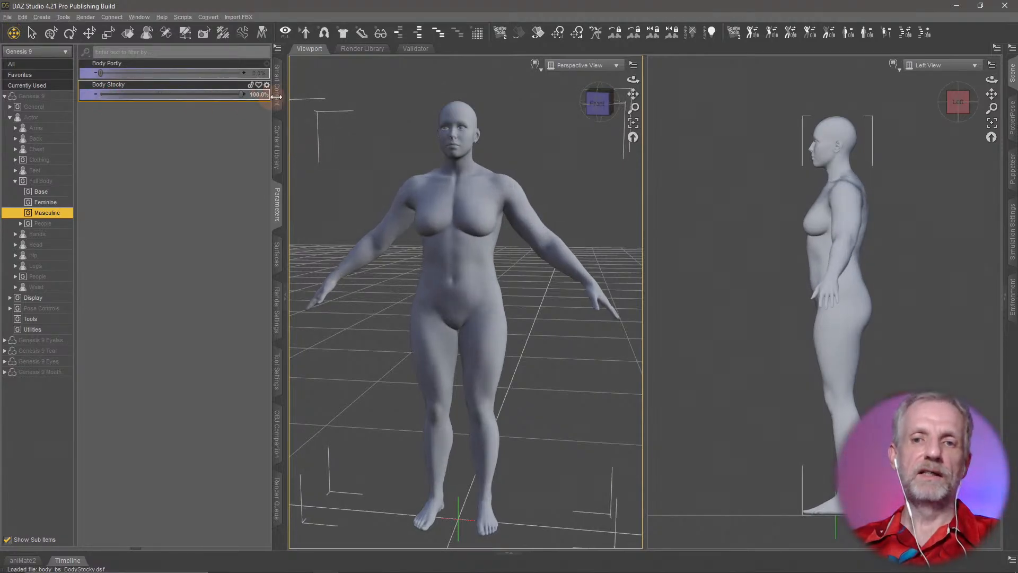
# Step: Reset Body Stocky to its default and switch to the Feminine full-body shapes
pyautogui.moveTo(466, 202); pyautogui.dragTo(356, 232, button='middle')
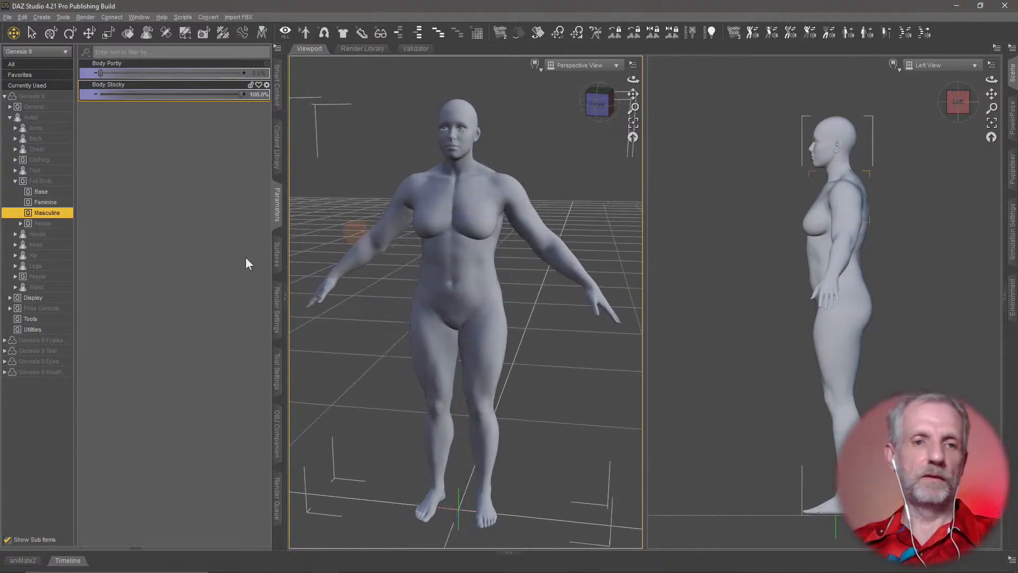
pyautogui.click(198, 98)
pyautogui.click(46, 202)
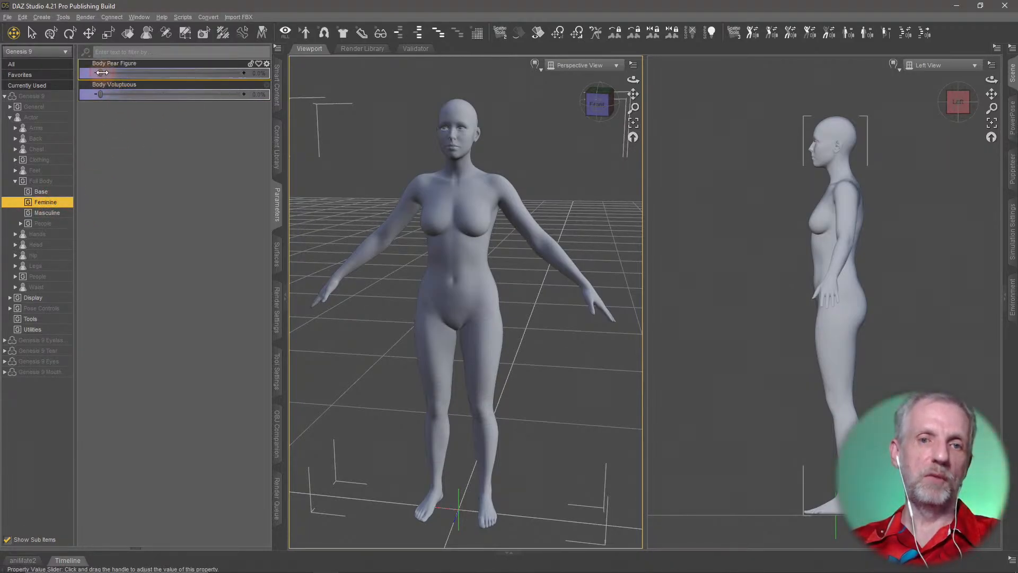
# Step: Try Body Pear Figure at 100% and, after resetting it, Body Voluptuous at 100%, returning that to 0% as well
pyautogui.moveTo(102, 72); pyautogui.dragTo(265, 69)
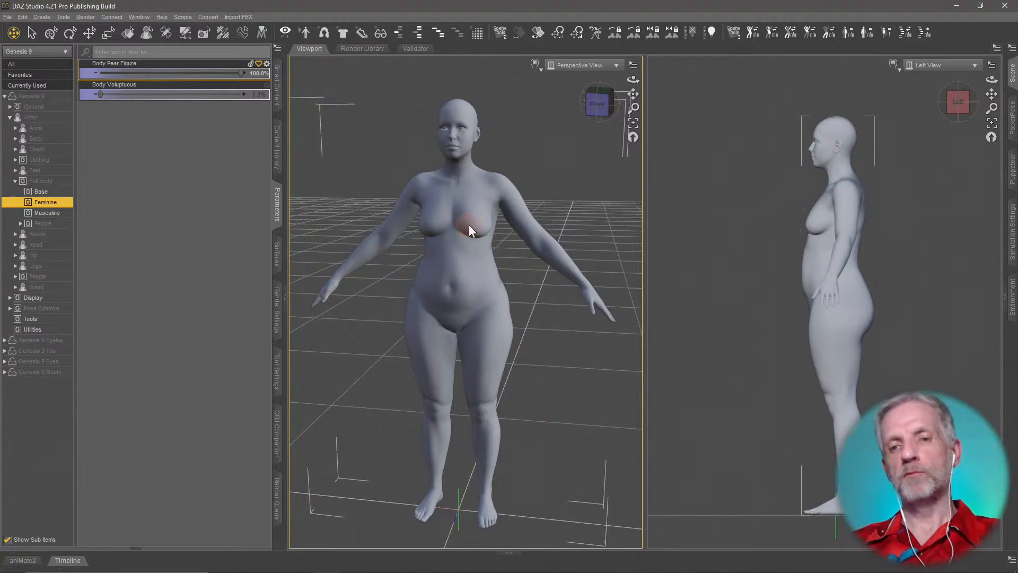
pyautogui.moveTo(469, 225); pyautogui.dragTo(458, 214, button='middle')
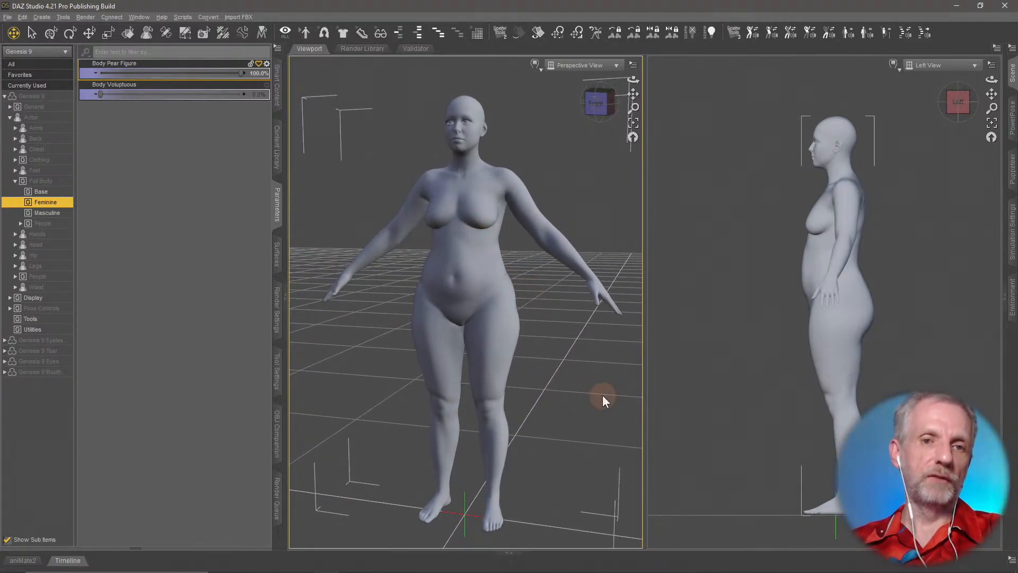
pyautogui.keyDown('alt'); pyautogui.click(205, 75); pyautogui.keyUp('alt')
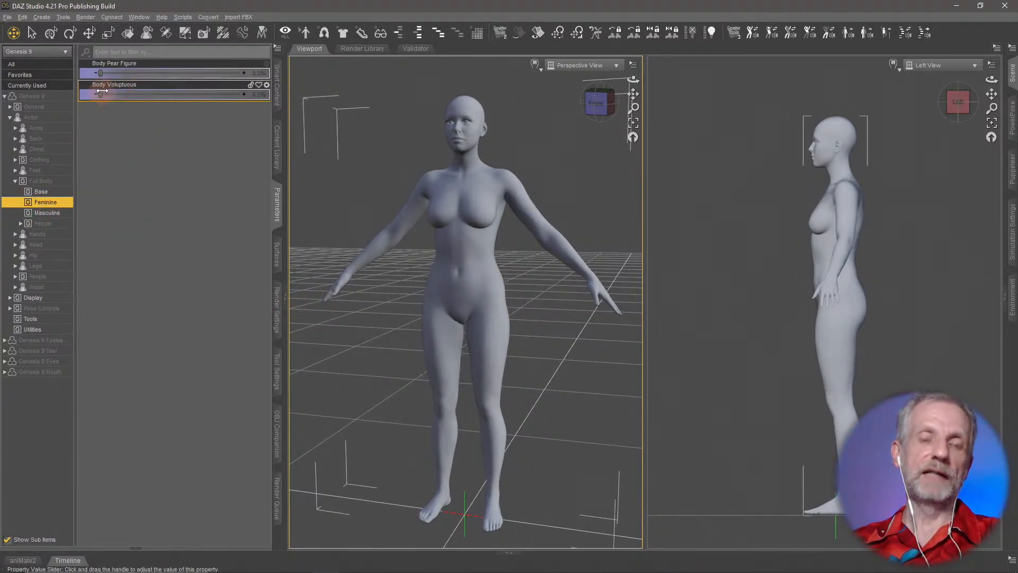
pyautogui.moveTo(101, 94); pyautogui.dragTo(267, 106)
pyautogui.moveTo(496, 295); pyautogui.dragTo(504, 290, button='middle')
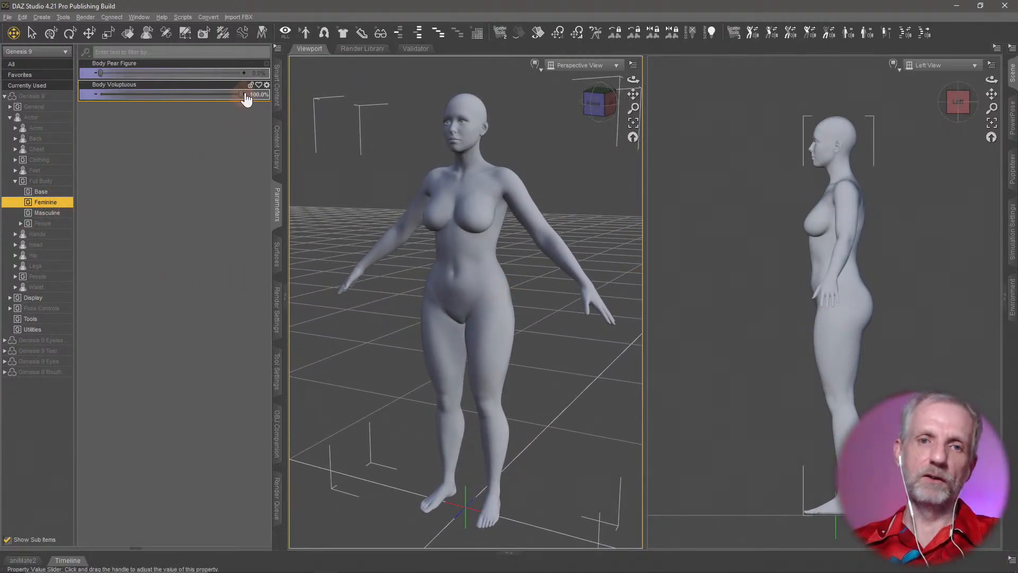
pyautogui.moveTo(242, 93); pyautogui.dragTo(62, 106)
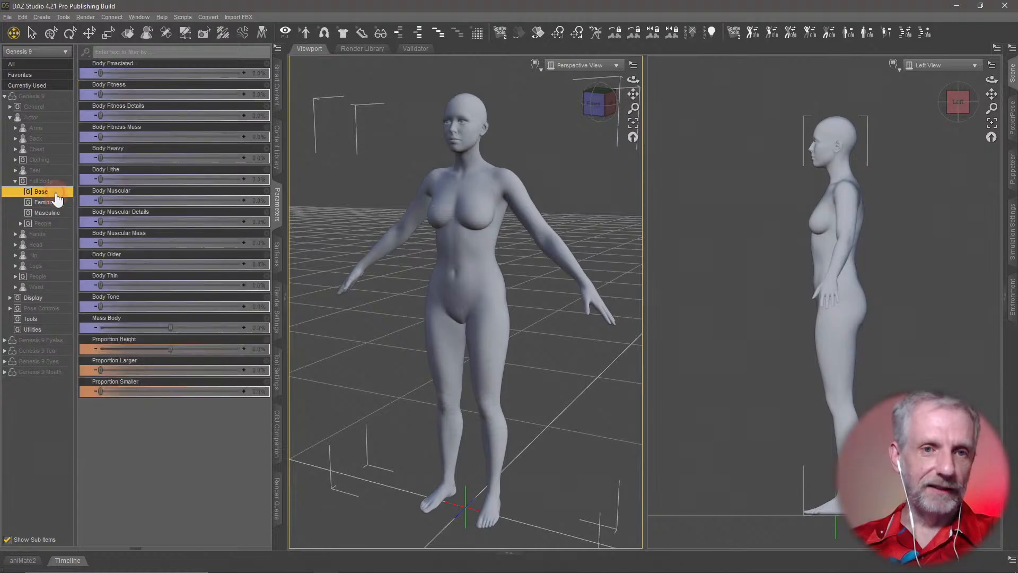
# Step: Try Body Emaciated from the Base full-body shapes at 77.4% and reset it to its default
pyautogui.click(44, 191)
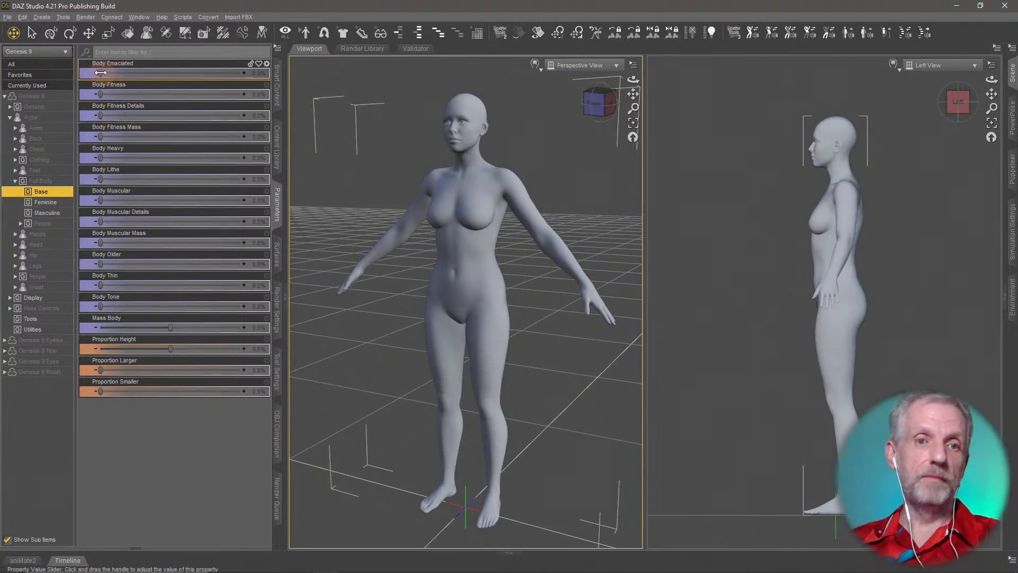
pyautogui.moveTo(101, 72); pyautogui.dragTo(210, 74)
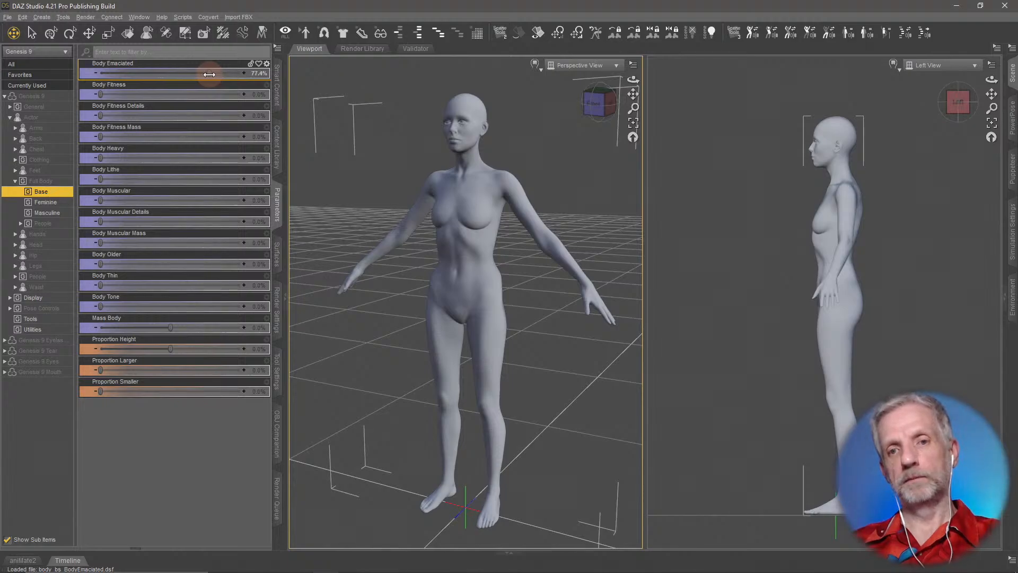
pyautogui.moveTo(428, 167); pyautogui.dragTo(399, 167, button='middle')
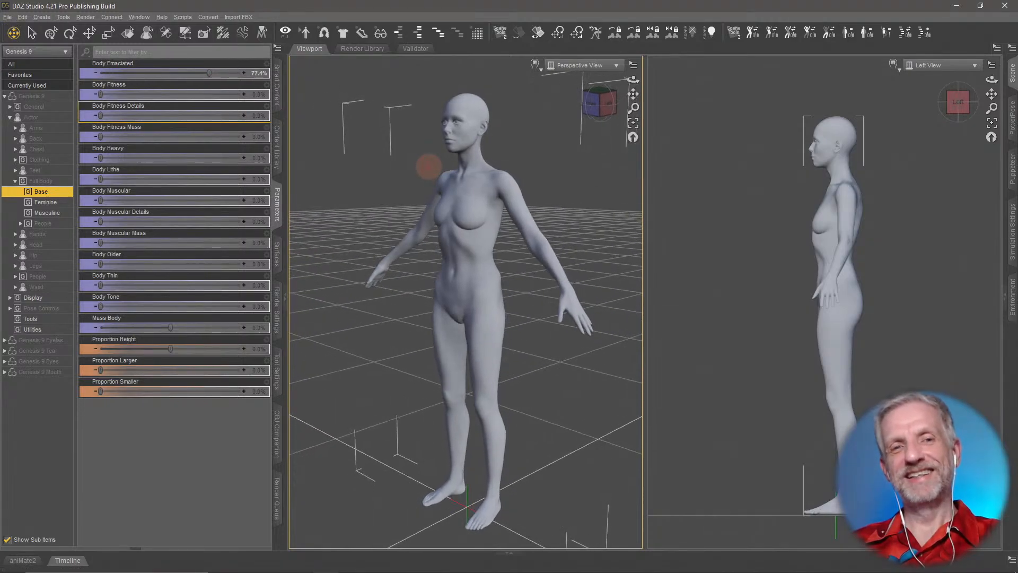
pyautogui.keyDown('alt'); pyautogui.click(185, 75); pyautogui.keyUp('alt')
# Step: Try Body Fitness at 73.2% and 100%, try raising Body Fitness Mass further, and return Body Fitness to 0%
pyautogui.moveTo(104, 96); pyautogui.dragTo(192, 94)
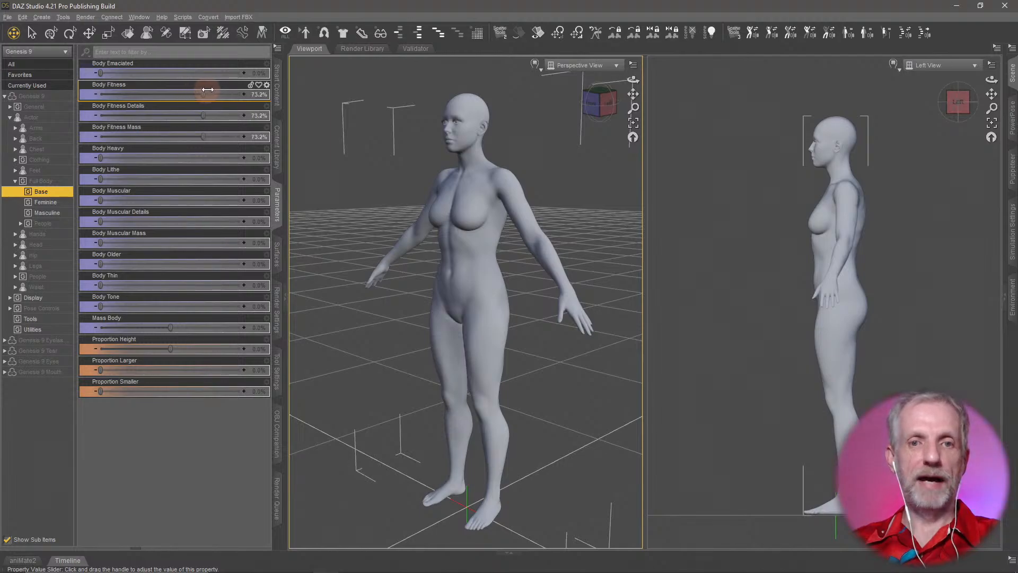
pyautogui.moveTo(208, 90); pyautogui.dragTo(270, 108)
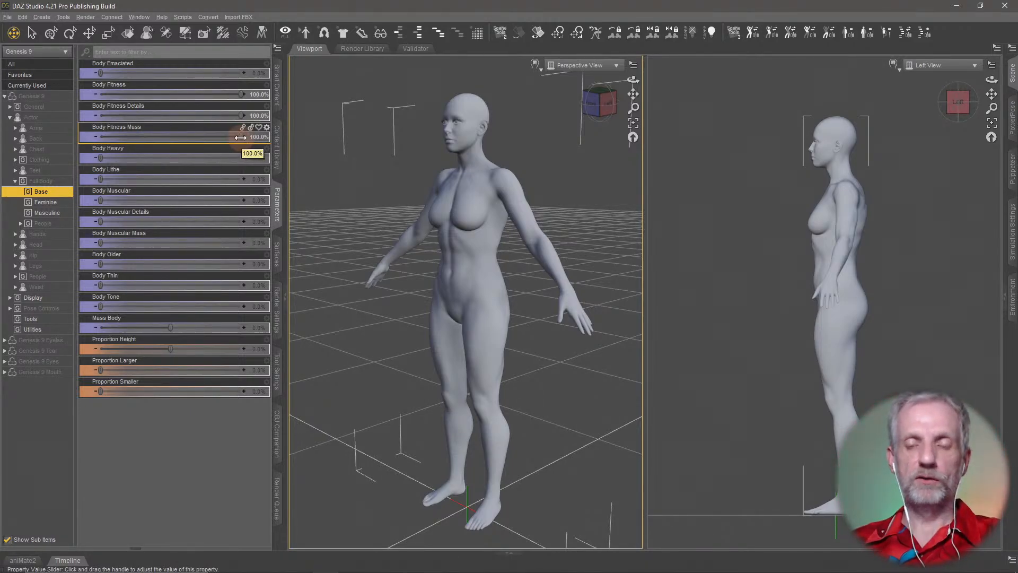
pyautogui.moveTo(218, 137); pyautogui.dragTo(284, 137)
pyautogui.moveTo(246, 95); pyautogui.dragTo(77, 101)
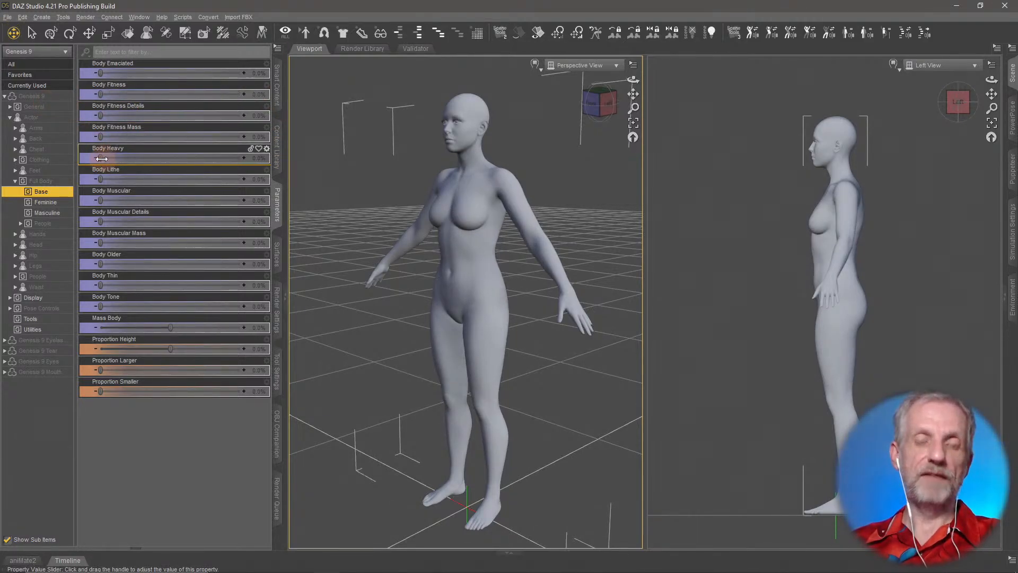
# Step: Set Body Heavy to 61.9% and blend in the Feminine shape Body Pear Figure at 61.1%
pyautogui.moveTo(101, 159); pyautogui.dragTo(187, 160)
pyautogui.click(53, 203)
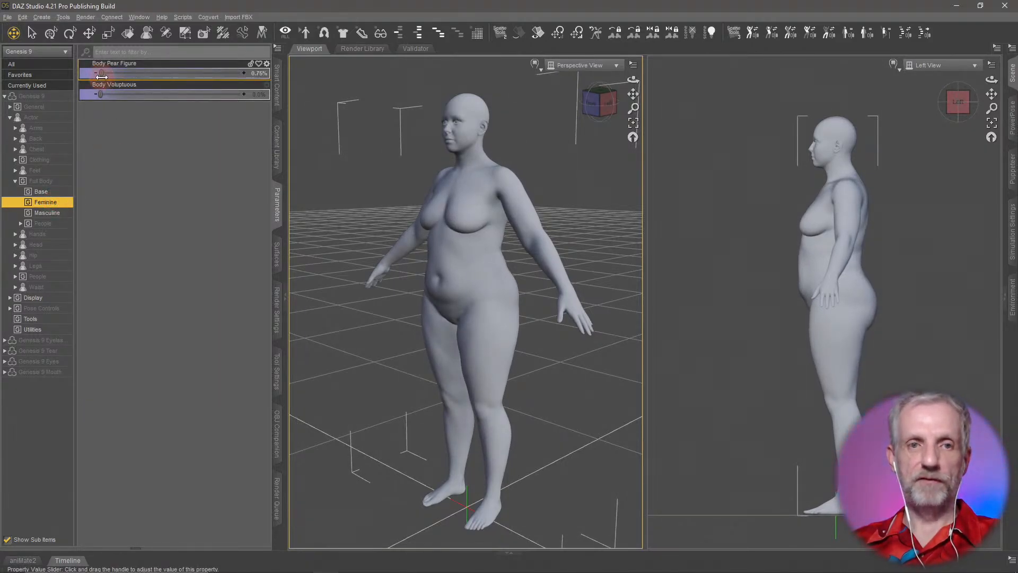
pyautogui.moveTo(101, 77); pyautogui.dragTo(185, 77)
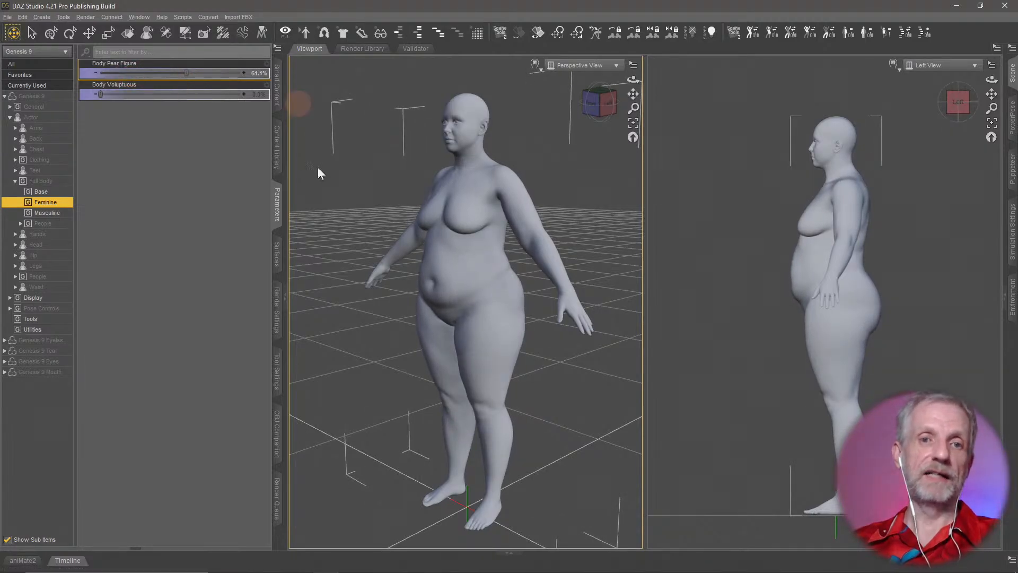
pyautogui.moveTo(320, 173); pyautogui.dragTo(373, 234)
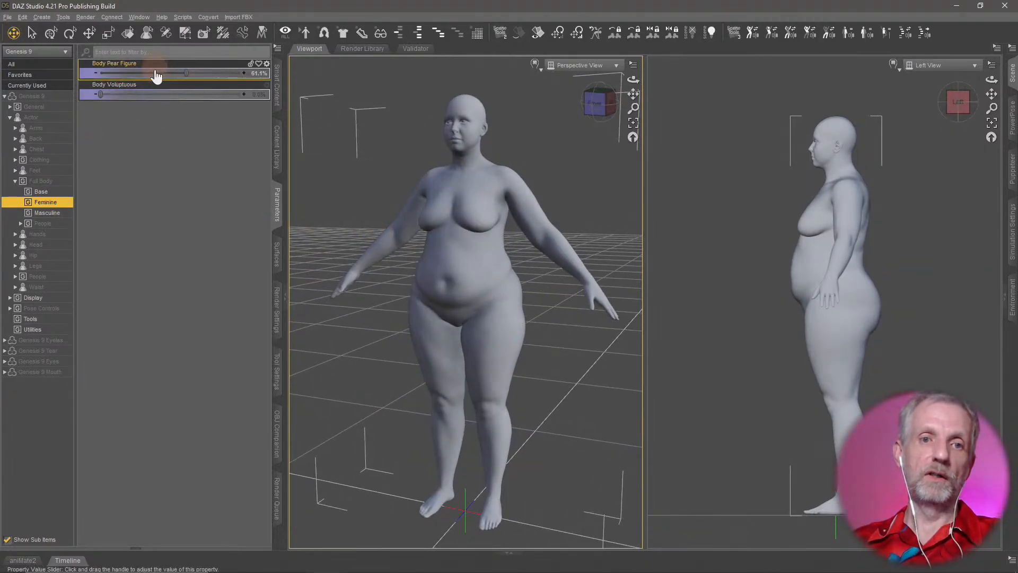
# Step: Replace Body Pear Figure with Body Voluptuous at 71.3%, reset it to 0%, and return to the Base shapes
pyautogui.moveTo(155, 74); pyautogui.dragTo(194, 96)
pyautogui.moveTo(407, 268); pyautogui.dragTo(403, 267)
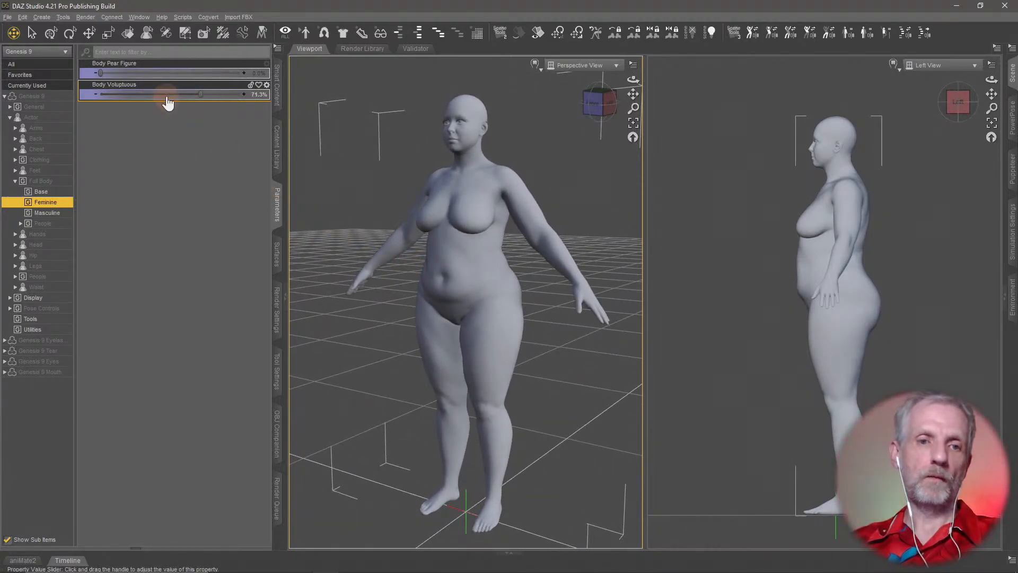
pyautogui.moveTo(165, 96); pyautogui.dragTo(99, 101)
pyautogui.click(55, 192)
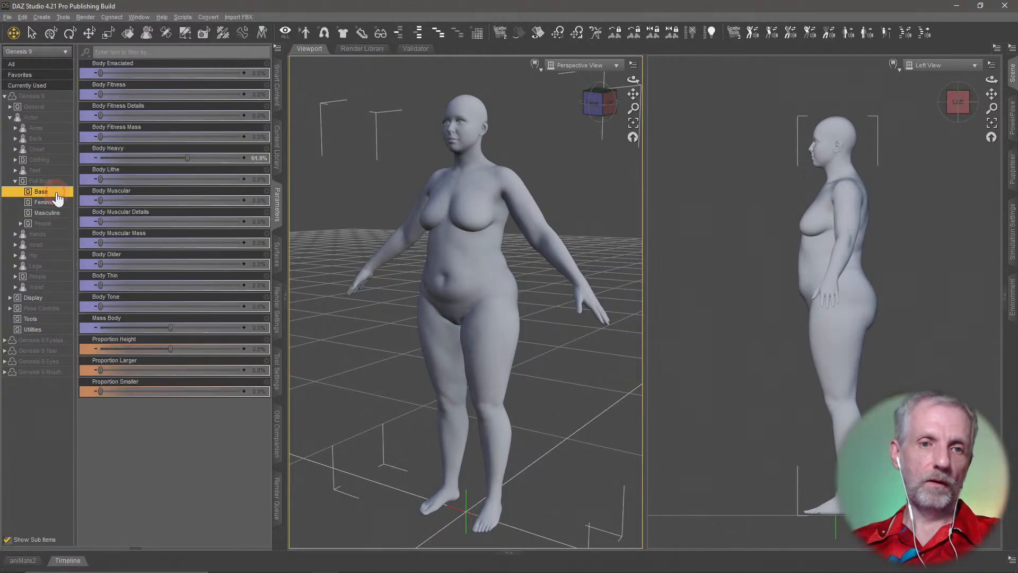
# Step: Reset Body Heavy, try Body Lithe at 69.4%, and replace it with Body Muscular at 41.1%
pyautogui.moveTo(187, 158); pyautogui.dragTo(203, 174)
pyautogui.moveTo(342, 241); pyautogui.dragTo(334, 239, button='middle')
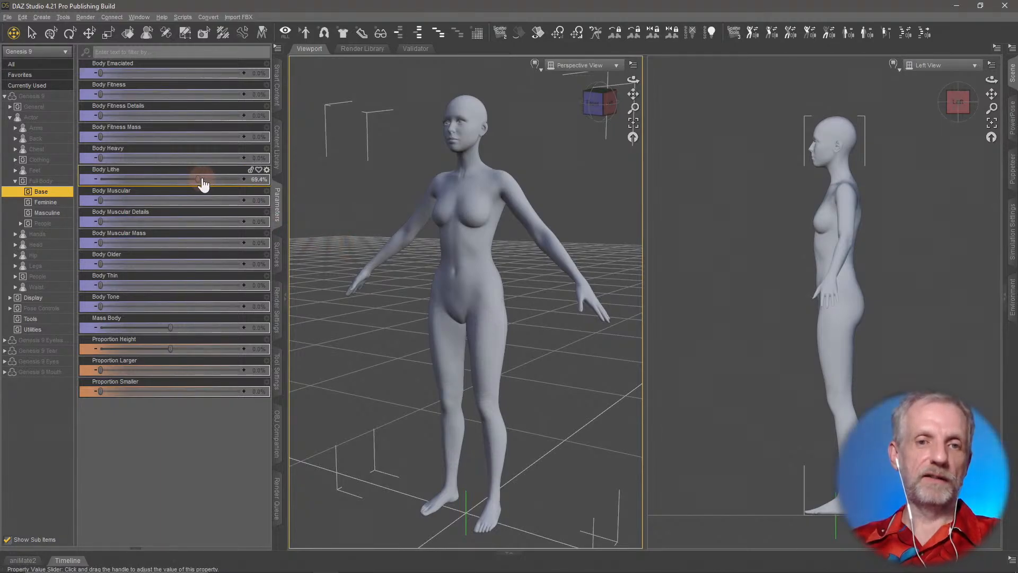
pyautogui.moveTo(200, 177); pyautogui.dragTo(156, 204)
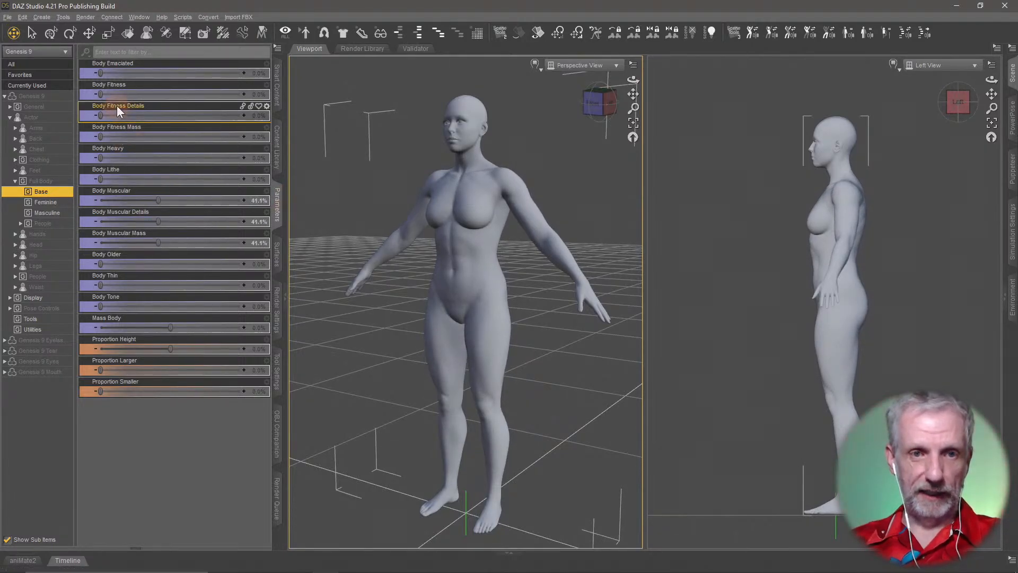
# Step: Blend Body Fitness at 70.9% into the muscular shape, try adding Body Emaciated, and reset all of these shapes
pyautogui.moveTo(106, 95); pyautogui.dragTo(201, 97)
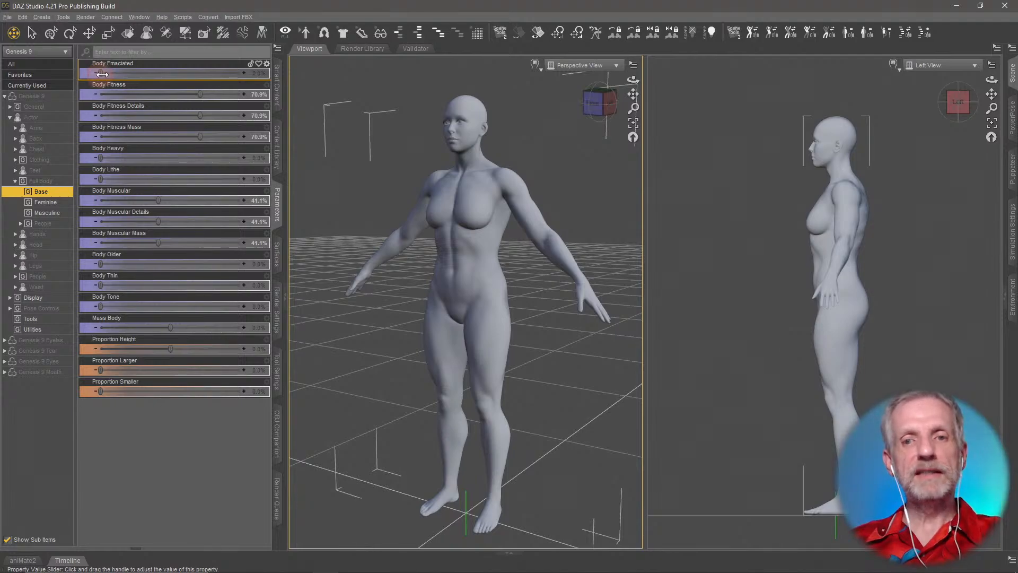
pyautogui.moveTo(102, 74); pyautogui.dragTo(45, 79)
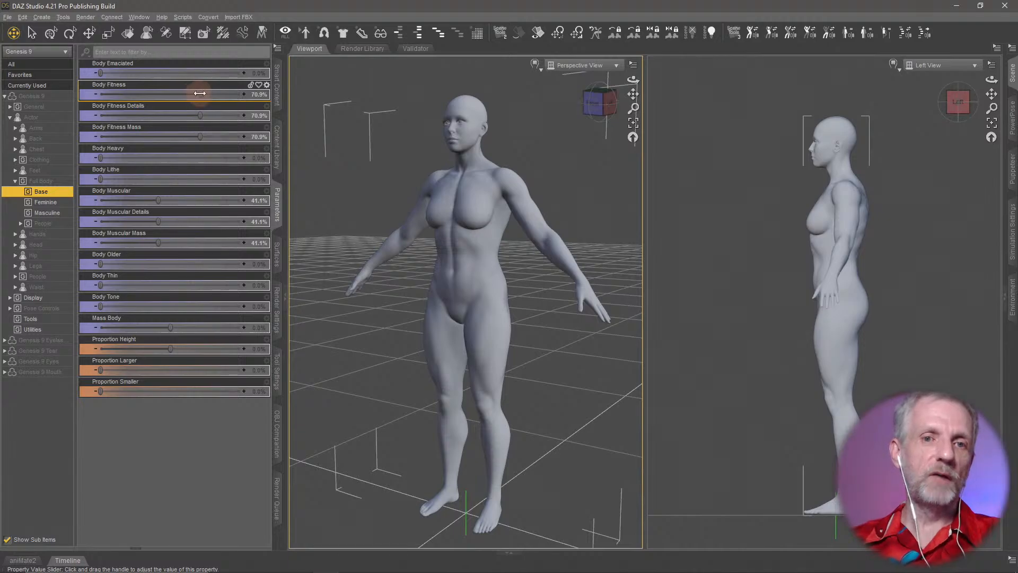
pyautogui.moveTo(181, 93); pyautogui.dragTo(53, 101)
pyautogui.keyDown('alt'); pyautogui.click(143, 201); pyautogui.keyUp('alt')
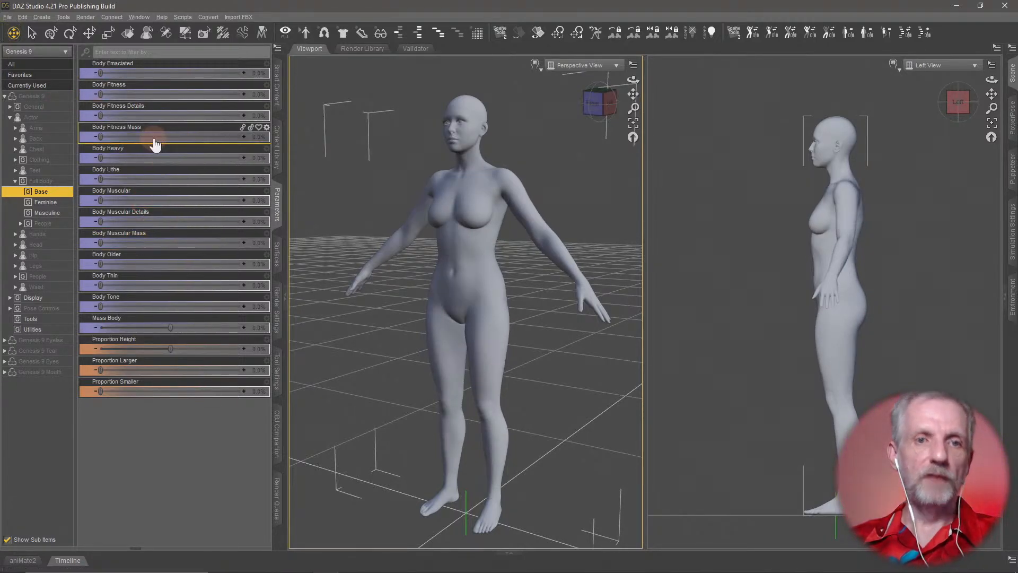
# Step: Try Body Fitness at 66.4% and, after resetting it, Body Older at 100%, resetting that as well
pyautogui.moveTo(103, 94); pyautogui.dragTo(194, 94)
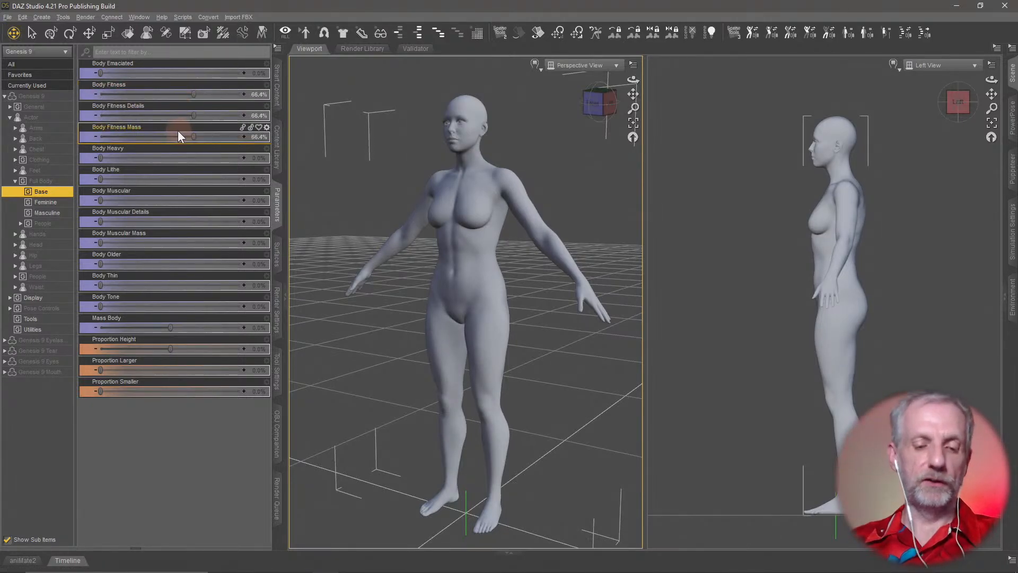
pyautogui.keyDown('alt'); pyautogui.click(162, 95); pyautogui.keyUp('alt')
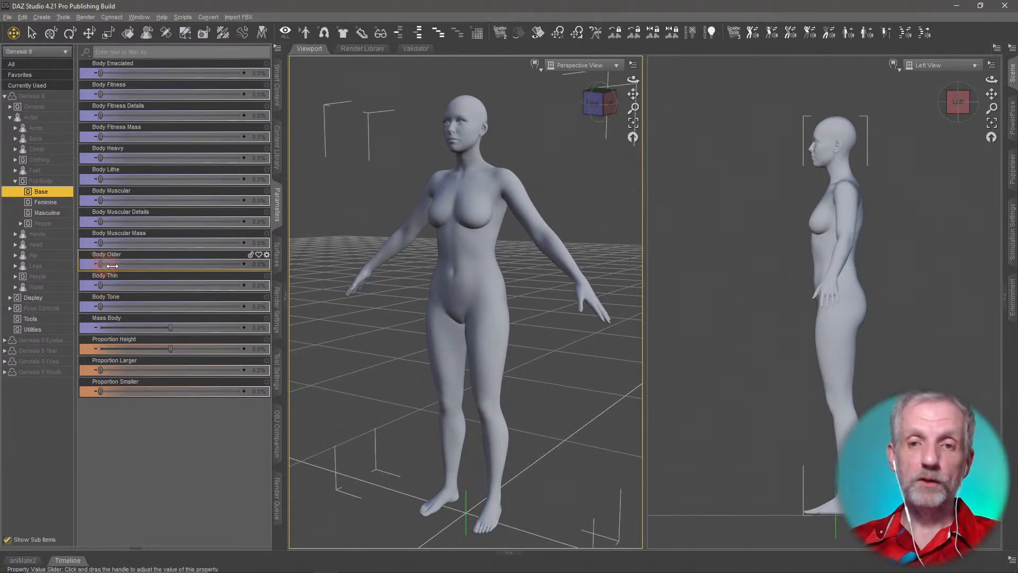
pyautogui.moveTo(113, 265); pyautogui.dragTo(263, 271)
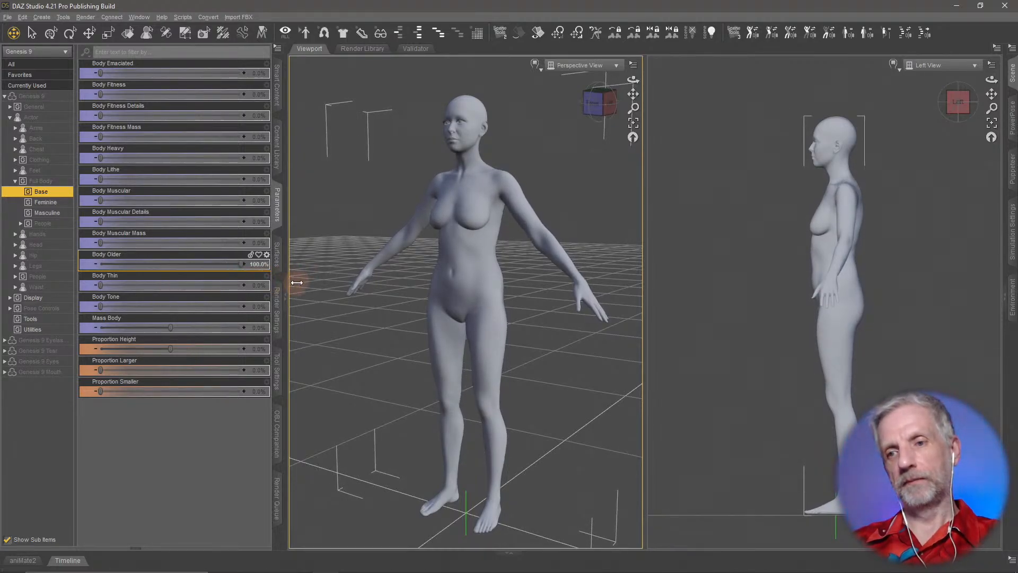
pyautogui.moveTo(410, 283); pyautogui.dragTo(475, 302)
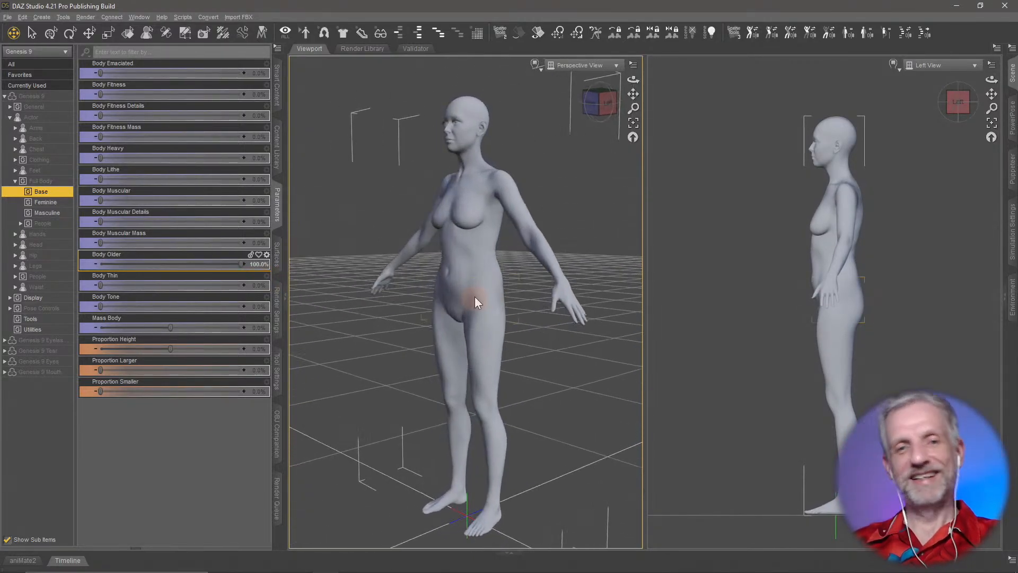
pyautogui.keyDown('alt'); pyautogui.click(206, 264); pyautogui.keyUp('alt')
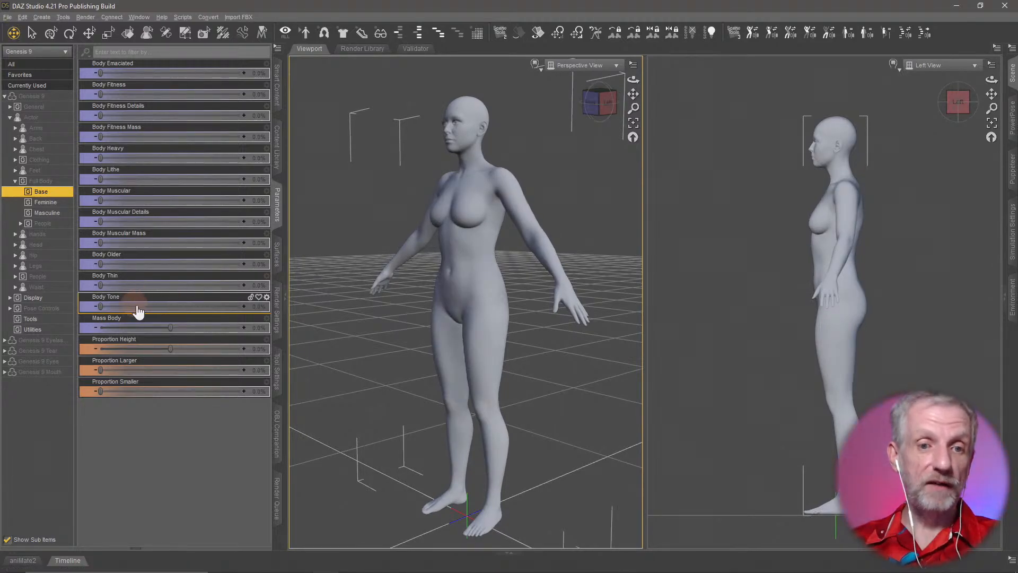
# Step: Try the Body Thin shape and a higher Mass Body value on the figure, resetting each to its default
pyautogui.moveTo(402, 339); pyautogui.dragTo(411, 334)
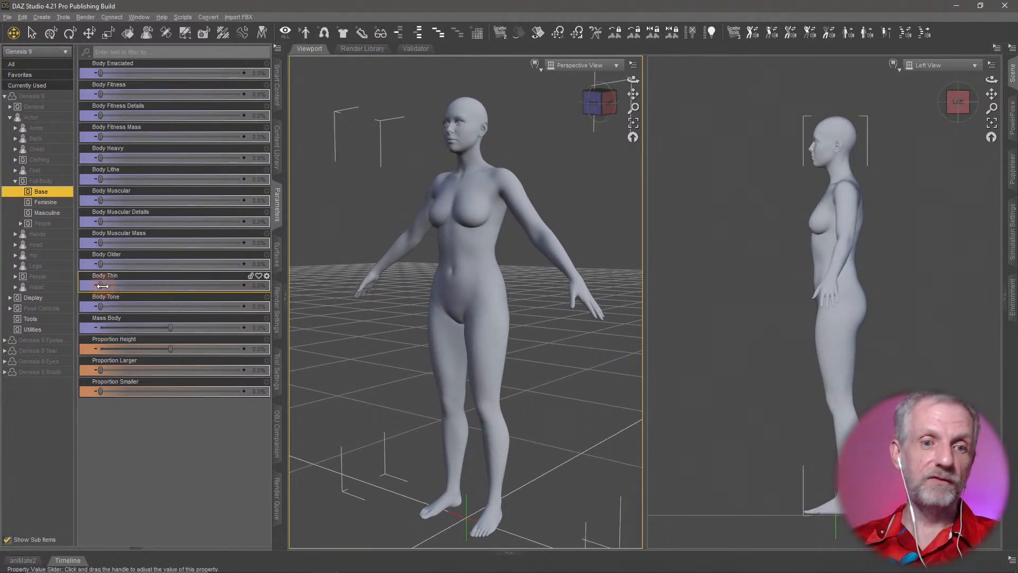
pyautogui.moveTo(102, 286); pyautogui.dragTo(56, 308)
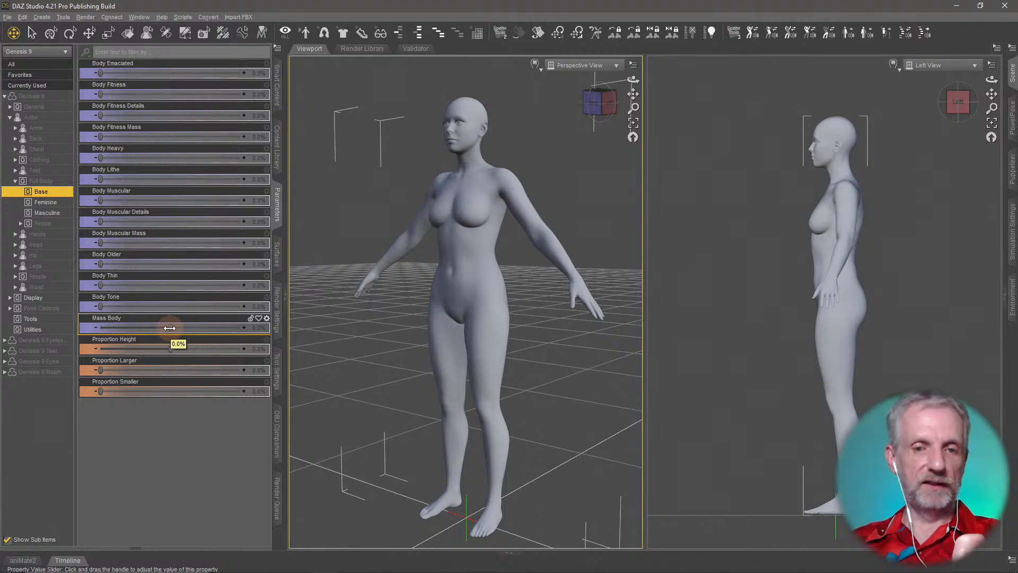
pyautogui.moveTo(168, 329); pyautogui.dragTo(202, 332)
pyautogui.keyDown('alt'); pyautogui.click(204, 331); pyautogui.keyUp('alt')
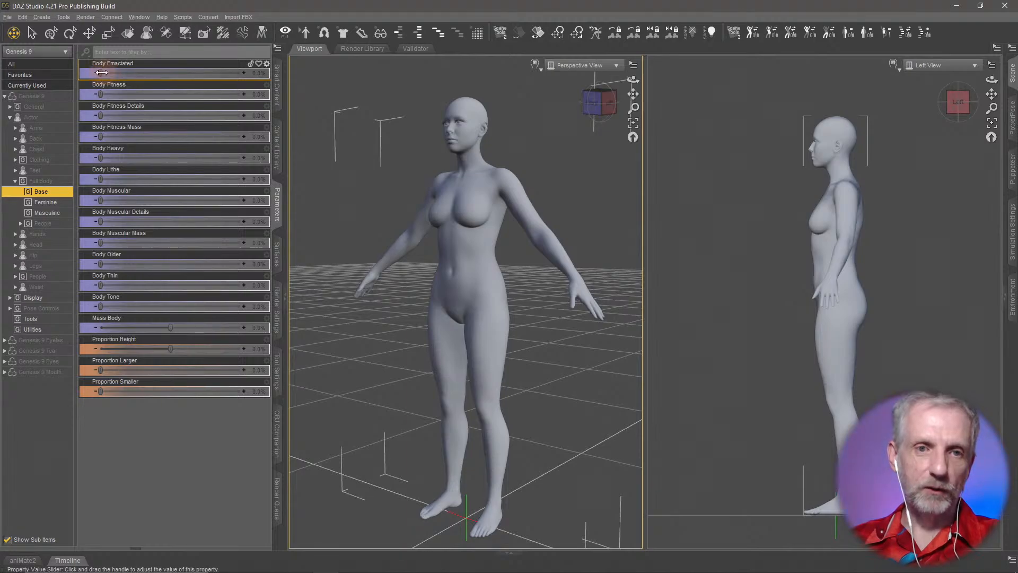
# Step: Set Body Emaciated to 52.8%, try Mass Body at -87.2%, and set Mass Body to -9.4%
pyautogui.moveTo(107, 73); pyautogui.dragTo(176, 74)
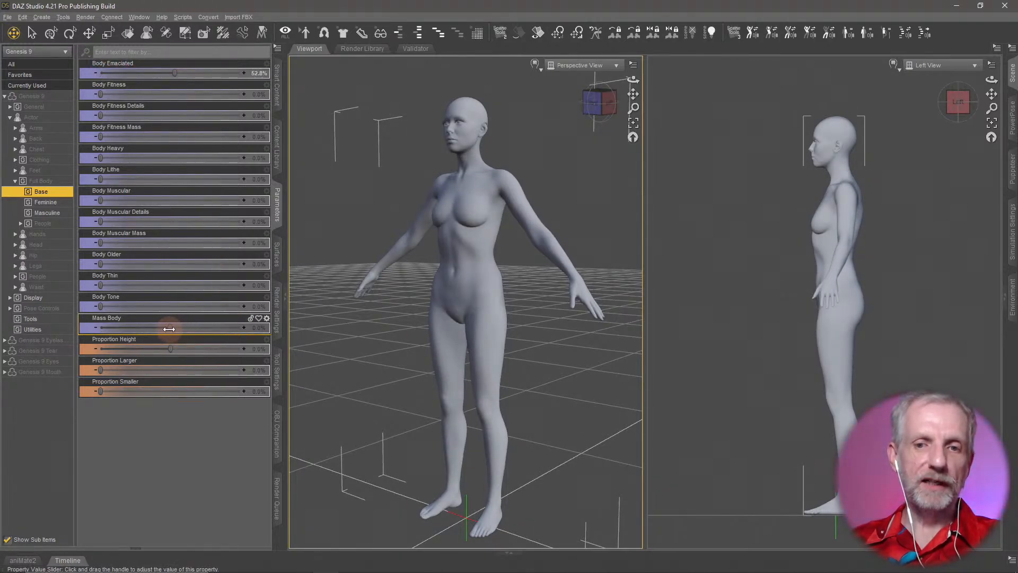
pyautogui.moveTo(168, 329); pyautogui.dragTo(109, 328)
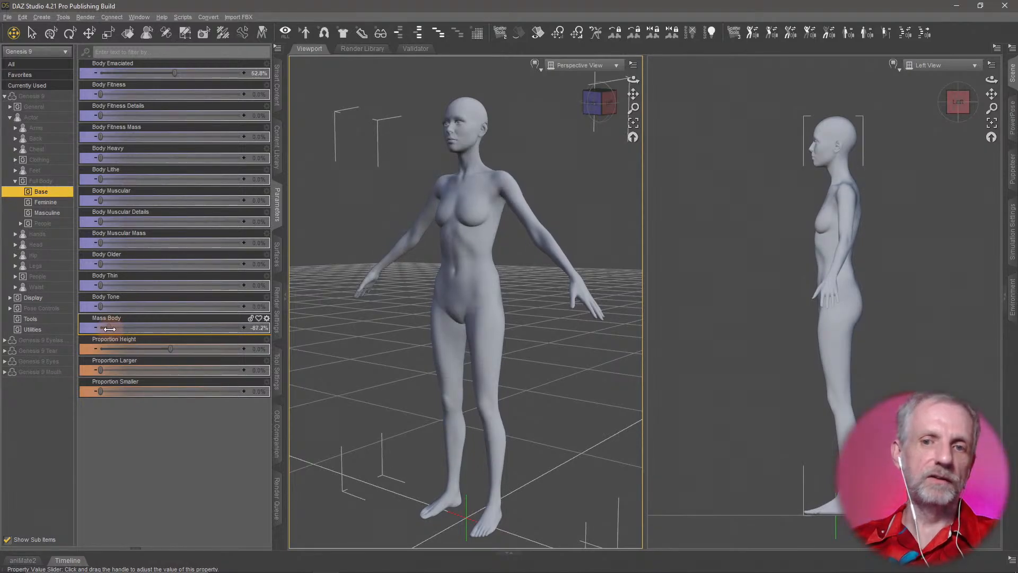
pyautogui.moveTo(399, 381); pyautogui.dragTo(403, 380, button='middle')
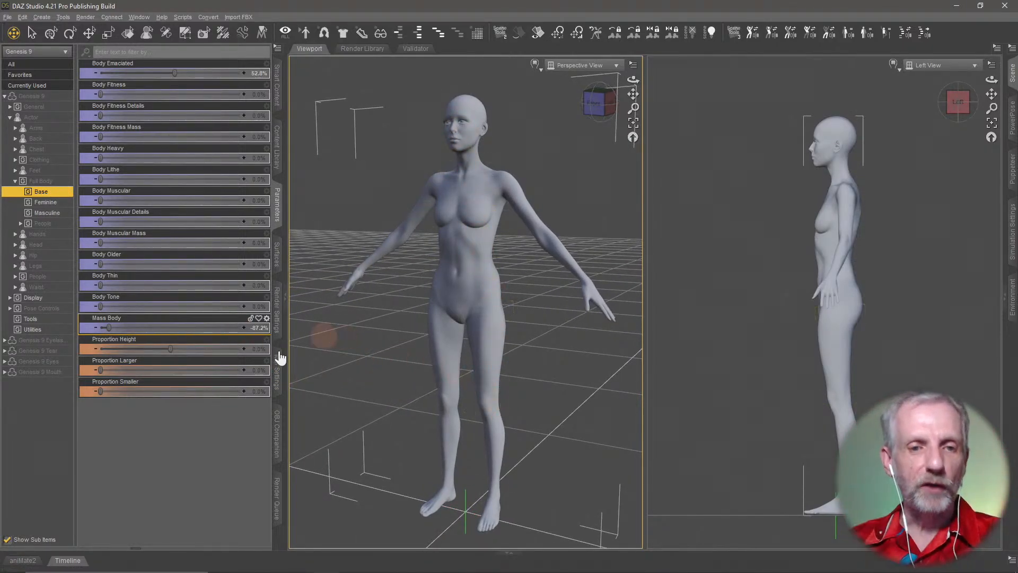
pyautogui.moveTo(108, 328); pyautogui.dragTo(164, 328)
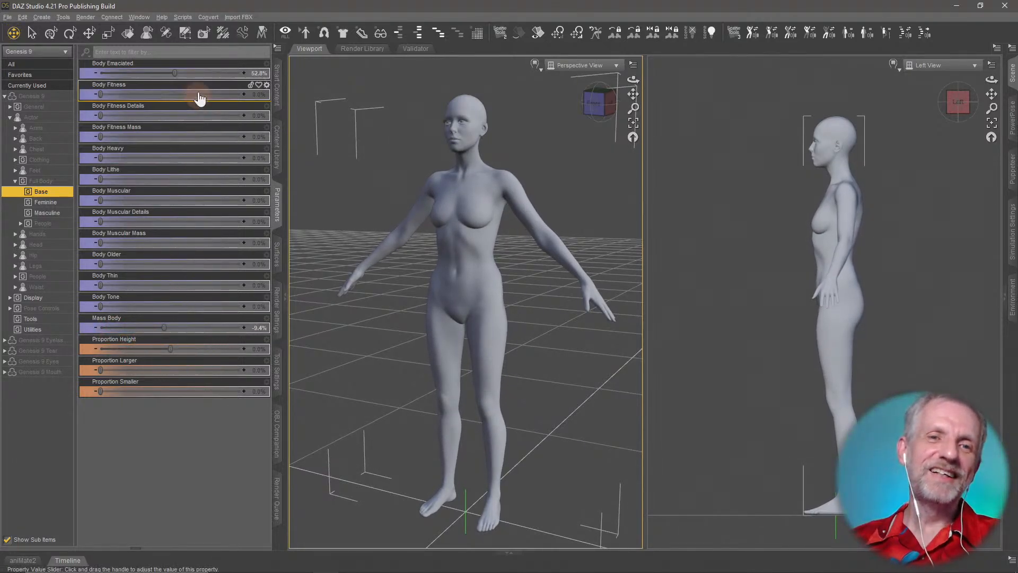
# Step: Reset Body Emaciated and Mass Body to their default values
pyautogui.keyDown('alt'); pyautogui.click(202, 75); pyautogui.keyUp('alt')
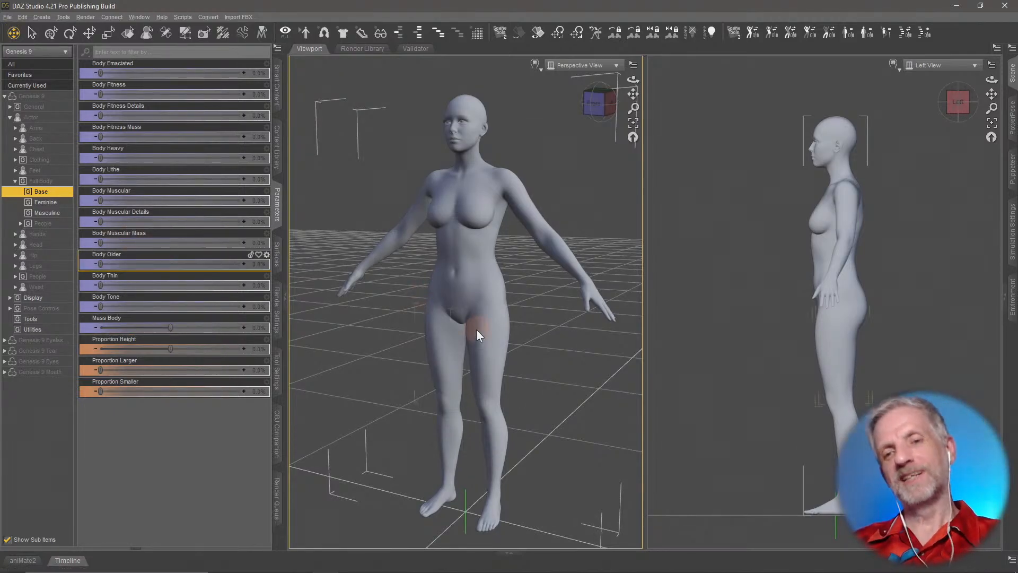
pyautogui.moveTo(476, 329); pyautogui.dragTo(479, 330, button='middle')
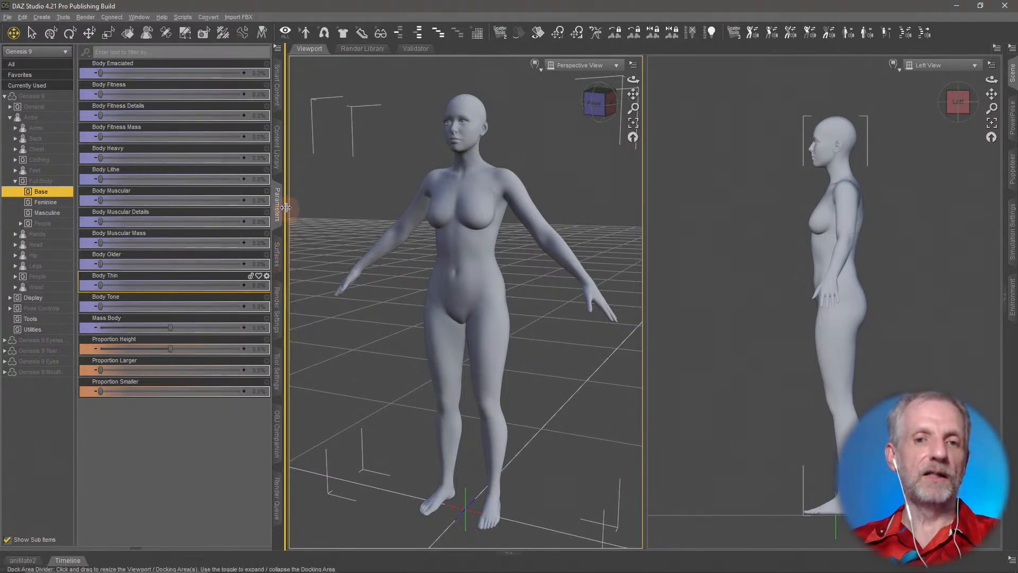
# Step: Try the figure's overall Scale transform at about 53%, and reset it to its default
pyautogui.click(10, 107)
pyautogui.click(47, 149)
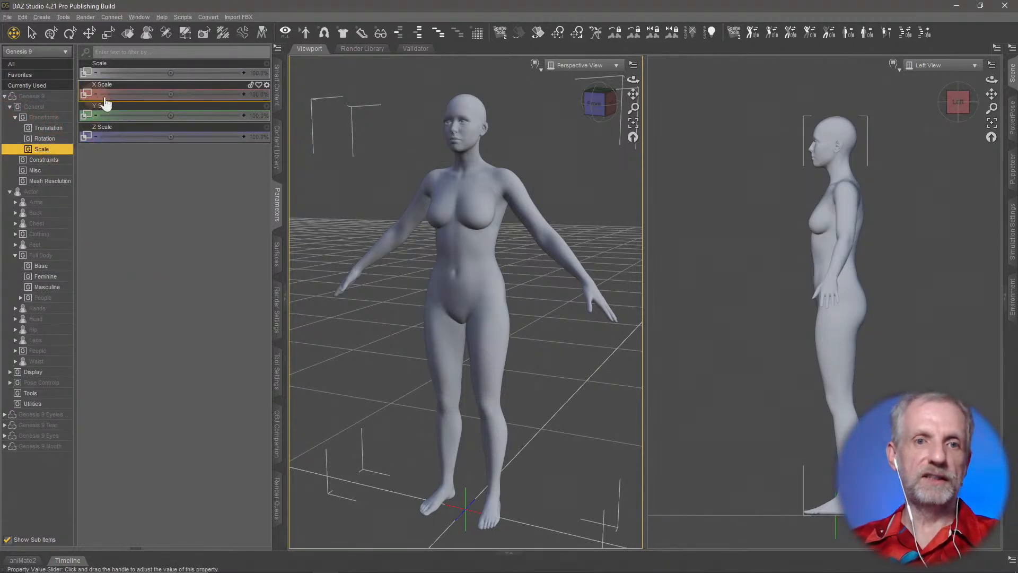
pyautogui.moveTo(177, 73); pyautogui.dragTo(170, 73)
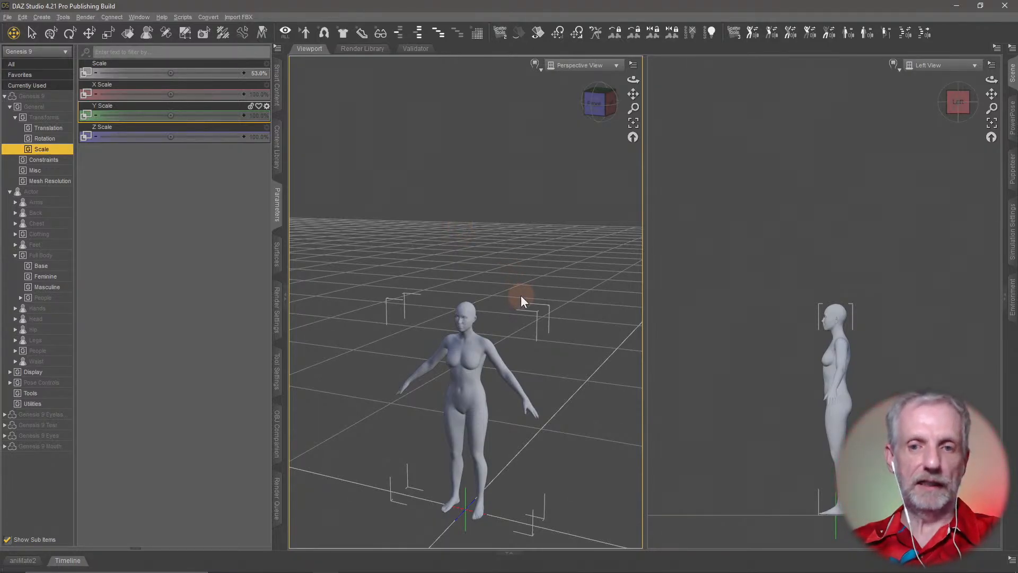
pyautogui.keyDown('alt'); pyautogui.click(213, 73); pyautogui.keyUp('alt')
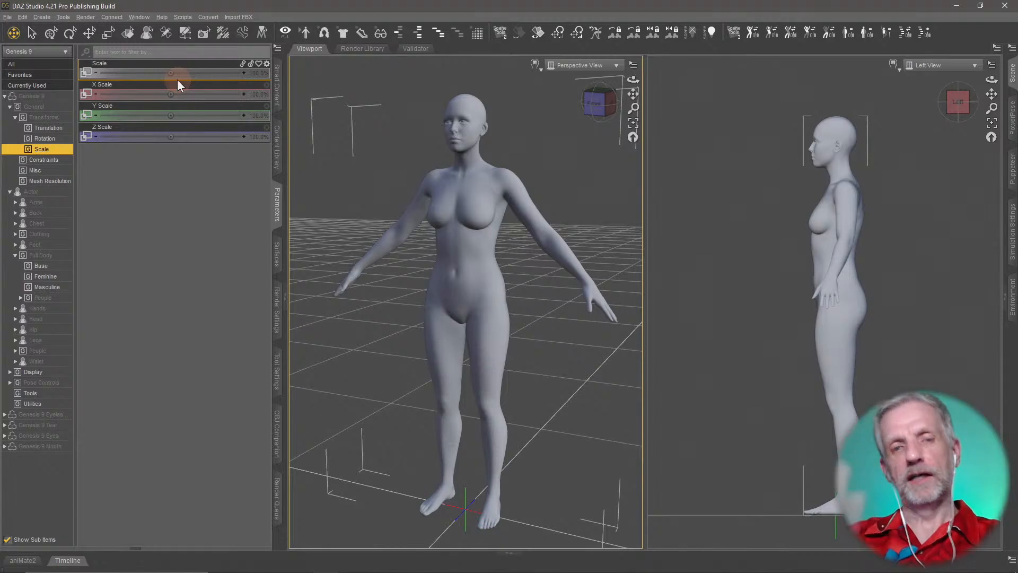
# Step: Among the Full Body base shapes, try Proportion Height at 47.6% and reset it to its default
pyautogui.click(56, 257)
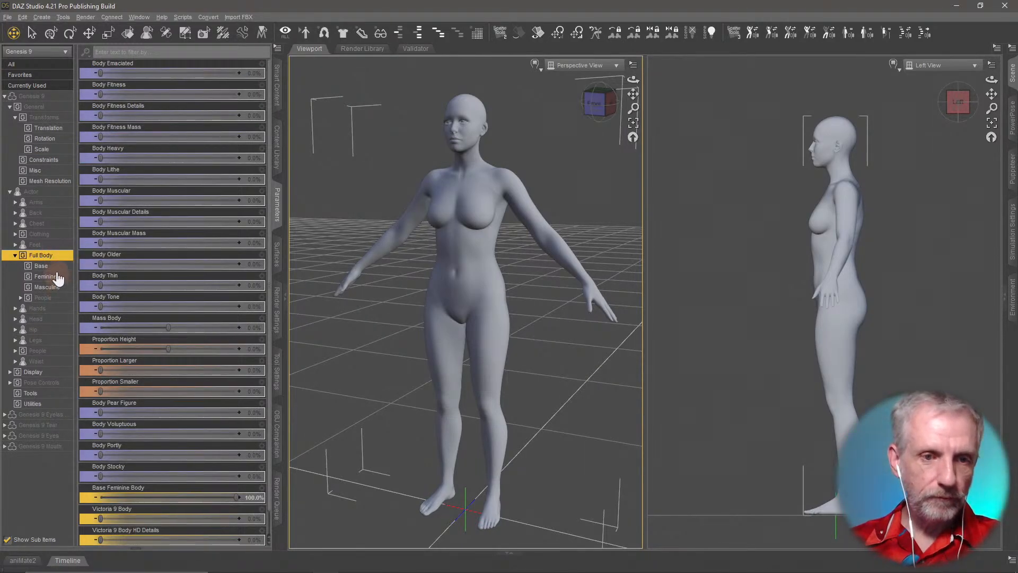
pyautogui.click(53, 277)
pyautogui.click(48, 266)
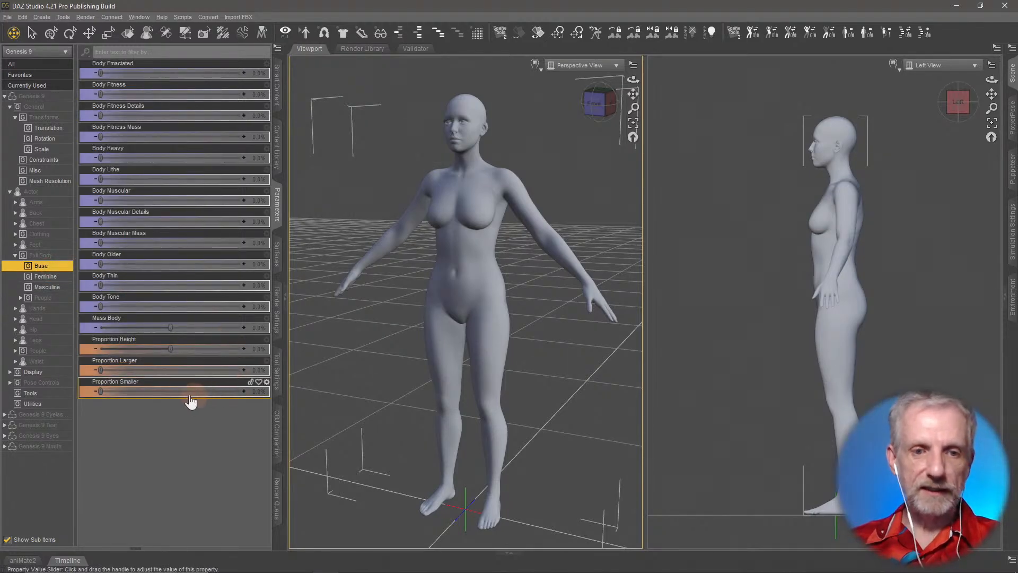
pyautogui.scroll(-3, 371, 383)
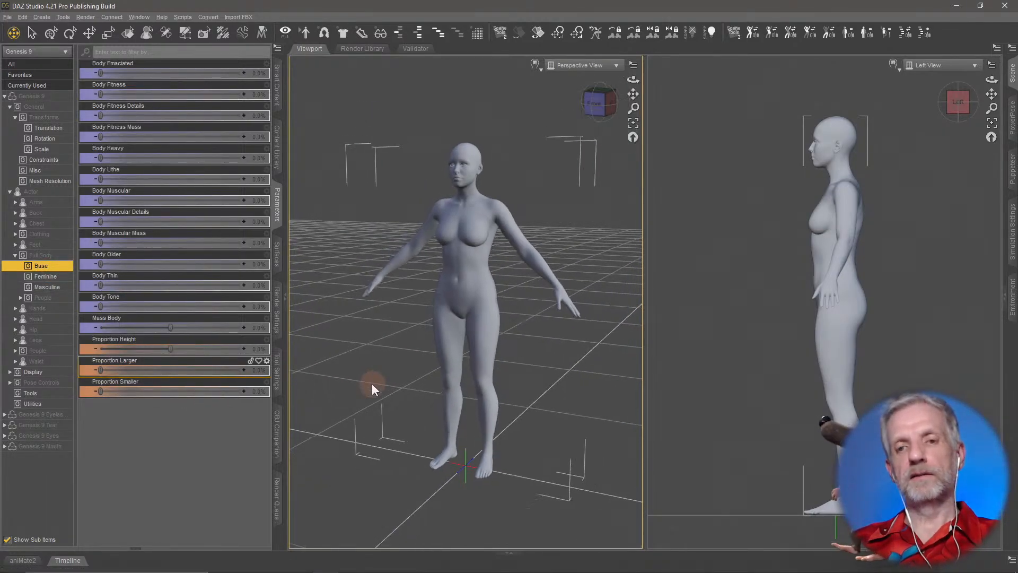
pyautogui.moveTo(371, 384); pyautogui.dragTo(374, 391, button='middle')
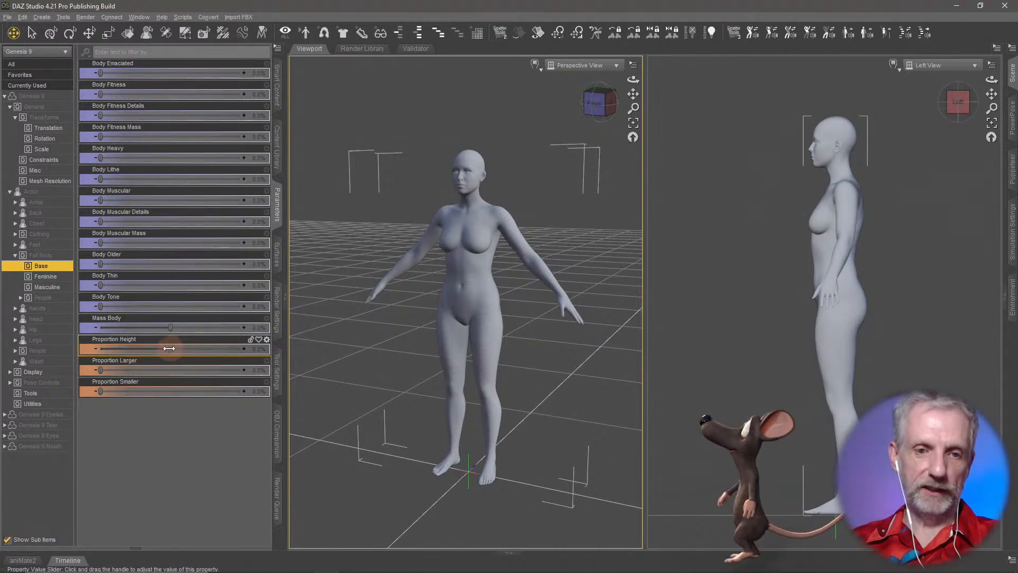
pyautogui.moveTo(171, 350)
pyautogui.mouseDown()
pyautogui.moveTo(205, 351)
pyautogui.moveTo(144, 352)
pyautogui.moveTo(205, 357)
pyautogui.moveTo(123, 348)
pyautogui.moveTo(197, 350)
pyautogui.moveTo(186, 349)
pyautogui.mouseUp()
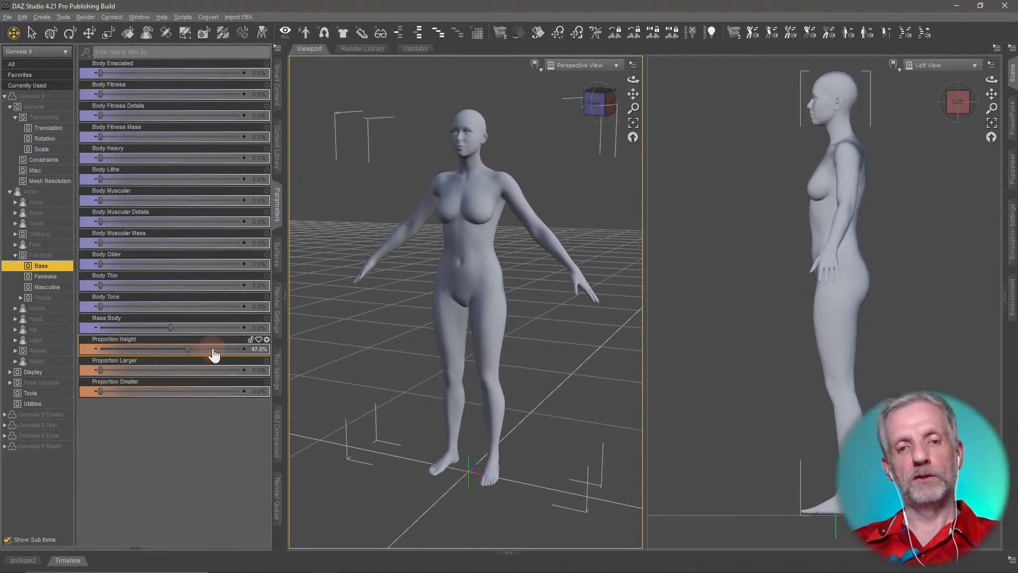
pyautogui.keyDown('alt'); pyautogui.click(213, 350); pyautogui.keyUp('alt')
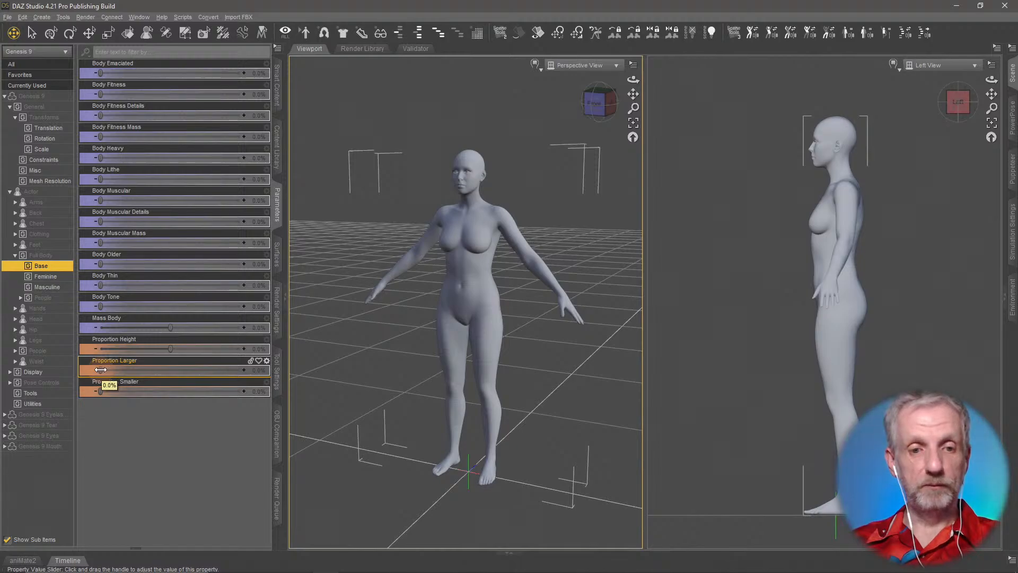
# Step: Try Proportion Smaller at 97.4% and 103.4% with the figure framed in view, and reset it
pyautogui.moveTo(100, 370); pyautogui.dragTo(168, 400)
pyautogui.hotkey('ctrl', 'f')
pyautogui.moveTo(532, 380); pyautogui.dragTo(536, 378, button='middle')
pyautogui.scroll(4, 536, 378)
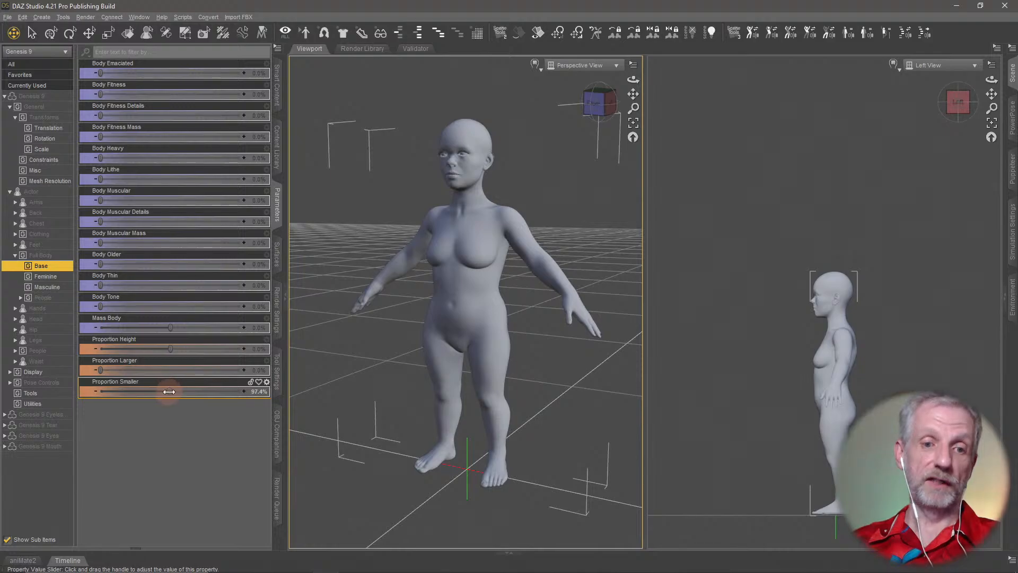
pyautogui.moveTo(159, 392); pyautogui.dragTo(173, 393)
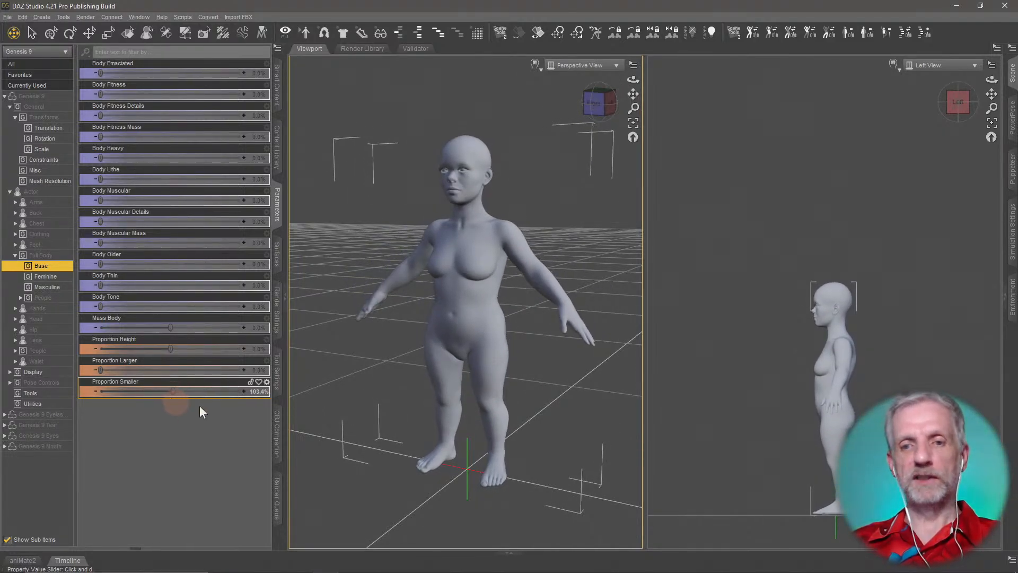
pyautogui.moveTo(462, 427); pyautogui.dragTo(433, 428, button='middle')
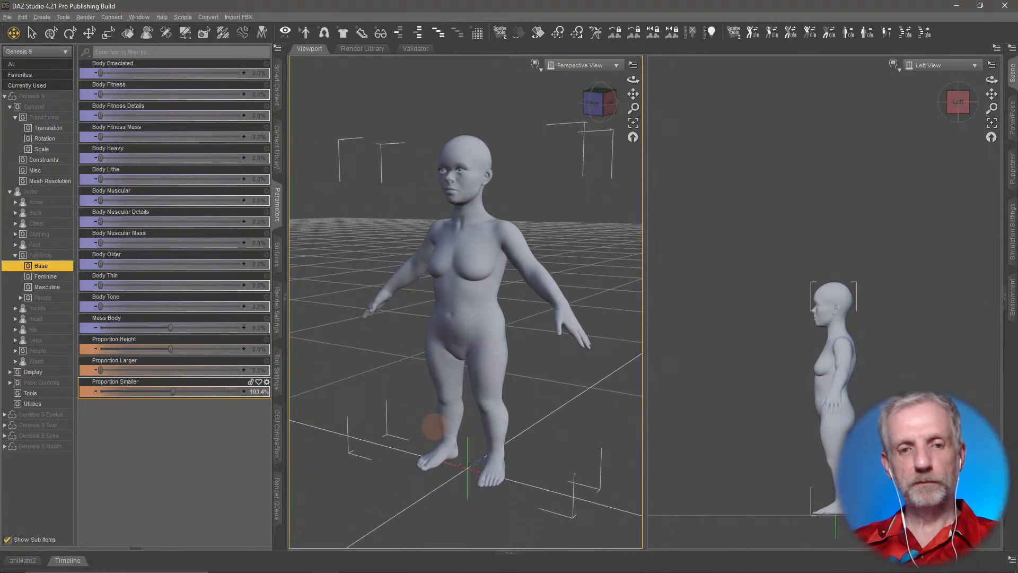
pyautogui.keyDown('alt'); pyautogui.click(165, 393); pyautogui.keyUp('alt')
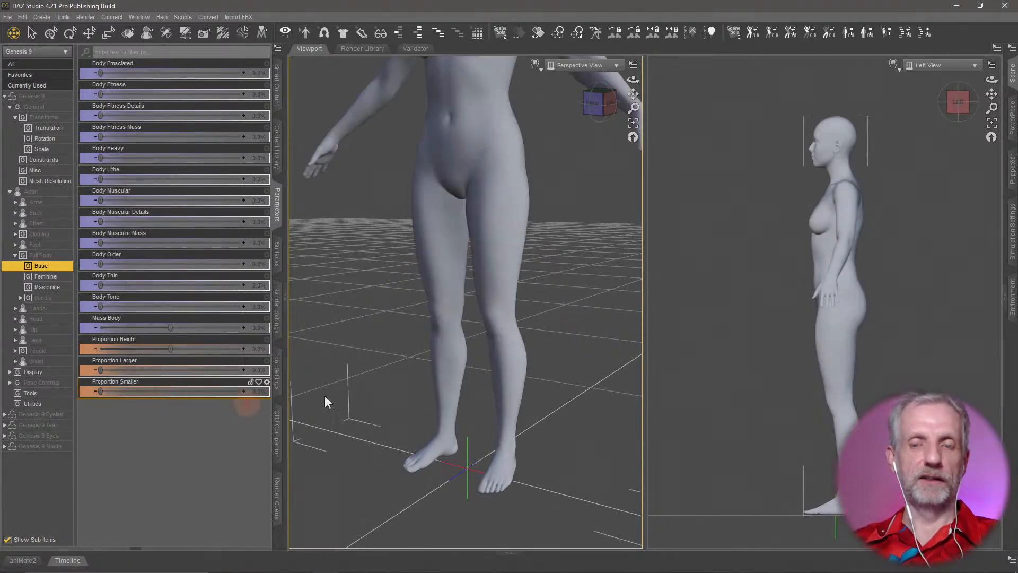
# Step: Try Proportion Larger at 108.7%, inspect the enlarged figure up close and from afar, and reset the shape
pyautogui.scroll(-6, 470, 376)
pyautogui.moveTo(469, 377); pyautogui.dragTo(458, 388, button='middle')
pyautogui.scroll(-2, 469, 377)
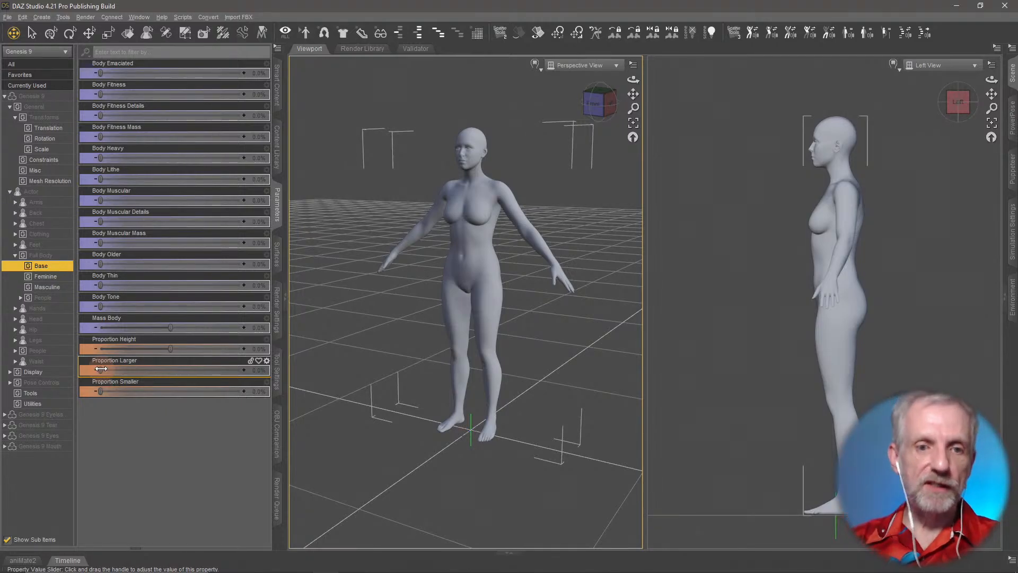
pyautogui.moveTo(102, 370); pyautogui.dragTo(176, 369)
pyautogui.scroll(-4, 459, 314)
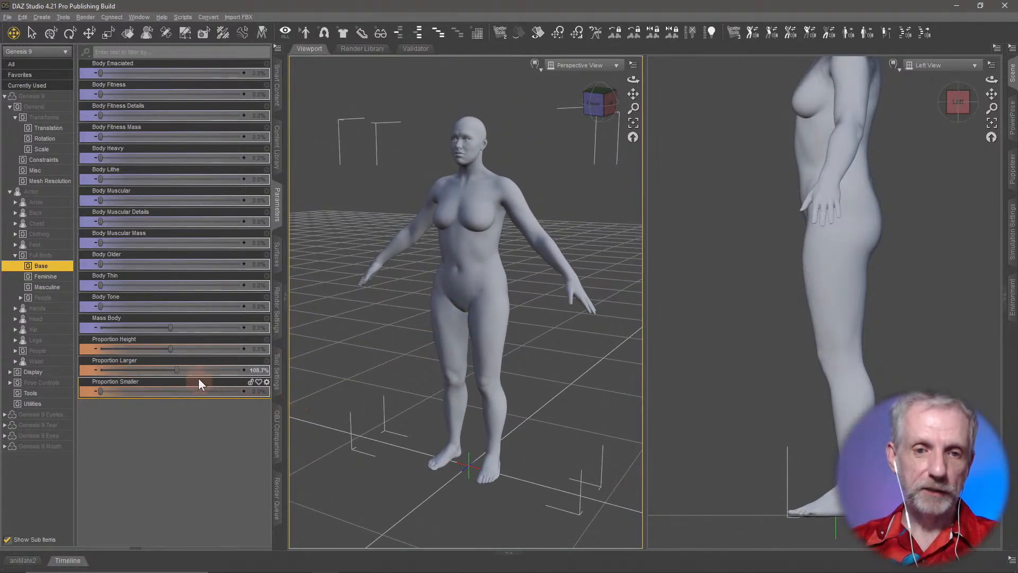
pyautogui.moveTo(182, 372); pyautogui.dragTo(450, 345)
pyautogui.scroll(-3, 456, 335)
pyautogui.moveTo(460, 336); pyautogui.dragTo(467, 389, button='middle')
pyautogui.scroll(5, 464, 339)
pyautogui.scroll(3, 463, 340)
pyautogui.scroll(2, 467, 390)
pyautogui.scroll(-8, 467, 389)
pyautogui.moveTo(480, 444); pyautogui.dragTo(461, 428, button='middle')
pyautogui.keyDown('alt'); pyautogui.click(218, 373); pyautogui.keyUp('alt')
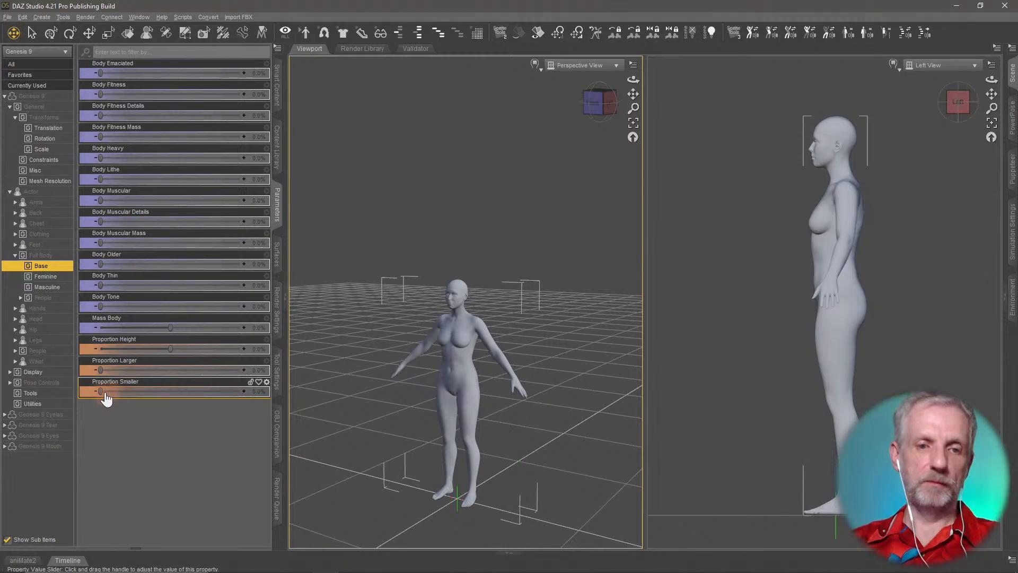
# Step: Raise Proportion Smaller to 175.1% and on to 200%, framing the shrunken figure each time
pyautogui.moveTo(122, 393); pyautogui.dragTo(224, 397)
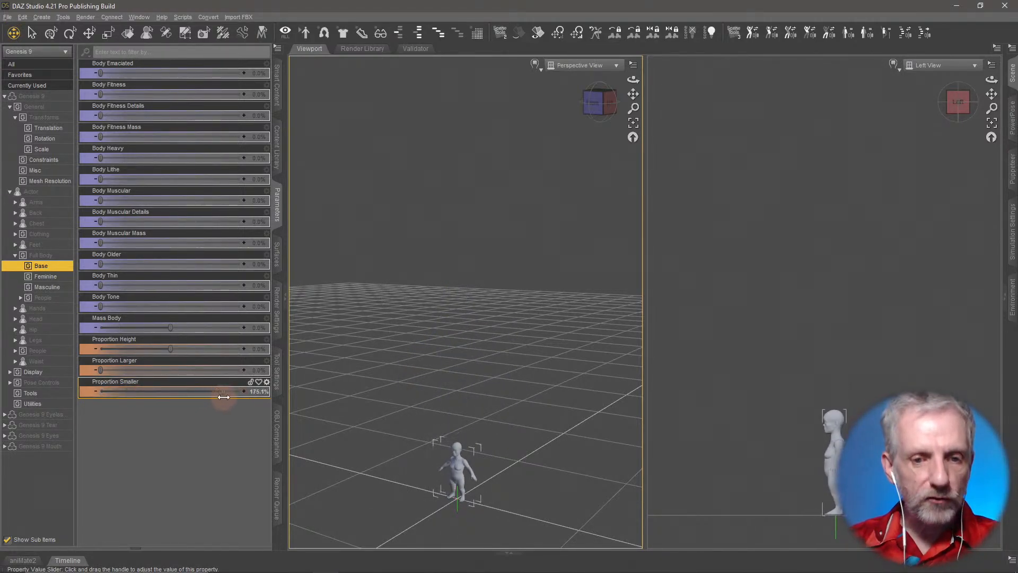
pyautogui.press('f')
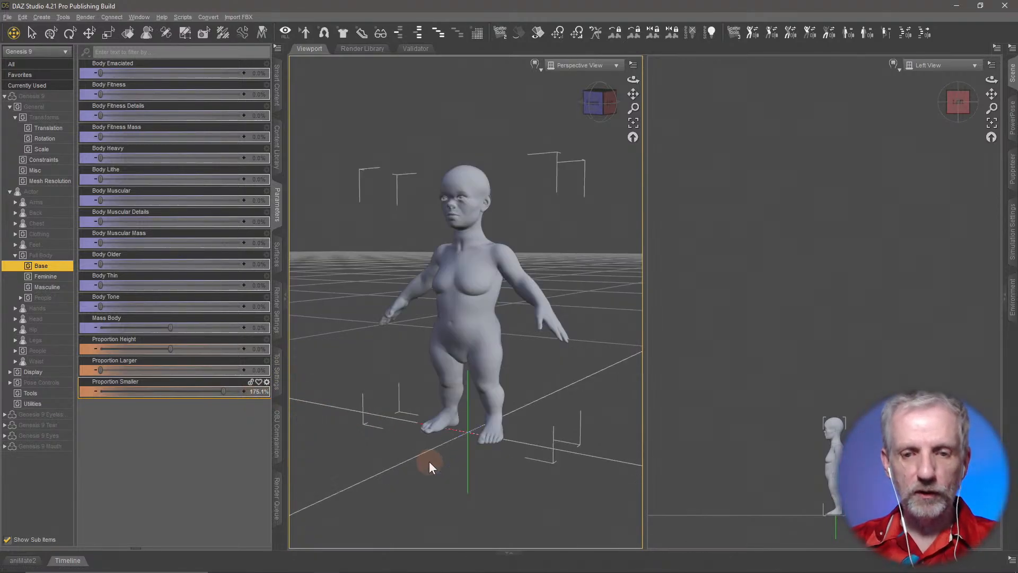
pyautogui.moveTo(224, 391); pyautogui.dragTo(261, 393)
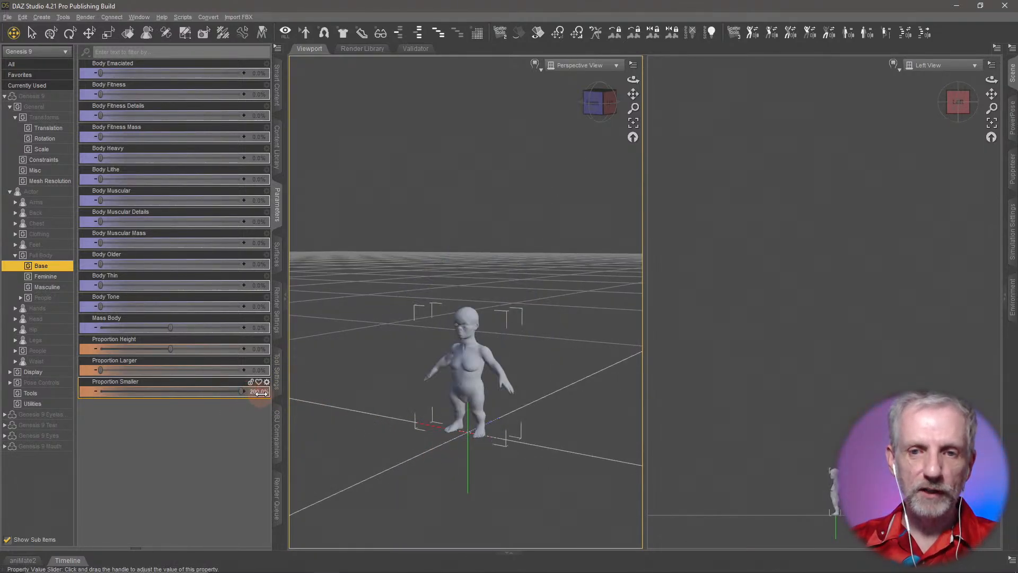
pyautogui.press('f')
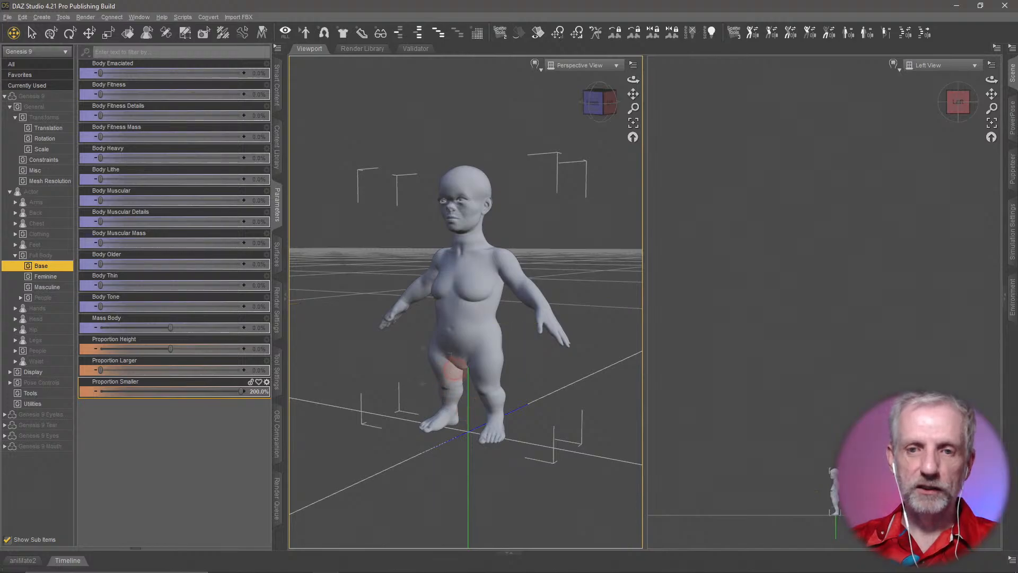
pyautogui.moveTo(448, 369); pyautogui.dragTo(444, 364, button='middle')
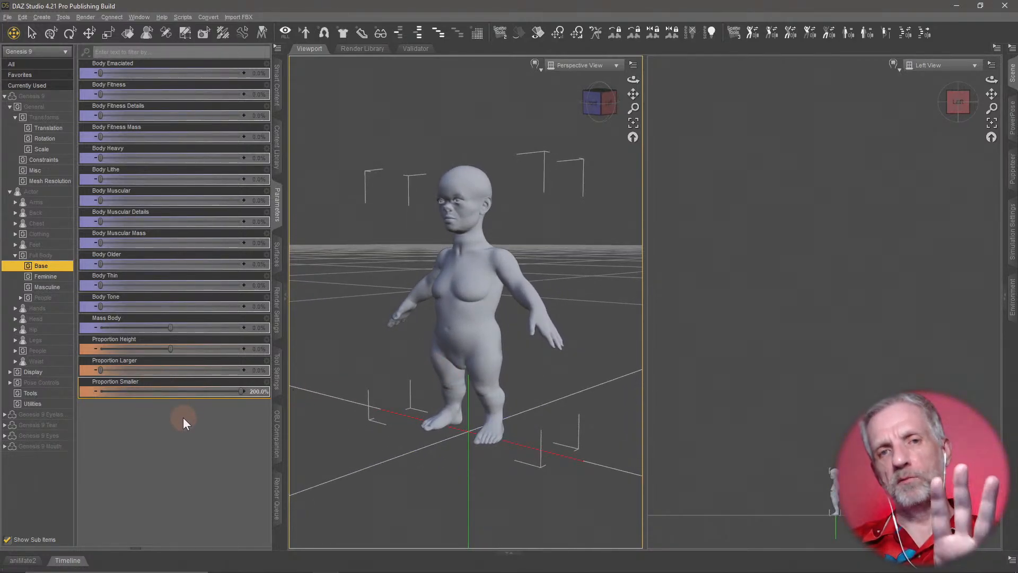
# Step: Set Proportion Smaller to exactly 100% and inspect the figure's proportions
pyautogui.click(256, 392)
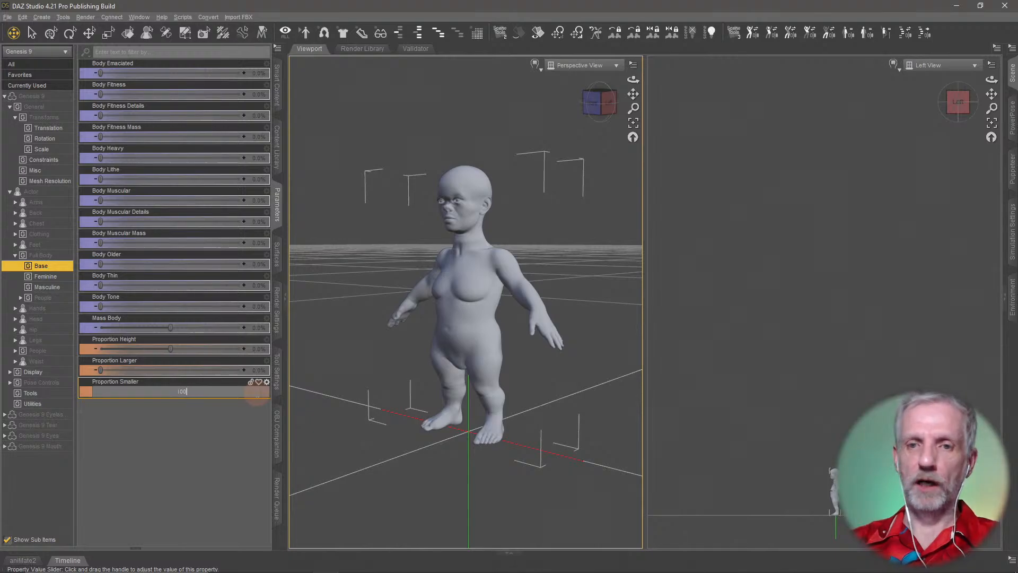
pyautogui.write('100')
pyautogui.press('Return')
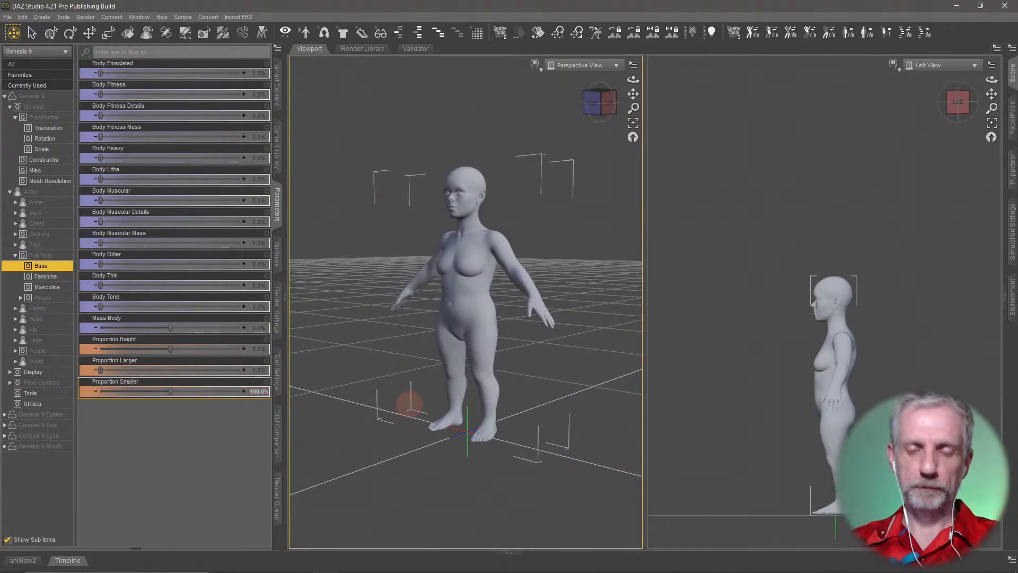
pyautogui.scroll(5, 394, 397)
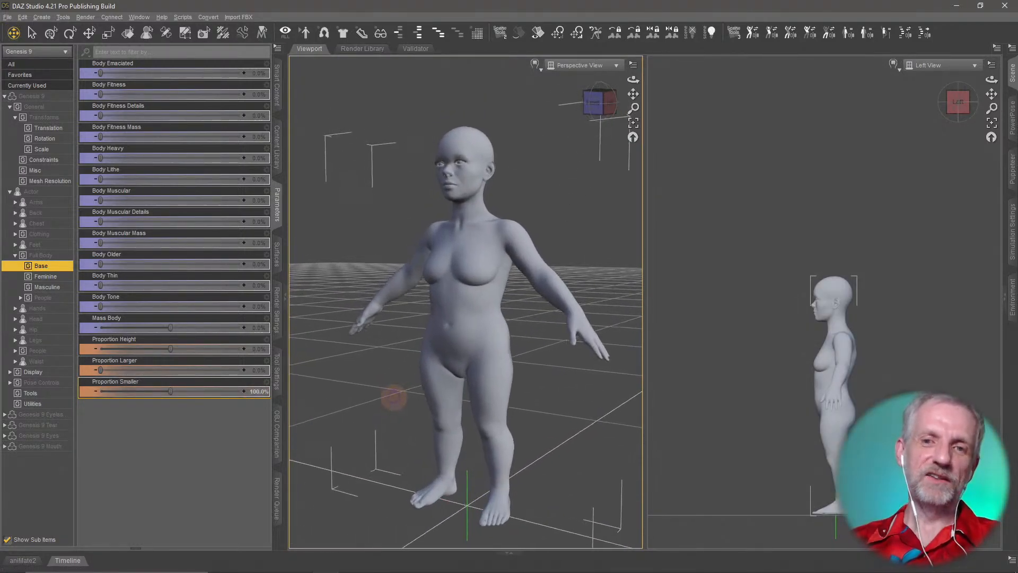
pyautogui.scroll(3, 394, 396)
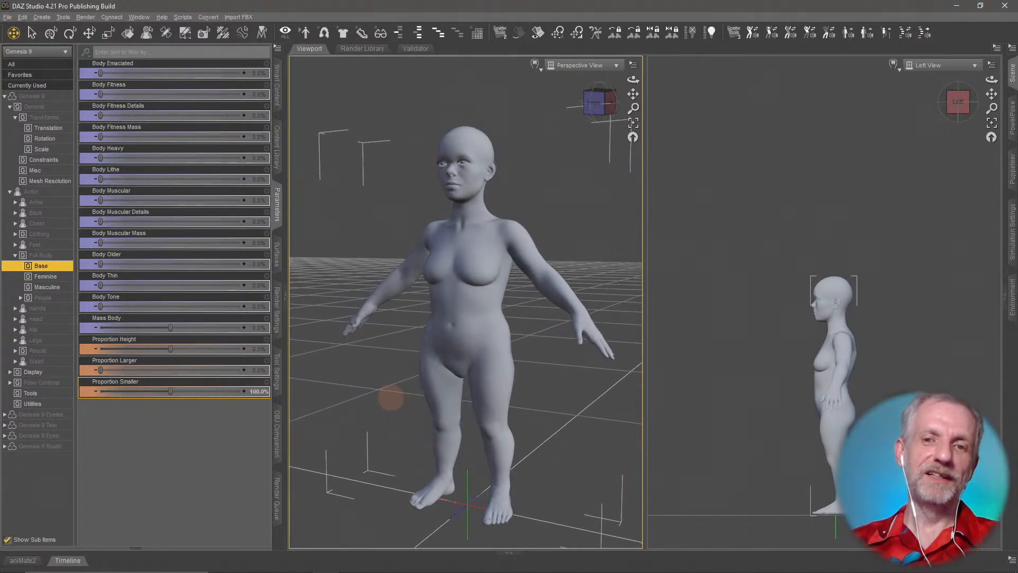
pyautogui.scroll(-2, 391, 398)
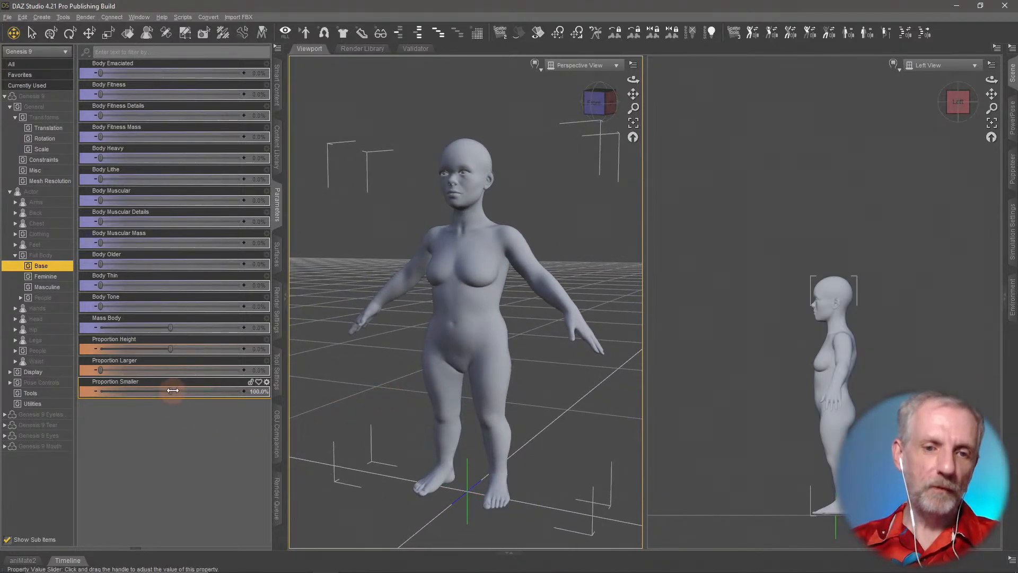
# Step: Lower Proportion Smaller to 84.5%, reset it to its default, and bring the whole figure back into view
pyautogui.moveTo(175, 390); pyautogui.dragTo(161, 394)
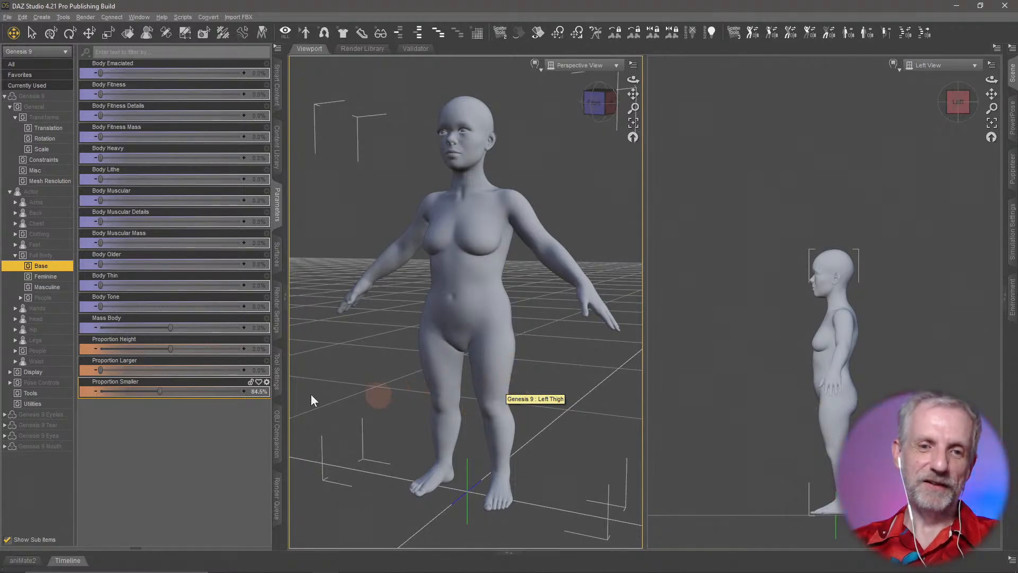
pyautogui.keyDown('alt'); pyautogui.click(188, 393); pyautogui.keyUp('alt')
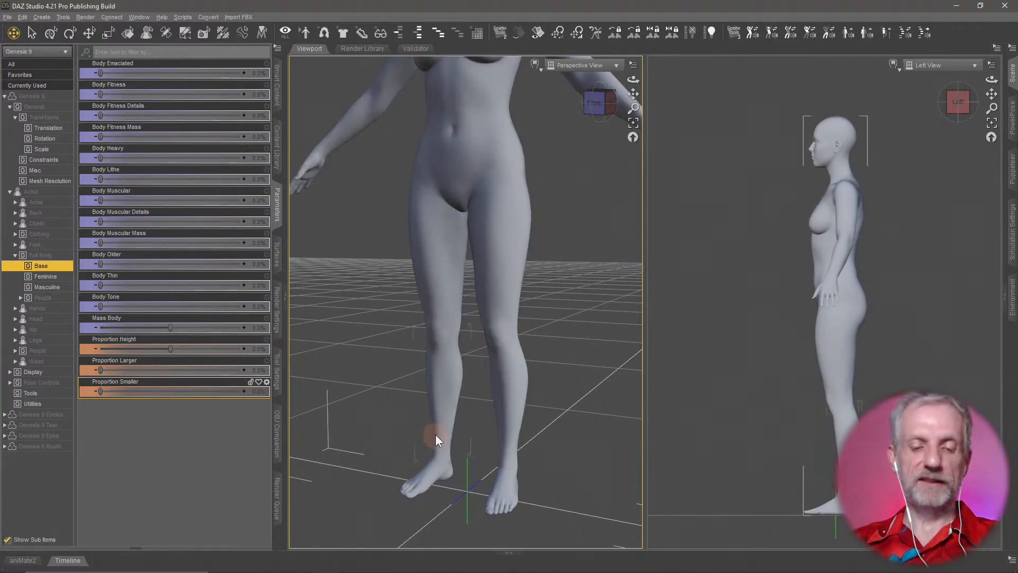
pyautogui.scroll(-5, 435, 435)
pyautogui.scroll(-2, 430, 398)
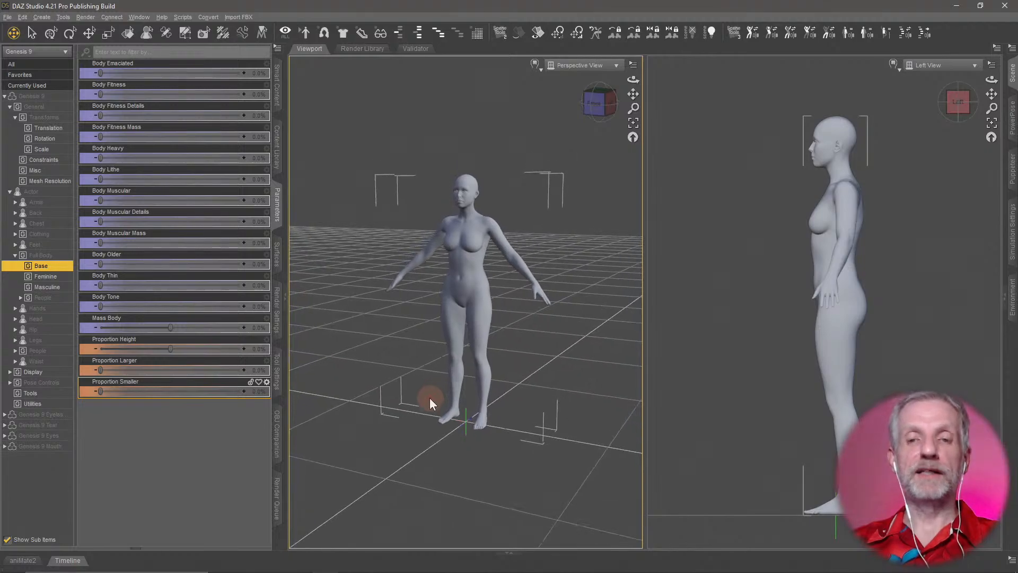
pyautogui.scroll(3, 430, 398)
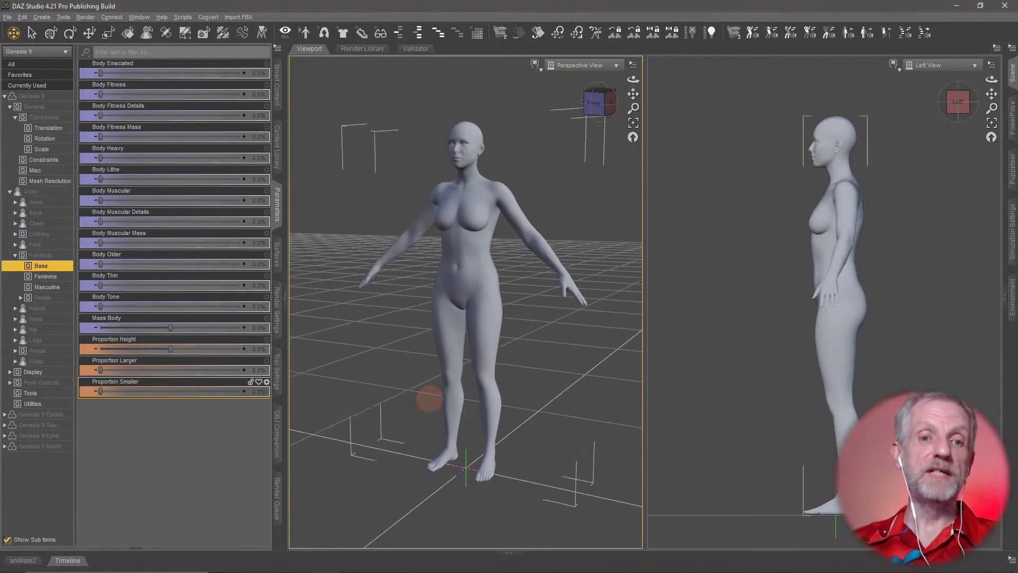
pyautogui.moveTo(426, 396); pyautogui.dragTo(426, 397, button='middle')
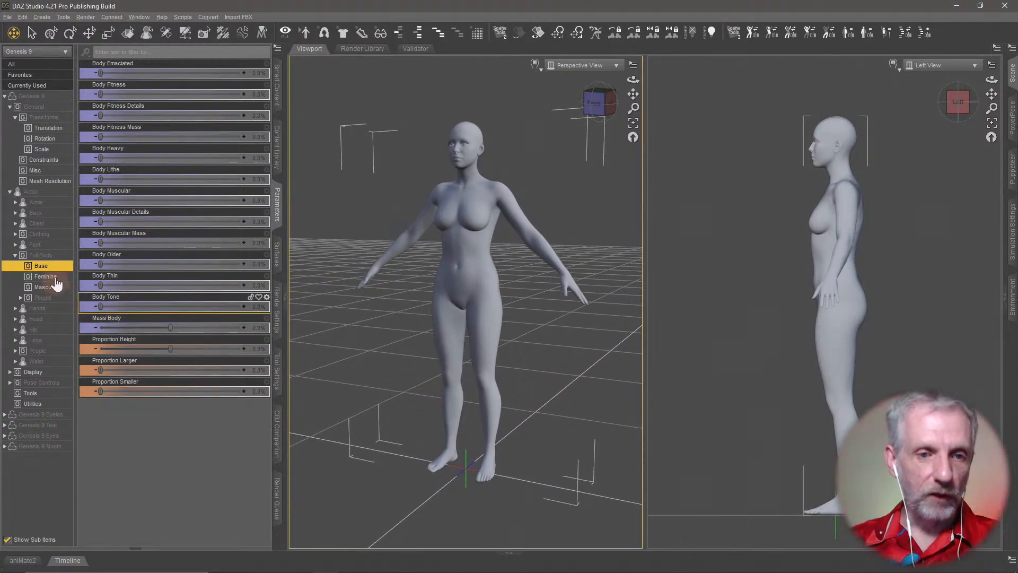
# Step: List all Full Body shapes together, including the feminine, masculine and People shapes
pyautogui.click(58, 256)
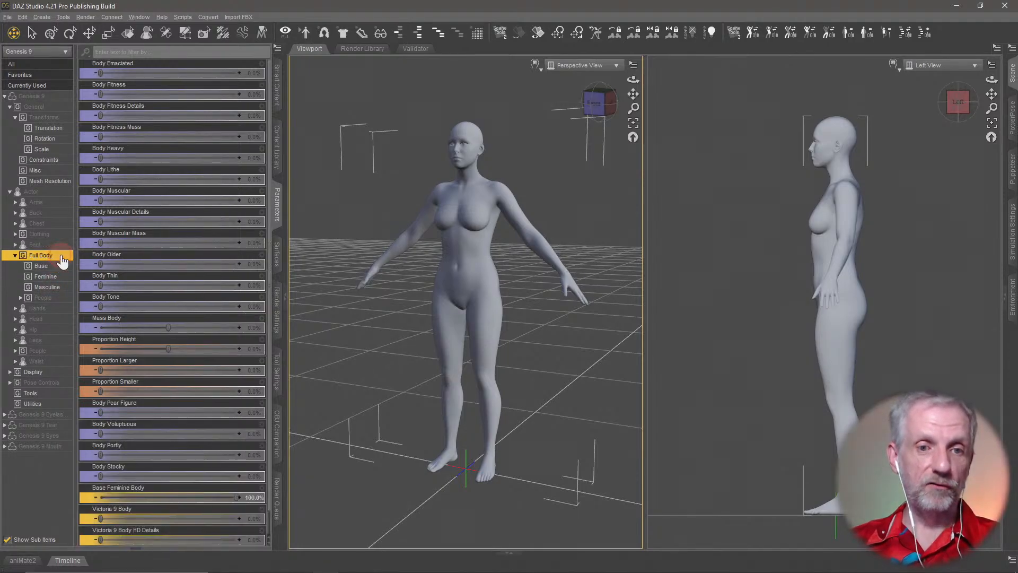
pyautogui.scroll(-1, 208, 336)
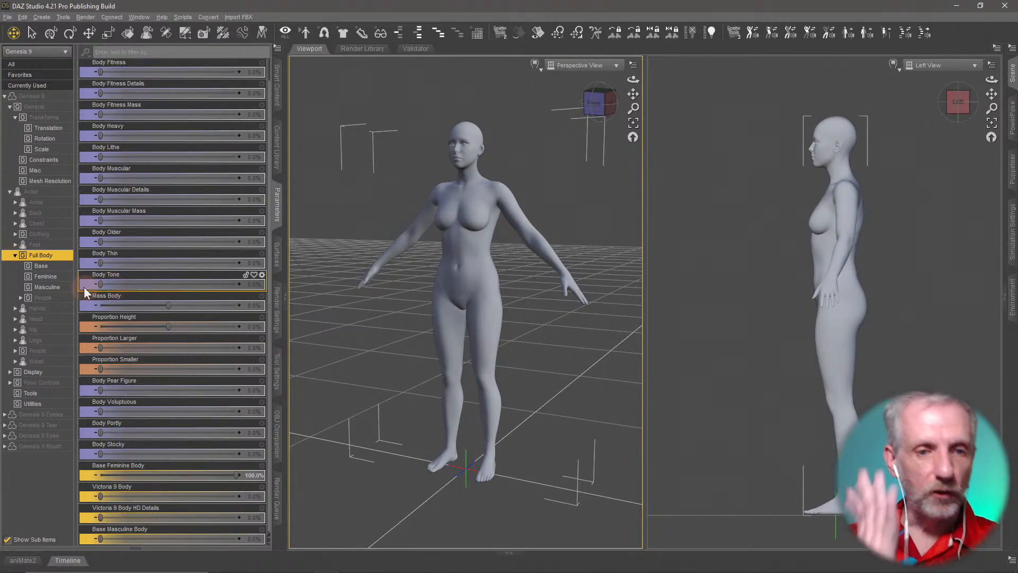
# Step: List the Waist shapes, try Abdominals Center Define at 100%, and reset it to its default
pyautogui.click(60, 365)
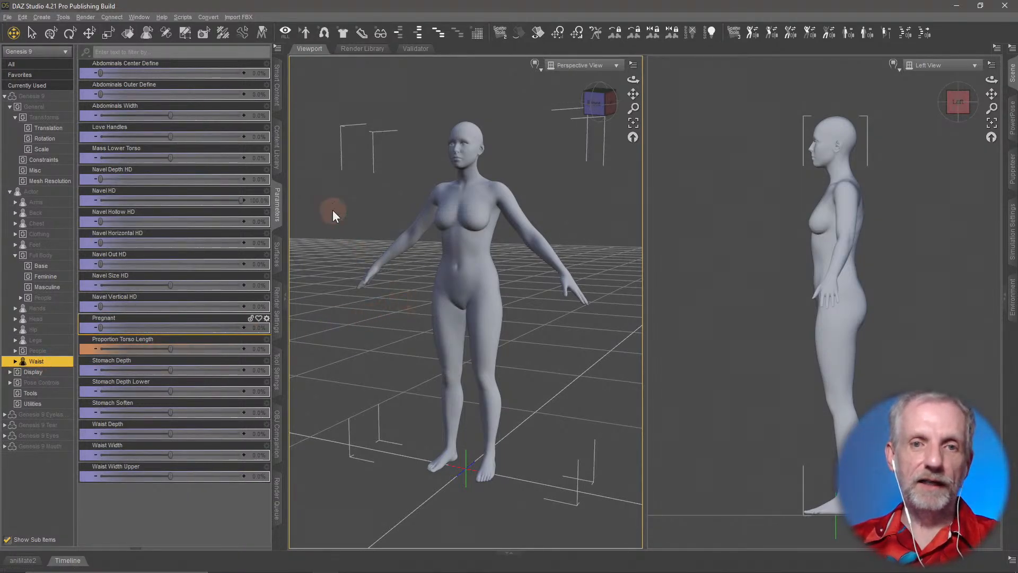
pyautogui.scroll(5, 399, 183)
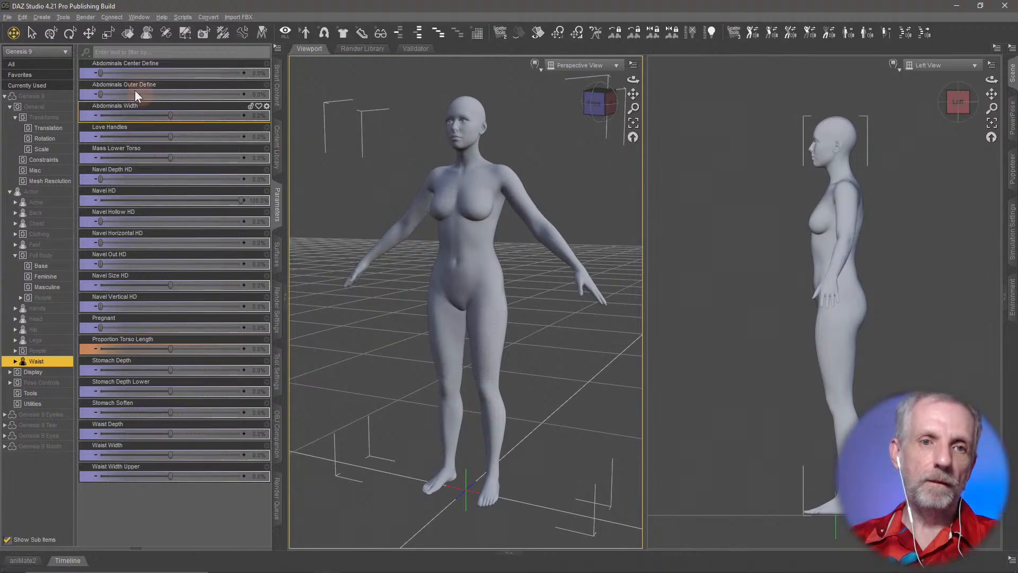
pyautogui.moveTo(102, 74); pyautogui.dragTo(237, 85)
pyautogui.moveTo(131, 85); pyautogui.dragTo(246, 91)
pyautogui.moveTo(139, 73); pyautogui.dragTo(189, 81)
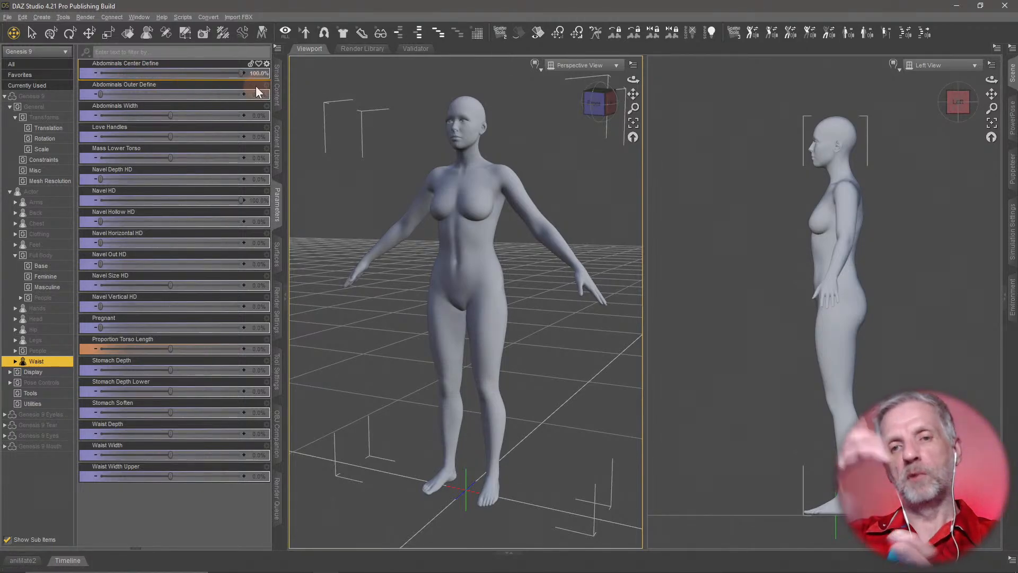
pyautogui.click(160, 177)
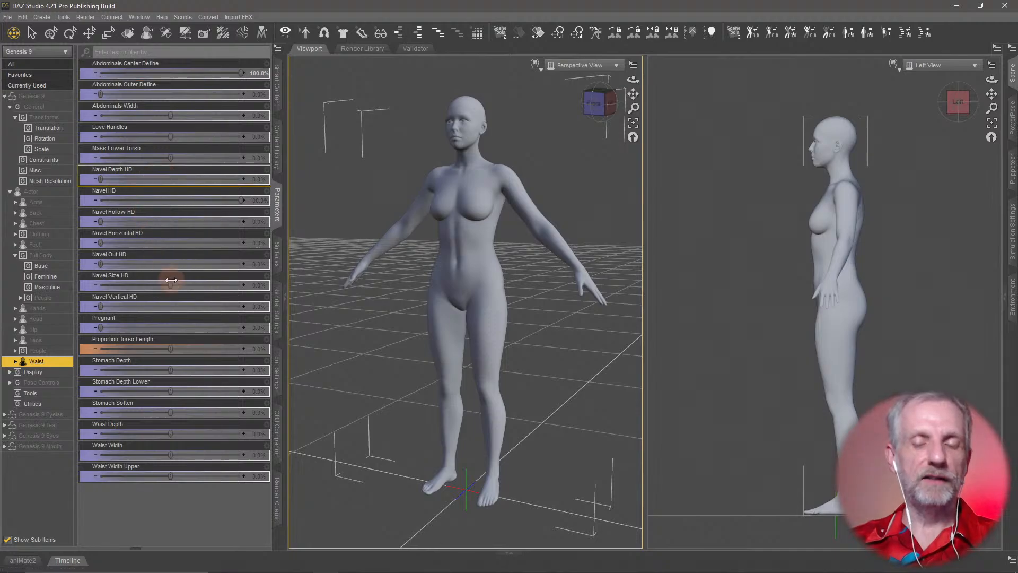
pyautogui.click(245, 75)
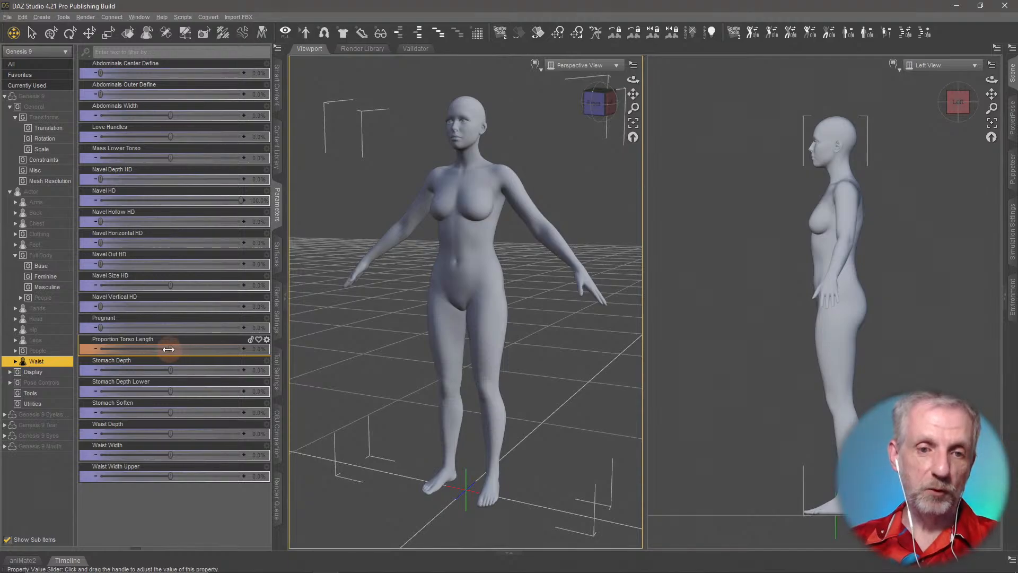
# Step: Try Proportion Torso Length at about 107.9% and at 200%, resetting it to its default each time
pyautogui.moveTo(173, 350)
pyautogui.mouseDown()
pyautogui.moveTo(227, 352)
pyautogui.moveTo(132, 361)
pyautogui.moveTo(250, 366)
pyautogui.moveTo(176, 361)
pyautogui.mouseUp()
pyautogui.moveTo(214, 366); pyautogui.dragTo(209, 362)
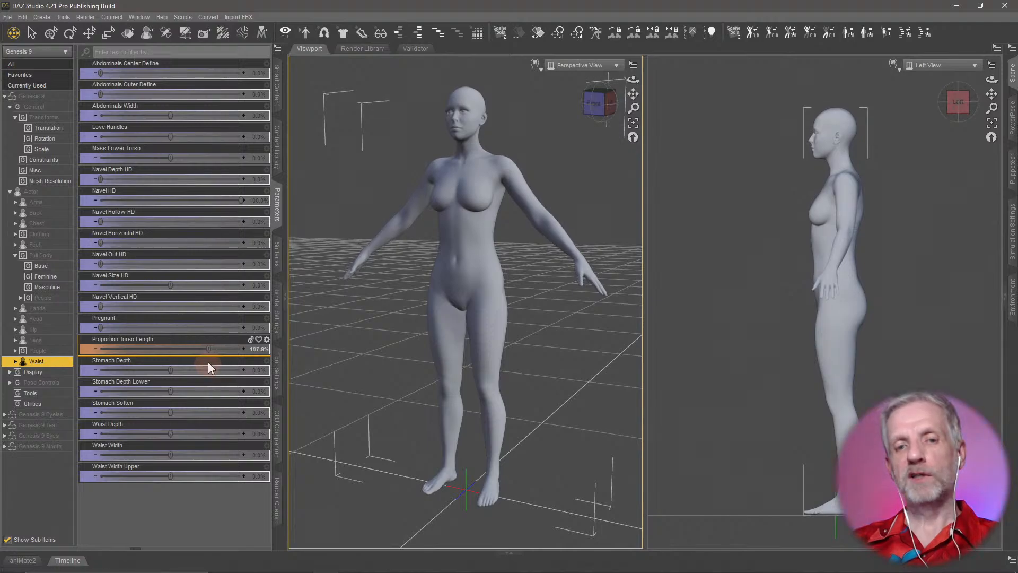
pyautogui.keyDown('alt'); pyautogui.click(223, 350); pyautogui.keyUp('alt')
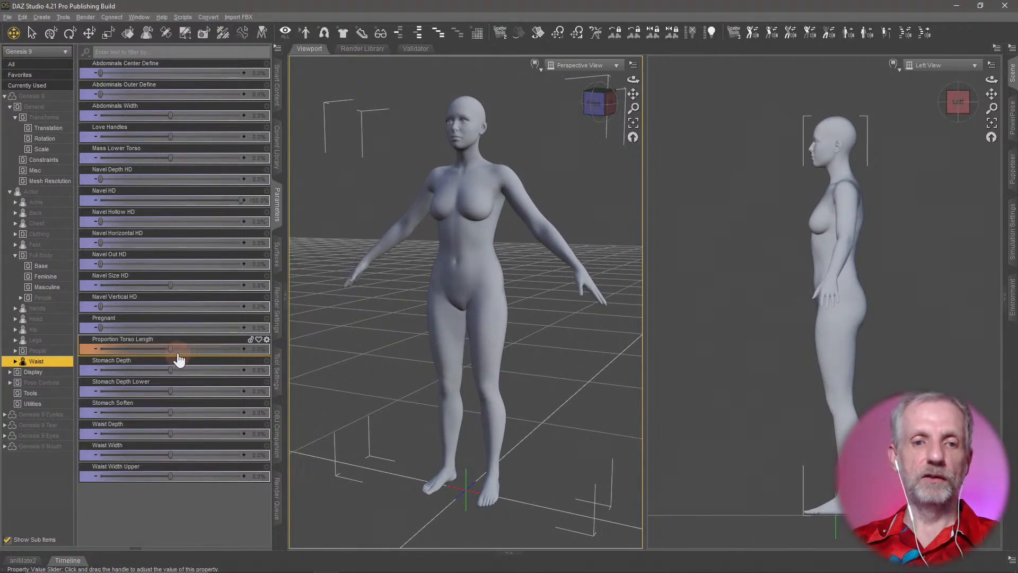
pyautogui.moveTo(171, 352); pyautogui.dragTo(340, 367)
pyautogui.moveTo(516, 399); pyautogui.dragTo(494, 402, button='middle')
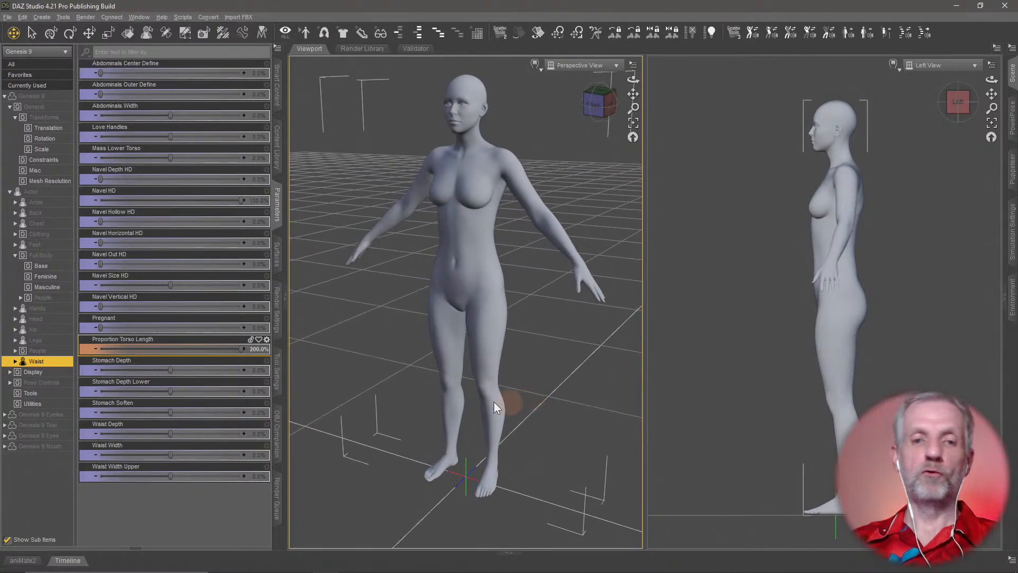
pyautogui.keyDown('alt'); pyautogui.click(205, 351); pyautogui.keyUp('alt')
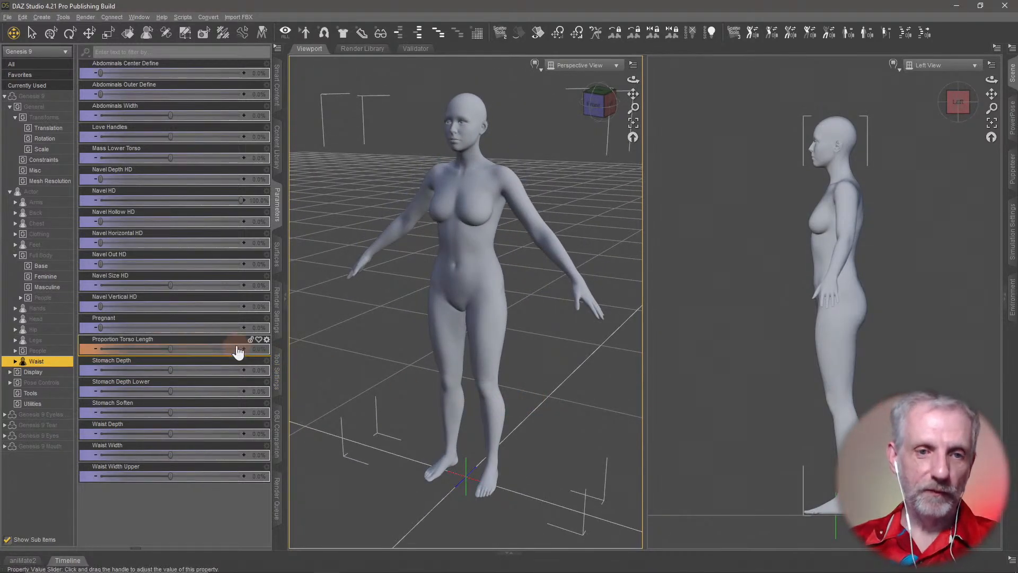
# Step: List only the Base shapes within the Waist group and frame the figure's navel close up
pyautogui.doubleClick(63, 359)
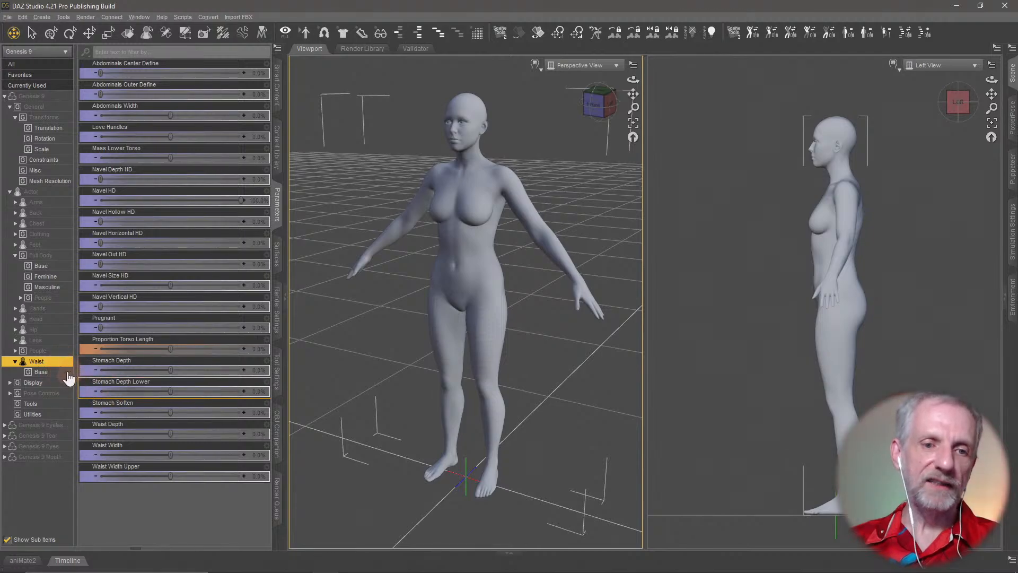
pyautogui.click(45, 371)
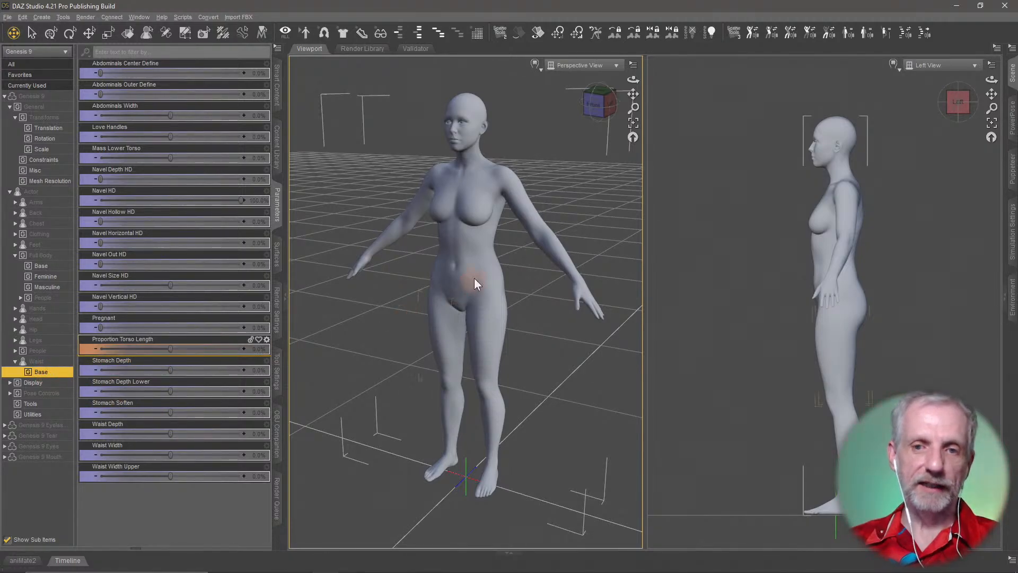
pyautogui.scroll(10, 474, 278)
pyautogui.moveTo(476, 278)
pyautogui.mouseDown(button='middle')
pyautogui.moveTo(523, 414)
pyautogui.moveTo(427, 270)
pyautogui.moveTo(470, 277)
pyautogui.mouseUp(button='middle')
pyautogui.scroll(2, 479, 278)
pyautogui.scroll(2, 478, 277)
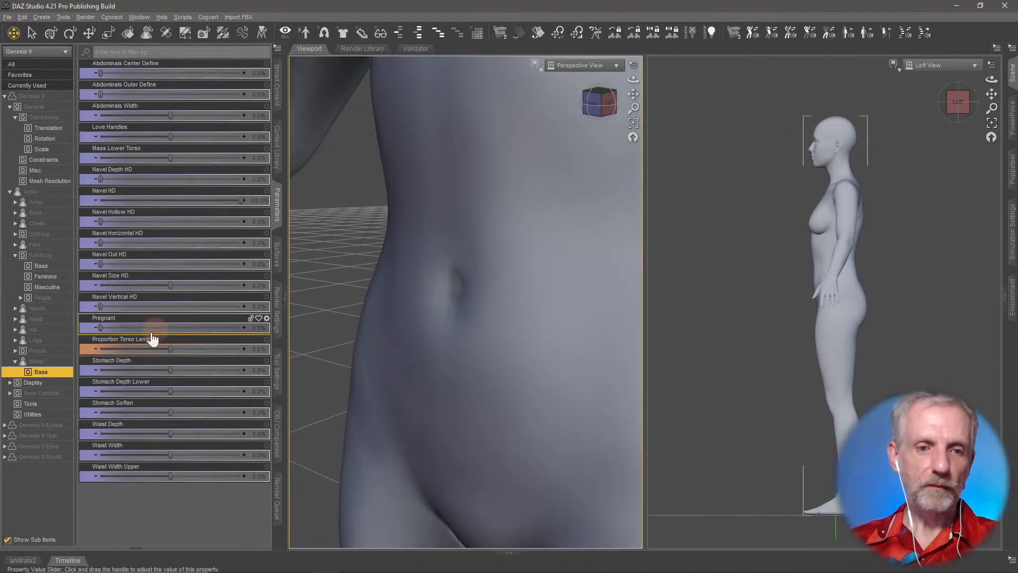
pyautogui.click(132, 273)
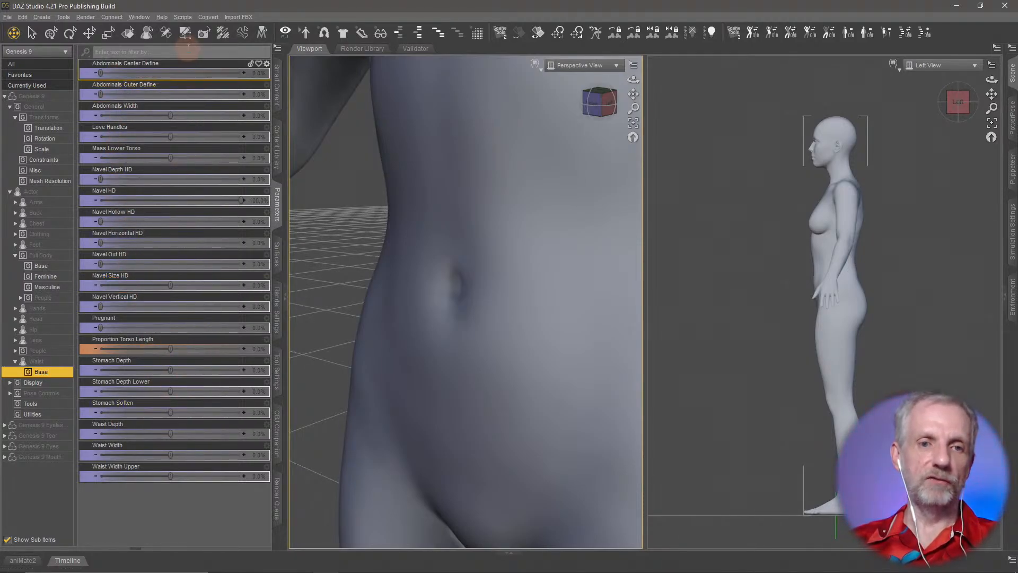
# Step: Filter the parameters for "belly", and replace that search term with "navel"
pyautogui.click(189, 48)
pyautogui.write('belly')
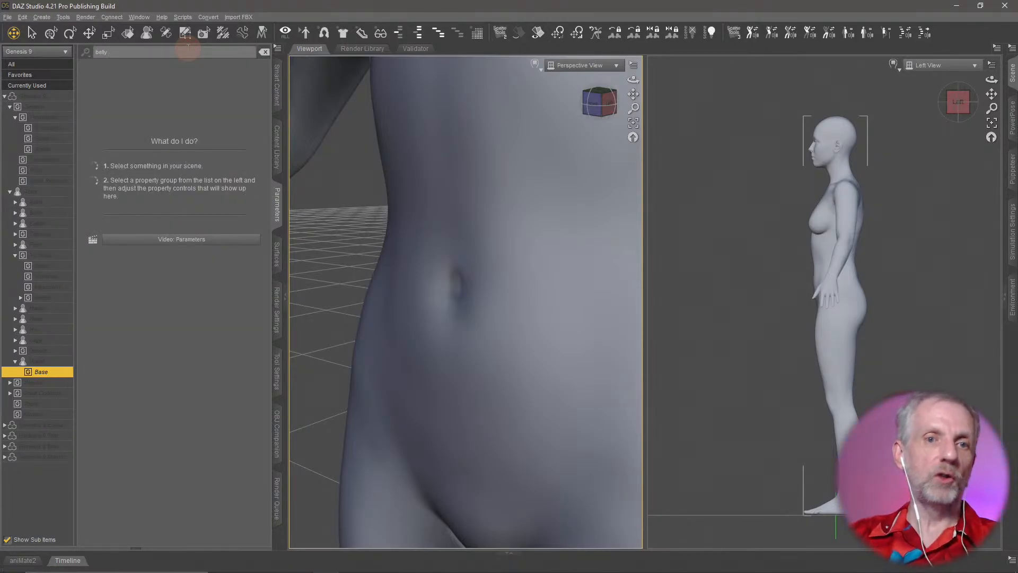
pyautogui.press('BackSpace')
pyautogui.press('BackSpace')
pyautogui.press('BackSpace')
pyautogui.press('BackSpace')
pyautogui.press('BackSpace')
pyautogui.write('na')
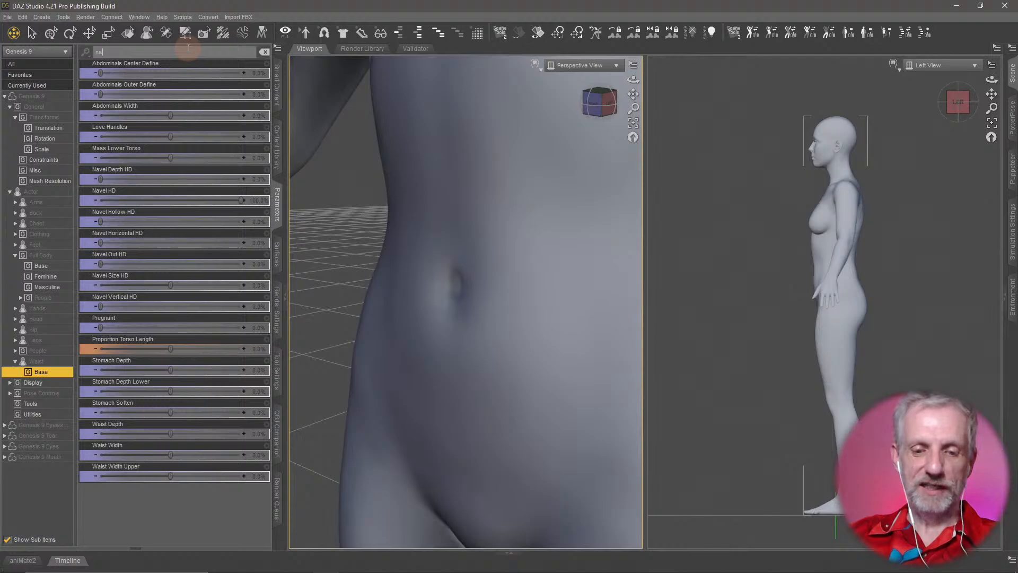
pyautogui.write('vel')
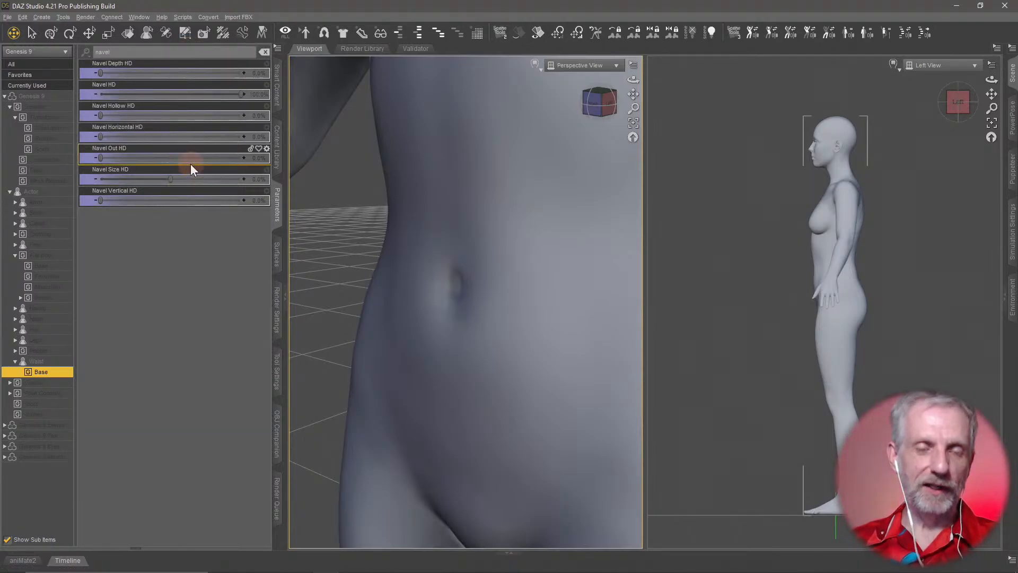
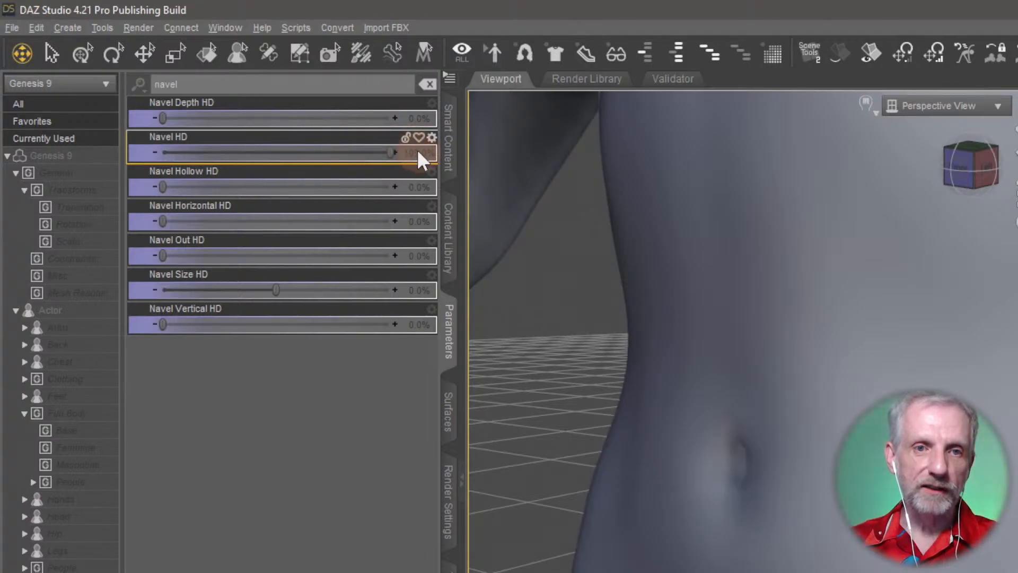
# Step: Set Navel Depth HD to 100% and inspect the navel both close up and on the whole torso
pyautogui.moveTo(163, 116); pyautogui.dragTo(687, 150)
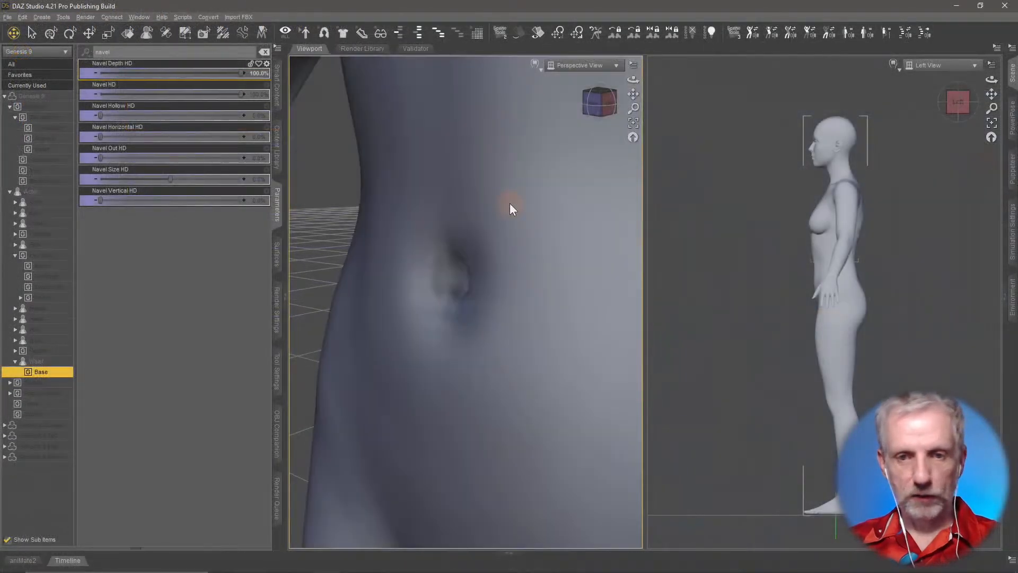
pyautogui.scroll(3, 511, 208)
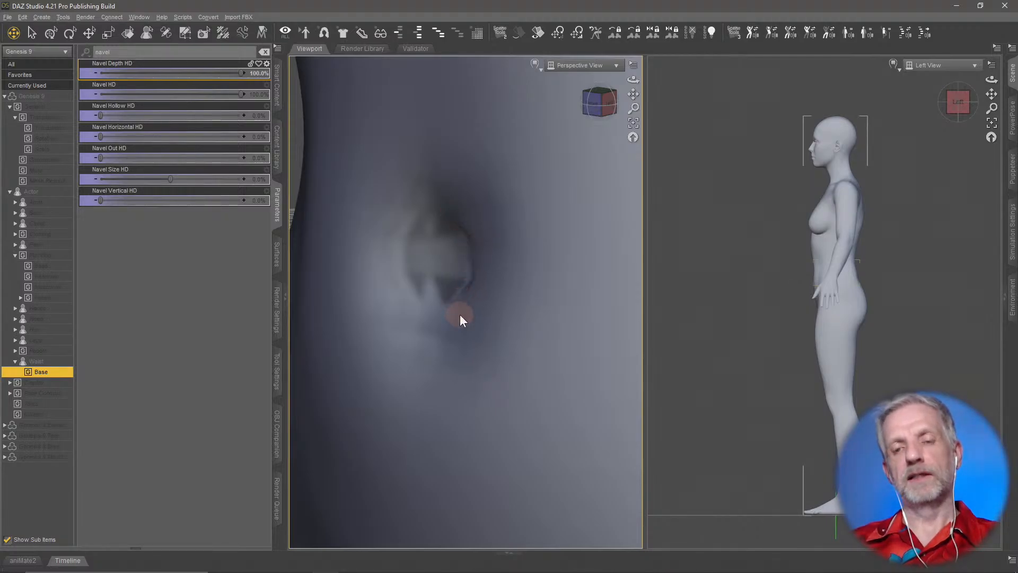
pyautogui.moveTo(460, 314); pyautogui.dragTo(463, 318)
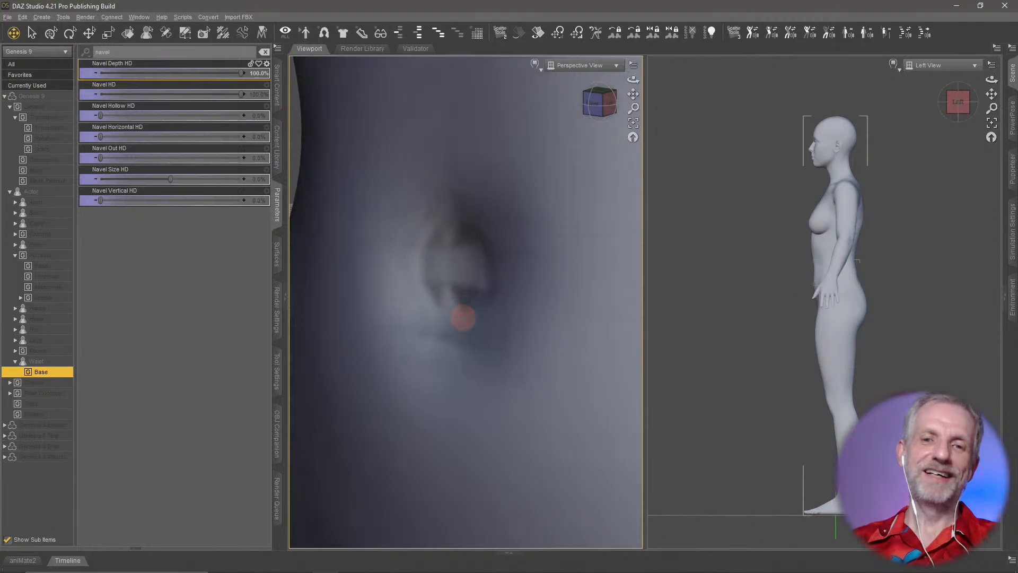
pyautogui.scroll(-10, 457, 311)
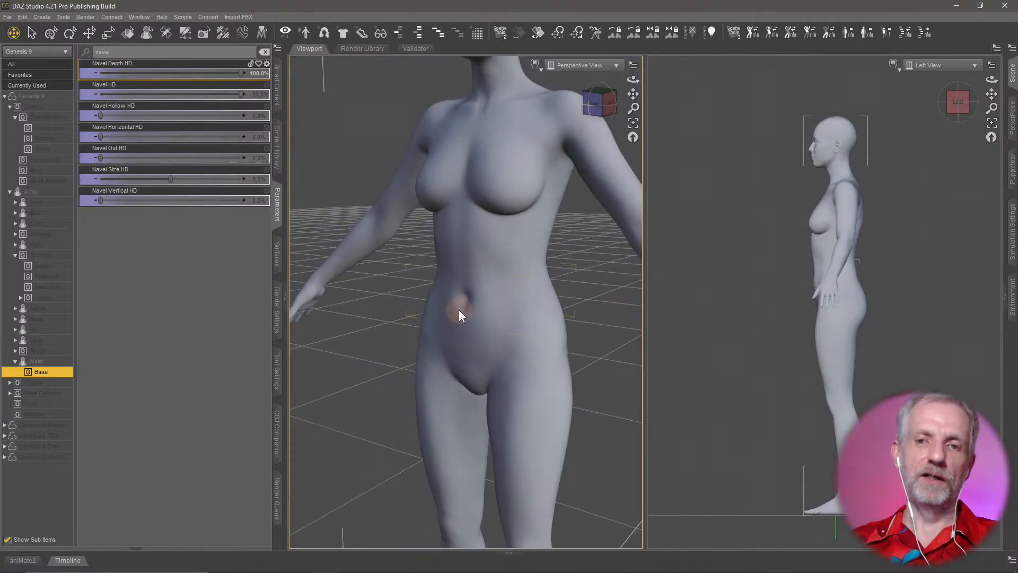
pyautogui.scroll(-6, 459, 310)
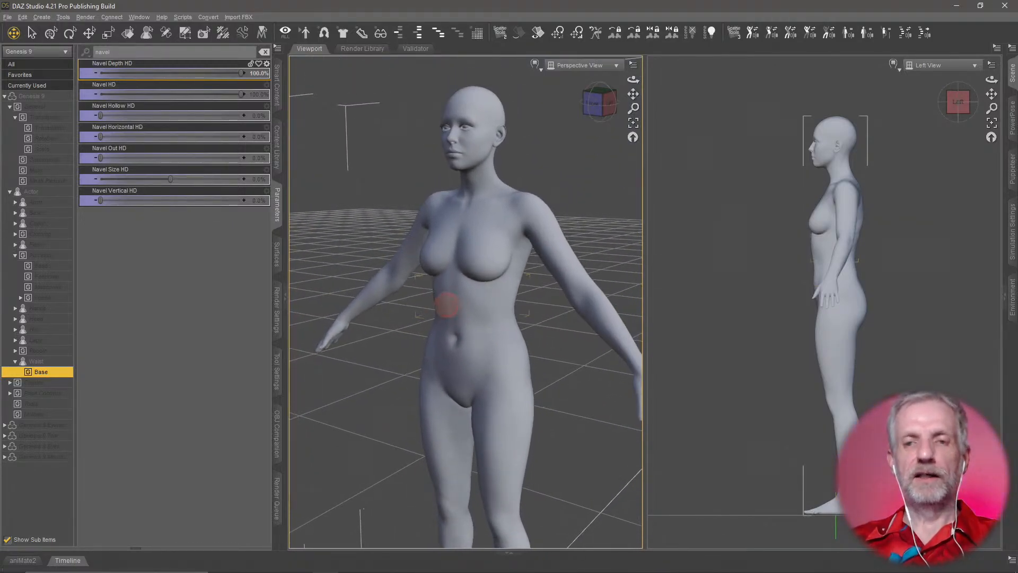
pyautogui.moveTo(460, 303); pyautogui.dragTo(479, 332)
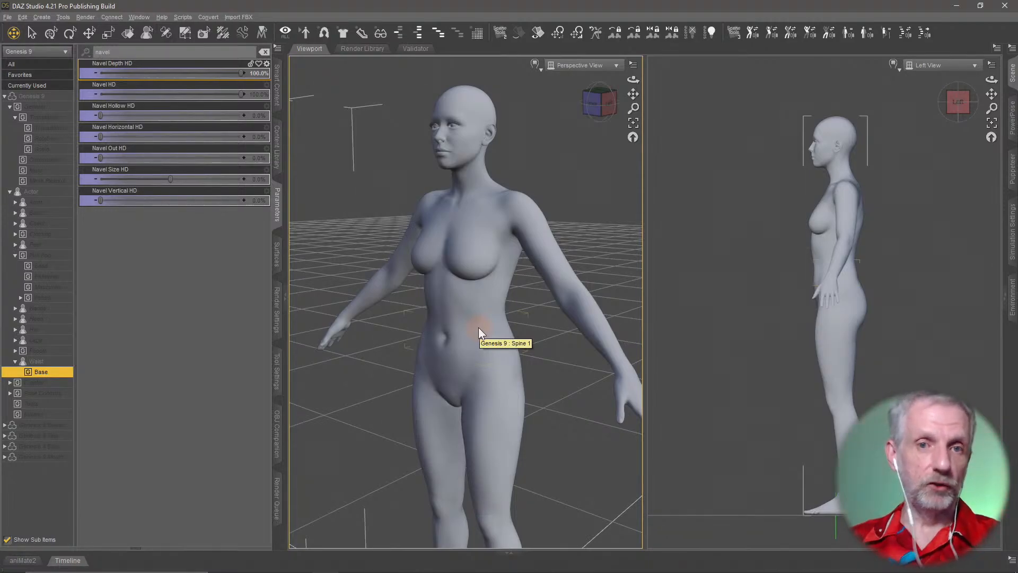
# Step: Clear the parameter filter and set the figure's mesh Resolution Level to Base
pyautogui.click(264, 51)
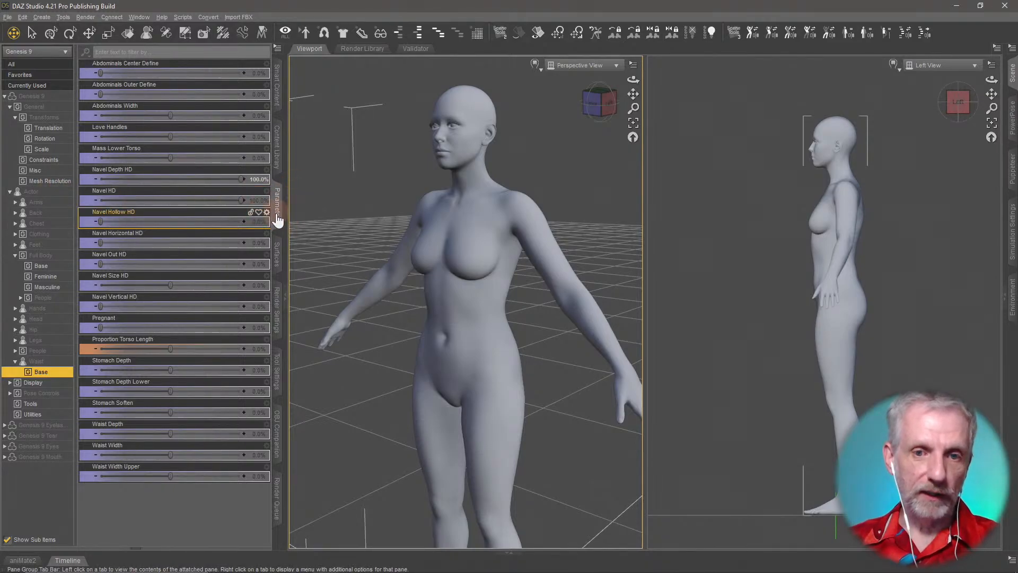
pyautogui.click(50, 181)
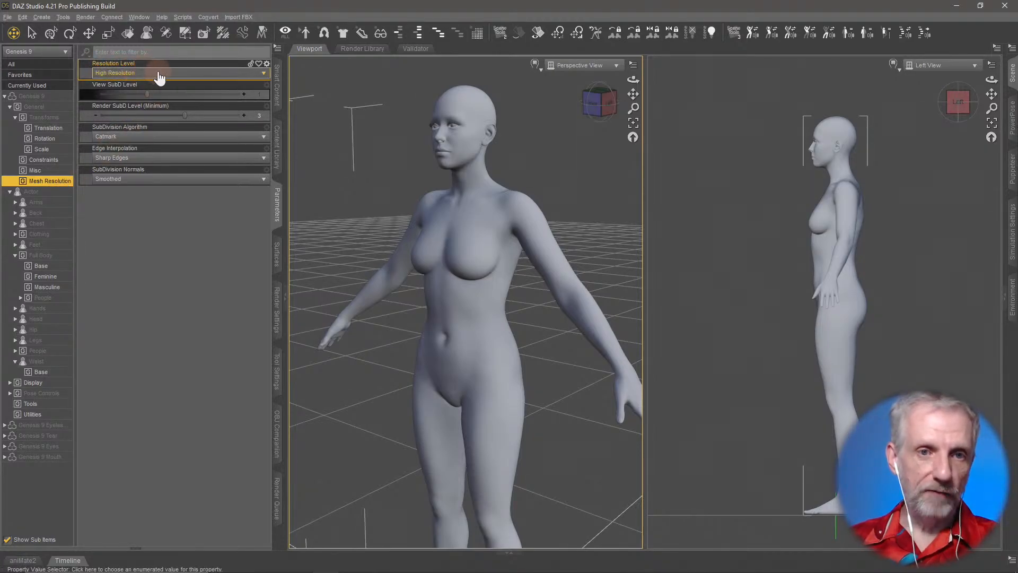
pyautogui.click(176, 74)
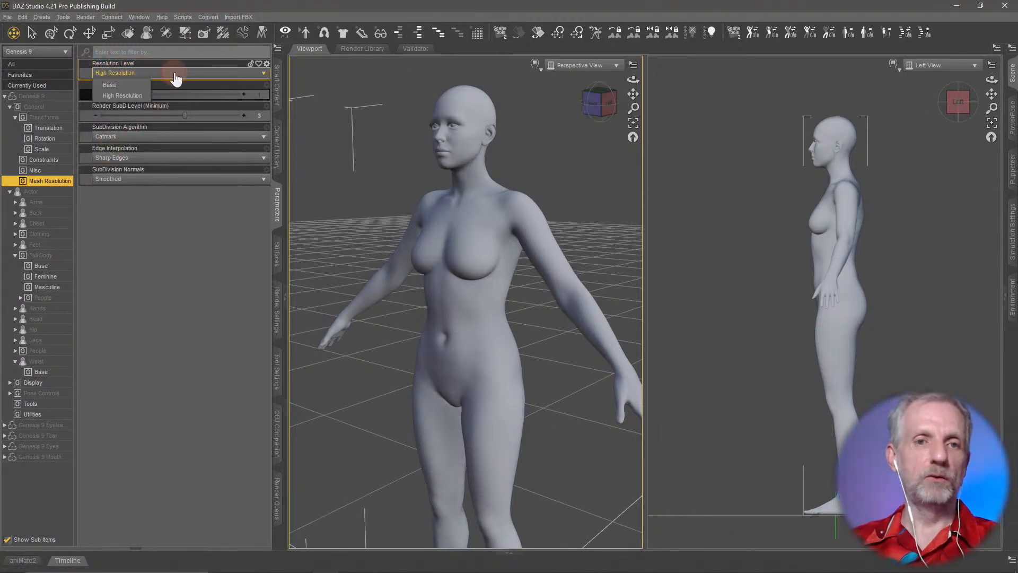
pyautogui.click(140, 84)
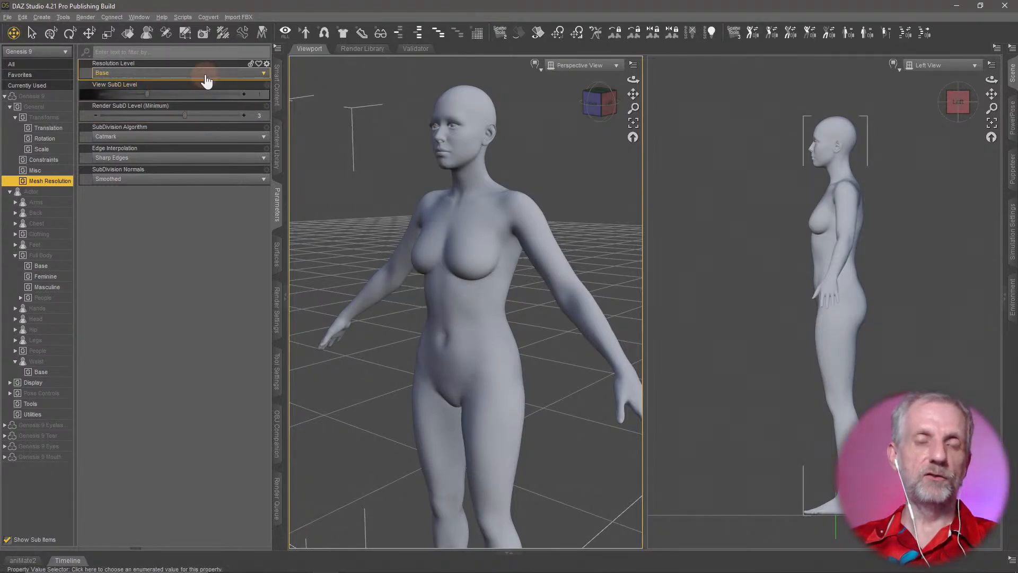
# Step: Examine the figure's surface and navel close up at the base mesh resolution
pyautogui.scroll(-2, 476, 260)
pyautogui.scroll(4, 476, 259)
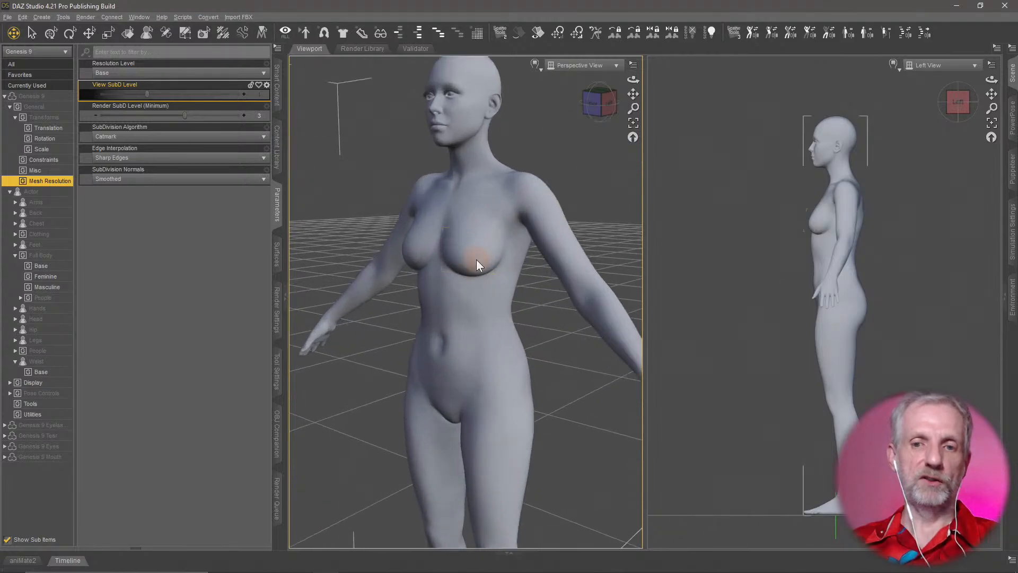
pyautogui.scroll(6, 476, 260)
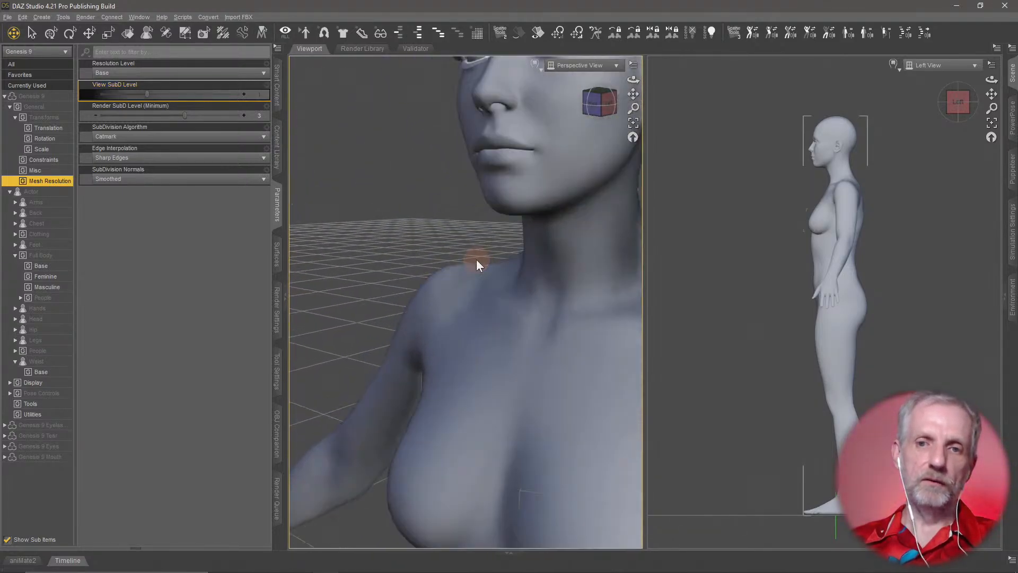
pyautogui.scroll(6, 477, 260)
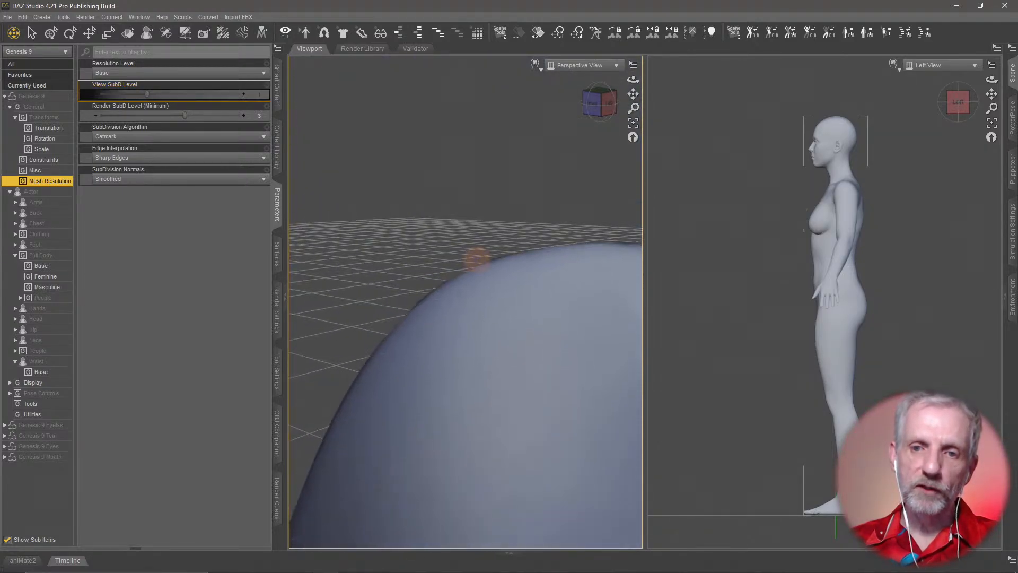
pyautogui.scroll(1, 476, 259)
pyautogui.scroll(6, 518, 271)
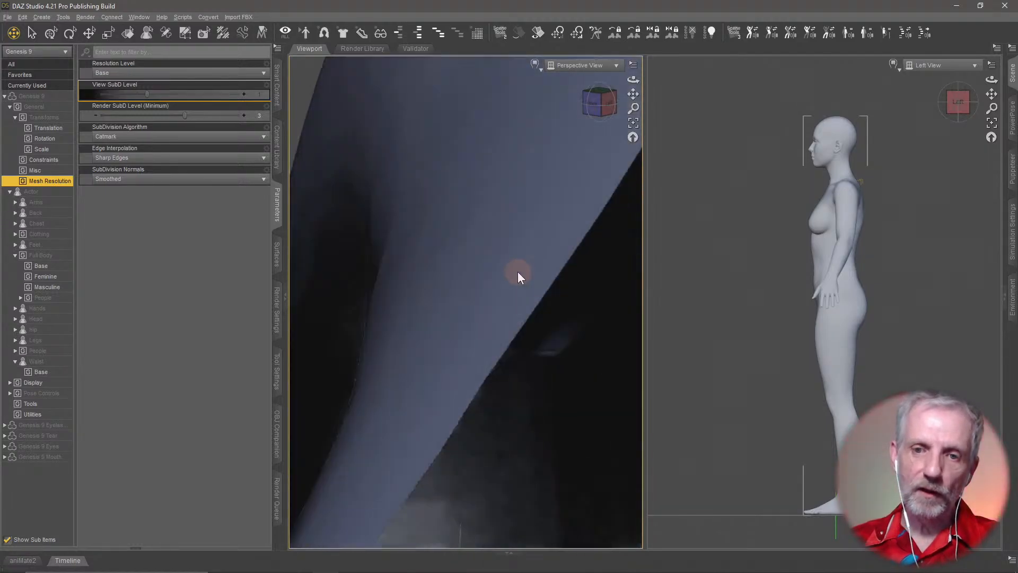
pyautogui.scroll(-3, 517, 271)
pyautogui.scroll(-3, 518, 271)
pyautogui.scroll(6, 516, 275)
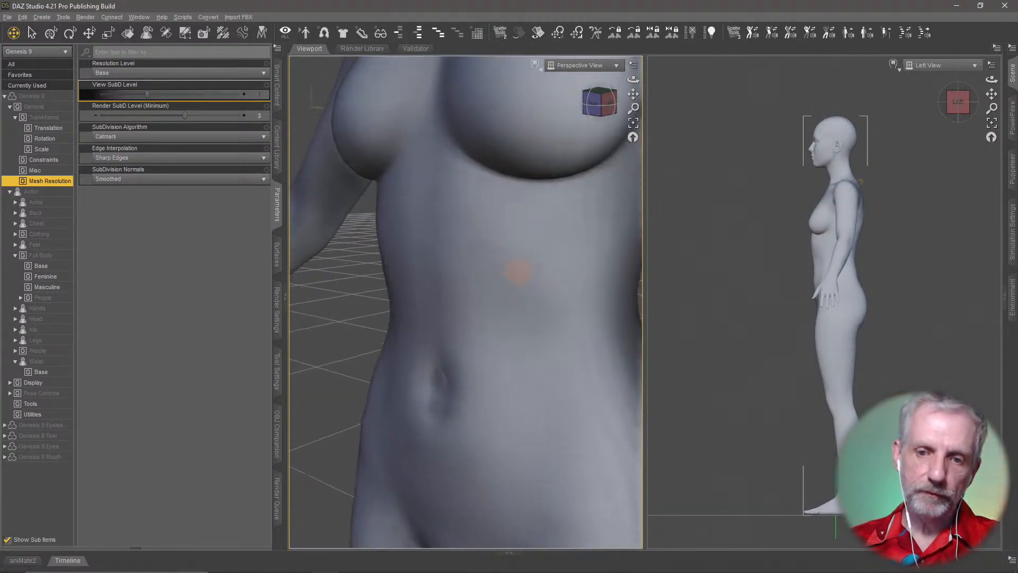
pyautogui.scroll(4, 516, 283)
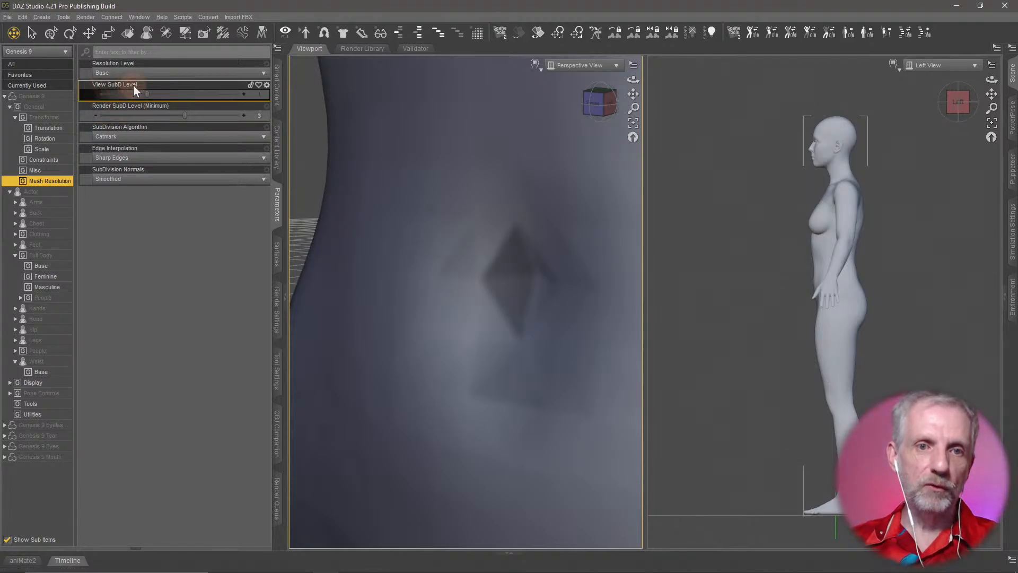
# Step: Set the figure's mesh Resolution Level back to High Resolution
pyautogui.click(167, 74)
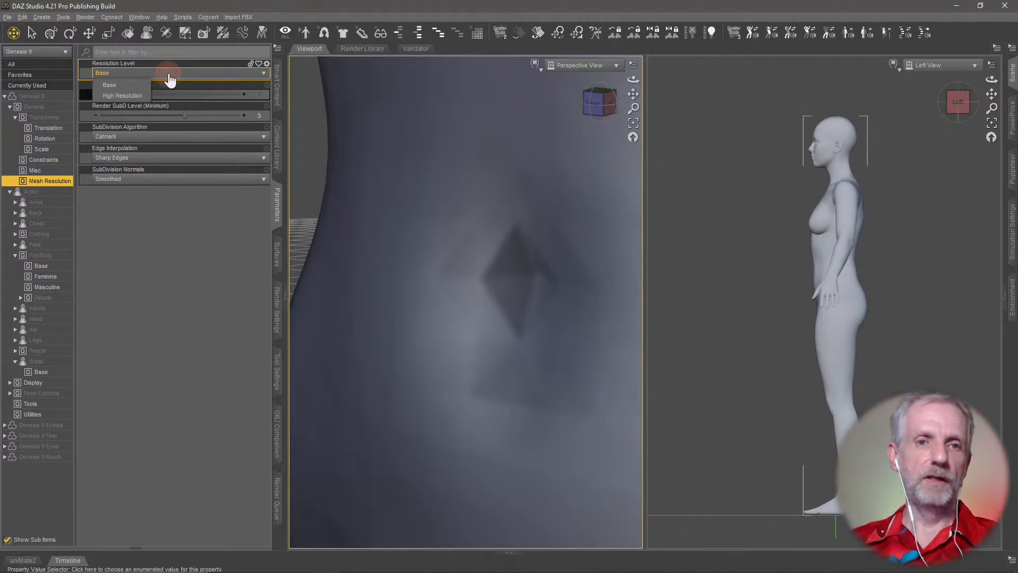
pyautogui.click(135, 97)
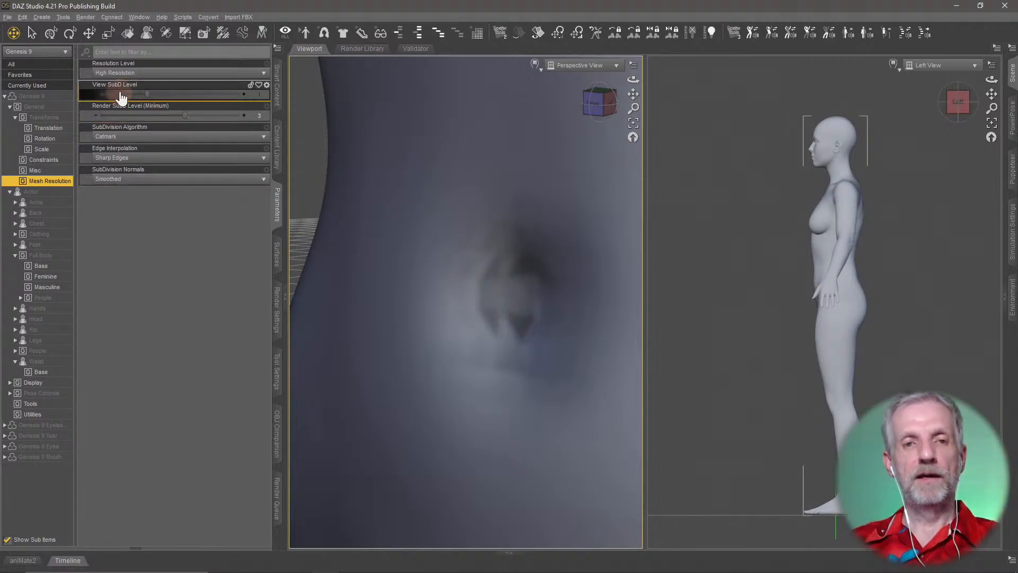
# Step: Try a View SubD Level of 0 on the figure and reset it to the default
pyautogui.click(262, 95)
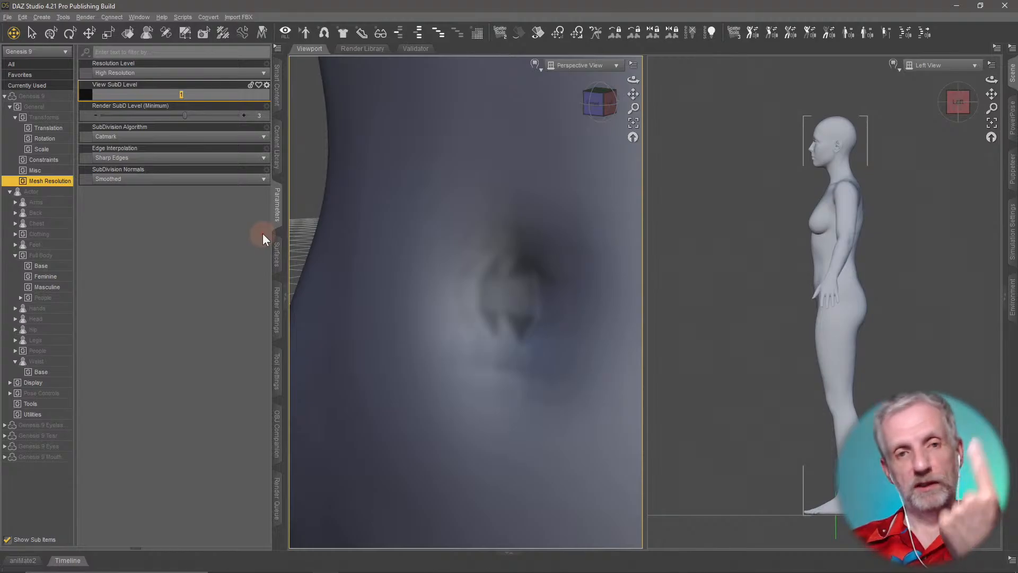
pyautogui.write('0')
pyautogui.press('Return')
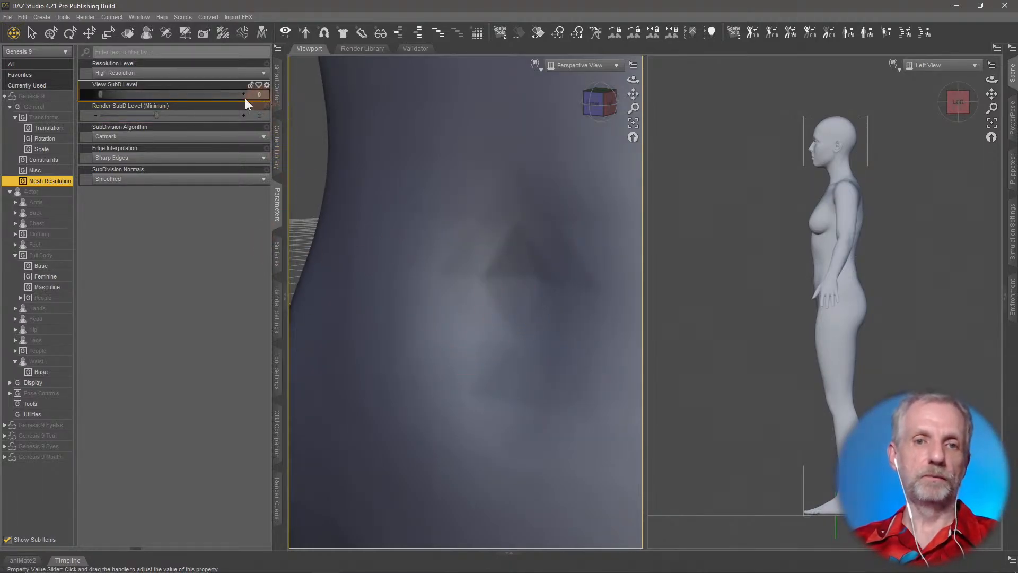
pyautogui.click(219, 96)
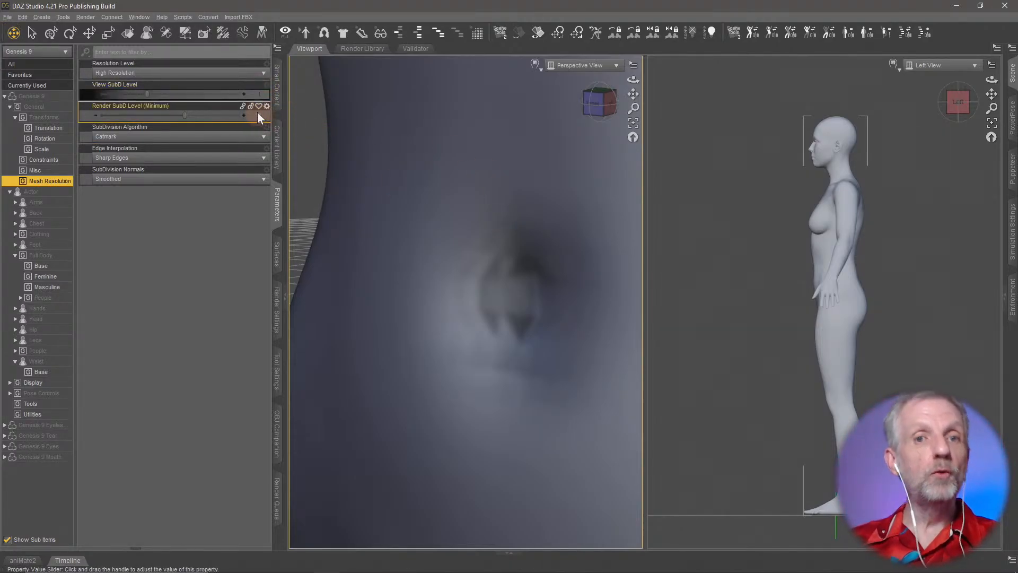
# Step: Compare the navel's detail at a View SubD Level of 2 and reset the level to its default
pyautogui.moveTo(258, 112)
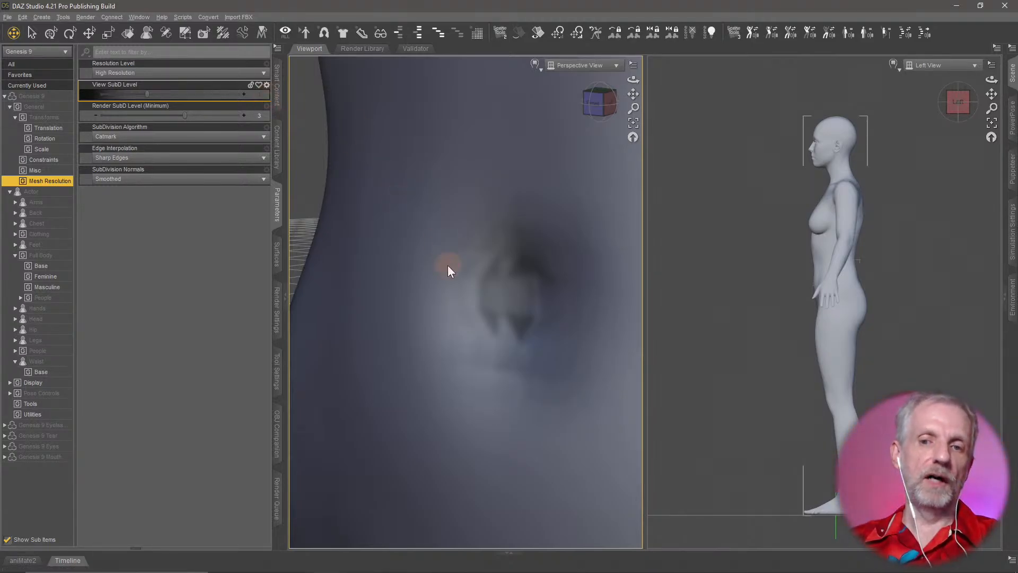
pyautogui.scroll(-4, 447, 265)
pyautogui.scroll(-4, 448, 265)
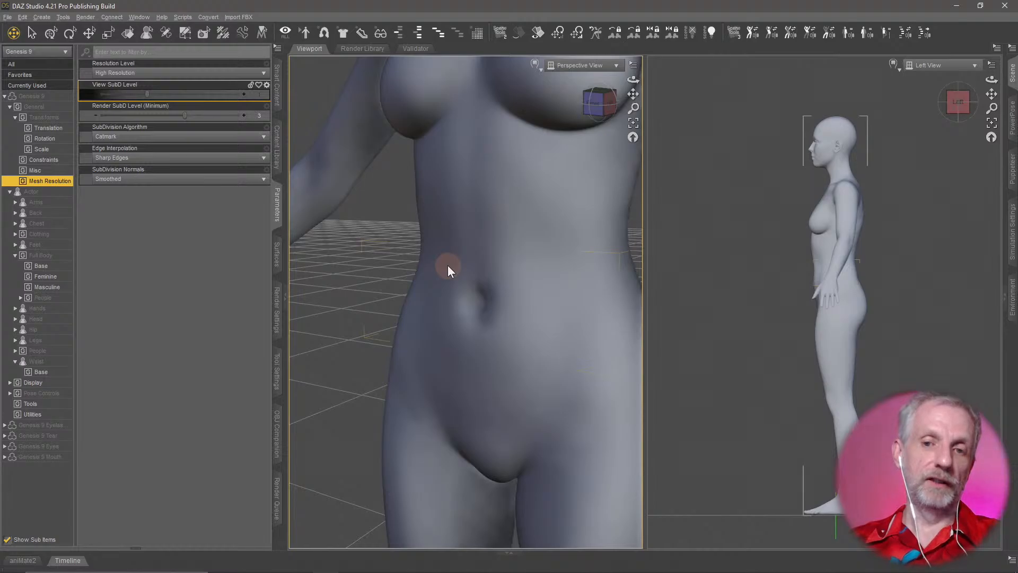
pyautogui.scroll(4, 447, 266)
pyautogui.moveTo(508, 330); pyautogui.dragTo(504, 332, button='middle')
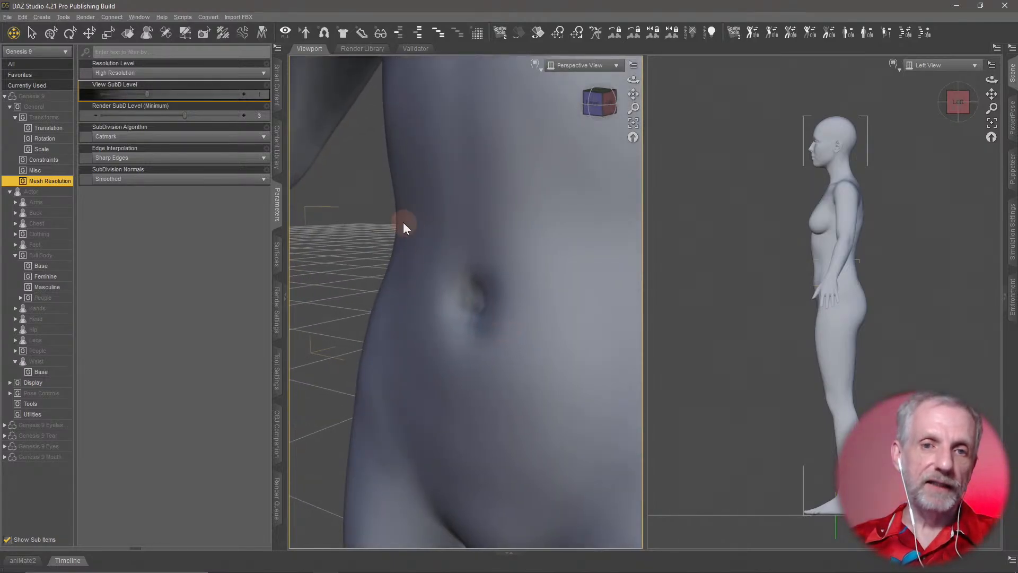
pyautogui.scroll(4, 426, 266)
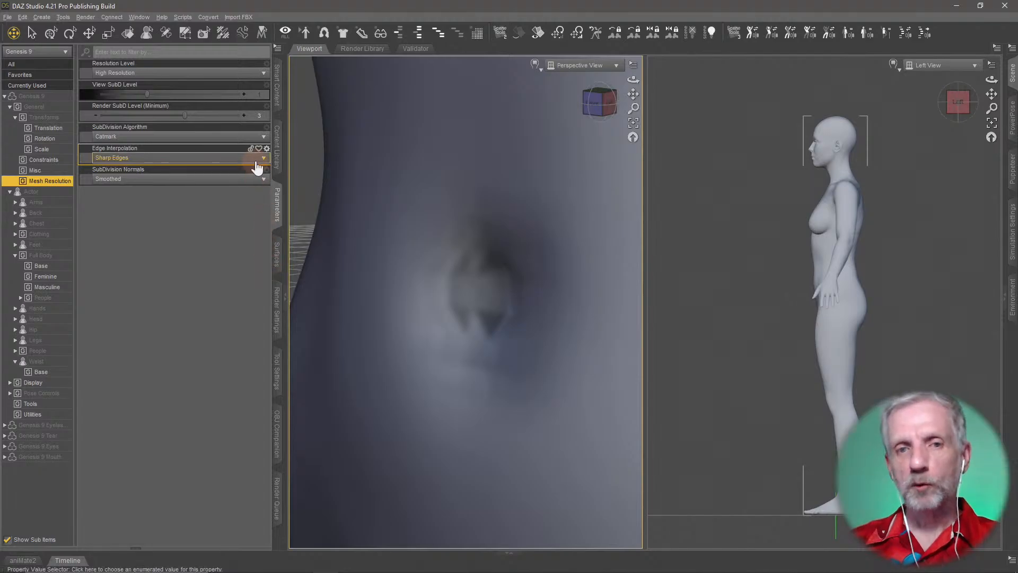
pyautogui.click(260, 93)
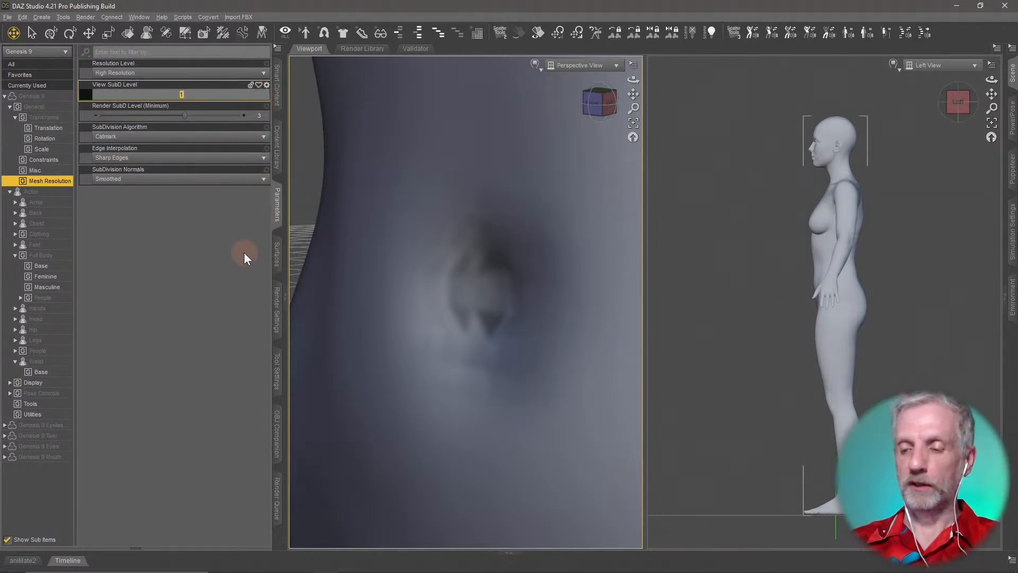
pyautogui.write('2')
pyautogui.press('Return')
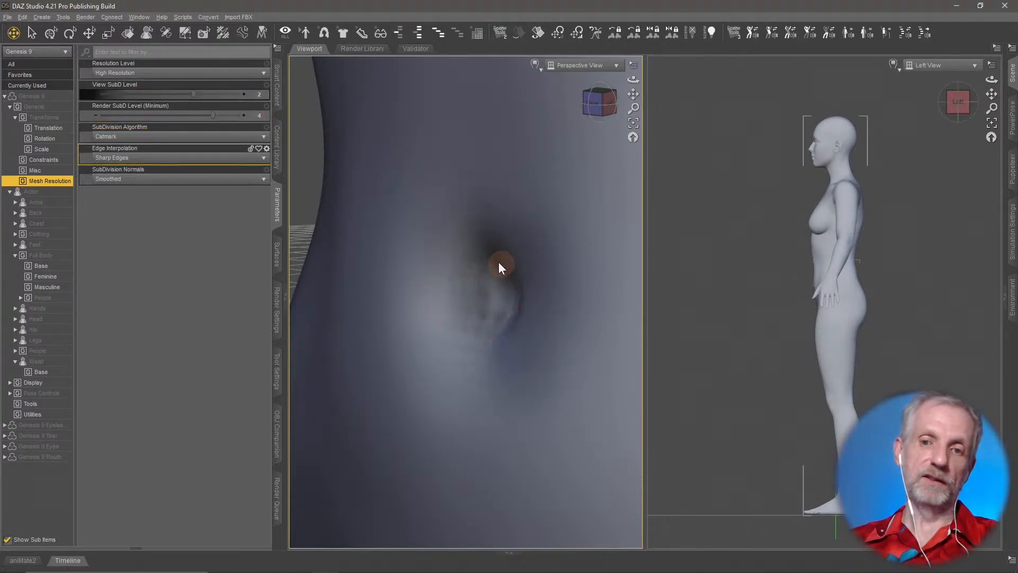
pyautogui.moveTo(223, 96); pyautogui.dragTo(223, 97)
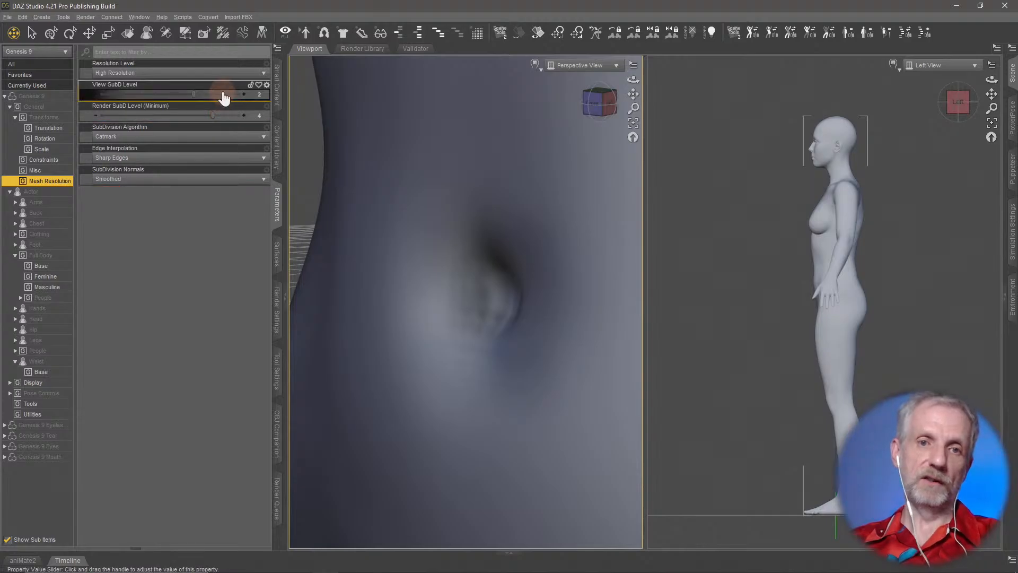
# Step: Set the View SubD Level to 3 and inspect the navel on the whole figure and close up
pyautogui.click(258, 95)
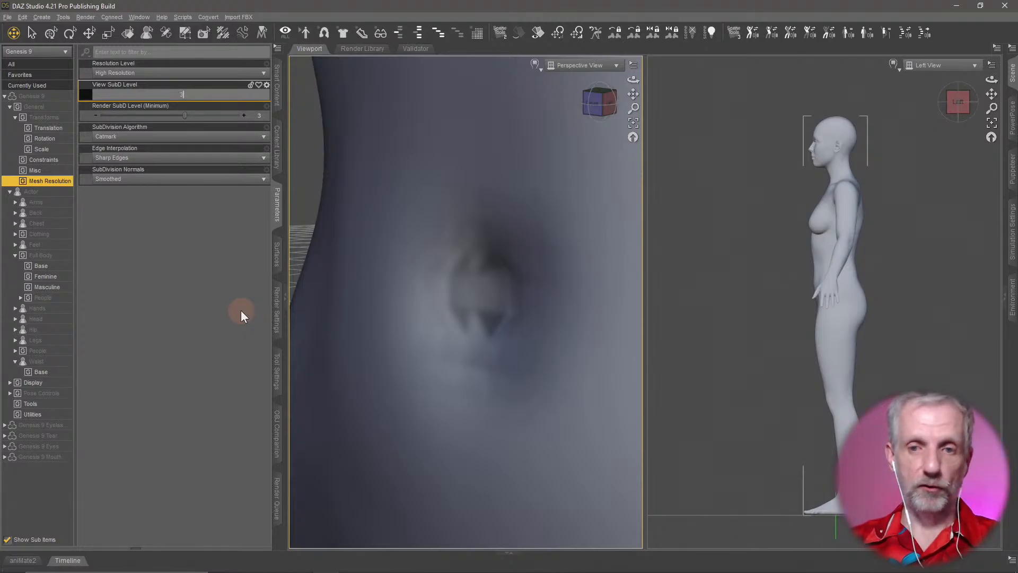
pyautogui.press('Return')
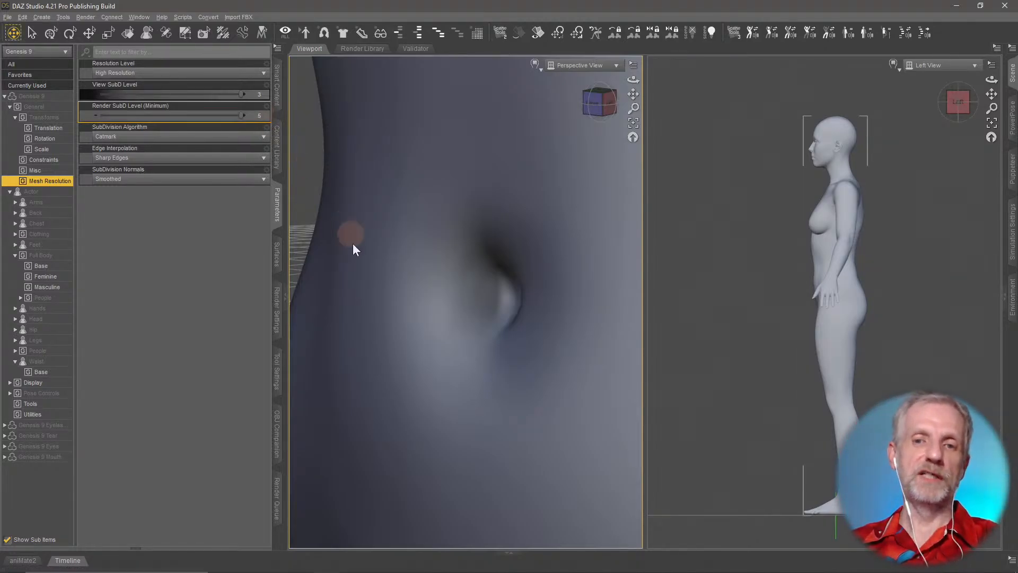
pyautogui.scroll(-10, 354, 247)
pyautogui.scroll(3, 353, 247)
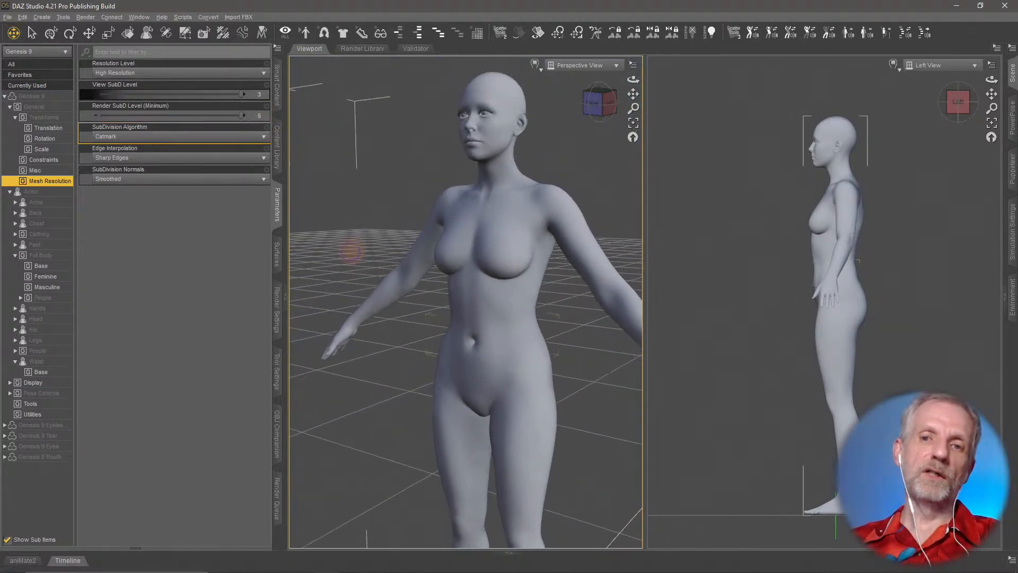
pyautogui.scroll(-1, 352, 246)
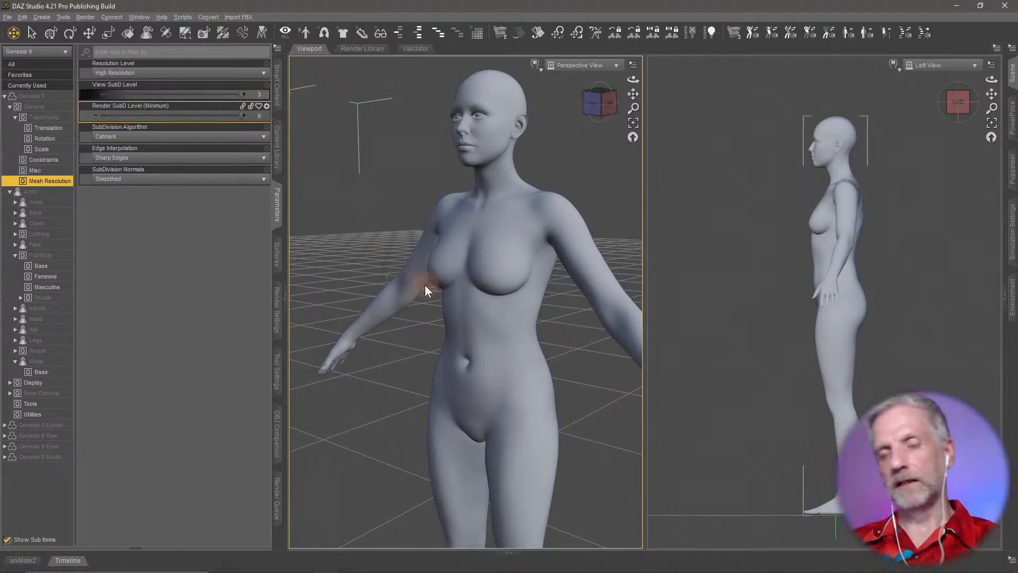
pyautogui.scroll(6, 425, 285)
pyautogui.moveTo(425, 285); pyautogui.dragTo(399, 82, button='middle')
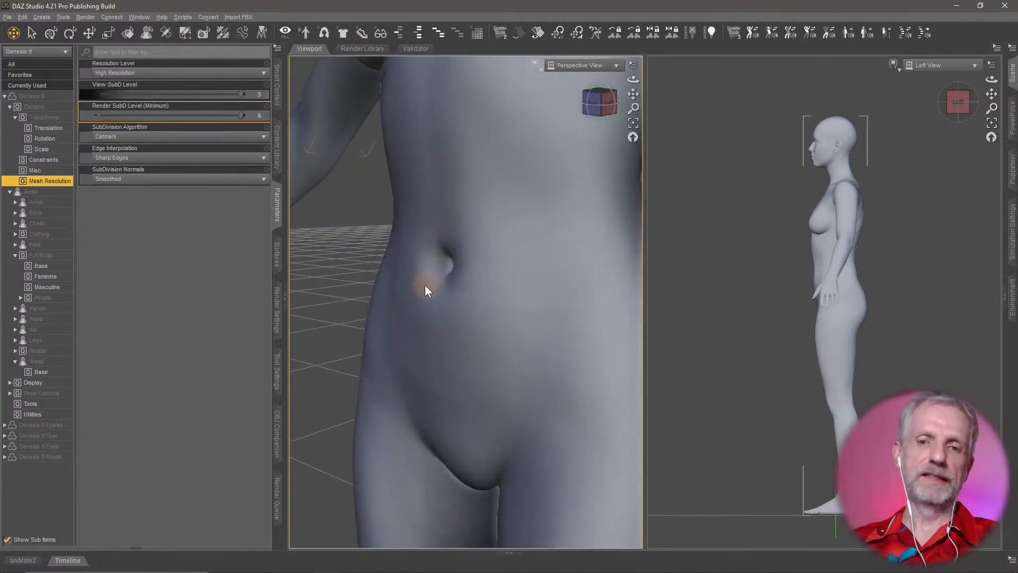
pyautogui.scroll(5, 425, 285)
pyautogui.moveTo(425, 285)
pyautogui.mouseDown(button='middle')
pyautogui.moveTo(493, 321)
pyautogui.moveTo(477, 339)
pyautogui.moveTo(445, 288)
pyautogui.moveTo(397, 280)
pyautogui.moveTo(407, 287)
pyautogui.mouseUp(button='middle')
pyautogui.scroll(-3, 422, 290)
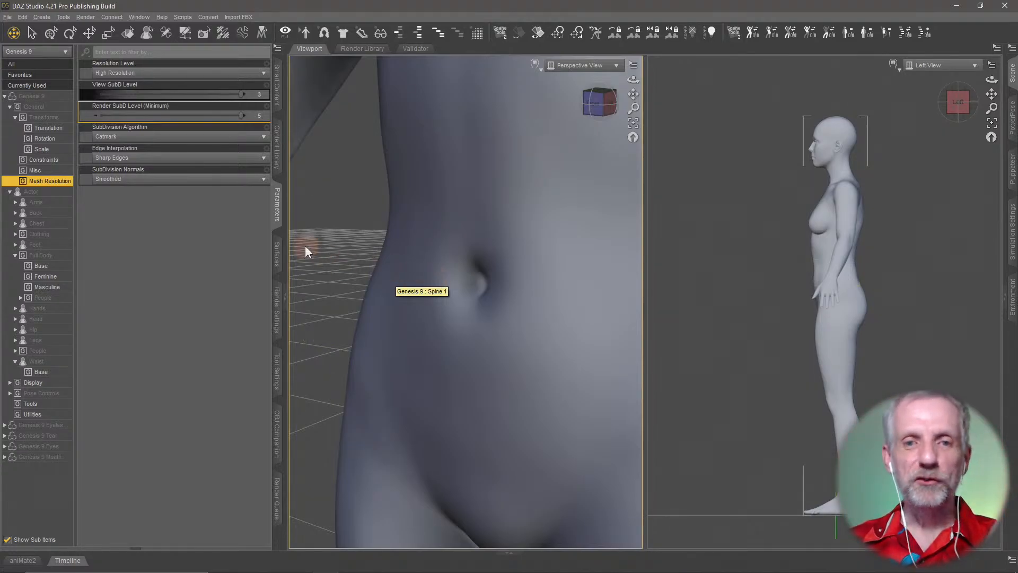
# Step: Lower Navel Depth HD to 0% among the figure's waist base shapes
pyautogui.click(48, 372)
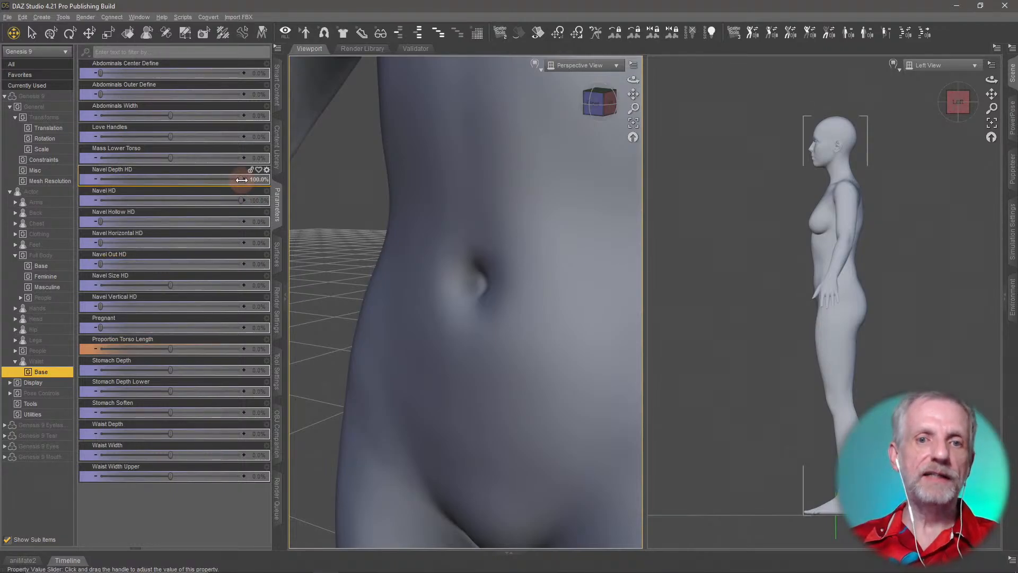
pyautogui.moveTo(241, 180); pyautogui.dragTo(159, 179)
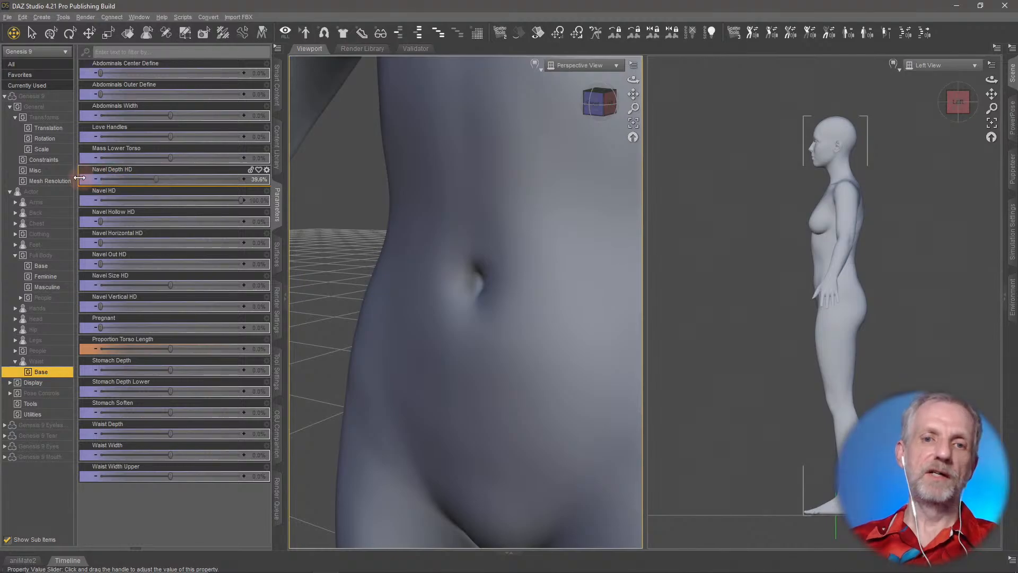
pyautogui.moveTo(155, 179); pyautogui.dragTo(75, 175)
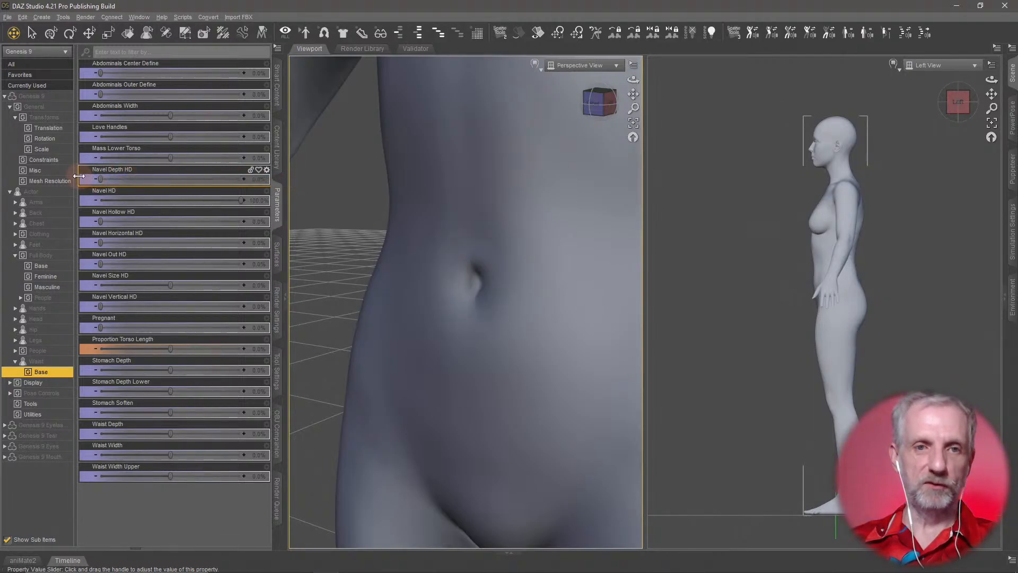
# Step: Filter the parameters by "nav", try Navel Out HD at 100% and reset it
pyautogui.click(187, 53)
pyautogui.write('nav')
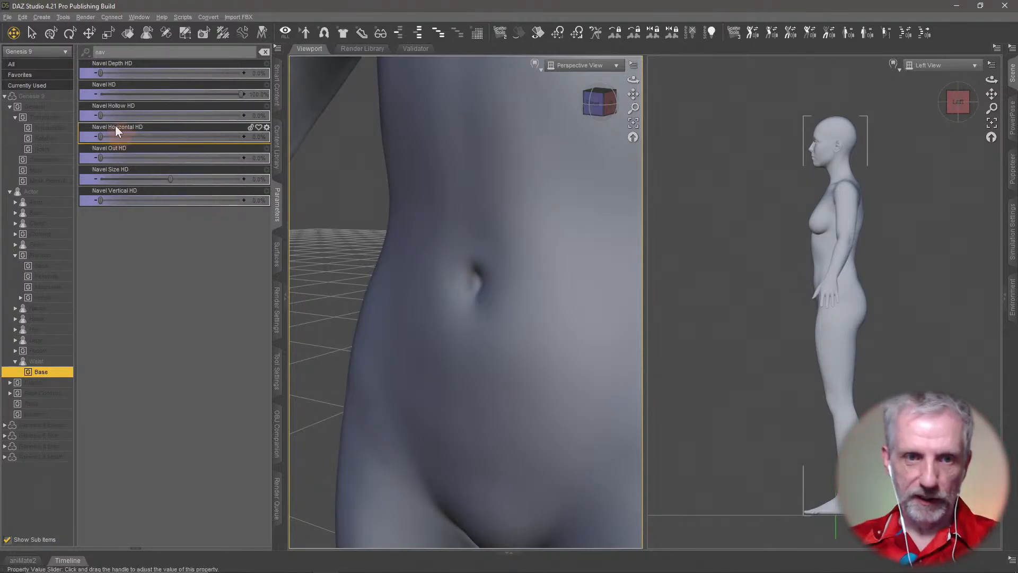
pyautogui.moveTo(101, 115); pyautogui.dragTo(56, 130)
pyautogui.moveTo(98, 158); pyautogui.dragTo(330, 166)
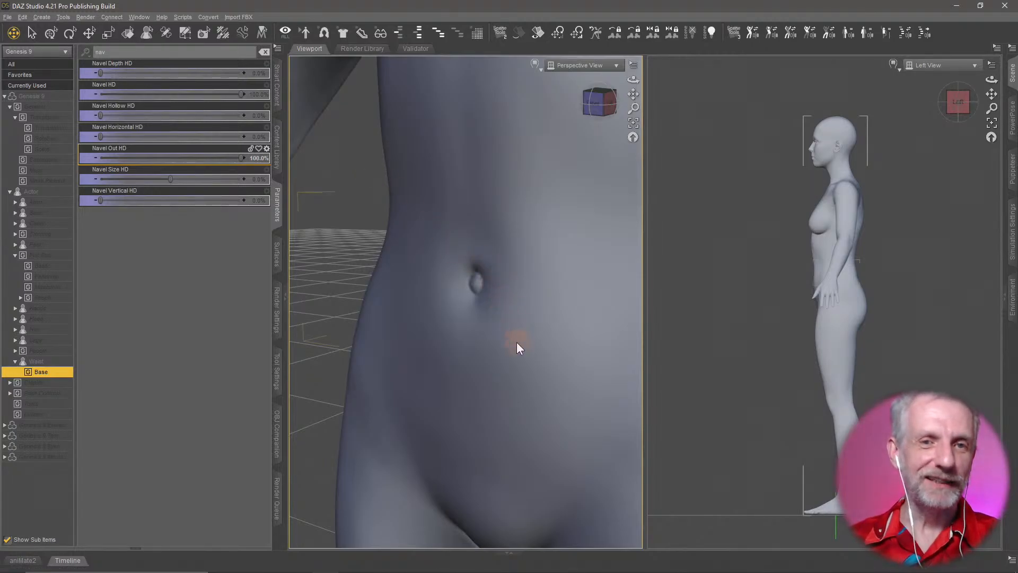
pyautogui.keyDown('alt'); pyautogui.click(192, 159); pyautogui.keyUp('alt')
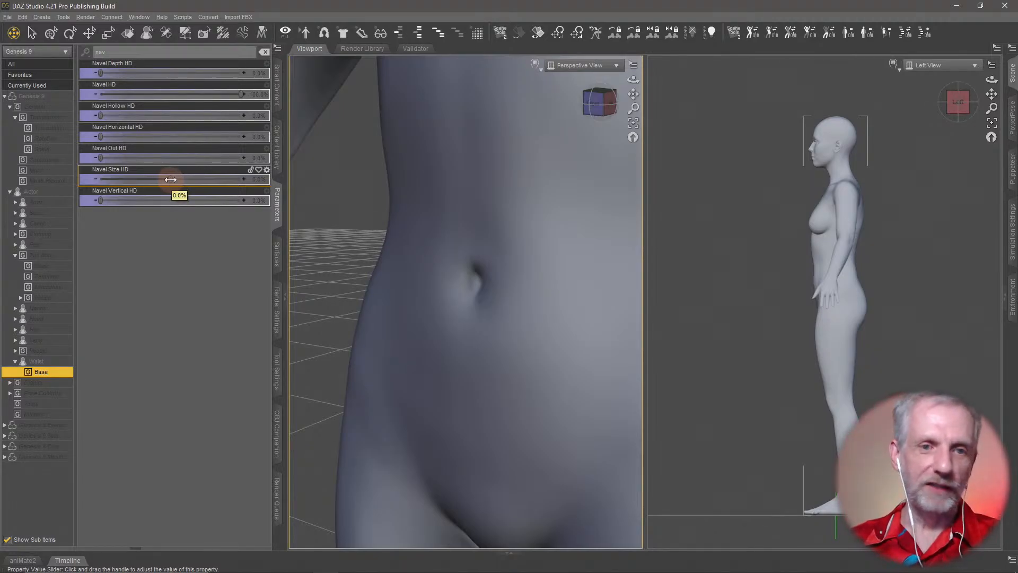
# Step: Try Navel Size HD and Navel Depth HD together at 100%, and reset both shapes to 0%
pyautogui.moveTo(170, 179); pyautogui.dragTo(335, 186)
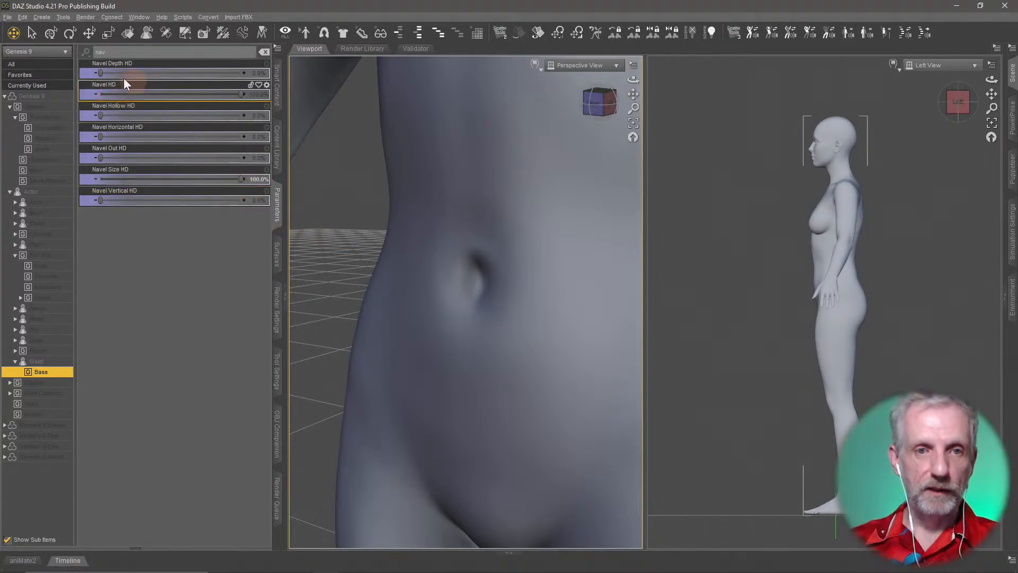
pyautogui.moveTo(123, 78); pyautogui.dragTo(300, 79)
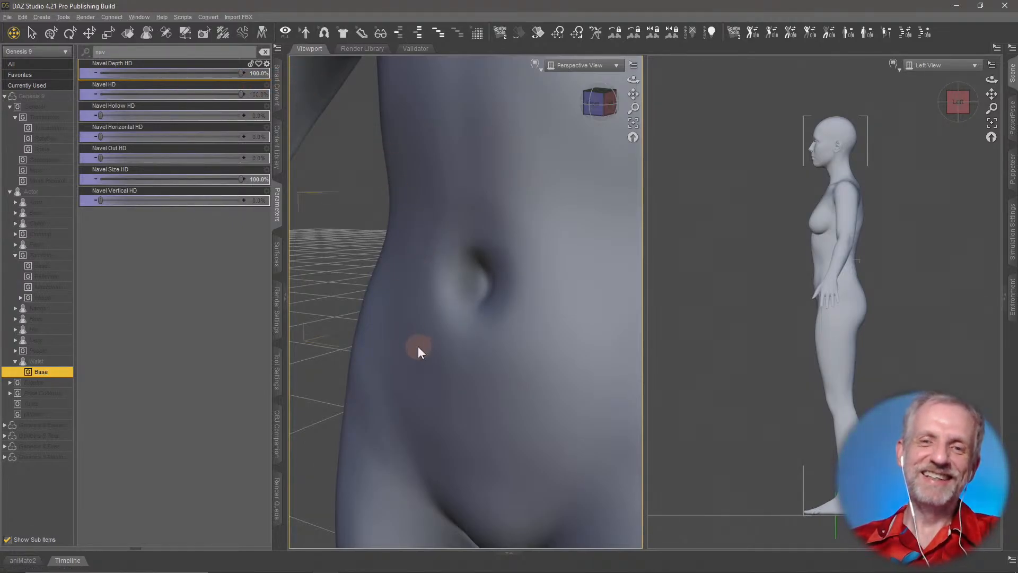
pyautogui.moveTo(419, 347); pyautogui.dragTo(419, 348, button='middle')
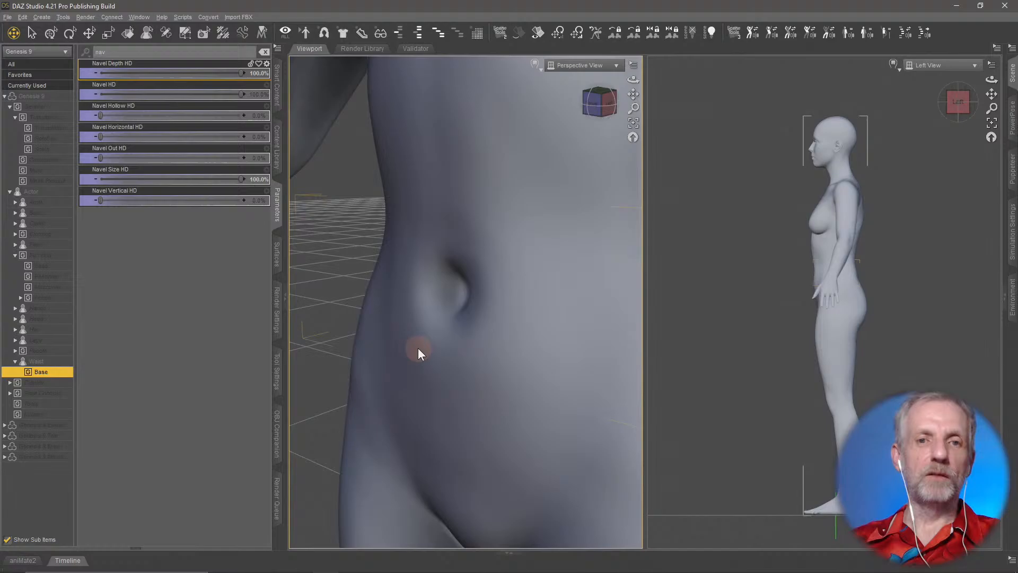
pyautogui.keyDown('alt'); pyautogui.click(213, 73); pyautogui.keyUp('alt')
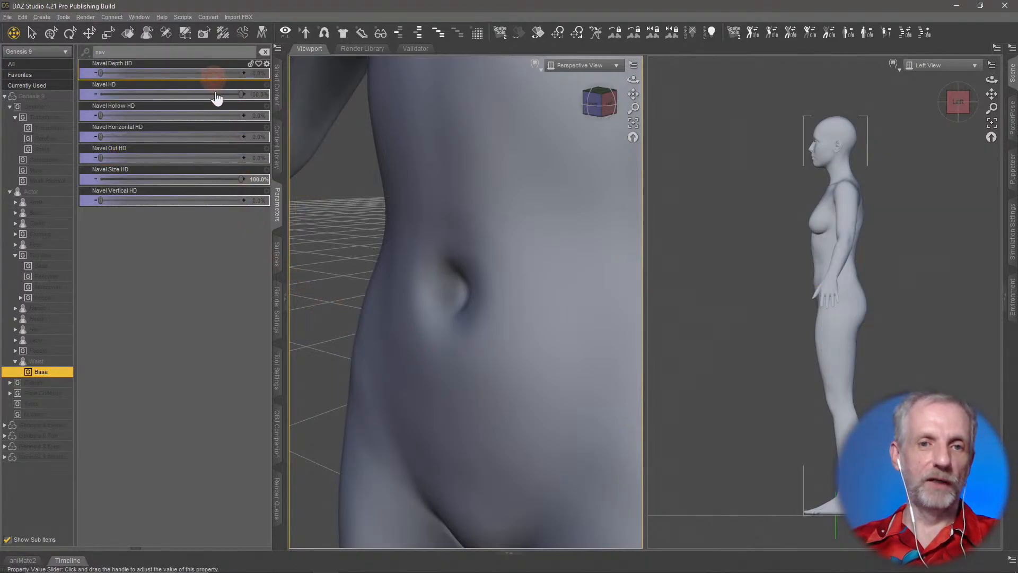
pyautogui.keyDown('alt'); pyautogui.click(211, 180); pyautogui.keyUp('alt')
# Step: Try Navel Vertical HD at 100% and at about half strength, and reset it to 0%
pyautogui.moveTo(101, 199); pyautogui.dragTo(356, 221)
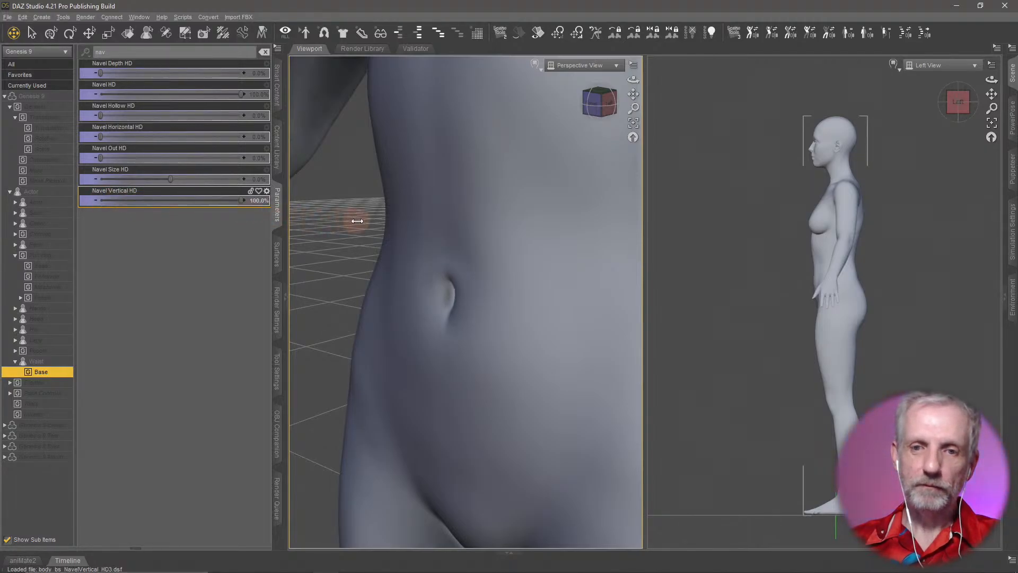
pyautogui.moveTo(373, 309)
pyautogui.keyDown('alt'); pyautogui.mouseDown()
pyautogui.moveTo(419, 309)
pyautogui.moveTo(361, 307)
pyautogui.mouseUp(); pyautogui.keyUp('alt')
pyautogui.moveTo(240, 201); pyautogui.dragTo(172, 201)
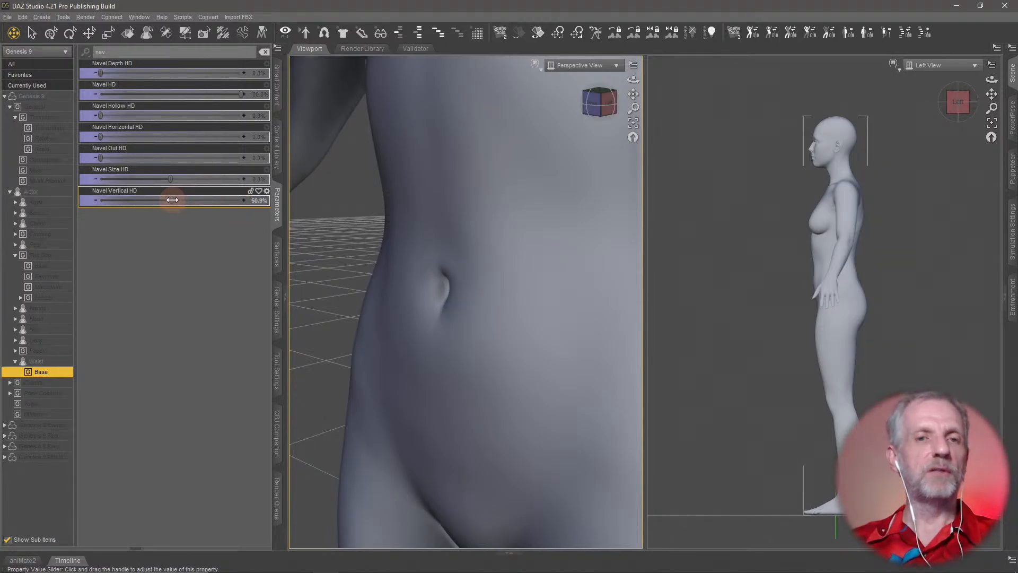
pyautogui.keyDown('alt'); pyautogui.click(199, 202); pyautogui.keyUp('alt')
# Step: Clear the parameter filter and return the View SubD Level to 1 in the figure's mesh resolution settings
pyautogui.keyDown('alt'); pyautogui.moveTo(388, 355); pyautogui.dragTo(377, 331, button='right'); pyautogui.keyUp('alt')
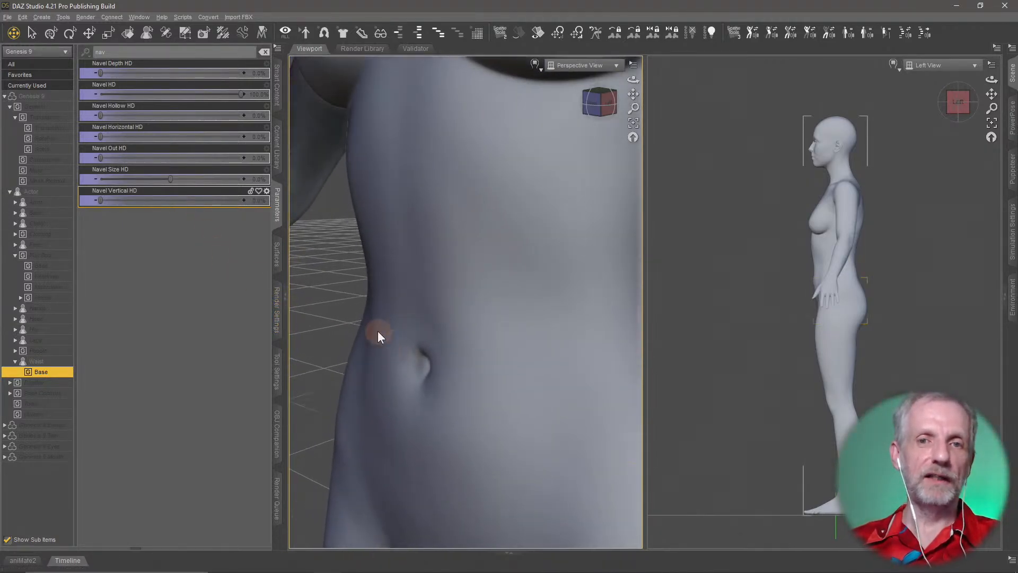
pyautogui.scroll(-12, 377, 332)
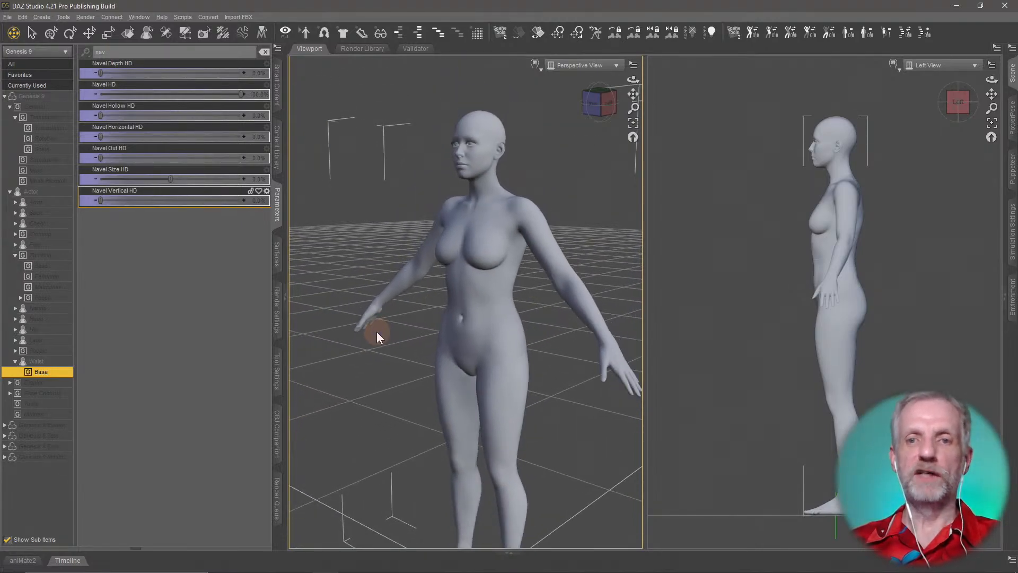
pyautogui.keyDown('alt'); pyautogui.moveTo(376, 332); pyautogui.dragTo(373, 333); pyautogui.keyUp('alt')
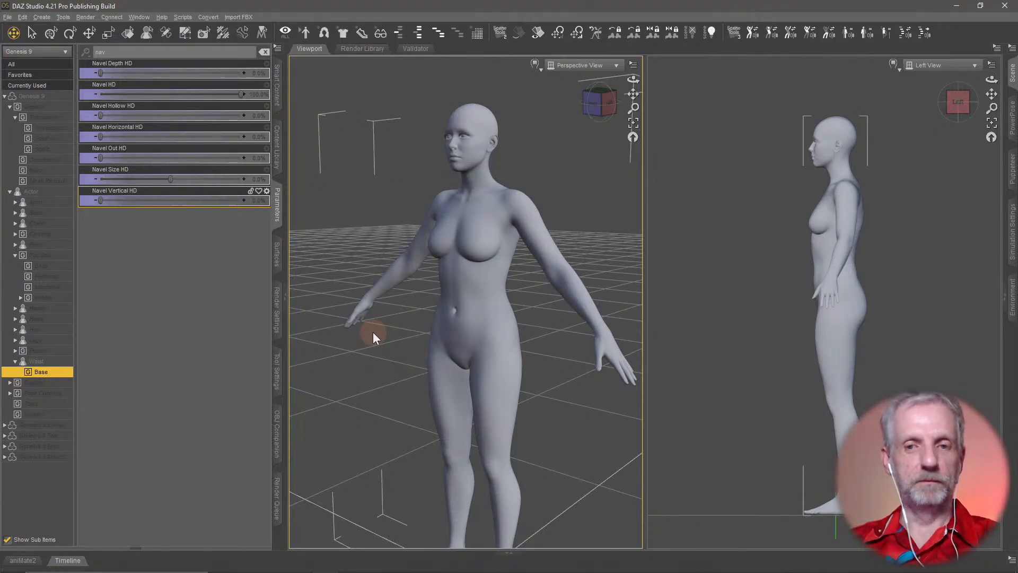
pyautogui.moveTo(418, 367); pyautogui.dragTo(405, 349, button='middle')
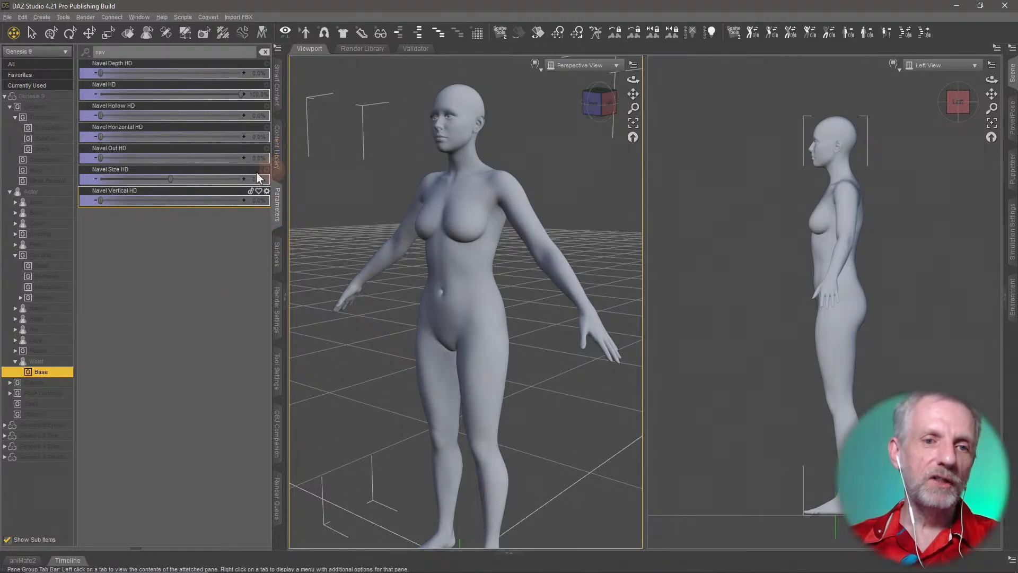
pyautogui.click(50, 181)
pyautogui.click(264, 51)
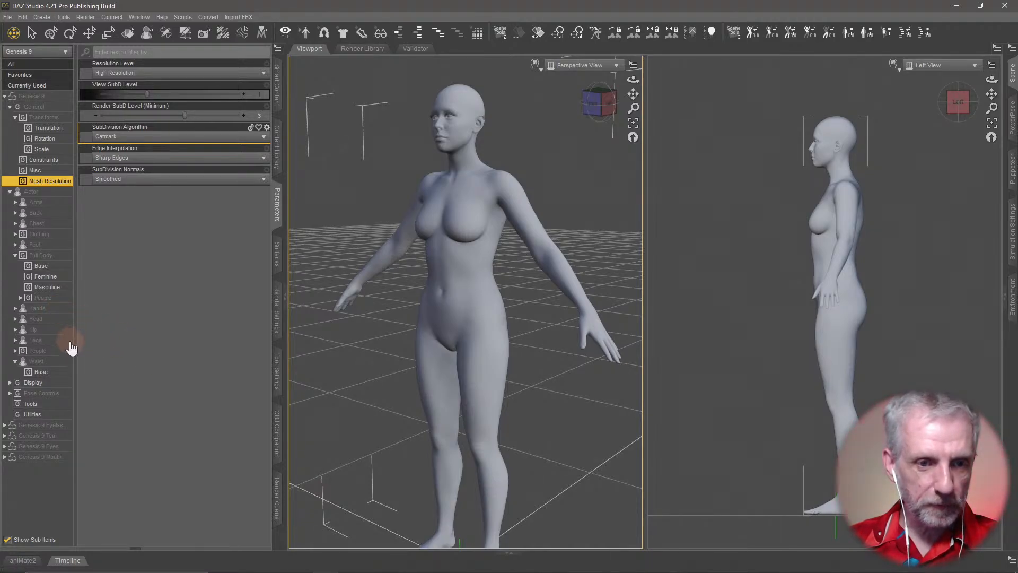
# Step: Set the full-body Body Muscular shape, along with its linked details and mass, to about 44%
pyautogui.click(53, 266)
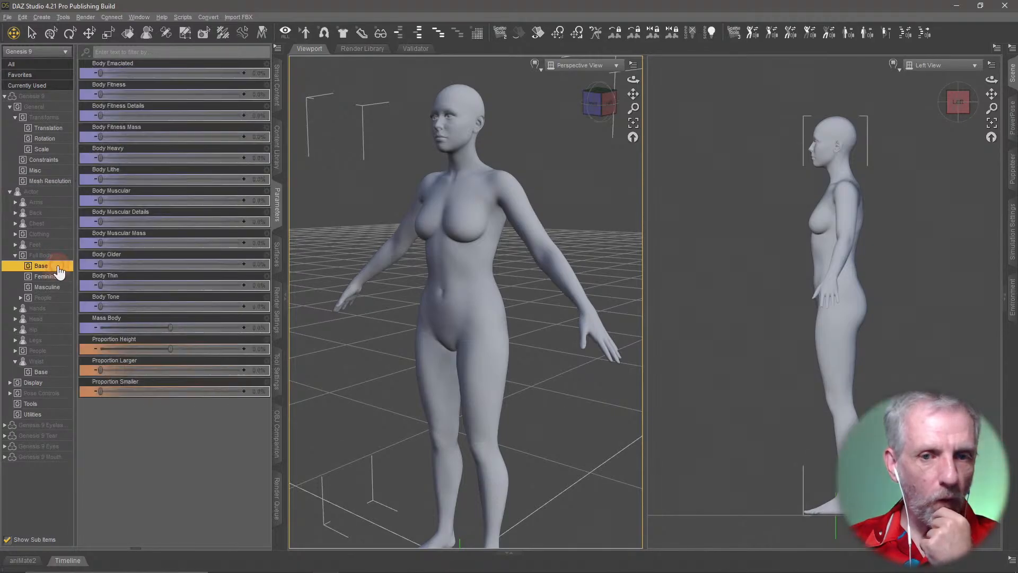
pyautogui.moveTo(363, 318); pyautogui.dragTo(361, 319, button='middle')
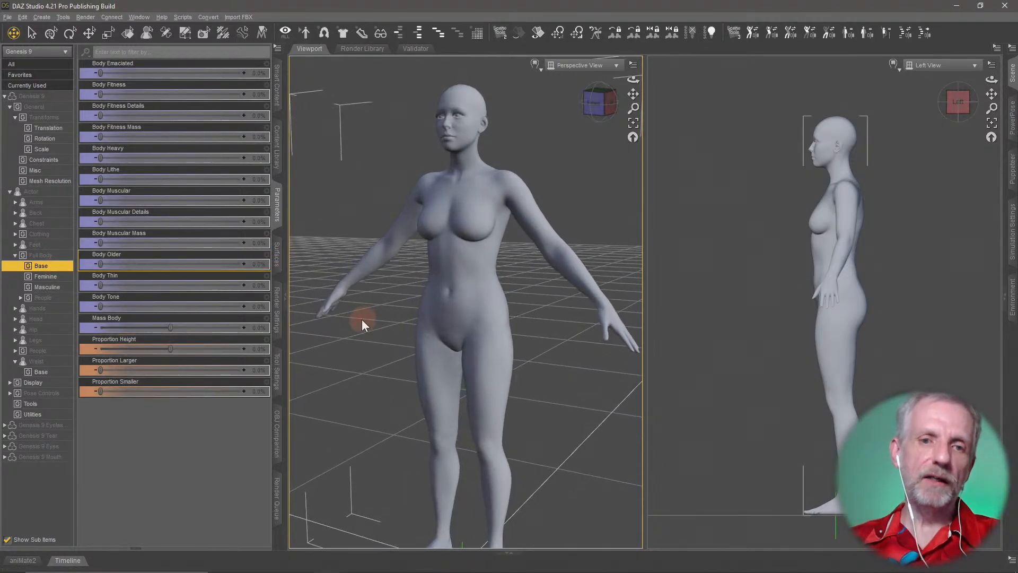
pyautogui.moveTo(102, 202); pyautogui.dragTo(162, 206)
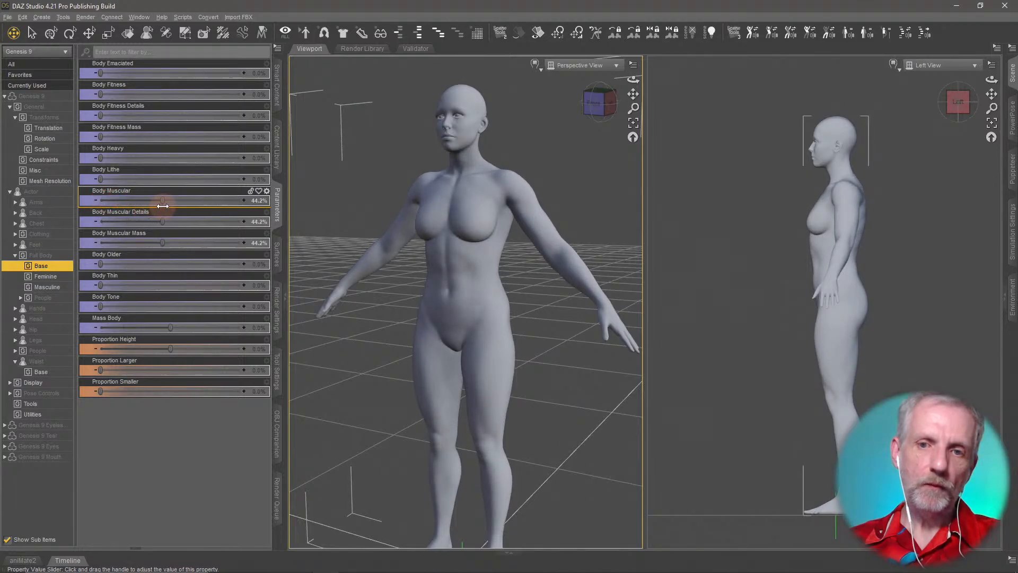
# Step: Set the feminine Body Voluptuous shape to about 48% and the base Body Heavy shape to about 21%
pyautogui.click(58, 277)
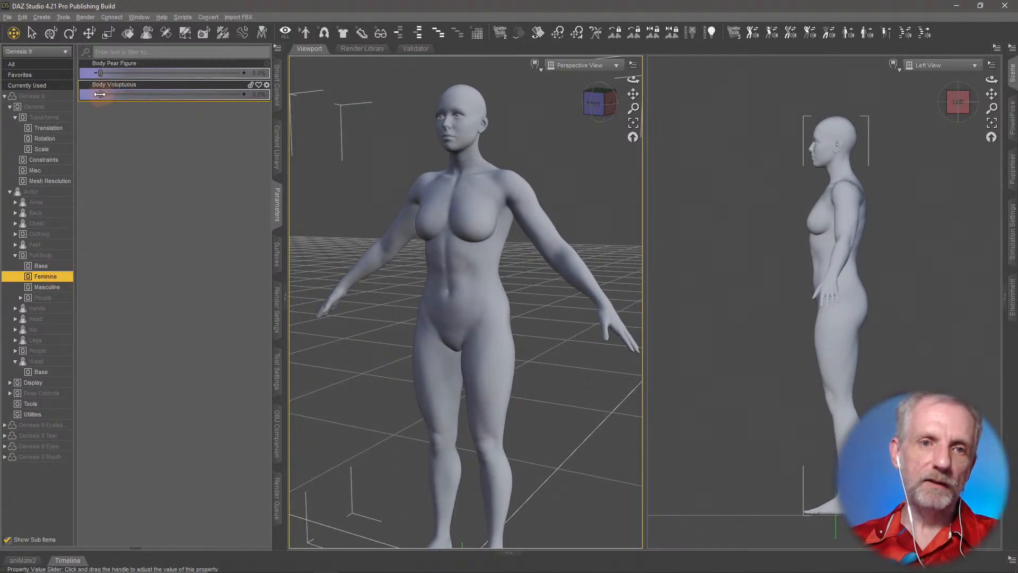
pyautogui.moveTo(101, 98); pyautogui.dragTo(167, 103)
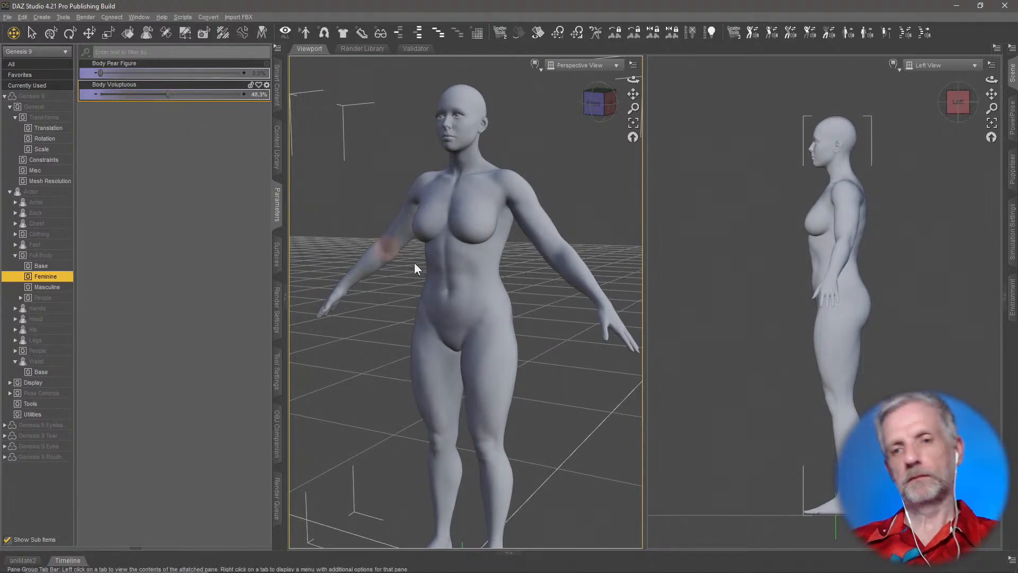
pyautogui.moveTo(415, 267); pyautogui.dragTo(415, 266, button='middle')
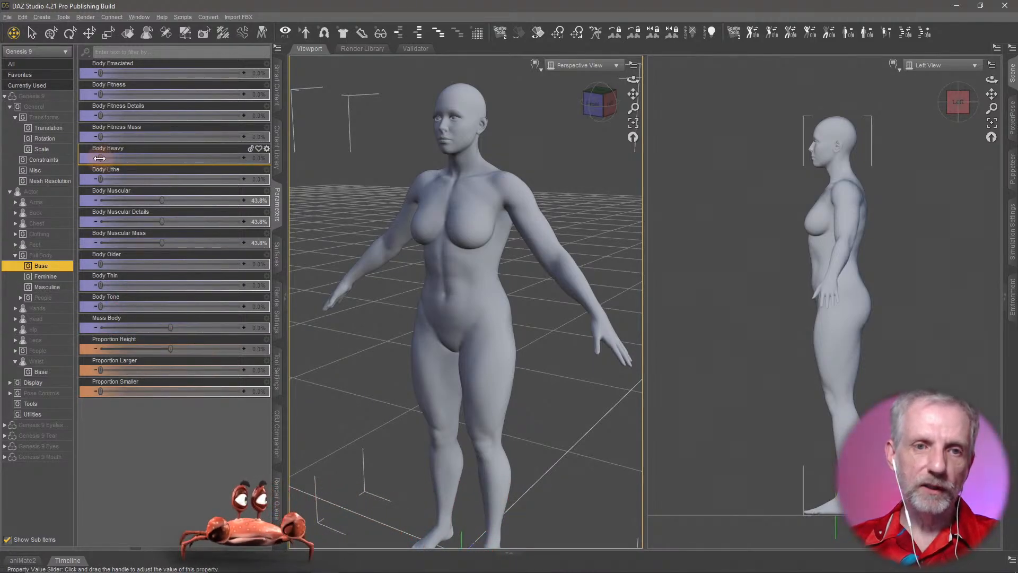
pyautogui.moveTo(107, 159); pyautogui.dragTo(130, 159)
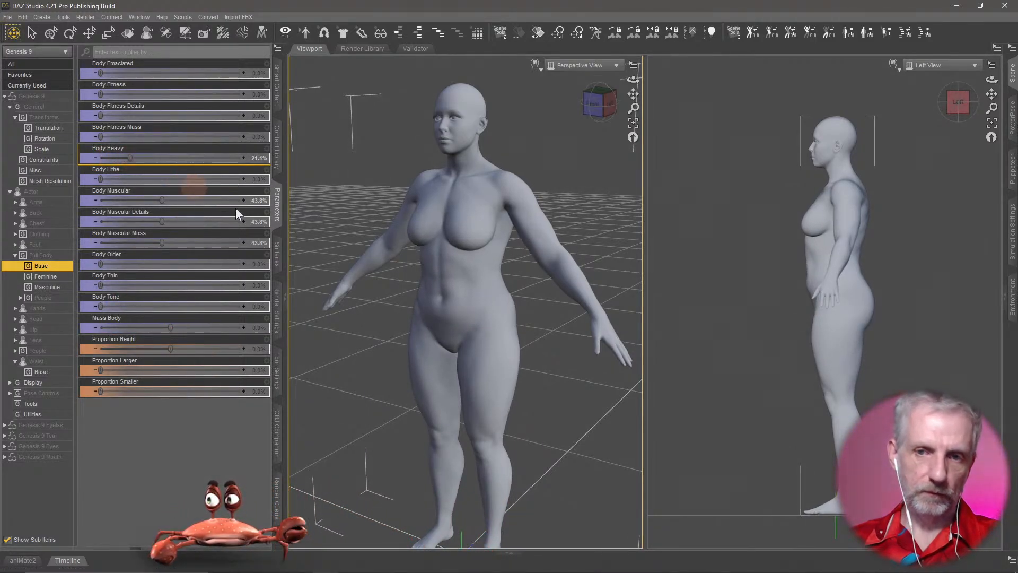
pyautogui.moveTo(424, 317); pyautogui.dragTo(413, 336, button='middle')
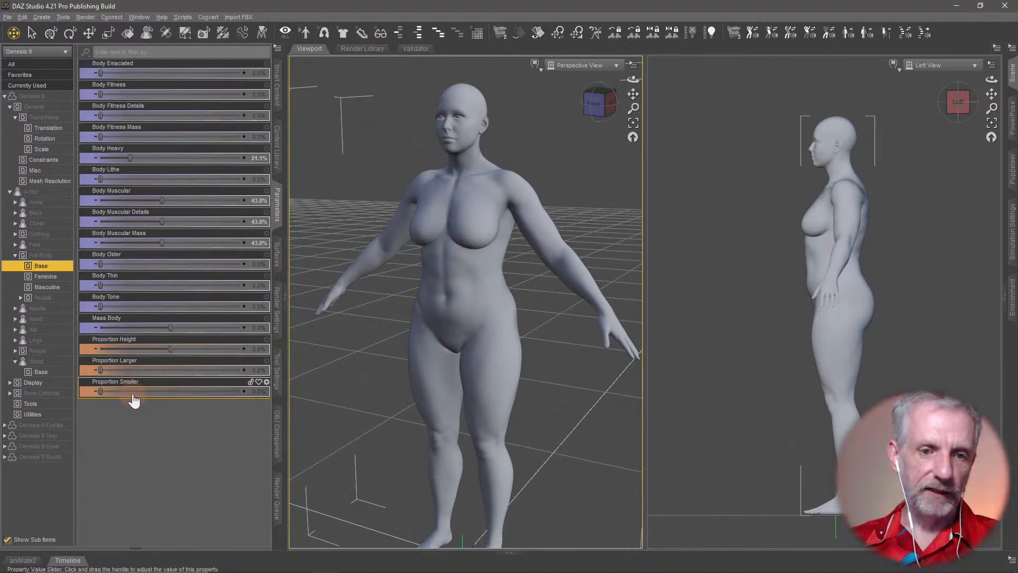
# Step: Set Proportion Smaller to 10% and check the reshaped figure from several angles
pyautogui.moveTo(101, 393); pyautogui.dragTo(108, 393)
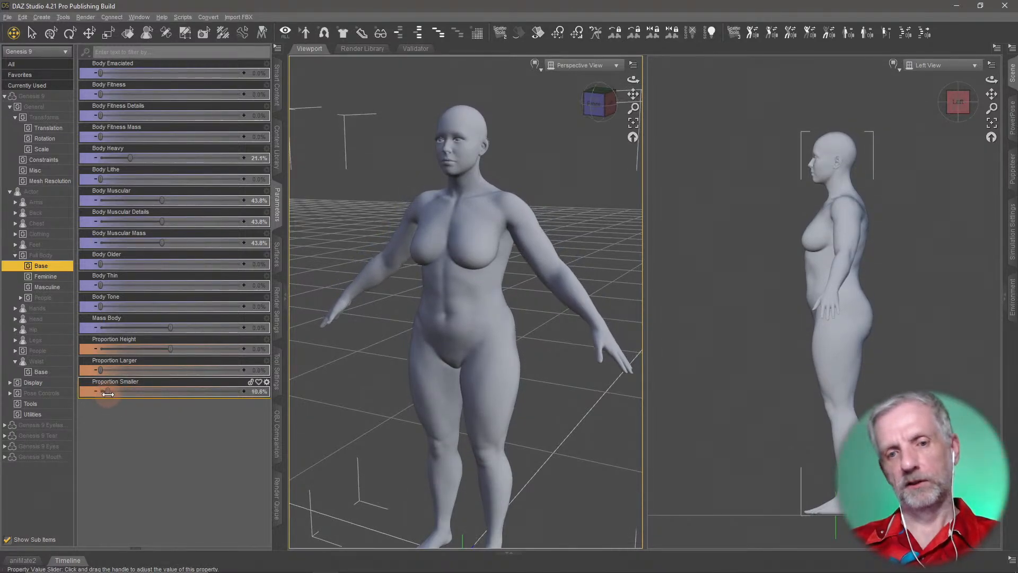
pyautogui.click(260, 393)
pyautogui.write('10')
pyautogui.press('Return')
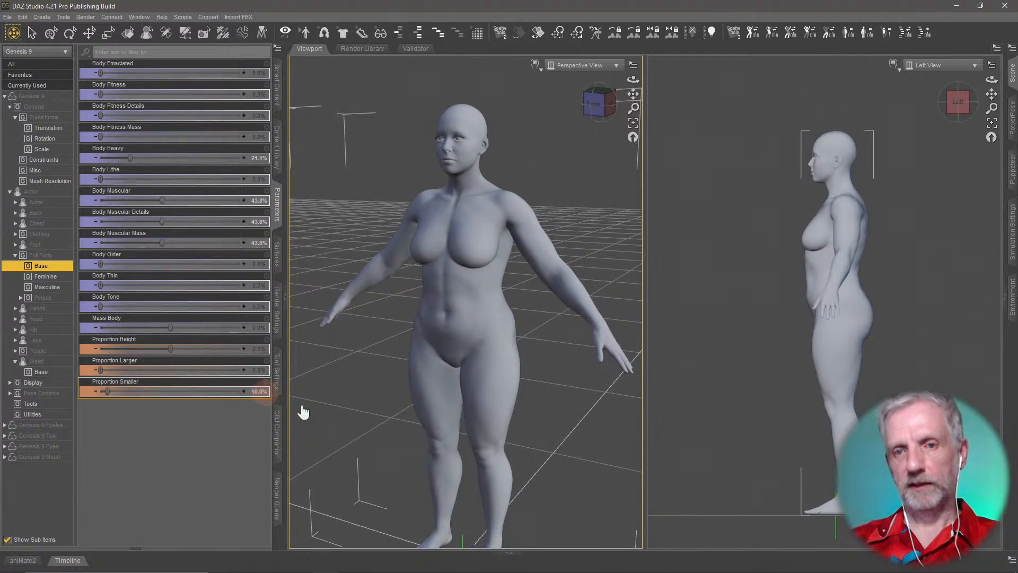
pyautogui.moveTo(485, 428); pyautogui.dragTo(583, 432)
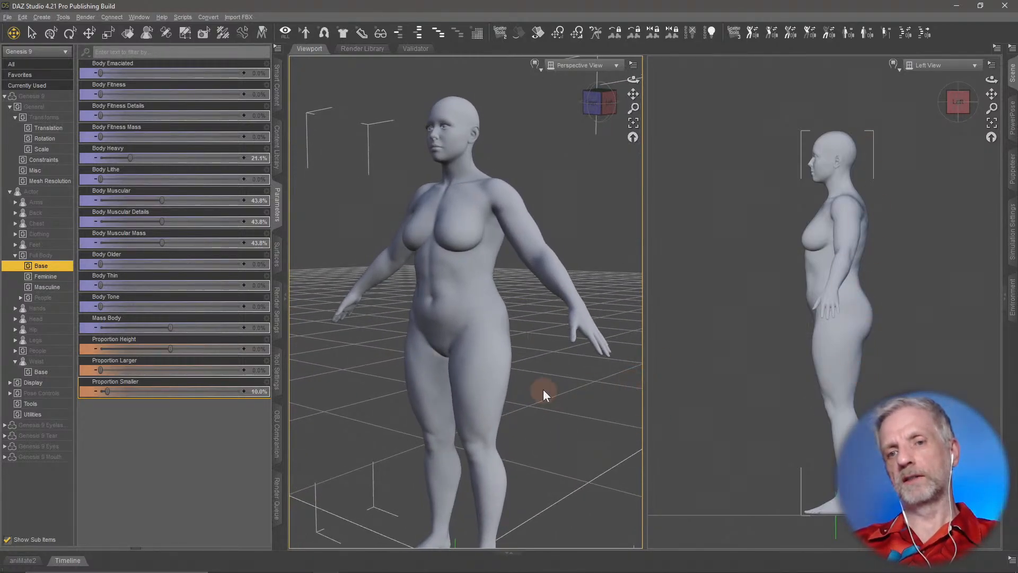
pyautogui.moveTo(545, 391); pyautogui.dragTo(560, 391)
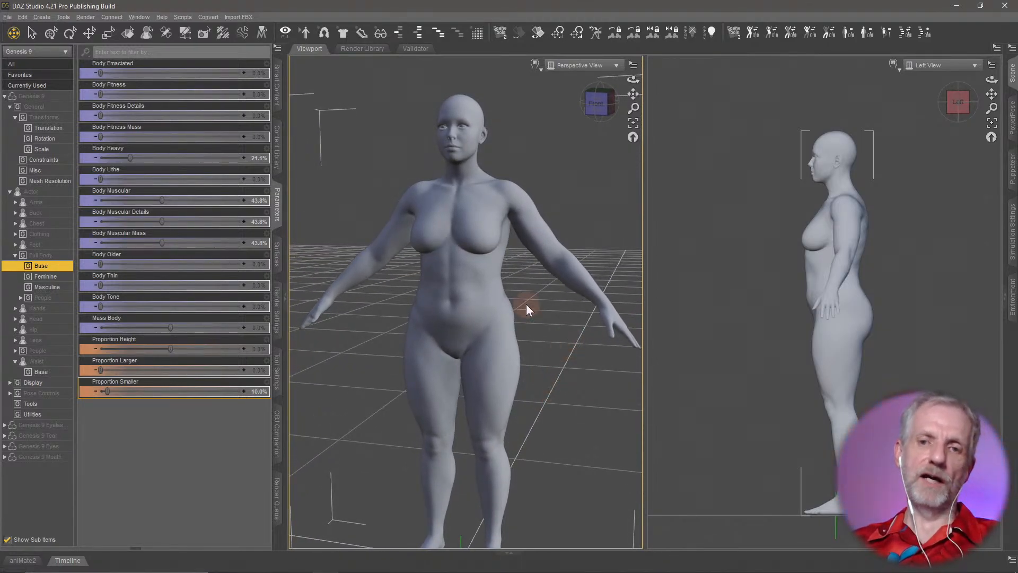
# Step: Set Navel Depth HD to about 38%, Navel Hollow HD to 33% and Navel Vertical HD to 55%, and clear the parameter filter
pyautogui.scroll(5, 529, 291)
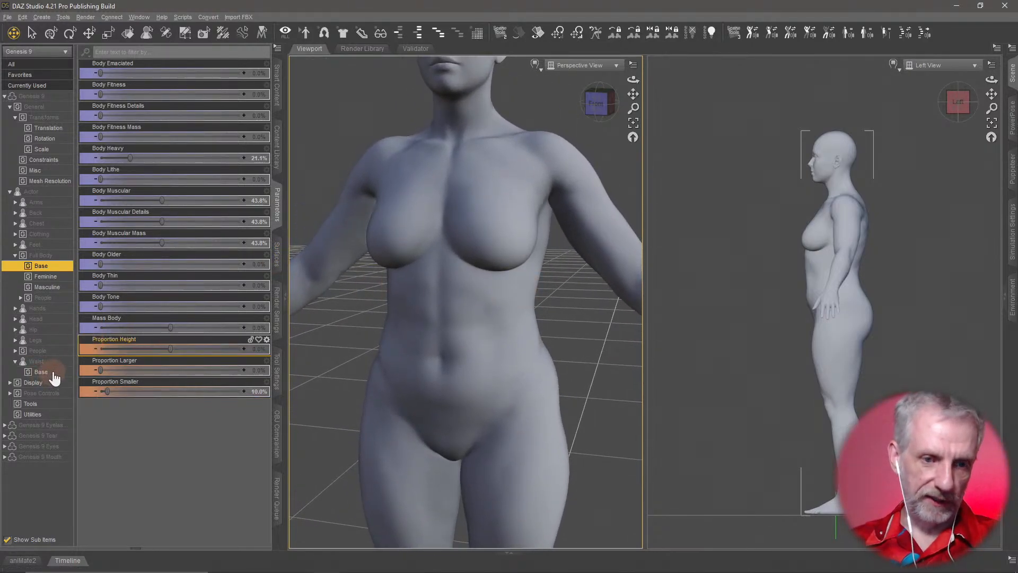
pyautogui.click(53, 374)
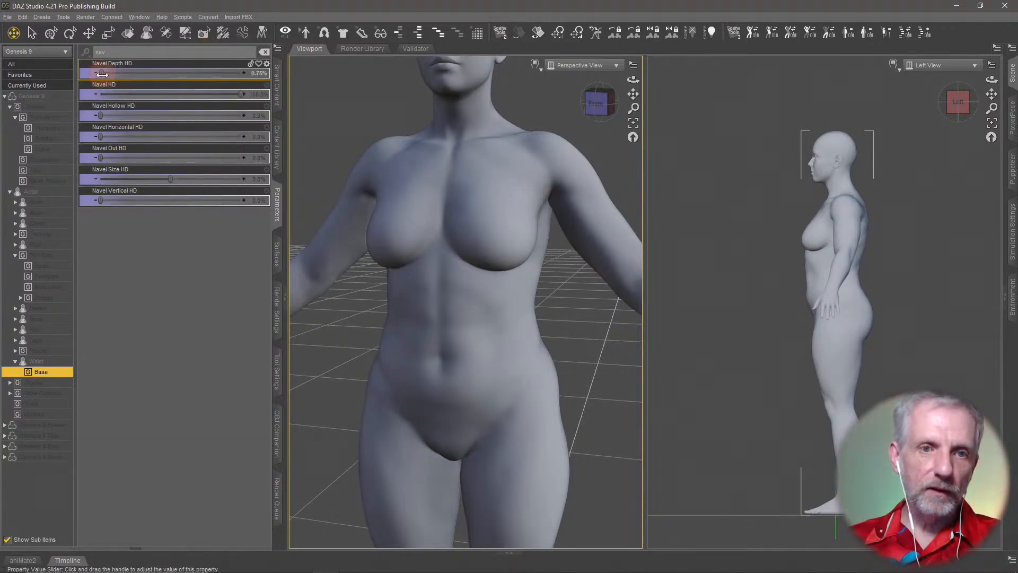
pyautogui.moveTo(156, 73); pyautogui.dragTo(153, 73)
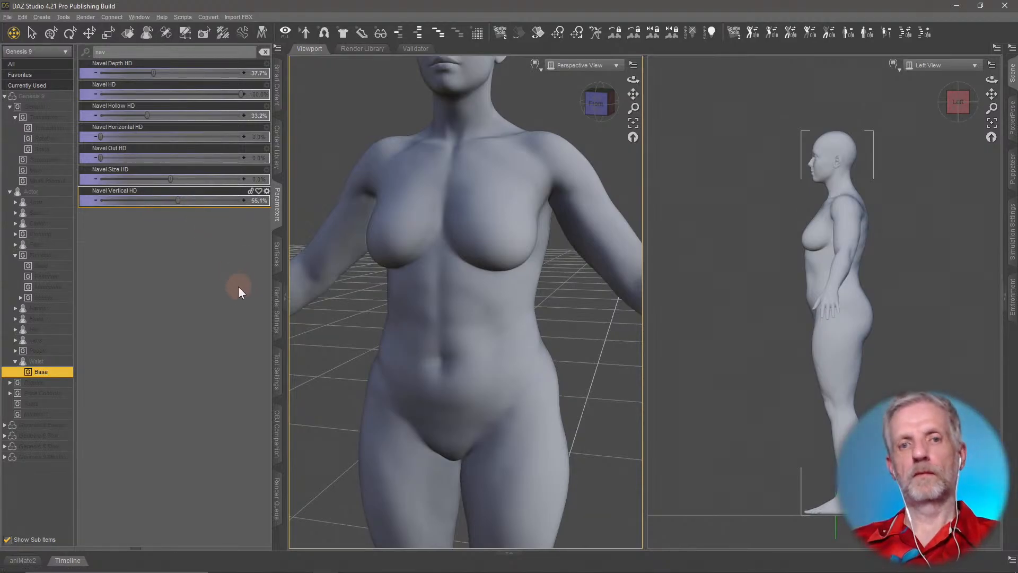
pyautogui.click(264, 52)
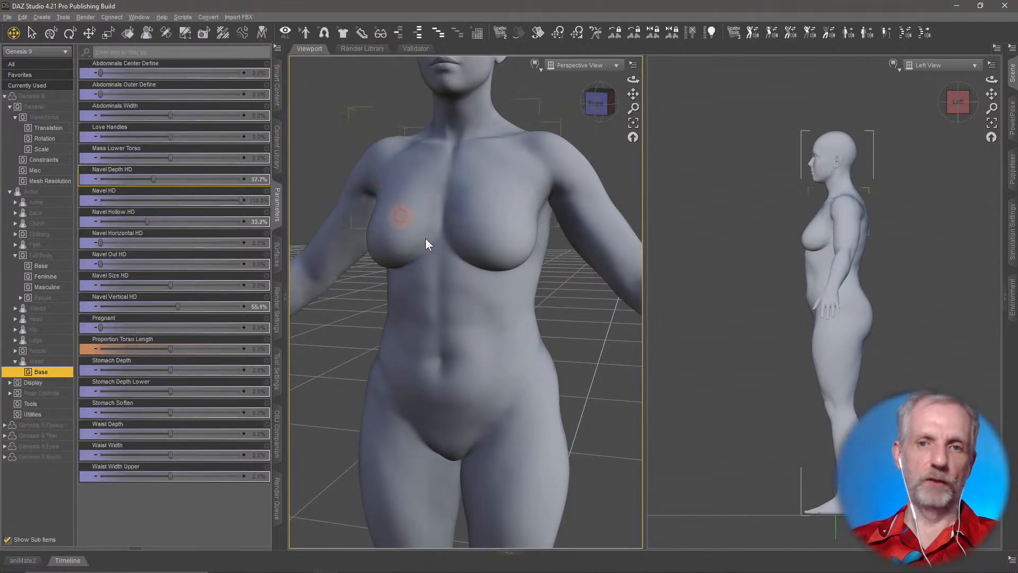
# Step: Frame the figure's head up close in both the perspective and left views to examine the face
pyautogui.moveTo(426, 237); pyautogui.dragTo(625, 278, button='middle')
pyautogui.scroll(-2, 434, 252)
pyautogui.scroll(5, 435, 253)
pyautogui.scroll(2, 428, 248)
pyautogui.scroll(8, 822, 230)
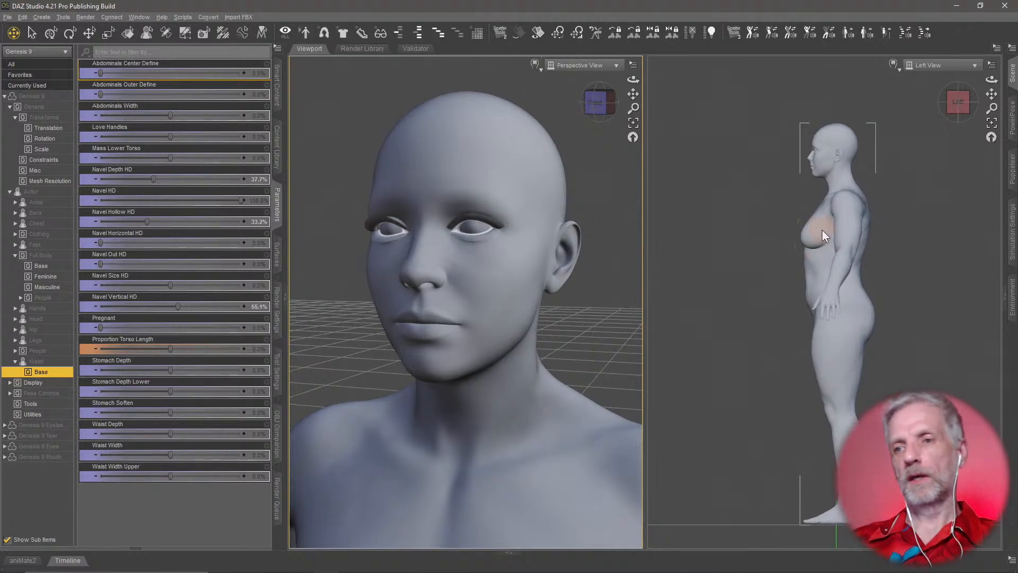
pyautogui.scroll(-5, 822, 230)
pyautogui.scroll(4, 822, 229)
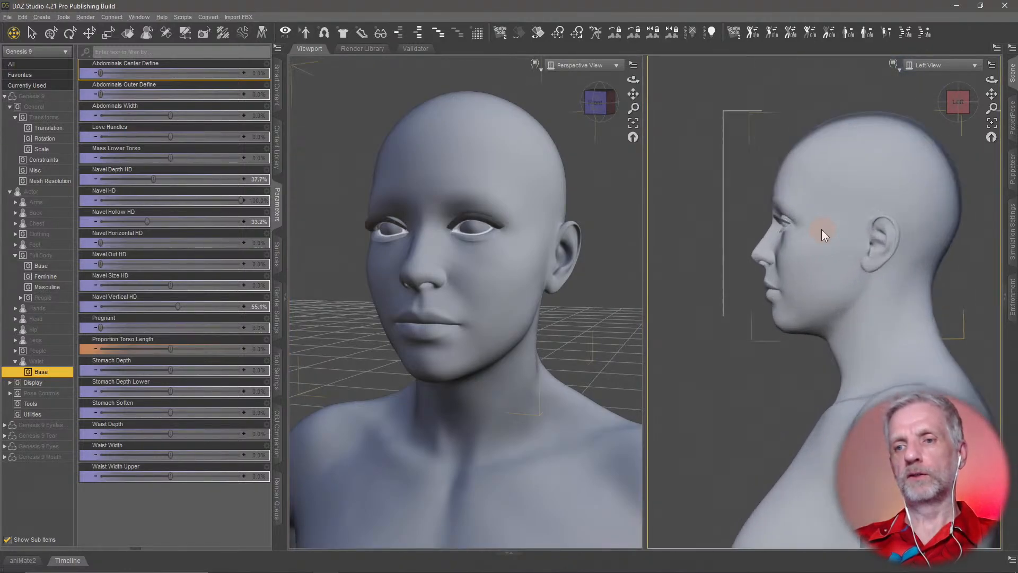
# Step: Collapse the General and Full Body groups and display the base Head shape parameters of the Genesis 9 figure
pyautogui.scroll(-4, 822, 231)
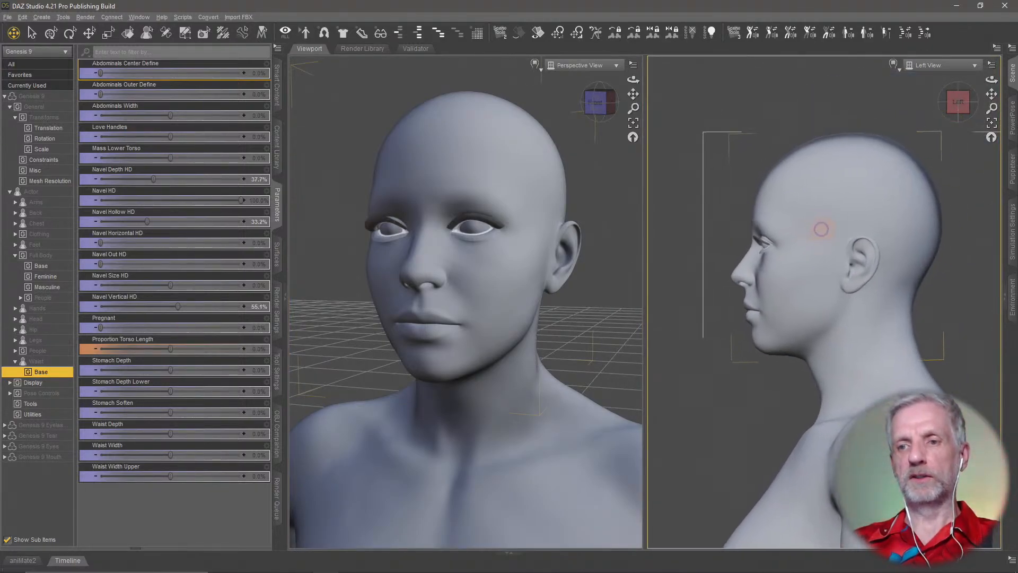
pyautogui.scroll(4, 822, 230)
pyautogui.moveTo(822, 234); pyautogui.dragTo(780, 234, button='middle')
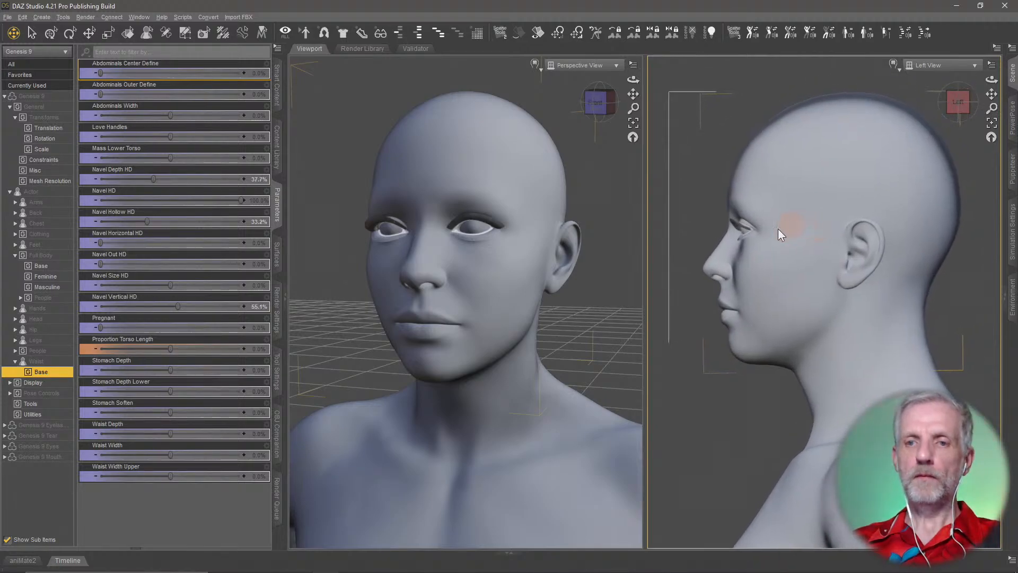
pyautogui.moveTo(517, 296); pyautogui.dragTo(514, 298, button='middle')
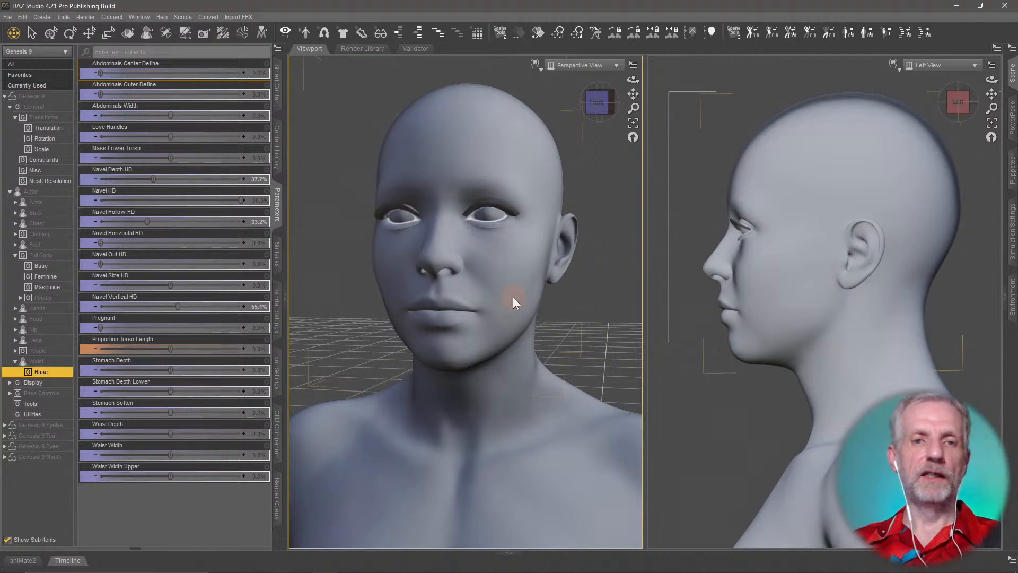
pyautogui.click(10, 108)
pyautogui.click(15, 182)
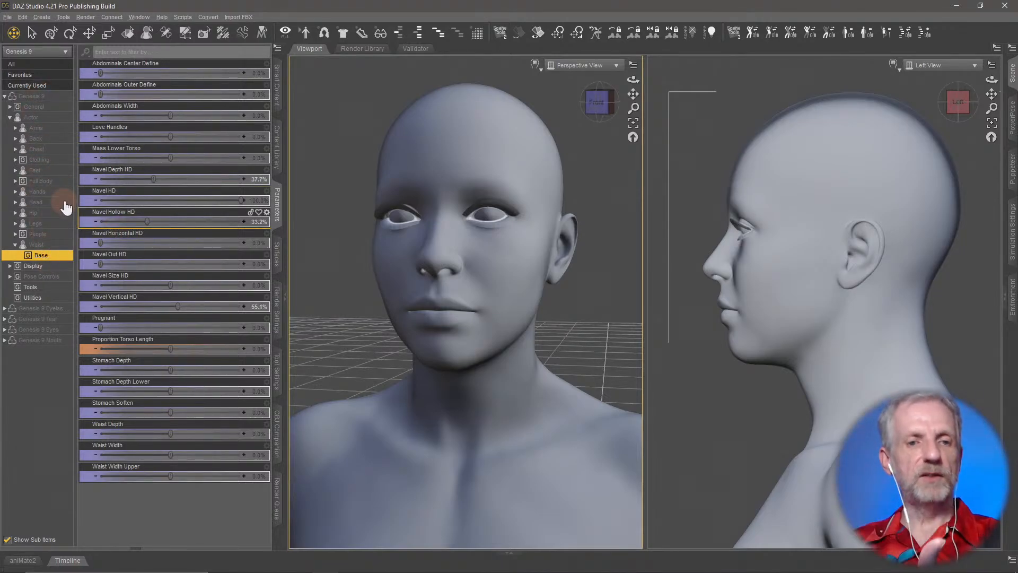
pyautogui.click(35, 202)
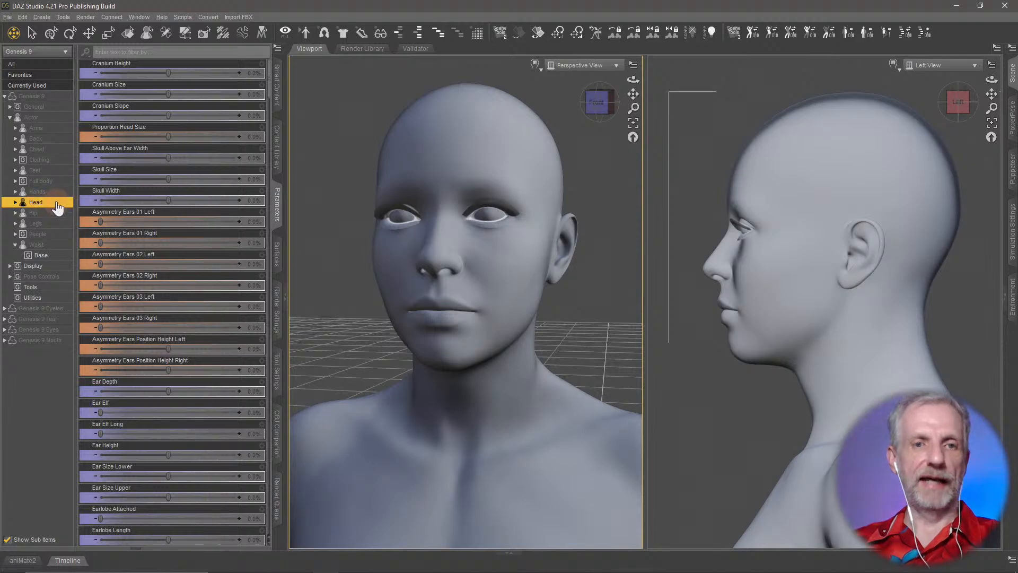
pyautogui.click(16, 202)
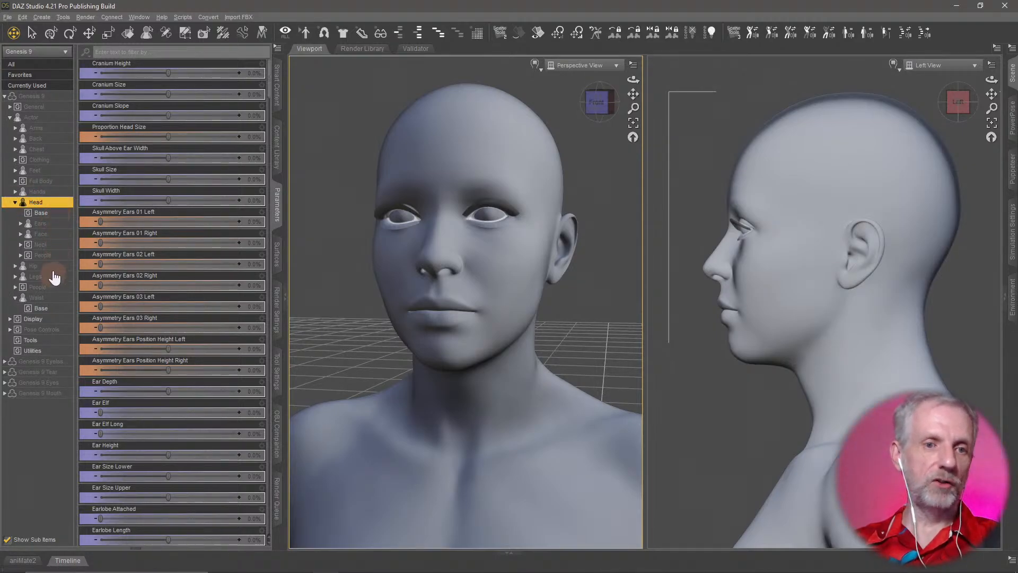
pyautogui.click(57, 214)
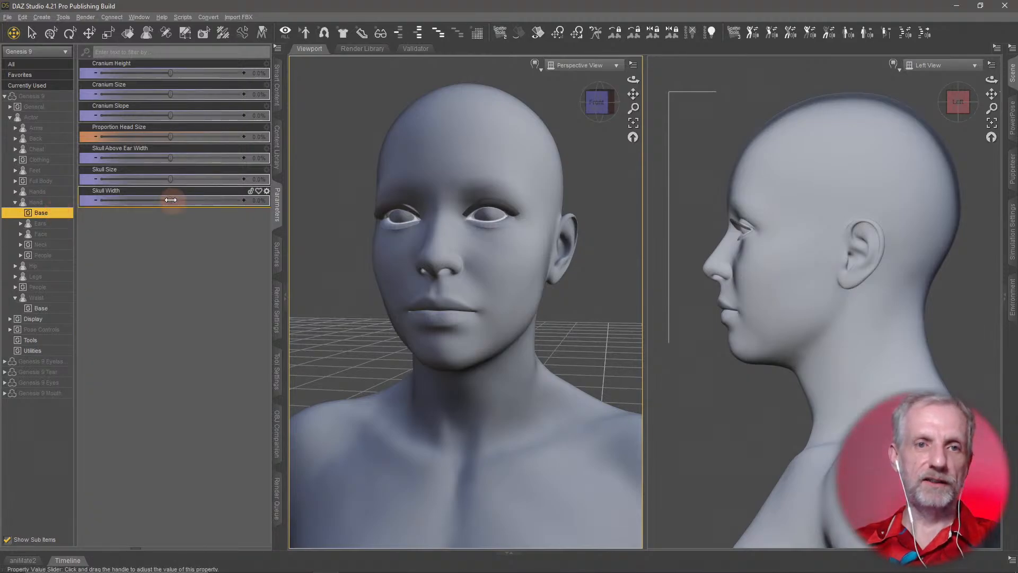
# Step: Try out the Cranium Height and Cranium Size shapes on the head and reset both to their defaults
pyautogui.moveTo(411, 237); pyautogui.dragTo(421, 277, button='middle')
pyautogui.moveTo(790, 344); pyautogui.dragTo(796, 373, button='middle')
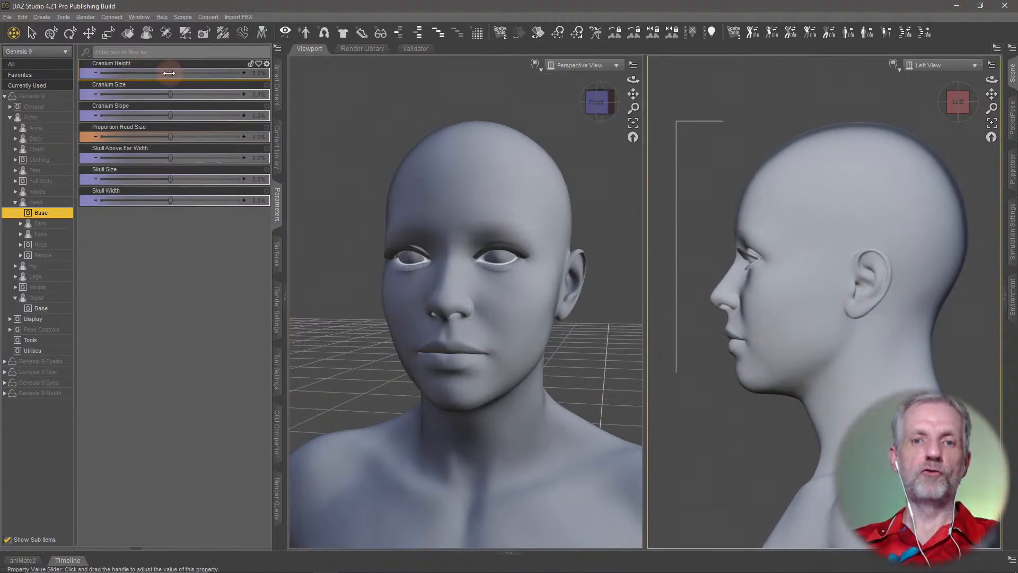
pyautogui.moveTo(168, 73); pyautogui.dragTo(260, 124)
pyautogui.keyDown('alt'); pyautogui.click(205, 74); pyautogui.keyUp('alt')
pyautogui.keyDown('alt'); pyautogui.click(217, 99); pyautogui.keyUp('alt')
# Step: Try a Cranium Slope of -50.2% together with a Cranium Size of 100% on the figure's head
pyautogui.moveTo(195, 120); pyautogui.dragTo(168, 120)
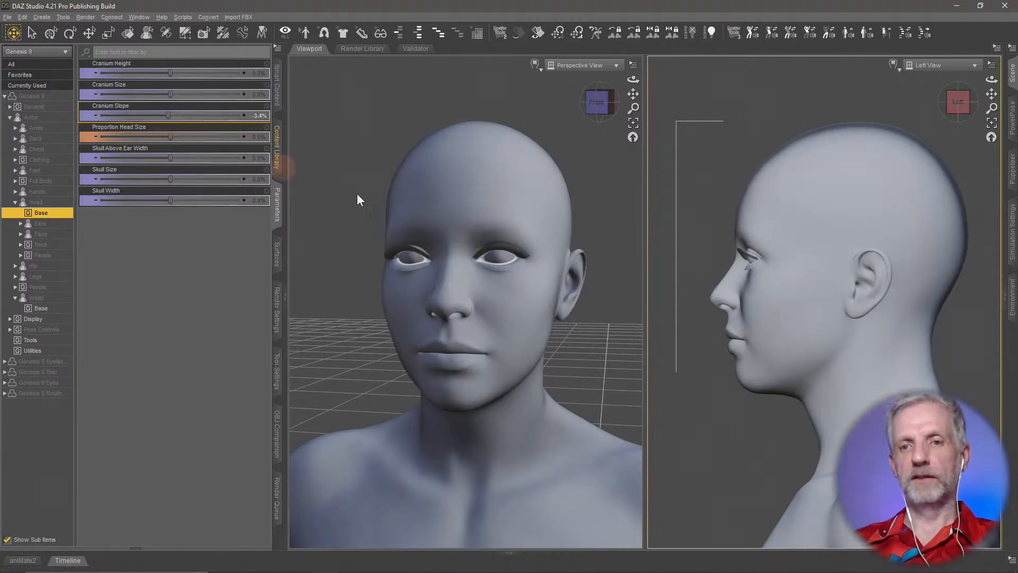
pyautogui.click(414, 225)
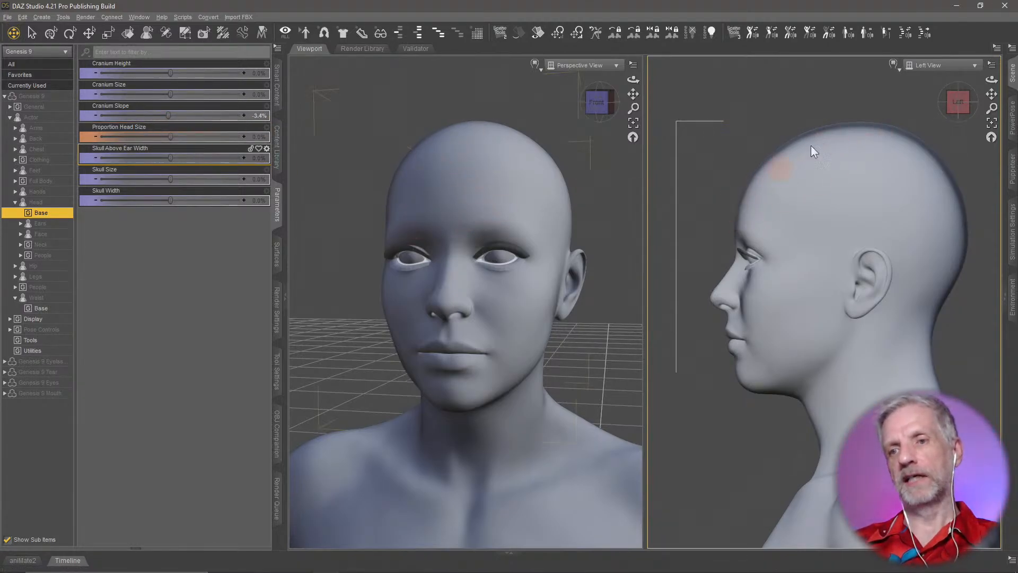
pyautogui.moveTo(169, 118); pyautogui.dragTo(255, 94)
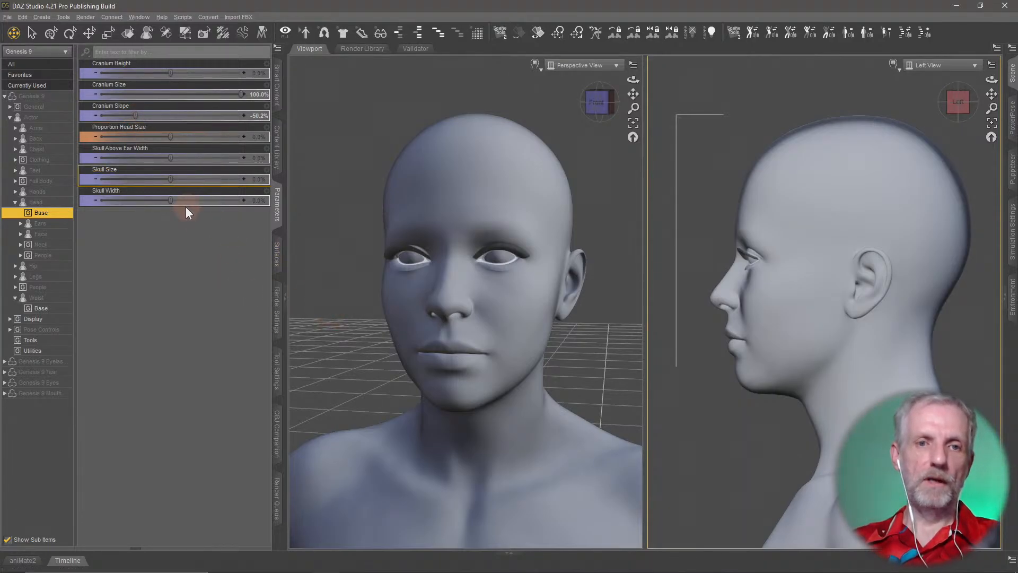
# Step: Try Proportion Head Size at 55.1% and 141.1% against the whole body, and reset it to its default
pyautogui.moveTo(171, 138); pyautogui.dragTo(190, 140)
pyautogui.scroll(-5, 399, 277)
pyautogui.scroll(-8, 816, 392)
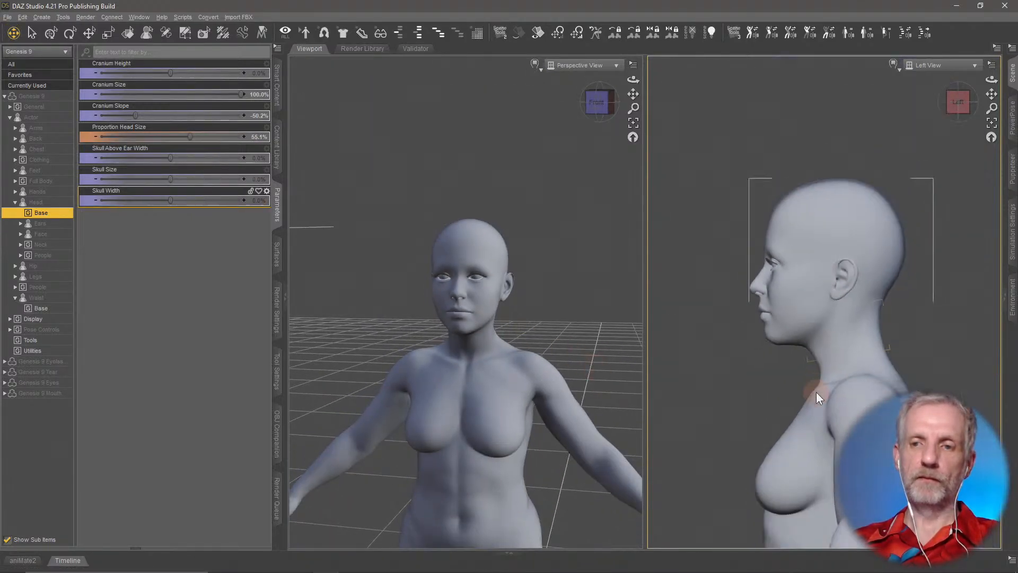
pyautogui.moveTo(482, 451); pyautogui.dragTo(478, 384, button='middle')
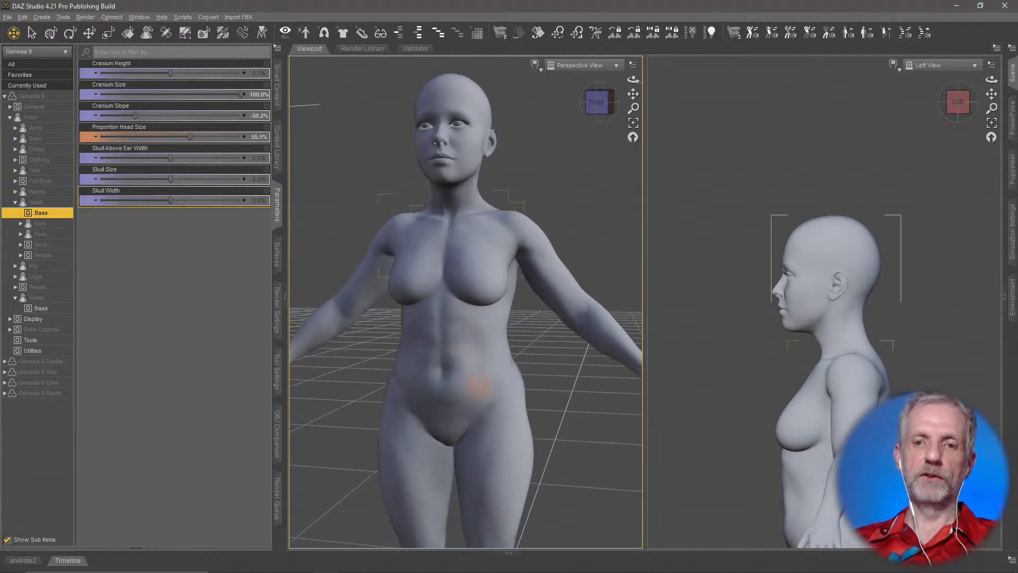
pyautogui.scroll(-4, 480, 387)
pyautogui.moveTo(480, 390); pyautogui.dragTo(481, 408, button='right')
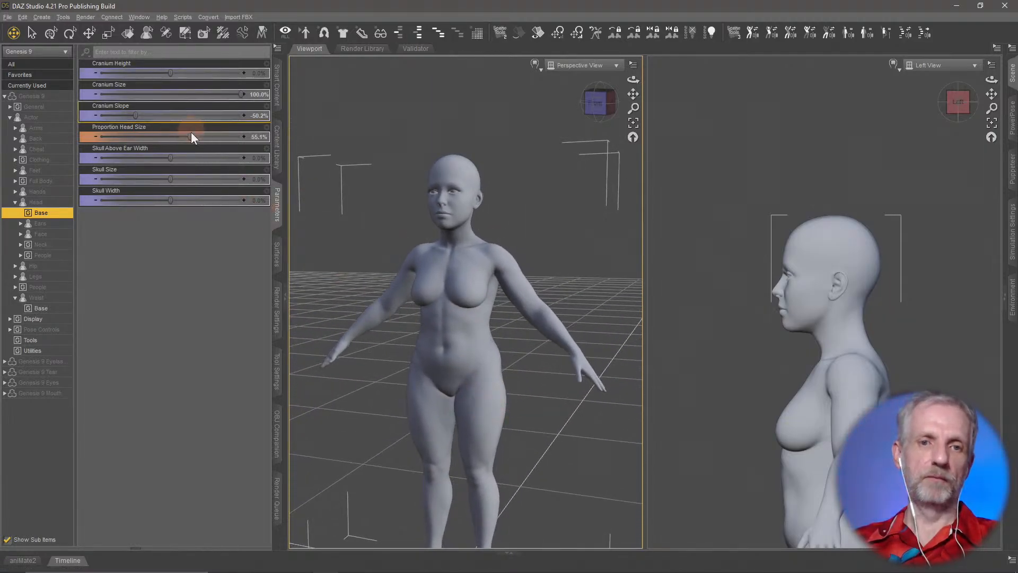
pyautogui.moveTo(212, 138)
pyautogui.mouseDown()
pyautogui.moveTo(232, 139)
pyautogui.moveTo(220, 140)
pyautogui.mouseUp()
pyautogui.moveTo(809, 378)
pyautogui.mouseDown(button='middle')
pyautogui.moveTo(805, 367)
pyautogui.moveTo(803, 378)
pyautogui.mouseUp(button='middle')
pyautogui.scroll(-4, 804, 372)
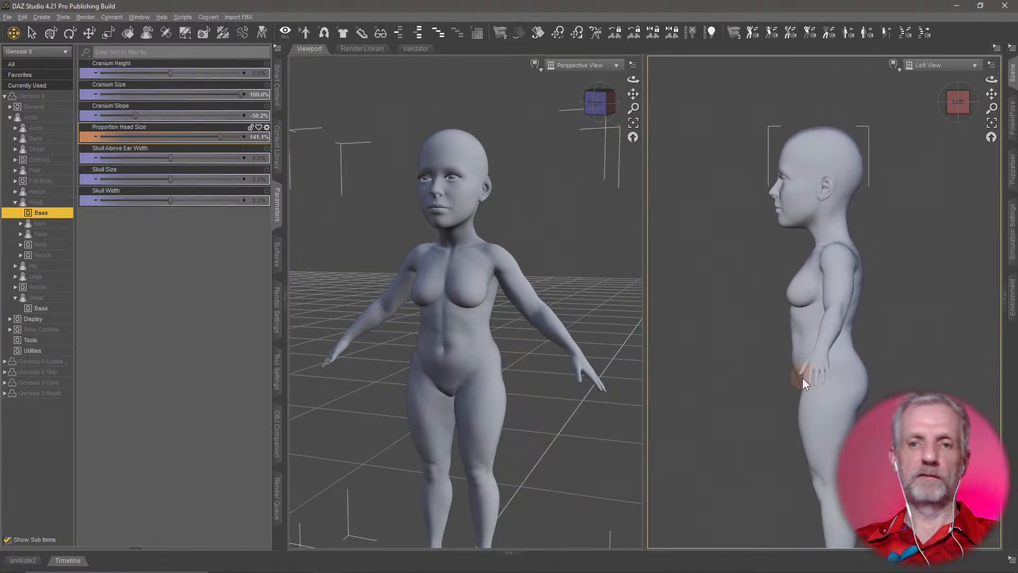
pyautogui.keyDown('alt'); pyautogui.click(200, 138); pyautogui.keyUp('alt')
# Step: Set Cranium Size to 37.4% and Cranium Slope to -7.2% on the figure's head
pyautogui.scroll(7, 464, 320)
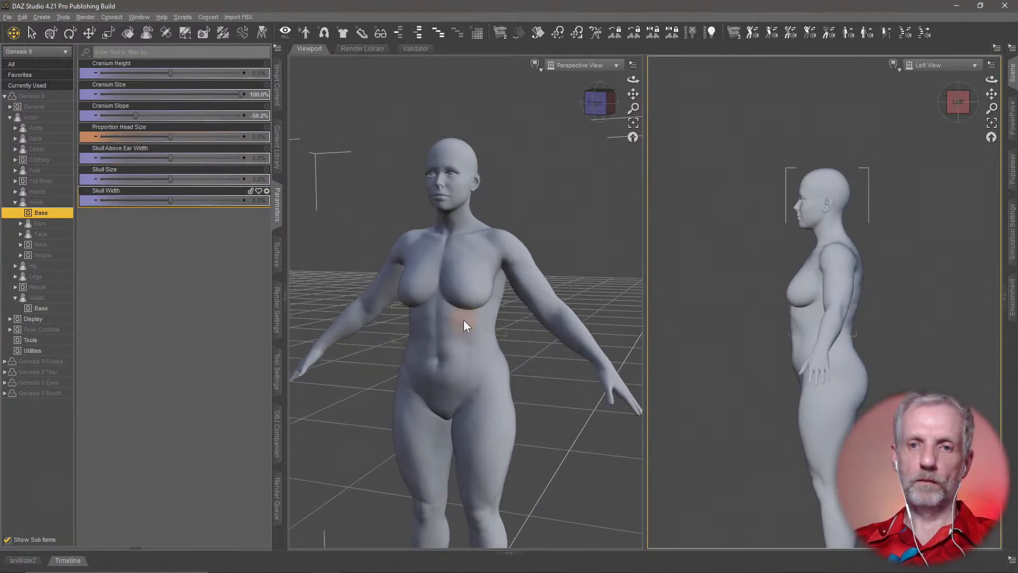
pyautogui.moveTo(463, 320)
pyautogui.mouseDown(button='middle')
pyautogui.moveTo(464, 517)
pyautogui.moveTo(456, 310)
pyautogui.mouseUp(button='middle')
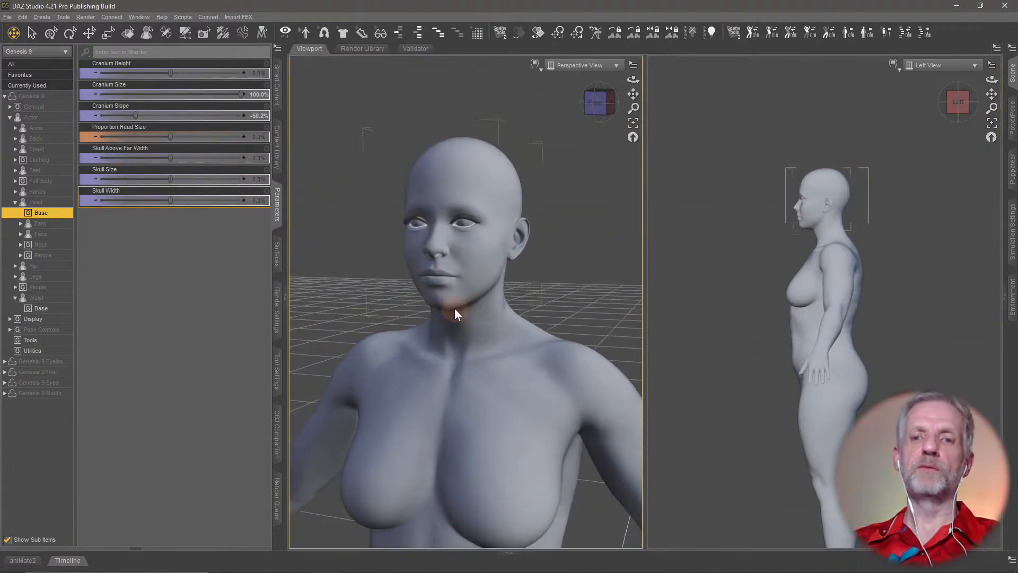
pyautogui.scroll(8, 827, 369)
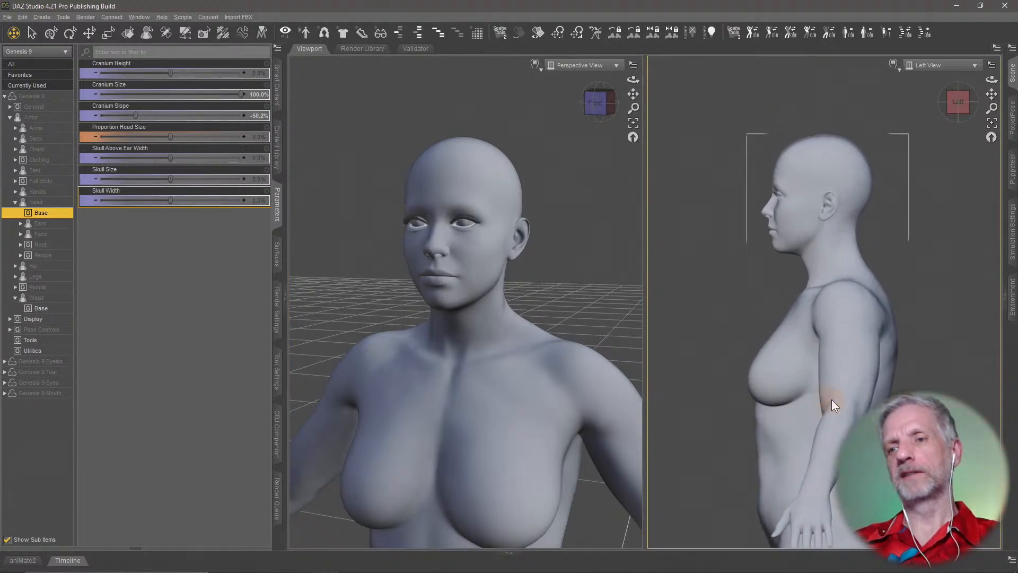
pyautogui.moveTo(831, 401); pyautogui.dragTo(837, 447, button='middle')
pyautogui.scroll(4, 533, 336)
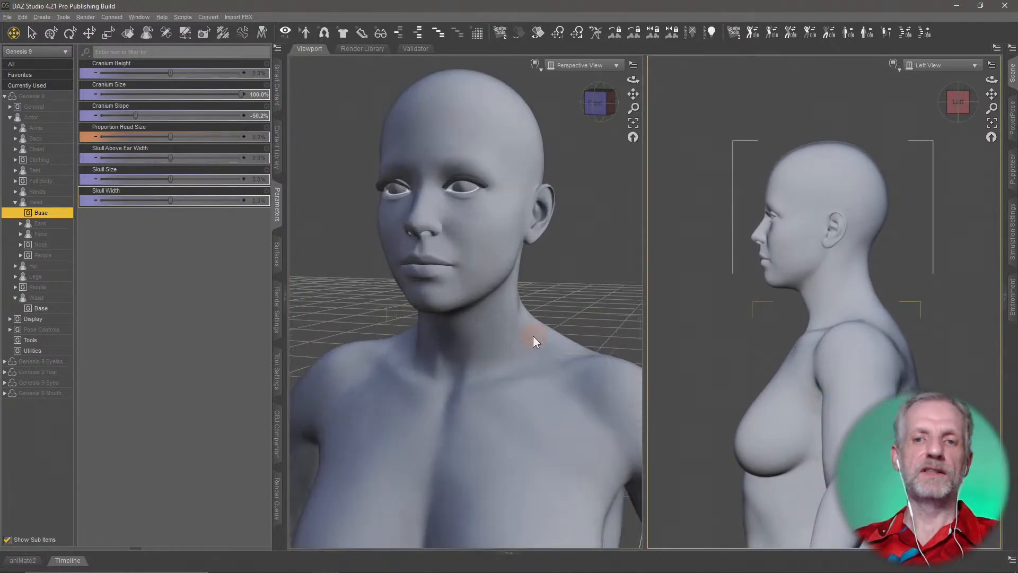
pyautogui.moveTo(533, 336); pyautogui.dragTo(533, 365, button='middle')
pyautogui.scroll(4, 778, 365)
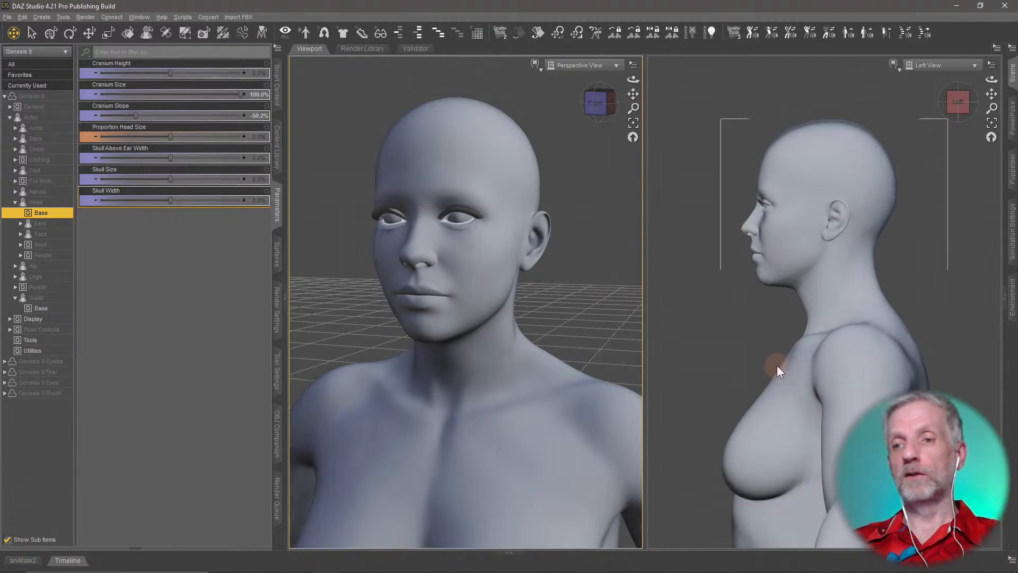
pyautogui.moveTo(778, 365); pyautogui.dragTo(788, 375, button='middle')
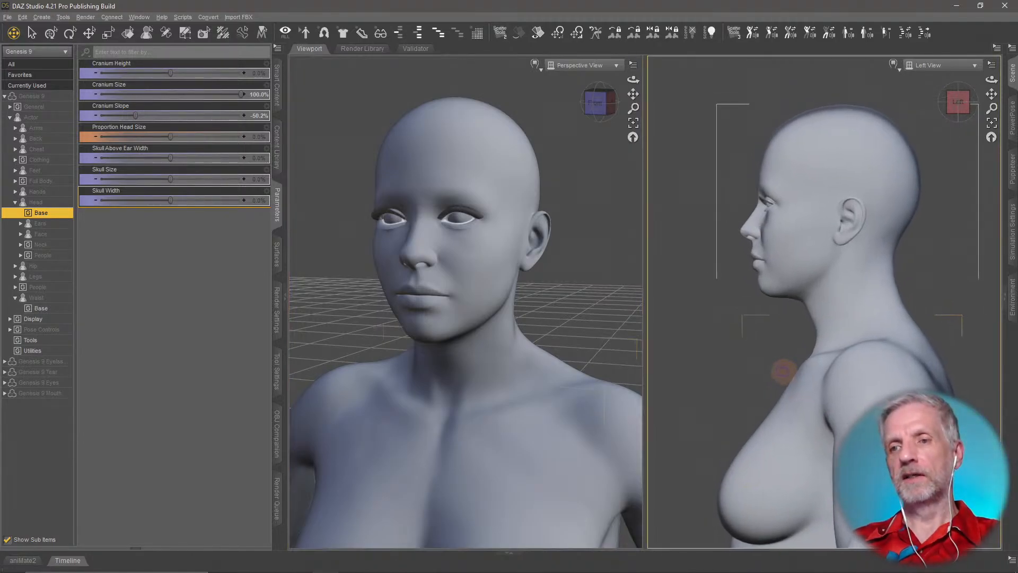
pyautogui.scroll(-3, 549, 363)
pyautogui.keyDown('ctrl'); pyautogui.keyDown('alt'); pyautogui.moveTo(550, 364); pyautogui.dragTo(411, 306); pyautogui.keyUp('alt'); pyautogui.keyUp('ctrl')
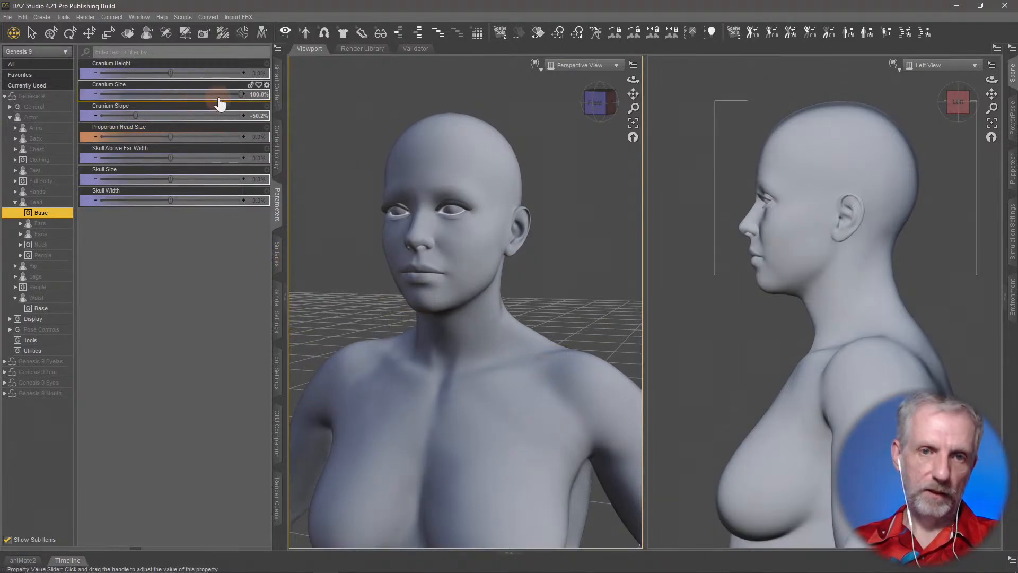
pyautogui.moveTo(242, 96); pyautogui.dragTo(194, 91)
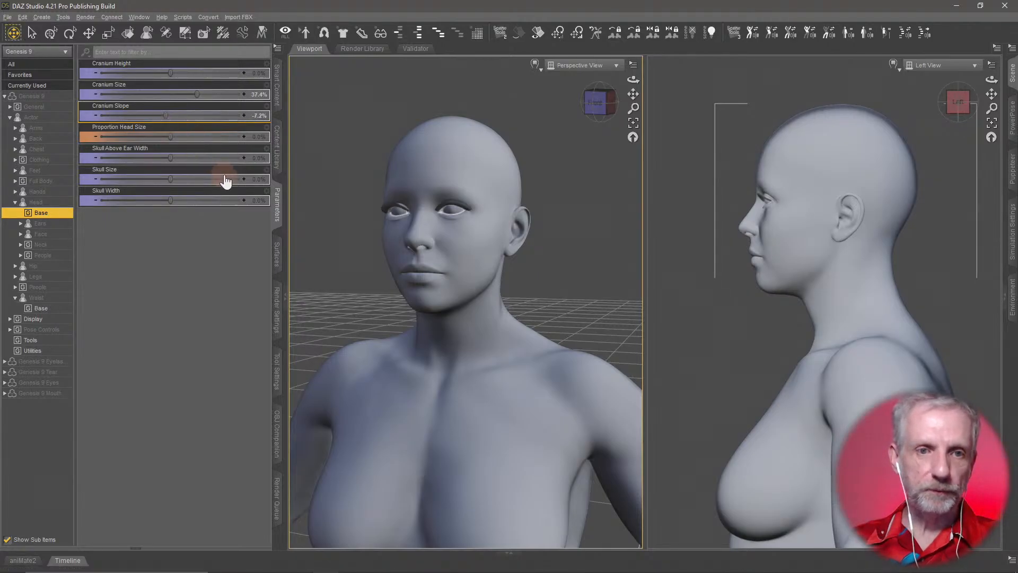
# Step: Set Skull Above Ear Width to 54.0% and Skull Size to 49.4%
pyautogui.moveTo(172, 158); pyautogui.dragTo(215, 161)
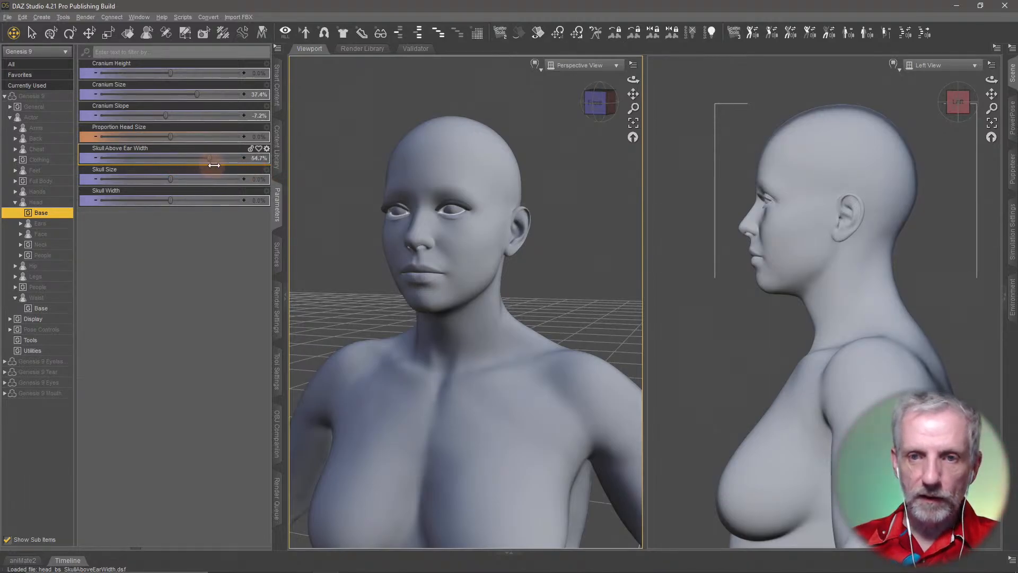
pyautogui.moveTo(267, 169); pyautogui.dragTo(200, 184)
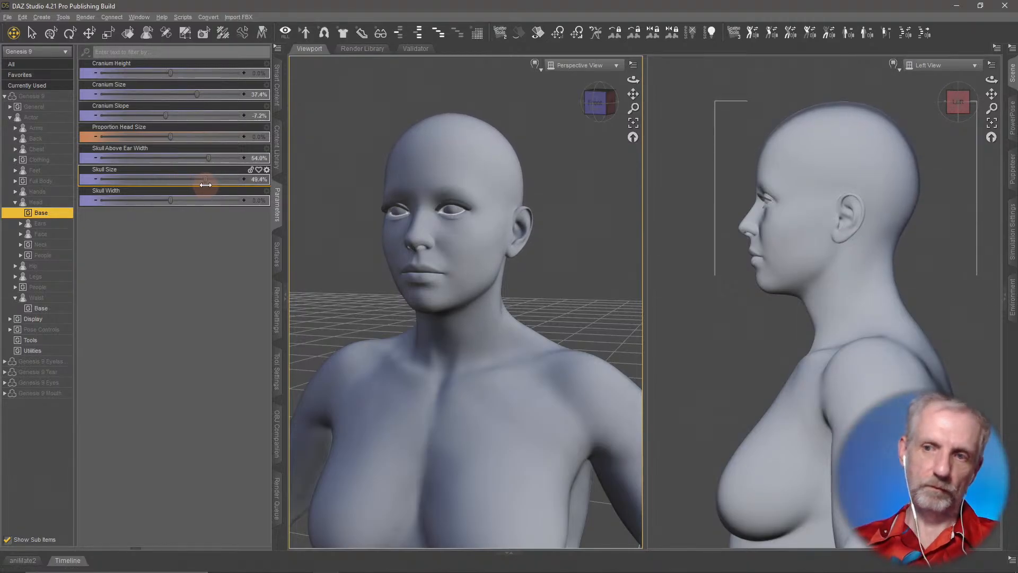
# Step: Try negative Skull Width values such as -71.3% and -60.0% from the front, and reset it to its default
pyautogui.moveTo(183, 201); pyautogui.dragTo(126, 192)
pyautogui.keyDown('alt'); pyautogui.moveTo(405, 375); pyautogui.dragTo(411, 312); pyautogui.keyUp('alt')
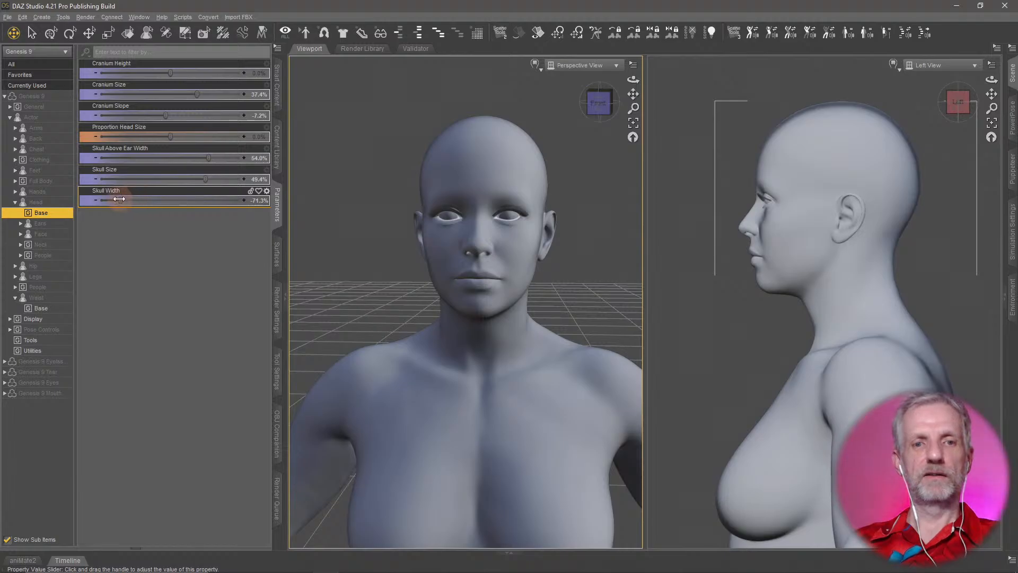
pyautogui.moveTo(119, 198); pyautogui.dragTo(54, 208)
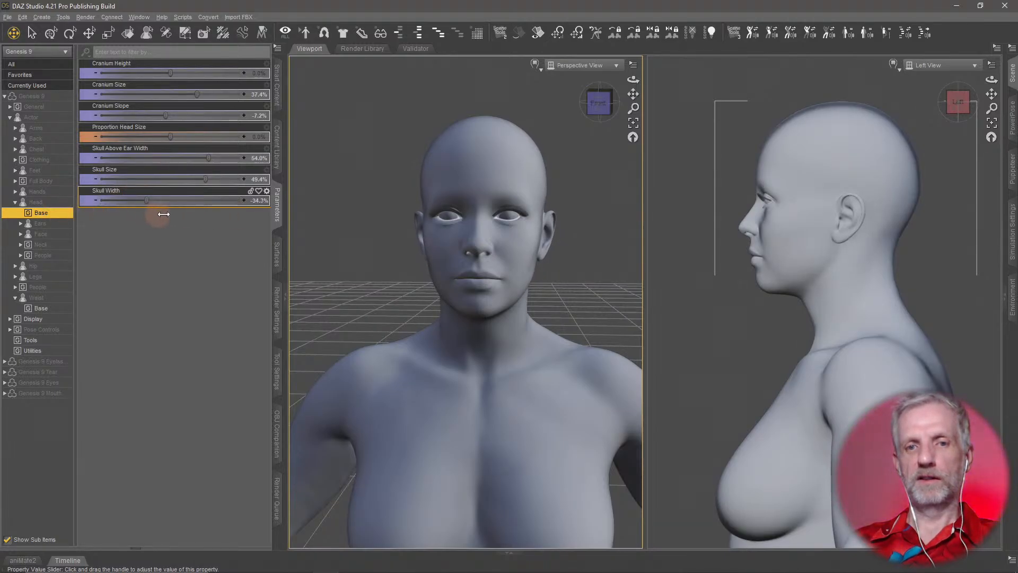
pyautogui.moveTo(164, 214); pyautogui.dragTo(130, 209)
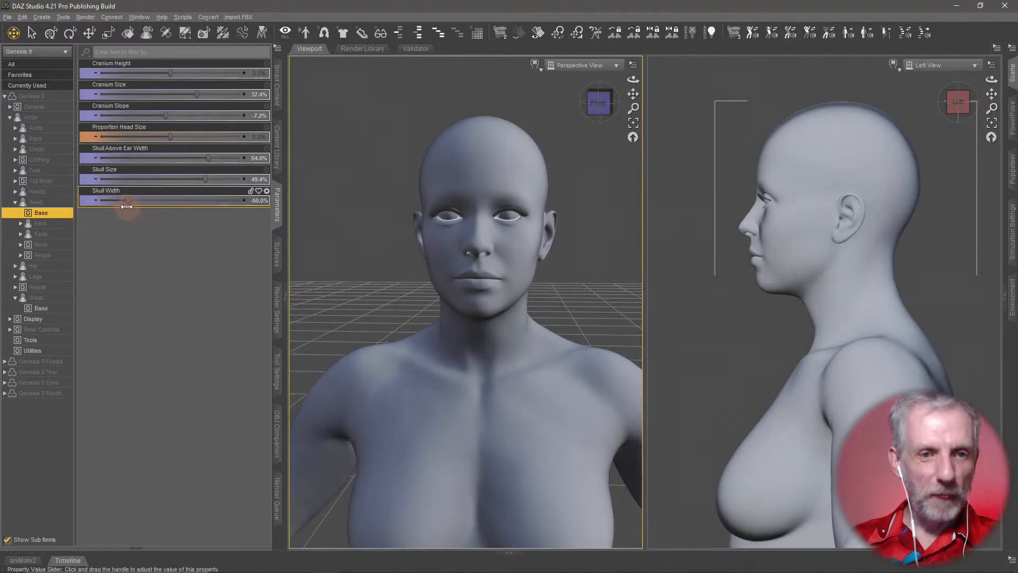
pyautogui.keyDown('alt'); pyautogui.click(190, 201); pyautogui.keyUp('alt')
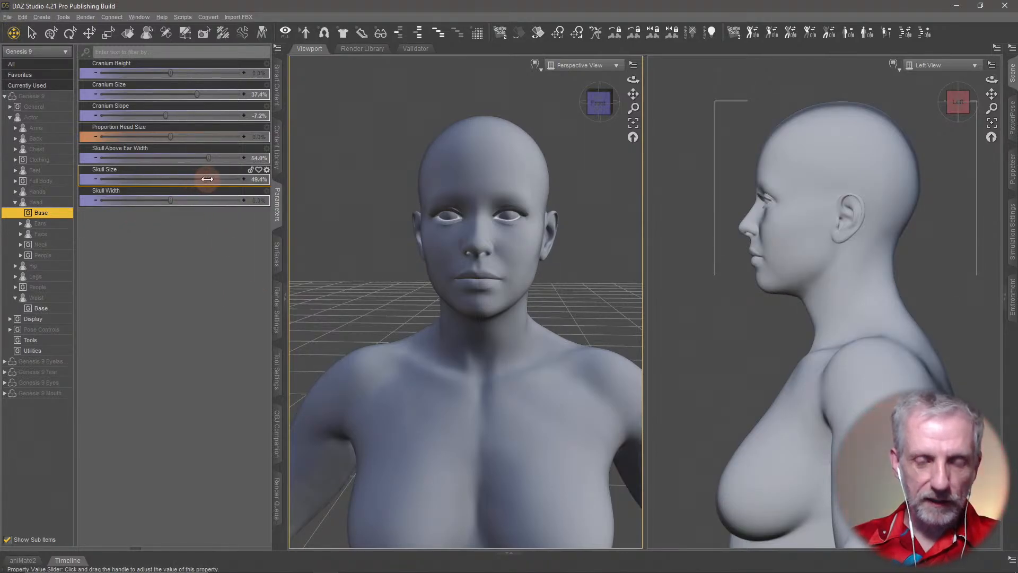
# Step: Reduce Skull Size to 12.5%
pyautogui.moveTo(193, 179); pyautogui.dragTo(177, 176)
pyautogui.moveTo(181, 177); pyautogui.dragTo(185, 177)
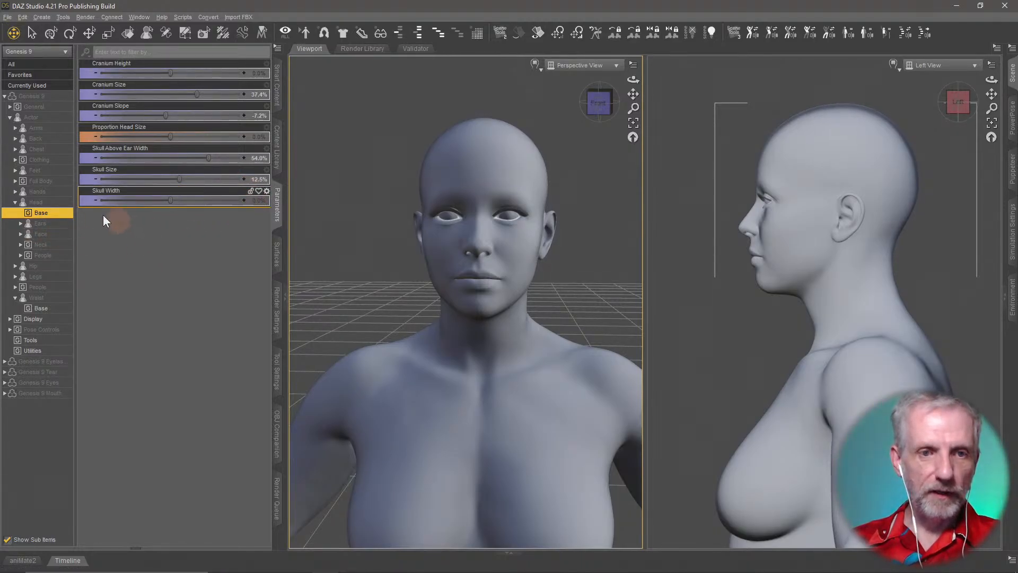
# Step: Look through the Ears shape parameters of the head and display the base Face shape parameters
pyautogui.click(58, 223)
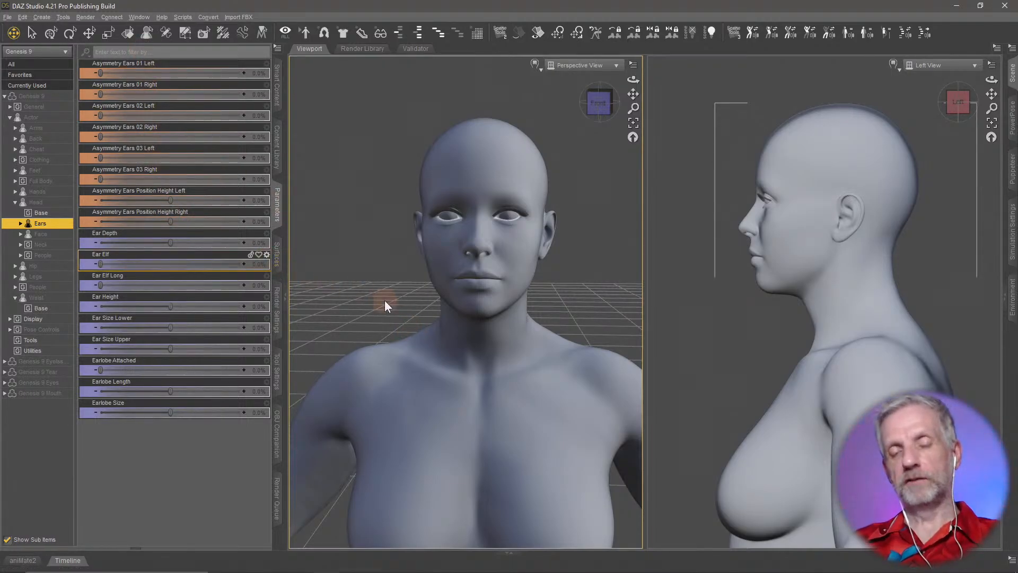
pyautogui.moveTo(384, 300); pyautogui.dragTo(383, 308, button='middle')
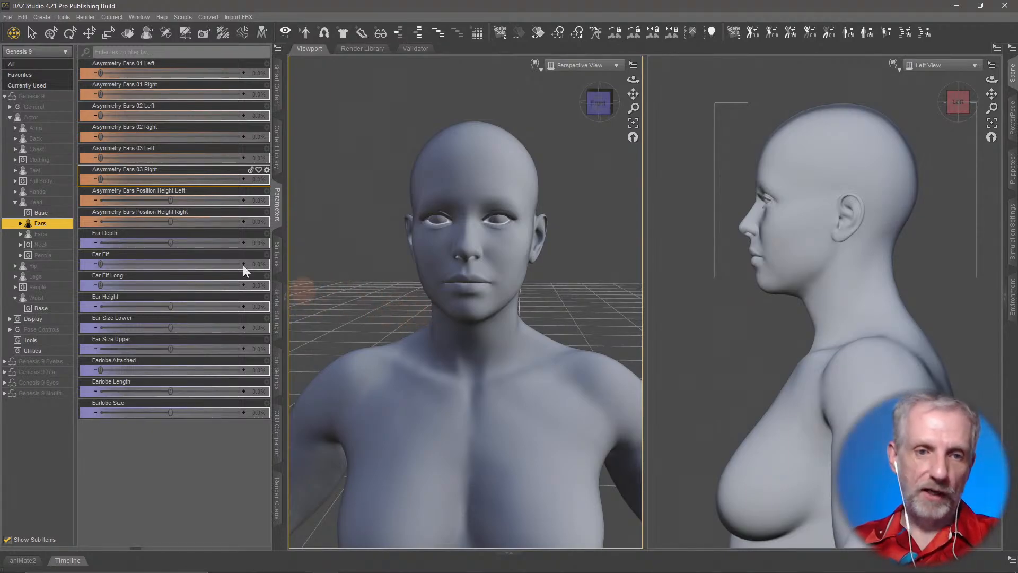
pyautogui.click(46, 236)
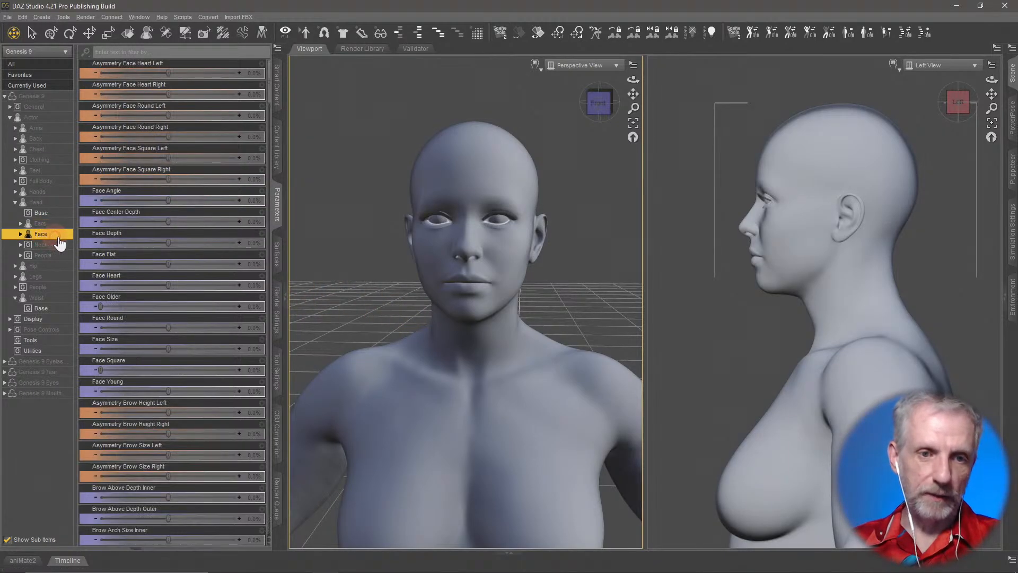
pyautogui.doubleClick(47, 235)
pyautogui.click(61, 246)
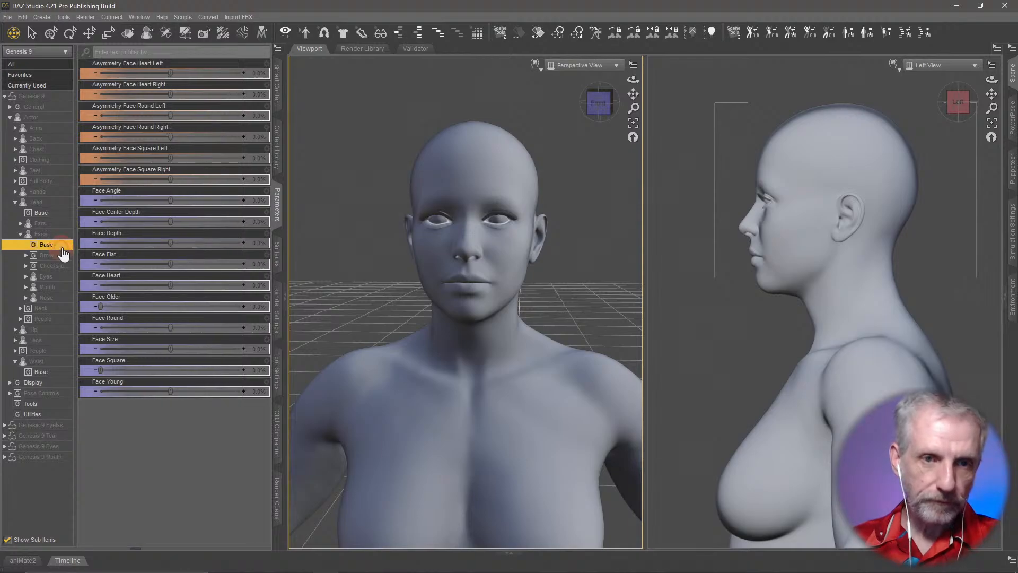
pyautogui.scroll(2, 501, 353)
pyautogui.moveTo(500, 352); pyautogui.dragTo(499, 390, button='middle')
pyautogui.moveTo(761, 326)
pyautogui.mouseDown(button='middle')
pyautogui.moveTo(769, 377)
pyautogui.moveTo(765, 320)
pyautogui.mouseUp(button='middle')
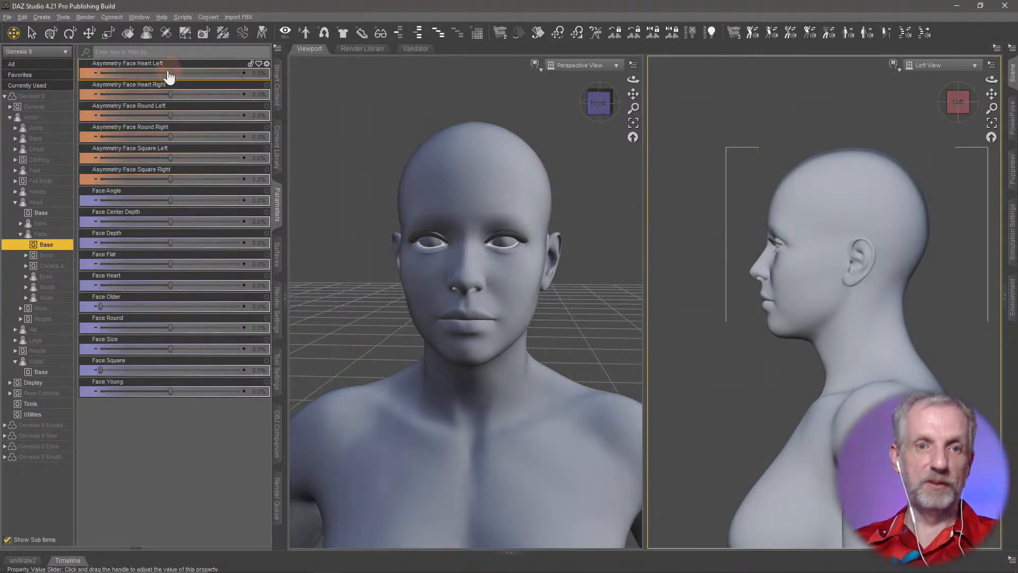
# Step: Try Asymmetry Face Heart Left and Asymmetry Face Heart Right at 100.0%, and reset both to their defaults
pyautogui.moveTo(171, 73); pyautogui.dragTo(311, 88)
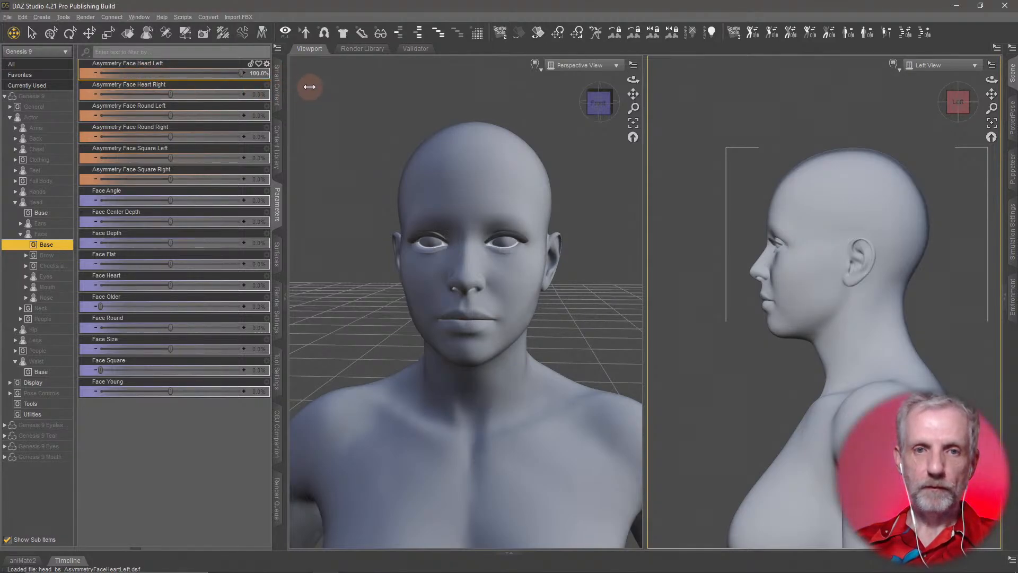
pyautogui.moveTo(157, 96); pyautogui.dragTo(324, 109)
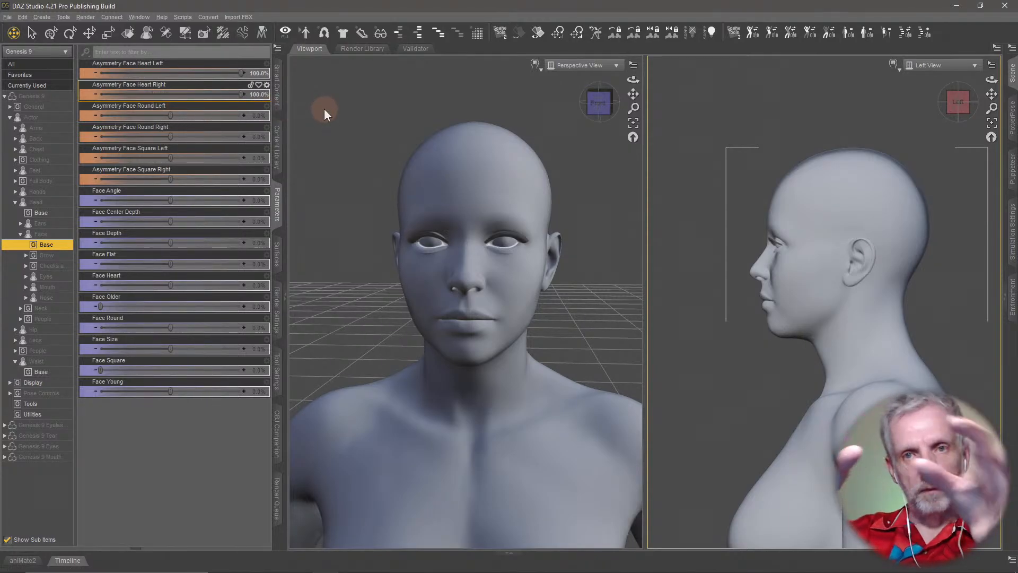
pyautogui.scroll(2, 415, 226)
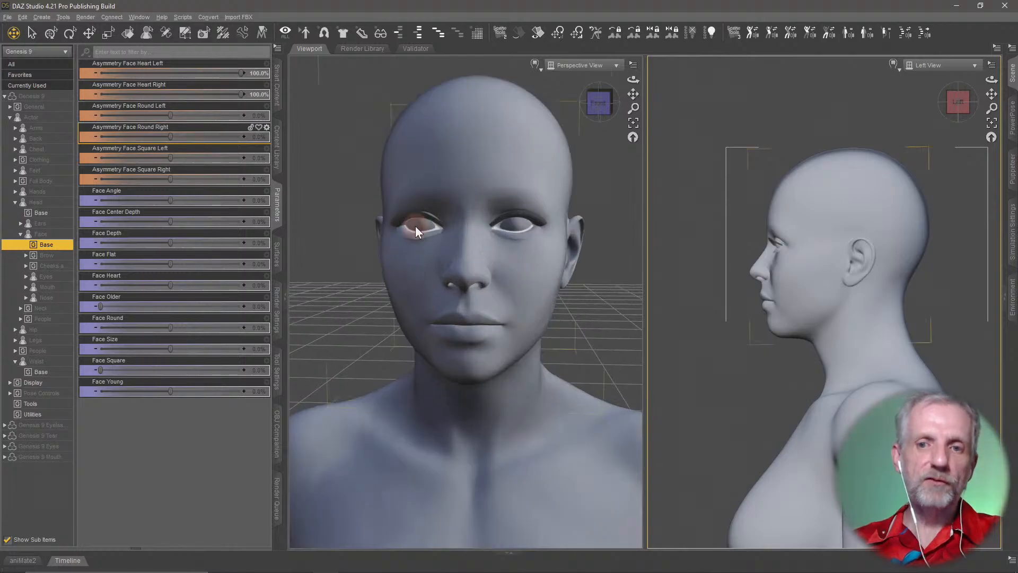
pyautogui.moveTo(420, 246); pyautogui.dragTo(421, 245, button='middle')
pyautogui.keyDown('alt'); pyautogui.click(221, 94); pyautogui.keyUp('alt')
pyautogui.keyDown('alt'); pyautogui.click(229, 74); pyautogui.keyUp('alt')
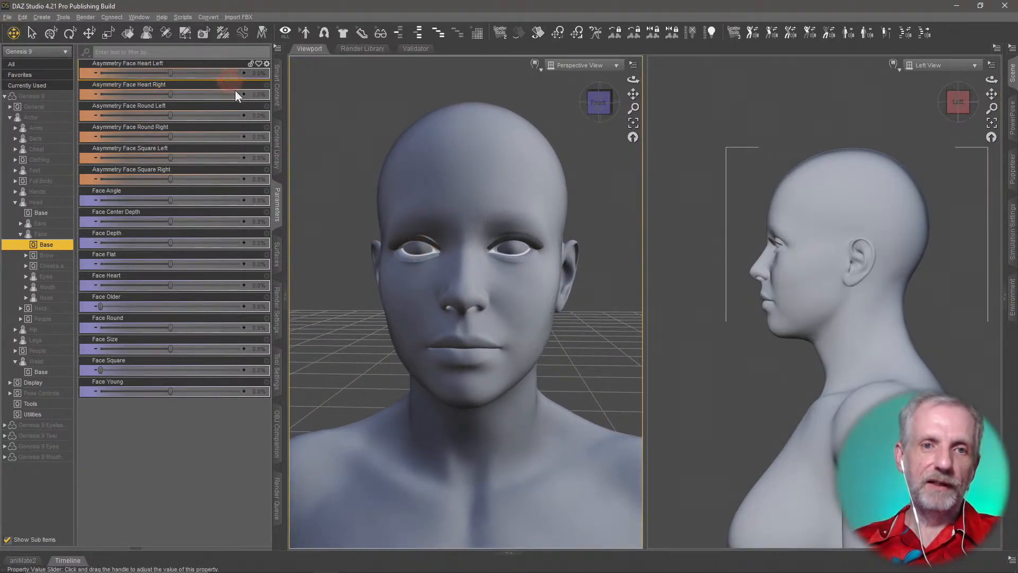
# Step: Try Asymmetry Face Round Left and Asymmetry Face Square Left at 100.0%, resetting each to its default
pyautogui.moveTo(170, 116); pyautogui.dragTo(249, 117)
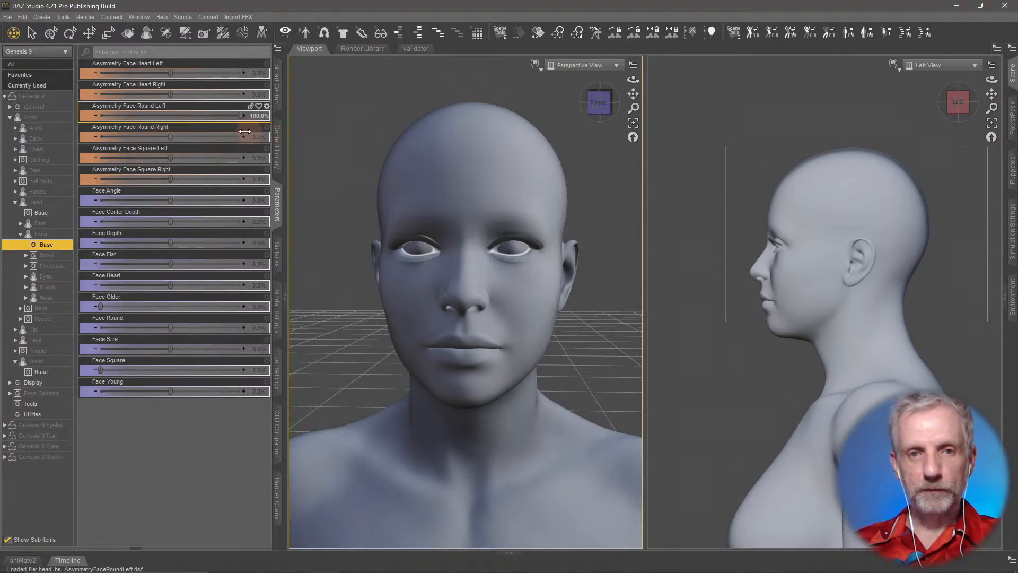
pyautogui.keyDown('alt'); pyautogui.click(227, 115); pyautogui.keyUp('alt')
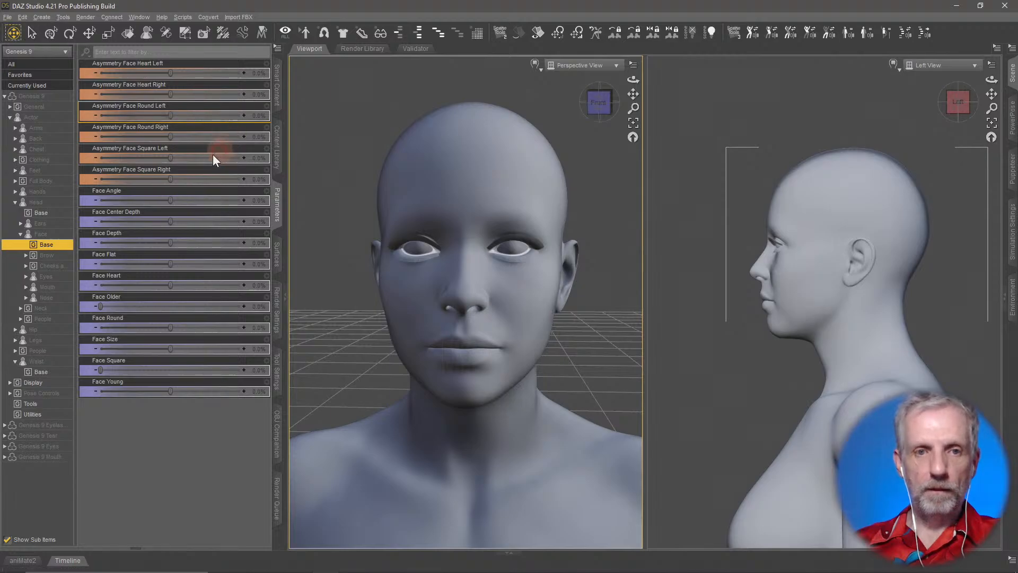
pyautogui.moveTo(170, 157); pyautogui.dragTo(249, 158)
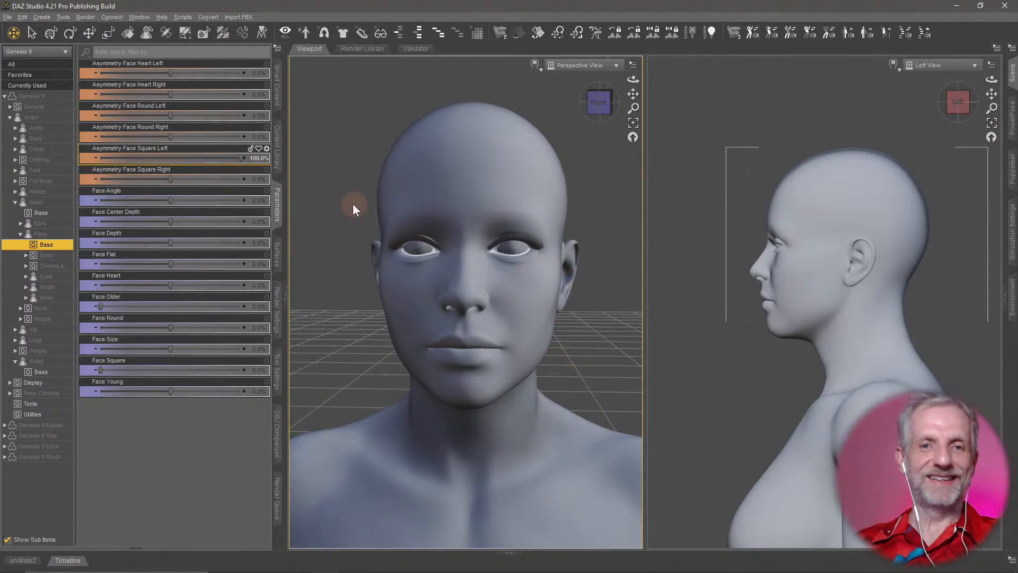
pyautogui.moveTo(240, 166); pyautogui.dragTo(187, 165)
pyautogui.keyDown('alt'); pyautogui.click(186, 159); pyautogui.keyUp('alt')
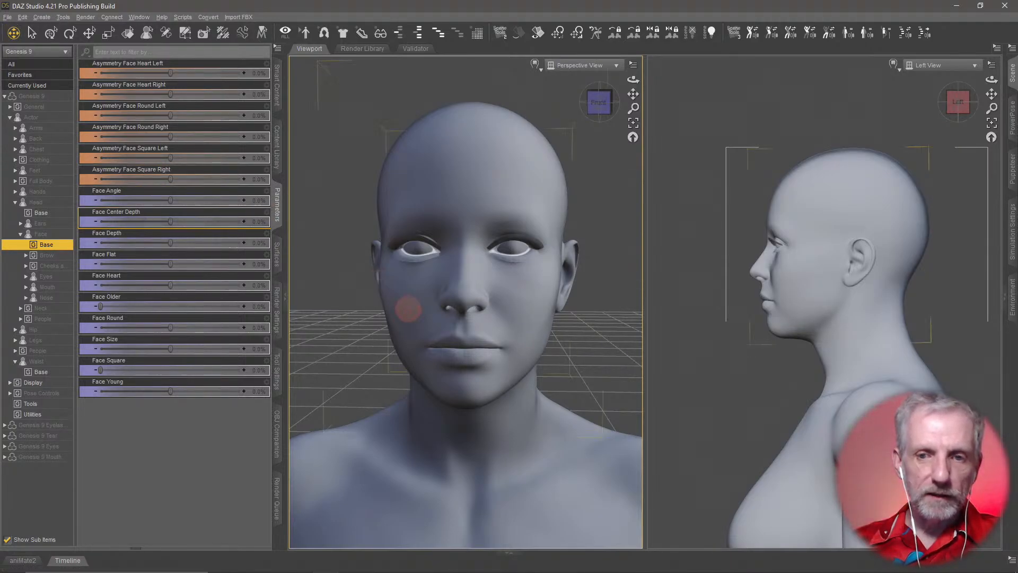
# Step: Set Asymmetry Face Square Right to 87.2%, Asymmetry Face Round Left to 40.4% and Asymmetry Face Heart Right to 14.7%
pyautogui.moveTo(409, 309); pyautogui.dragTo(405, 300, button='middle')
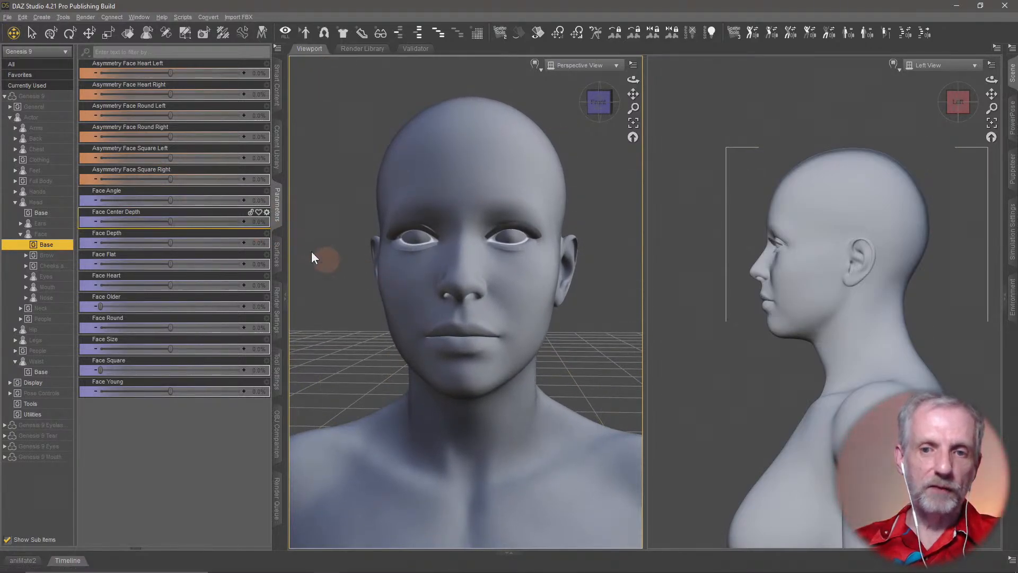
pyautogui.moveTo(171, 179); pyautogui.dragTo(258, 199)
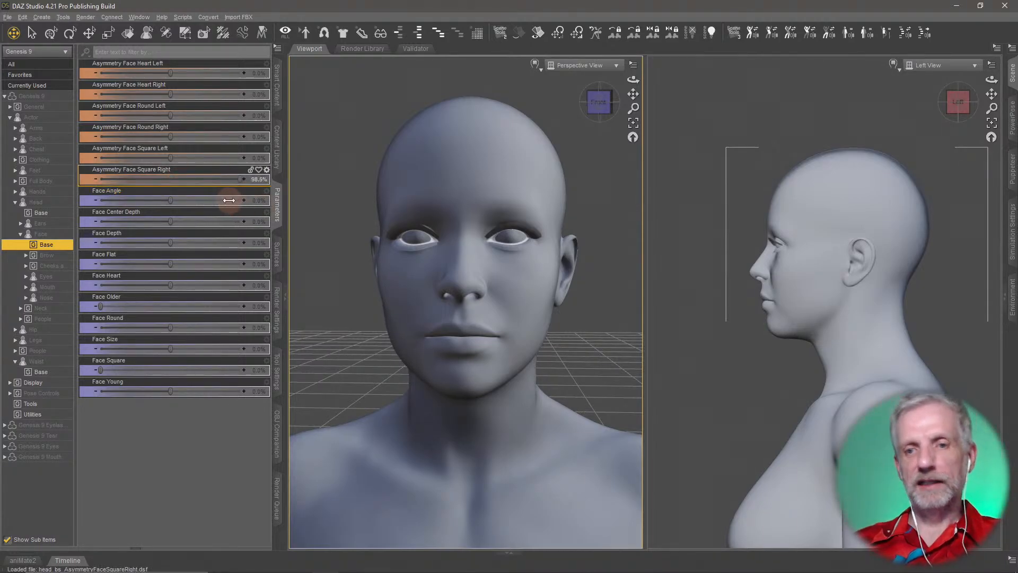
pyautogui.moveTo(241, 202); pyautogui.dragTo(232, 199)
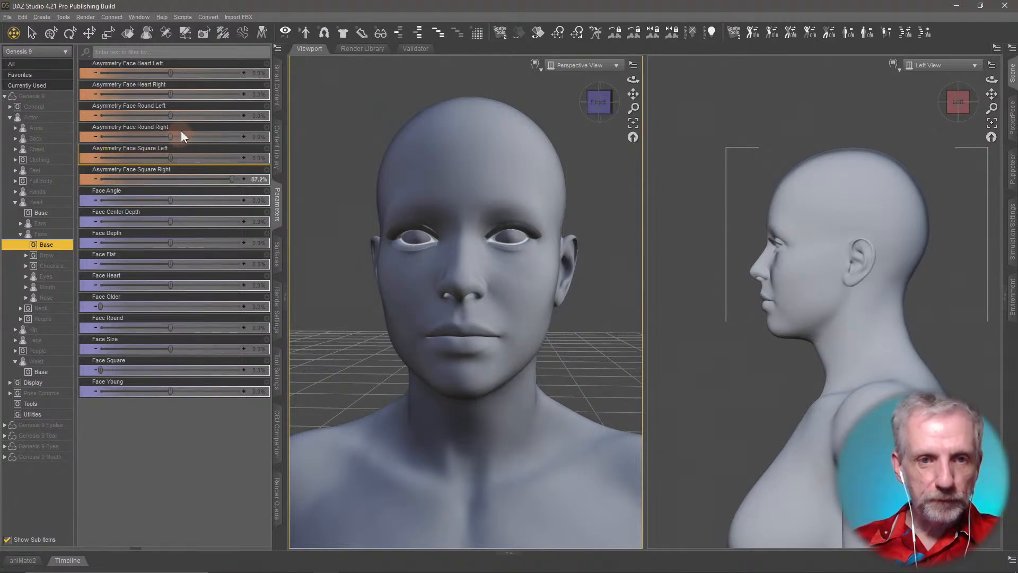
pyautogui.moveTo(168, 115); pyautogui.dragTo(199, 120)
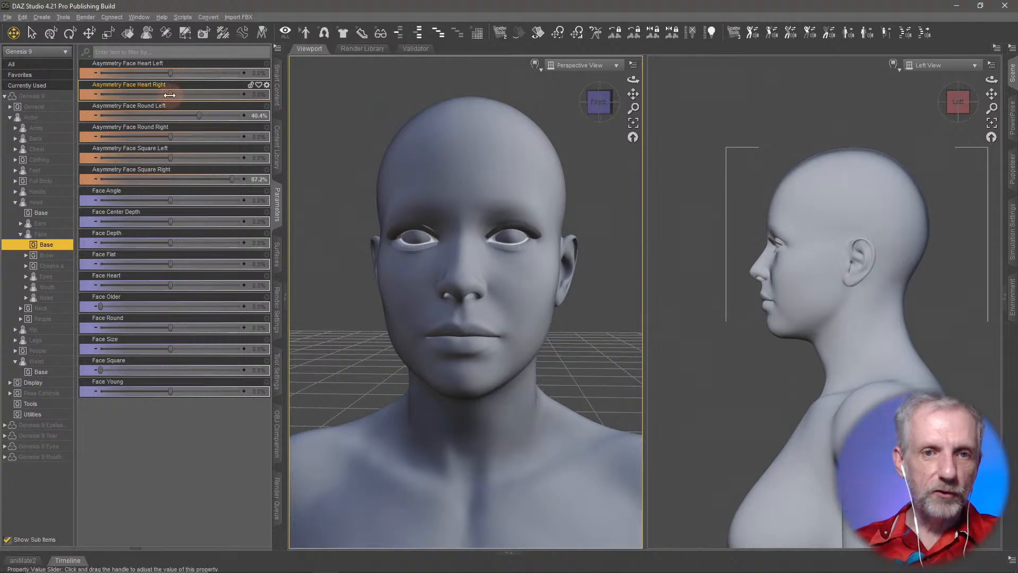
pyautogui.moveTo(170, 94)
pyautogui.mouseDown()
pyautogui.moveTo(212, 101)
pyautogui.moveTo(171, 101)
pyautogui.moveTo(181, 104)
pyautogui.mouseUp()
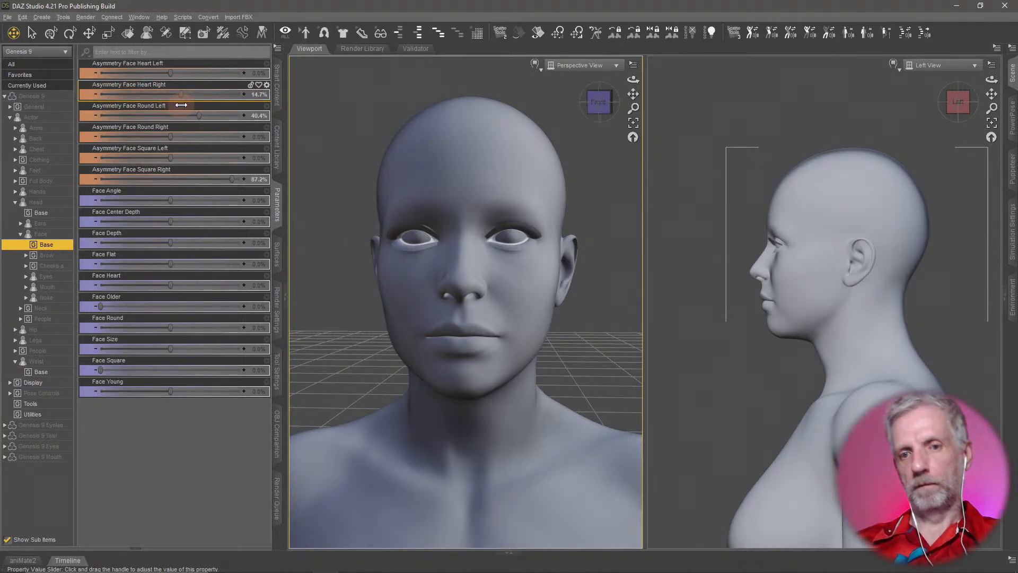
# Step: Inspect the asymmetric face from slightly different angles and reduce Asymmetry Face Square Right to 42.6%
pyautogui.keyDown('alt'); pyautogui.moveTo(415, 291); pyautogui.dragTo(420, 297); pyautogui.keyUp('alt')
pyautogui.keyDown('alt'); pyautogui.moveTo(502, 343); pyautogui.dragTo(509, 343); pyautogui.keyUp('alt')
pyautogui.click(583, 366)
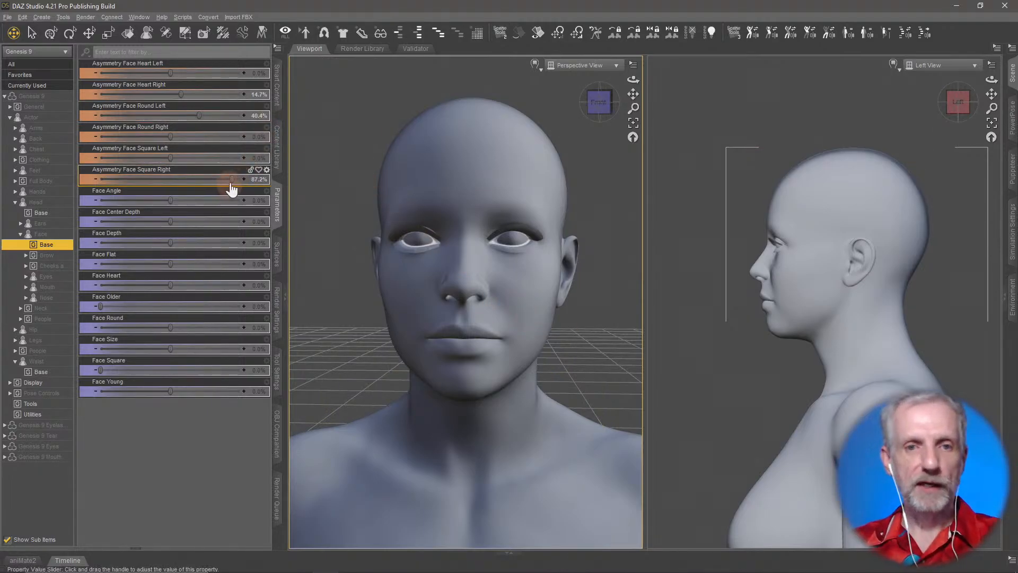
pyautogui.moveTo(232, 180); pyautogui.dragTo(200, 179)
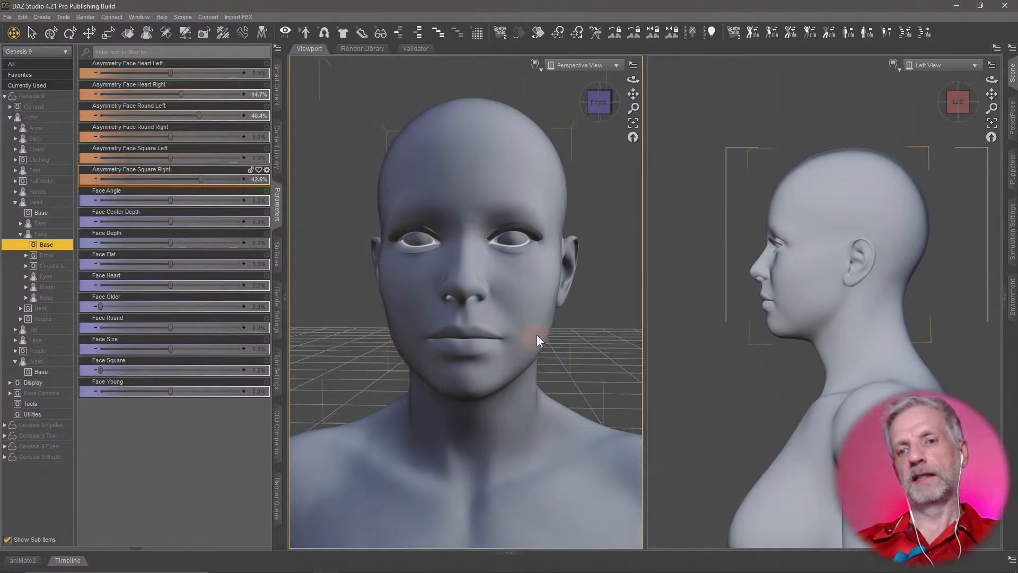
# Step: Try a positive Face Angle value on the head and reset it to its default
pyautogui.moveTo(412, 341)
pyautogui.mouseDown(button='middle')
pyautogui.moveTo(424, 341)
pyautogui.moveTo(400, 341)
pyautogui.mouseUp(button='middle')
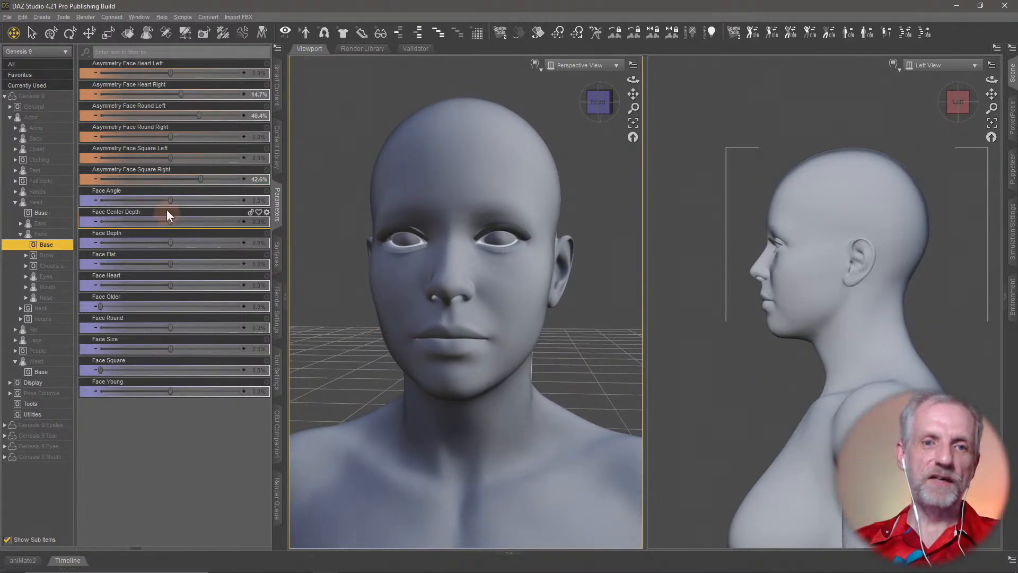
pyautogui.moveTo(169, 202)
pyautogui.mouseDown()
pyautogui.moveTo(217, 204)
pyautogui.moveTo(171, 207)
pyautogui.moveTo(205, 209)
pyautogui.moveTo(184, 209)
pyautogui.mouseUp()
pyautogui.keyDown('alt'); pyautogui.click(210, 202); pyautogui.keyUp('alt')
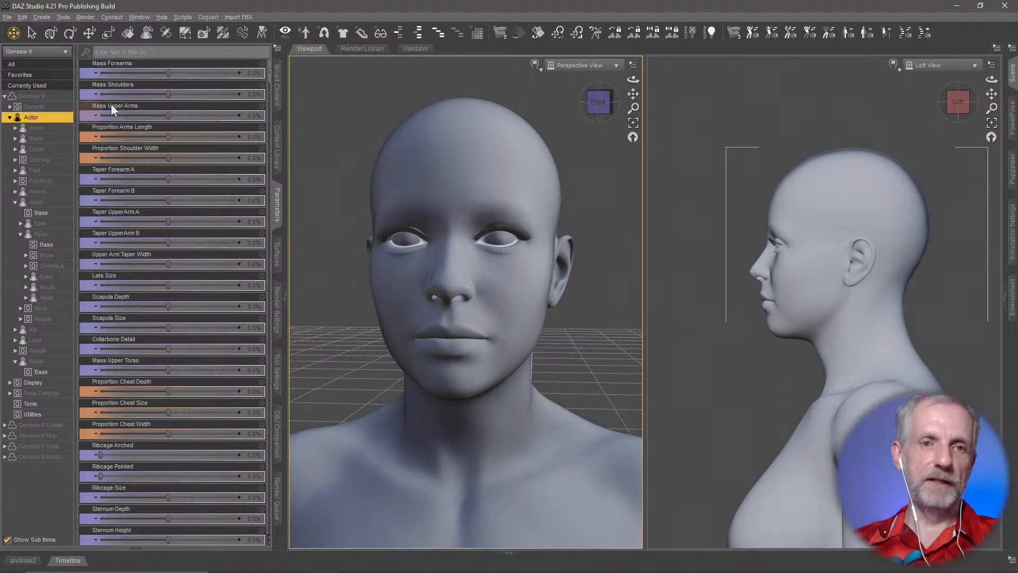
# Step: Filter all Actor parameters by "asym" and look through the asymmetry morphs for ears, face, brows, eyes, mouth and nose
pyautogui.click(183, 51)
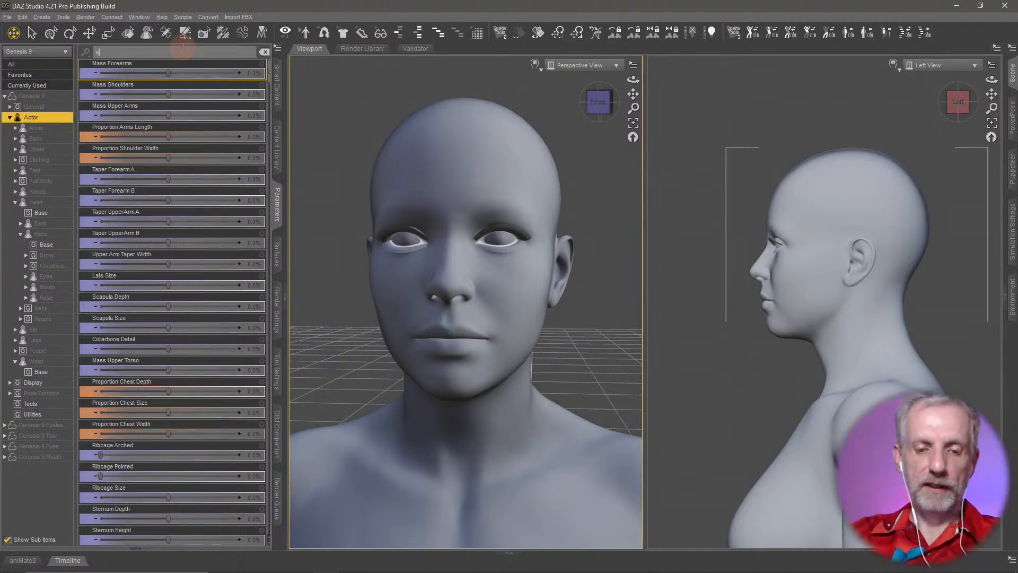
pyautogui.write('asym')
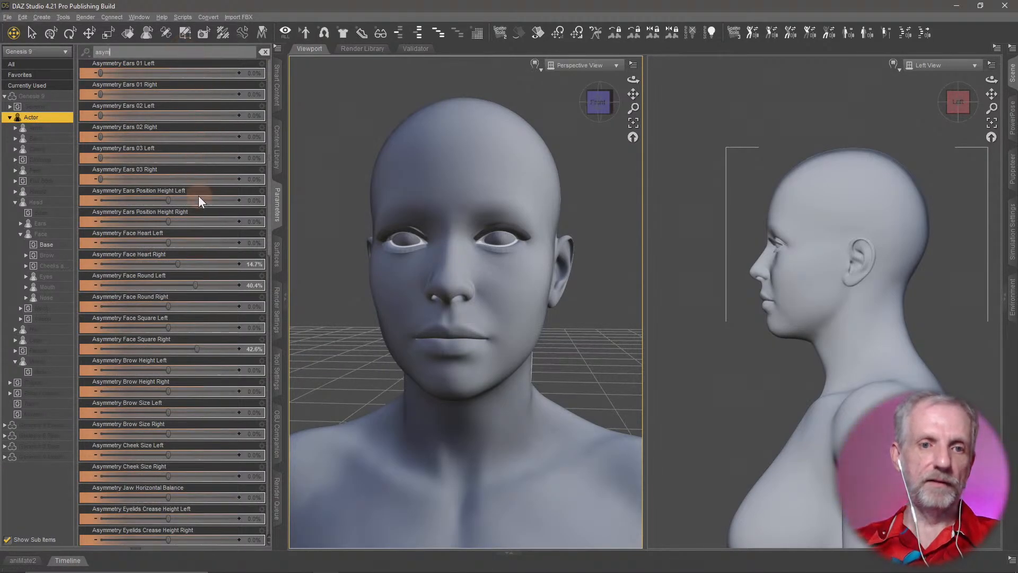
pyautogui.scroll(-5, 198, 196)
pyautogui.scroll(5, 198, 196)
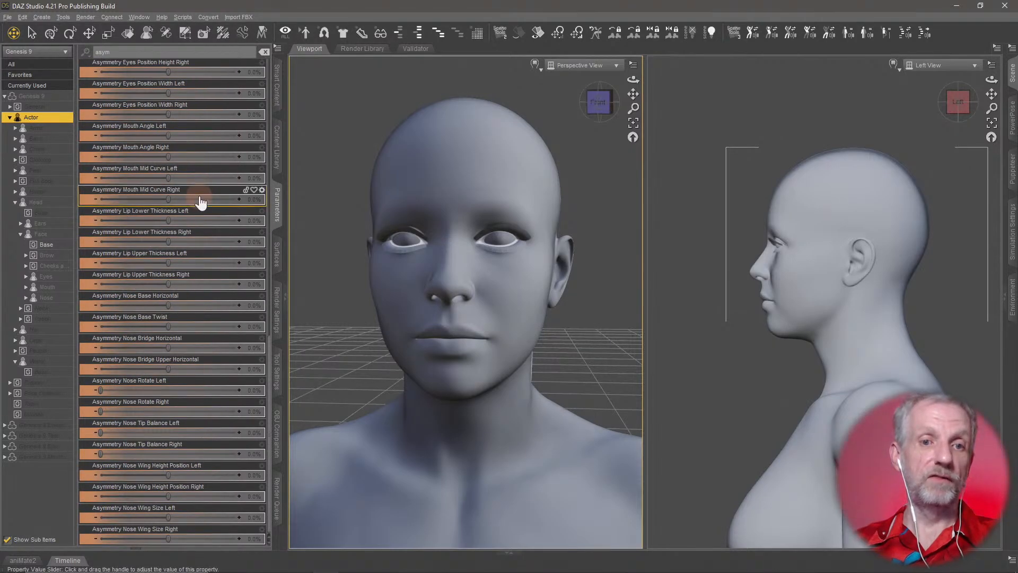
pyautogui.scroll(3, 200, 201)
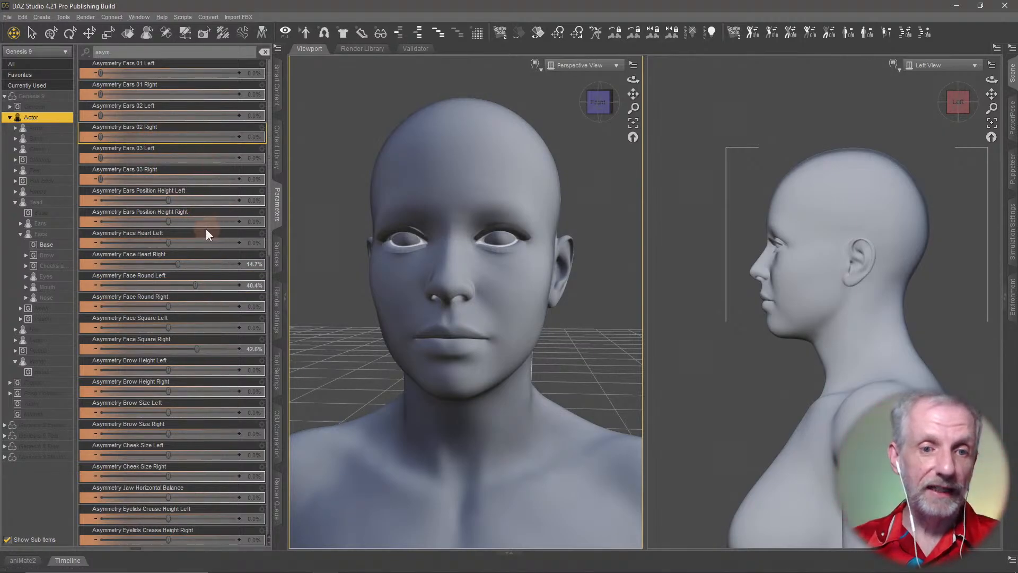
pyautogui.scroll(-1, 206, 228)
pyautogui.scroll(-2, 207, 254)
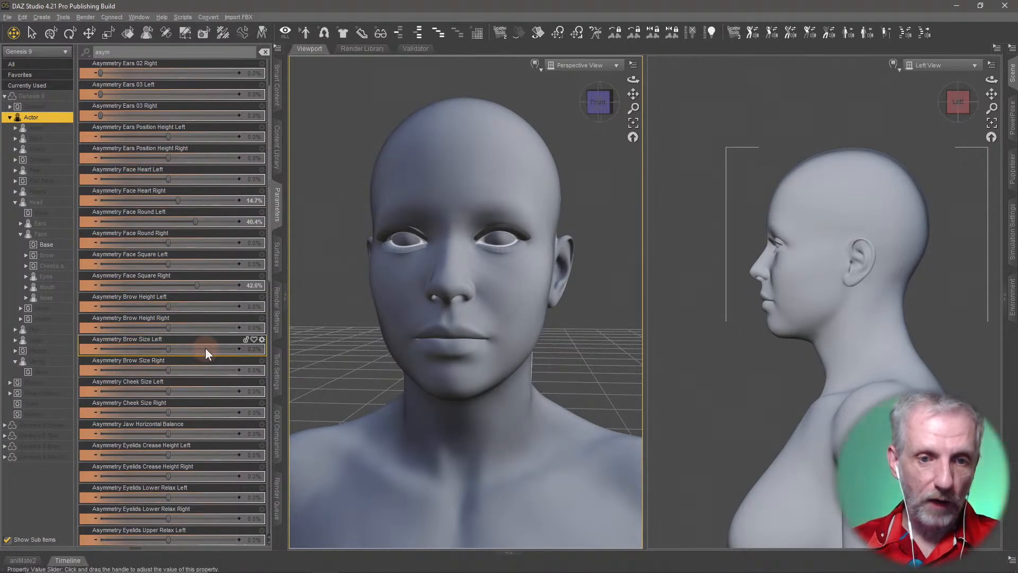
pyautogui.scroll(-2, 206, 348)
pyautogui.scroll(-3, 205, 348)
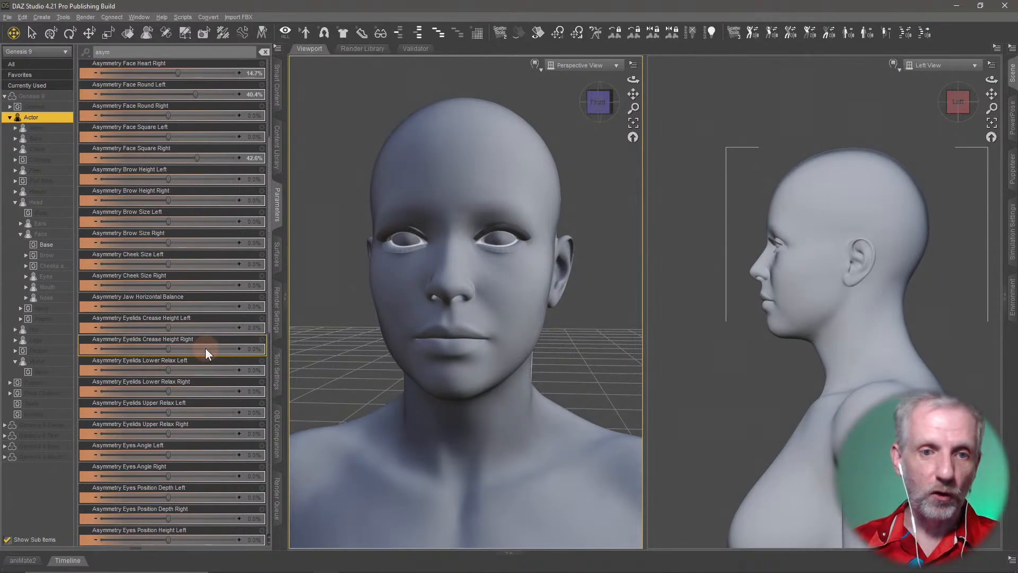
# Step: Try Asymmetry Jaw Horizontal Balance at 17.2% and a positive Asymmetry Eyes Angle Left value, resetting both to their defaults
pyautogui.moveTo(176, 312)
pyautogui.mouseDown()
pyautogui.moveTo(234, 317)
pyautogui.moveTo(135, 317)
pyautogui.moveTo(180, 316)
pyautogui.mouseUp()
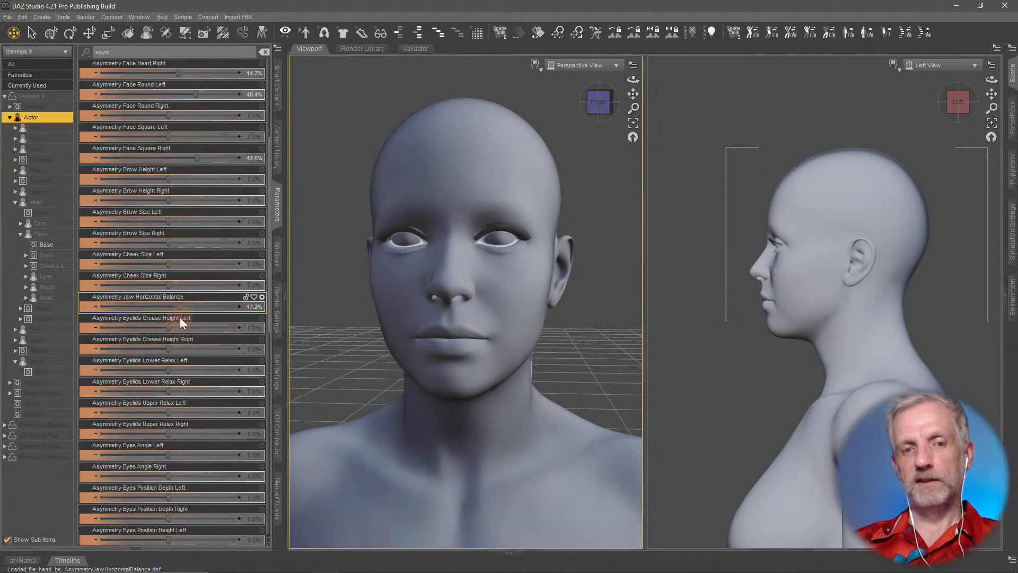
pyautogui.keyDown('alt'); pyautogui.click(208, 309); pyautogui.keyUp('alt')
pyautogui.scroll(-3, 215, 347)
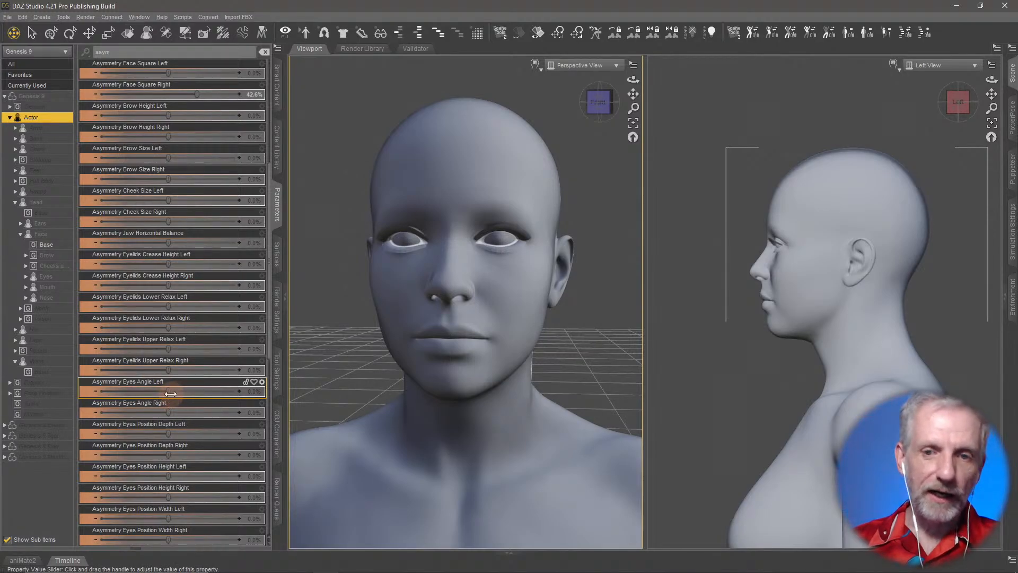
pyautogui.moveTo(170, 393); pyautogui.dragTo(202, 398)
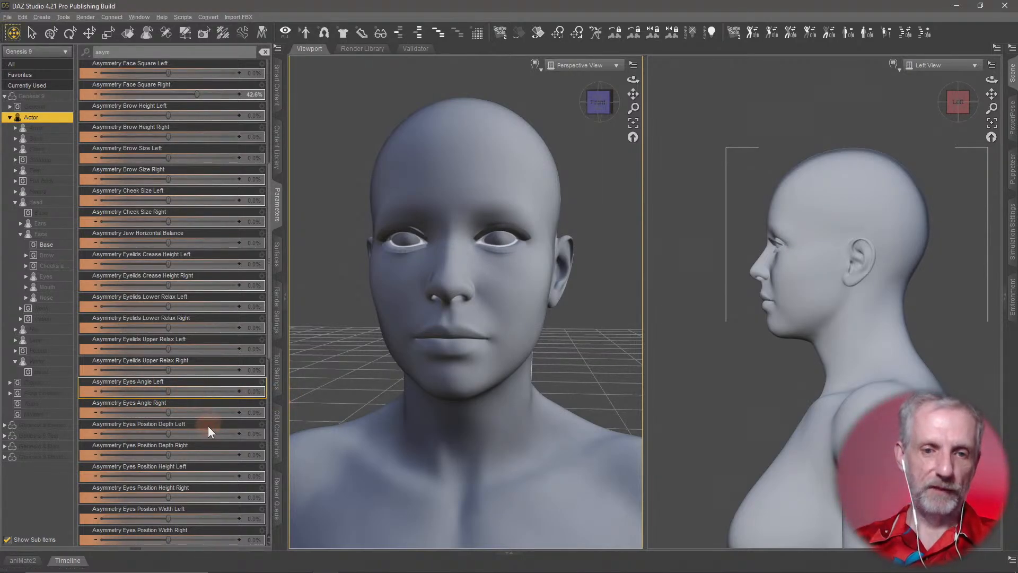
# Step: Replace the parameter filter with "eye", refine it to "eyes", and bring the head back into view
pyautogui.scroll(-5, 208, 427)
pyautogui.scroll(10, 208, 425)
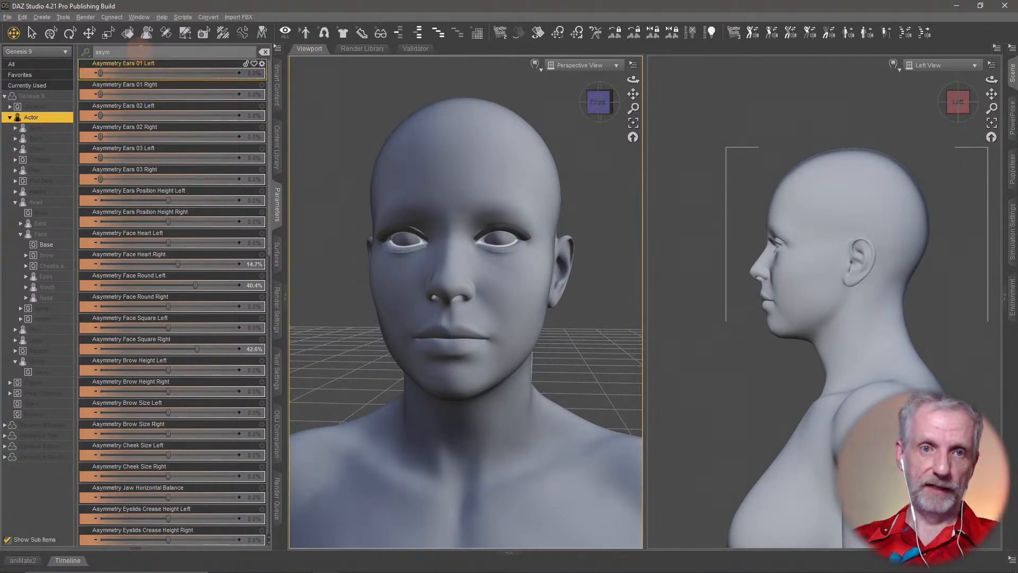
pyautogui.click(122, 51)
pyautogui.moveTo(115, 49); pyautogui.dragTo(90, 46)
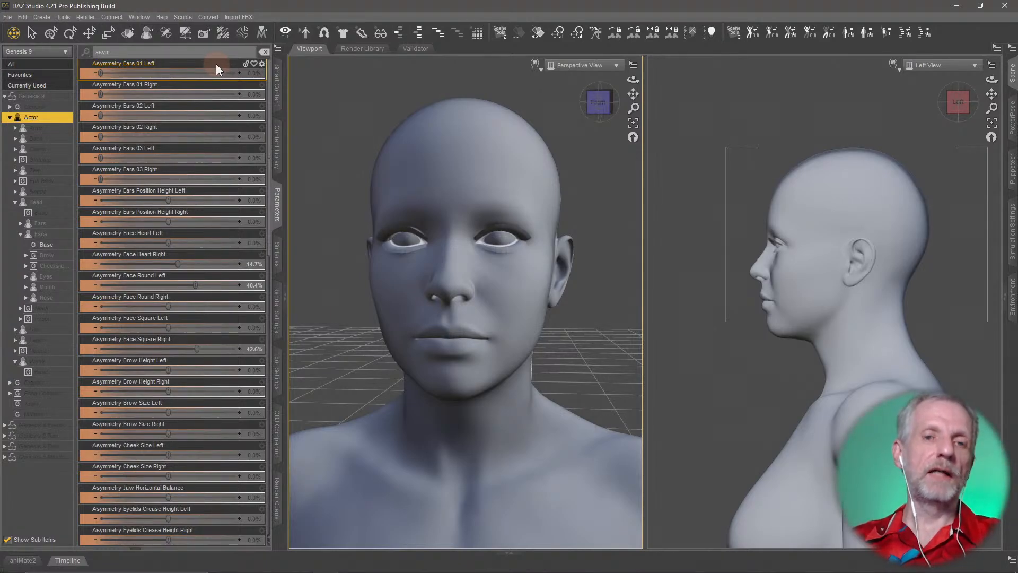
pyautogui.moveTo(111, 51); pyautogui.dragTo(100, 47)
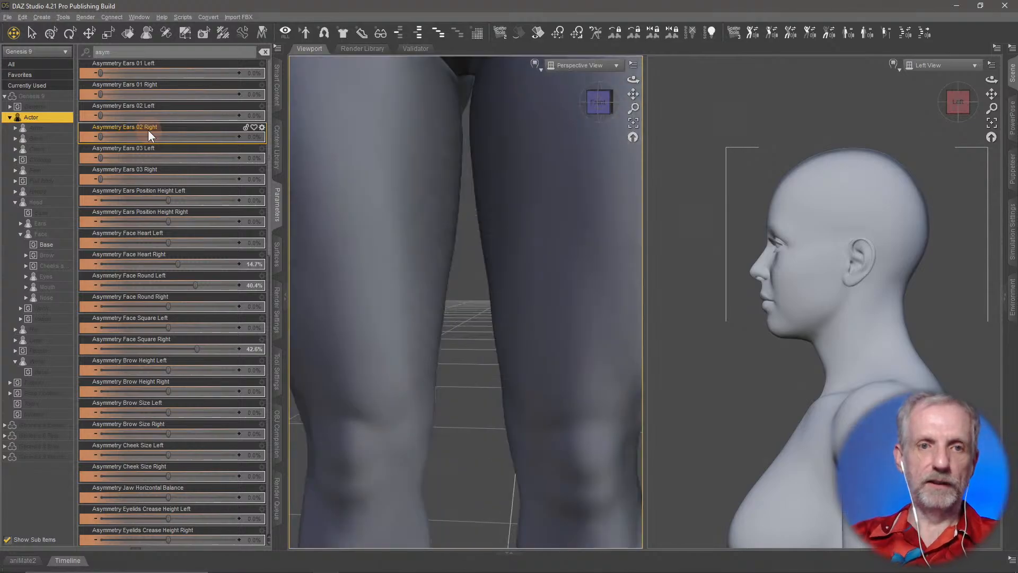
pyautogui.click(86, 53)
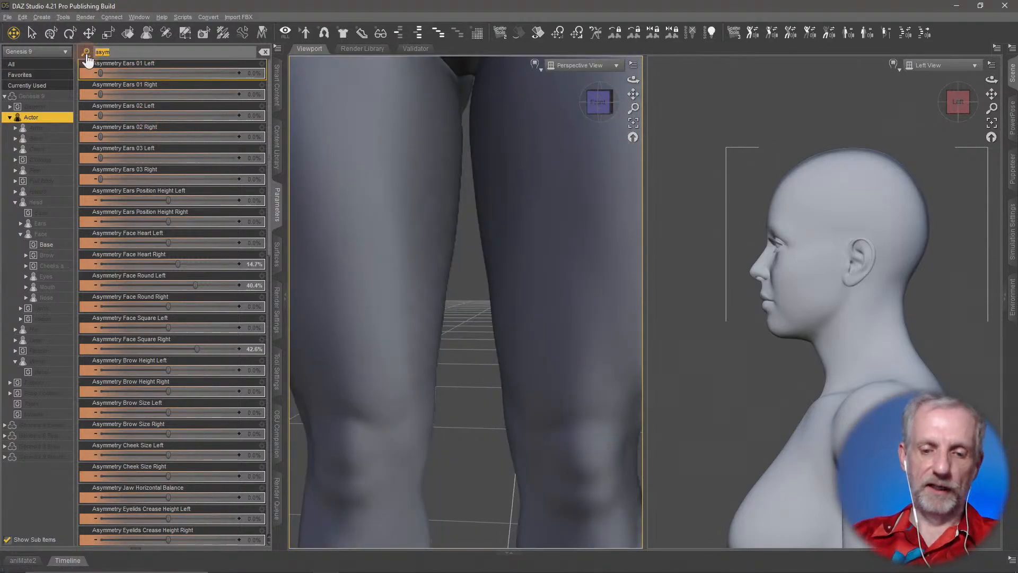
pyautogui.moveTo(418, 219); pyautogui.dragTo(405, 221, button='middle')
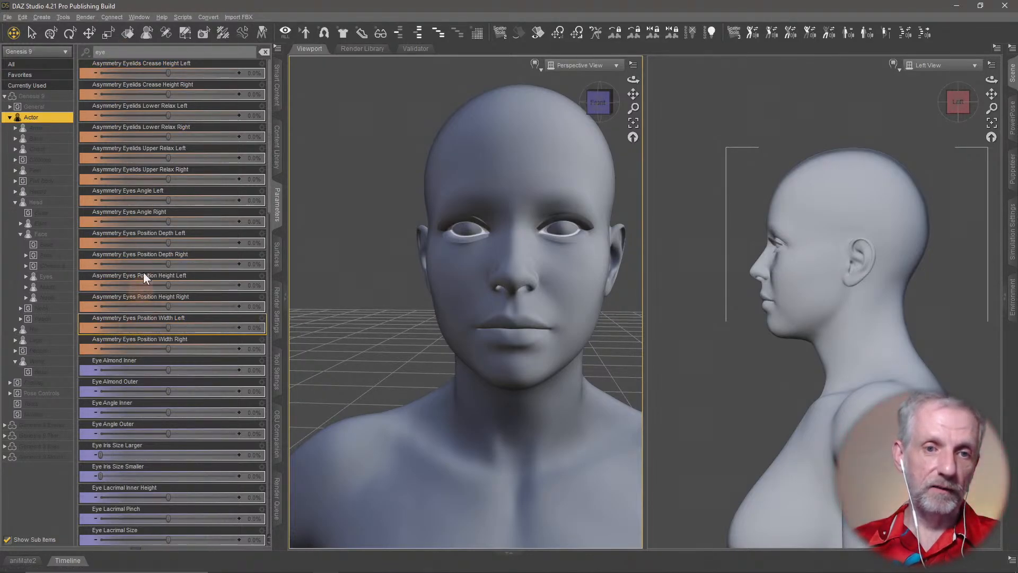
pyautogui.click(143, 52)
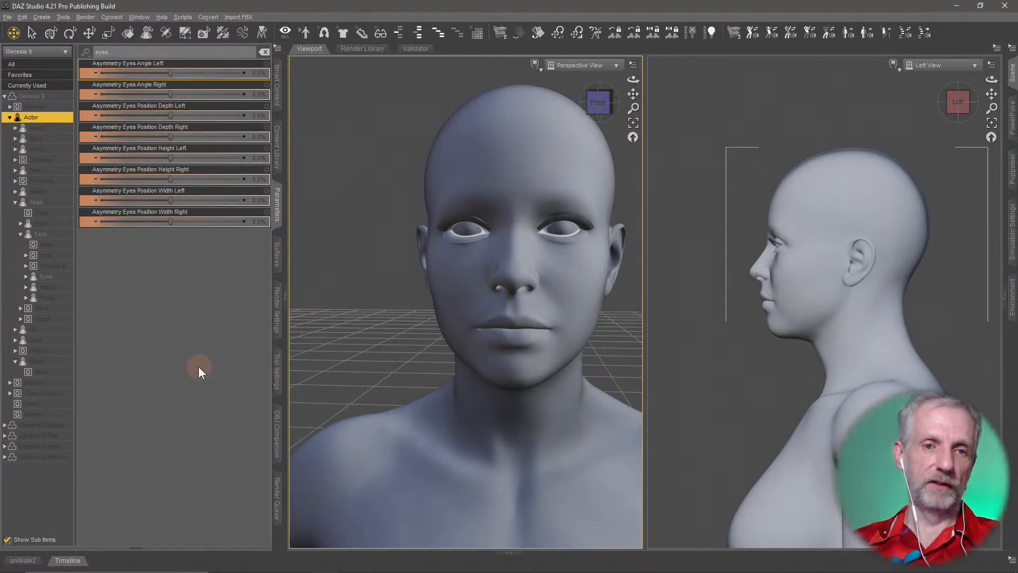
pyautogui.moveTo(410, 414)
pyautogui.mouseDown(button='middle')
pyautogui.moveTo(383, 419)
pyautogui.moveTo(453, 430)
pyautogui.moveTo(393, 422)
pyautogui.mouseUp(button='middle')
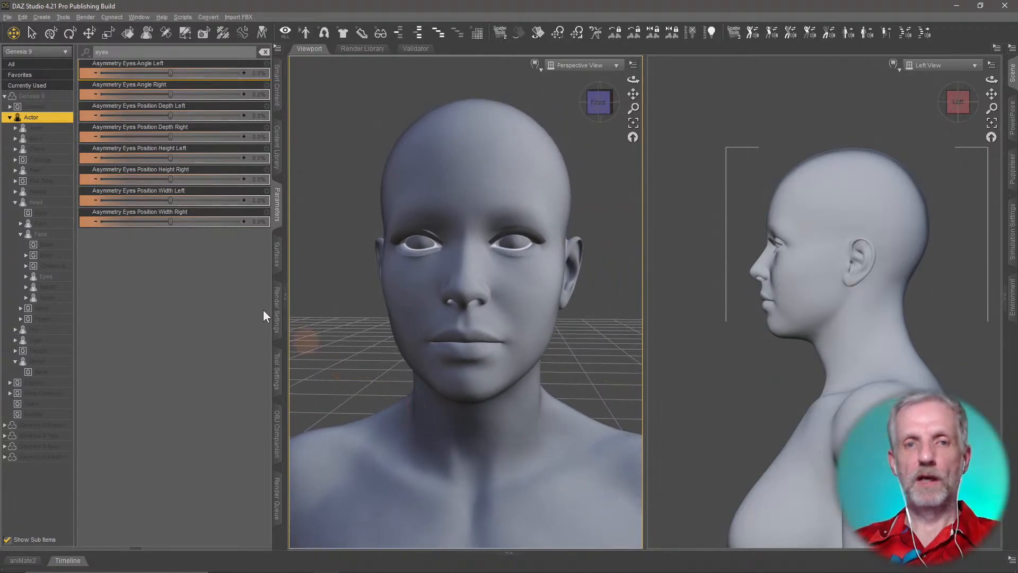
# Step: Clear the parameter filter and display the Face parameters for the cheeks, jaw and chin
pyautogui.click(264, 52)
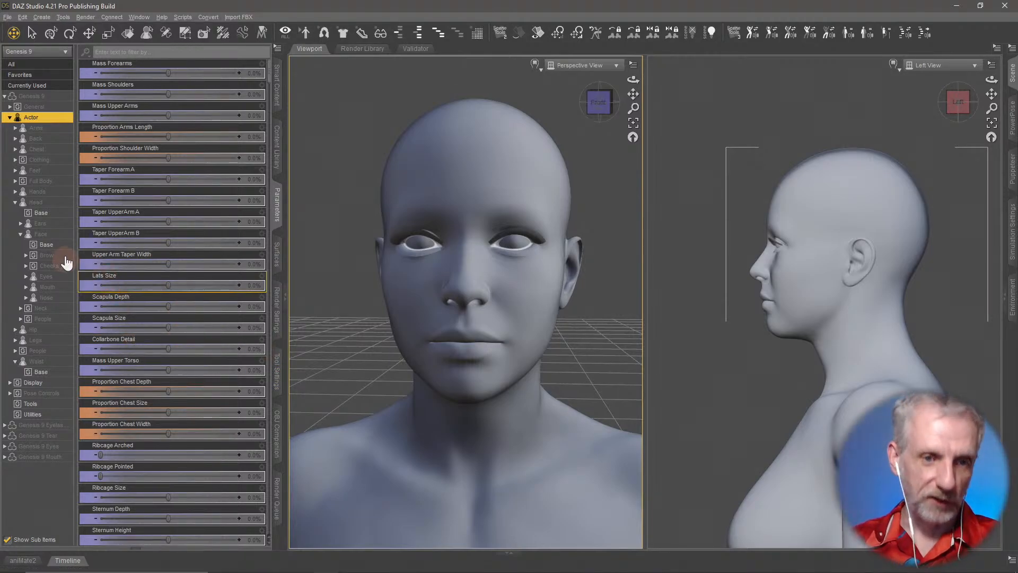
pyautogui.click(59, 256)
pyautogui.click(60, 265)
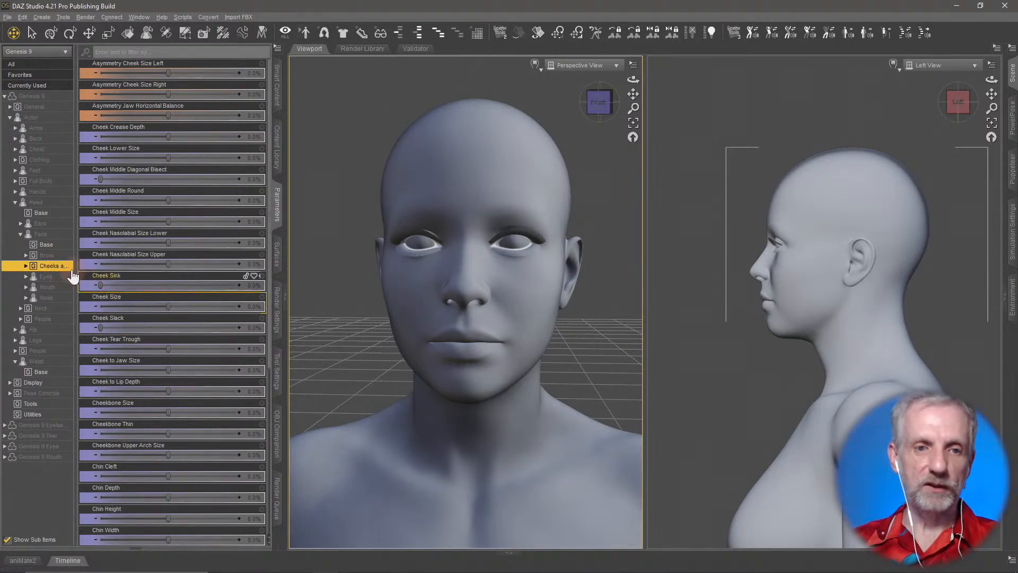
# Step: Show the Base cheek and jaw parameters and try Asymmetry Cheek Size Left, resetting it to its default
pyautogui.click(26, 266)
pyautogui.click(51, 276)
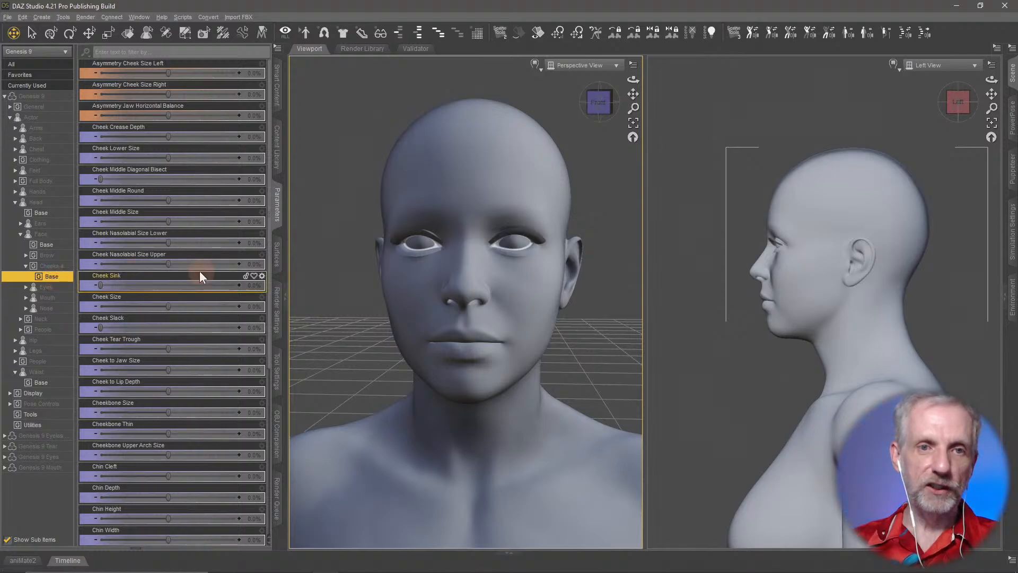
pyautogui.moveTo(169, 74); pyautogui.dragTo(222, 91)
pyautogui.keyDown('alt'); pyautogui.click(187, 73); pyautogui.keyUp('alt')
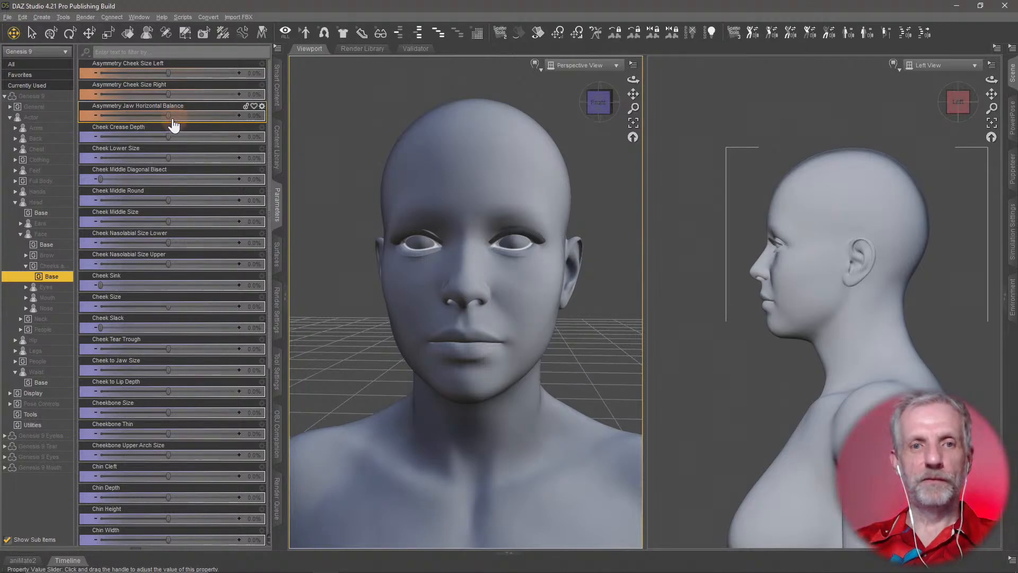
# Step: Shift the jaw sideways by setting Asymmetry Jaw Horizontal Balance to 30%
pyautogui.moveTo(171, 118); pyautogui.dragTo(187, 129)
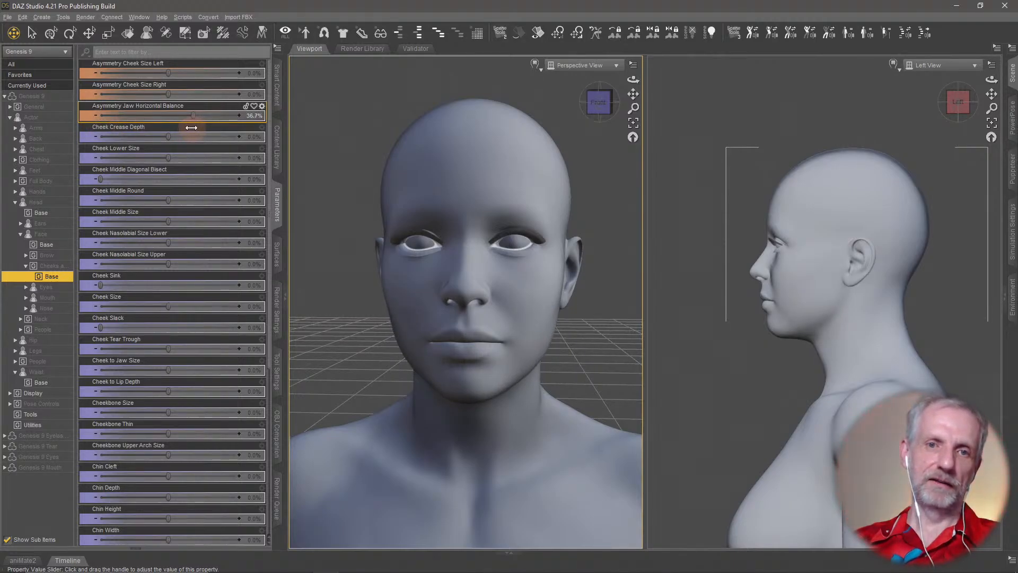
pyautogui.click(252, 116)
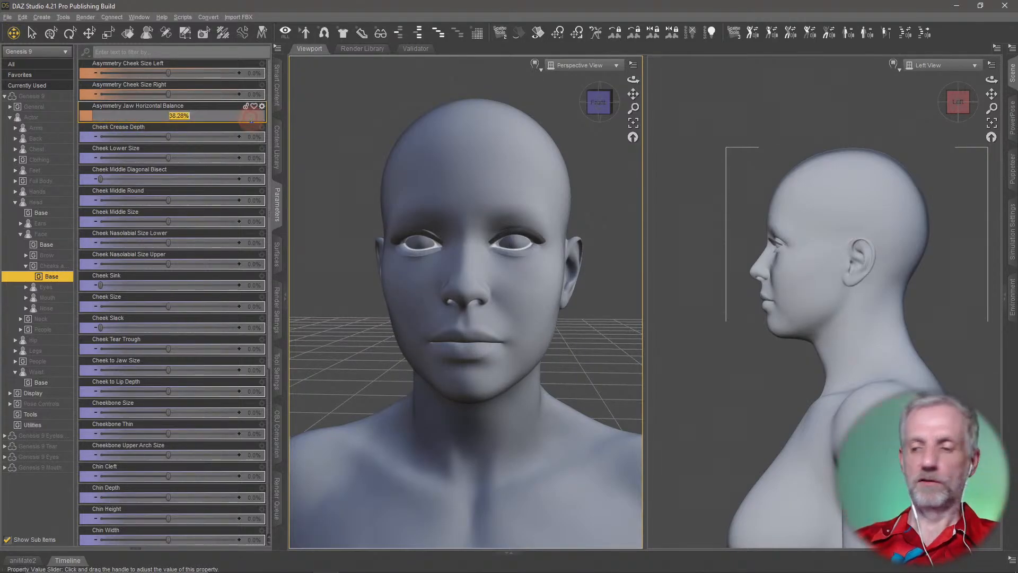
pyautogui.write('30')
pyautogui.press('Return')
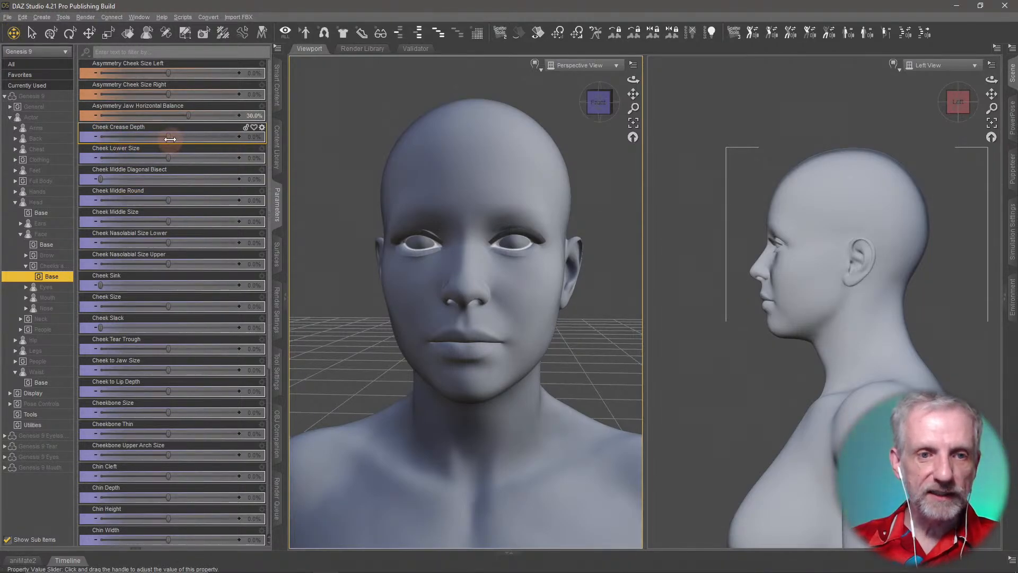
# Step: Set Cheek Crease Depth to about 67.2%, Cheek Lower Size to about -76.6% and Cheek Middle Diagonal Bisect to about 91.4%
pyautogui.moveTo(170, 139); pyautogui.dragTo(110, 168)
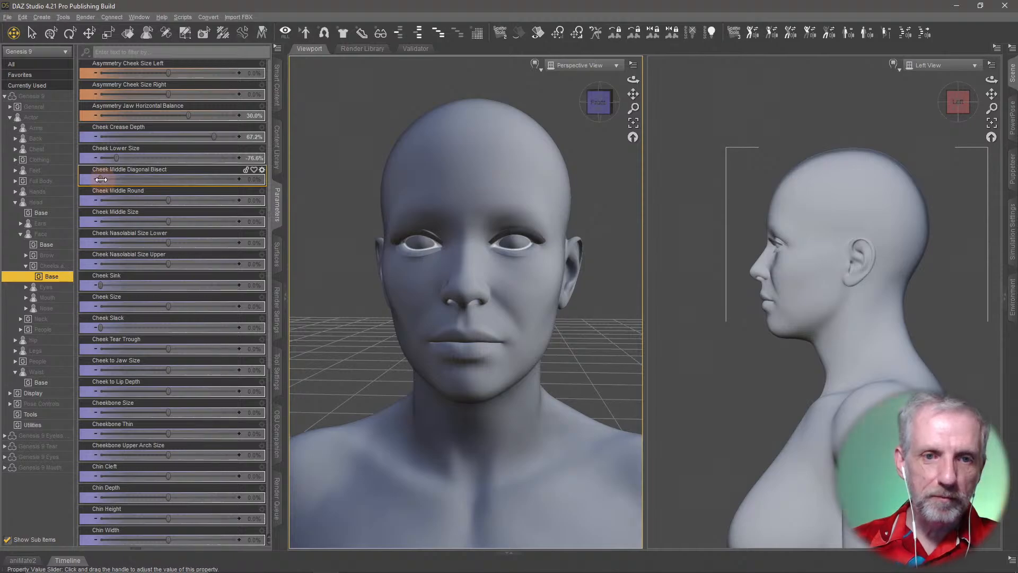
pyautogui.moveTo(102, 180); pyautogui.dragTo(225, 208)
pyautogui.moveTo(419, 353); pyautogui.dragTo(498, 371, button='middle')
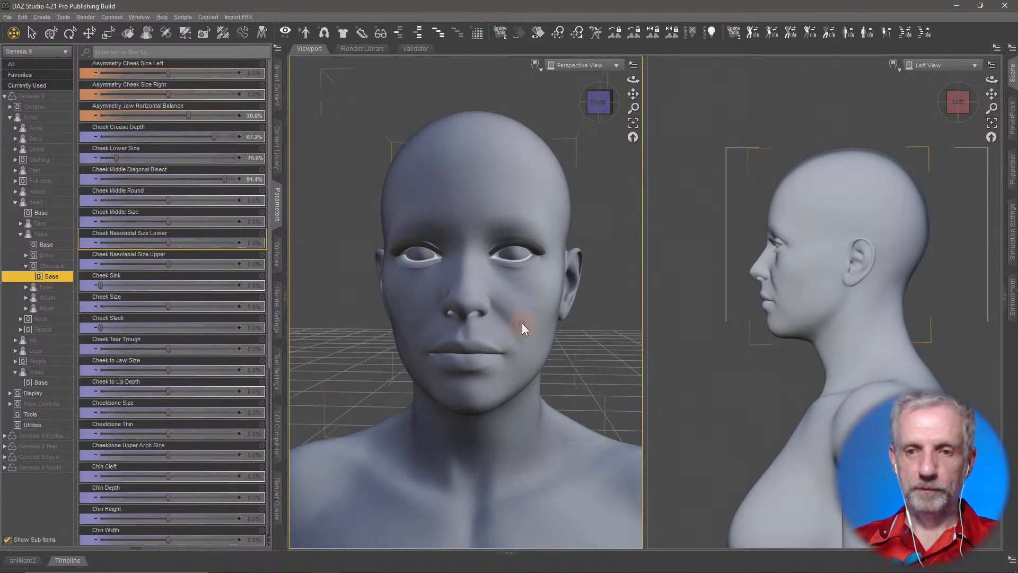
# Step: Activate the Universal tool and select the figure's Head bone
pyautogui.click(51, 34)
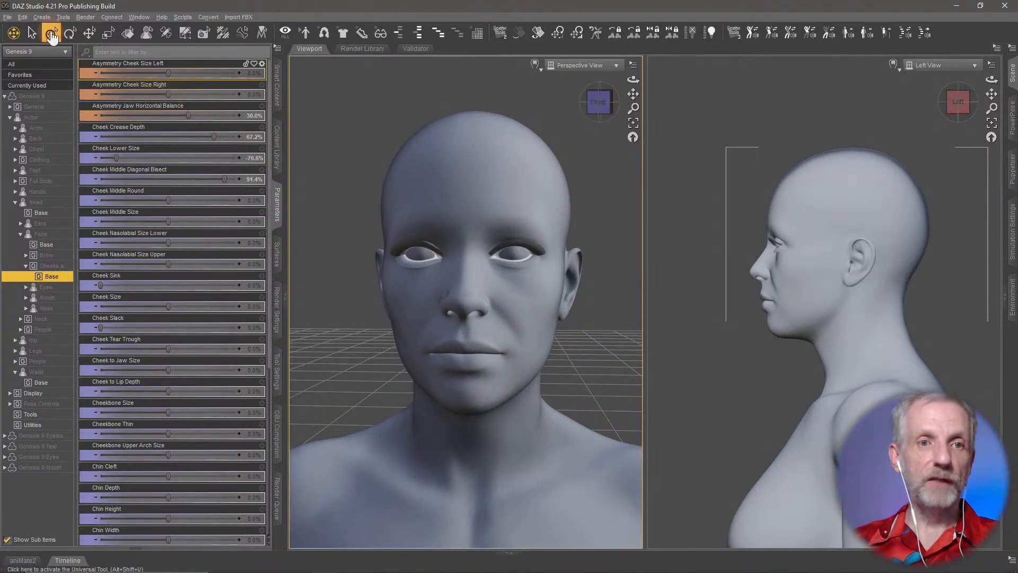
pyautogui.rightClick(485, 188)
pyautogui.click(536, 202)
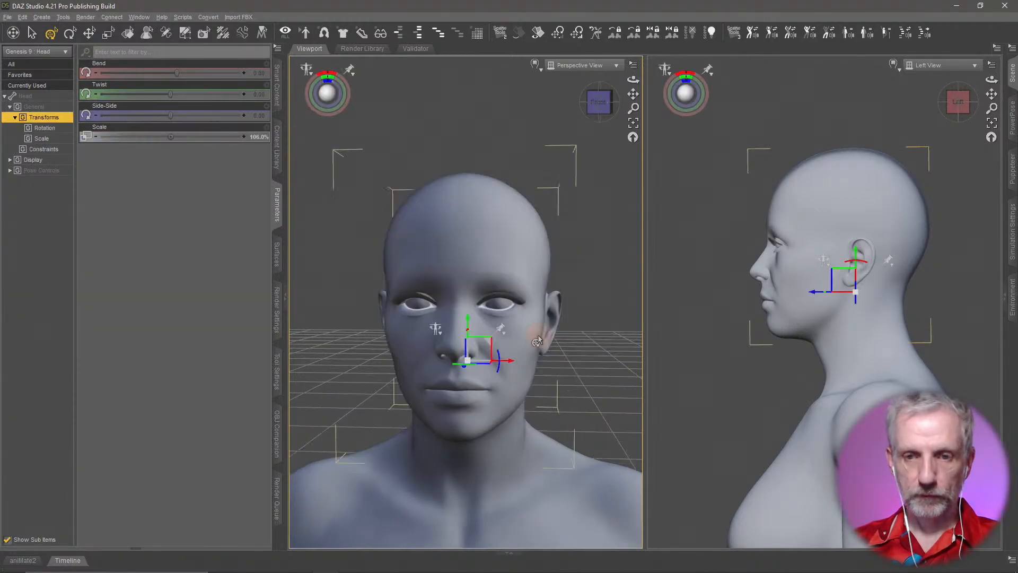
pyautogui.moveTo(532, 347); pyautogui.dragTo(535, 297, button='middle')
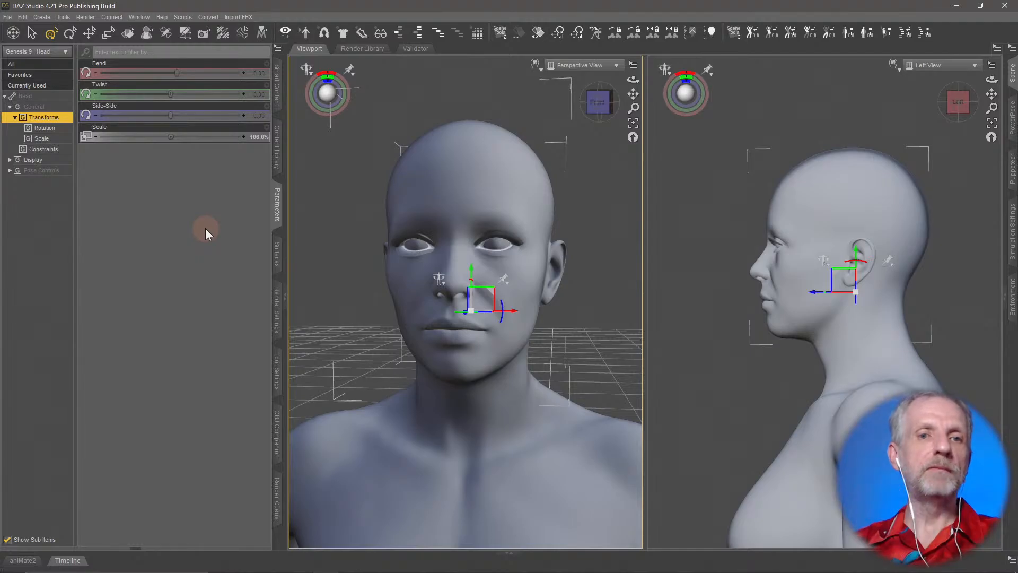
# Step: Select the whole Genesis 9 figure again and filter all its Actor parameters by "old"
pyautogui.rightClick(471, 180)
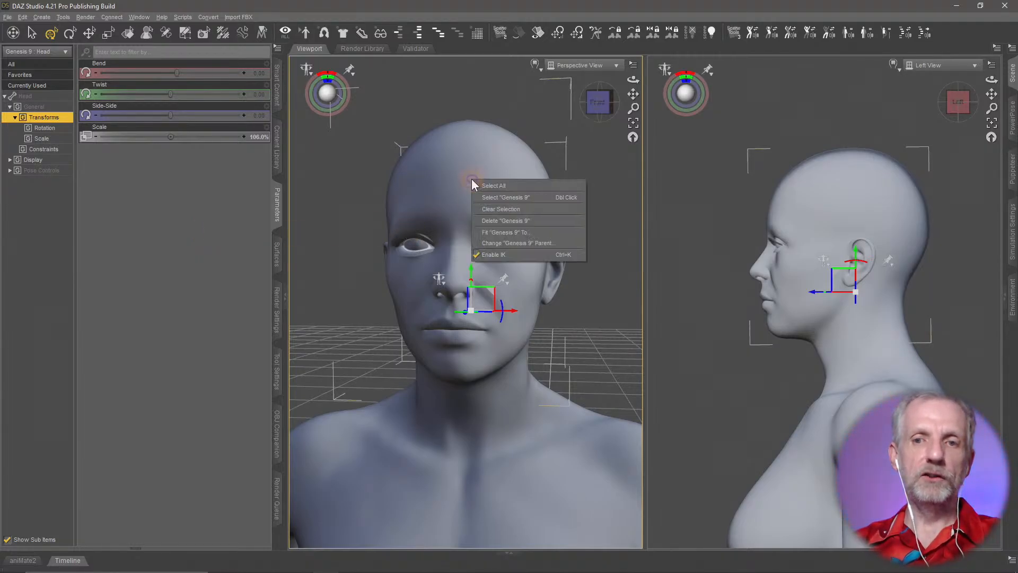
pyautogui.click(501, 197)
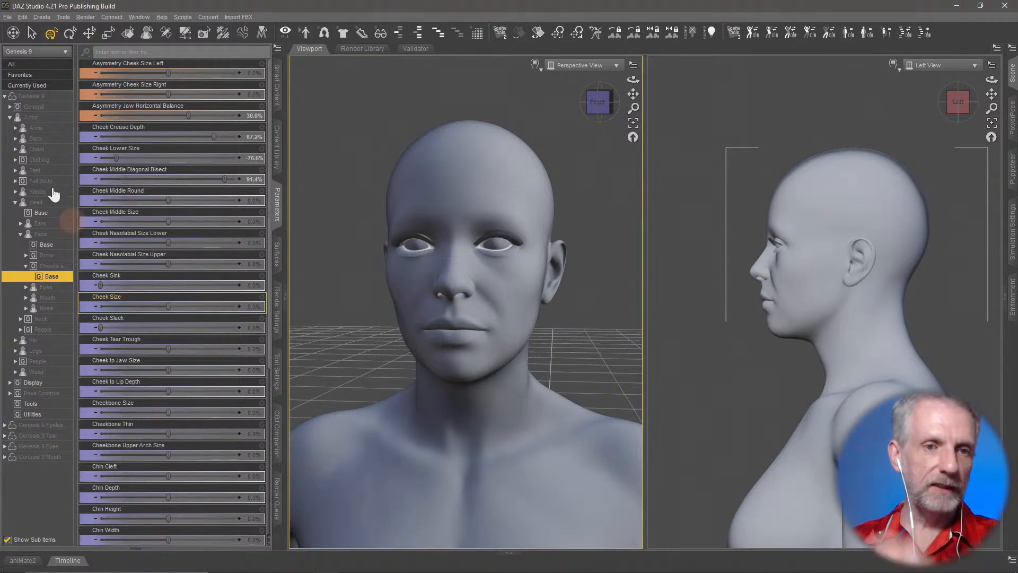
pyautogui.click(62, 119)
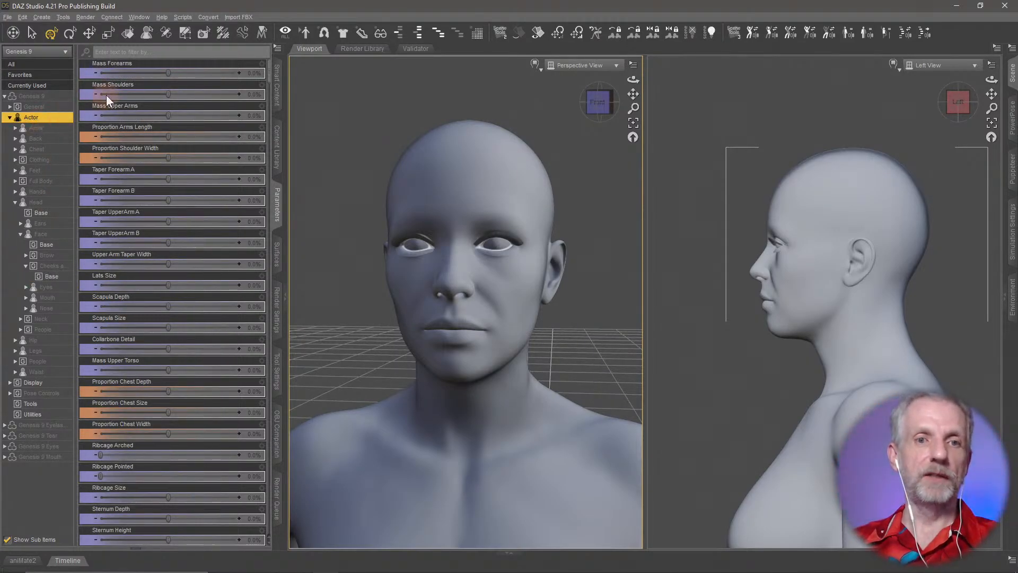
pyautogui.click(181, 51)
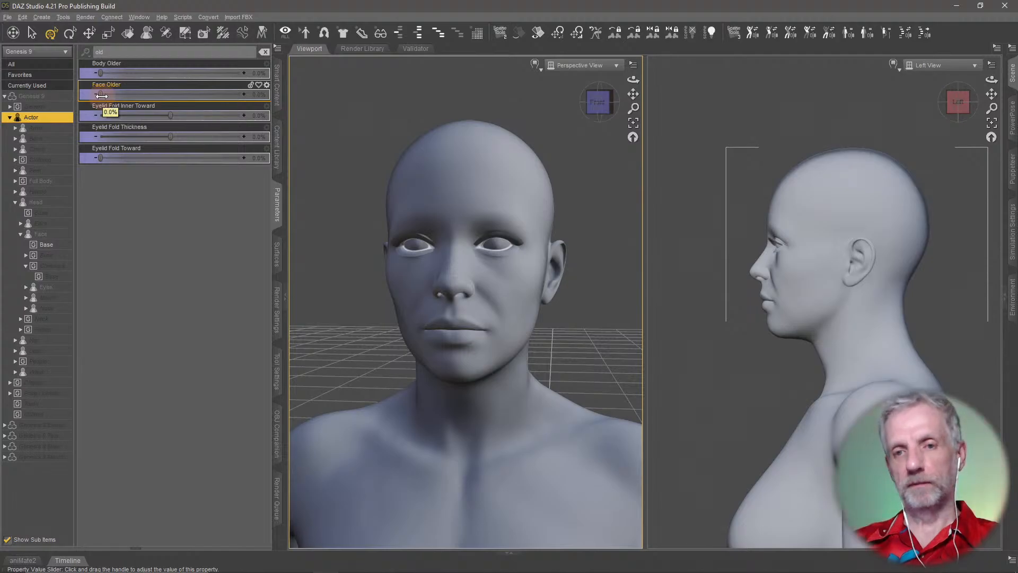
# Step: Age the face by raising the Face Older morph to 100%
pyautogui.moveTo(110, 98); pyautogui.dragTo(256, 110)
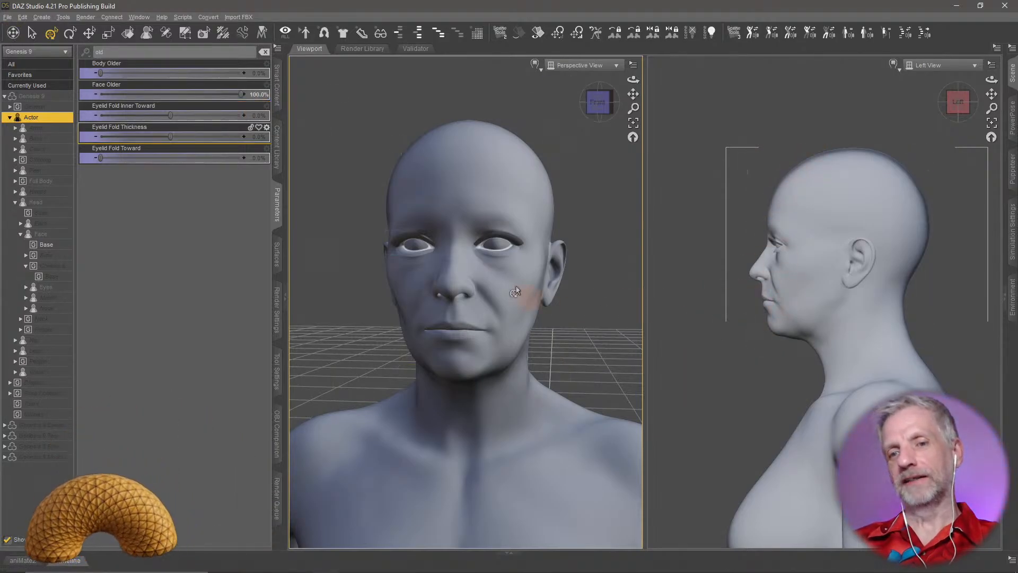
pyautogui.moveTo(246, 100)
pyautogui.mouseDown()
pyautogui.moveTo(128, 94)
pyautogui.moveTo(243, 95)
pyautogui.mouseUp()
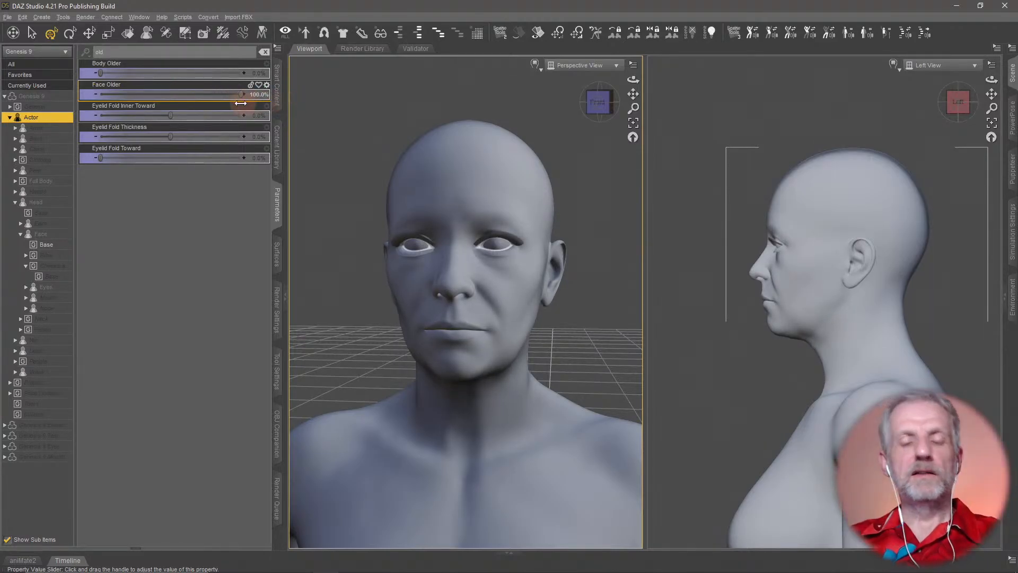
pyautogui.moveTo(241, 99); pyautogui.dragTo(271, 103)
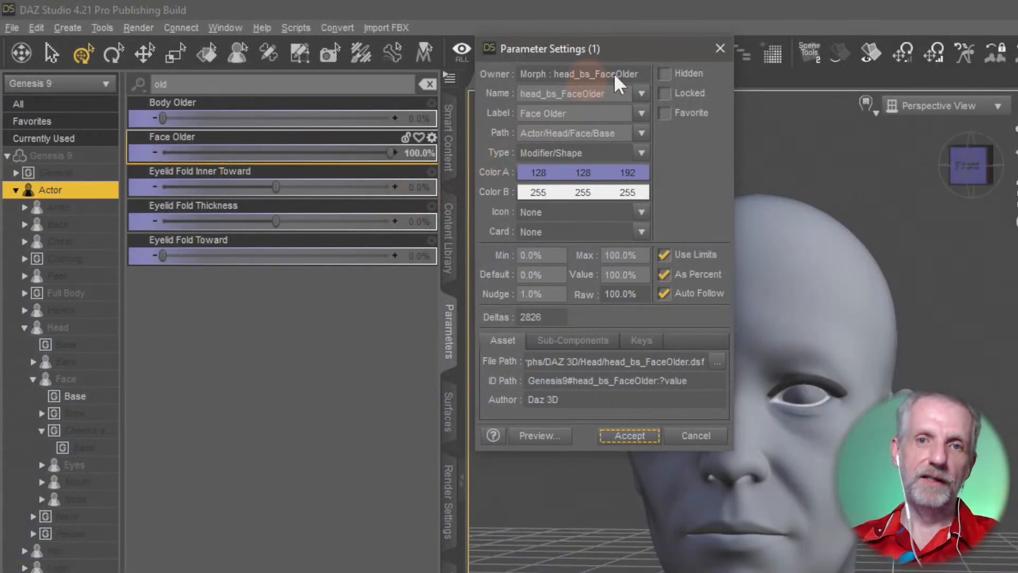
# Step: Open the Face Older parameter settings and turn Use Limits off and back on
pyautogui.click(718, 50)
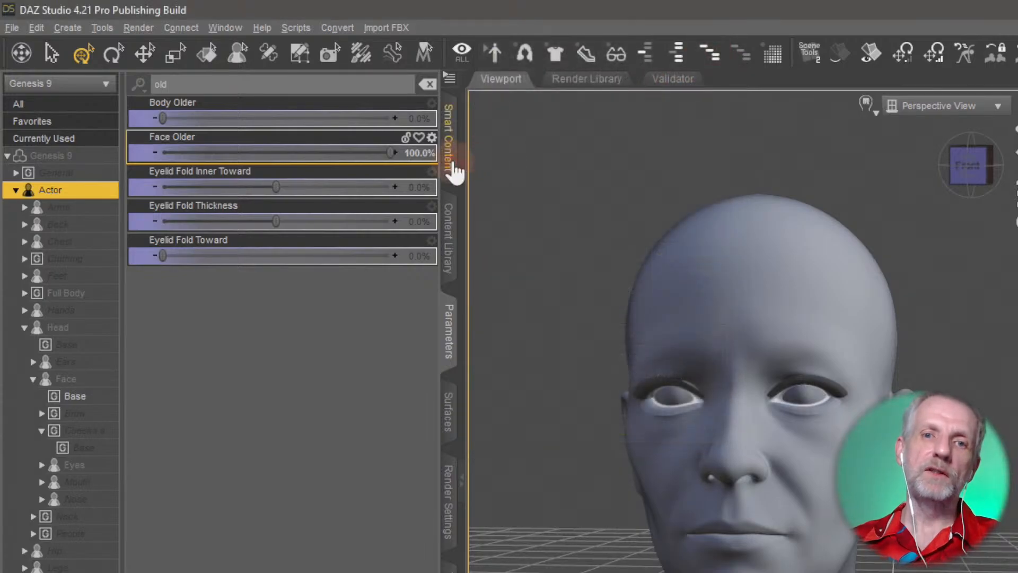
pyautogui.click(433, 138)
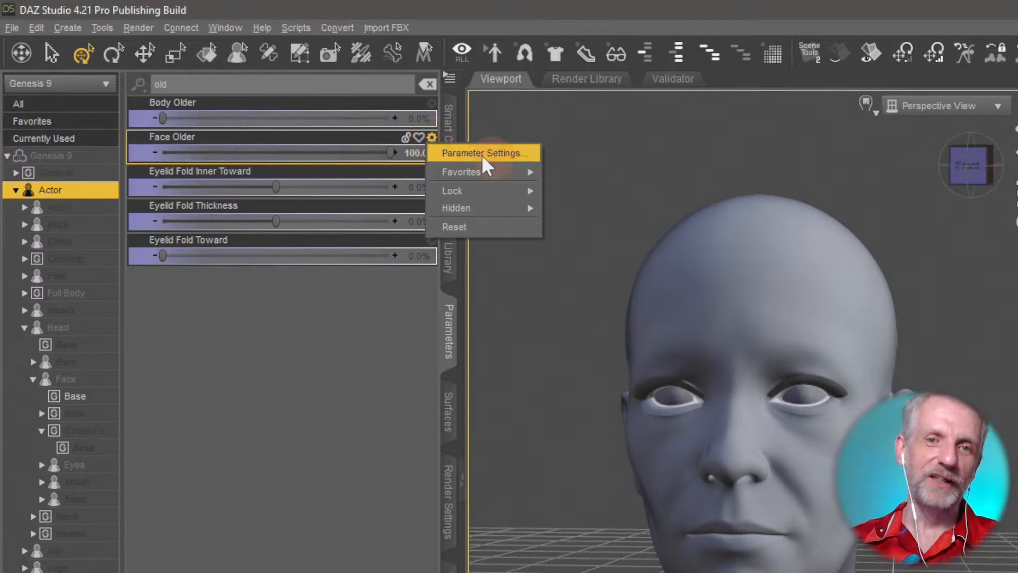
pyautogui.click(495, 153)
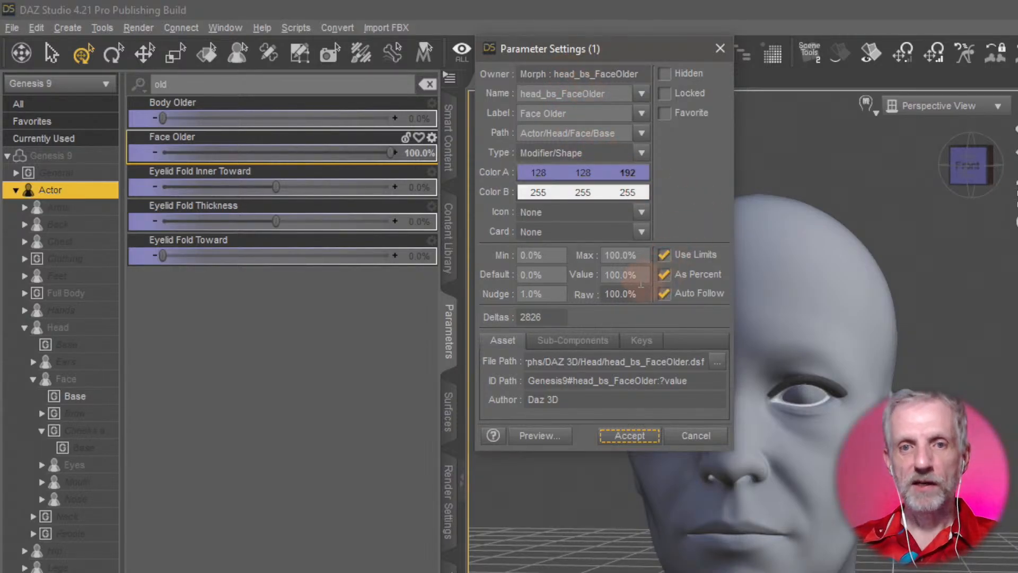
pyautogui.click(666, 256)
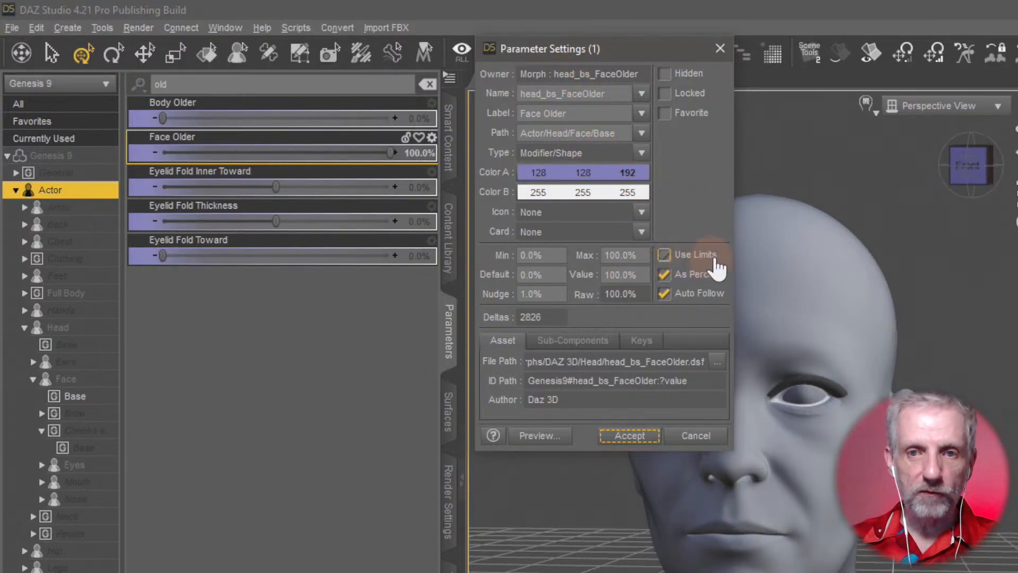
pyautogui.click(664, 256)
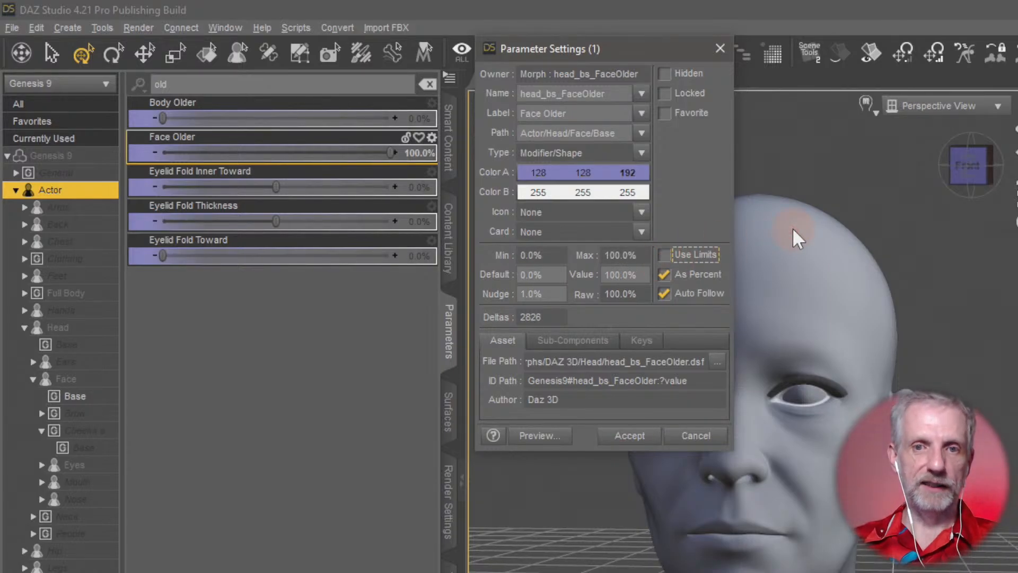
pyautogui.click(666, 258)
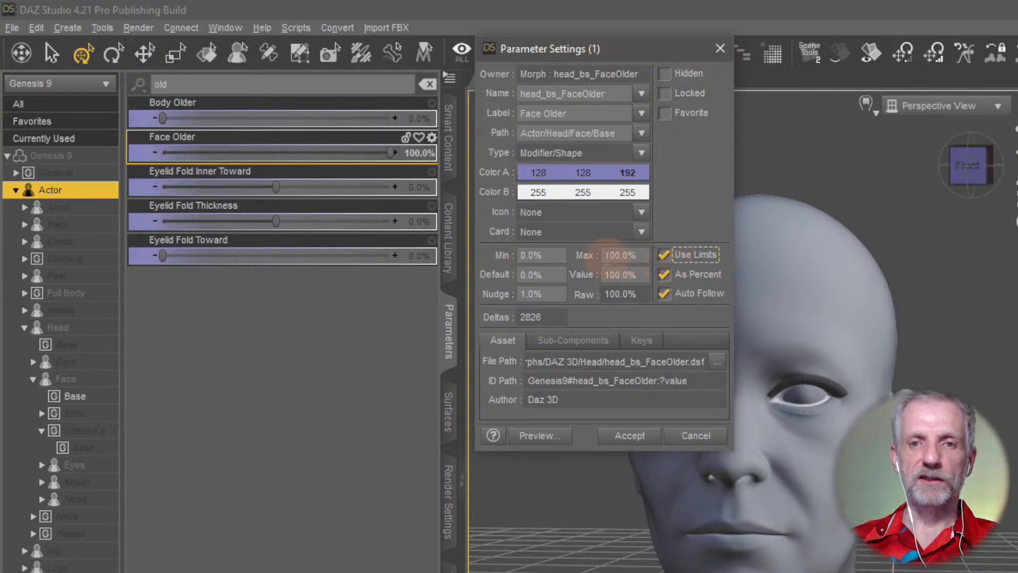
# Step: Raise the Face Older maximum to 500% and try the morph at about 207.5%
pyautogui.click(607, 255)
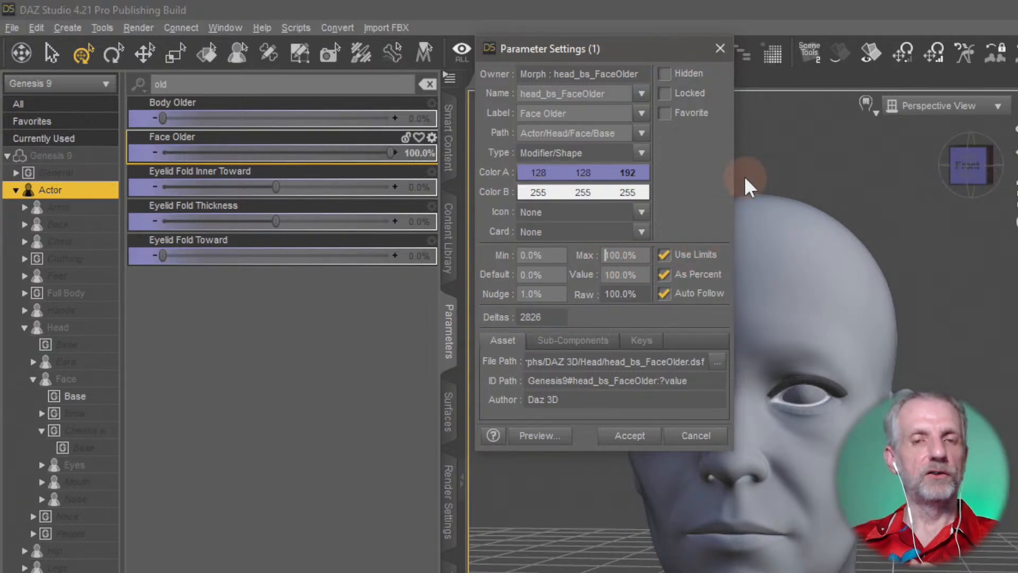
pyautogui.hotkey('shift', 'Right')
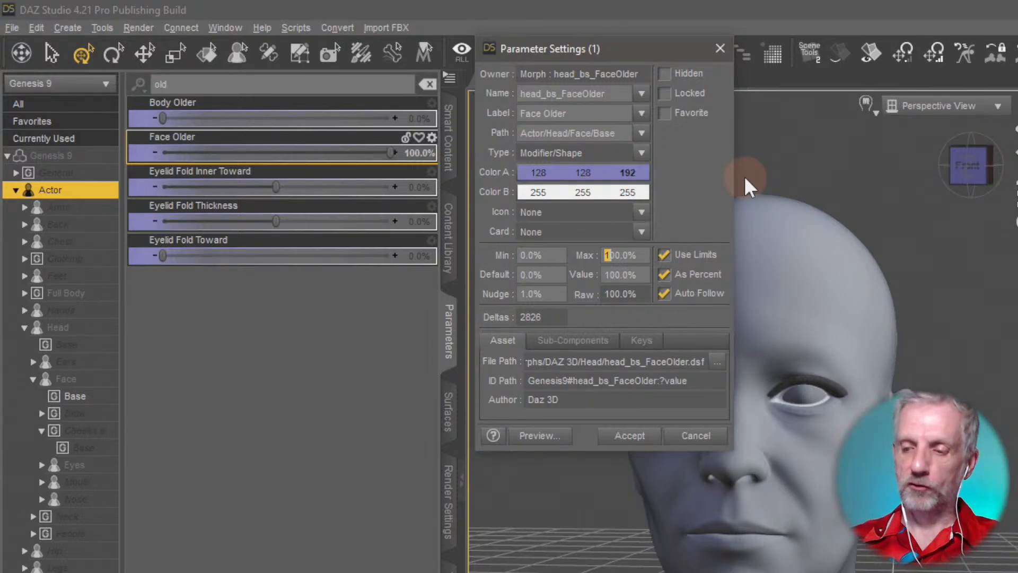
pyautogui.write('5')
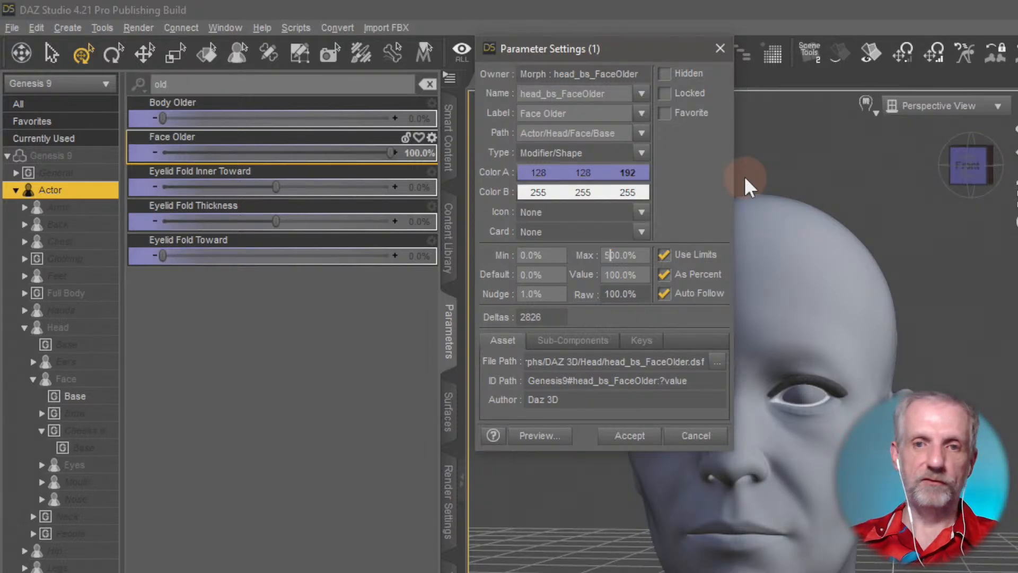
pyautogui.click(631, 438)
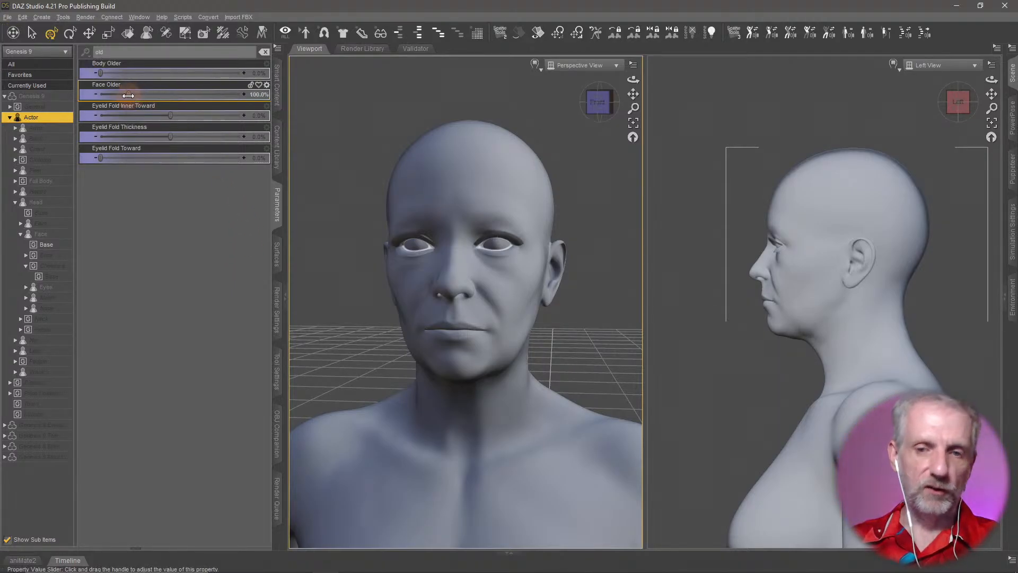
pyautogui.moveTo(128, 94); pyautogui.dragTo(163, 97)
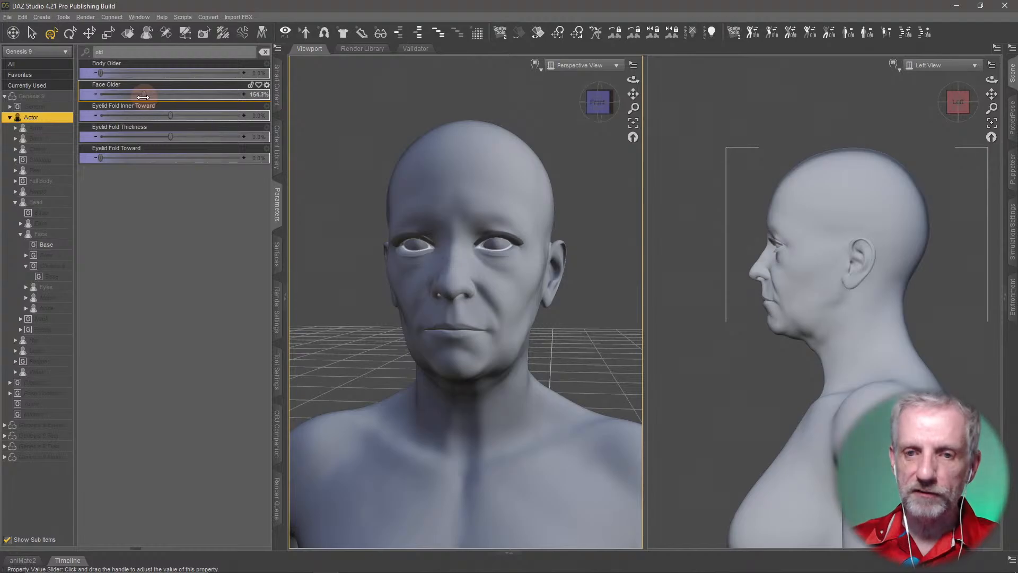
pyautogui.moveTo(142, 97)
pyautogui.mouseDown()
pyautogui.moveTo(122, 97)
pyautogui.moveTo(291, 104)
pyautogui.moveTo(144, 102)
pyautogui.moveTo(284, 112)
pyautogui.moveTo(158, 100)
pyautogui.mouseUp()
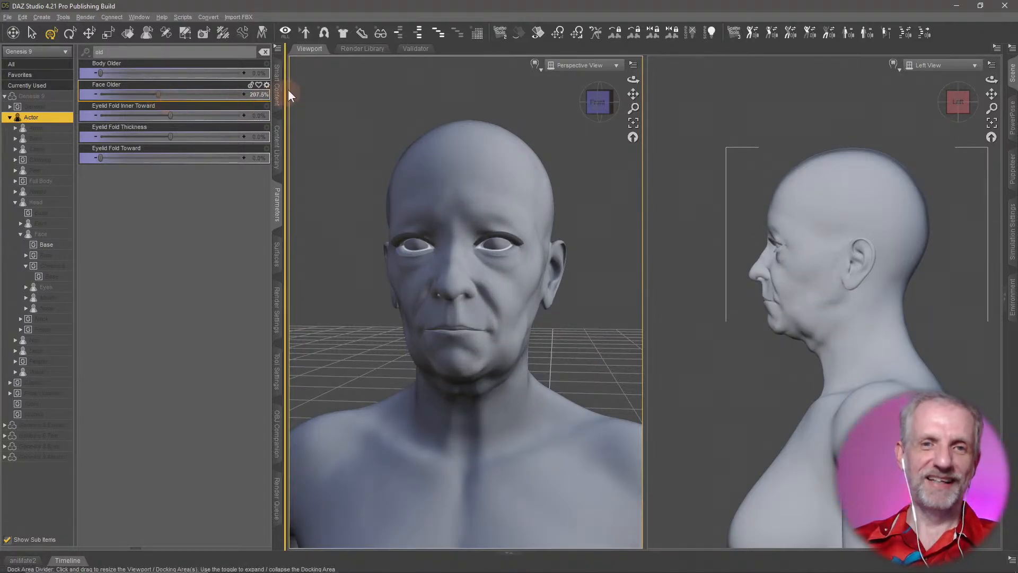
# Step: Reduce the Face Older maximum to 150% in its parameter settings, keeping Auto Follow enabled, and set the morph to 150%
pyautogui.click(267, 86)
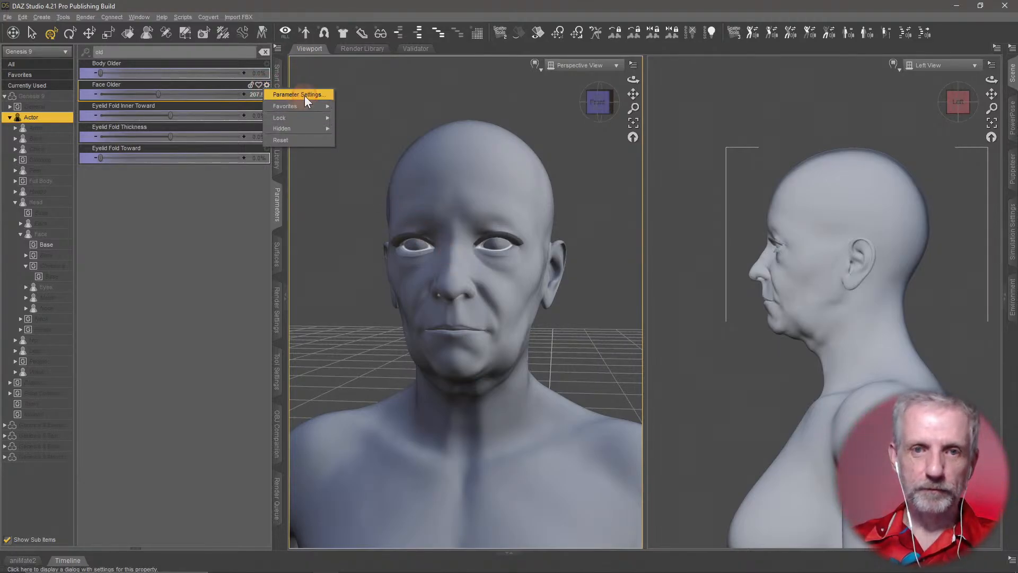
pyautogui.click(309, 95)
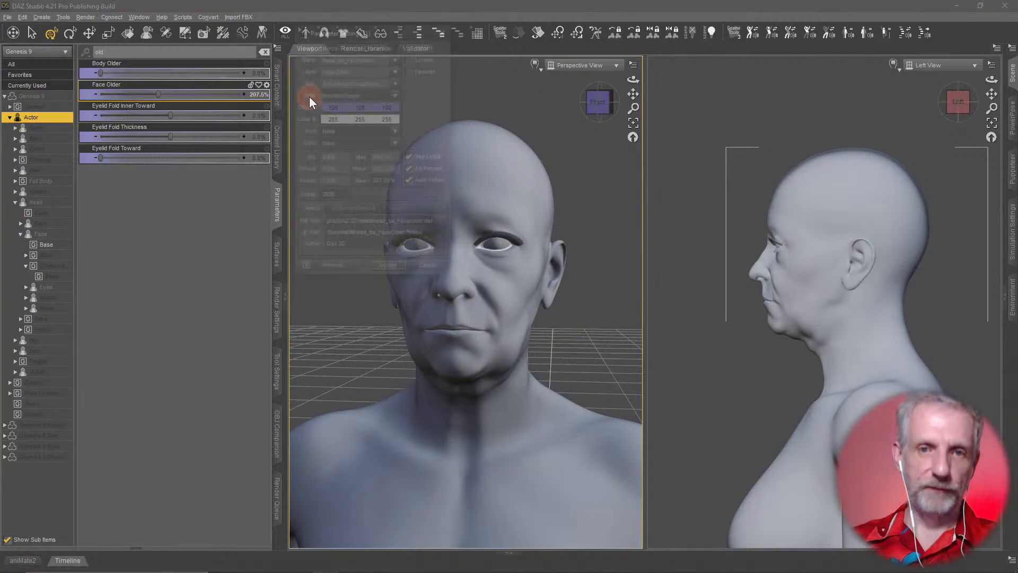
pyautogui.click(425, 182)
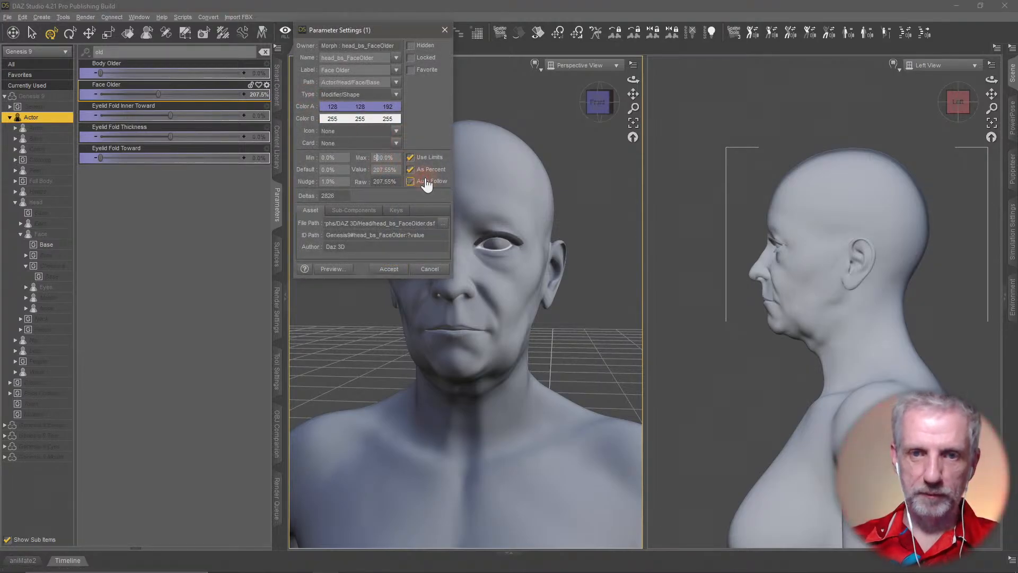
pyautogui.click(426, 182)
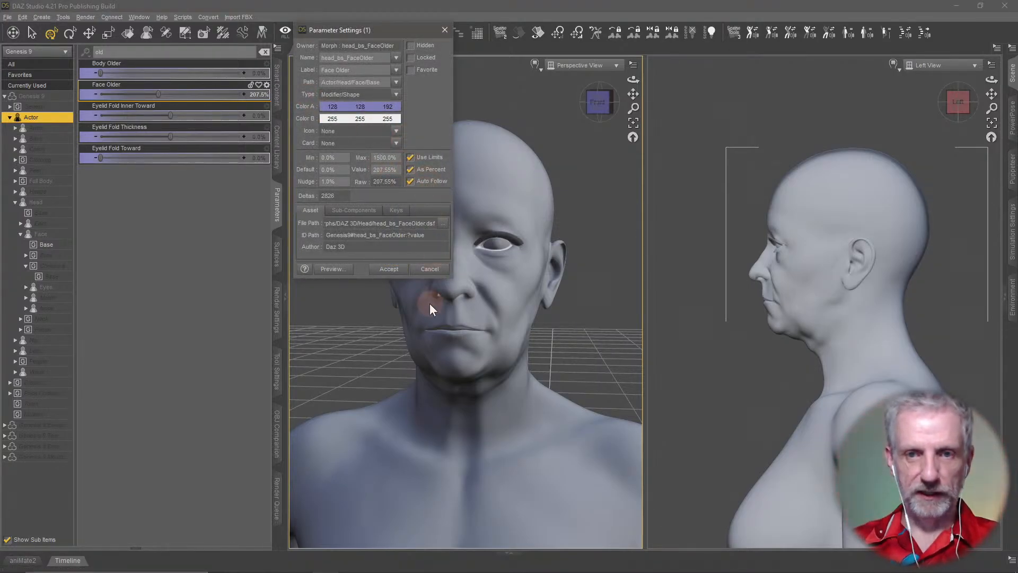
pyautogui.click(389, 269)
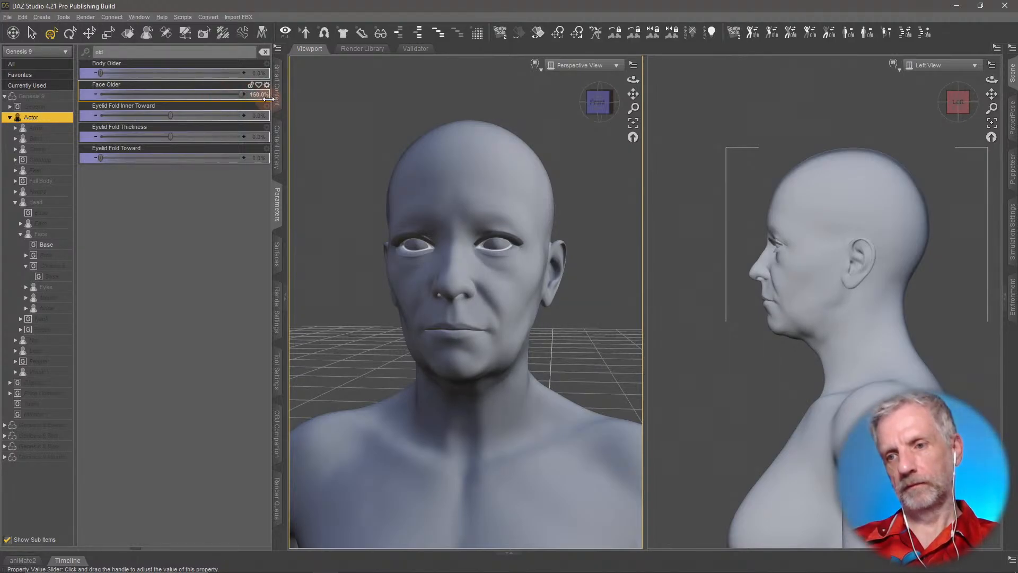
pyautogui.click(314, 121)
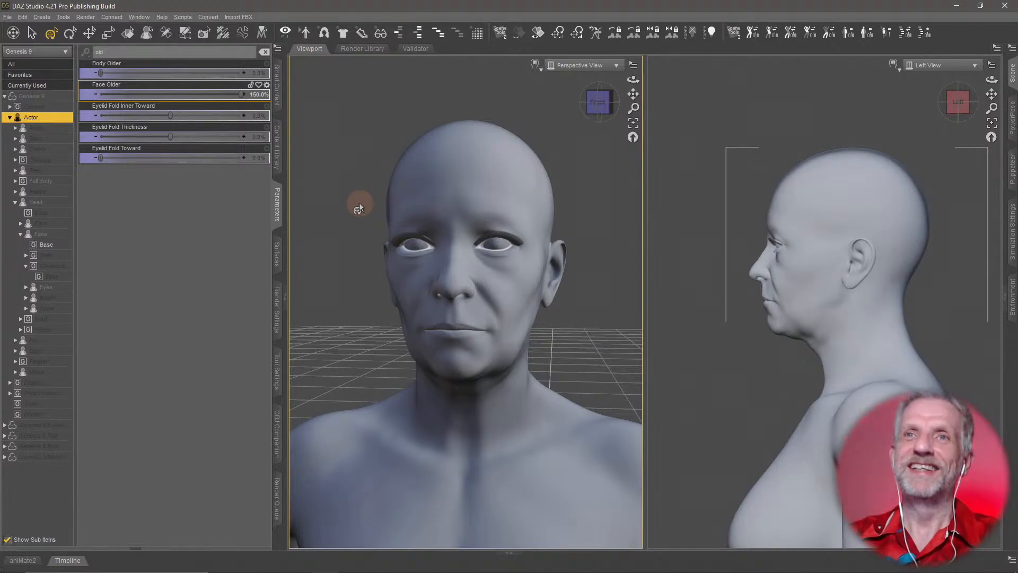
# Step: Raise the Face Older maximum to 1500%, try the morph at 1500%, and reset the morph to its default
pyautogui.click(267, 86)
pyautogui.click(301, 91)
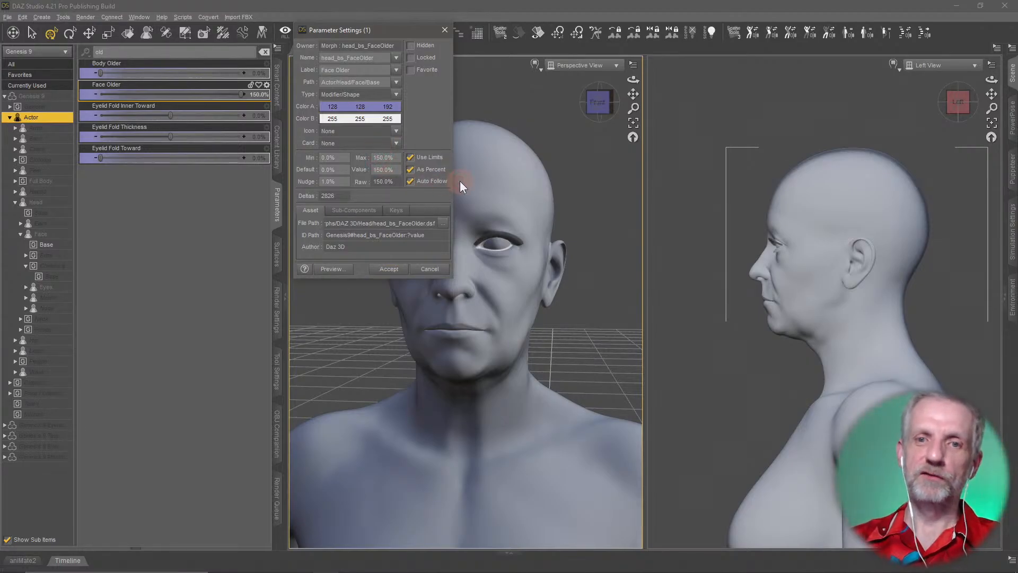
pyautogui.write('0')
pyautogui.press('Return')
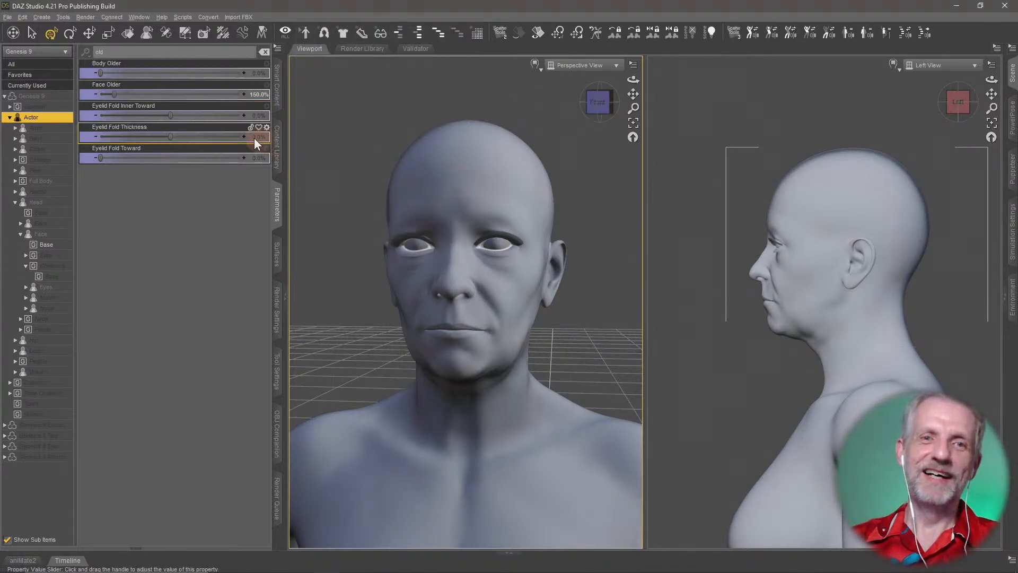
pyautogui.moveTo(115, 94); pyautogui.dragTo(315, 110)
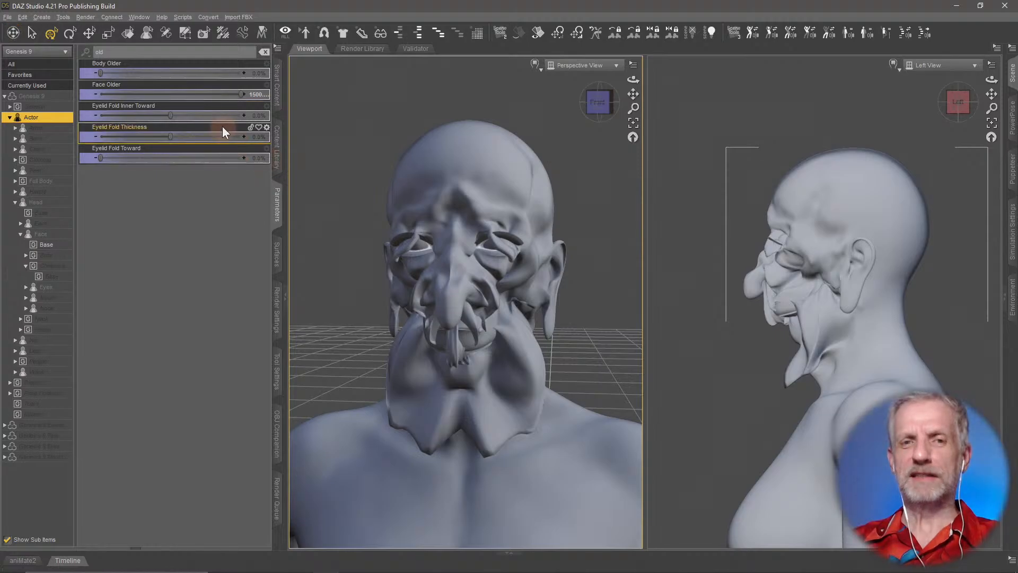
pyautogui.keyDown('alt'); pyautogui.click(227, 95); pyautogui.keyUp('alt')
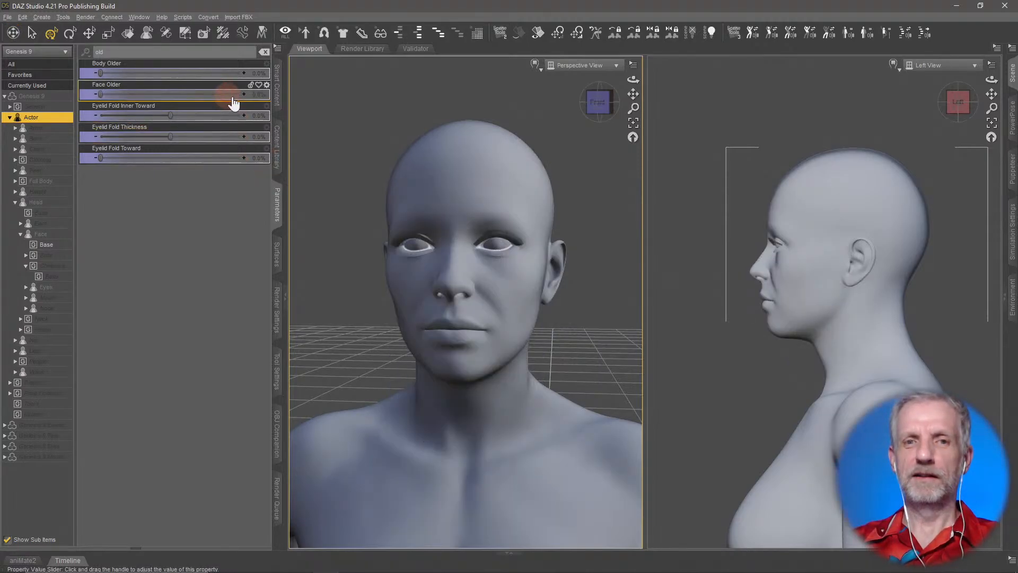
# Step: Set the Face Older maximum to 150% in its parameter settings and raise the morph to 150%
pyautogui.click(267, 85)
pyautogui.click(281, 95)
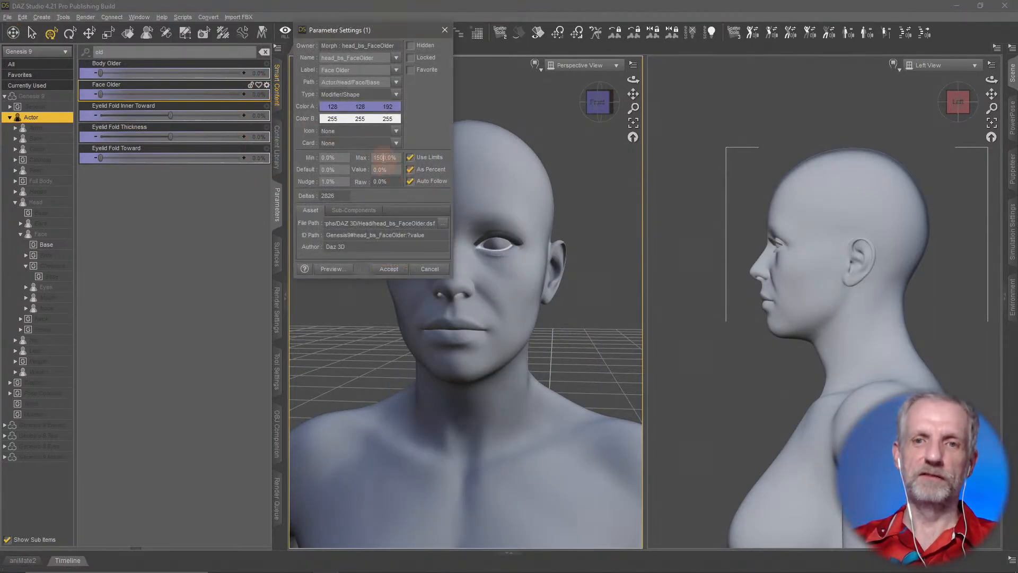
pyautogui.click(431, 171)
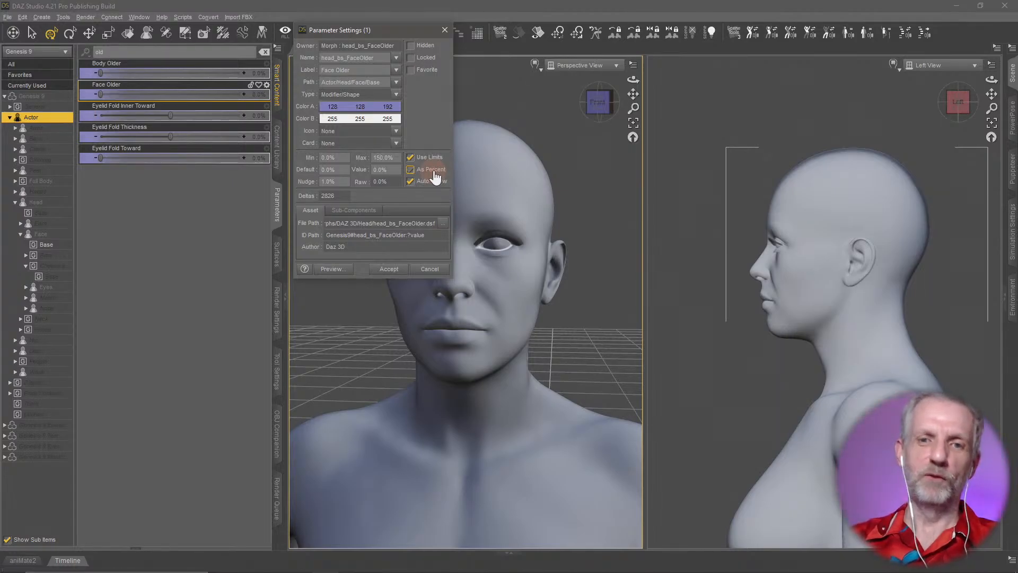
pyautogui.click(389, 269)
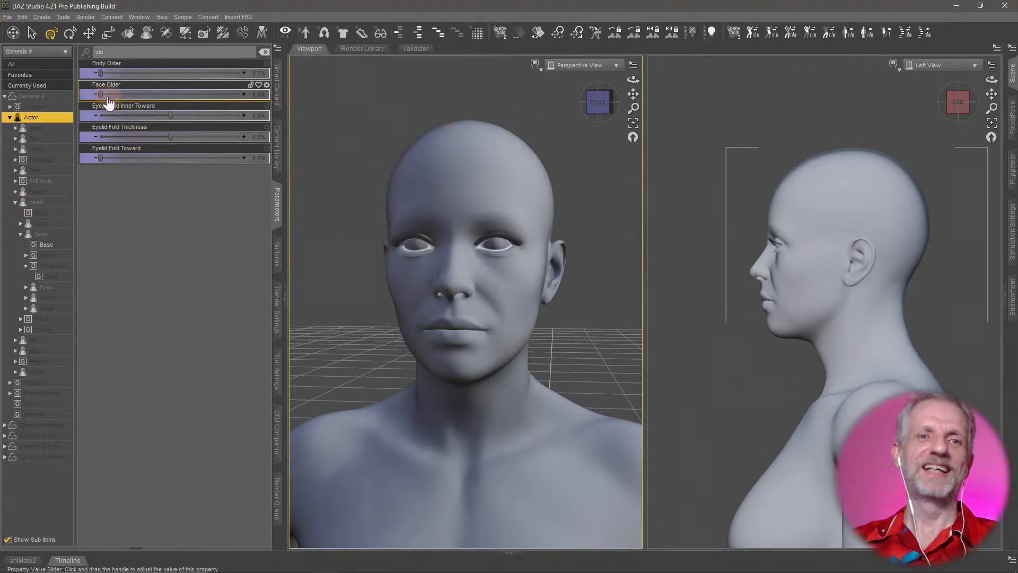
pyautogui.moveTo(101, 96); pyautogui.dragTo(320, 118)
# Step: Age the figure's body by raising the Body Older morph to 100%
pyautogui.scroll(-5, 499, 279)
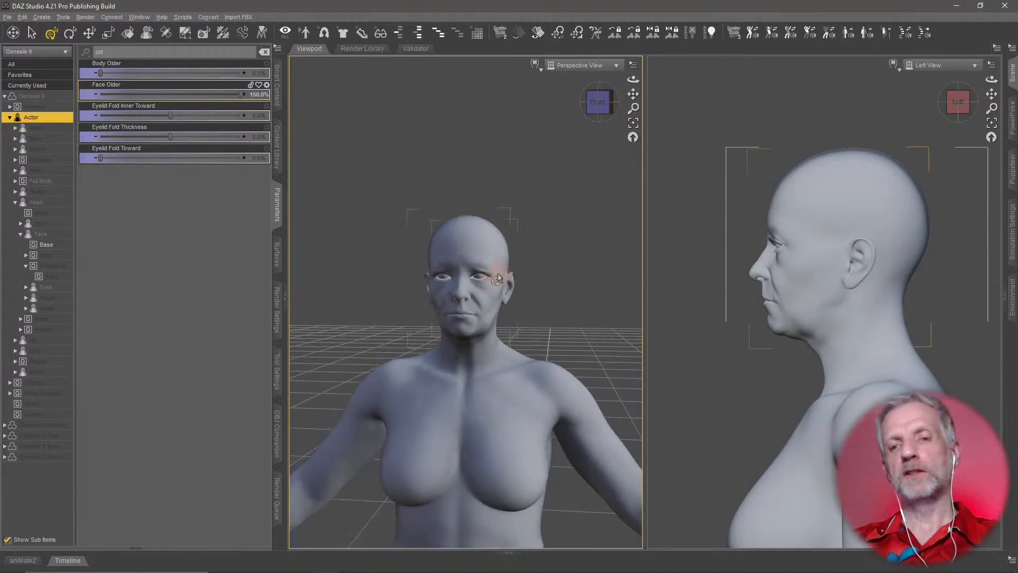
pyautogui.scroll(-3, 498, 278)
pyautogui.moveTo(499, 269); pyautogui.dragTo(498, 159, button='middle')
pyautogui.scroll(-3, 499, 277)
pyautogui.moveTo(498, 276); pyautogui.dragTo(477, 281, button='right')
pyautogui.moveTo(478, 317); pyautogui.dragTo(479, 286, button='middle')
pyautogui.moveTo(479, 287); pyautogui.dragTo(526, 316, button='right')
pyautogui.scroll(-5, 843, 376)
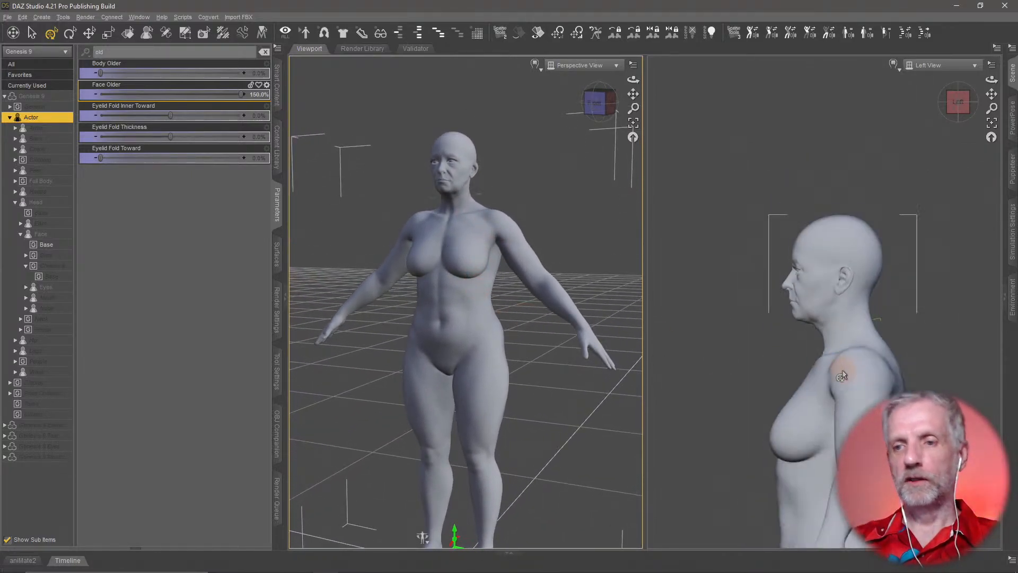
pyautogui.scroll(-6, 843, 375)
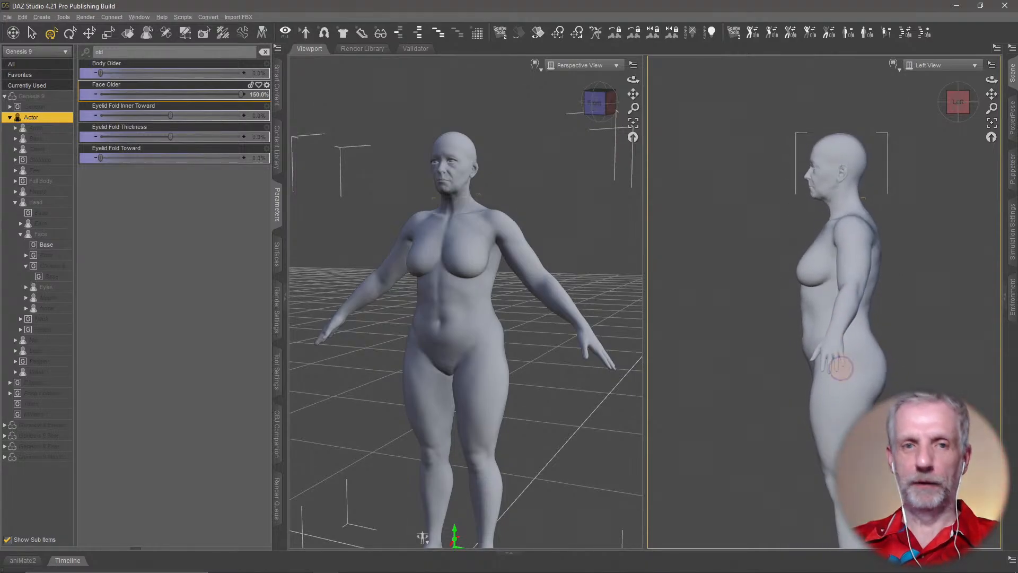
pyautogui.moveTo(843, 368); pyautogui.dragTo(838, 359, button='middle')
pyautogui.moveTo(528, 371); pyautogui.dragTo(526, 365, button='middle')
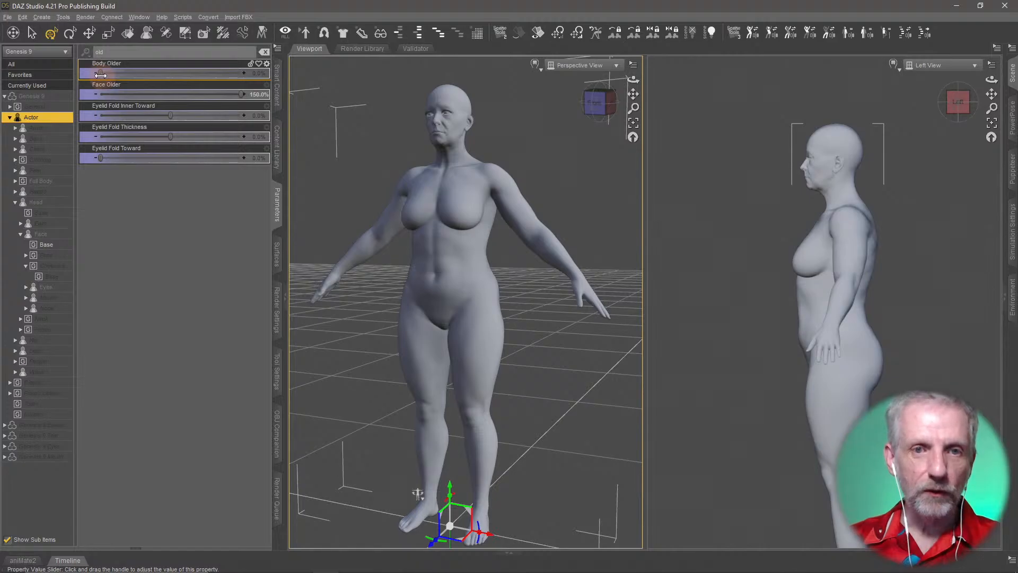
pyautogui.moveTo(101, 72); pyautogui.dragTo(322, 114)
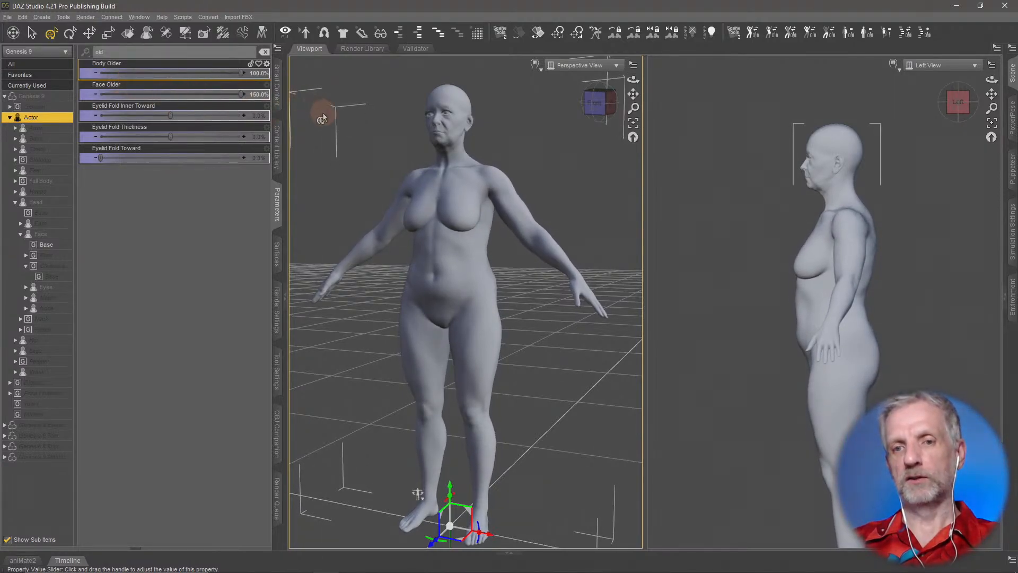
# Step: Examine the aged figure's full-body shape and posture in the perspective and side views
pyautogui.moveTo(489, 264); pyautogui.dragTo(487, 263, button='middle')
pyautogui.moveTo(489, 263)
pyautogui.mouseDown(button='middle')
pyautogui.moveTo(508, 264)
pyautogui.moveTo(489, 263)
pyautogui.moveTo(494, 250)
pyautogui.moveTo(483, 250)
pyautogui.moveTo(489, 262)
pyautogui.mouseUp(button='middle')
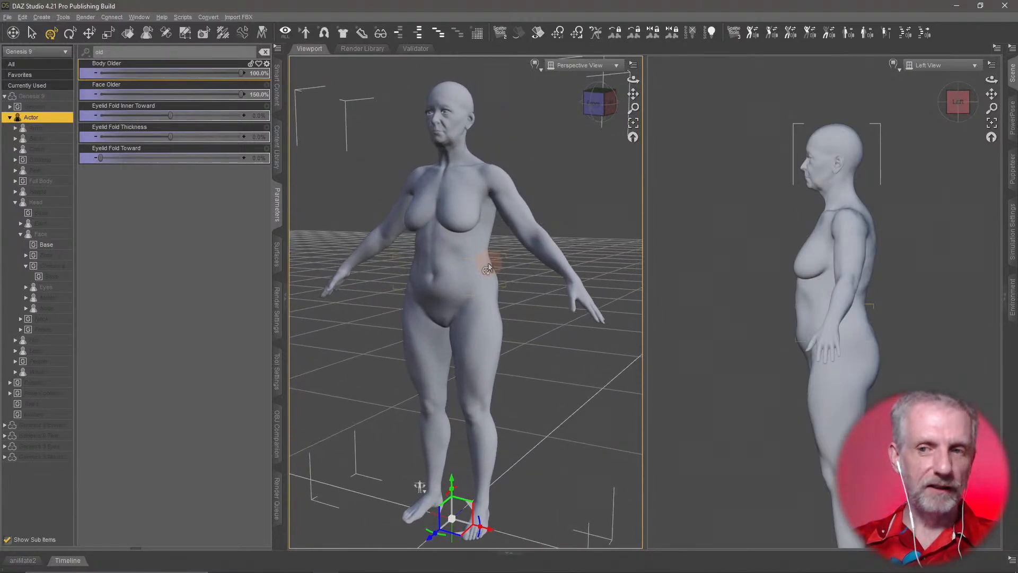
pyautogui.moveTo(764, 340); pyautogui.dragTo(761, 336, button='middle')
pyautogui.scroll(1, 761, 336)
pyautogui.scroll(-2, 761, 335)
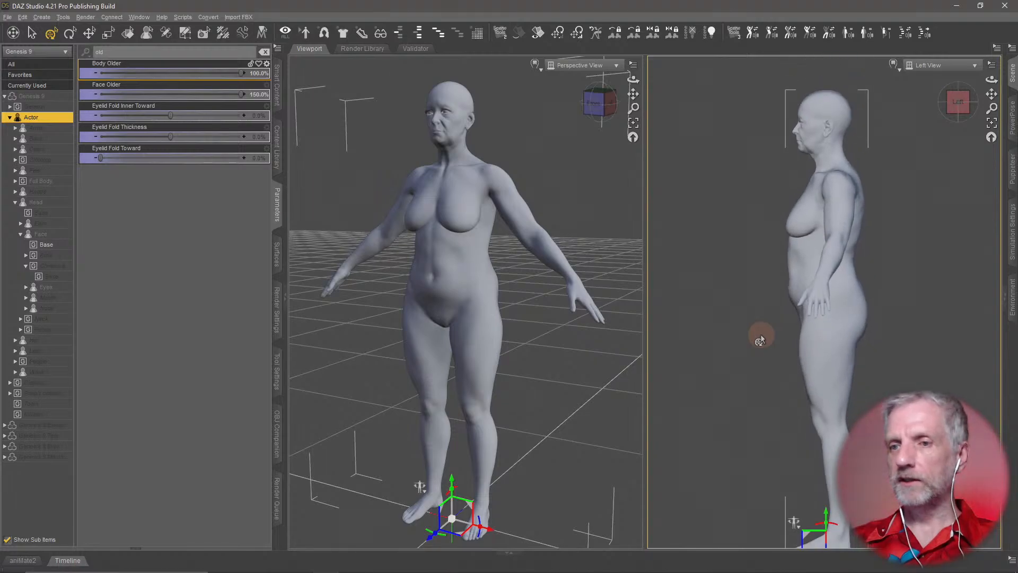
pyautogui.scroll(-3, 761, 338)
pyautogui.scroll(-2, 508, 329)
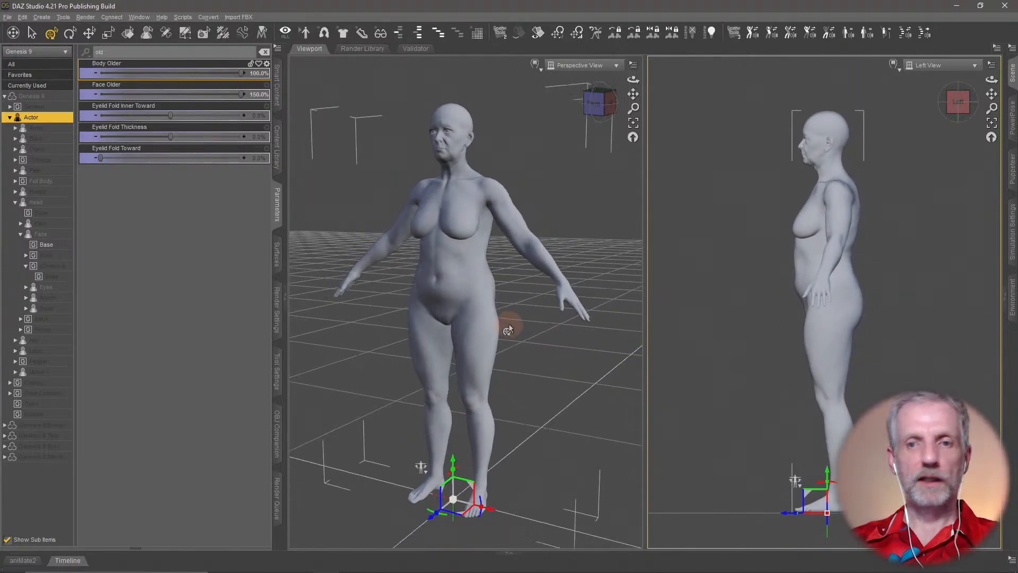
pyautogui.scroll(3, 508, 328)
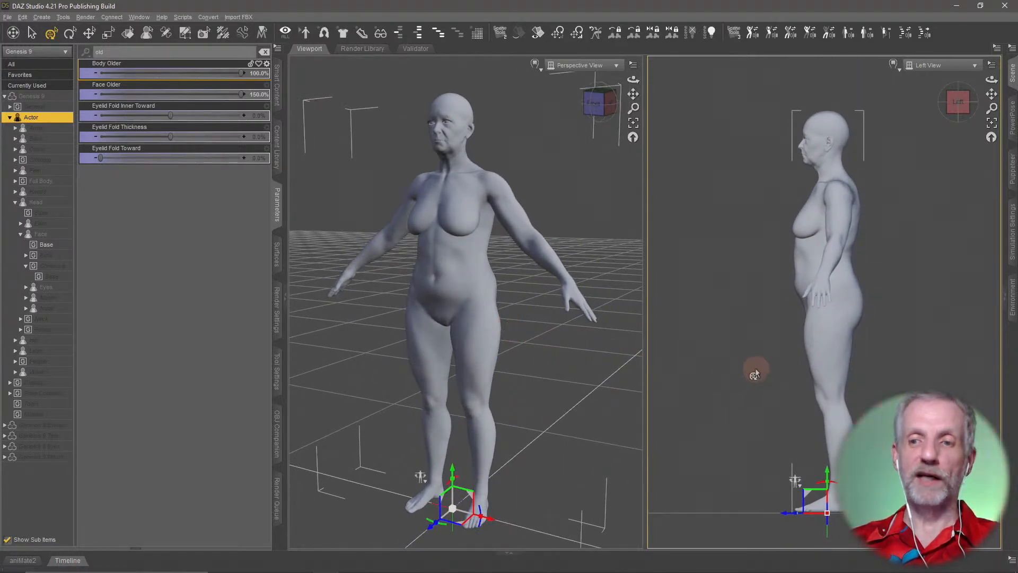
pyautogui.scroll(2, 754, 371)
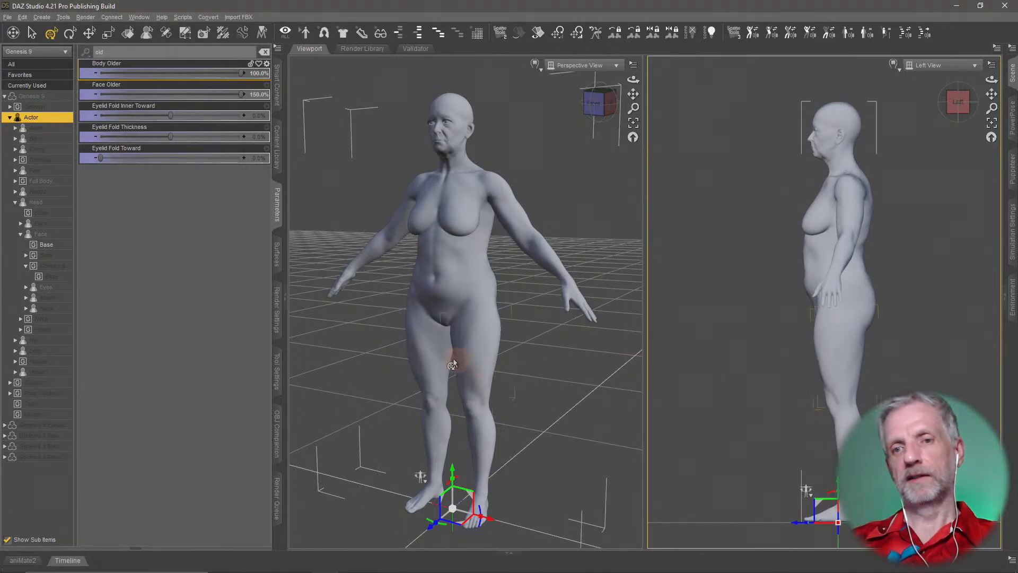
pyautogui.moveTo(454, 364); pyautogui.dragTo(452, 362, button='middle')
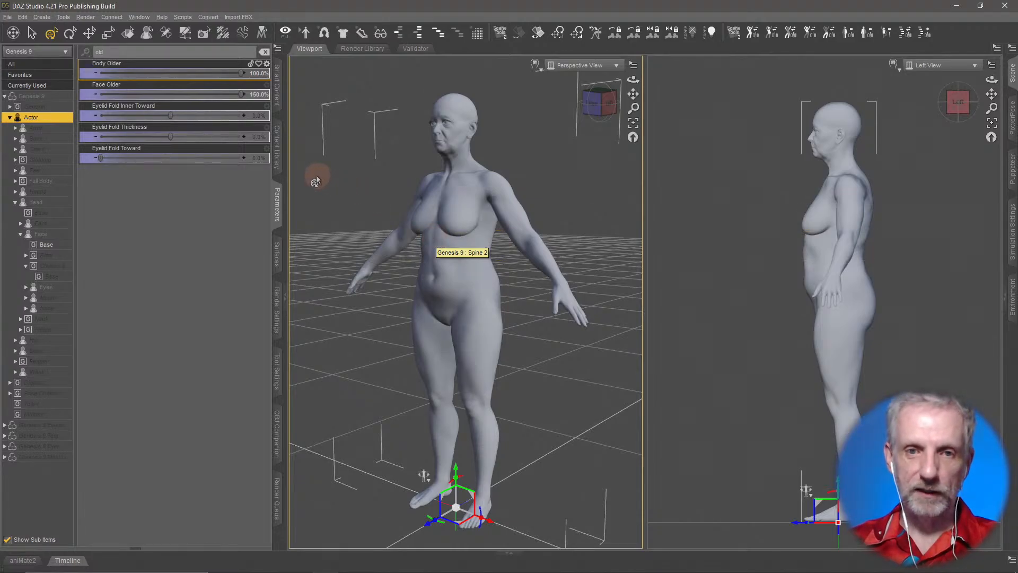
# Step: Raise the Body Older maximum to 500% in its parameter settings and try the morph at about 109.4%
pyautogui.click(291, 71)
pyautogui.click(426, 182)
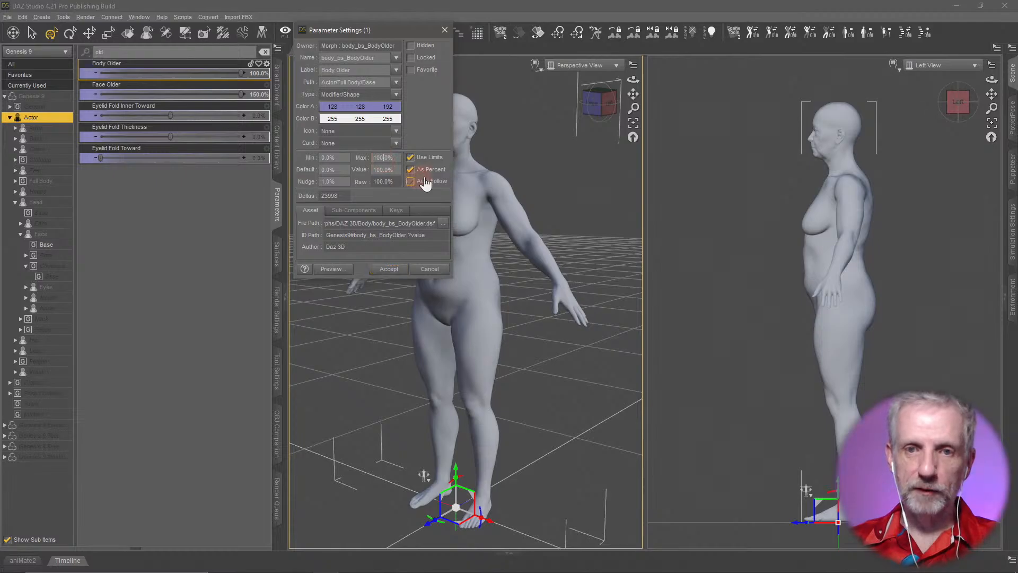
pyautogui.press('Return')
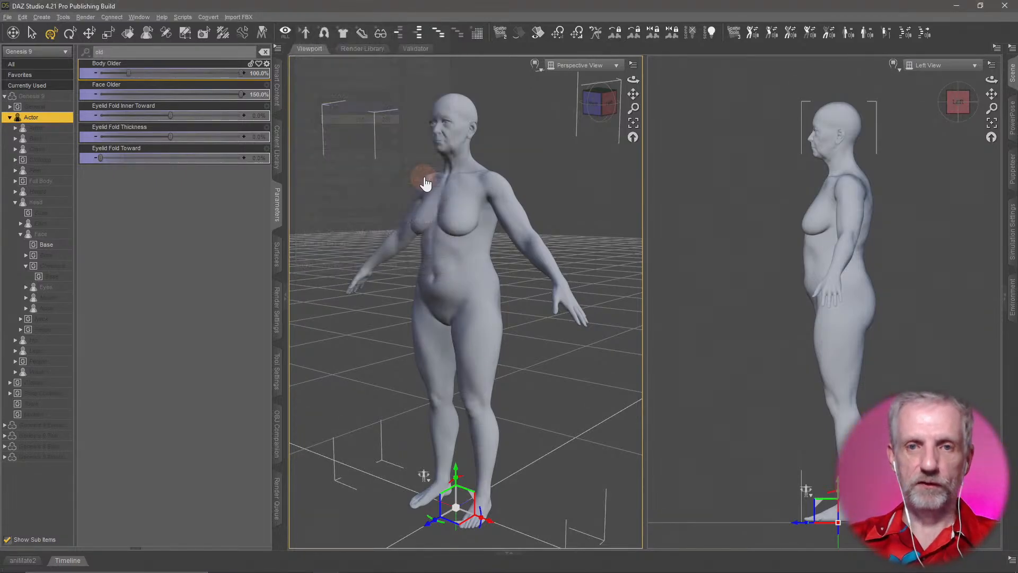
pyautogui.click(129, 72)
pyautogui.moveTo(129, 73)
pyautogui.mouseDown()
pyautogui.moveTo(197, 82)
pyautogui.moveTo(132, 76)
pyautogui.mouseUp()
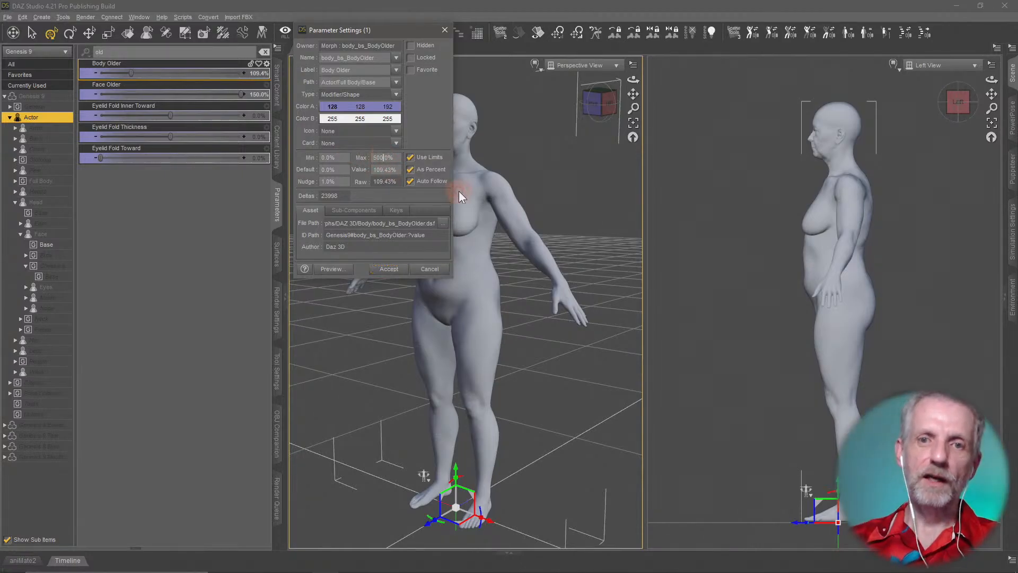
# Step: Reduce the Body Older maximum to 100% in its parameter settings, bringing the morph to 100%
pyautogui.press('Left')
pyautogui.press('Left')
pyautogui.press('BackSpace')
pyautogui.write('1')
pyautogui.press('Return')
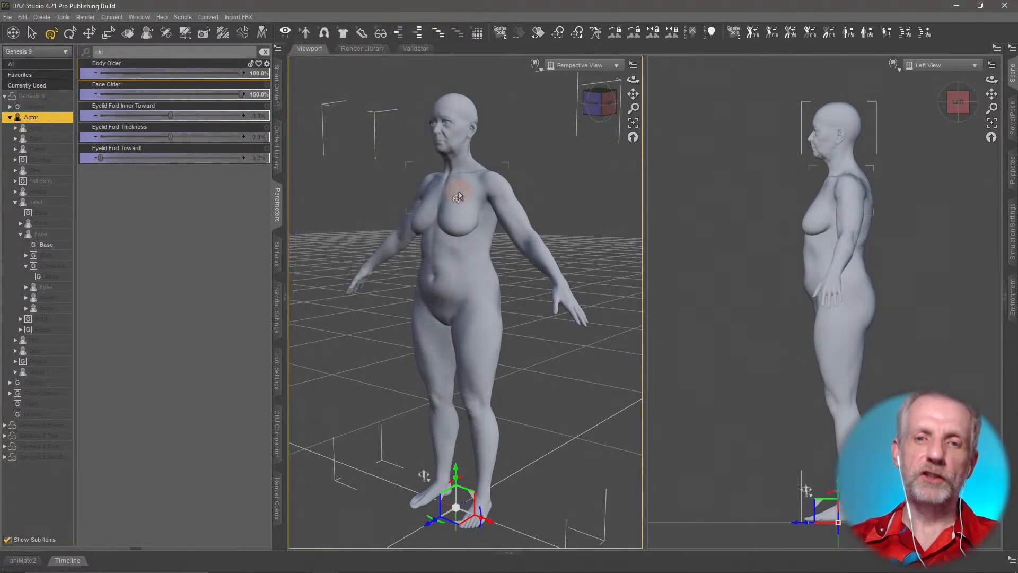
pyautogui.moveTo(171, 63); pyautogui.dragTo(183, 64)
# Step: Inspect the aged torso and face up close from the front and in profile
pyautogui.moveTo(401, 282); pyautogui.dragTo(401, 287, button='middle')
pyautogui.moveTo(802, 383); pyautogui.dragTo(805, 383, button='middle')
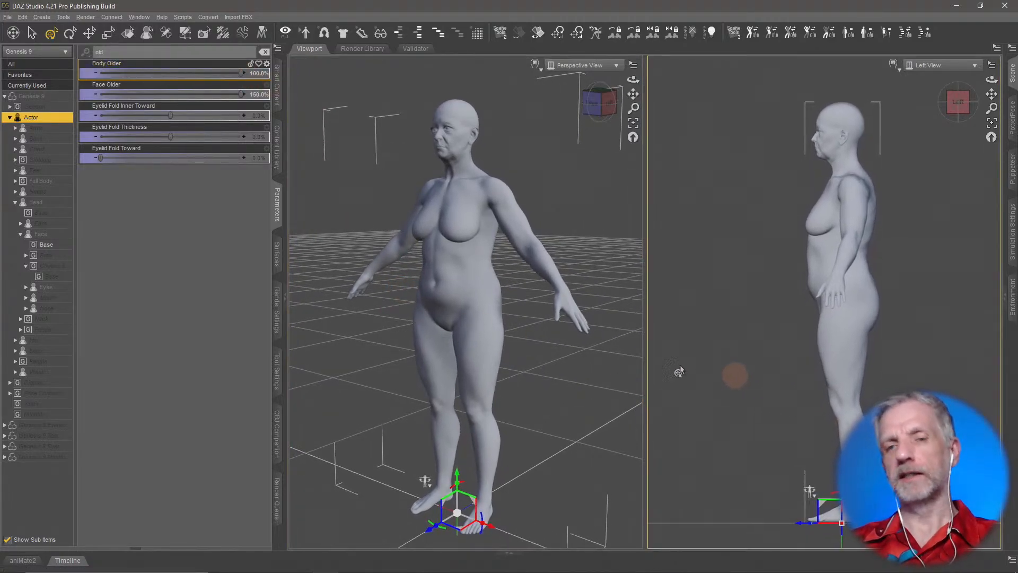
pyautogui.moveTo(471, 310); pyautogui.dragTo(485, 311, button='middle')
pyautogui.scroll(5, 471, 198)
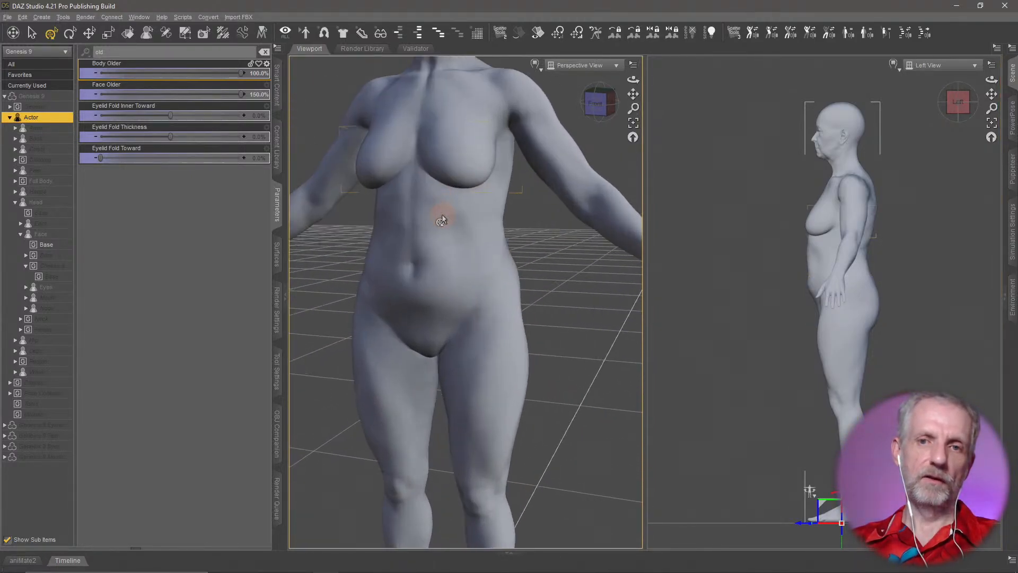
pyautogui.moveTo(442, 217); pyautogui.dragTo(460, 220, button='middle')
pyautogui.scroll(4, 443, 219)
pyautogui.moveTo(813, 285); pyautogui.dragTo(813, 319, button='middle')
pyautogui.scroll(8, 817, 289)
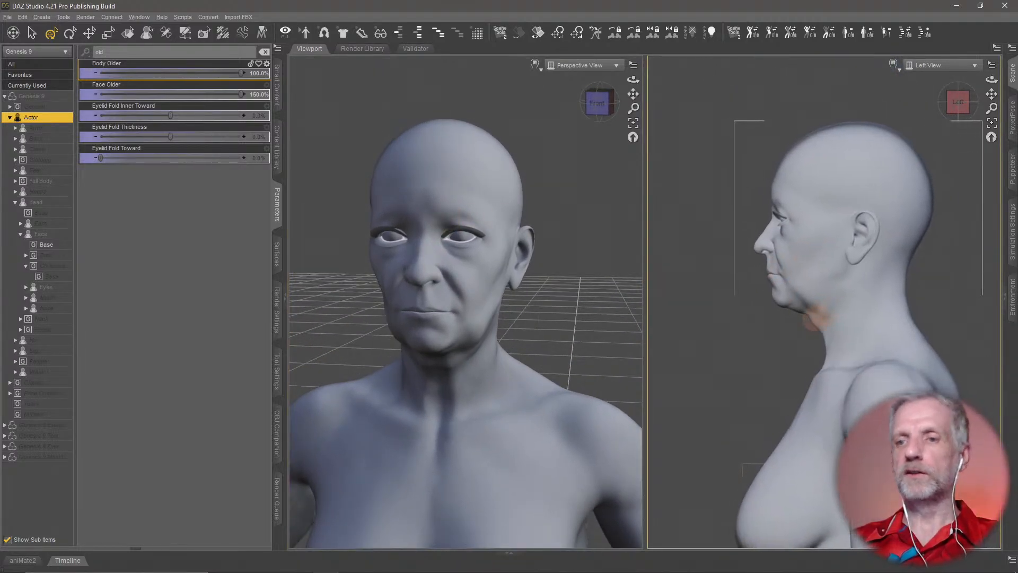
pyautogui.scroll(3, 814, 321)
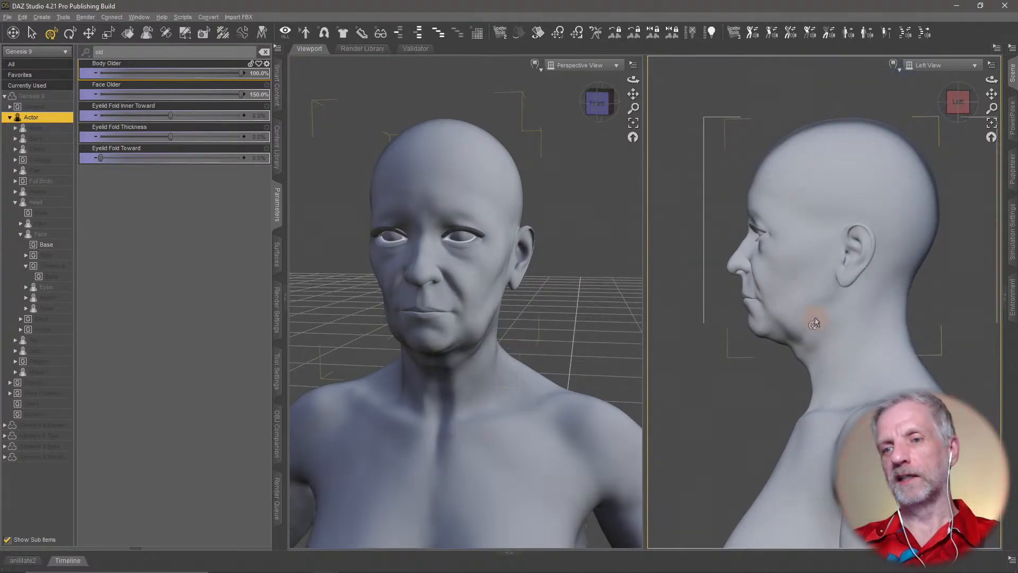
pyautogui.scroll(6, 618, 310)
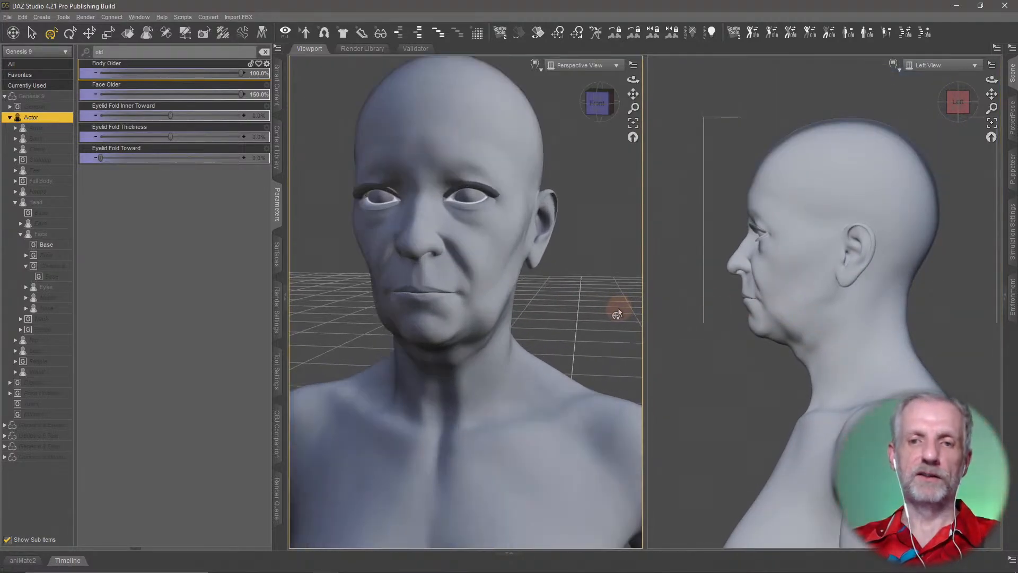
pyautogui.moveTo(618, 310); pyautogui.dragTo(613, 325, button='middle')
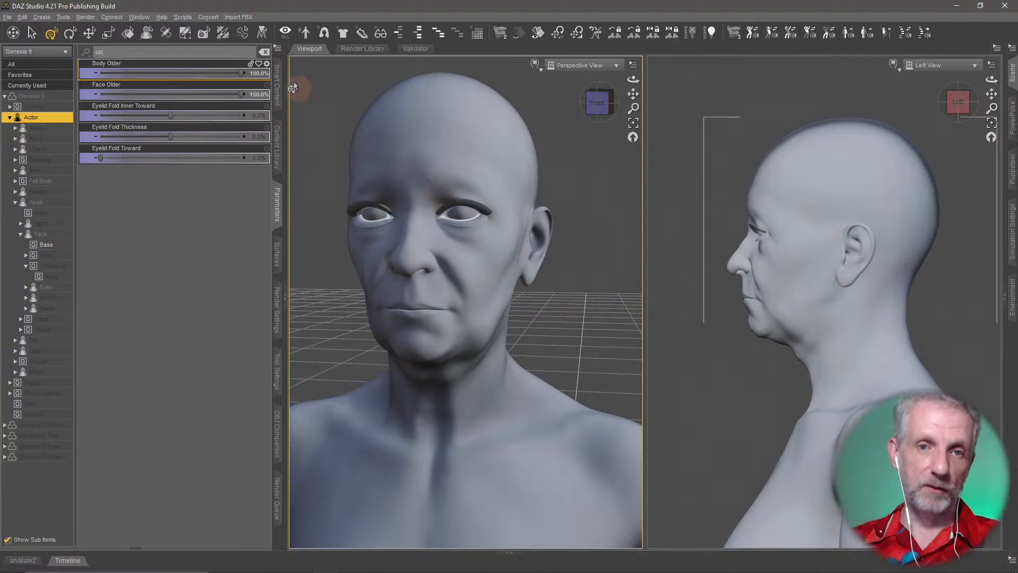
# Step: Clear the parameter filter and look through the face's base and brow morphs
pyautogui.click(264, 52)
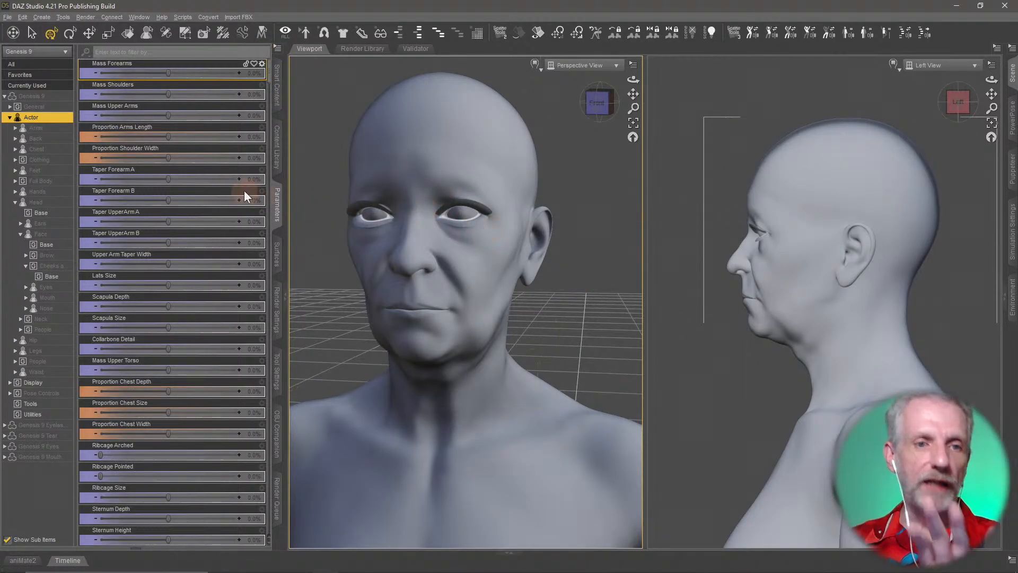
pyautogui.click(51, 235)
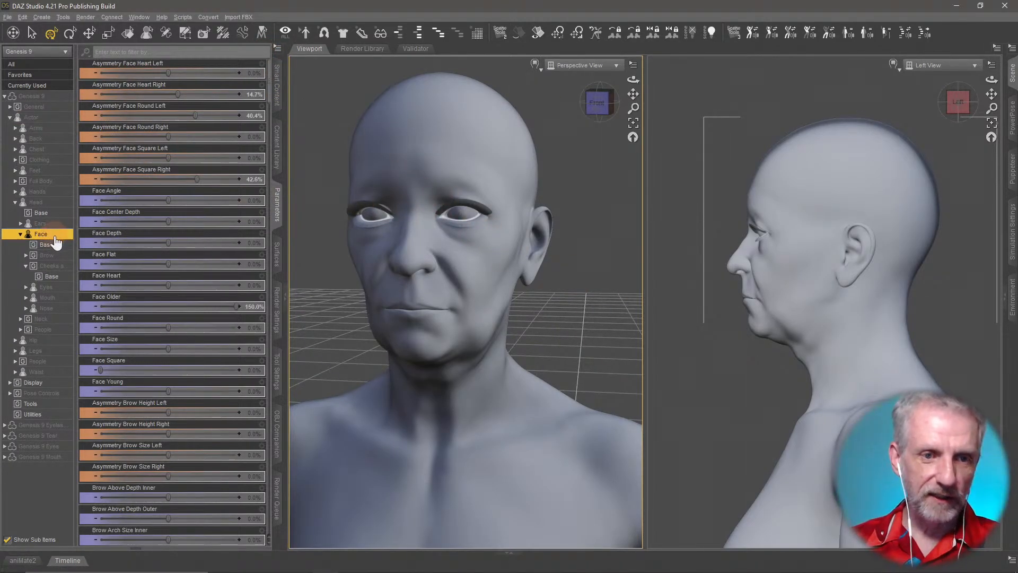
pyautogui.click(53, 245)
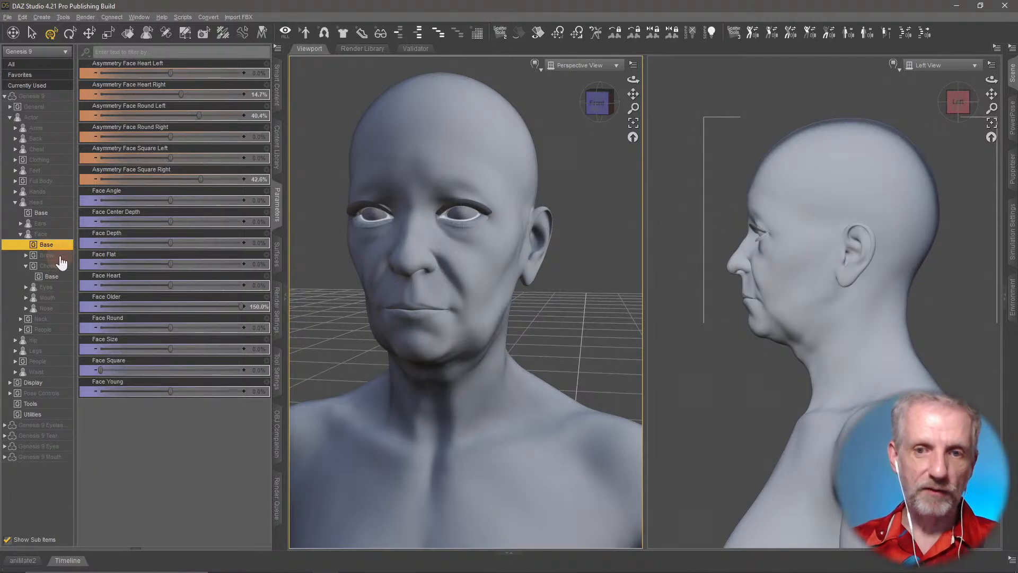
pyautogui.click(48, 256)
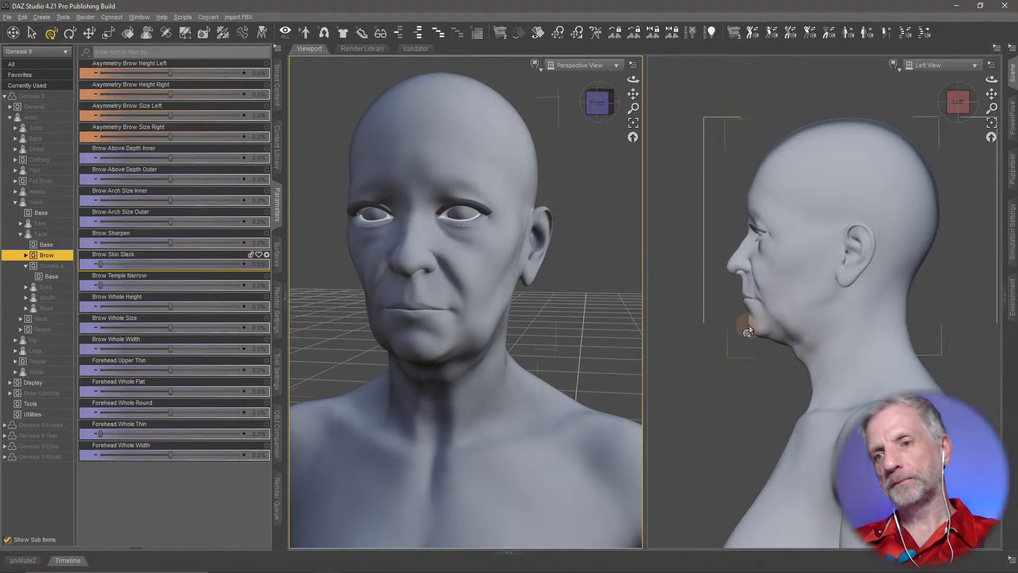
pyautogui.moveTo(488, 312); pyautogui.dragTo(498, 326, button='middle')
pyautogui.moveTo(756, 360); pyautogui.dragTo(760, 347, button='middle')
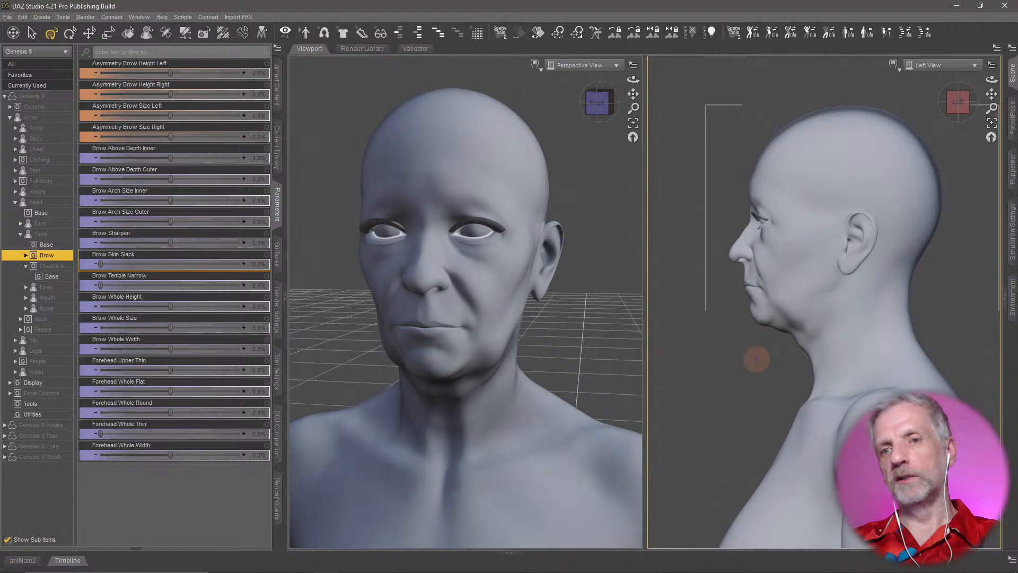
# Step: Load Victoria 9 Brows 2 onto the figure from the Genesis 9 anatomy content in the V9EyebrowTest_v01 library folder
pyautogui.click(278, 153)
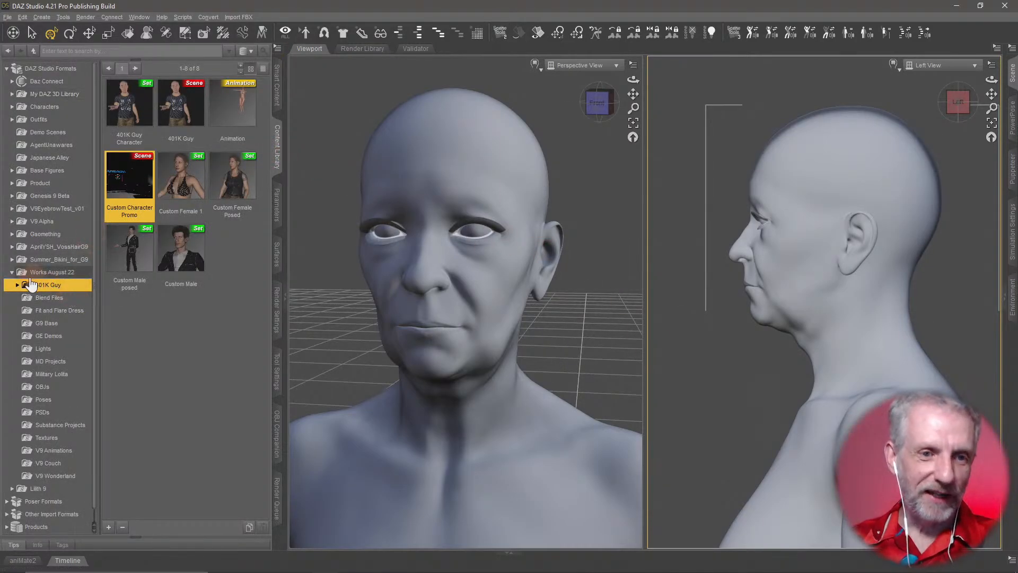
pyautogui.click(71, 210)
pyautogui.click(58, 222)
pyautogui.click(64, 234)
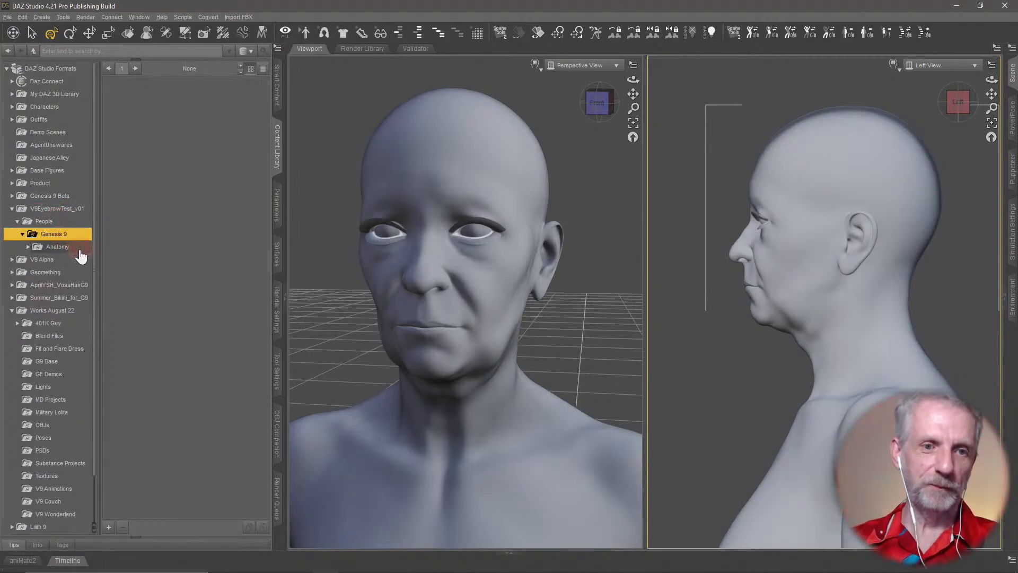
pyautogui.click(71, 246)
pyautogui.click(68, 259)
pyautogui.click(74, 272)
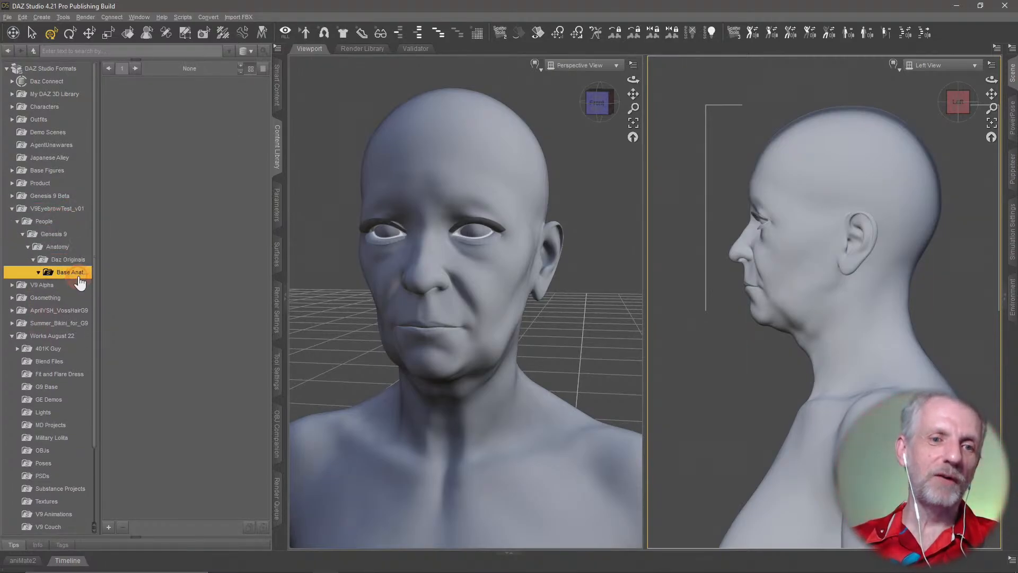
pyautogui.click(74, 285)
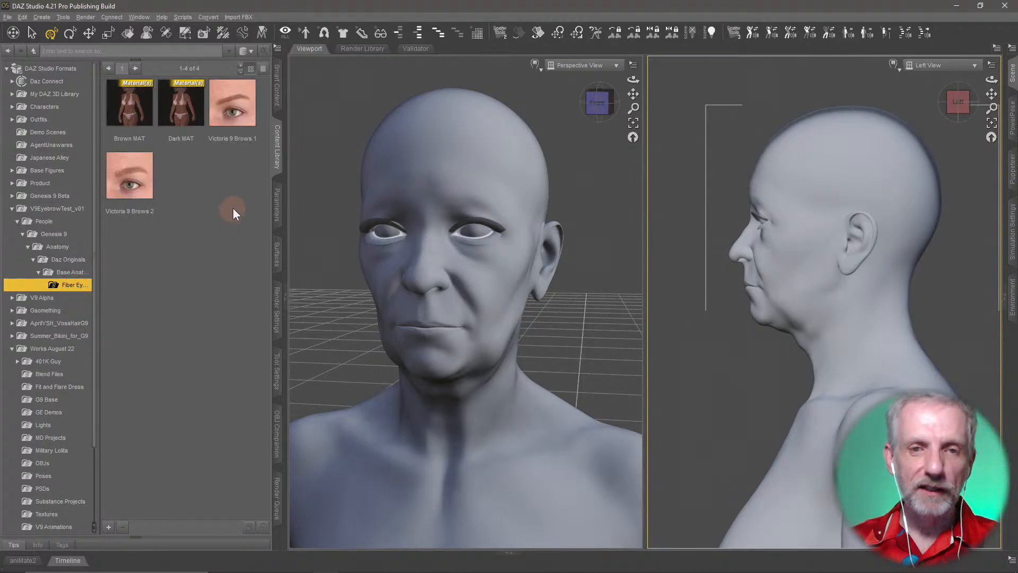
pyautogui.doubleClick(135, 185)
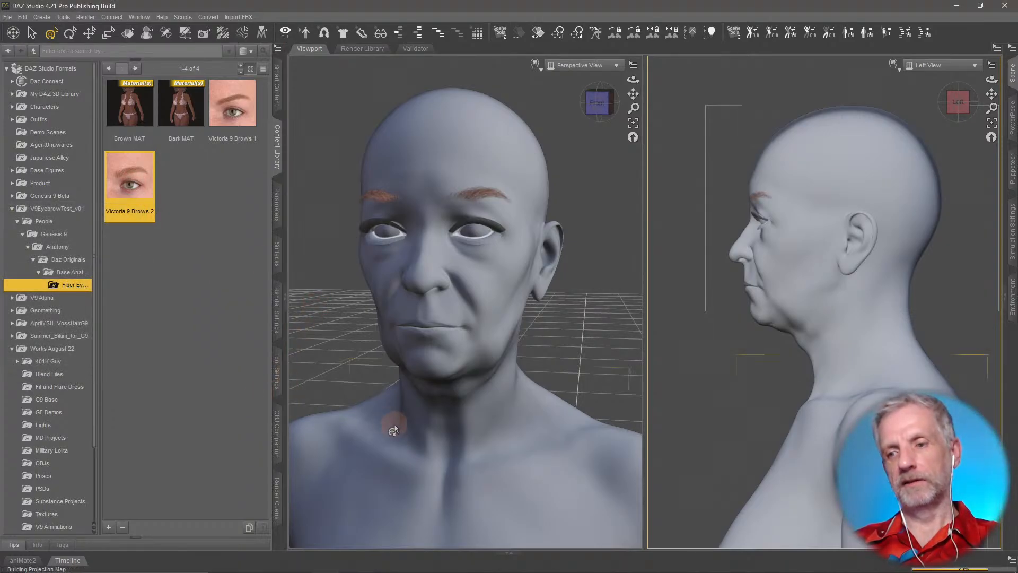
pyautogui.click(515, 428)
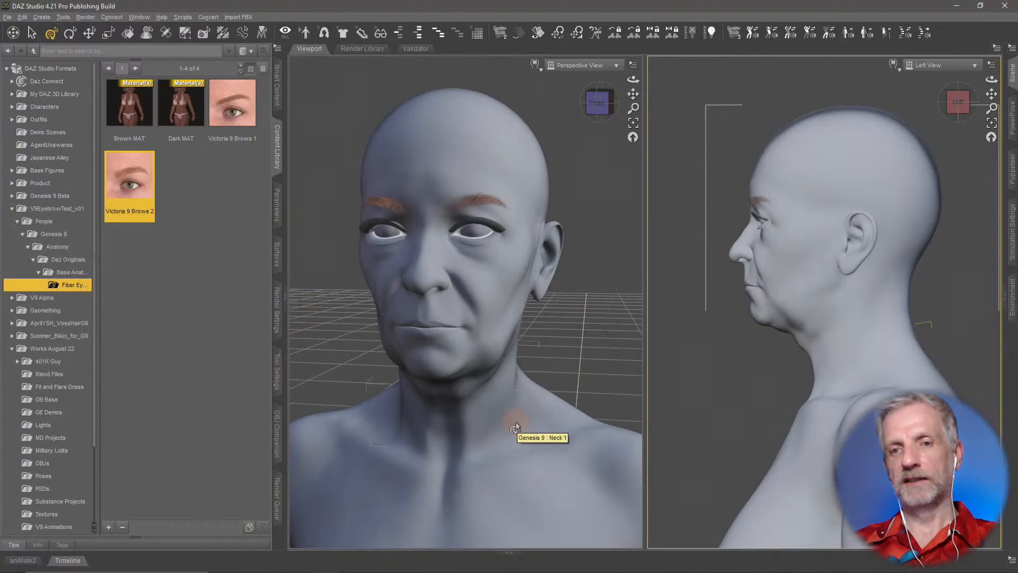
pyautogui.moveTo(521, 361); pyautogui.dragTo(523, 366, button='middle')
# Step: Show the figure's base brow morphs and try Brow Above Depth Inner, returning it to zero
pyautogui.click(278, 208)
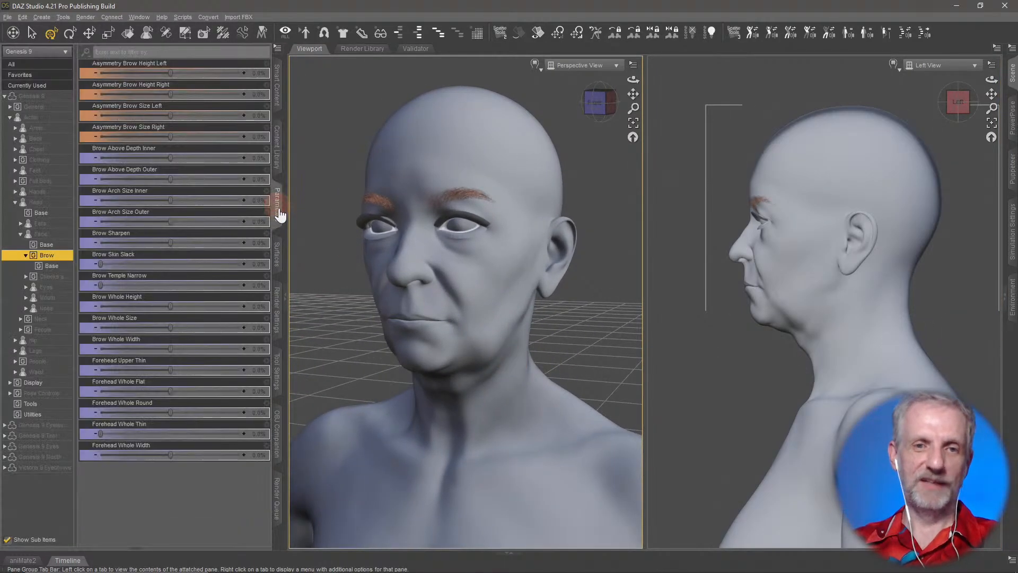
pyautogui.click(57, 267)
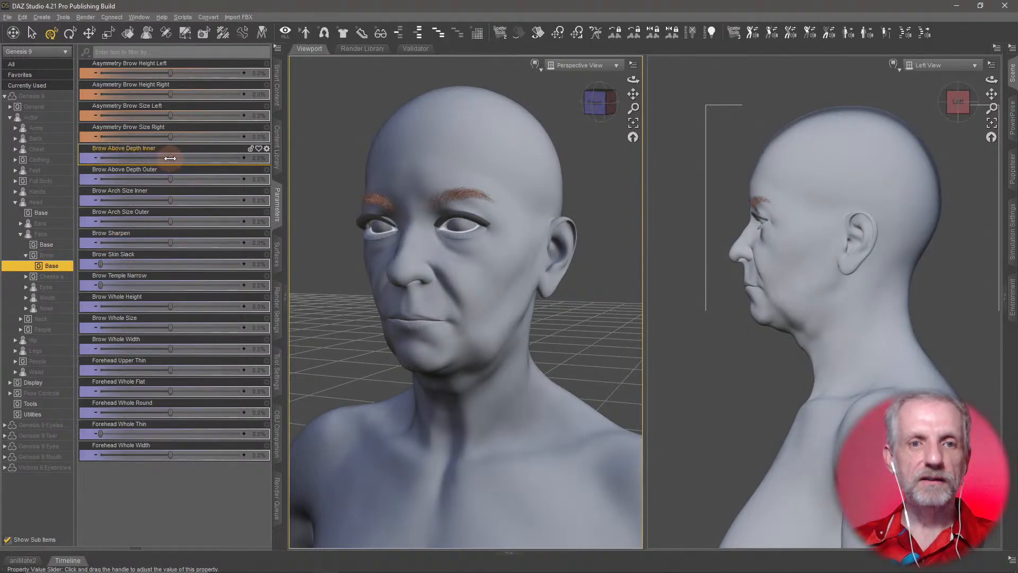
pyautogui.moveTo(171, 158)
pyautogui.mouseDown()
pyautogui.moveTo(214, 158)
pyautogui.moveTo(136, 158)
pyautogui.moveTo(265, 175)
pyautogui.moveTo(154, 170)
pyautogui.moveTo(183, 168)
pyautogui.mouseUp()
pyautogui.keyDown('alt'); pyautogui.click(212, 159); pyautogui.keyUp('alt')
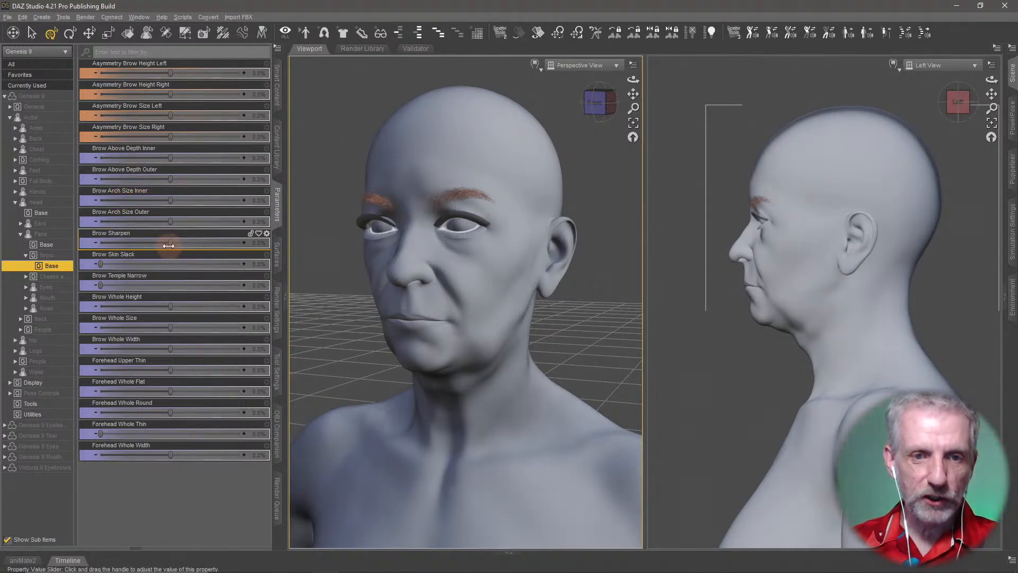
# Step: Set the Brow Skin Slack morph to 50%
pyautogui.moveTo(168, 246); pyautogui.dragTo(173, 271)
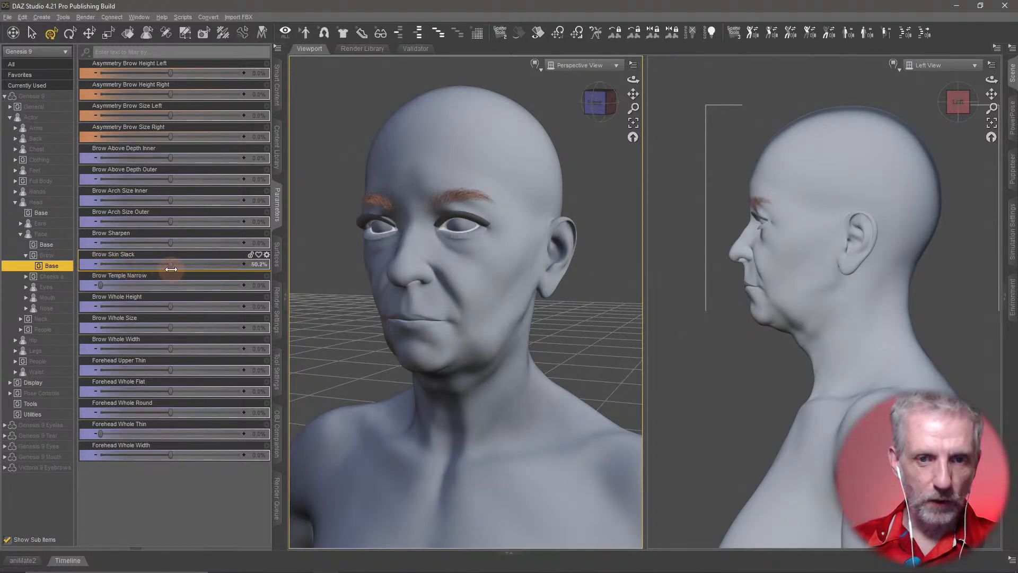
pyautogui.click(257, 264)
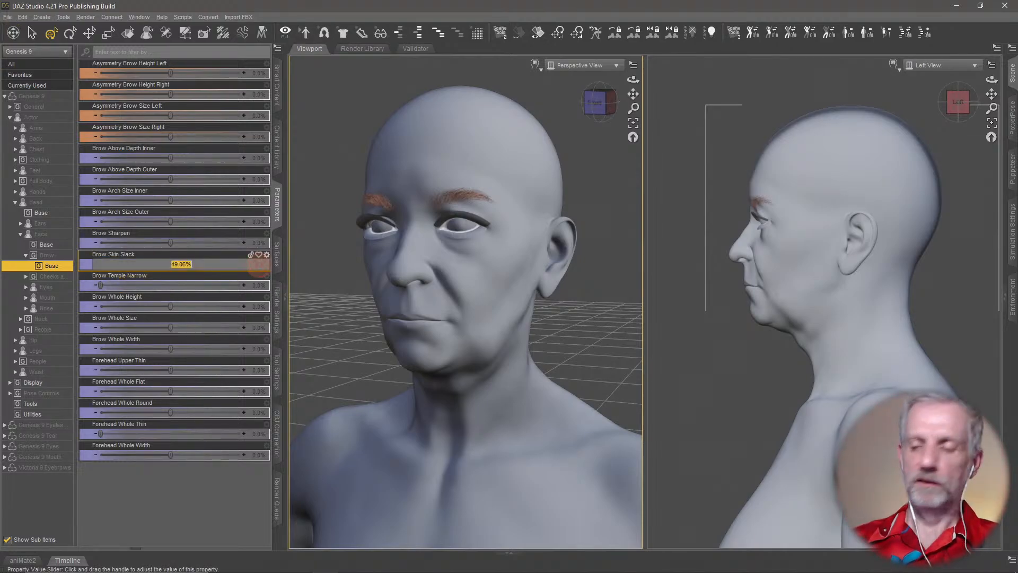
pyautogui.write('50')
pyautogui.press('Return')
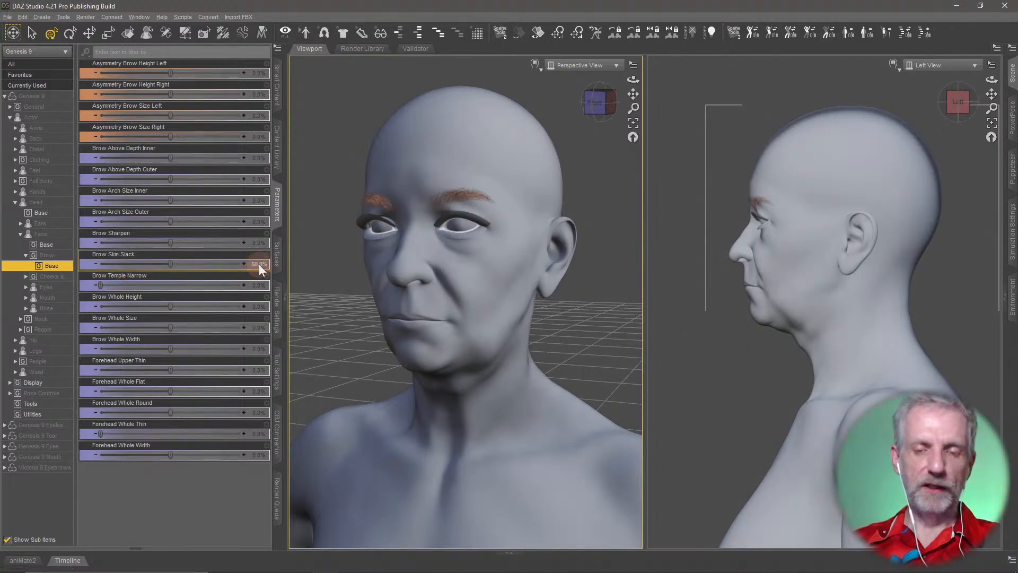
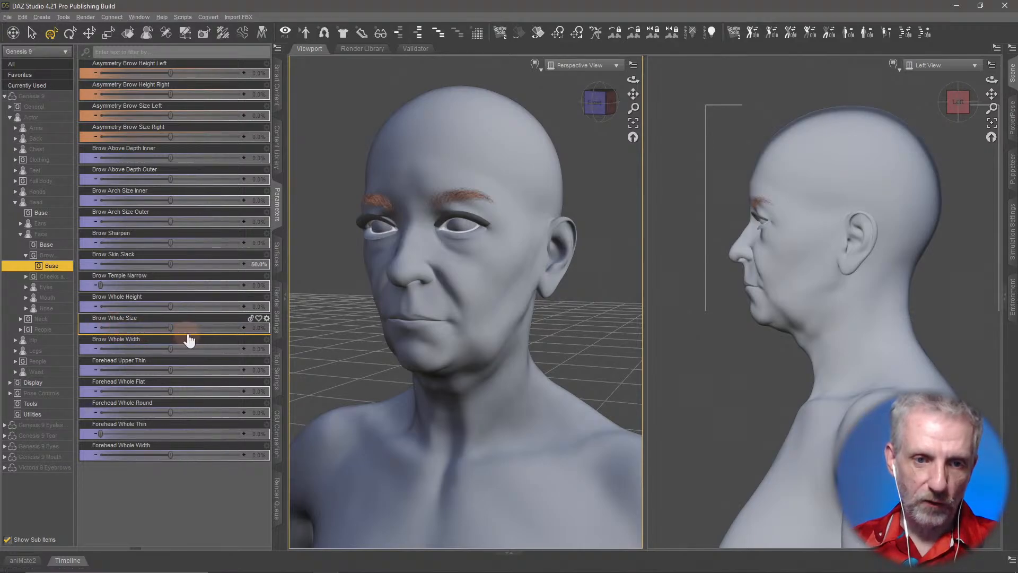
# Step: Increase Brow Whole Size to about 53.2% and Brow Whole Width to about 60.8%
pyautogui.moveTo(170, 328); pyautogui.dragTo(252, 350)
pyautogui.moveTo(232, 351); pyautogui.dragTo(210, 332)
pyautogui.moveTo(170, 348); pyautogui.dragTo(214, 359)
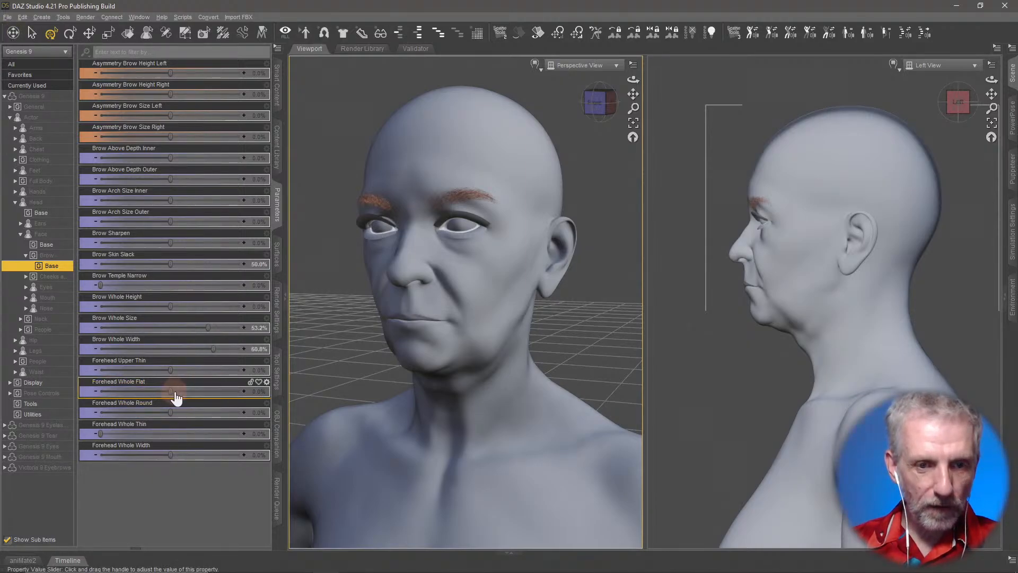
# Step: Try the Forehead Whole Flat, Forehead Whole Round and Forehead Whole Thin morphs, returning each to zero
pyautogui.moveTo(171, 391)
pyautogui.mouseDown()
pyautogui.moveTo(250, 406)
pyautogui.moveTo(145, 385)
pyautogui.moveTo(184, 393)
pyautogui.mouseUp()
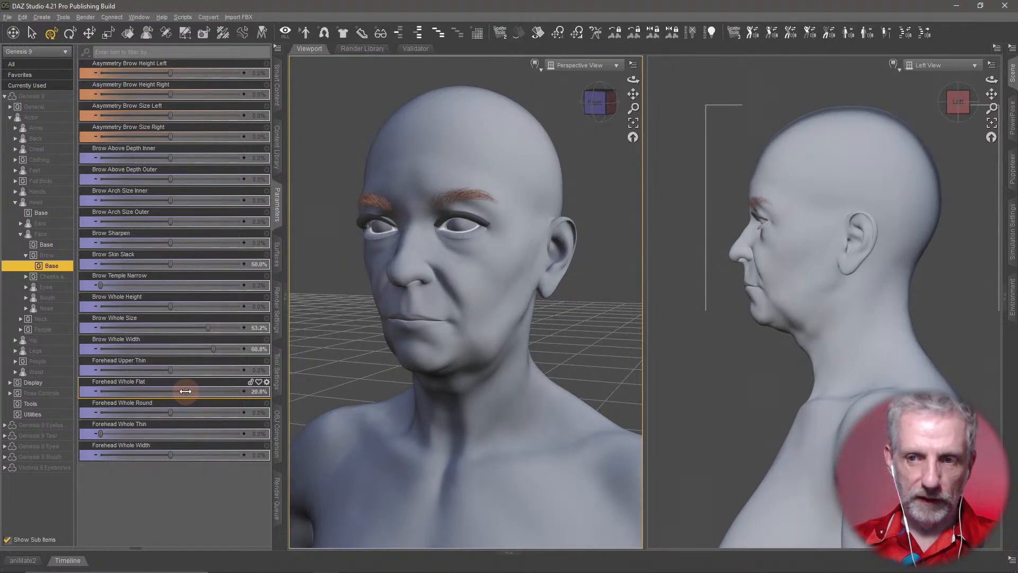
pyautogui.moveTo(190, 391); pyautogui.dragTo(223, 395)
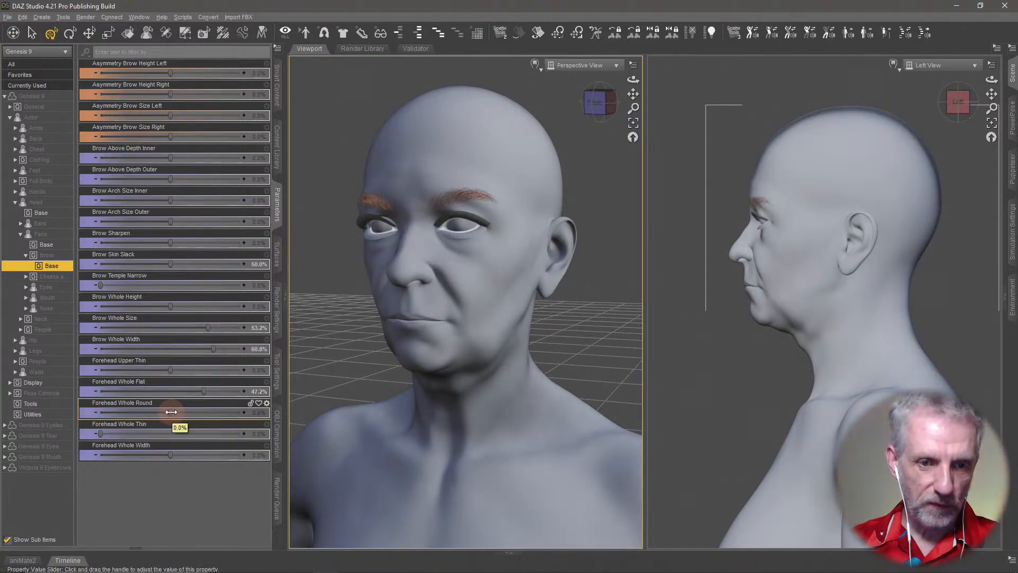
pyautogui.moveTo(171, 412); pyautogui.dragTo(193, 419)
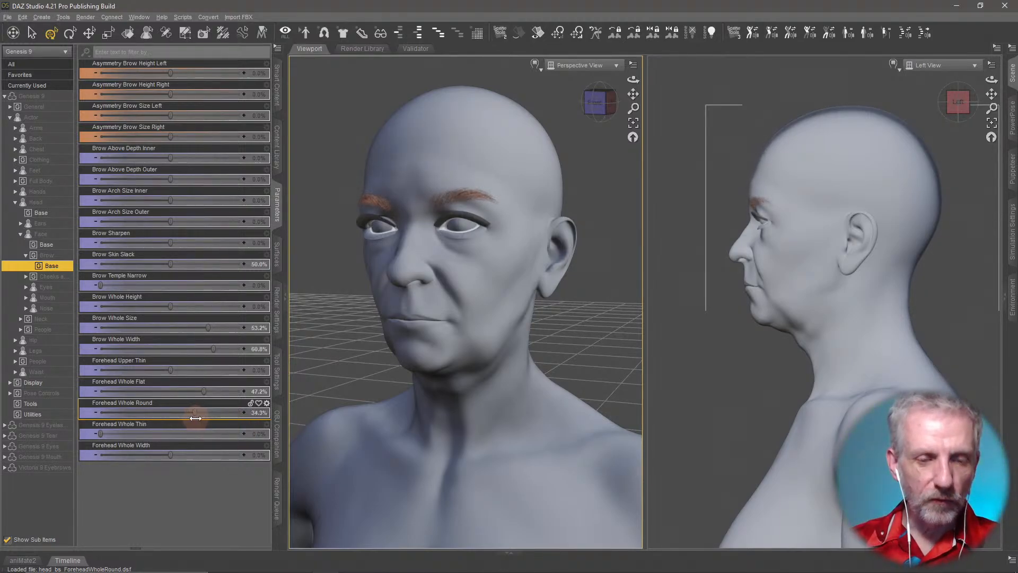
pyautogui.keyDown('alt'); pyautogui.click(183, 416); pyautogui.keyUp('alt')
pyautogui.keyDown('alt'); pyautogui.click(181, 394); pyautogui.keyUp('alt')
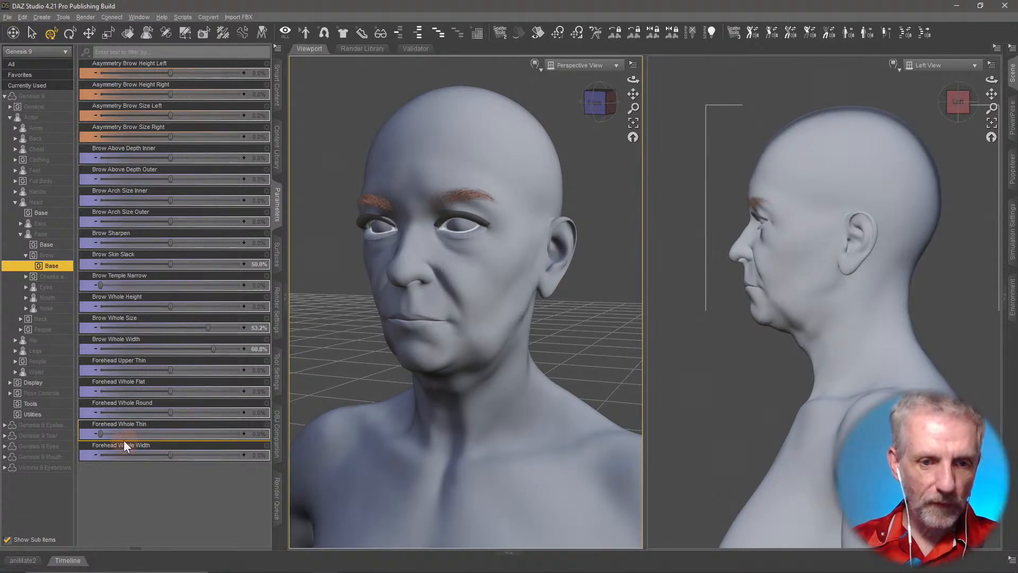
pyautogui.moveTo(98, 435); pyautogui.dragTo(141, 440)
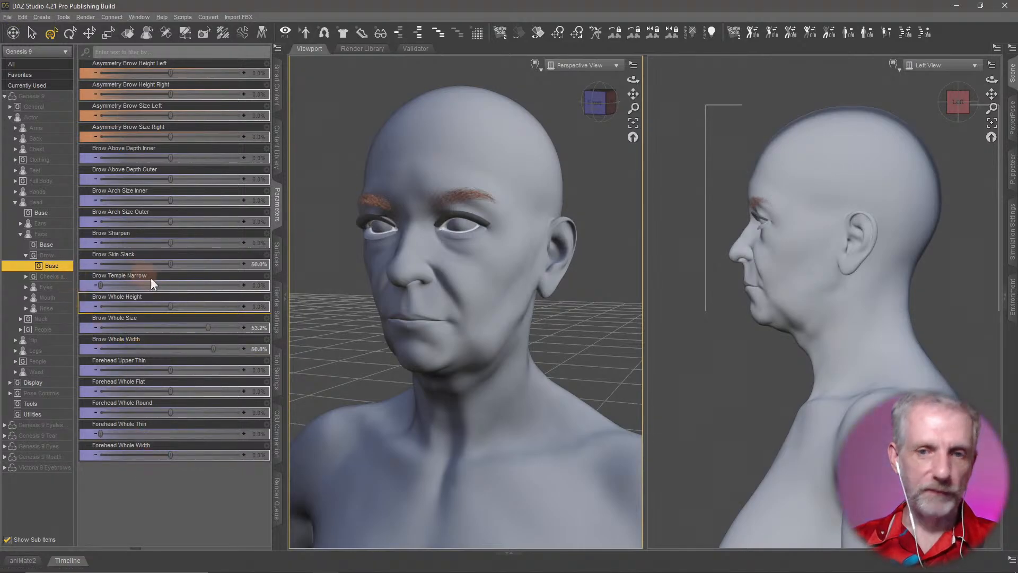
# Step: Collapse the face's brow group and show the base morphs of the cheeks group
pyautogui.moveTo(454, 345); pyautogui.dragTo(460, 343, button='middle')
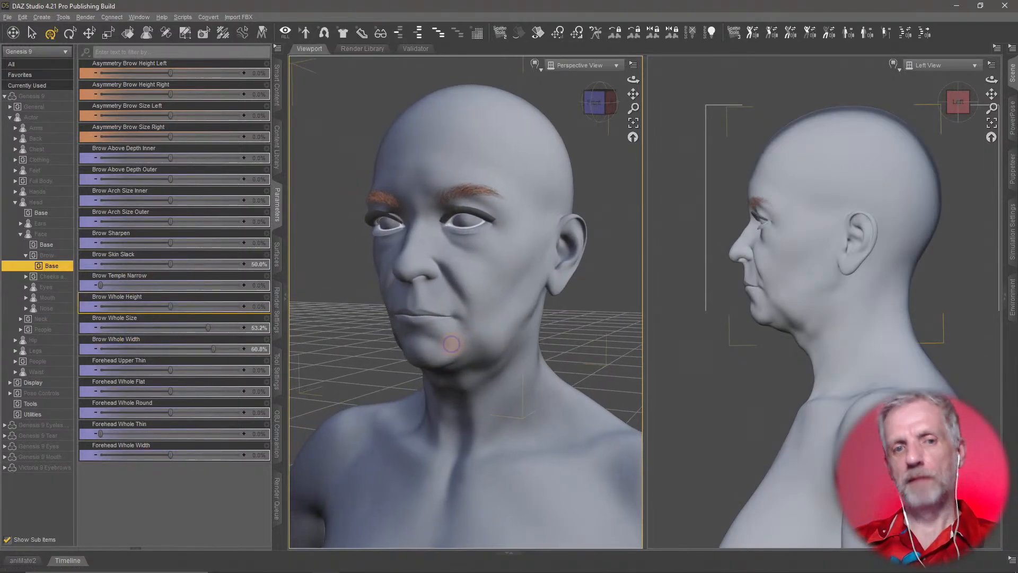
pyautogui.click(53, 277)
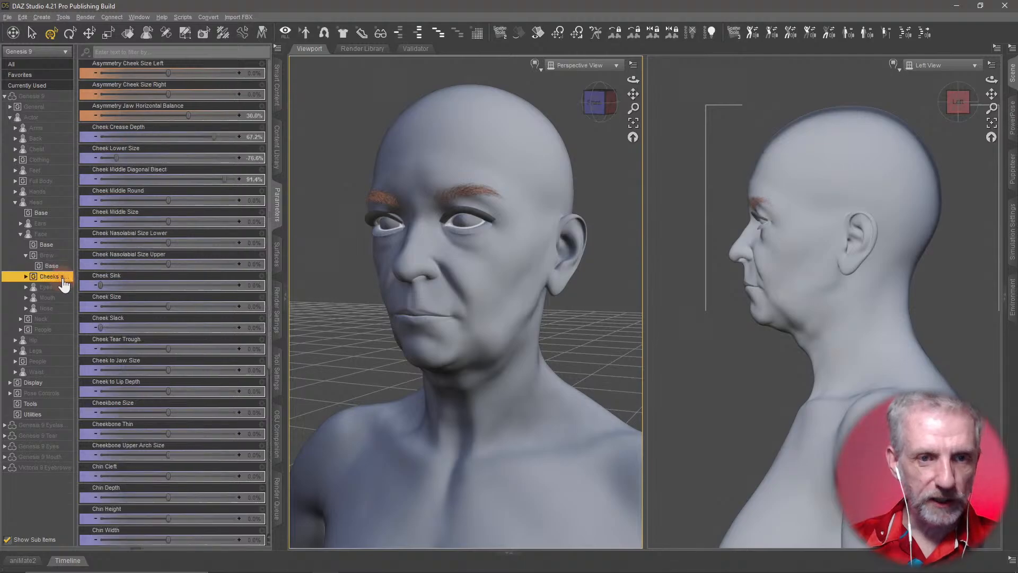
pyautogui.click(25, 255)
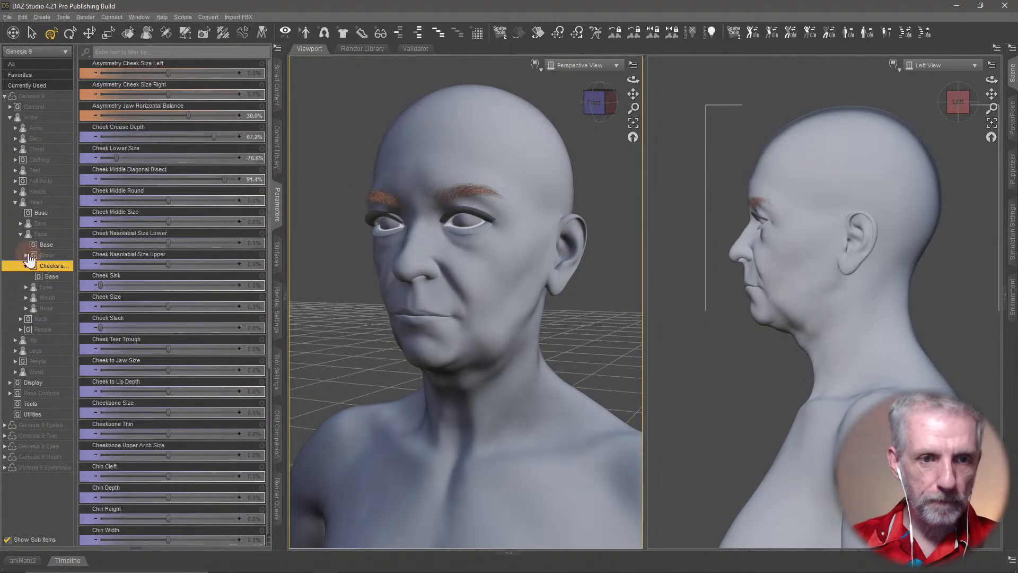
pyautogui.click(26, 266)
pyautogui.click(53, 277)
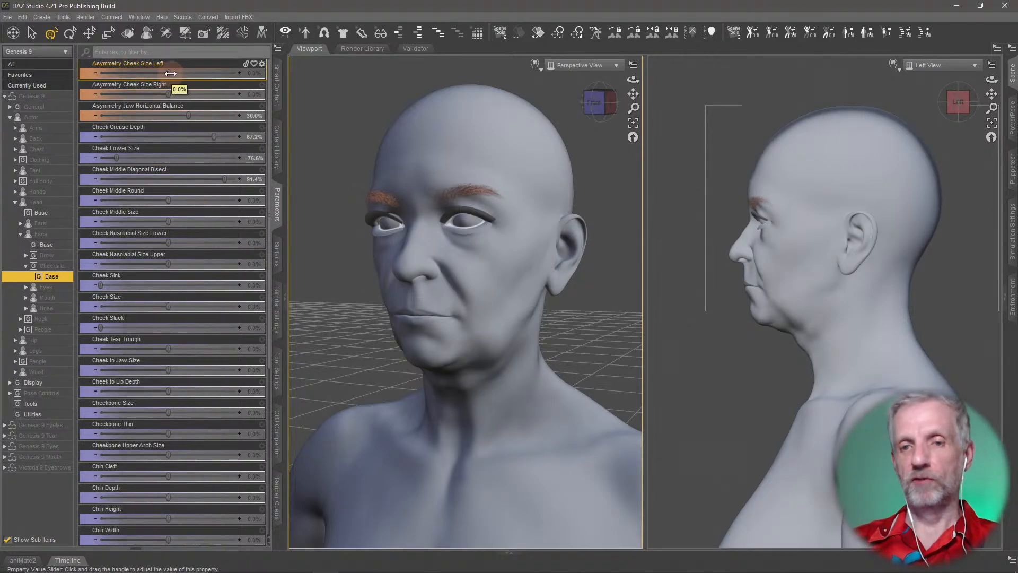
# Step: Try Asymmetry Cheek Size Left at 100% and Asymmetry Cheek Size Right from the front, returning both to zero
pyautogui.moveTo(342, 293); pyautogui.dragTo(342, 291, button='middle')
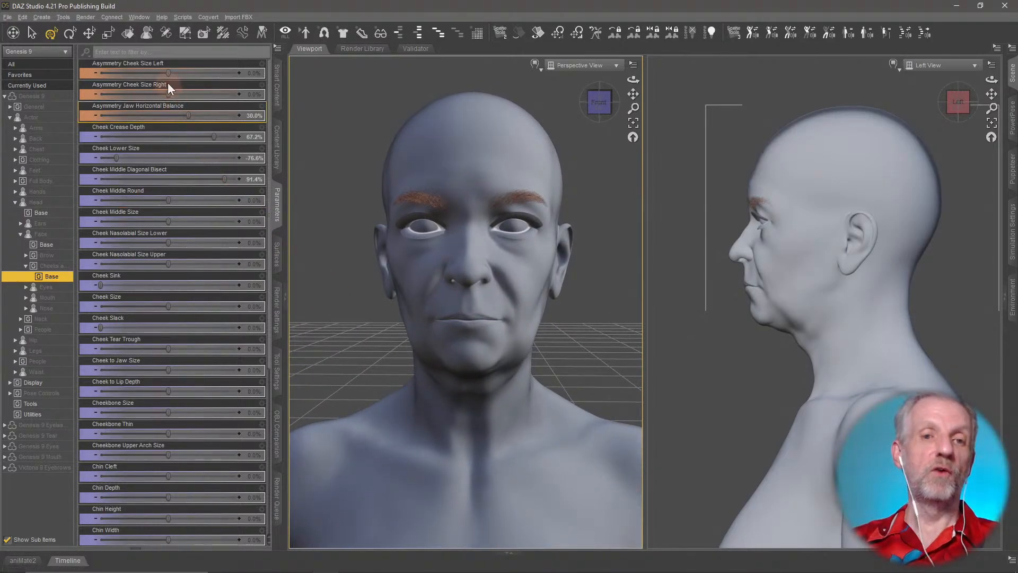
pyautogui.moveTo(169, 73); pyautogui.dragTo(271, 99)
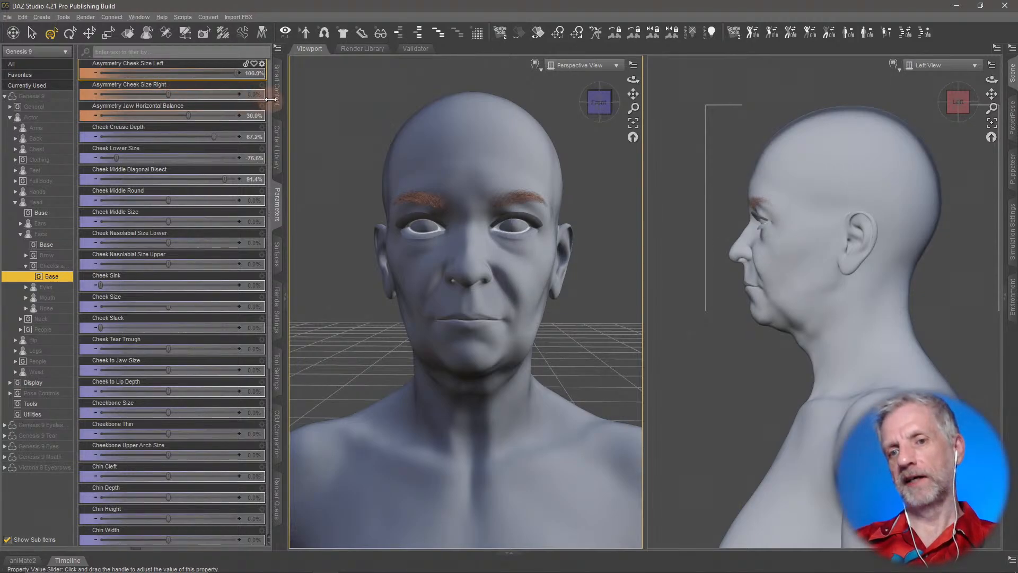
pyautogui.keyDown('alt'); pyautogui.click(218, 77); pyautogui.keyUp('alt')
pyautogui.moveTo(169, 94); pyautogui.dragTo(194, 122)
pyautogui.keyDown('alt'); pyautogui.click(200, 98); pyautogui.keyUp('alt')
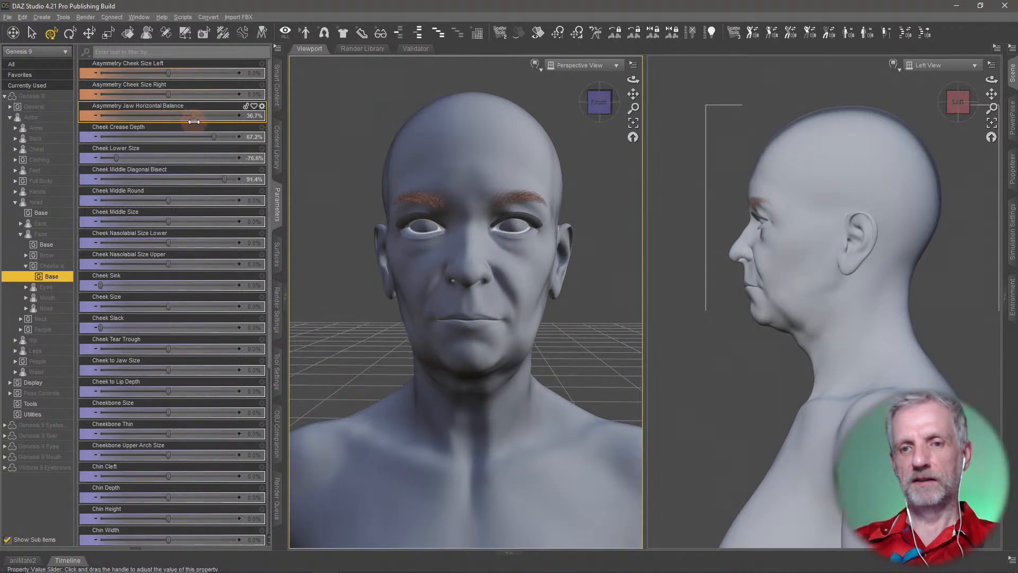
# Step: Set Asymmetry Jaw Horizontal Balance to 20%
pyautogui.click(256, 115)
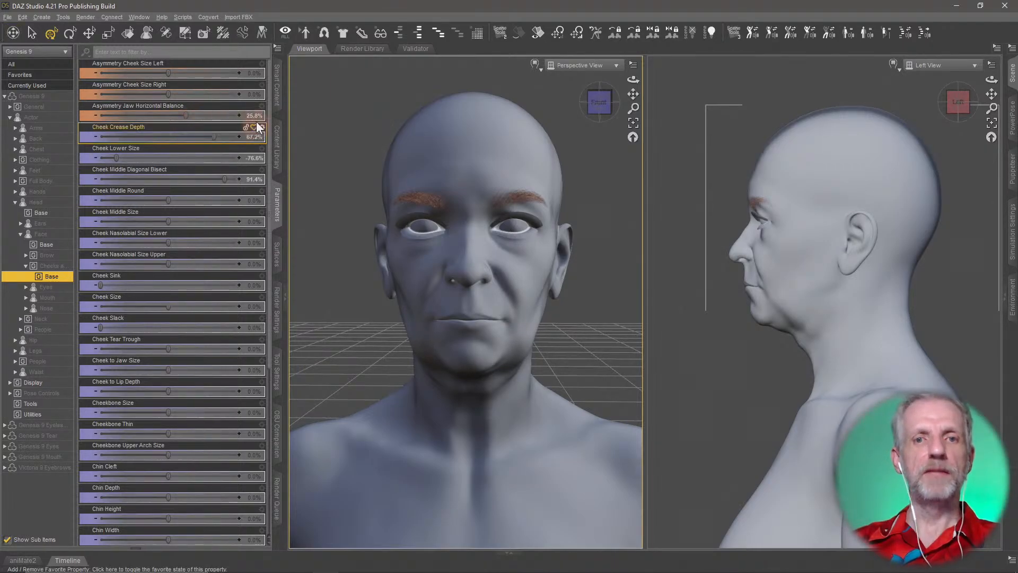
pyautogui.press('Return')
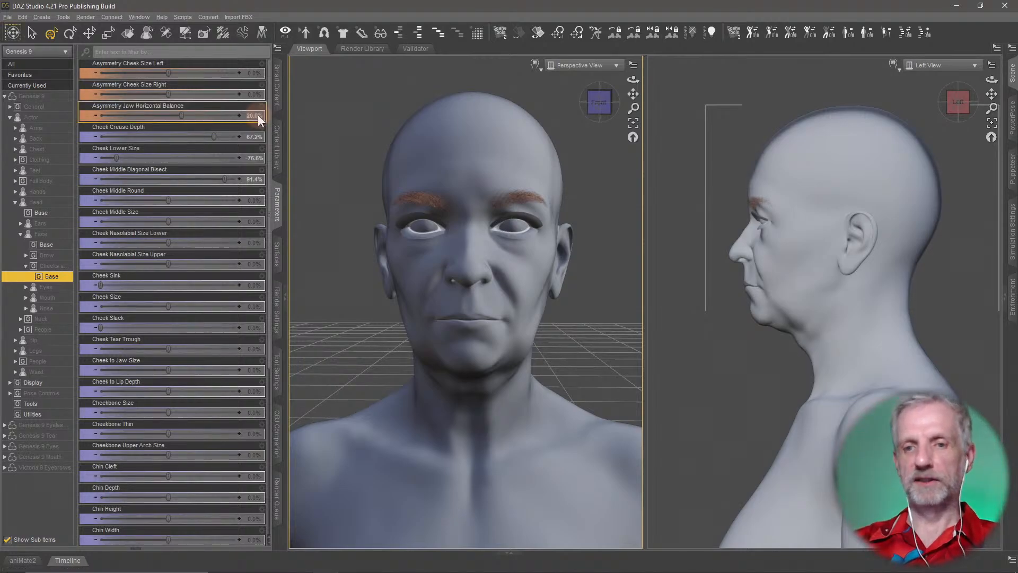
pyautogui.moveTo(499, 424)
pyautogui.mouseDown(button='middle')
pyautogui.moveTo(491, 431)
pyautogui.moveTo(501, 442)
pyautogui.mouseUp(button='middle')
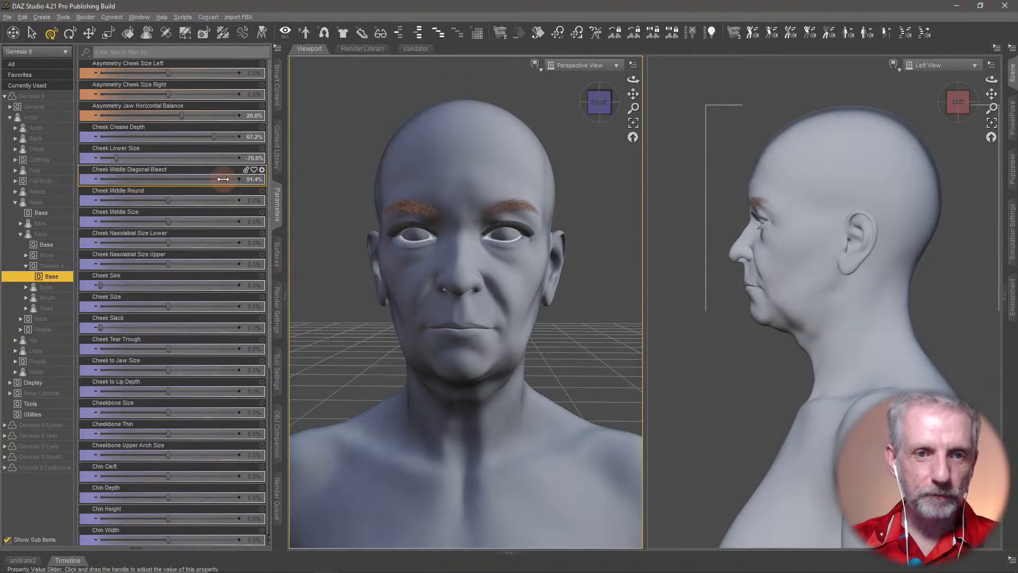
# Step: Reduce Cheek Middle Diagonal Bisect to about 62.9% and raise Cheek Size to about 21.1%
pyautogui.moveTo(223, 180); pyautogui.dragTo(188, 180)
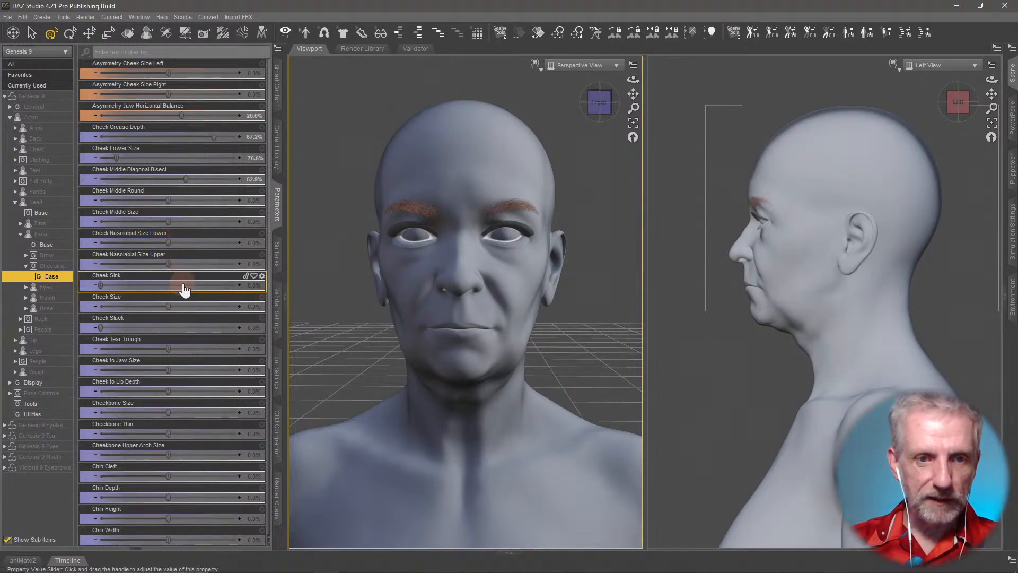
pyautogui.scroll(-3, 182, 284)
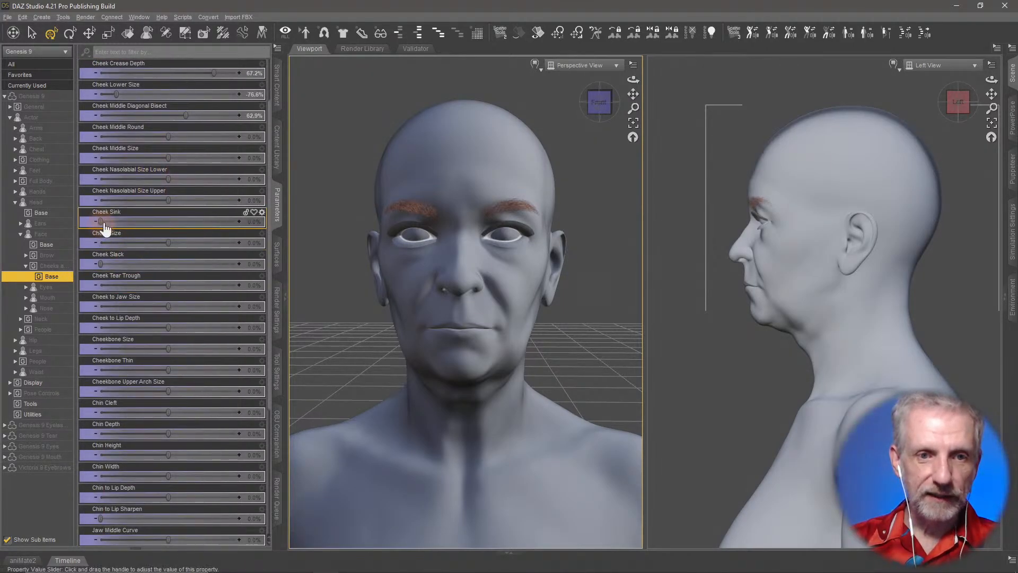
pyautogui.moveTo(101, 222); pyautogui.dragTo(182, 250)
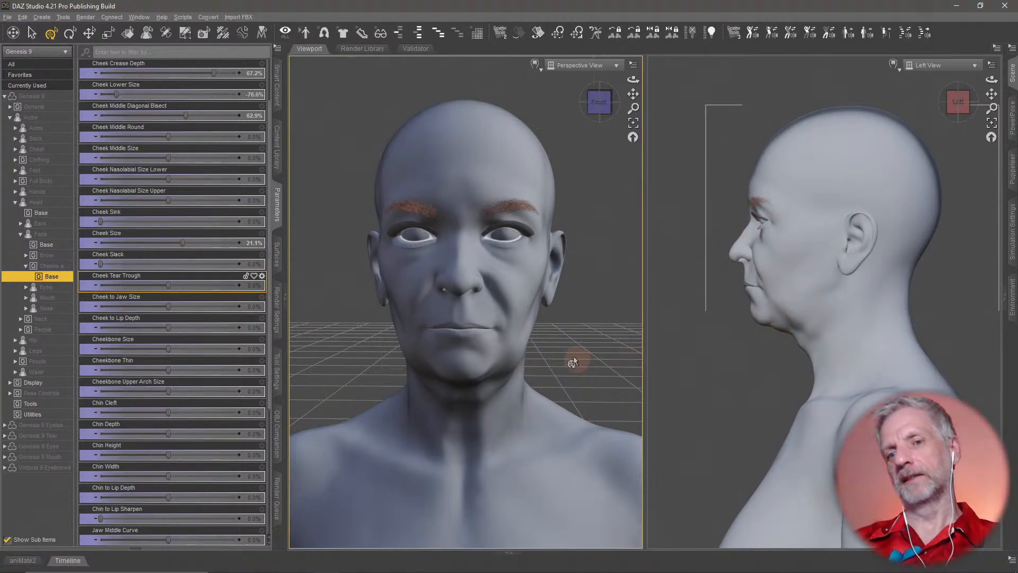
# Step: Raise Cheek Slack to about 69.9% while checking the cheeks at an angle
pyautogui.moveTo(568, 349)
pyautogui.mouseDown(button='right')
pyautogui.moveTo(517, 347)
pyautogui.moveTo(507, 337)
pyautogui.moveTo(575, 354)
pyautogui.mouseUp(button='right')
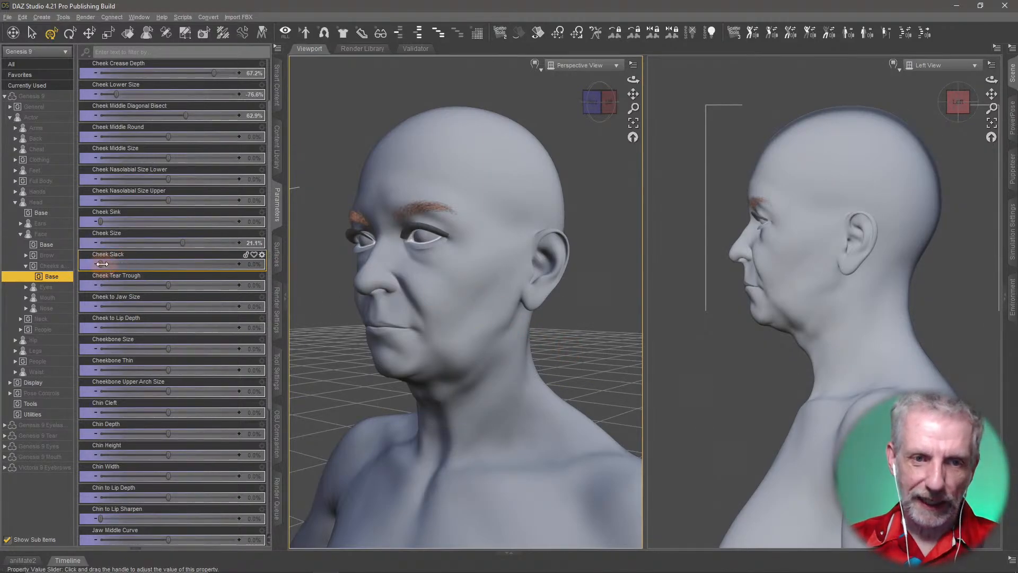
pyautogui.moveTo(101, 263); pyautogui.dragTo(196, 288)
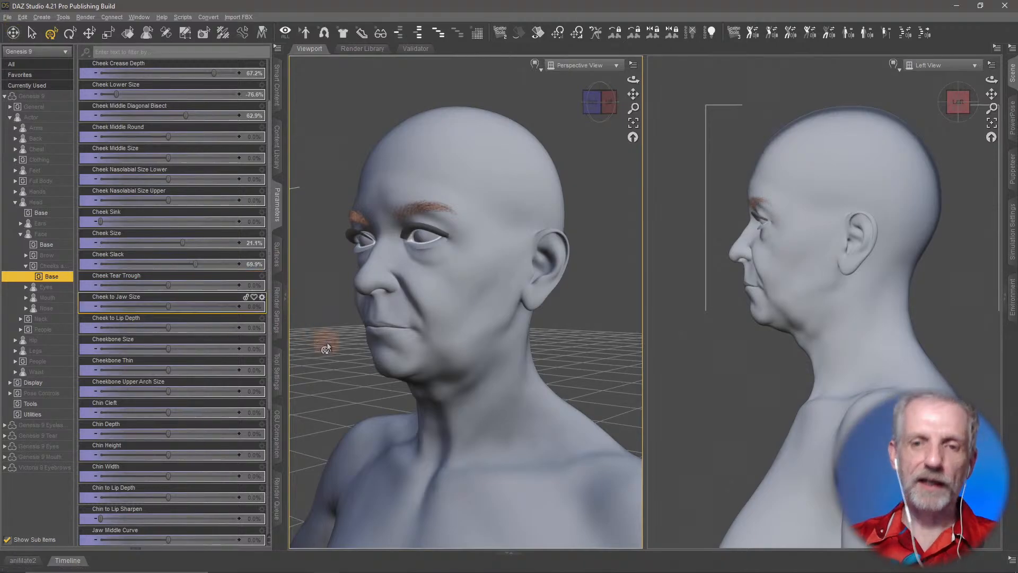
pyautogui.moveTo(331, 348)
pyautogui.mouseDown(button='middle')
pyautogui.moveTo(409, 358)
pyautogui.moveTo(399, 365)
pyautogui.mouseUp(button='middle')
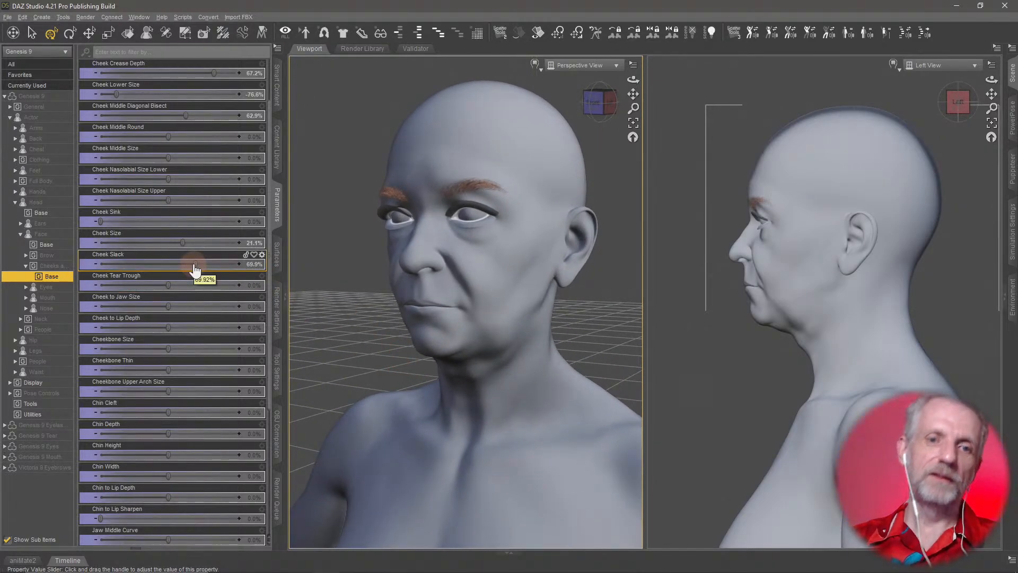
# Step: Reduce Cheek Slack to about 55.5%
pyautogui.moveTo(197, 264)
pyautogui.mouseDown()
pyautogui.moveTo(119, 264)
pyautogui.moveTo(177, 264)
pyautogui.mouseUp()
pyautogui.scroll(-6, 200, 317)
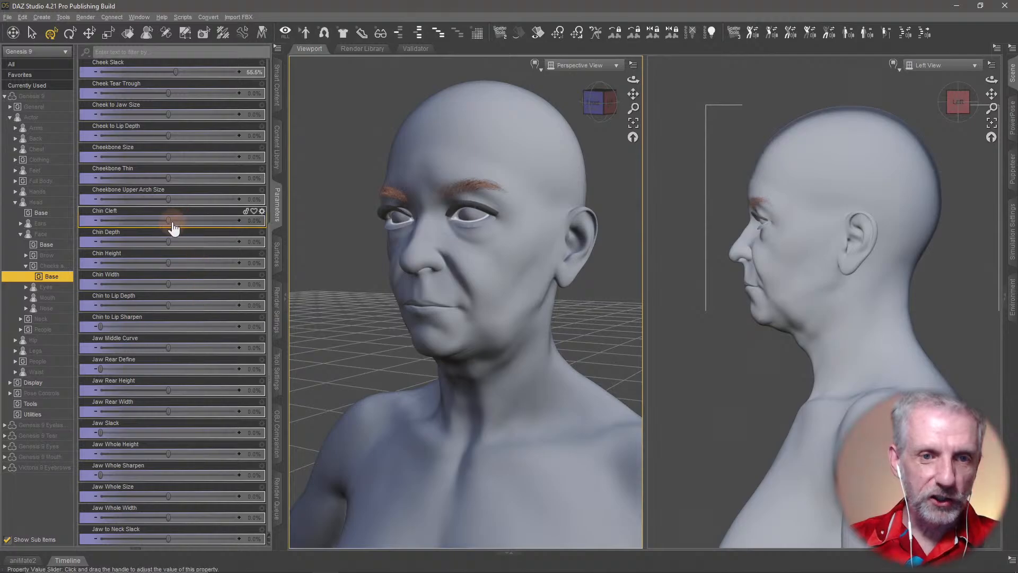
# Step: Try Chin Cleft at about 99.2% and Chin Depth at about 67.8% from the front, resetting both to zero
pyautogui.moveTo(170, 220); pyautogui.dragTo(239, 223)
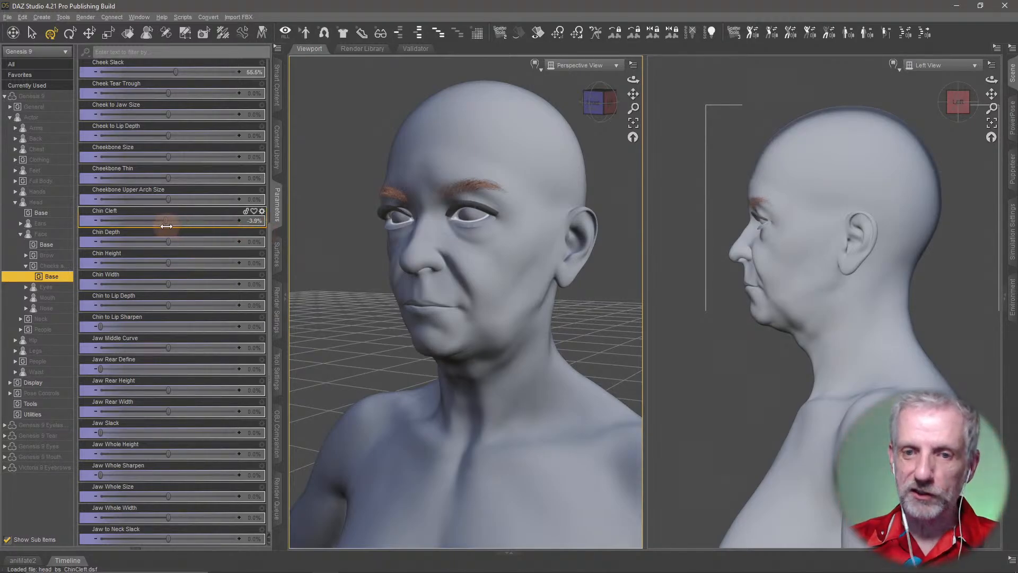
pyautogui.moveTo(426, 350); pyautogui.dragTo(428, 350, button='middle')
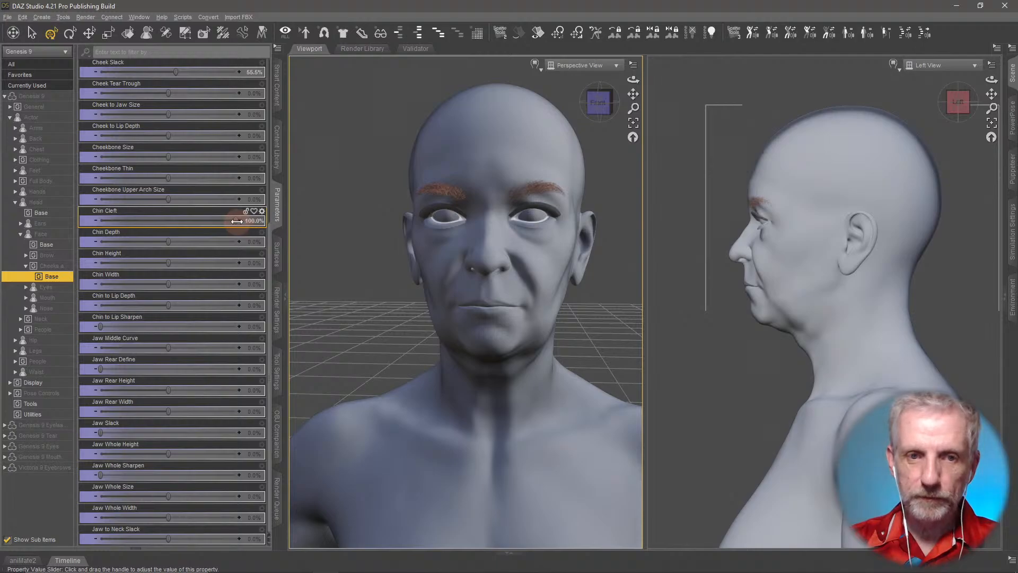
pyautogui.moveTo(236, 221)
pyautogui.mouseDown()
pyautogui.moveTo(138, 214)
pyautogui.moveTo(237, 234)
pyautogui.mouseUp()
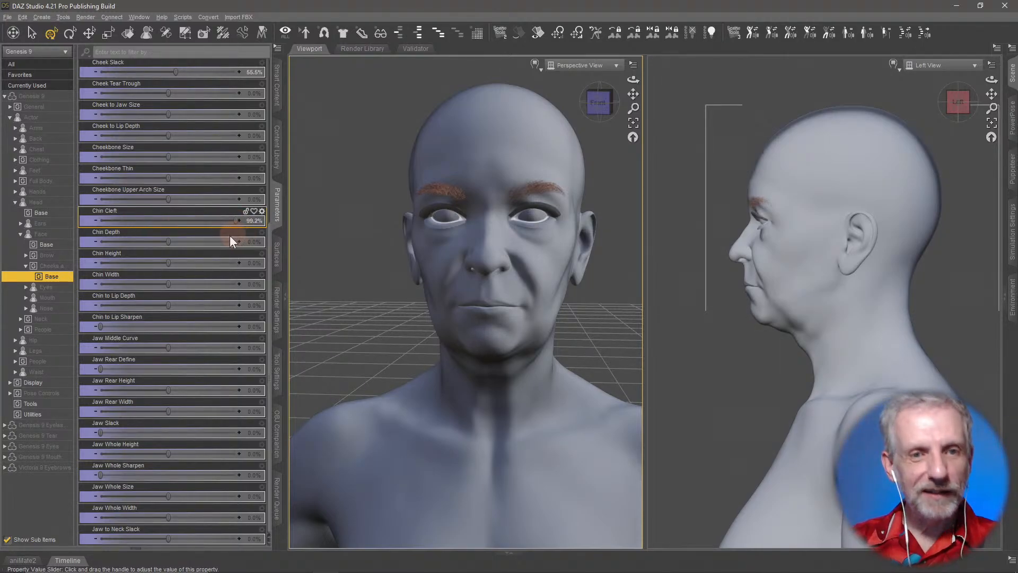
pyautogui.moveTo(171, 234); pyautogui.dragTo(208, 253)
pyautogui.keyDown('alt'); pyautogui.click(214, 222); pyautogui.keyUp('alt')
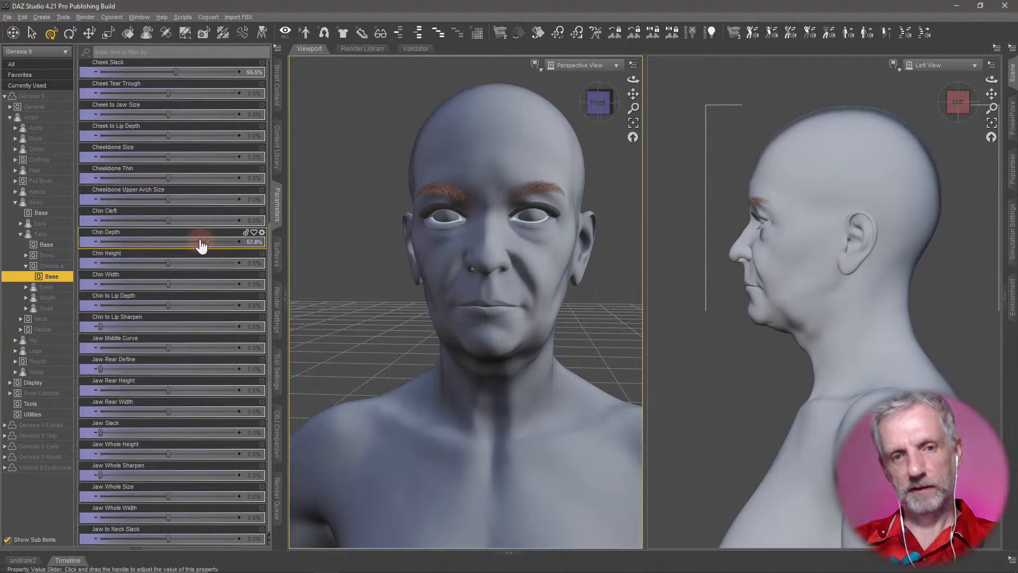
pyautogui.keyDown('alt'); pyautogui.click(200, 243); pyautogui.keyUp('alt')
# Step: Raise Chin Height to about 86.7% and Jaw Whole Height to about 10.9%
pyautogui.moveTo(168, 264); pyautogui.dragTo(230, 278)
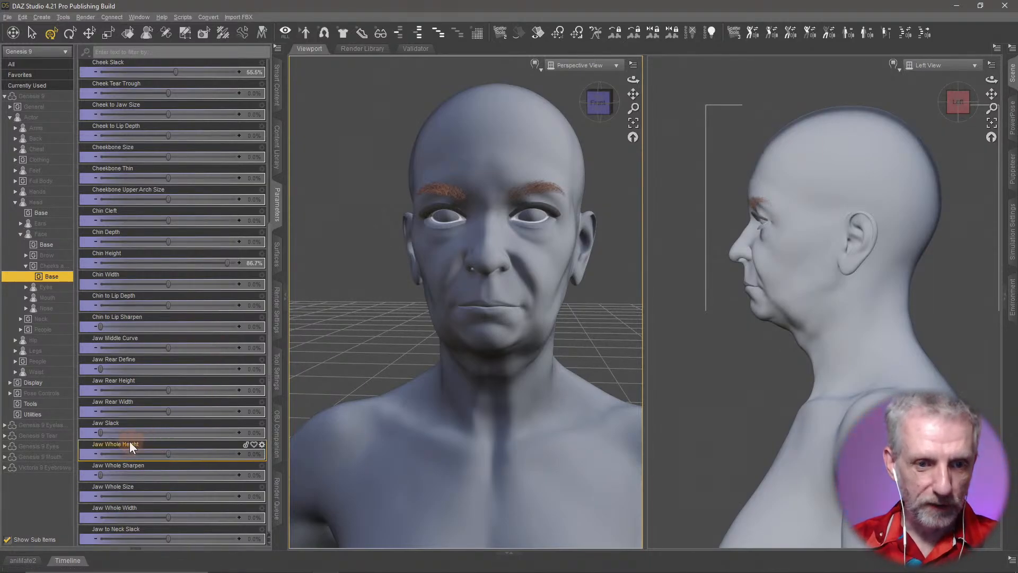
pyautogui.moveTo(108, 434); pyautogui.dragTo(58, 436)
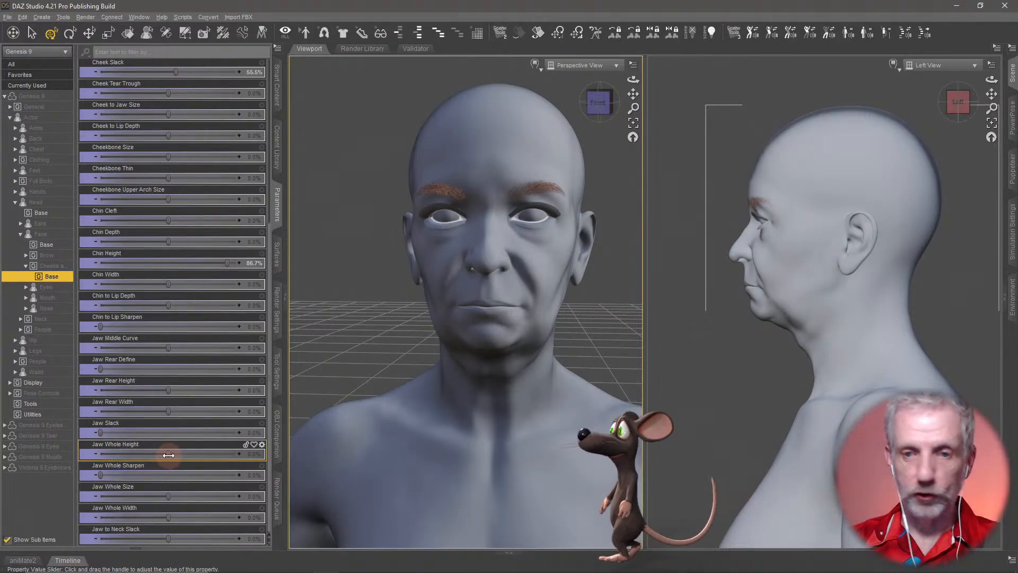
pyautogui.moveTo(169, 455)
pyautogui.mouseDown()
pyautogui.moveTo(112, 452)
pyautogui.moveTo(176, 465)
pyautogui.mouseUp()
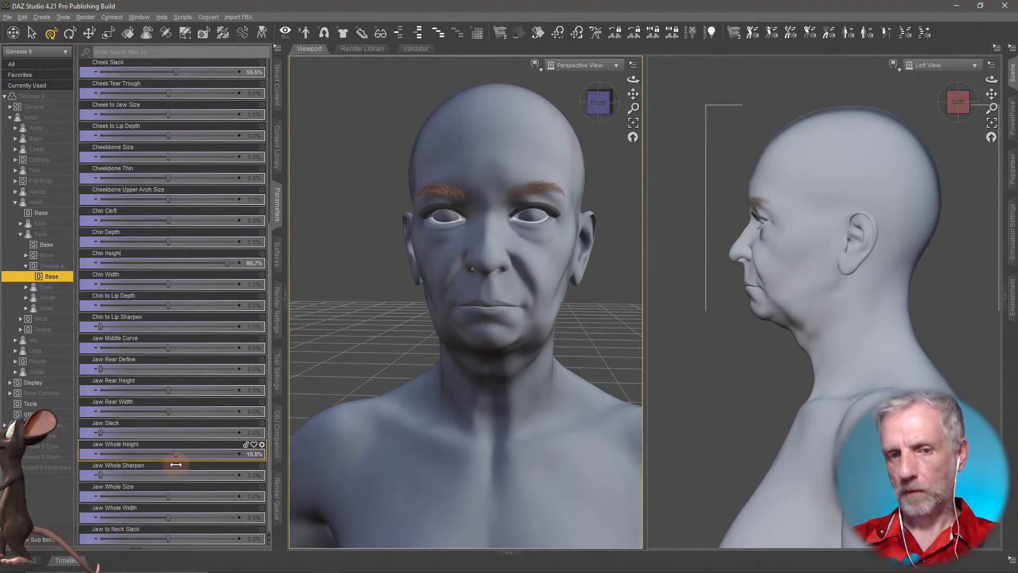
# Step: Look through the face's Eyes and Eyelashes morph groups and show the Base morphs for the eyes
pyautogui.doubleClick(55, 269)
pyautogui.click(61, 279)
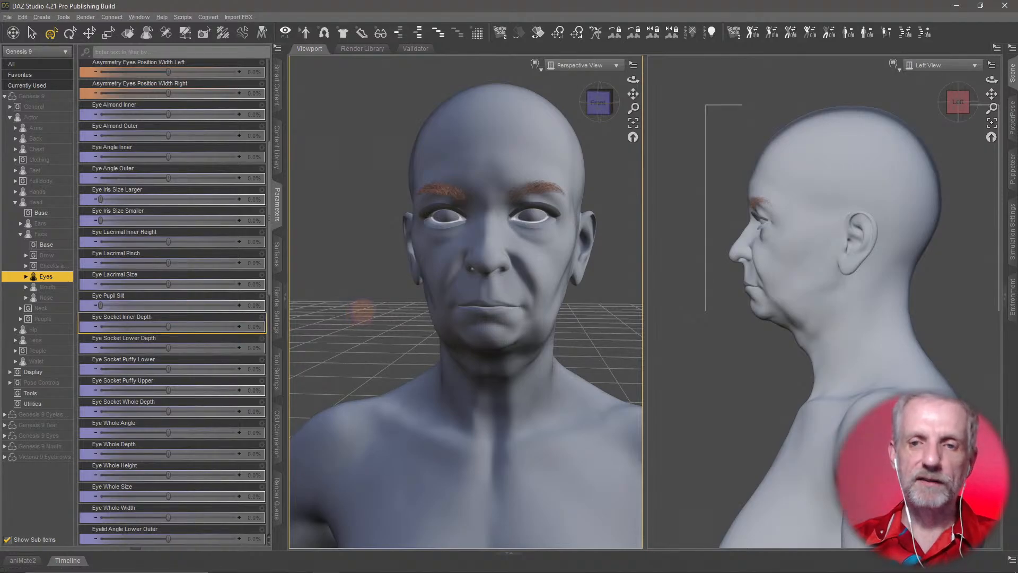
pyautogui.scroll(2, 363, 313)
pyautogui.scroll(2, 358, 312)
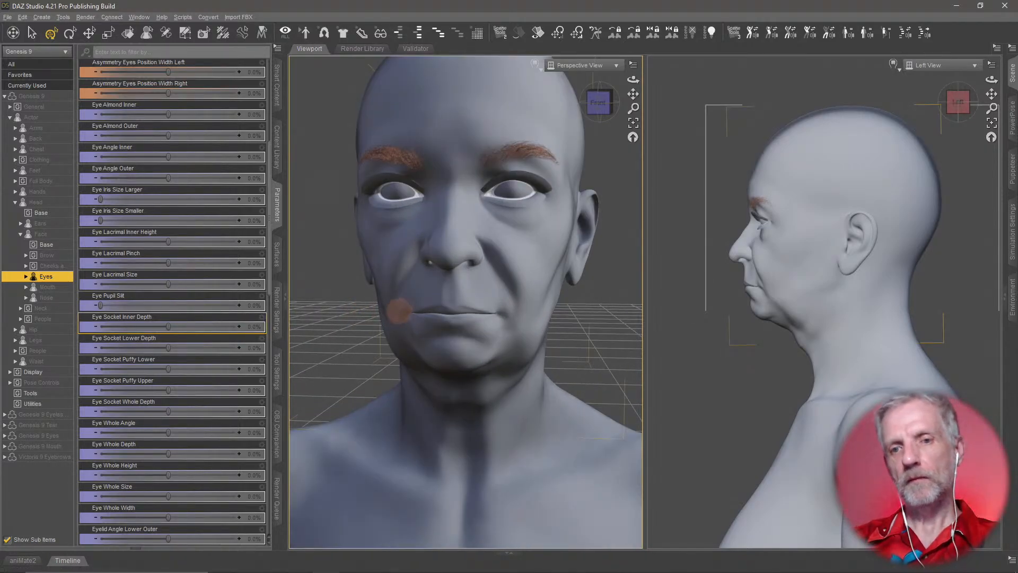
pyautogui.moveTo(400, 311)
pyautogui.mouseDown(button='middle')
pyautogui.moveTo(397, 299)
pyautogui.moveTo(390, 315)
pyautogui.mouseUp(button='middle')
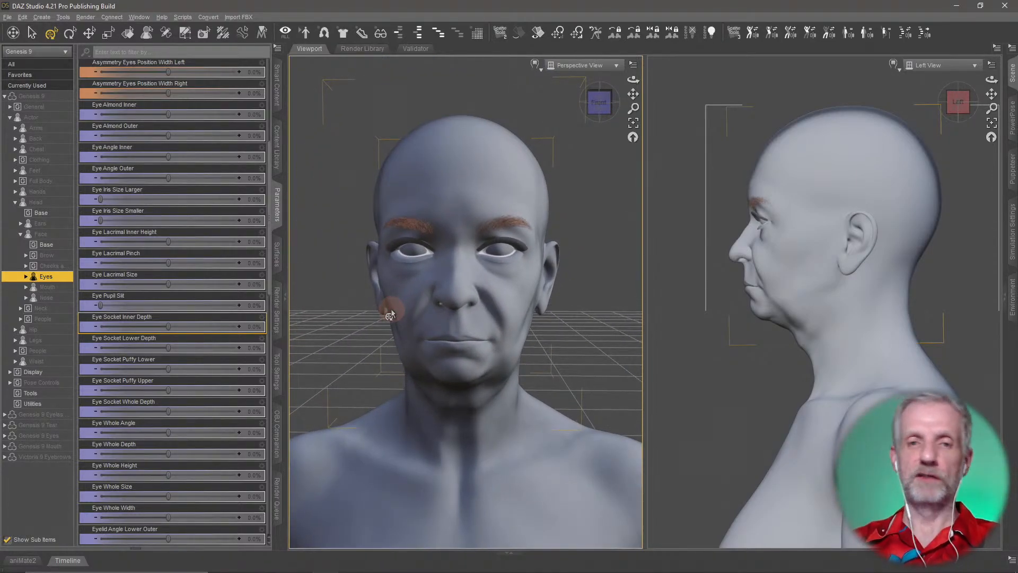
pyautogui.doubleClick(60, 277)
pyautogui.click(57, 289)
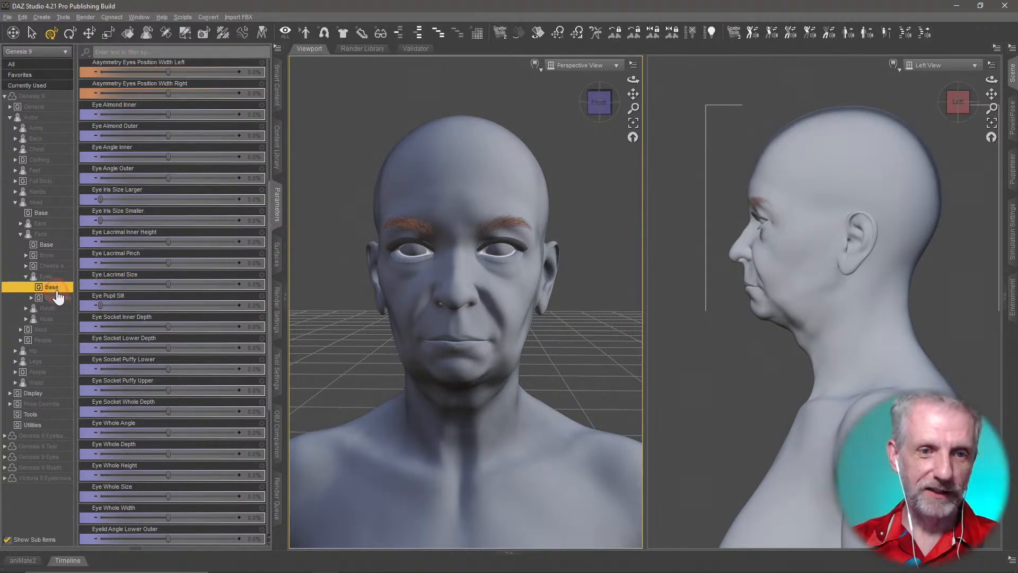
pyautogui.doubleClick(56, 297)
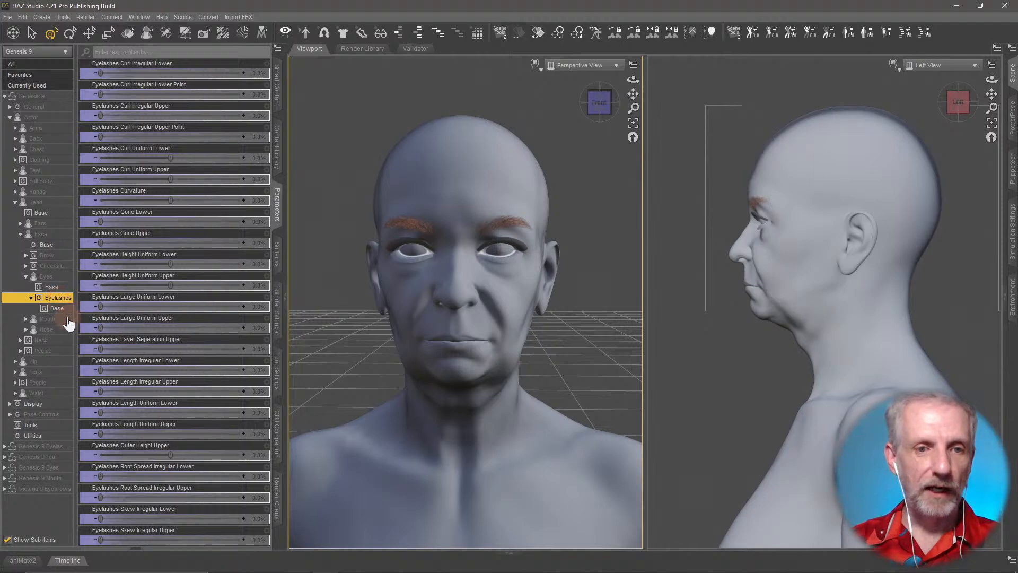
pyautogui.click(51, 287)
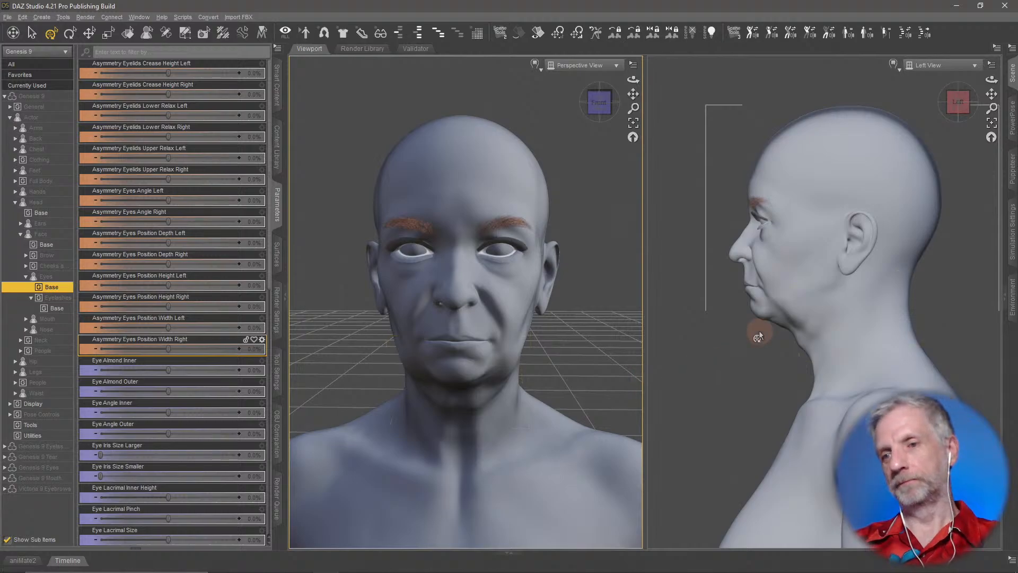
# Step: Reframe the head in both views and try Asymmetry Eyes Angle Left at about 29.7%
pyautogui.moveTo(760, 334); pyautogui.dragTo(756, 339, button='middle')
pyautogui.moveTo(519, 343); pyautogui.dragTo(517, 330, button='middle')
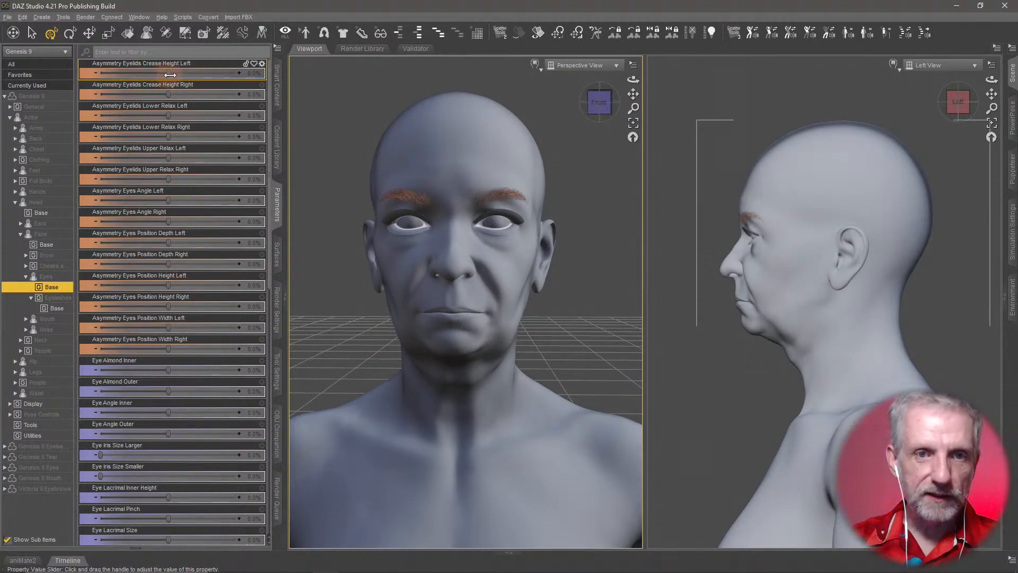
pyautogui.moveTo(170, 75)
pyautogui.mouseDown()
pyautogui.moveTo(216, 76)
pyautogui.moveTo(169, 75)
pyautogui.mouseUp()
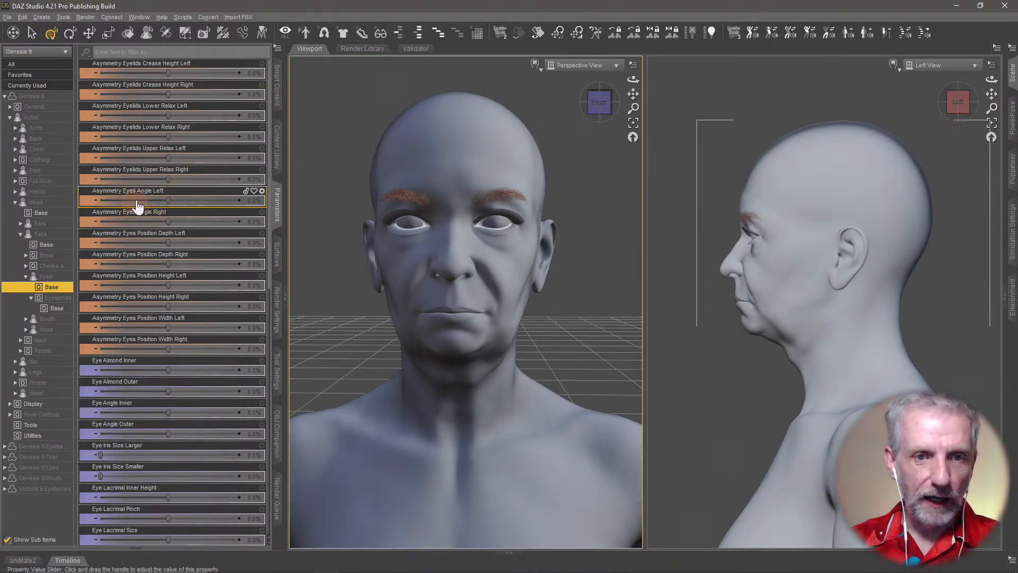
pyautogui.moveTo(168, 201)
pyautogui.mouseDown()
pyautogui.moveTo(234, 203)
pyautogui.moveTo(159, 201)
pyautogui.moveTo(248, 207)
pyautogui.moveTo(109, 204)
pyautogui.moveTo(228, 211)
pyautogui.moveTo(128, 212)
pyautogui.moveTo(22, 194)
pyautogui.moveTo(188, 204)
pyautogui.mouseUp()
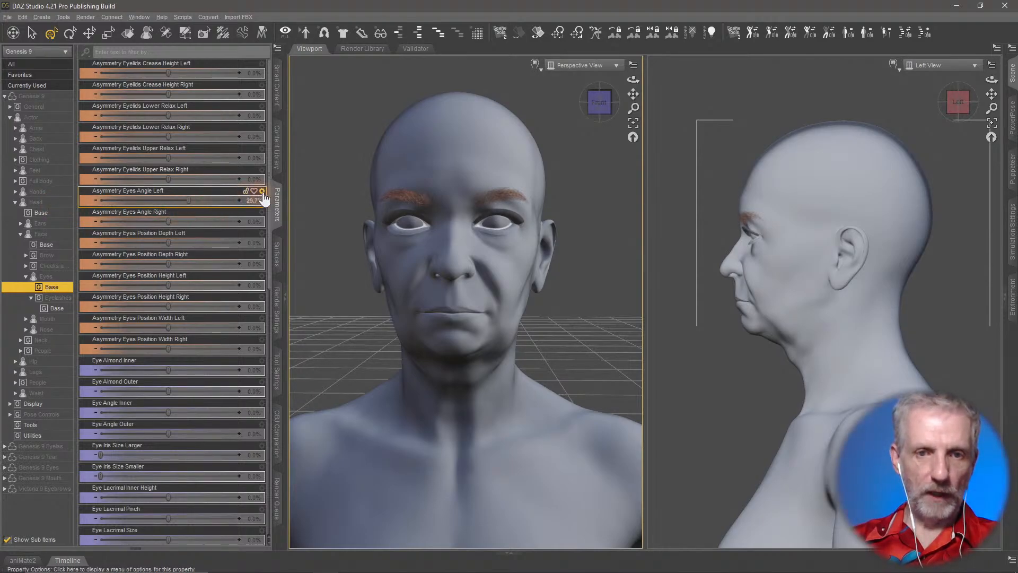
# Step: Raise the maximum limit of Asymmetry Eyes Angle Left to 1000% and push the morph to about 183.6%
pyautogui.click(262, 191)
pyautogui.click(289, 201)
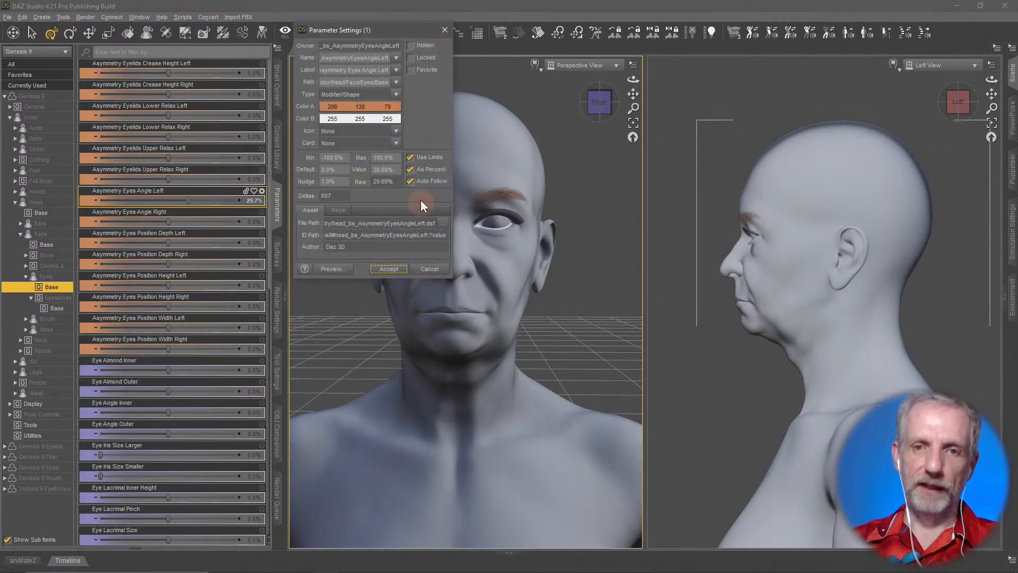
pyautogui.click(418, 171)
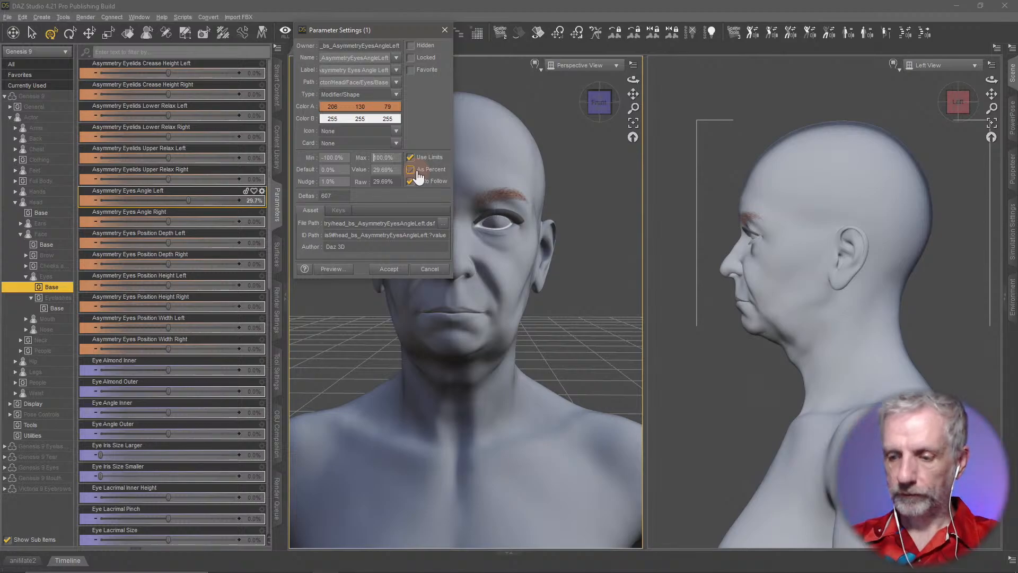
pyautogui.press('Return')
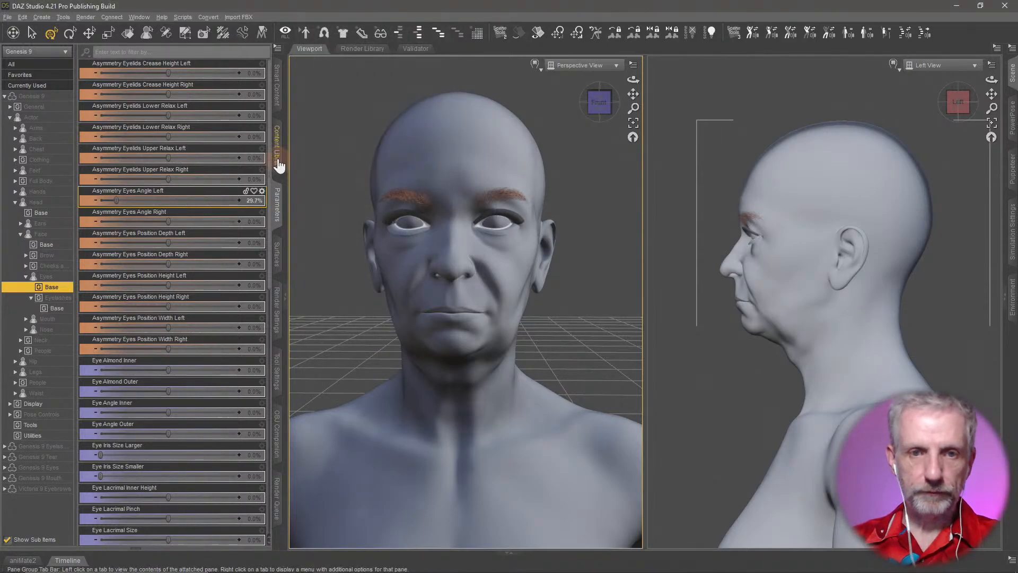
pyautogui.moveTo(125, 202)
pyautogui.mouseDown()
pyautogui.moveTo(238, 204)
pyautogui.moveTo(101, 203)
pyautogui.moveTo(187, 212)
pyautogui.moveTo(139, 211)
pyautogui.mouseUp()
# Step: Extend the minimum limit of Asymmetry Eyes Angle Left to -1000% and bring the morph down to about 85.9%
pyautogui.click(262, 191)
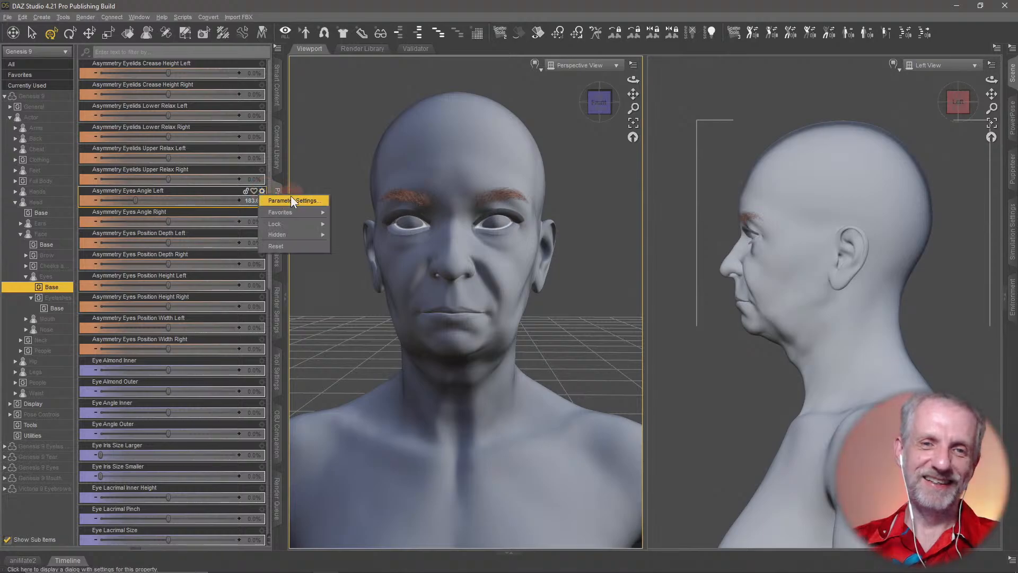
pyautogui.click(291, 196)
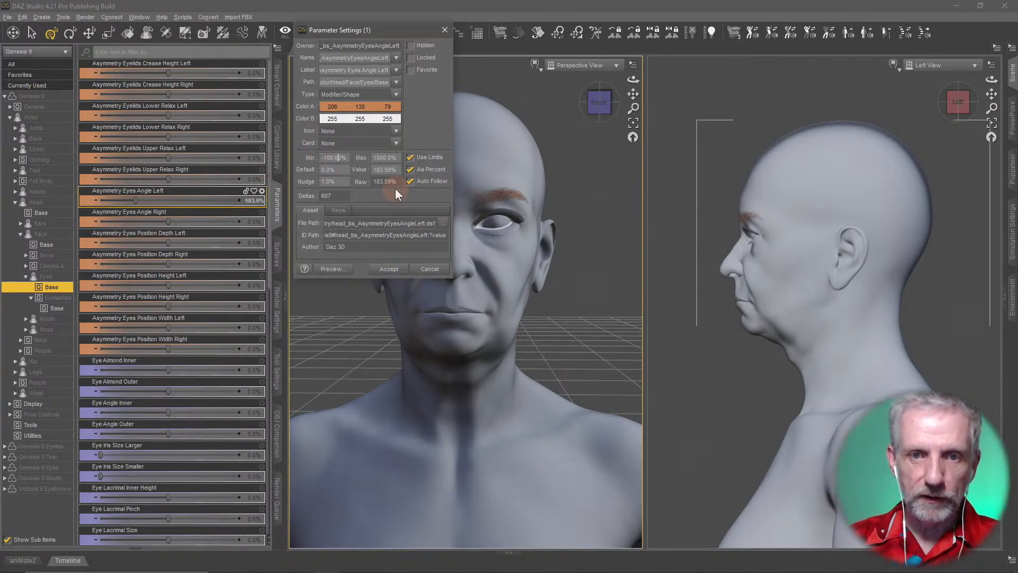
pyautogui.write('0')
pyautogui.press('Return')
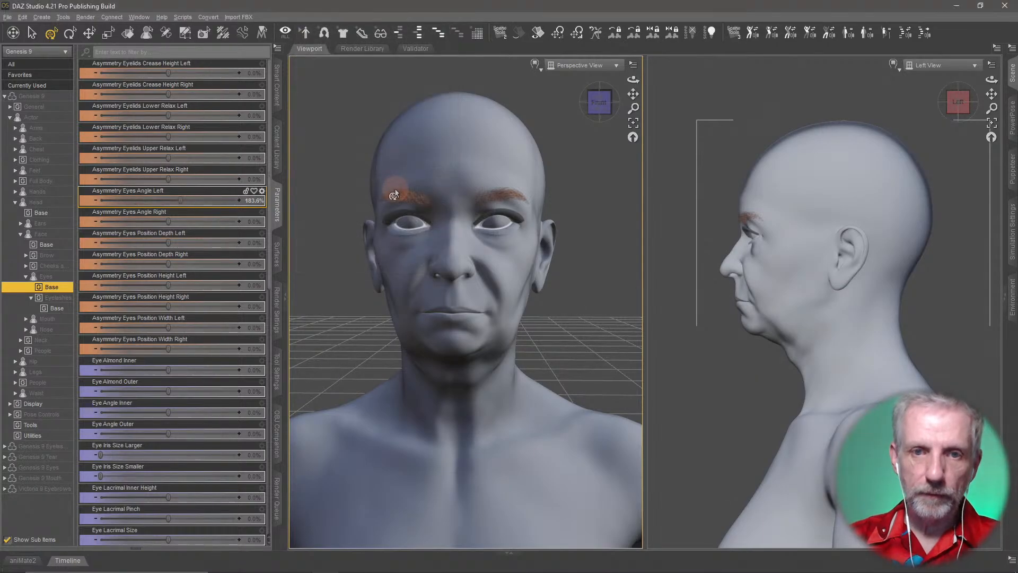
pyautogui.moveTo(181, 202)
pyautogui.mouseDown()
pyautogui.moveTo(141, 203)
pyautogui.moveTo(221, 203)
pyautogui.moveTo(127, 203)
pyautogui.moveTo(189, 202)
pyautogui.mouseUp()
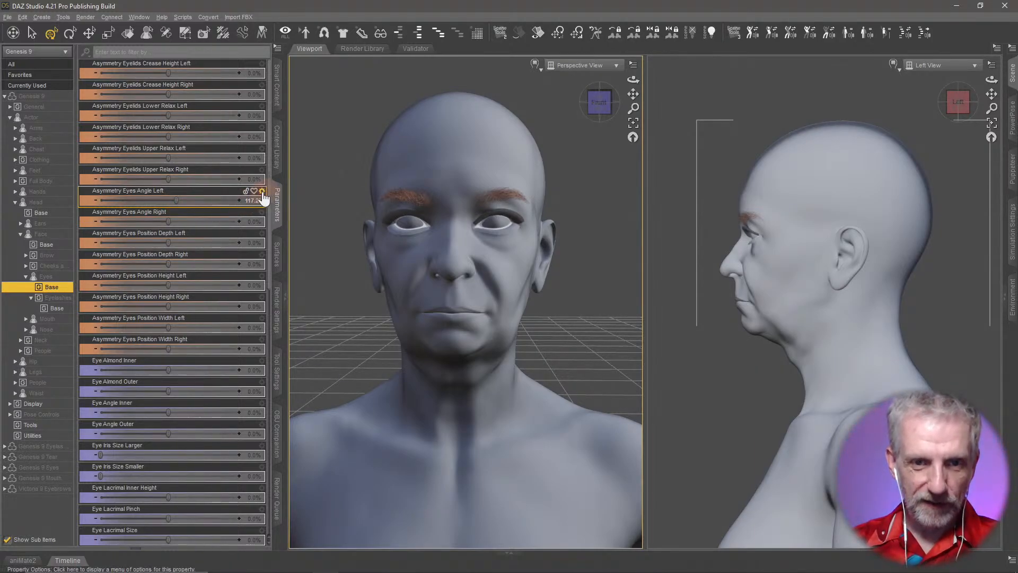
pyautogui.moveTo(175, 200); pyautogui.dragTo(167, 200)
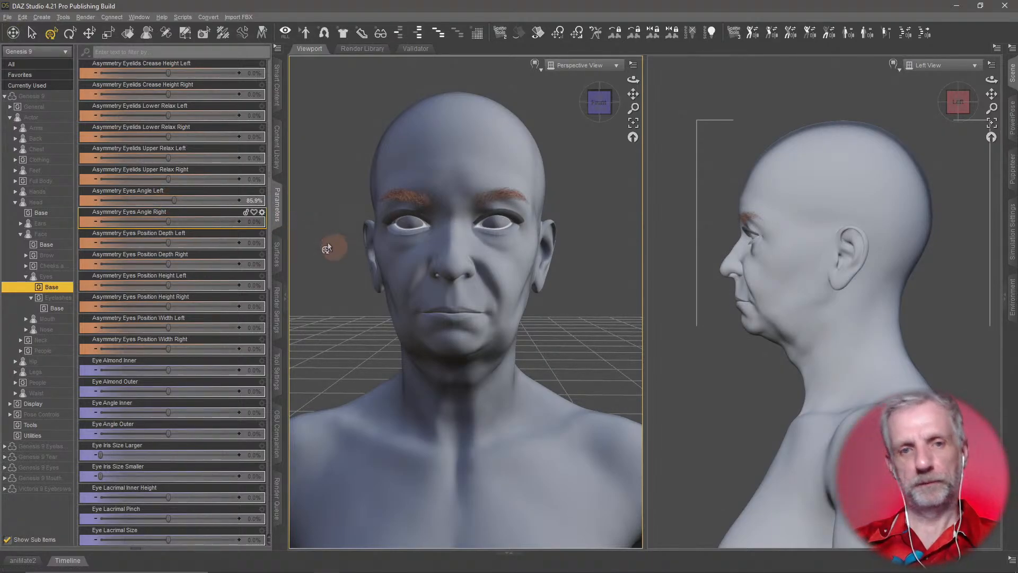
# Step: Set Asymmetry Eyes Angle Right to about 97.7% and check the eyes at a slight angle
pyautogui.moveTo(170, 222); pyautogui.dragTo(238, 235)
pyautogui.moveTo(411, 328); pyautogui.dragTo(408, 327, button='middle')
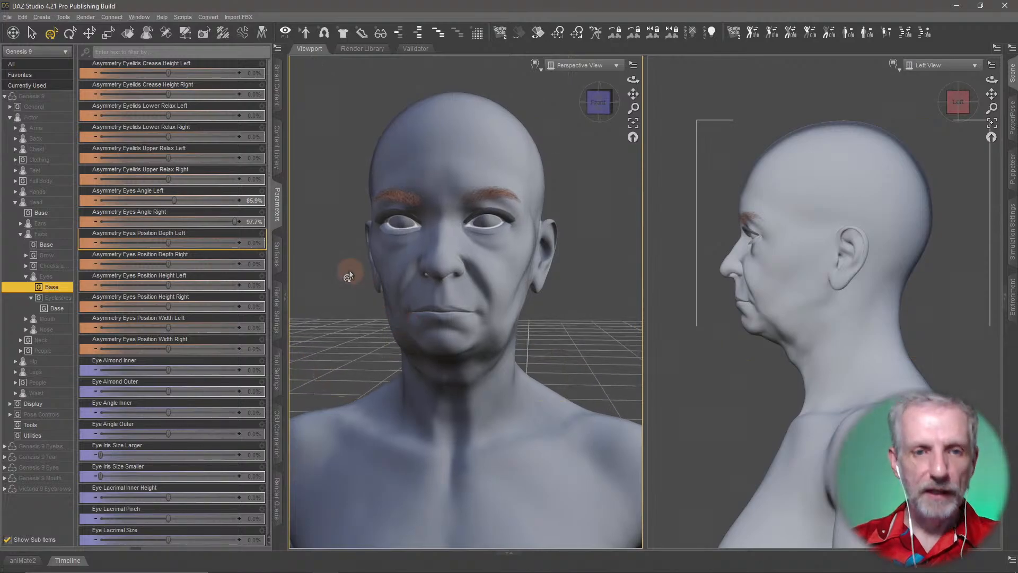
# Step: Try a small positive value for Asymmetry Eyes Position Depth Left
pyautogui.scroll(-3, 229, 317)
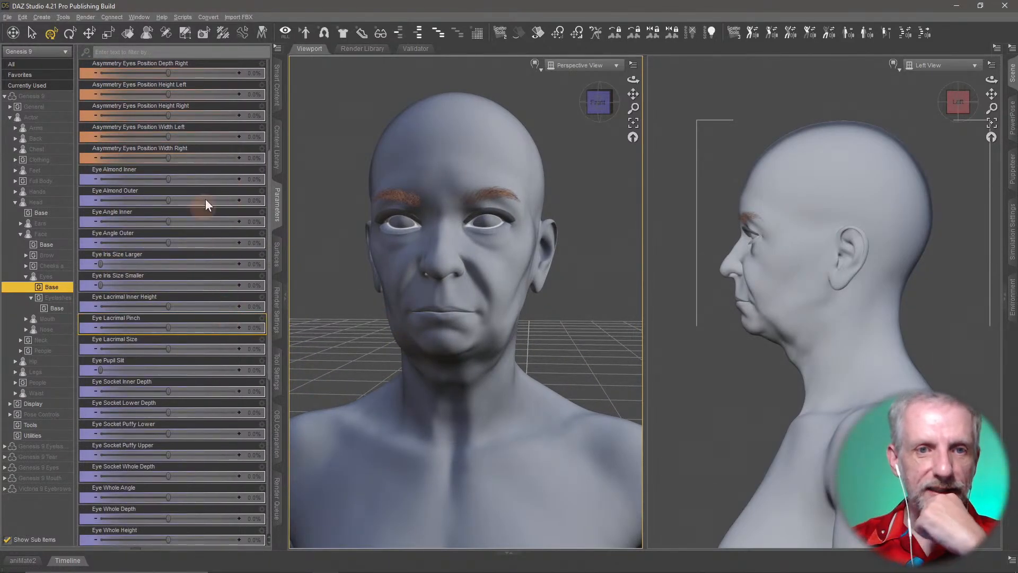
pyautogui.scroll(2, 214, 203)
pyautogui.scroll(1, 207, 205)
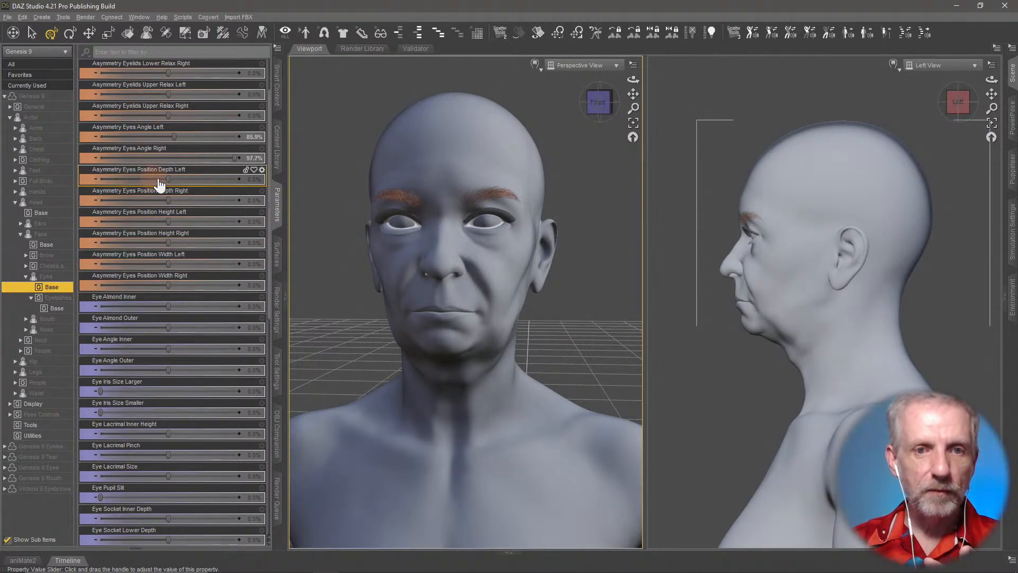
pyautogui.moveTo(159, 182)
pyautogui.mouseDown()
pyautogui.moveTo(247, 192)
pyautogui.moveTo(143, 186)
pyautogui.moveTo(281, 196)
pyautogui.moveTo(136, 185)
pyautogui.moveTo(265, 197)
pyautogui.moveTo(169, 187)
pyautogui.mouseUp()
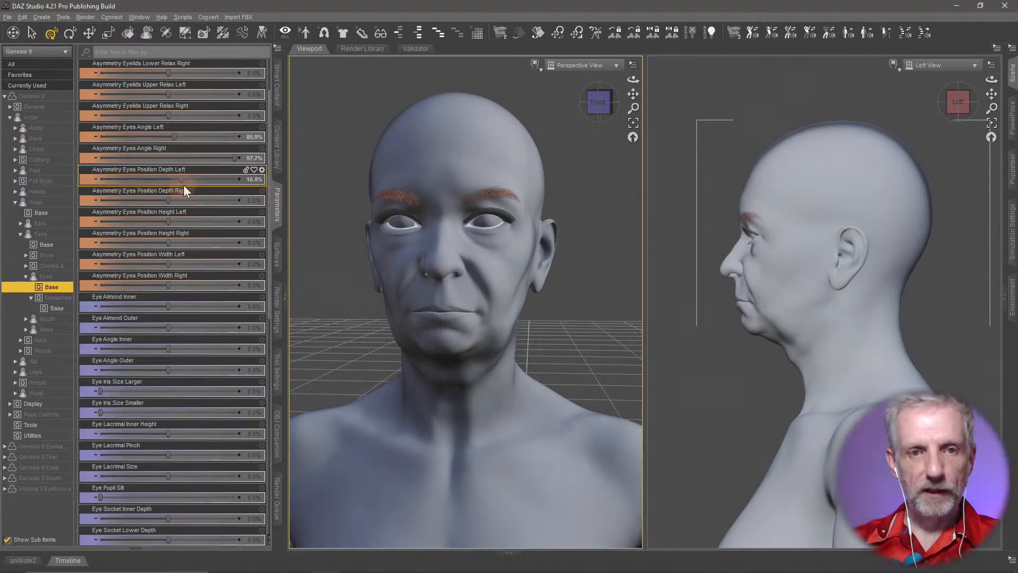
# Step: Set Asymmetry Eyes Position Height Left to about 40.6%
pyautogui.moveTo(170, 224); pyautogui.dragTo(190, 231)
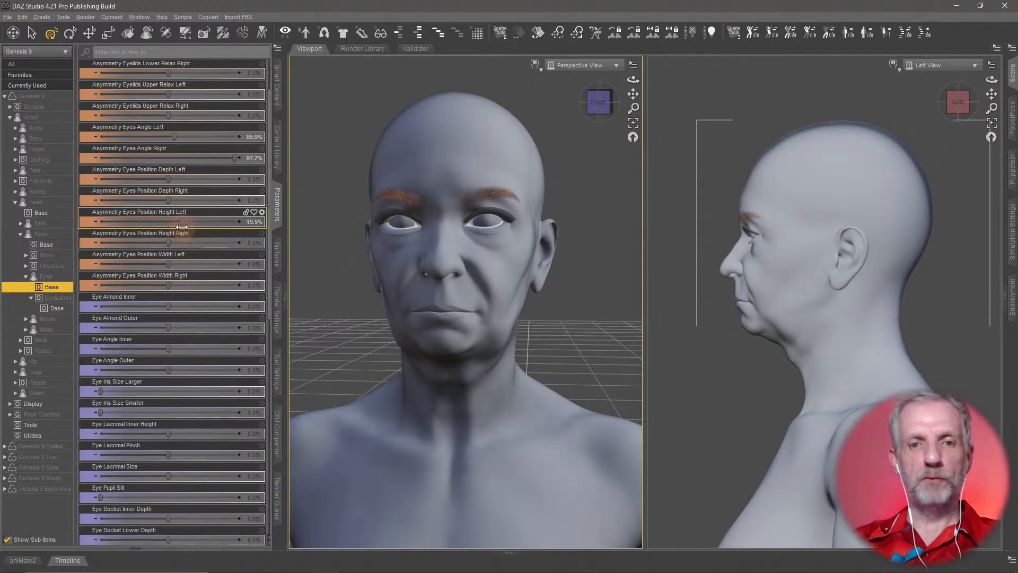
pyautogui.moveTo(175, 223); pyautogui.dragTo(195, 224)
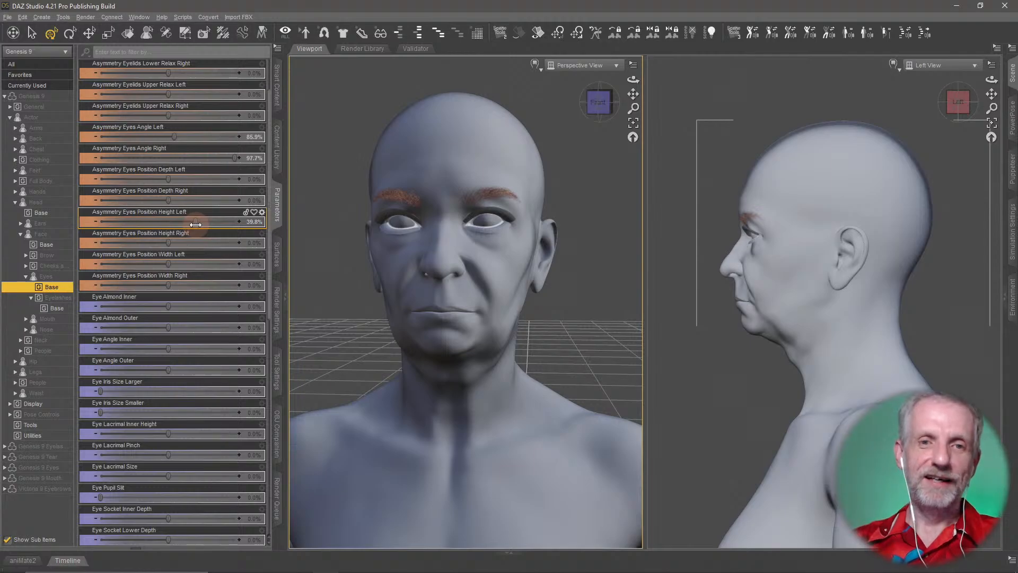
pyautogui.moveTo(185, 224); pyautogui.dragTo(195, 226)
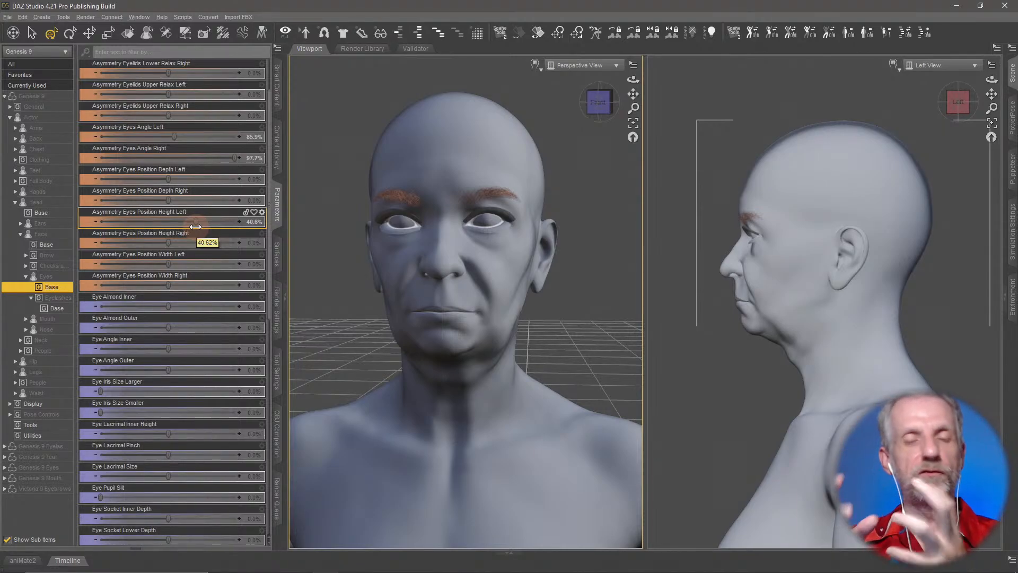
# Step: Minimize the character scene and switch to Firefox to view the 401k Guy artwork on ArtStation
pyautogui.click(956, 5)
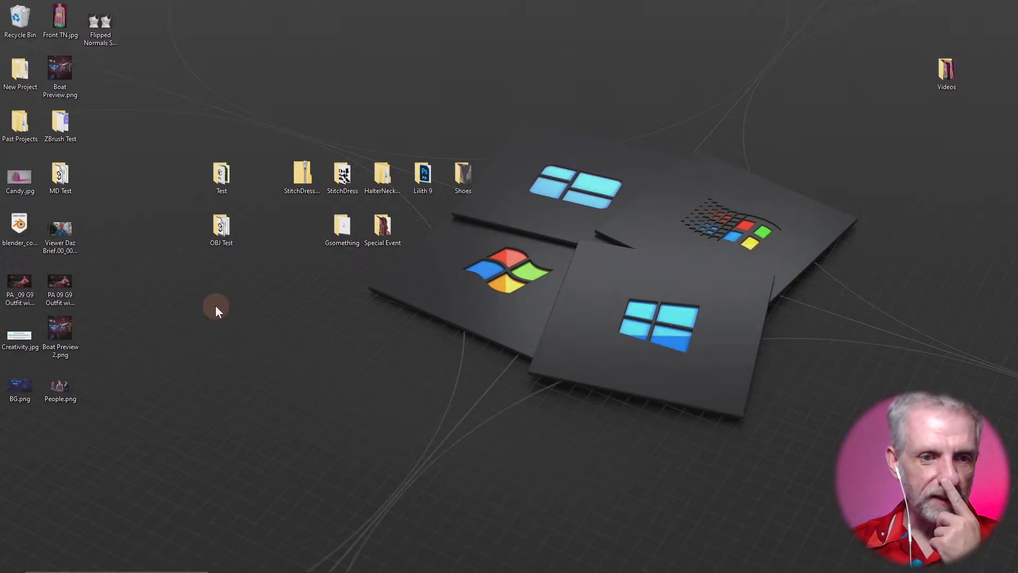
pyautogui.moveTo(241, 568)
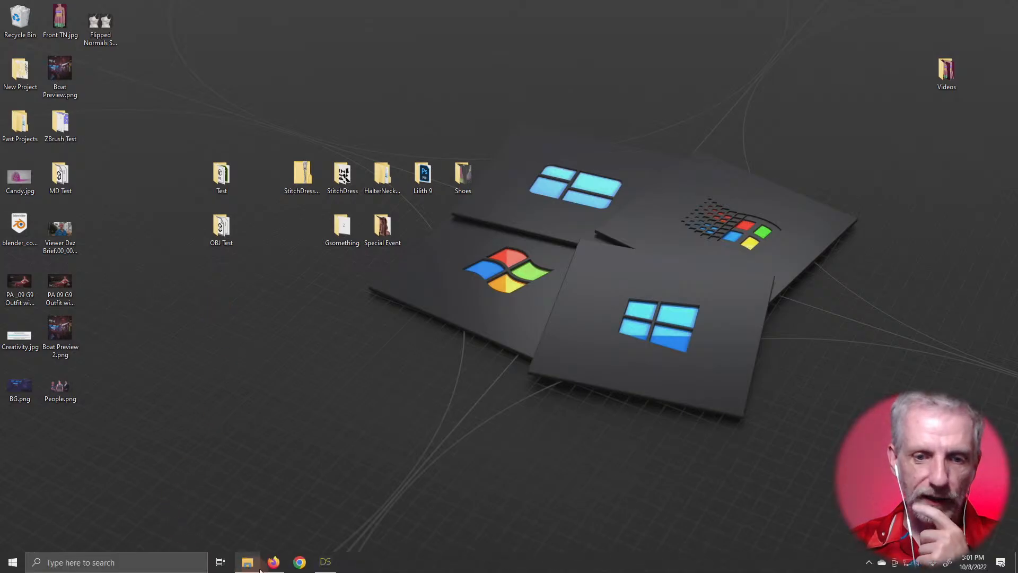
pyautogui.click(273, 563)
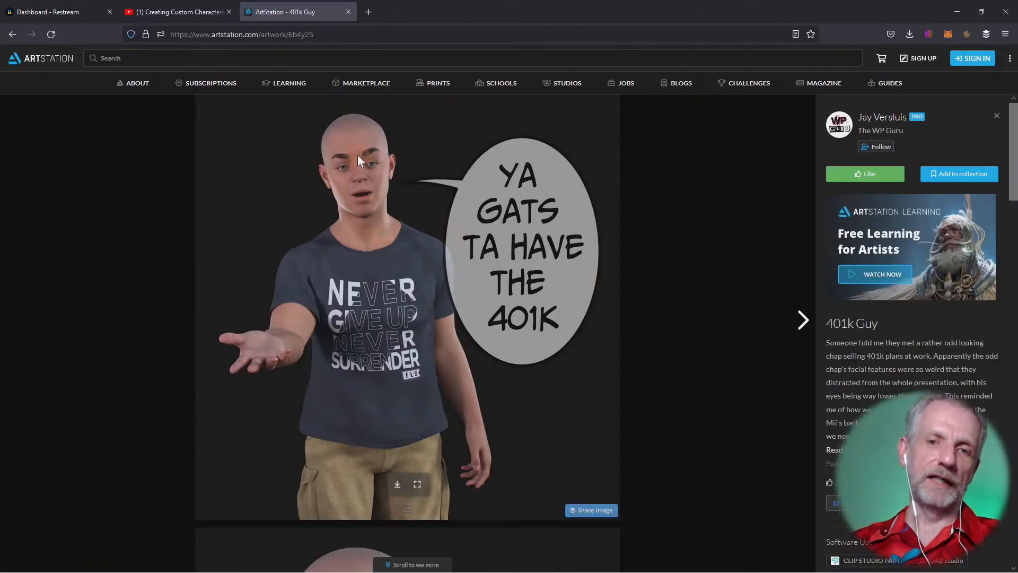
# Step: Look through the 401k Guy renders, examining the uneven facial features, the full-body pose and the shoes
pyautogui.scroll(-5, 403, 221)
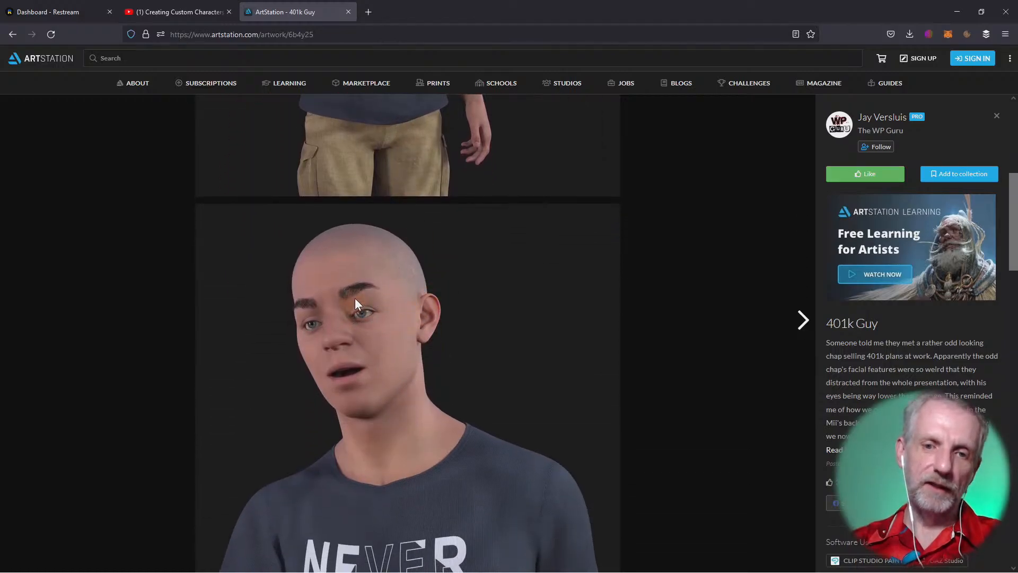
pyautogui.scroll(-2, 636, 343)
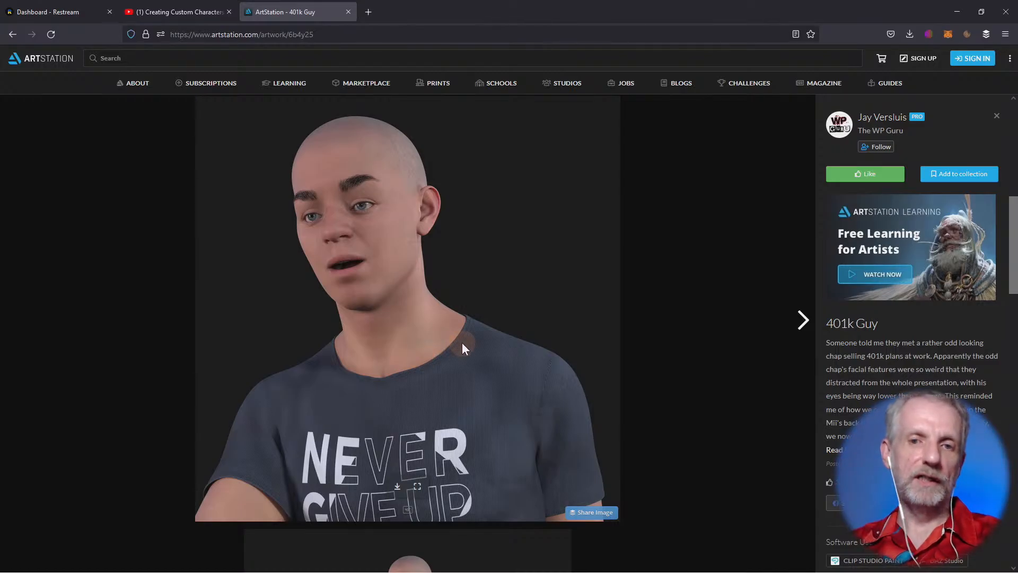
pyautogui.scroll(-5, 463, 343)
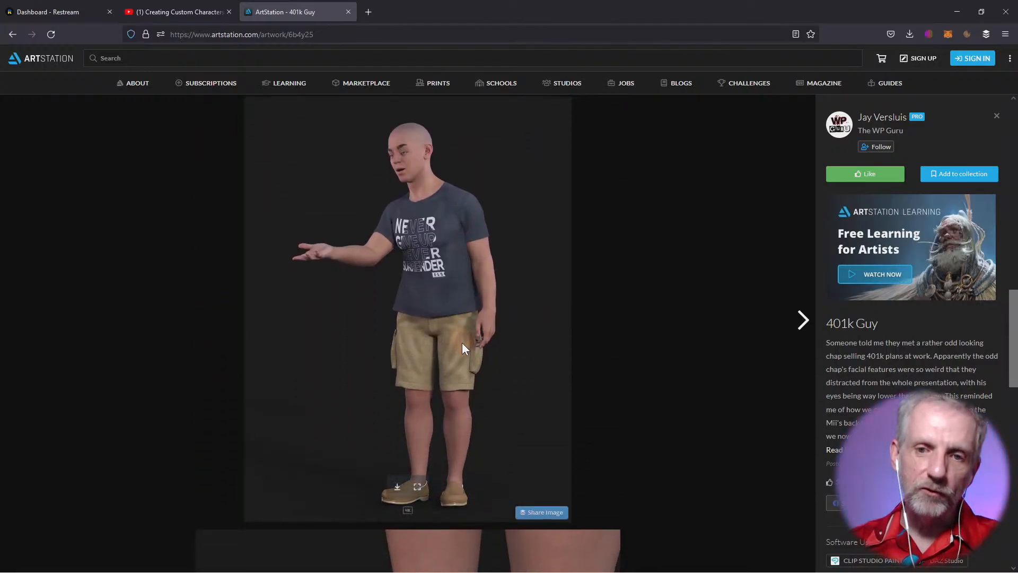
pyautogui.scroll(-5, 462, 343)
pyautogui.scroll(5, 463, 342)
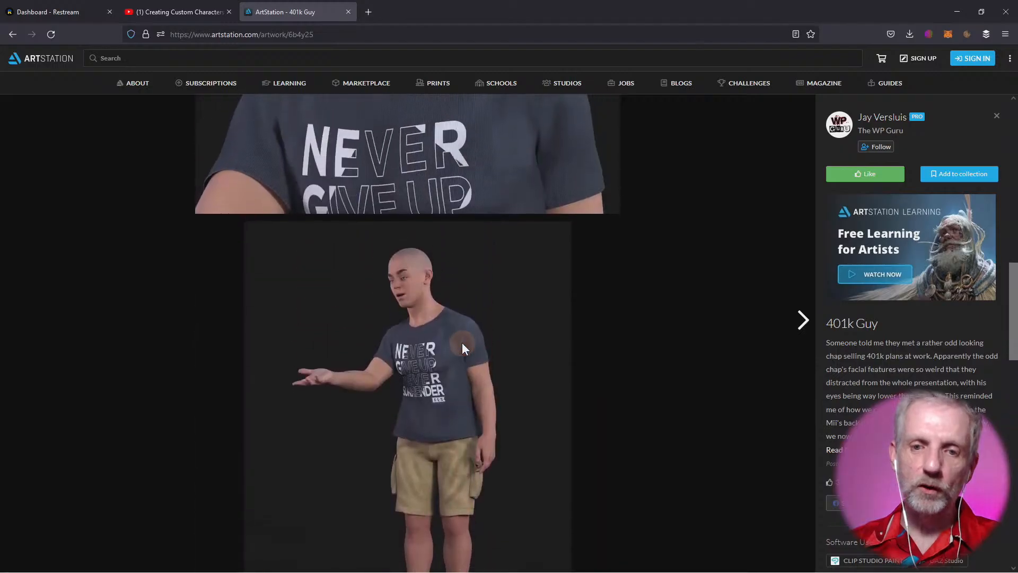
pyautogui.scroll(-5, 463, 342)
pyautogui.scroll(-1, 462, 342)
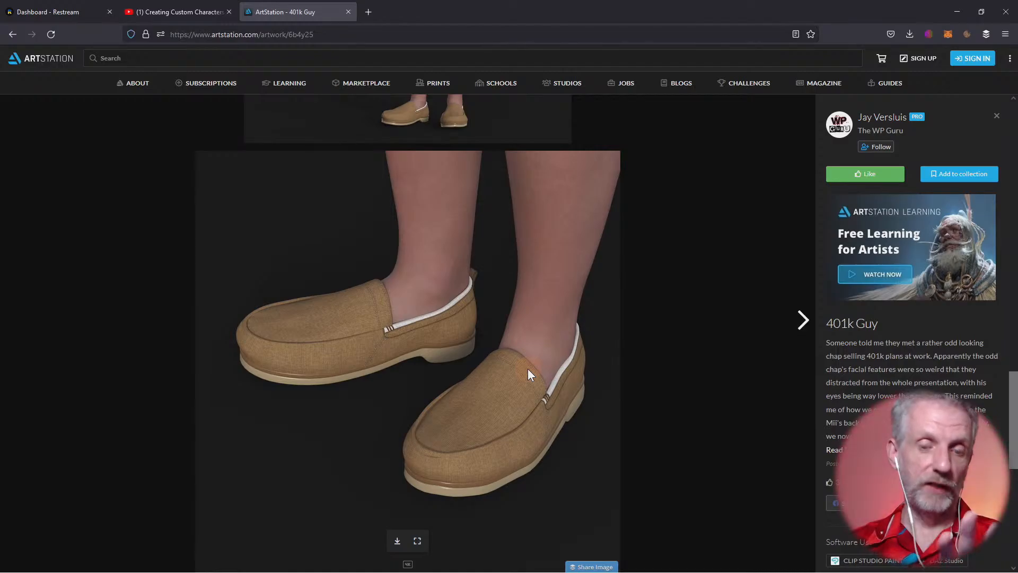
pyautogui.scroll(10, 528, 370)
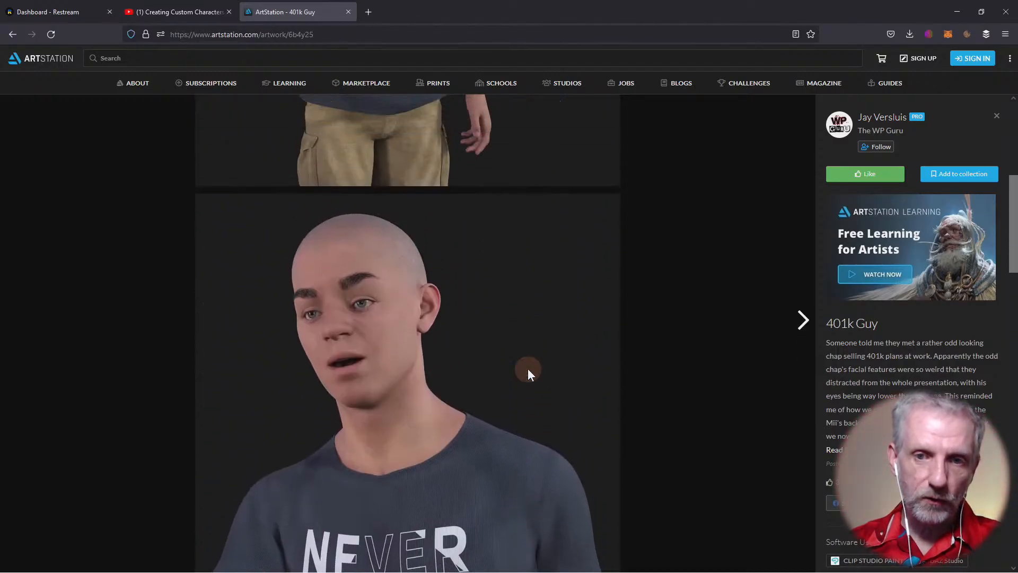
pyautogui.scroll(-2, 529, 373)
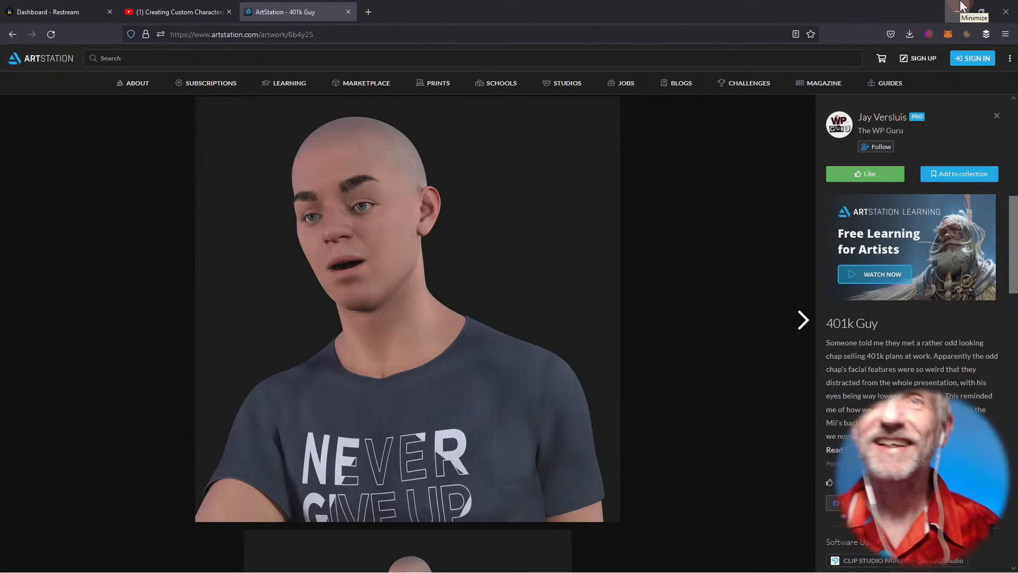
# Step: Minimize the browser, switch back to DAZ Studio and look through the remaining eye, eye socket and eyelid morphs
pyautogui.click(962, 6)
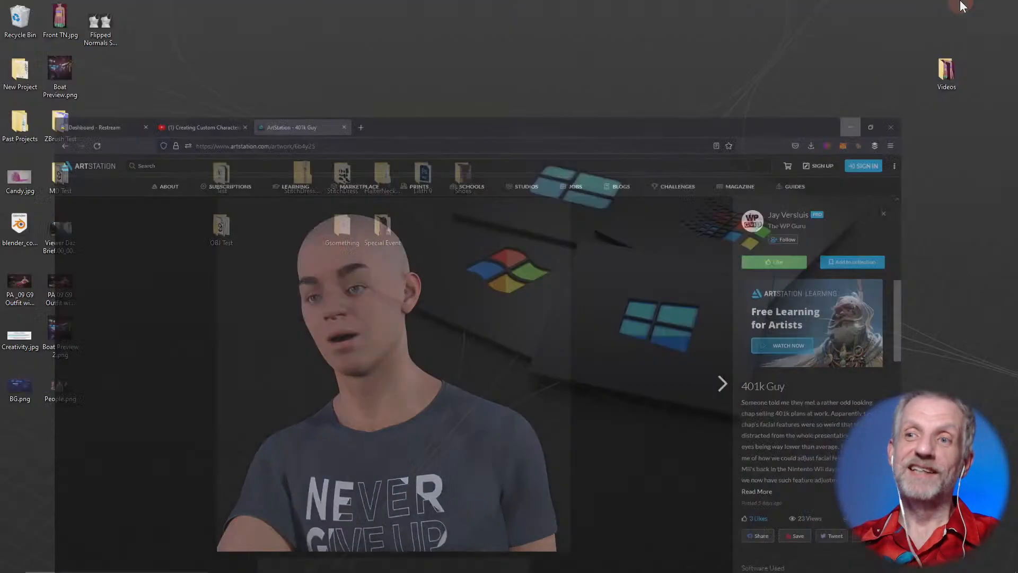
pyautogui.click(317, 564)
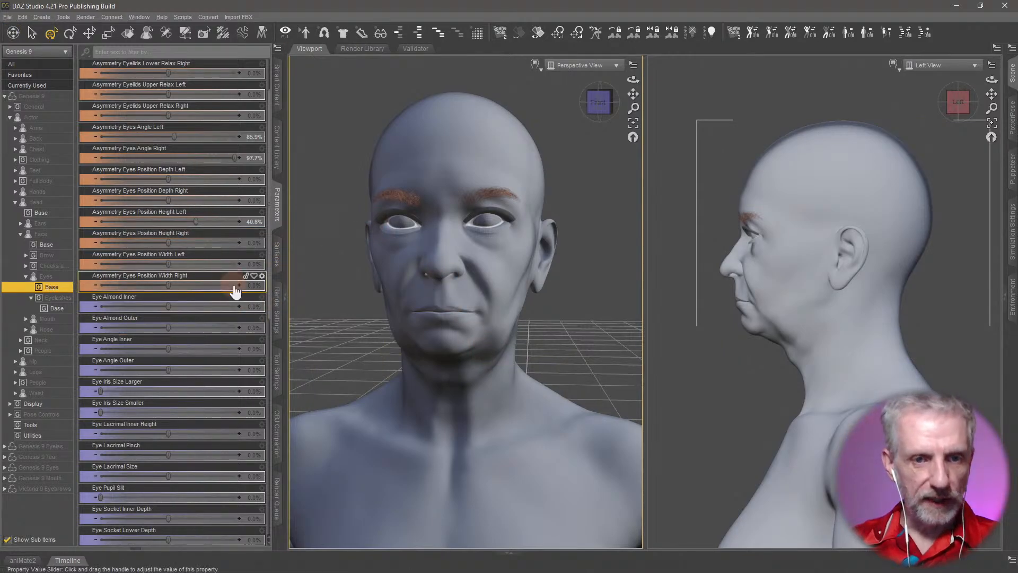
pyautogui.scroll(-3, 233, 289)
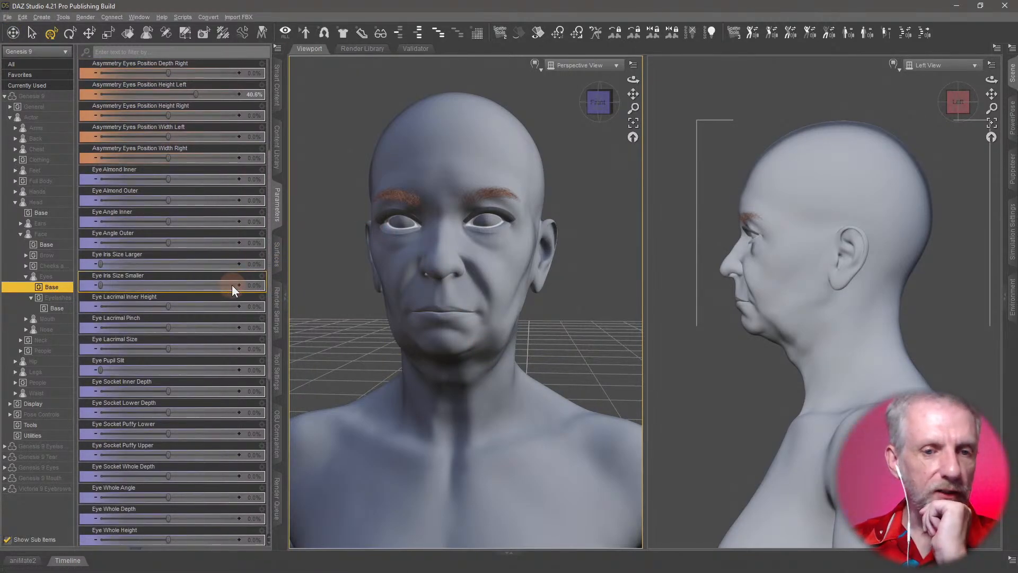
pyautogui.scroll(-3, 231, 285)
pyautogui.scroll(-1, 233, 289)
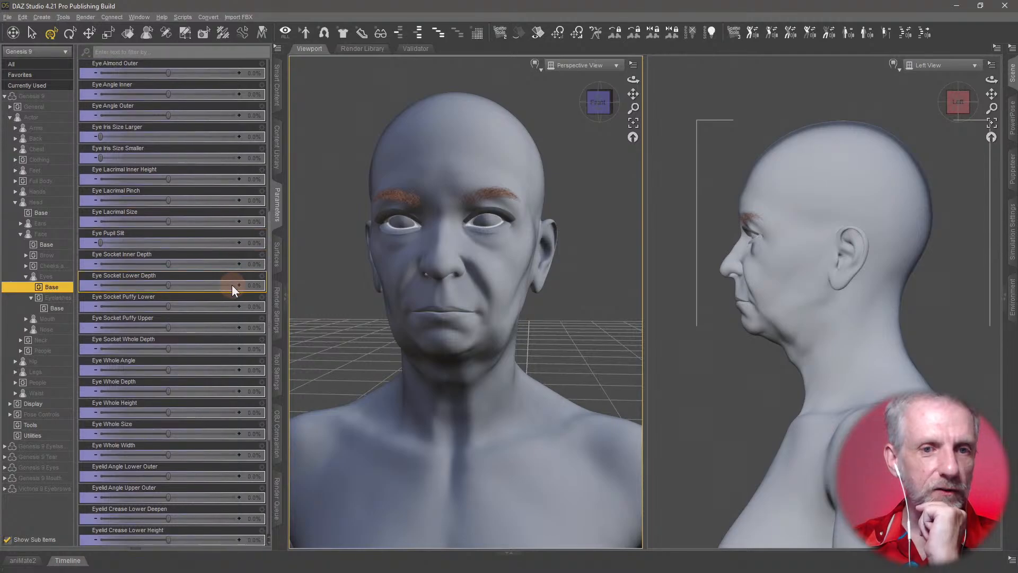
pyautogui.scroll(-4, 231, 285)
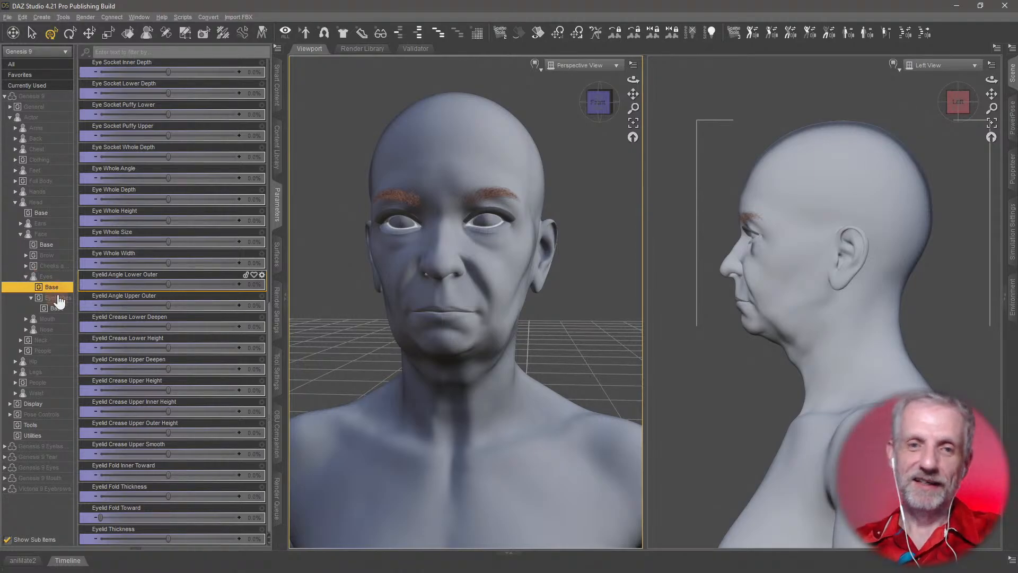
# Step: Collapse the Eyes and Face groups under Head and show the morphs of the Ears group
pyautogui.click(33, 277)
pyautogui.click(26, 277)
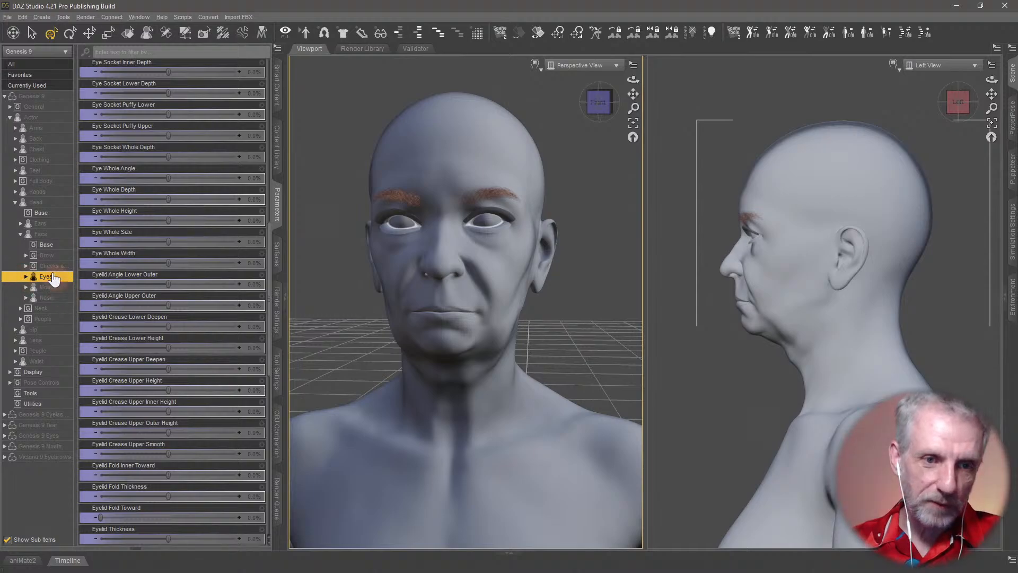
pyautogui.click(20, 234)
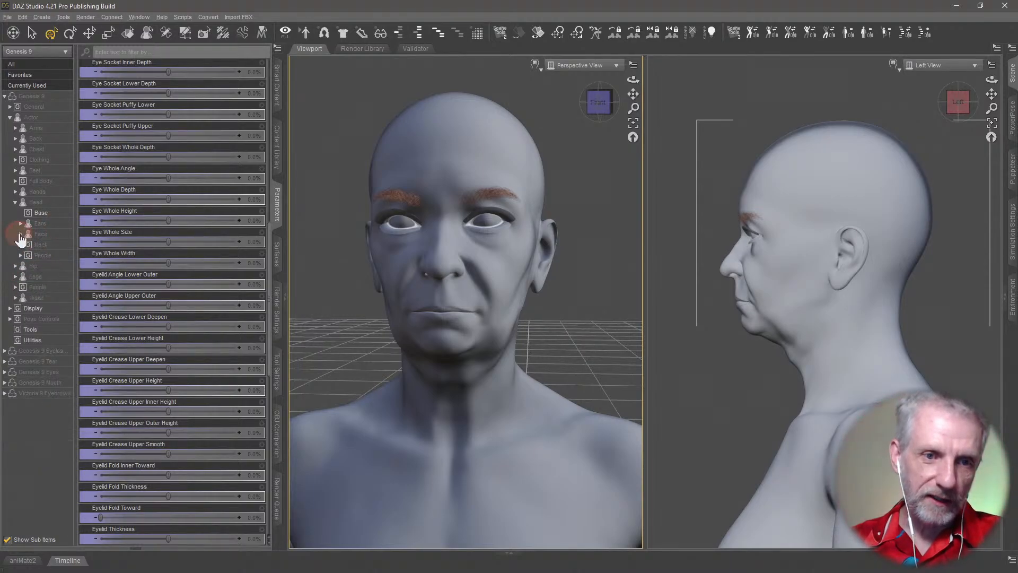
pyautogui.doubleClick(42, 224)
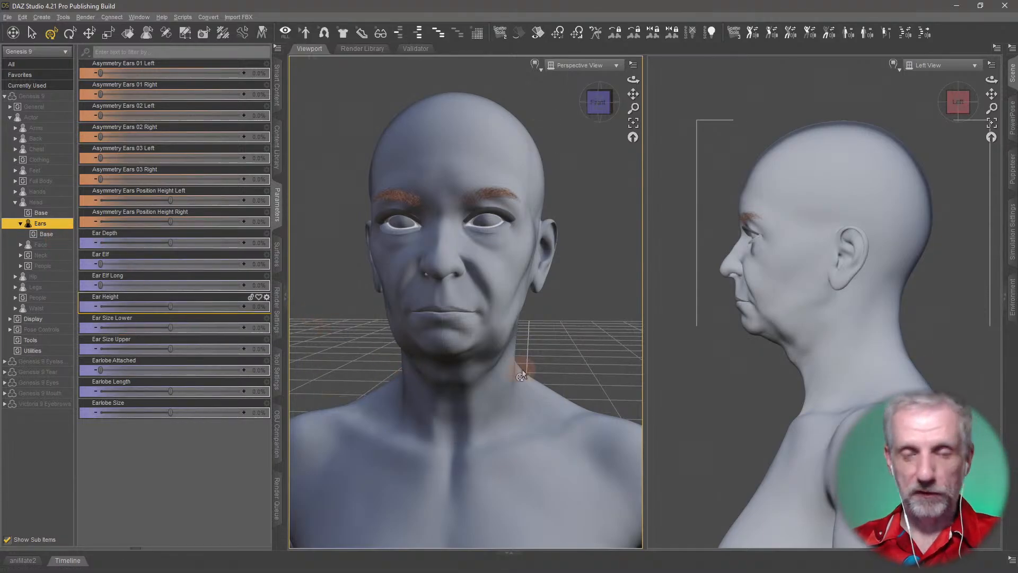
pyautogui.moveTo(524, 370); pyautogui.dragTo(523, 368, button='middle')
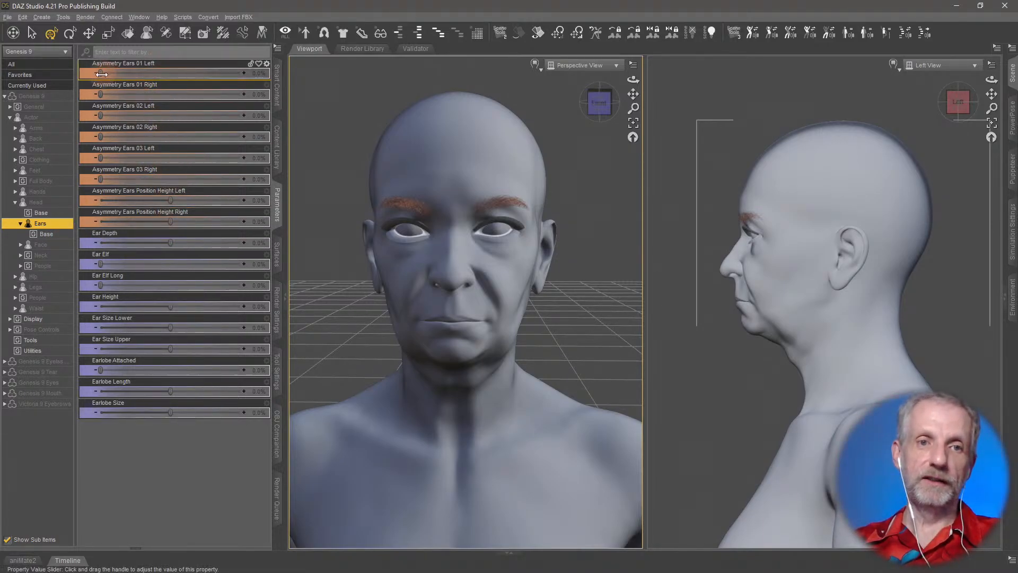
# Step: Try the left-ear asymmetry shape morphs and reset Asymmetry Ears 03 Left
pyautogui.moveTo(96, 73); pyautogui.dragTo(100, 115)
pyautogui.moveTo(133, 165); pyautogui.dragTo(194, 168)
pyautogui.keyDown('alt'); pyautogui.click(203, 163); pyautogui.keyUp('alt')
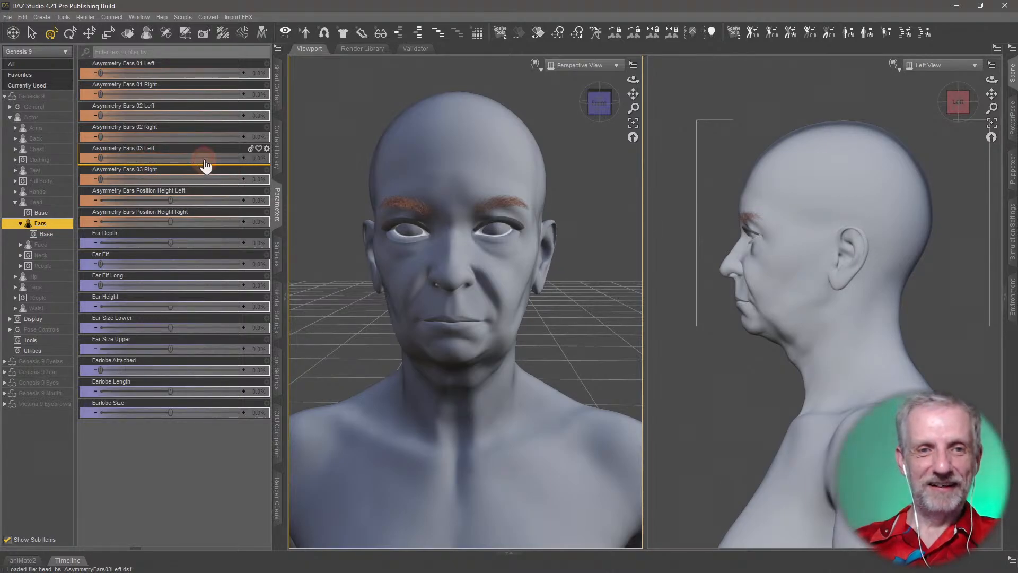
# Step: Try Asymmetry Ears Position Height Left at 100% with Position Height Right at -100%, and reset both
pyautogui.moveTo(169, 202); pyautogui.dragTo(106, 221)
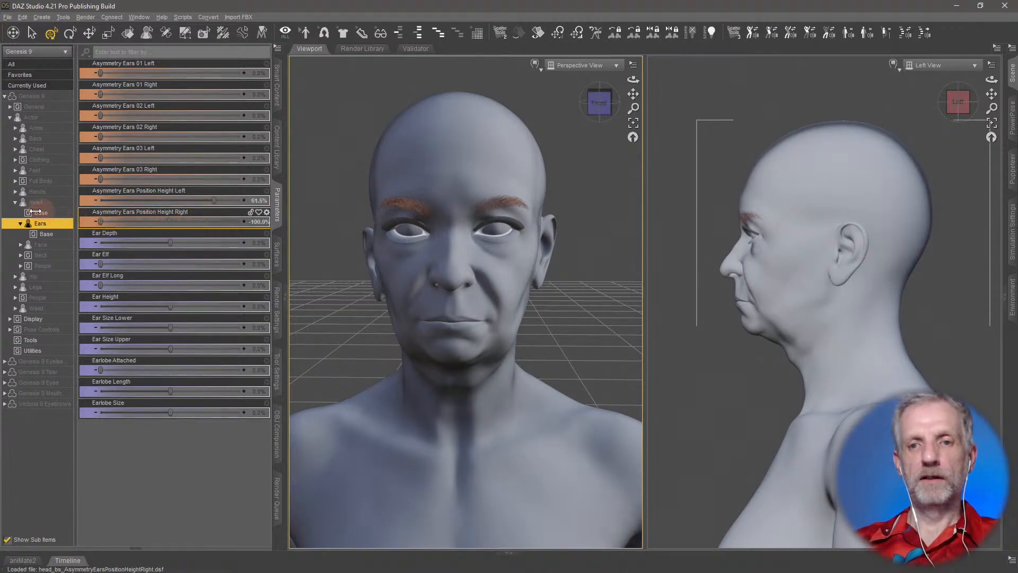
pyautogui.moveTo(213, 202); pyautogui.dragTo(341, 209)
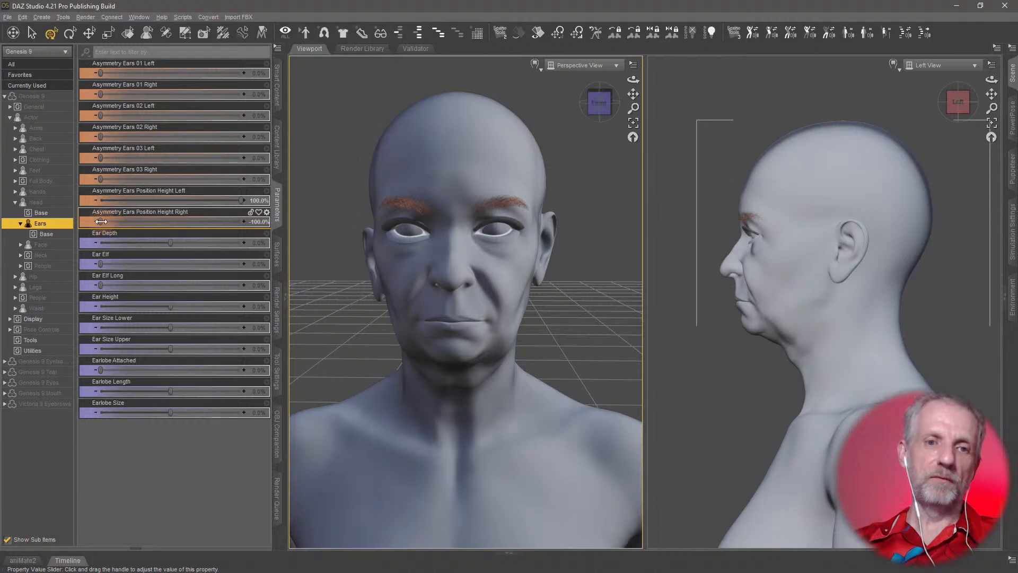
pyautogui.keyDown('alt'); pyautogui.click(150, 223); pyautogui.keyUp('alt')
pyautogui.keyDown('alt'); pyautogui.click(172, 200); pyautogui.keyUp('alt')
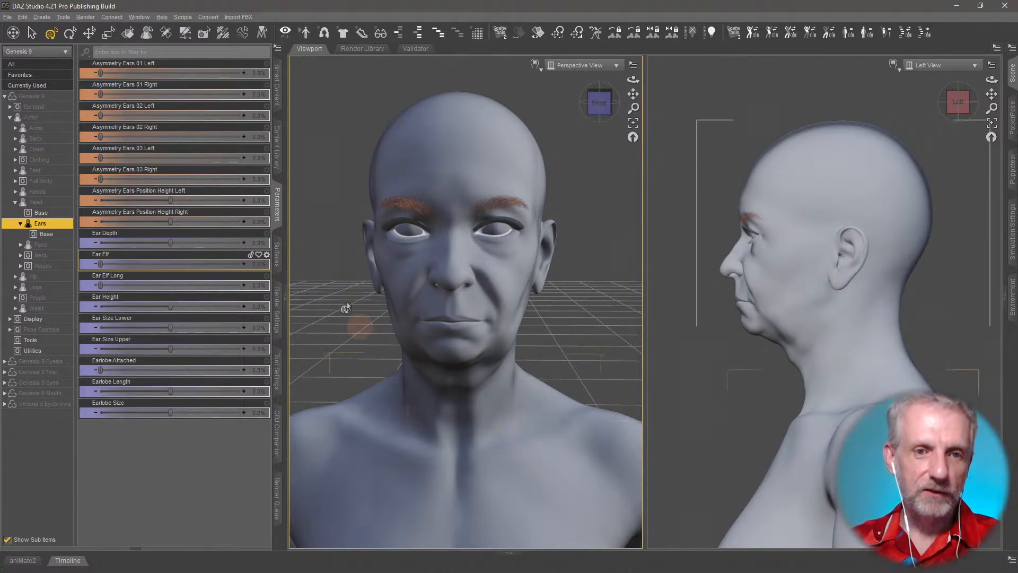
# Step: Set Asymmetry Ears Position Height Left to about 13.2%
pyautogui.moveTo(170, 204)
pyautogui.mouseDown()
pyautogui.moveTo(337, 212)
pyautogui.moveTo(186, 200)
pyautogui.mouseUp()
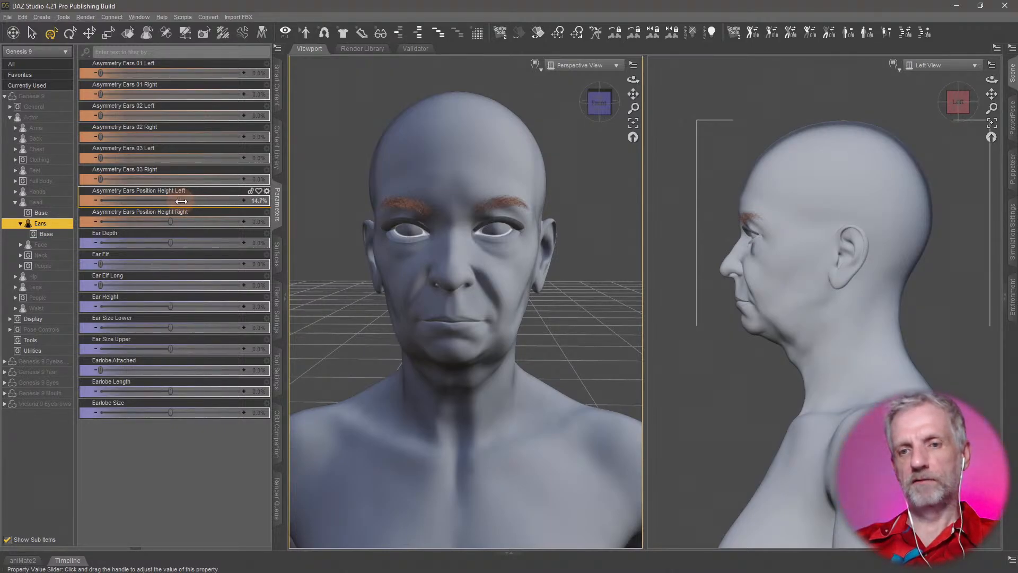
pyautogui.moveTo(181, 201); pyautogui.dragTo(180, 202)
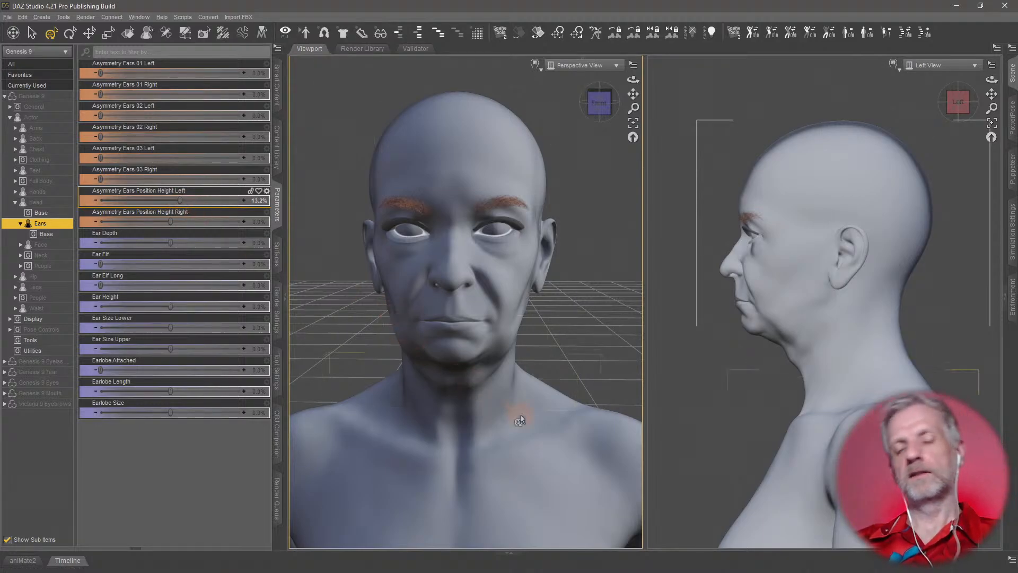
pyautogui.moveTo(534, 411); pyautogui.dragTo(532, 415, button='middle')
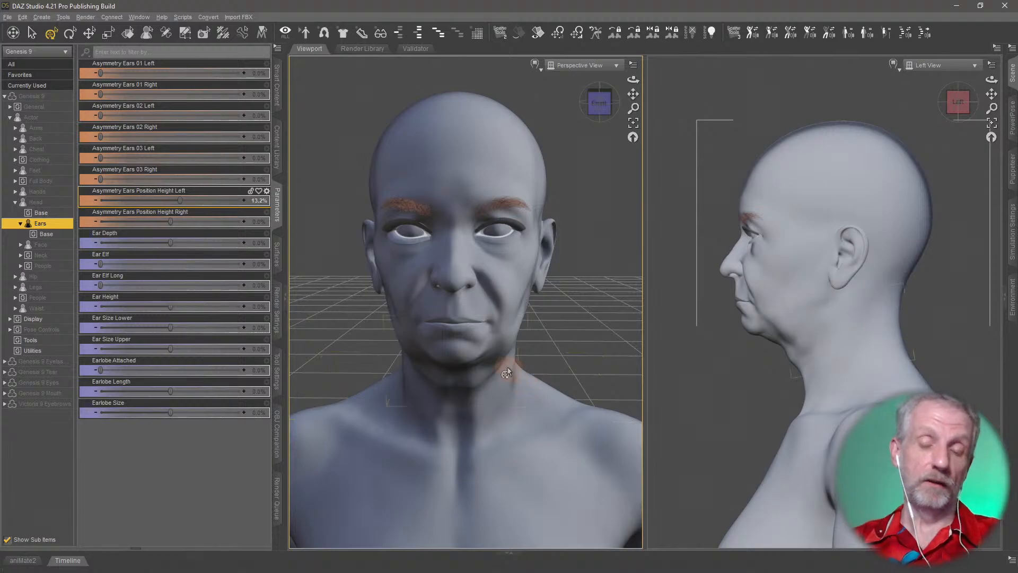
pyautogui.scroll(3, 506, 365)
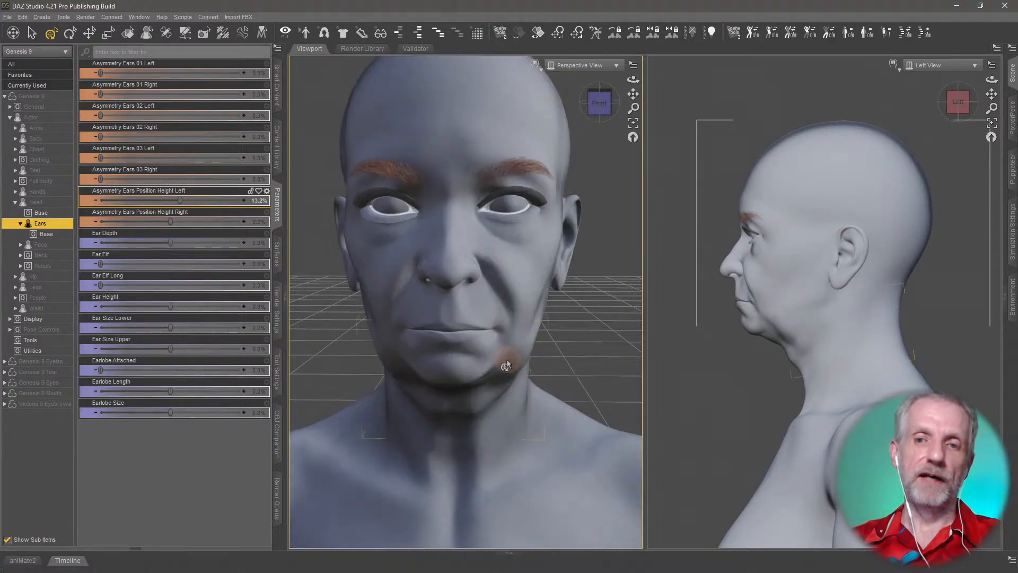
pyautogui.scroll(-5, 507, 364)
pyautogui.moveTo(500, 371); pyautogui.dragTo(501, 370, button='middle')
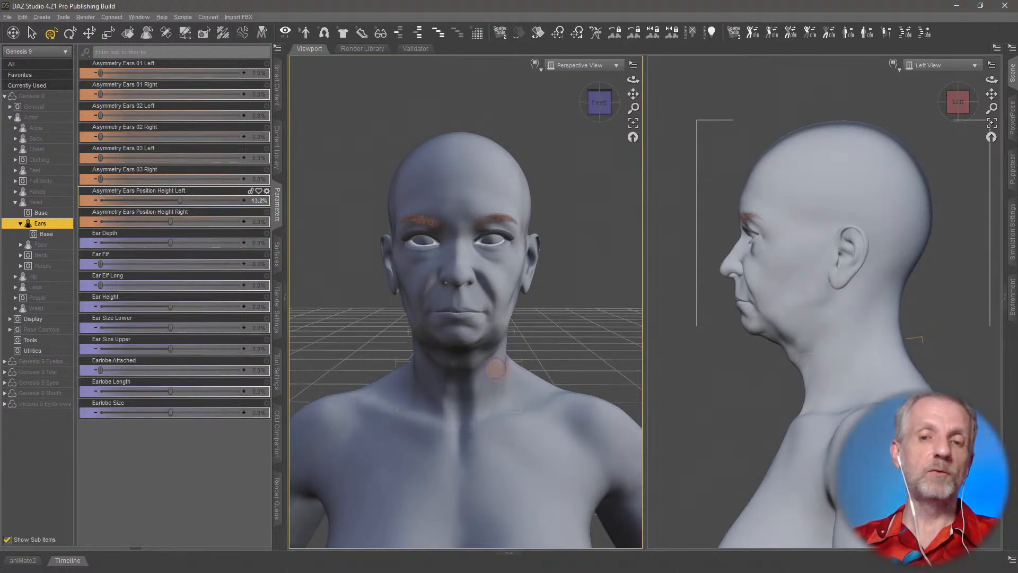
pyautogui.scroll(2, 498, 373)
pyautogui.scroll(2, 498, 373)
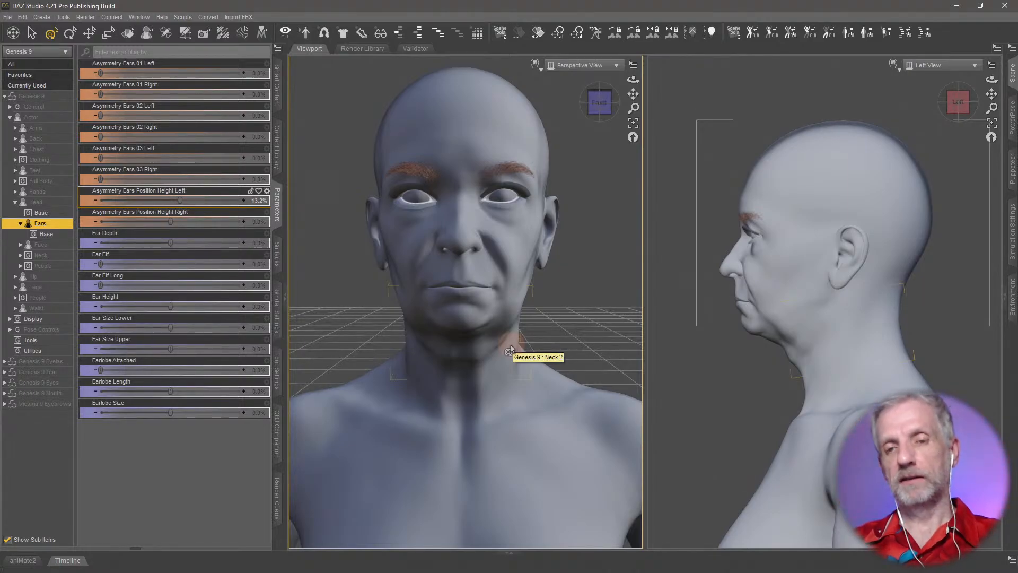
pyautogui.scroll(-3, 510, 351)
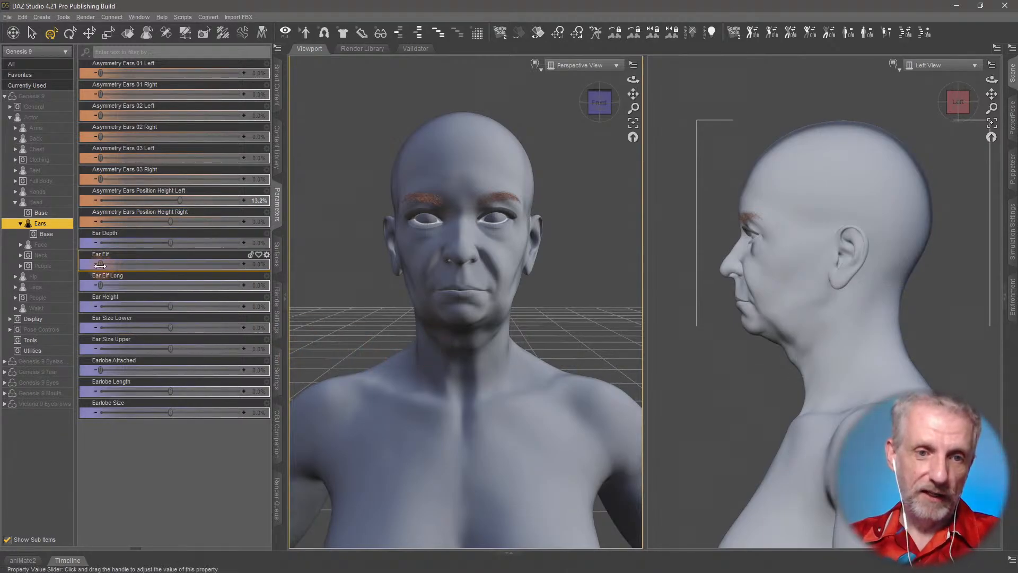
# Step: Try Ear Elf at 100%, check the ears in the front and side views, and reset it
pyautogui.moveTo(100, 265); pyautogui.dragTo(568, 291)
pyautogui.scroll(3, 568, 289)
pyautogui.scroll(3, 787, 283)
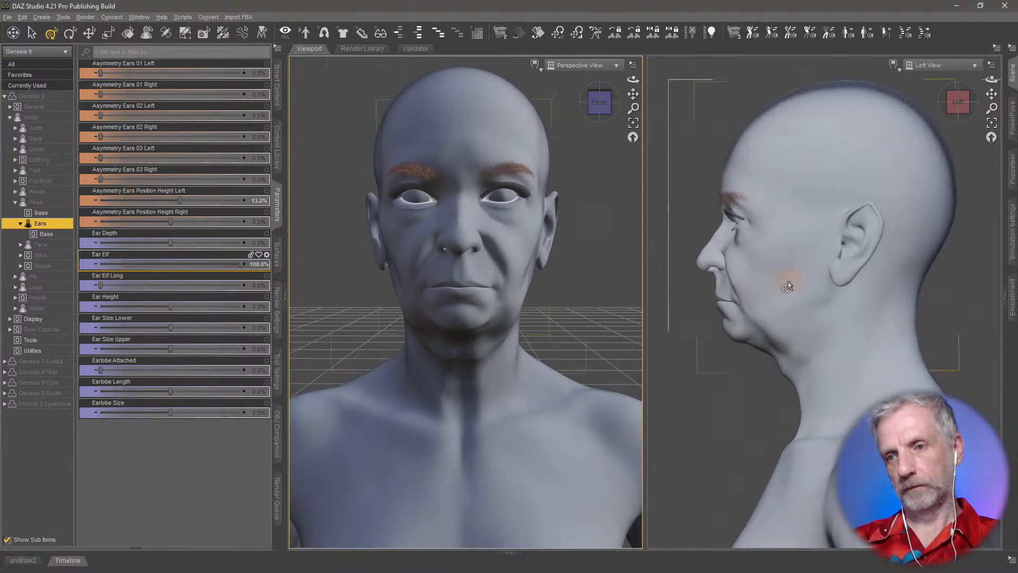
pyautogui.moveTo(542, 313); pyautogui.dragTo(546, 342, button='middle')
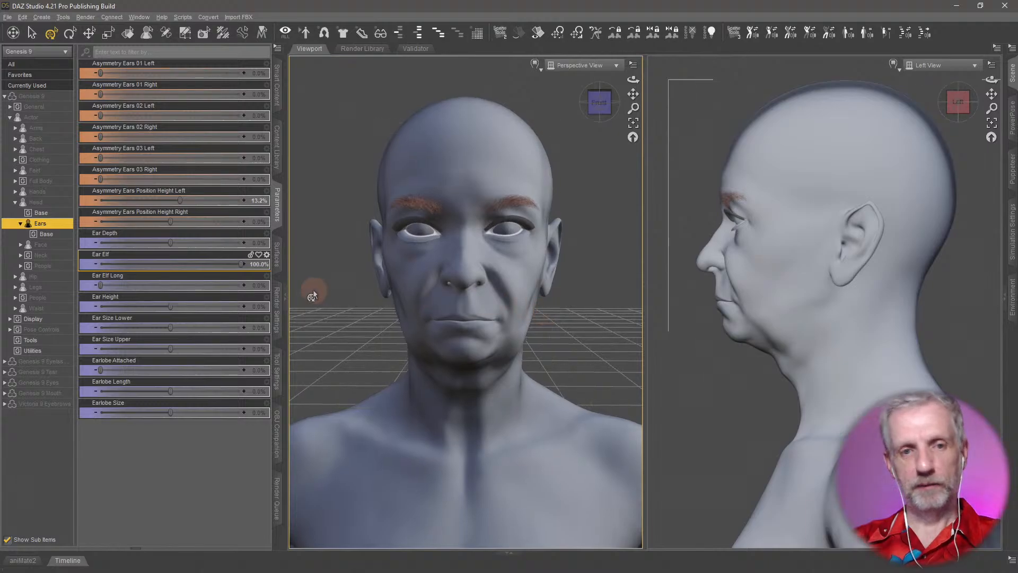
pyautogui.keyDown('alt'); pyautogui.click(198, 265); pyautogui.keyUp('alt')
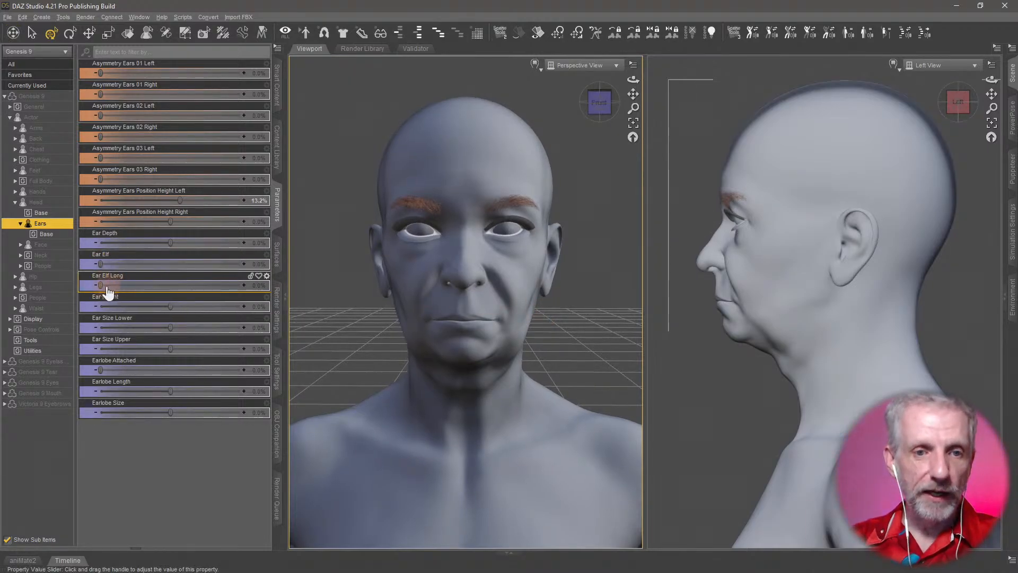
# Step: Set Ear Elf Long to 100% and test Asymmetry Ears 01 Left at 100% on it before resetting that asymmetry
pyautogui.moveTo(101, 284); pyautogui.dragTo(266, 286)
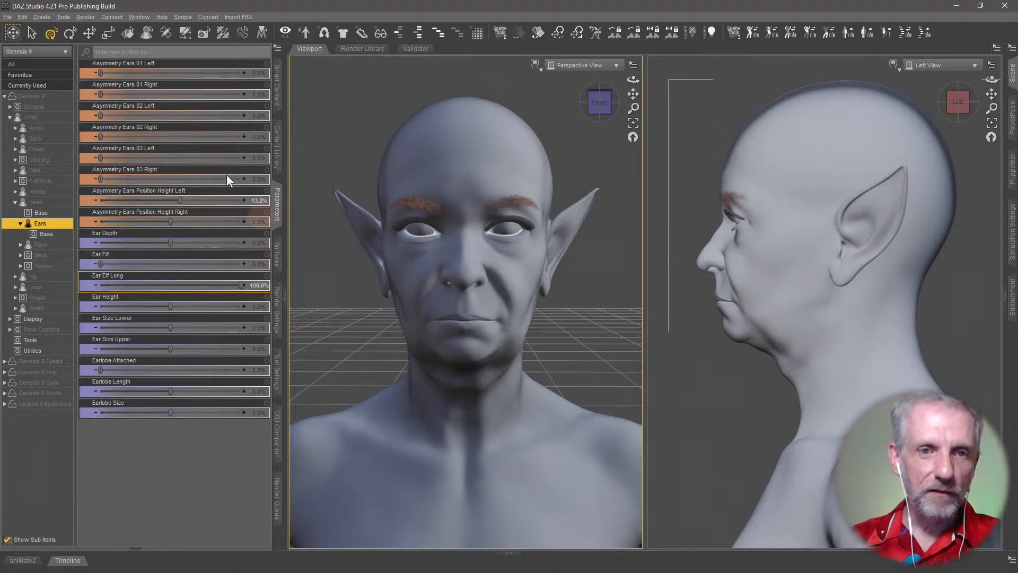
pyautogui.moveTo(102, 74); pyautogui.dragTo(270, 85)
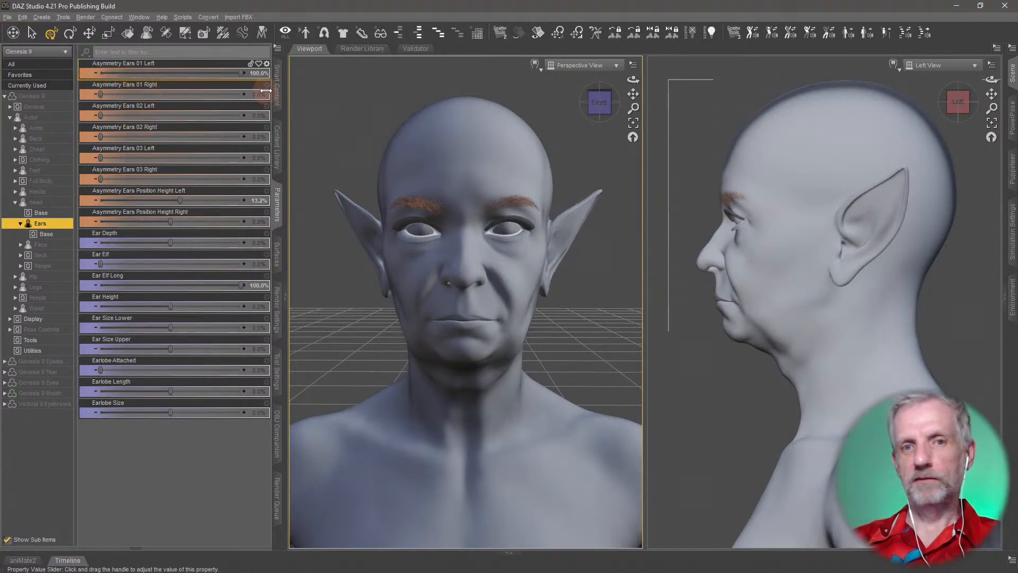
pyautogui.keyDown('alt'); pyautogui.click(220, 73); pyautogui.keyUp('alt')
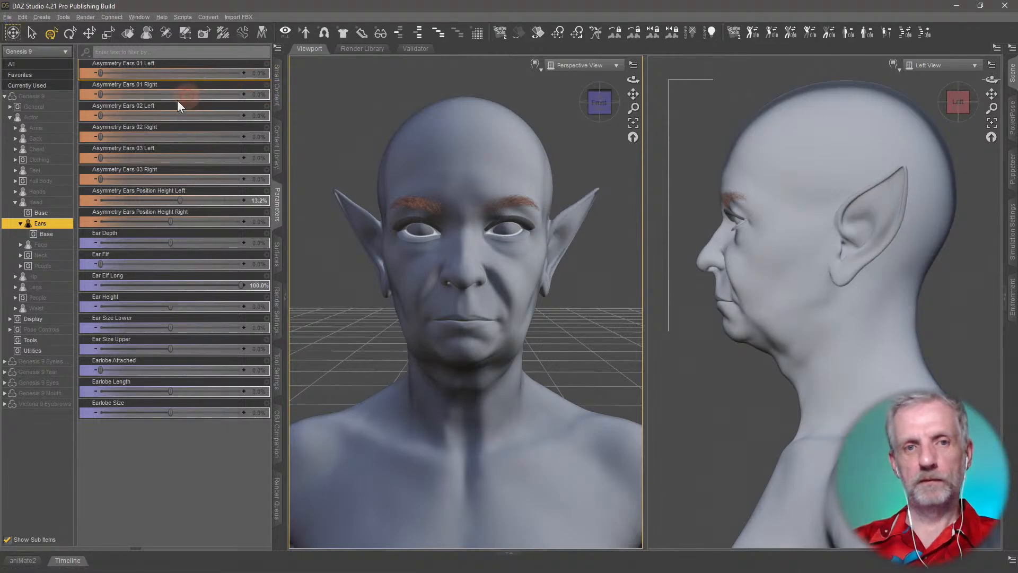
# Step: Test Asymmetry Ears 02 Left at 100%, reset it, and set Asymmetry Ears 02 Right to about 99.2%
pyautogui.moveTo(102, 119); pyautogui.dragTo(259, 122)
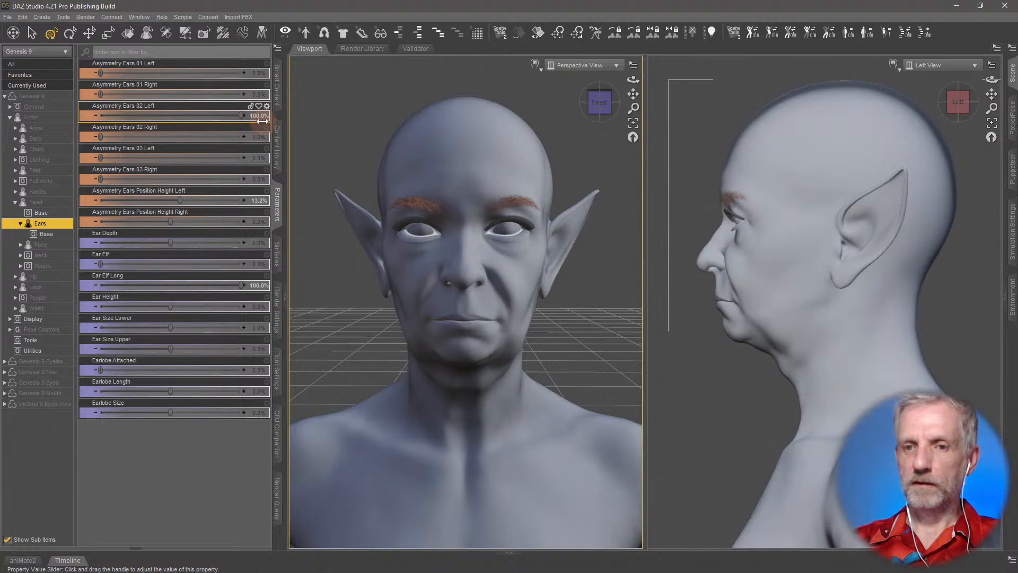
pyautogui.keyDown('alt'); pyautogui.click(216, 121); pyautogui.keyUp('alt')
pyautogui.moveTo(99, 137); pyautogui.dragTo(248, 143)
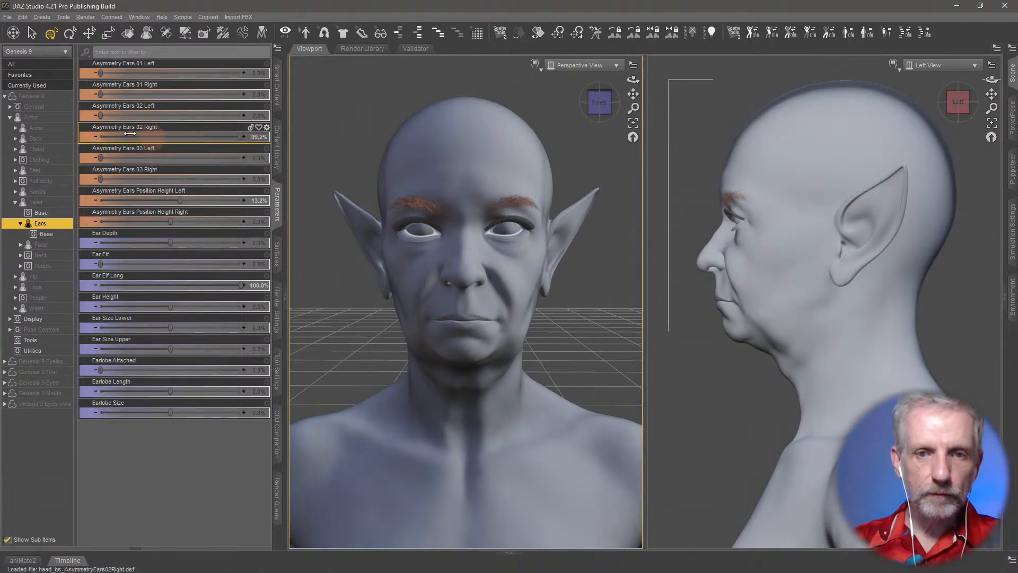
# Step: Reset Asymmetry Ears 02 Right, and set Asymmetry Ears 03 Left to about 70.6% and Asymmetry Ears 01 Right to 31.7%
pyautogui.keyDown('alt'); pyautogui.click(162, 138); pyautogui.keyUp('alt')
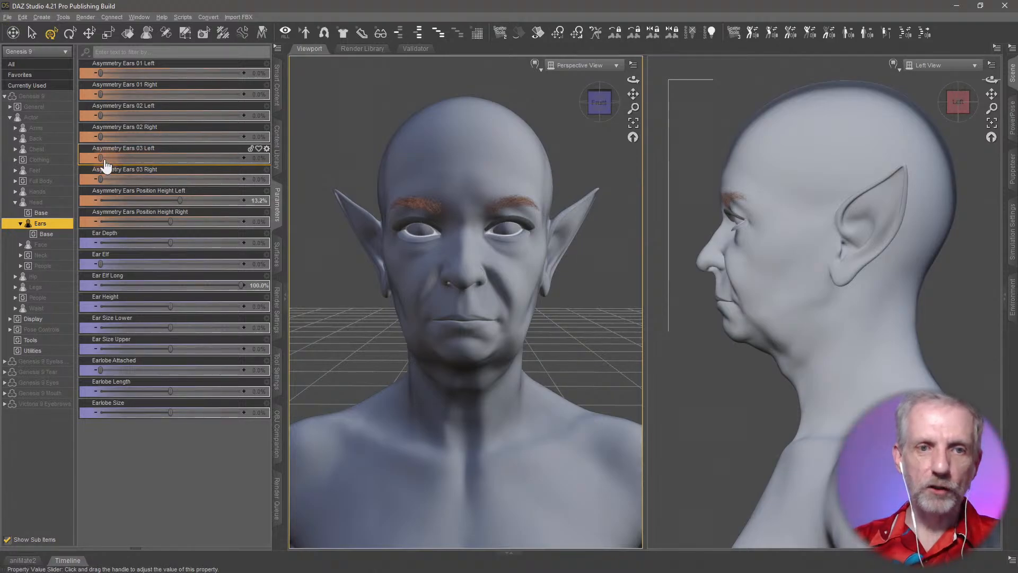
pyautogui.moveTo(101, 158); pyautogui.dragTo(200, 163)
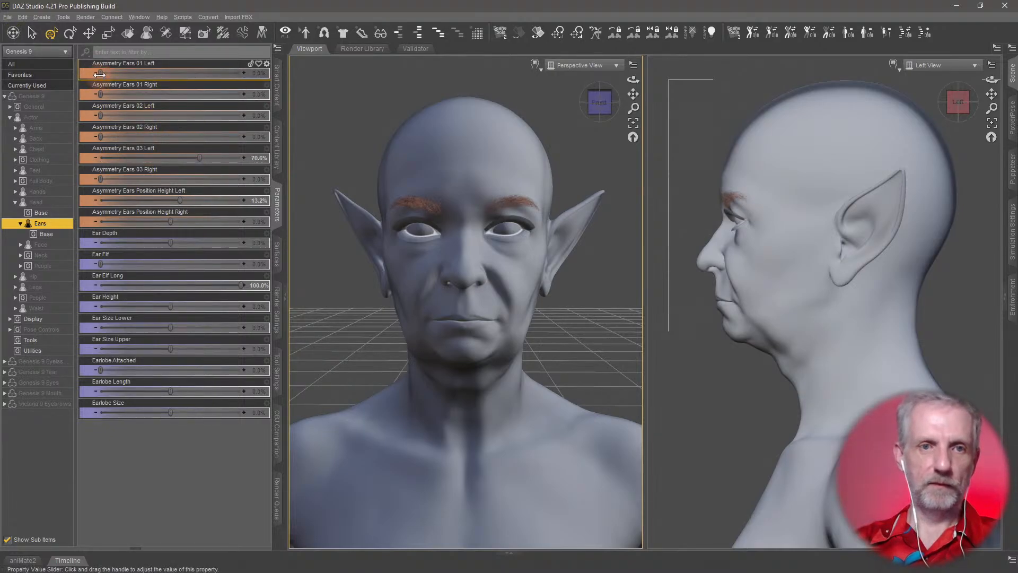
pyautogui.moveTo(101, 94); pyautogui.dragTo(144, 99)
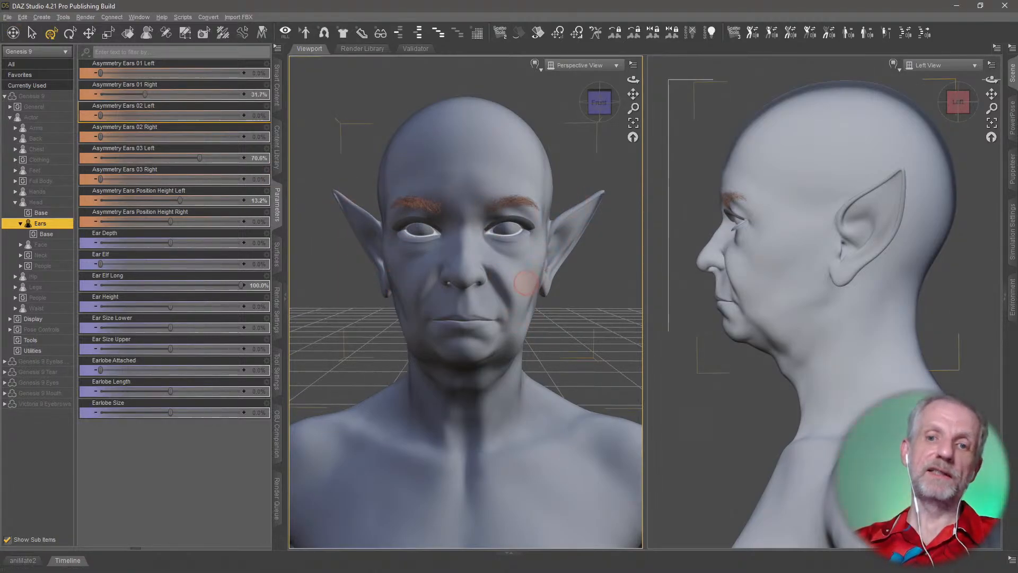
# Step: Reduce Ear Elf Long to about 71.7% while viewing the head from a slight angle
pyautogui.moveTo(526, 283)
pyautogui.mouseDown(button='middle')
pyautogui.moveTo(512, 282)
pyautogui.moveTo(542, 278)
pyautogui.moveTo(512, 284)
pyautogui.moveTo(531, 281)
pyautogui.moveTo(525, 289)
pyautogui.mouseUp(button='middle')
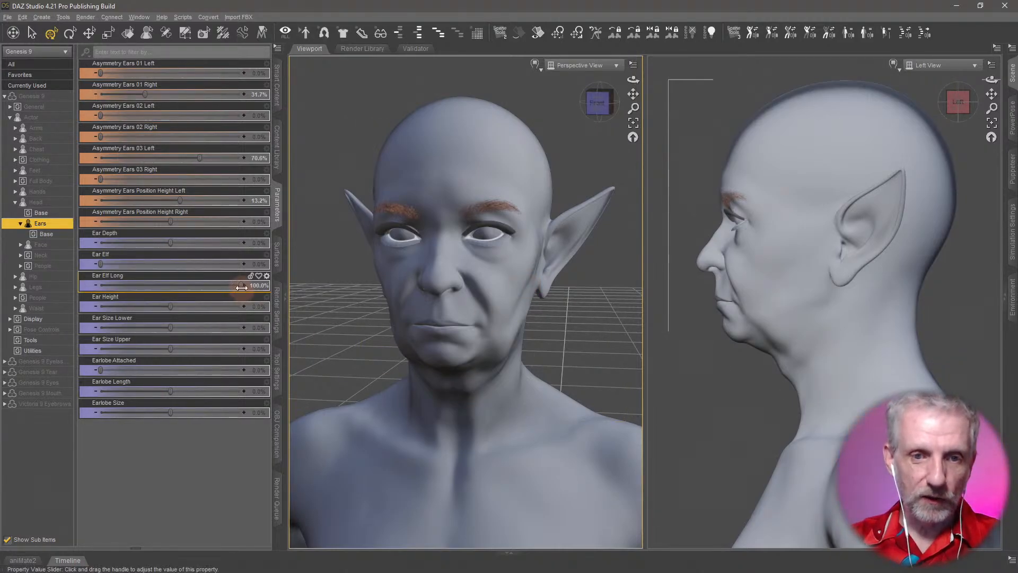
pyautogui.moveTo(241, 287); pyautogui.dragTo(202, 277)
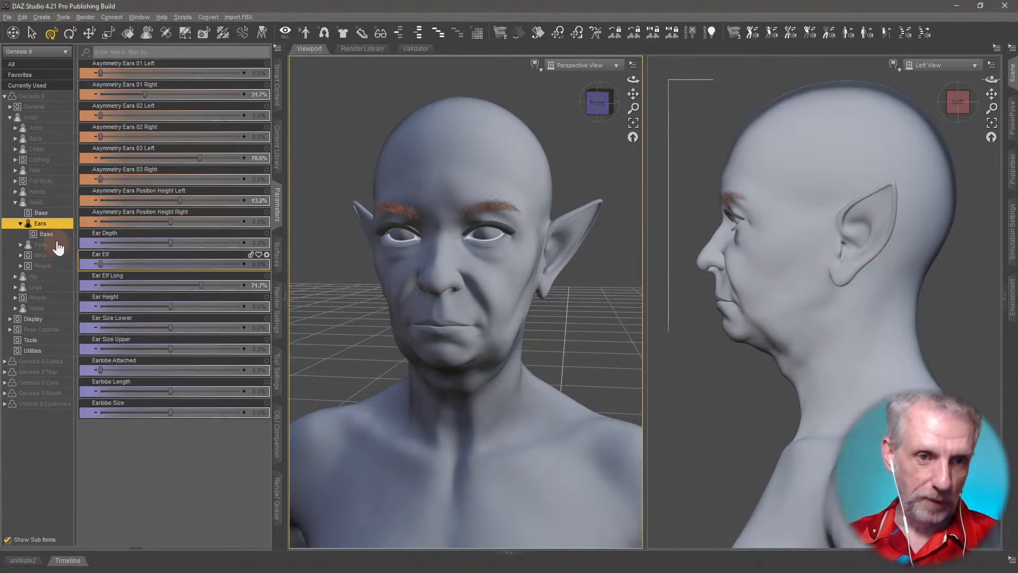
# Step: Filter the ear parameters for "nose"
pyautogui.click(189, 53)
pyautogui.write('mpose')
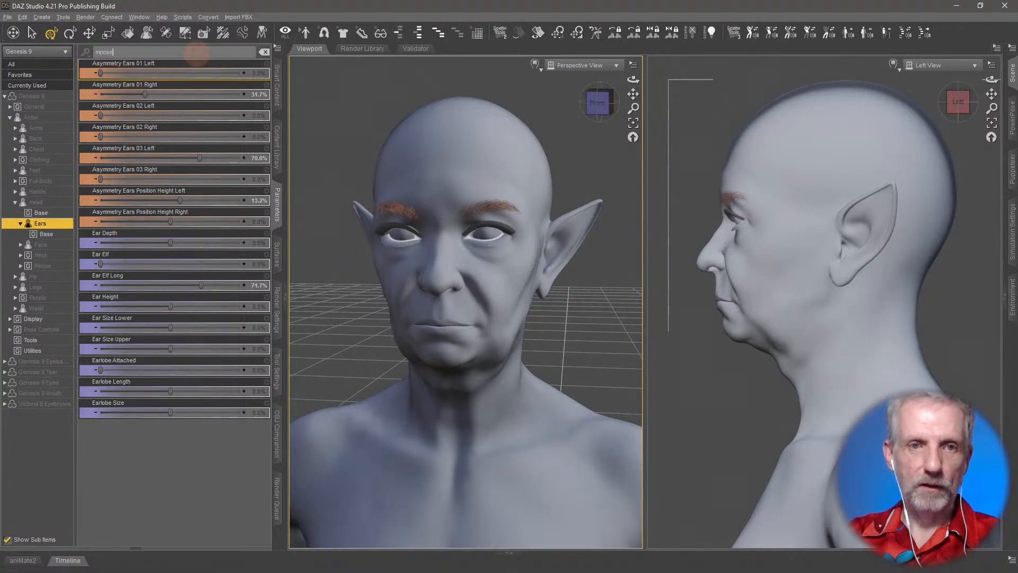
pyautogui.press('BackSpace')
pyautogui.press('BackSpace')
pyautogui.write('no')
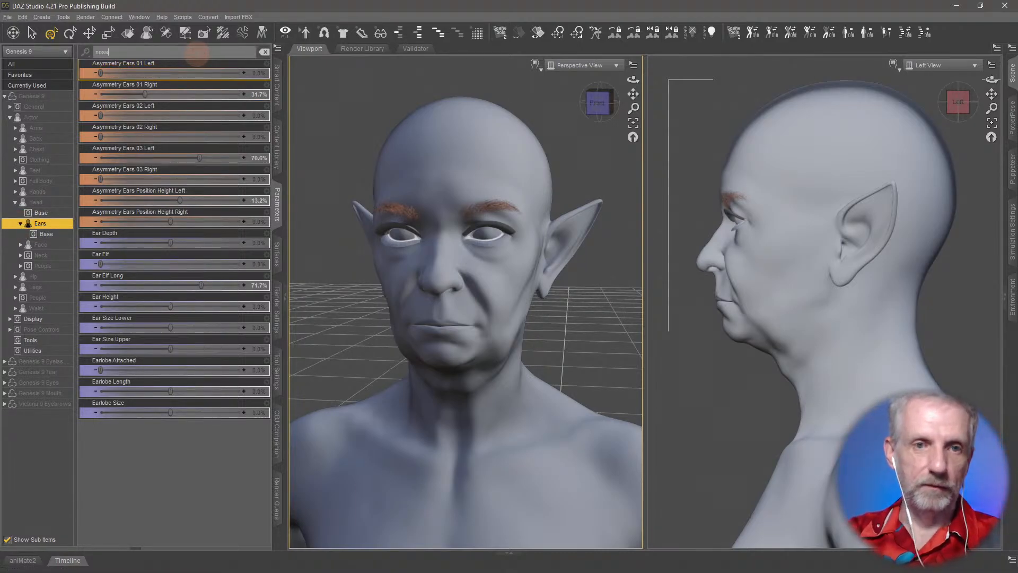
pyautogui.write('se')
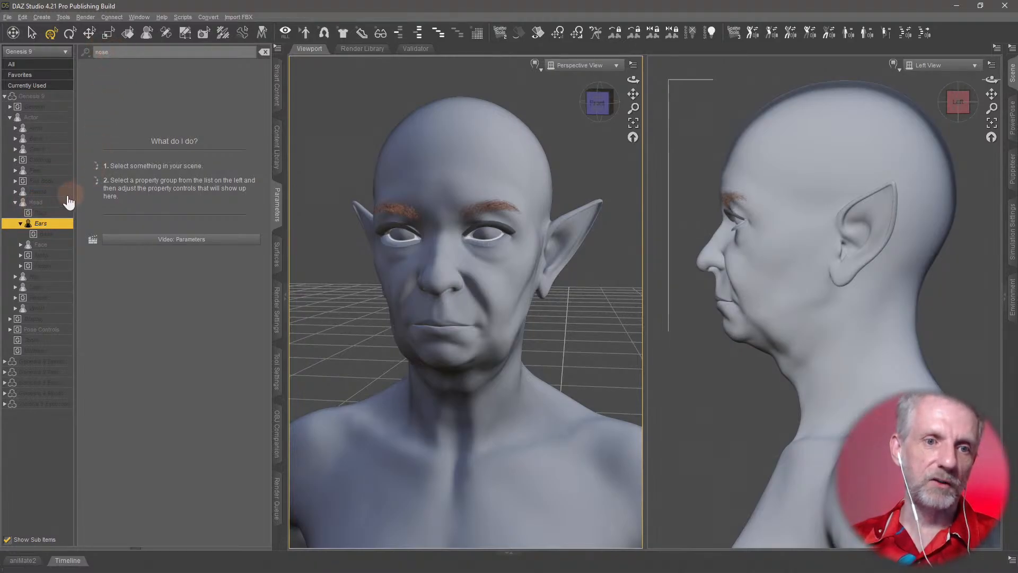
# Step: Clear the parameter filter and show the Base morphs of the Nose group under the head's Face group
pyautogui.click(21, 245)
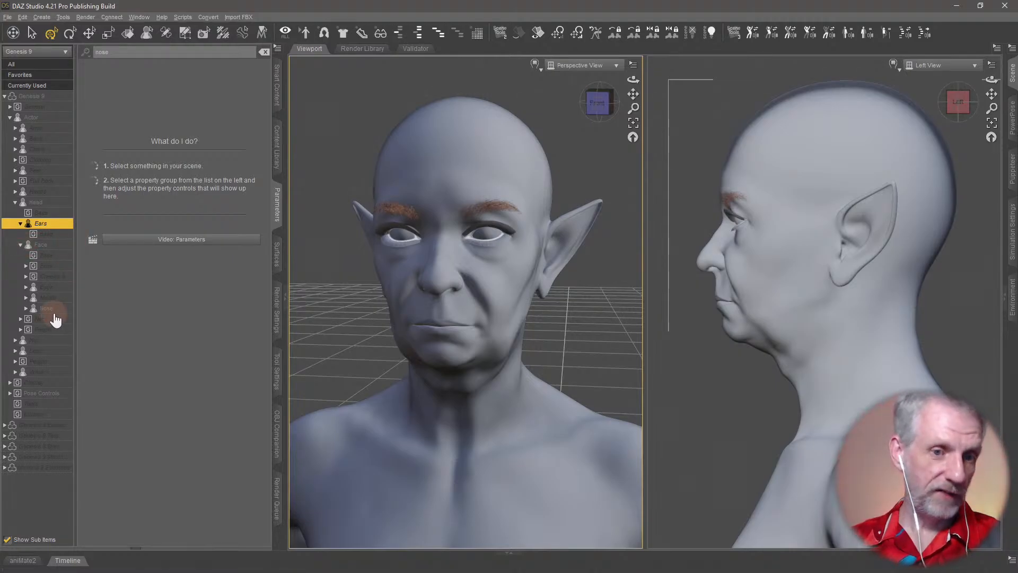
pyautogui.click(53, 310)
pyautogui.click(264, 51)
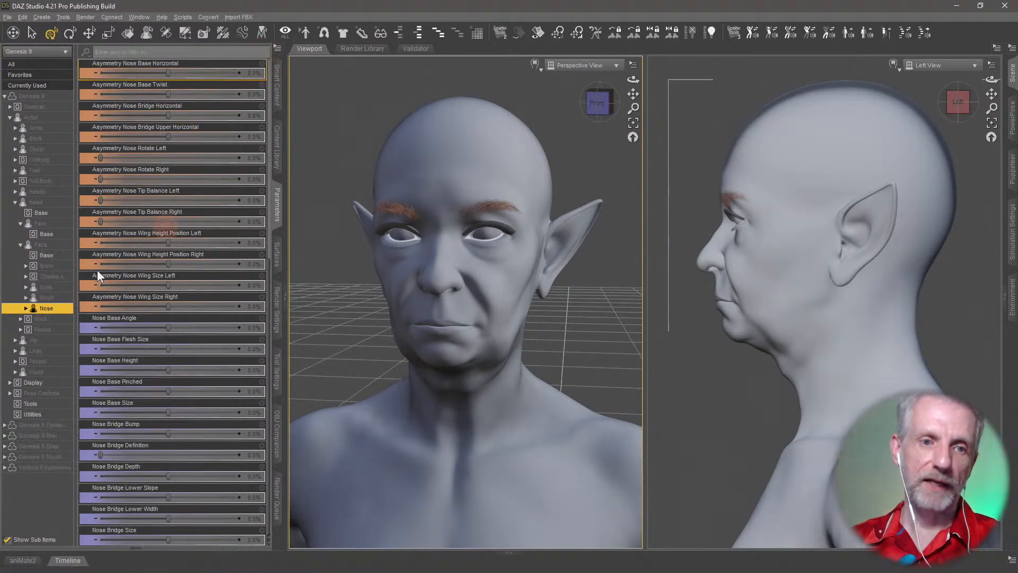
pyautogui.click(25, 308)
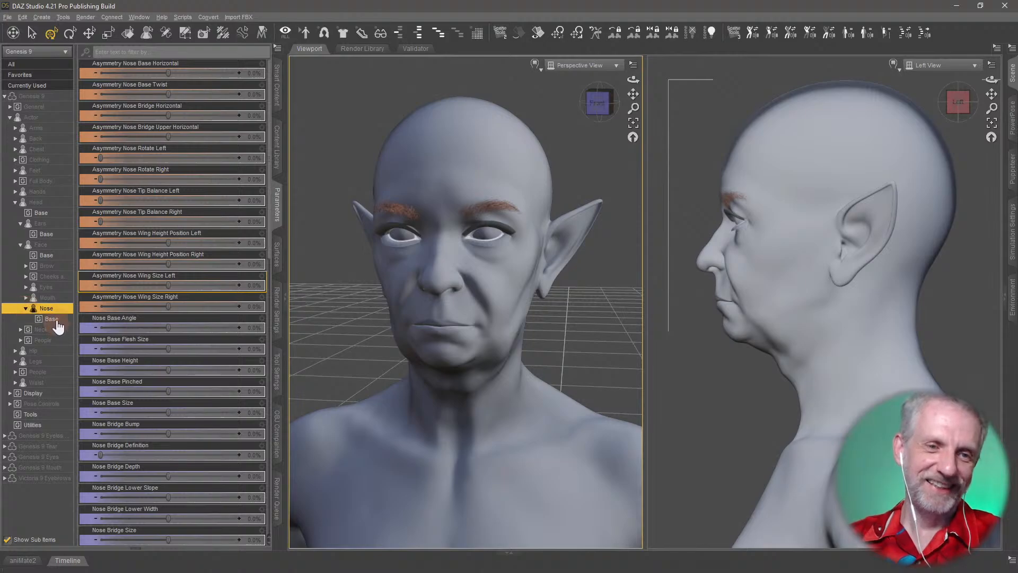
pyautogui.click(53, 319)
# Step: Try adjusting Nose Tip Size and Nose Septum Width, restoring the nose after each test
pyautogui.scroll(-1, 198, 156)
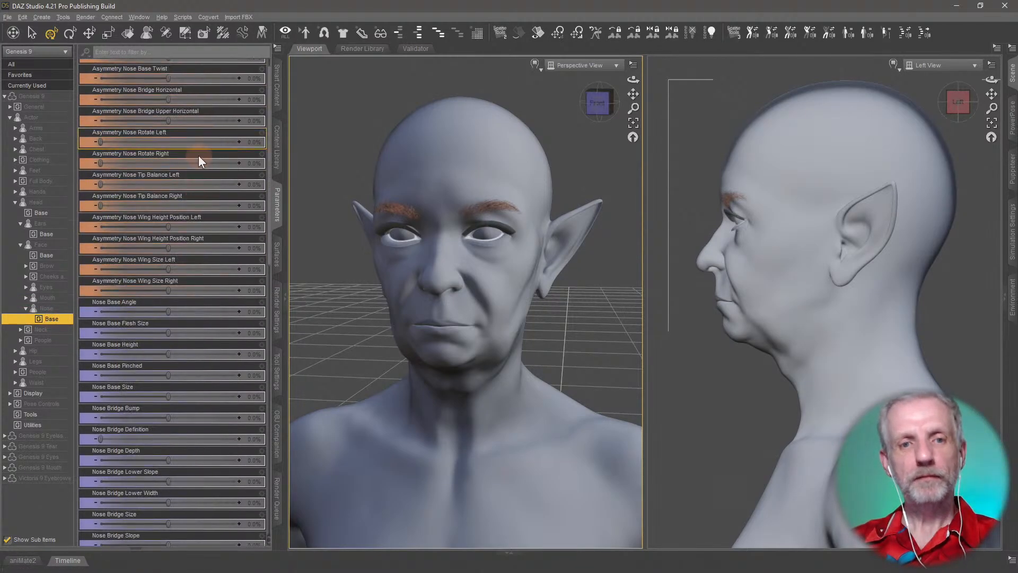
pyautogui.scroll(-10, 200, 160)
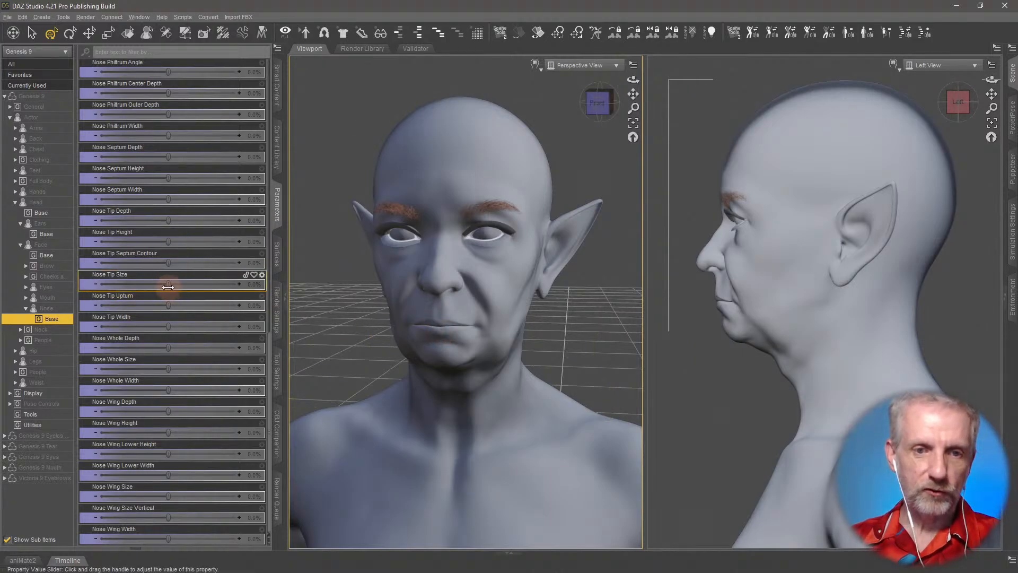
pyautogui.moveTo(167, 287); pyautogui.dragTo(200, 244)
pyautogui.hotkey('ctrl', 'z')
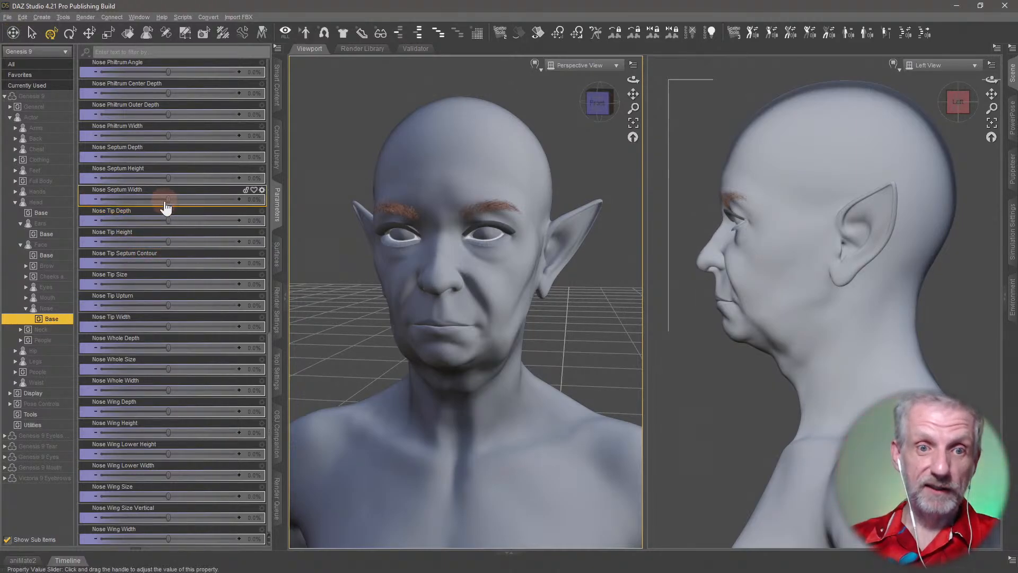
pyautogui.moveTo(164, 205); pyautogui.dragTo(193, 182)
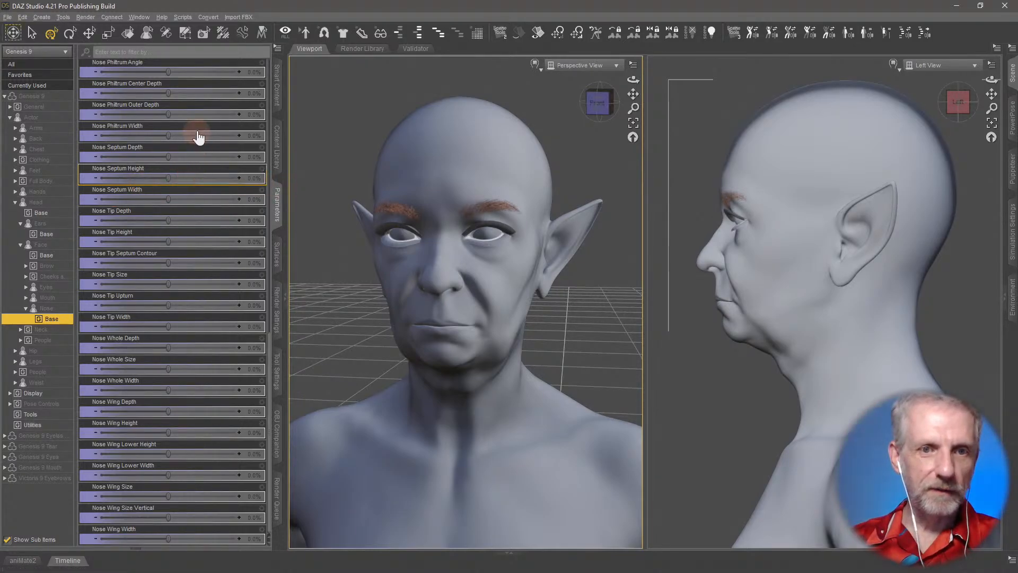
# Step: Test Nose Philtrum Center Depth at 100% on a closer view of the face and settle it at about 82%
pyautogui.scroll(3, 196, 131)
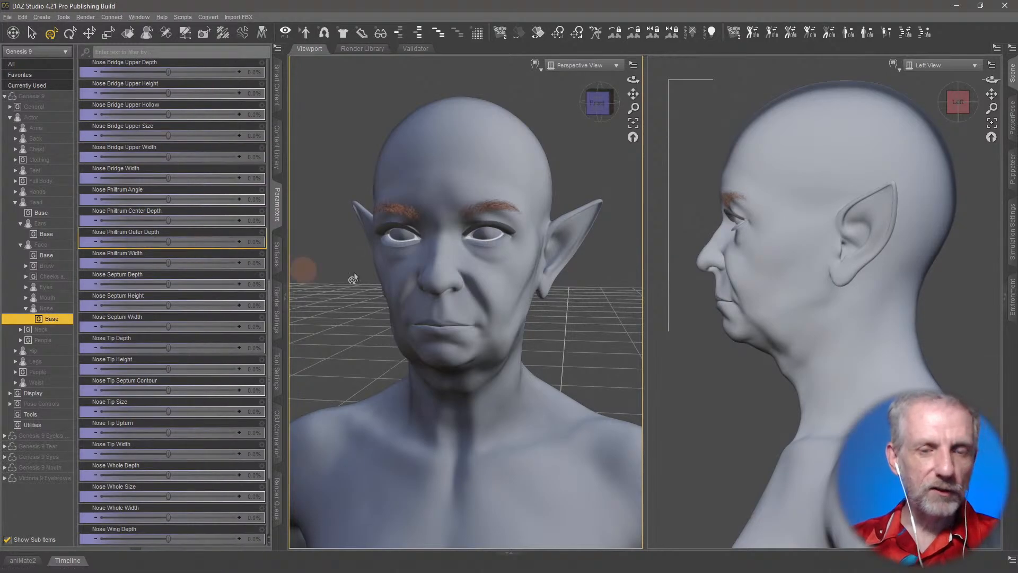
pyautogui.scroll(3, 386, 273)
pyautogui.scroll(3, 741, 333)
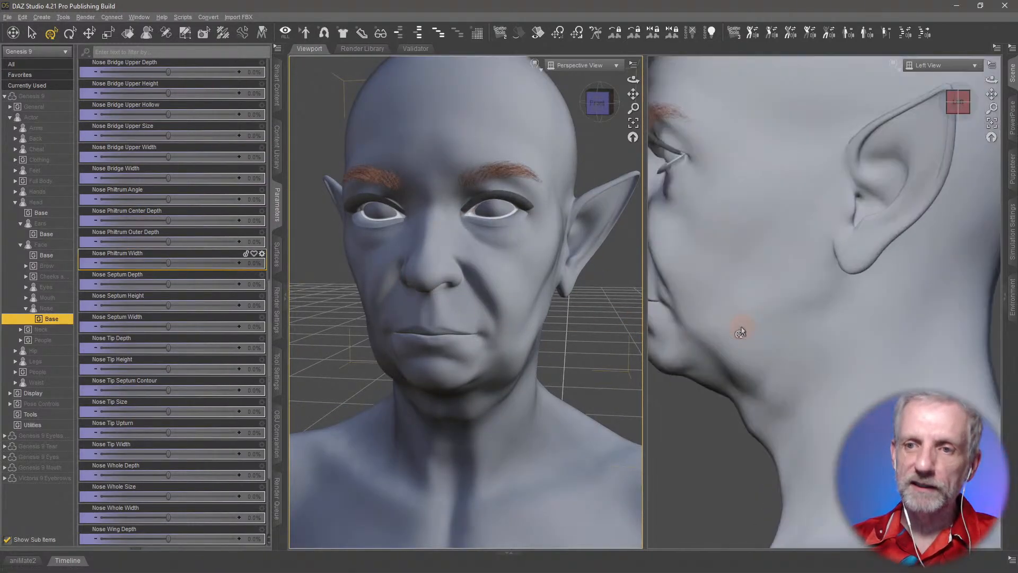
pyautogui.scroll(-3, 740, 329)
pyautogui.scroll(4, 740, 327)
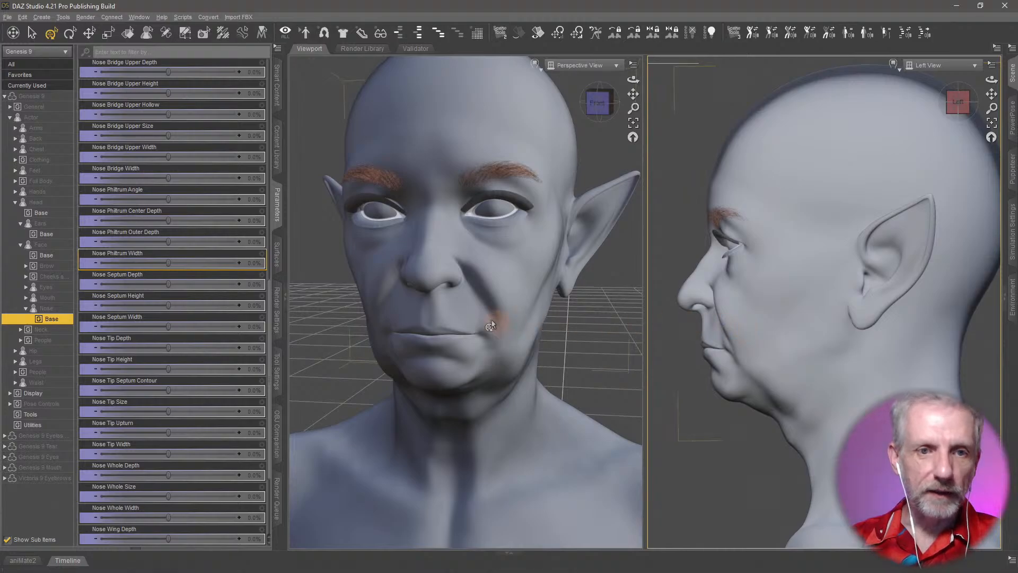
pyautogui.scroll(2, 493, 323)
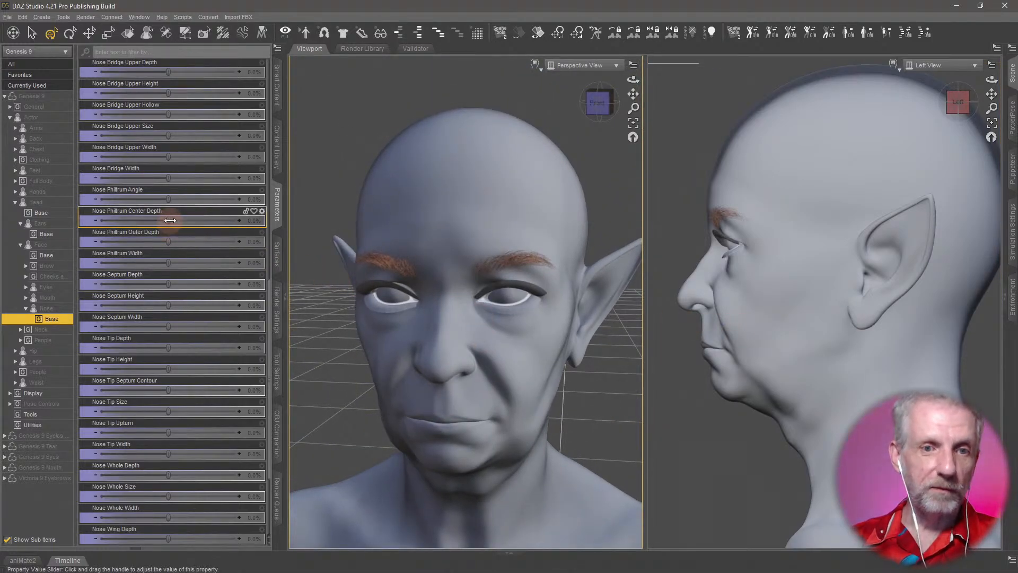
pyautogui.moveTo(176, 220); pyautogui.dragTo(272, 225)
pyautogui.moveTo(406, 274); pyautogui.dragTo(400, 269, button='middle')
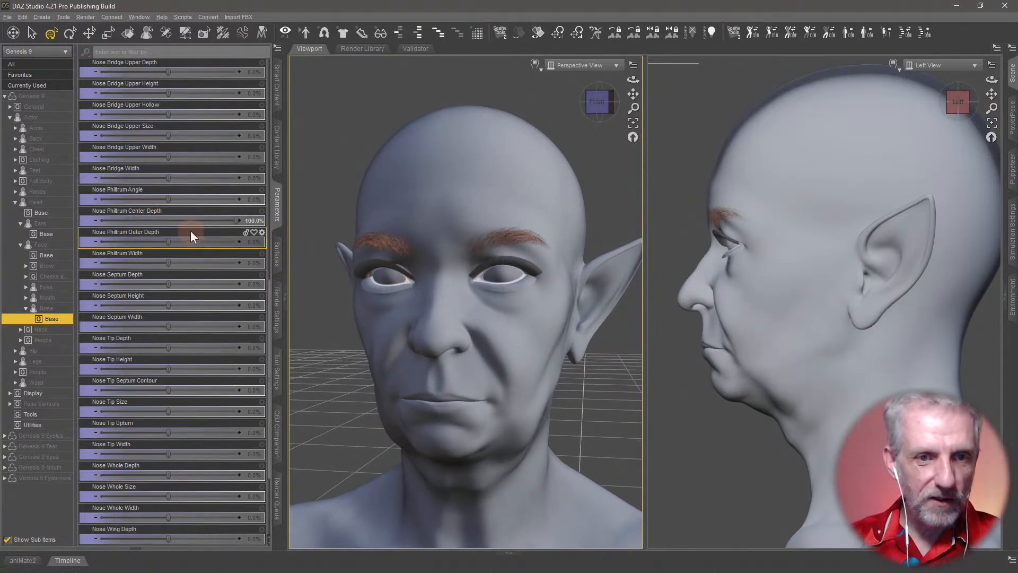
pyautogui.moveTo(234, 221)
pyautogui.mouseDown()
pyautogui.moveTo(164, 219)
pyautogui.moveTo(221, 207)
pyautogui.moveTo(135, 208)
pyautogui.moveTo(250, 220)
pyautogui.mouseUp()
pyautogui.moveTo(168, 227); pyautogui.dragTo(223, 225)
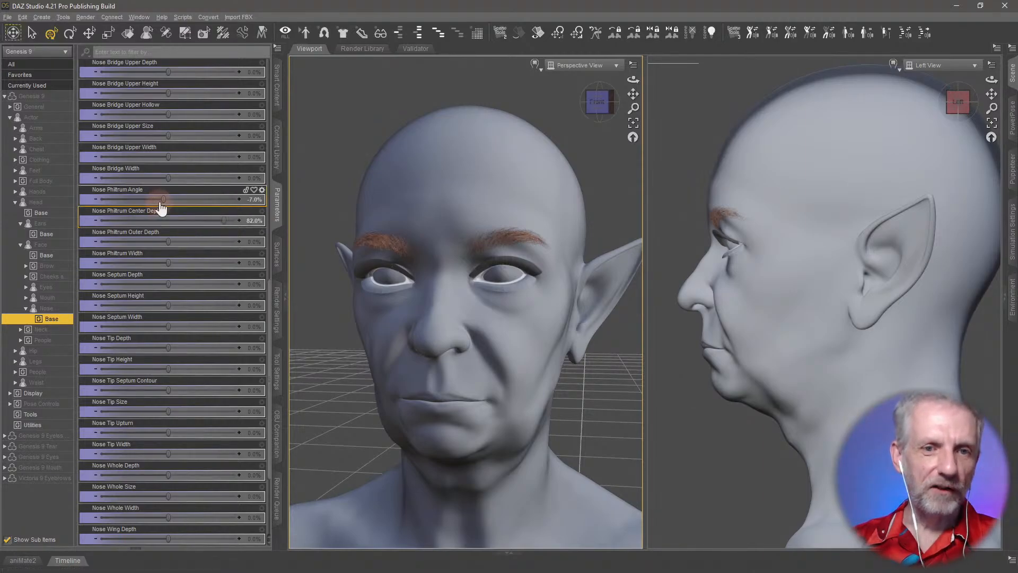
# Step: Set Nose Philtrum Angle to about -5.5%, Nose Bridge Width to about 36% and Nose Bridge Upper Width to -29.7%, leaving Nose Bridge Upper Size reset
pyautogui.moveTo(159, 200); pyautogui.dragTo(174, 138)
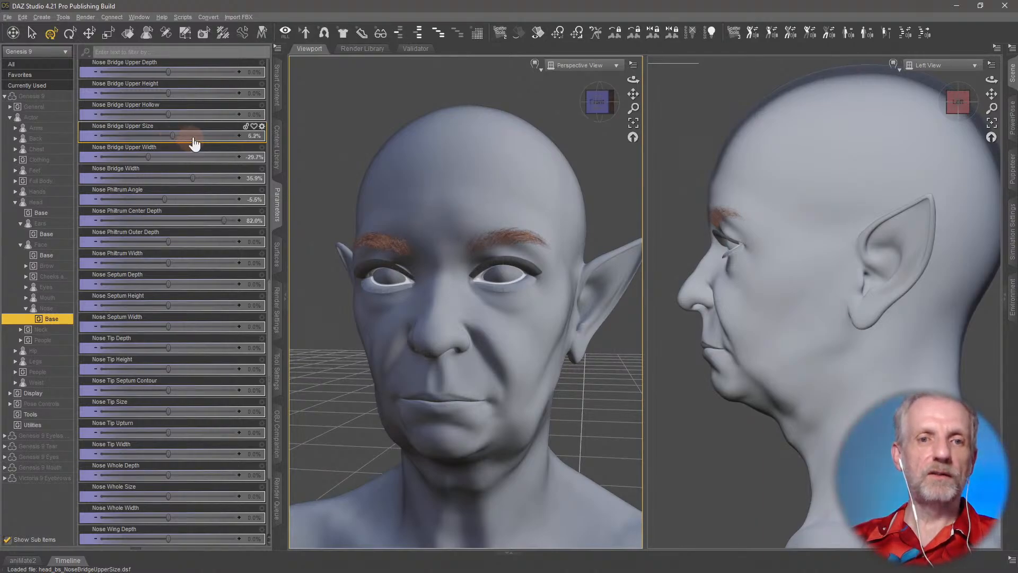
pyautogui.keyDown('alt'); pyautogui.click(191, 138); pyautogui.keyUp('alt')
# Step: Examine the nose bridge and philtrum shape up close in the perspective and left views
pyautogui.scroll(3, 186, 138)
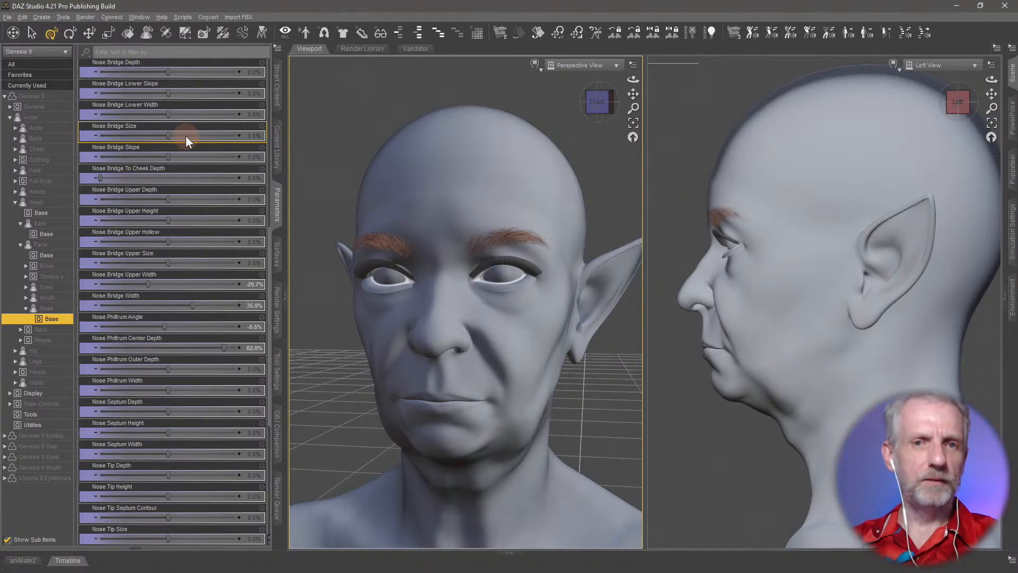
pyautogui.scroll(2, 197, 145)
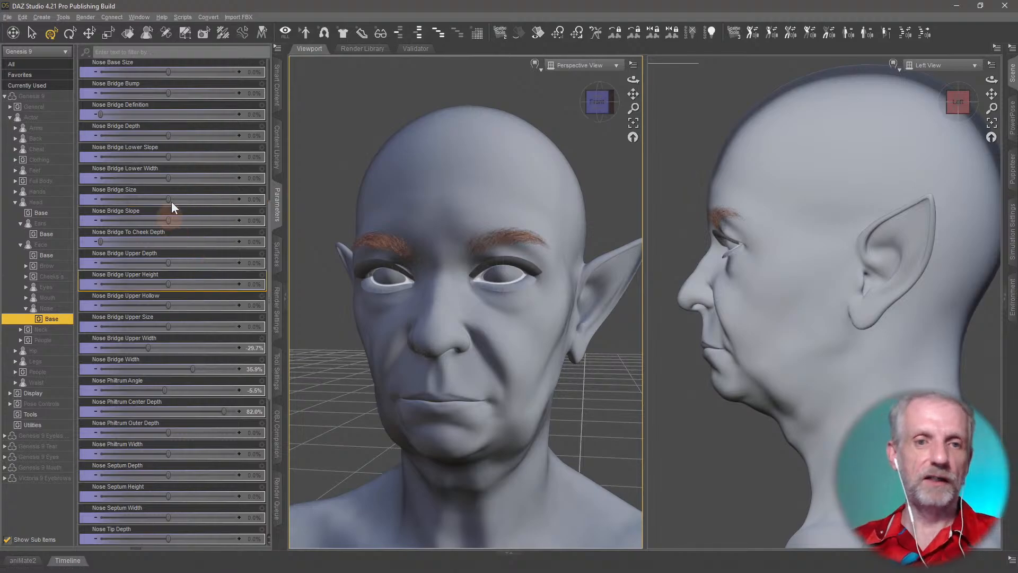
pyautogui.moveTo(795, 348); pyautogui.dragTo(790, 393, button='middle')
pyautogui.scroll(3, 584, 364)
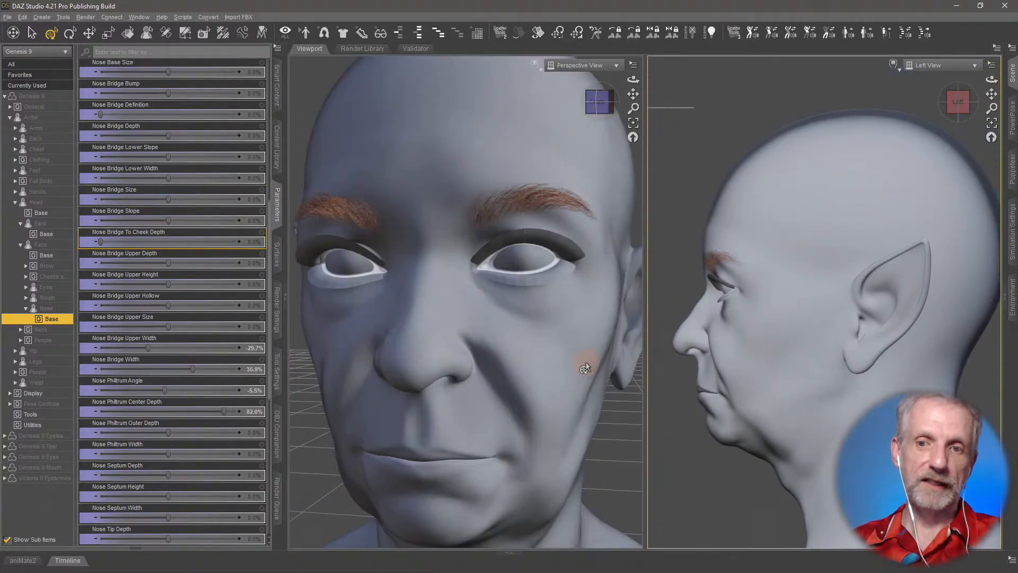
pyautogui.scroll(-3, 581, 361)
pyautogui.scroll(2, 745, 381)
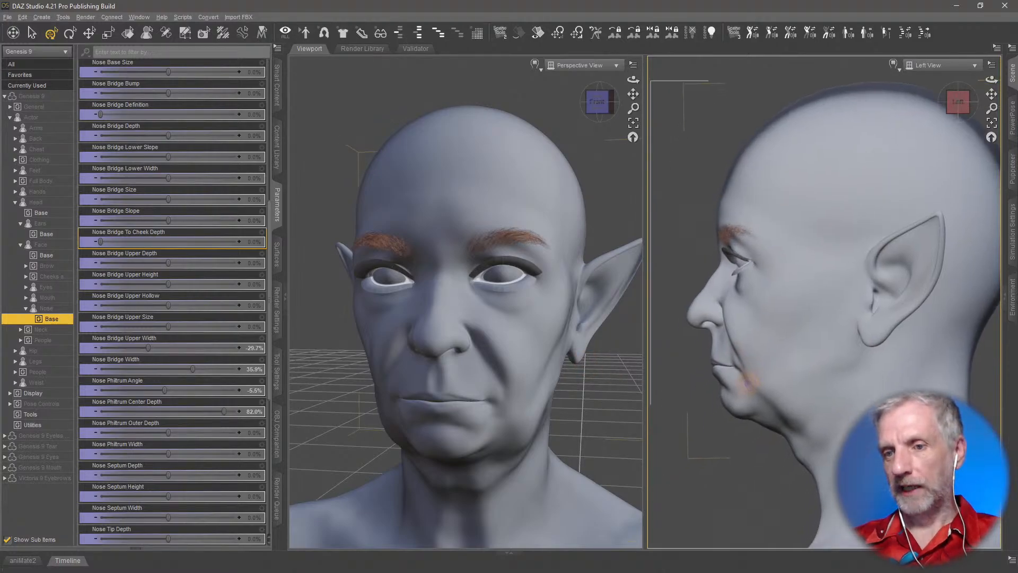
pyautogui.scroll(2, 575, 408)
pyautogui.moveTo(574, 420); pyautogui.dragTo(575, 436, button='middle')
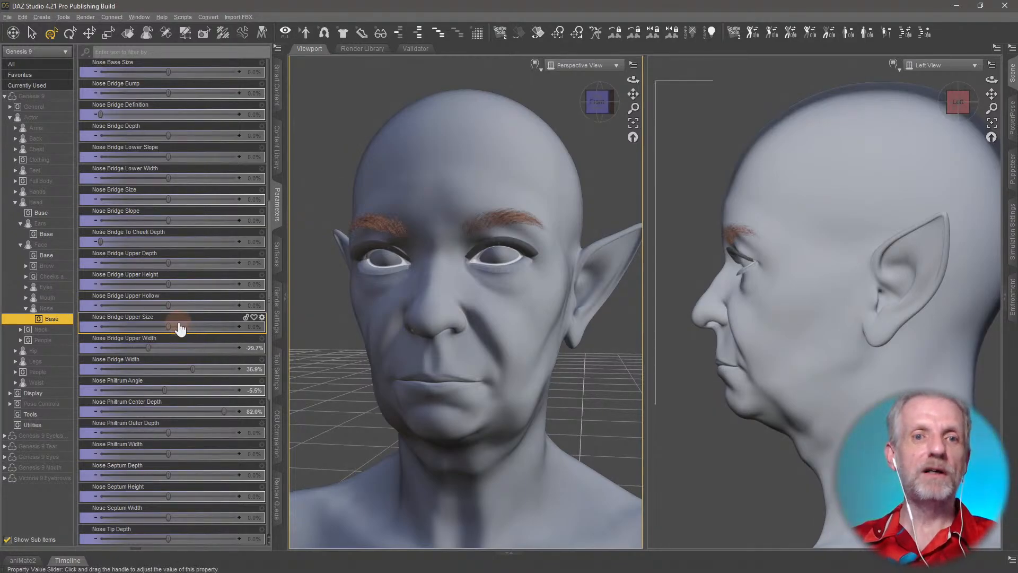
# Step: Try Nose Base Angle at about 12.5% and reset it
pyautogui.scroll(4, 181, 326)
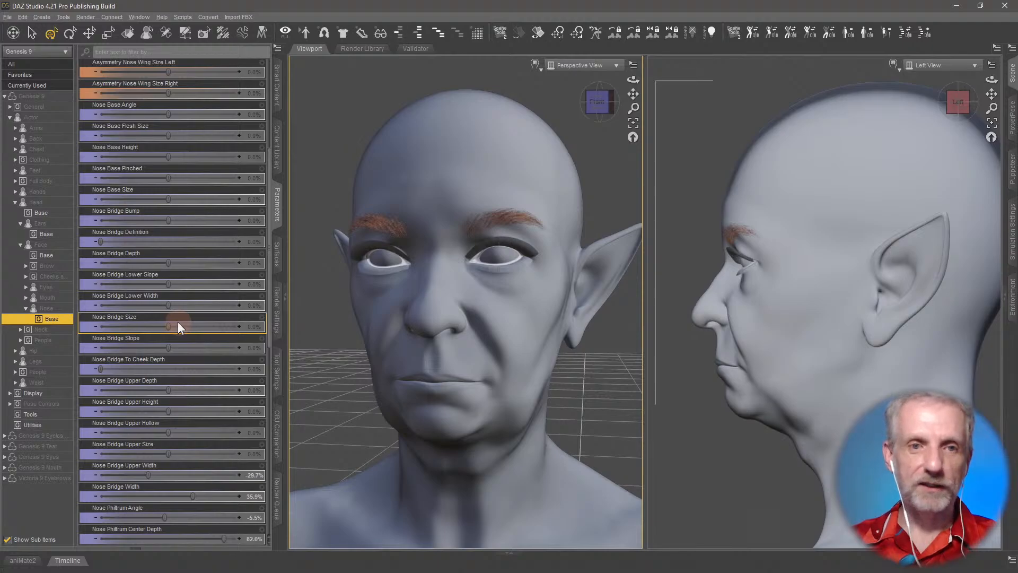
pyautogui.scroll(5, 177, 327)
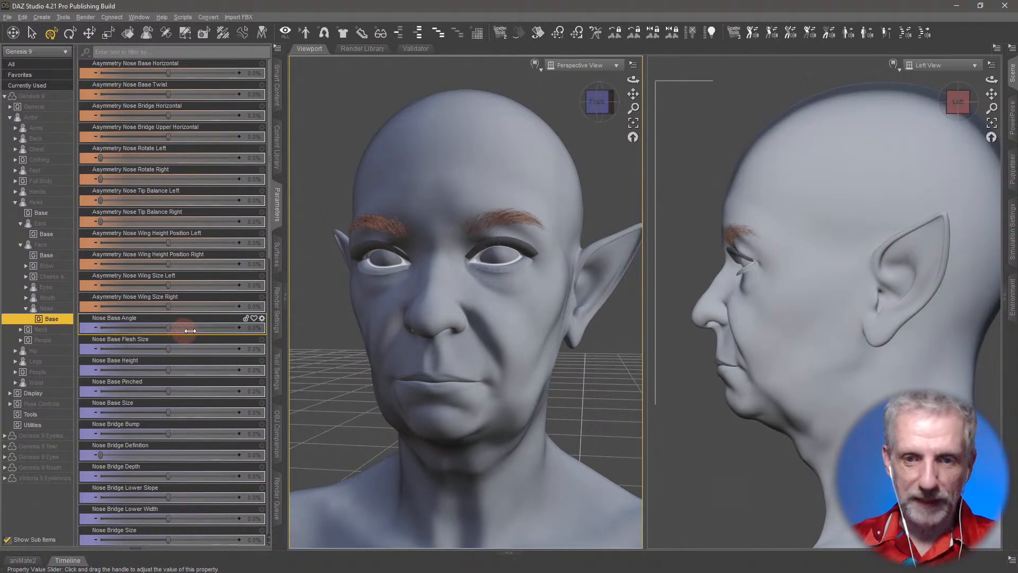
pyautogui.moveTo(190, 330)
pyautogui.mouseDown()
pyautogui.moveTo(212, 334)
pyautogui.moveTo(156, 335)
pyautogui.moveTo(210, 334)
pyautogui.moveTo(177, 335)
pyautogui.mouseUp()
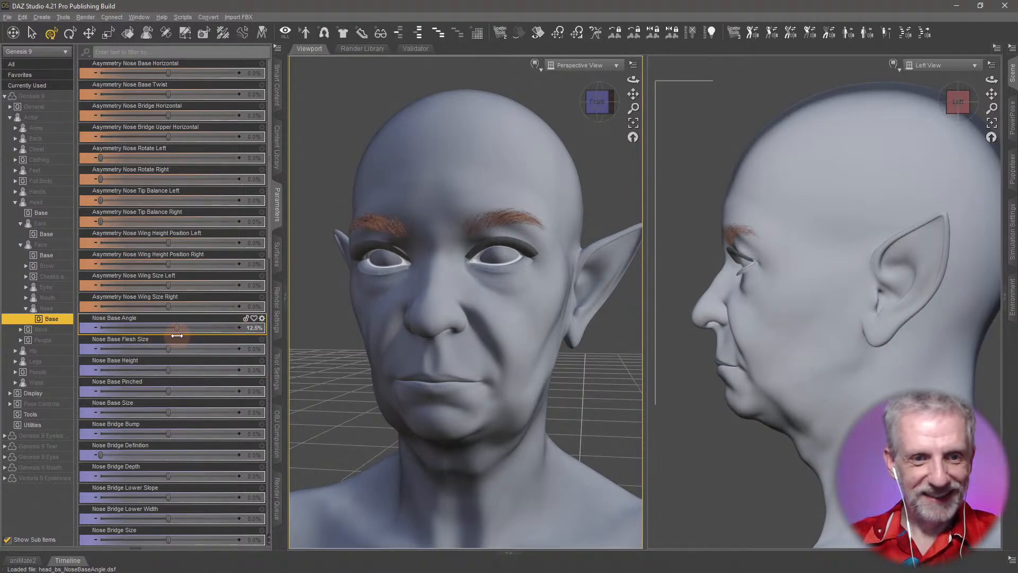
pyautogui.keyDown('alt'); pyautogui.click(191, 332); pyautogui.keyUp('alt')
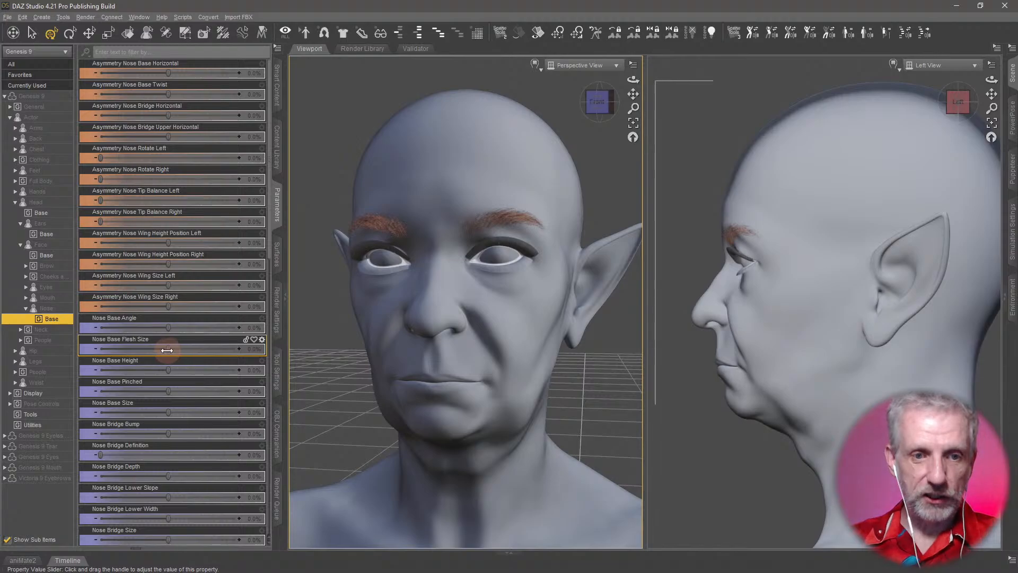
# Step: Set Nose Base Flesh Size to about 45.3%, Nose Base Size to 25% and Nose Bridge Bump to 57%
pyautogui.moveTo(167, 350); pyautogui.dragTo(199, 355)
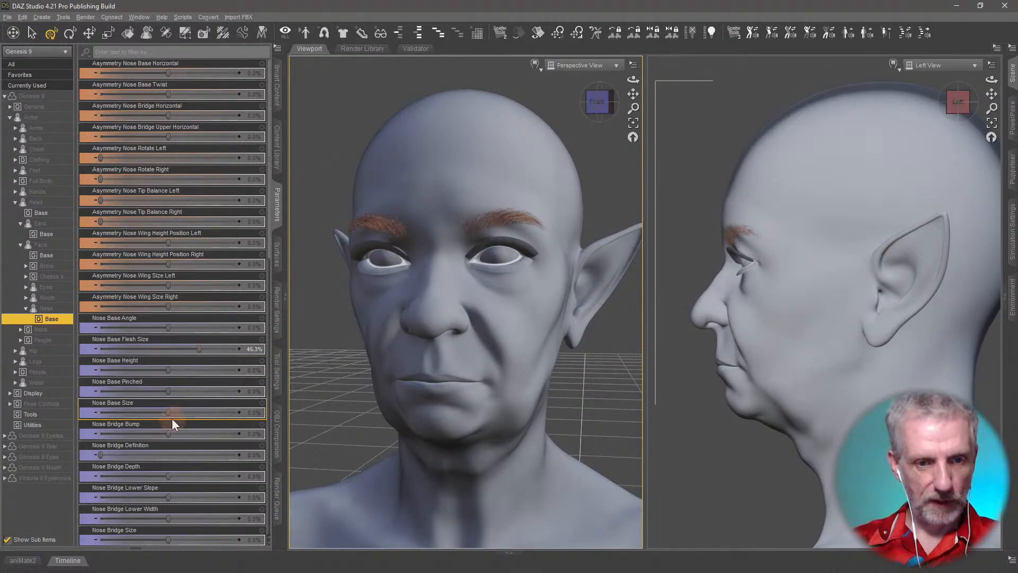
pyautogui.moveTo(173, 415)
pyautogui.mouseDown()
pyautogui.moveTo(220, 414)
pyautogui.moveTo(159, 413)
pyautogui.moveTo(208, 413)
pyautogui.moveTo(186, 416)
pyautogui.mouseUp()
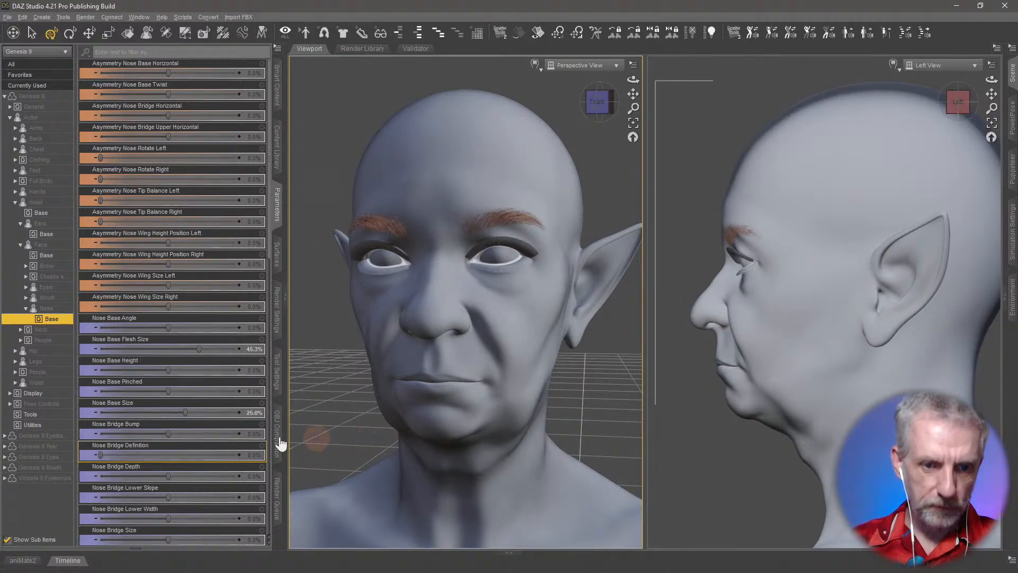
pyautogui.moveTo(175, 433); pyautogui.dragTo(204, 434)
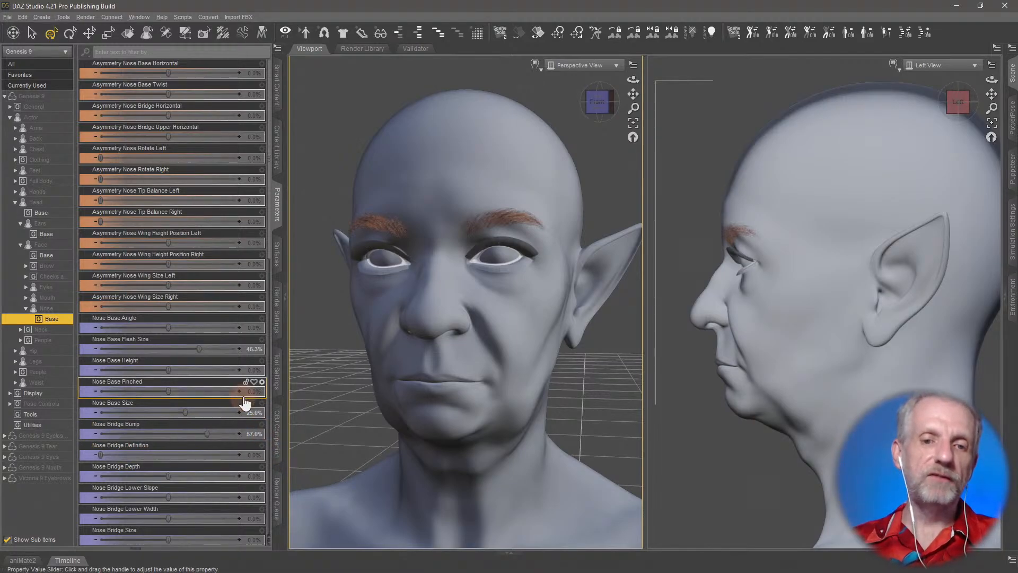
pyautogui.scroll(-3, 244, 403)
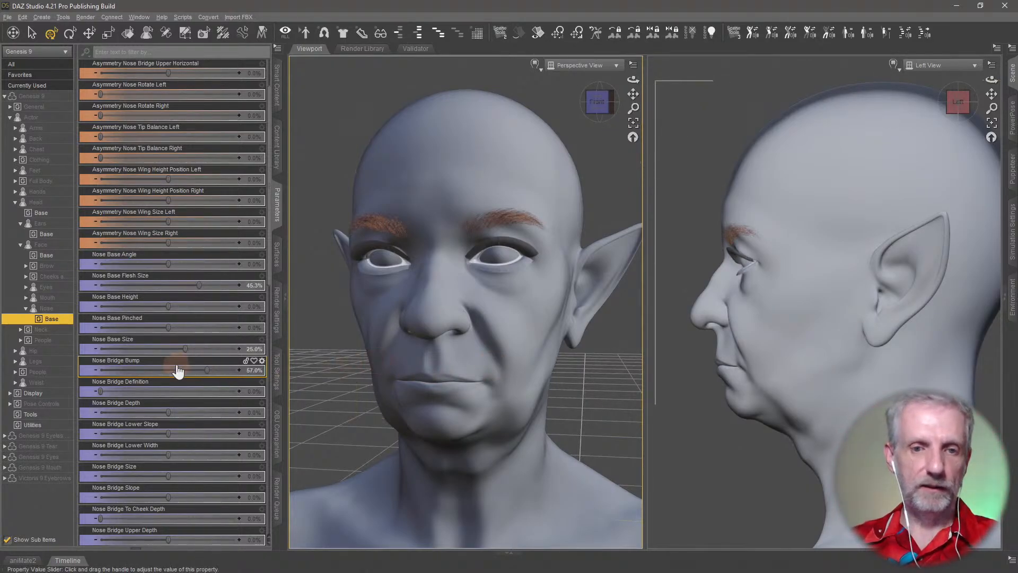
# Step: Collapse the Face group and show the Neck morphs of the Genesis 9 figure
pyautogui.scroll(-5, 176, 361)
pyautogui.scroll(-6, 176, 364)
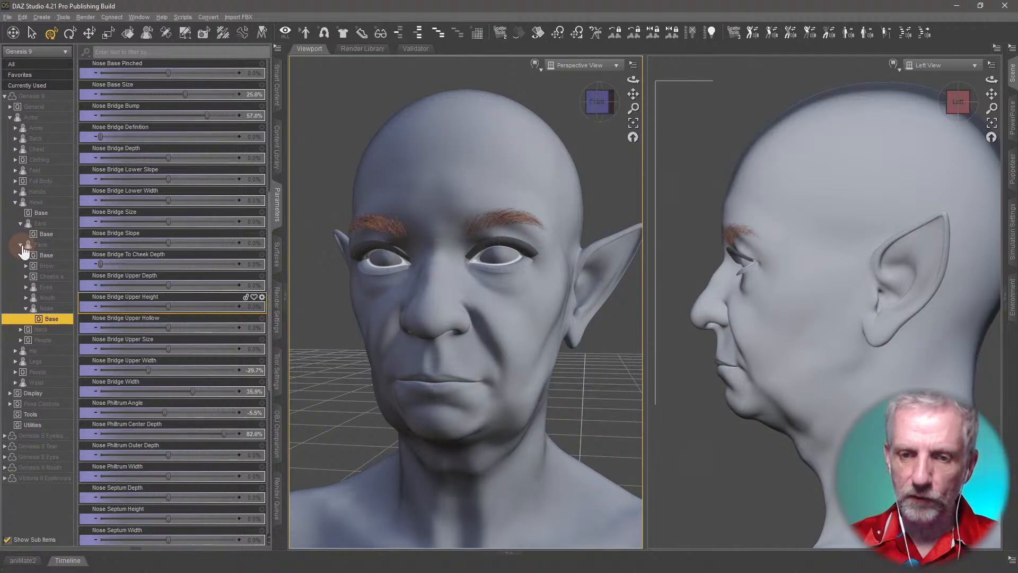
pyautogui.click(22, 245)
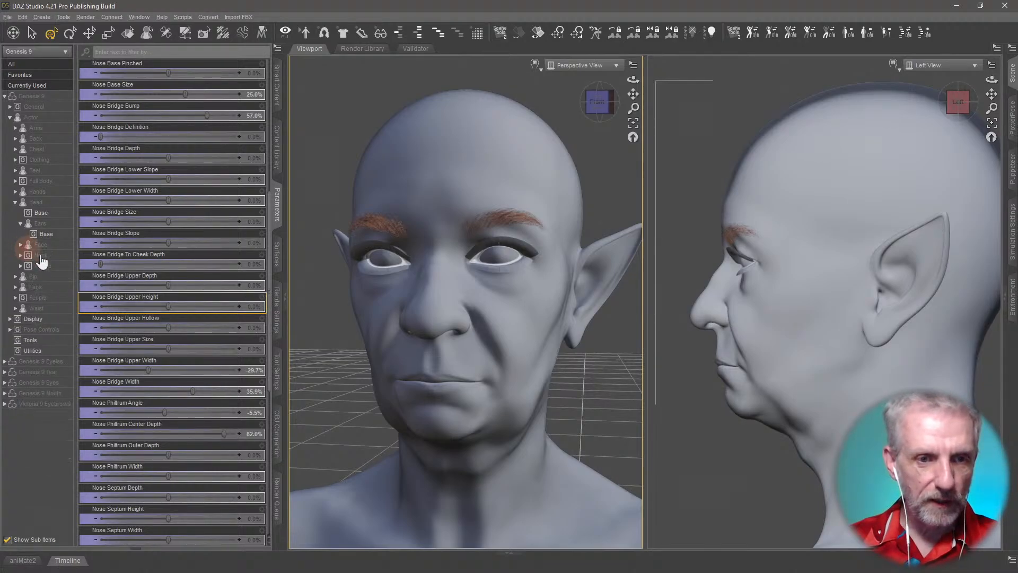
pyautogui.click(55, 256)
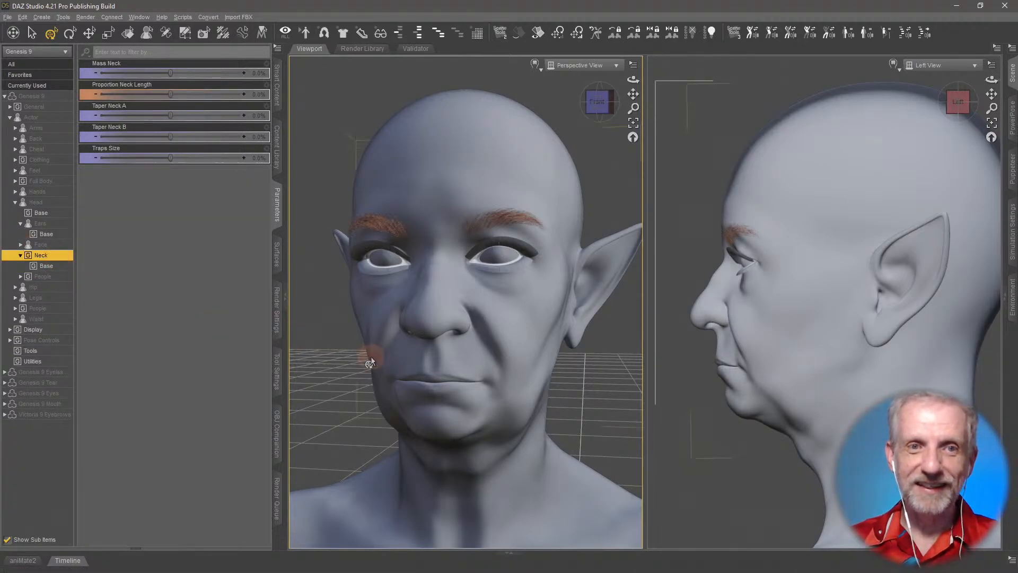
pyautogui.moveTo(461, 379); pyautogui.dragTo(461, 320, button='middle')
pyautogui.scroll(-3, 461, 378)
pyautogui.moveTo(460, 376)
pyautogui.keyDown('alt'); pyautogui.mouseDown()
pyautogui.moveTo(518, 397)
pyautogui.moveTo(484, 387)
pyautogui.moveTo(536, 393)
pyautogui.moveTo(419, 366)
pyautogui.mouseUp(); pyautogui.keyUp('alt')
pyautogui.scroll(-3, 870, 365)
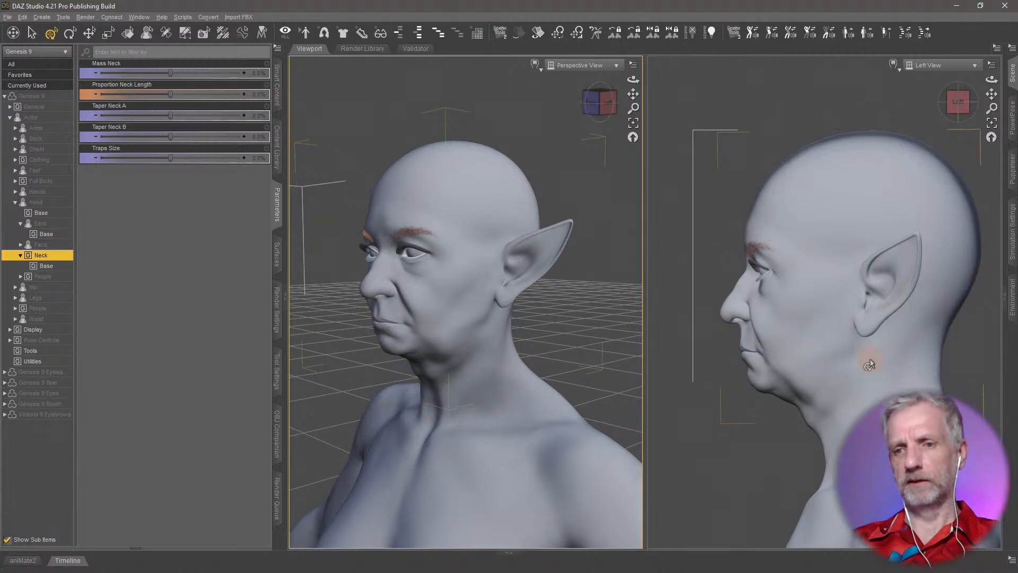
pyautogui.click(621, 362)
pyautogui.keyDown('alt'); pyautogui.moveTo(470, 366); pyautogui.dragTo(489, 342); pyautogui.keyUp('alt')
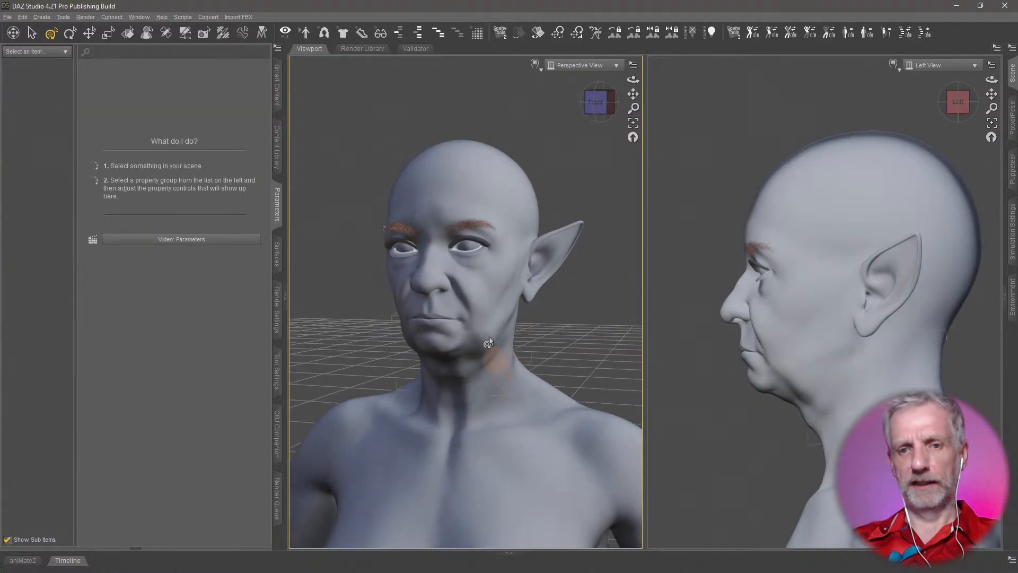
pyautogui.click(488, 344)
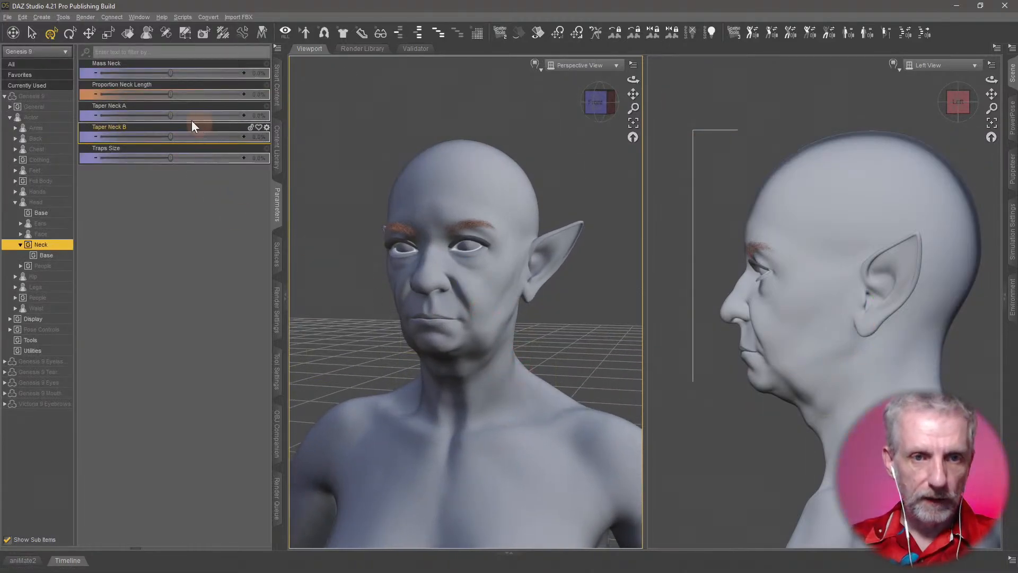
# Step: Try out Taper Neck A, Taper Neck B and Traps Size, and reset all three morphs
pyautogui.moveTo(170, 115); pyautogui.dragTo(206, 155)
pyautogui.keyDown('alt'); pyautogui.click(210, 115); pyautogui.keyUp('alt')
pyautogui.keyDown('alt'); pyautogui.click(217, 141); pyautogui.keyUp('alt')
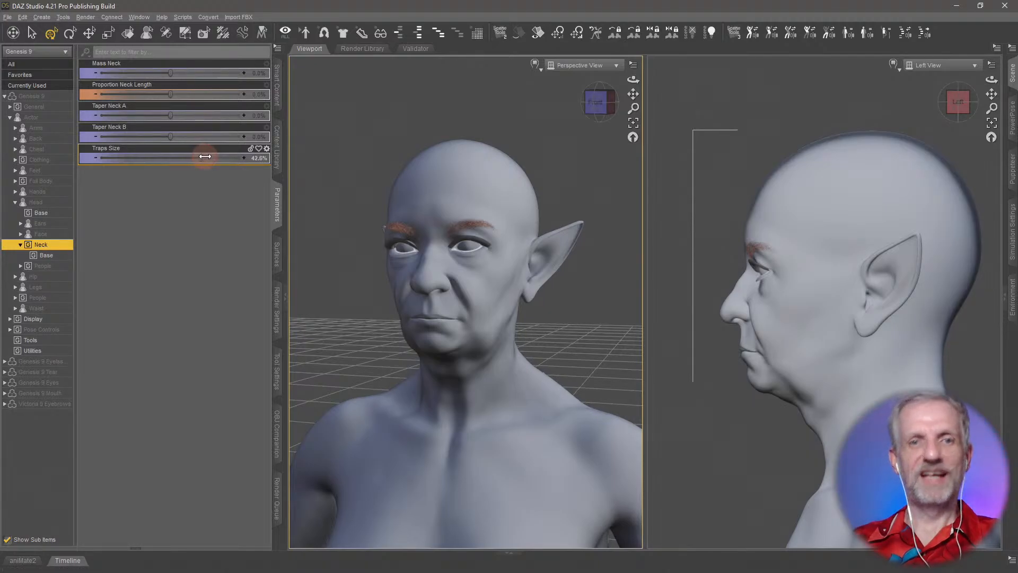
pyautogui.keyDown('alt'); pyautogui.click(205, 155); pyautogui.keyUp('alt')
# Step: Set Mass Neck to about -23% and Taper Neck A to about -14%, leaving Taper Neck B and Traps Size reset
pyautogui.moveTo(170, 73); pyautogui.dragTo(151, 80)
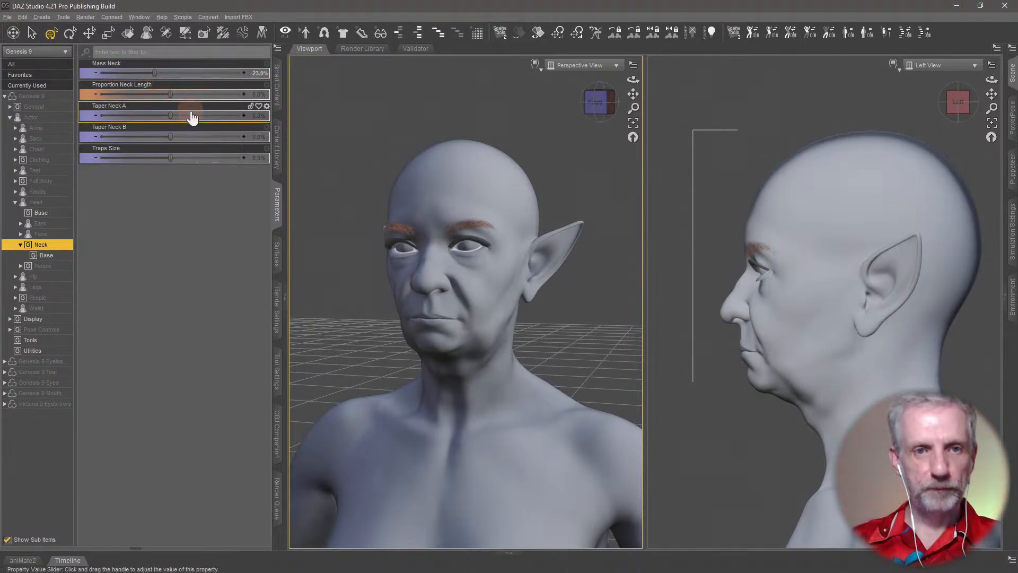
pyautogui.moveTo(170, 116)
pyautogui.mouseDown()
pyautogui.moveTo(159, 116)
pyautogui.moveTo(198, 119)
pyautogui.moveTo(161, 121)
pyautogui.mouseUp()
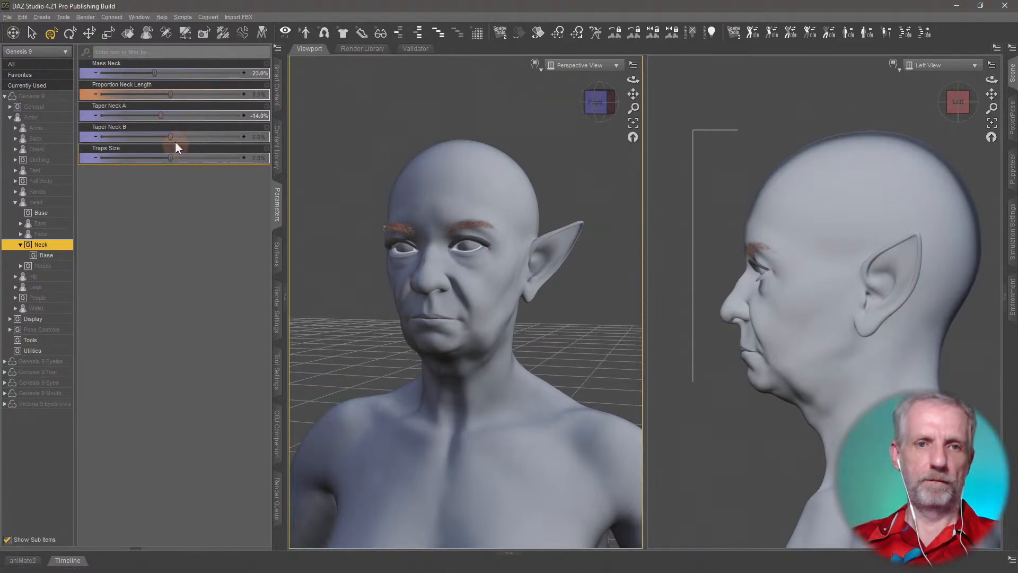
pyautogui.moveTo(171, 137); pyautogui.dragTo(170, 157)
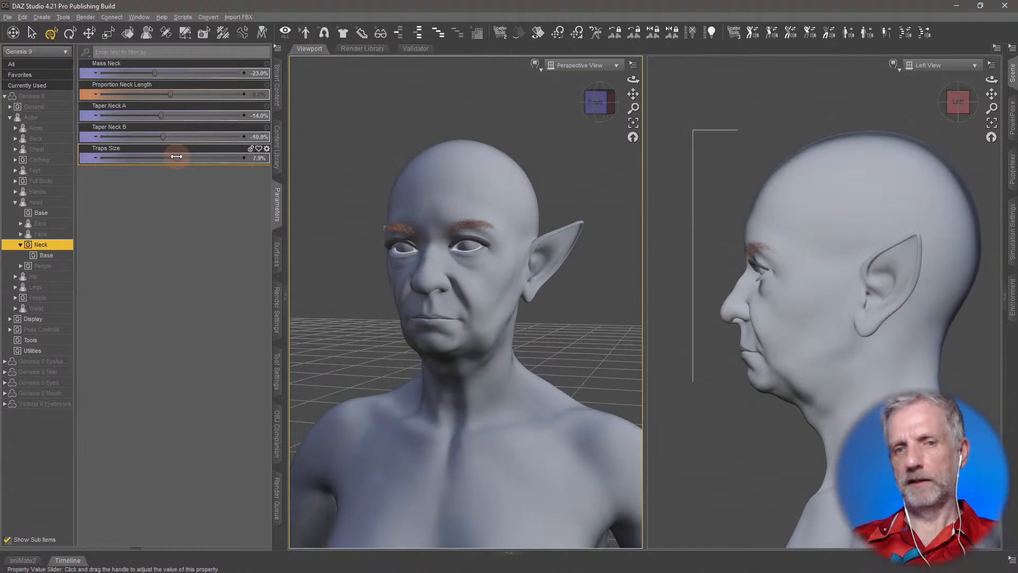
pyautogui.keyDown('alt'); pyautogui.click(196, 140); pyautogui.keyUp('alt')
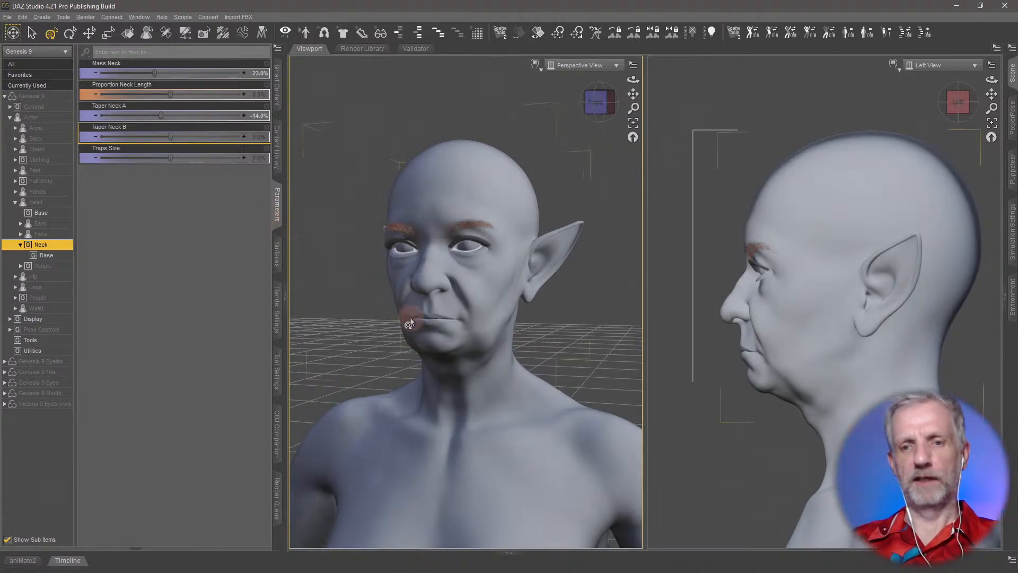
pyautogui.moveTo(429, 321)
pyautogui.keyDown('ctrl'); pyautogui.keyDown('alt'); pyautogui.mouseDown()
pyautogui.moveTo(416, 320)
pyautogui.moveTo(471, 311)
pyautogui.moveTo(408, 316)
pyautogui.moveTo(454, 303)
pyautogui.moveTo(410, 324)
pyautogui.mouseUp(); pyautogui.keyUp('alt'); pyautogui.keyUp('ctrl')
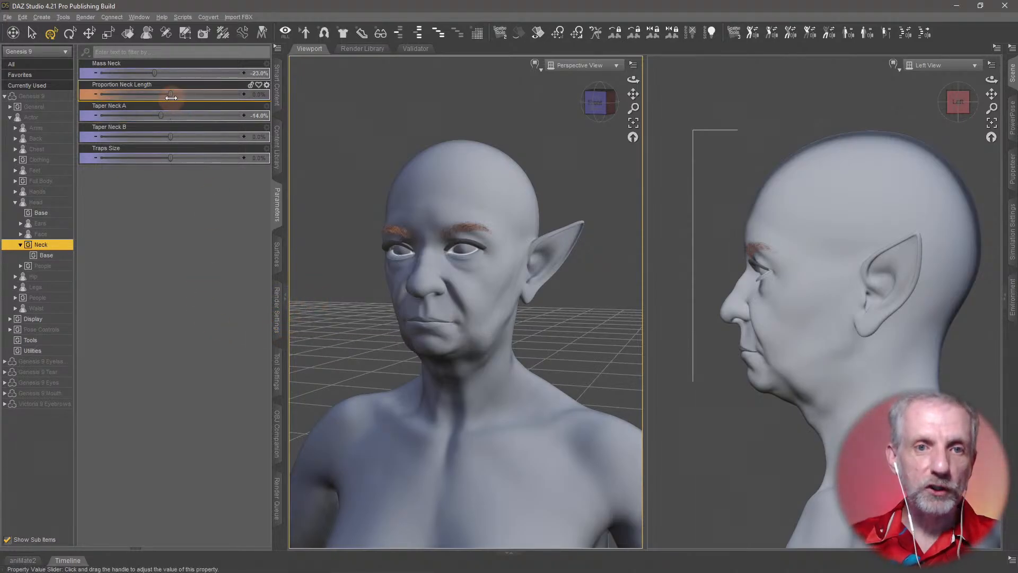
# Step: Try Proportion Neck Length at about 124.5% and 62.6%, and leave it at about 20.4%
pyautogui.moveTo(171, 96); pyautogui.dragTo(215, 104)
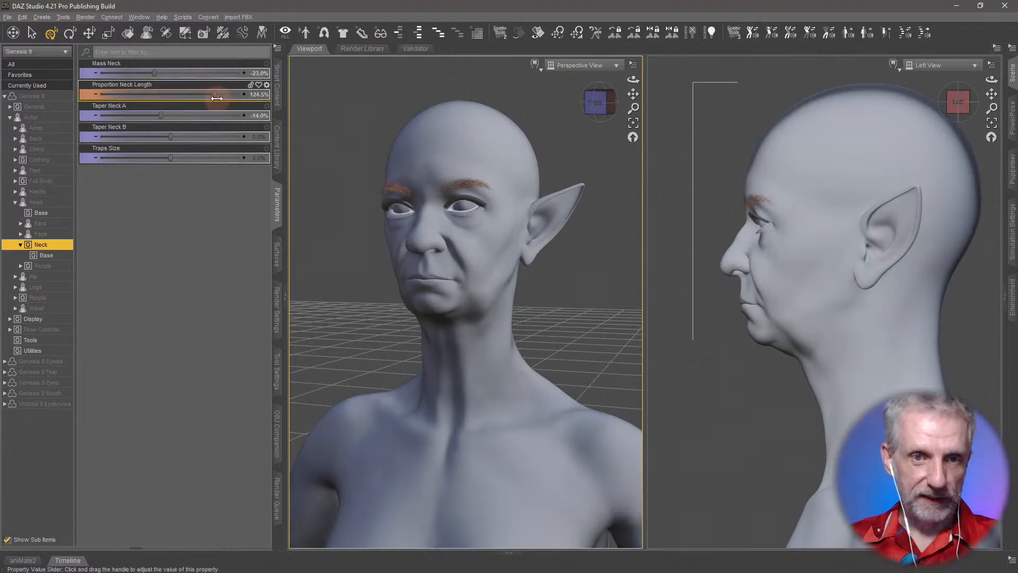
pyautogui.moveTo(214, 95); pyautogui.dragTo(175, 101)
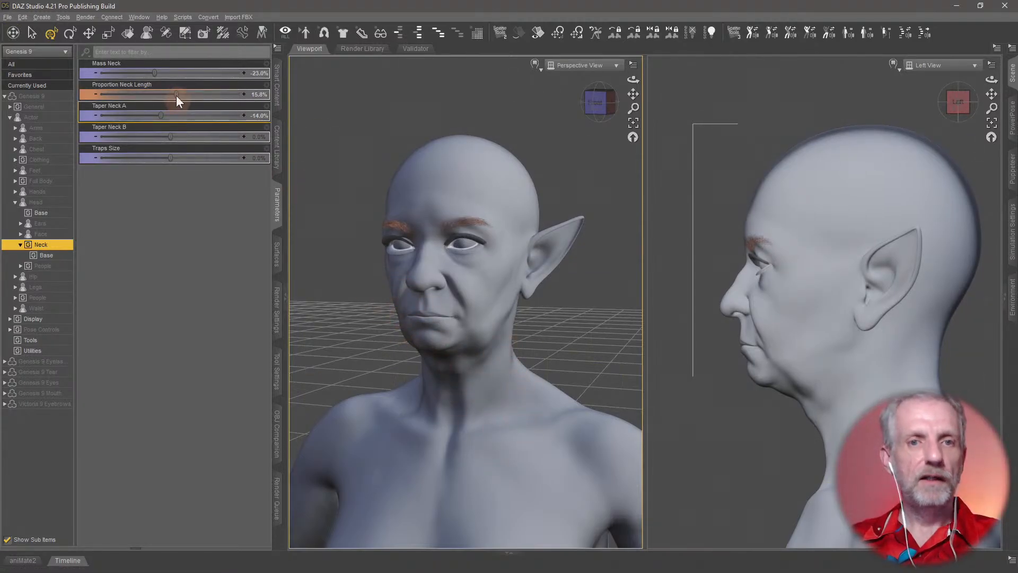
pyautogui.moveTo(176, 95)
pyautogui.mouseDown()
pyautogui.moveTo(216, 101)
pyautogui.moveTo(193, 100)
pyautogui.mouseUp()
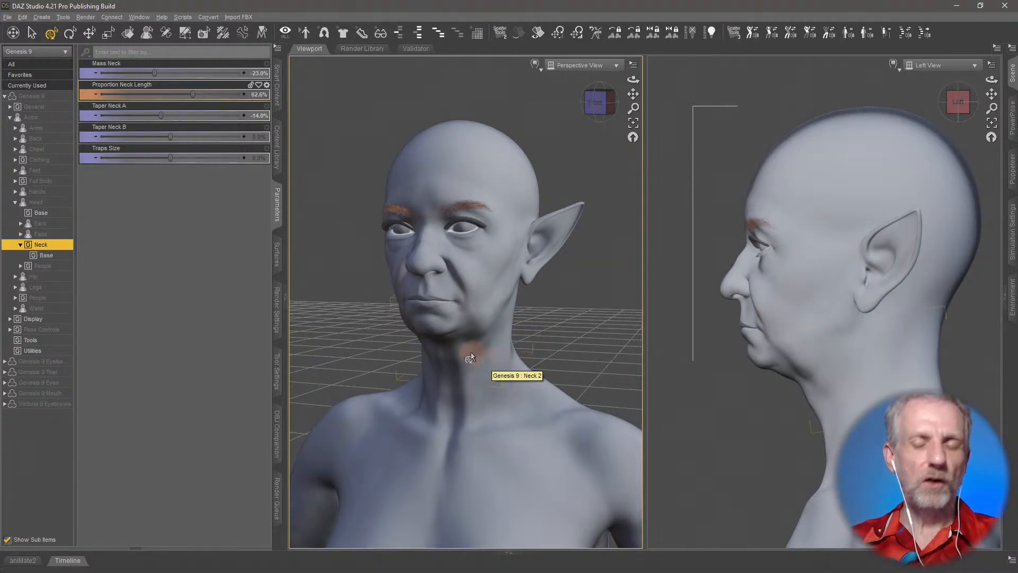
pyautogui.moveTo(192, 94)
pyautogui.mouseDown()
pyautogui.moveTo(161, 94)
pyautogui.moveTo(214, 103)
pyautogui.moveTo(170, 103)
pyautogui.moveTo(178, 104)
pyautogui.mouseUp()
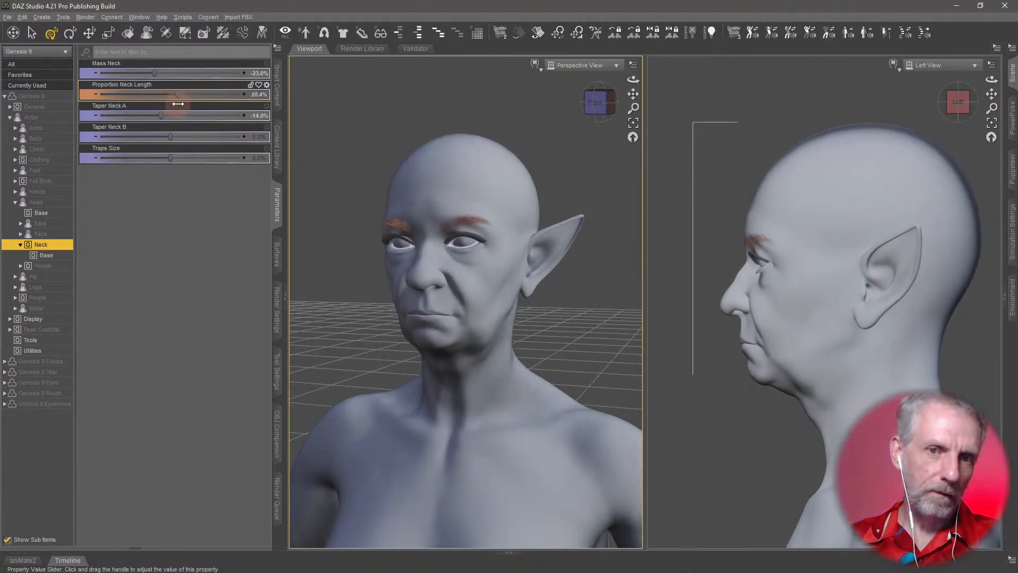
# Step: Examine the neck against the whole body's proportions in the perspective and left views
pyautogui.scroll(-8, 418, 256)
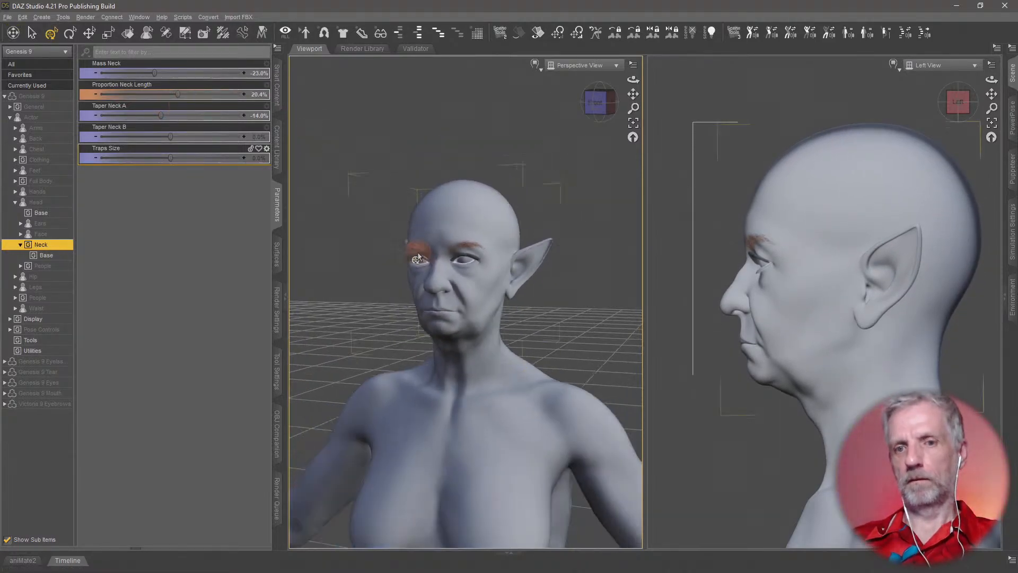
pyautogui.moveTo(417, 256); pyautogui.dragTo(444, 186, button='middle')
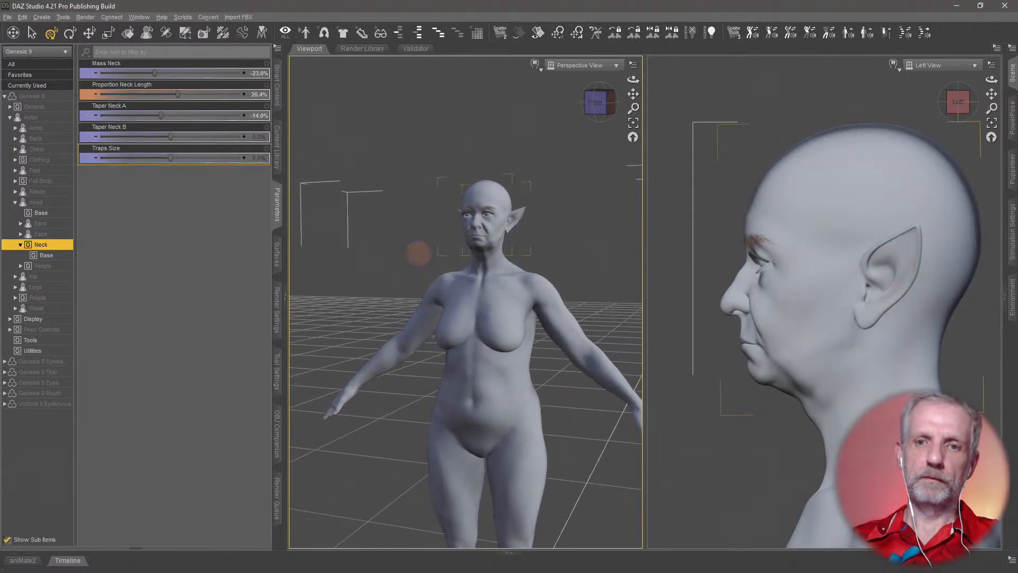
pyautogui.scroll(-2, 416, 250)
pyautogui.scroll(-5, 701, 314)
pyautogui.scroll(-5, 837, 310)
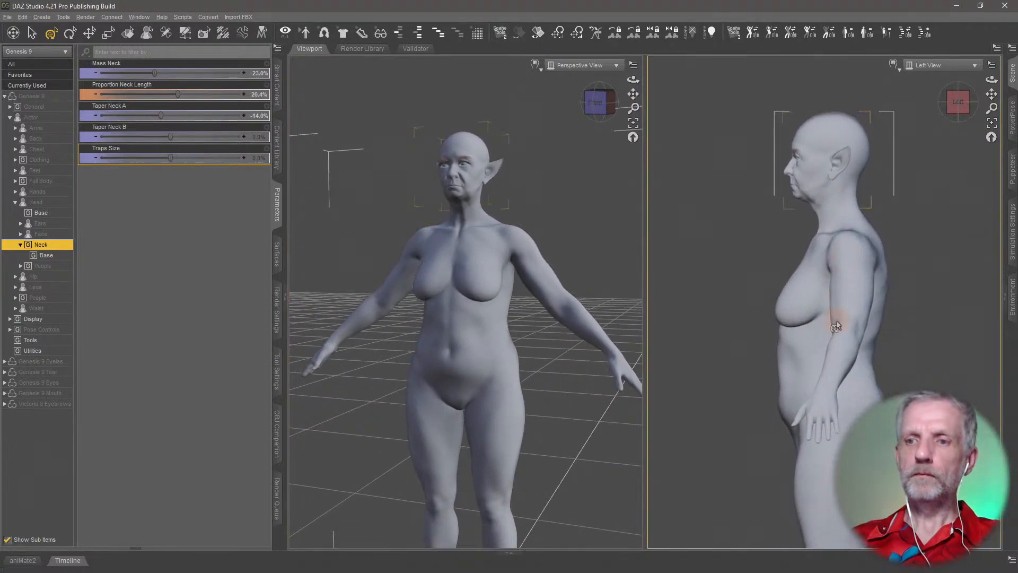
pyautogui.moveTo(834, 319); pyautogui.dragTo(835, 283, button='middle')
pyautogui.scroll(-2, 454, 393)
pyautogui.moveTo(454, 425); pyautogui.dragTo(457, 391, button='middle')
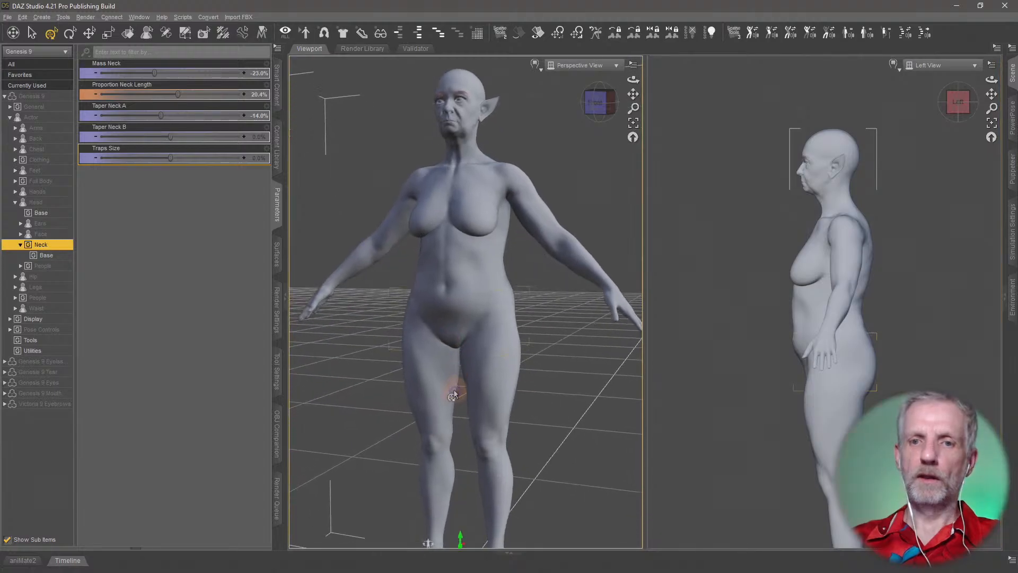
pyautogui.scroll(-2, 440, 389)
pyautogui.moveTo(431, 390); pyautogui.dragTo(430, 392, button='right')
pyautogui.moveTo(430, 392); pyautogui.dragTo(428, 393, button='middle')
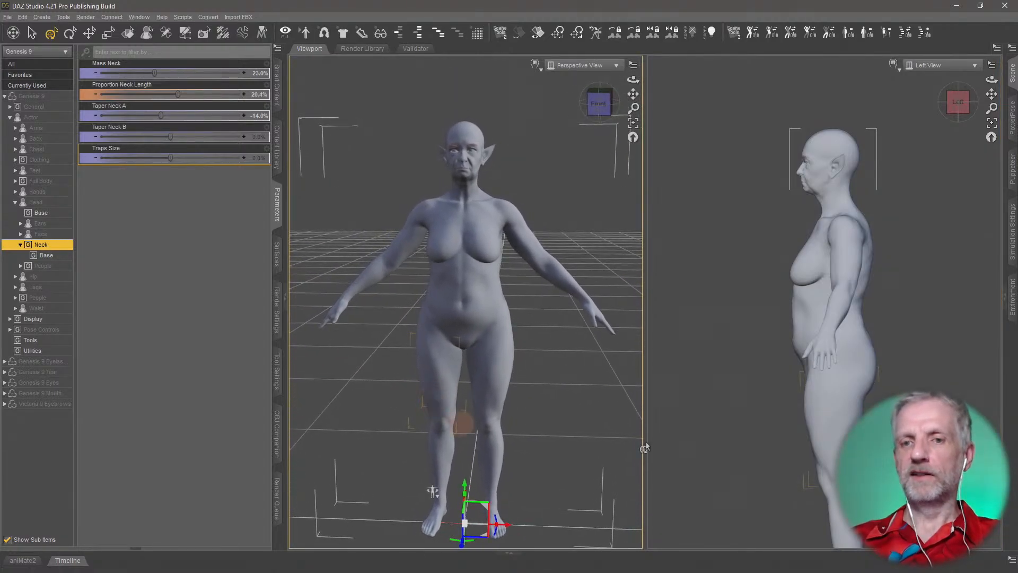
pyautogui.moveTo(799, 407); pyautogui.dragTo(802, 372, button='middle')
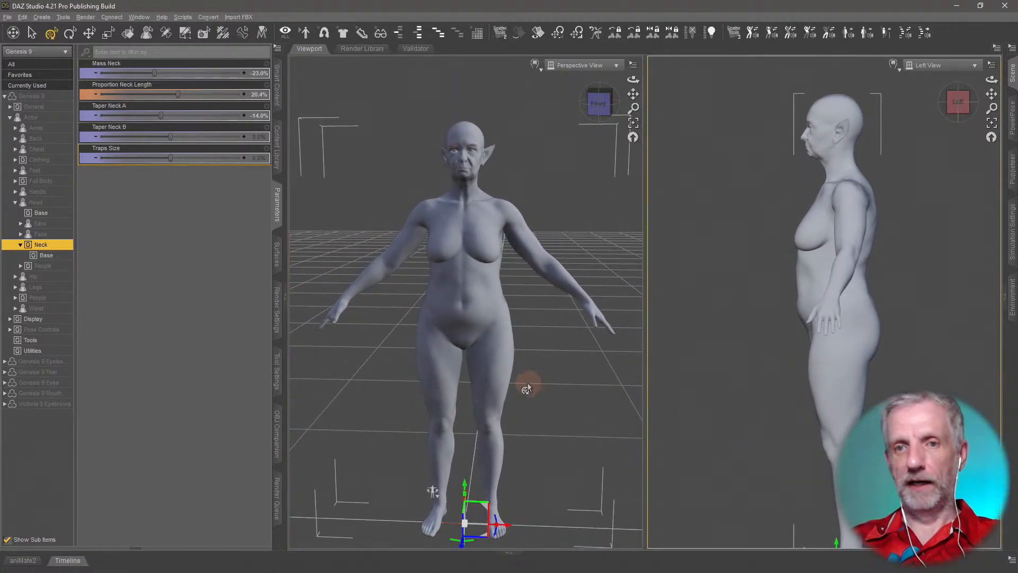
pyautogui.moveTo(529, 384); pyautogui.dragTo(529, 385, button='middle')
pyautogui.scroll(1, 528, 385)
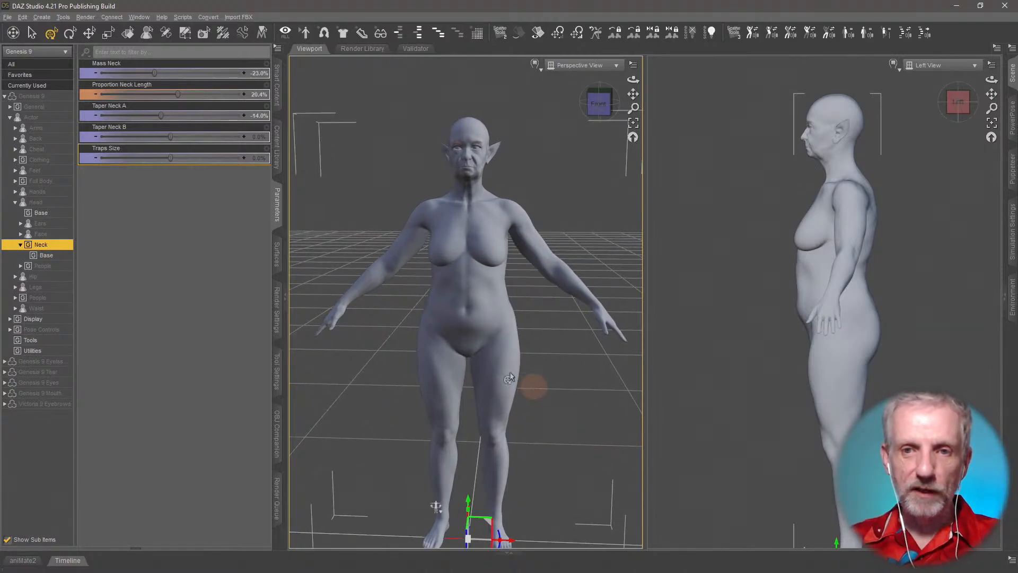
# Step: Try shortening the neck with Proportion Neck Length down to -200%, and reset the morph
pyautogui.moveTo(181, 95); pyautogui.dragTo(170, 95)
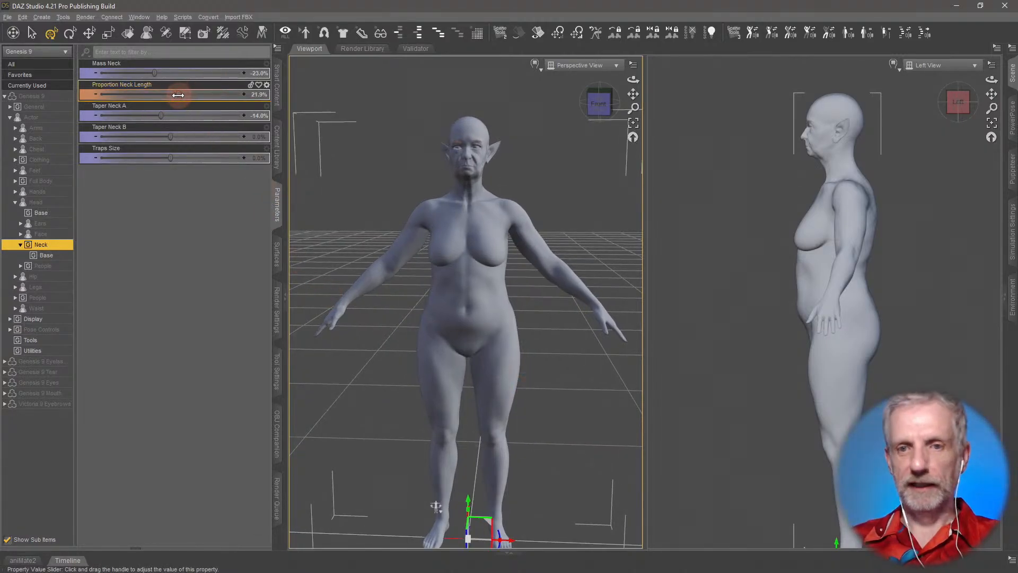
pyautogui.moveTo(173, 94)
pyautogui.mouseDown()
pyautogui.moveTo(183, 94)
pyautogui.moveTo(156, 97)
pyautogui.moveTo(195, 99)
pyautogui.moveTo(163, 99)
pyautogui.mouseUp()
pyautogui.keyDown('alt'); pyautogui.click(212, 100); pyautogui.keyUp('alt')
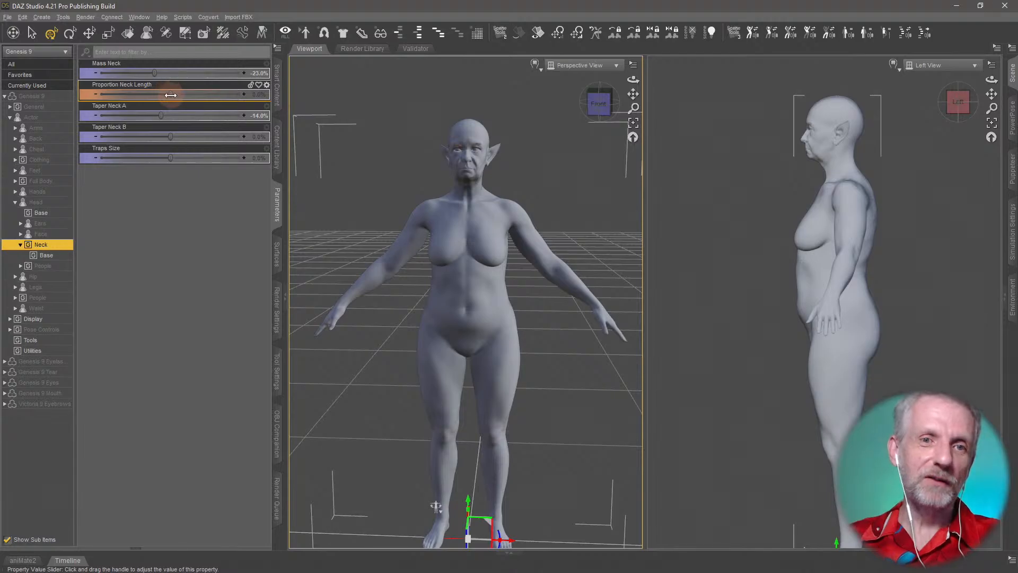
pyautogui.moveTo(170, 95); pyautogui.dragTo(170, 96)
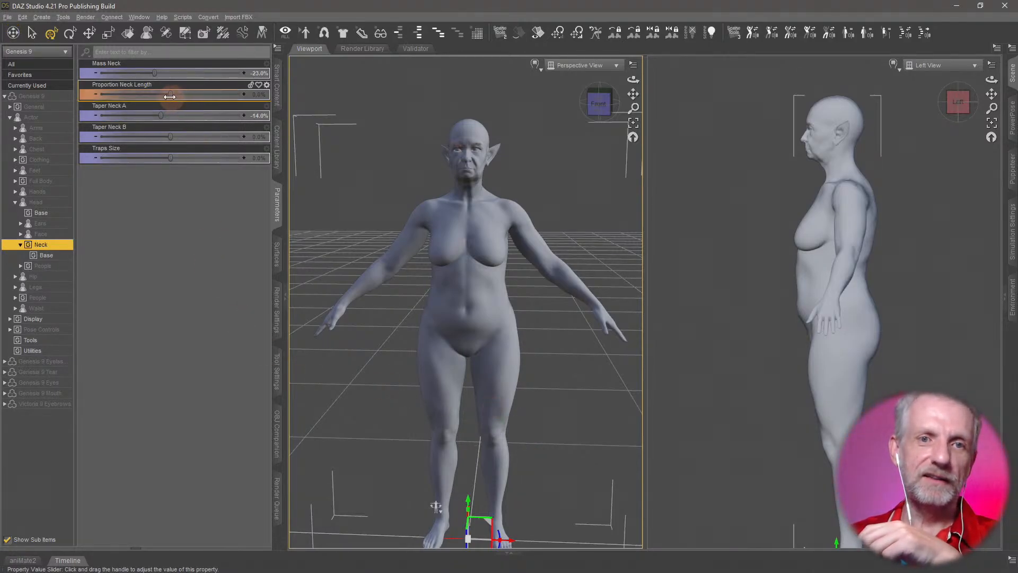
pyautogui.moveTo(142, 94); pyautogui.dragTo(3, 106)
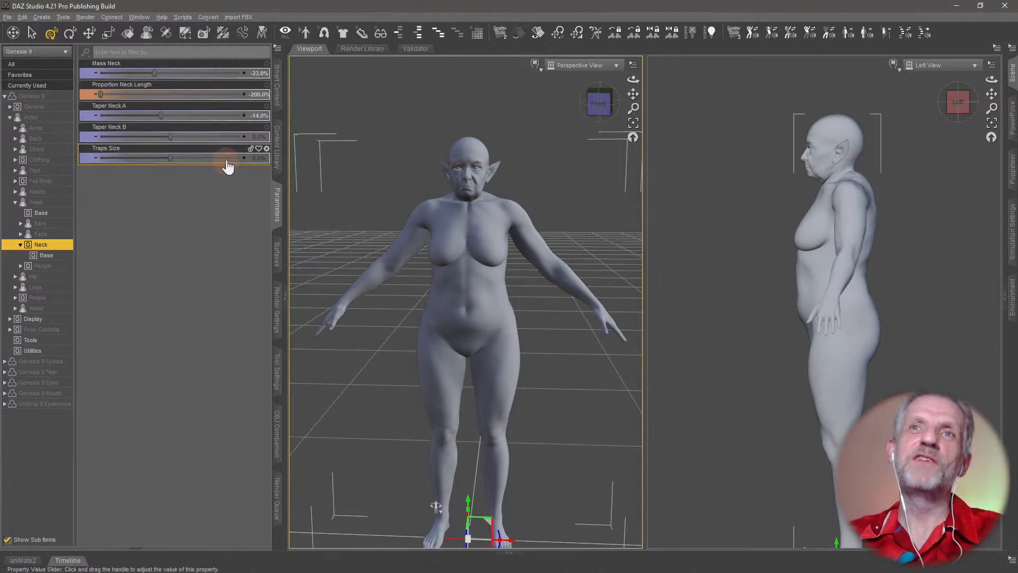
pyautogui.keyDown('alt'); pyautogui.click(196, 94); pyautogui.keyUp('alt')
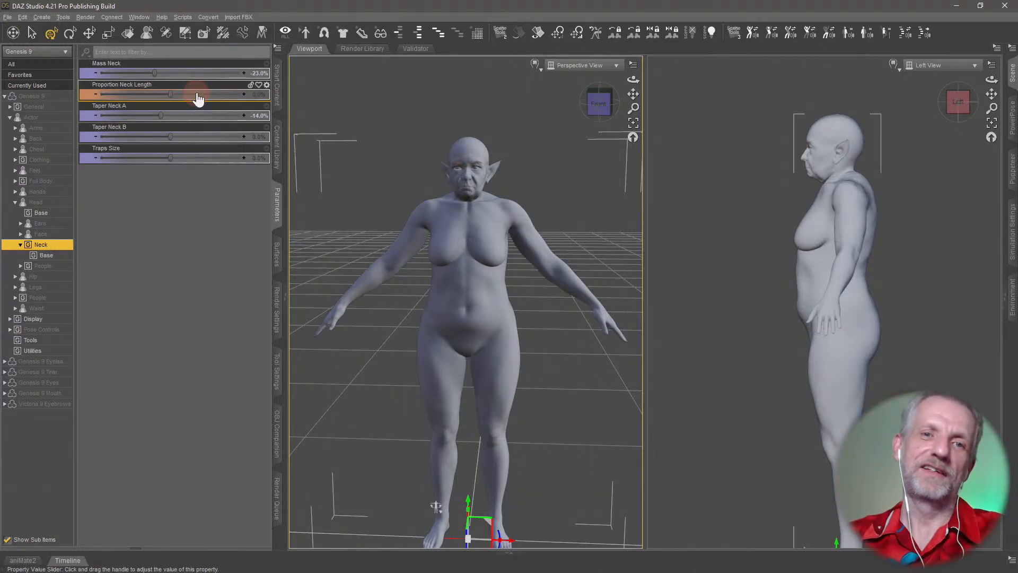
# Step: Turn off Use Limits in the parameter settings of Proportion Neck Length and accept the change
pyautogui.click(266, 86)
pyautogui.click(265, 86)
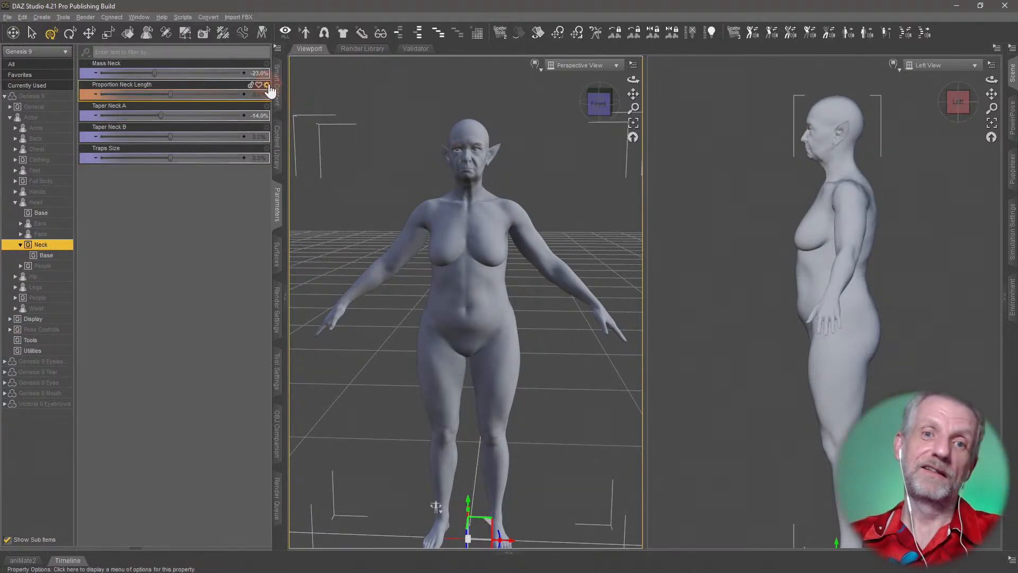
pyautogui.click(266, 85)
pyautogui.click(294, 95)
pyautogui.click(407, 181)
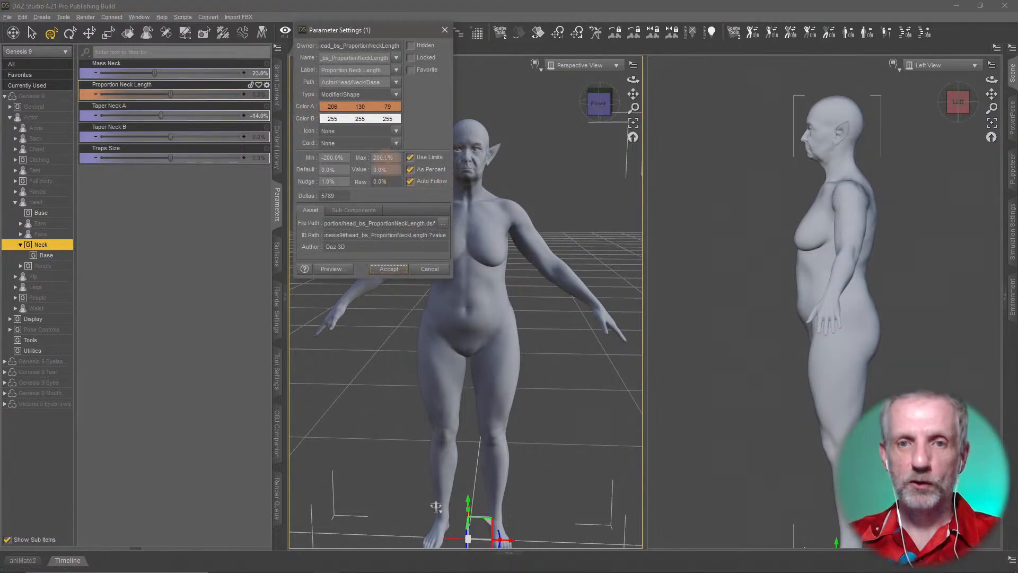
pyautogui.click(410, 180)
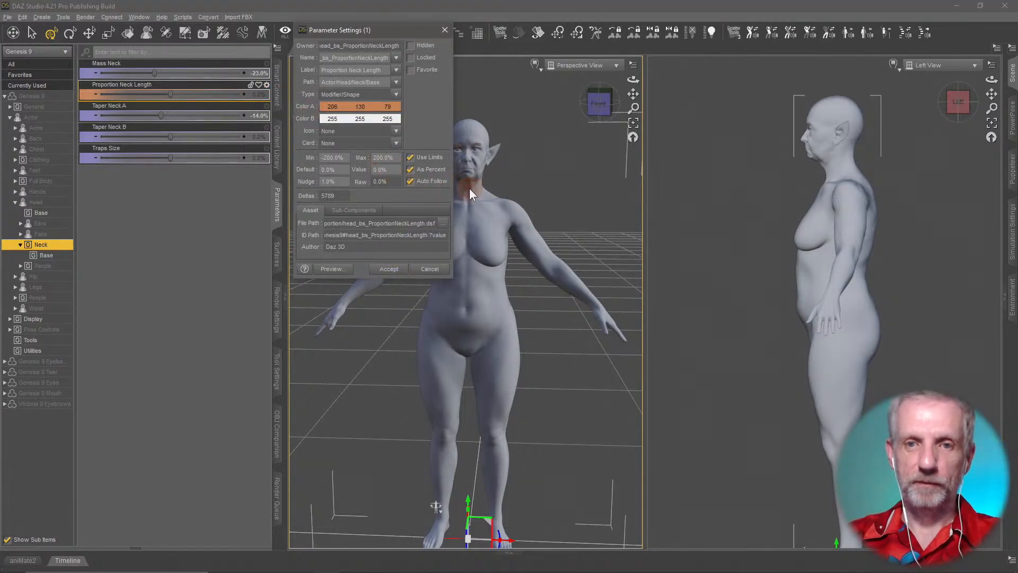
pyautogui.click(410, 157)
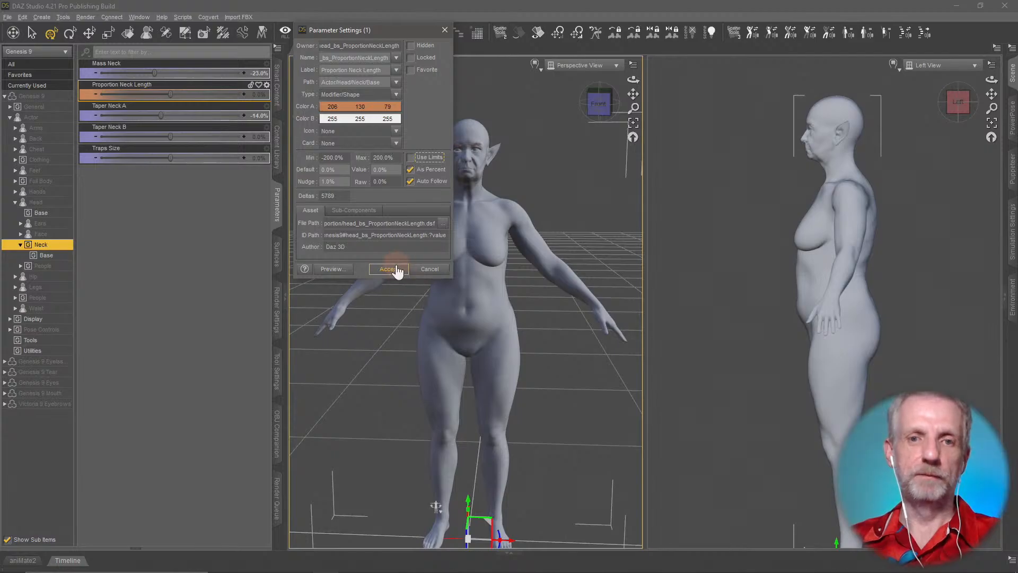
pyautogui.click(387, 269)
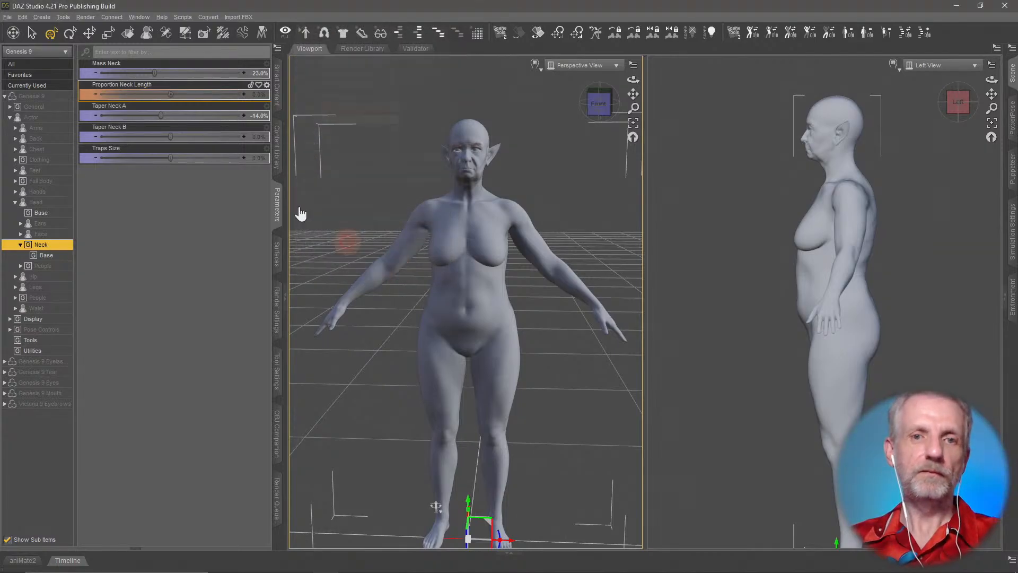
# Step: Set Proportion Neck Length to 1500% for an extremely long neck
pyautogui.click(260, 95)
pyautogui.write('1500')
pyautogui.press('Return')
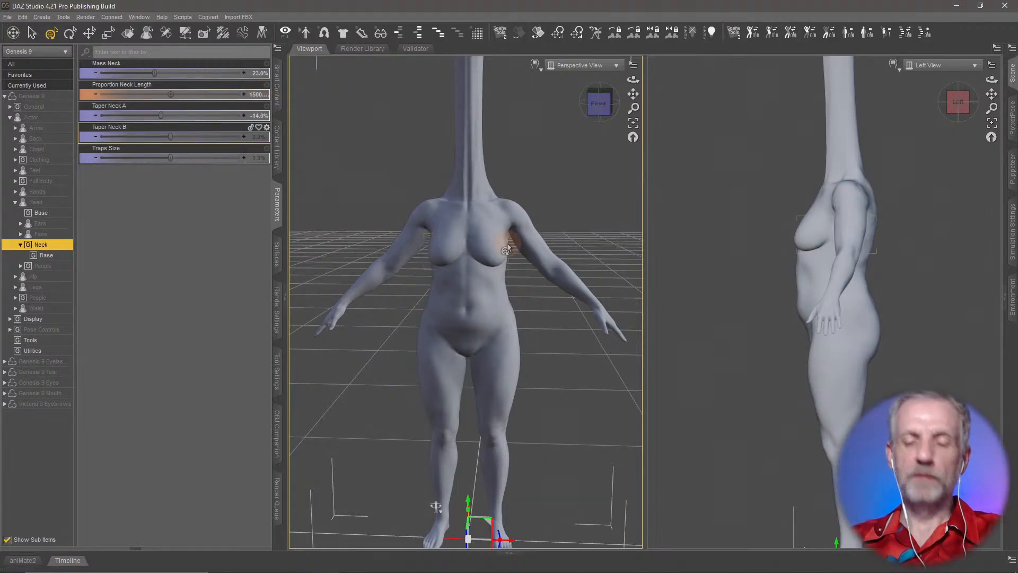
pyautogui.scroll(-5, 508, 247)
pyautogui.moveTo(534, 287)
pyautogui.mouseDown(button='middle')
pyautogui.moveTo(505, 292)
pyautogui.moveTo(534, 288)
pyautogui.mouseUp(button='middle')
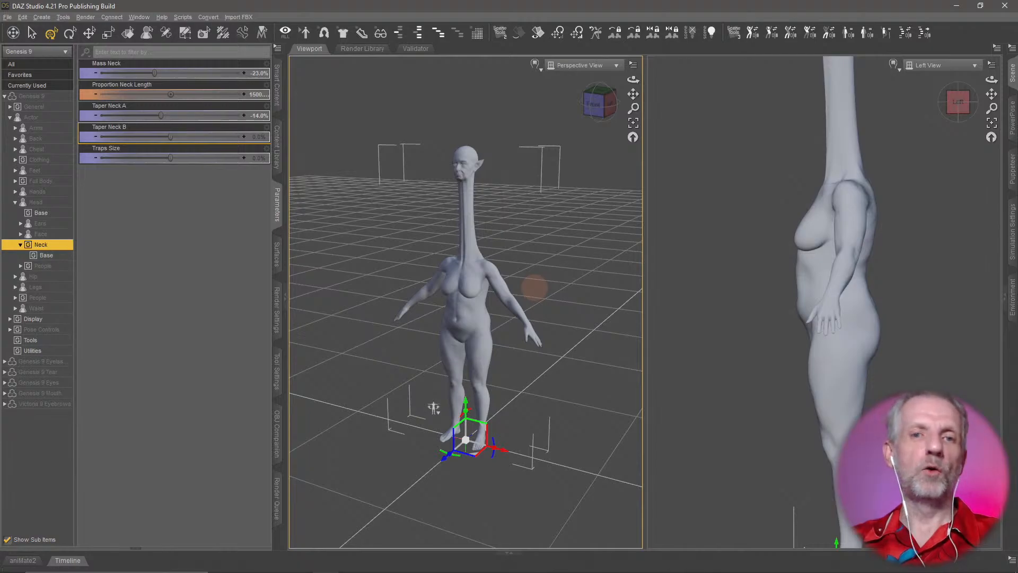
# Step: Inspect the extremely long neck in the perspective view and reset Proportion Neck Length to its default of 0%
pyautogui.scroll(4, 534, 288)
pyautogui.scroll(-1, 534, 288)
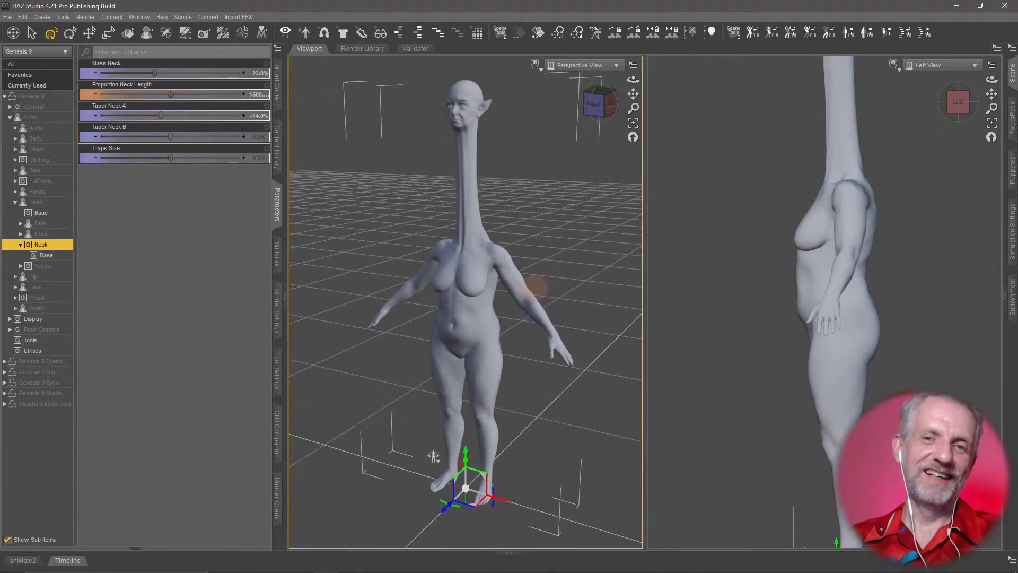
pyautogui.moveTo(534, 288); pyautogui.dragTo(535, 297, button='middle')
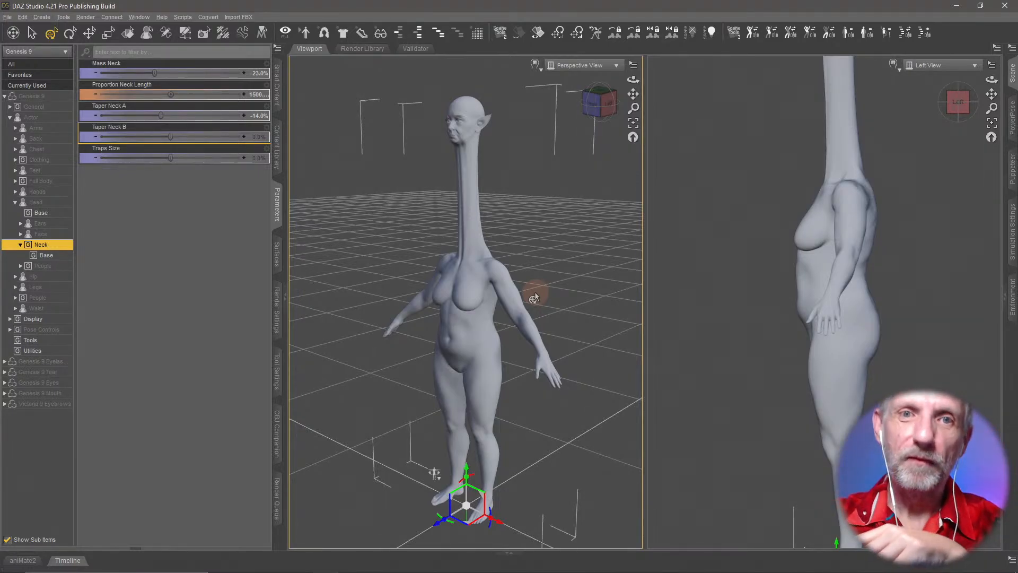
pyautogui.keyDown('alt'); pyautogui.click(220, 96); pyautogui.keyUp('alt')
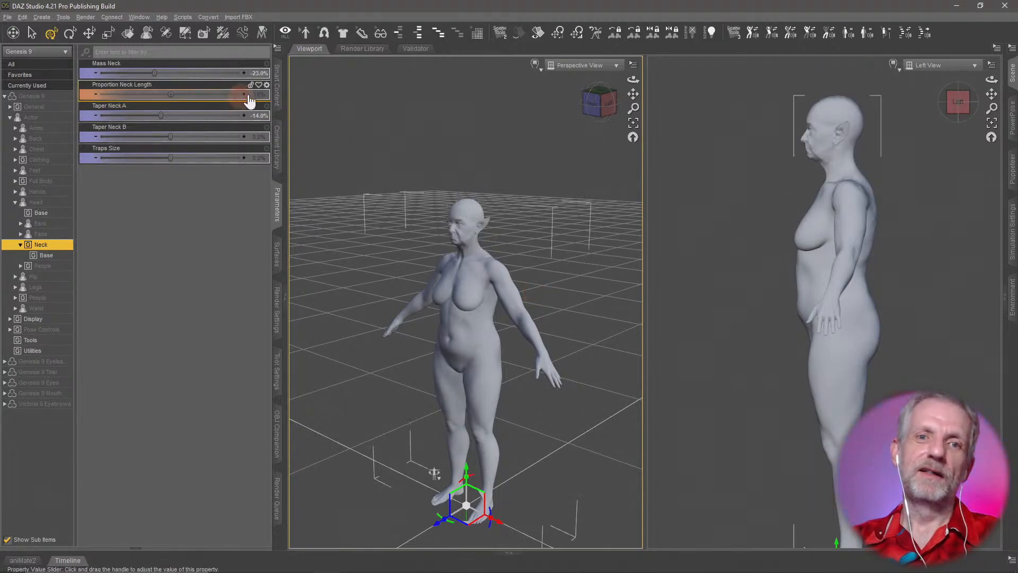
# Step: Turn Use Limits back on in the parameter settings of Proportion Neck Length and accept the change
pyautogui.click(266, 86)
pyautogui.click(285, 90)
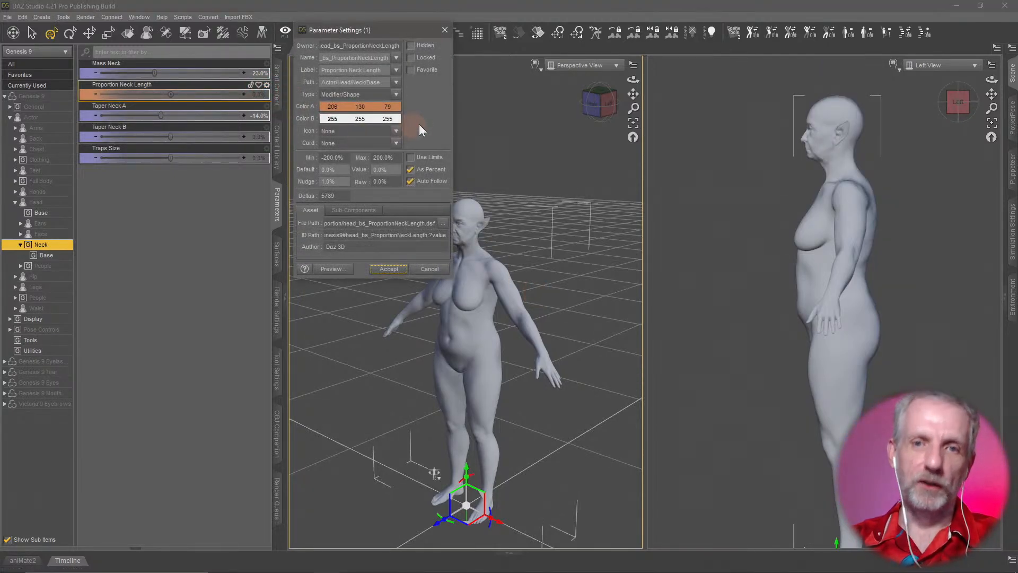
pyautogui.click(410, 157)
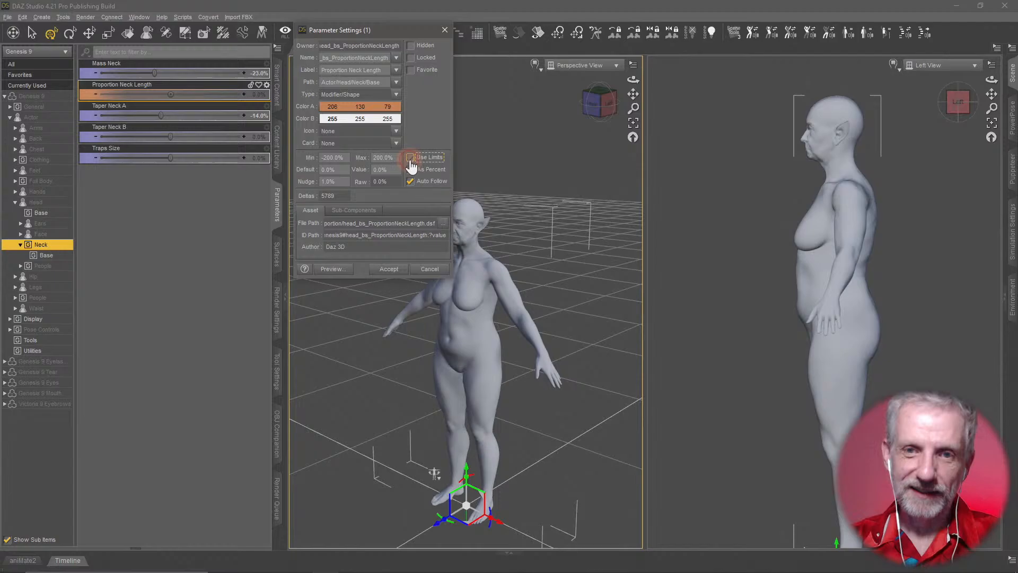
pyautogui.click(389, 269)
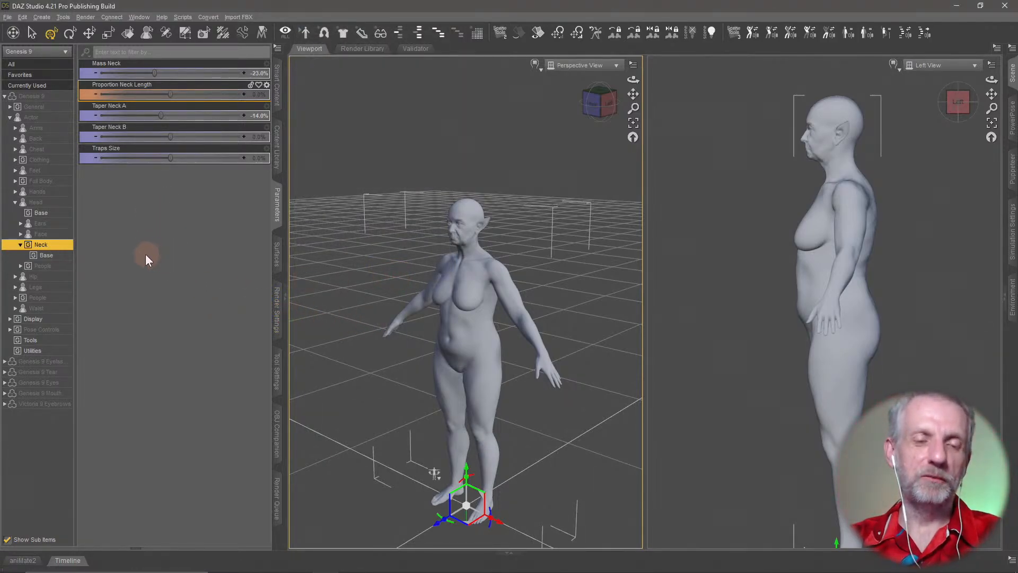
# Step: Examine the character's head, ears, neck and shoulders up close from the front and in the left view
pyautogui.scroll(6, 389, 254)
pyautogui.scroll(5, 389, 254)
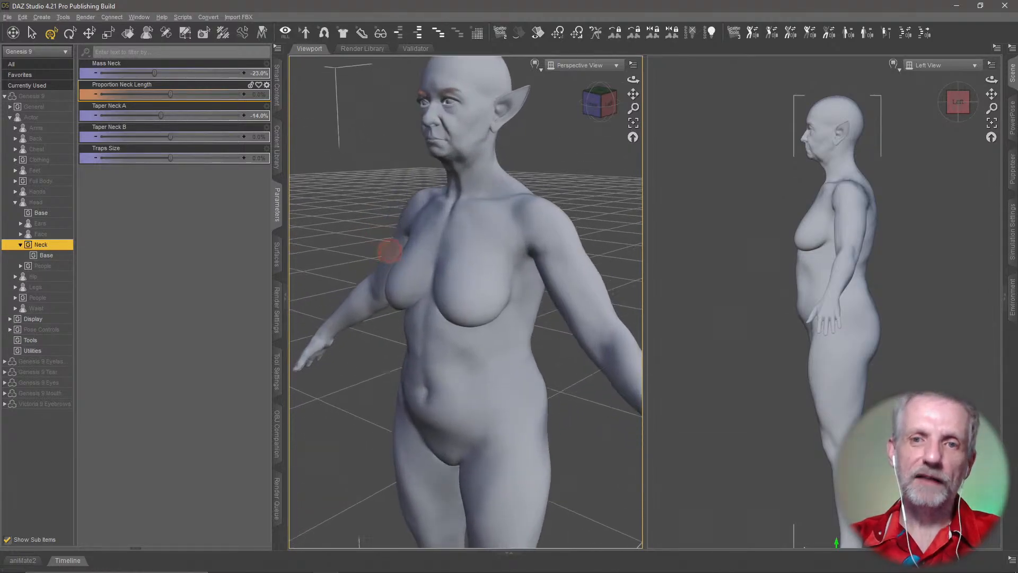
pyautogui.moveTo(389, 248); pyautogui.dragTo(391, 248, button='middle')
pyautogui.scroll(5, 387, 249)
pyautogui.scroll(-1, 391, 252)
pyautogui.scroll(3, 812, 234)
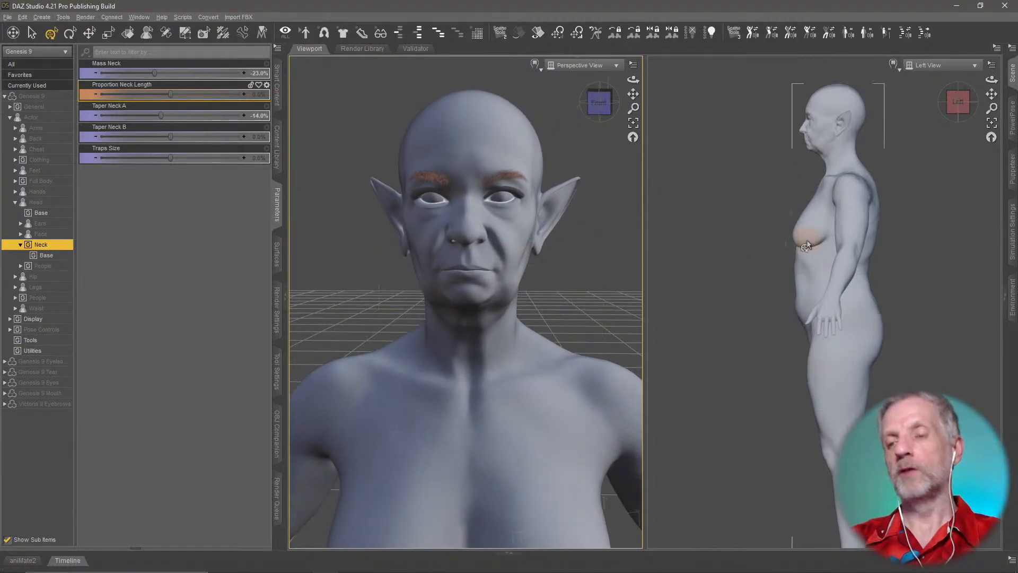
pyautogui.moveTo(818, 262); pyautogui.dragTo(814, 297, button='middle')
pyautogui.scroll(5, 814, 297)
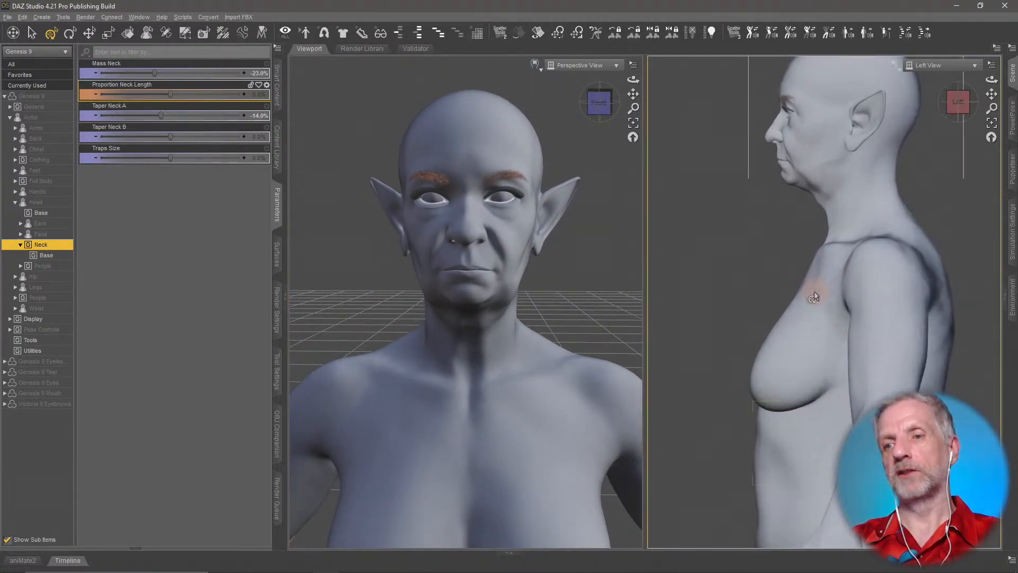
pyautogui.moveTo(590, 277); pyautogui.dragTo(555, 303, button='middle')
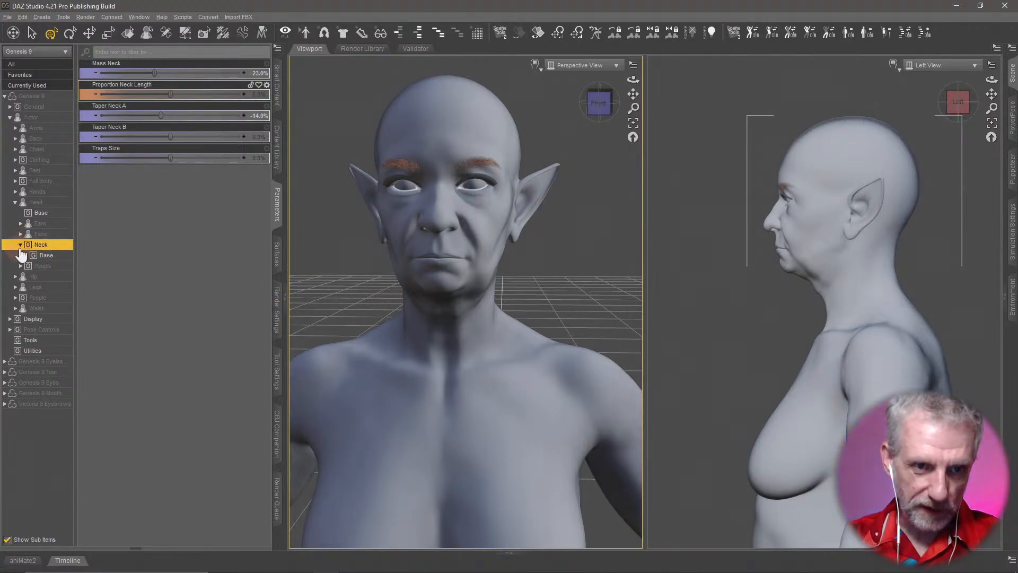
# Step: Collapse the Neck group and display the Lips morphs in the Mouth group of the Face to review them
pyautogui.click(20, 244)
pyautogui.click(21, 234)
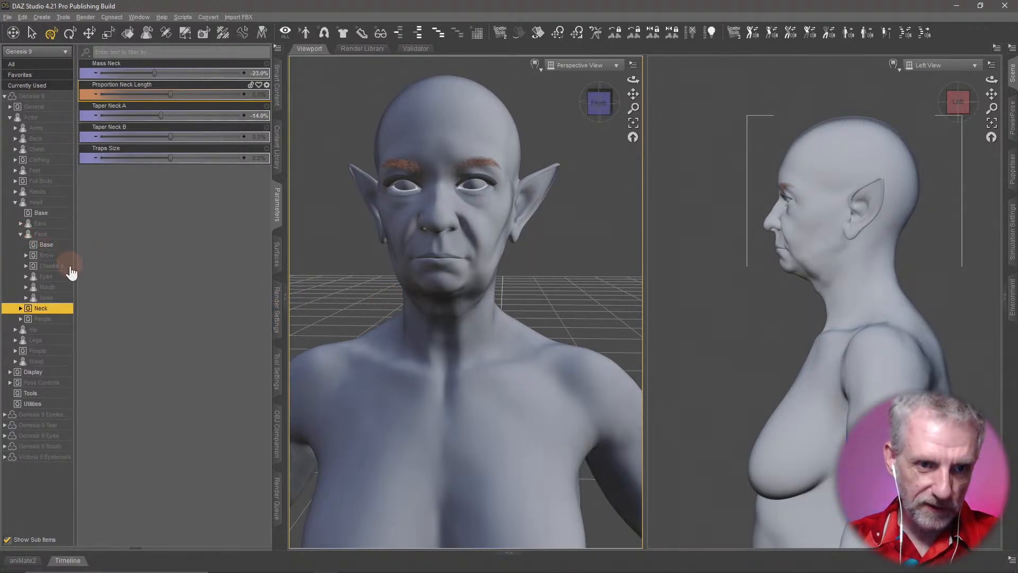
pyautogui.doubleClick(48, 287)
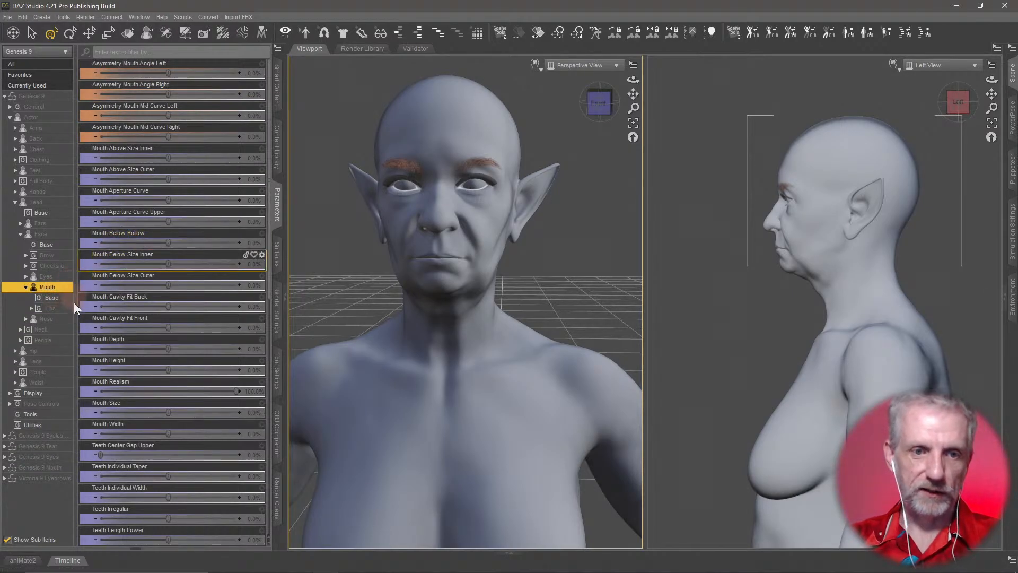
pyautogui.click(60, 310)
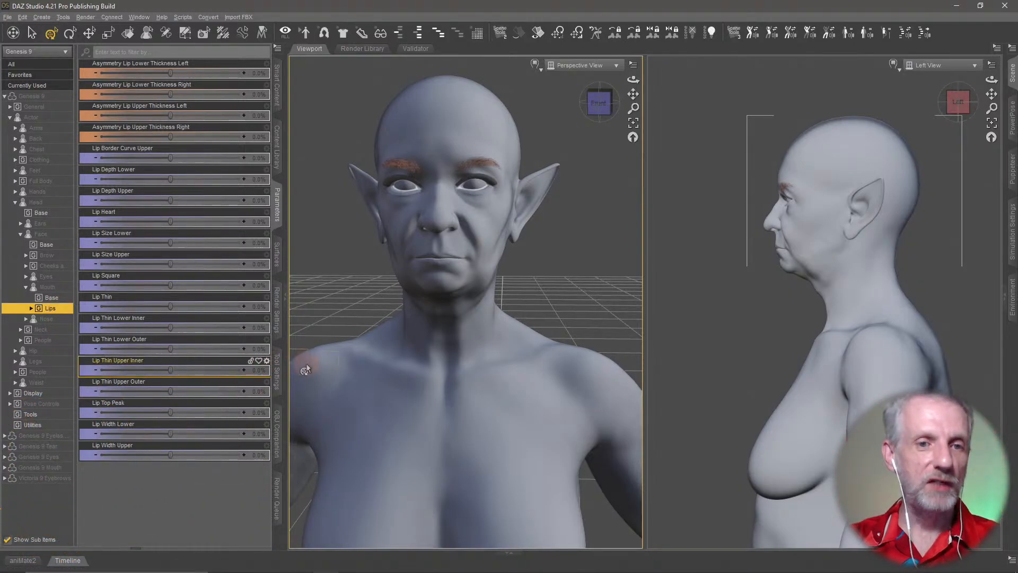
pyautogui.moveTo(438, 322)
pyautogui.mouseDown(button='middle')
pyautogui.moveTo(462, 358)
pyautogui.moveTo(439, 322)
pyautogui.mouseUp(button='middle')
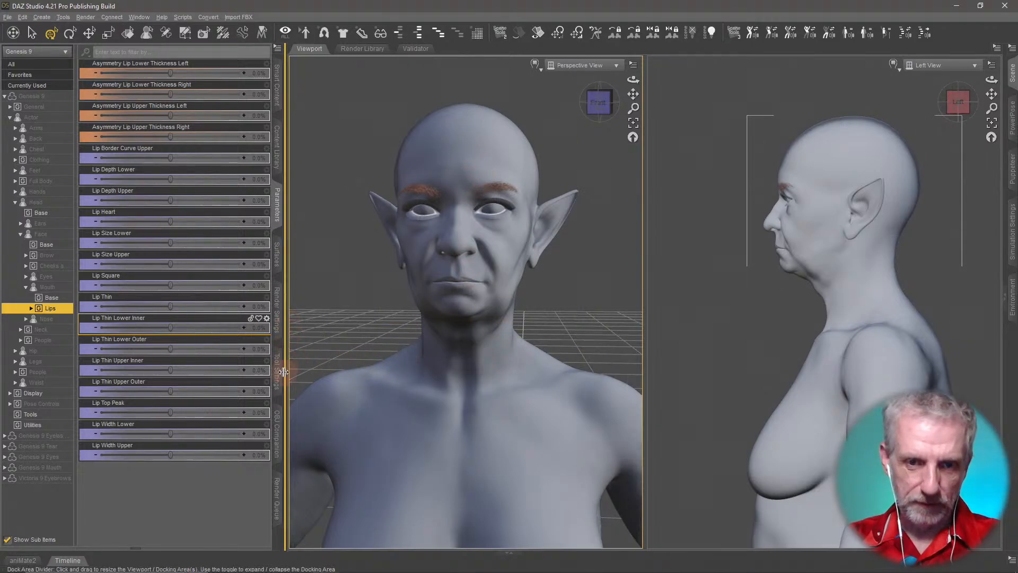
# Step: Show the render settings for the NVIDIA Iray engine and open the list of new scene items to create
pyautogui.click(277, 319)
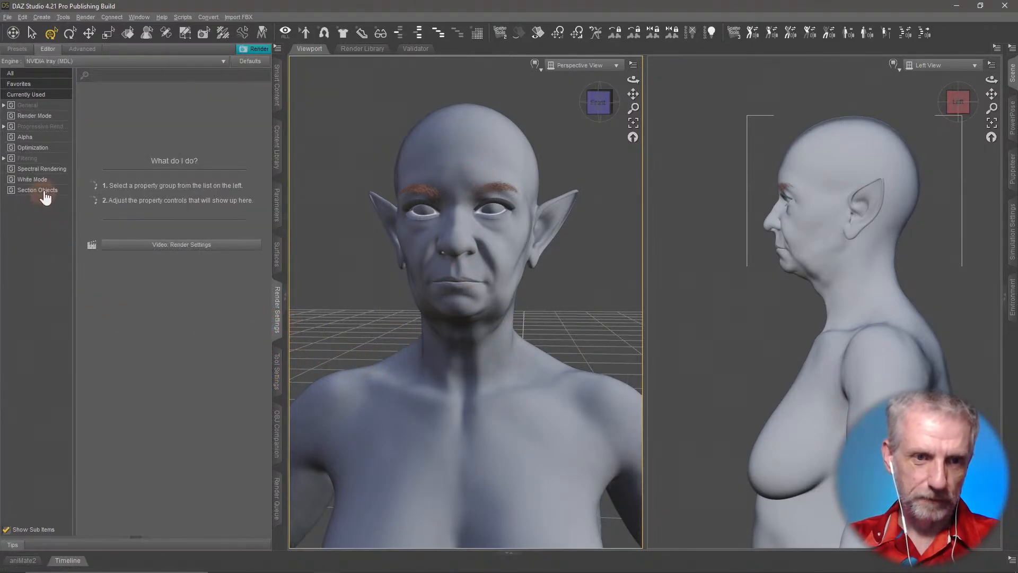
pyautogui.scroll(3, 842, 365)
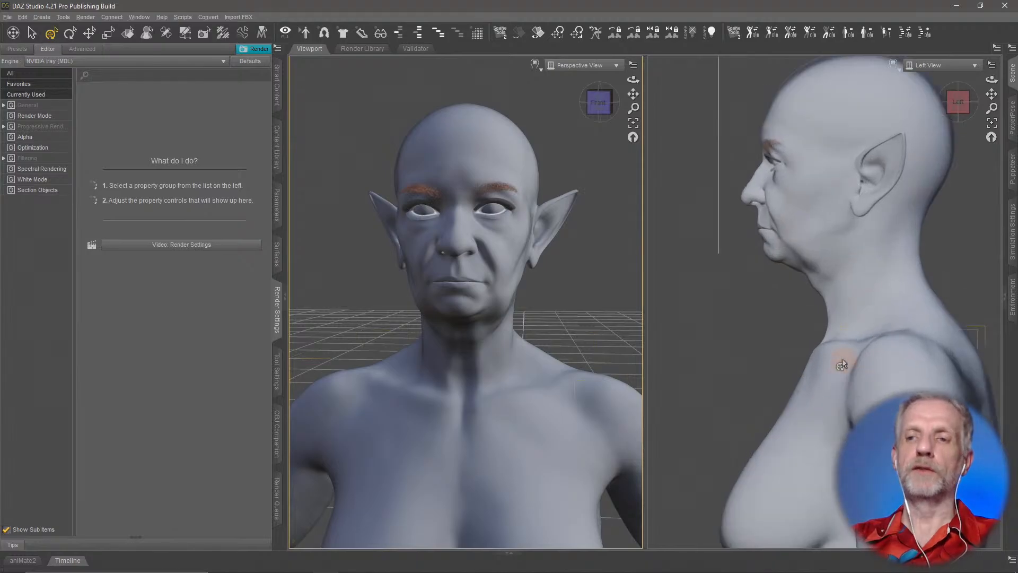
pyautogui.scroll(-3, 843, 365)
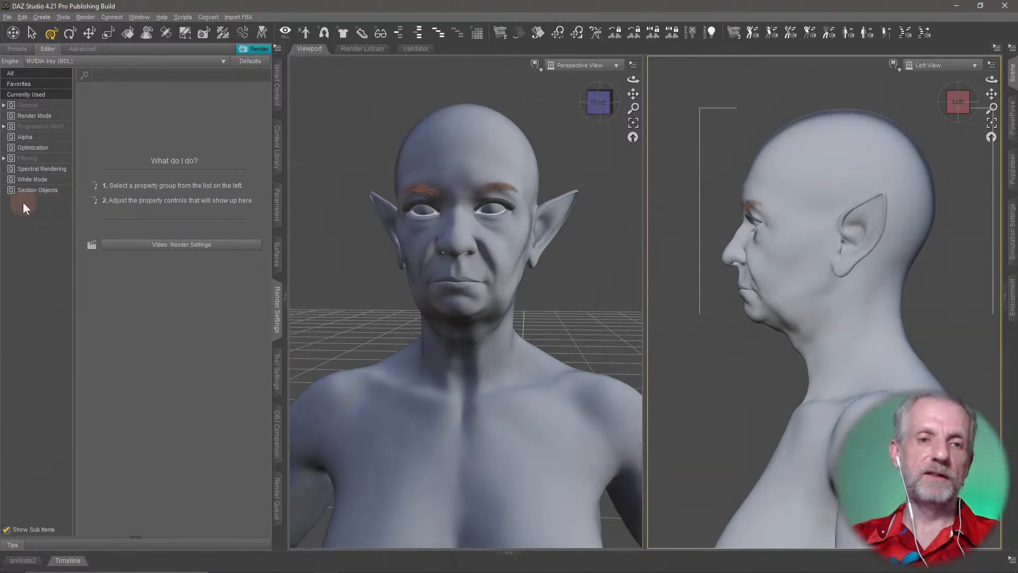
pyautogui.click(41, 17)
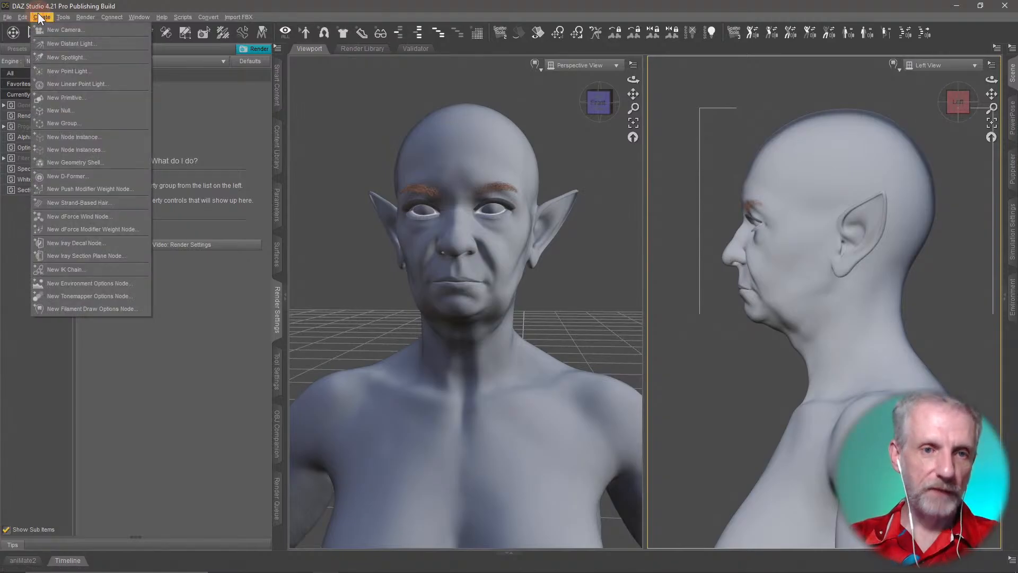
# Step: Create an Environment Options node with its default name and show the Environment group in the render settings
pyautogui.click(129, 284)
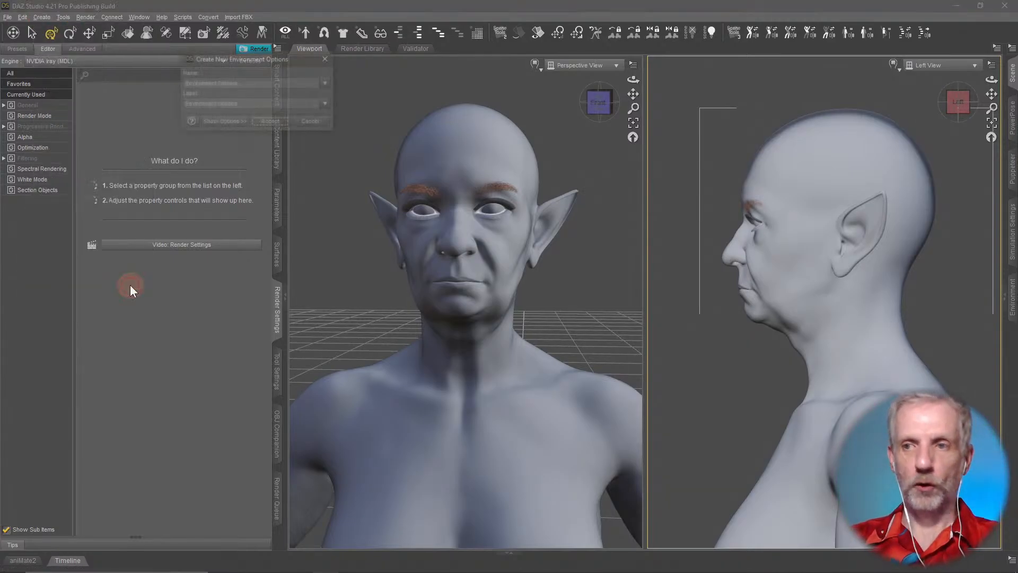
pyautogui.click(270, 122)
pyautogui.click(37, 201)
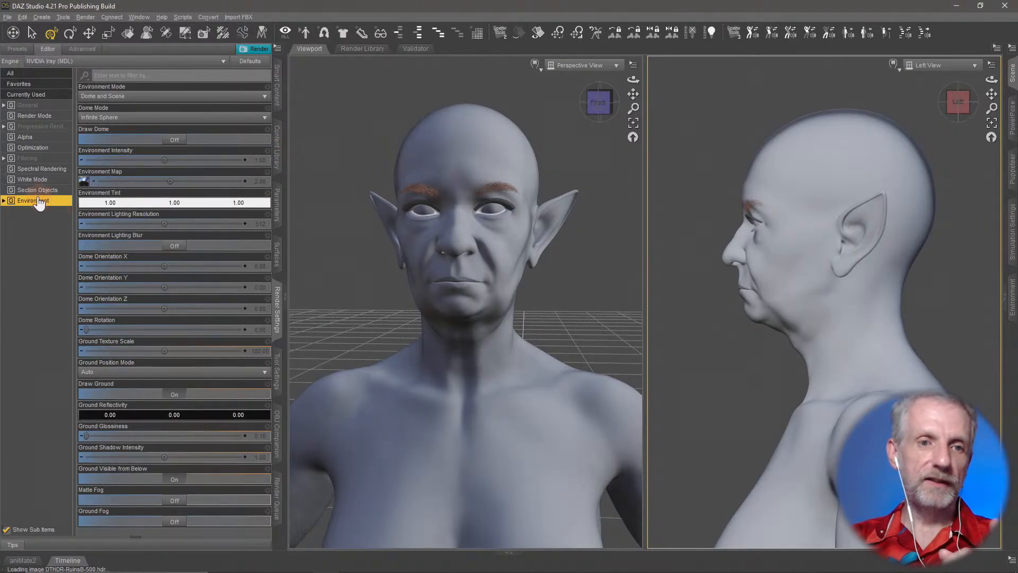
# Step: Set the draw style of the perspective viewport to Filament (PBR)
pyautogui.click(465, 148)
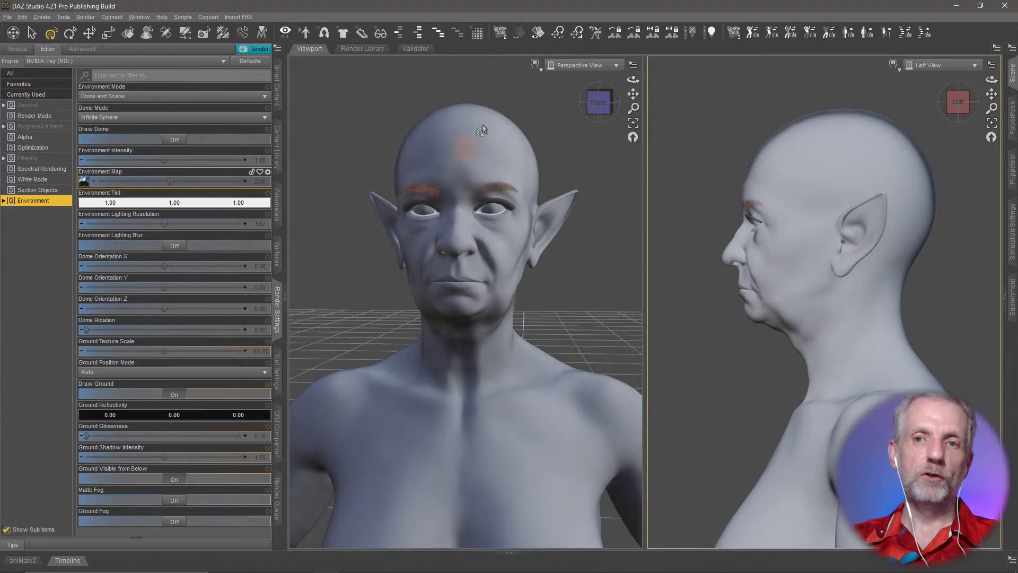
pyautogui.click(539, 65)
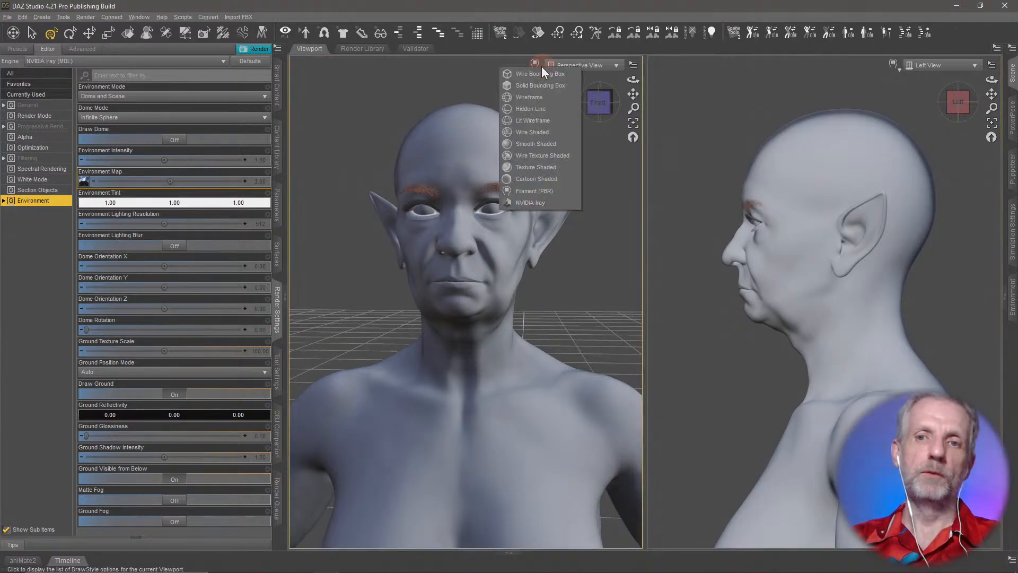
pyautogui.click(548, 192)
pyautogui.click(416, 170)
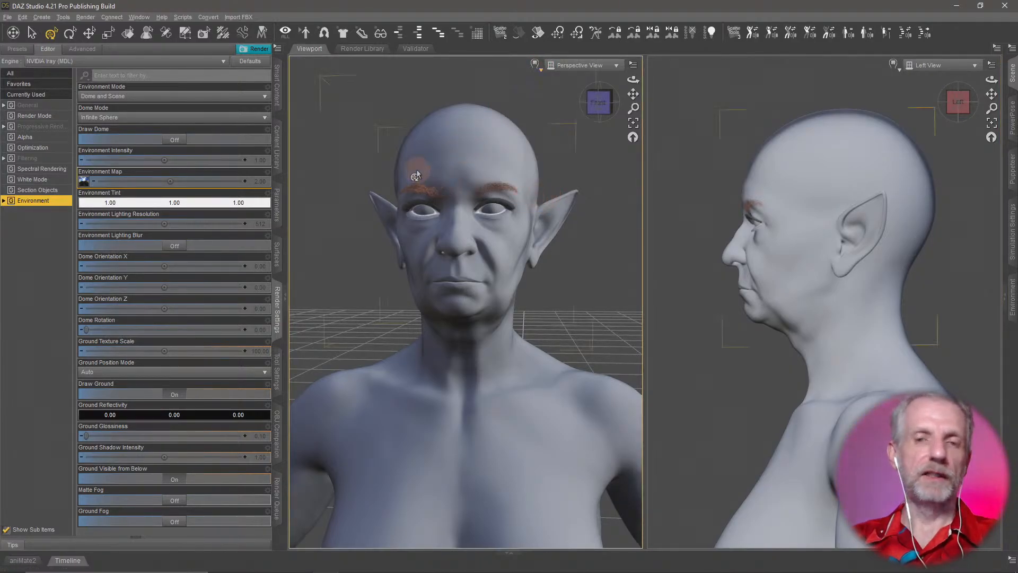
# Step: In the Dome settings, adjust Dome Orientation Y to -38.33, drawing the dome only temporarily to judge the lighting direction
pyautogui.click(4, 201)
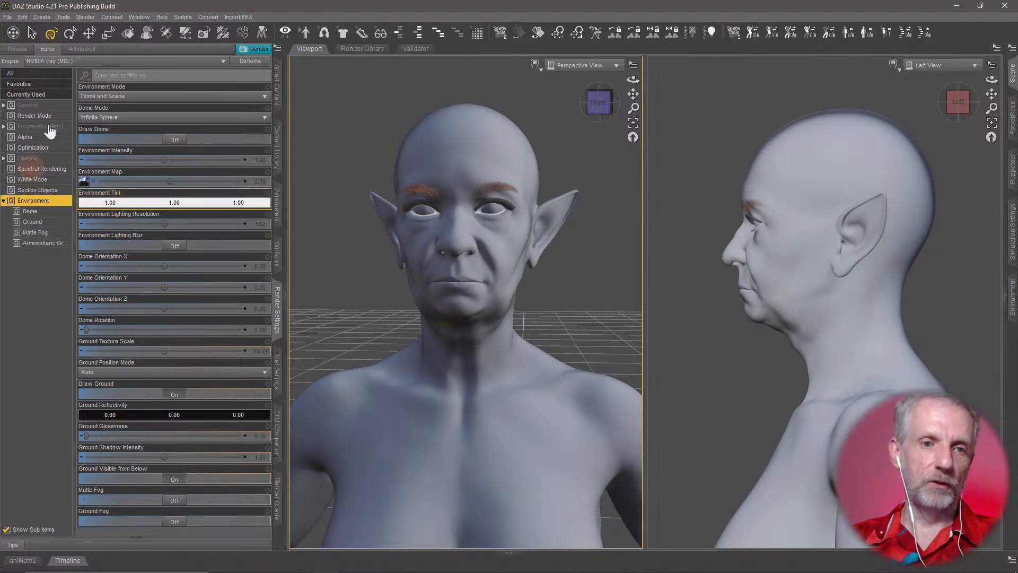
pyautogui.click(53, 212)
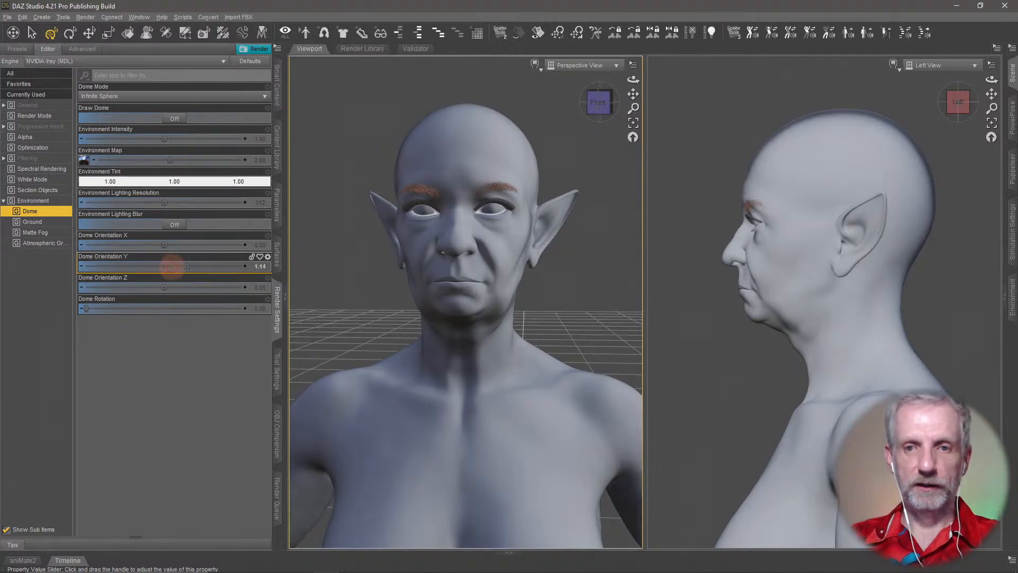
pyautogui.moveTo(172, 265); pyautogui.dragTo(118, 265)
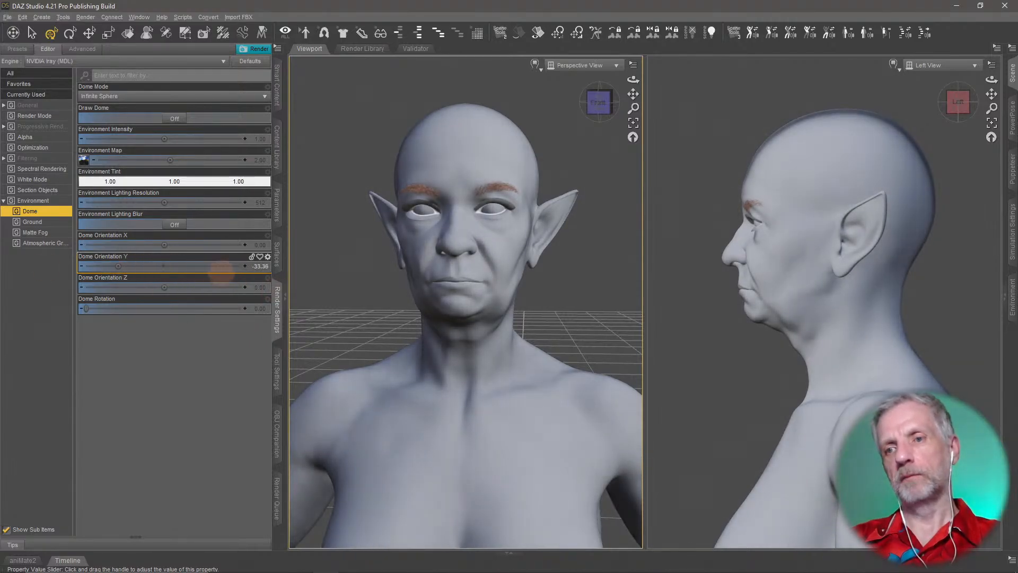
pyautogui.moveTo(222, 272); pyautogui.dragTo(165, 267)
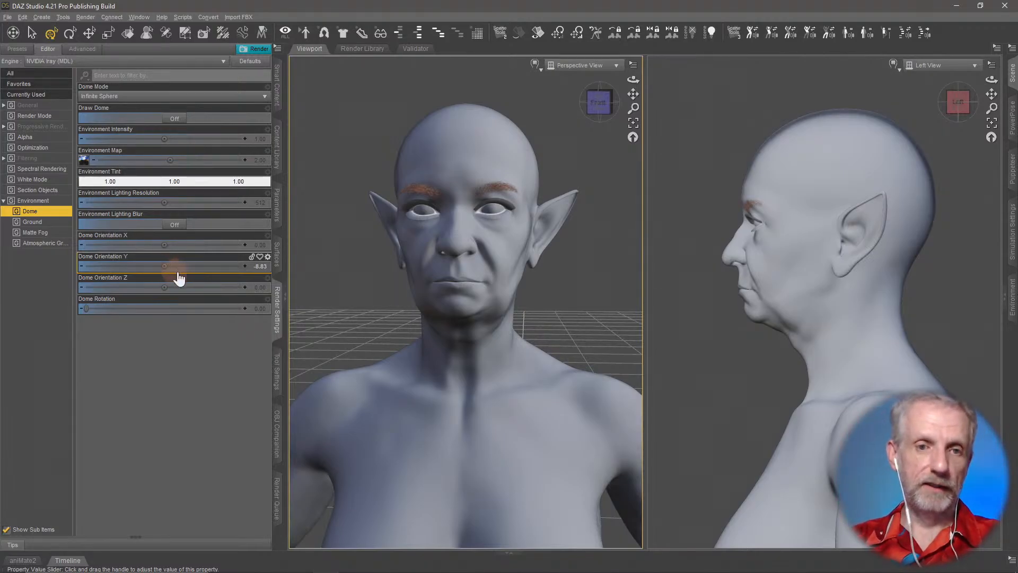
pyautogui.moveTo(167, 265); pyautogui.dragTo(164, 265)
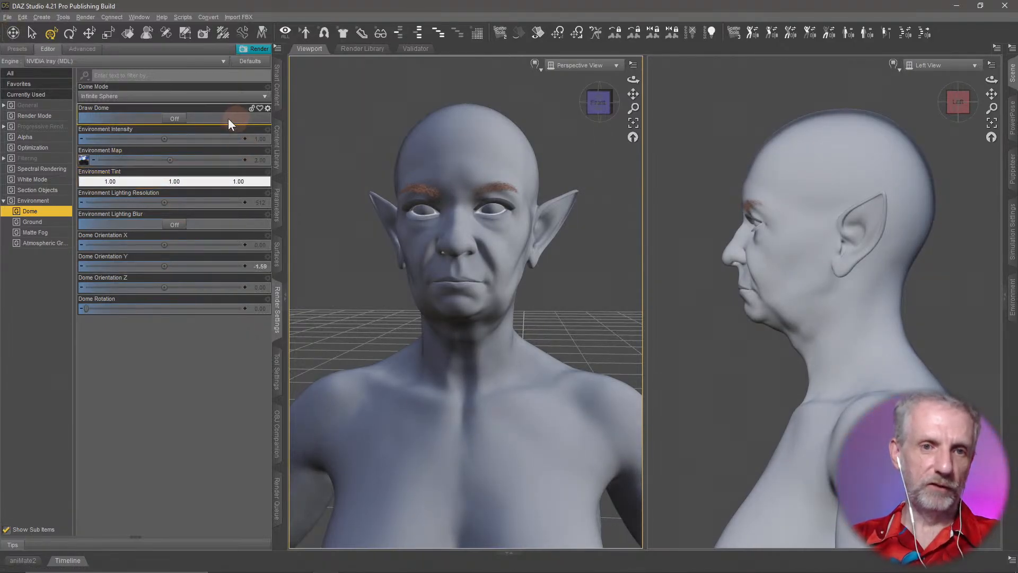
pyautogui.click(181, 118)
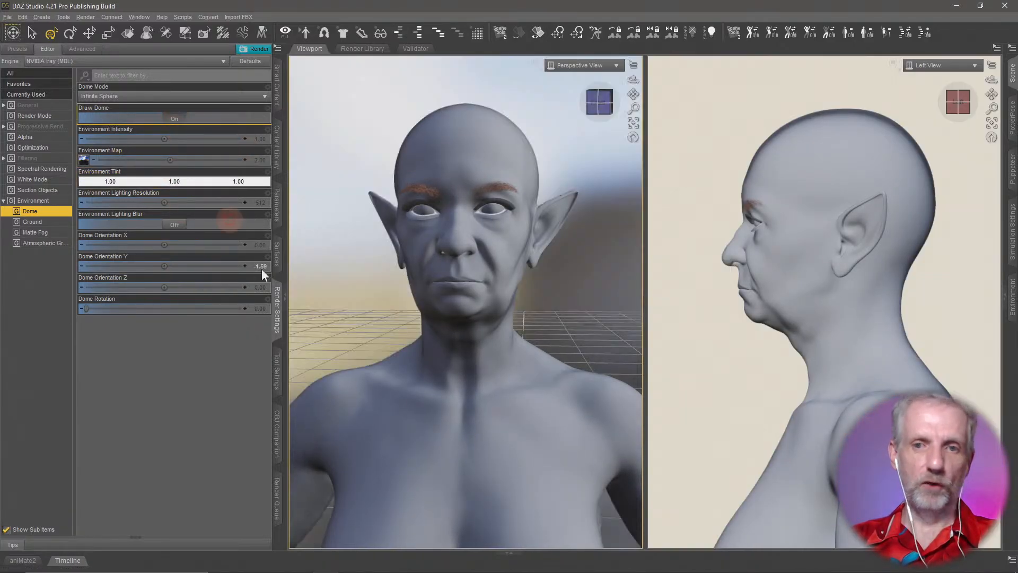
pyautogui.click(166, 266)
pyautogui.moveTo(165, 266)
pyautogui.mouseDown()
pyautogui.moveTo(212, 266)
pyautogui.moveTo(150, 265)
pyautogui.moveTo(167, 267)
pyautogui.mouseUp()
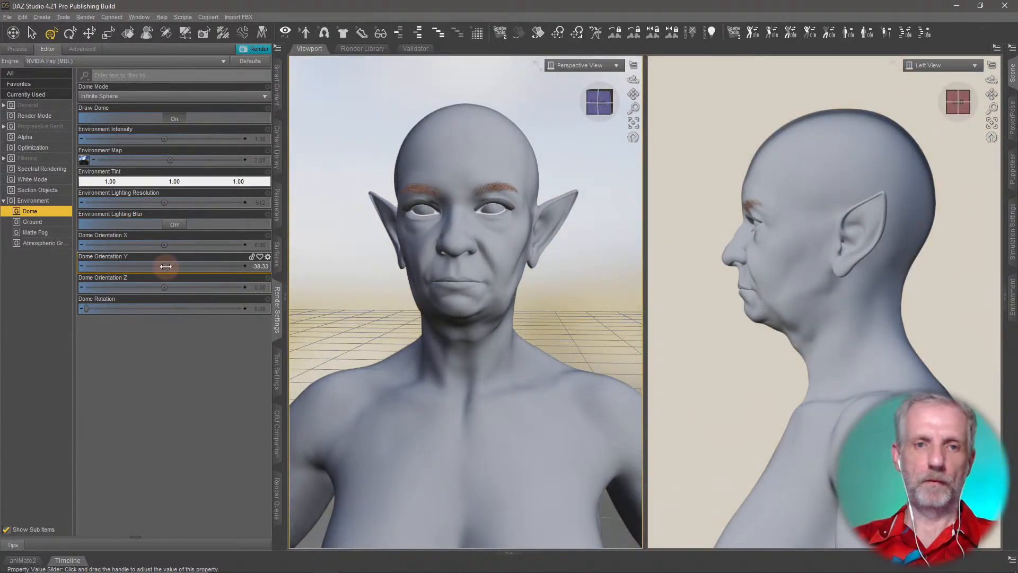
pyautogui.click(175, 119)
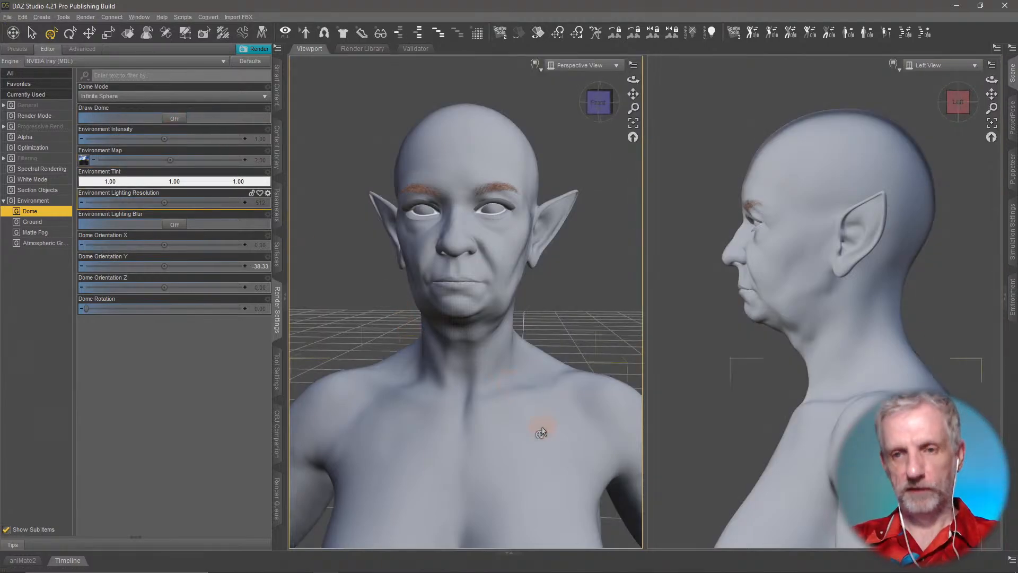
# Step: Select the Genesis 9 figure and display its parameters
pyautogui.click(277, 204)
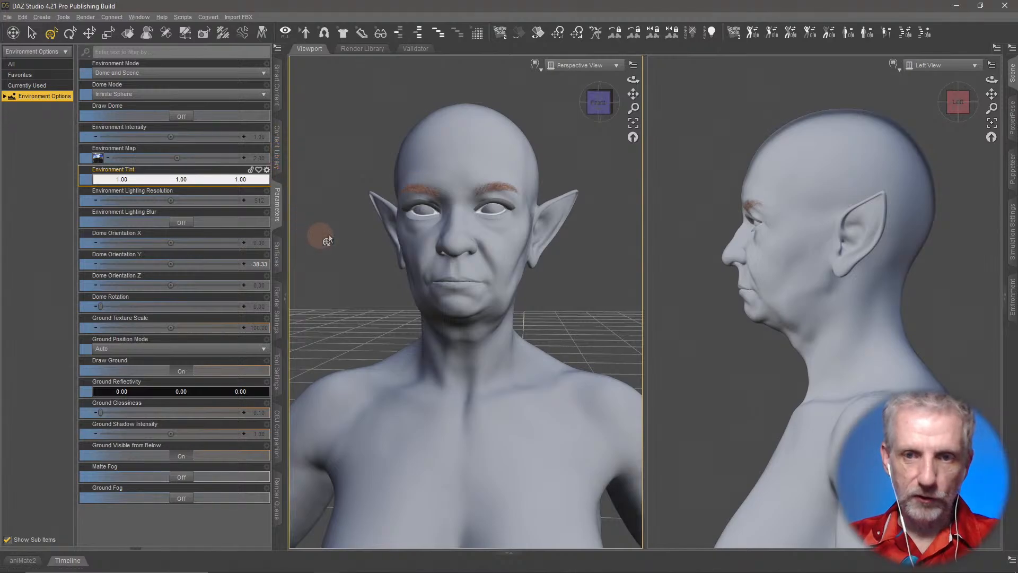
pyautogui.rightClick(468, 139)
pyautogui.click(529, 154)
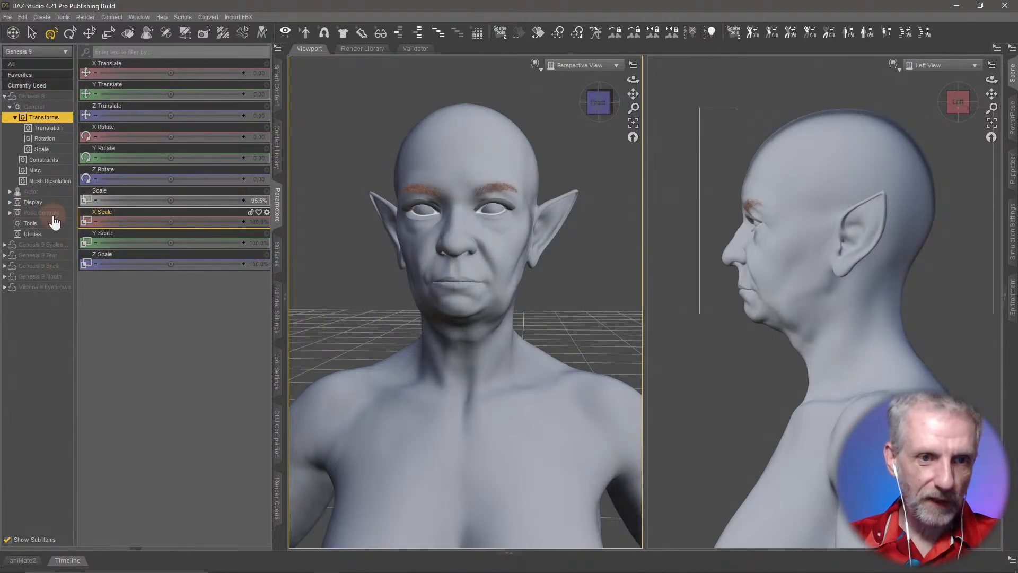
# Step: Expand the figure's Actor, Head and Face groups and open the Base group of the Mouth morphs
pyautogui.click(9, 192)
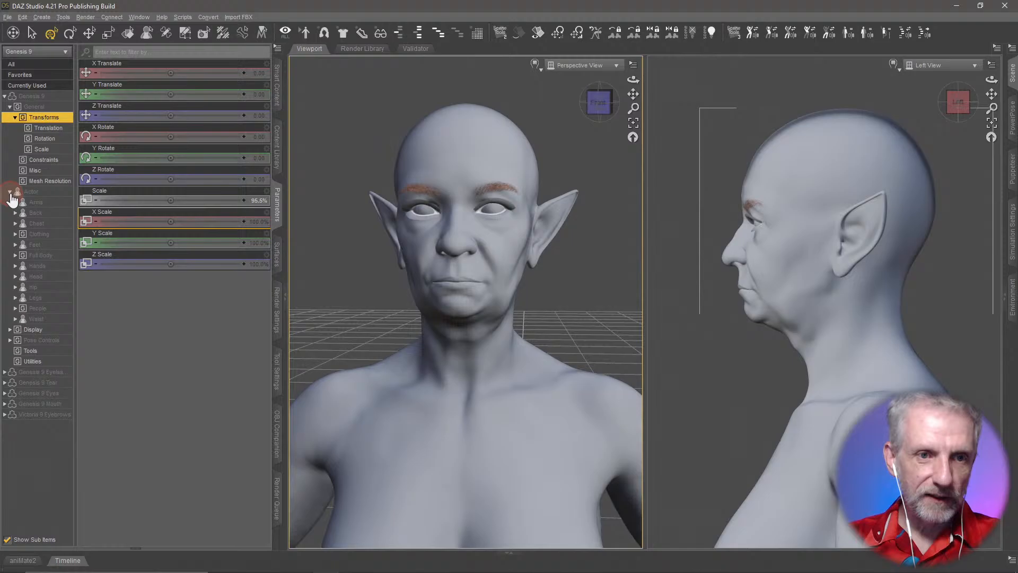
pyautogui.click(15, 117)
pyautogui.click(14, 244)
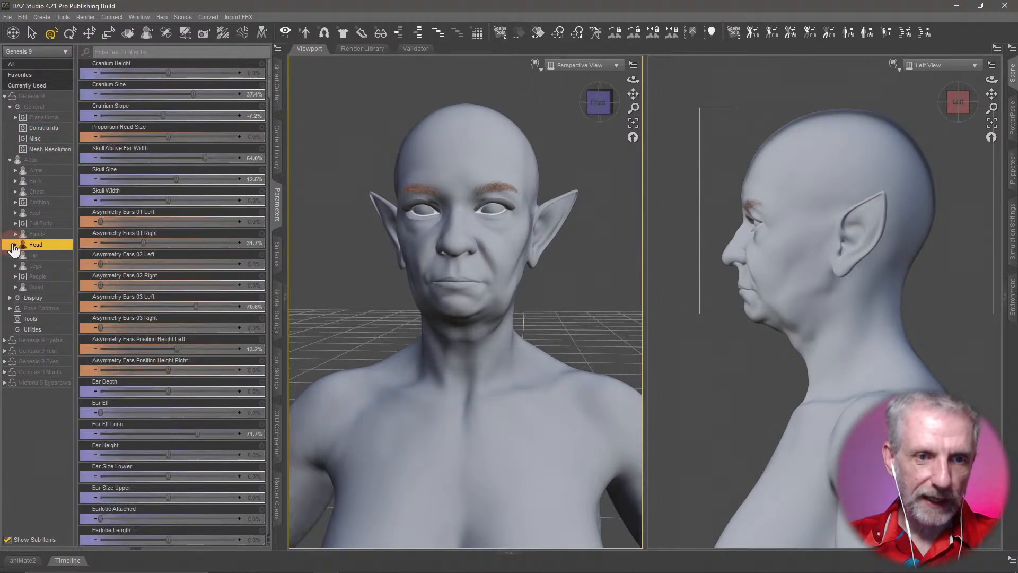
pyautogui.click(16, 245)
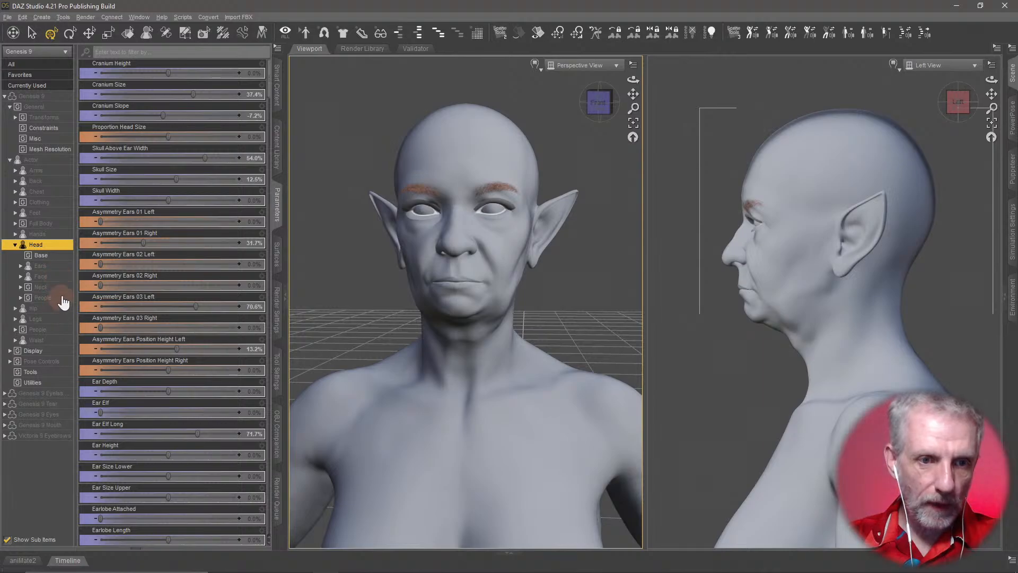
pyautogui.click(21, 276)
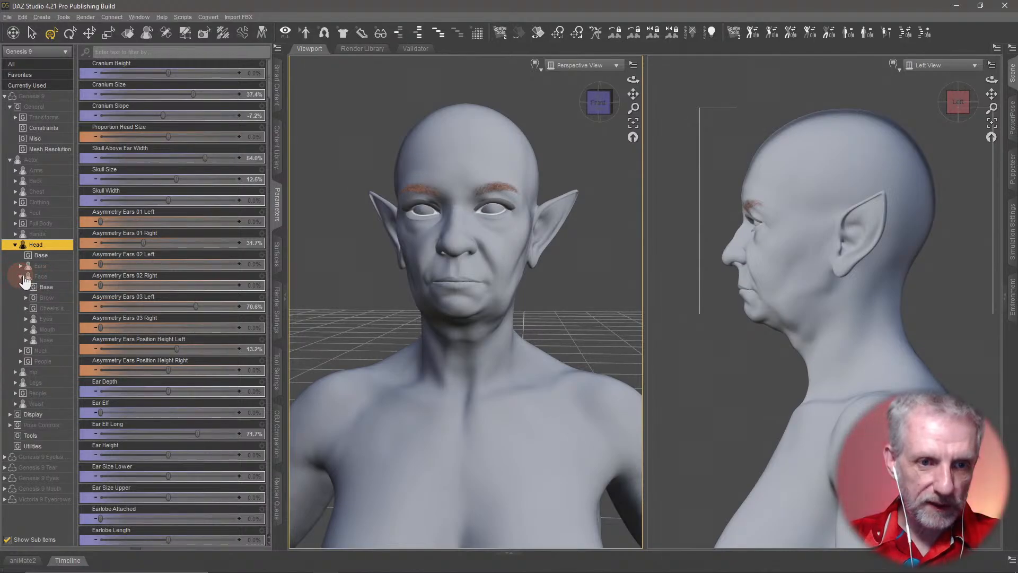
pyautogui.click(58, 330)
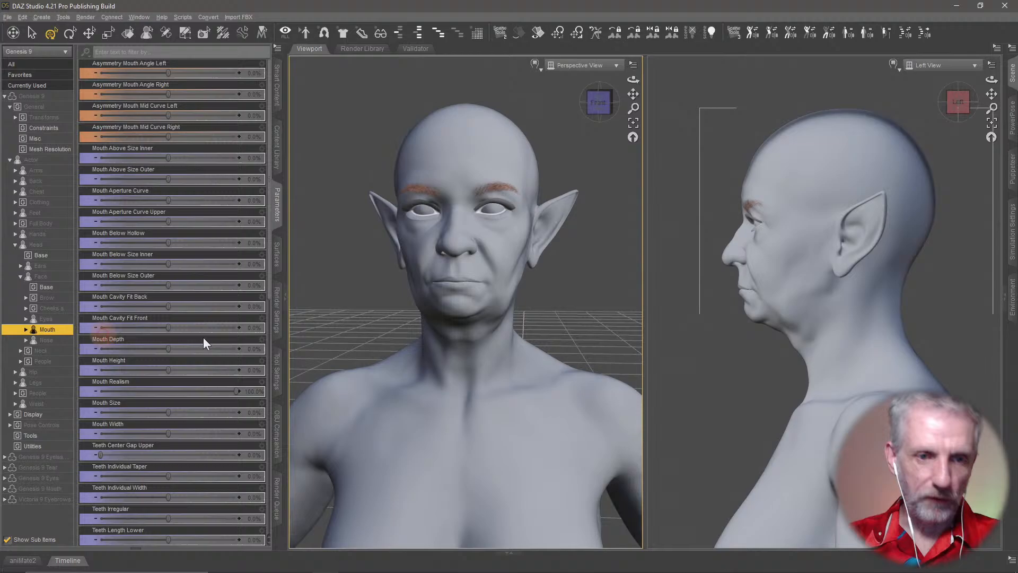
pyautogui.click(26, 330)
pyautogui.click(63, 341)
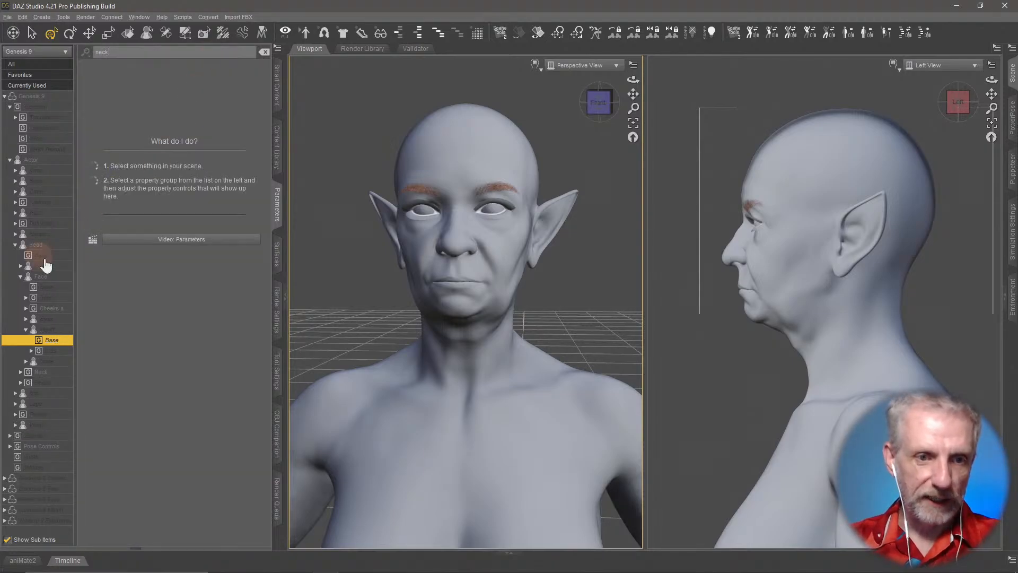
# Step: Among the head's Neck parameters filtered by "neck", set Proportion Neck Length to -30%
pyautogui.click(55, 311)
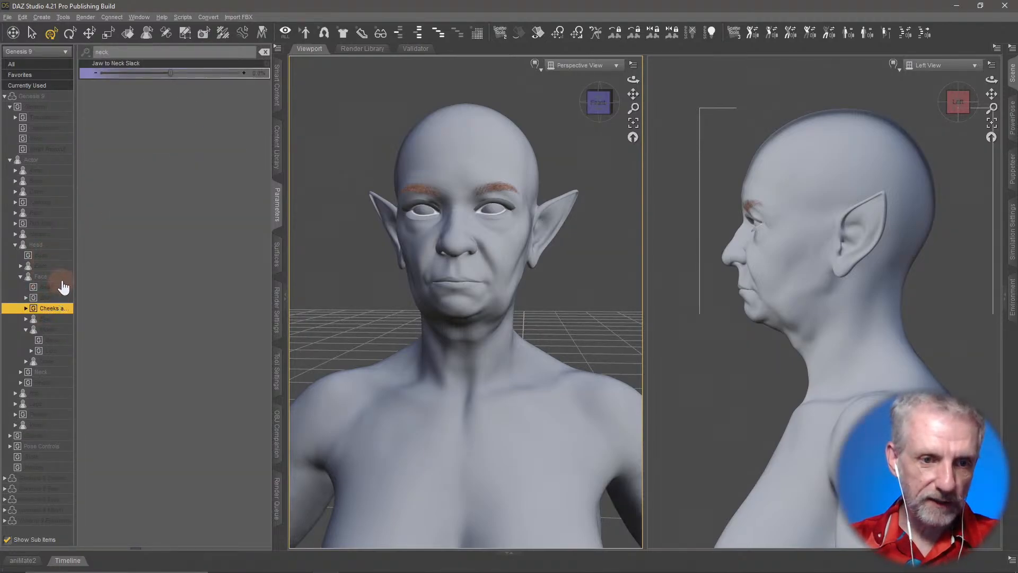
pyautogui.click(49, 372)
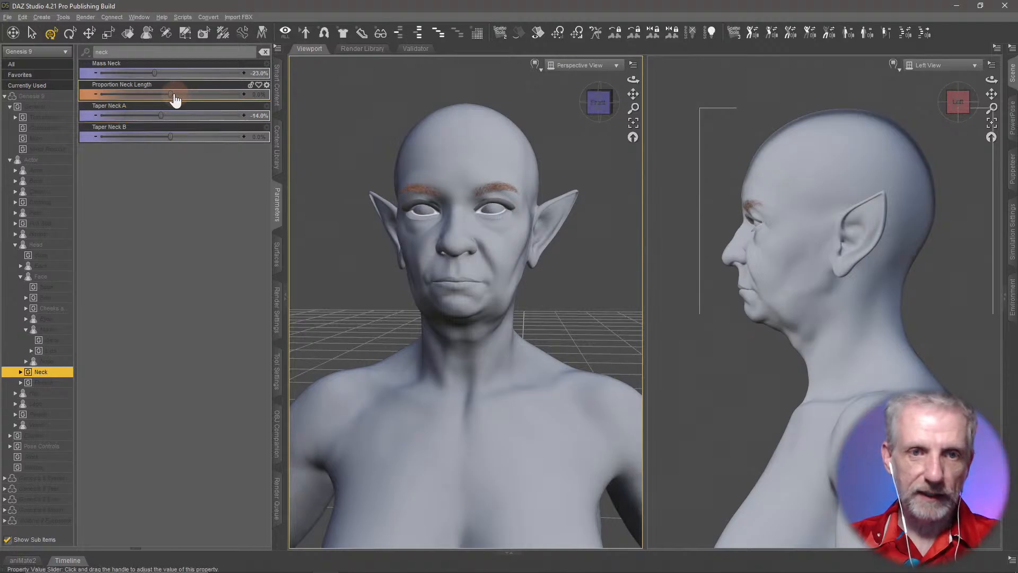
pyautogui.moveTo(169, 94)
pyautogui.mouseDown()
pyautogui.moveTo(152, 96)
pyautogui.moveTo(155, 104)
pyautogui.mouseUp()
pyautogui.scroll(-5, 513, 295)
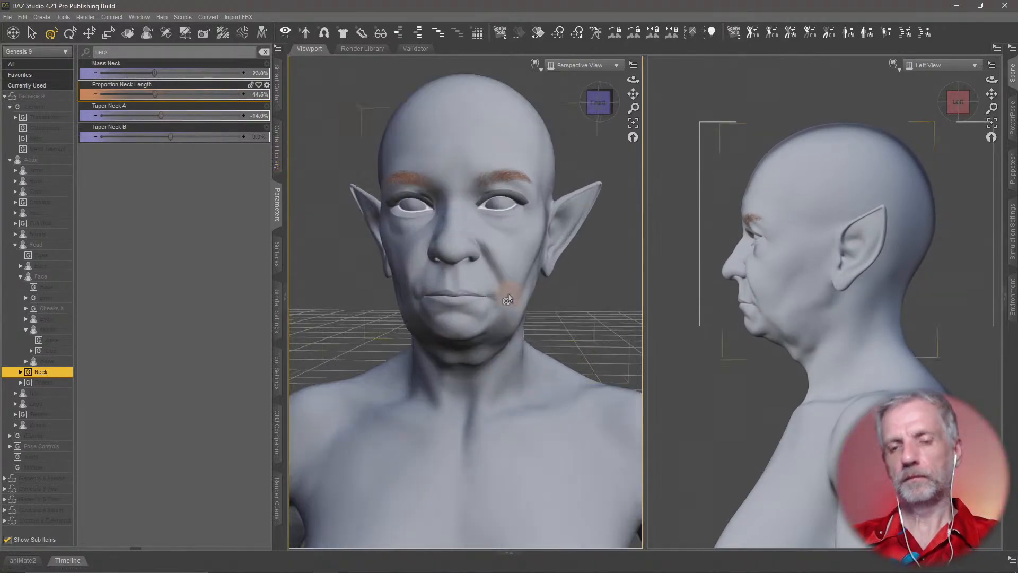
pyautogui.scroll(-6, 508, 299)
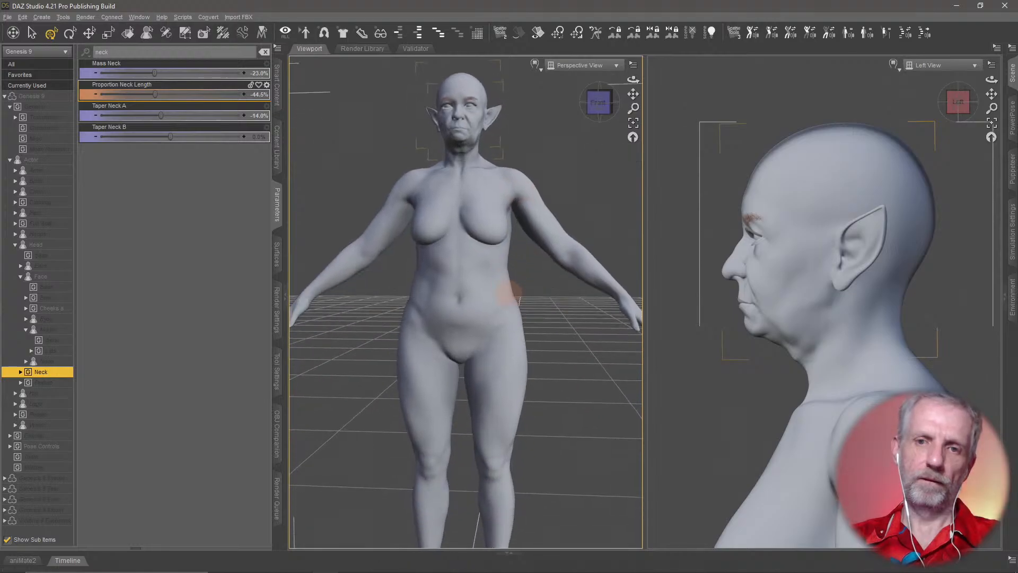
pyautogui.moveTo(509, 299)
pyautogui.mouseDown(button='middle')
pyautogui.moveTo(477, 304)
pyautogui.moveTo(506, 300)
pyautogui.mouseUp(button='middle')
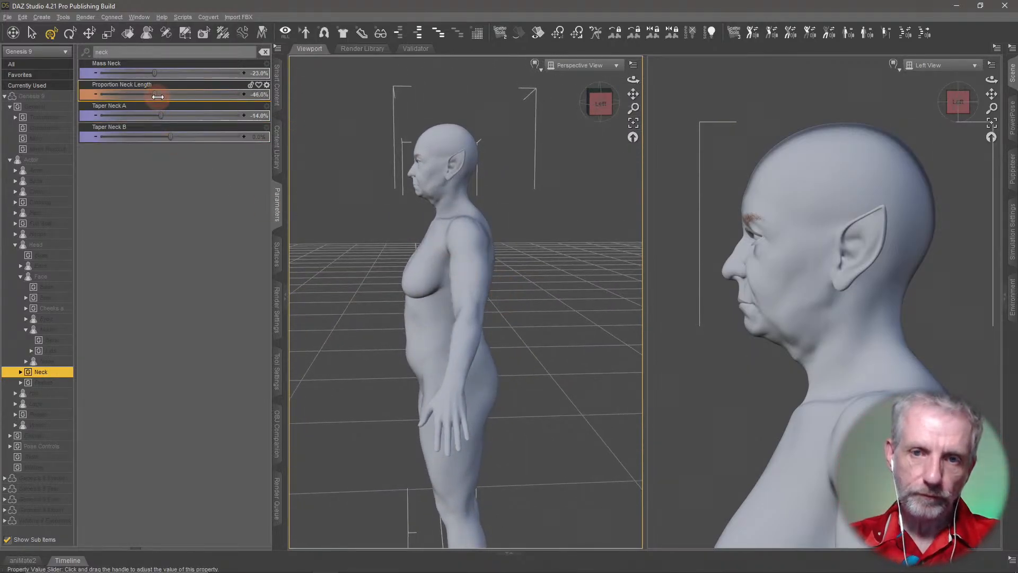
pyautogui.moveTo(158, 96); pyautogui.dragTo(159, 98)
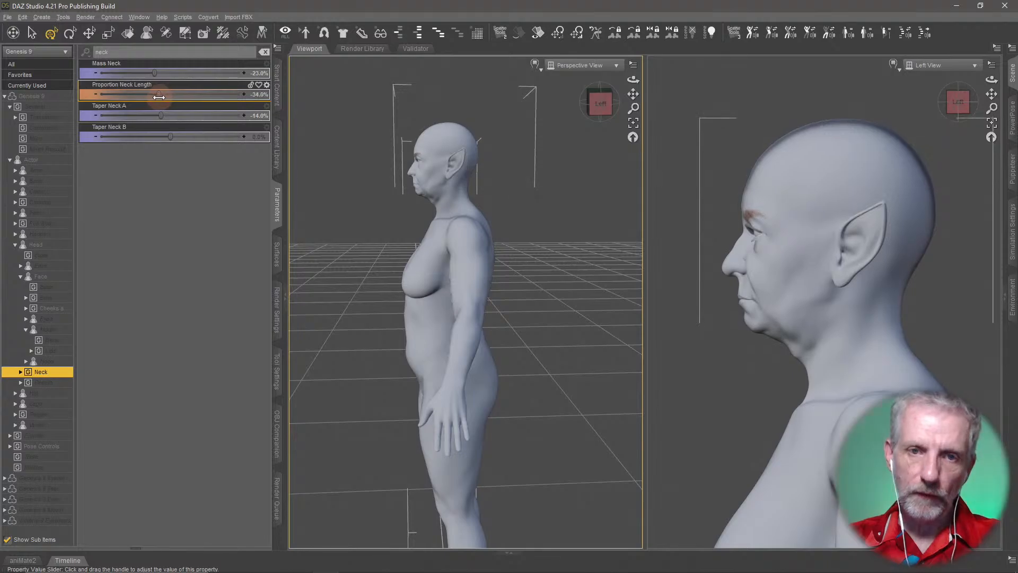
pyautogui.click(258, 94)
pyautogui.write('-30')
pyautogui.press('Return')
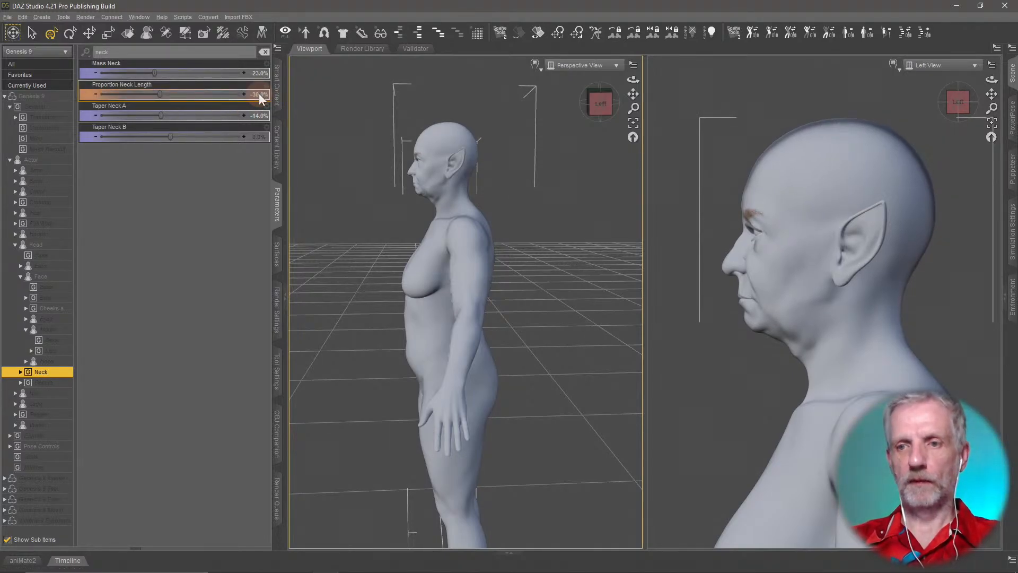
# Step: Clear the parameter filter and open the Mouth Base morphs with the face framed from the front
pyautogui.moveTo(490, 334); pyautogui.dragTo(362, 325, button='middle')
pyautogui.scroll(7, 488, 336)
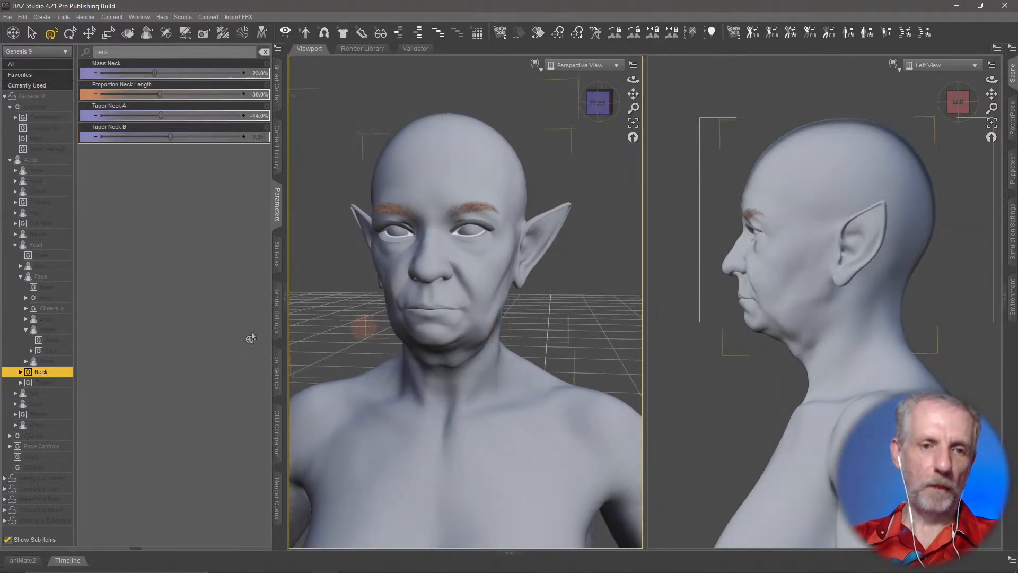
pyautogui.click(264, 51)
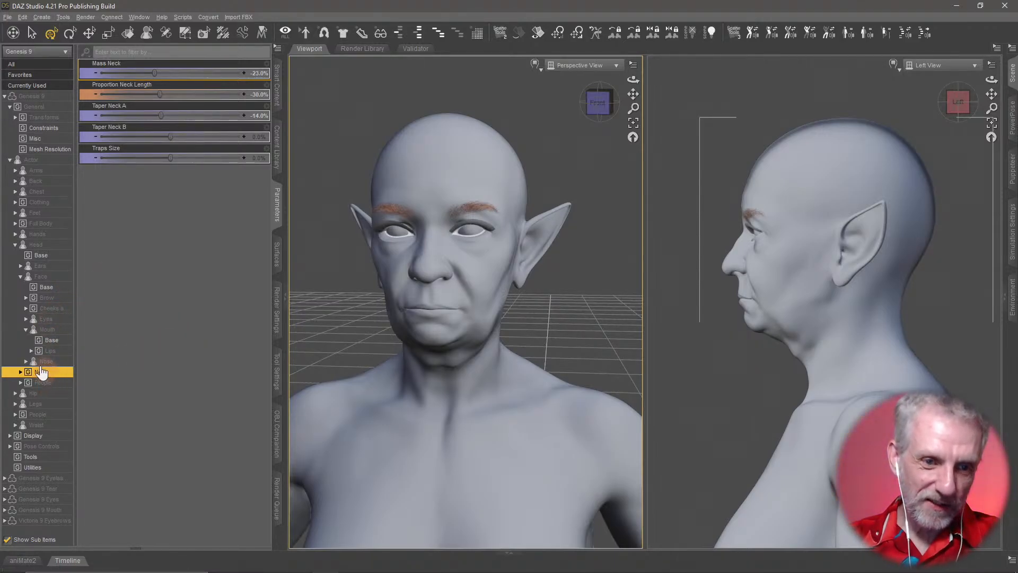
pyautogui.click(51, 340)
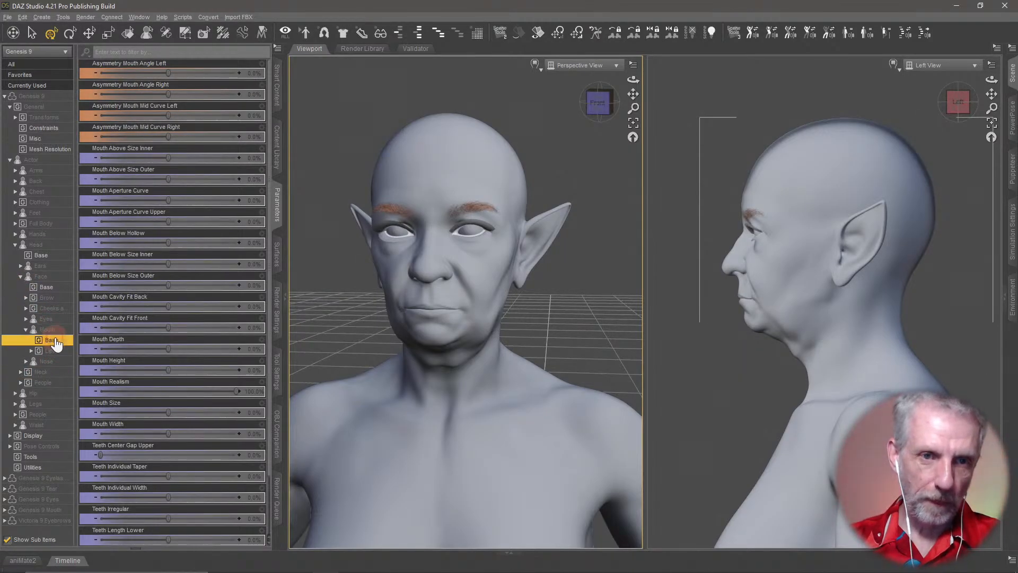
pyautogui.scroll(3, 396, 279)
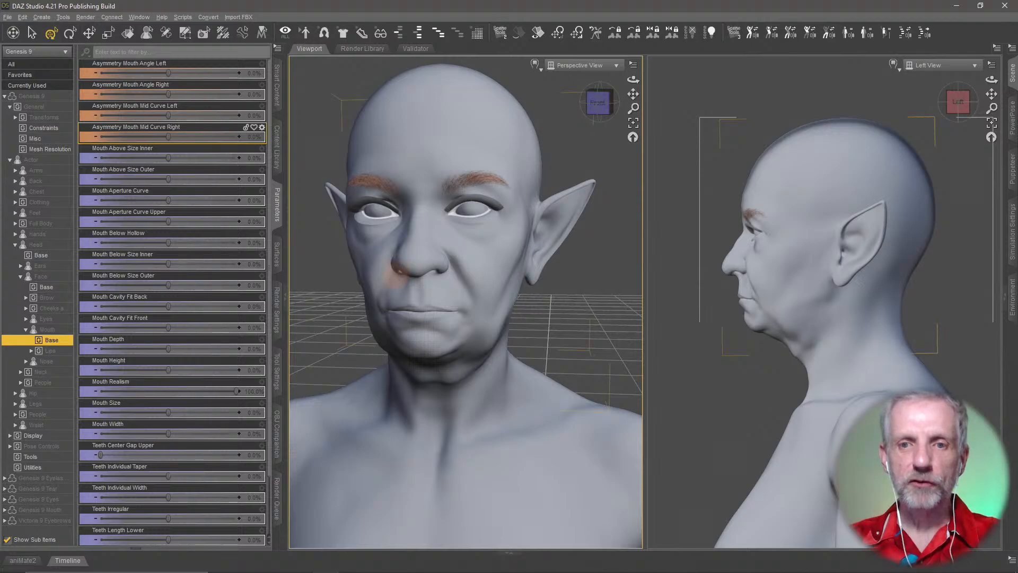
pyautogui.moveTo(395, 275); pyautogui.dragTo(397, 284, button='middle')
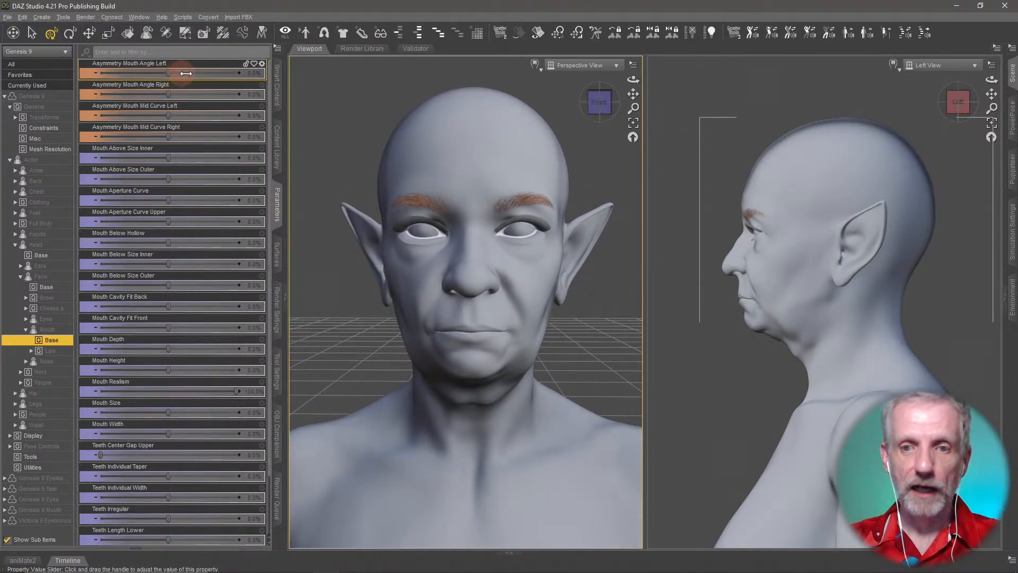
# Step: Try setting Asymmetry Mouth Angle Right to 11.7% and undo the change
pyautogui.moveTo(186, 73); pyautogui.dragTo(220, 99)
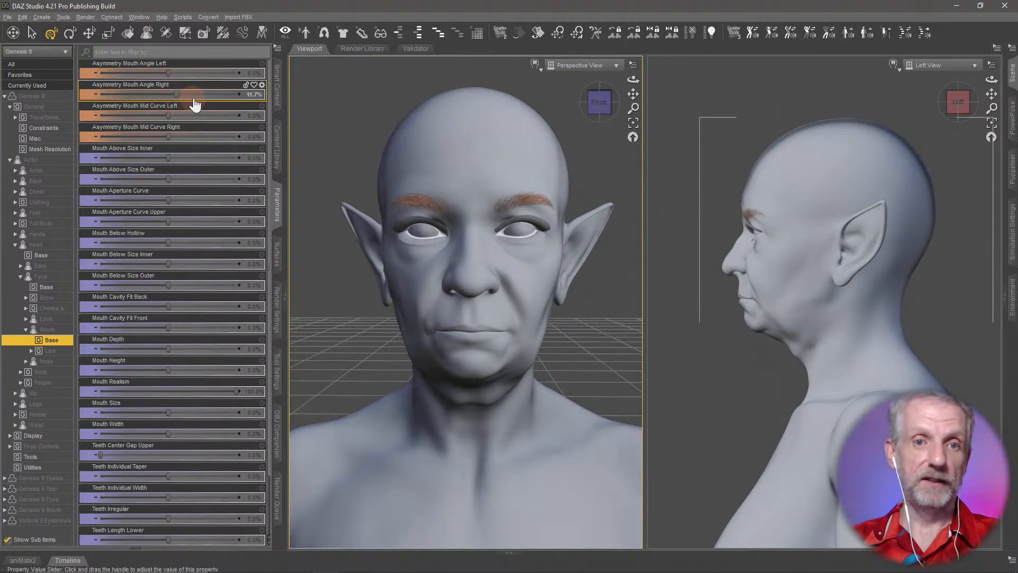
pyautogui.hotkey('ctrl', 'z')
pyautogui.scroll(3, 454, 266)
pyautogui.moveTo(455, 266); pyautogui.dragTo(452, 260, button='middle')
pyautogui.scroll(-2, 738, 314)
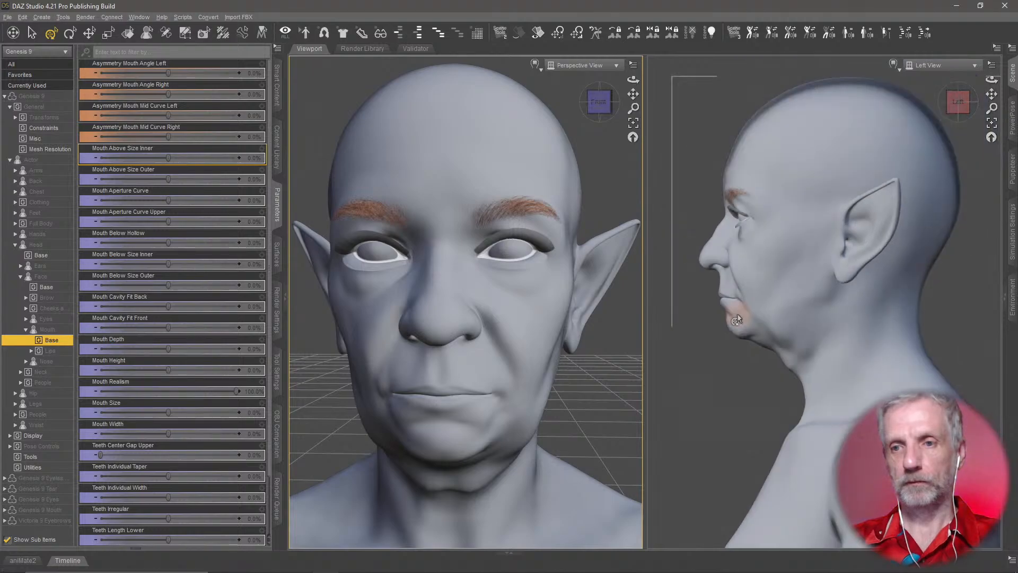
# Step: Set Asymmetry Mouth Mid Curve Right to 10.2% and try out Mouth Above Size Inner, leaving it at 0%
pyautogui.moveTo(737, 314); pyautogui.dragTo(744, 355, button='middle')
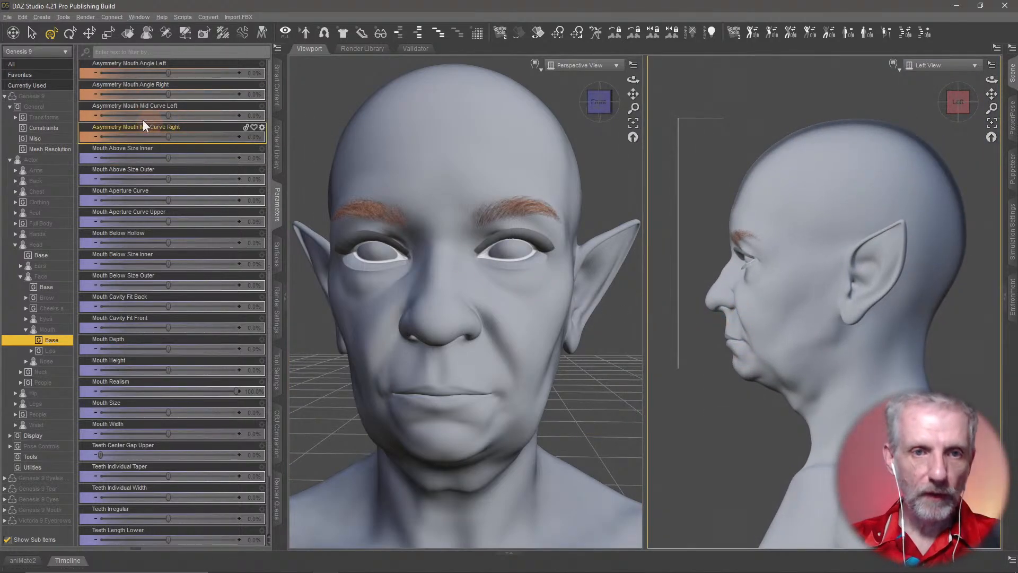
pyautogui.moveTo(168, 117); pyautogui.dragTo(158, 142)
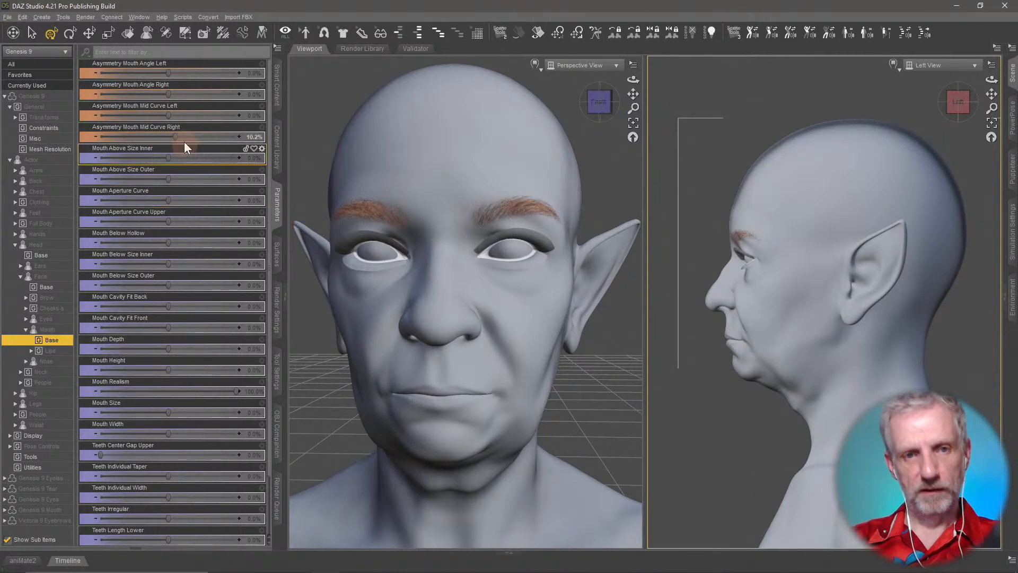
pyautogui.click(410, 275)
pyautogui.moveTo(410, 276); pyautogui.dragTo(411, 278, button='middle')
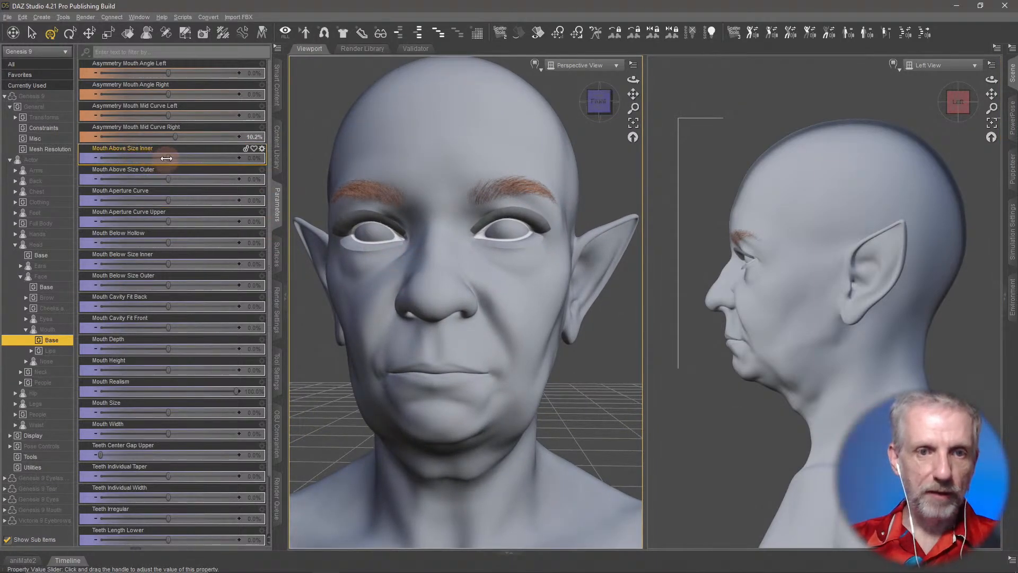
pyautogui.moveTo(170, 160); pyautogui.dragTo(203, 196)
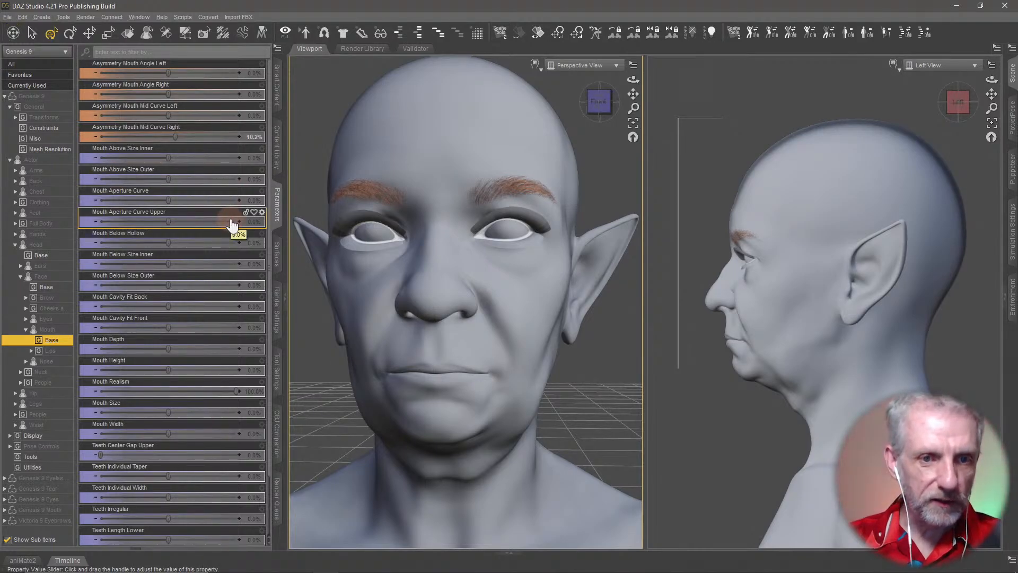
# Step: Set the figure's Mouth Height to 40.6%
pyautogui.scroll(-3, 216, 253)
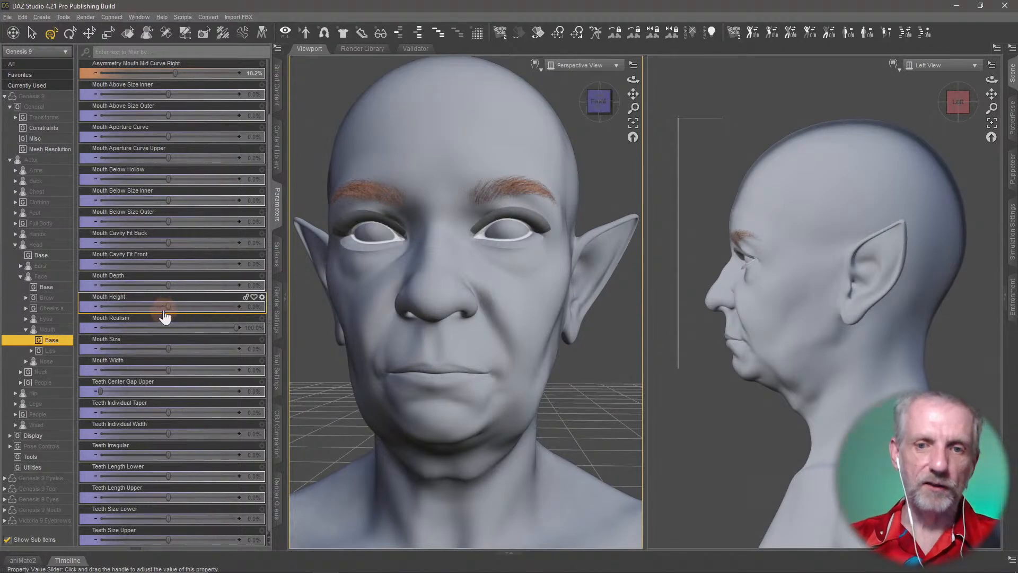
pyautogui.moveTo(169, 309); pyautogui.dragTo(215, 314)
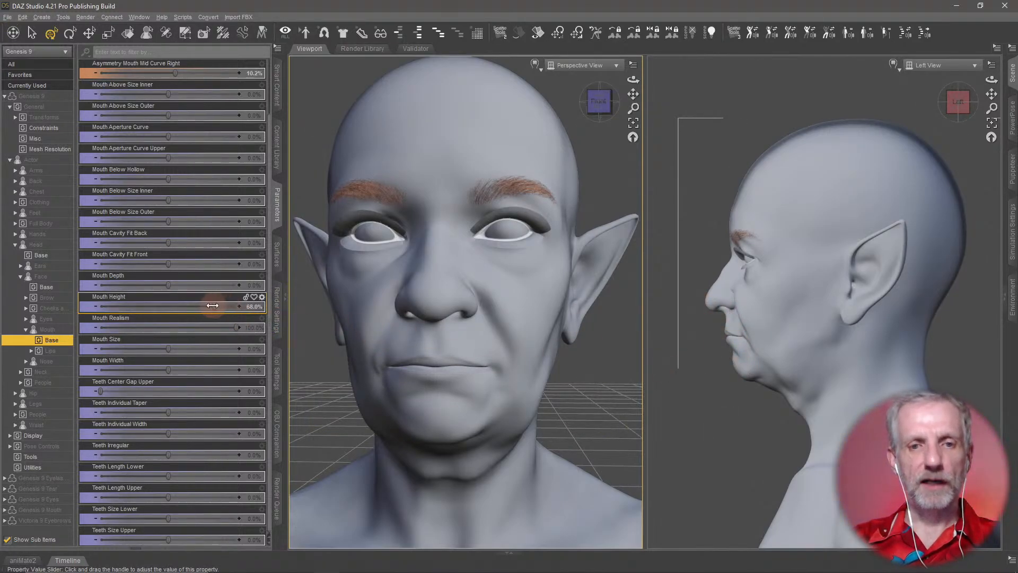
pyautogui.moveTo(213, 306)
pyautogui.mouseDown()
pyautogui.moveTo(143, 310)
pyautogui.moveTo(220, 312)
pyautogui.moveTo(136, 307)
pyautogui.moveTo(193, 309)
pyautogui.mouseUp()
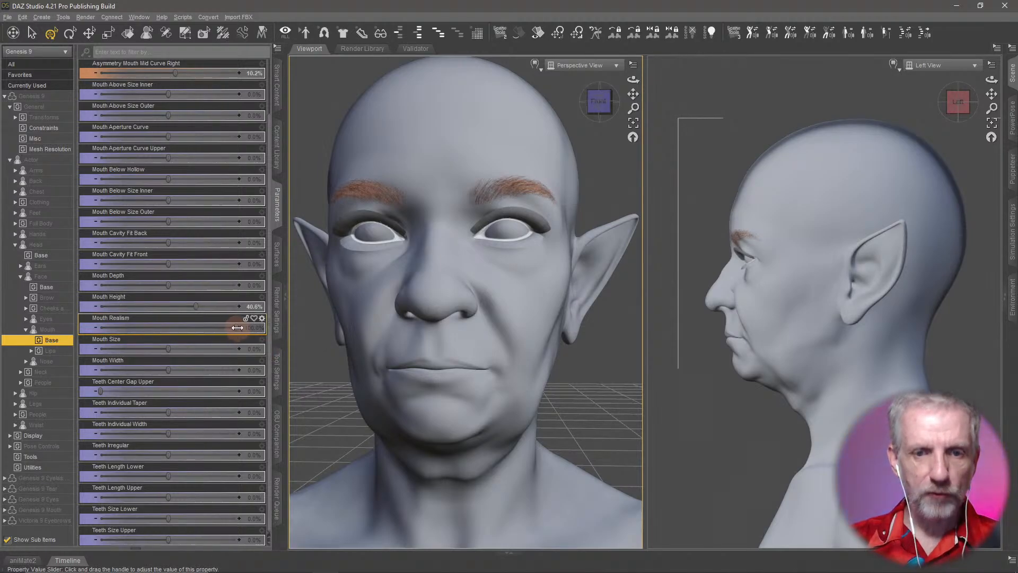
# Step: Try out Mouth Realism and a Mouth Size of 29.7%, and reset Mouth Size to its default
pyautogui.moveTo(237, 327); pyautogui.dragTo(334, 343)
pyautogui.moveTo(167, 349)
pyautogui.mouseDown()
pyautogui.moveTo(175, 355)
pyautogui.moveTo(130, 355)
pyautogui.moveTo(349, 371)
pyautogui.moveTo(184, 355)
pyautogui.mouseUp()
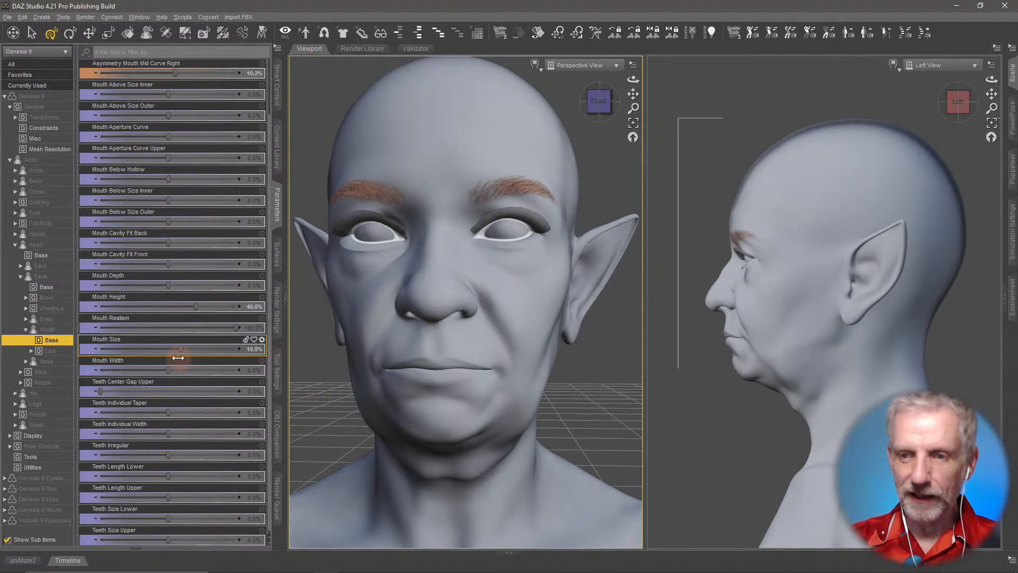
pyautogui.moveTo(178, 358); pyautogui.dragTo(180, 359)
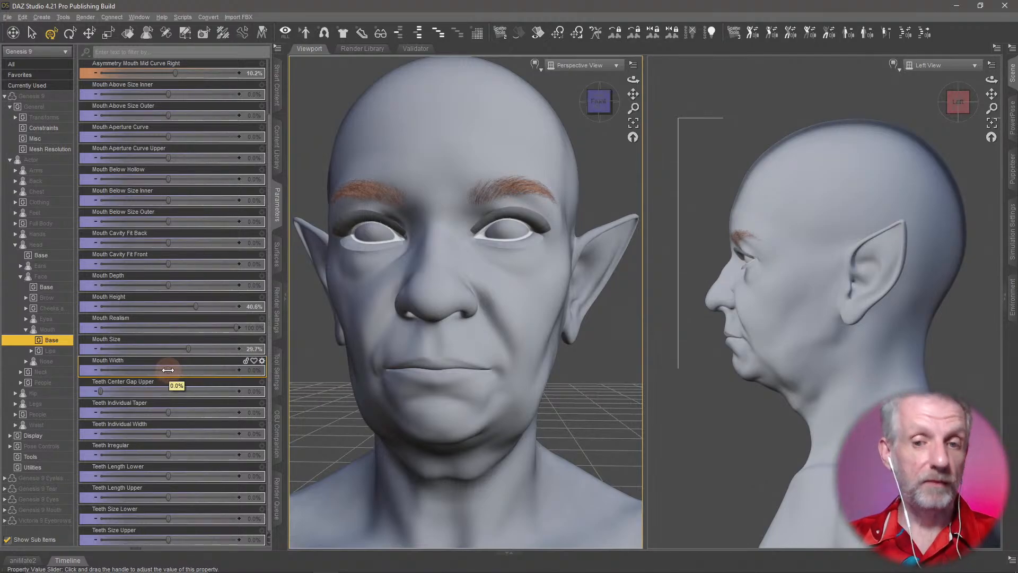
pyautogui.keyDown('alt'); pyautogui.click(180, 349); pyautogui.keyUp('alt')
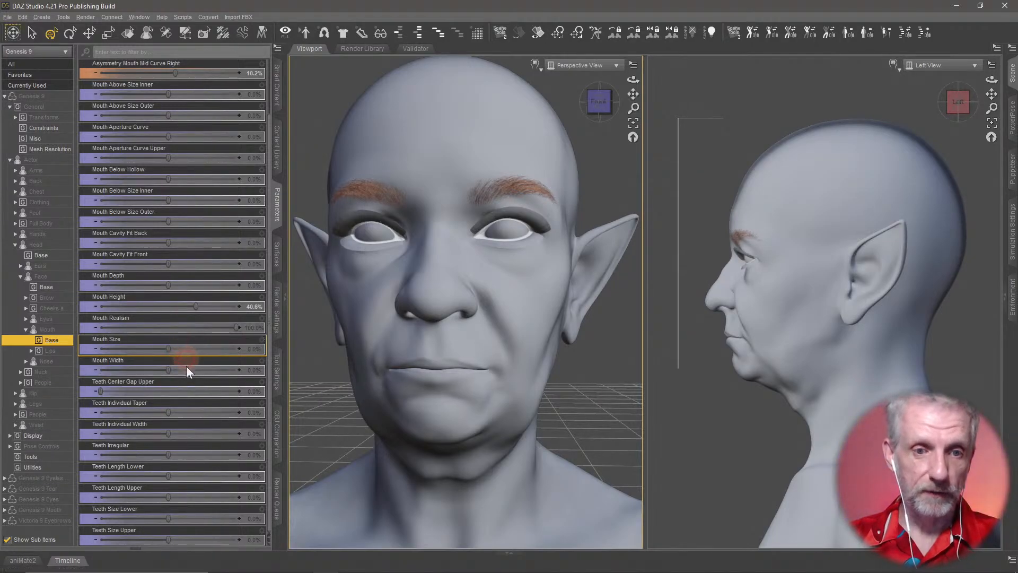
# Step: Try a wider mouth and set Mouth Width to -21.9%
pyautogui.moveTo(169, 370); pyautogui.dragTo(198, 383)
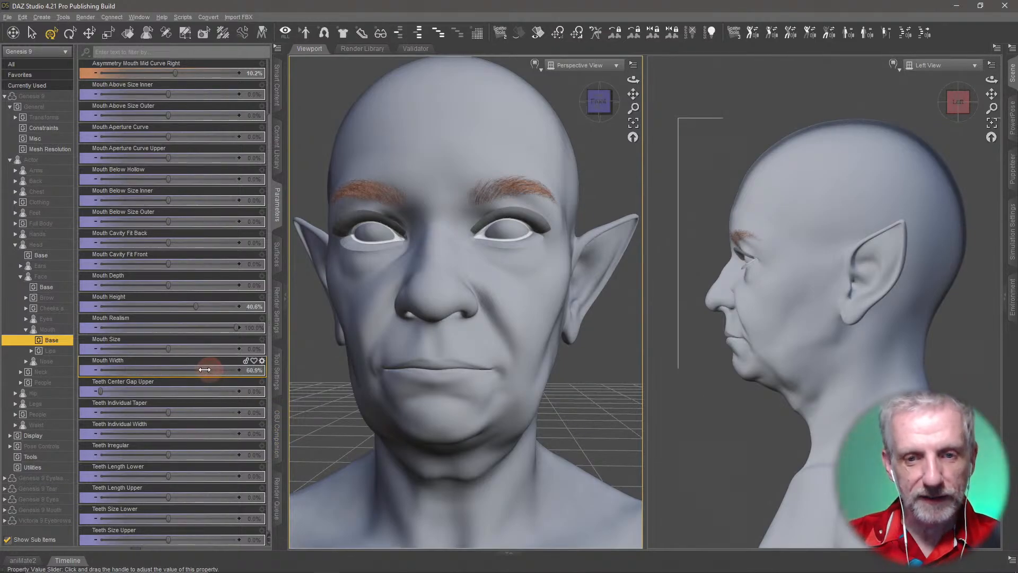
pyautogui.moveTo(204, 369); pyautogui.dragTo(155, 377)
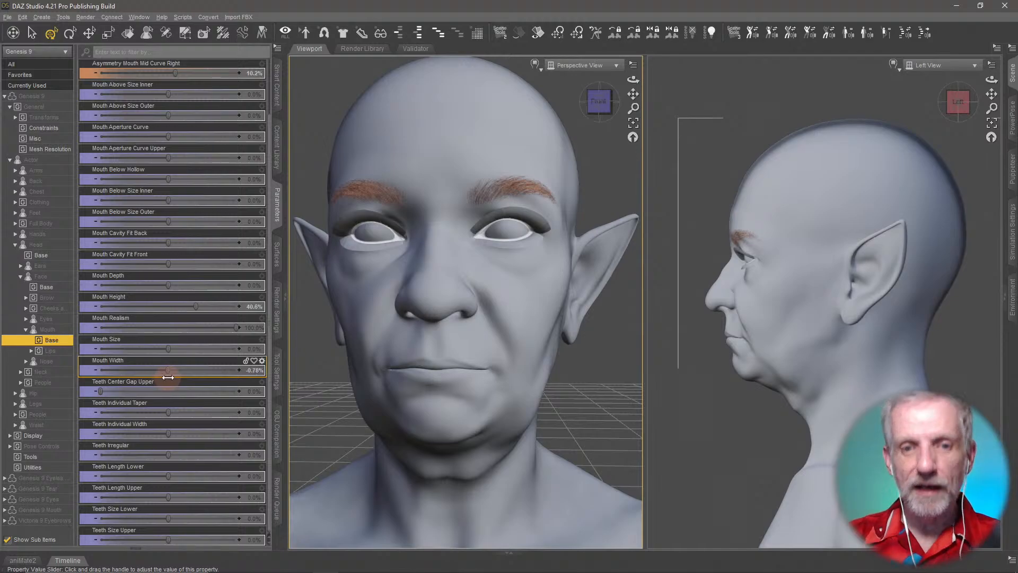
pyautogui.moveTo(174, 378); pyautogui.dragTo(165, 376)
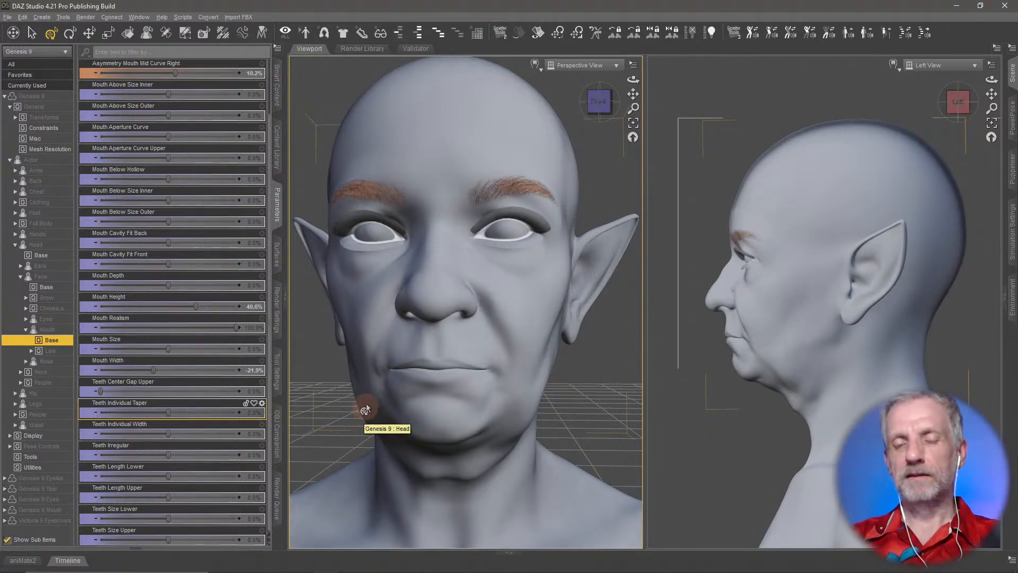
pyautogui.scroll(-2, 364, 405)
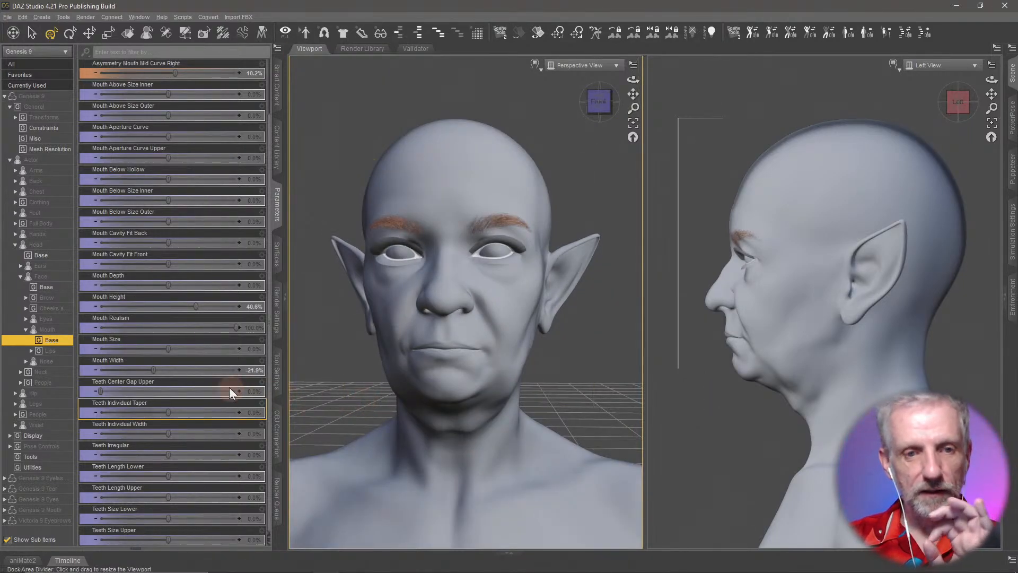
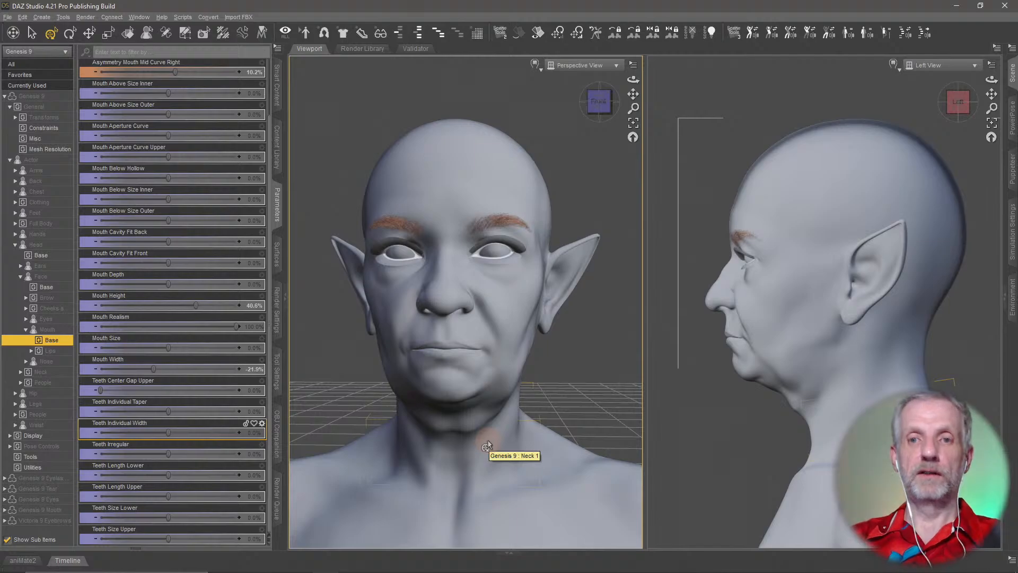
pyautogui.moveTo(488, 441); pyautogui.dragTo(491, 448, button='middle')
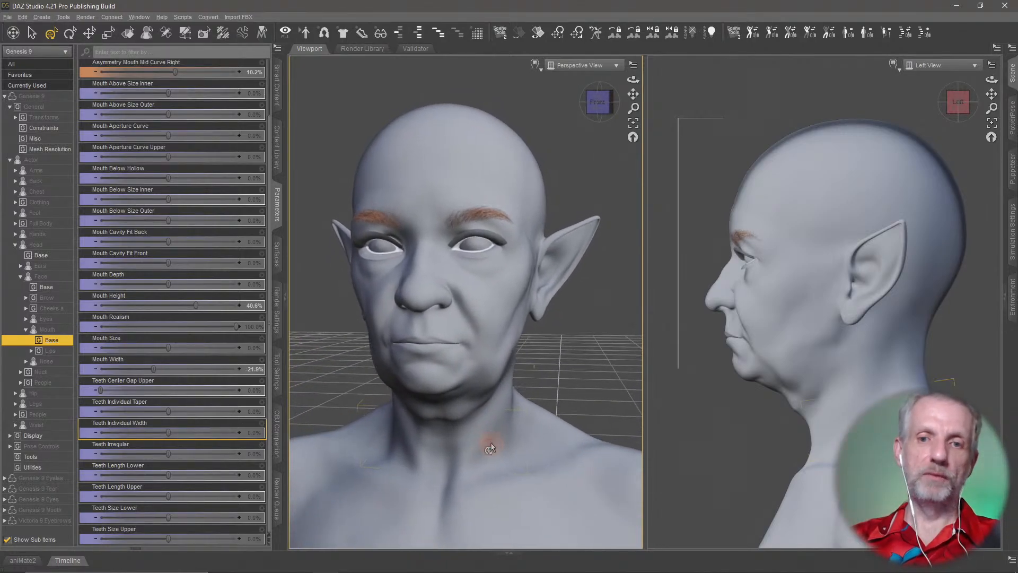
# Step: Rename the Genesis 9 figure in the scene hierarchy as Greta
pyautogui.click(1013, 72)
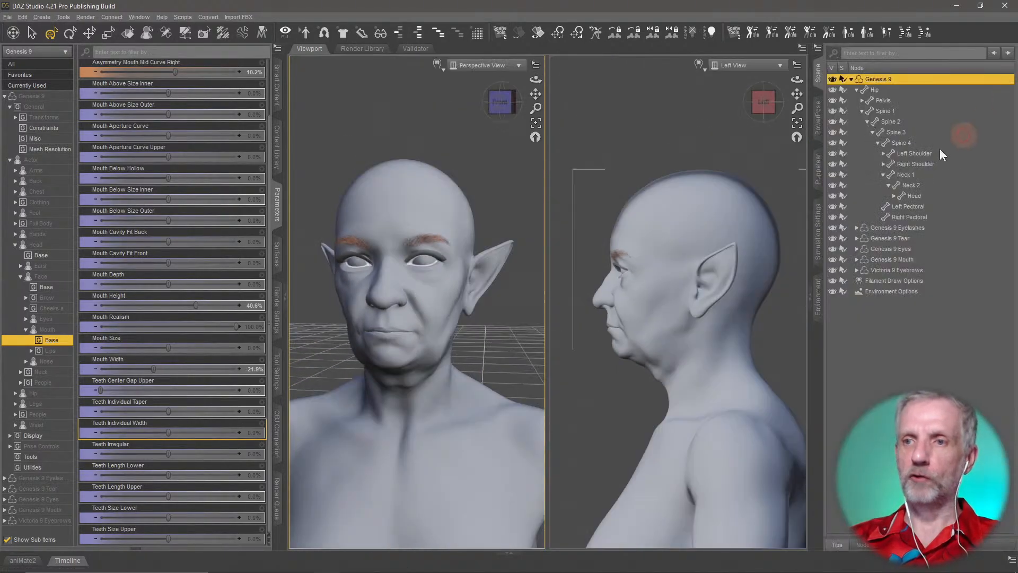
pyautogui.doubleClick(886, 80)
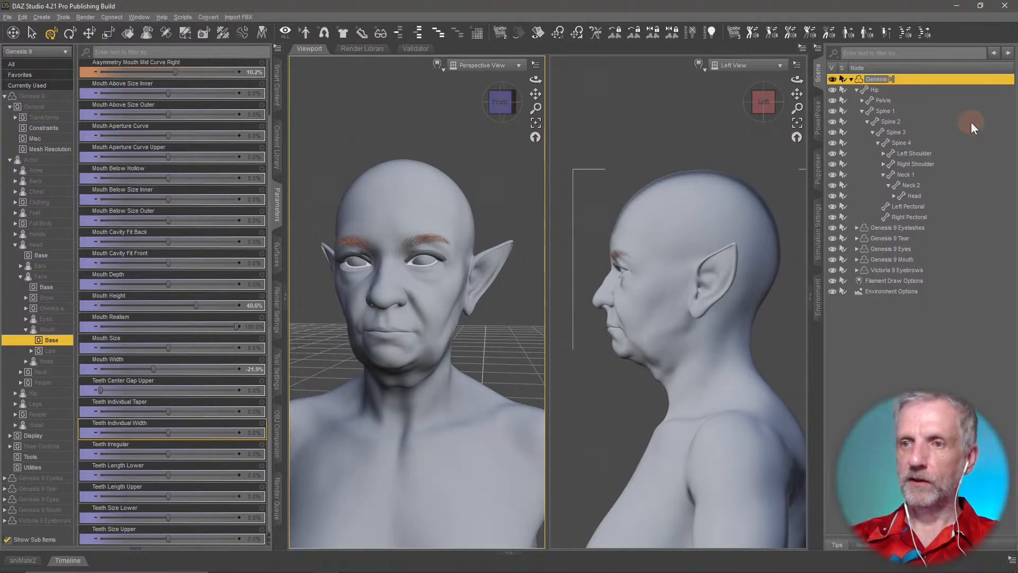
pyautogui.write('Greta')
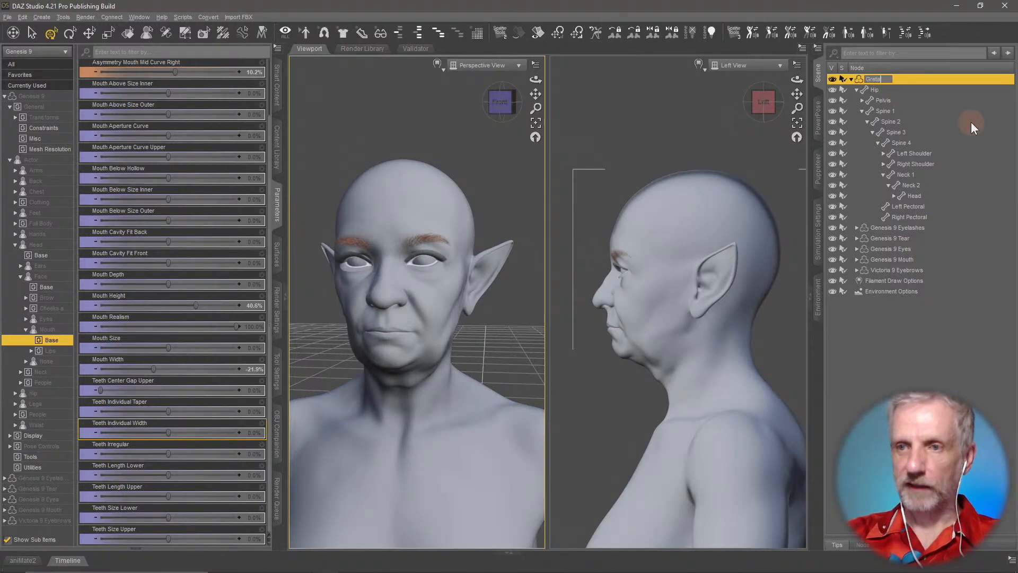
pyautogui.press('Return')
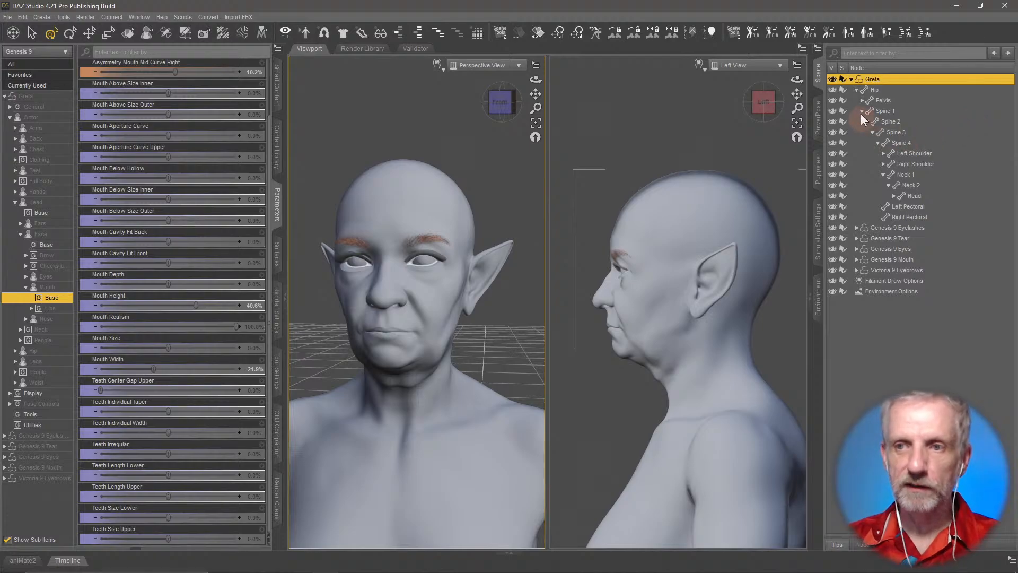
pyautogui.click(821, 79)
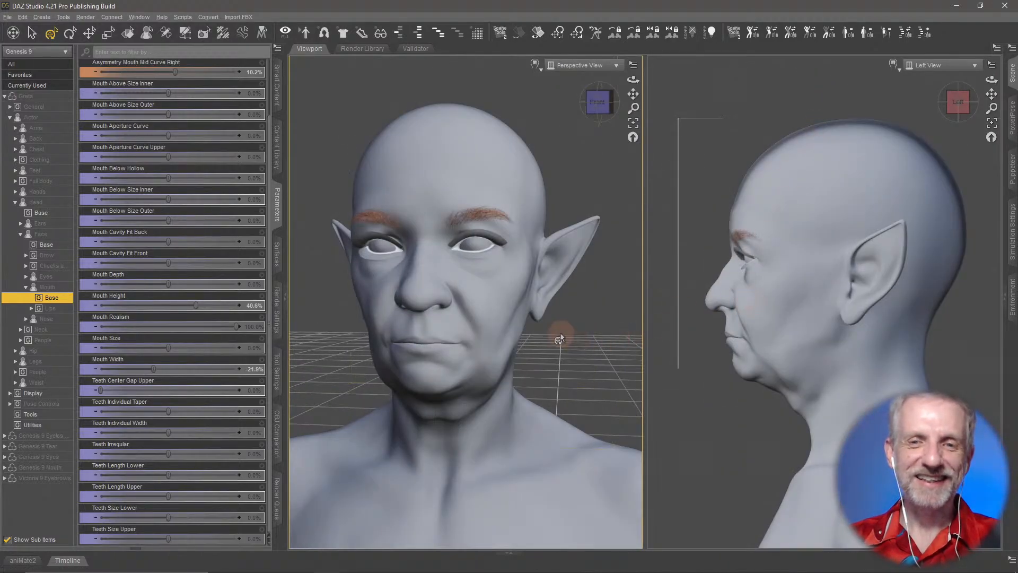
# Step: Filter the figure's parameters by "jaw" and show the matching Pose Controls
pyautogui.moveTo(559, 333); pyautogui.dragTo(573, 348, button='middle')
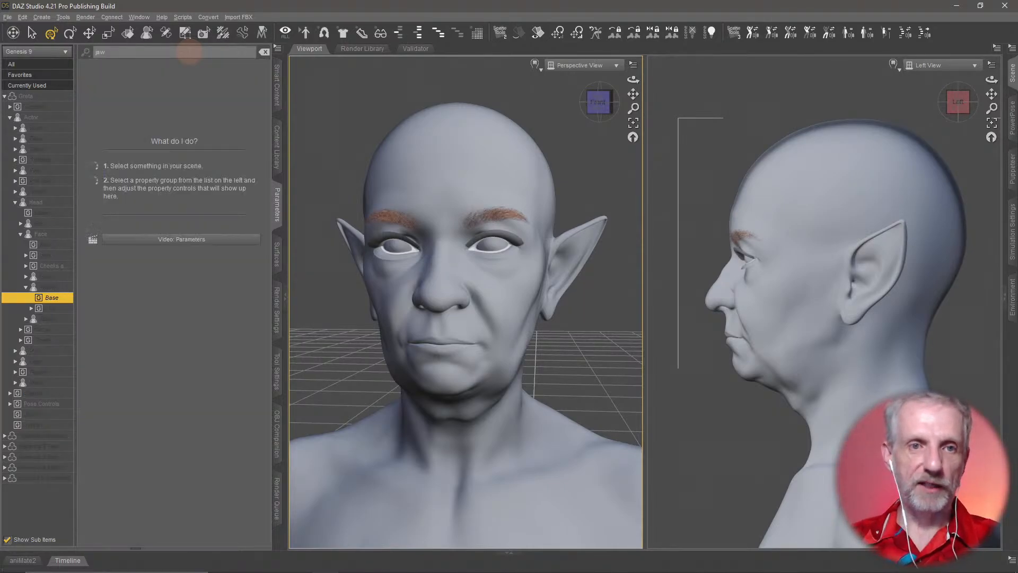
pyautogui.click(59, 266)
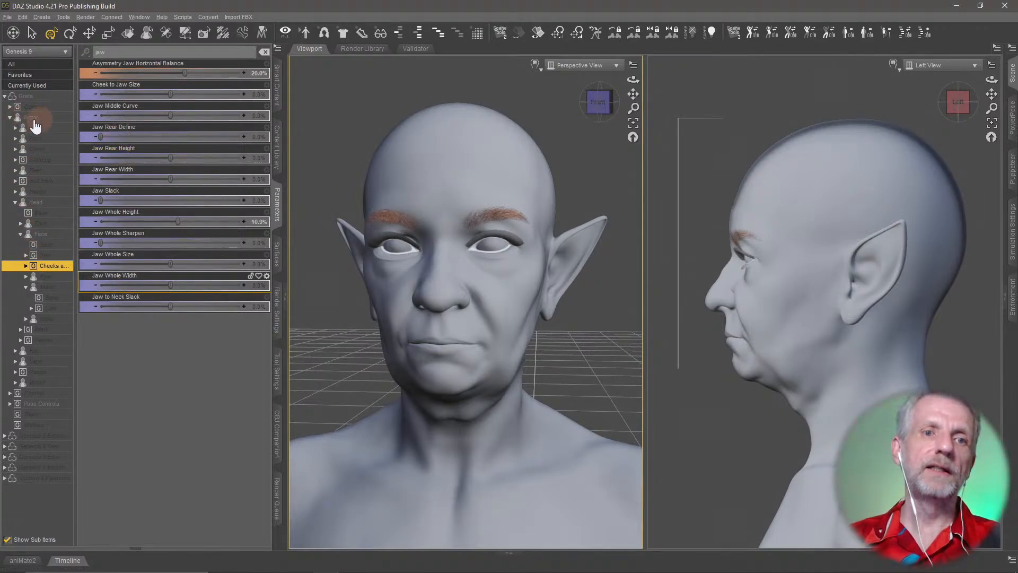
pyautogui.click(10, 118)
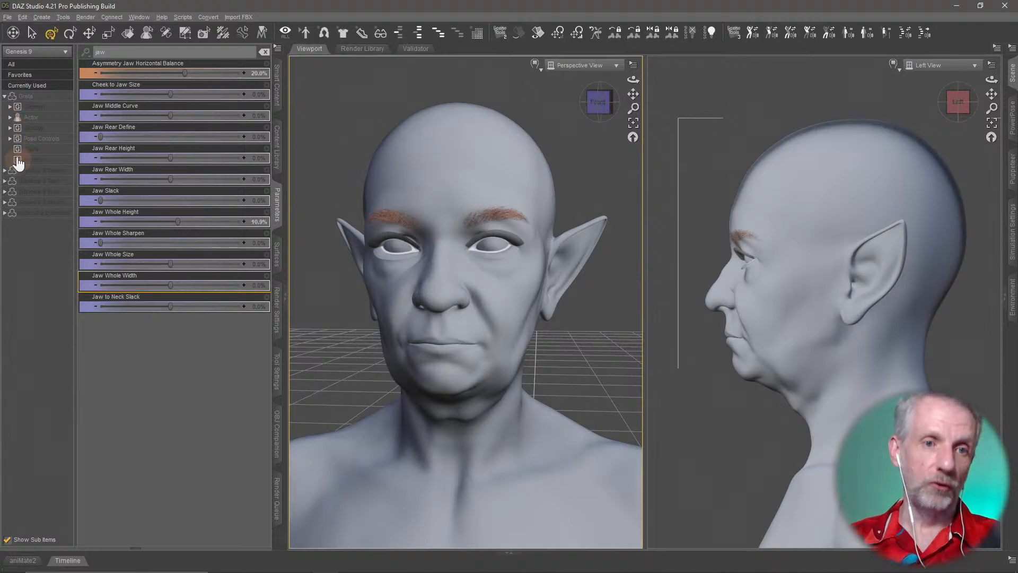
pyautogui.click(10, 139)
pyautogui.click(9, 139)
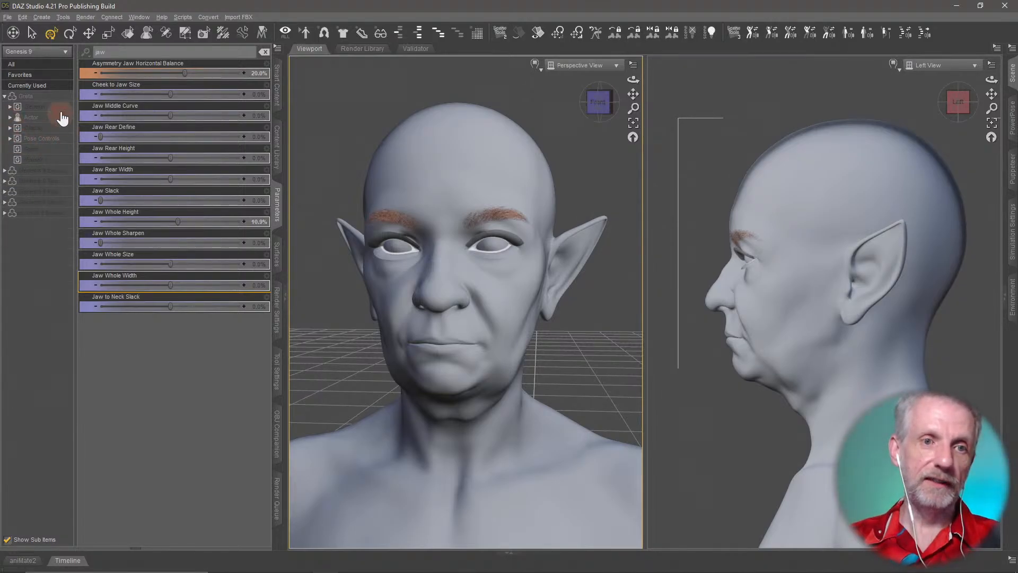
pyautogui.click(60, 118)
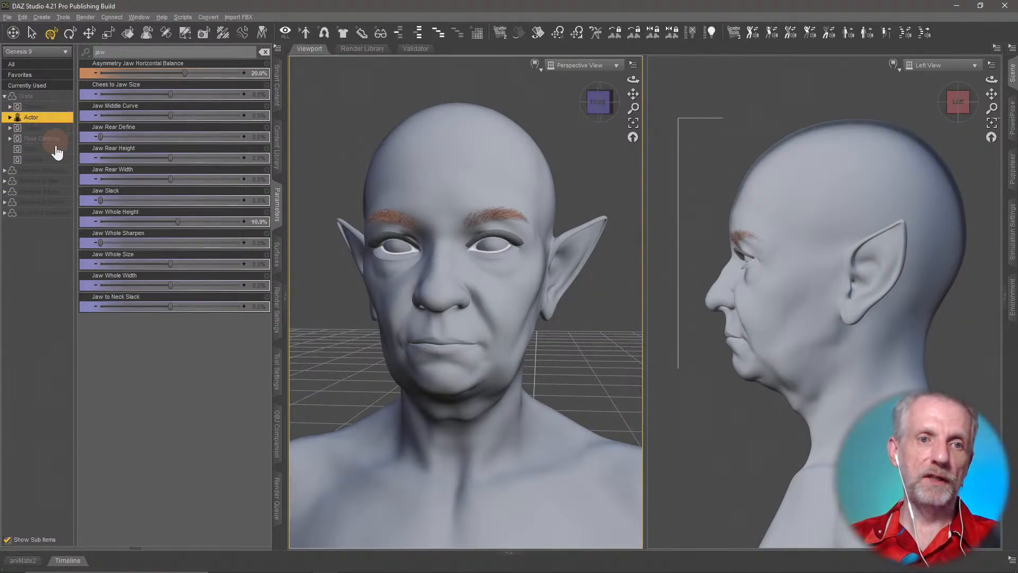
pyautogui.click(53, 139)
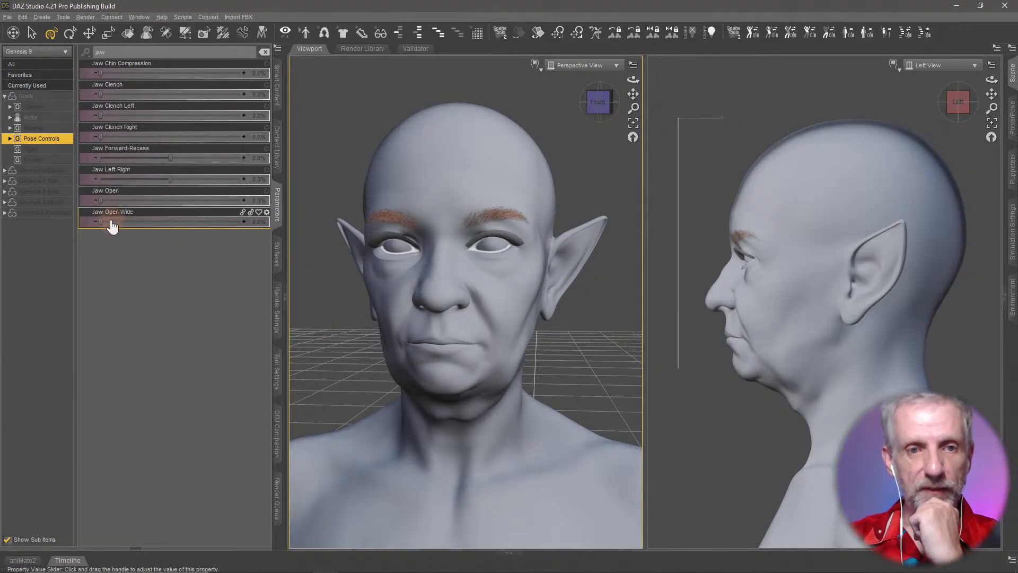
# Step: Try Jaw Open Wide at 100% and return it to 0%
pyautogui.moveTo(99, 222); pyautogui.dragTo(257, 222)
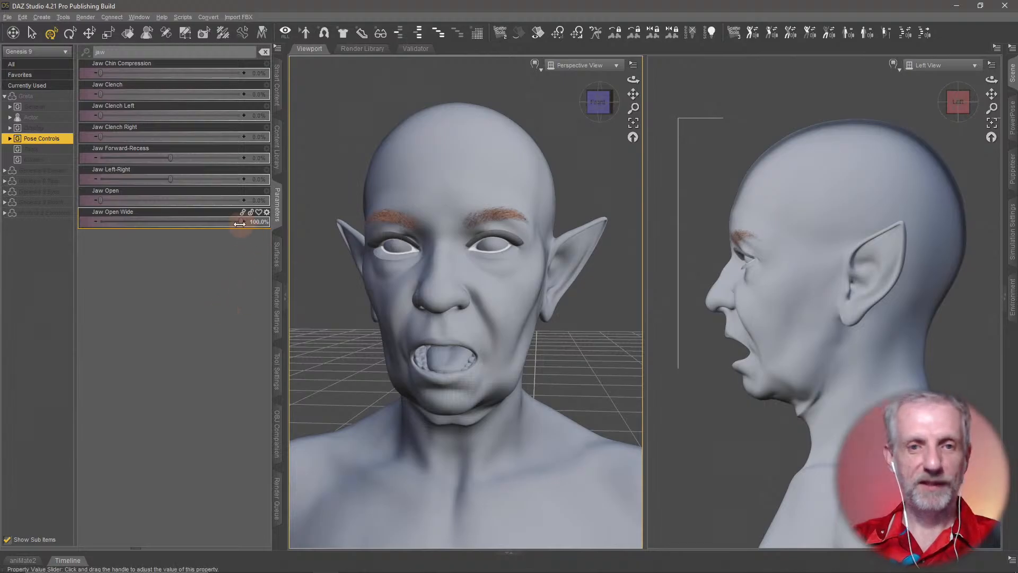
pyautogui.moveTo(240, 225); pyautogui.dragTo(262, 201)
pyautogui.moveTo(82, 212); pyautogui.dragTo(23, 236)
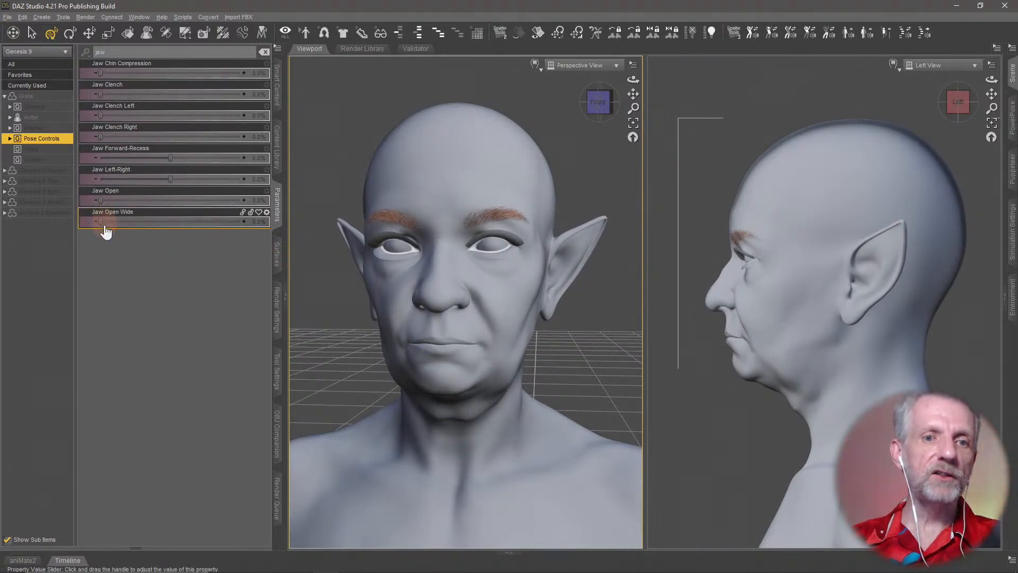
# Step: Set Jaw Open Wide to 100% and Jaw Open to 75.5%, with a close-up of the open mouth in the Perspective View
pyautogui.moveTo(101, 223); pyautogui.dragTo(278, 252)
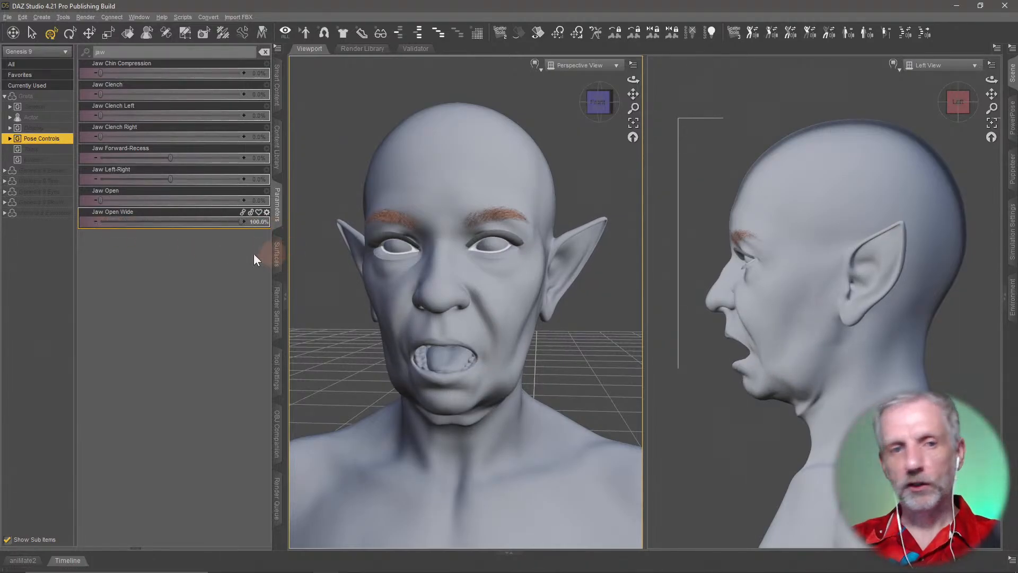
pyautogui.moveTo(100, 199); pyautogui.dragTo(206, 199)
pyautogui.moveTo(476, 362); pyautogui.dragTo(477, 366, button='middle')
pyautogui.scroll(-10, 475, 363)
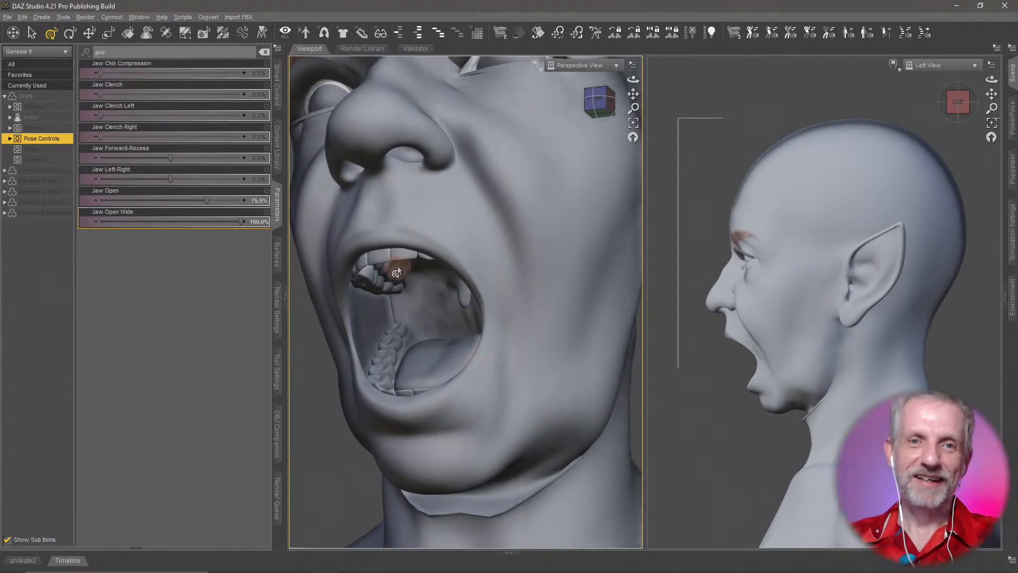
# Step: Replace the "jaw" filter with "teeth" for Greta's Mouth Base parameters under Actor, Head, Face
pyautogui.click(264, 51)
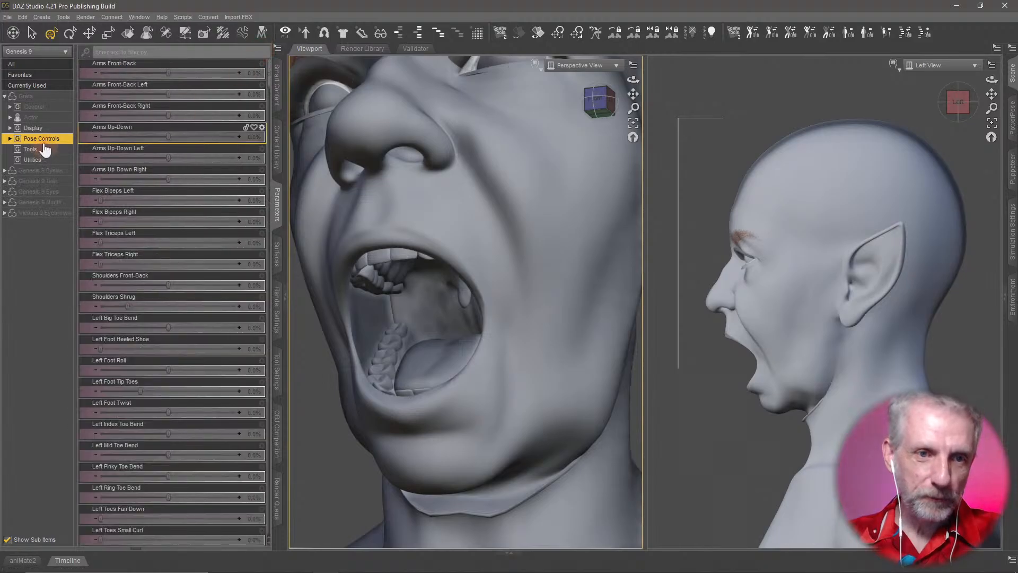
pyautogui.doubleClick(31, 117)
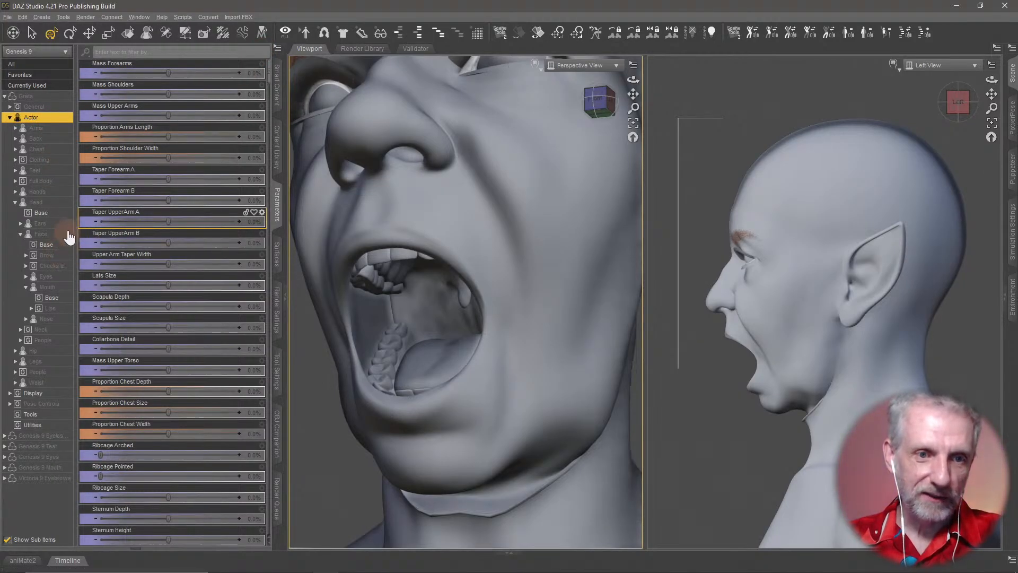
pyautogui.click(51, 298)
pyautogui.scroll(-5, 184, 382)
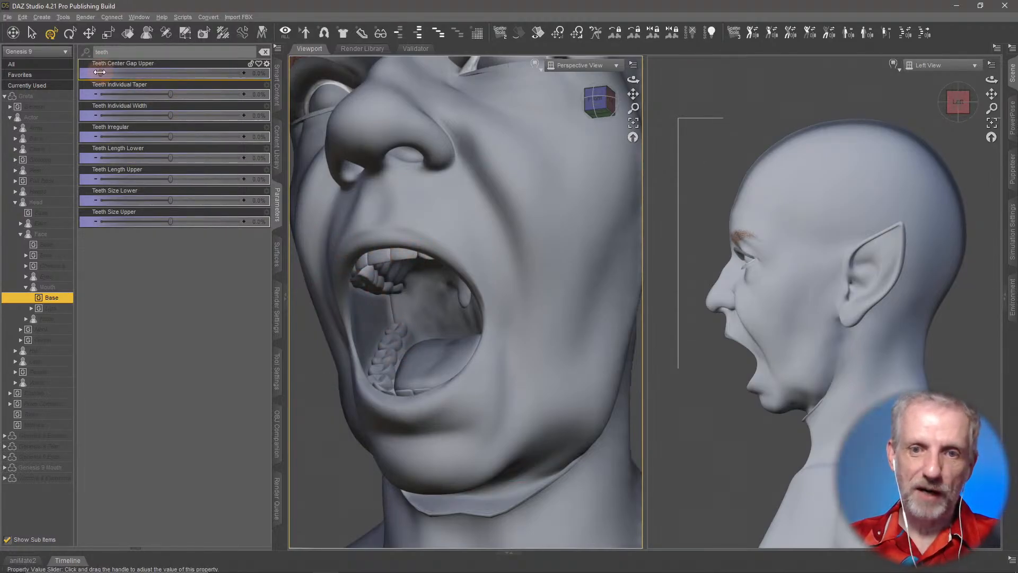
# Step: Try Teeth Center Gap Upper at 100%, return it to 0%, and try Teeth Individual Taper at 100%
pyautogui.moveTo(99, 72); pyautogui.dragTo(252, 77)
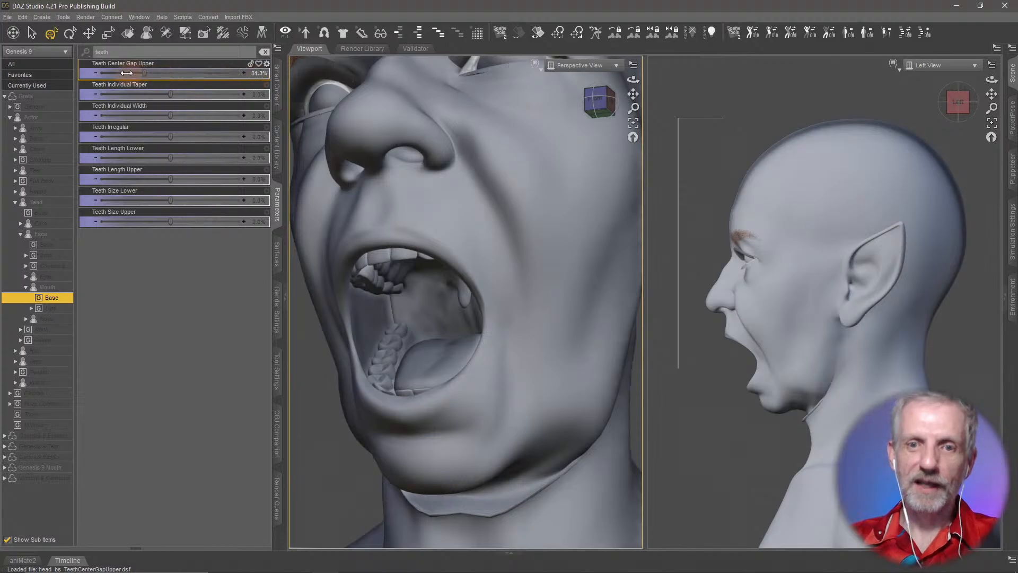
pyautogui.moveTo(312, 99); pyautogui.dragTo(312, 78)
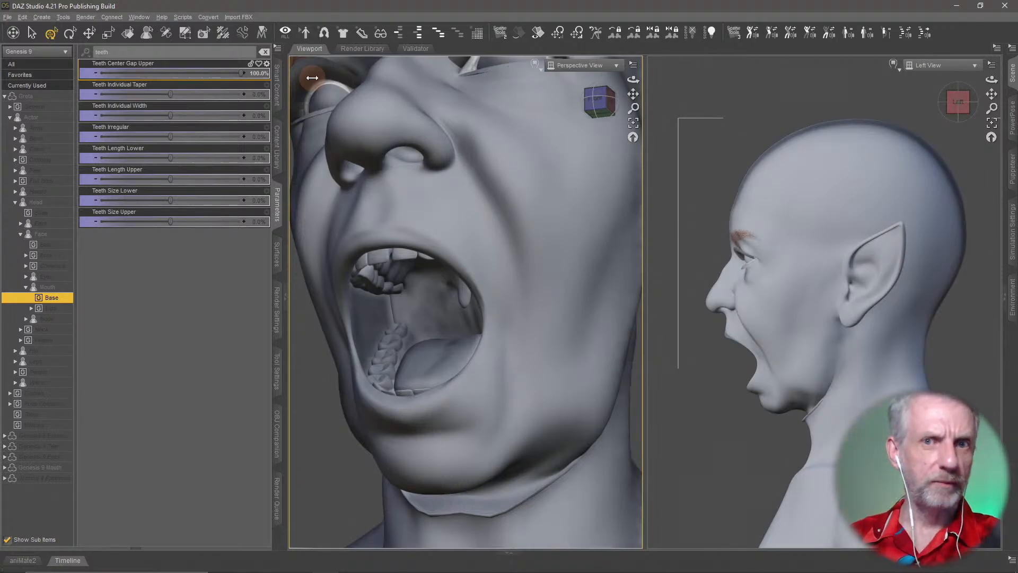
pyautogui.moveTo(311, 78); pyautogui.dragTo(242, 74)
pyautogui.moveTo(181, 61); pyautogui.dragTo(59, 72)
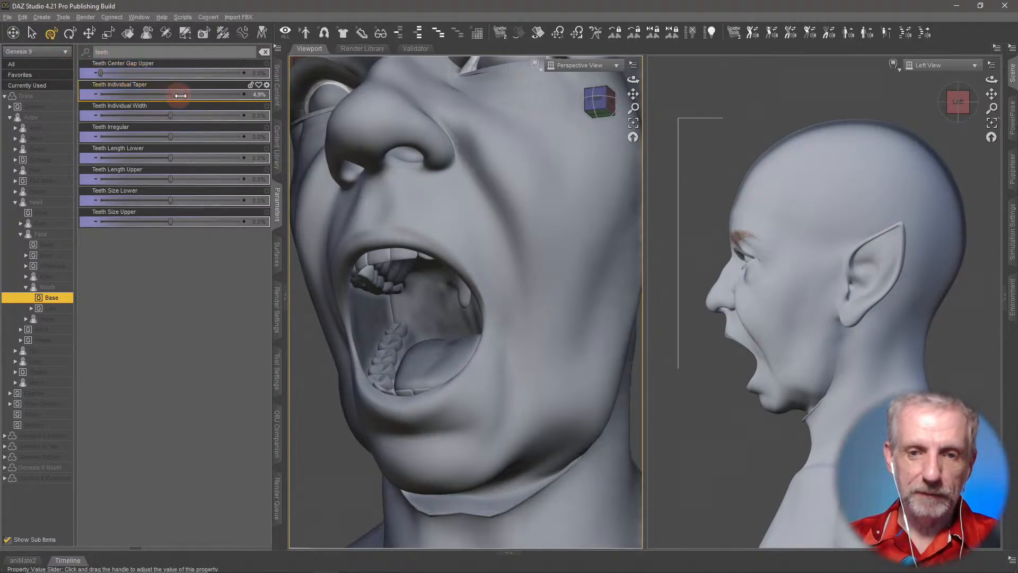
pyautogui.moveTo(181, 96); pyautogui.dragTo(254, 127)
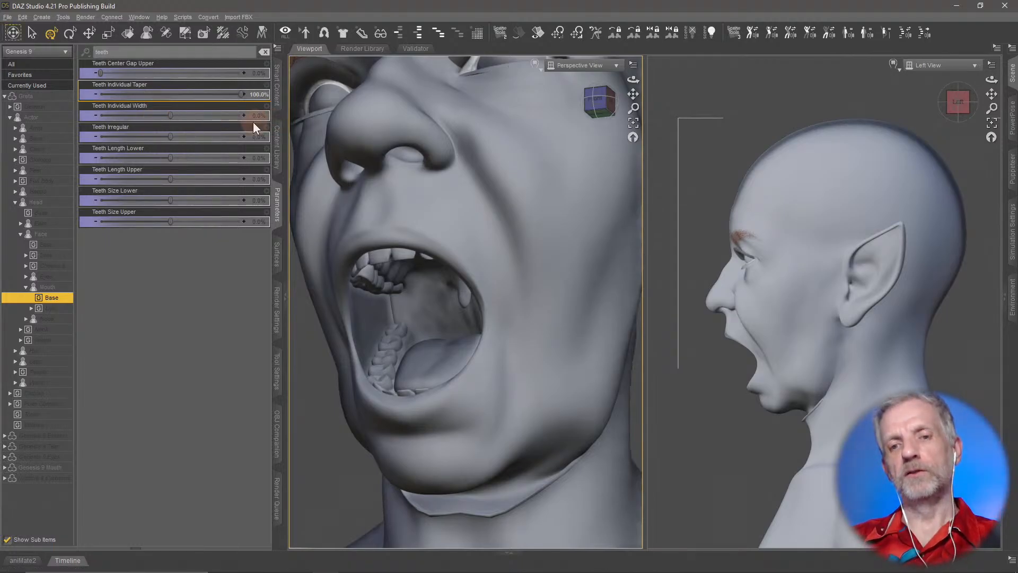
# Step: Collapse Greta's node in the scene hierarchy and hide the figure to expose the teeth and mouth
pyautogui.click(1012, 72)
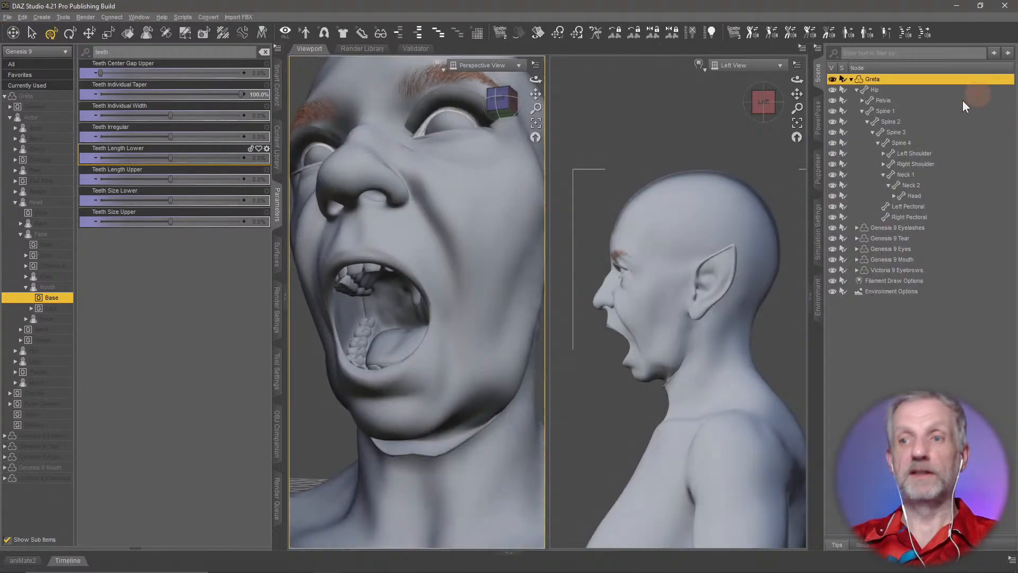
pyautogui.click(852, 79)
pyautogui.click(832, 79)
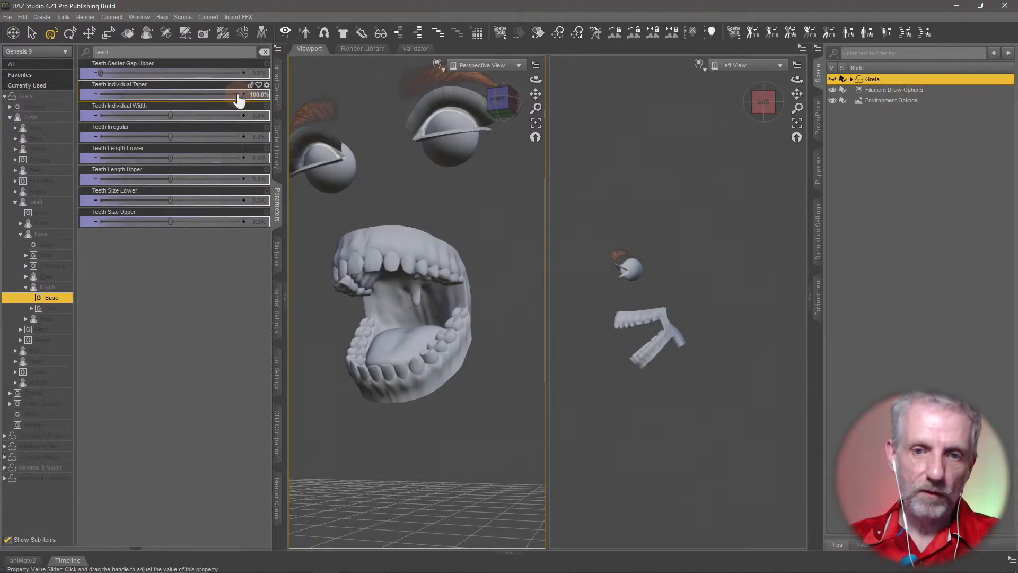
# Step: Reset Teeth Individual Taper to 0% and try Teeth Individual Width at 49.4% with Teeth Irregular at 100%
pyautogui.moveTo(240, 100); pyautogui.dragTo(199, 116)
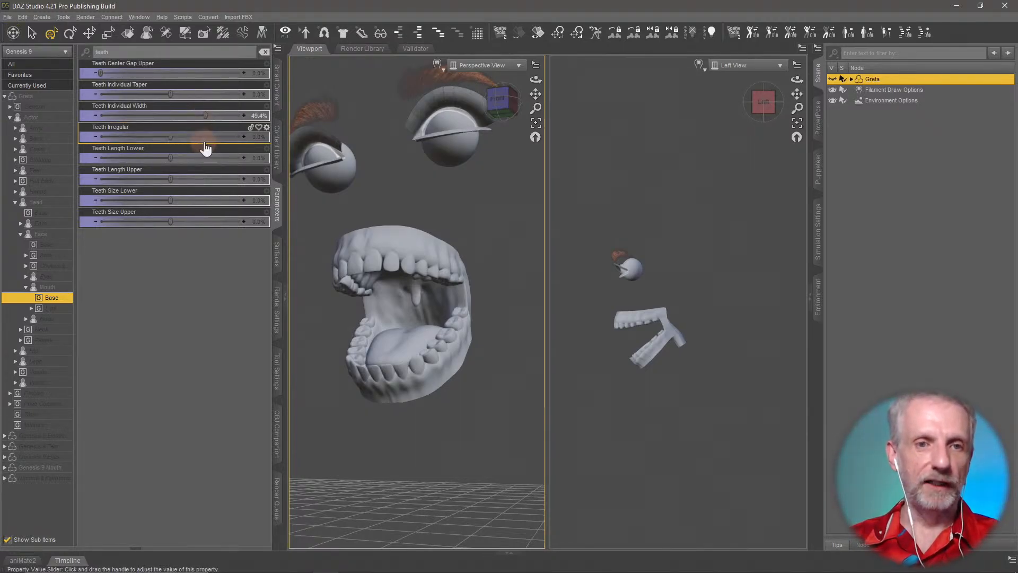
pyautogui.moveTo(169, 137); pyautogui.dragTo(307, 158)
pyautogui.scroll(3, 416, 285)
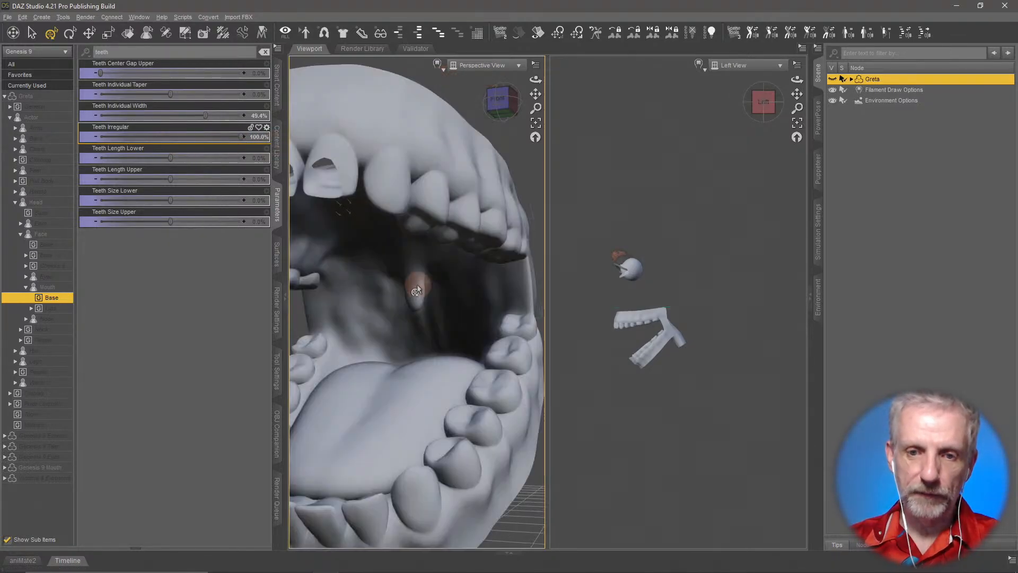
pyautogui.scroll(-3, 416, 285)
pyautogui.moveTo(537, 109); pyautogui.dragTo(538, 104)
pyautogui.moveTo(502, 230); pyautogui.dragTo(503, 230, button='middle')
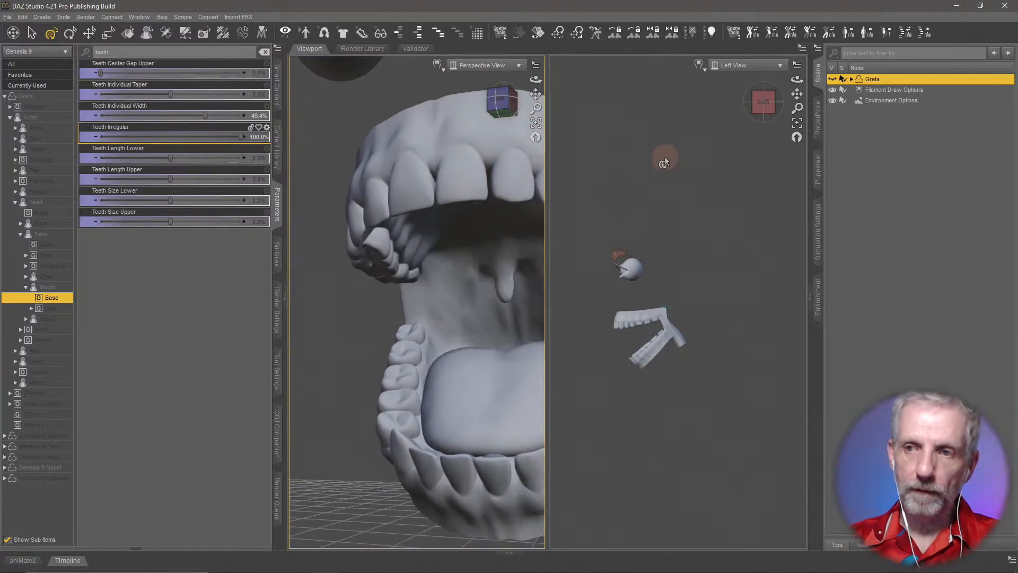
# Step: Collapse the scene hierarchy, widen the Perspective View and frame the whole set of teeth in it
pyautogui.click(819, 73)
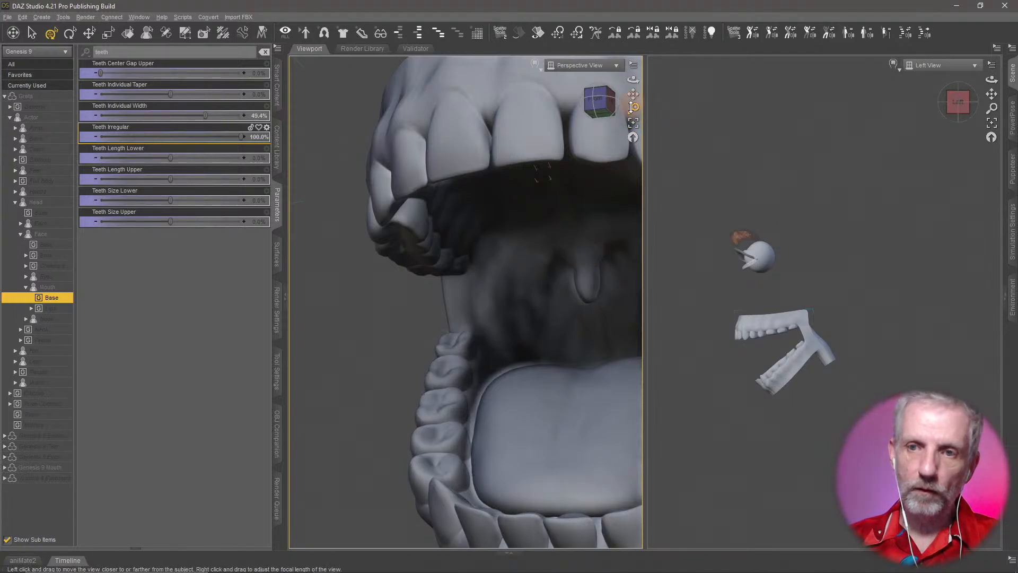
pyautogui.moveTo(633, 107); pyautogui.dragTo(769, 201)
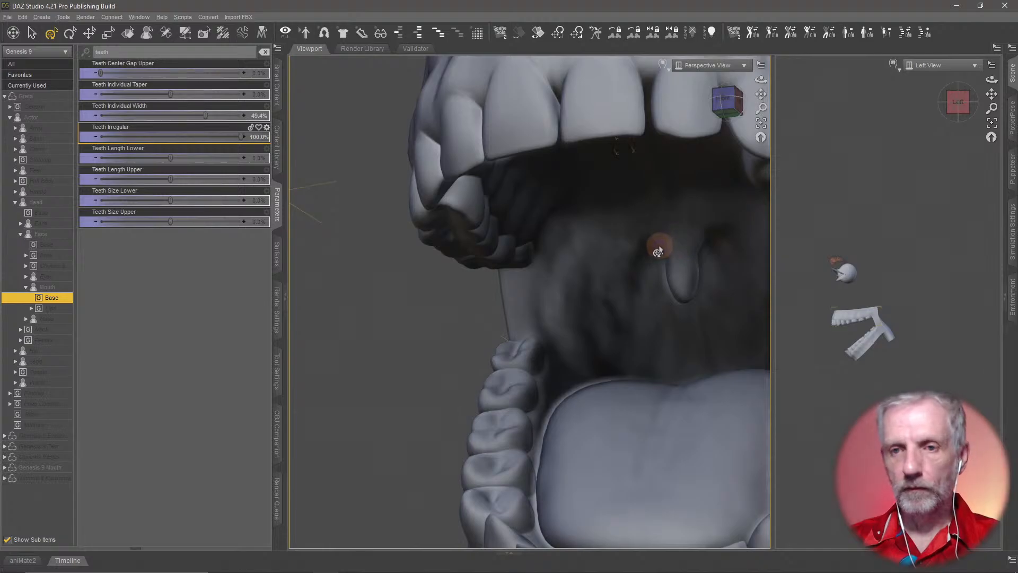
pyautogui.moveTo(644, 266); pyautogui.dragTo(643, 257, button='middle')
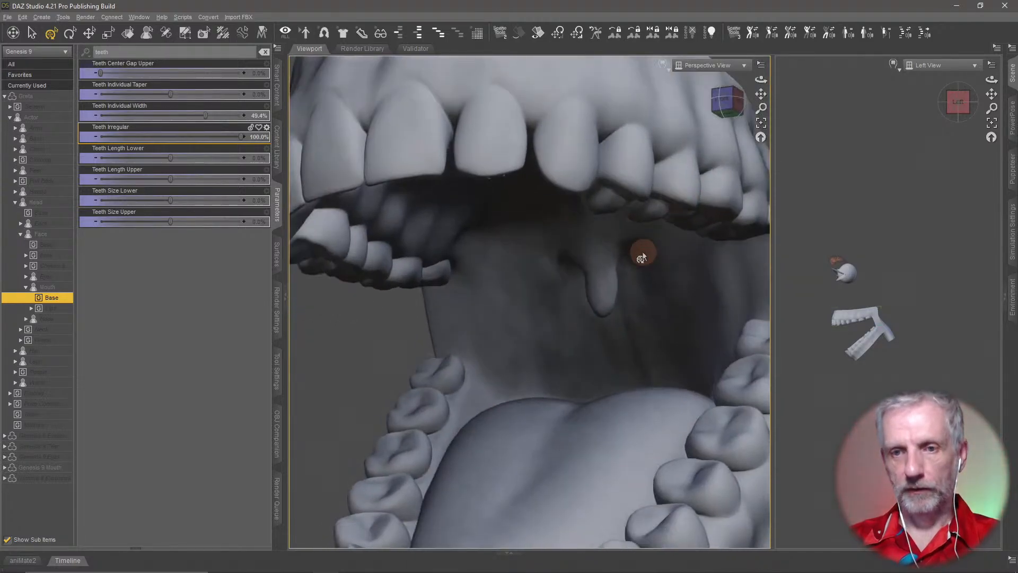
pyautogui.moveTo(762, 108); pyautogui.dragTo(761, 109)
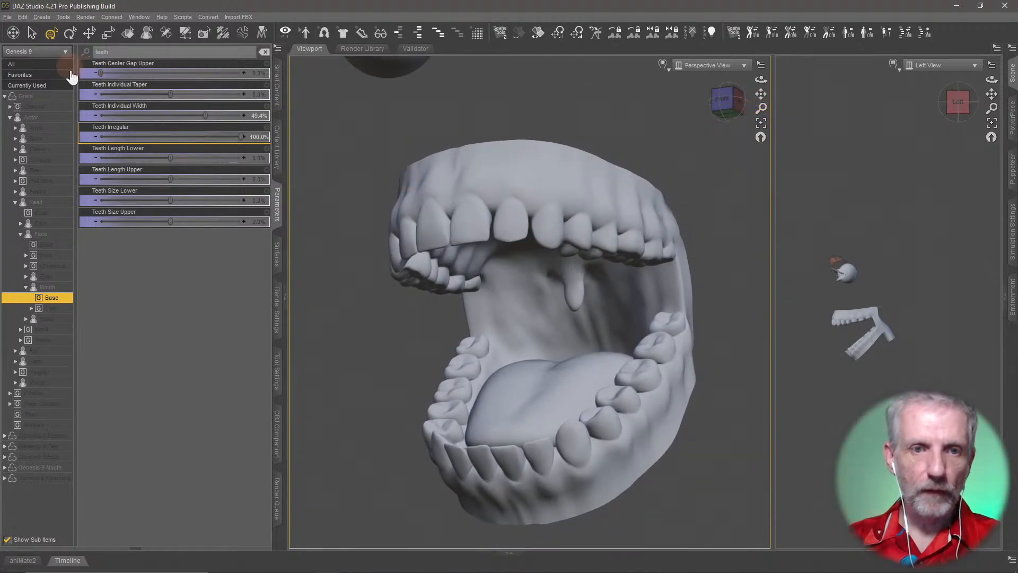
# Step: Reset Teeth Irregular and Teeth Individual Width to 0%, and set Teeth Length Lower and Teeth Length Upper to 100%
pyautogui.keyDown('alt'); pyautogui.click(228, 138); pyautogui.keyUp('alt')
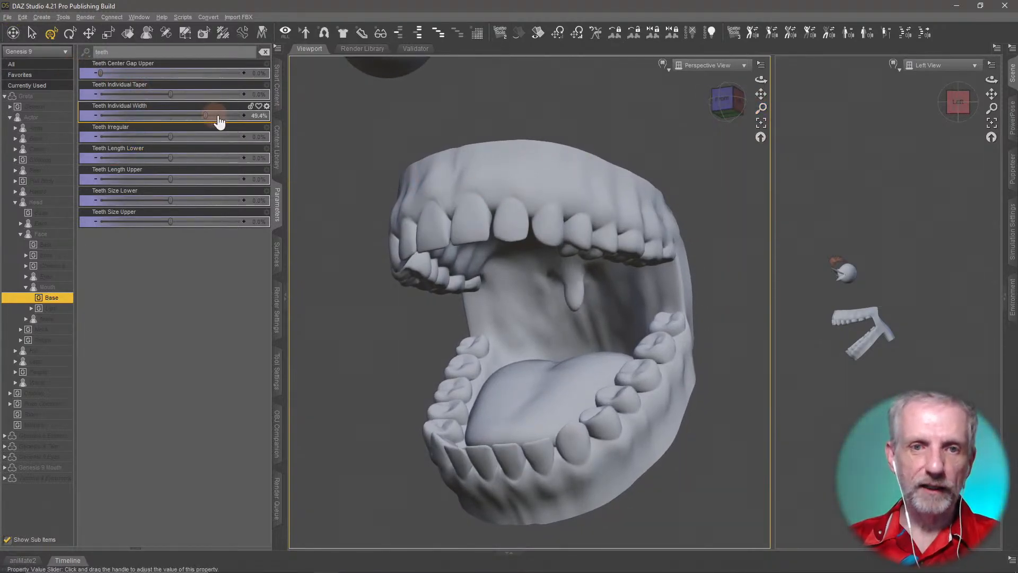
pyautogui.keyDown('alt'); pyautogui.click(219, 122); pyautogui.keyUp('alt')
pyautogui.moveTo(152, 138); pyautogui.dragTo(281, 149)
pyautogui.moveTo(187, 147); pyautogui.dragTo(252, 160)
pyautogui.moveTo(170, 180); pyautogui.dragTo(280, 180)
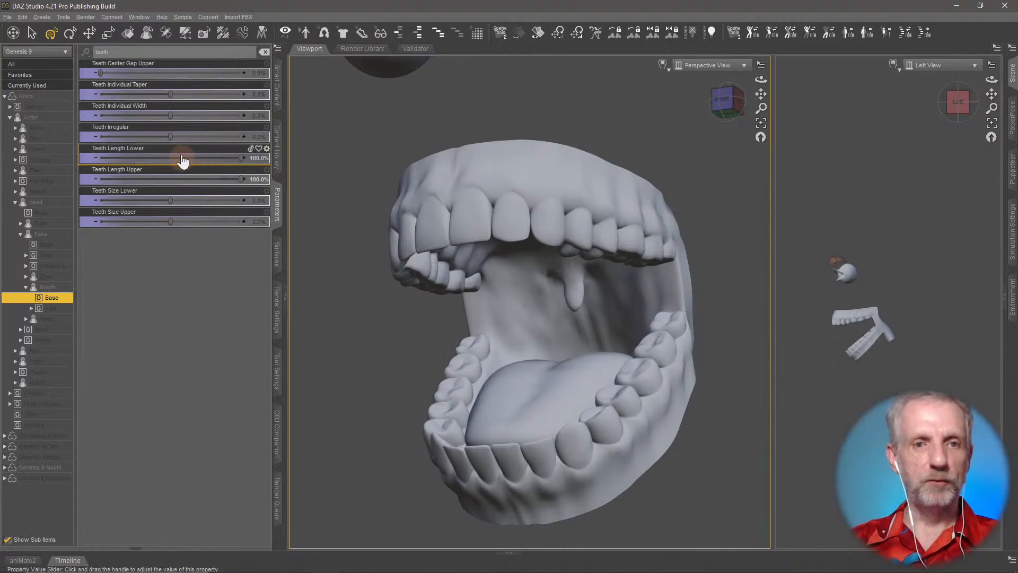
# Step: Set Teeth Irregular to 70.6%, Teeth Individual Taper to 50.9% and Teeth Center Gap Upper to 30.2%
pyautogui.moveTo(177, 137); pyautogui.dragTo(219, 137)
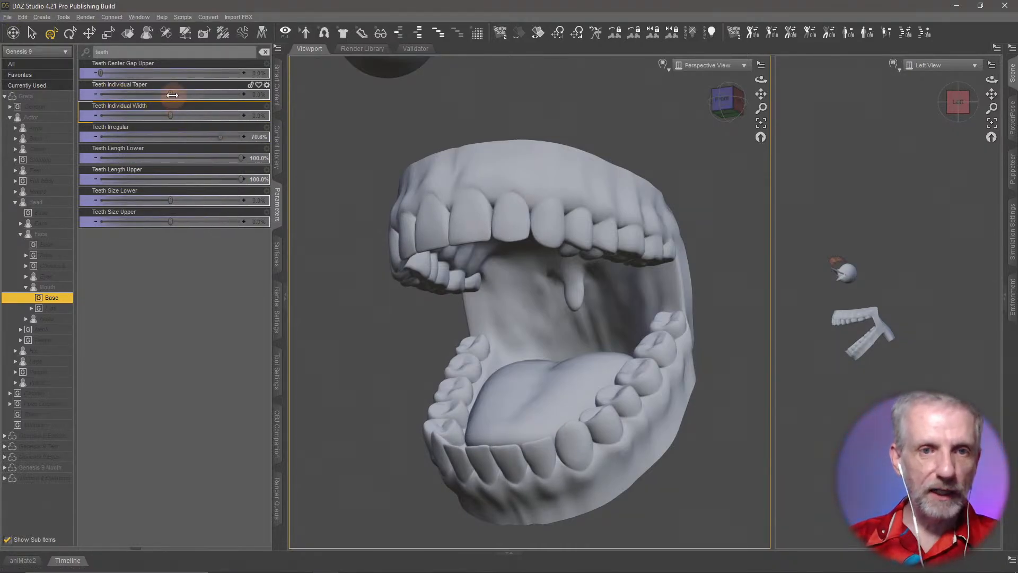
pyautogui.moveTo(172, 94); pyautogui.dragTo(205, 96)
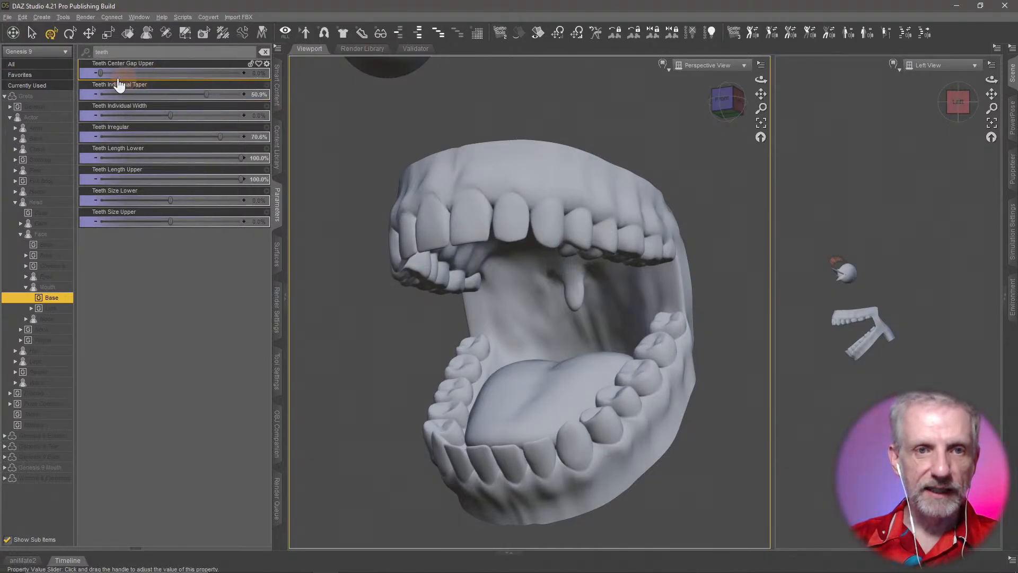
pyautogui.moveTo(99, 72); pyautogui.dragTo(127, 75)
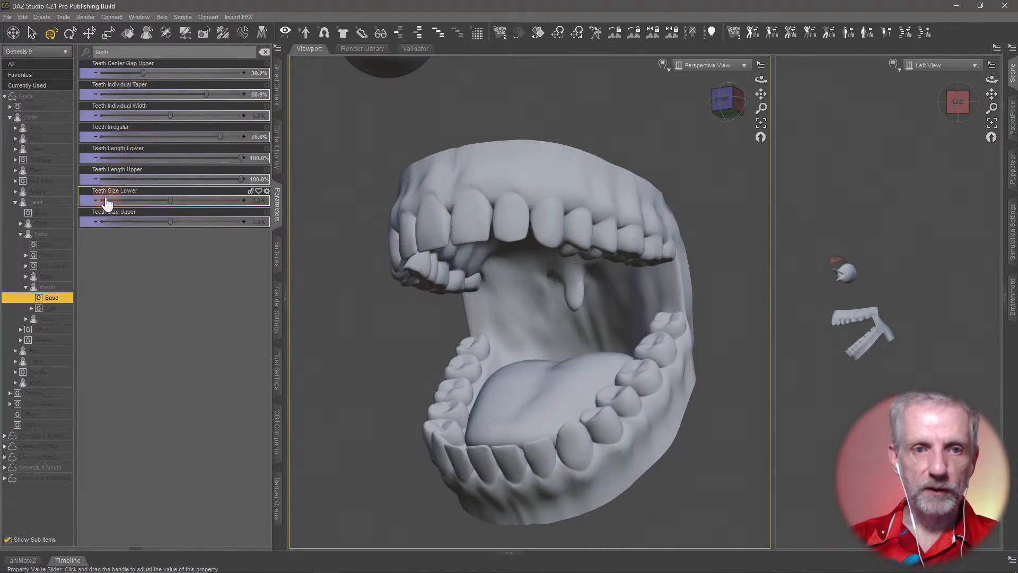
# Step: Try different Teeth Size Lower and Teeth Size Upper values and undo both changes
pyautogui.moveTo(170, 206)
pyautogui.mouseDown()
pyautogui.moveTo(221, 201)
pyautogui.moveTo(98, 202)
pyautogui.moveTo(213, 205)
pyautogui.moveTo(161, 203)
pyautogui.moveTo(248, 226)
pyautogui.moveTo(136, 221)
pyautogui.moveTo(200, 221)
pyautogui.moveTo(175, 221)
pyautogui.mouseUp()
pyautogui.hotkey('ctrl', 'z')
pyautogui.hotkey('ctrl', 'z')
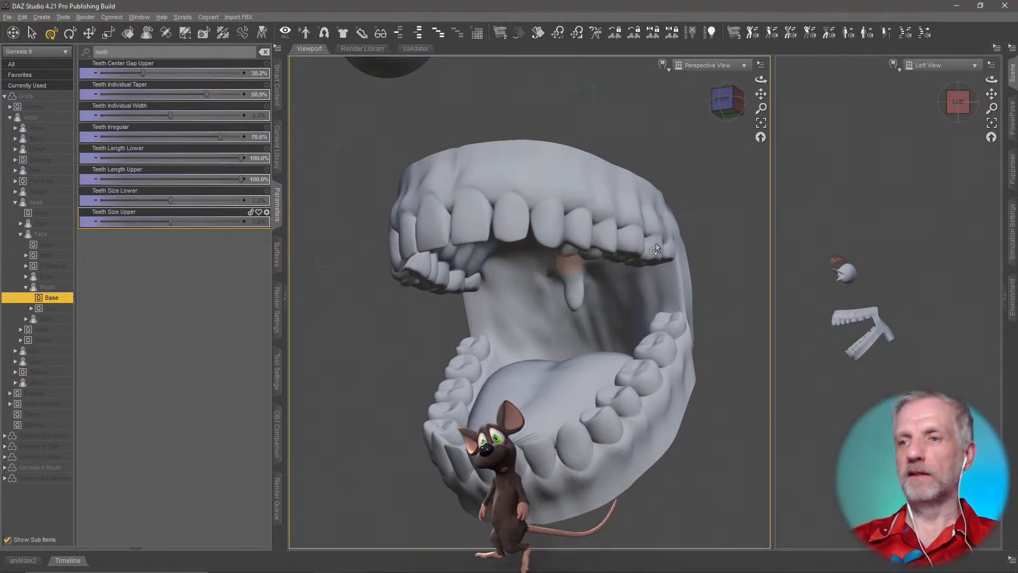
# Step: Make the Greta figure visible again and frame her head and shoulders in the enlarged Perspective View
pyautogui.click(1013, 74)
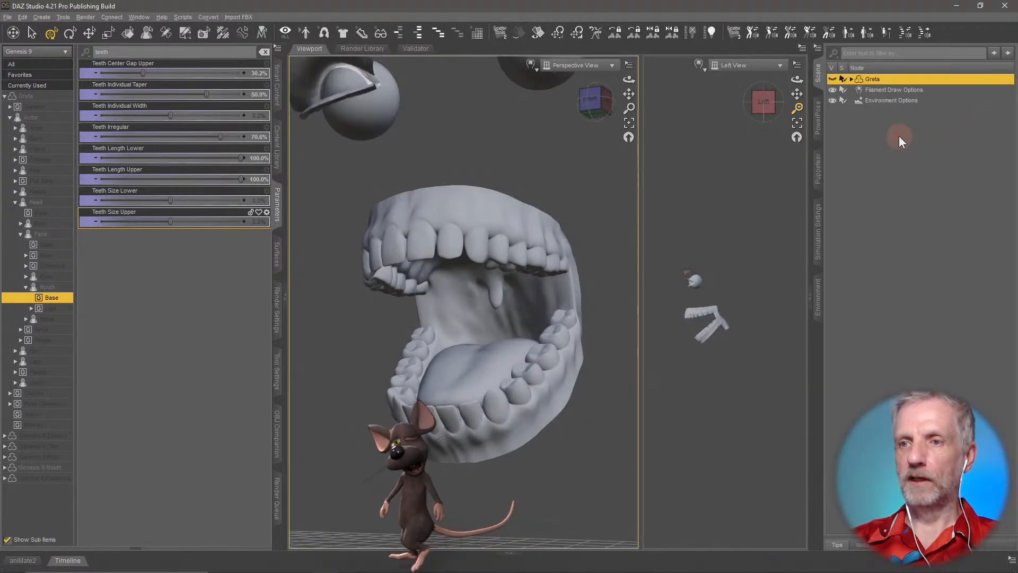
pyautogui.click(833, 80)
pyautogui.scroll(-10, 531, 345)
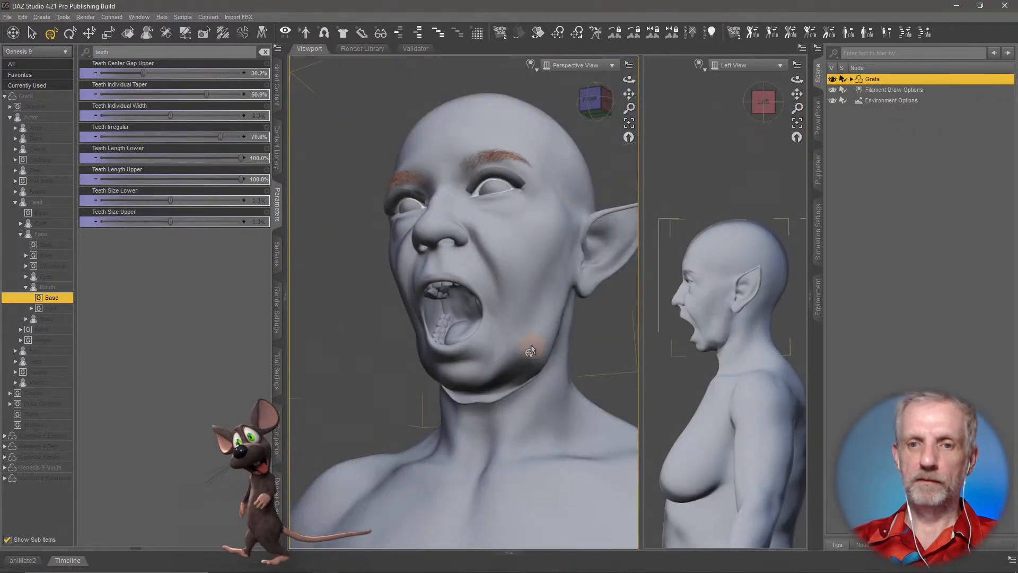
pyautogui.moveTo(461, 366)
pyautogui.mouseDown(button='middle')
pyautogui.moveTo(403, 340)
pyautogui.moveTo(459, 385)
pyautogui.mouseUp(button='middle')
pyautogui.click(818, 74)
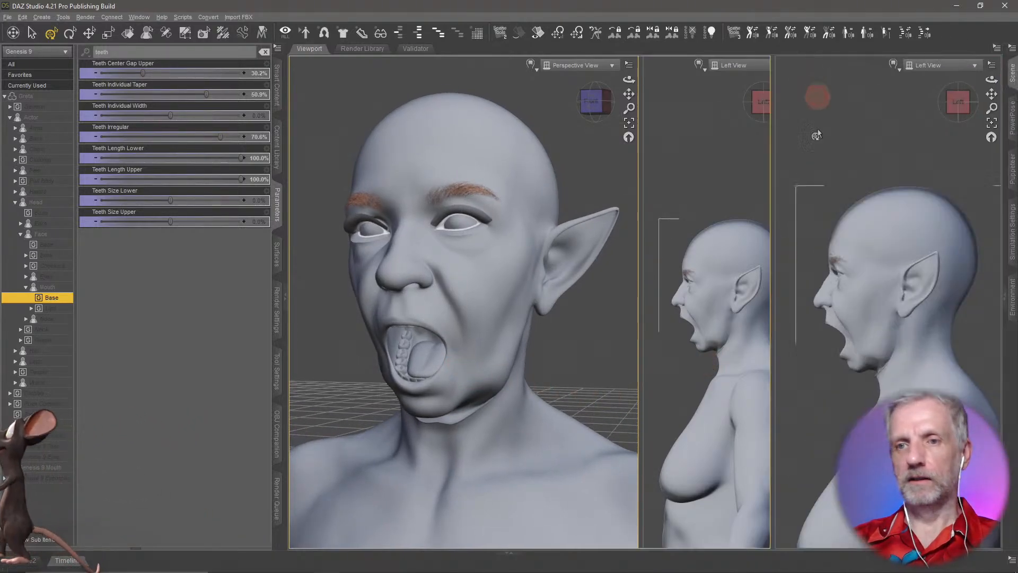
pyautogui.scroll(-2, 648, 282)
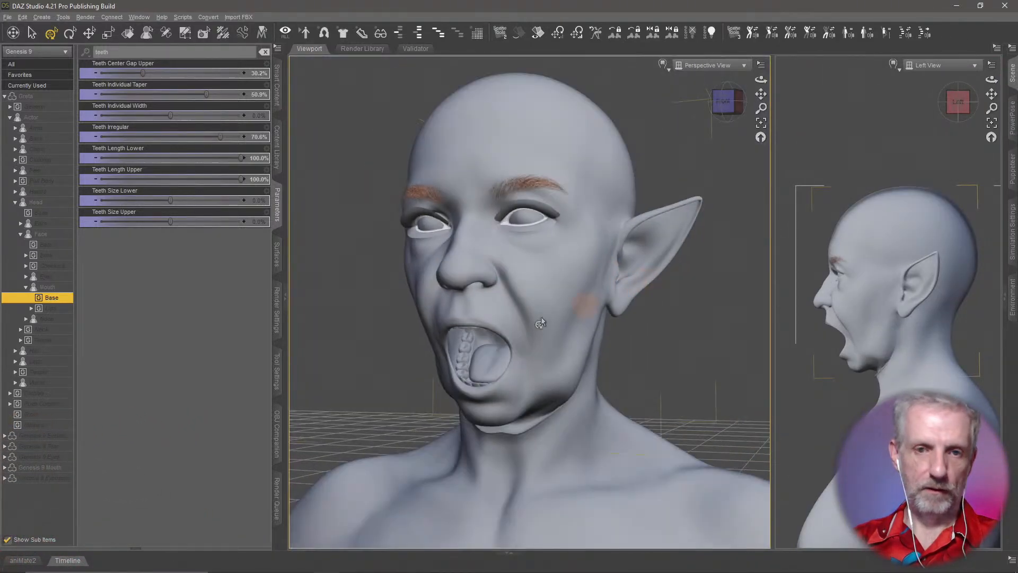
# Step: Filter the face's Nose parameters by "heigh" and set Nose Base Height to 34.3%
pyautogui.click(264, 52)
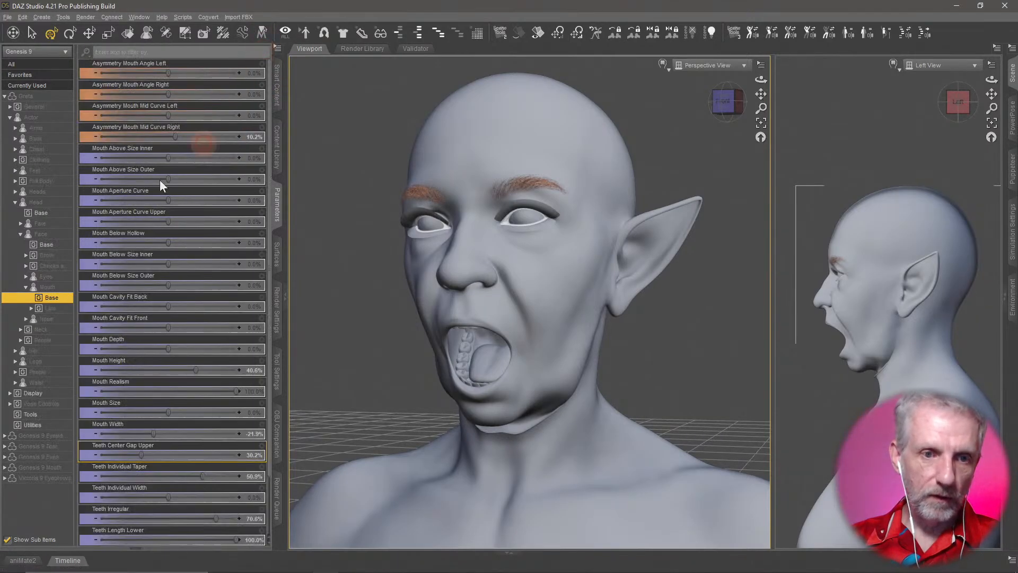
pyautogui.click(60, 321)
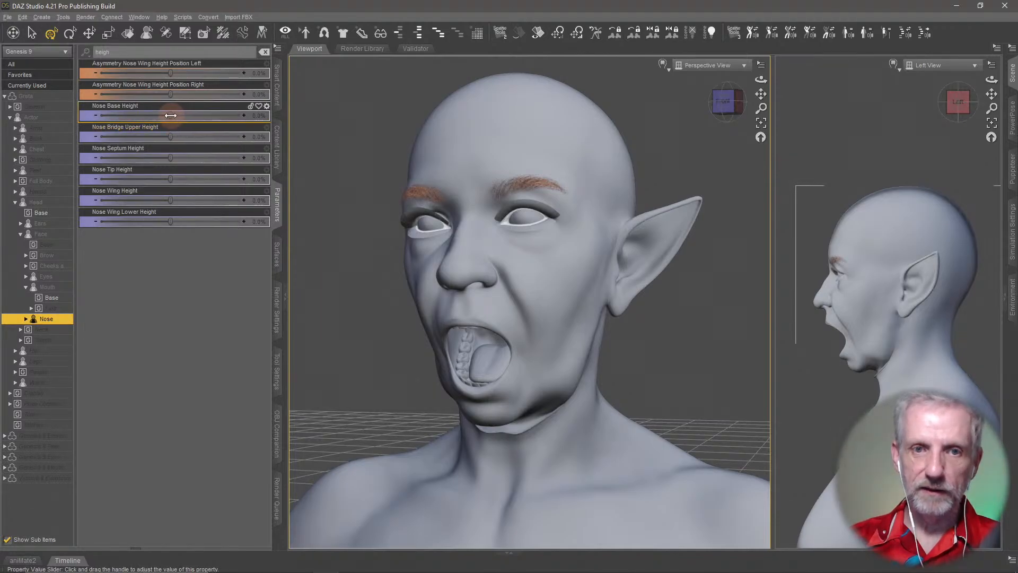
pyautogui.moveTo(171, 116); pyautogui.dragTo(195, 130)
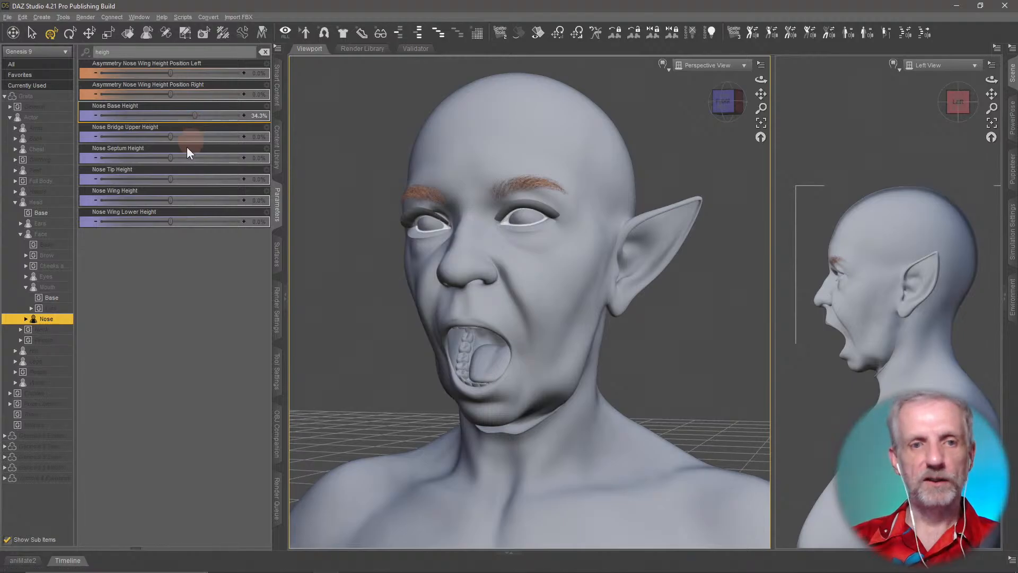
# Step: Filter the Pose Controls by "jaw", reset Jaw Open and Jaw Open Wide to 0%, and clear the filter
pyautogui.click(263, 51)
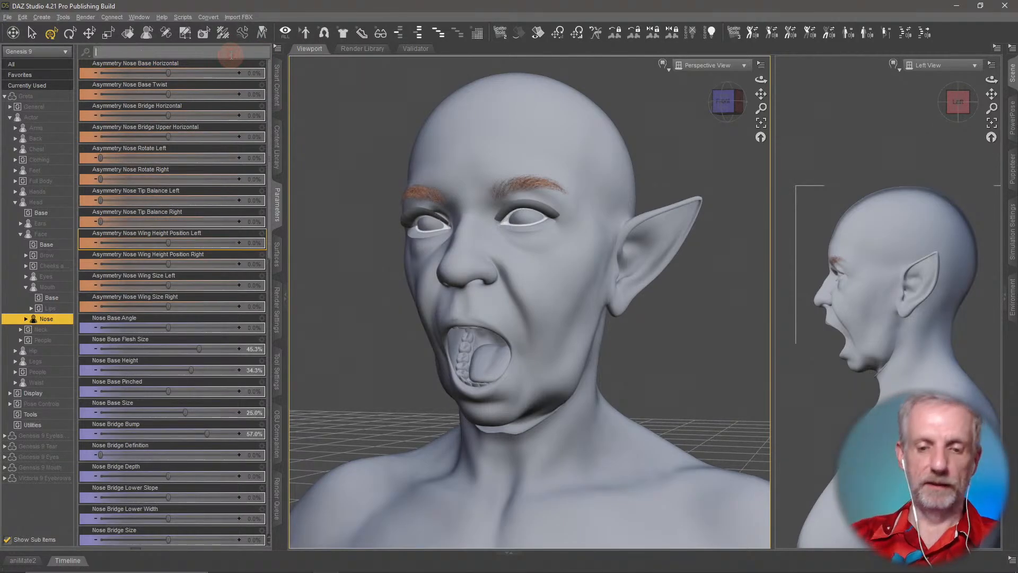
pyautogui.press('Left')
pyautogui.press('Left')
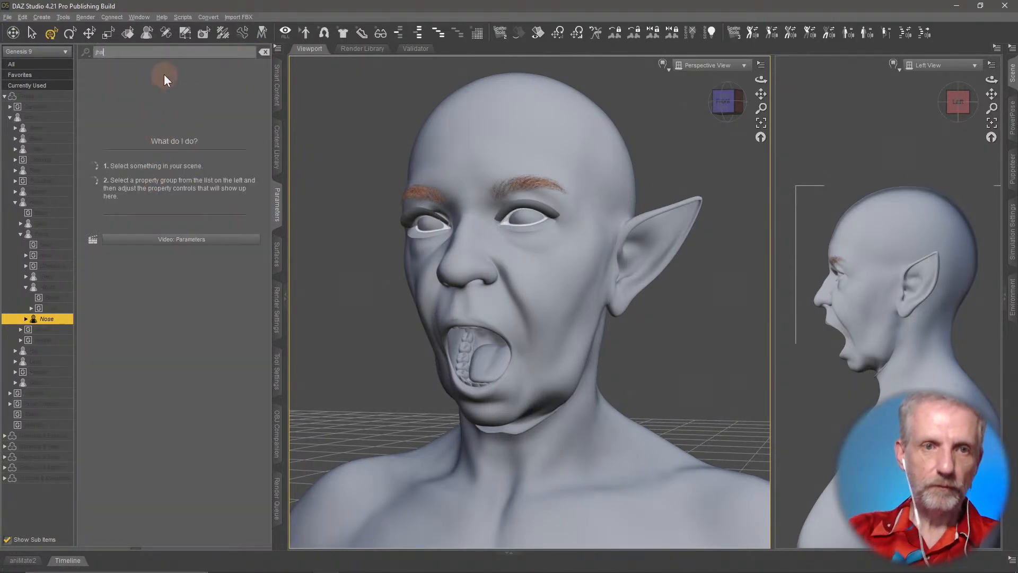
pyautogui.press('BackSpace')
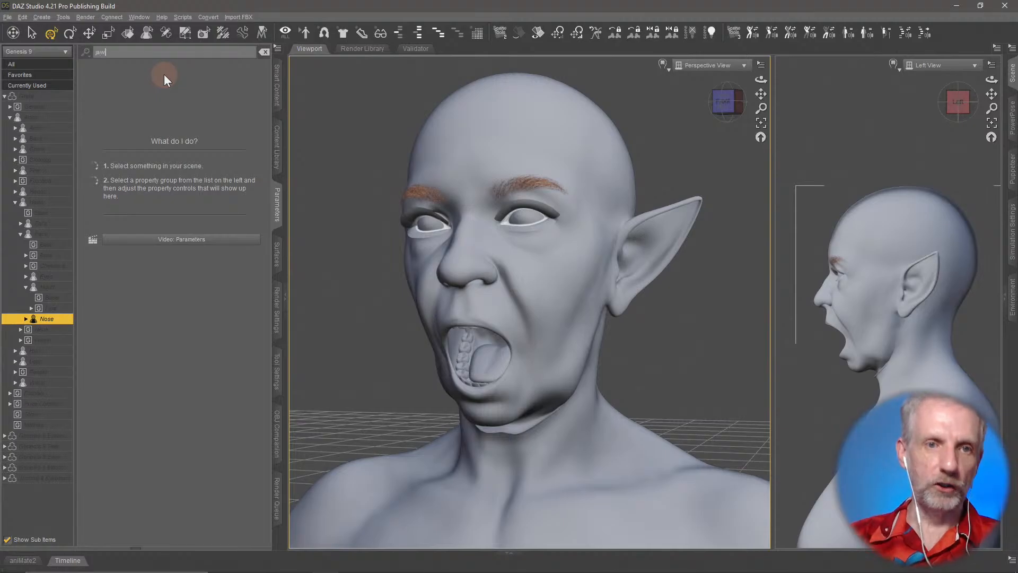
pyautogui.click(53, 405)
pyautogui.keyDown('alt'); pyautogui.click(189, 203); pyautogui.keyUp('alt')
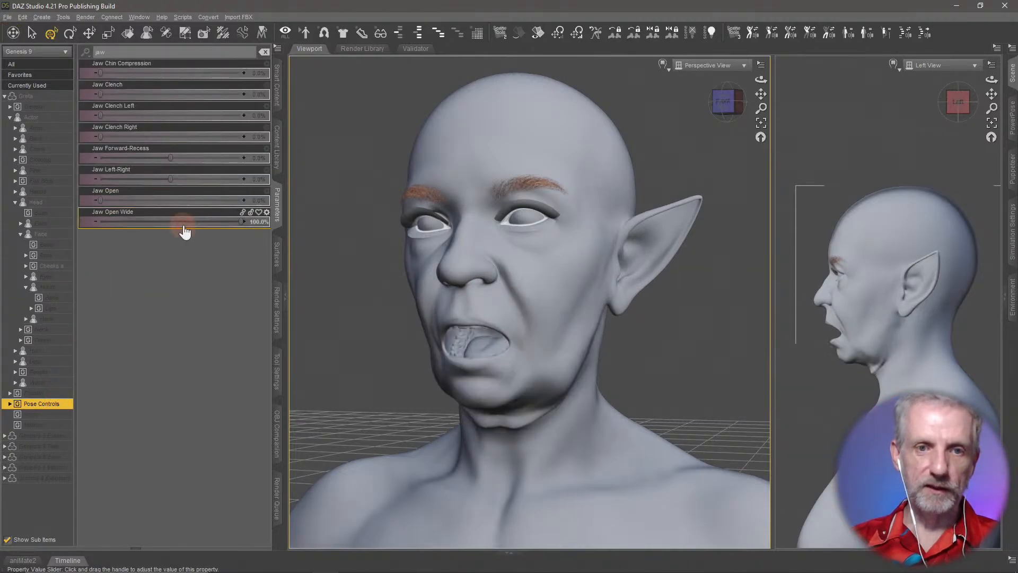
pyautogui.keyDown('alt'); pyautogui.click(183, 224); pyautogui.keyUp('alt')
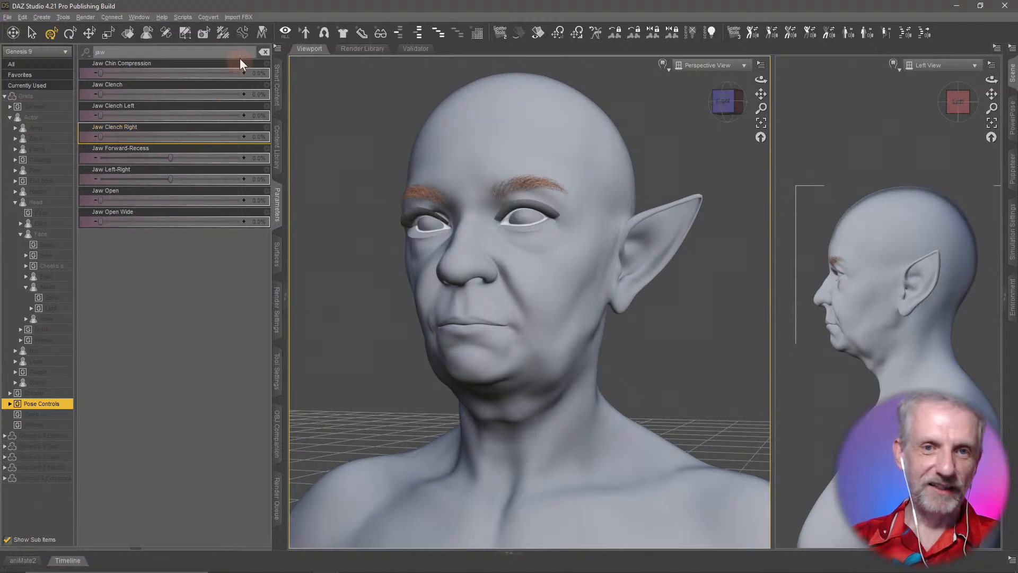
pyautogui.click(263, 52)
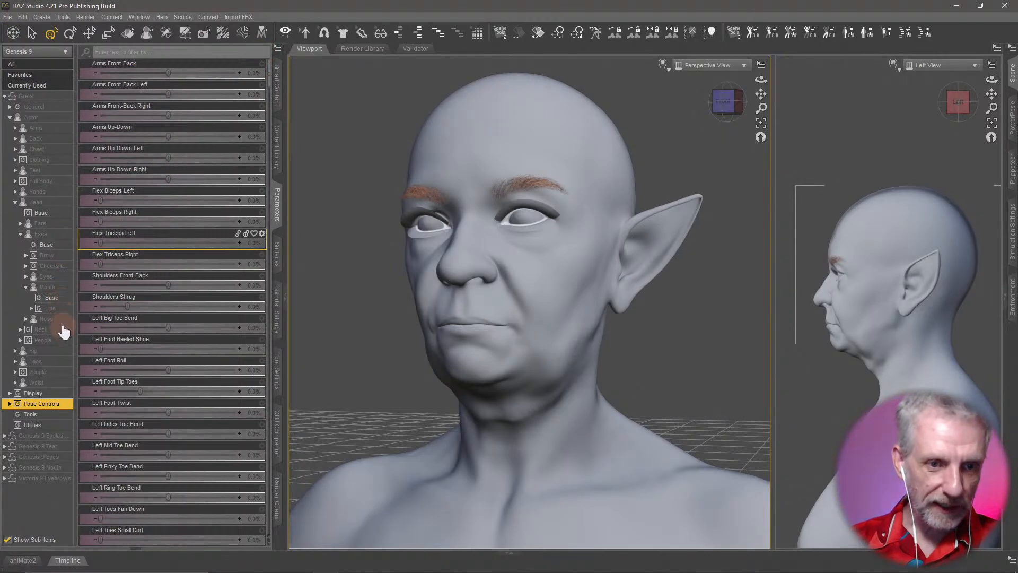
# Step: Filter the face's Nose parameters by "heigh" and set Nose Base Height to 14.7%
pyautogui.click(56, 319)
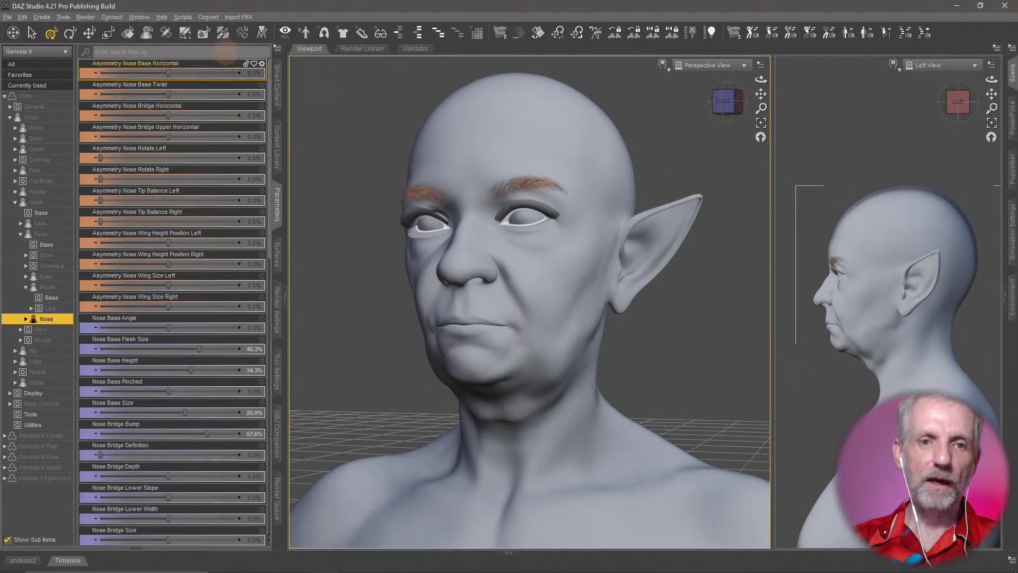
pyautogui.click(227, 51)
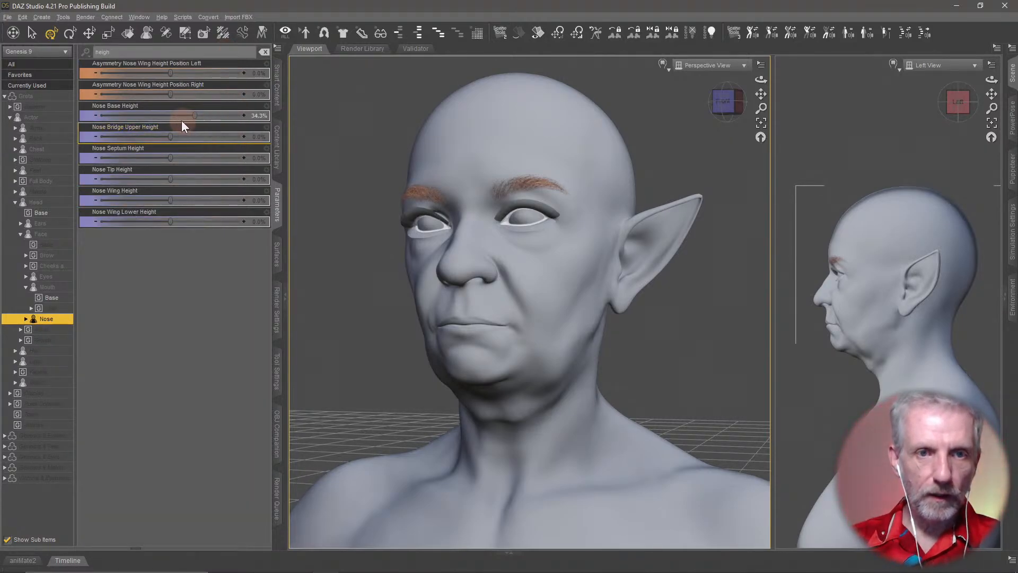
pyautogui.moveTo(195, 115)
pyautogui.mouseDown()
pyautogui.moveTo(159, 114)
pyautogui.moveTo(203, 117)
pyautogui.moveTo(181, 116)
pyautogui.mouseUp()
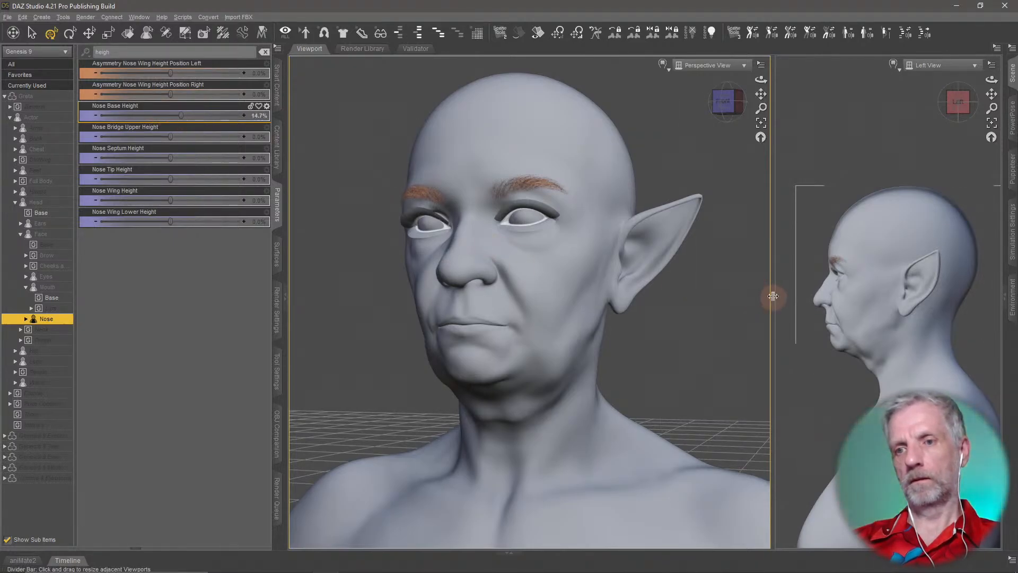
# Step: Widen the Left View next to the Perspective View and frame the head closely in both viewports
pyautogui.moveTo(772, 296); pyautogui.dragTo(682, 302)
pyautogui.keyDown('ctrl'); pyautogui.keyDown('alt'); pyautogui.moveTo(529, 329); pyautogui.dragTo(524, 325); pyautogui.keyUp('alt'); pyautogui.keyUp('ctrl')
pyautogui.scroll(2, 524, 328)
pyautogui.scroll(2, 788, 316)
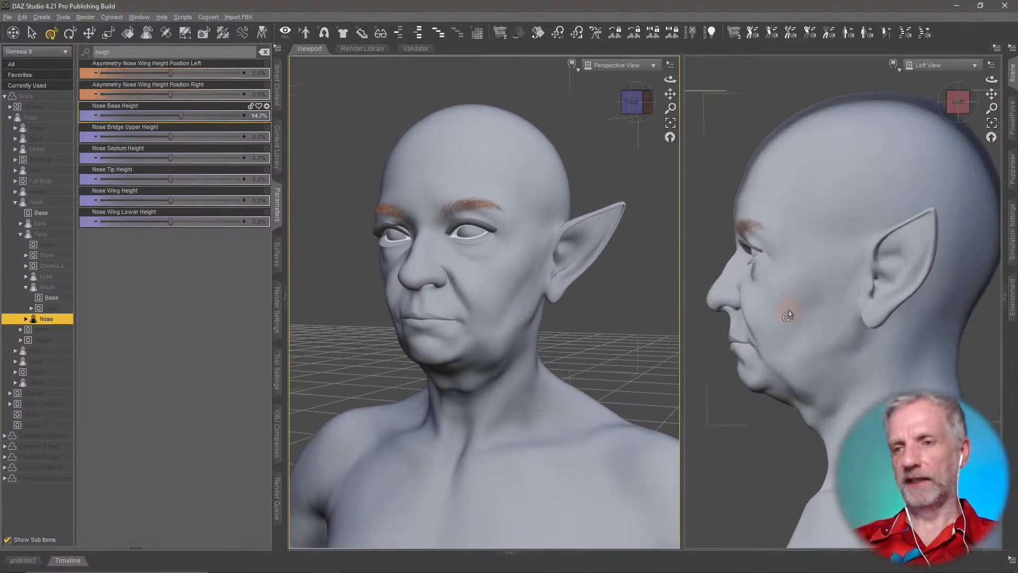
pyautogui.moveTo(682, 325); pyautogui.dragTo(655, 328)
pyautogui.keyDown('ctrl'); pyautogui.keyDown('alt'); pyautogui.moveTo(553, 302); pyautogui.dragTo(552, 306, button='right'); pyautogui.keyUp('alt'); pyautogui.keyUp('ctrl')
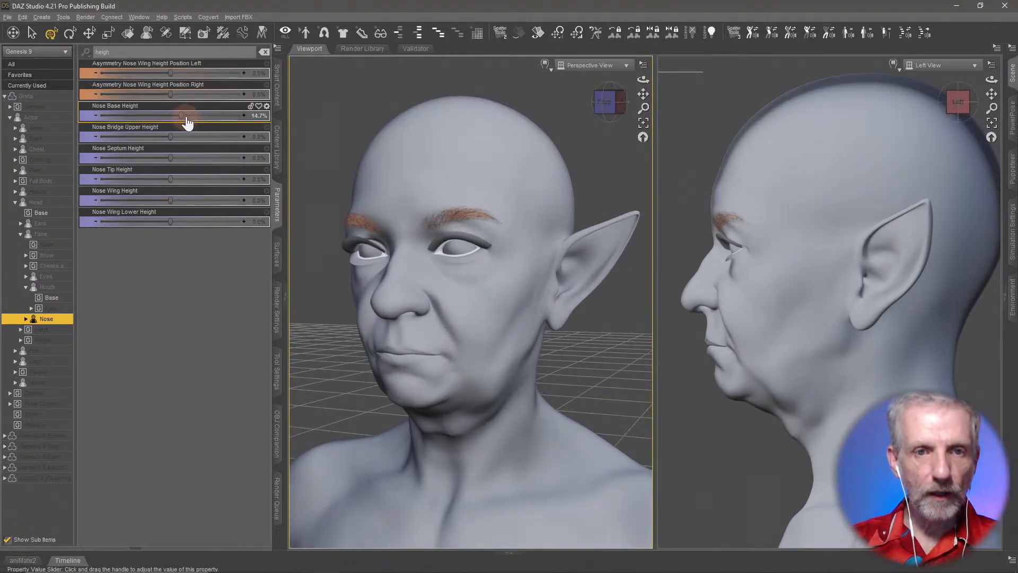
# Step: Try Nose Base Height 16.2%, Septum Height 18.5%, Tip Height 2.6% and Wing Height 72.1%, and reset all but Nose Base Height
pyautogui.moveTo(181, 116); pyautogui.dragTo(7, 123)
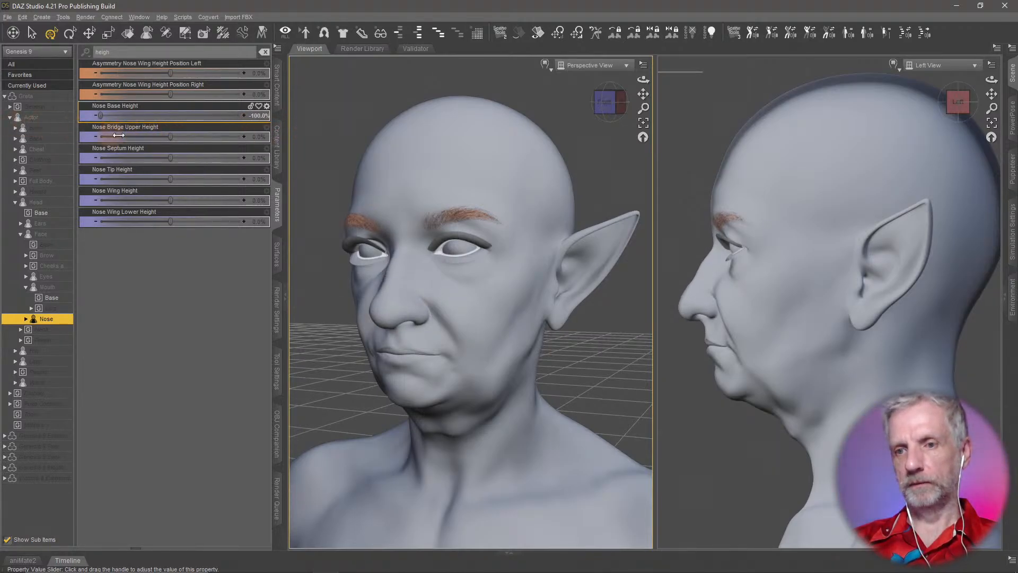
pyautogui.moveTo(119, 135); pyautogui.dragTo(182, 140)
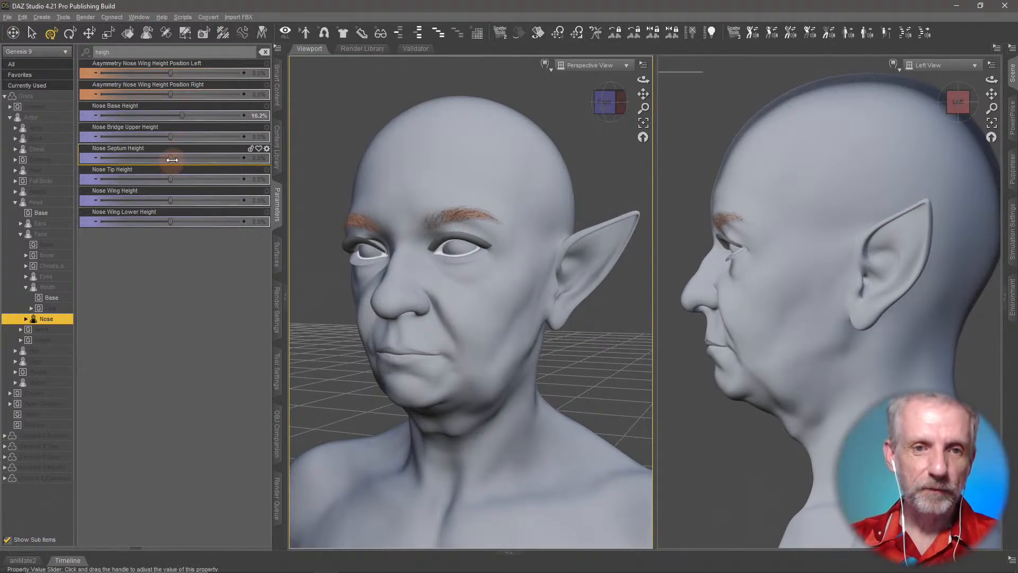
pyautogui.moveTo(170, 158); pyautogui.dragTo(169, 229)
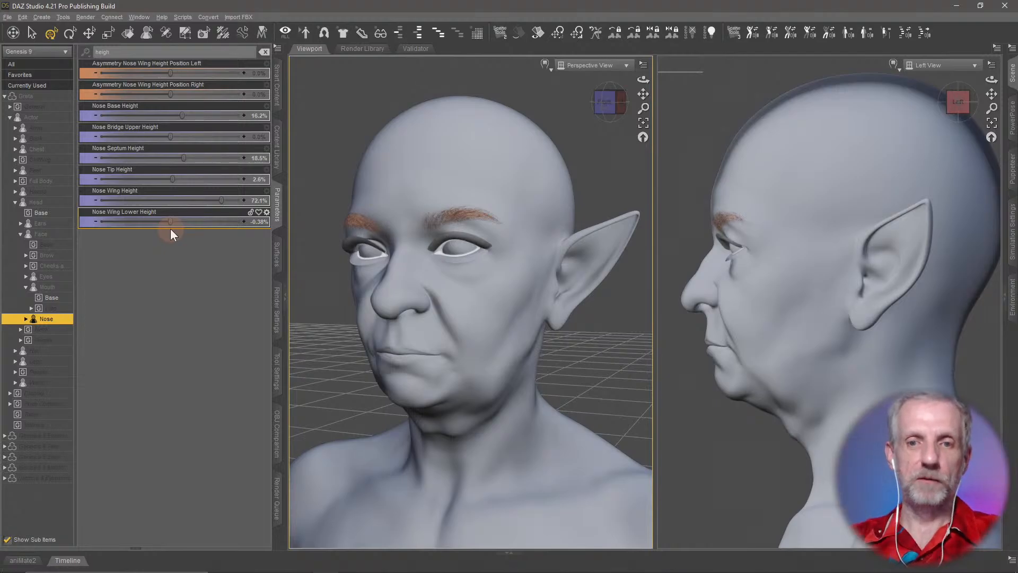
pyautogui.keyDown('alt'); pyautogui.click(194, 222); pyautogui.keyUp('alt')
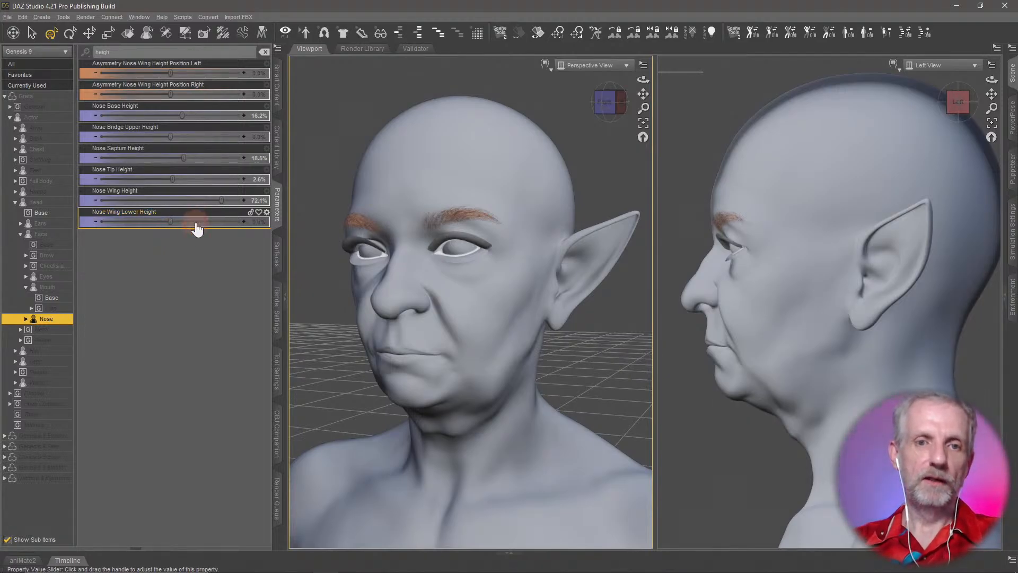
pyautogui.keyDown('alt'); pyautogui.click(199, 203); pyautogui.keyUp('alt')
pyautogui.keyDown('alt'); pyautogui.click(199, 180); pyautogui.keyUp('alt')
pyautogui.keyDown('alt'); pyautogui.click(202, 158); pyautogui.keyUp('alt')
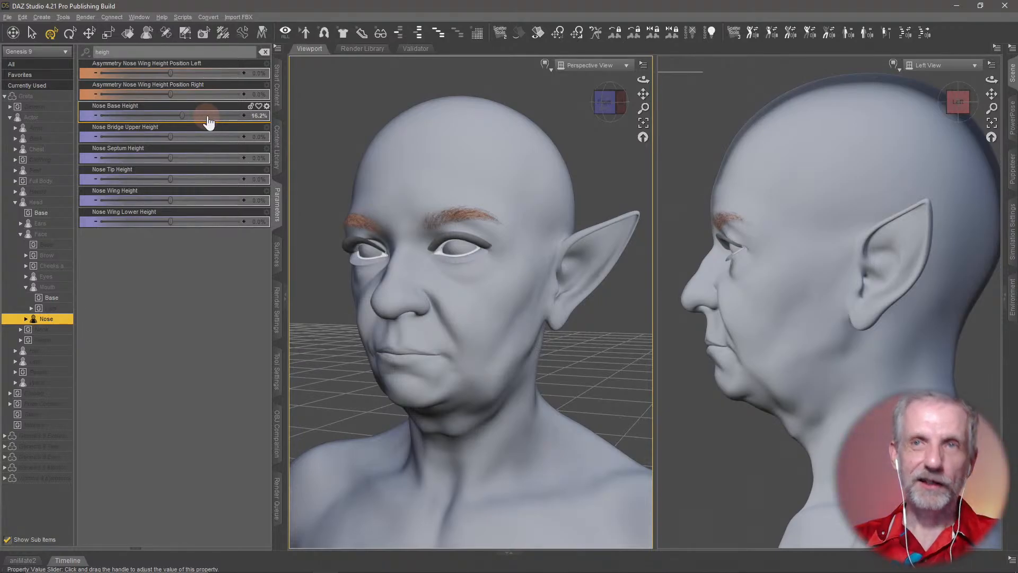
# Step: Set Nose Base Height to -28.3% and clear the parameter filter
pyautogui.press('alt')
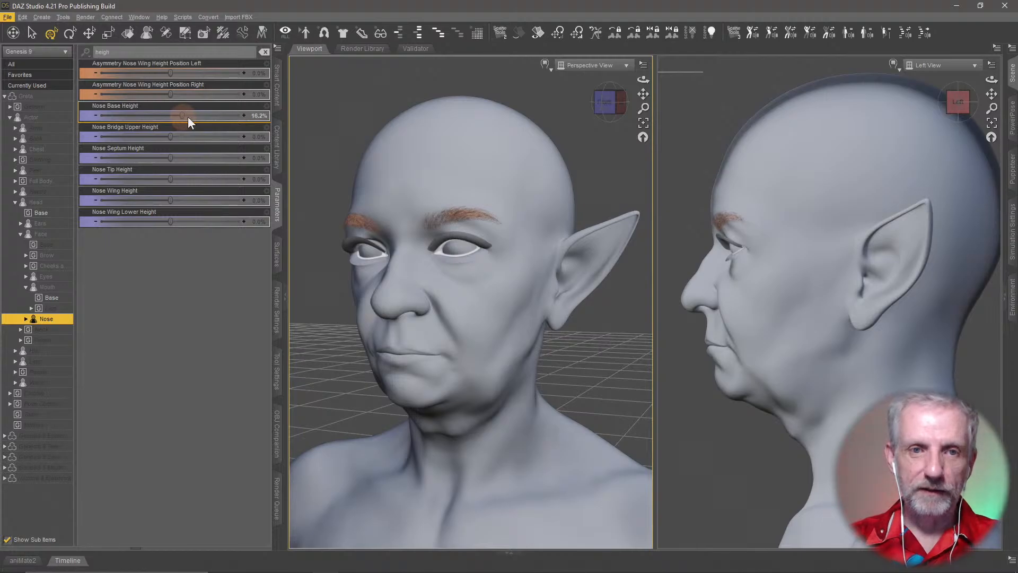
pyautogui.click(220, 117)
pyautogui.moveTo(221, 116); pyautogui.dragTo(160, 123)
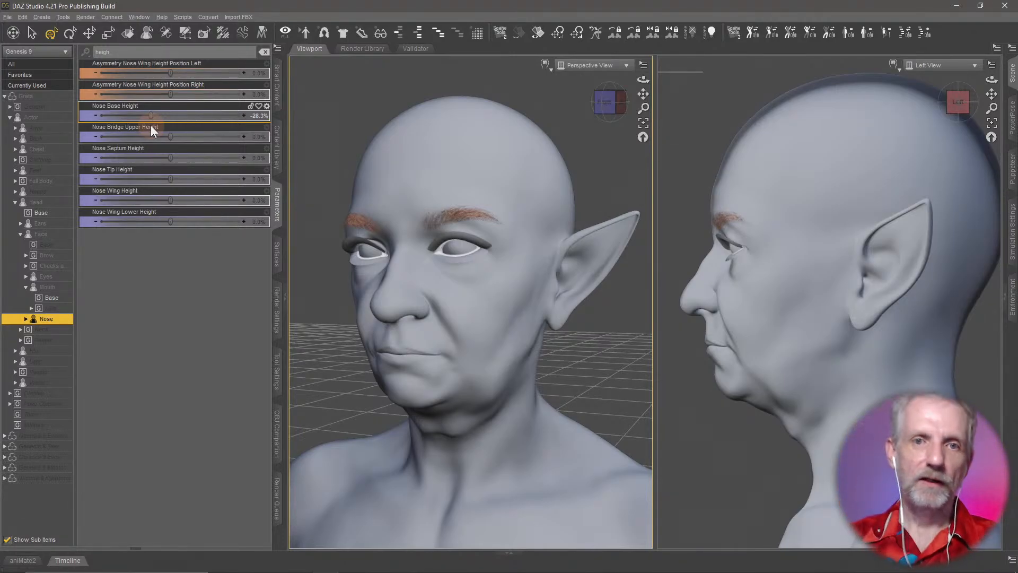
pyautogui.click(264, 52)
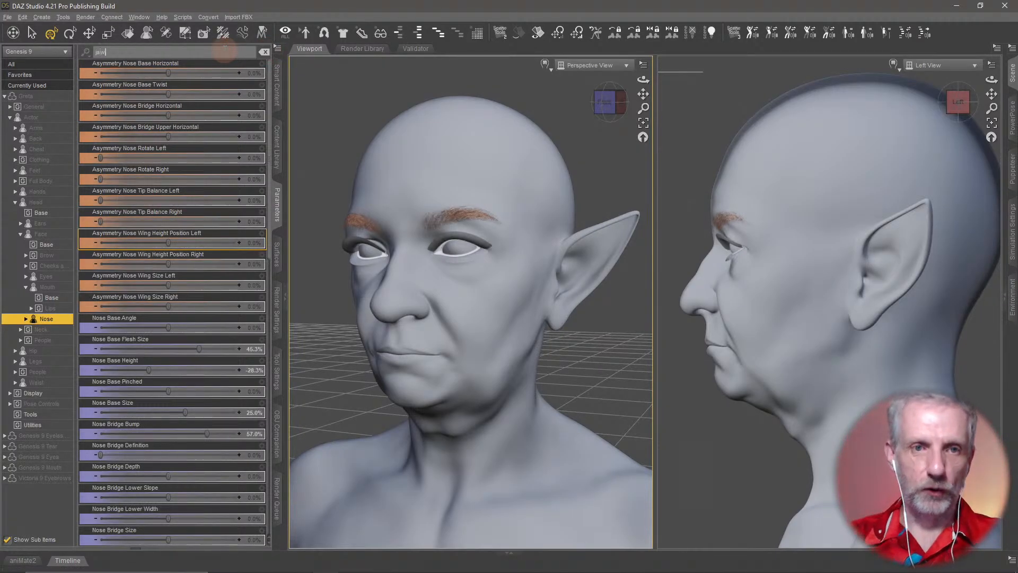
# Step: Filter the Pose Controls by "jaw" and set Jaw Open to 24.9%
pyautogui.write('jaw')
pyautogui.click(48, 404)
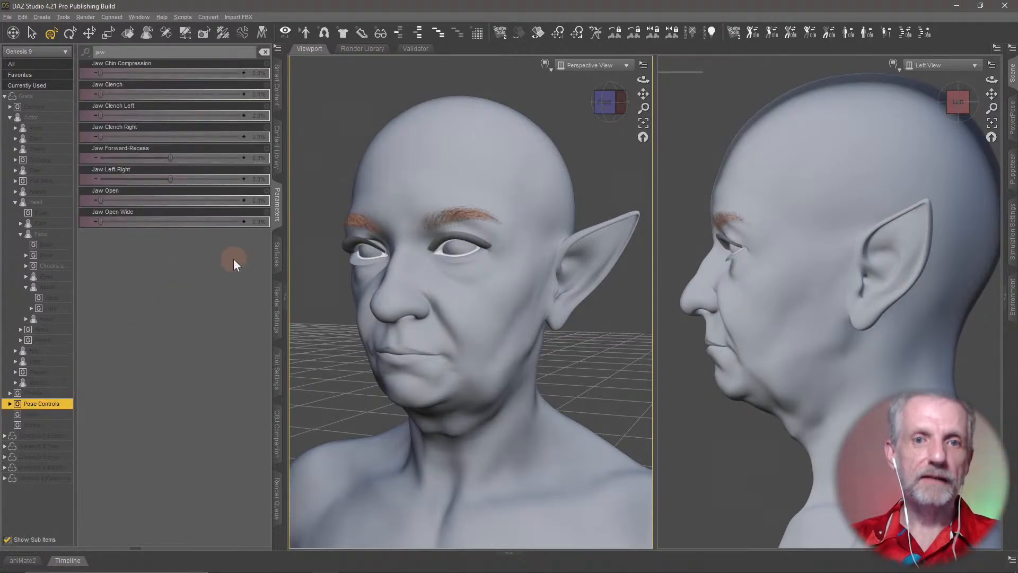
pyautogui.moveTo(455, 312); pyautogui.dragTo(455, 313, button='middle')
pyautogui.scroll(4, 454, 312)
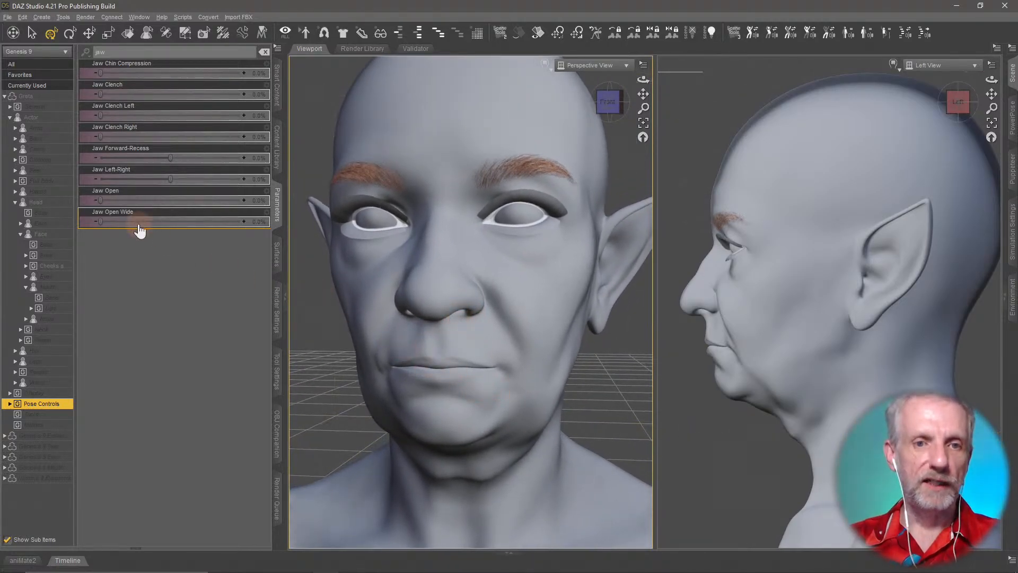
pyautogui.moveTo(100, 201); pyautogui.dragTo(135, 207)
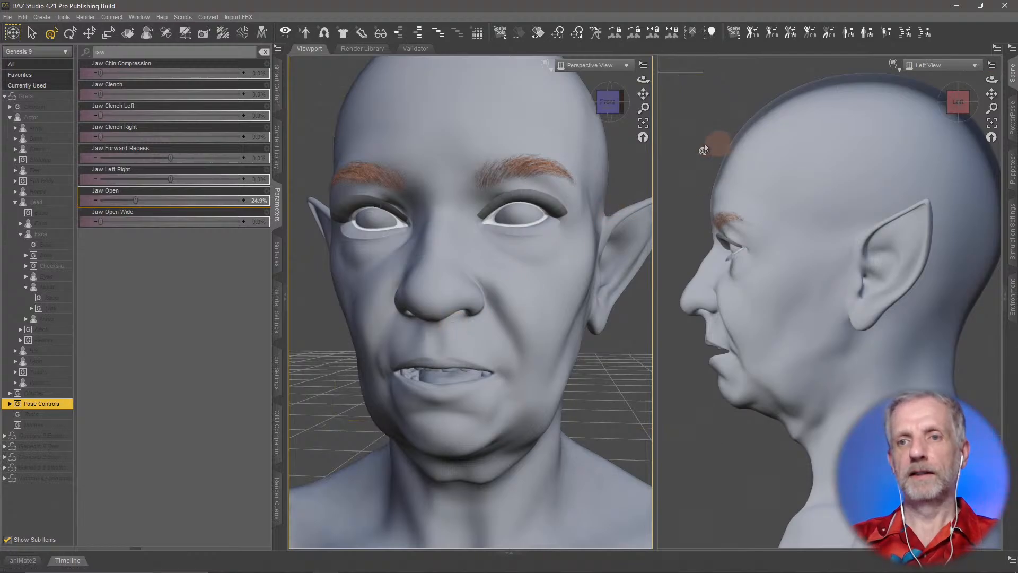
# Step: Examine the face and the opened mouth in the Perspective View from different distances
pyautogui.moveTo(645, 108); pyautogui.dragTo(644, 105)
pyautogui.moveTo(630, 173); pyautogui.dragTo(646, 147, button='middle')
pyautogui.moveTo(643, 108); pyautogui.dragTo(645, 109)
pyautogui.scroll(6, 549, 333)
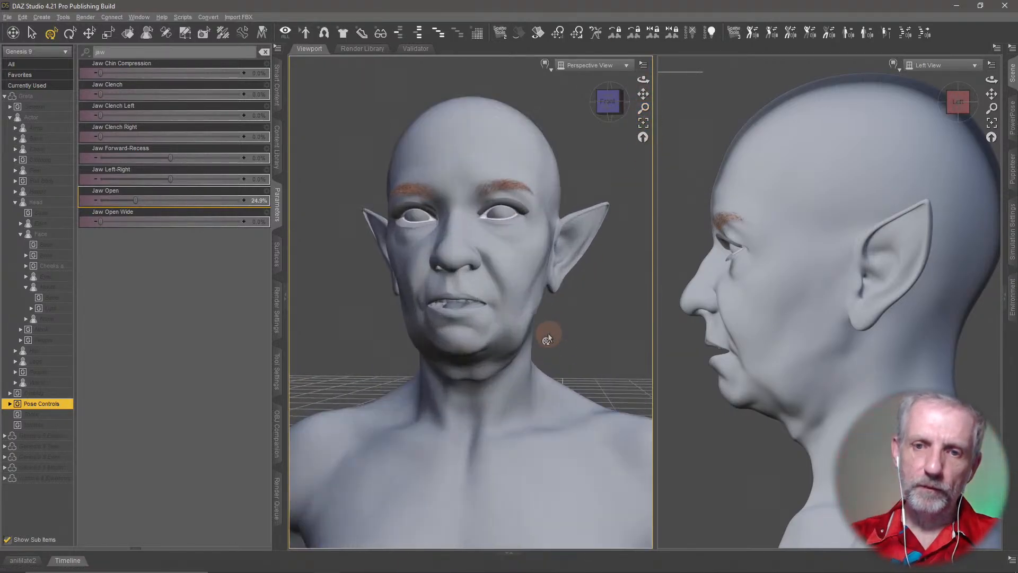
pyautogui.moveTo(548, 334); pyautogui.dragTo(549, 334, button='middle')
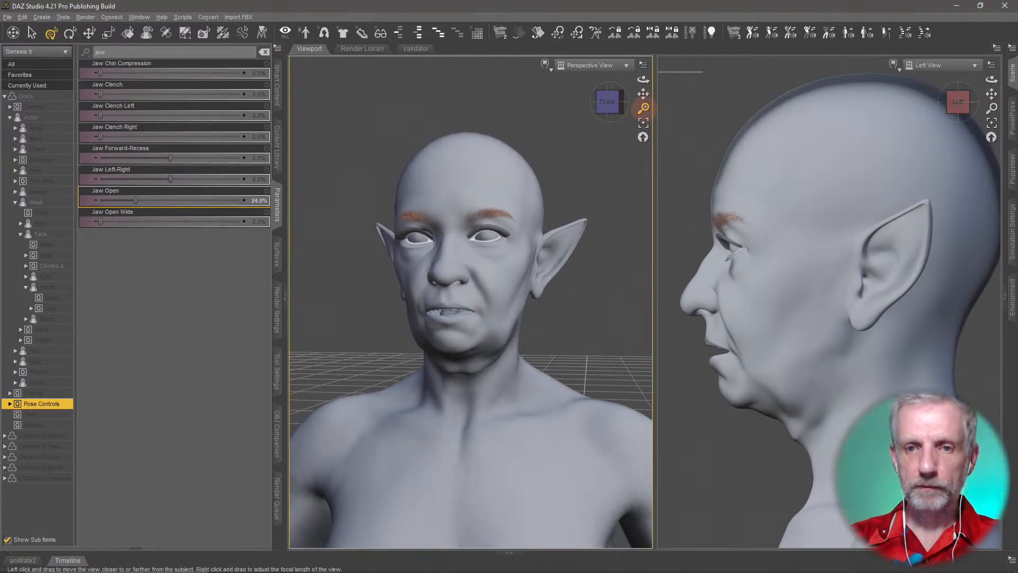
pyautogui.moveTo(643, 108); pyautogui.dragTo(643, 108)
pyautogui.moveTo(644, 108)
pyautogui.mouseDown()
pyautogui.moveTo(643, 121)
pyautogui.moveTo(643, 108)
pyautogui.mouseUp()
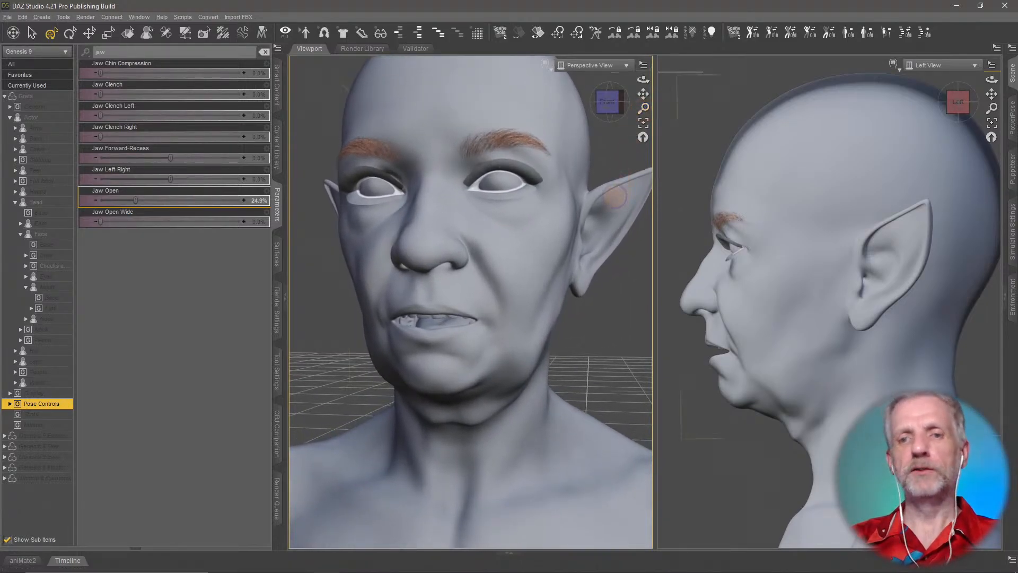
pyautogui.moveTo(612, 199); pyautogui.dragTo(616, 193, button='middle')
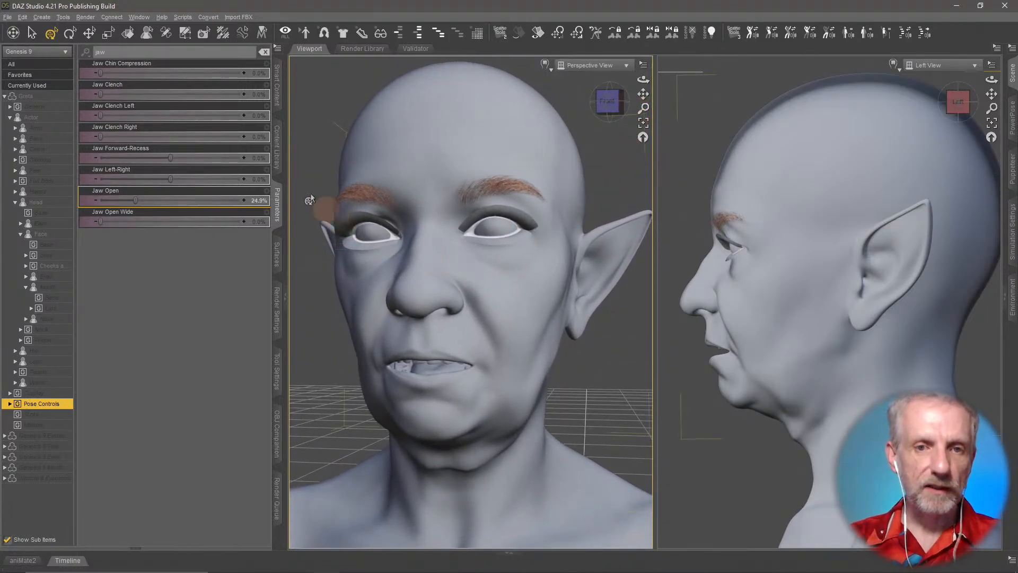
# Step: Filter the Pose Controls by "stick" and frame the opened mouth up close in the Perspective View
pyautogui.click(263, 52)
pyautogui.click(218, 53)
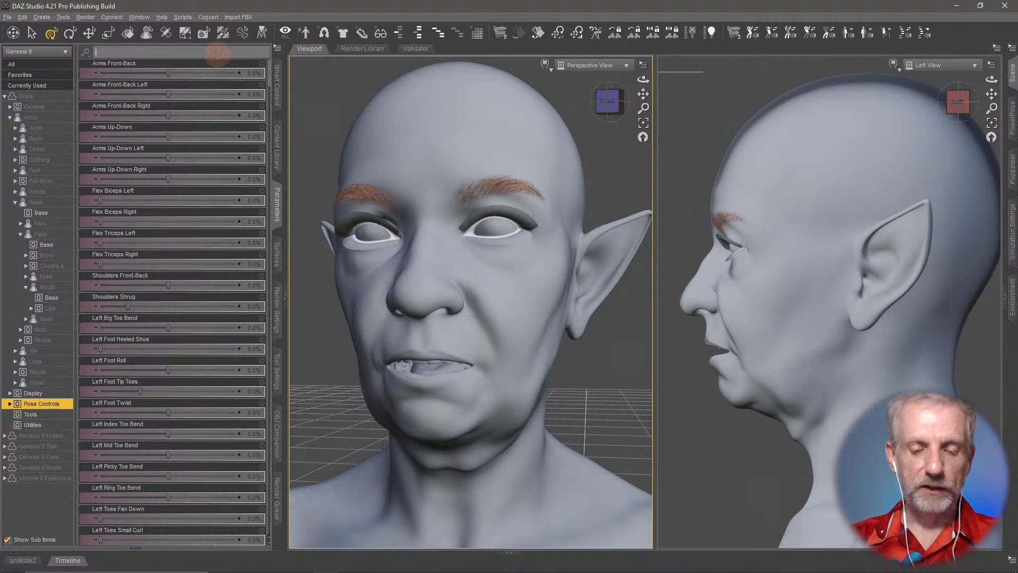
pyautogui.write('stick')
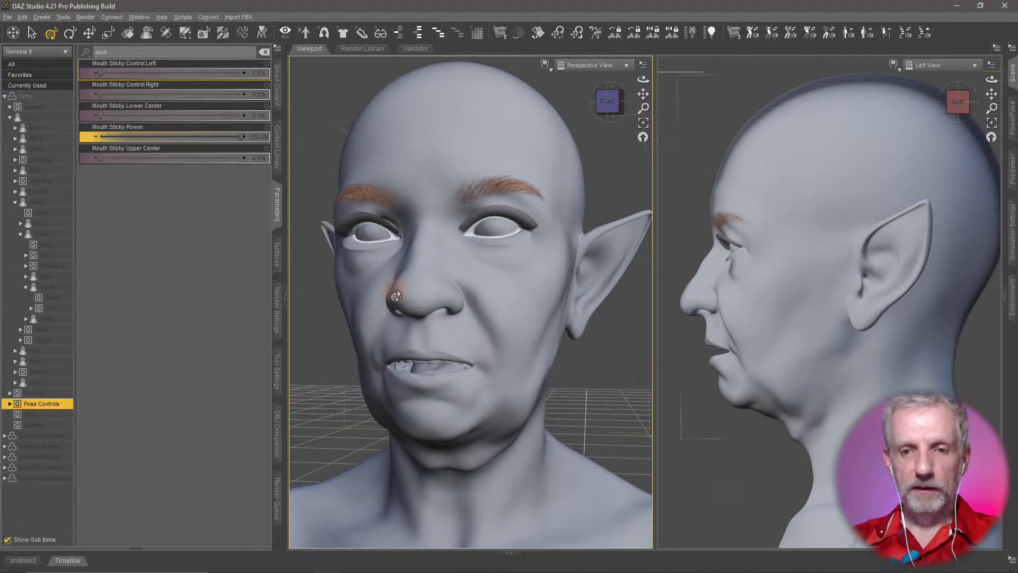
pyautogui.scroll(5, 397, 289)
pyautogui.moveTo(397, 289); pyautogui.dragTo(442, 261, button='middle')
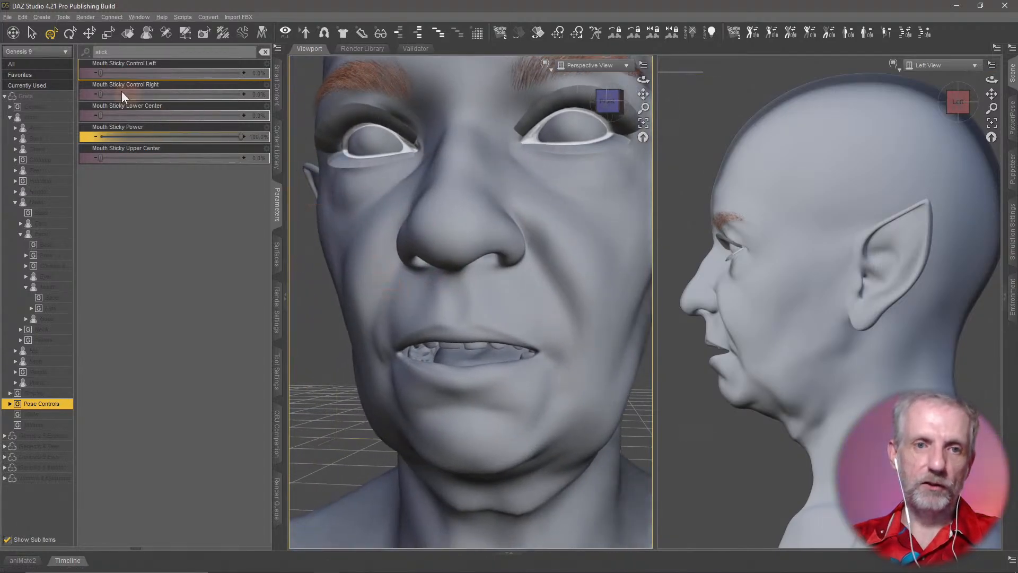
# Step: Try Mouth Sticky Control Left at 100% and Right at 90.2% with Mouth Sticky Power at 68.7%, and restore all three values
pyautogui.moveTo(103, 73); pyautogui.dragTo(249, 83)
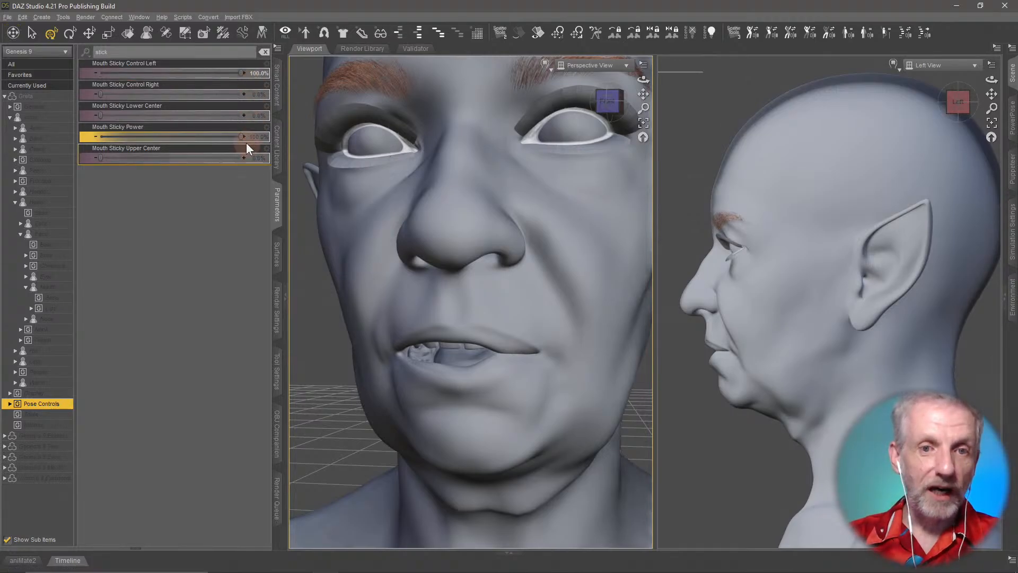
pyautogui.moveTo(236, 137); pyautogui.dragTo(260, 143)
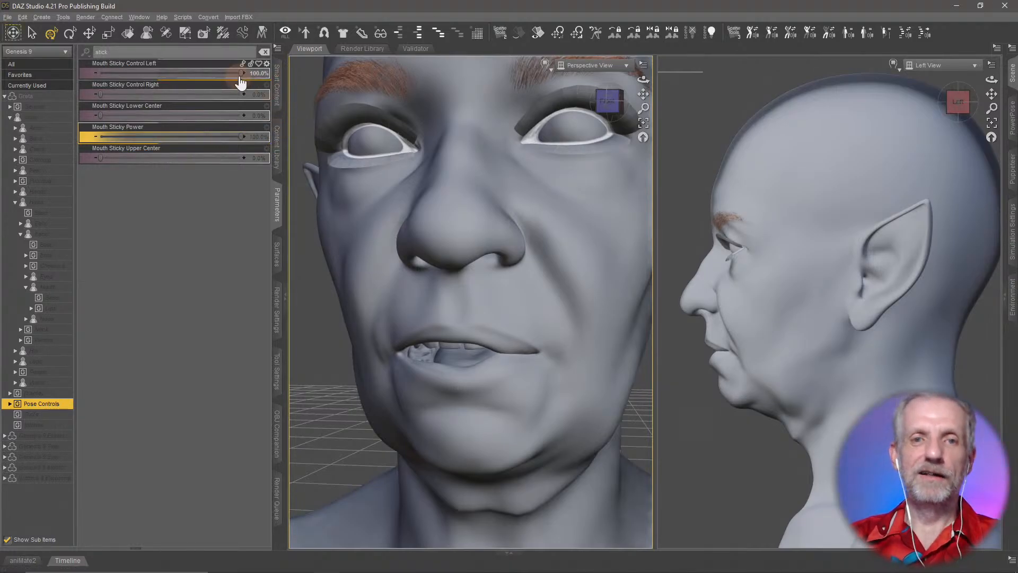
pyautogui.moveTo(235, 73); pyautogui.dragTo(98, 73)
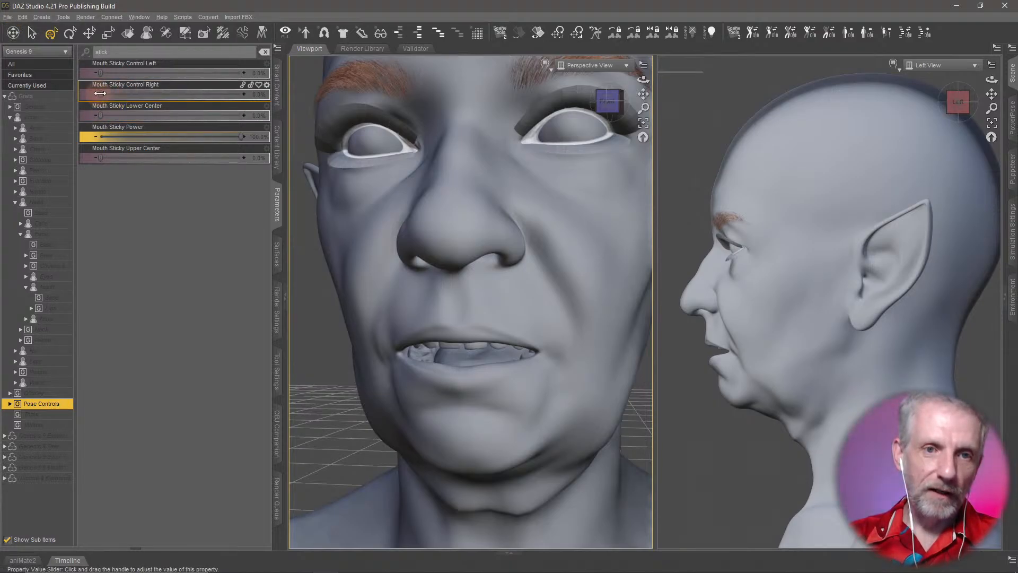
pyautogui.moveTo(100, 93); pyautogui.dragTo(197, 130)
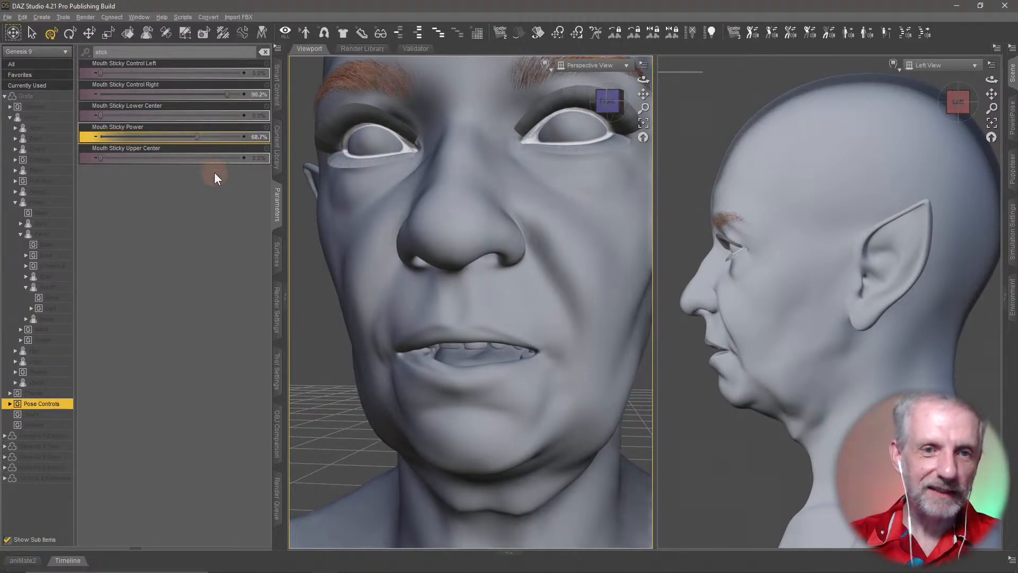
pyautogui.keyDown('alt'); pyautogui.click(204, 96); pyautogui.keyUp('alt')
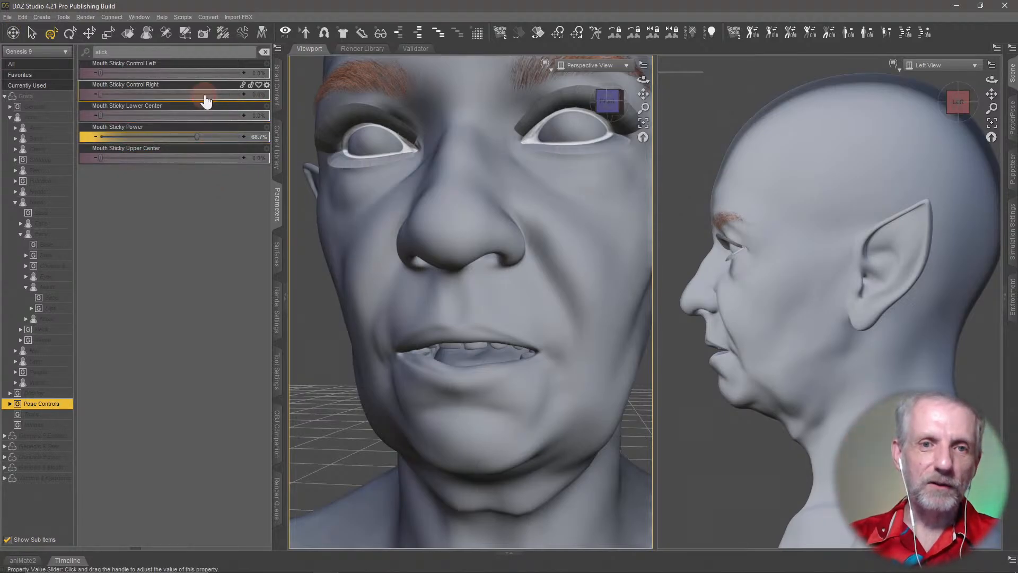
pyautogui.moveTo(197, 137); pyautogui.dragTo(272, 142)
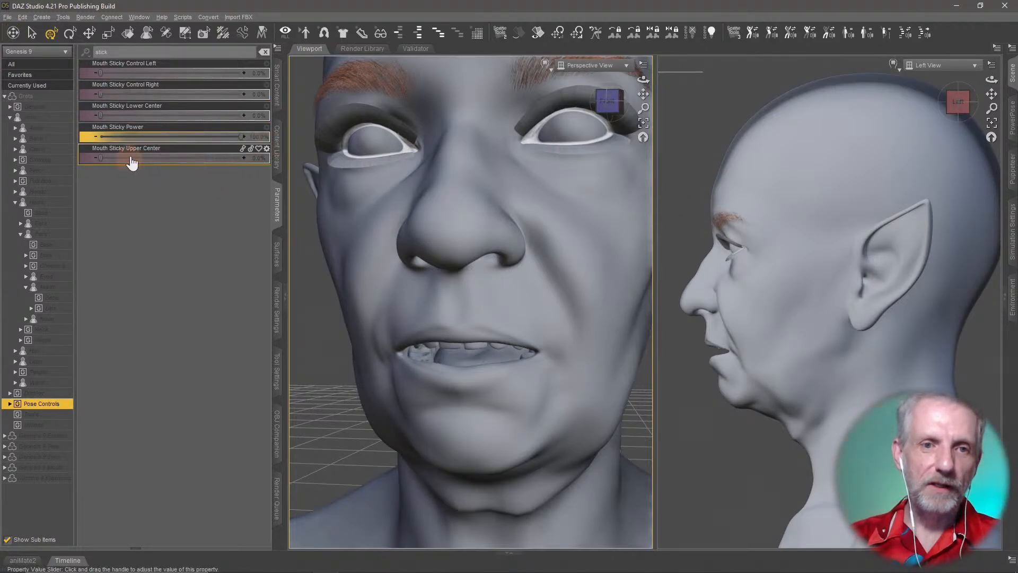
# Step: Try Mouth Sticky Upper Center at 37.4% and a raised Mouth Sticky Lower Center, and reset both to 0%
pyautogui.moveTo(110, 159); pyautogui.dragTo(153, 165)
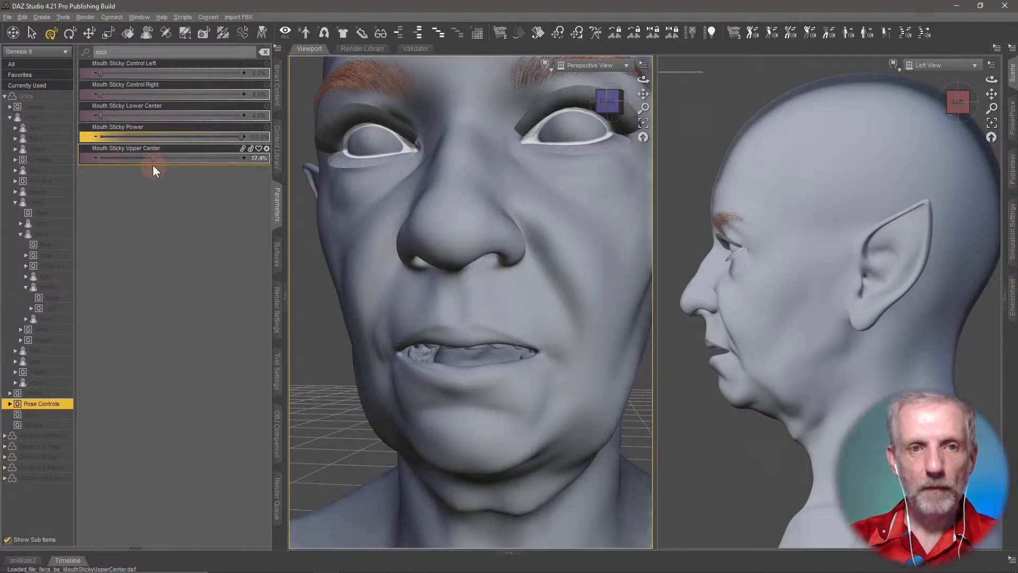
pyautogui.moveTo(100, 120); pyautogui.dragTo(311, 132)
pyautogui.keyDown('alt'); pyautogui.click(223, 158); pyautogui.keyUp('alt')
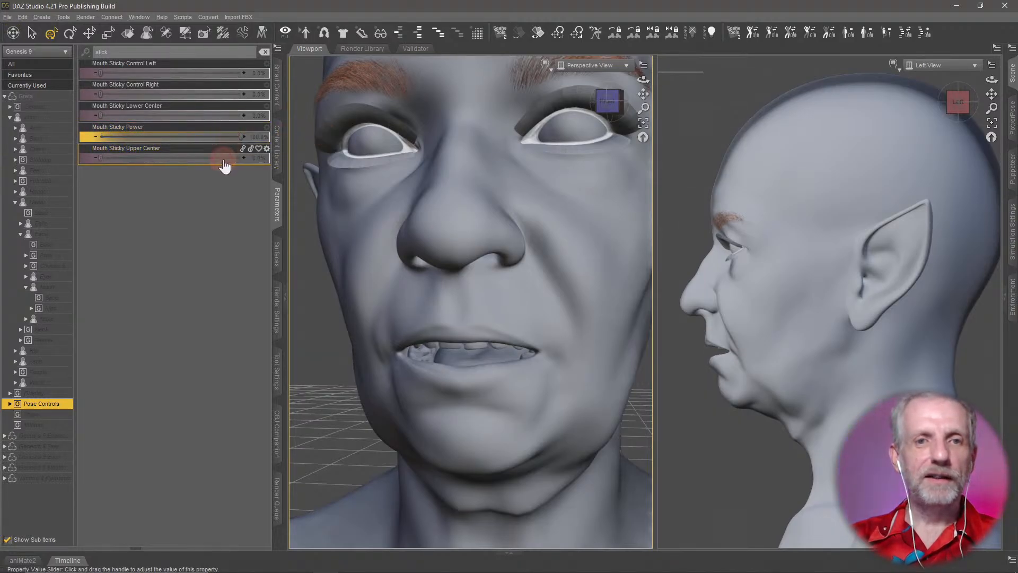
# Step: Set Mouth Sticky Control Left to 100% and Mouth Sticky Power to 87.2%, and check the whole face
pyautogui.moveTo(101, 95); pyautogui.dragTo(243, 83)
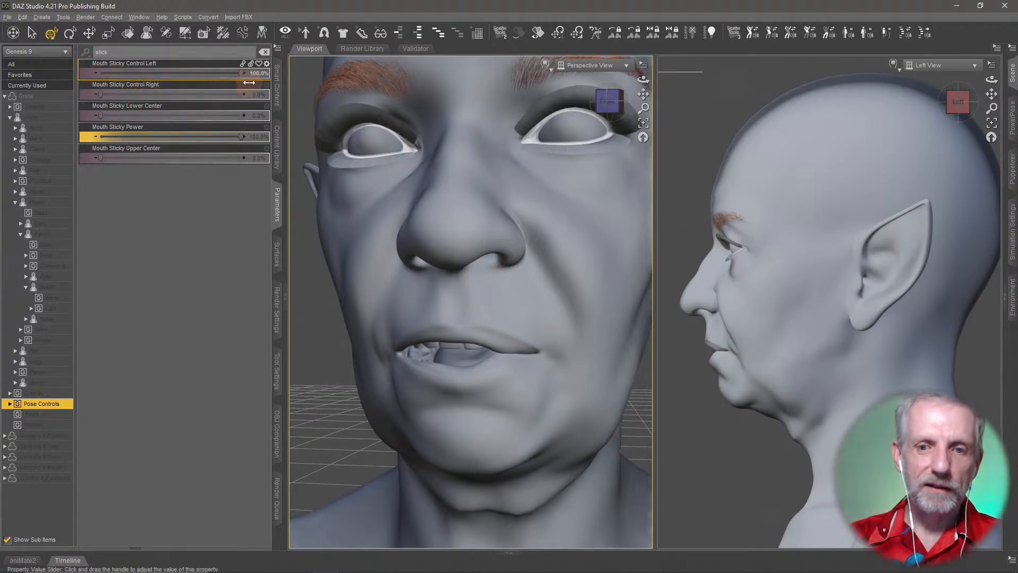
pyautogui.moveTo(243, 137); pyautogui.dragTo(223, 137)
pyautogui.scroll(-8, 459, 327)
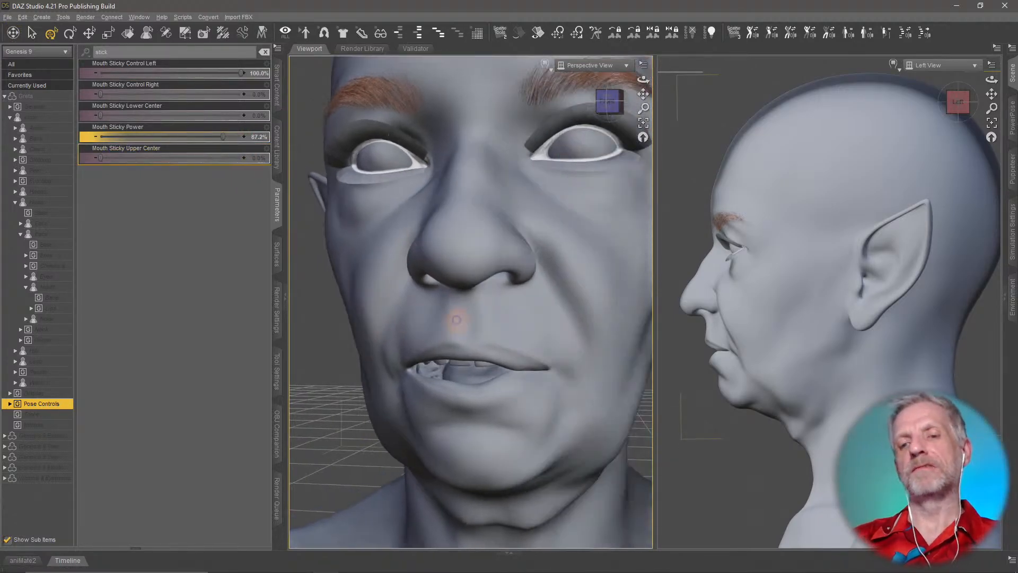
pyautogui.scroll(4, 461, 321)
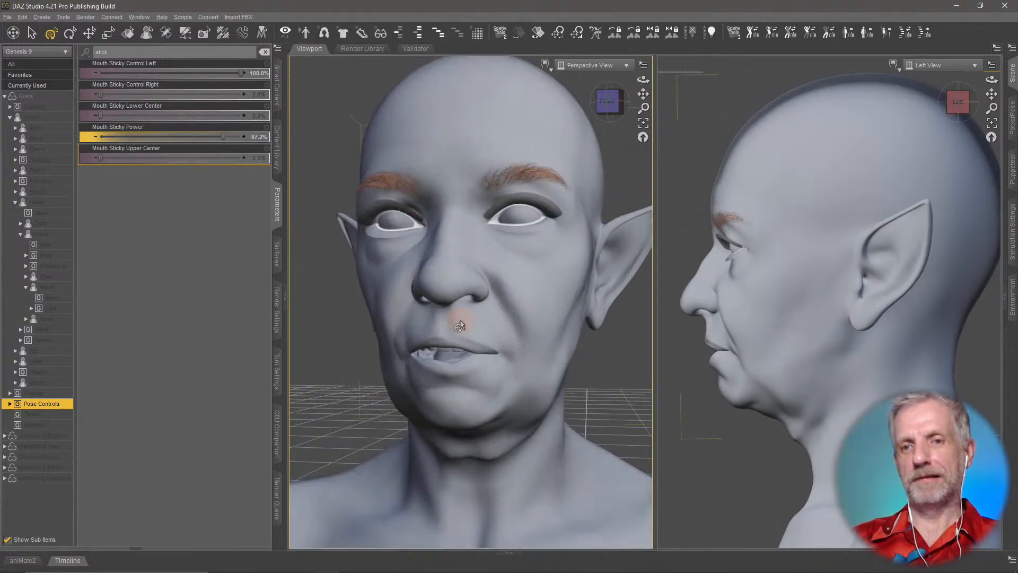
pyautogui.moveTo(461, 321); pyautogui.dragTo(457, 321, button='middle')
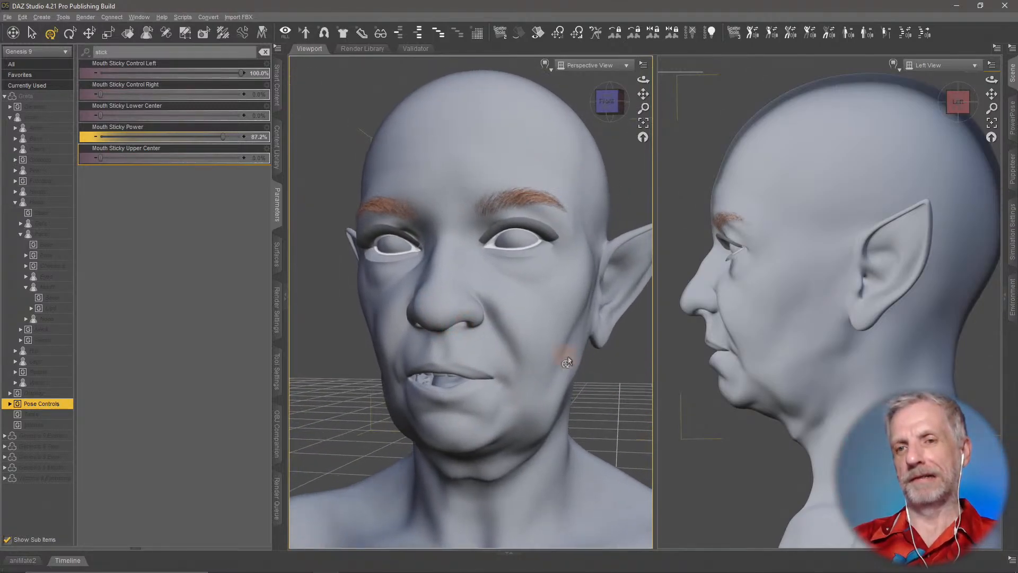
# Step: Try Mouth Sticky Control Left at 73.2% and Mouth Sticky Power at 95.5%, and reset both to their defaults
pyautogui.moveTo(586, 341)
pyautogui.mouseDown(button='middle')
pyautogui.moveTo(601, 344)
pyautogui.moveTo(587, 351)
pyautogui.mouseUp(button='middle')
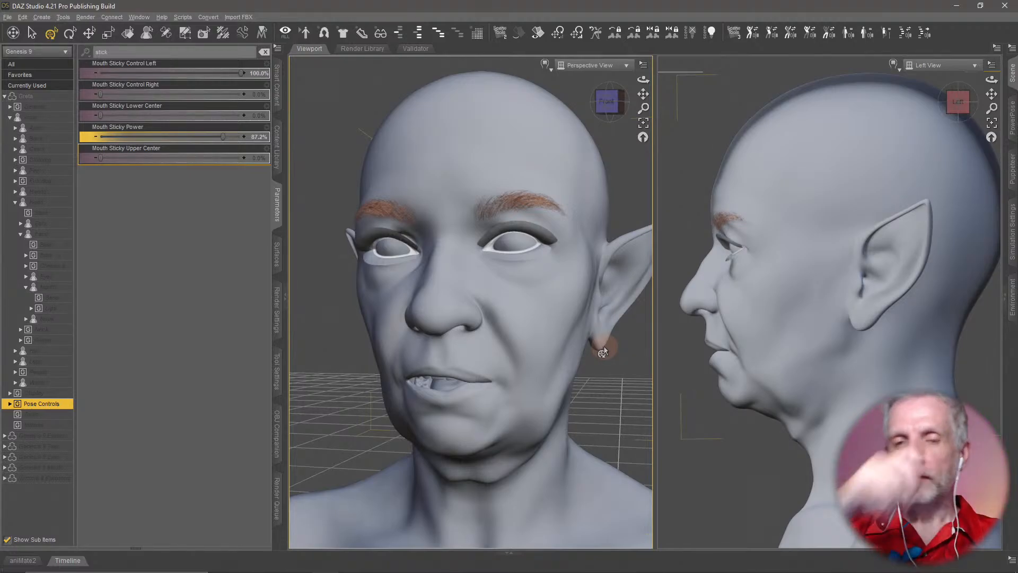
pyautogui.scroll(5, 508, 329)
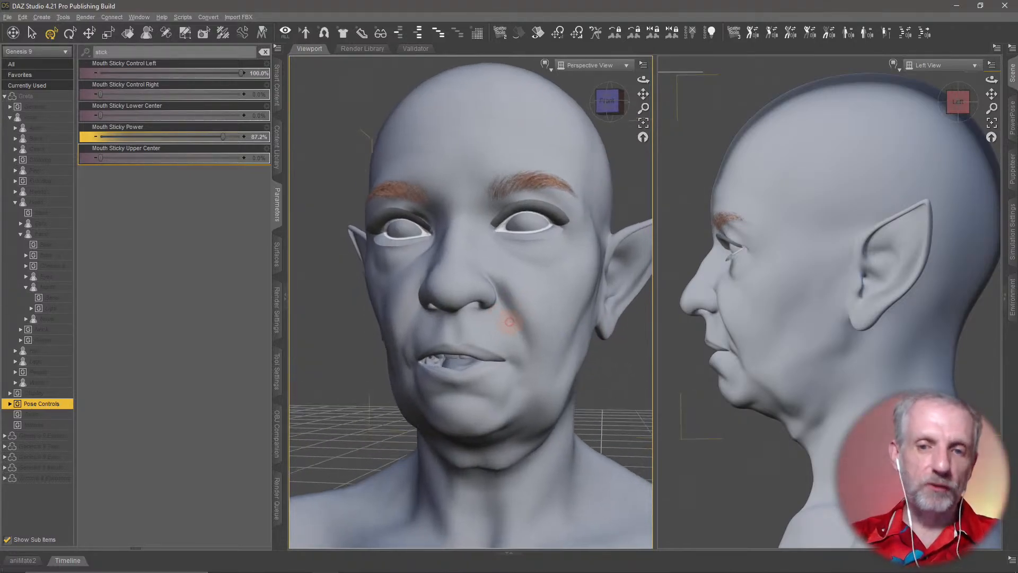
pyautogui.scroll(-5, 507, 329)
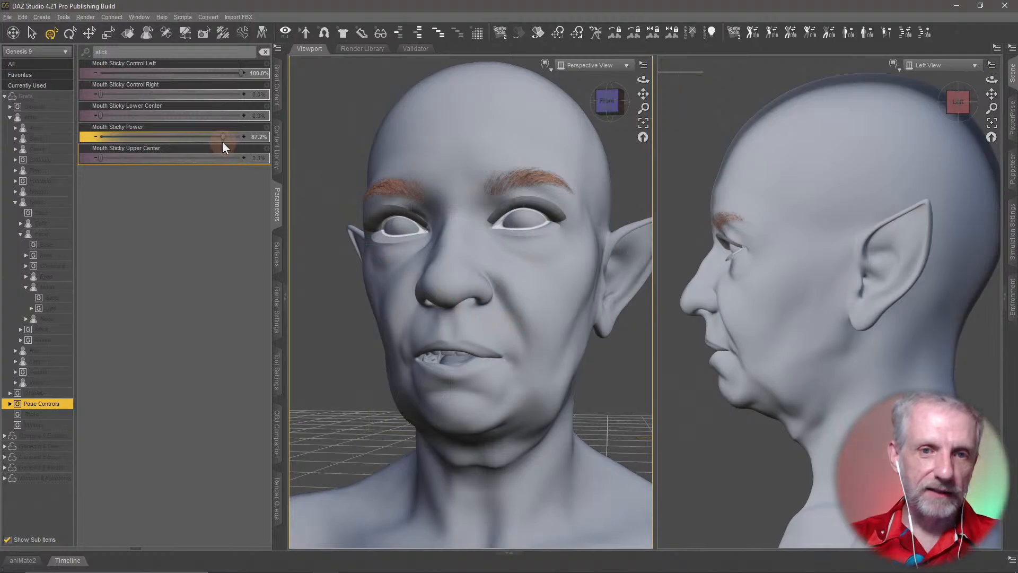
pyautogui.moveTo(223, 137)
pyautogui.mouseDown()
pyautogui.moveTo(154, 133)
pyautogui.moveTo(234, 133)
pyautogui.moveTo(221, 132)
pyautogui.mouseUp()
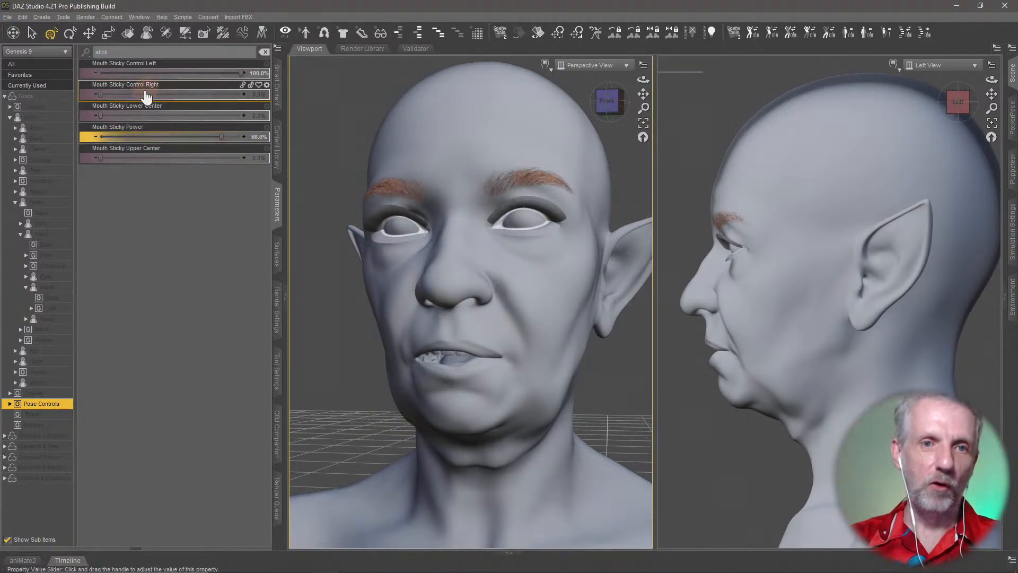
pyautogui.moveTo(215, 74); pyautogui.dragTo(204, 74)
pyautogui.moveTo(211, 136); pyautogui.dragTo(234, 143)
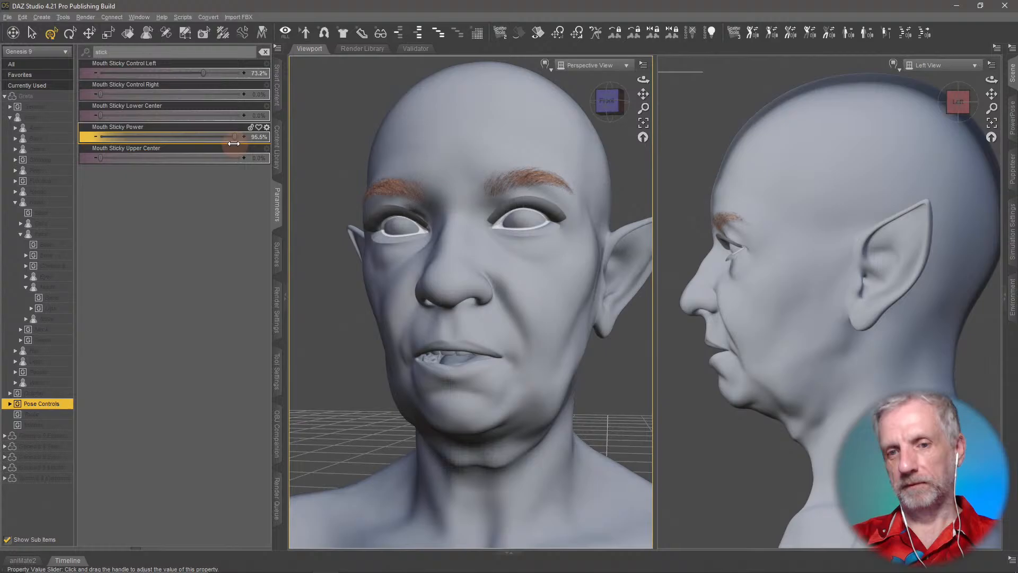
pyautogui.keyDown('alt'); pyautogui.click(206, 140); pyautogui.keyUp('alt')
pyautogui.keyDown('alt'); pyautogui.click(234, 78); pyautogui.keyUp('alt')
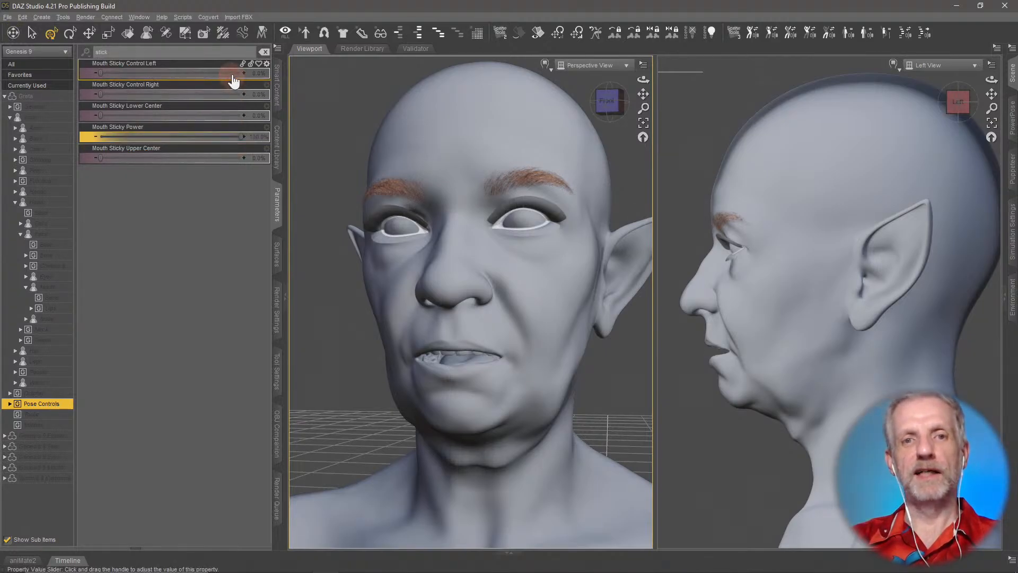
# Step: Filter the Nose morph group by "heigh" and set Nose Base Height to -18.5%
pyautogui.moveTo(143, 55); pyautogui.dragTo(24, 56)
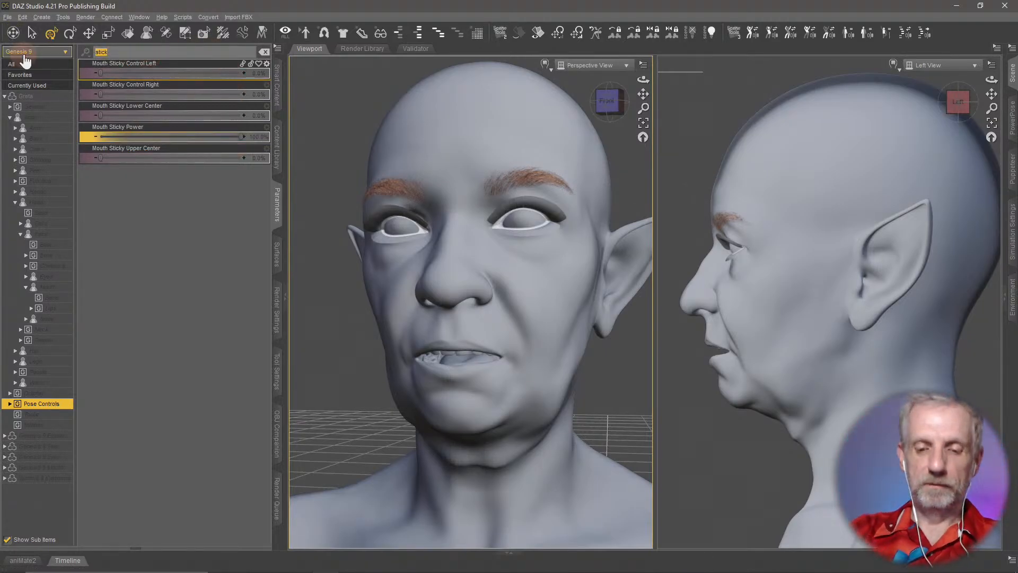
pyautogui.write('nose')
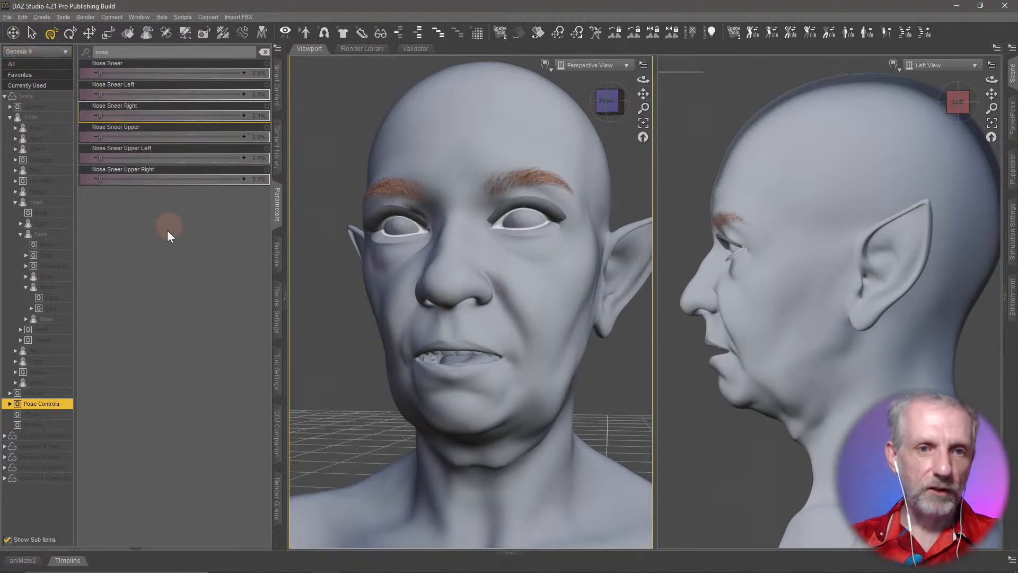
pyautogui.click(73, 318)
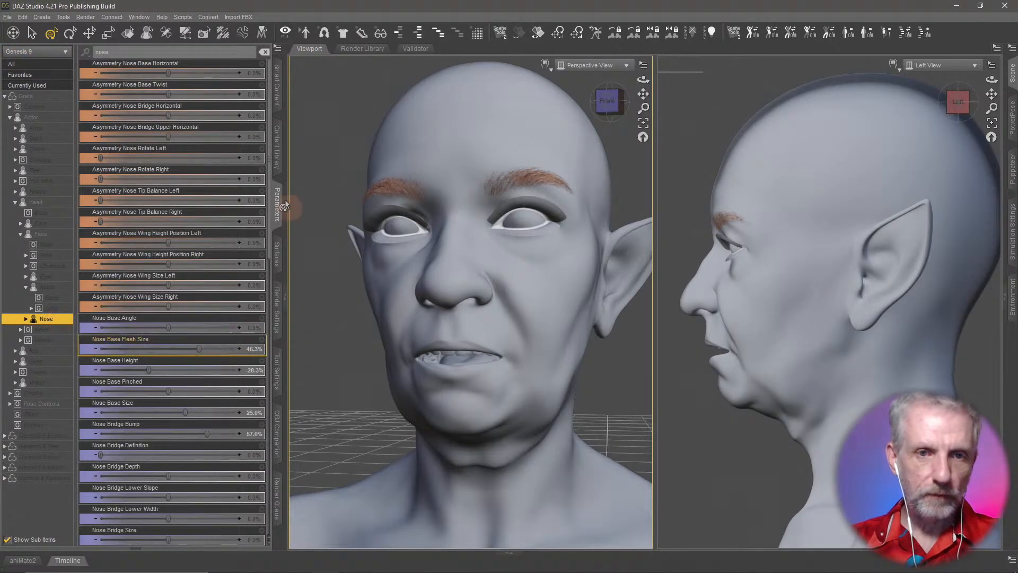
pyautogui.click(230, 53)
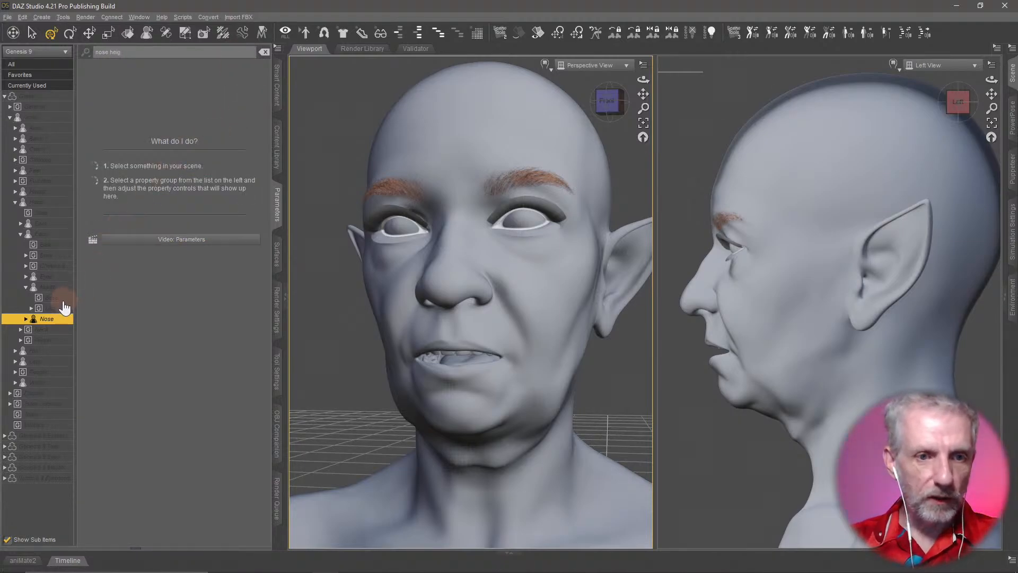
pyautogui.moveTo(168, 55); pyautogui.dragTo(46, 40)
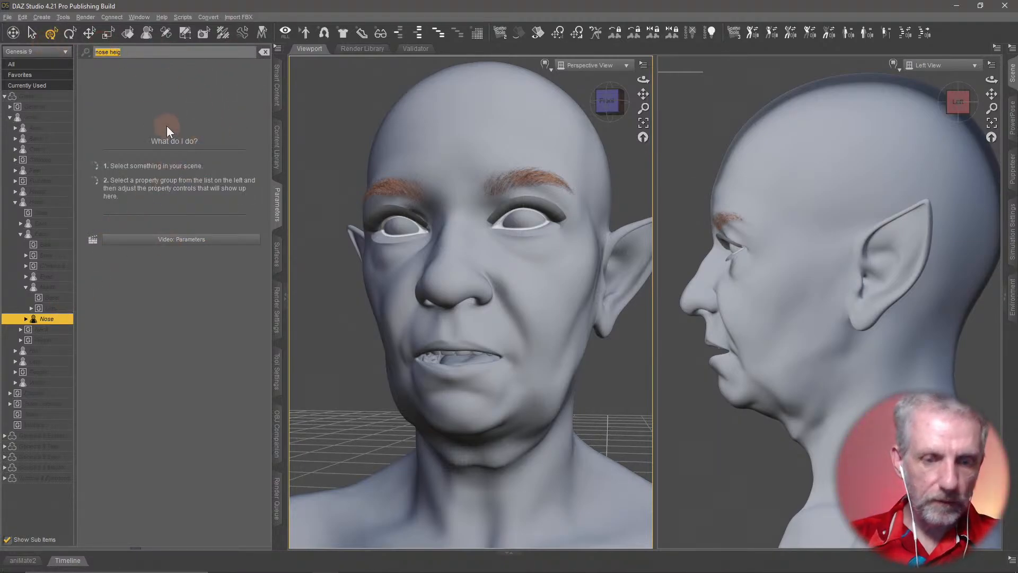
pyautogui.write('heigh')
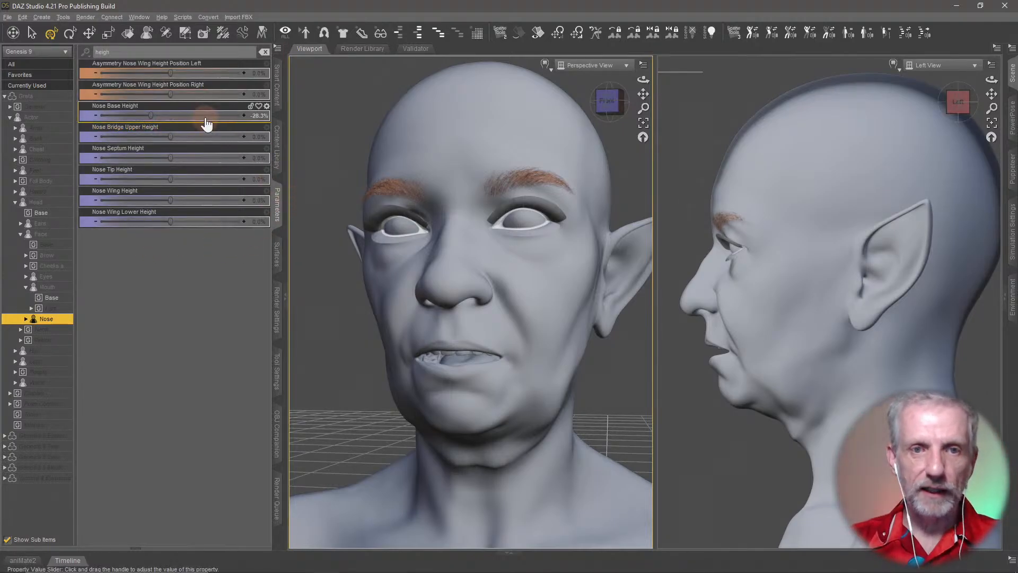
pyautogui.moveTo(152, 116)
pyautogui.mouseDown()
pyautogui.moveTo(170, 116)
pyautogui.moveTo(35, 102)
pyautogui.moveTo(121, 122)
pyautogui.moveTo(212, 120)
pyautogui.moveTo(158, 123)
pyautogui.mouseUp()
pyautogui.moveTo(488, 323); pyautogui.dragTo(491, 328, button='middle')
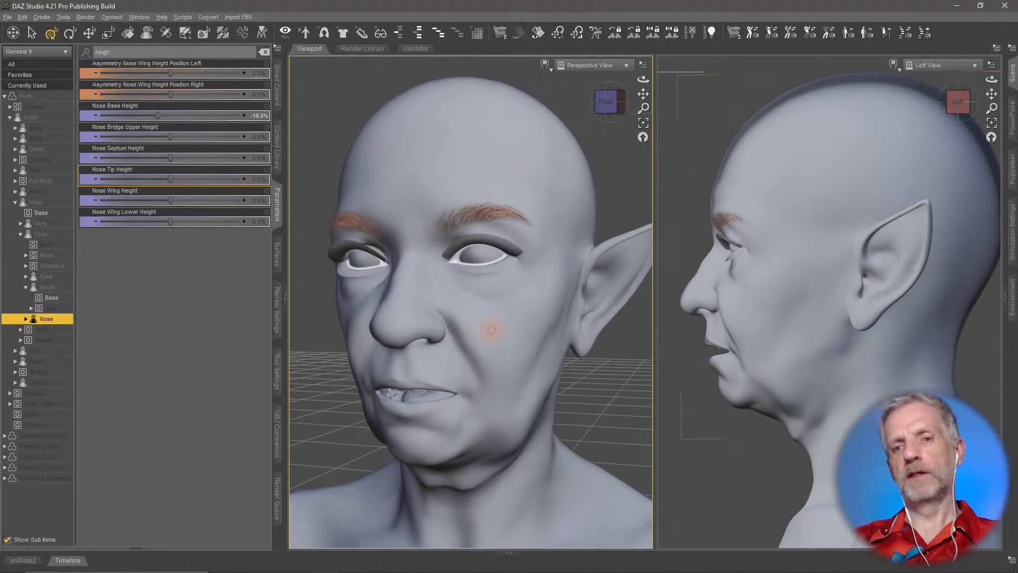
# Step: Examine the face and the whole figure's proportions in the Perspective View and the Left View
pyautogui.scroll(-3, 492, 325)
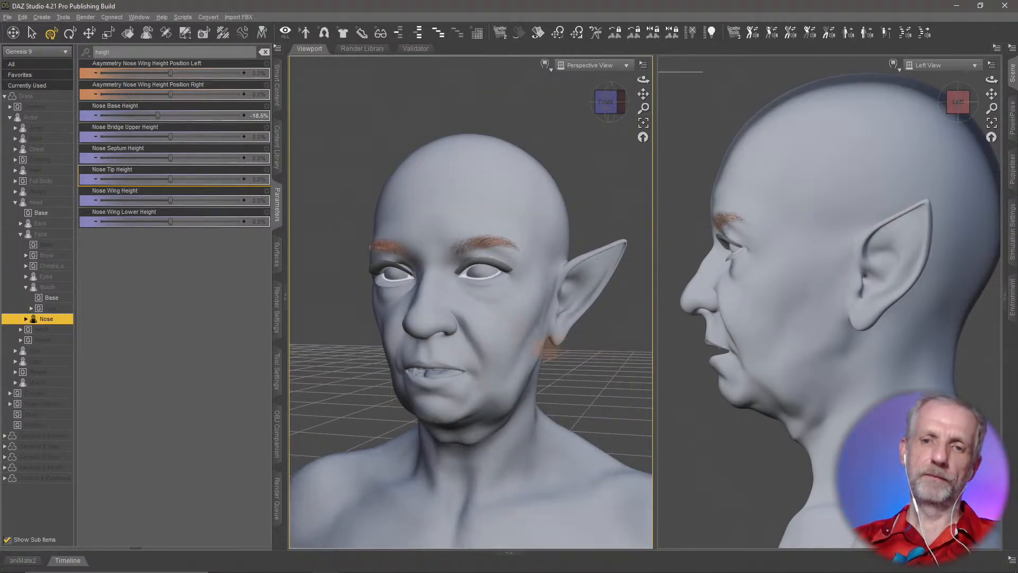
pyautogui.scroll(4, 541, 350)
pyautogui.scroll(-5, 541, 354)
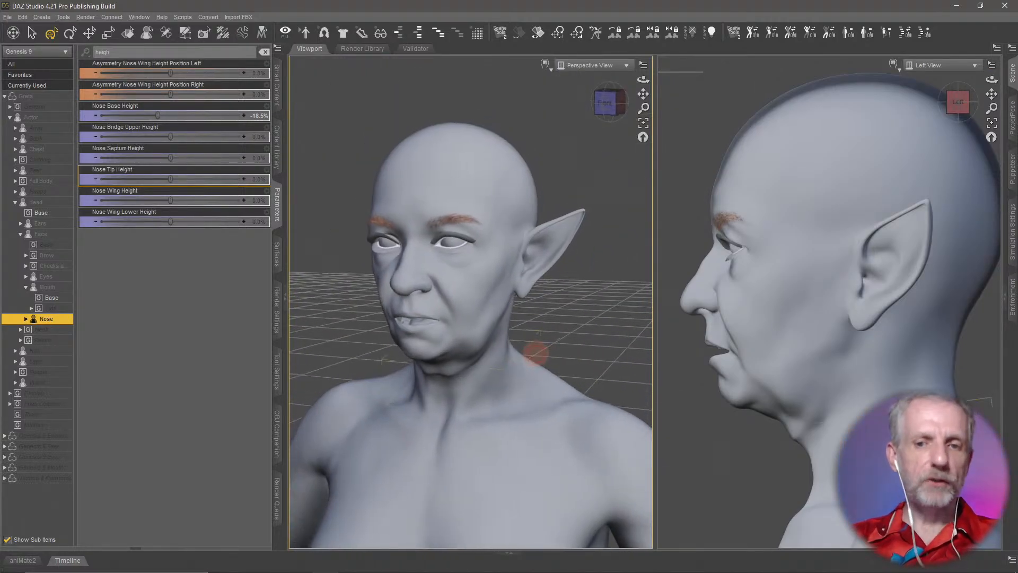
pyautogui.scroll(-5, 770, 380)
pyautogui.scroll(2, 769, 378)
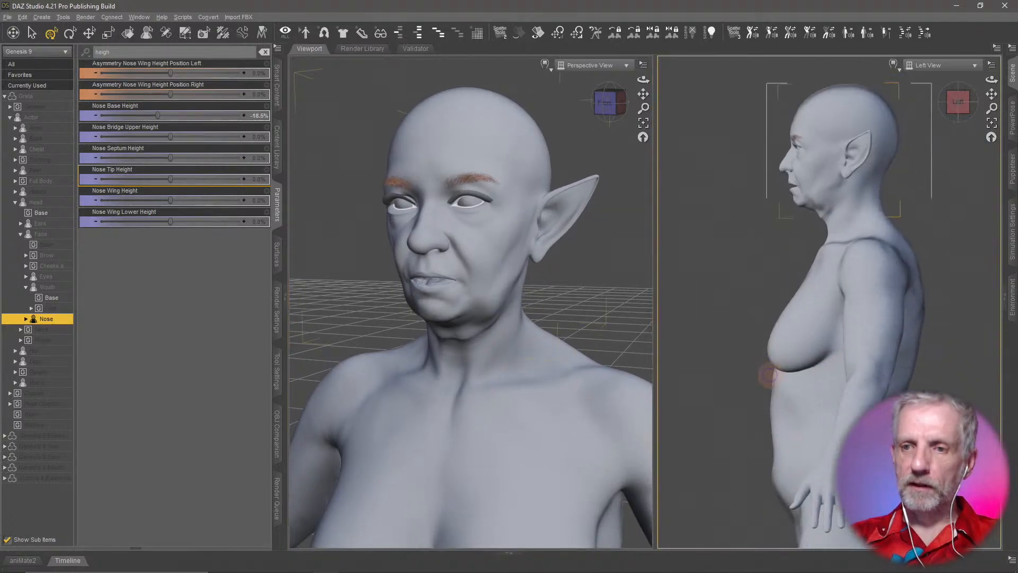
pyautogui.scroll(-3, 771, 376)
pyautogui.scroll(-3, 770, 373)
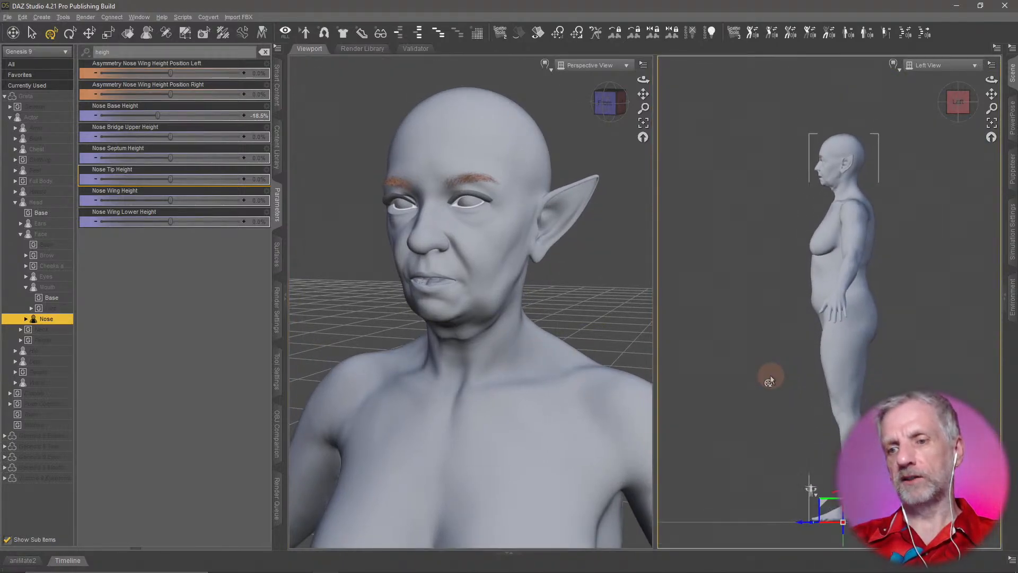
pyautogui.scroll(-5, 441, 378)
pyautogui.scroll(-6, 440, 378)
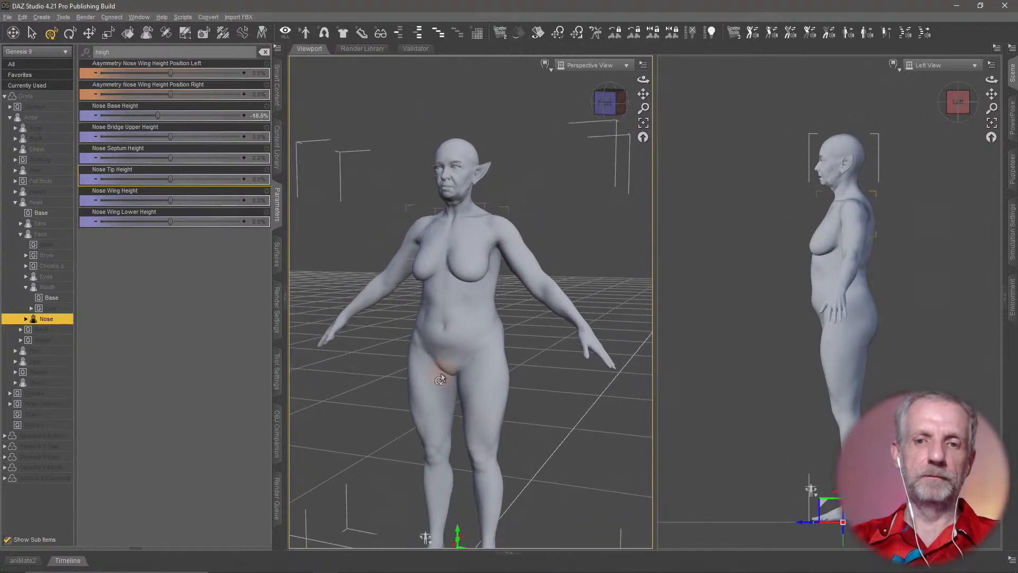
pyautogui.scroll(1, 441, 374)
pyautogui.moveTo(441, 373)
pyautogui.mouseDown(button='middle')
pyautogui.moveTo(455, 370)
pyautogui.moveTo(415, 380)
pyautogui.moveTo(507, 373)
pyautogui.moveTo(452, 367)
pyautogui.mouseUp(button='middle')
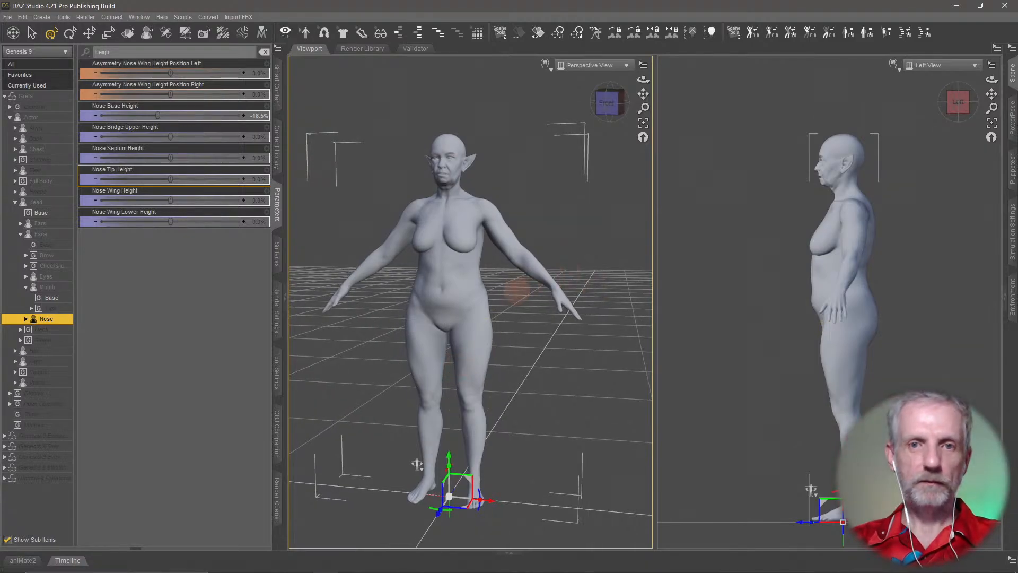
pyautogui.moveTo(517, 289); pyautogui.dragTo(518, 289, button='middle')
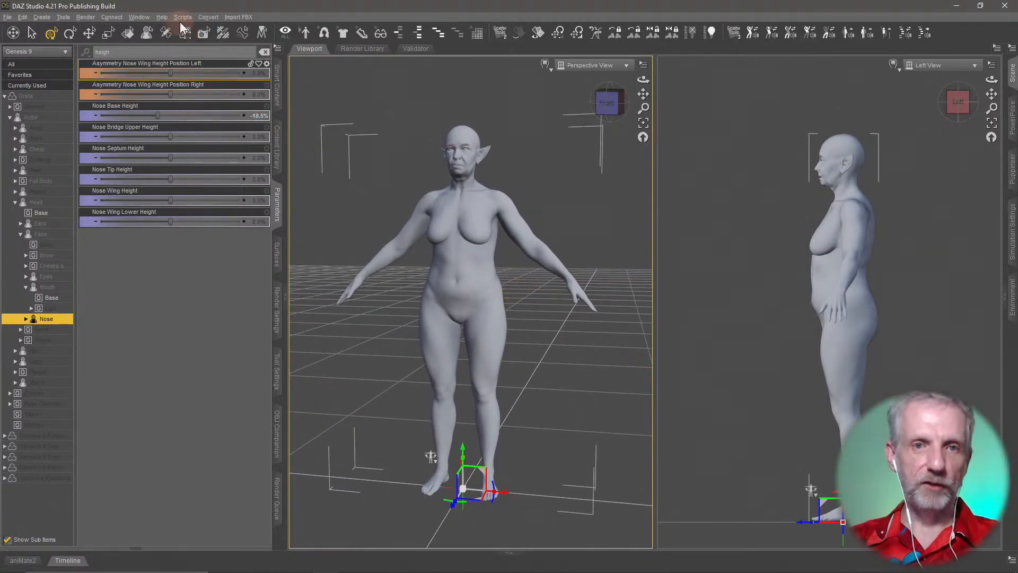
# Step: Show the Content Library, and create a folder named Custom Characters on the Windows desktop beside the Shoes folder
pyautogui.click(276, 139)
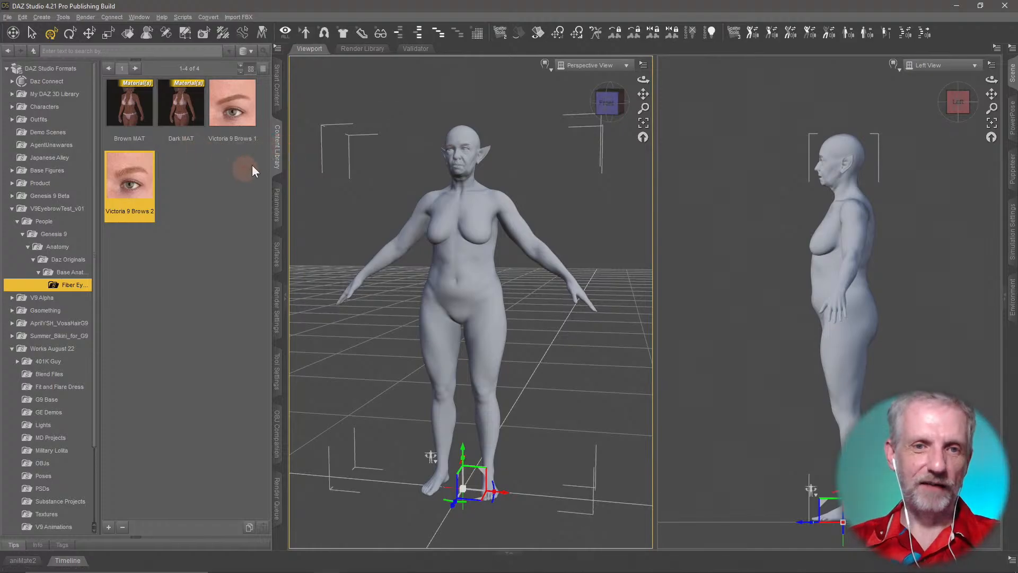
pyautogui.click(956, 6)
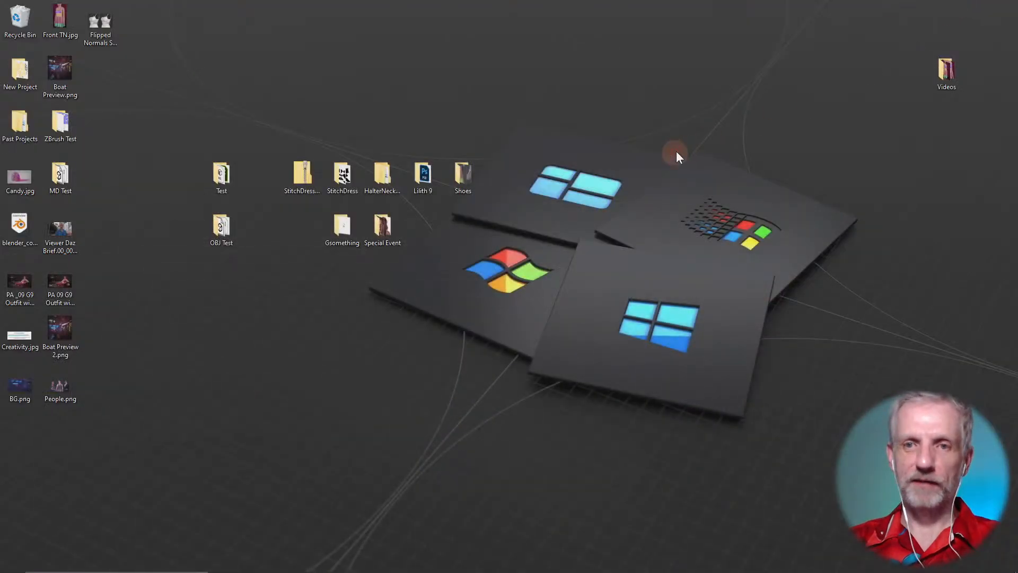
pyautogui.rightClick(554, 203)
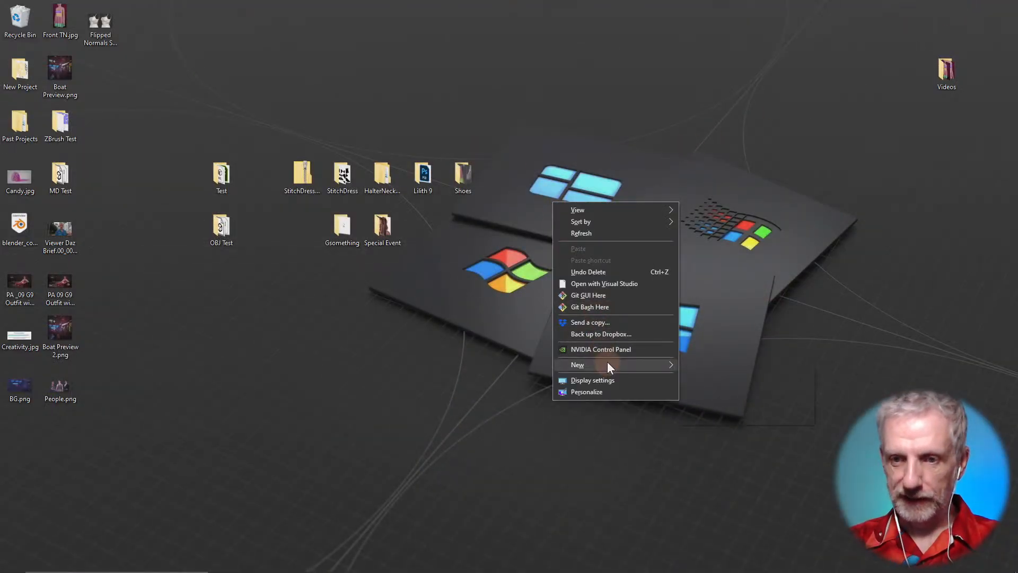
pyautogui.moveTo(608, 364)
pyautogui.click(705, 364)
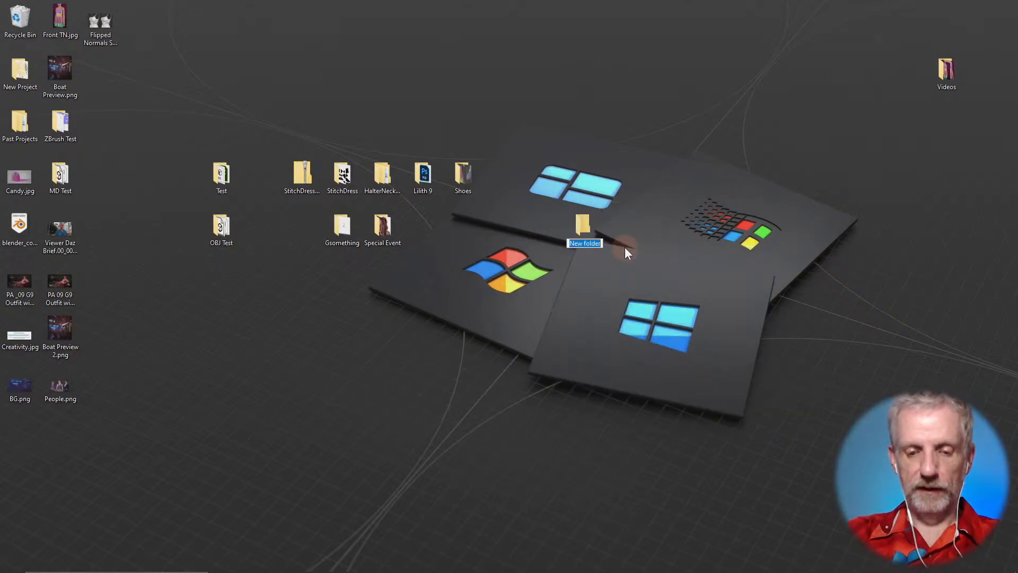
pyautogui.write('Custom Characters')
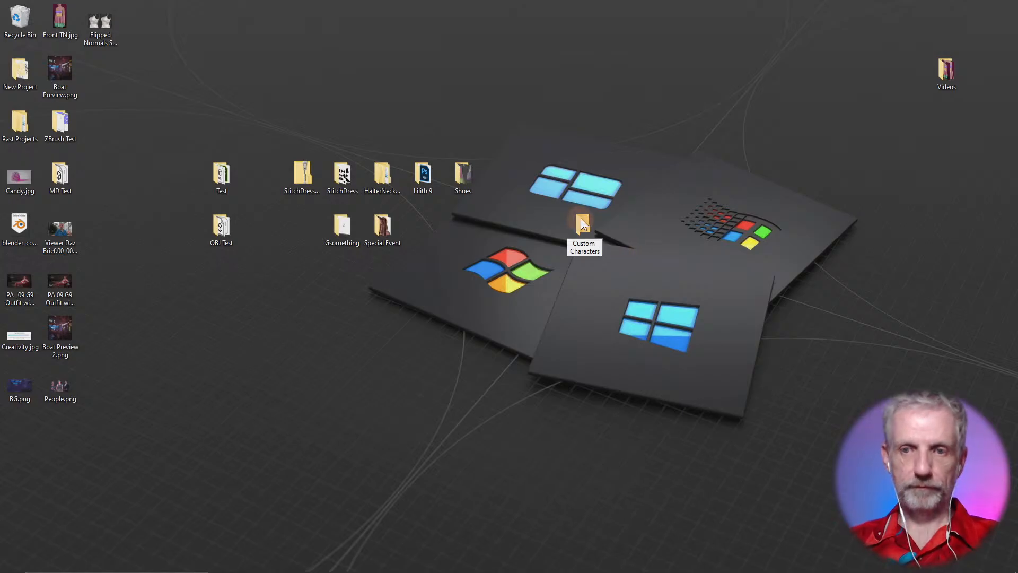
pyautogui.moveTo(505, 180); pyautogui.dragTo(506, 180)
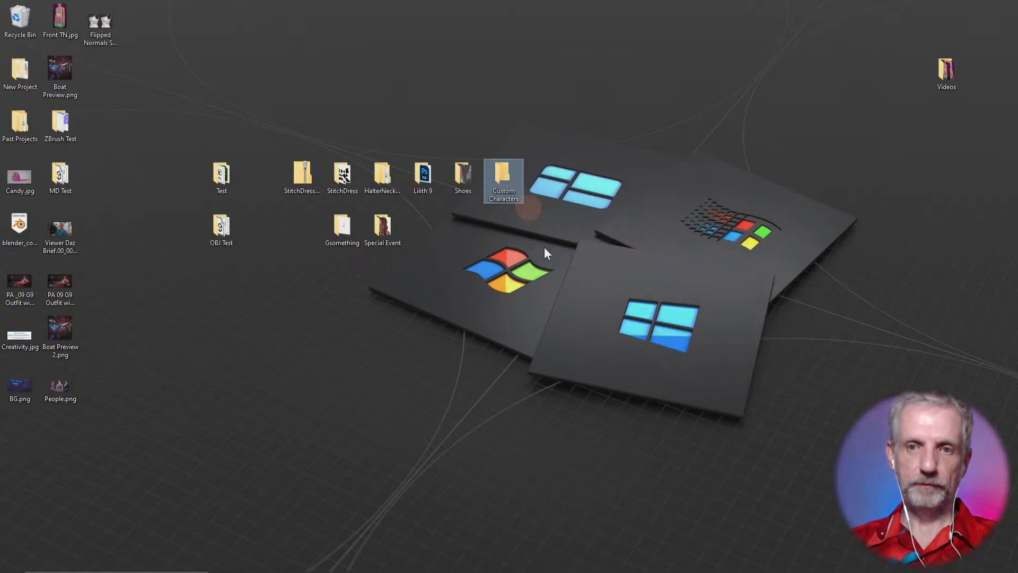
# Step: Switch back to DAZ Studio and collapse the V9EyebrowTest_v01 and Works August 22 folders in the Content Library
pyautogui.hotkey('alt', 'Tab')
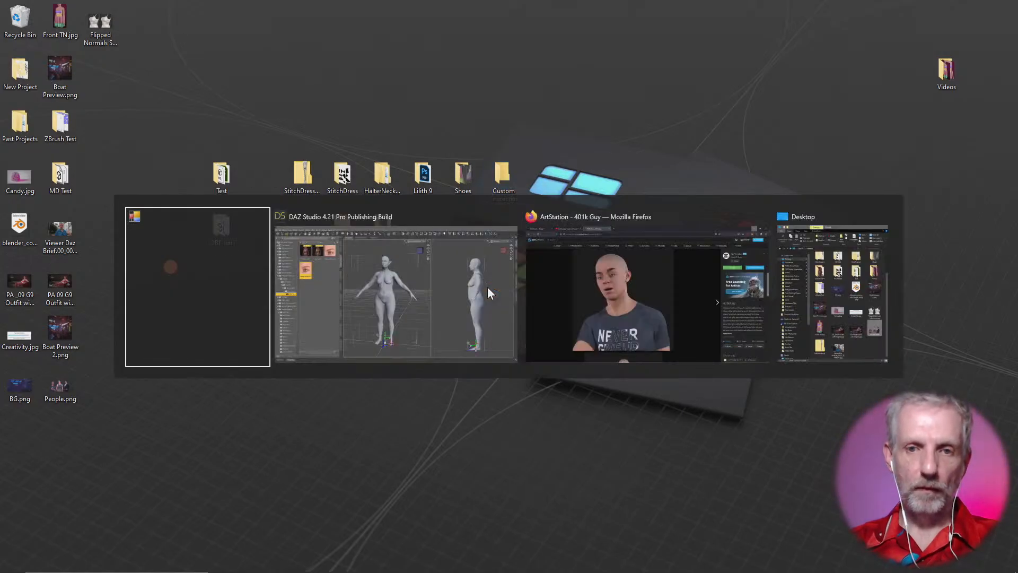
pyautogui.hotkey('alt', 'Tab')
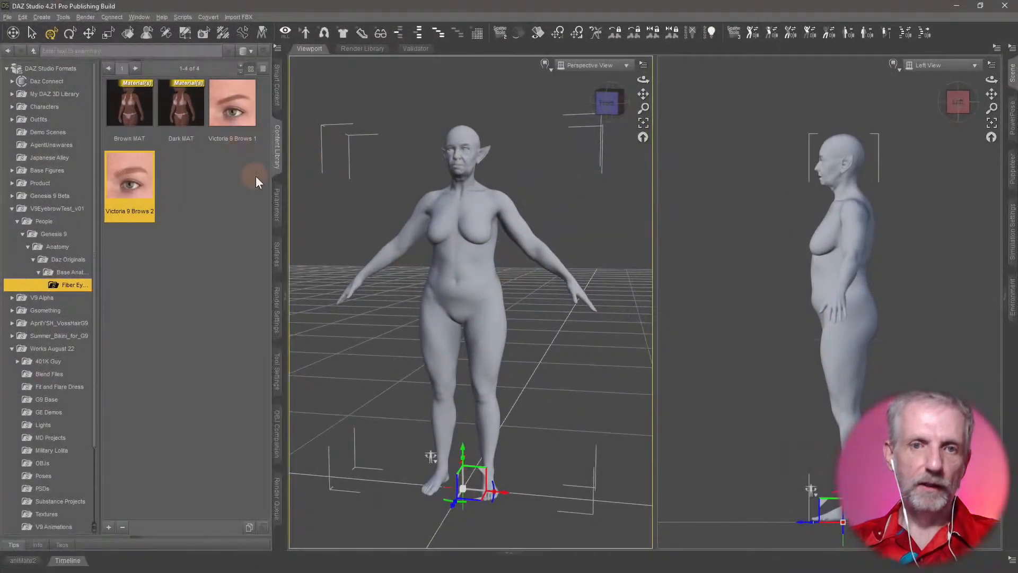
pyautogui.click(12, 209)
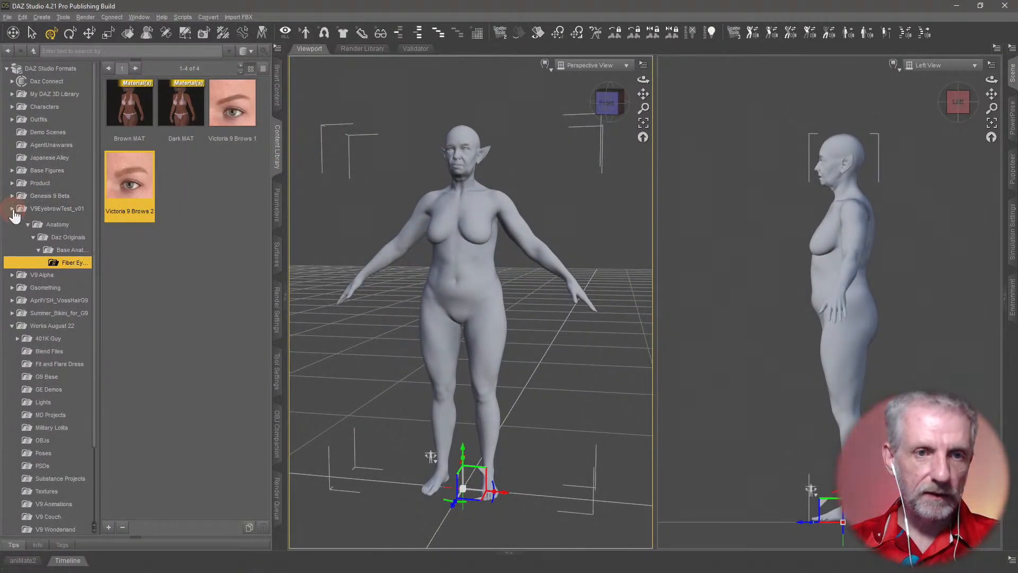
pyautogui.click(12, 272)
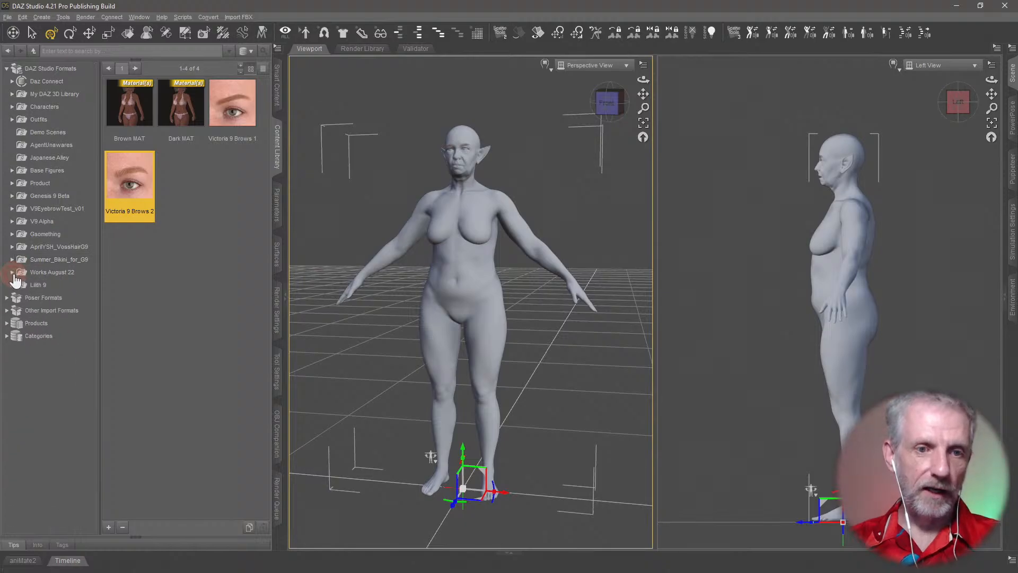
# Step: Add the desktop's Custom Characters folder as a base directory under DAZ Studio Formats
pyautogui.rightClick(64, 69)
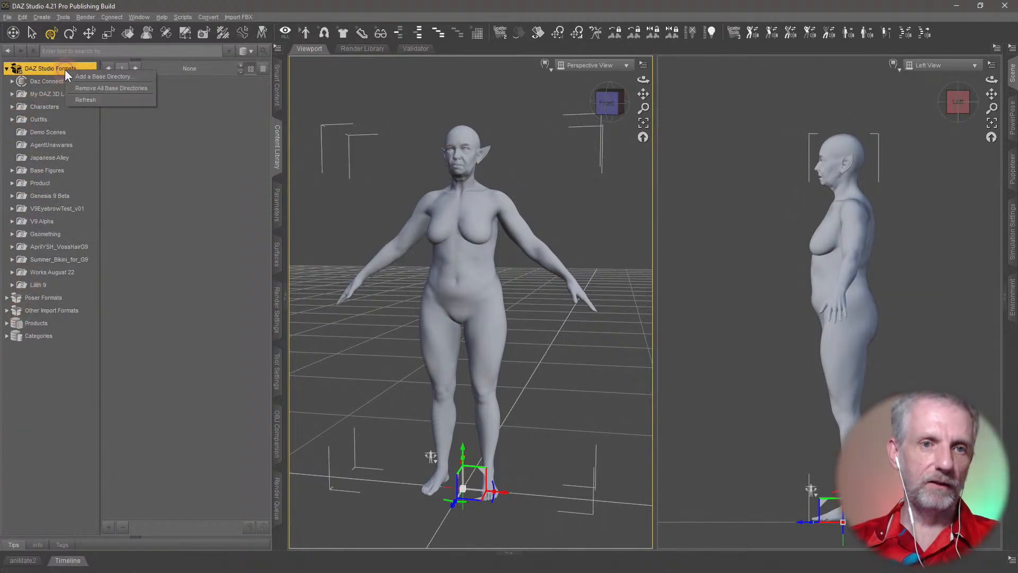
pyautogui.click(109, 76)
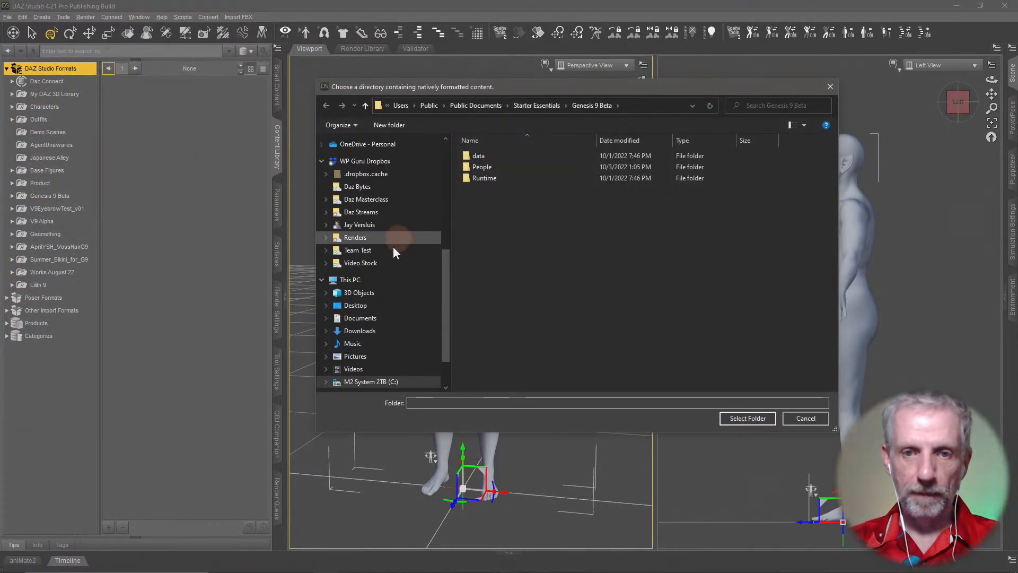
pyautogui.click(356, 305)
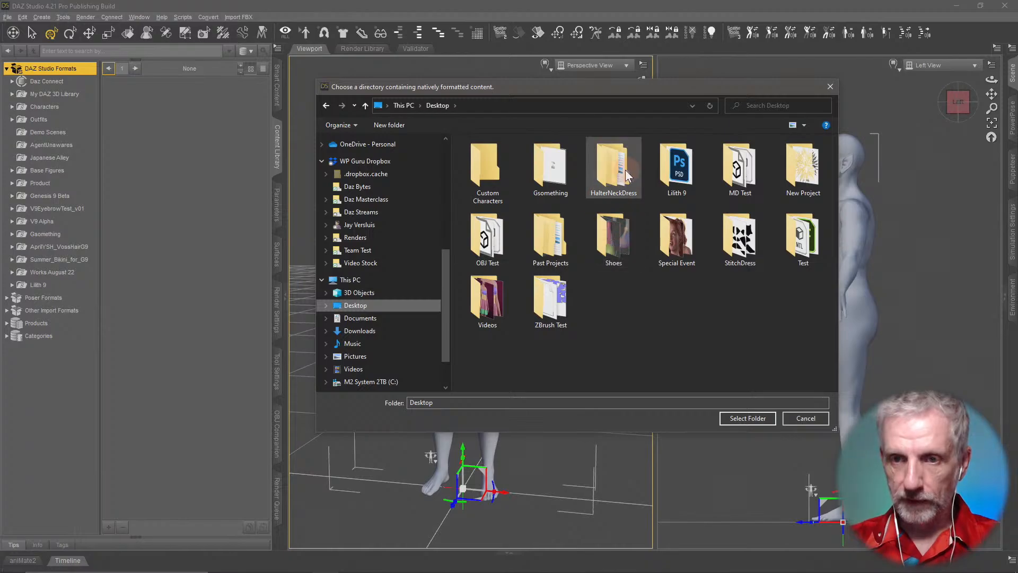
pyautogui.doubleClick(484, 169)
pyautogui.click(732, 417)
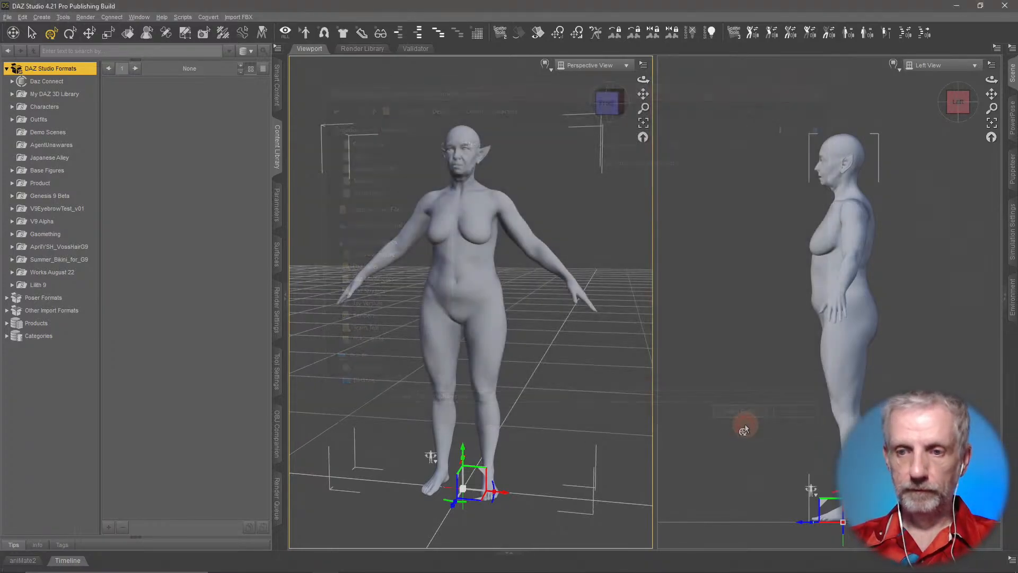
pyautogui.doubleClick(61, 71)
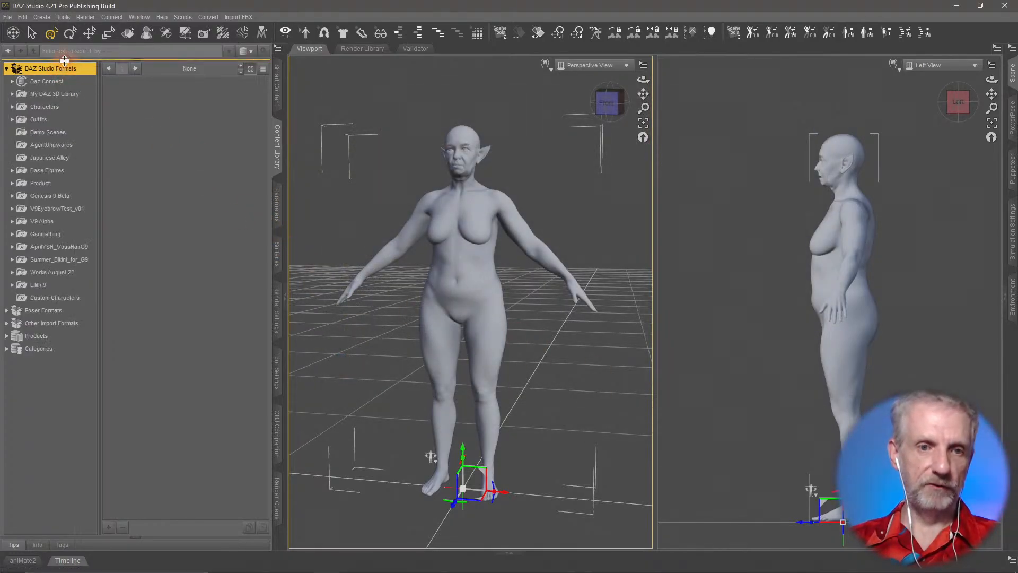
pyautogui.click(61, 297)
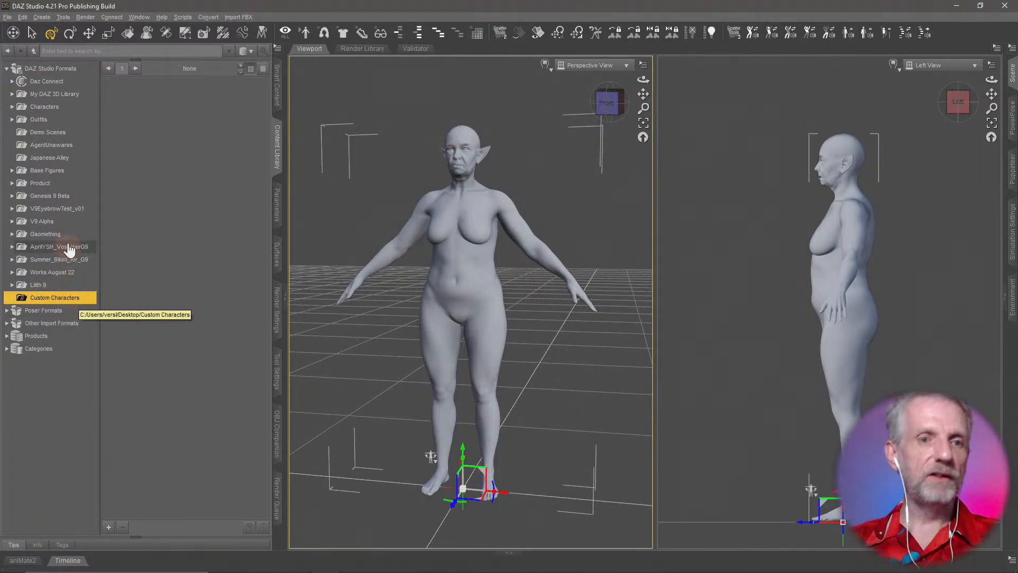
pyautogui.click(57, 196)
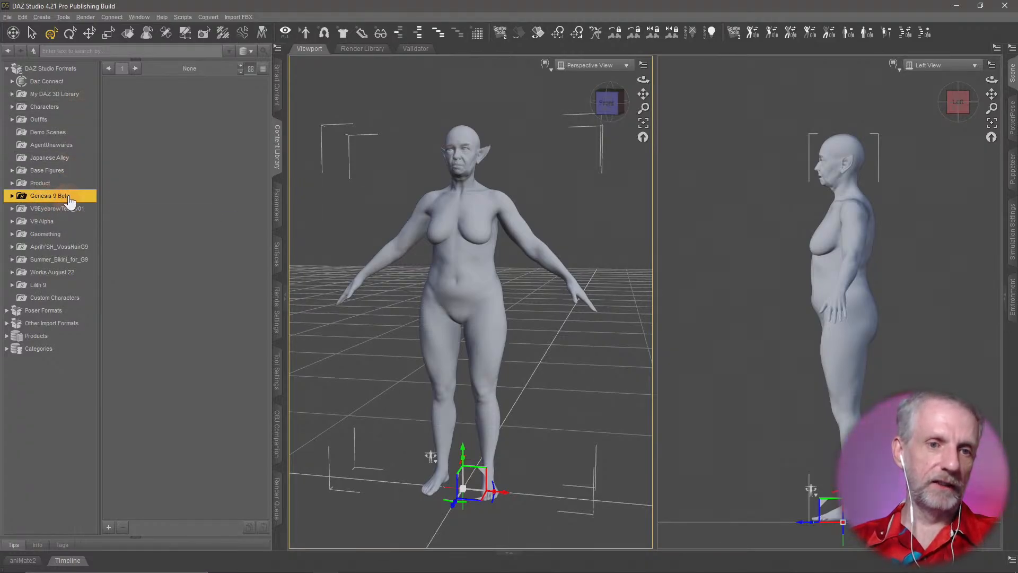
pyautogui.click(63, 186)
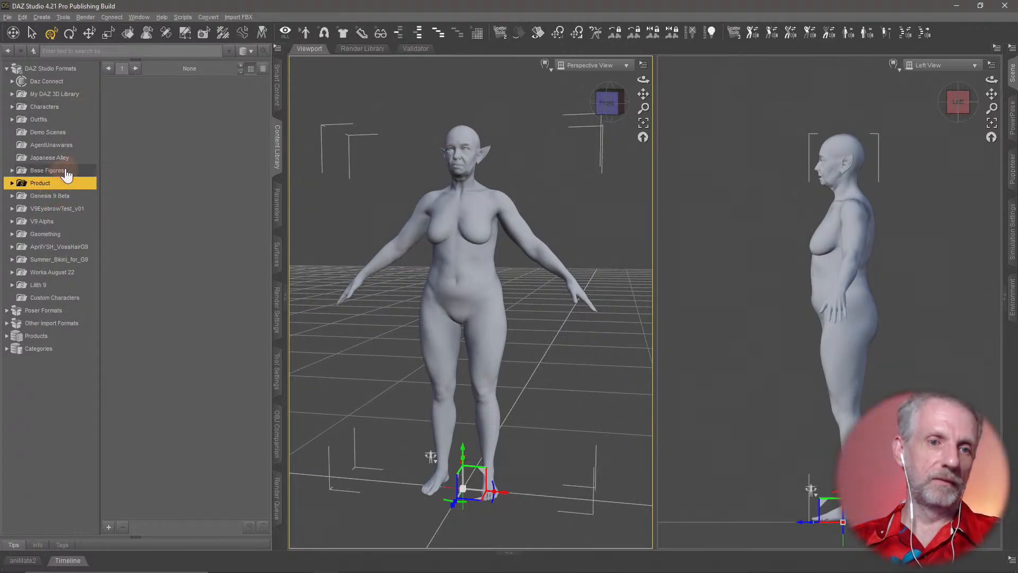
pyautogui.click(68, 170)
pyautogui.click(71, 157)
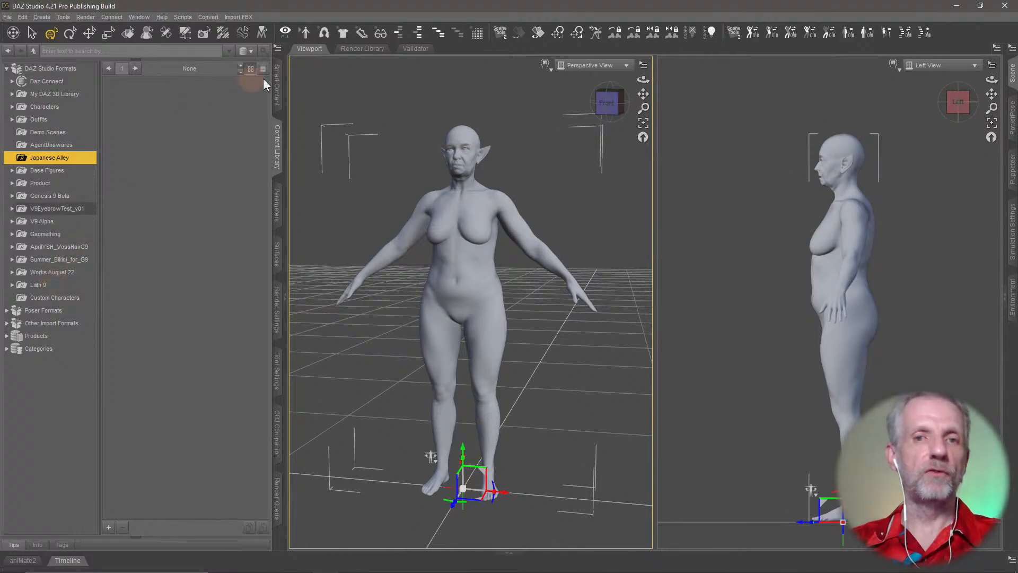
# Step: Open the Content Directory Manager and expand the DAZ Studio Formats directory list
pyautogui.click(277, 49)
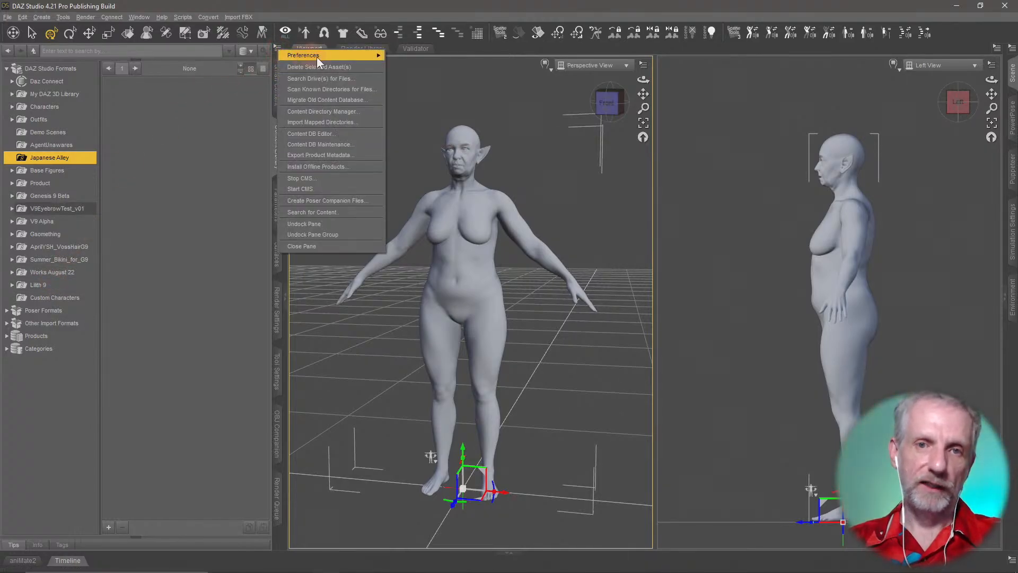
pyautogui.moveTo(318, 60)
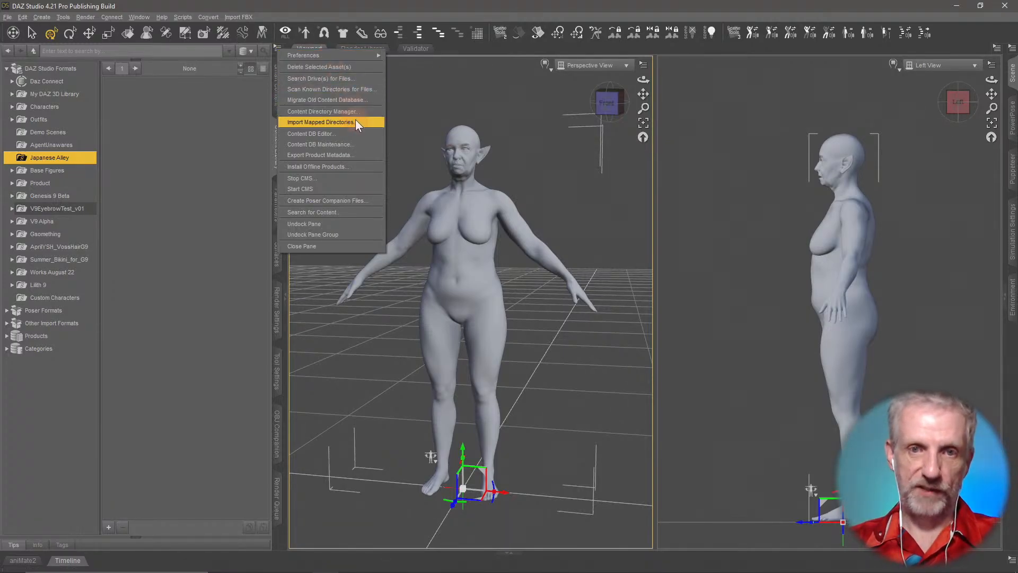
pyautogui.moveTo(367, 55)
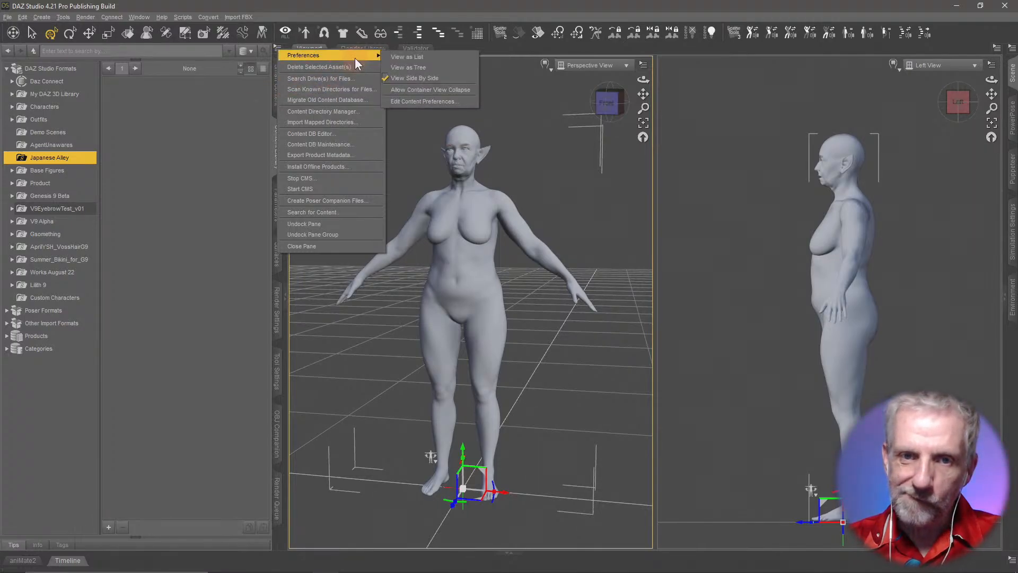
pyautogui.click(366, 110)
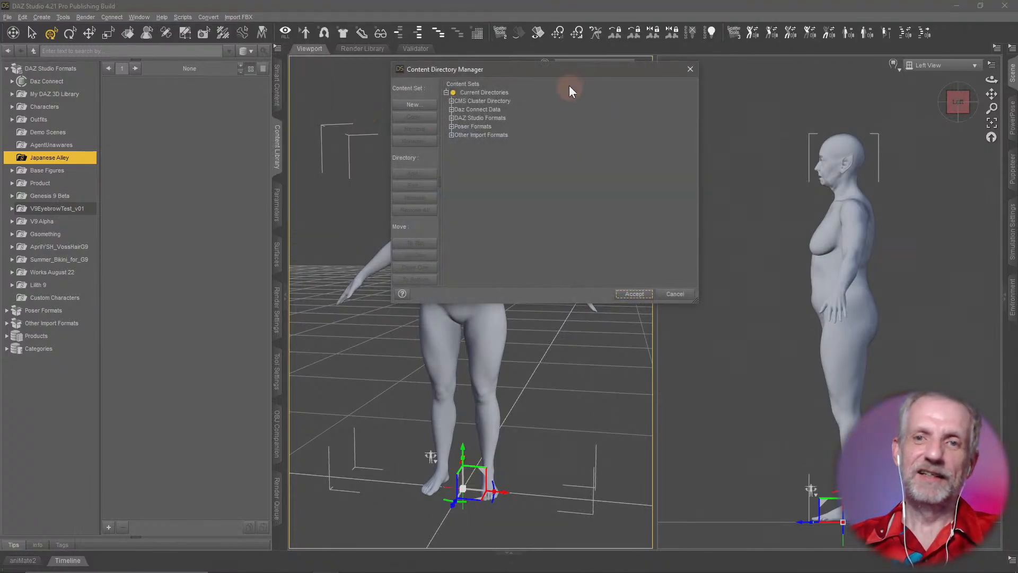
pyautogui.moveTo(562, 72); pyautogui.dragTo(293, 53)
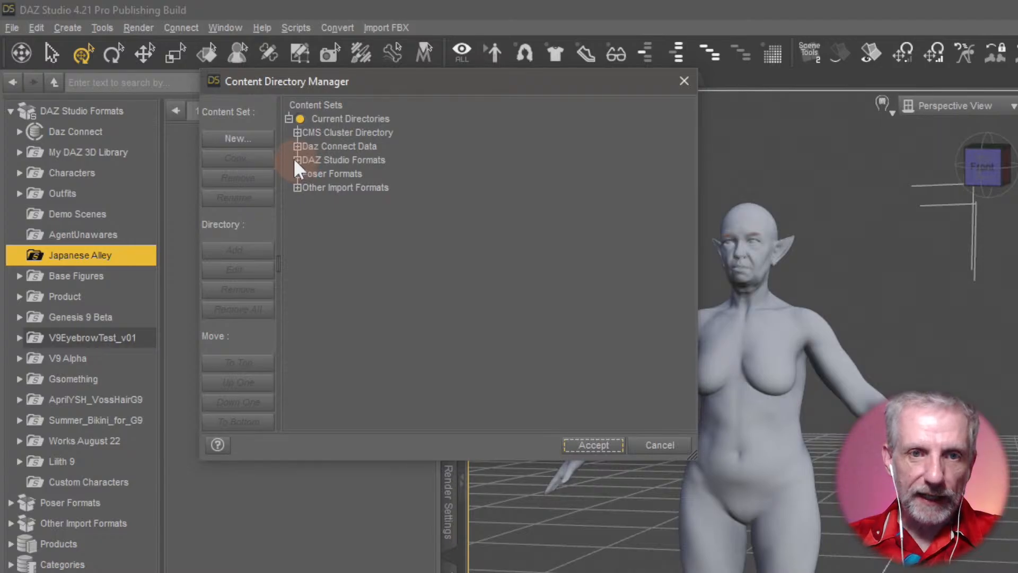
pyautogui.click(296, 159)
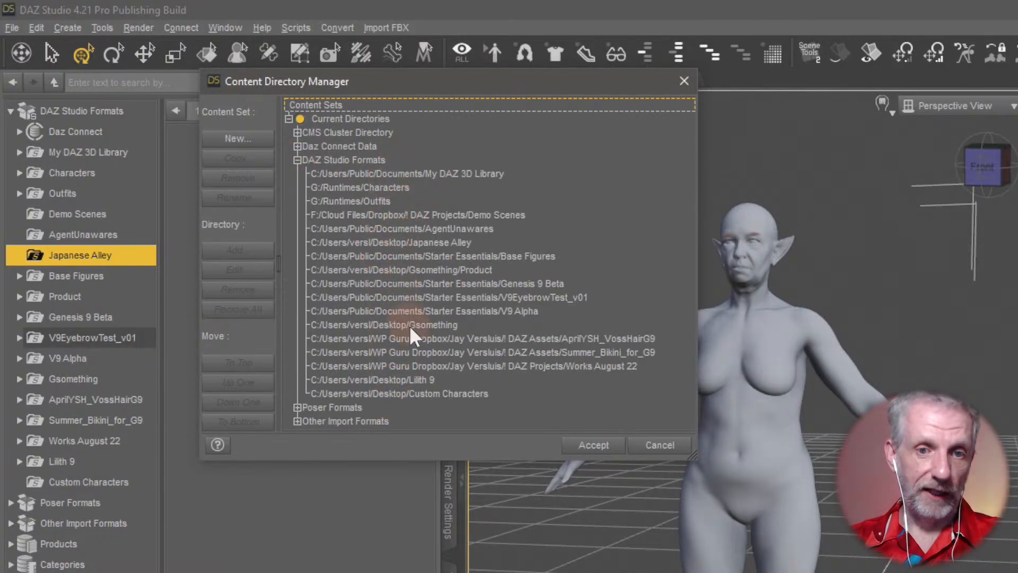
# Step: Move the Custom Characters directory to the start of the DAZ Studio Formats list and back to its end
pyautogui.click(405, 393)
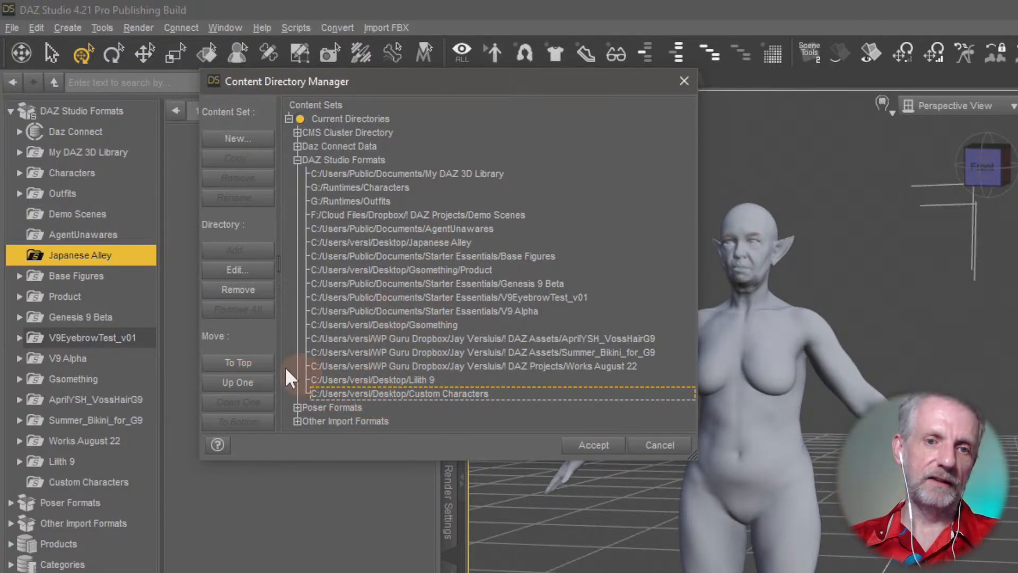
pyautogui.click(257, 362)
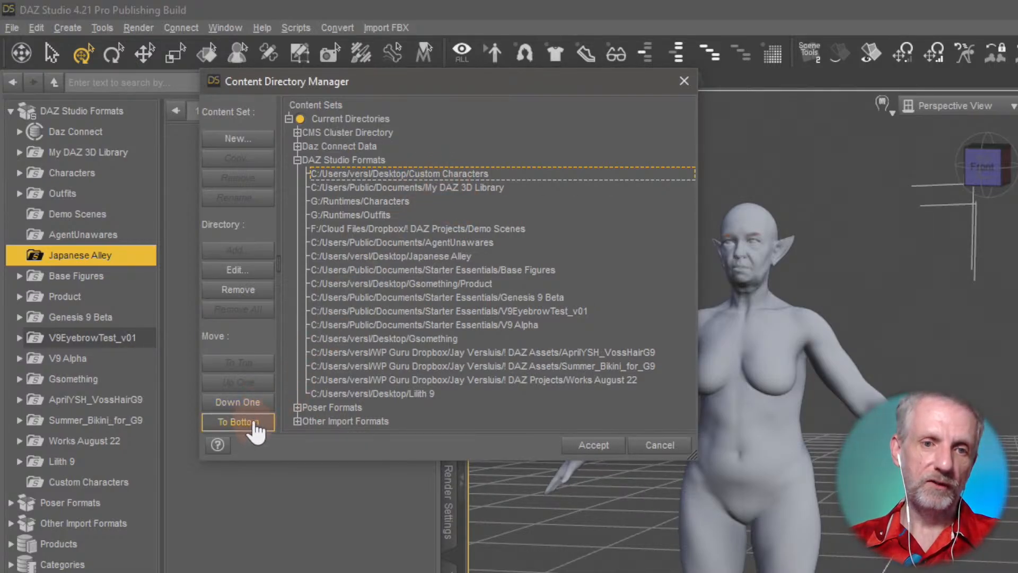
pyautogui.click(211, 422)
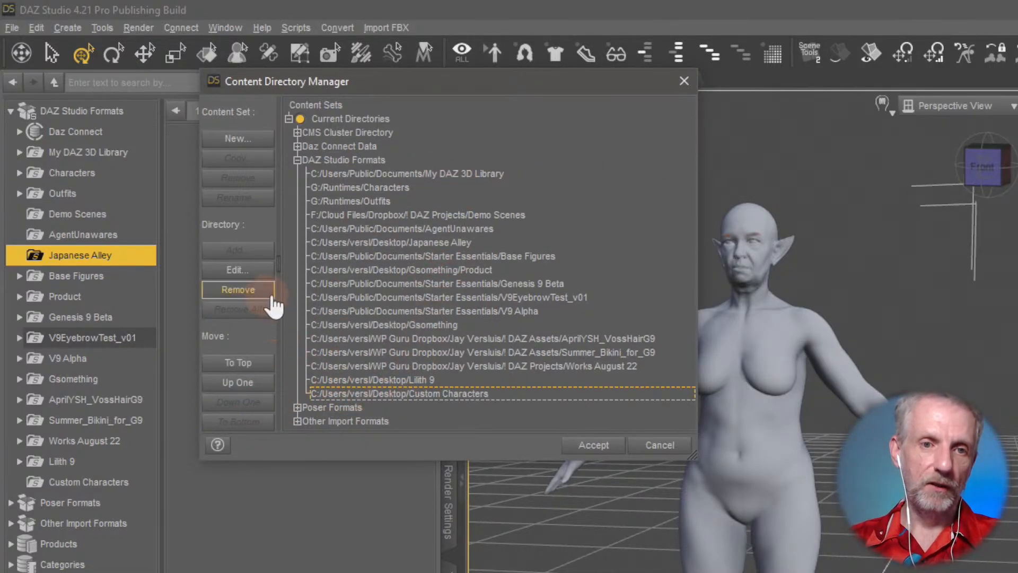
# Step: Try moving the Custom Characters directory up three places, return it to the end of the list, and accept the directory order
pyautogui.click(254, 386)
pyautogui.click(254, 386)
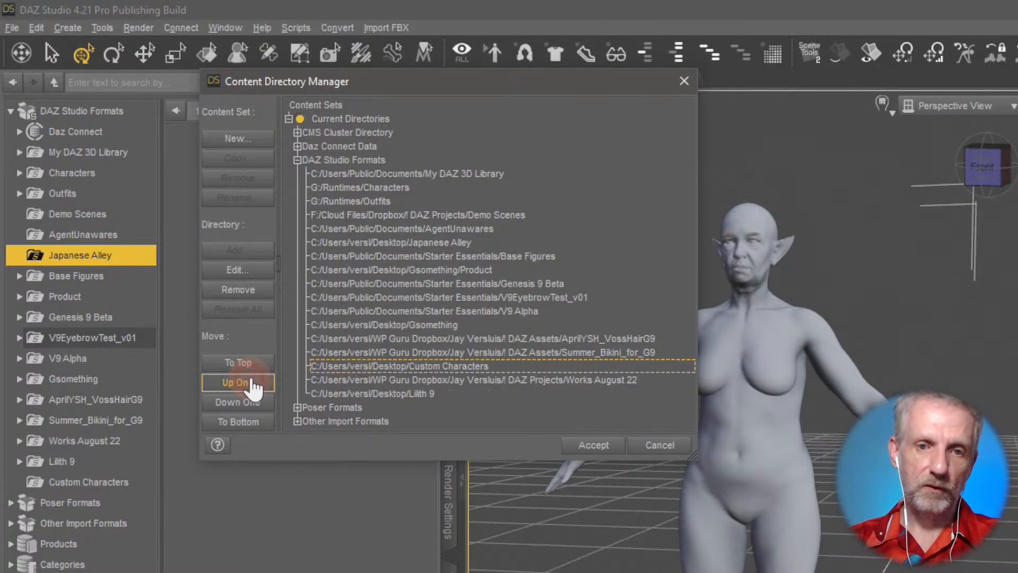
pyautogui.click(254, 386)
pyautogui.click(242, 403)
pyautogui.click(243, 403)
pyautogui.click(243, 403)
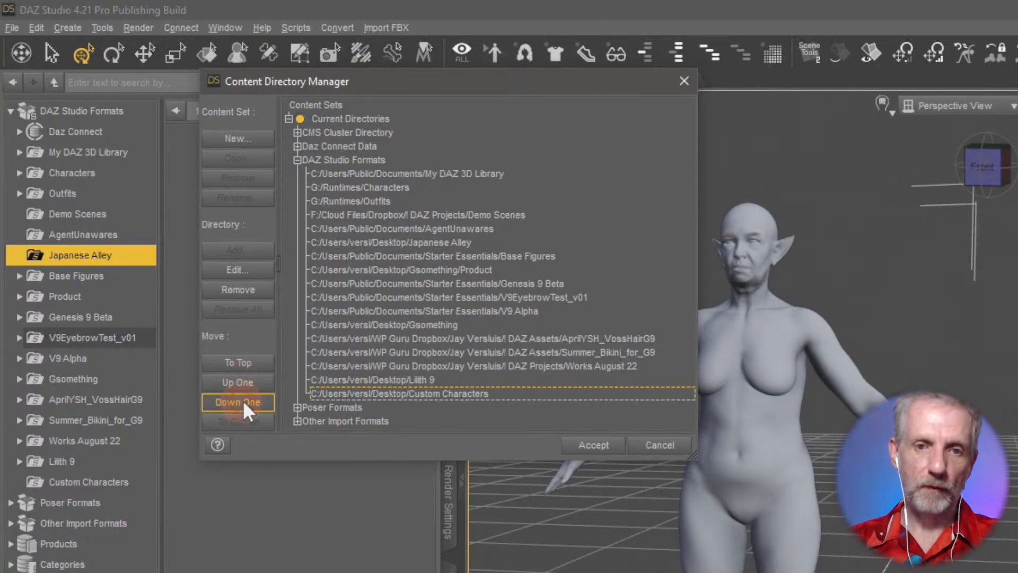
pyautogui.click(606, 445)
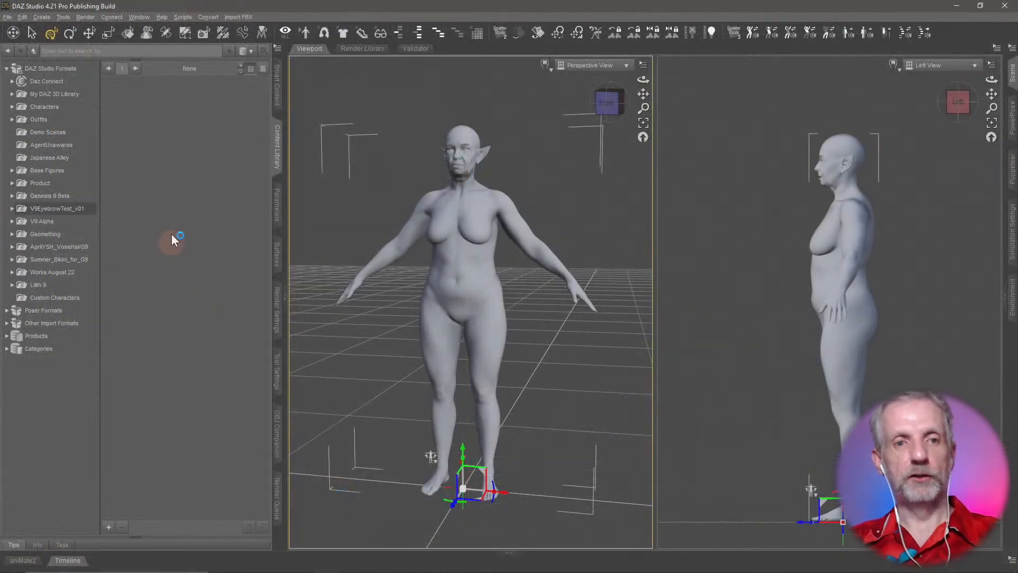
# Step: Create a sub-folder named Greta inside the Custom Characters directory
pyautogui.click(85, 299)
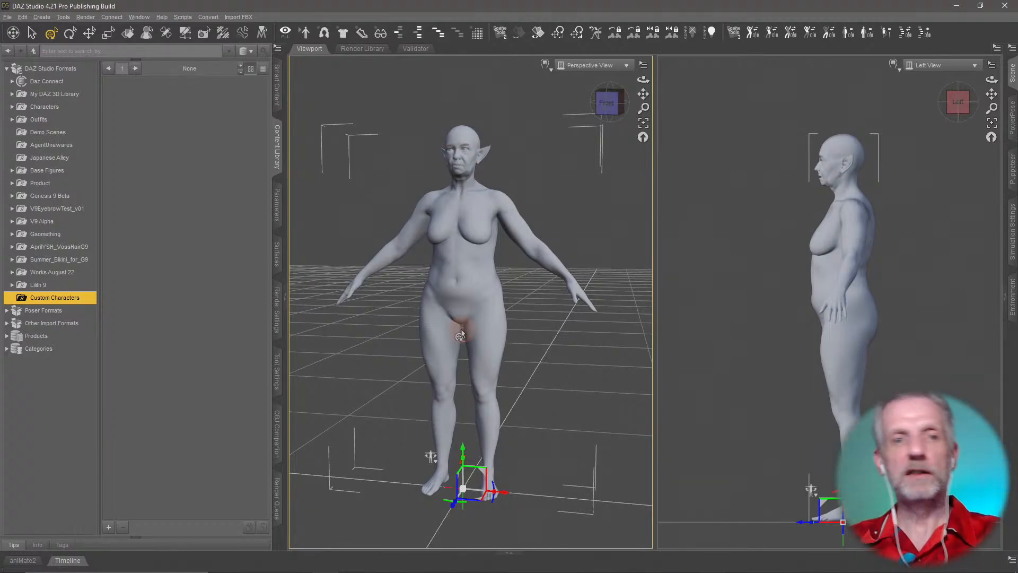
pyautogui.rightClick(72, 300)
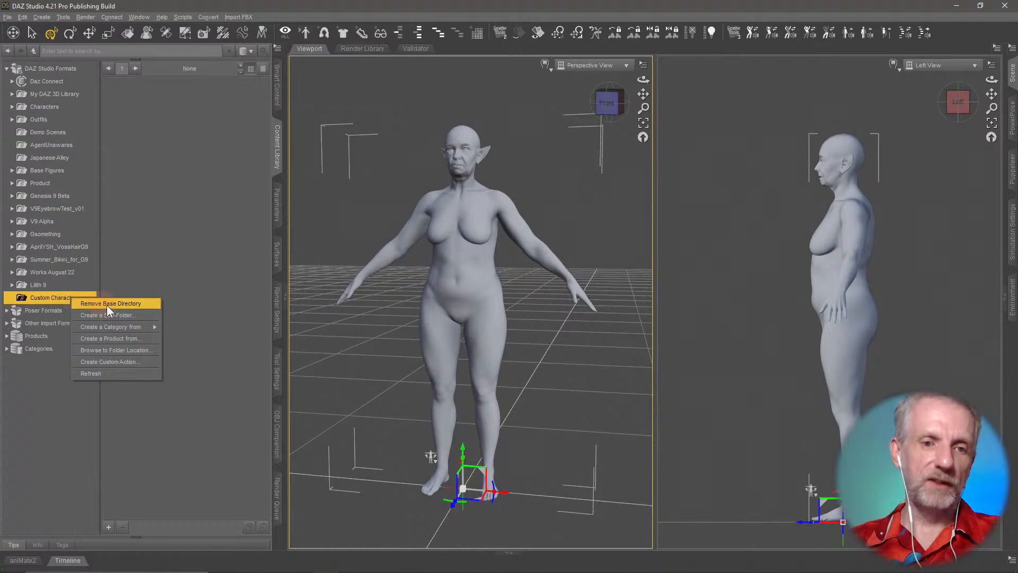
pyautogui.click(125, 316)
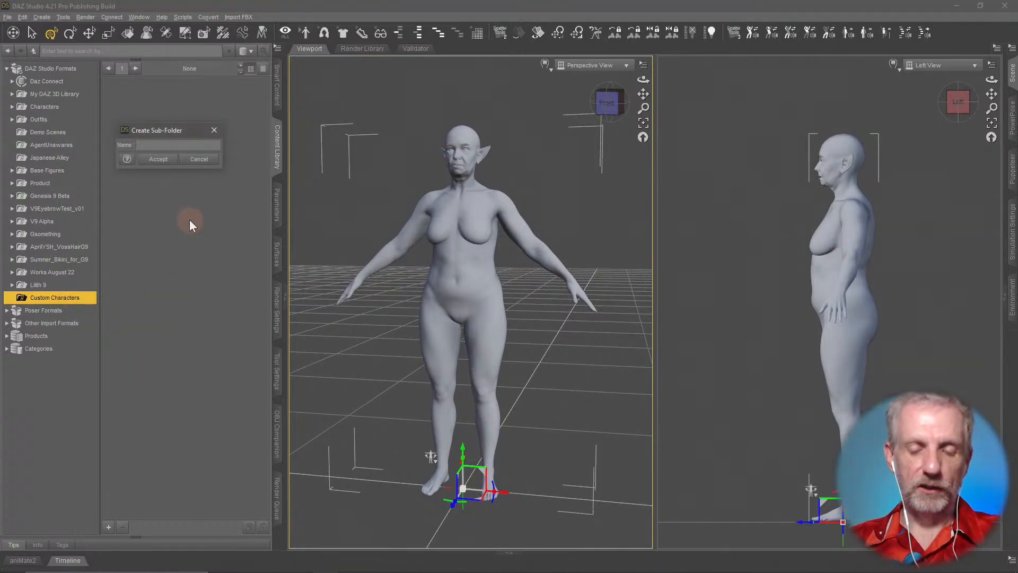
pyautogui.write('Greta')
pyautogui.press('Return')
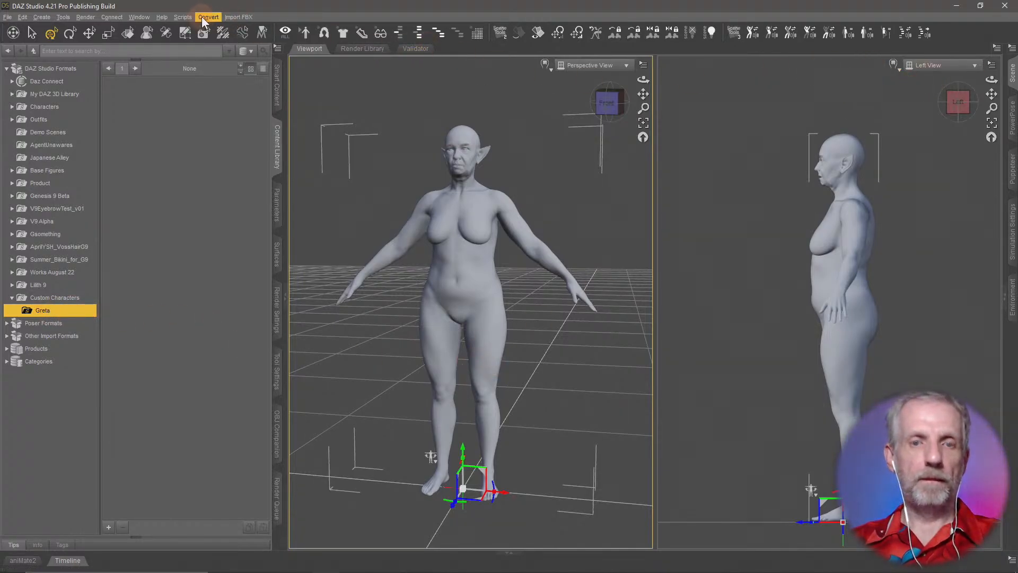
# Step: Start saving the figure as a scene subset named Great v1 in the Greta folder
pyautogui.moveTo(470, 380); pyautogui.dragTo(496, 382, button='middle')
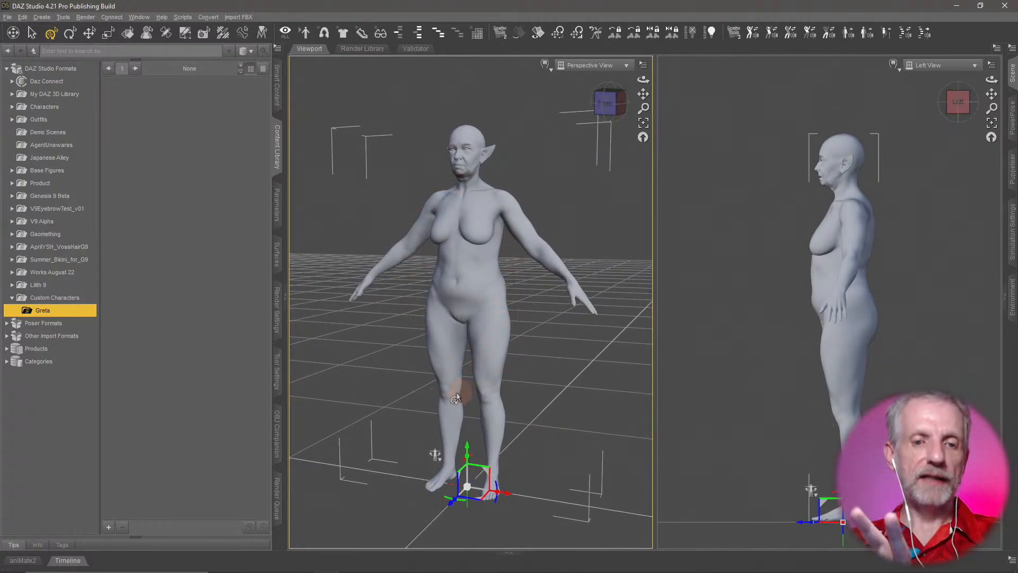
pyautogui.click(108, 527)
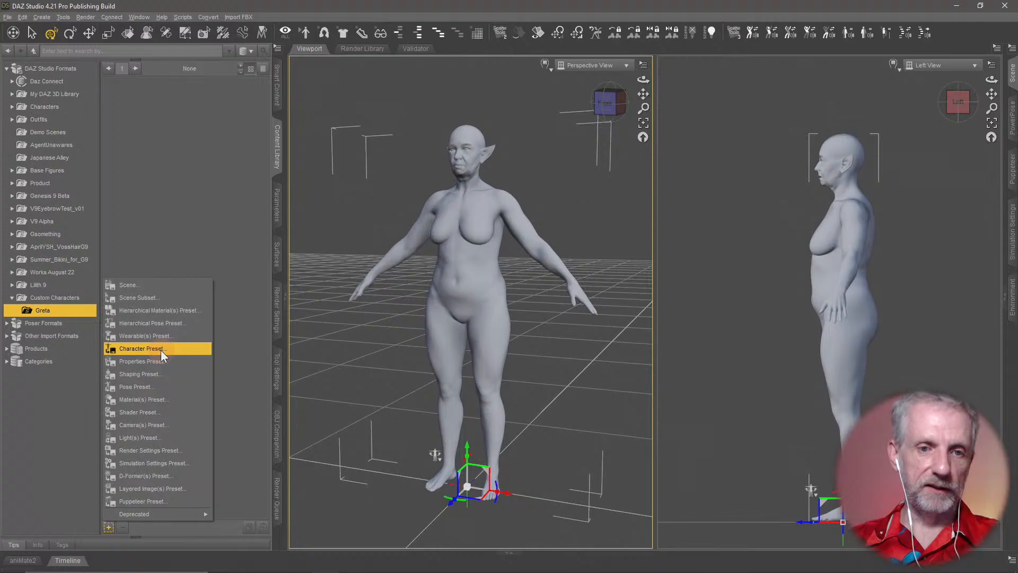
pyautogui.click(174, 297)
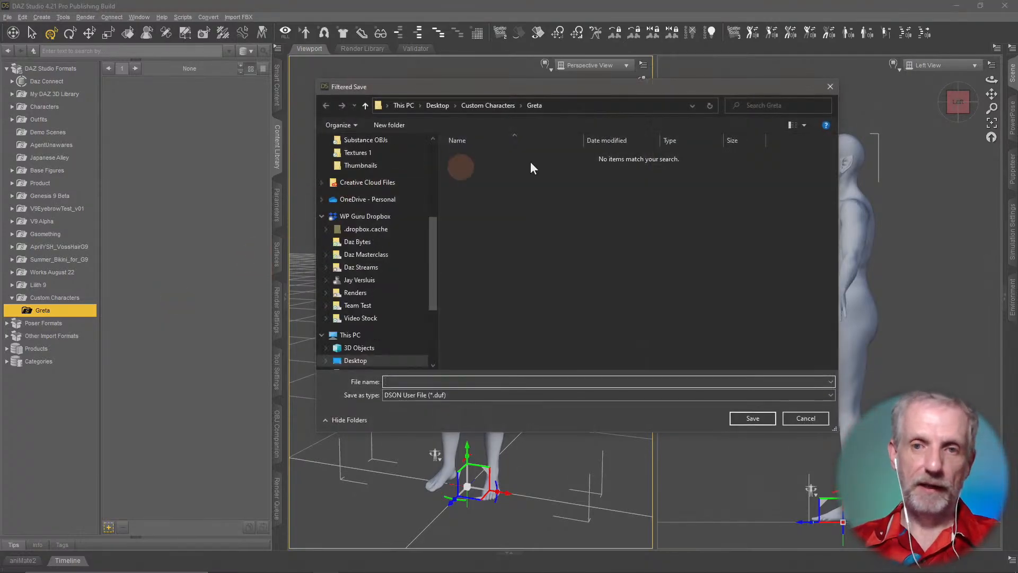
pyautogui.write('Great v1')
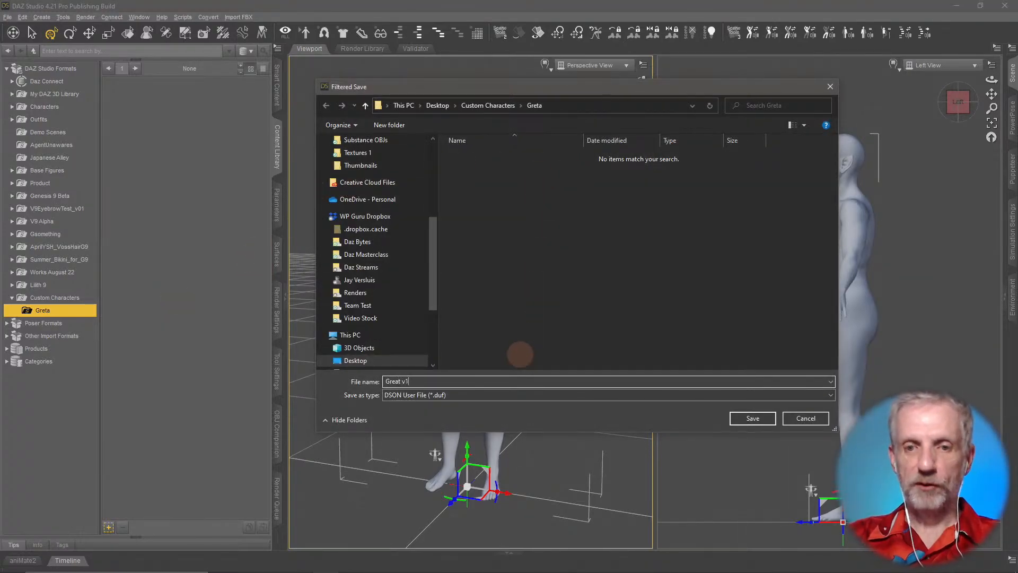
pyautogui.press('Return')
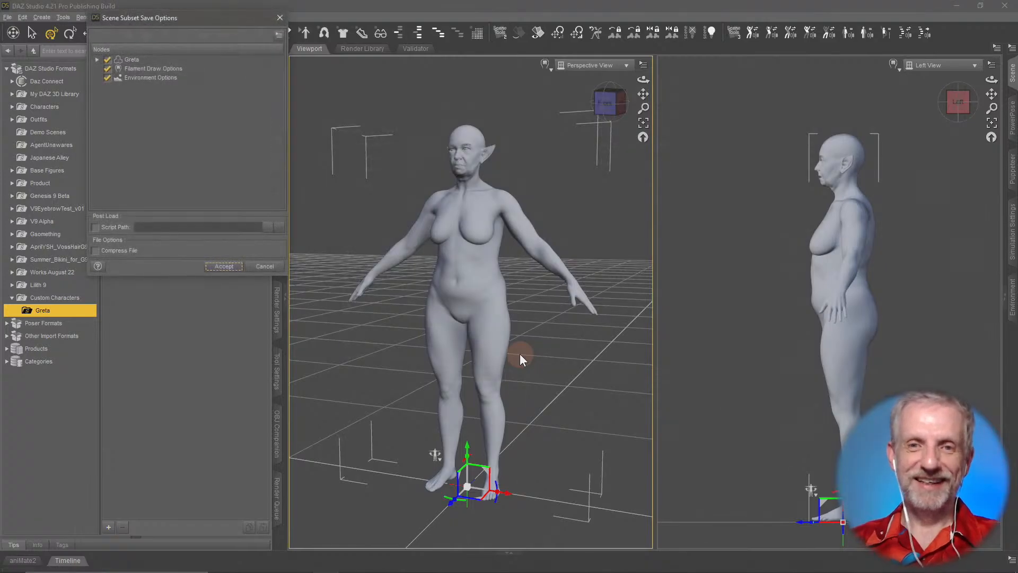
# Step: Include only the Greta node with its child items, excluding Filament Draw Options and Environment Options, and complete the scene subset save
pyautogui.moveTo(175, 18); pyautogui.dragTo(191, 15)
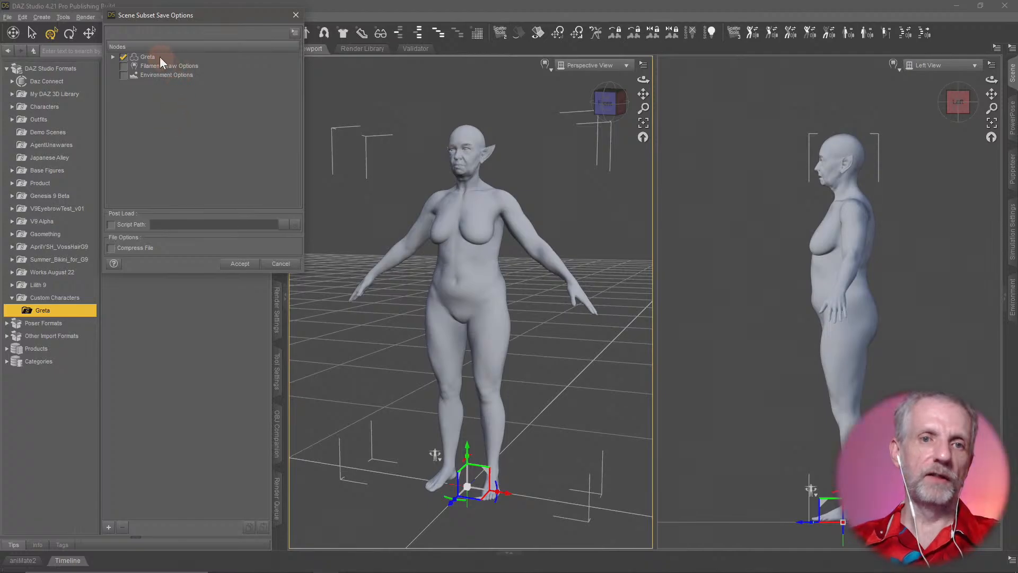
pyautogui.click(113, 57)
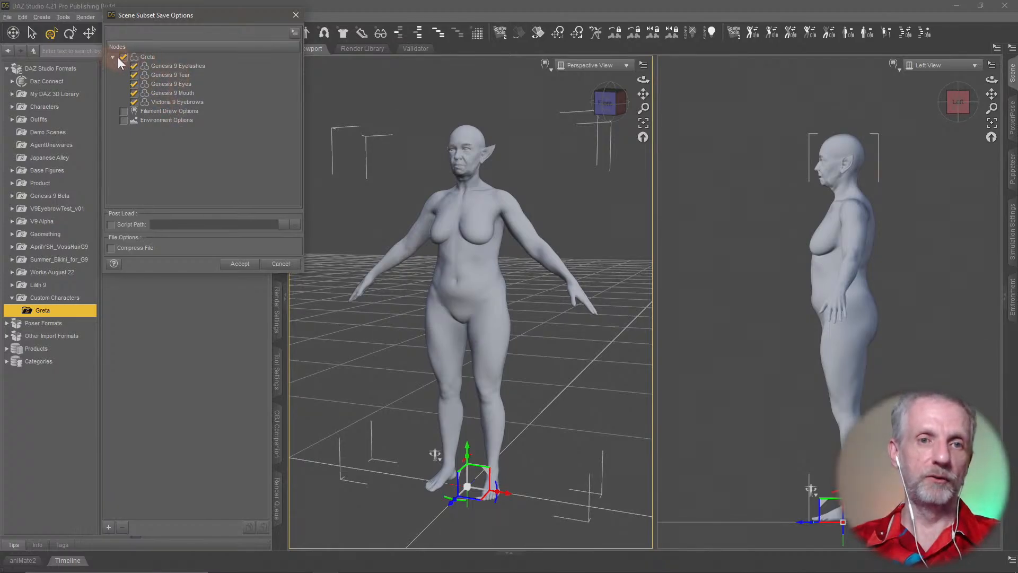
pyautogui.click(240, 263)
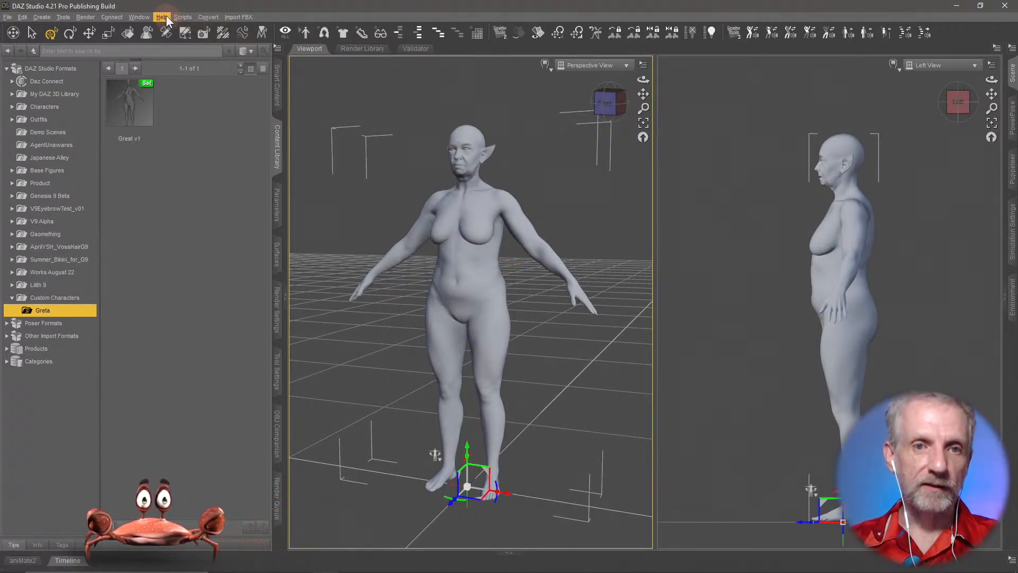
# Step: Change the viewport layout to a single Perspective View, show the Scene pane, and frame the character's upper body
pyautogui.click(141, 17)
pyautogui.moveTo(163, 38)
pyautogui.click(256, 41)
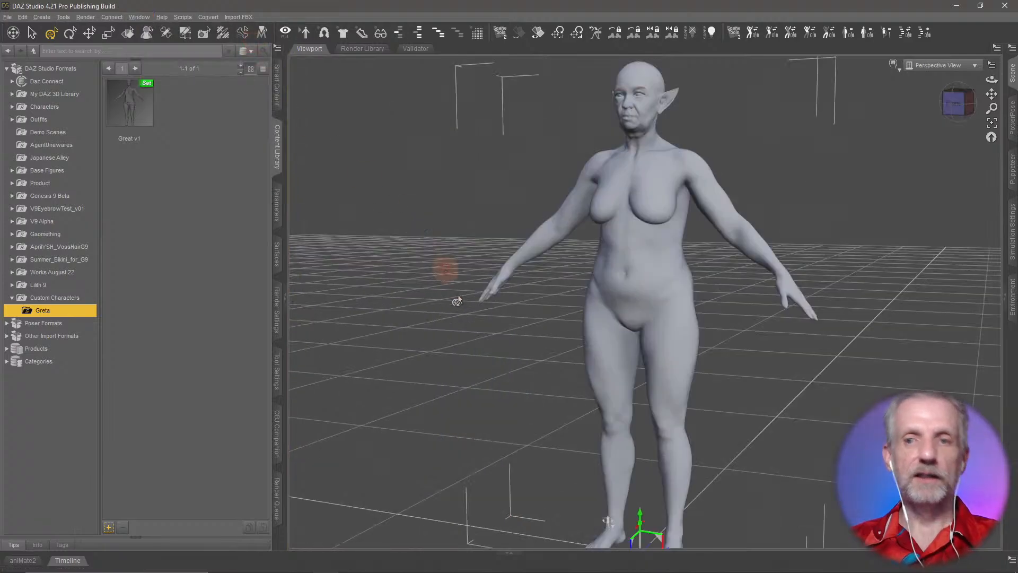
pyautogui.moveTo(517, 356); pyautogui.dragTo(514, 359, button='middle')
pyautogui.scroll(-2, 514, 360)
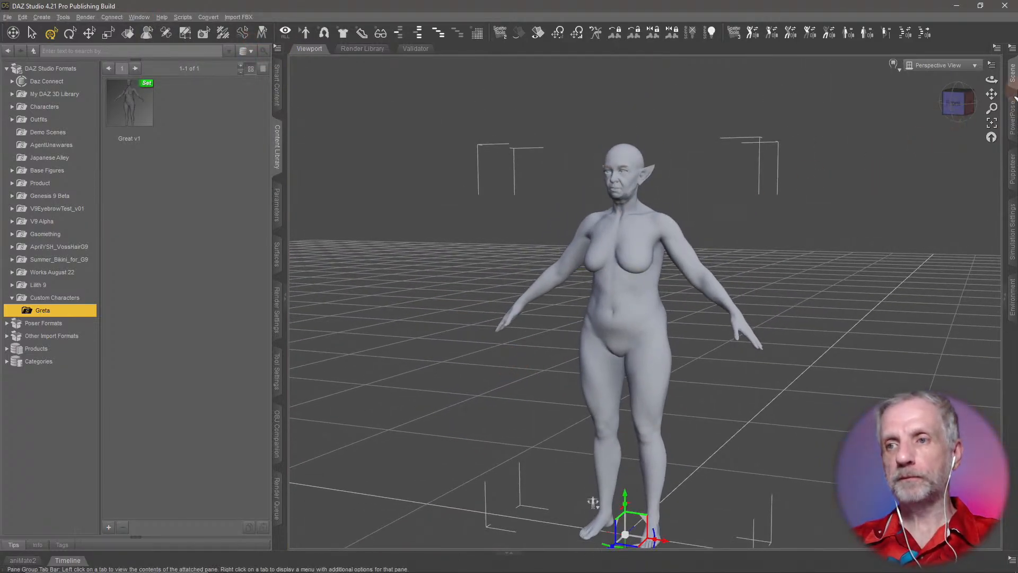
pyautogui.click(1013, 74)
pyautogui.moveTo(615, 315); pyautogui.dragTo(607, 325, button='middle')
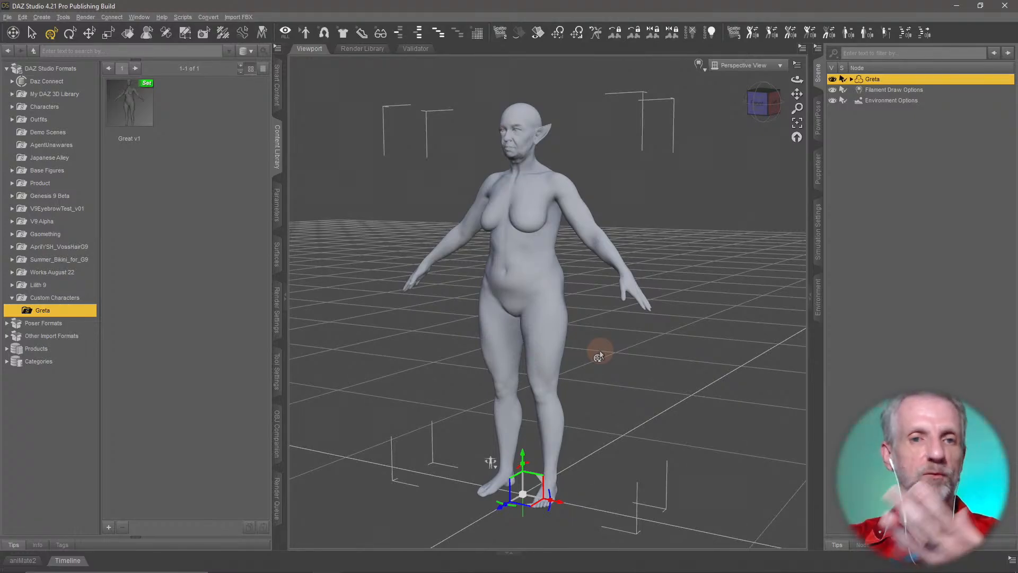
pyautogui.moveTo(606, 342); pyautogui.dragTo(429, 195, button='middle')
# Step: Open the dForce Collection 01 - Casual Pants & Blouse for Genesis 8 Female(s) product from the Wardrobe category in Smart Content
pyautogui.click(277, 89)
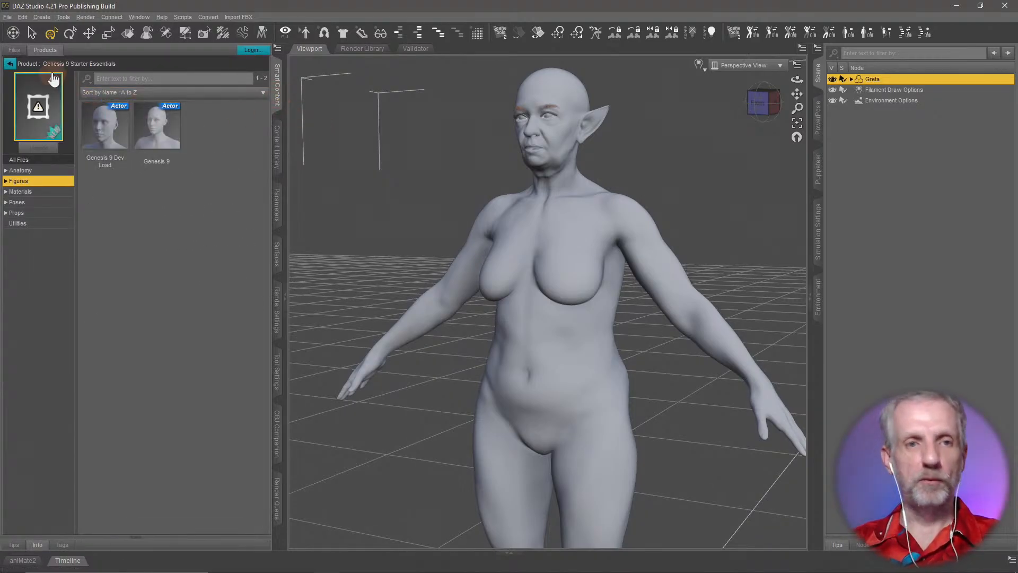
pyautogui.click(10, 65)
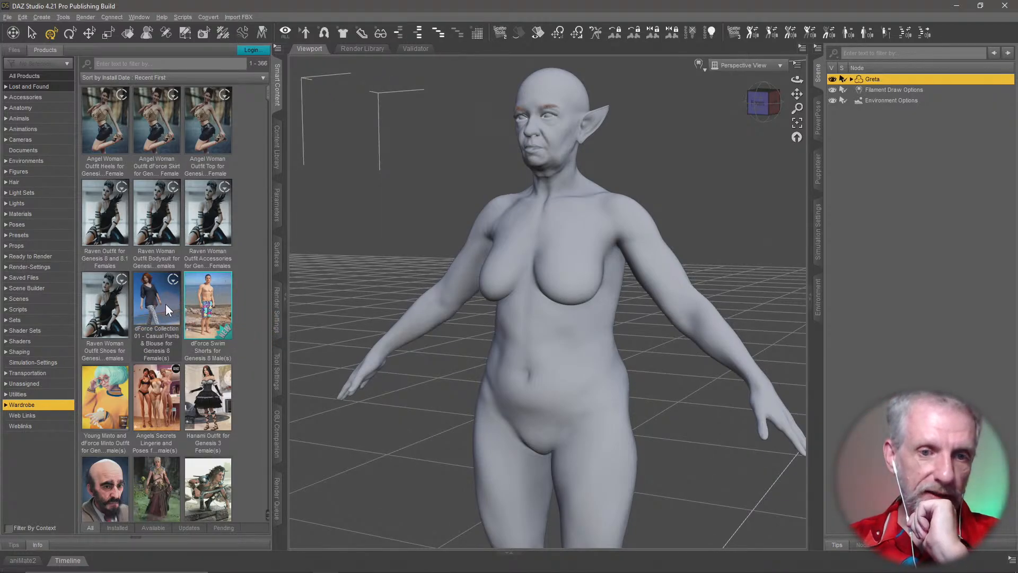
pyautogui.moveTo(165, 306)
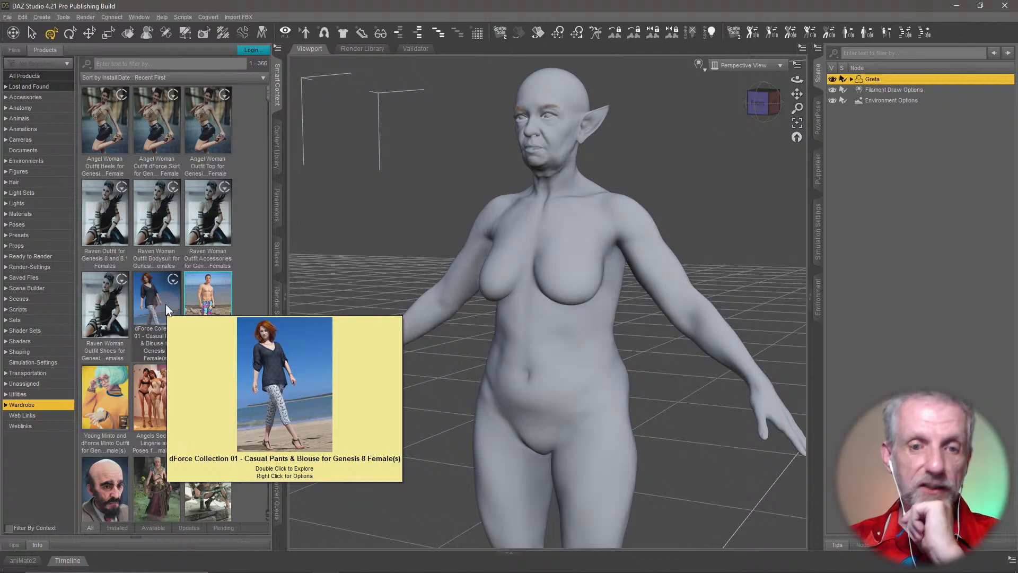
pyautogui.doubleClick(166, 304)
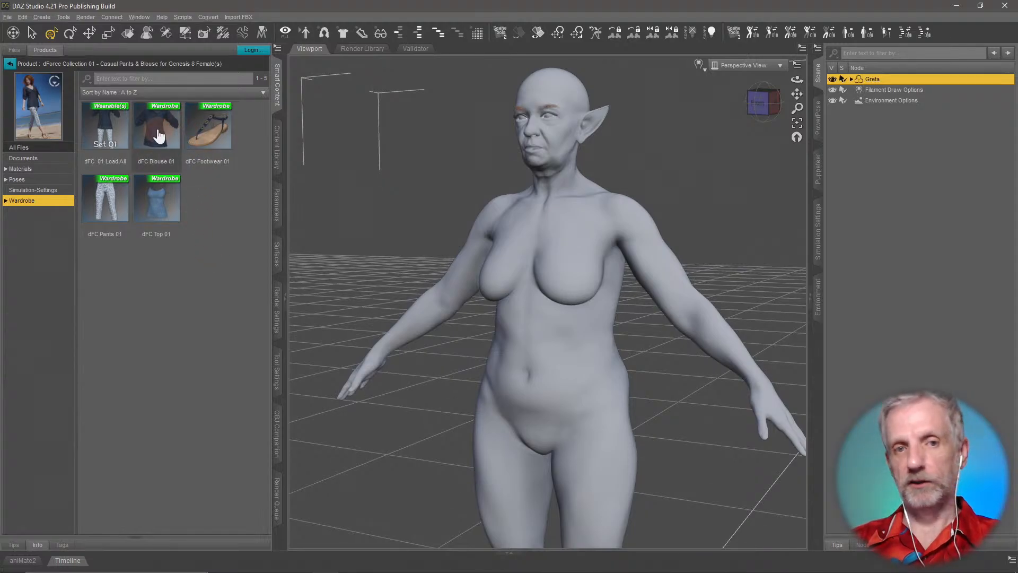
# Step: Load dFC Pants 01 onto Greta and set Genesis 8 Female as the figure it was originally designed for
pyautogui.moveTo(159, 136)
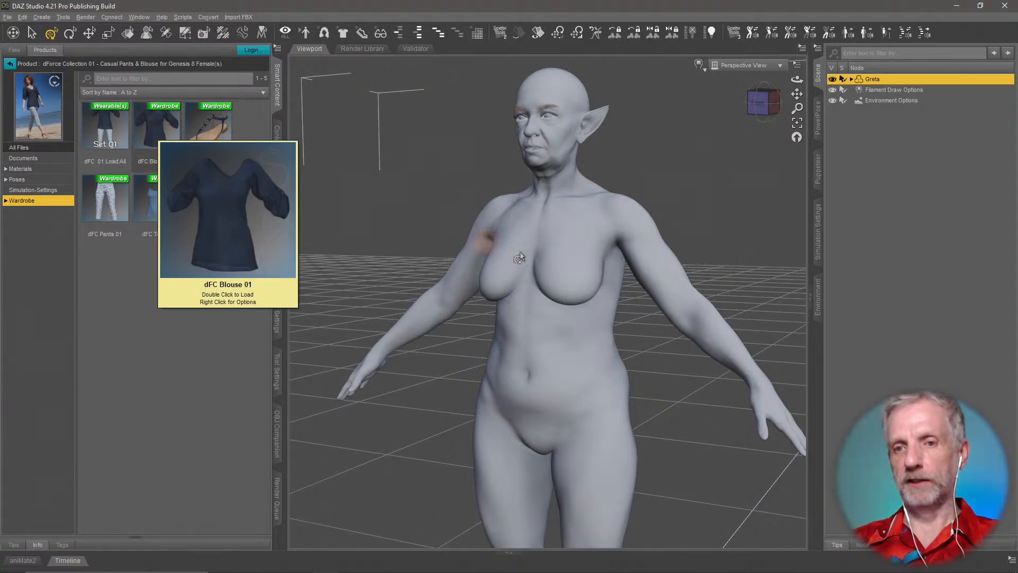
pyautogui.moveTo(563, 265); pyautogui.dragTo(537, 245, button='middle')
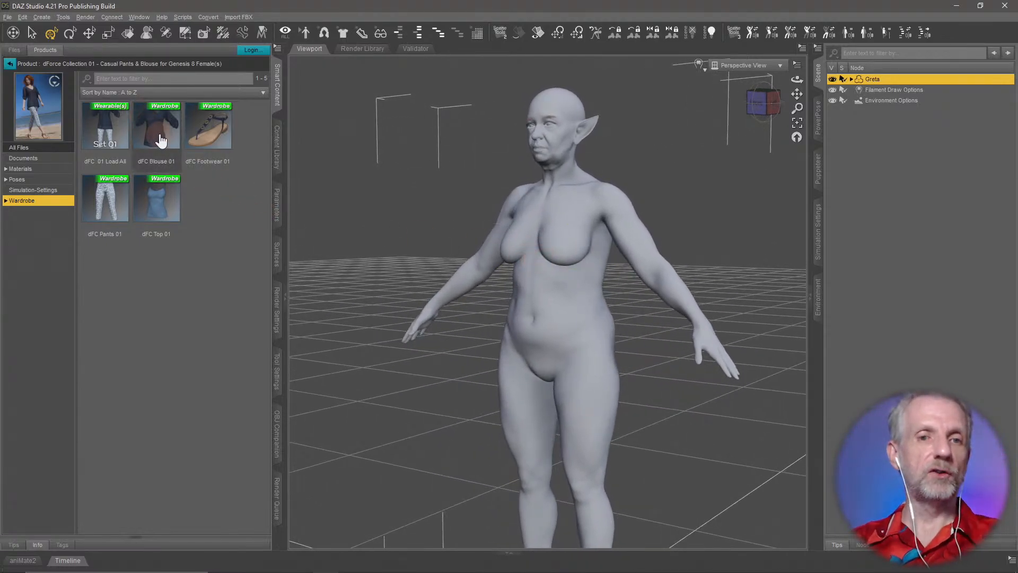
pyautogui.moveTo(160, 141)
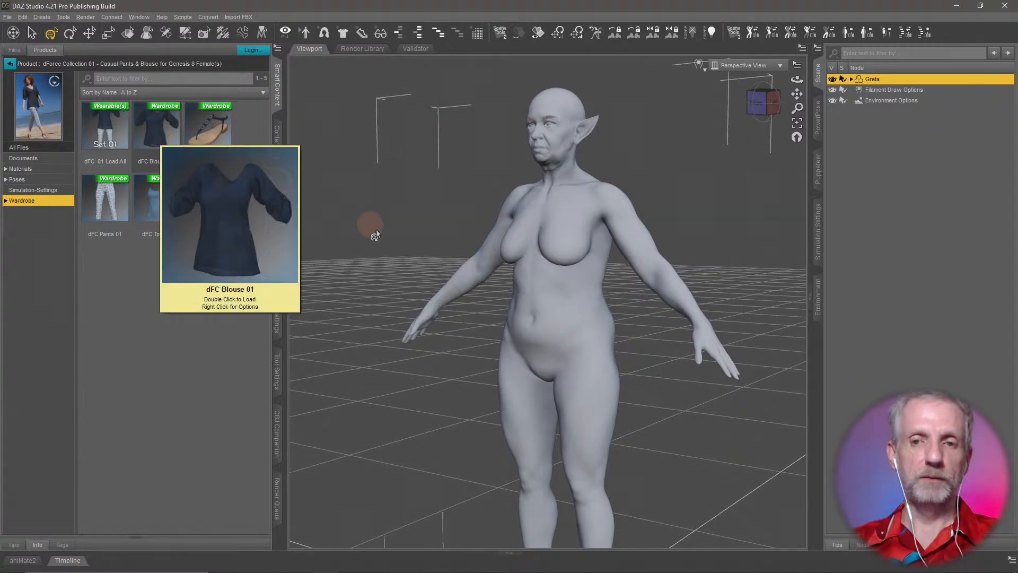
pyautogui.doubleClick(116, 201)
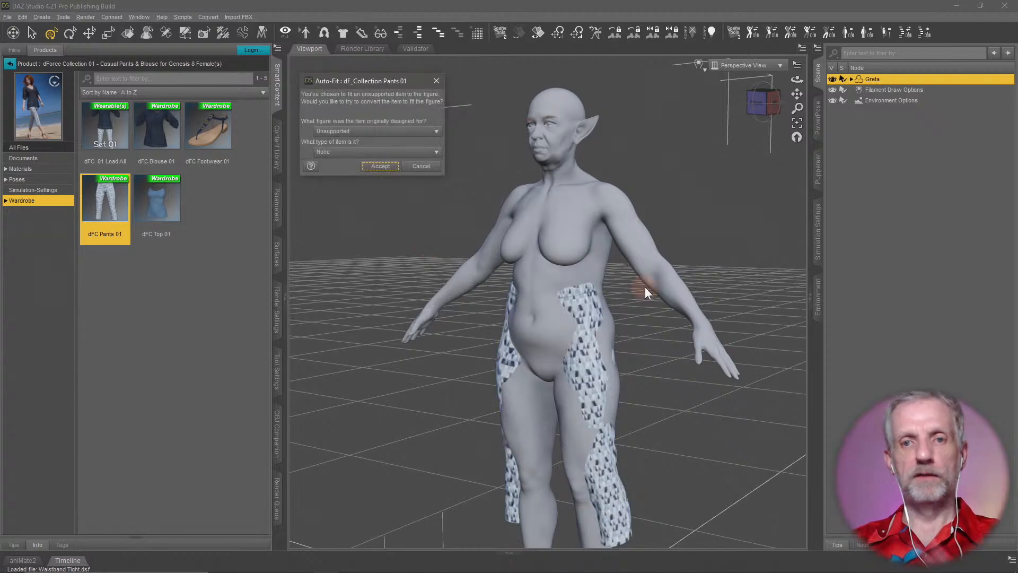
pyautogui.moveTo(387, 83); pyautogui.dragTo(272, 83)
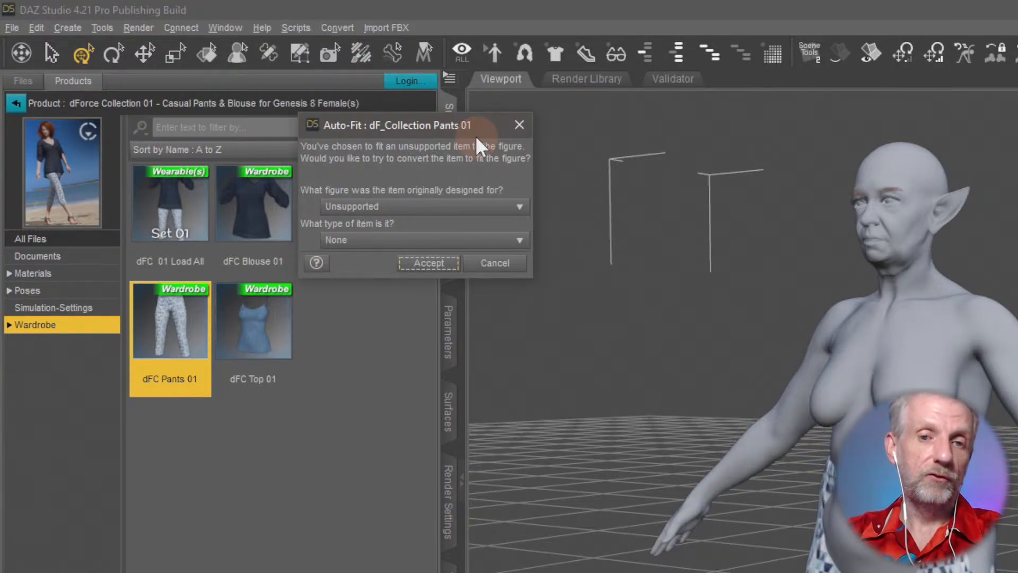
pyautogui.click(519, 206)
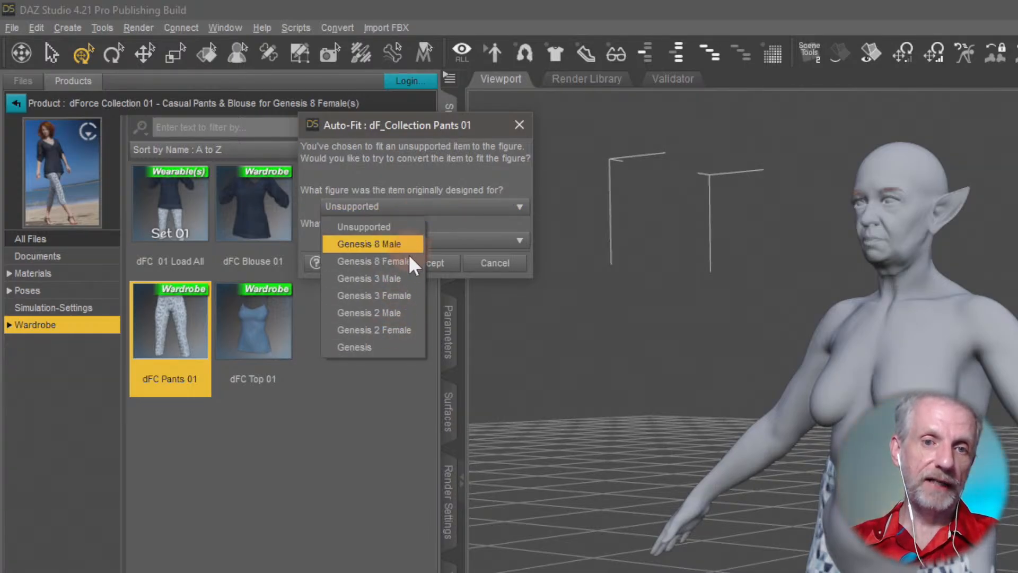
pyautogui.click(395, 262)
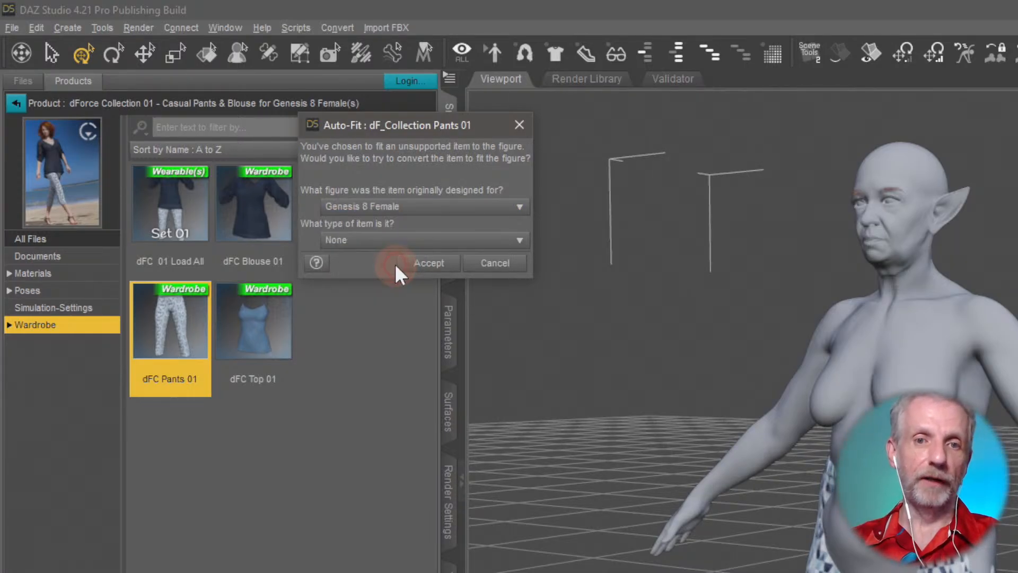
# Step: Set the pants' item type to the Bodysuit Tight Template and run the Auto-Fit conversion
pyautogui.moveTo(459, 126); pyautogui.dragTo(464, 78)
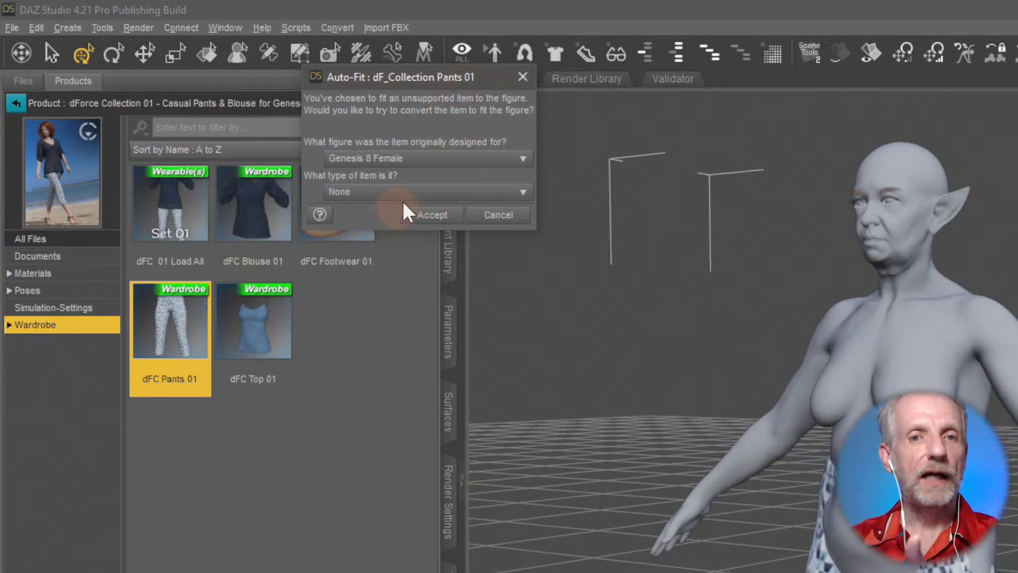
pyautogui.click(424, 196)
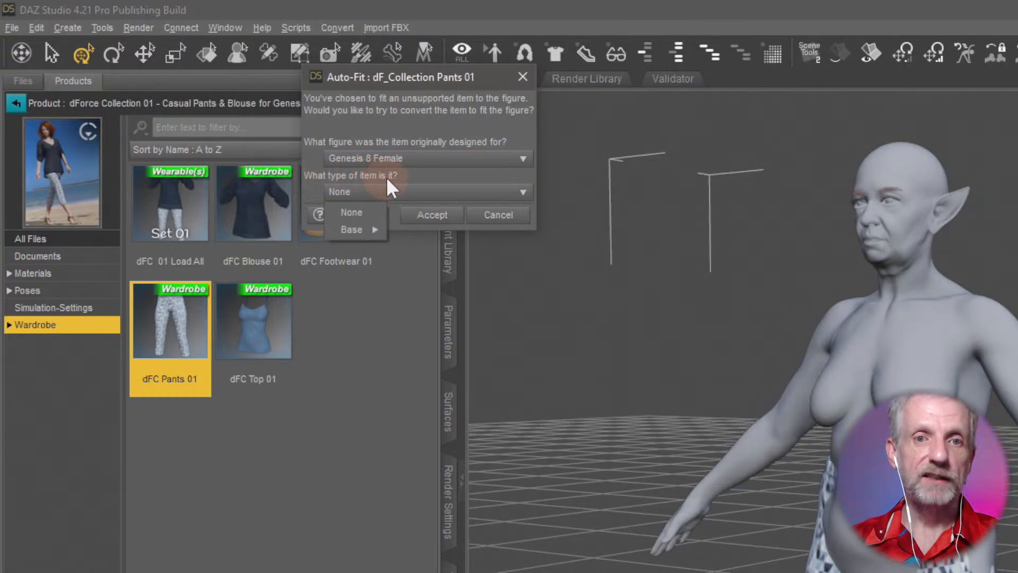
pyautogui.moveTo(358, 229)
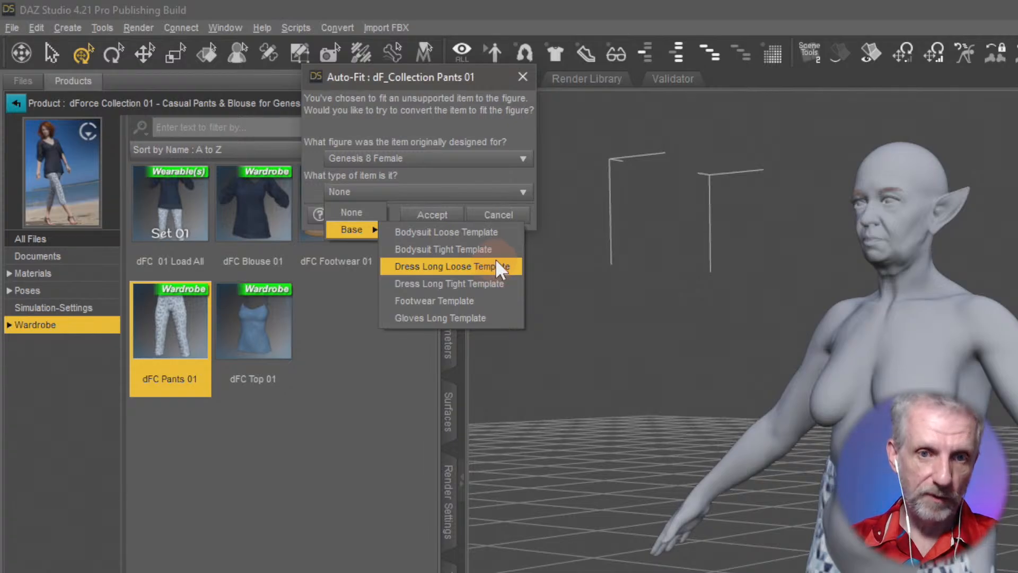
pyautogui.click(483, 249)
pyautogui.click(432, 216)
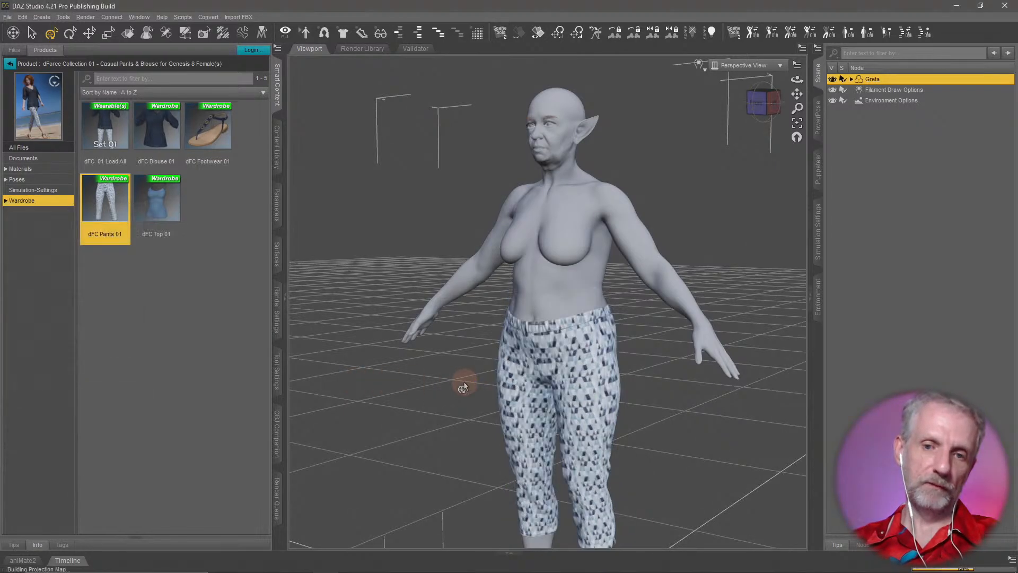
# Step: Load dFC Top 01 onto Greta and auto-fit it from Genesis 8 Female with the Bodysuit Tight Template
pyautogui.moveTo(602, 351); pyautogui.dragTo(577, 349, button='middle')
pyautogui.scroll(4, 604, 352)
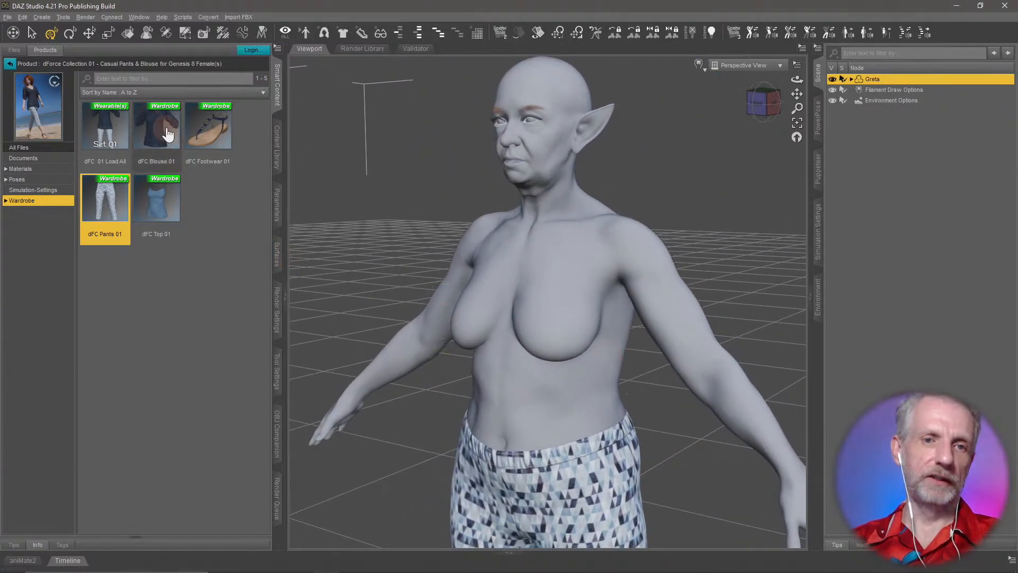
pyautogui.click(114, 136)
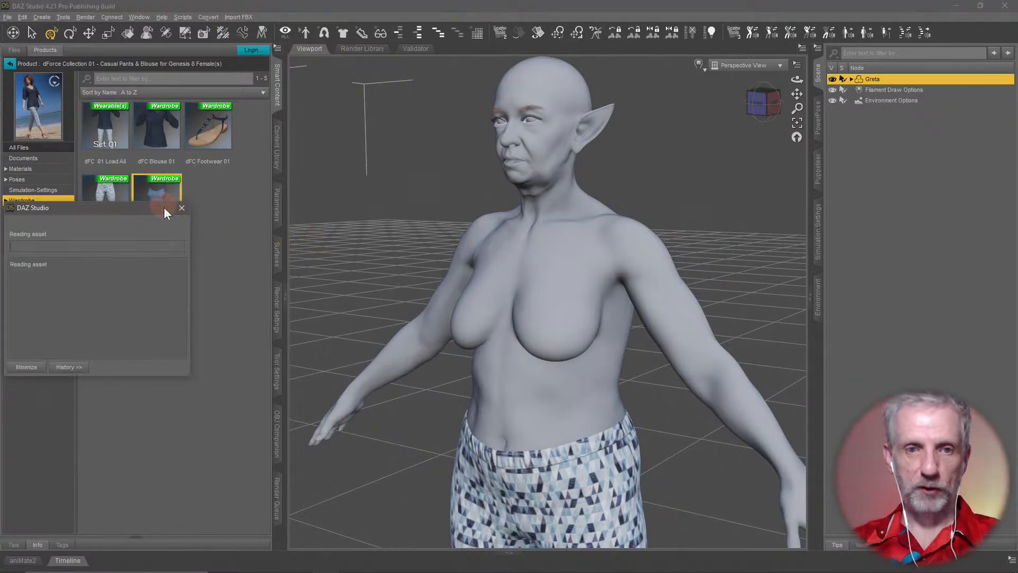
pyautogui.doubleClick(164, 207)
pyautogui.click(284, 101)
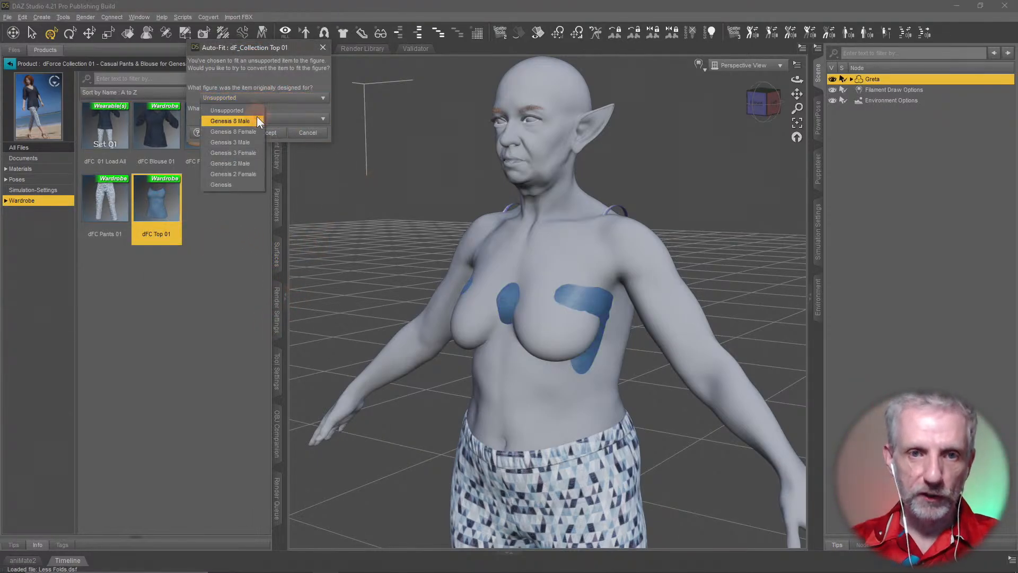
pyautogui.click(250, 125)
pyautogui.click(259, 119)
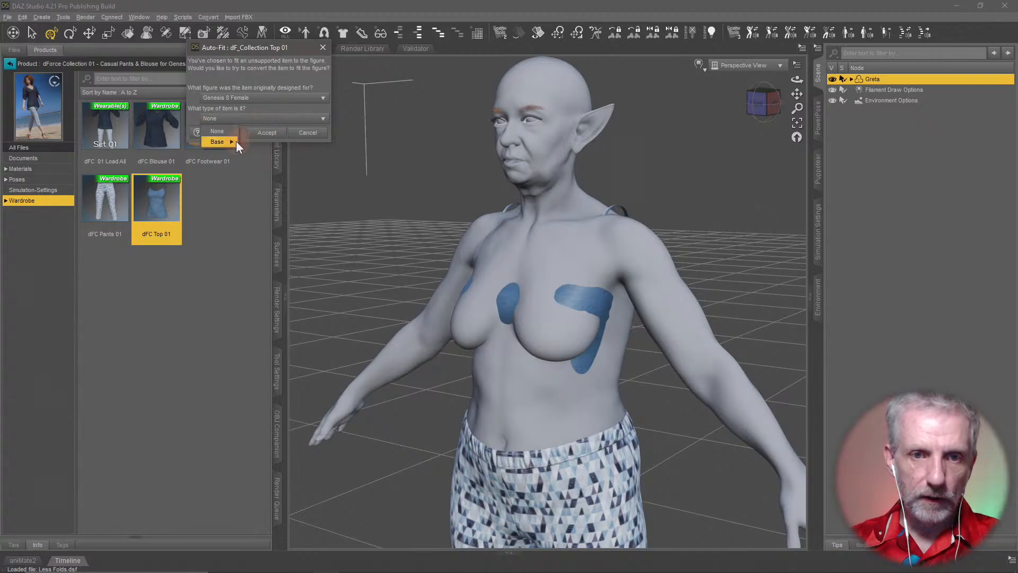
pyautogui.moveTo(233, 141)
pyautogui.click(292, 154)
pyautogui.click(267, 133)
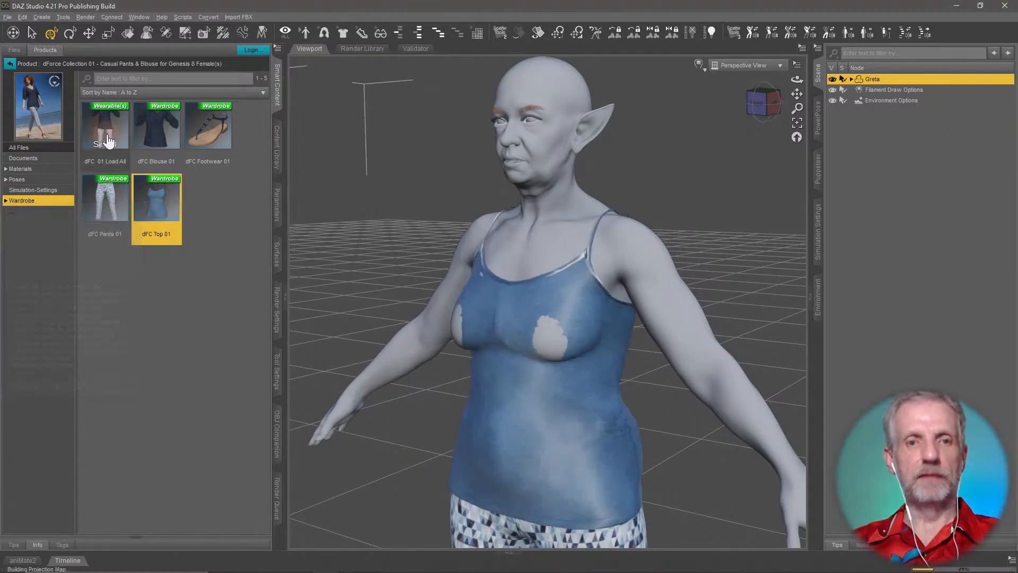
# Step: Inspect the top's fit around the chest and select dF_Collection Top 01 under the Greta node in the scene hierarchy
pyautogui.moveTo(107, 141)
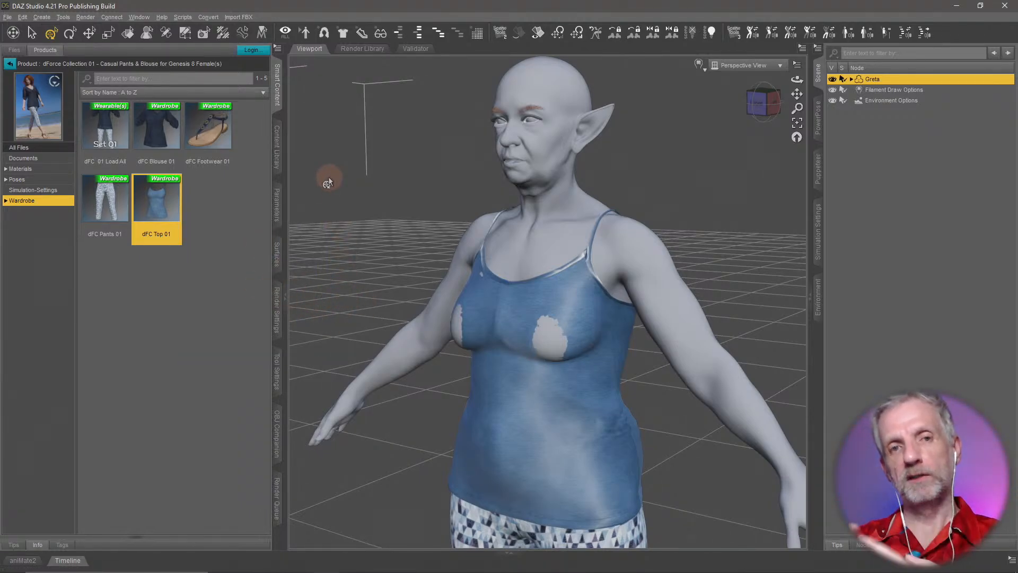
pyautogui.scroll(10, 498, 279)
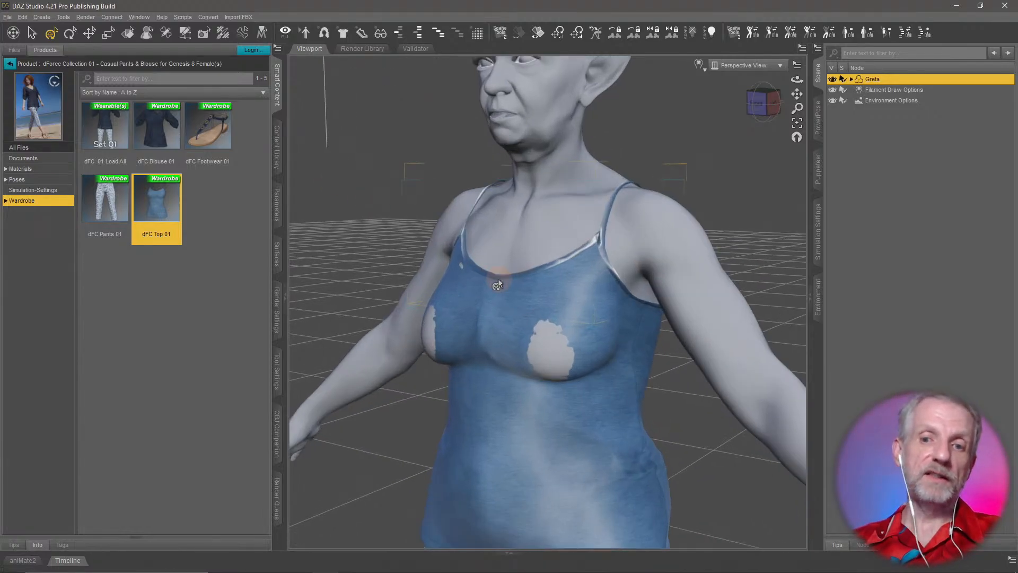
pyautogui.moveTo(498, 278); pyautogui.dragTo(599, 215, button='middle')
pyautogui.scroll(-6, 491, 283)
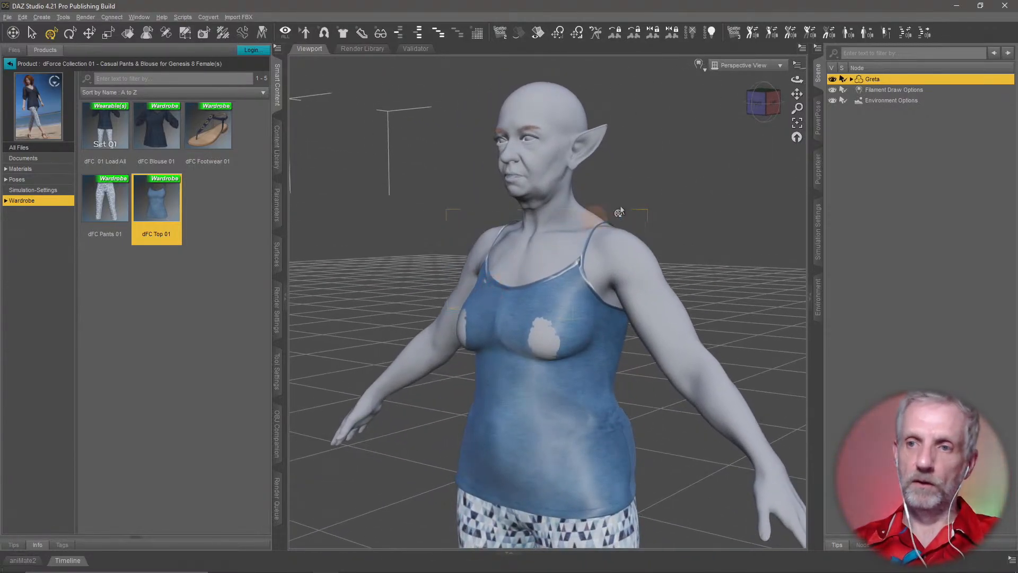
pyautogui.click(851, 79)
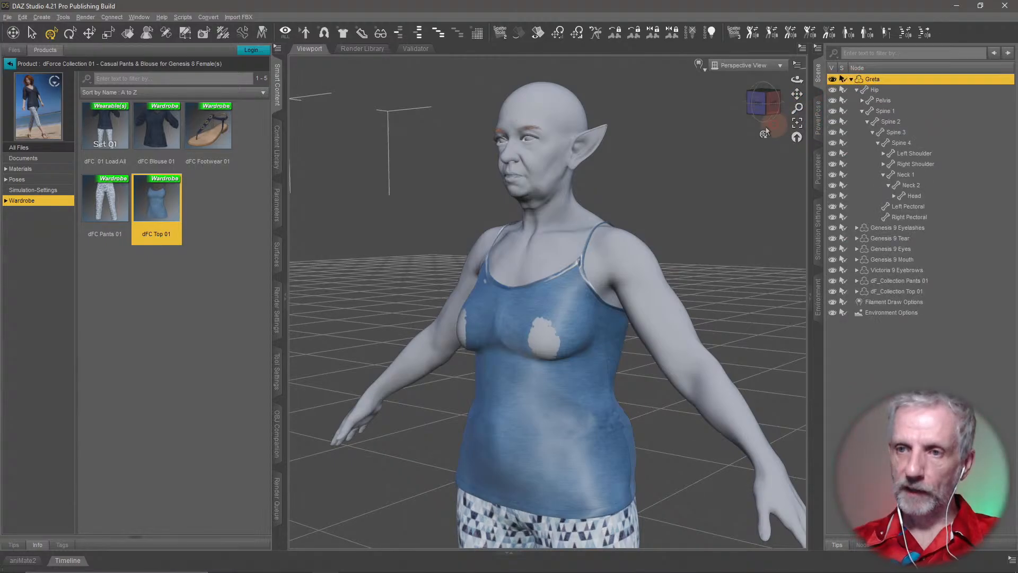
pyautogui.click(861, 111)
pyautogui.click(857, 91)
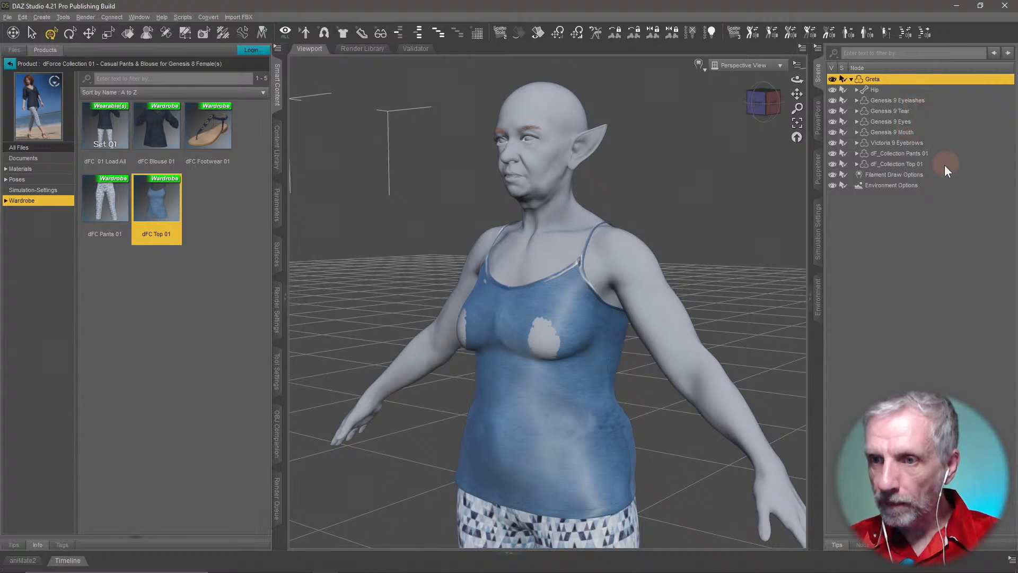
pyautogui.click(914, 165)
pyautogui.moveTo(516, 391)
pyautogui.mouseDown(button='middle')
pyautogui.moveTo(482, 396)
pyautogui.moveTo(517, 395)
pyautogui.mouseUp(button='middle')
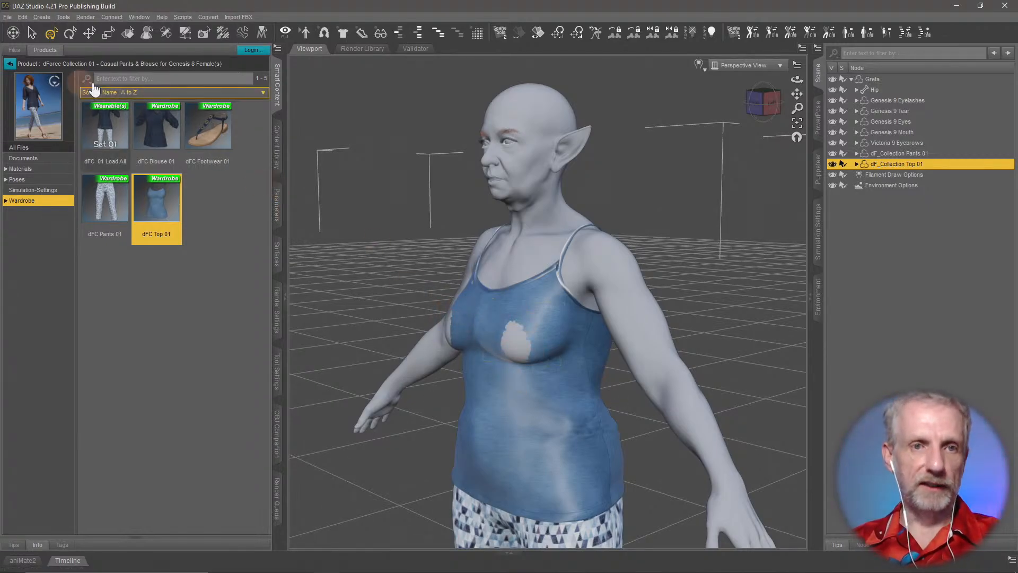
# Step: Try to add a Smoothing Modifier to the geometry of dF_Collection Top 01
pyautogui.click(22, 17)
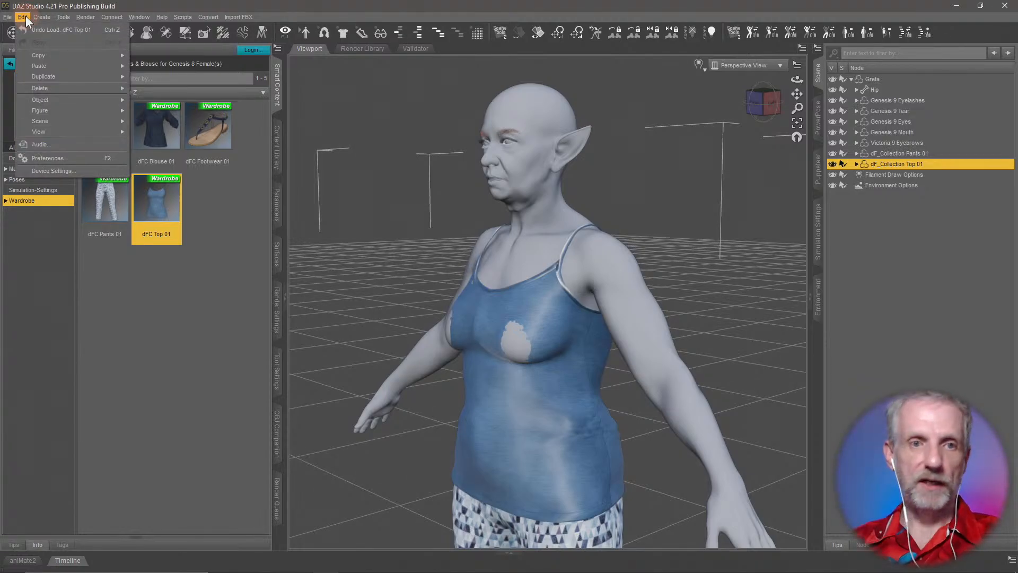
pyautogui.moveTo(50, 99)
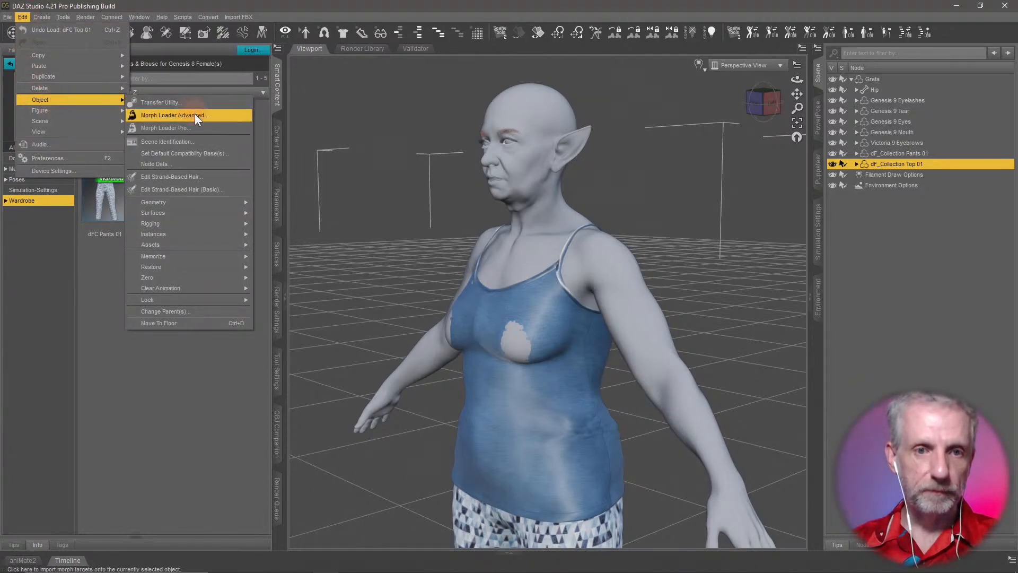
pyautogui.moveTo(215, 206)
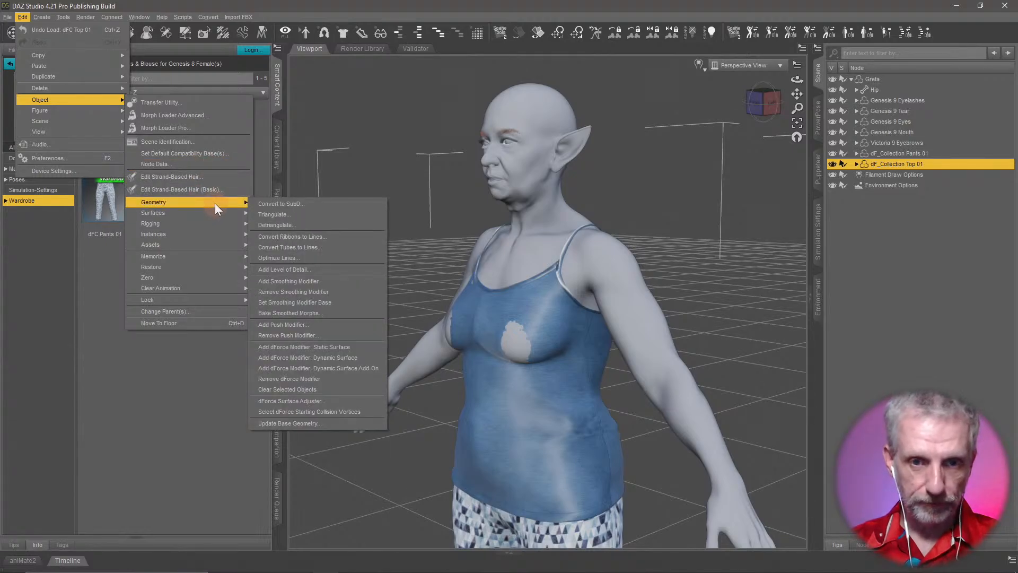
pyautogui.click(347, 284)
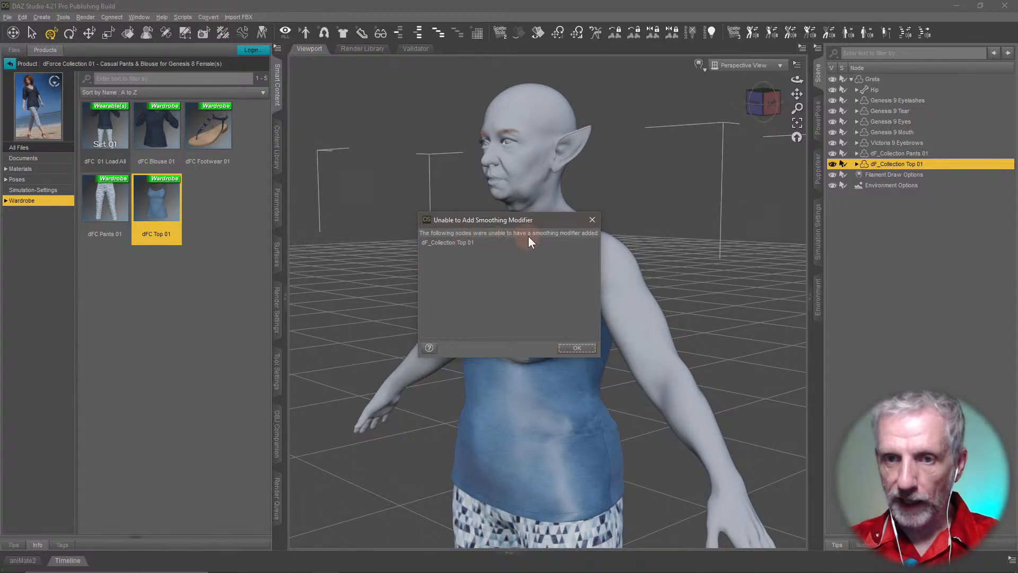
pyautogui.click(576, 350)
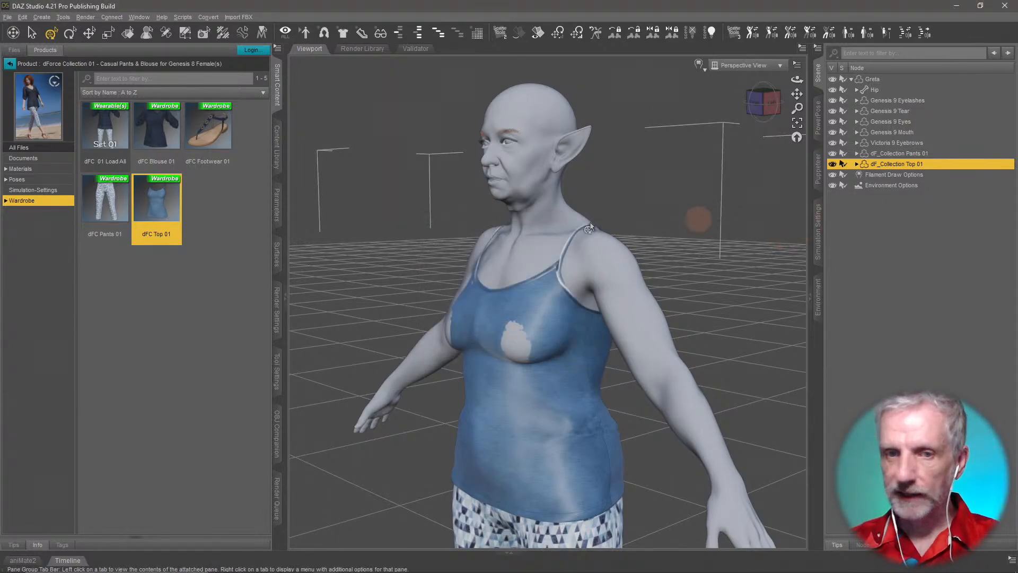
# Step: Clear the parameter filter and show the Mesh Smoothing parameters of dF_Collection Top 01
pyautogui.click(278, 304)
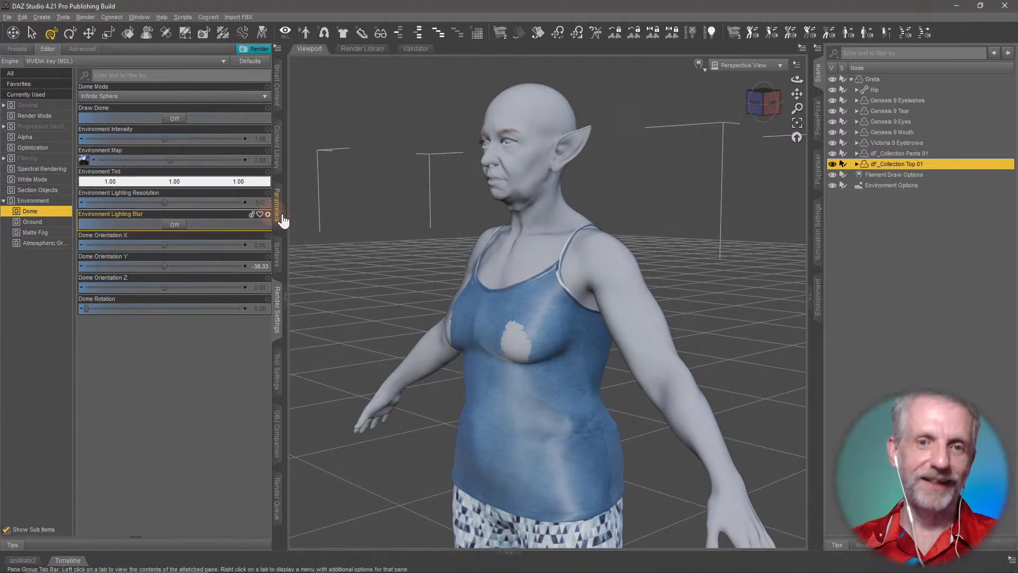
pyautogui.click(277, 209)
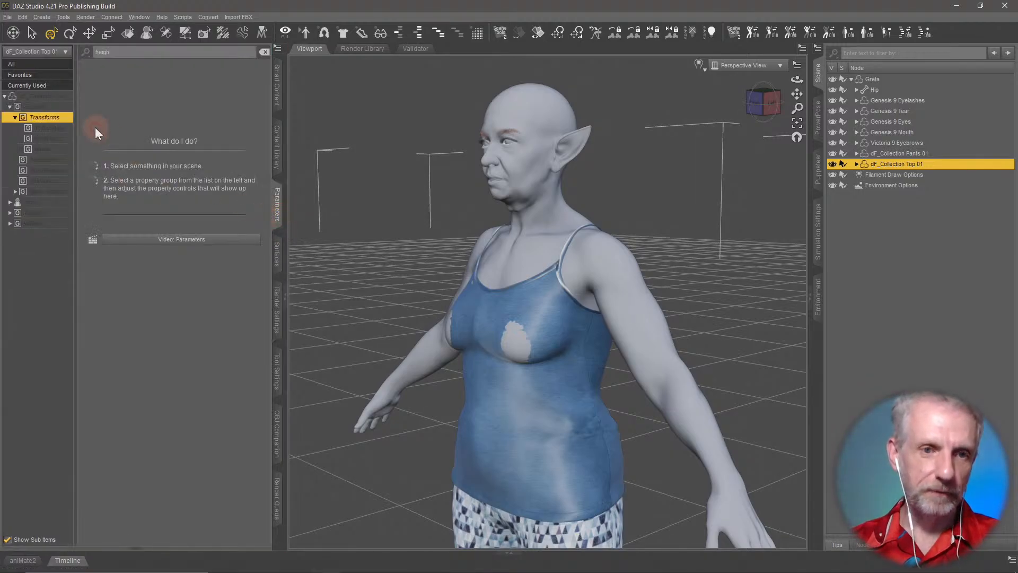
pyautogui.click(264, 51)
pyautogui.click(50, 191)
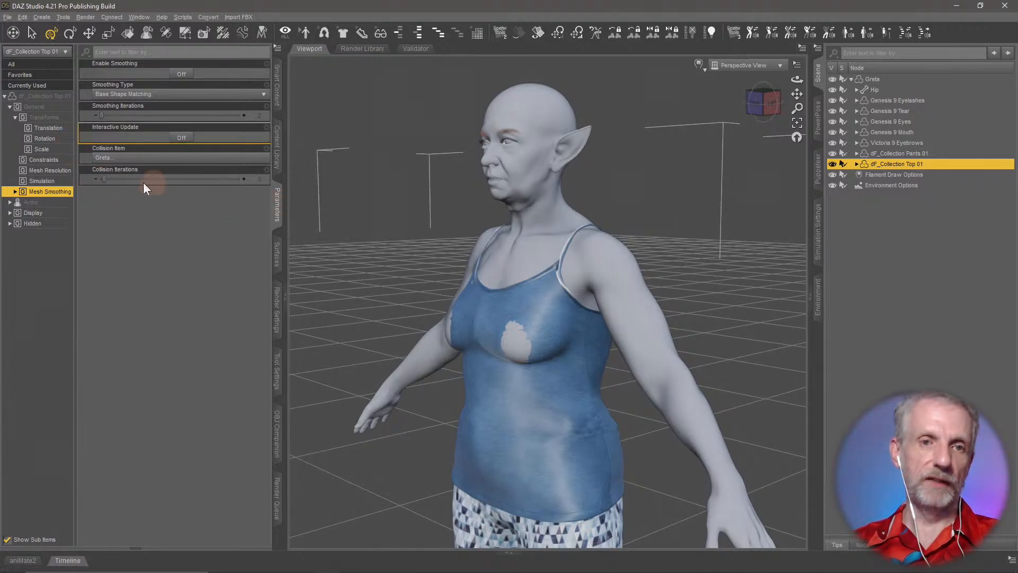
# Step: Try 10 Smoothing Iterations on the top and reset the value to its default
pyautogui.doubleClick(259, 114)
pyautogui.press('Return')
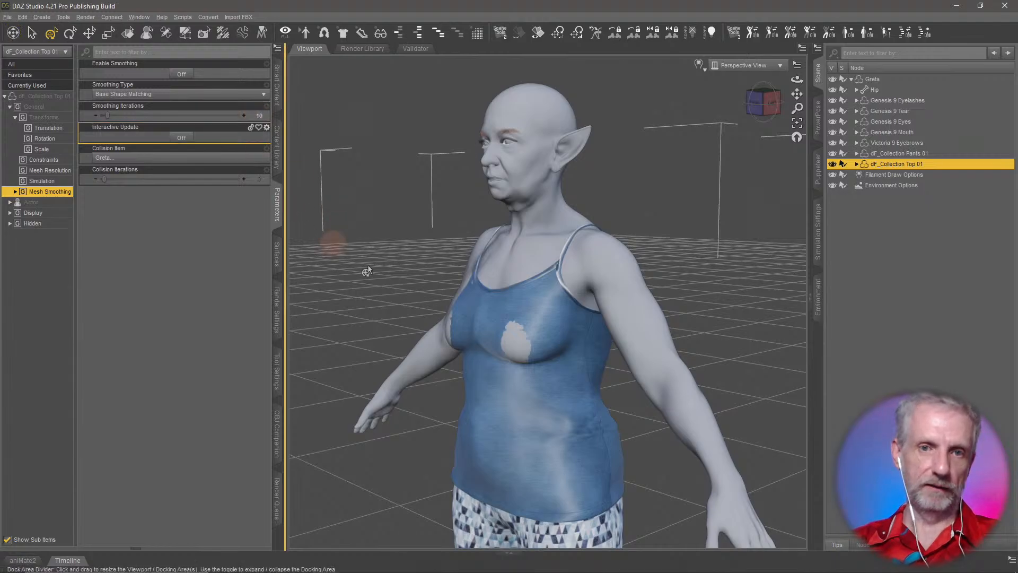
pyautogui.keyDown('alt'); pyautogui.click(205, 115); pyautogui.keyUp('alt')
# Step: Set the top's Collision Iterations to 10 and check the fit over the chest
pyautogui.click(229, 181)
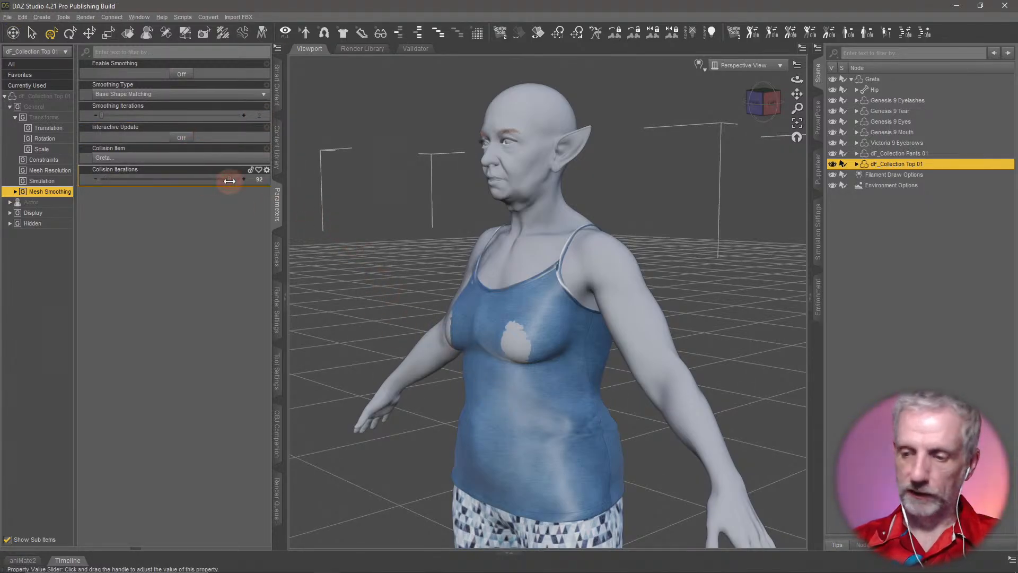
pyautogui.doubleClick(259, 180)
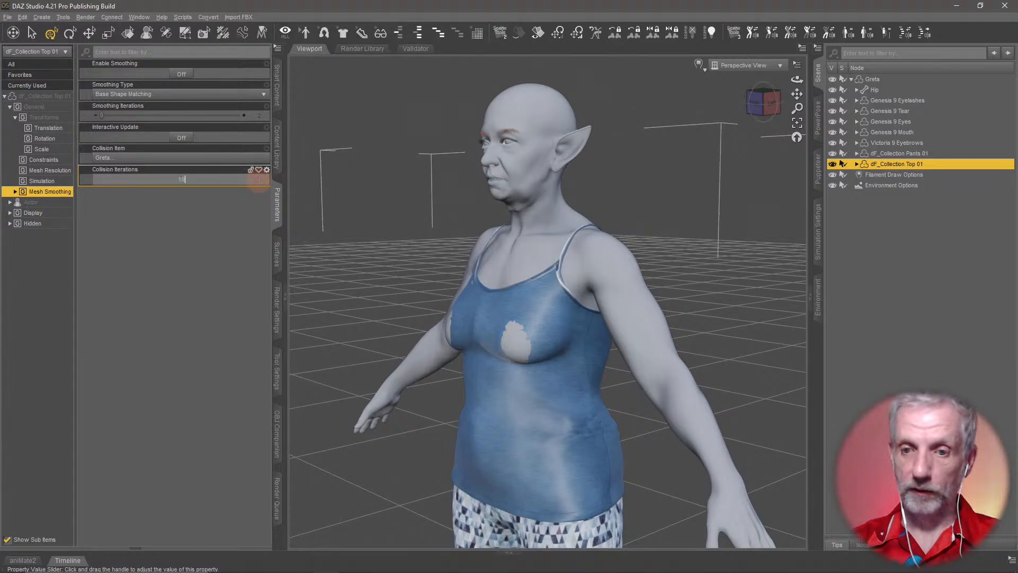
pyautogui.press('Return')
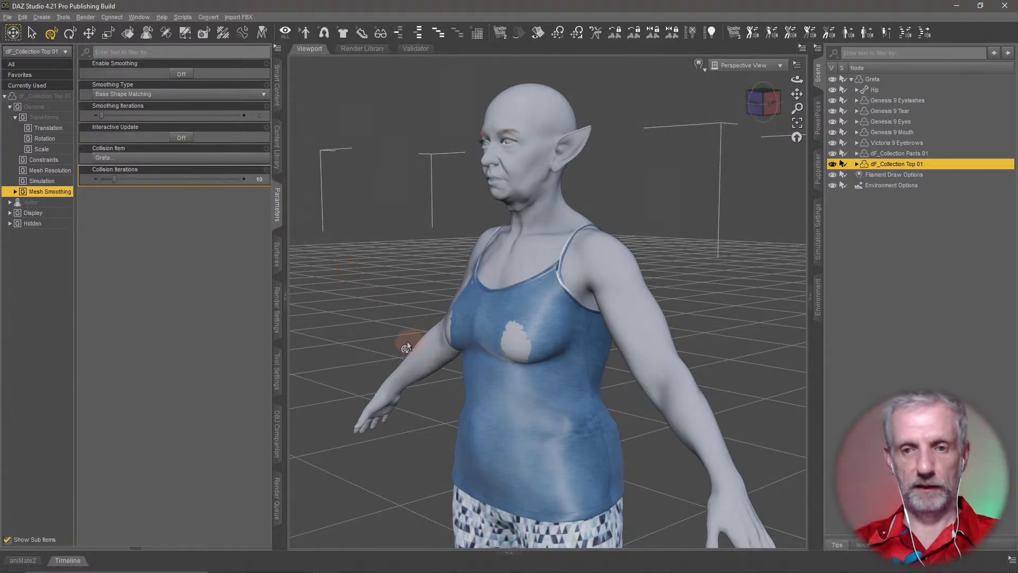
pyautogui.moveTo(407, 347); pyautogui.dragTo(403, 348, button='middle')
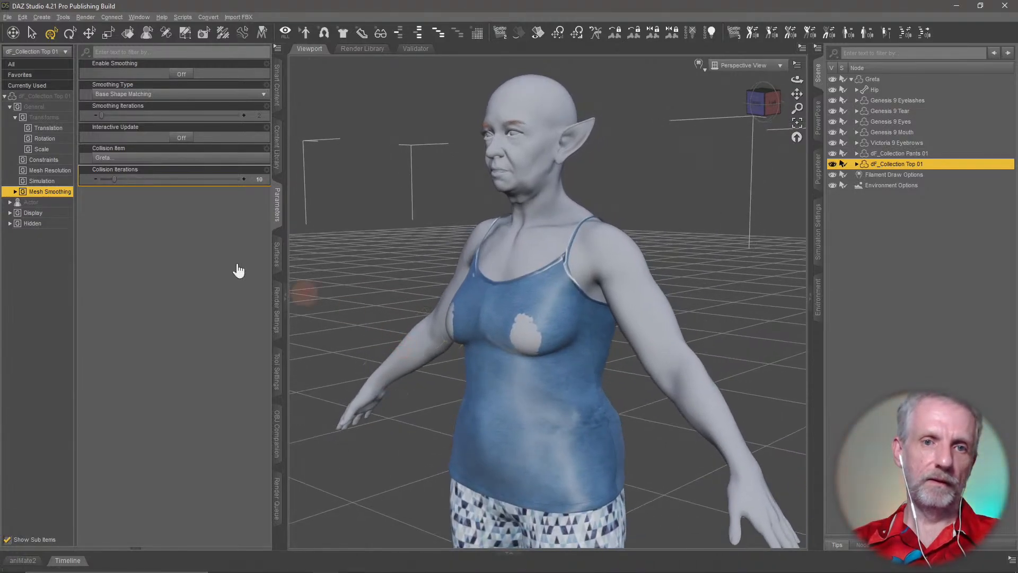
# Step: Change the top's Smoothing Type to Generic and check the fit over the chest
pyautogui.click(227, 94)
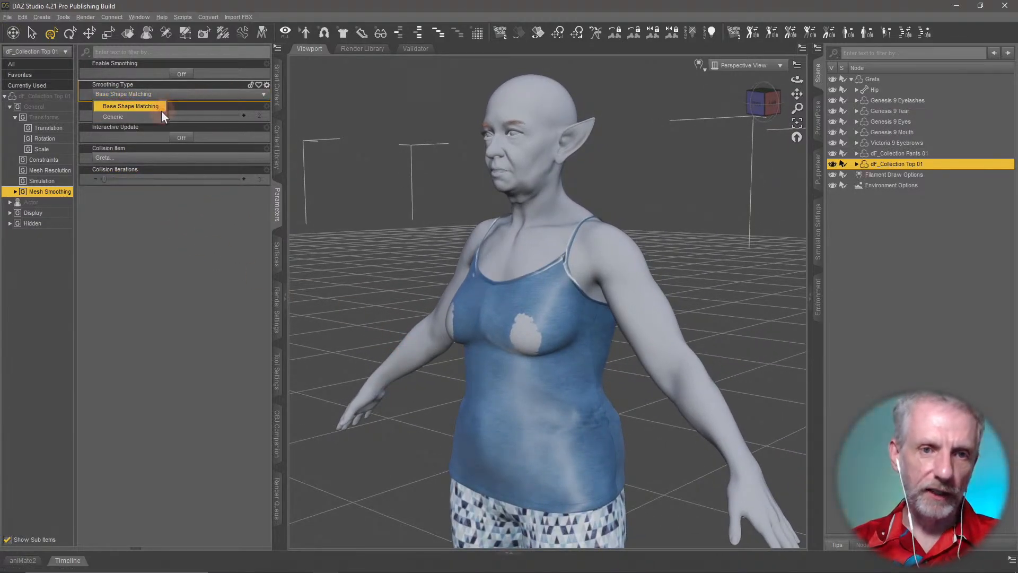
pyautogui.click(158, 117)
pyautogui.moveTo(518, 339); pyautogui.dragTo(516, 348, button='middle')
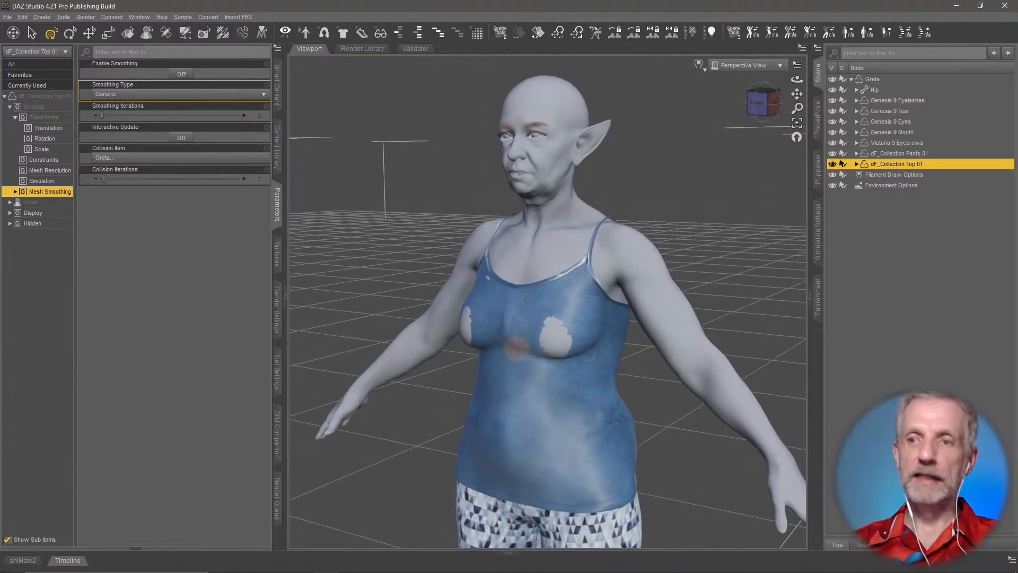
# Step: Look through the top's Actor parameters for an expand morph, filtering the Adjustment group by "ex"
pyautogui.doubleClick(50, 202)
pyautogui.click(53, 213)
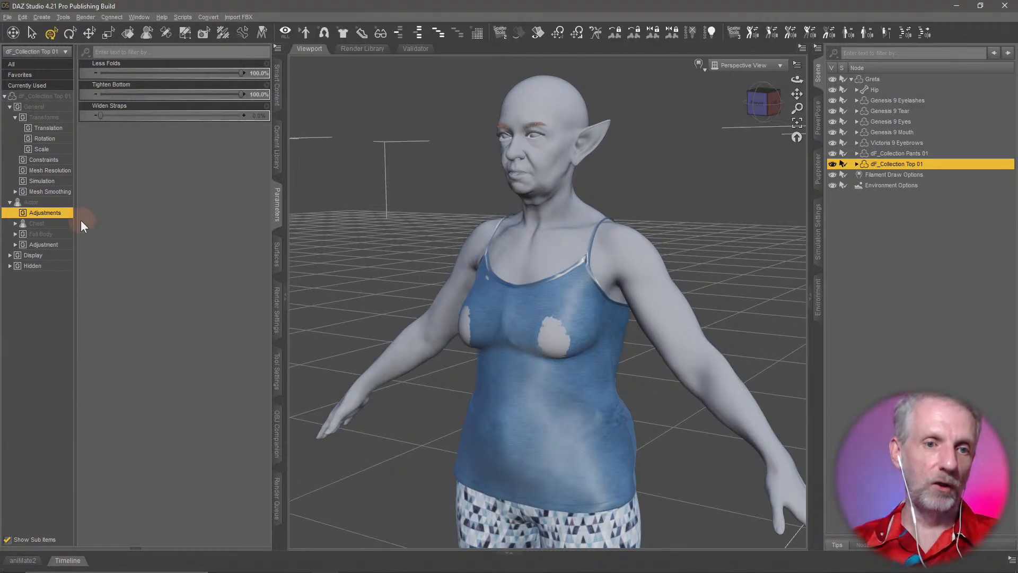
pyautogui.click(56, 223)
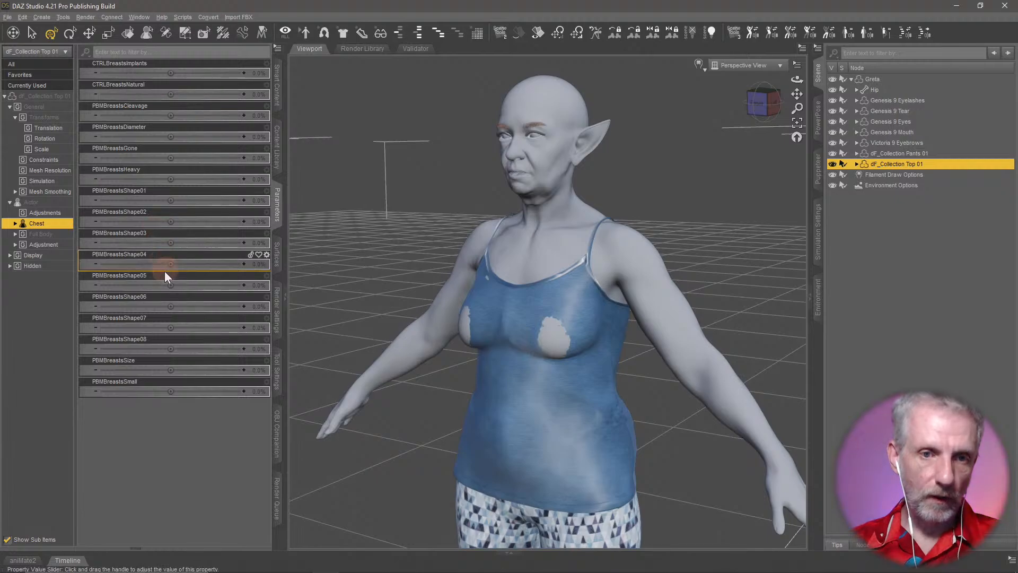
pyautogui.click(52, 245)
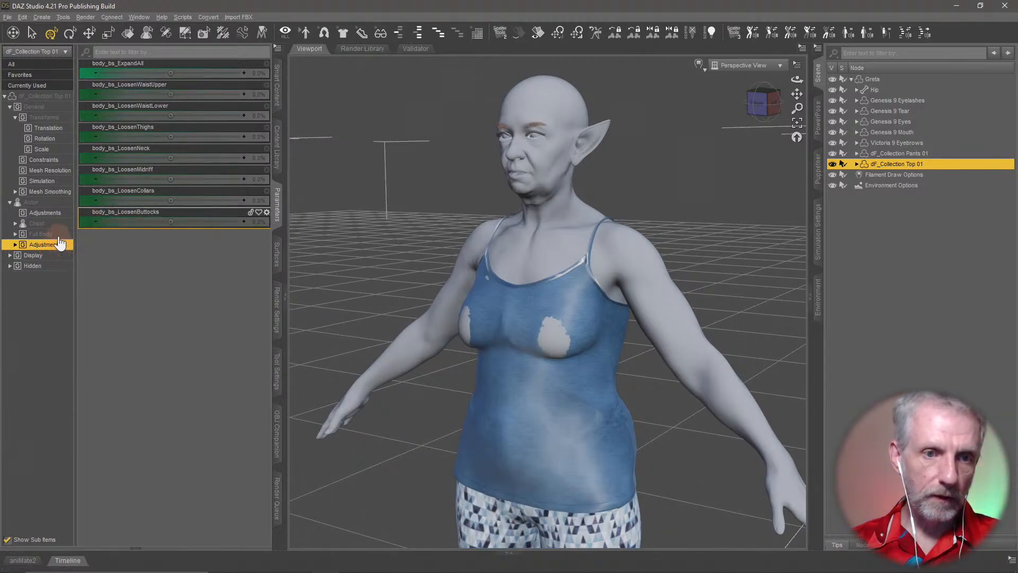
pyautogui.click(53, 234)
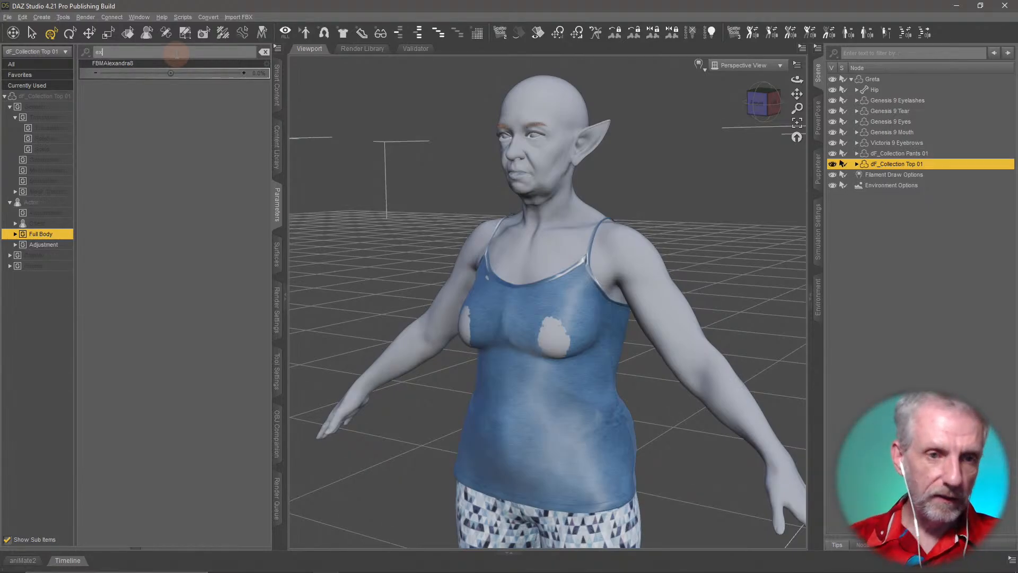
pyautogui.click(53, 245)
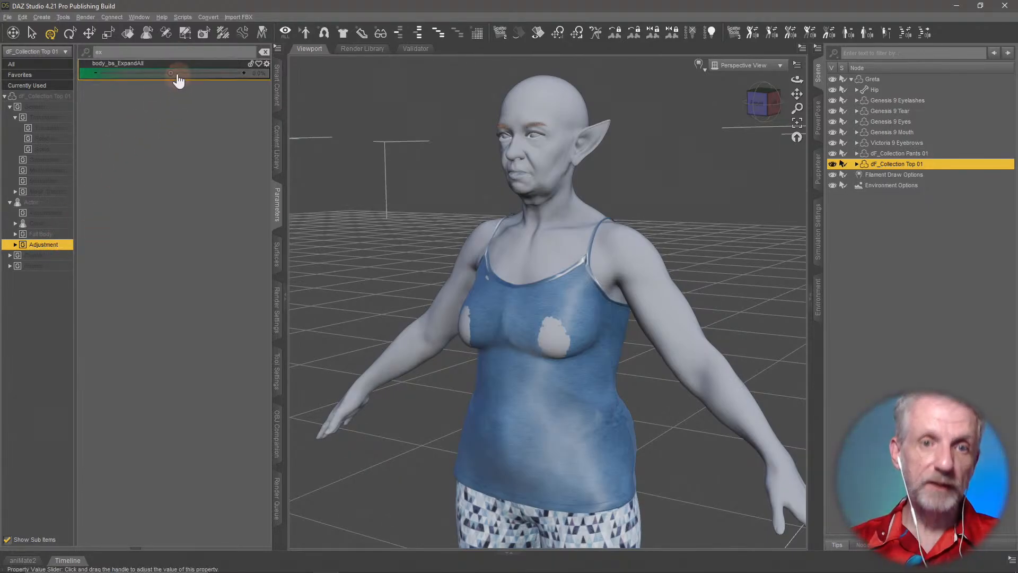
# Step: Try body_bs_ExpandAll at 46.9% on the top, clear the parameter filter and check the clothed figure
pyautogui.moveTo(172, 72); pyautogui.dragTo(172, 72)
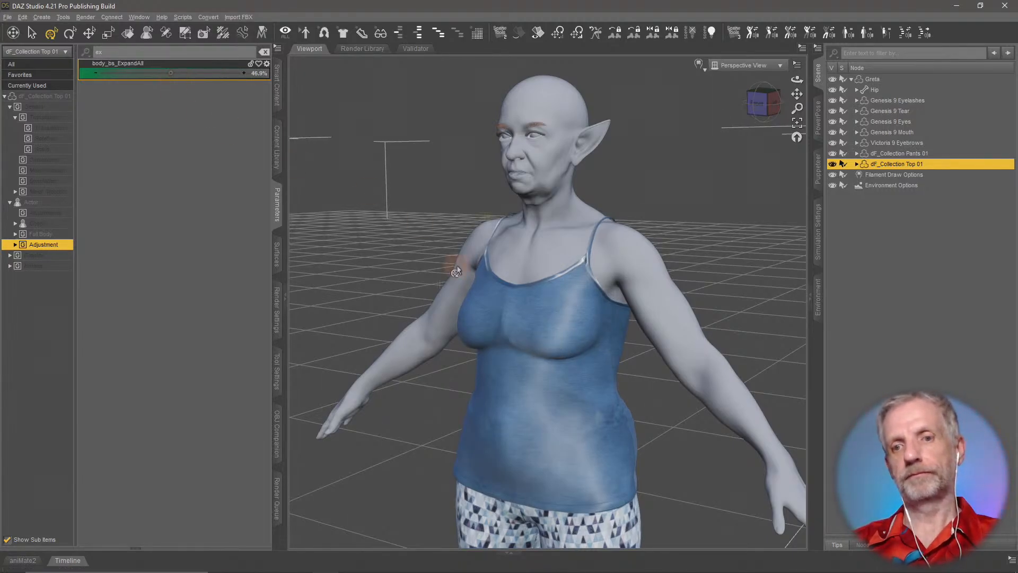
pyautogui.moveTo(455, 266); pyautogui.dragTo(465, 265, button='middle')
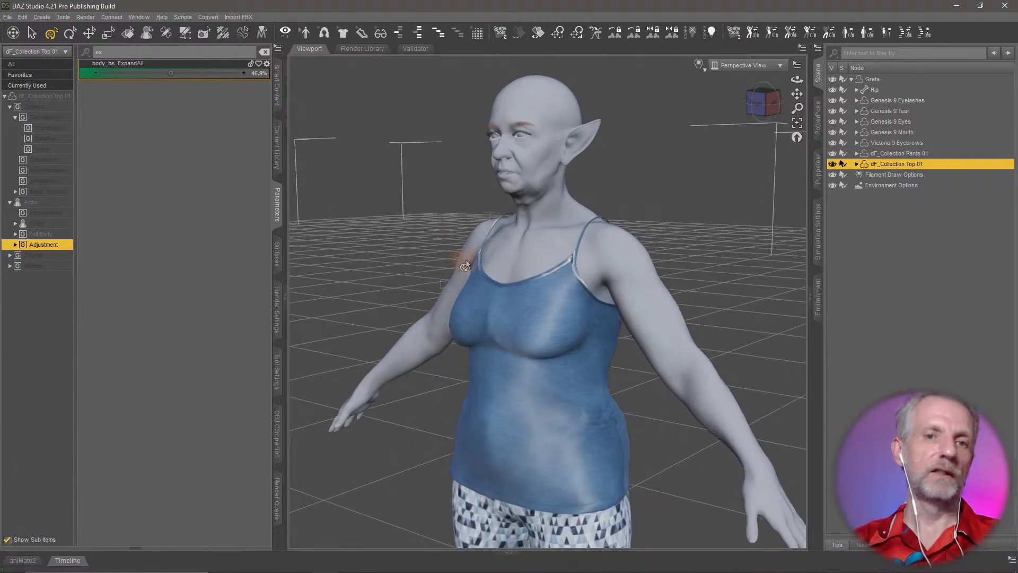
pyautogui.click(264, 52)
pyautogui.moveTo(553, 234); pyautogui.dragTo(572, 250, button='middle')
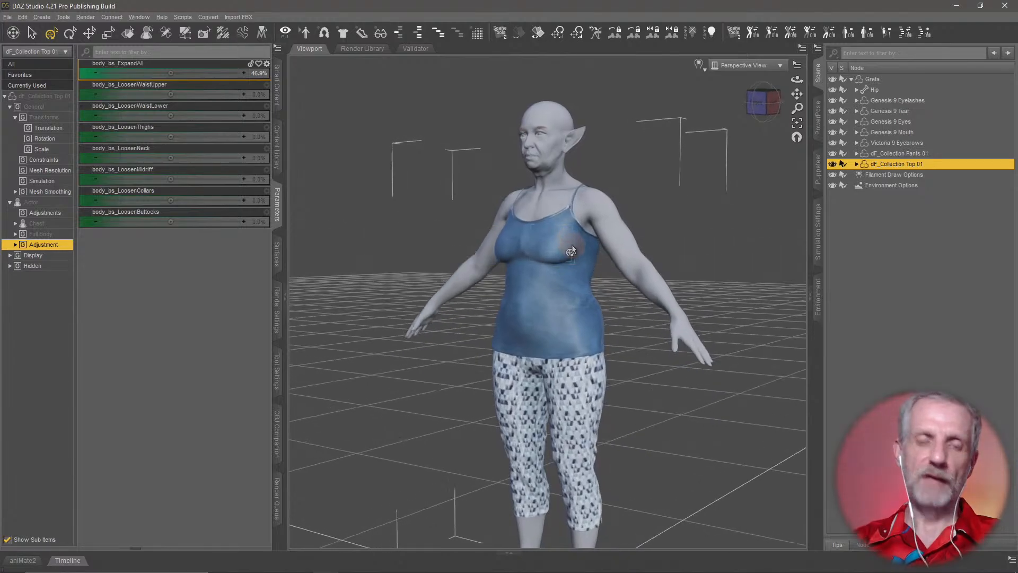
# Step: Reset the top's body_bs_ExpandAll value to its default and view the chest area up close
pyautogui.keyDown('alt'); pyautogui.click(199, 75); pyautogui.keyUp('alt')
pyautogui.scroll(5, 482, 230)
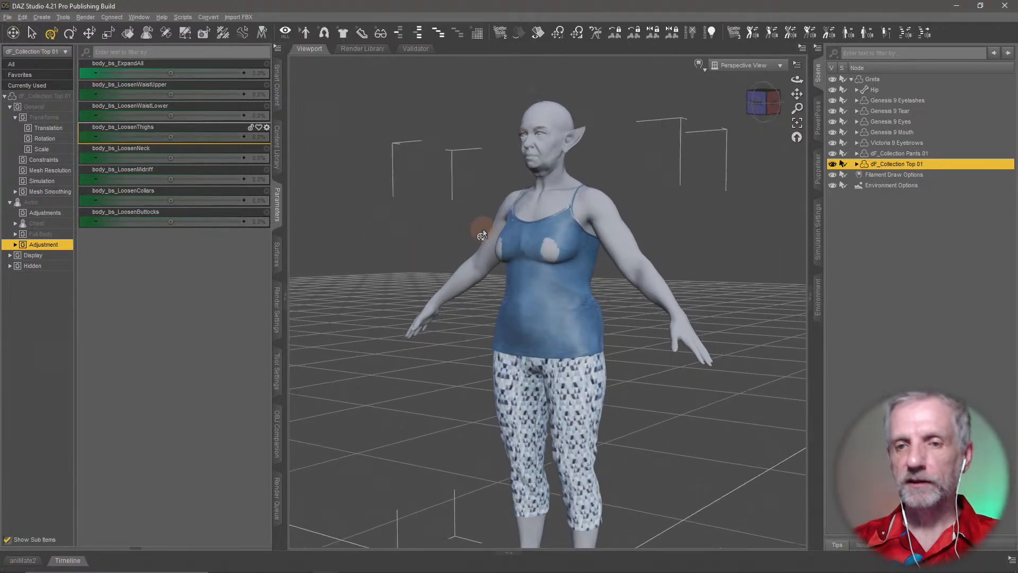
pyautogui.scroll(-6, 483, 234)
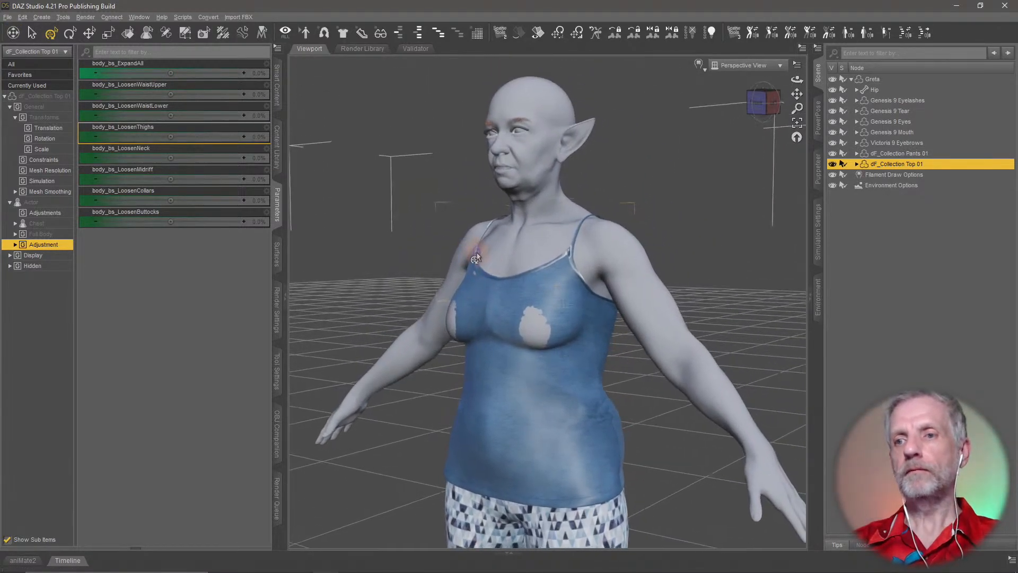
pyautogui.moveTo(478, 254); pyautogui.dragTo(476, 261, button='middle')
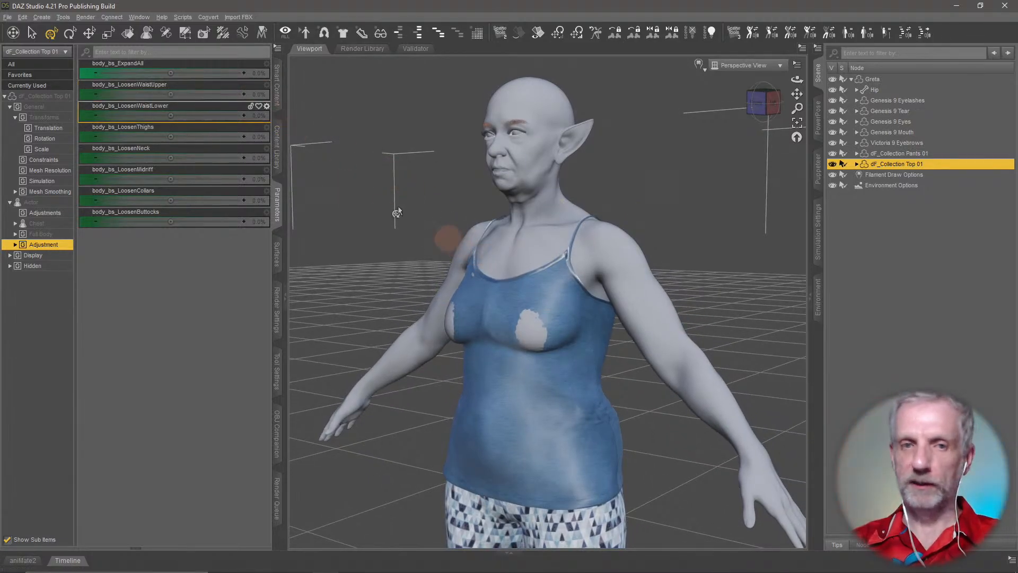
# Step: Add a Push Modifier to the geometry of dF_Collection Top 01, keeping the suggested modifier name
pyautogui.click(22, 17)
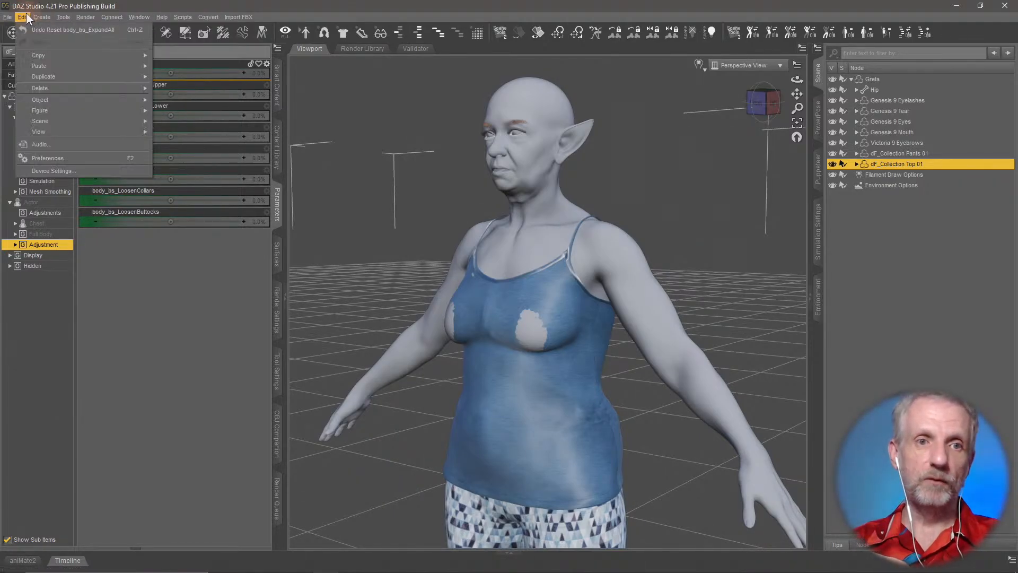
pyautogui.moveTo(62, 94)
pyautogui.moveTo(234, 205)
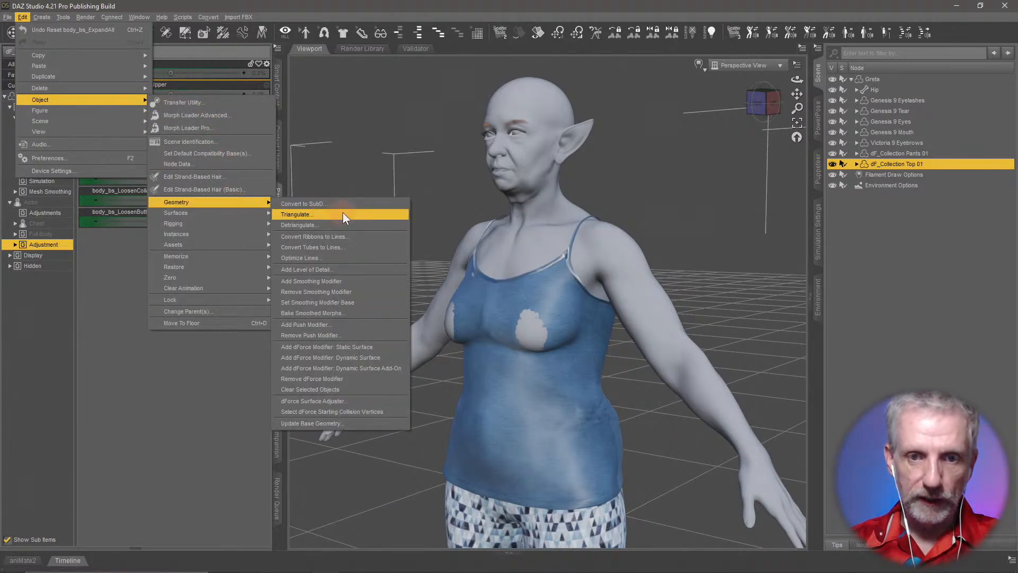
pyautogui.click(365, 323)
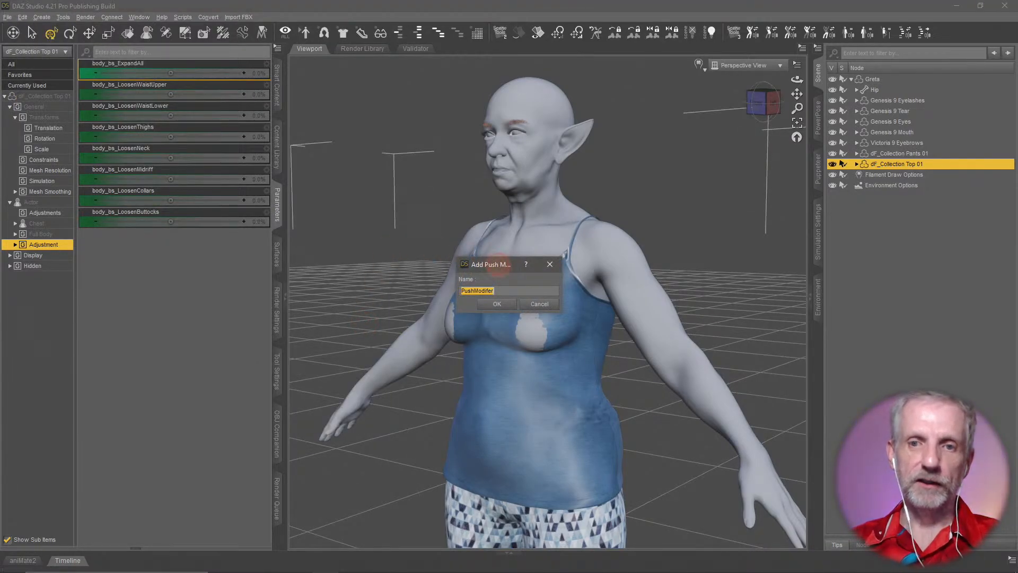
pyautogui.moveTo(501, 270); pyautogui.dragTo(375, 135)
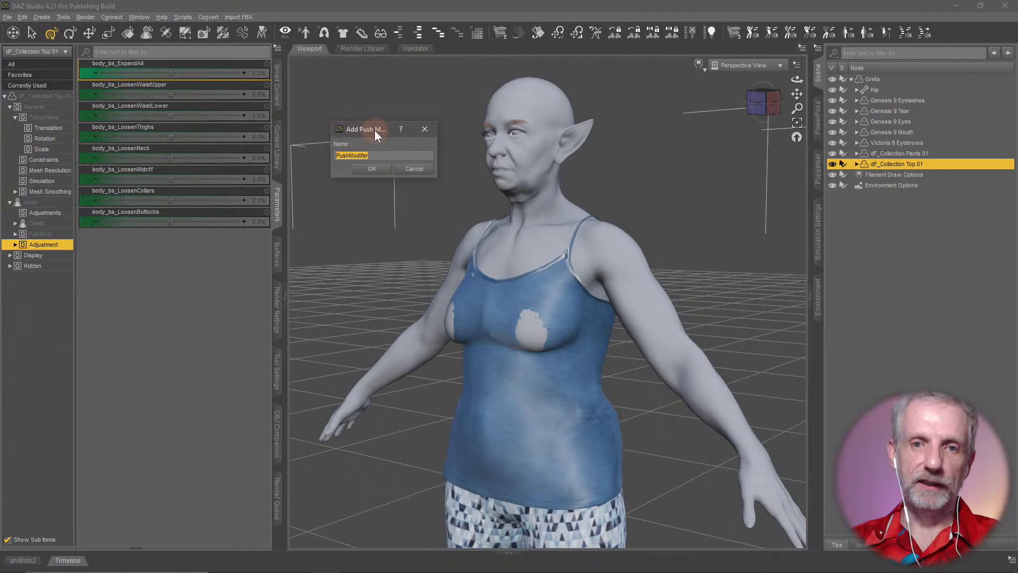
pyautogui.click(378, 171)
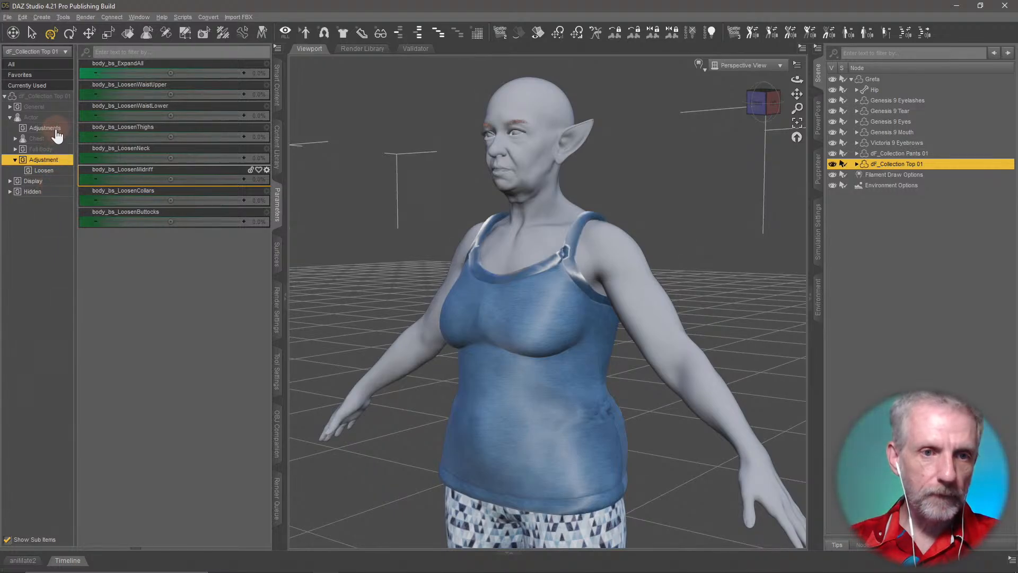
# Step: Locate and show the Mesh Offset parameters of dF_Collection Top 01
pyautogui.click(44, 171)
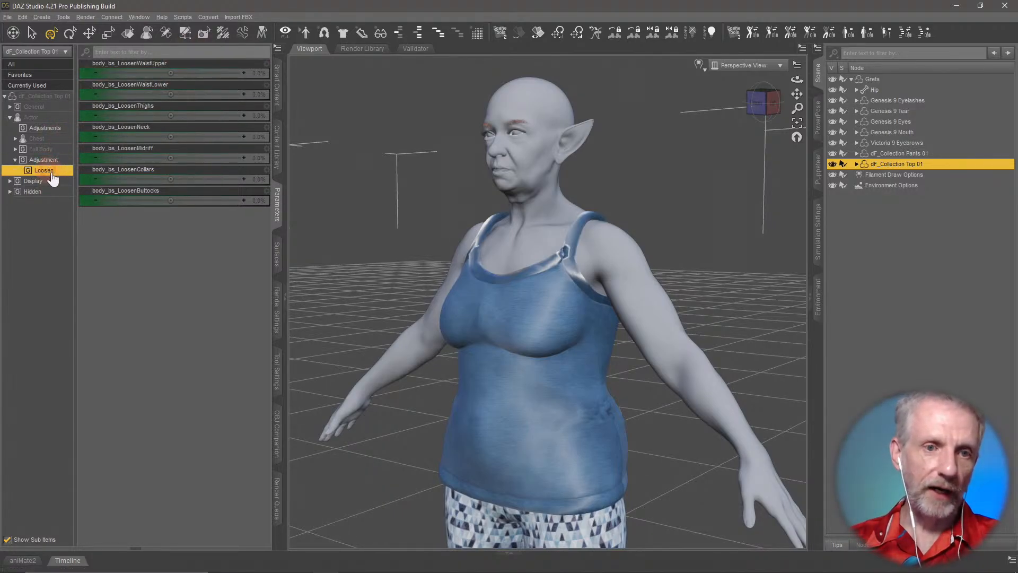
pyautogui.click(47, 194)
pyautogui.click(51, 183)
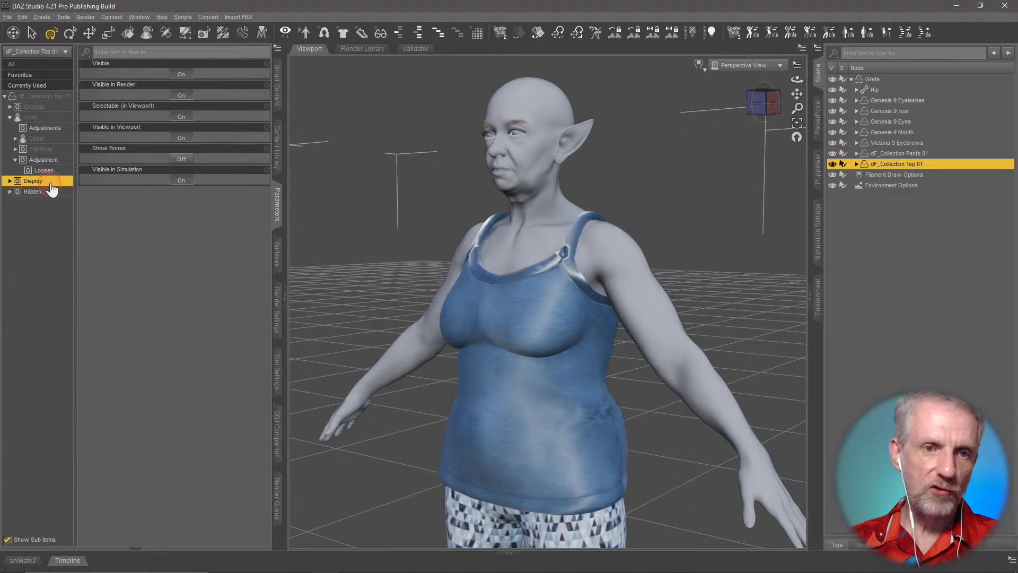
pyautogui.click(49, 117)
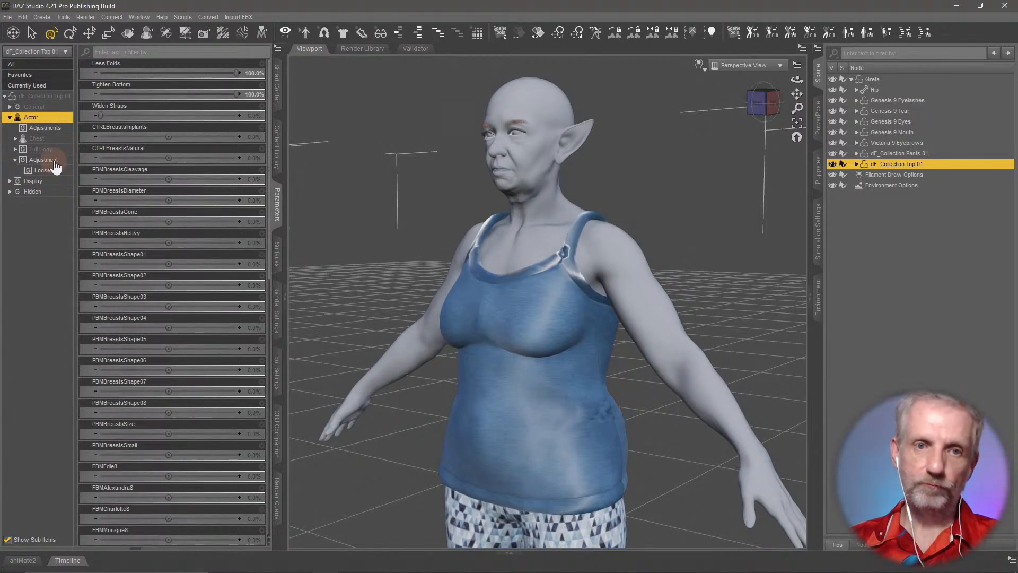
pyautogui.click(48, 107)
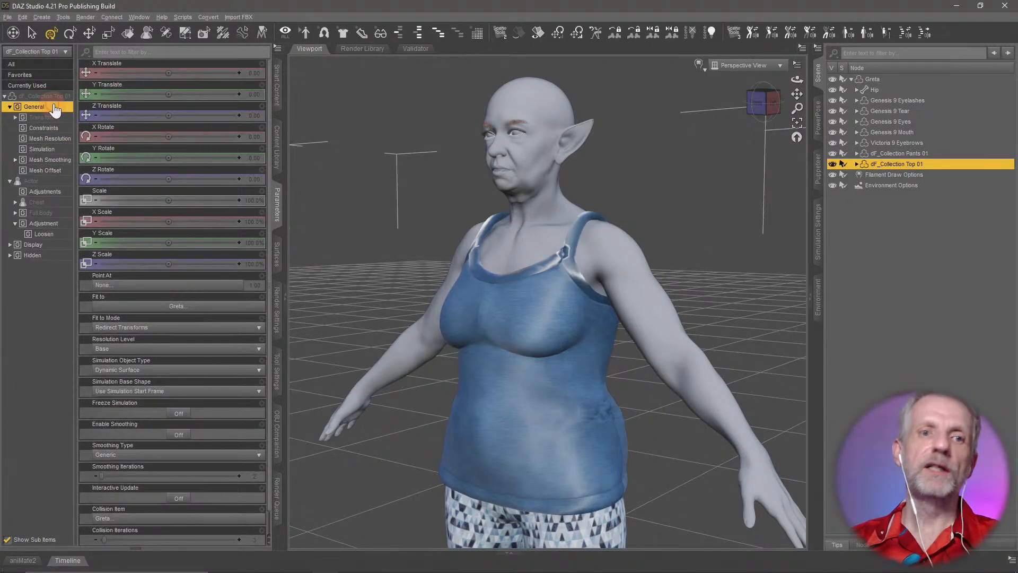
pyautogui.click(58, 177)
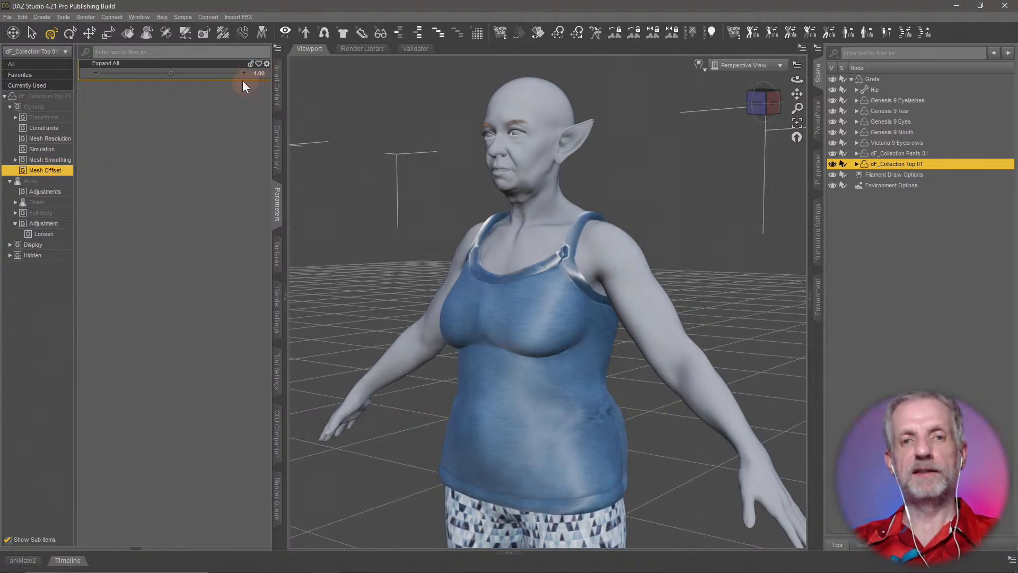
# Step: Zero the top's Expand All mesh offset and raise it to 0.17
pyautogui.click(259, 73)
pyautogui.write('0')
pyautogui.press('Return')
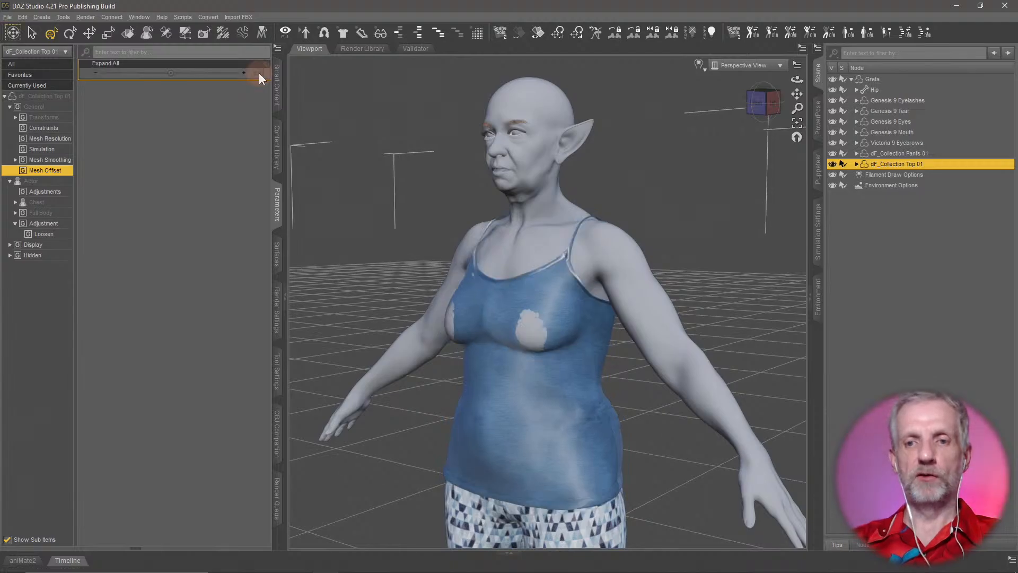
pyautogui.moveTo(171, 72)
pyautogui.mouseDown()
pyautogui.moveTo(191, 73)
pyautogui.moveTo(172, 74)
pyautogui.mouseUp()
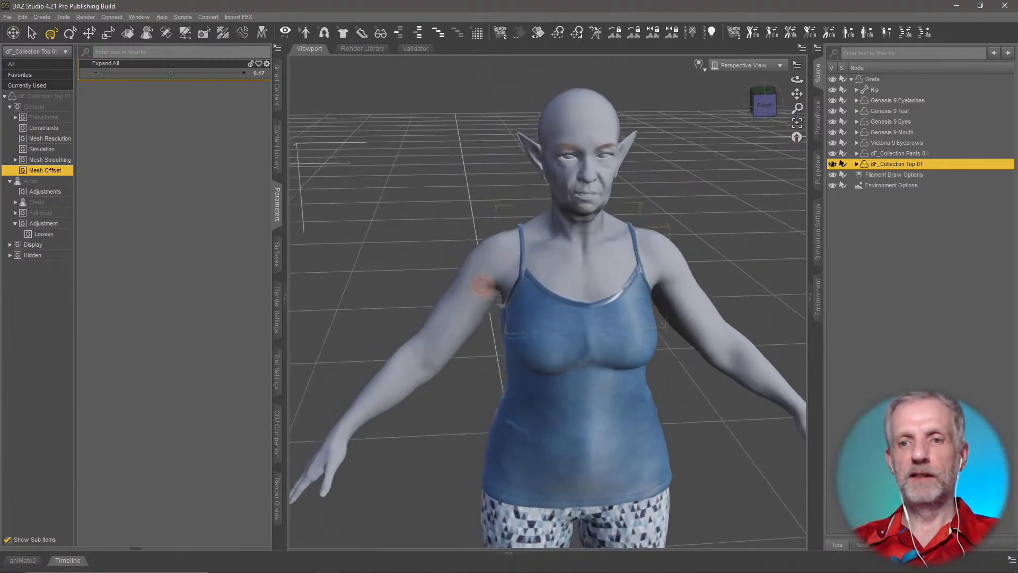
# Step: Examine the top's fit at the neckline, straps and chest up close and on the full figure
pyautogui.scroll(-2, 482, 286)
pyautogui.scroll(10, 480, 287)
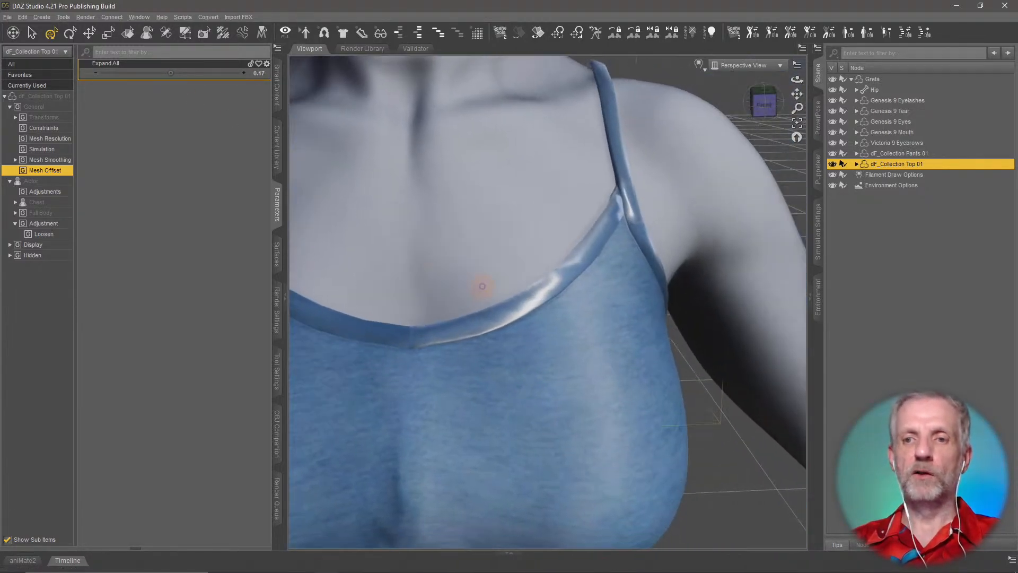
pyautogui.keyDown('alt'); pyautogui.moveTo(482, 285); pyautogui.dragTo(490, 291); pyautogui.keyUp('alt')
pyautogui.scroll(-5, 490, 293)
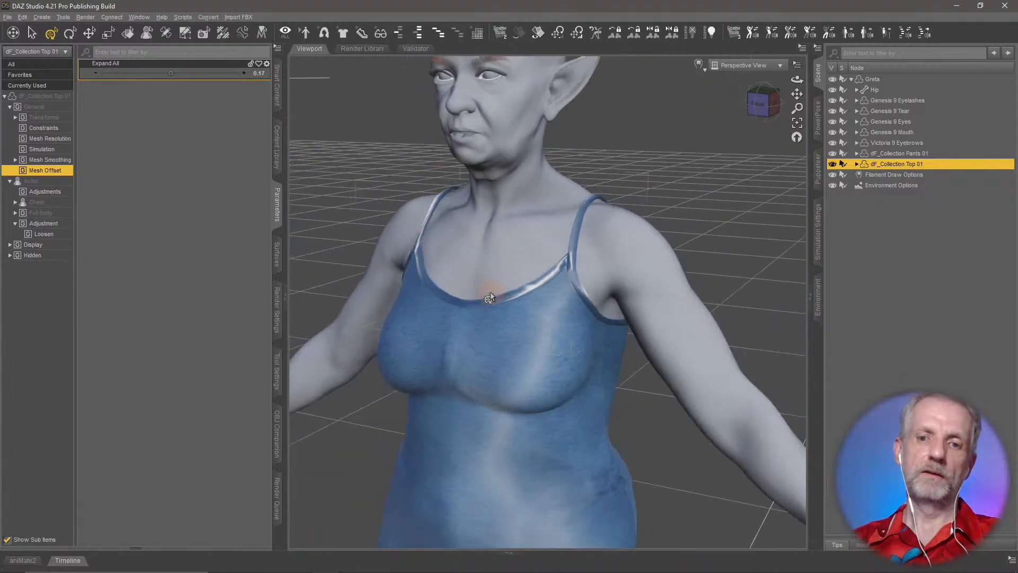
pyautogui.scroll(-4, 491, 291)
pyautogui.keyDown('alt'); pyautogui.moveTo(490, 292); pyautogui.dragTo(488, 294, button='right'); pyautogui.keyUp('alt')
pyautogui.moveTo(488, 294)
pyautogui.keyDown('alt'); pyautogui.mouseDown()
pyautogui.moveTo(479, 294)
pyautogui.moveTo(490, 279)
pyautogui.moveTo(486, 291)
pyautogui.mouseUp(); pyautogui.keyUp('alt')
pyautogui.scroll(-4, 483, 294)
pyautogui.scroll(-5, 488, 279)
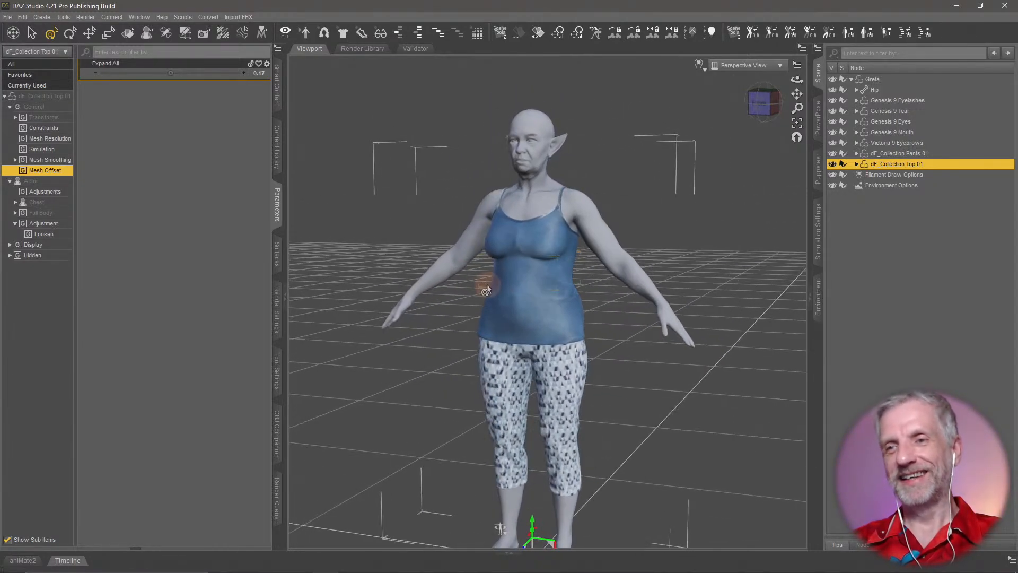
# Step: Select Greta and open the Iray materials of the Genesis 9 Starter Essentials product
pyautogui.click(877, 79)
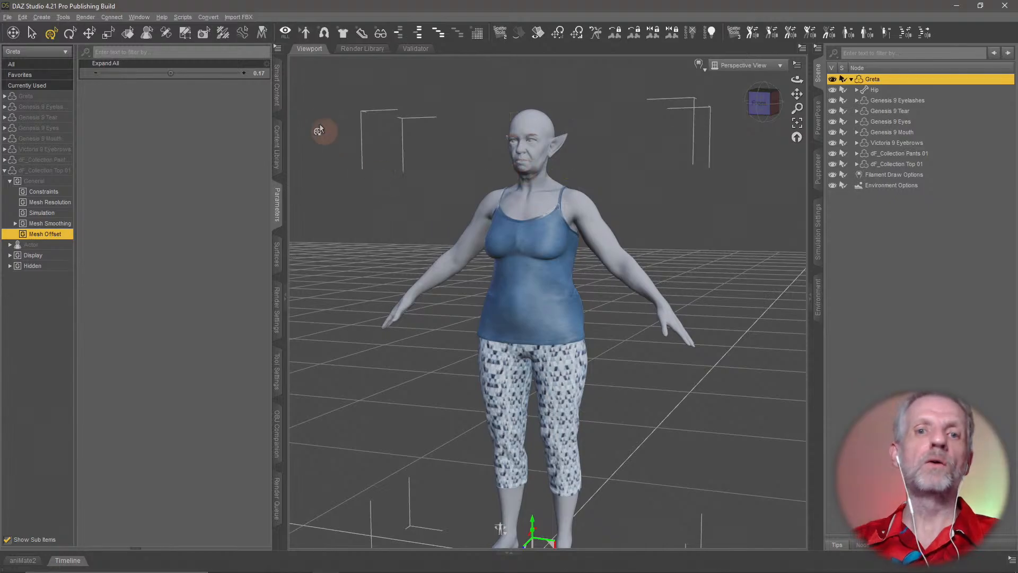
pyautogui.click(277, 85)
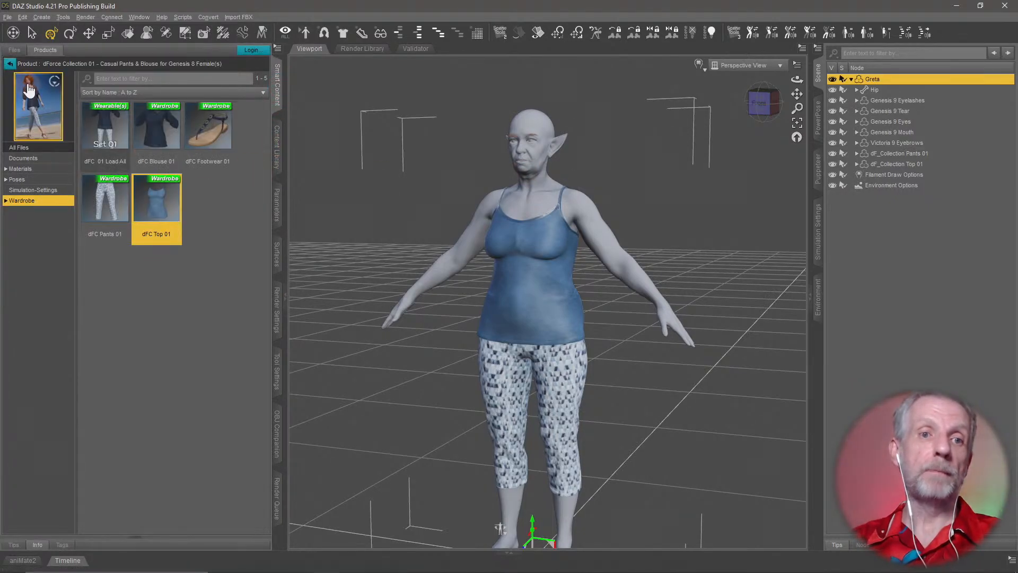
pyautogui.click(9, 64)
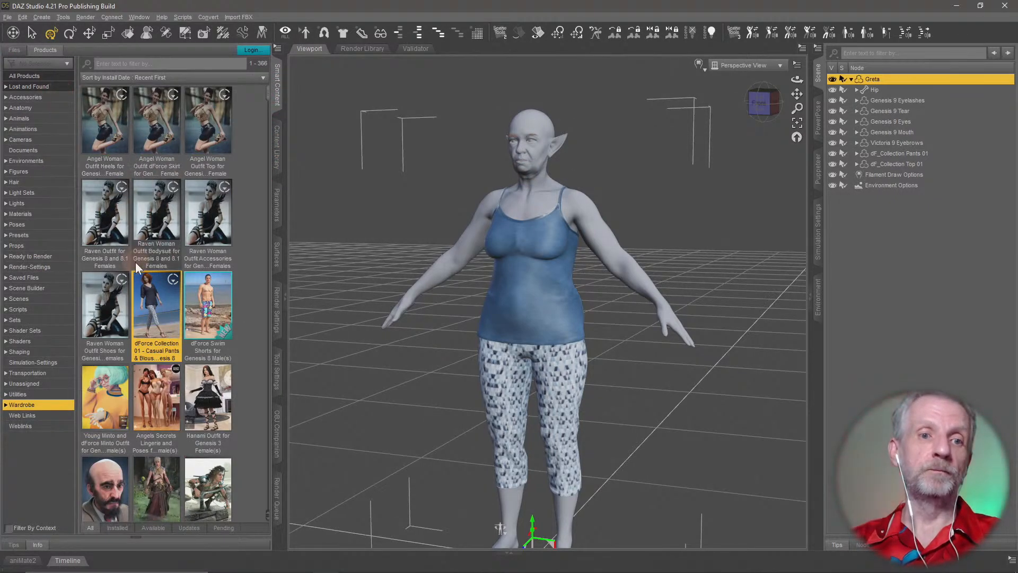
pyautogui.click(20, 171)
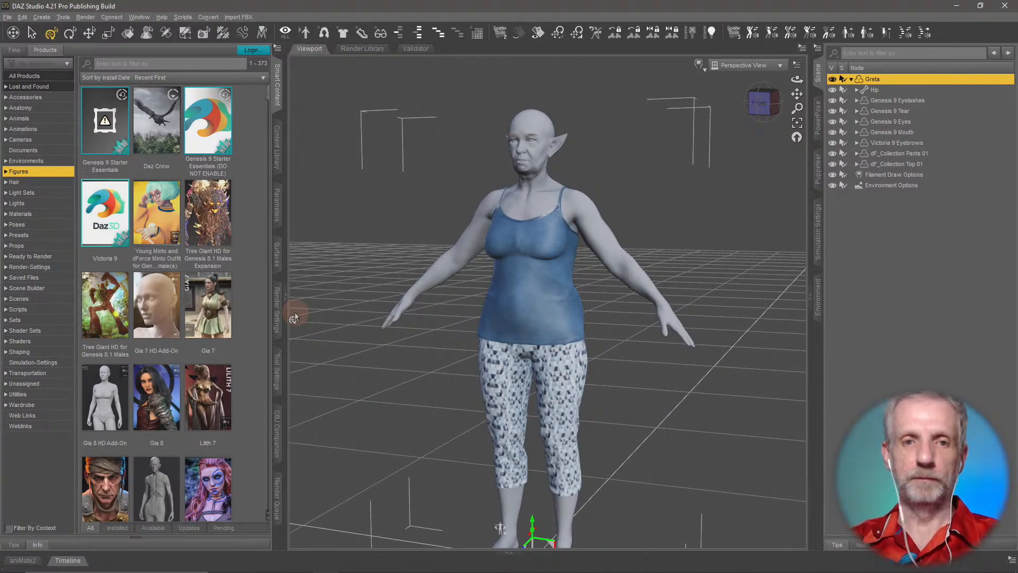
pyautogui.click(104, 133)
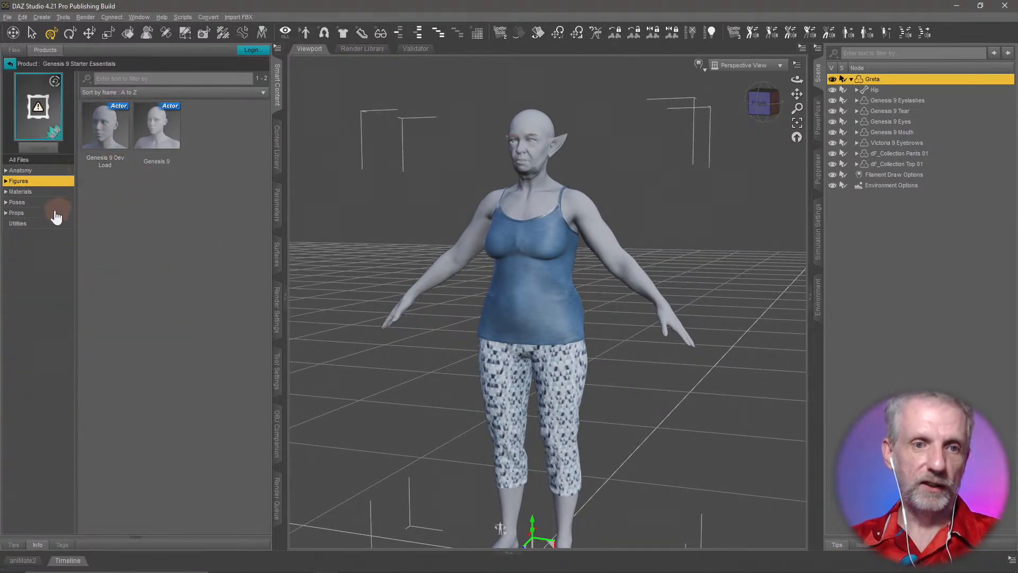
pyautogui.click(54, 192)
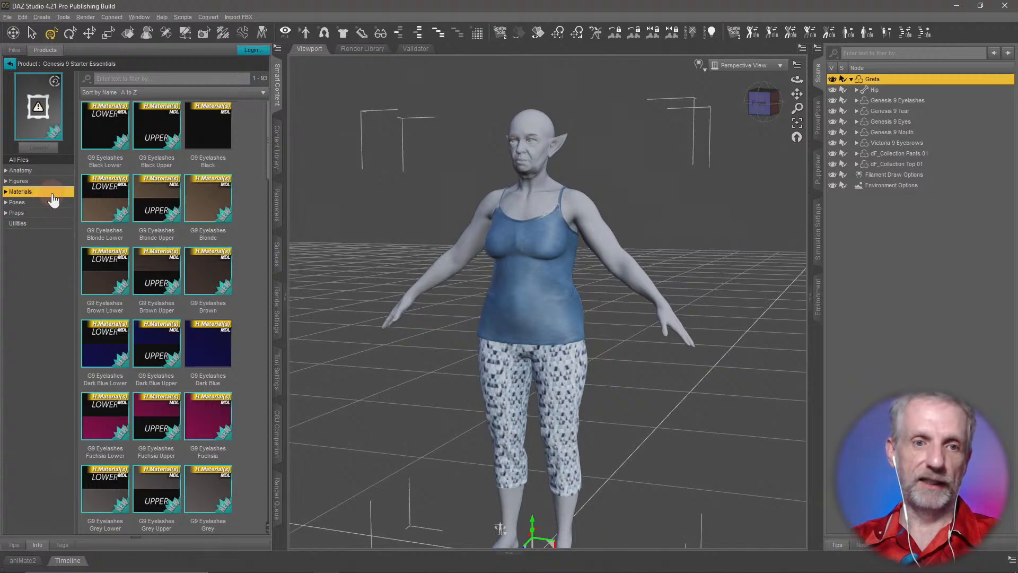
pyautogui.click(46, 202)
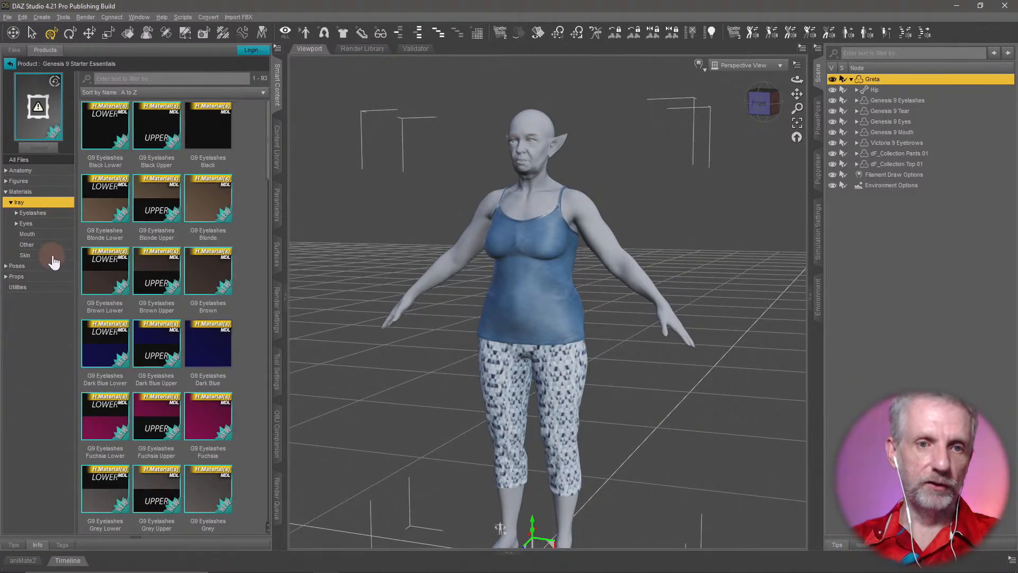
# Step: Show the Genesis 9 skin materials and set the Expand All mesh offset of dF_Collection Top 01 to 0
pyautogui.click(53, 257)
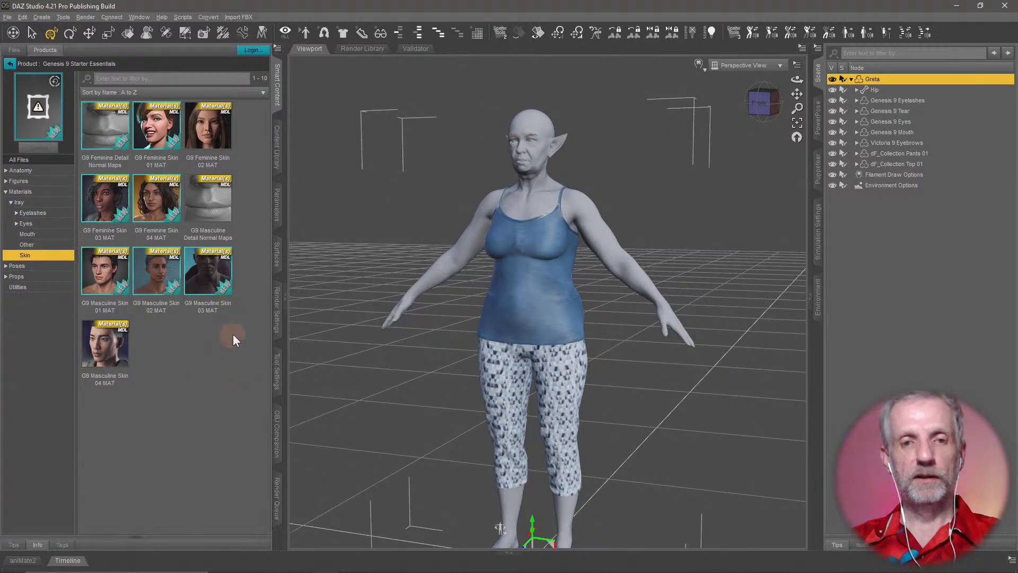
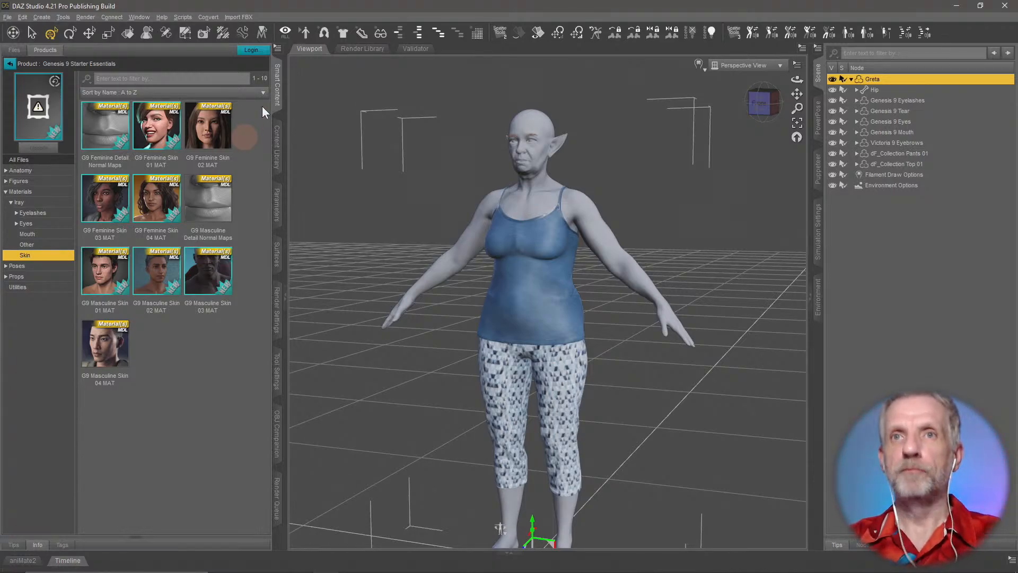
pyautogui.click(277, 205)
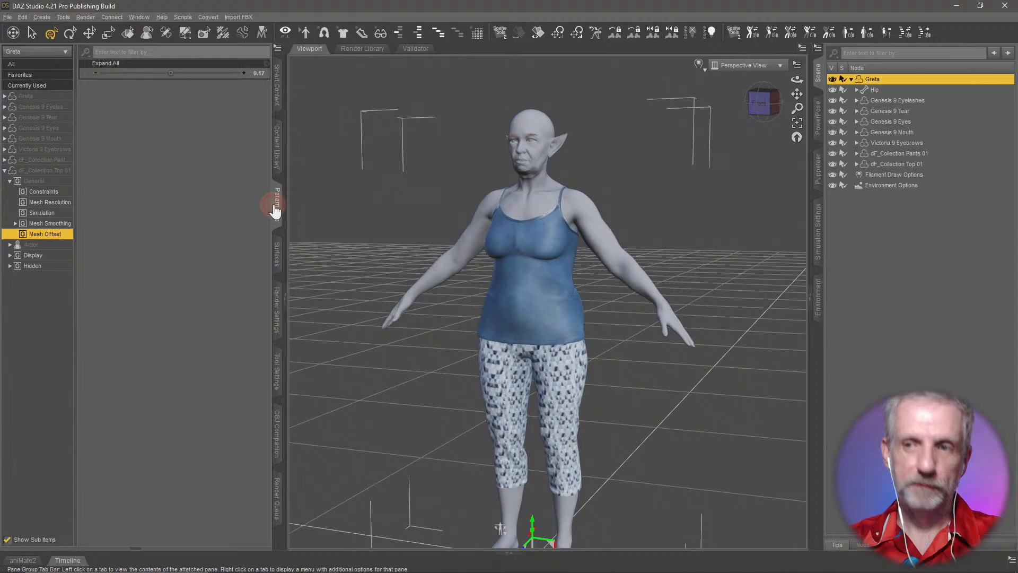
pyautogui.click(263, 73)
pyautogui.write('0')
pyautogui.press('Return')
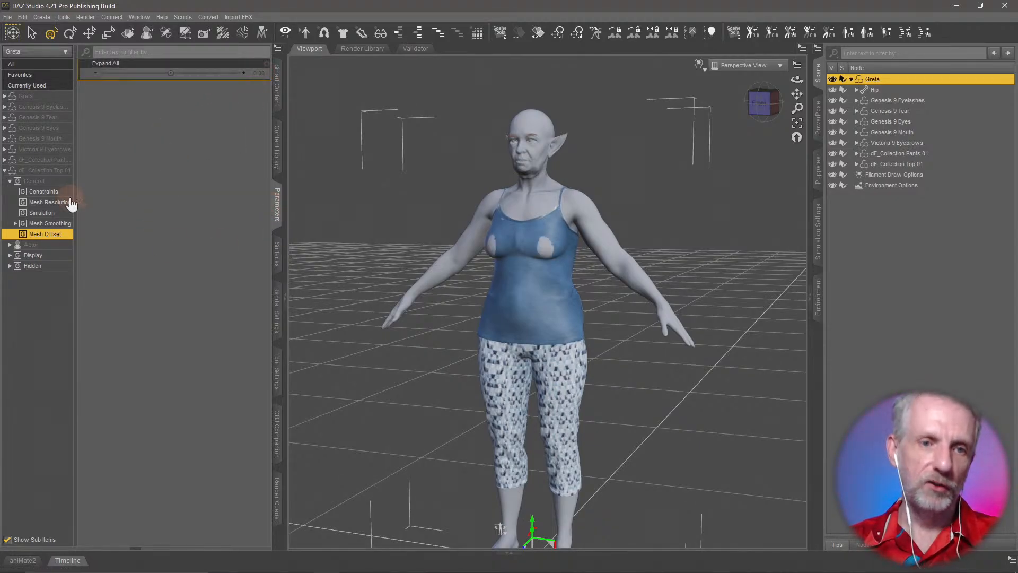
# Step: Switch the mesh smoothing of dF_Collection Top 01 off and on to compare its fit at the chest and neckline
pyautogui.click(67, 225)
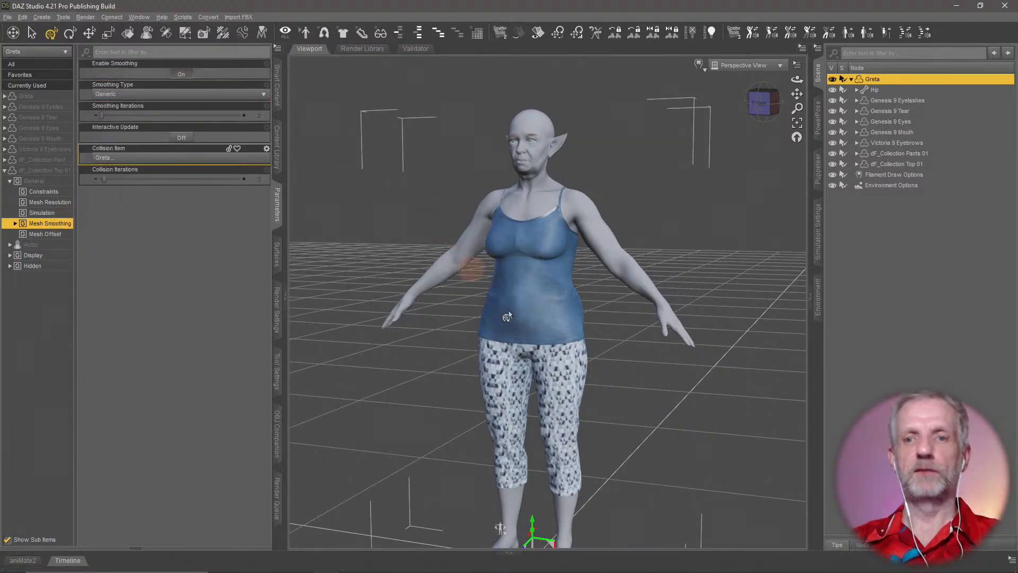
pyautogui.moveTo(560, 343); pyautogui.dragTo(567, 337, button='middle')
pyautogui.scroll(3, 566, 337)
pyautogui.scroll(4, 566, 340)
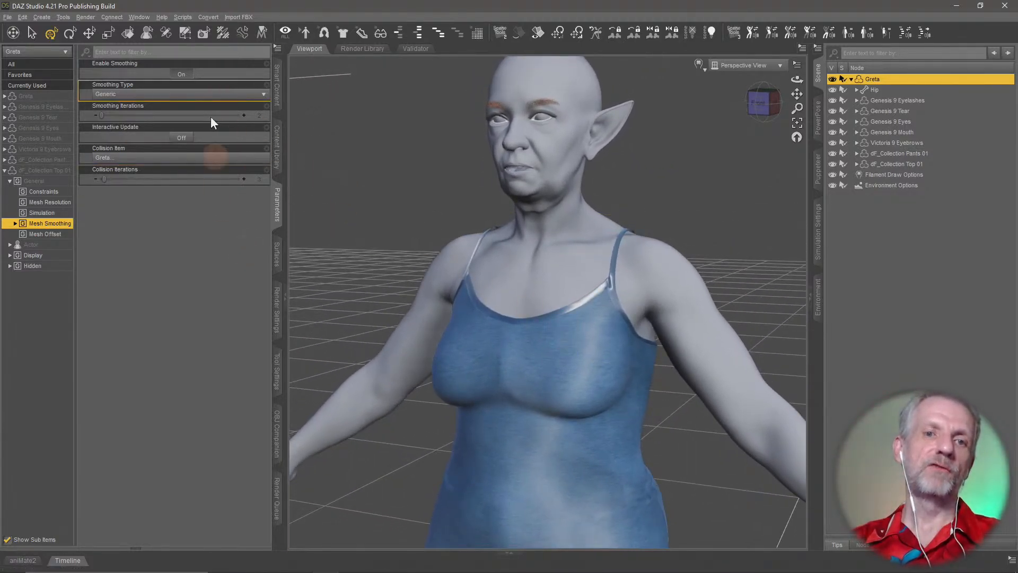
pyautogui.click(181, 74)
pyautogui.click(182, 74)
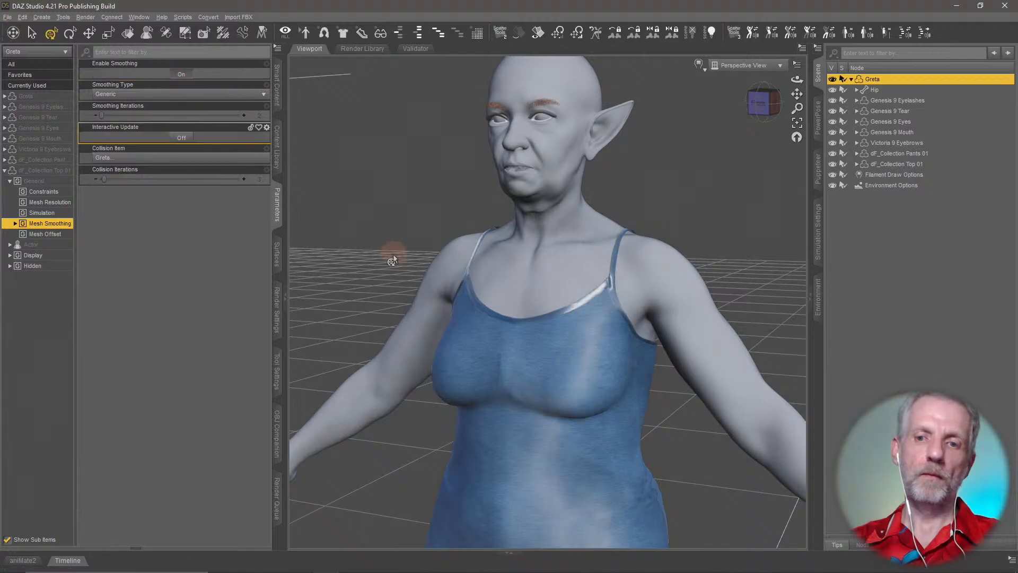
pyautogui.moveTo(469, 329); pyautogui.dragTo(484, 339, button='middle')
pyautogui.scroll(-4, 484, 340)
pyautogui.scroll(-4, 483, 344)
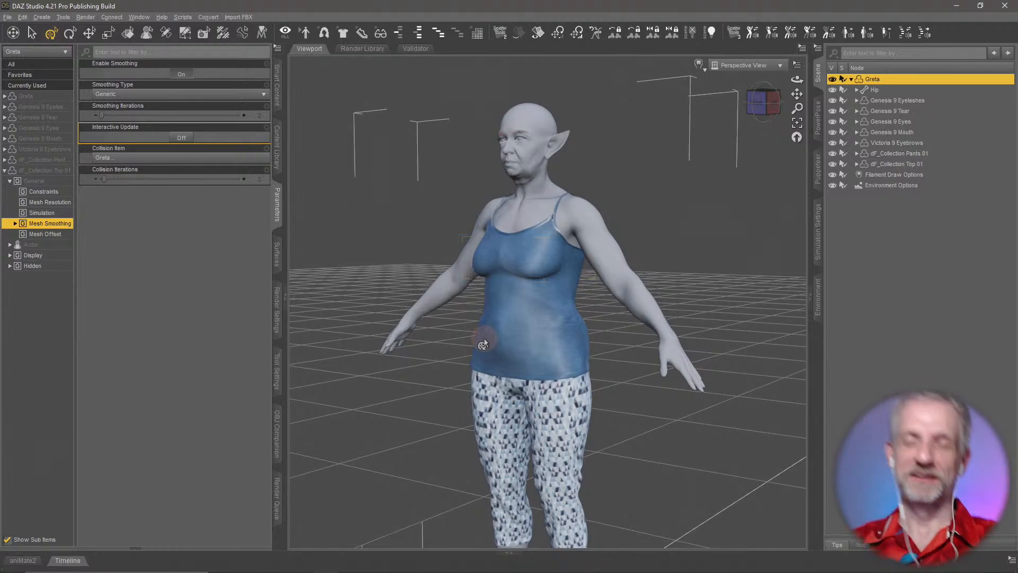
# Step: Apply the G9 Feminine Skin 01 MAT material to Greta and check it up close on the face
pyautogui.click(277, 88)
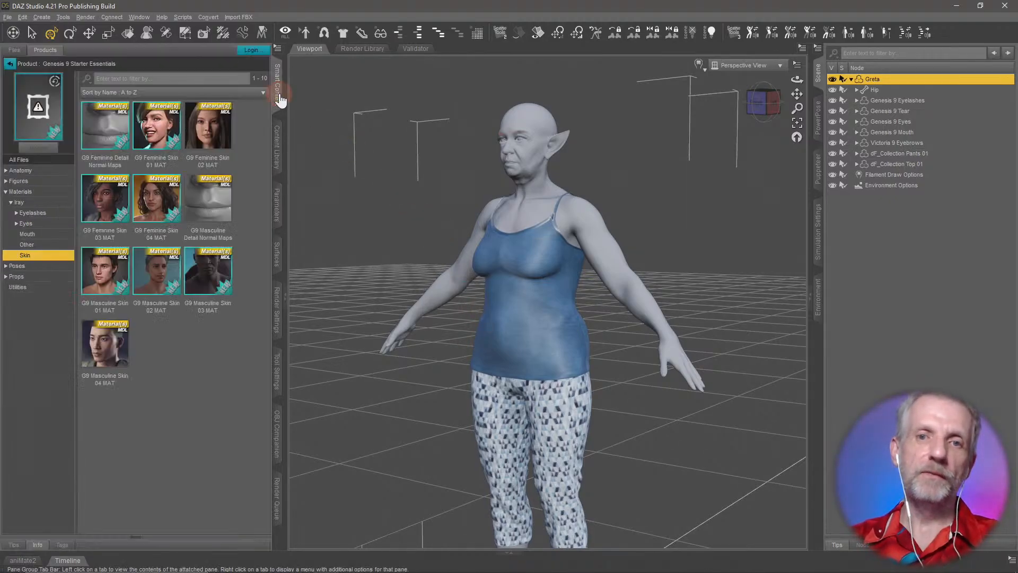
pyautogui.scroll(6, 512, 433)
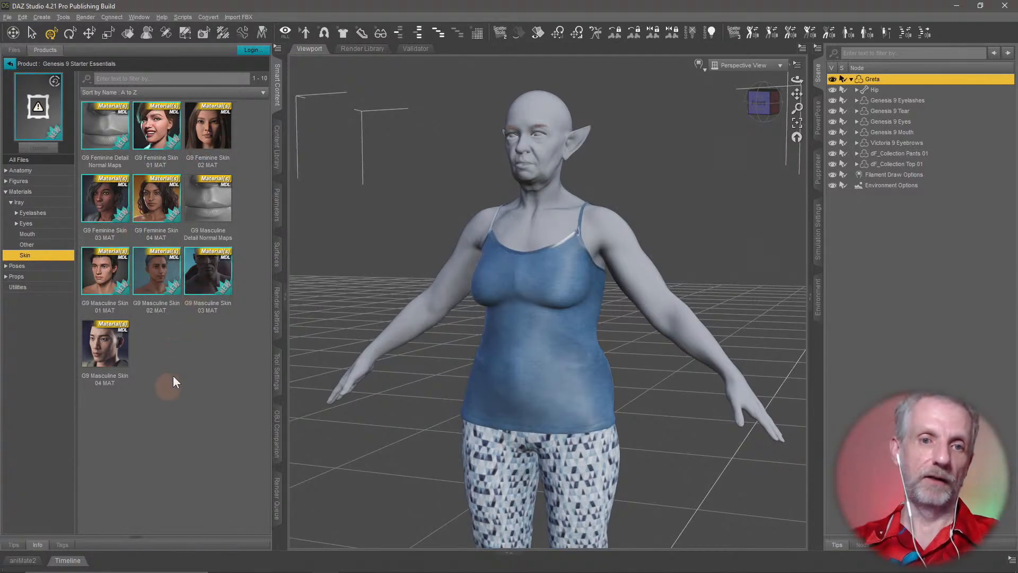
pyautogui.click(165, 139)
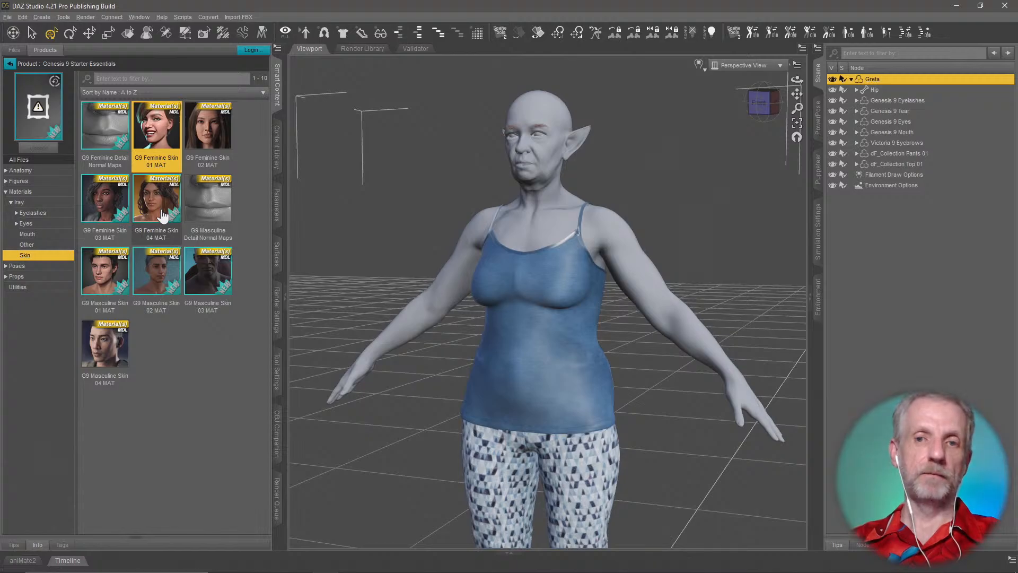
pyautogui.moveTo(163, 216); pyautogui.dragTo(509, 255)
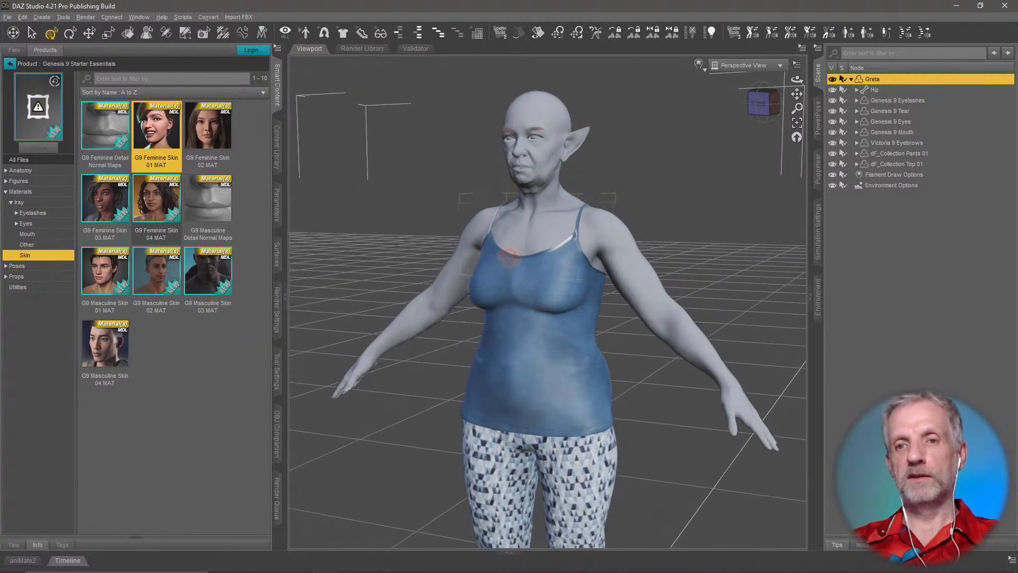
pyautogui.scroll(2, 502, 225)
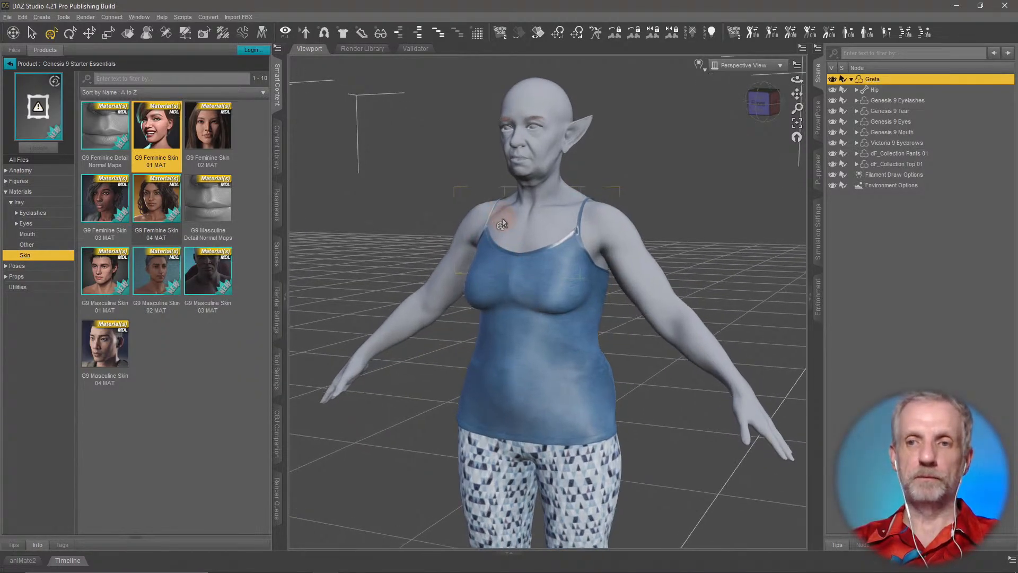
pyautogui.doubleClick(159, 139)
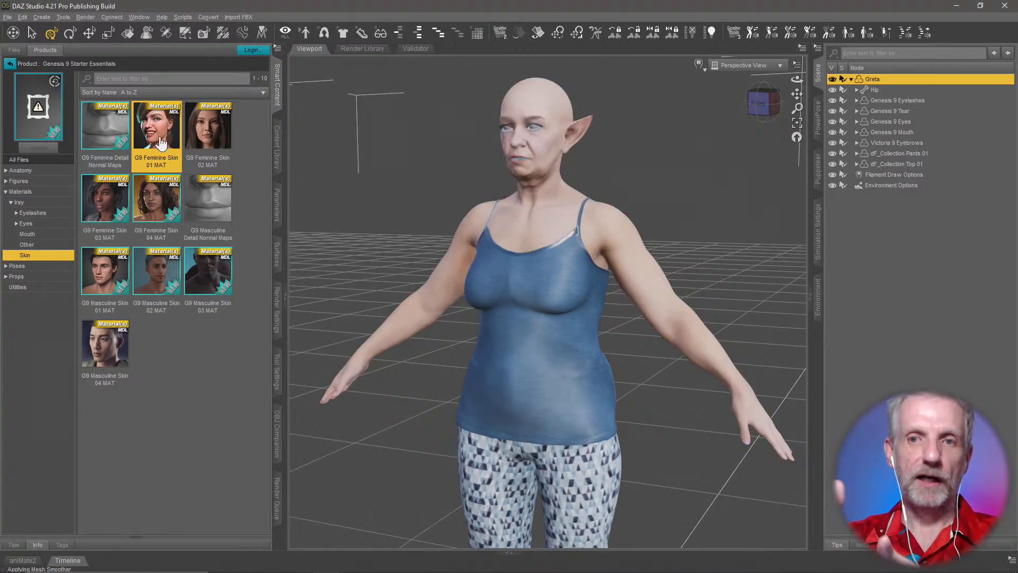
pyautogui.scroll(6, 462, 144)
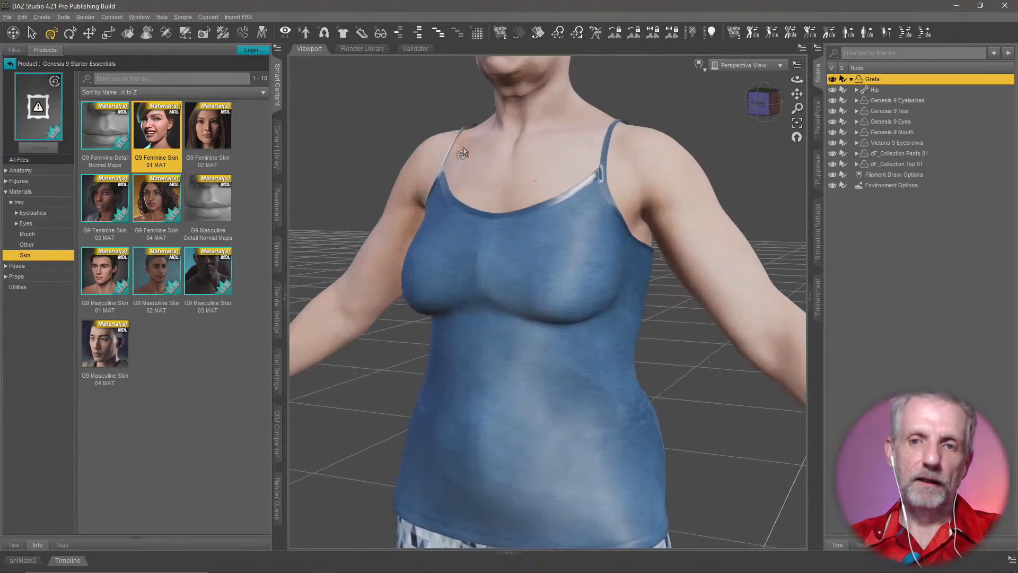
pyautogui.moveTo(463, 149); pyautogui.dragTo(464, 177, button='middle')
pyautogui.scroll(6, 463, 181)
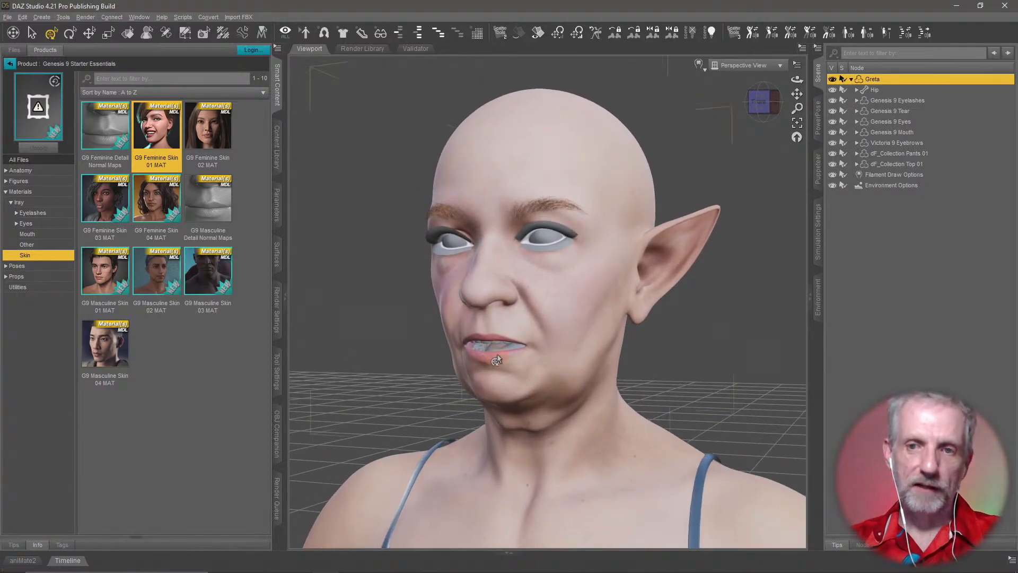
pyautogui.moveTo(498, 355); pyautogui.dragTo(525, 347, button='middle')
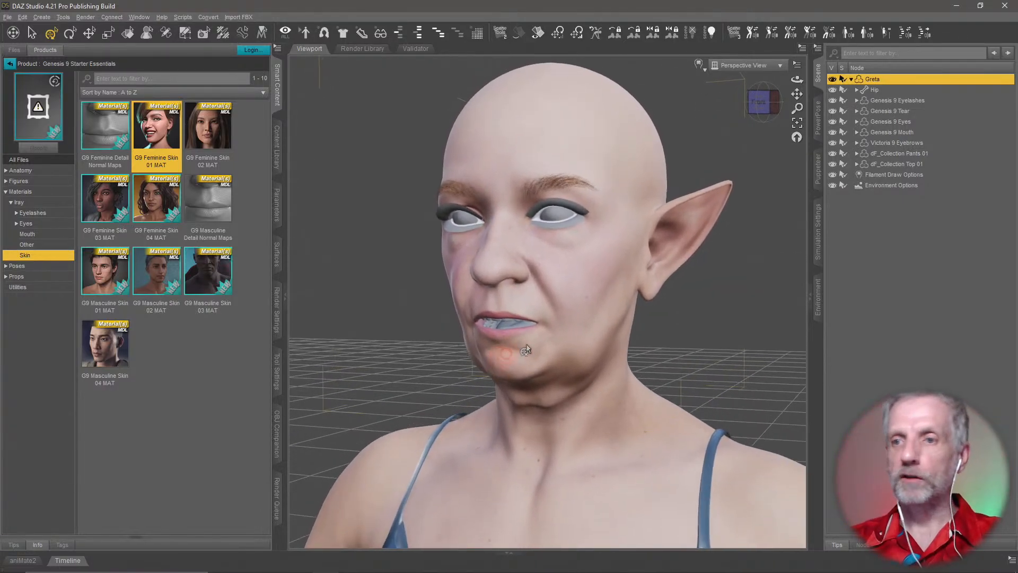
# Step: Try an Environment Intensity Scale of 6000 in the Filament Draw Options and settle on 5000
pyautogui.click(899, 175)
pyautogui.click(276, 206)
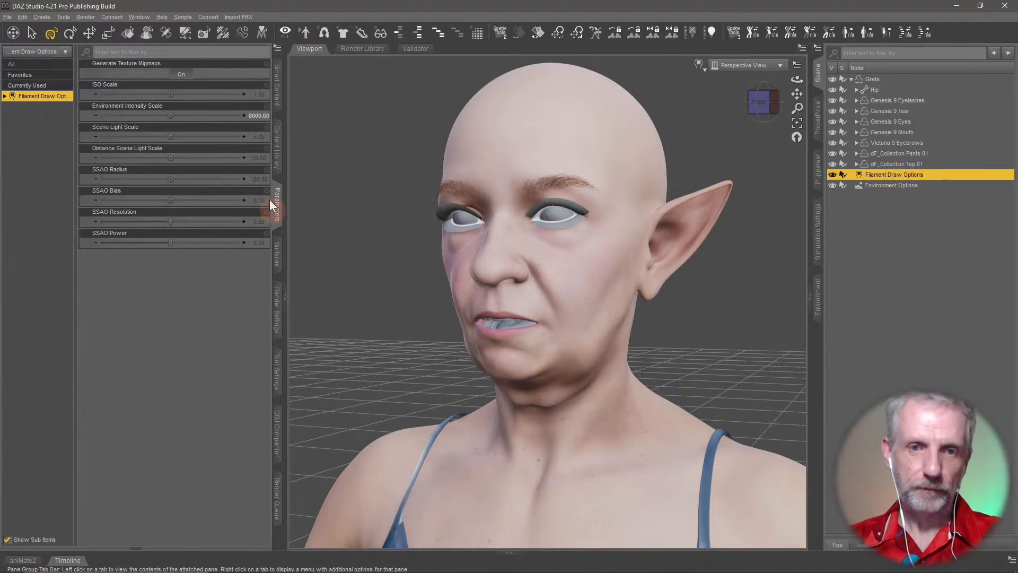
pyautogui.click(253, 116)
pyautogui.press('Return')
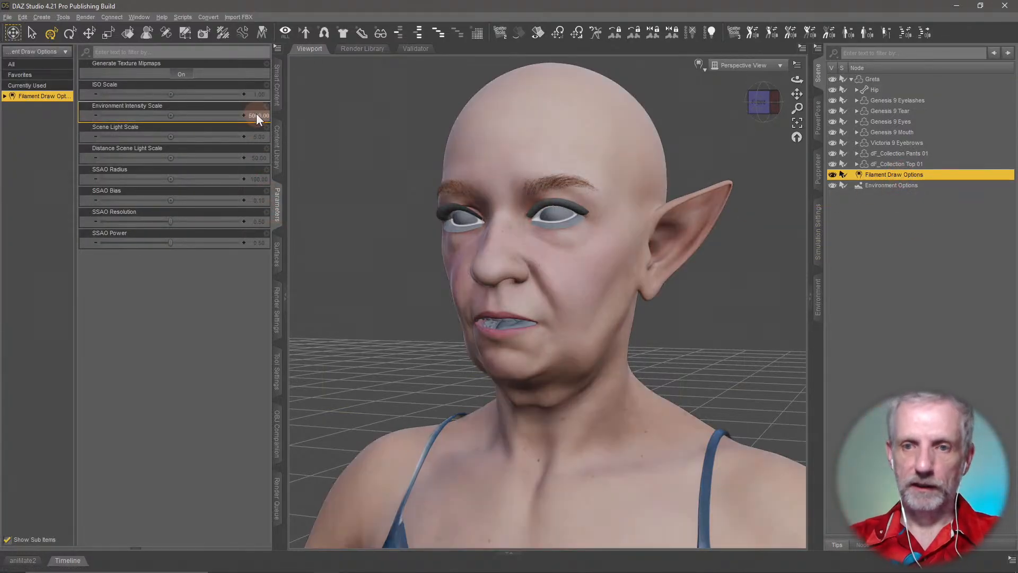
pyautogui.click(256, 117)
pyautogui.write('6000')
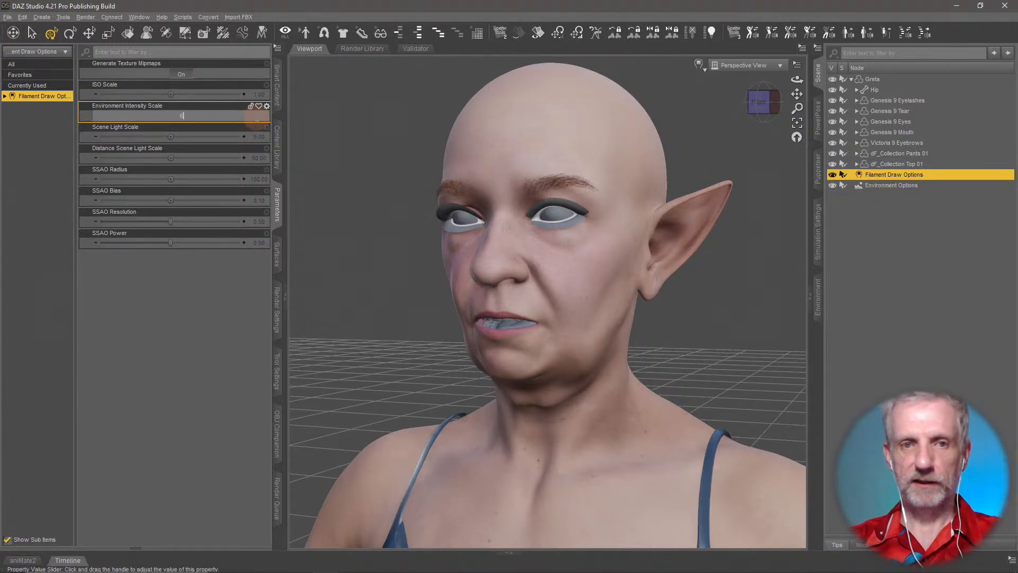
pyautogui.press('Return')
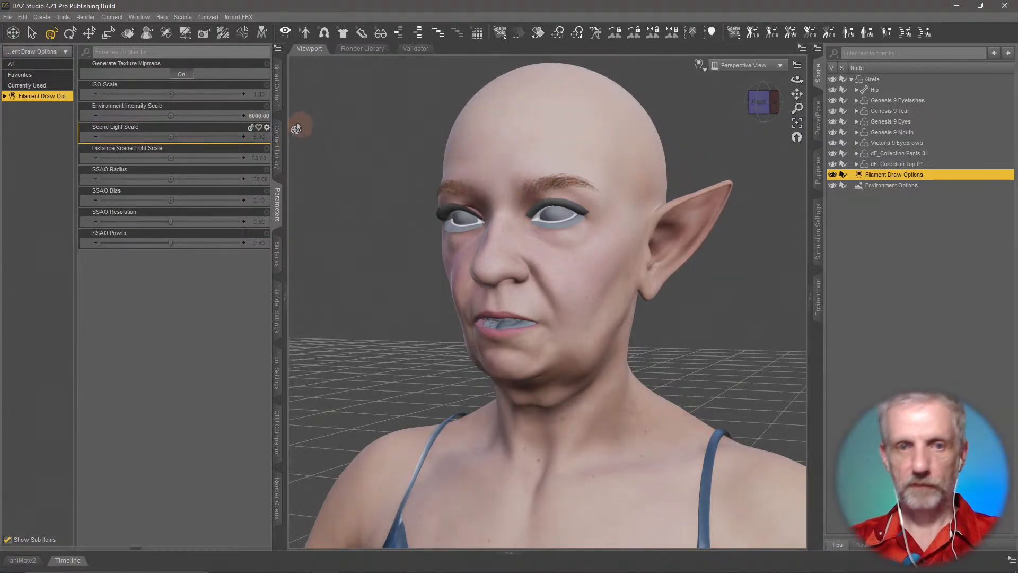
pyautogui.click(254, 116)
pyautogui.write('5000')
pyautogui.press('Return')
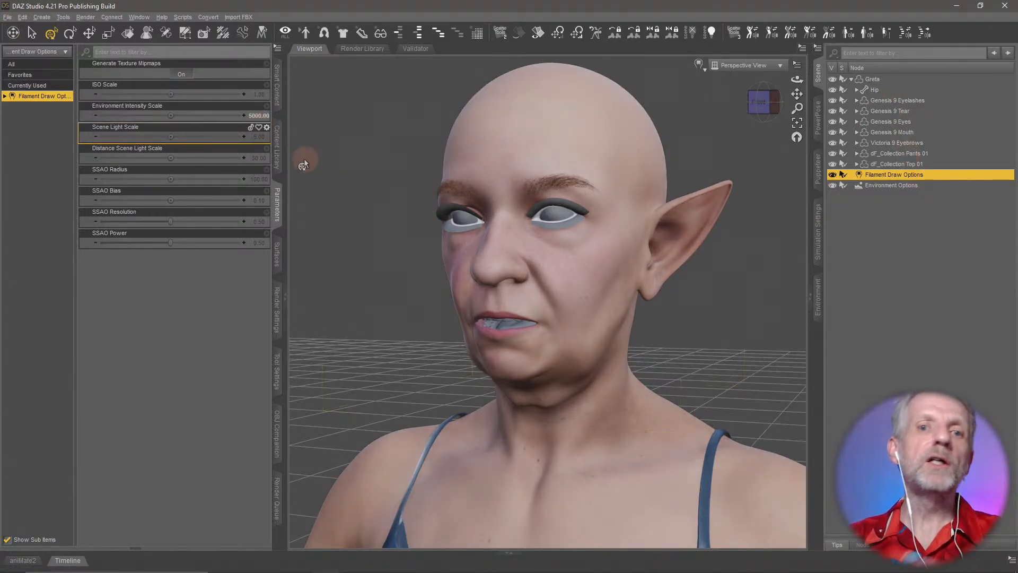
# Step: Compare G9 Mouth MAT 01 and MAT 02 on Genesis 9 Mouth and keep MAT 01 applied
pyautogui.click(277, 154)
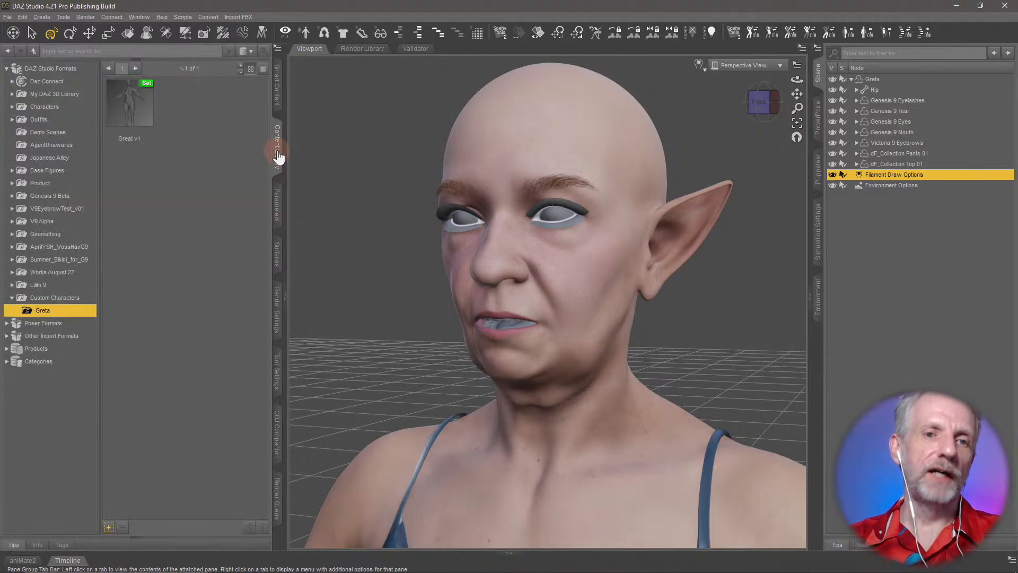
pyautogui.click(278, 101)
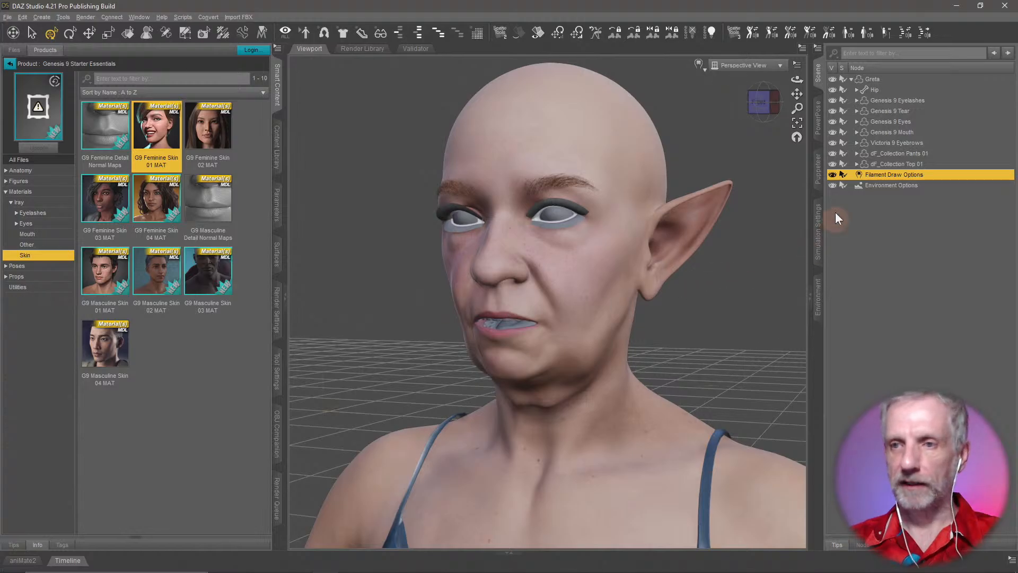
pyautogui.click(905, 133)
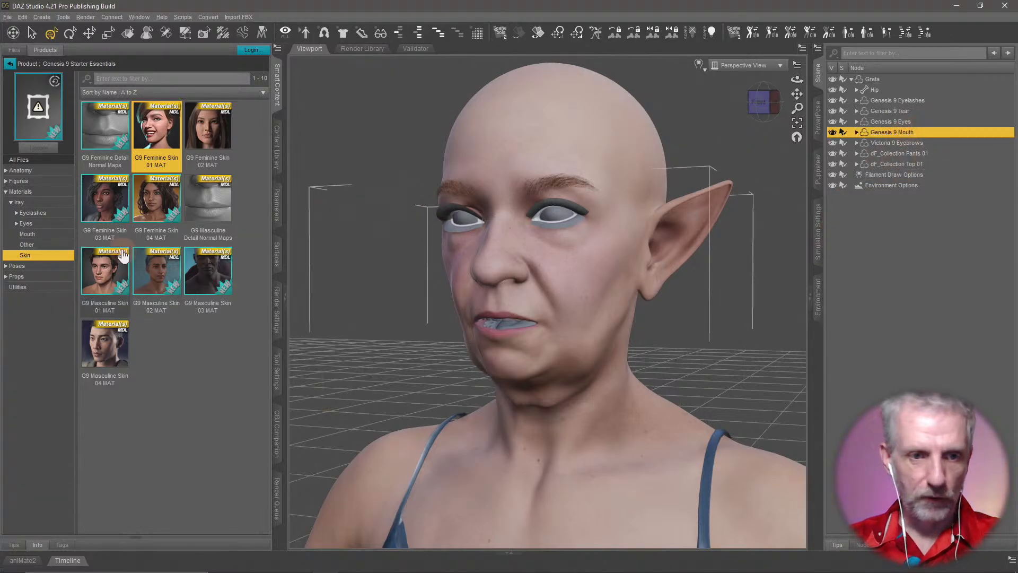
pyautogui.click(50, 223)
pyautogui.click(49, 234)
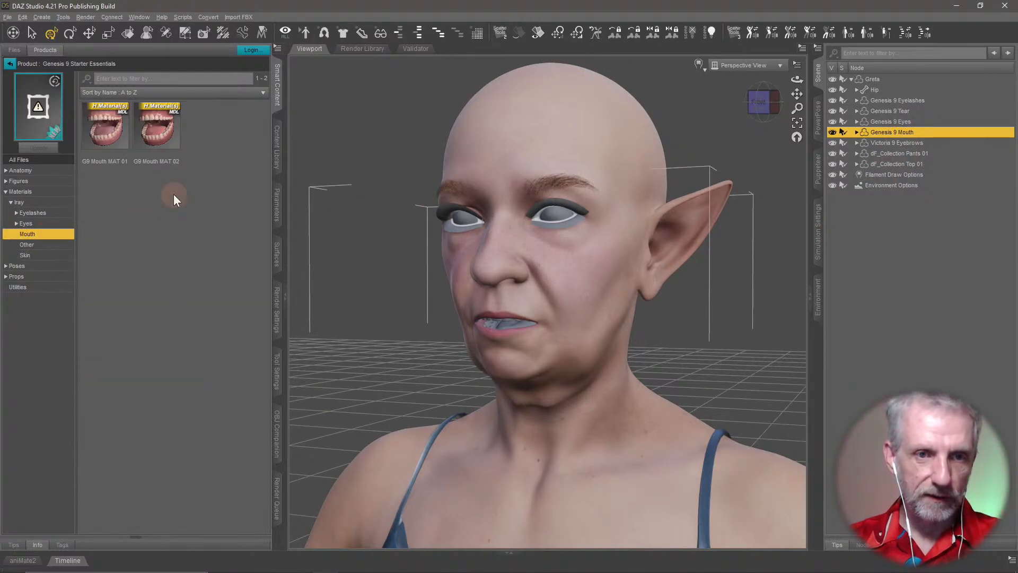
pyautogui.doubleClick(111, 140)
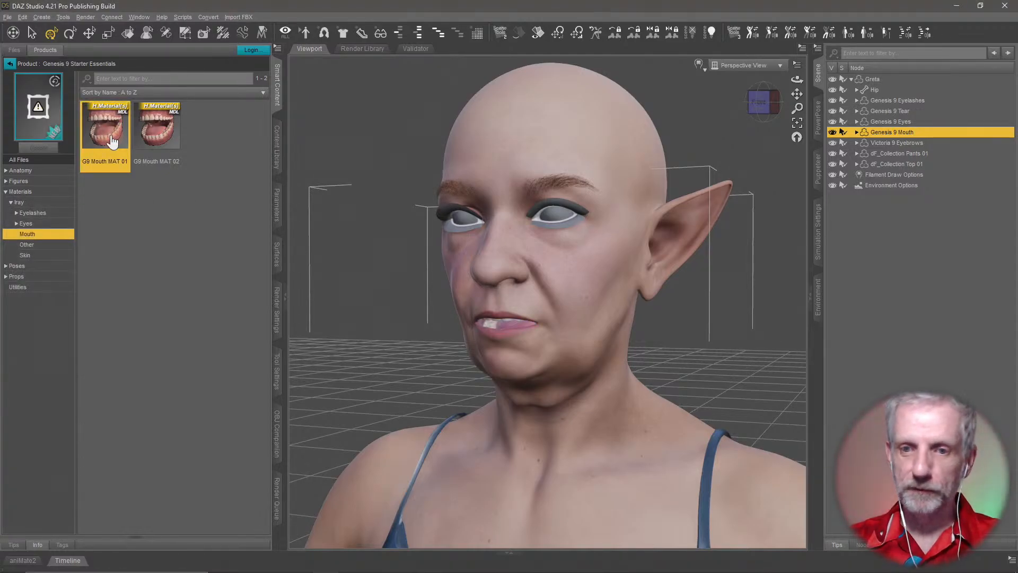
pyautogui.doubleClick(153, 141)
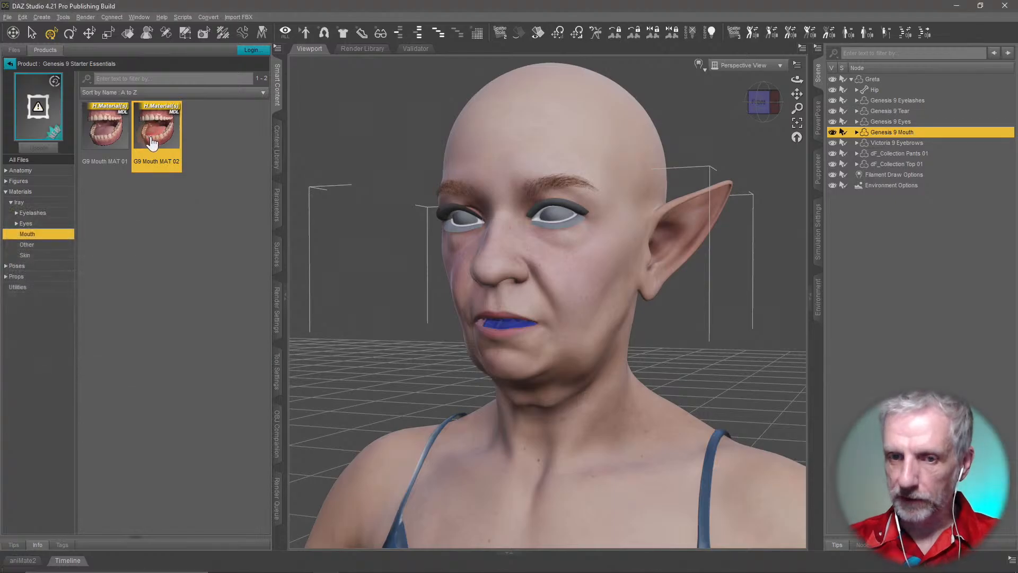
pyautogui.doubleClick(123, 142)
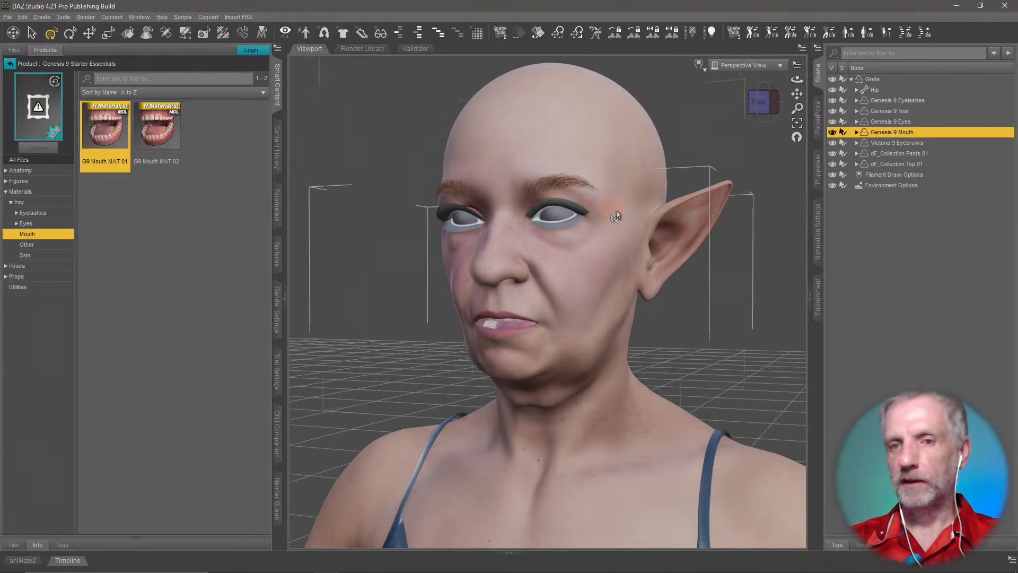
# Step: Try G9 Eyes MAT 11 and MAT 04 on Genesis 9 Eyes and apply G9 Eyes MAT 05
pyautogui.click(905, 123)
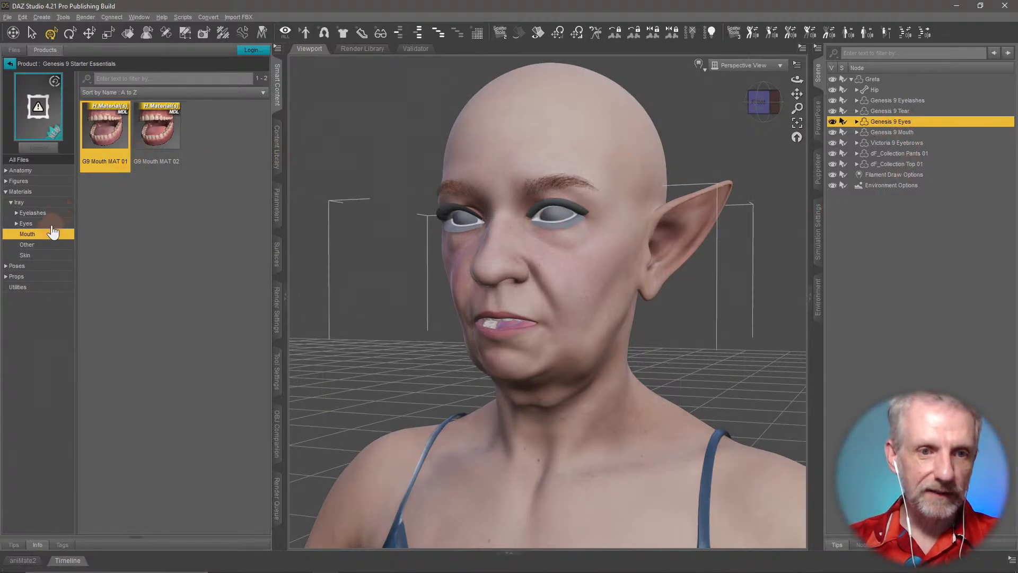
pyautogui.click(32, 223)
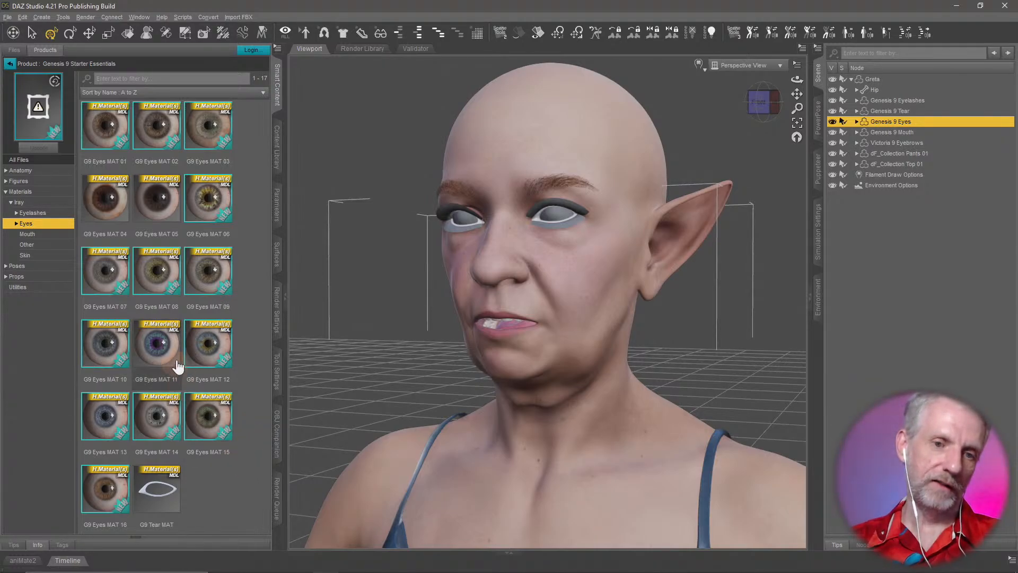
pyautogui.moveTo(168, 350)
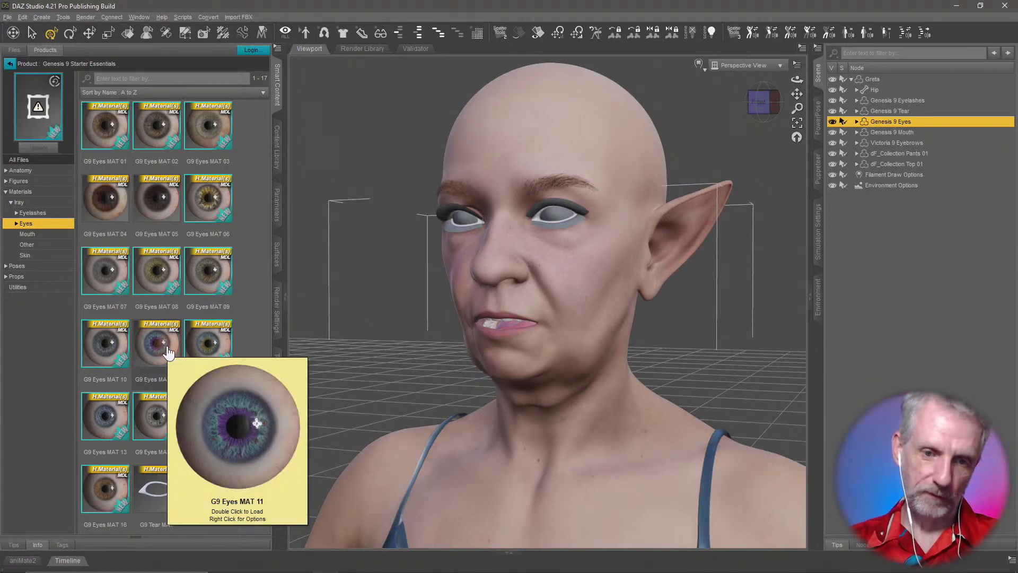
pyautogui.doubleClick(168, 348)
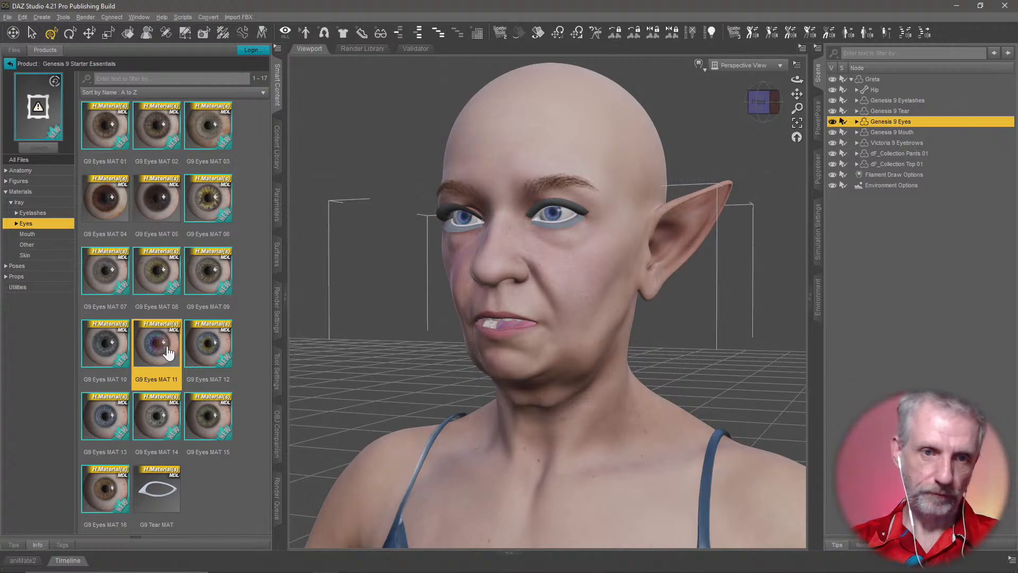
pyautogui.doubleClick(117, 217)
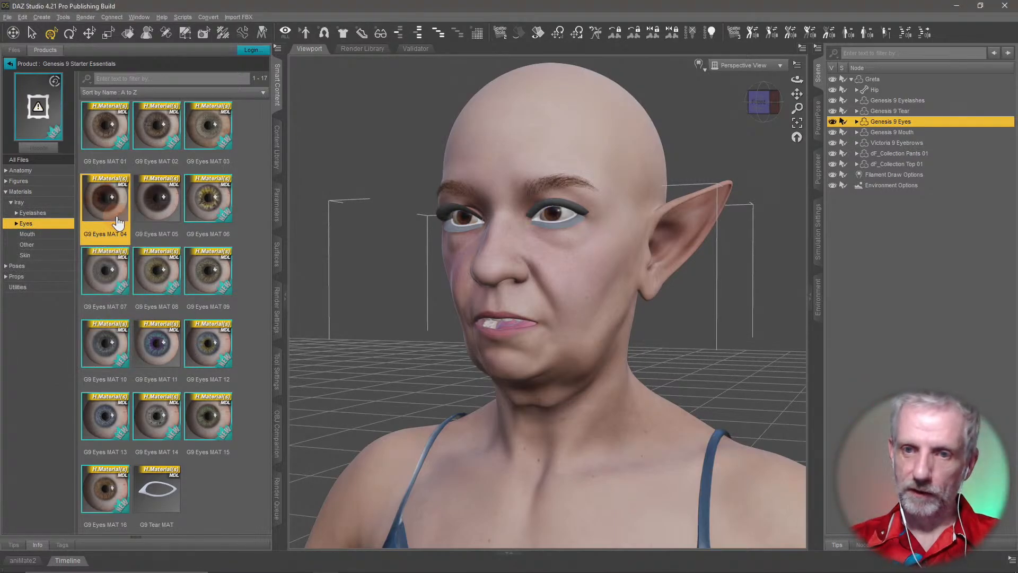
pyautogui.doubleClick(168, 217)
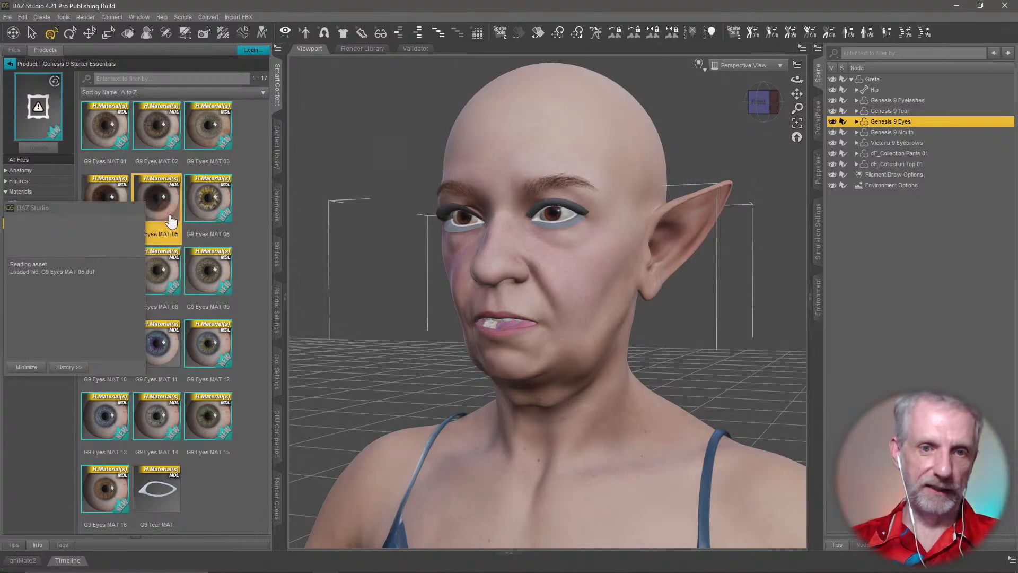
# Step: Apply the G9 Tear MAT material to Genesis 9 Tear
pyautogui.moveTo(171, 219)
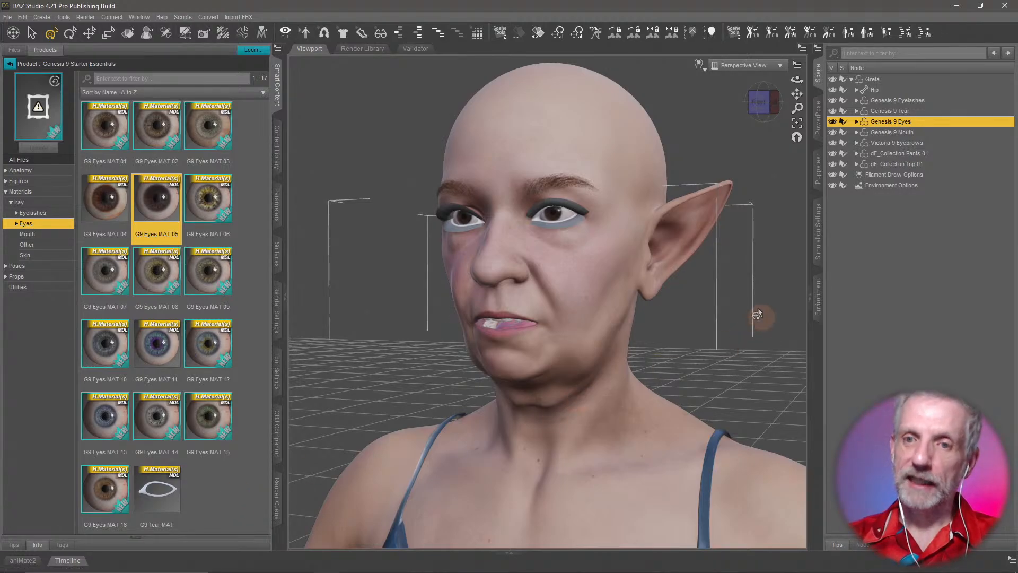
pyautogui.click(901, 111)
pyautogui.doubleClick(159, 492)
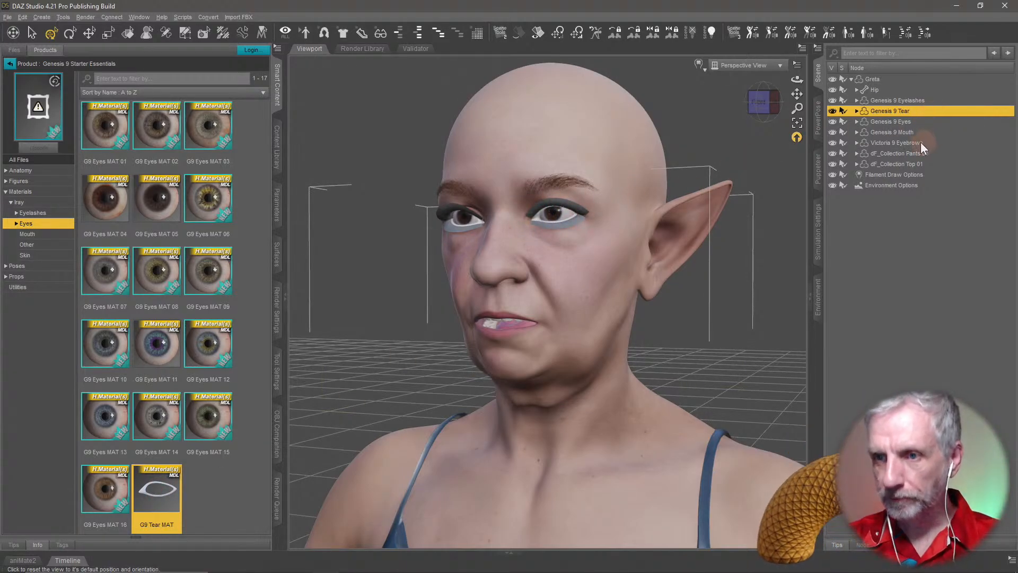
# Step: Apply the G9 Eyelashes Black colour preset to Genesis 9 Eyelashes
pyautogui.click(922, 101)
pyautogui.click(50, 214)
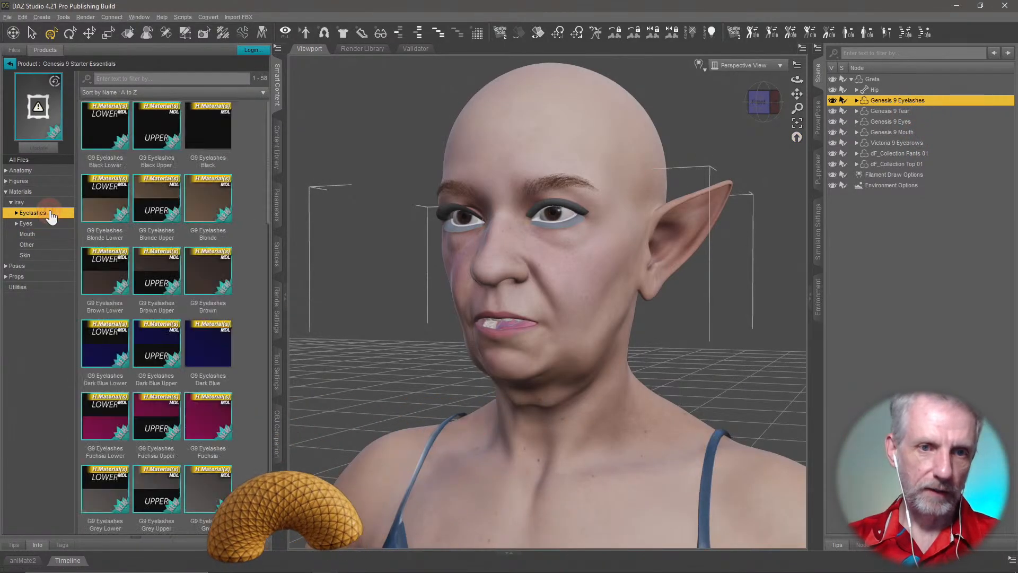
pyautogui.doubleClick(41, 214)
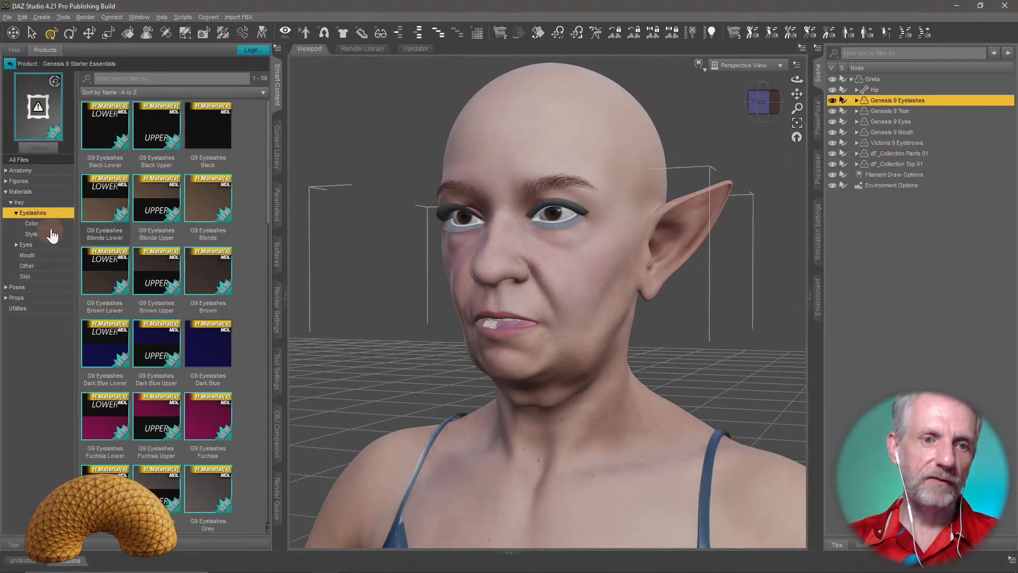
pyautogui.click(55, 225)
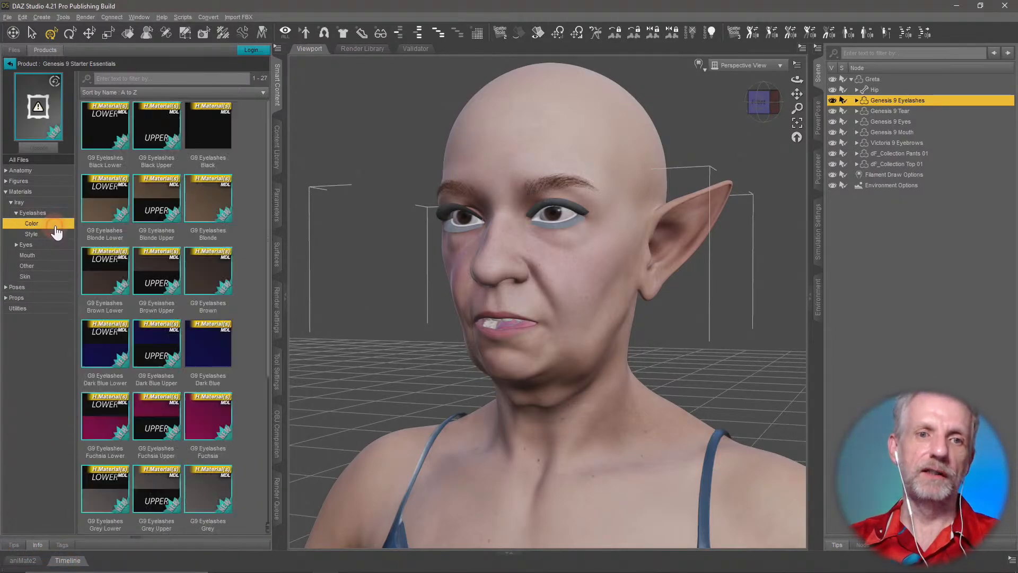
pyautogui.doubleClick(221, 140)
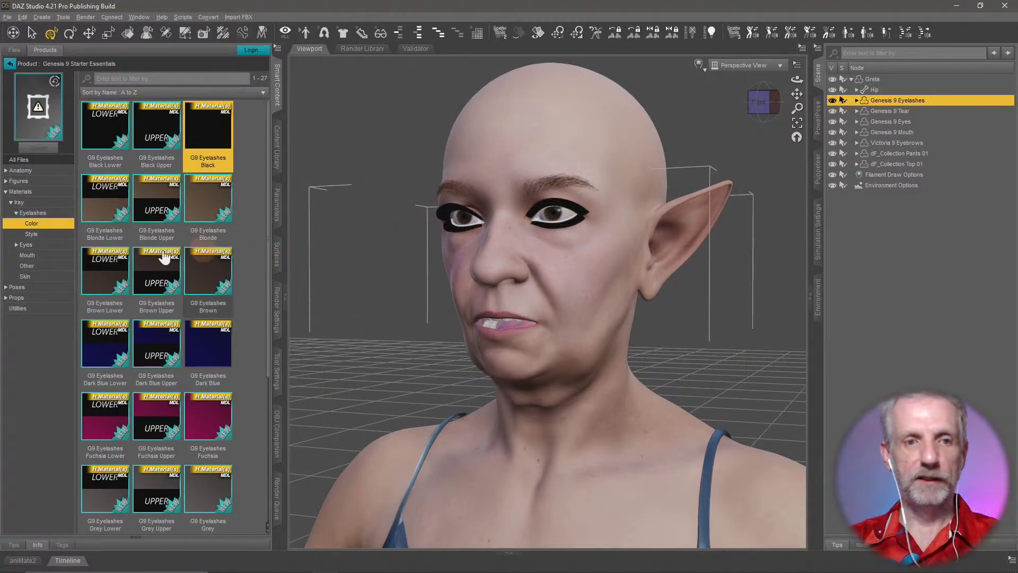
# Step: Try the Genesis 9 Eyelashes Cartoony style on the eyelashes and inspect it up close on the face
pyautogui.click(32, 233)
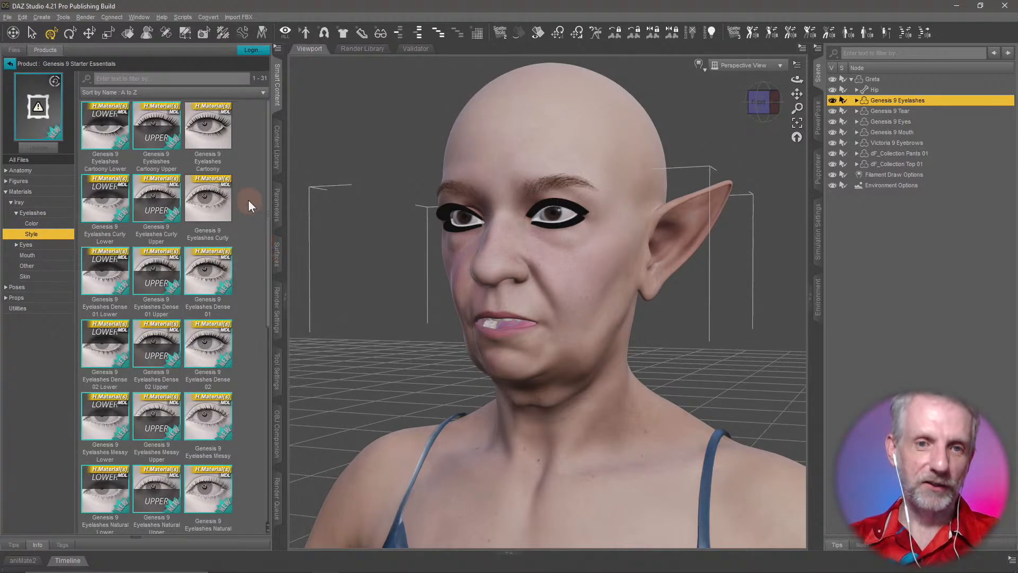
pyautogui.doubleClick(215, 135)
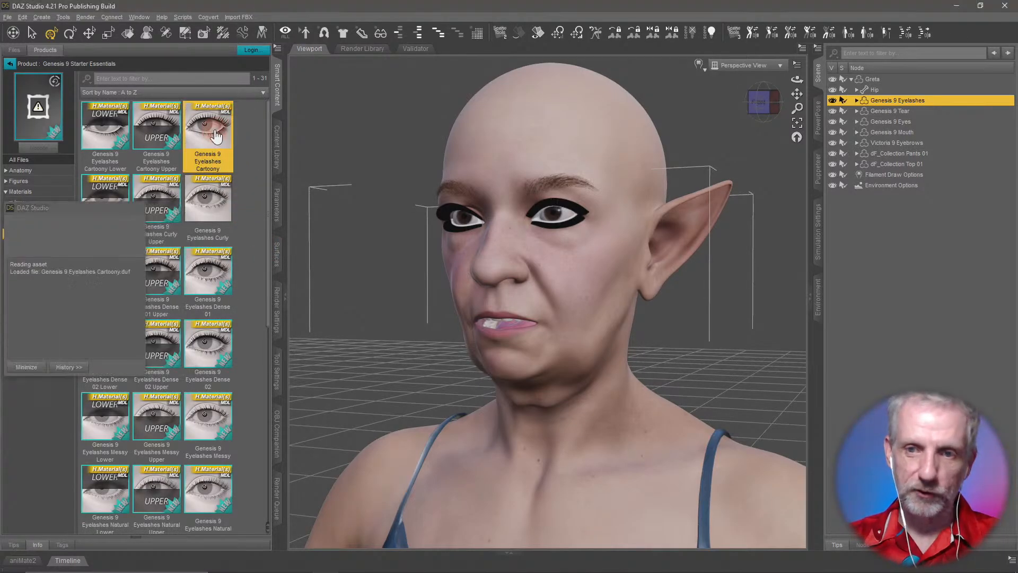
pyautogui.scroll(-3, 445, 241)
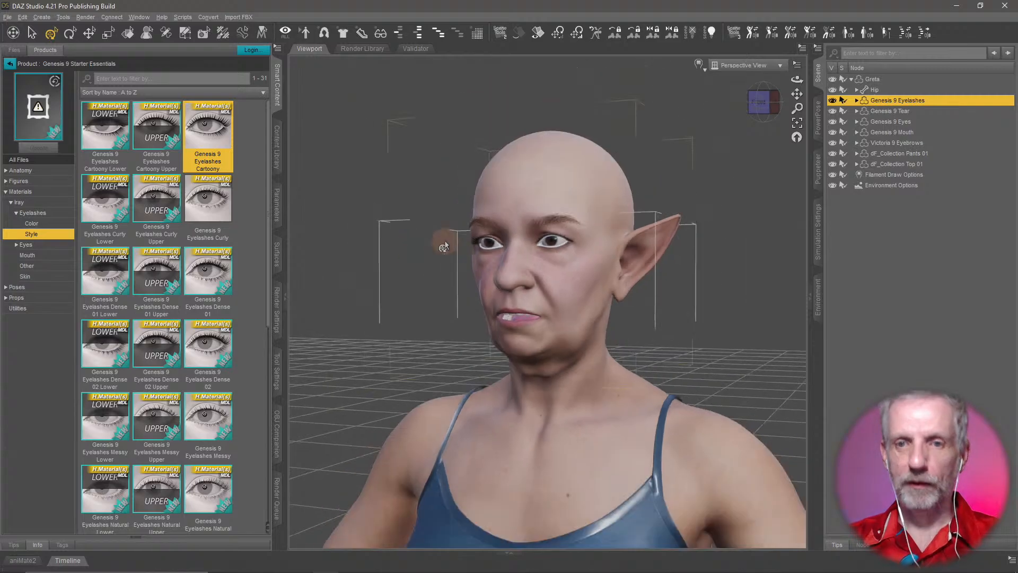
pyautogui.scroll(10, 444, 241)
pyautogui.scroll(-5, 445, 241)
pyautogui.scroll(-3, 445, 246)
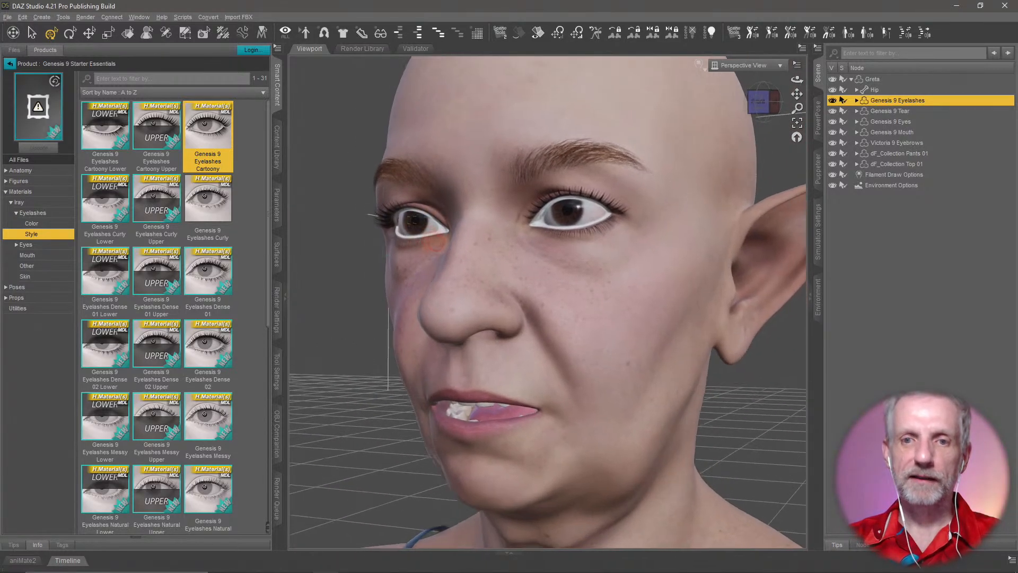
# Step: Try the Curly, Dense 01, Dense 02 and Messy styles on Genesis 9 Eyelashes and compare them up close
pyautogui.doubleClick(210, 202)
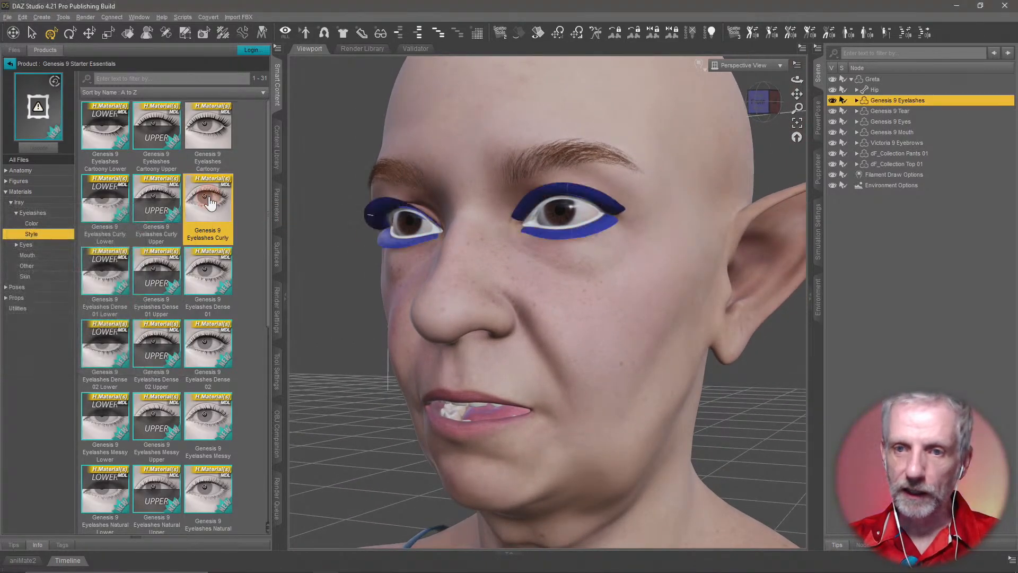
pyautogui.moveTo(549, 232); pyautogui.dragTo(545, 237, button='middle')
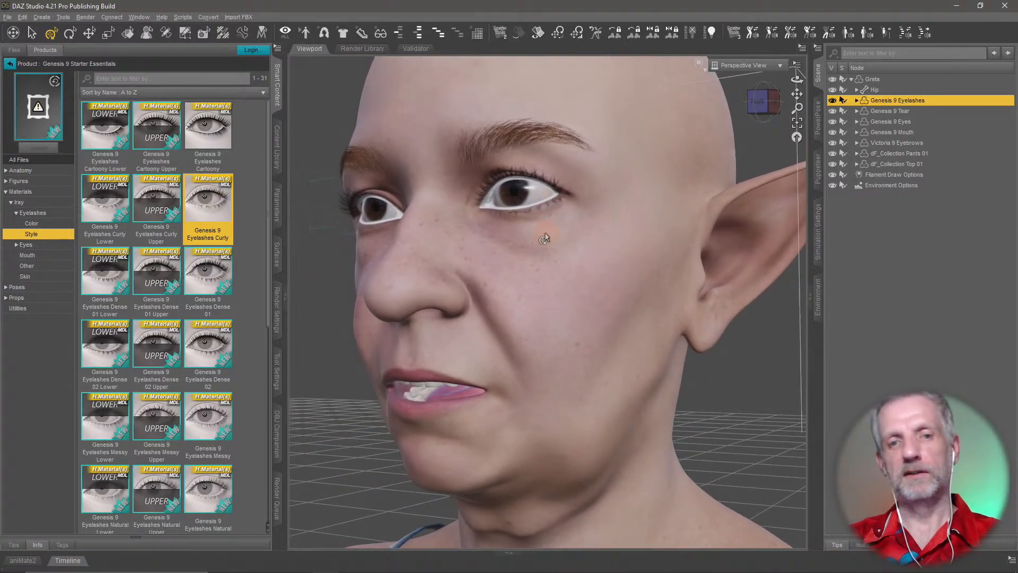
pyautogui.doubleClick(217, 280)
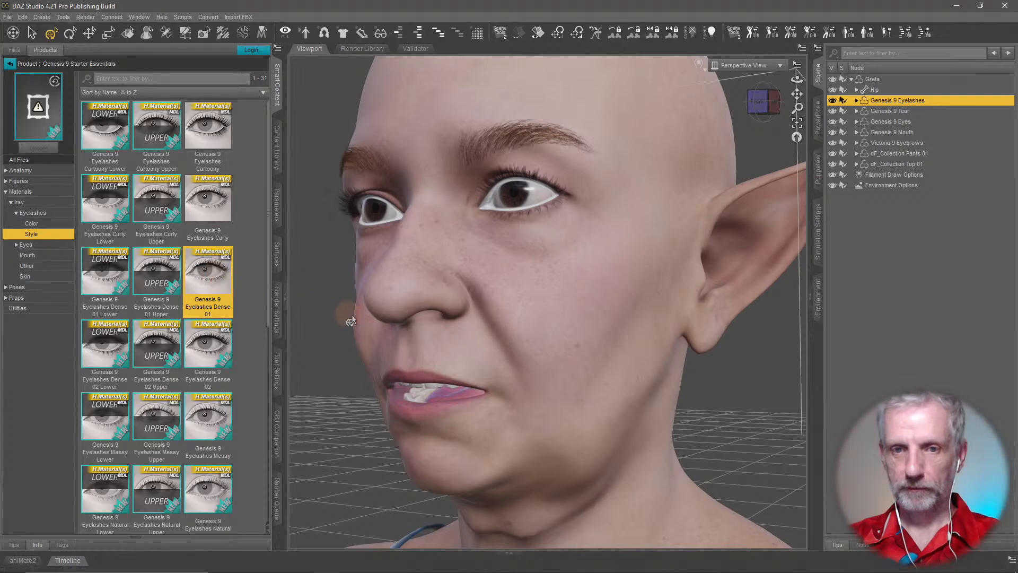
pyautogui.moveTo(352, 319); pyautogui.dragTo(356, 321, button='middle')
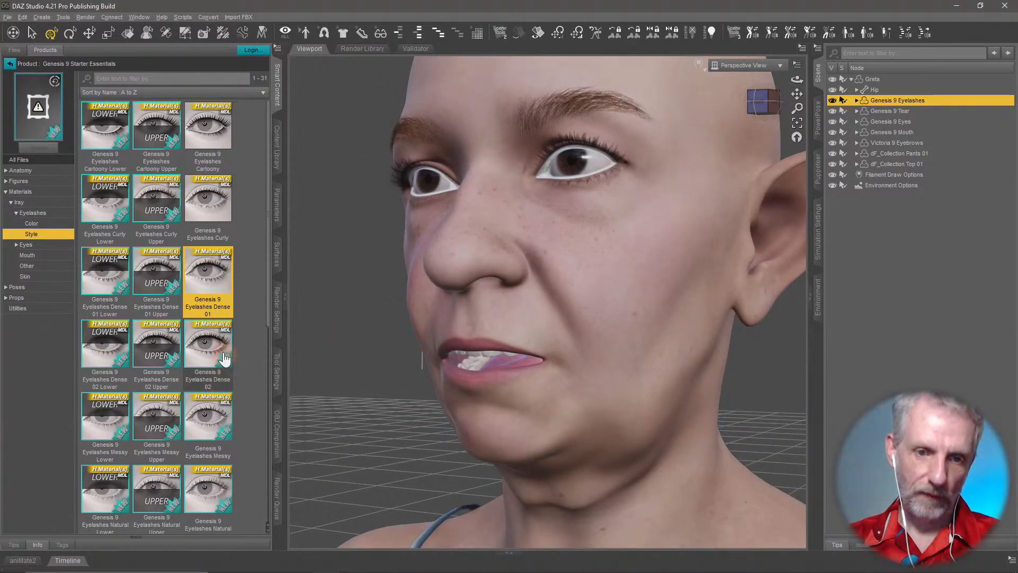
pyautogui.doubleClick(223, 354)
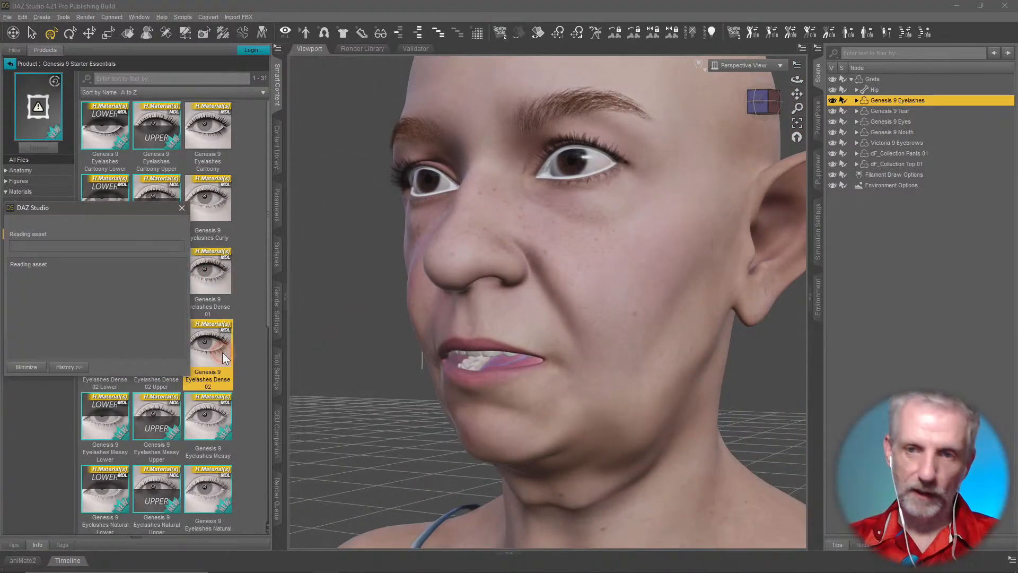
pyautogui.doubleClick(221, 422)
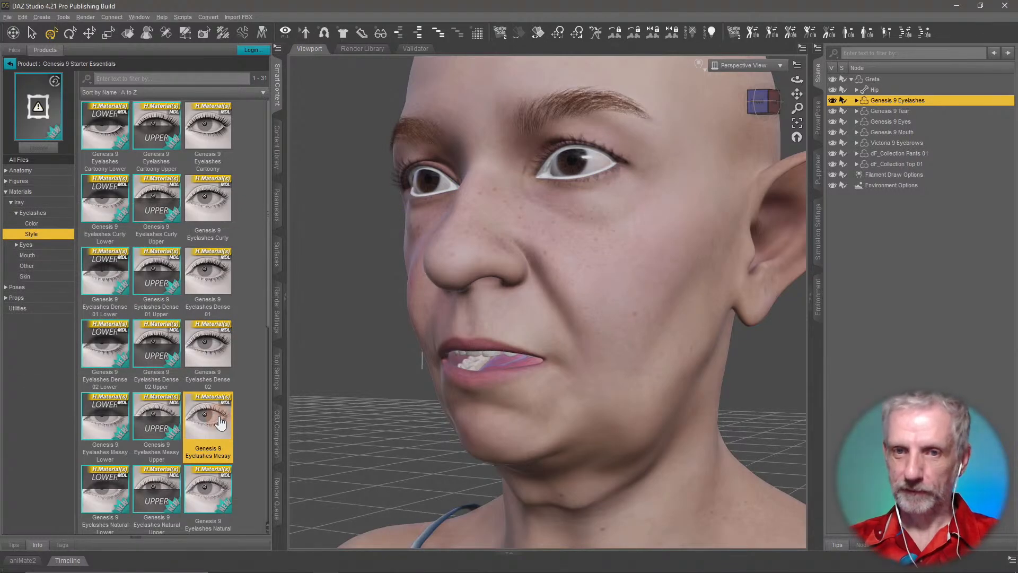
pyautogui.scroll(-3, 252, 402)
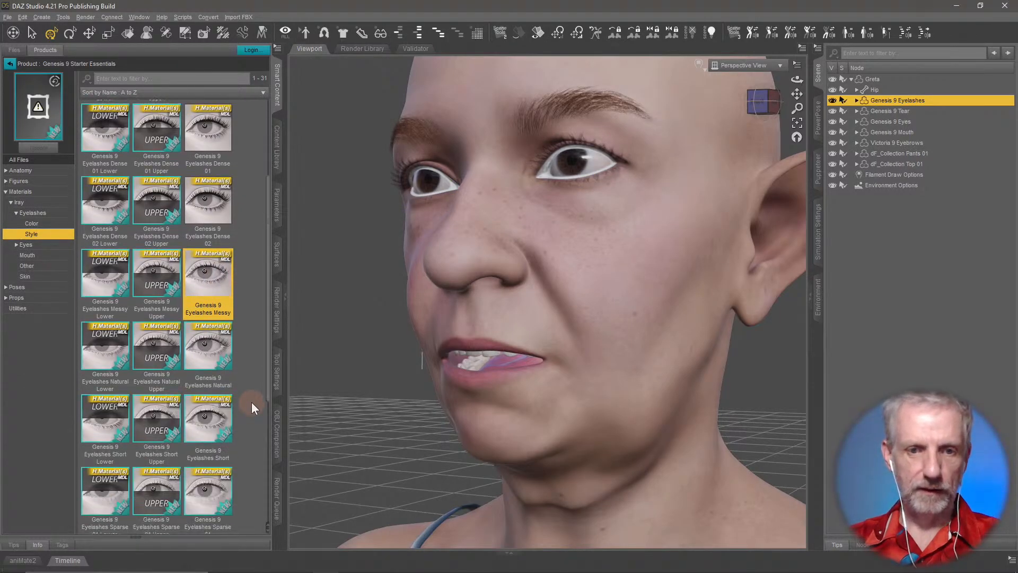
# Step: Try the Natural and Short styles on Genesis 9 Eyelashes and apply Genesis 9 Eyelashes Sparse 01
pyautogui.doubleClick(222, 276)
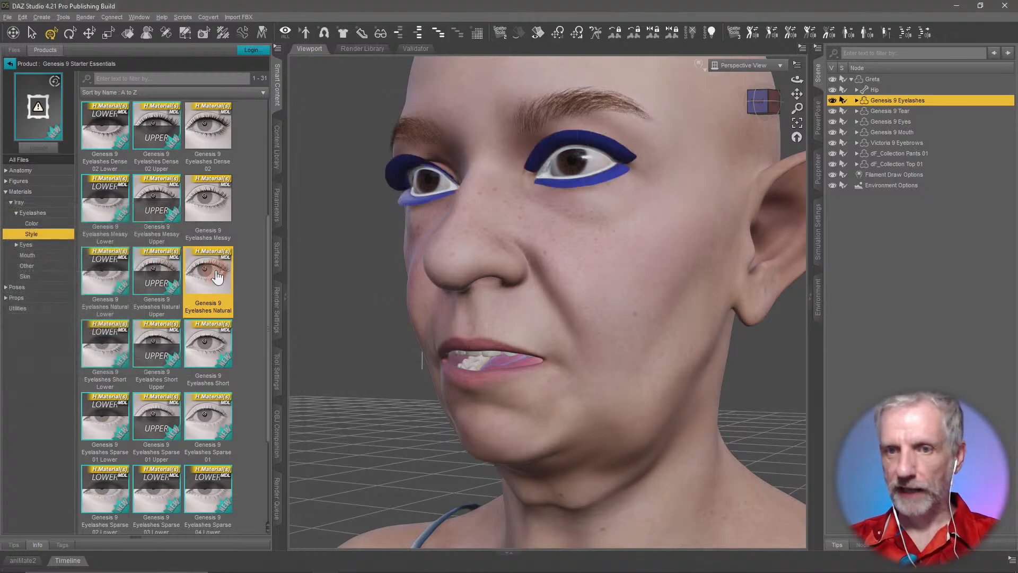
pyautogui.doubleClick(203, 359)
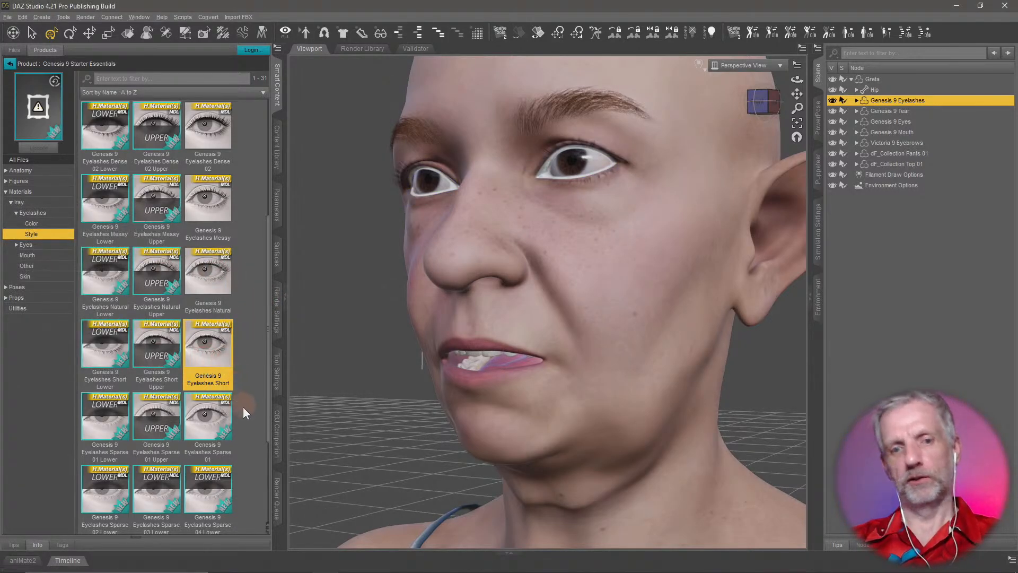
pyautogui.doubleClick(217, 419)
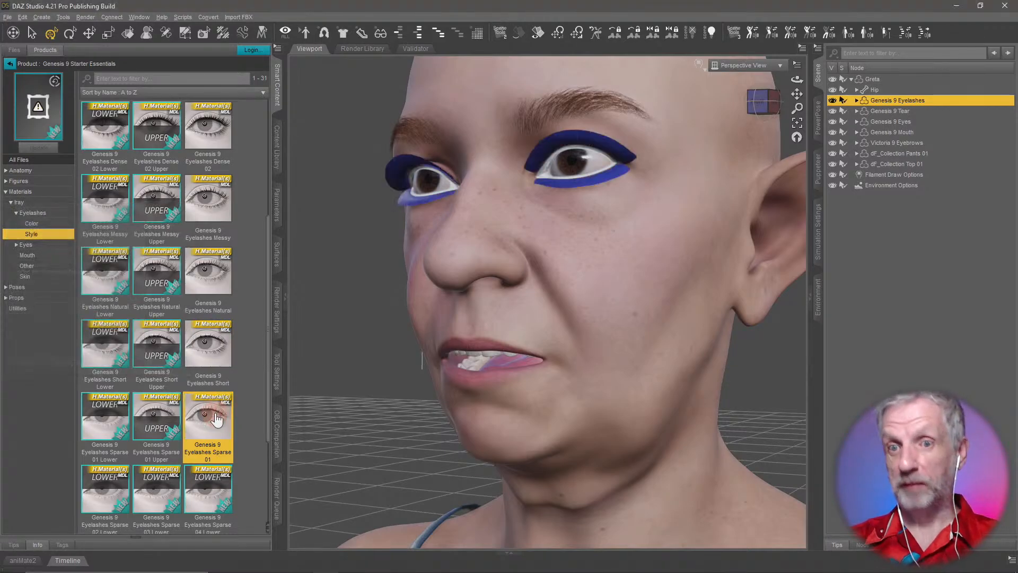
pyautogui.scroll(-2, 227, 419)
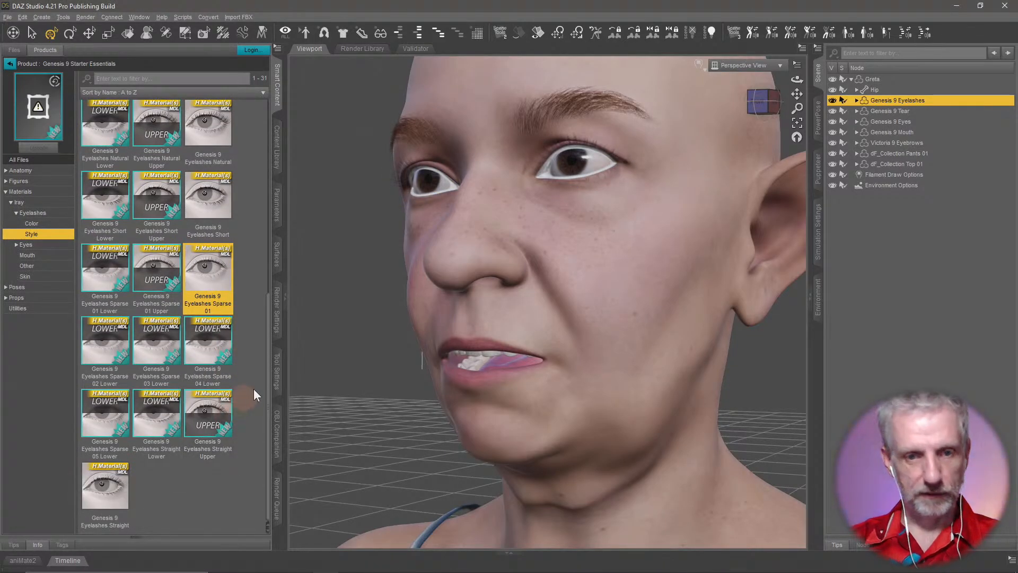
# Step: Try the Genesis 9 Eyelashes Sparse 04 Lower style and apply the Dense 01 style to the figure's eyelashes instead
pyautogui.doubleClick(213, 347)
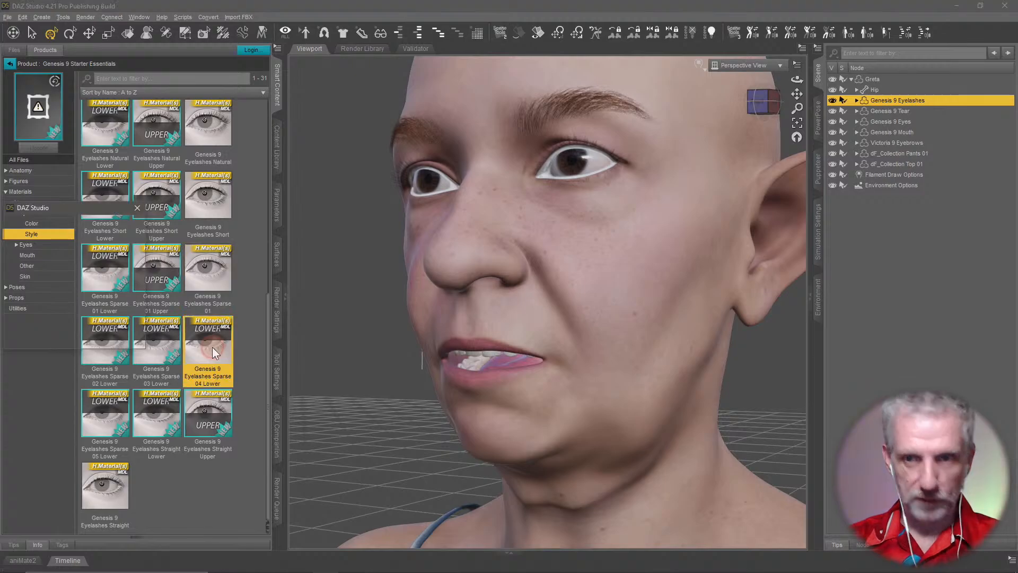
pyautogui.scroll(5, 222, 353)
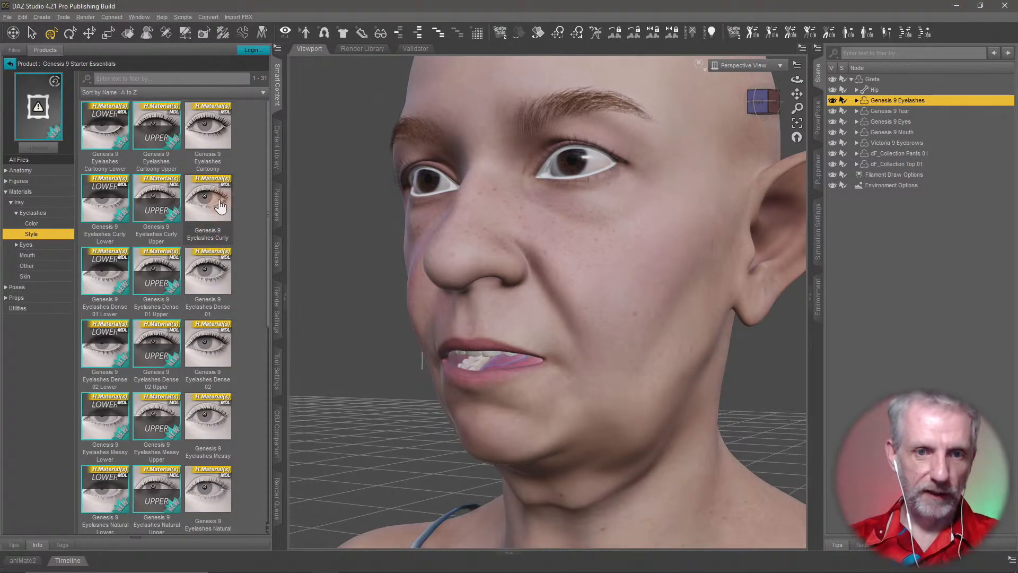
pyautogui.doubleClick(209, 273)
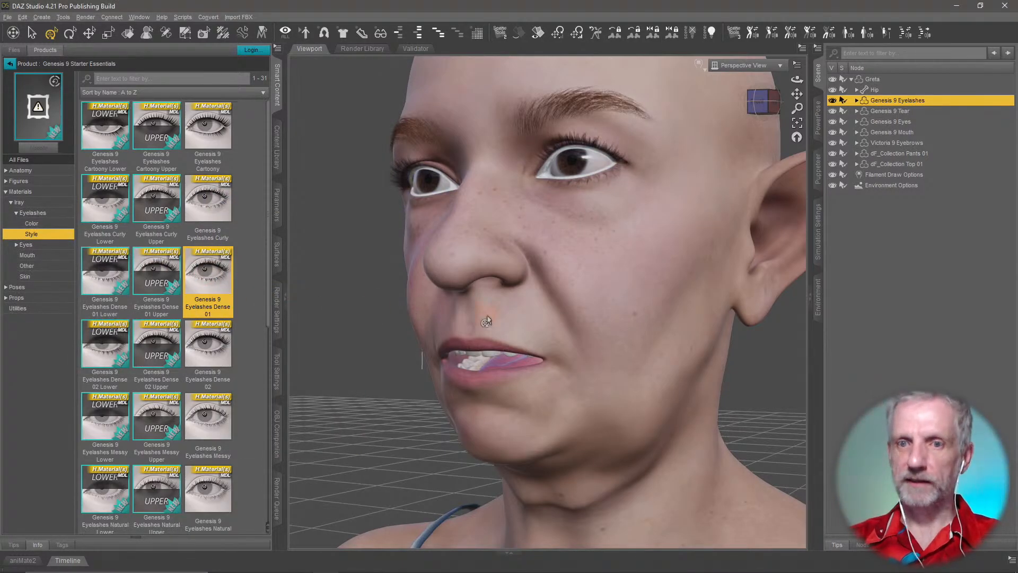
pyautogui.moveTo(486, 317); pyautogui.dragTo(459, 239, button='middle')
pyautogui.scroll(-8, 487, 315)
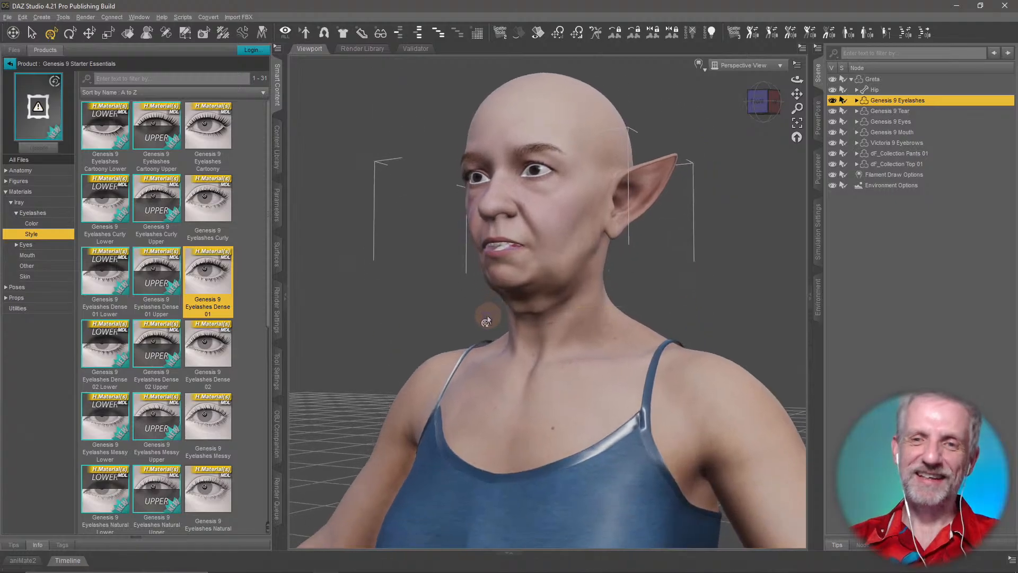
pyautogui.scroll(-3, 485, 318)
pyautogui.scroll(-2, 458, 301)
pyautogui.moveTo(458, 301)
pyautogui.mouseDown(button='middle')
pyautogui.moveTo(445, 307)
pyautogui.moveTo(435, 281)
pyautogui.moveTo(449, 310)
pyautogui.mouseUp(button='middle')
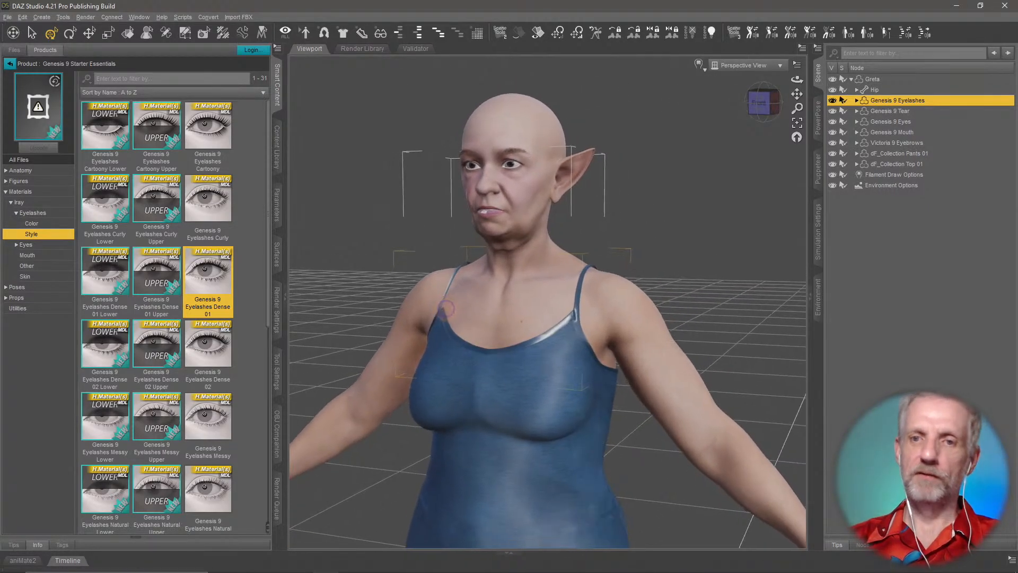
# Step: Select the Greta figure and browse the installed Hair products for a suitable hairstyle
pyautogui.click(873, 79)
pyautogui.scroll(-4, 587, 225)
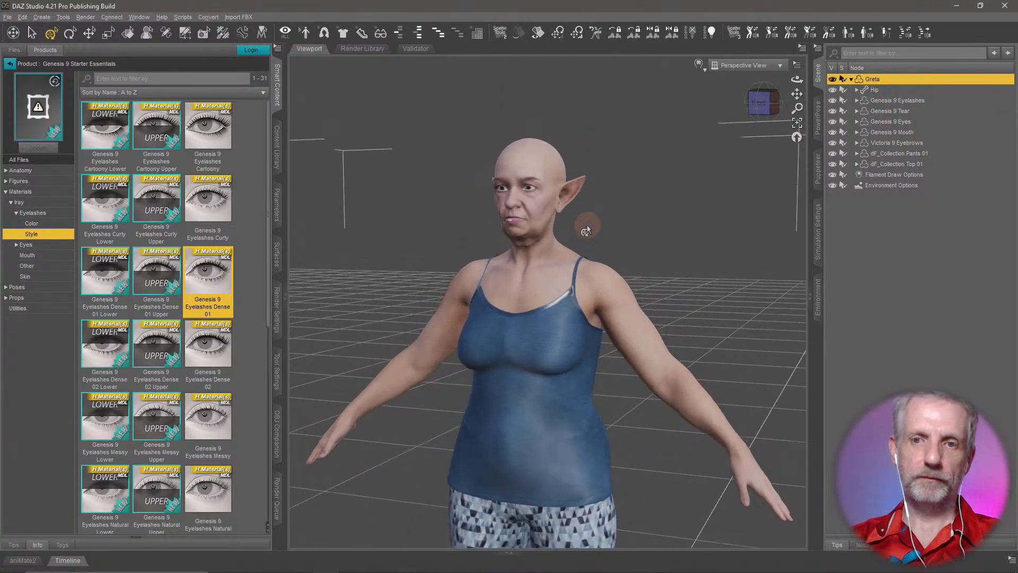
pyautogui.moveTo(587, 225); pyautogui.dragTo(582, 252, button='middle')
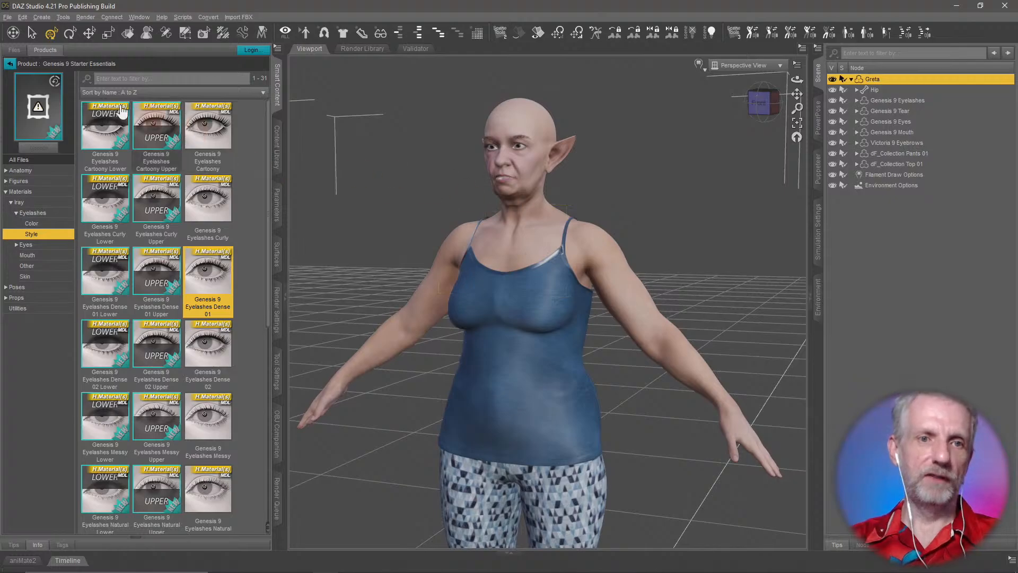
pyautogui.click(10, 63)
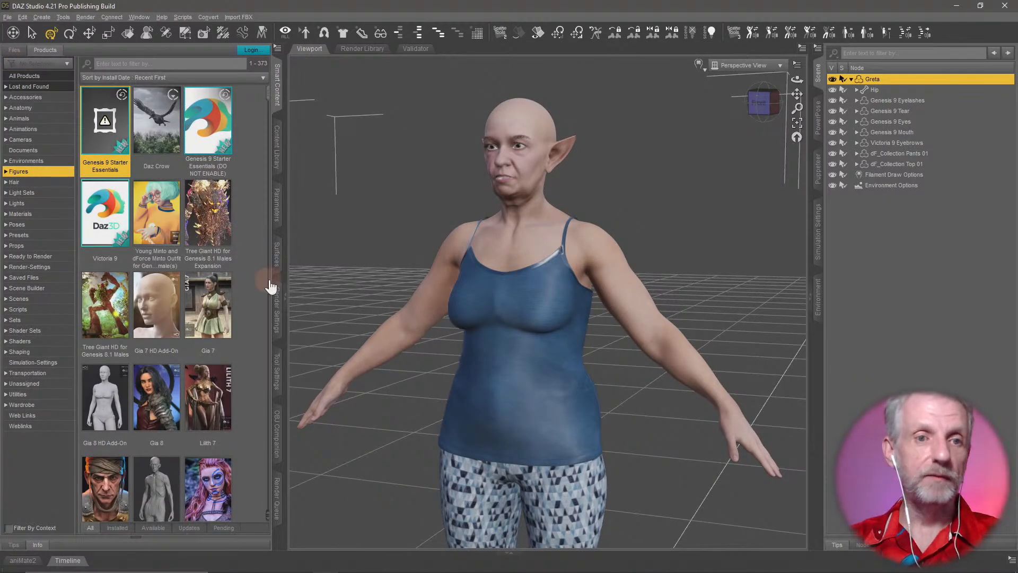
pyautogui.click(52, 181)
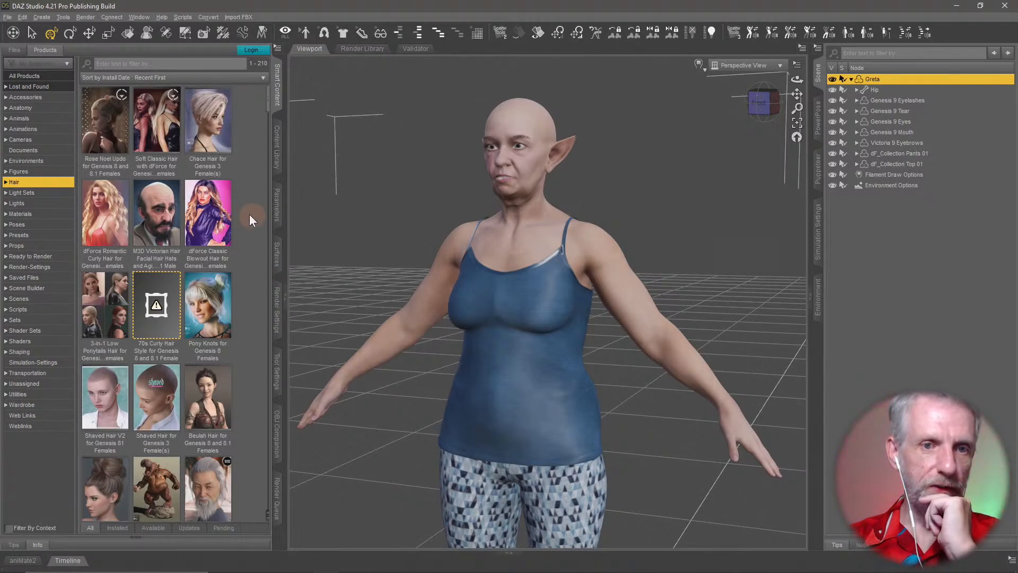
pyautogui.moveTo(108, 132)
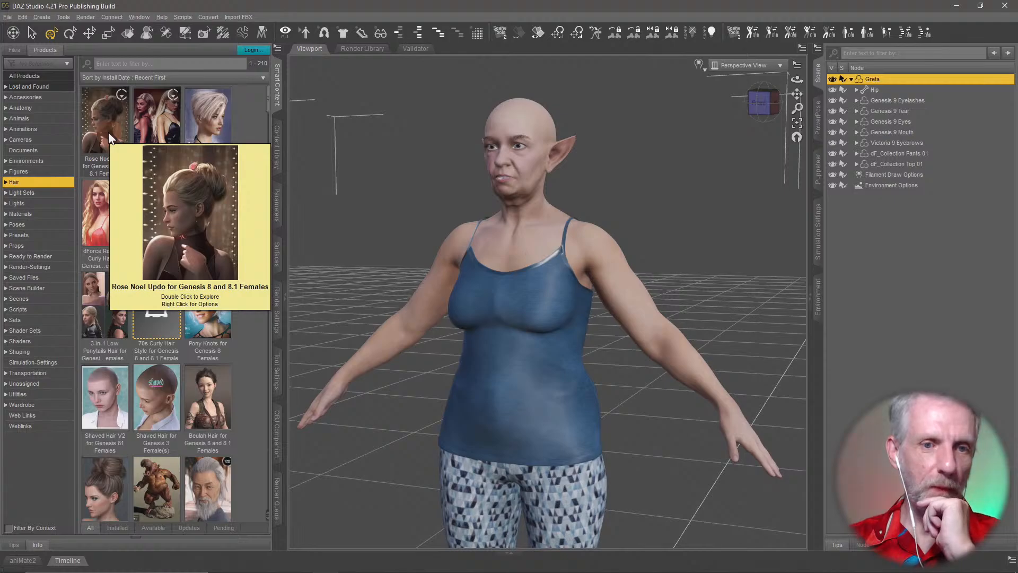
pyautogui.moveTo(112, 230)
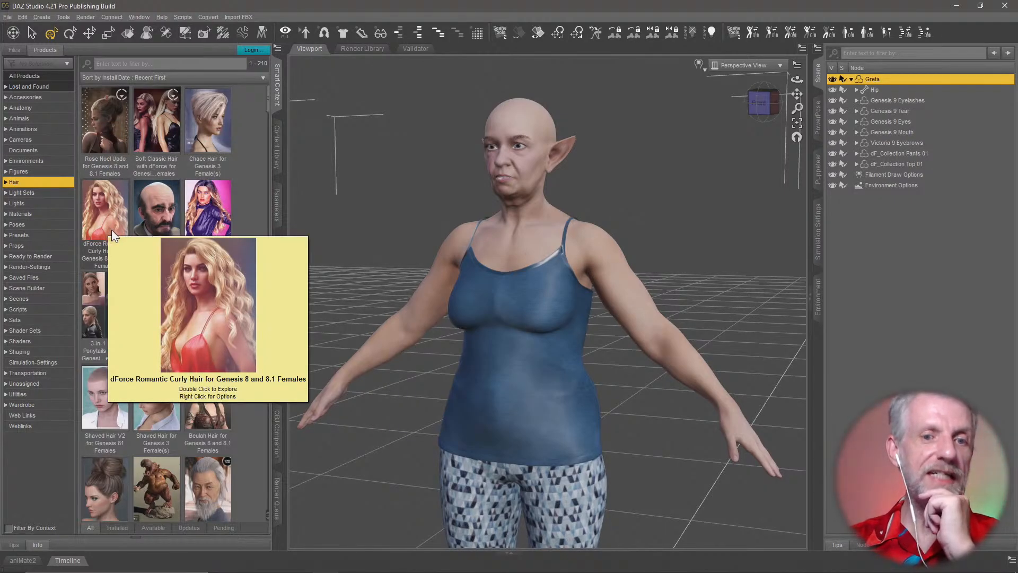
pyautogui.moveTo(244, 210)
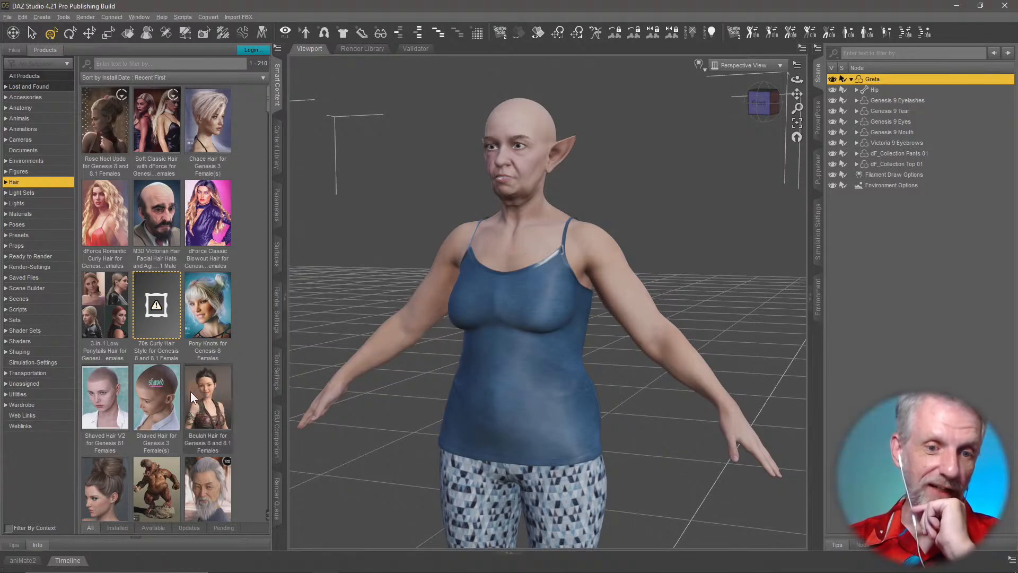
pyautogui.moveTo(172, 396)
pyautogui.scroll(-4, 172, 396)
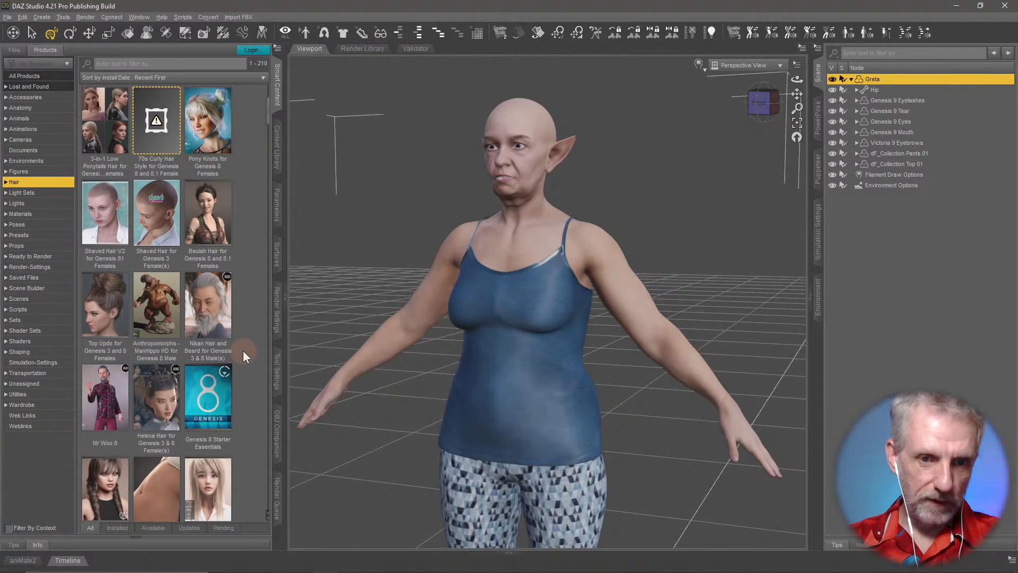
pyautogui.scroll(-6, 243, 352)
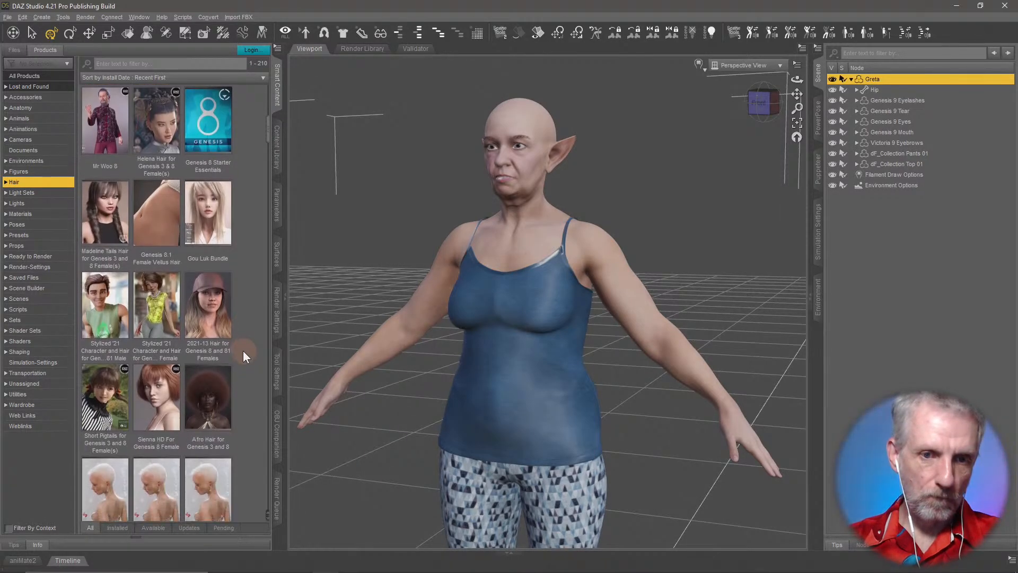
pyautogui.scroll(-4, 243, 351)
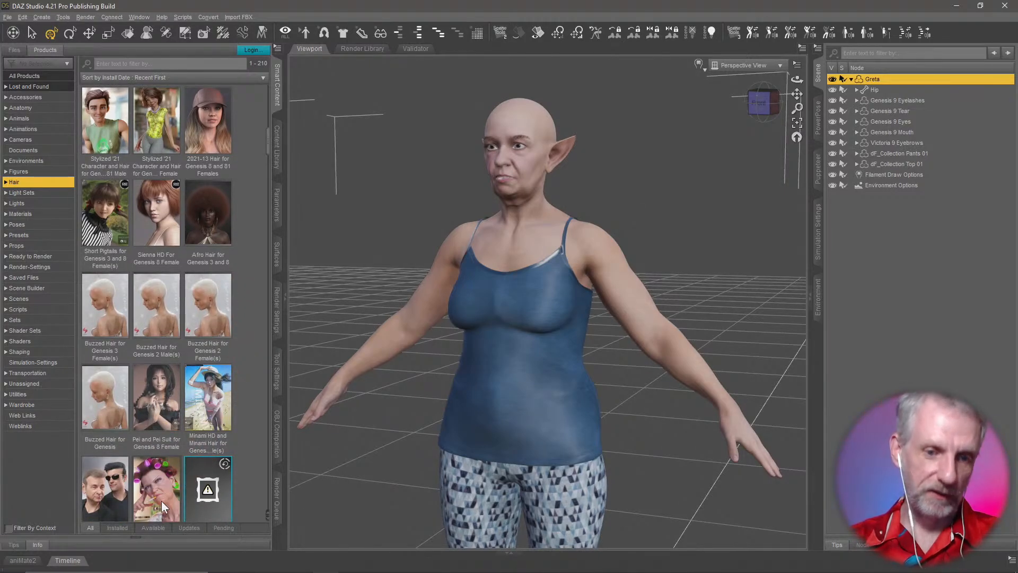
# Step: Try the Genesis 8 Female version of Curl Me Hair on Greta without Auto-Fit conversion, and delete it from the scene
pyautogui.moveTo(161, 501)
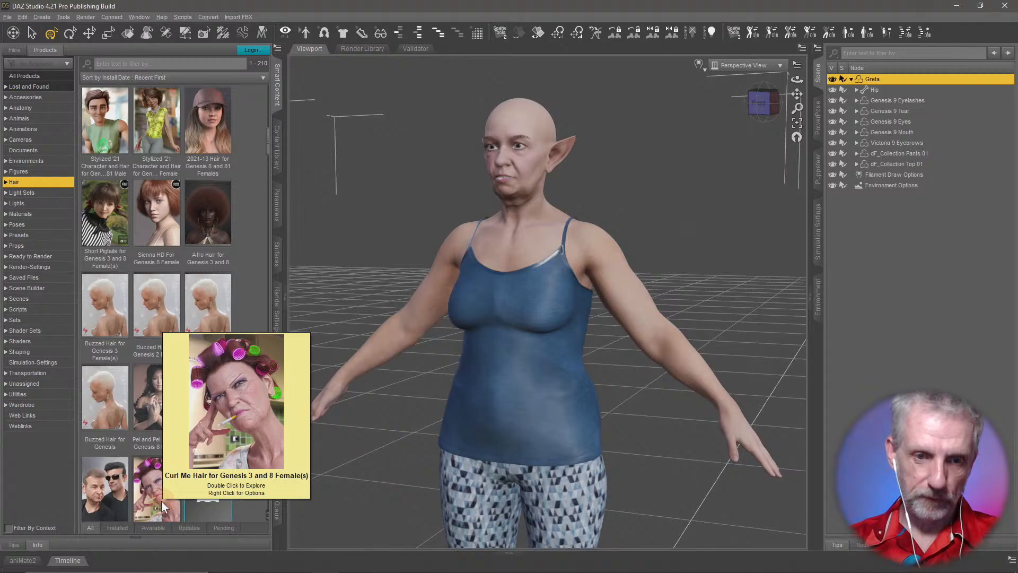
pyautogui.doubleClick(161, 501)
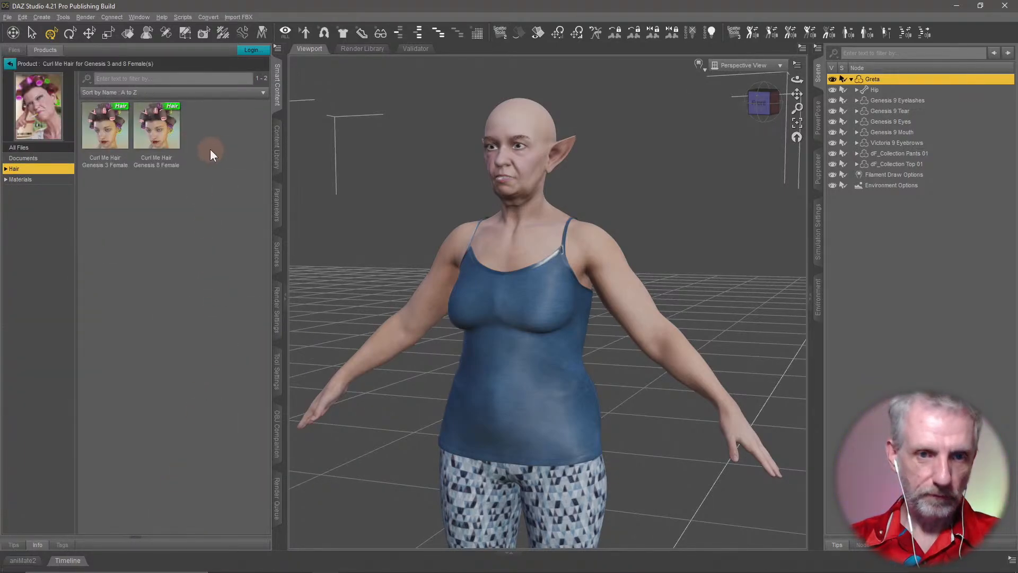
pyautogui.doubleClick(165, 143)
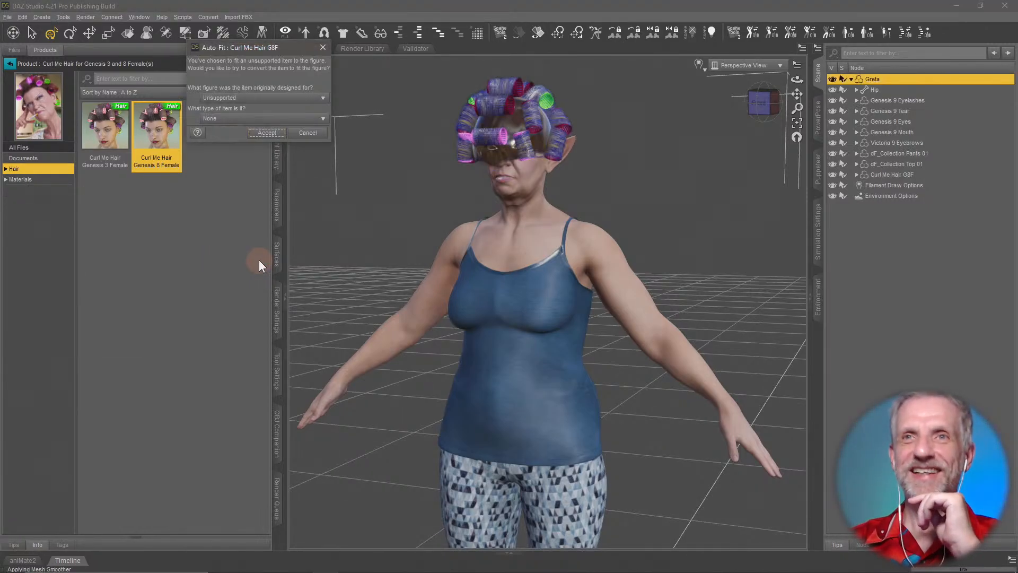
pyautogui.click(307, 133)
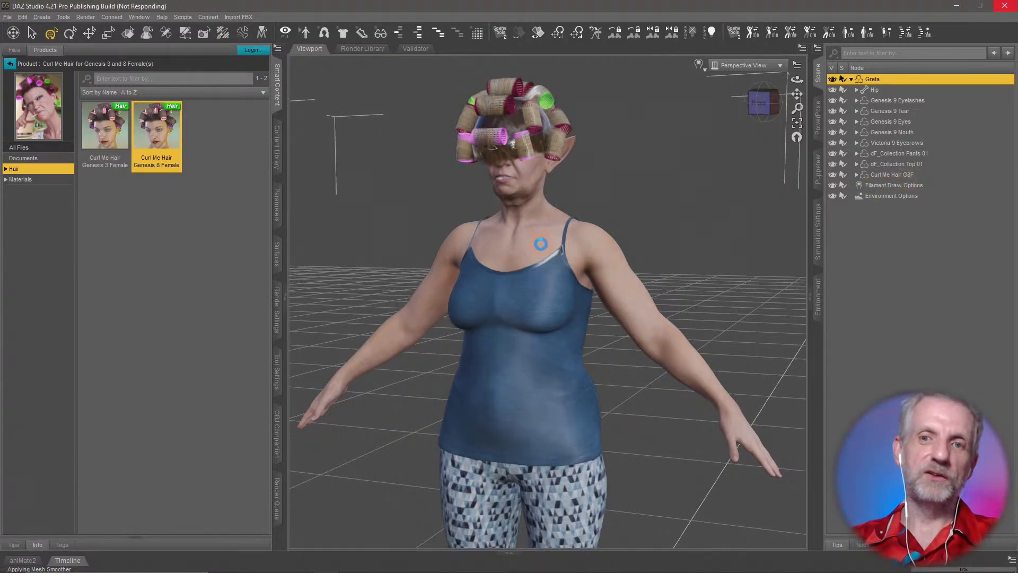
pyautogui.moveTo(518, 153); pyautogui.dragTo(510, 163, button='middle')
pyautogui.moveTo(625, 246); pyautogui.dragTo(603, 241, button='middle')
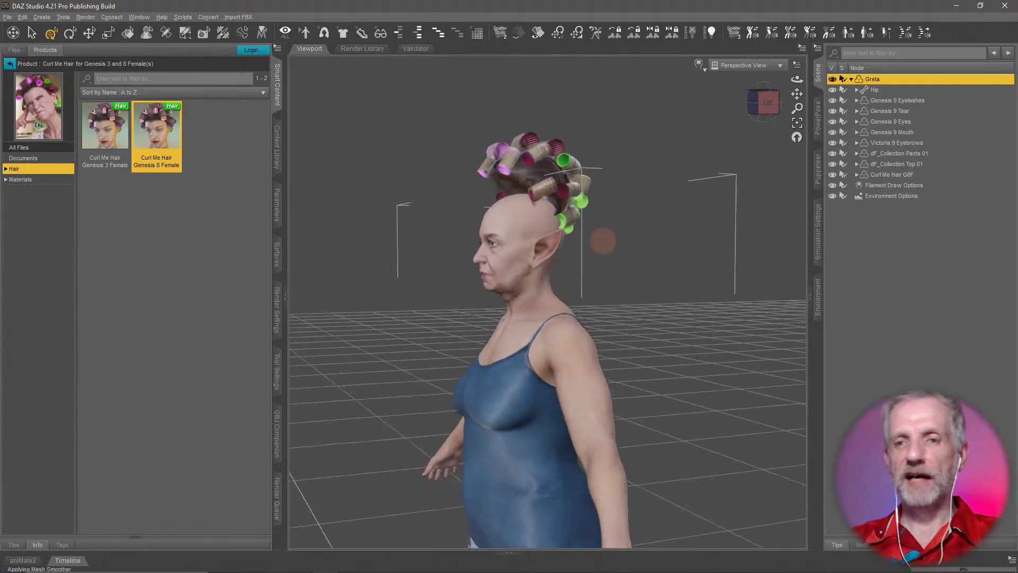
pyautogui.click(900, 172)
pyautogui.press('Delete')
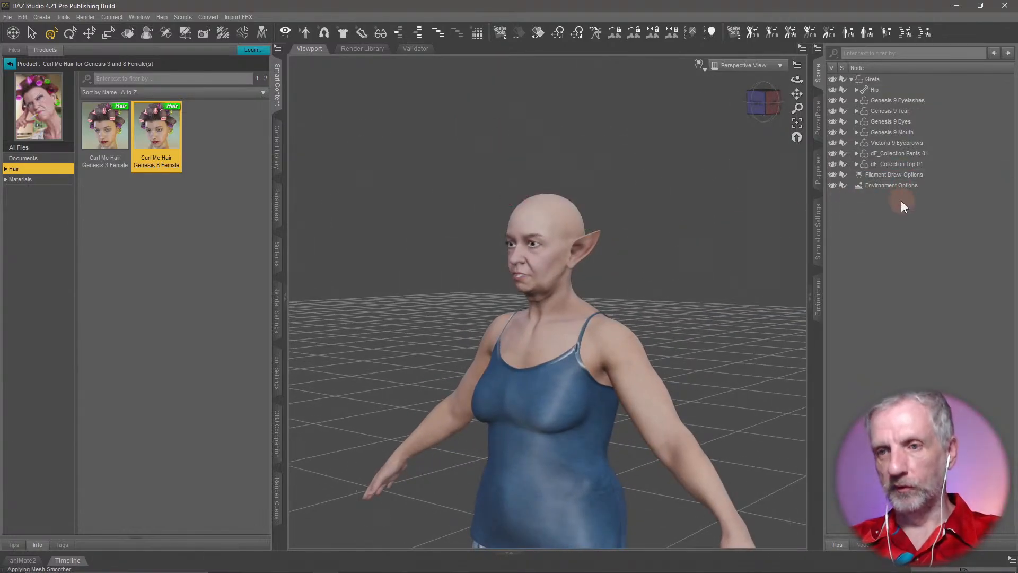
# Step: Load the Rose Noel Updo hair from the Rose Noel Updo for Genesis 8 and 8.1 Females product onto Greta
pyautogui.click(872, 79)
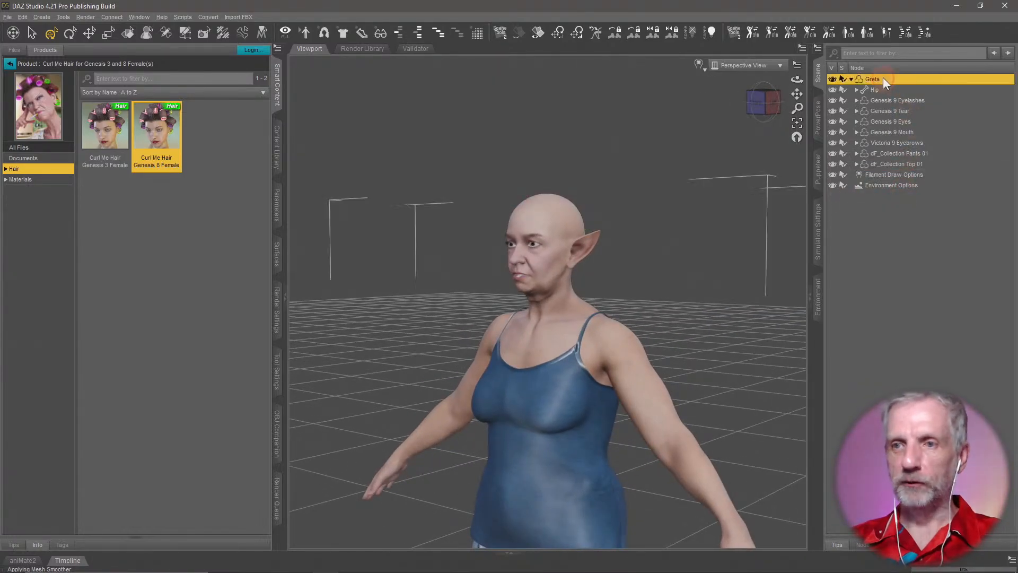
pyautogui.click(10, 63)
pyautogui.scroll(6, 164, 228)
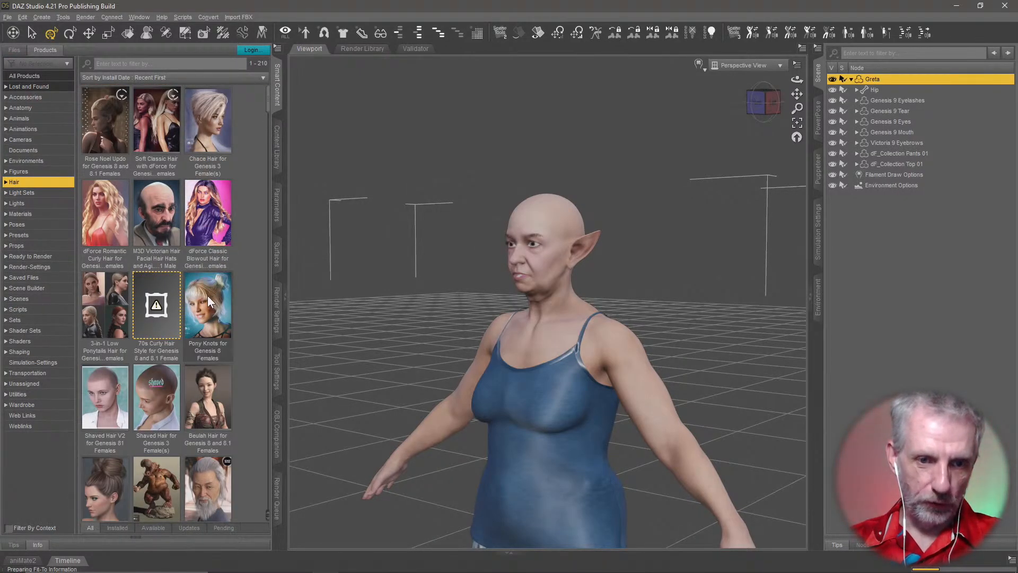
pyautogui.doubleClick(112, 130)
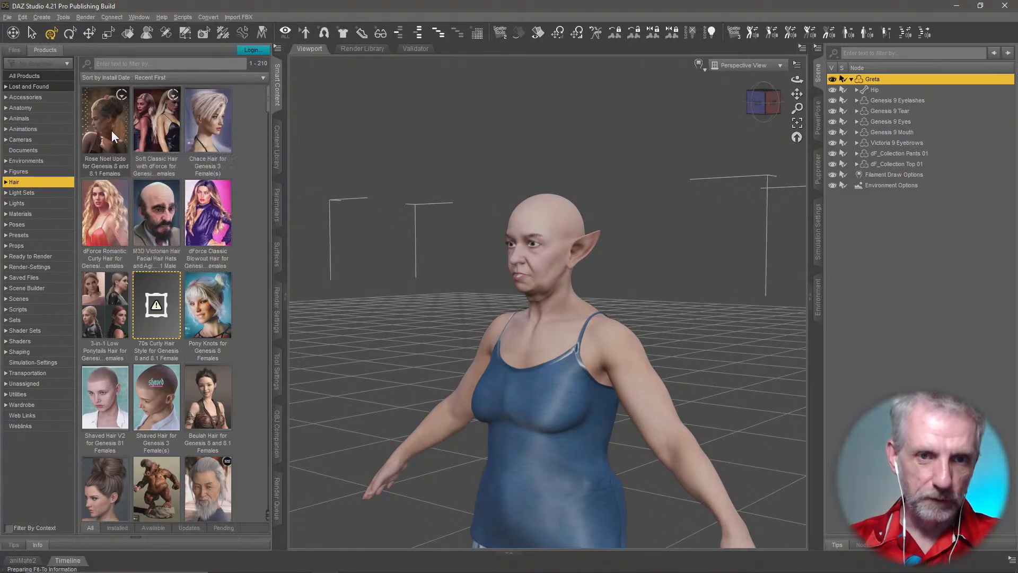
pyautogui.doubleClick(112, 139)
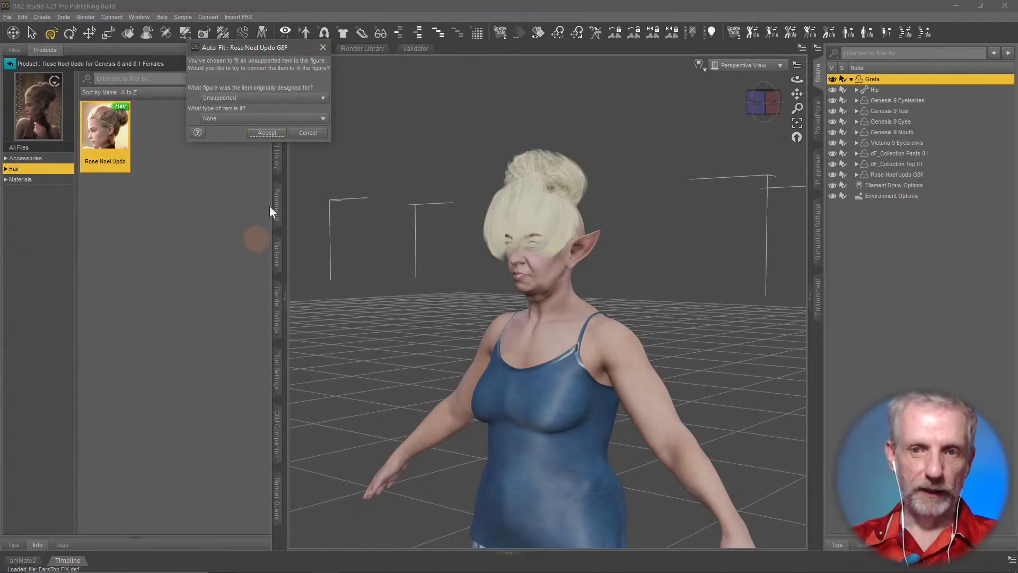
# Step: Auto-fit the Rose Noel Updo to the figure with Genesis 8 Female as the original figure and None as the item type
pyautogui.click(302, 99)
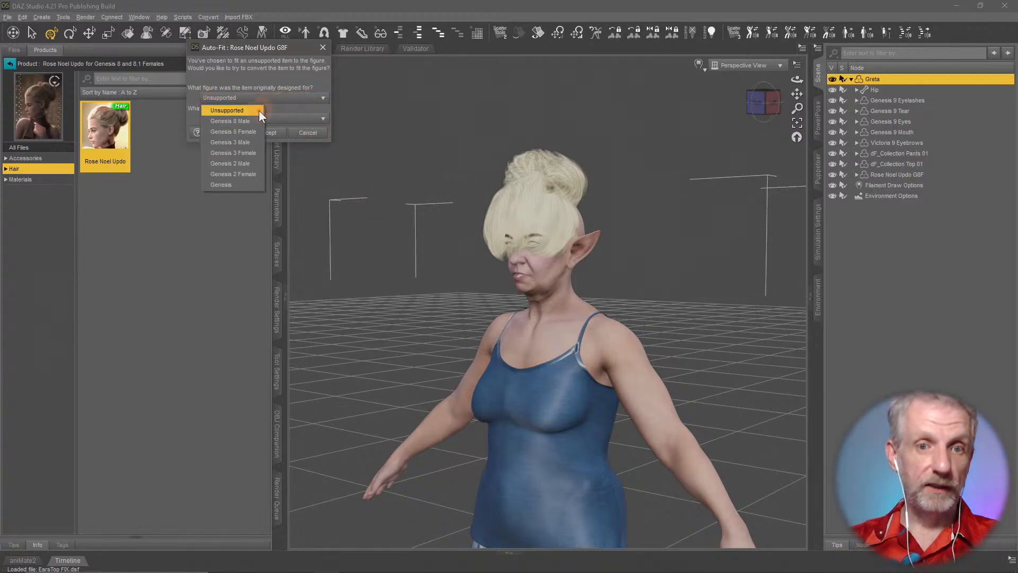
pyautogui.click(253, 135)
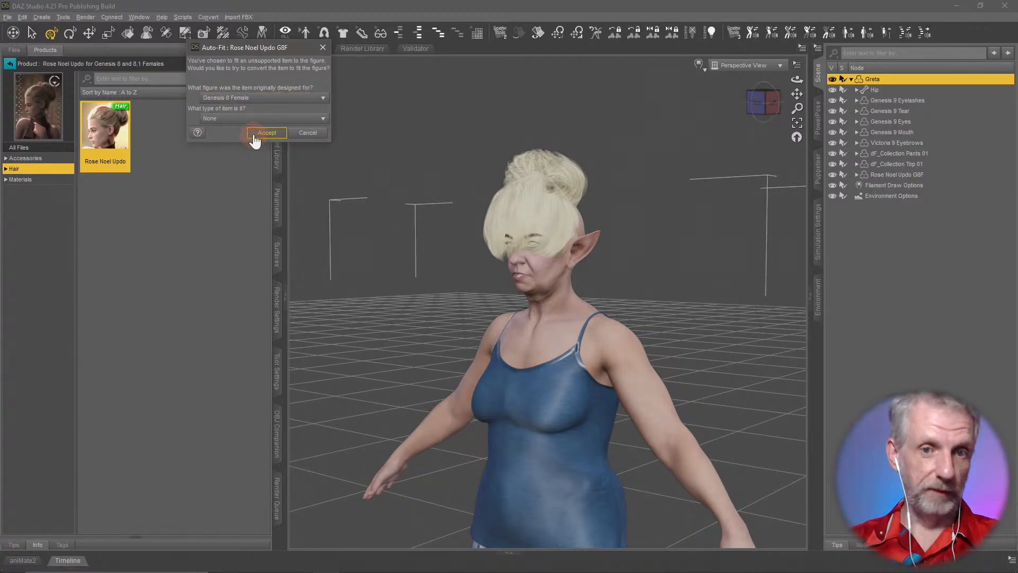
pyautogui.click(280, 119)
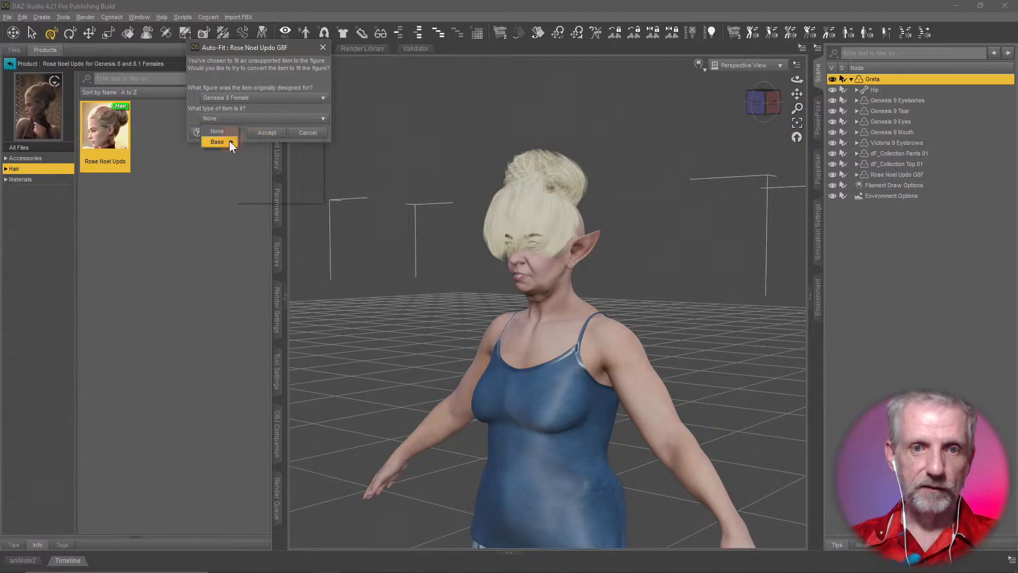
pyautogui.moveTo(229, 141)
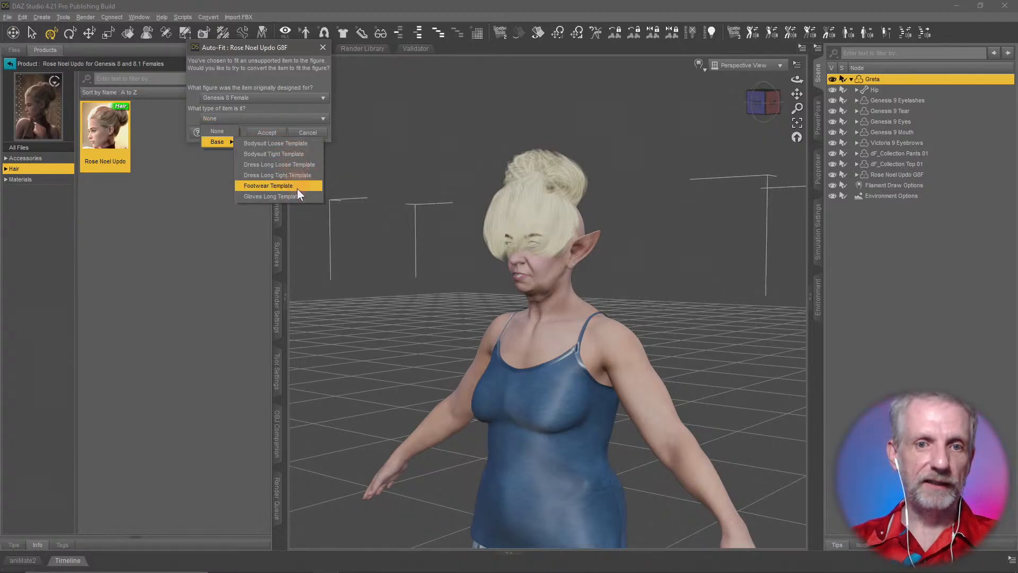
pyautogui.click(219, 132)
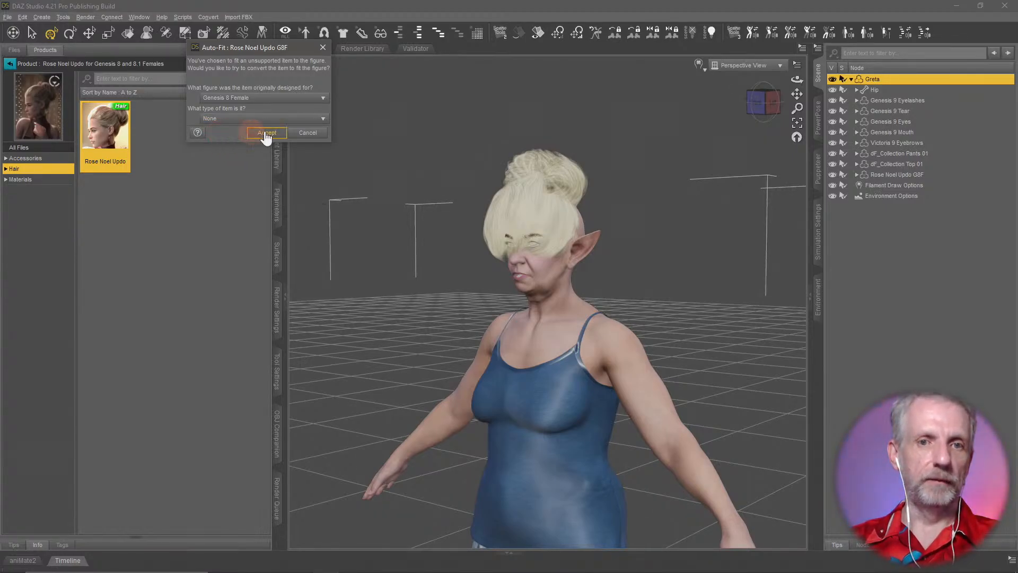
pyautogui.click(267, 133)
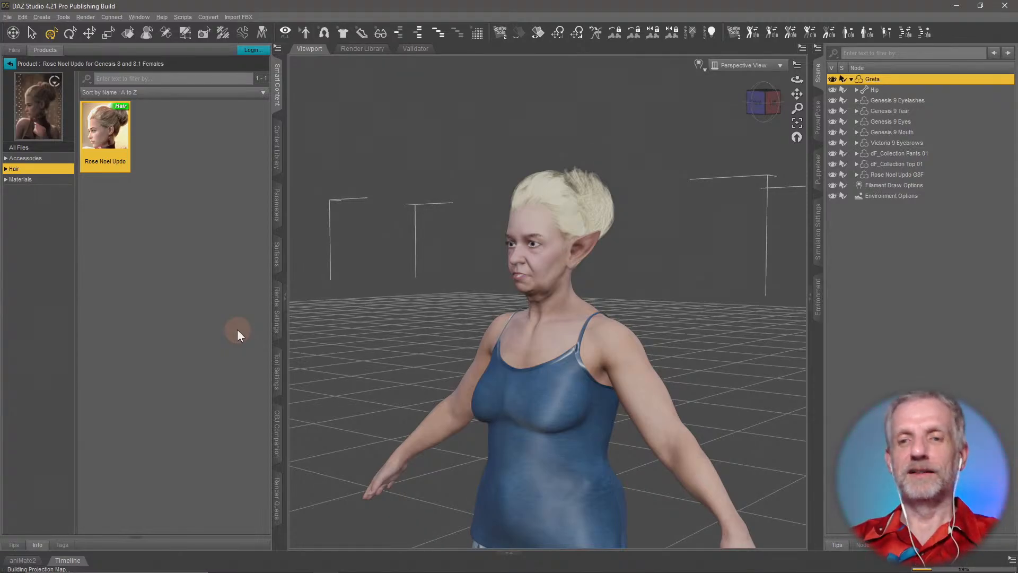
# Step: Examine how the Rose Noel Updo and the top fit Greta from the front and the side
pyautogui.scroll(8, 500, 322)
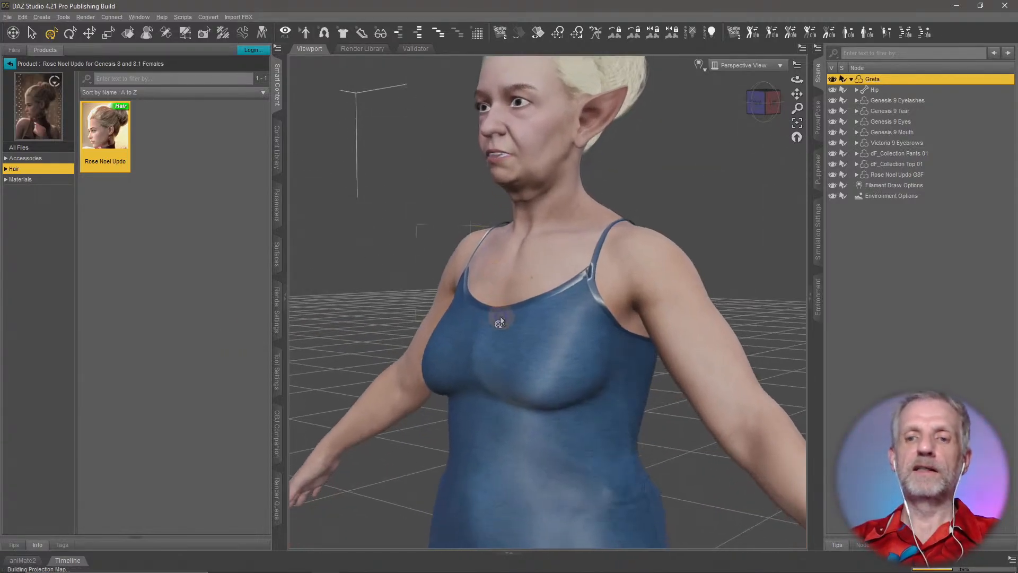
pyautogui.scroll(2, 501, 320)
pyautogui.moveTo(501, 319); pyautogui.dragTo(496, 320, button='middle')
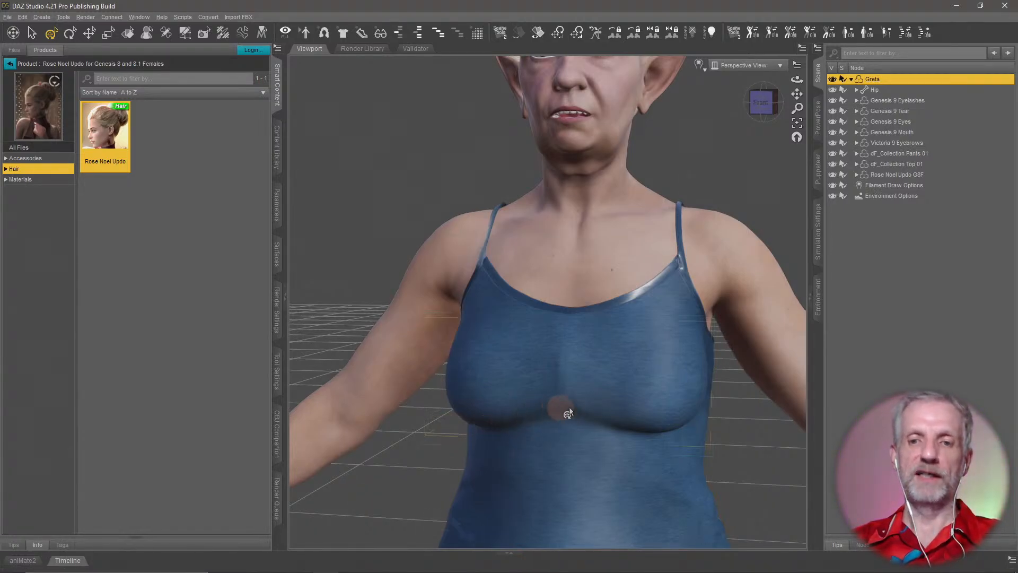
pyautogui.moveTo(557, 409); pyautogui.dragTo(581, 378, button='middle')
pyautogui.scroll(-6, 570, 409)
pyautogui.scroll(3, 583, 348)
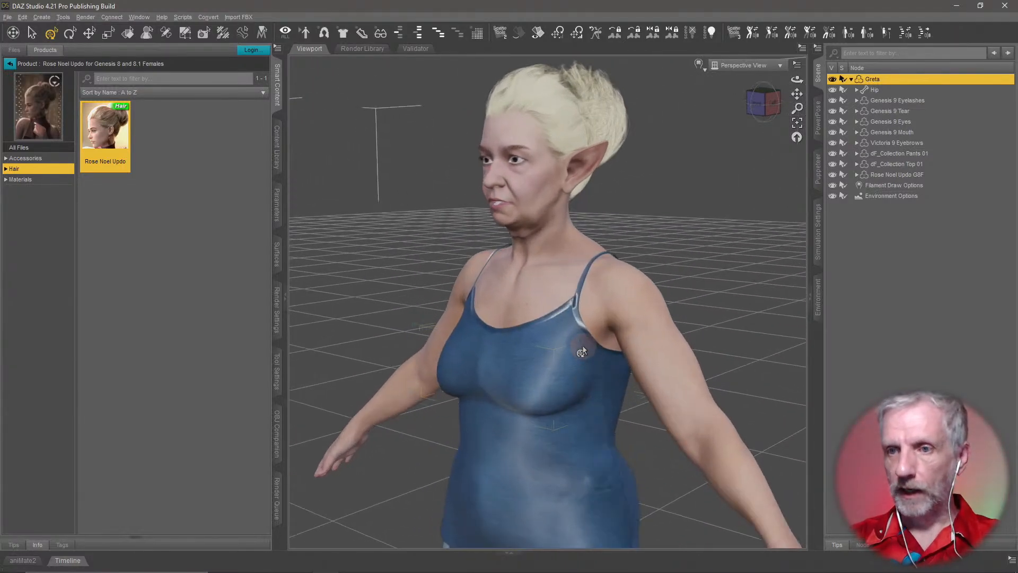
pyautogui.moveTo(588, 310); pyautogui.dragTo(583, 329, button='middle')
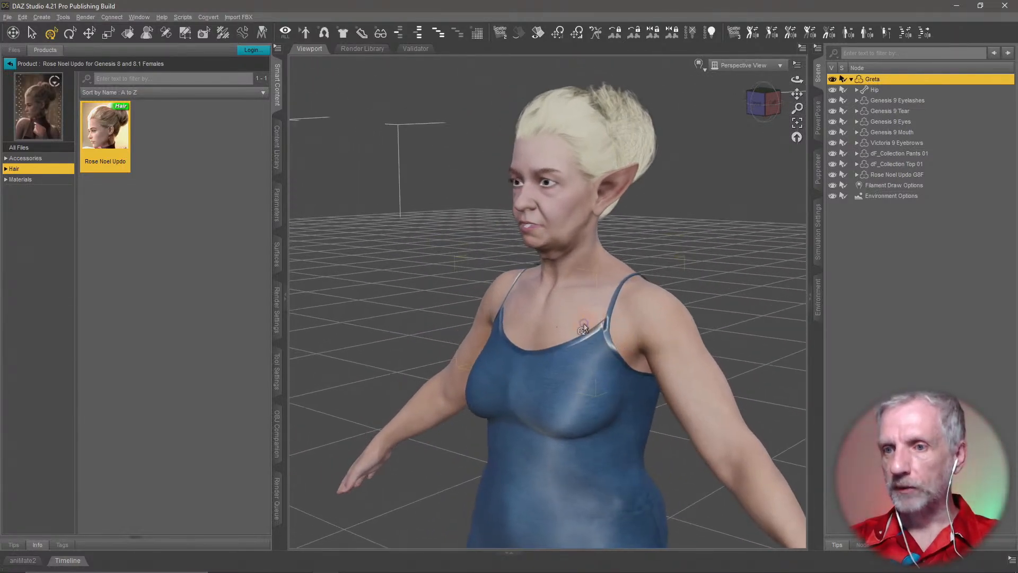
# Step: Select the Rose Noel Updo on Greta and list the product's Iray material presets
pyautogui.click(912, 176)
pyautogui.click(44, 180)
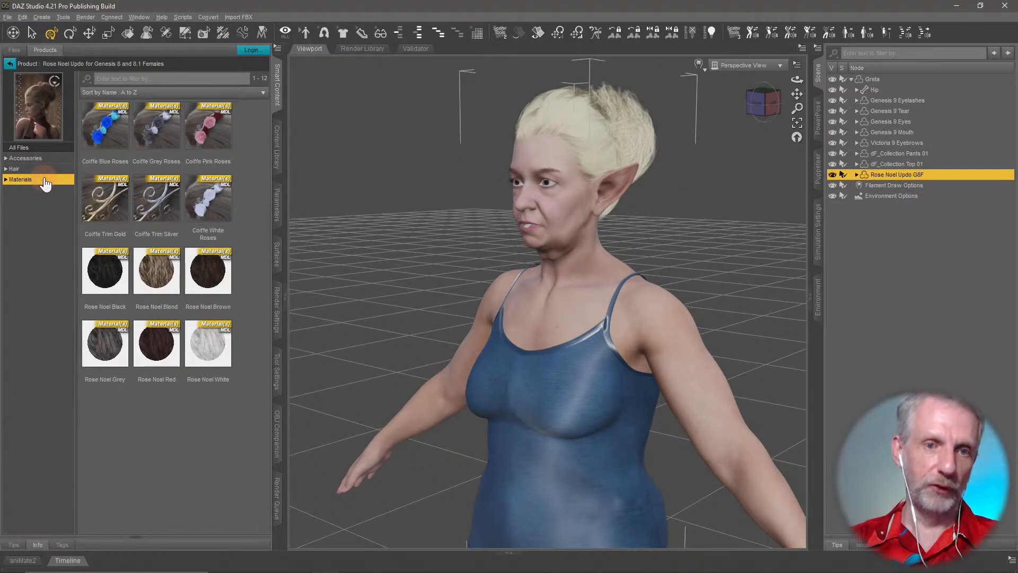
pyautogui.doubleClick(45, 181)
pyautogui.click(21, 190)
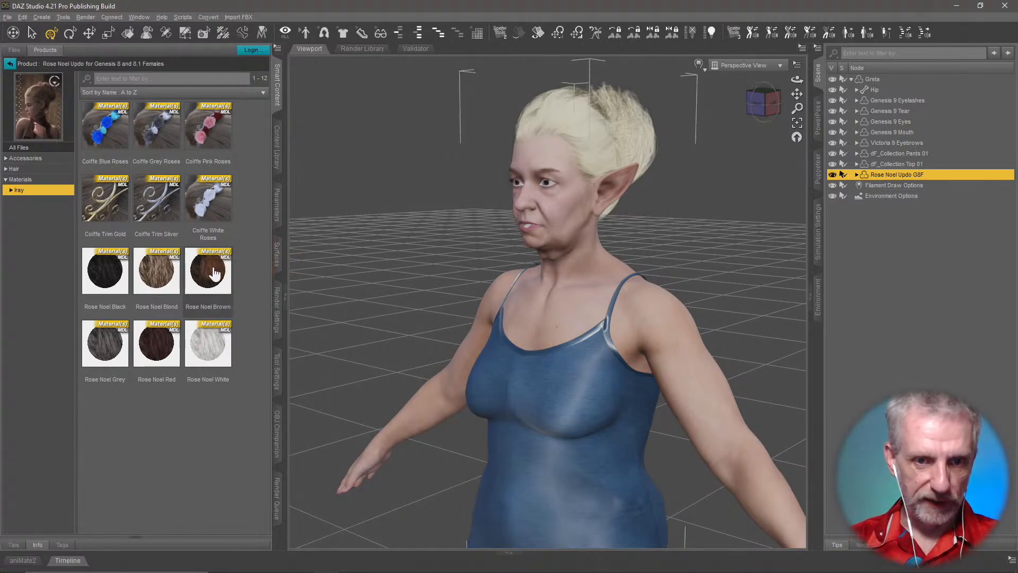
pyautogui.moveTo(214, 273)
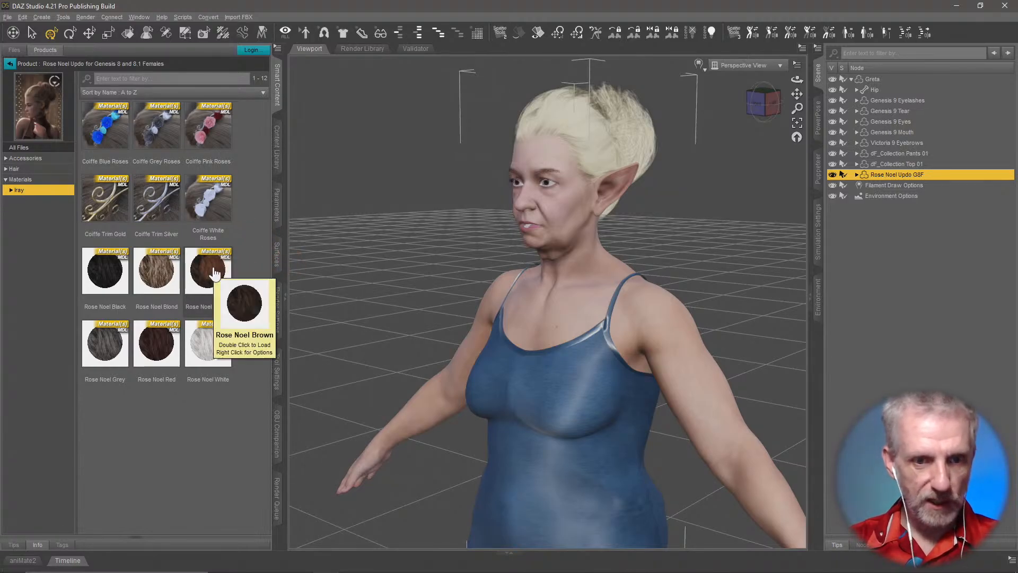
# Step: Try the Rose Noel Red, Rose Noel Brown and Rose Noel Black materials on the updo
pyautogui.doubleClick(157, 343)
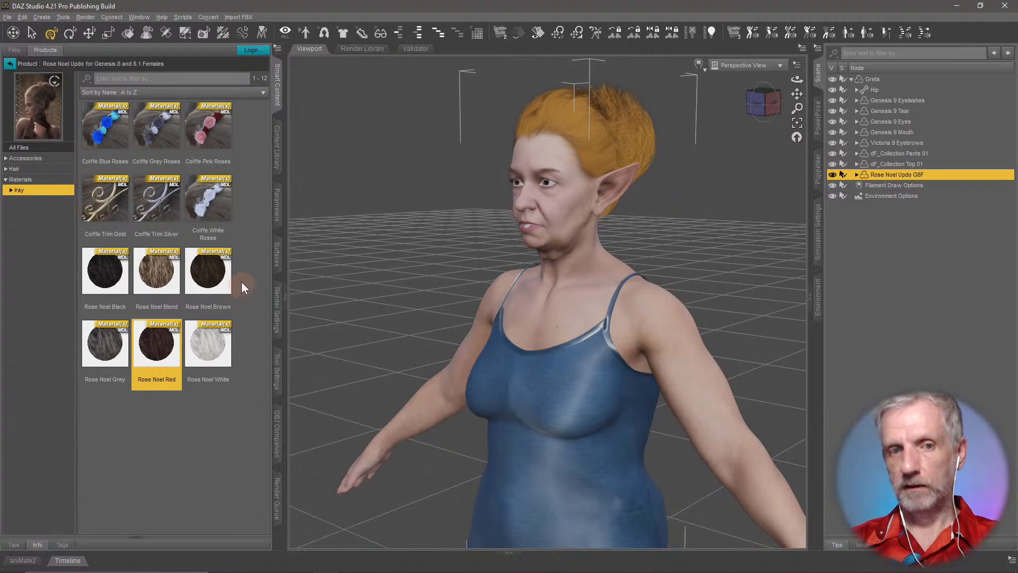
pyautogui.doubleClick(215, 273)
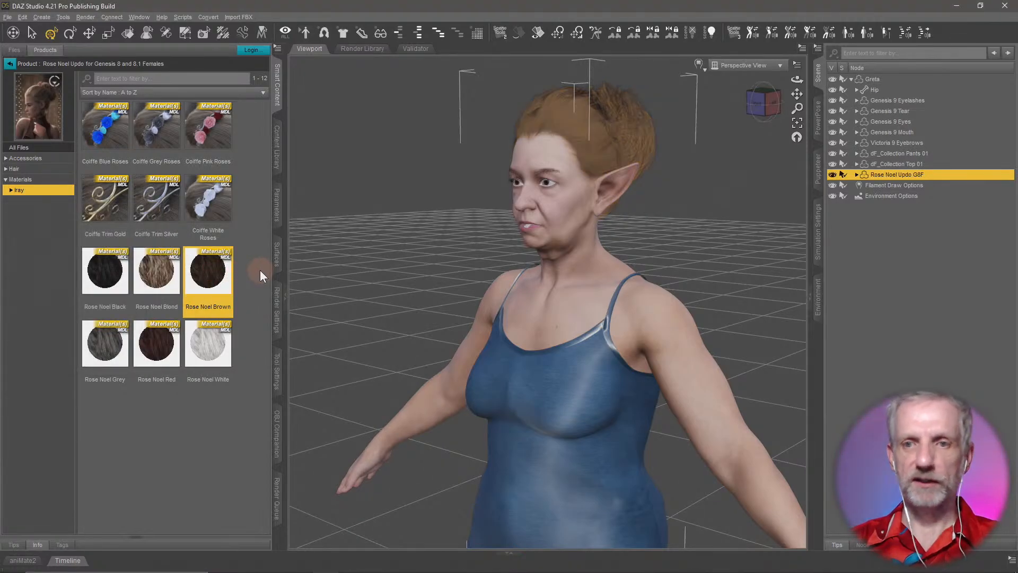
pyautogui.doubleClick(114, 277)
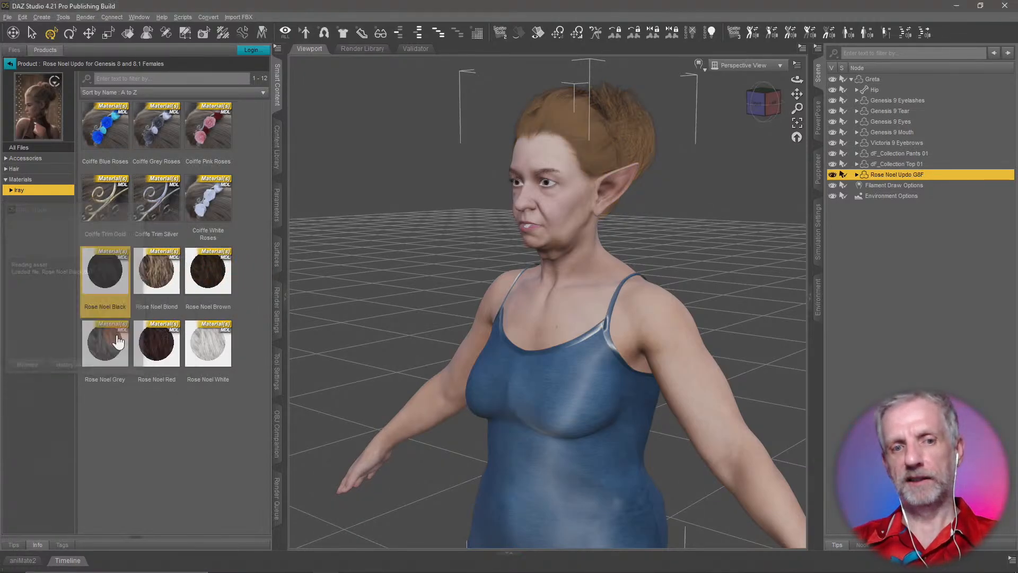
# Step: Apply the Rose Noel Grey material to the updo and view the result from the front
pyautogui.doubleClick(116, 354)
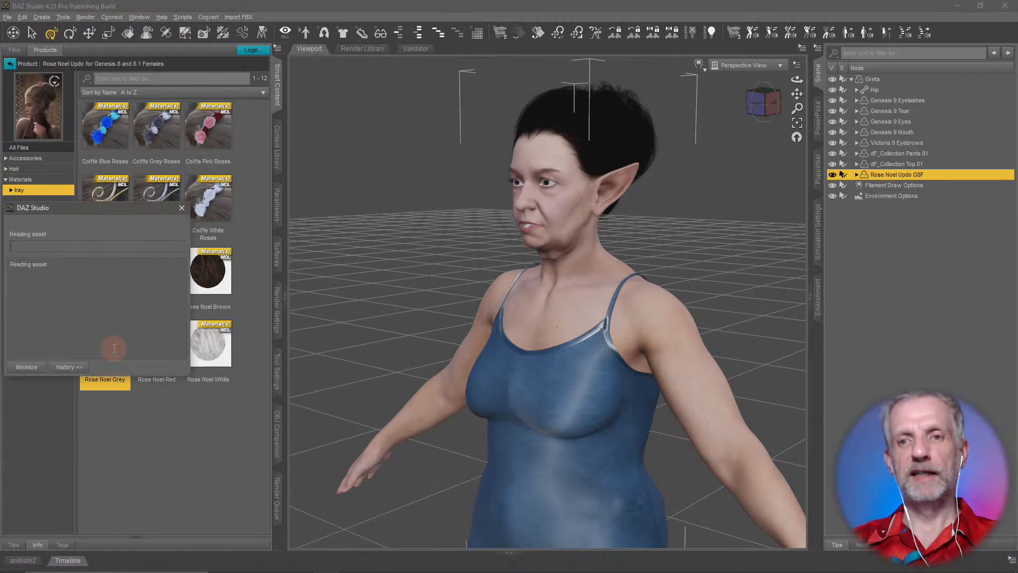
pyautogui.keyDown('alt'); pyautogui.moveTo(443, 346); pyautogui.dragTo(451, 352); pyautogui.keyUp('alt')
pyautogui.scroll(2, 454, 347)
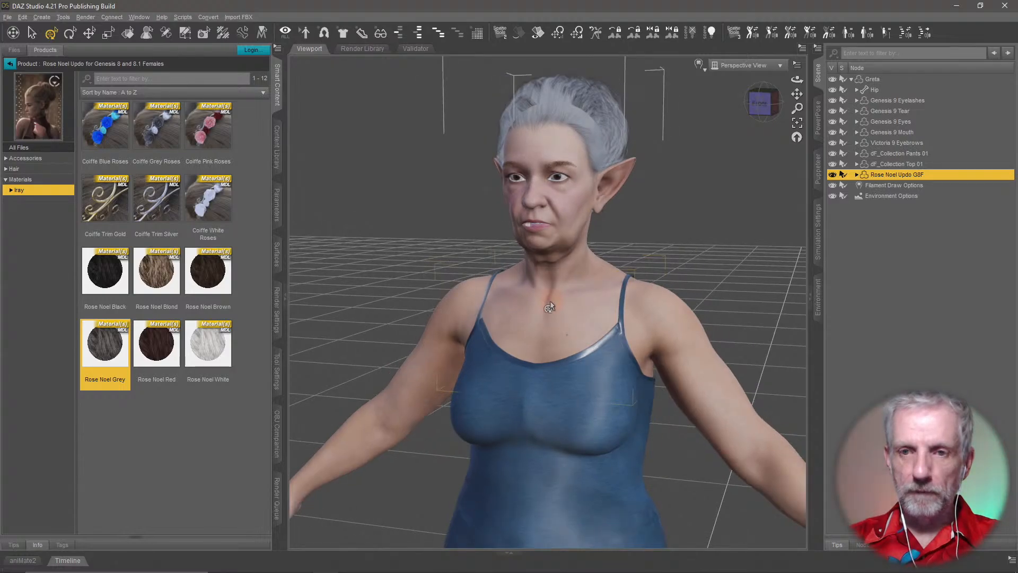
pyautogui.keyDown('alt'); pyautogui.moveTo(550, 306); pyautogui.dragTo(565, 294); pyautogui.keyUp('alt')
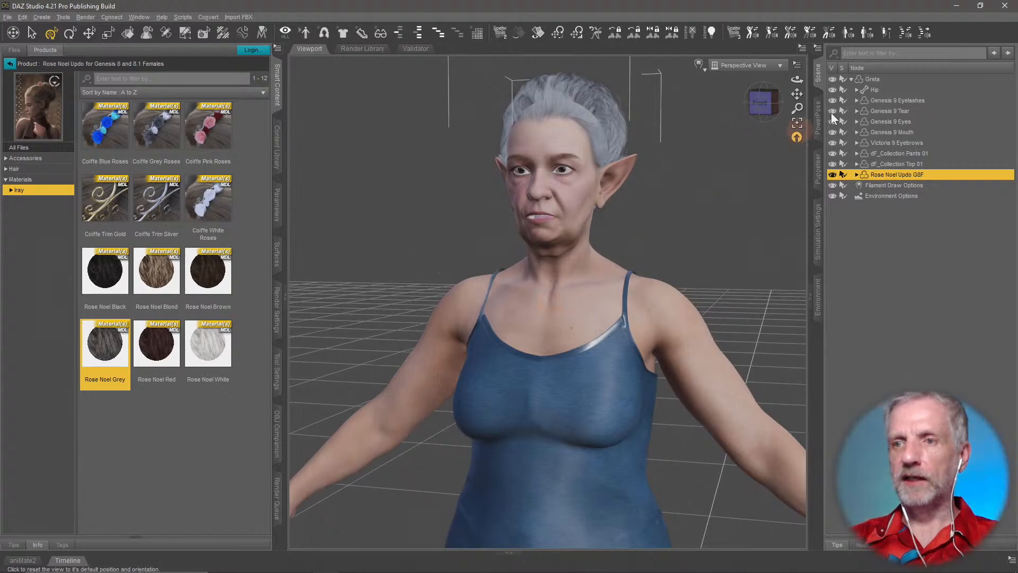
# Step: Save Greta with her hair and clothes as a scene subset named Greta clothed in the Custom Characters Greta folder
pyautogui.click(873, 79)
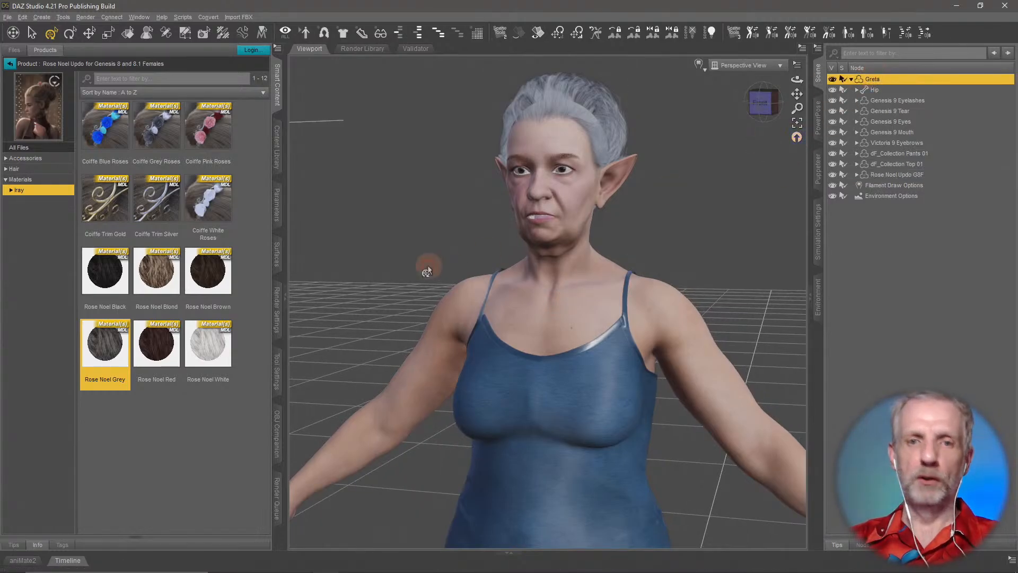
pyautogui.click(278, 151)
pyautogui.click(109, 527)
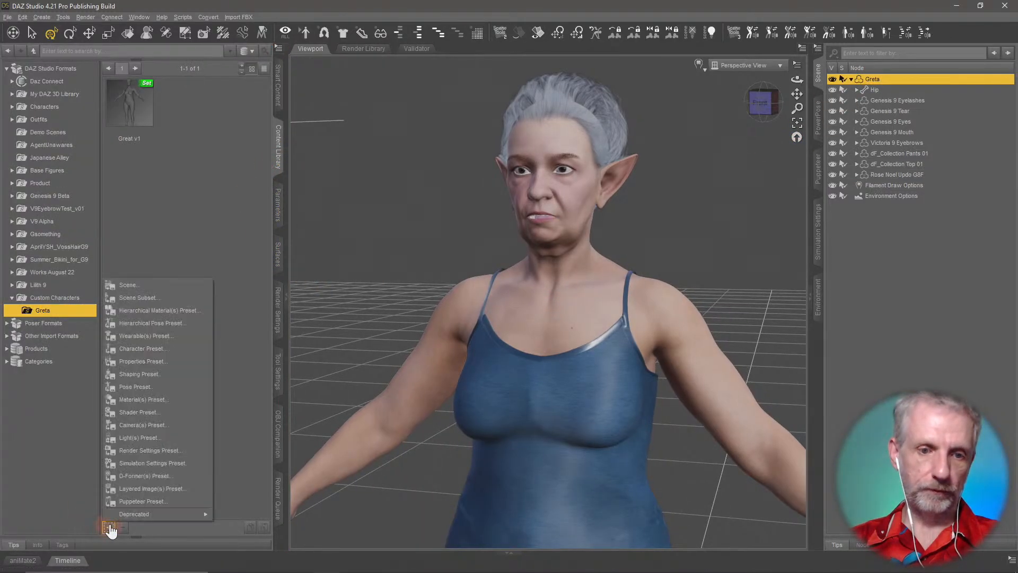
pyautogui.click(169, 297)
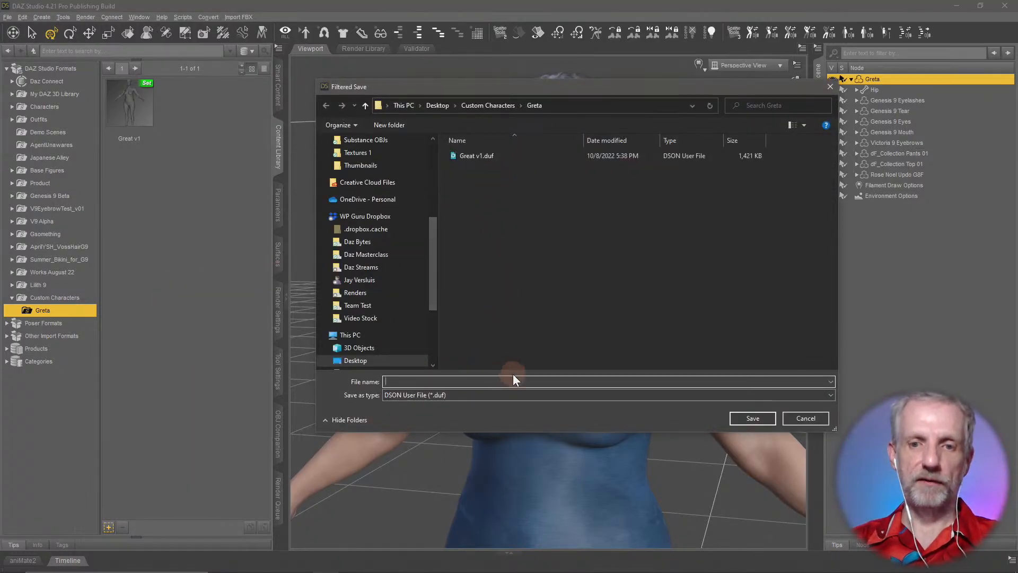
pyautogui.write('Greta')
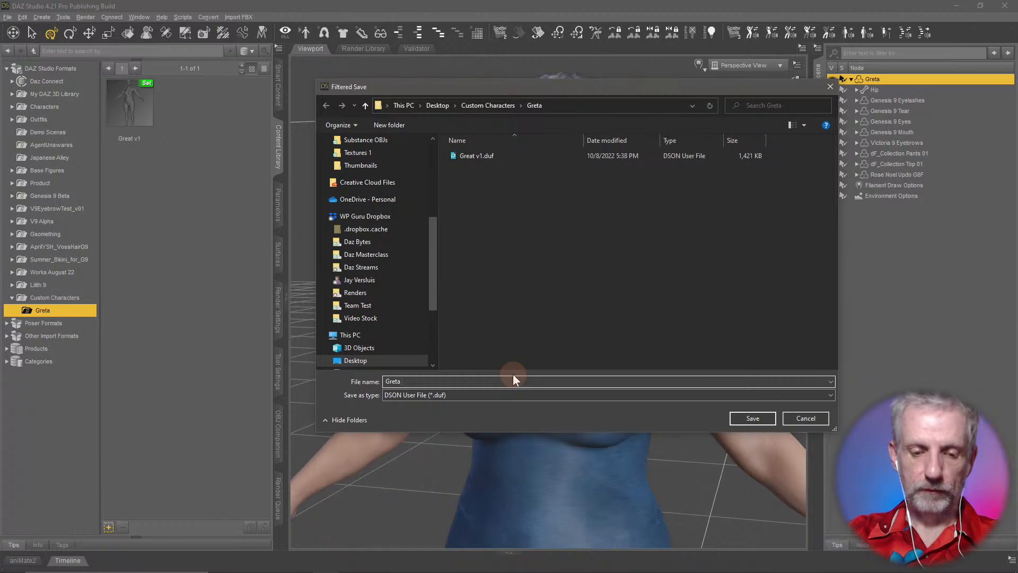
pyautogui.write(' clothed')
pyautogui.press('Return')
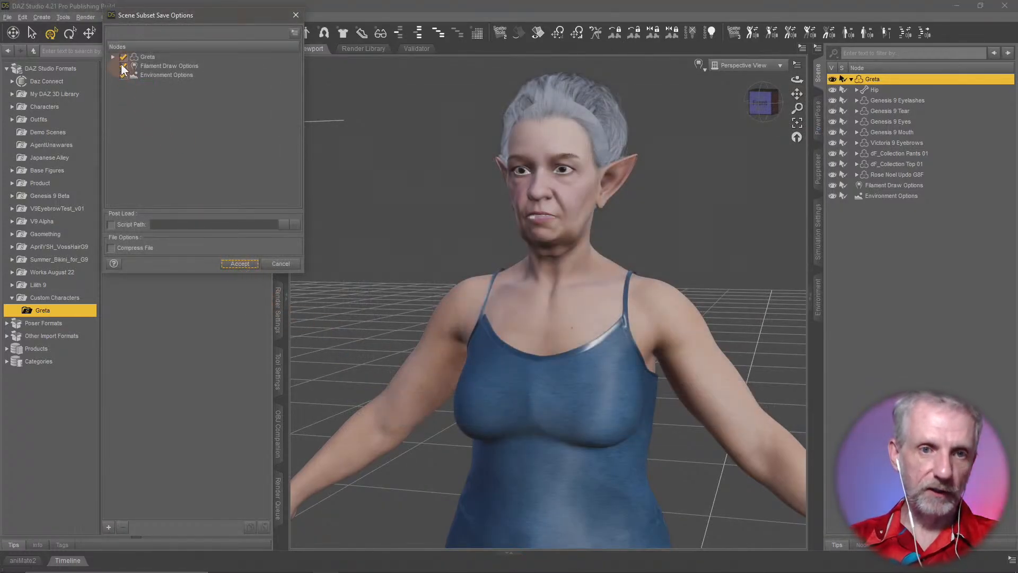
pyautogui.click(240, 264)
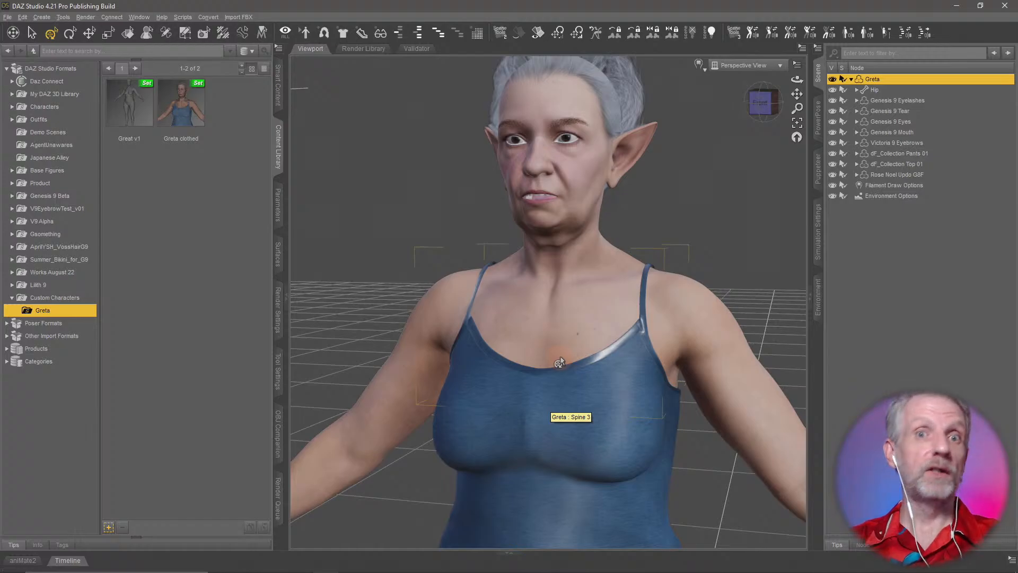
# Step: Apply the G9 Natural pose from the Poses folder of Works August 22 to Greta
pyautogui.scroll(-2, 560, 356)
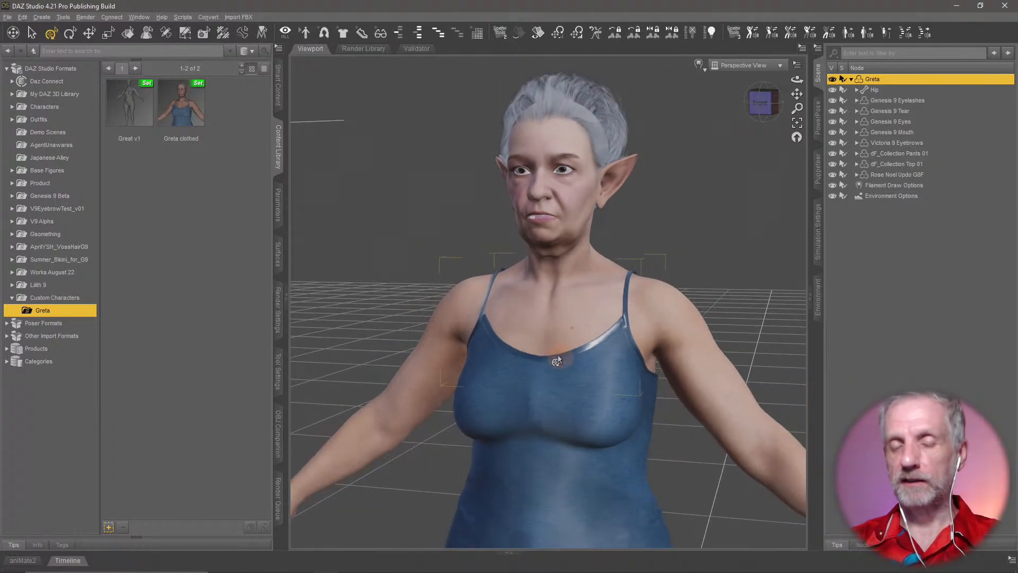
pyautogui.moveTo(560, 356); pyautogui.dragTo(546, 348, button='middle')
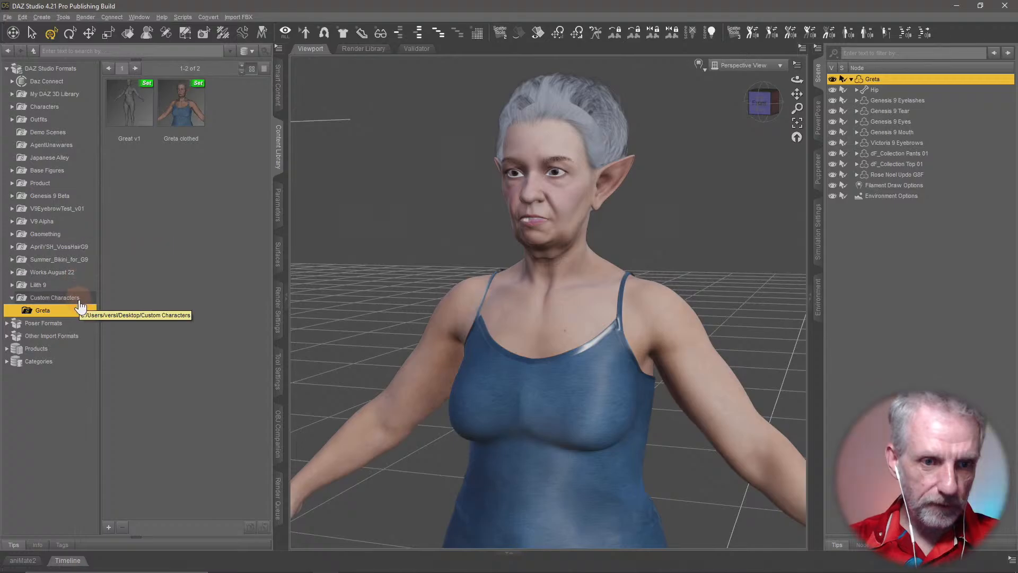
pyautogui.click(82, 273)
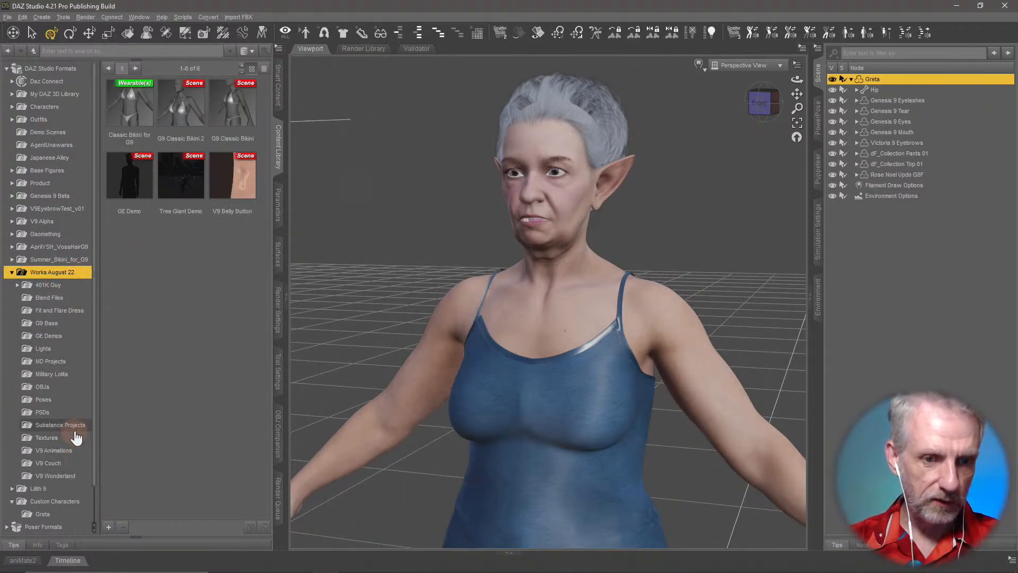
pyautogui.click(67, 400)
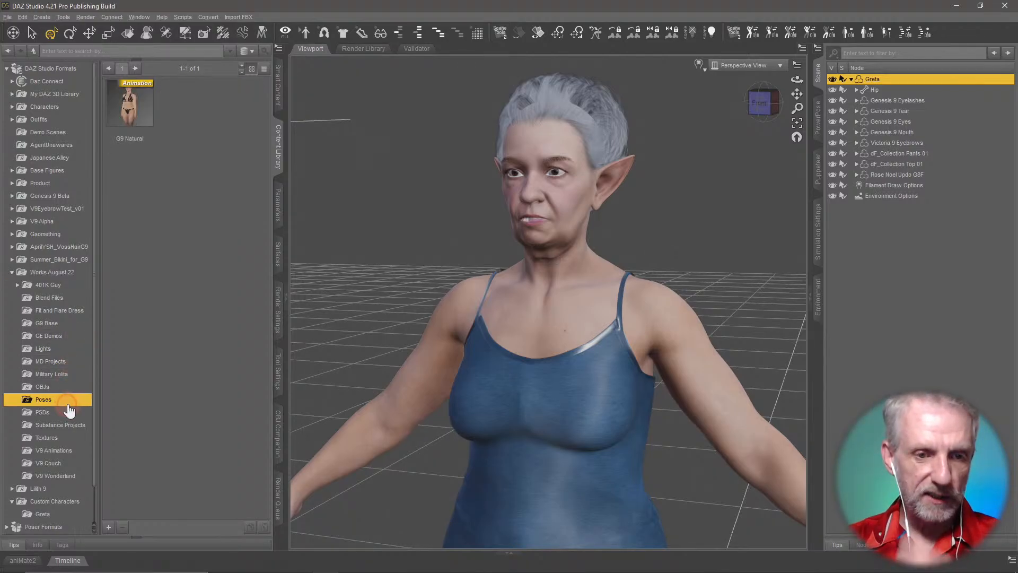
pyautogui.doubleClick(138, 115)
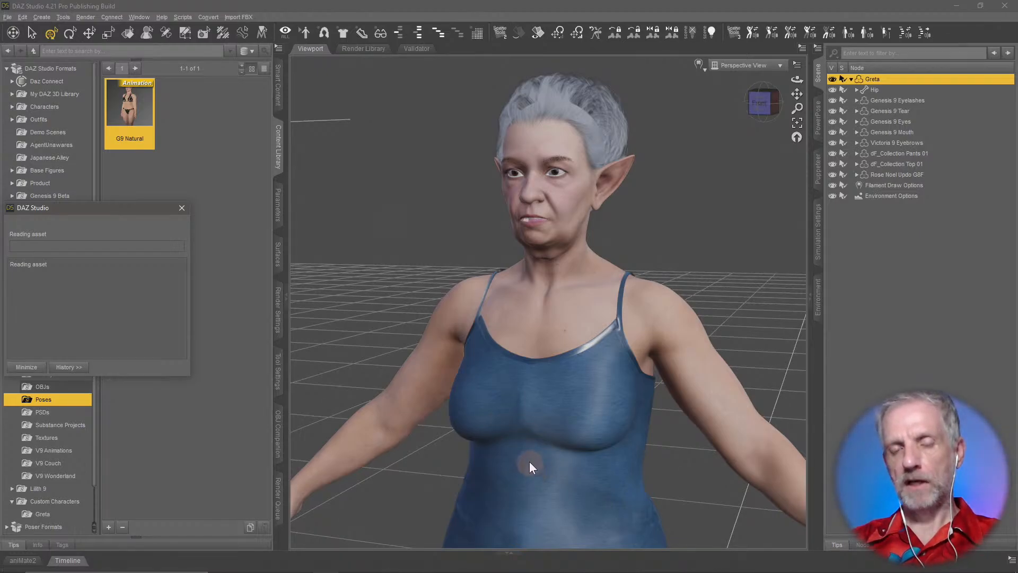
pyautogui.moveTo(563, 478); pyautogui.dragTo(602, 347, button='middle')
pyautogui.scroll(-5, 564, 482)
# Step: Select Greta's left upper arm and rotate it slightly outward from the body with the viewport gizmo
pyautogui.click(597, 311)
pyautogui.scroll(3, 622, 288)
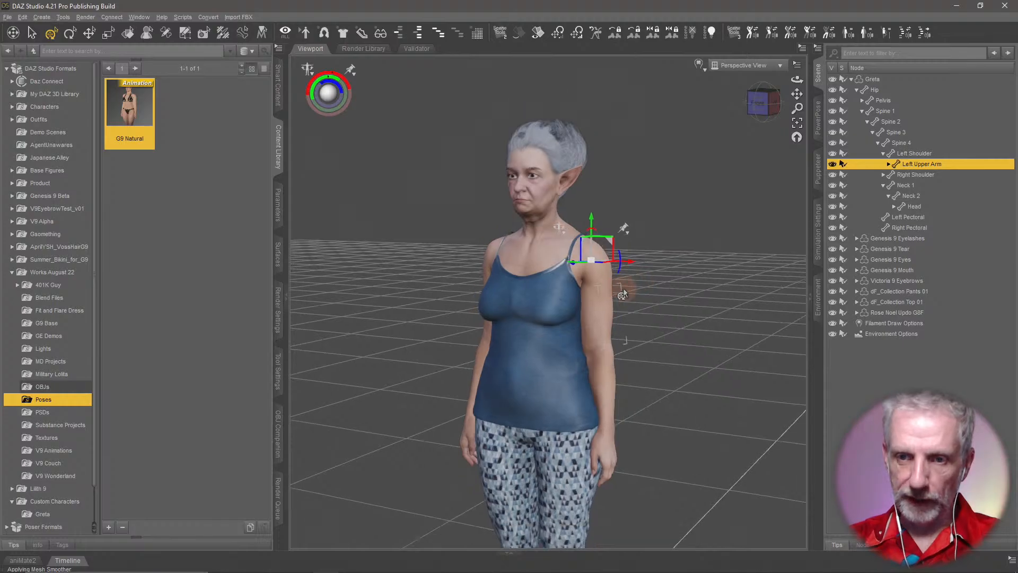
pyautogui.moveTo(603, 301); pyautogui.dragTo(598, 303, button='middle')
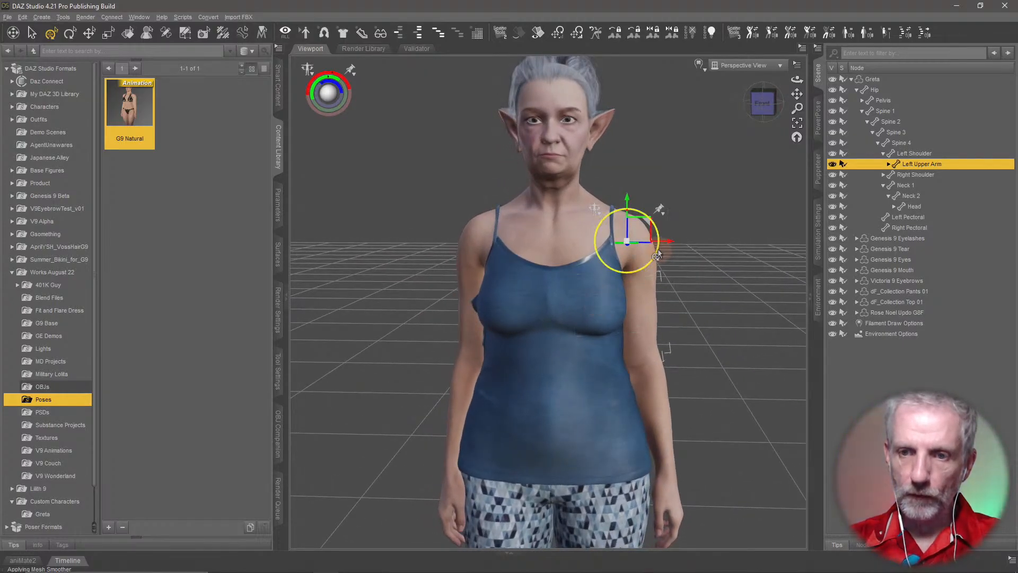
pyautogui.moveTo(656, 256); pyautogui.dragTo(685, 312)
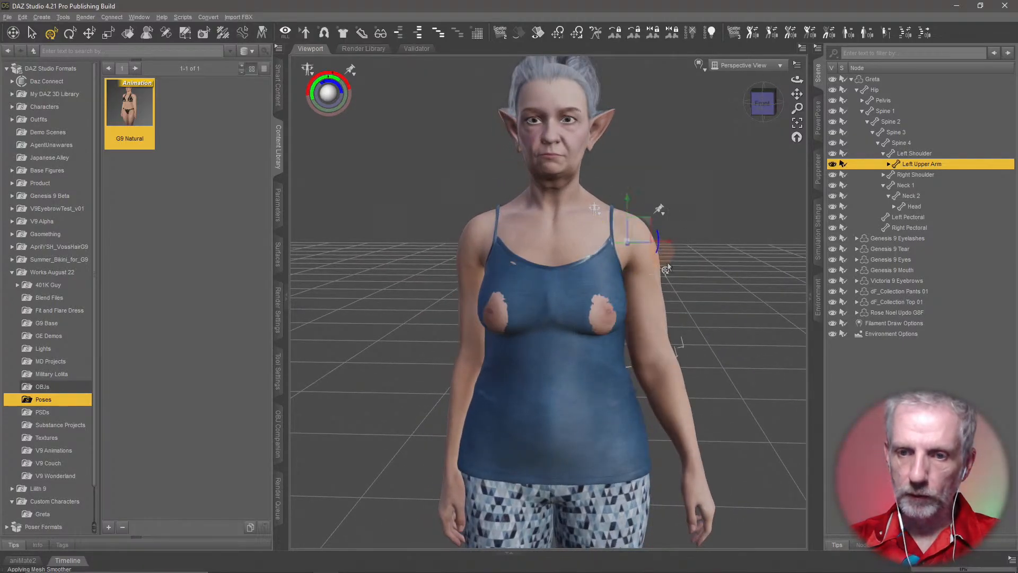
pyautogui.moveTo(685, 309); pyautogui.dragTo(683, 307, button='middle')
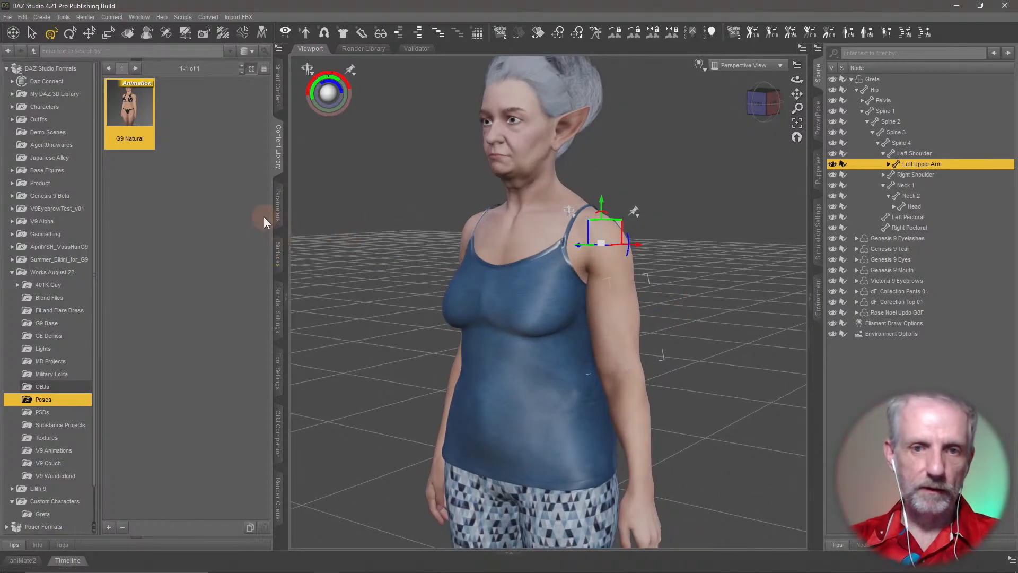
# Step: Try a Bend of -10 on the left upper arm, and undo it together with the freehand arm rotation
pyautogui.click(277, 204)
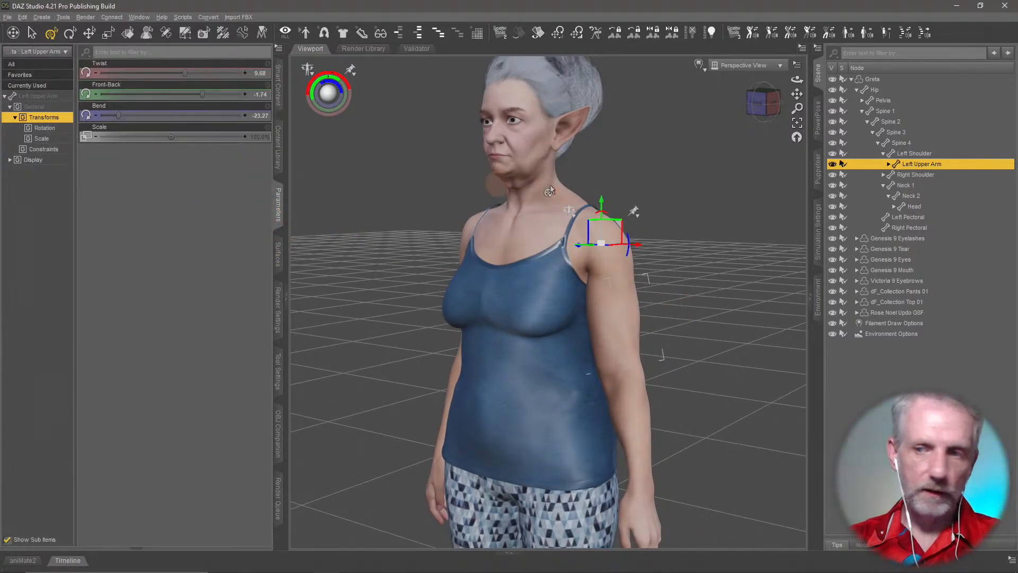
pyautogui.moveTo(536, 346); pyautogui.dragTo(528, 346, button='middle')
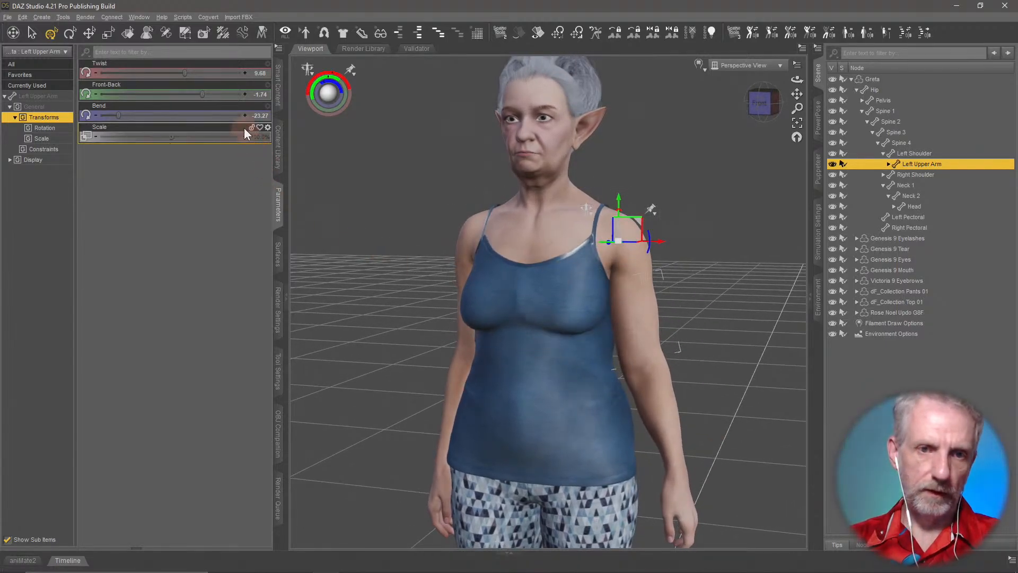
pyautogui.click(259, 115)
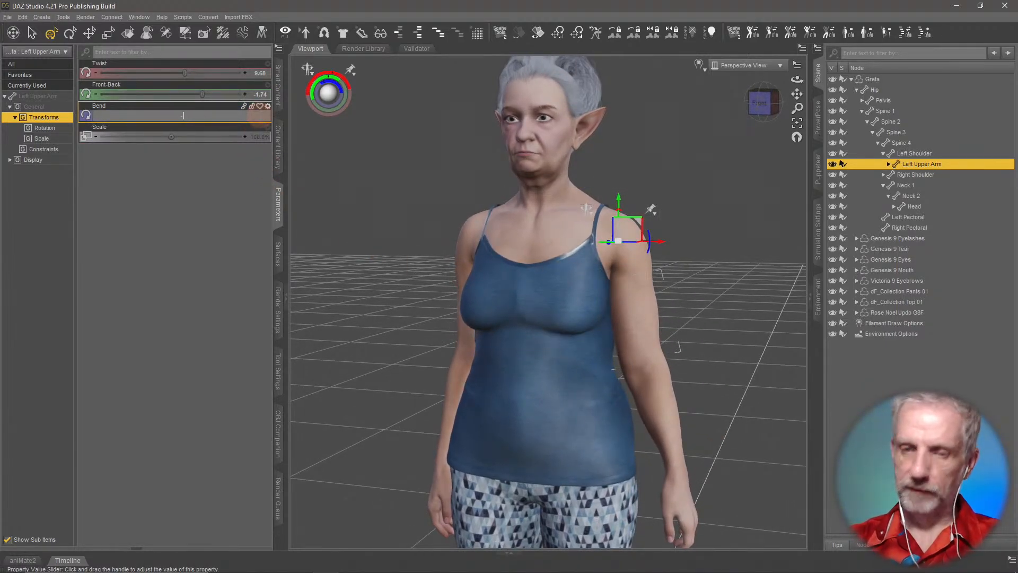
pyautogui.write('-10')
pyautogui.press('Return')
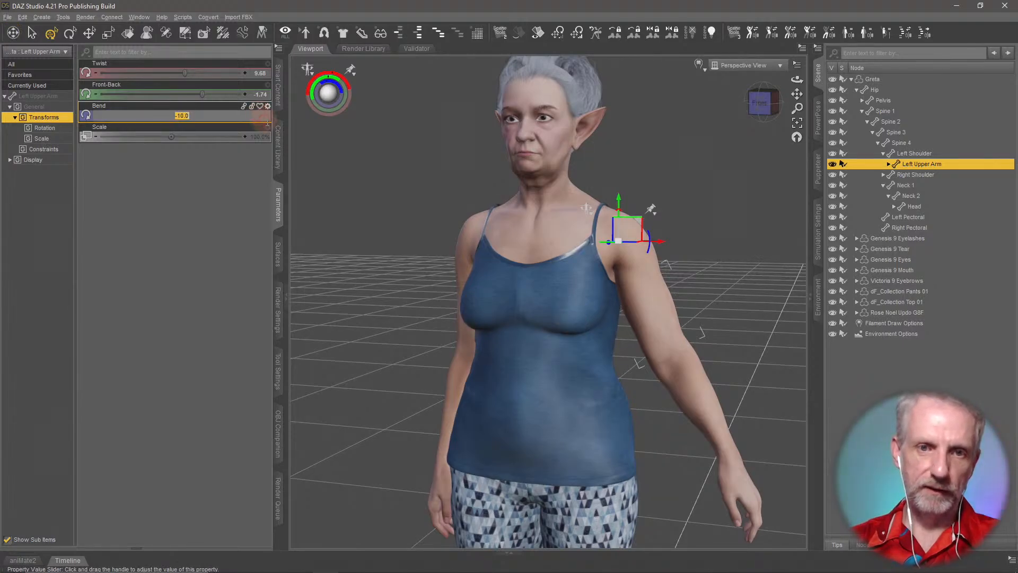
pyautogui.click(217, 168)
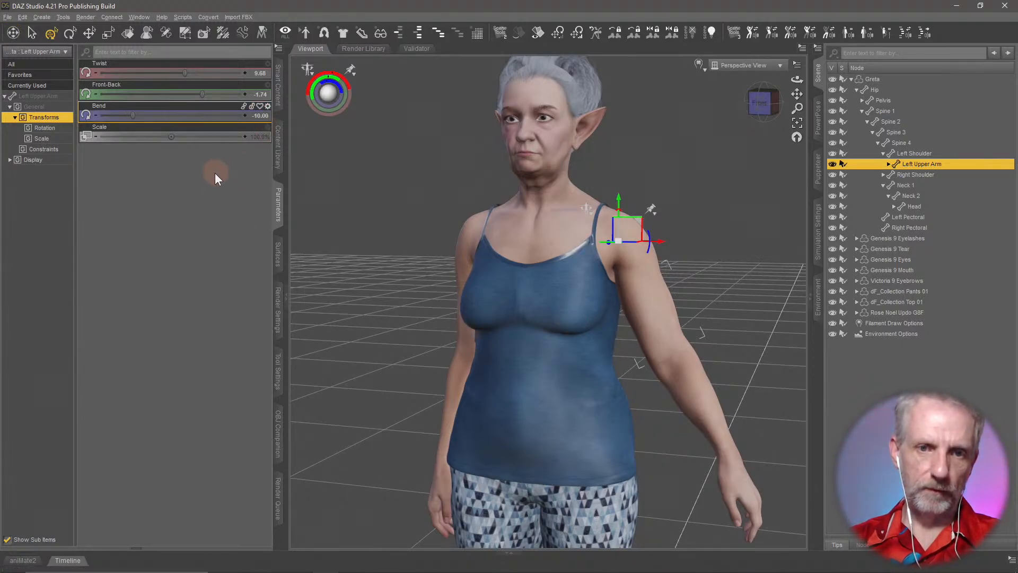
pyautogui.hotkey('ctrl', 'z')
pyautogui.hotkey('ctrl', 'z')
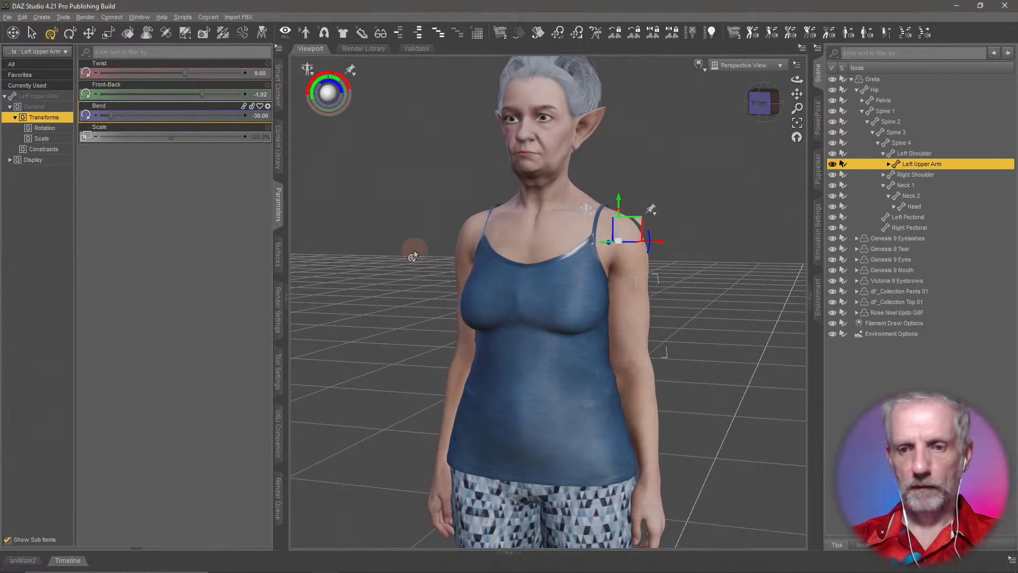
# Step: Set the Bend of Greta's left upper arm to -25
pyautogui.click(260, 117)
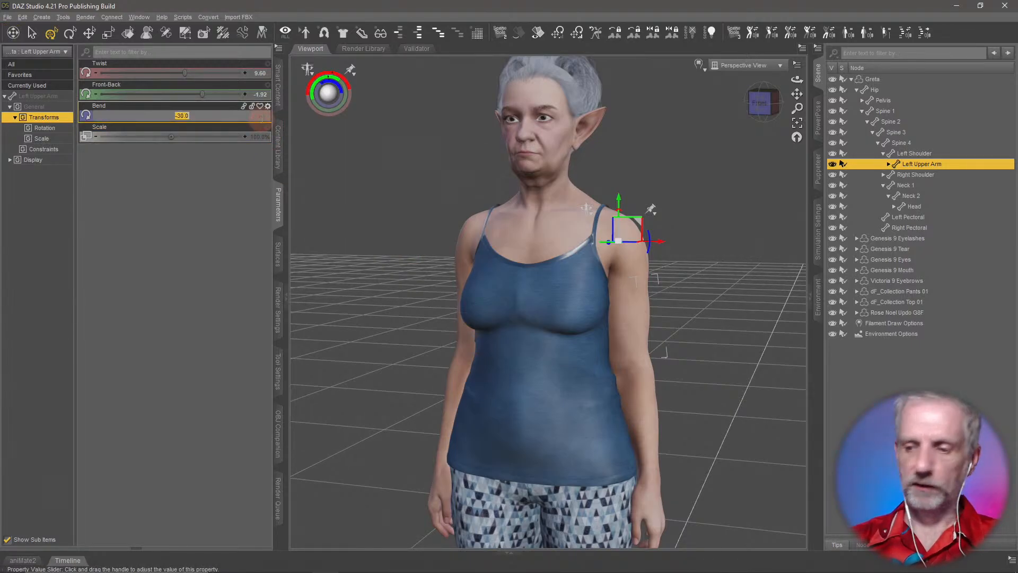
pyautogui.write('-25')
pyautogui.press('Return')
# Step: Select Greta's right upper arm and set its Bend to 25
pyautogui.moveTo(366, 247); pyautogui.dragTo(365, 250, button='middle')
pyautogui.click(469, 286)
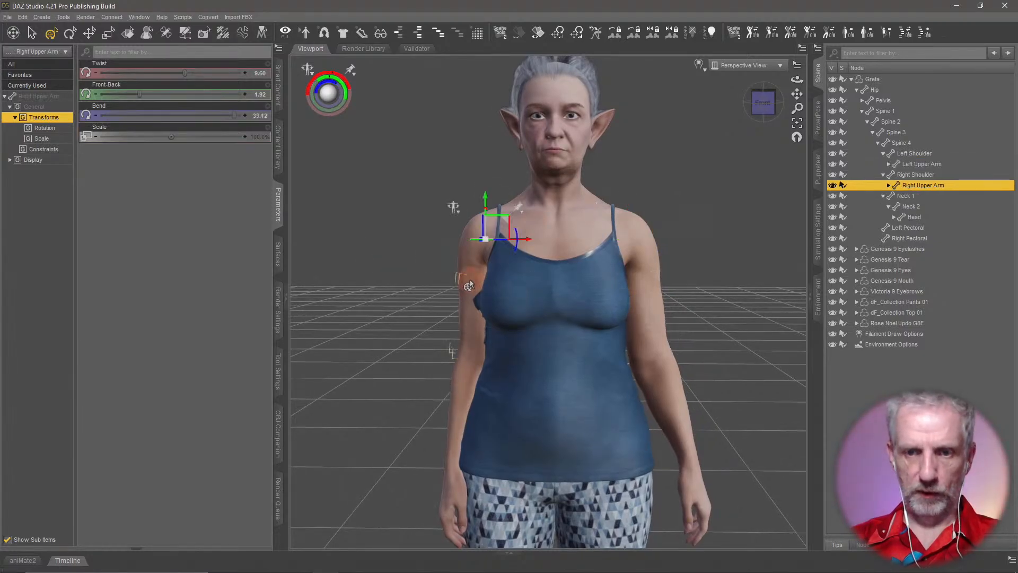
pyautogui.click(261, 116)
pyautogui.write('25')
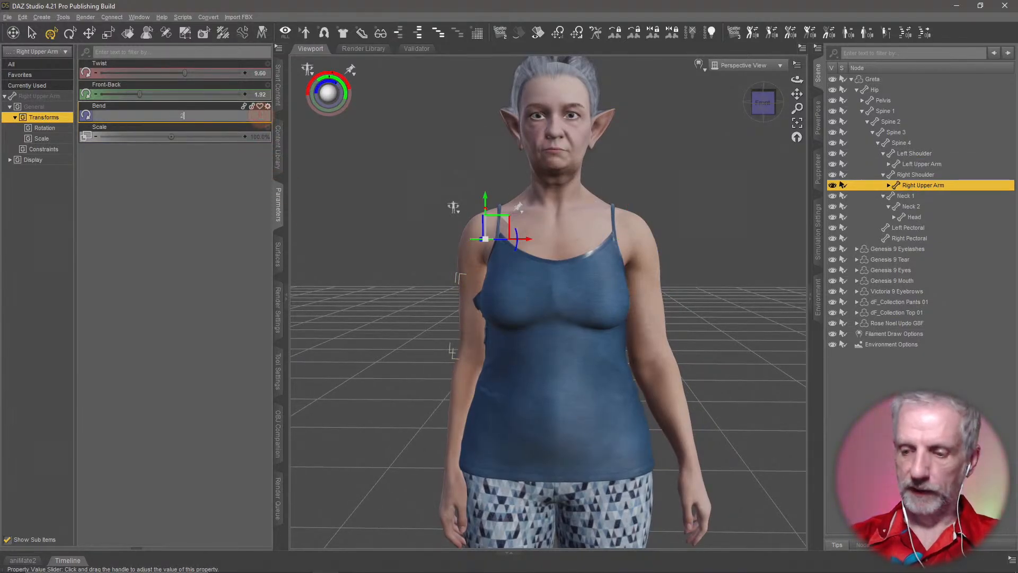
pyautogui.press('Return')
pyautogui.moveTo(422, 248); pyautogui.dragTo(399, 299, button='middle')
# Step: Load the C1-IBL5-01 lighting preset from the Click N Render - Spooky Edition - IBL Set product in the Lights category
pyautogui.click(278, 94)
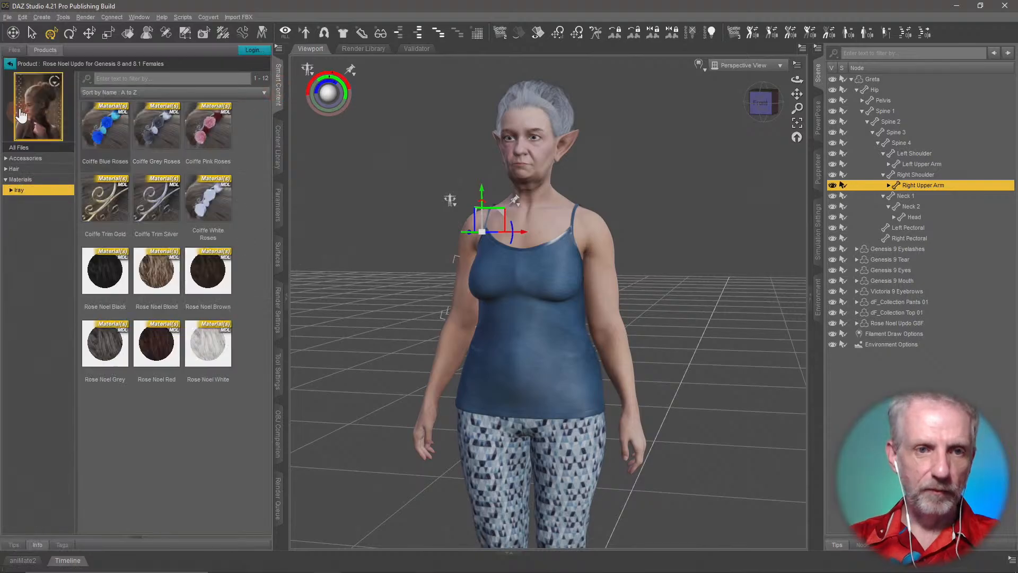
pyautogui.click(45, 49)
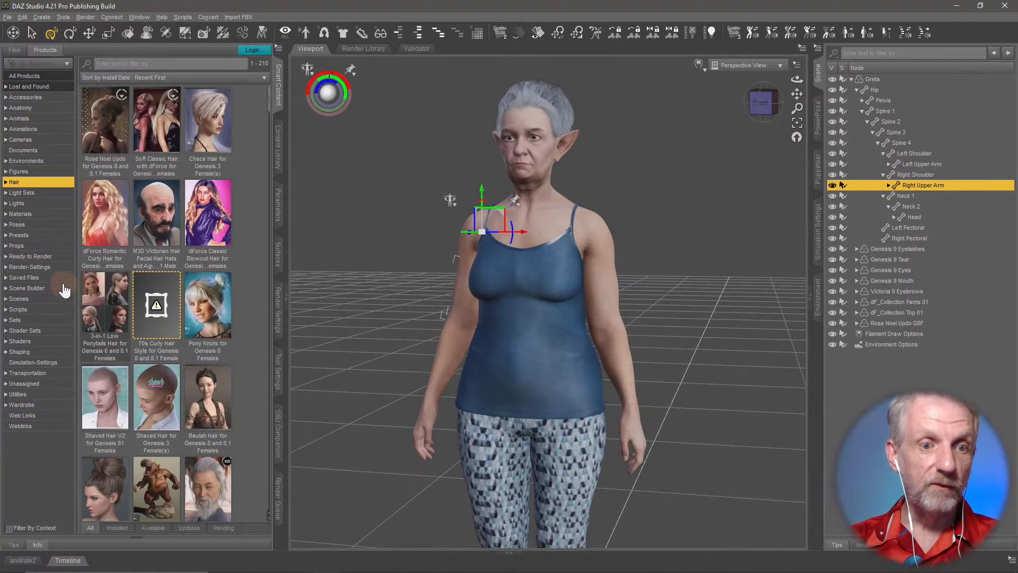
pyautogui.click(58, 203)
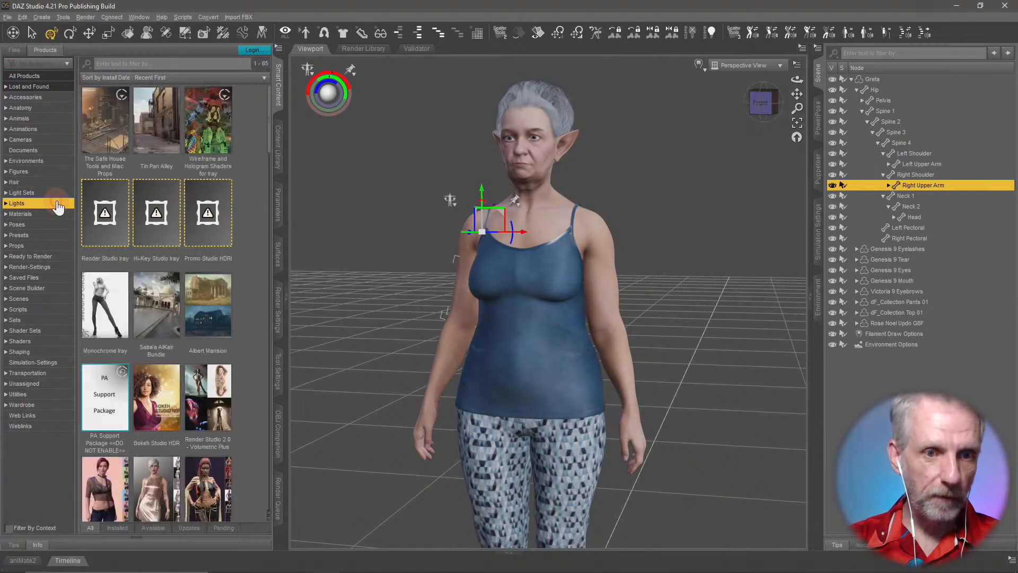
pyautogui.scroll(-3, 212, 222)
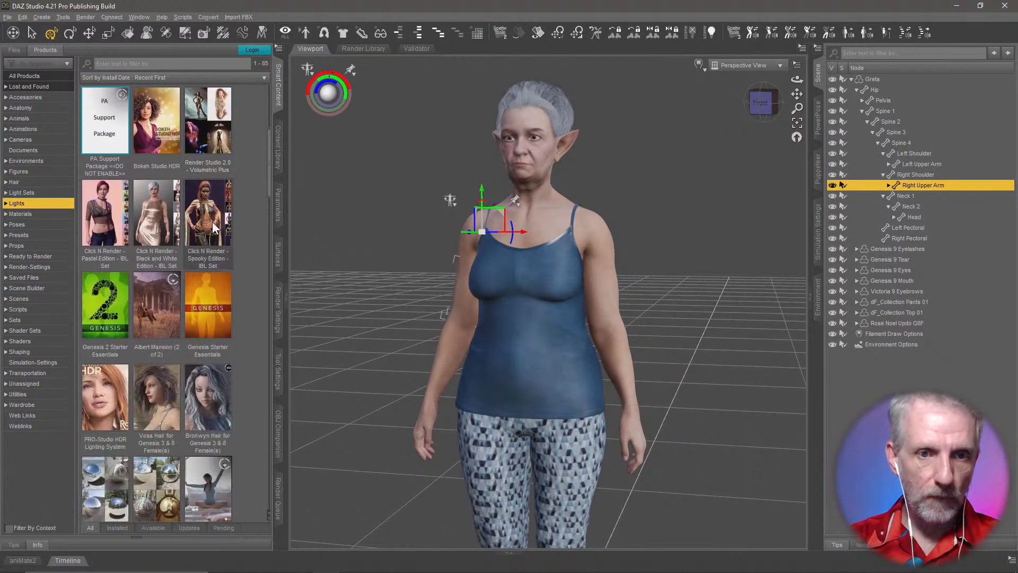
pyautogui.click(228, 245)
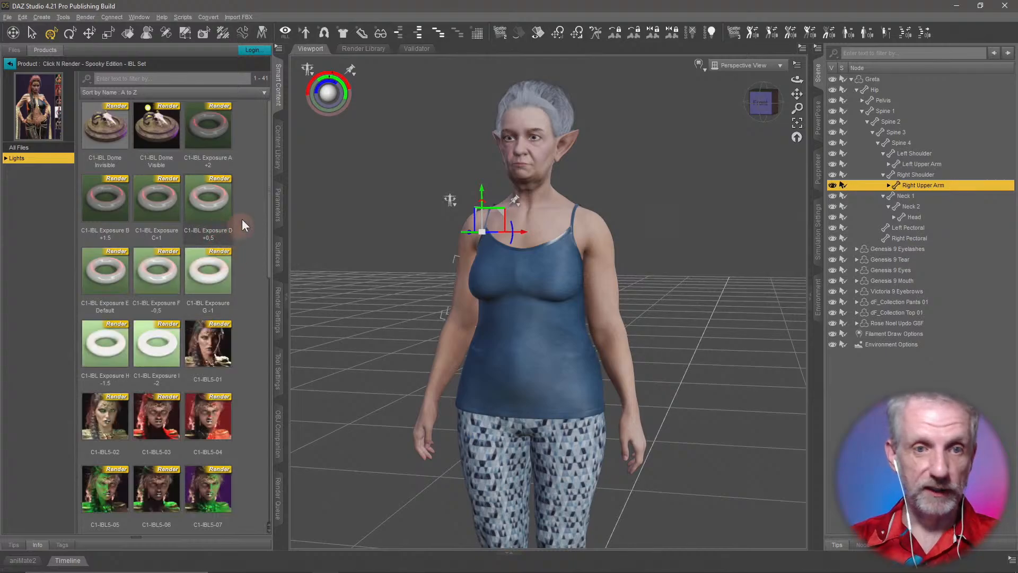
pyautogui.scroll(-3, 245, 217)
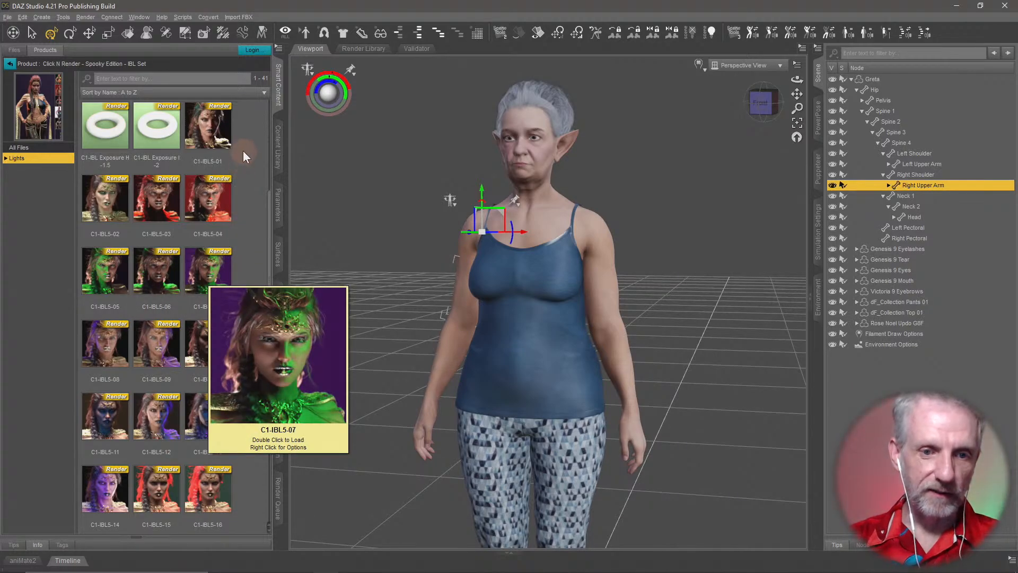
pyautogui.doubleClick(217, 135)
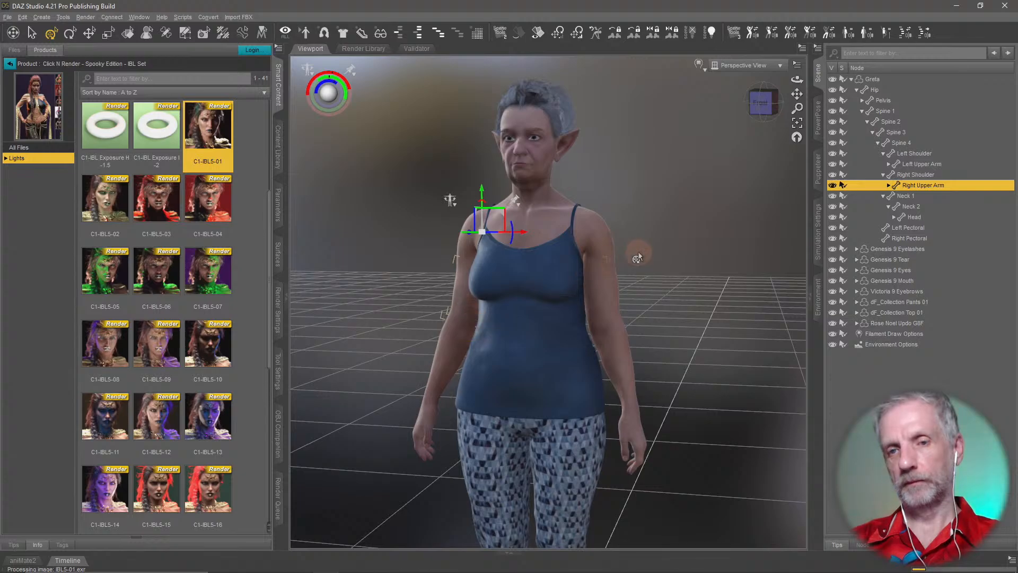
# Step: Switch the viewport's draw style to NVIDIA Iray to preview Greta under the new lighting
pyautogui.keyDown('alt'); pyautogui.moveTo(650, 240); pyautogui.dragTo(673, 212); pyautogui.keyUp('alt')
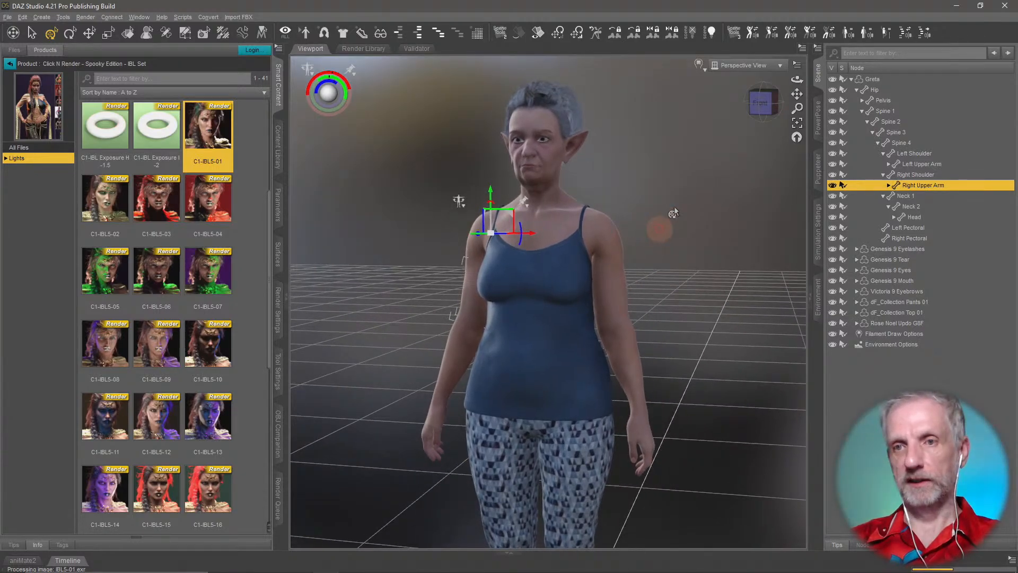
pyautogui.click(699, 65)
pyautogui.click(723, 198)
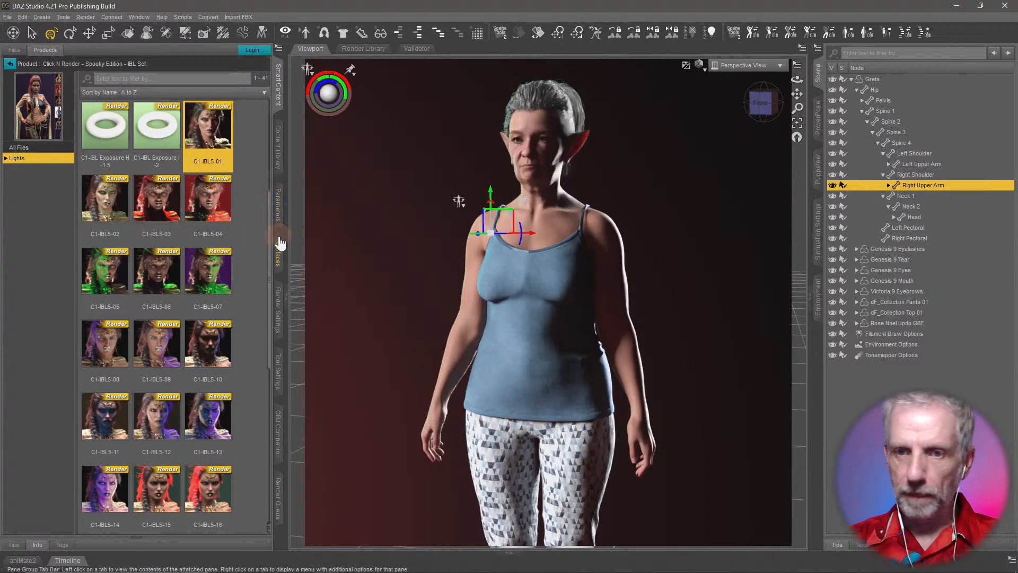
# Step: Set the dome's Environment Intensity to 0.6 in the render settings
pyautogui.click(273, 282)
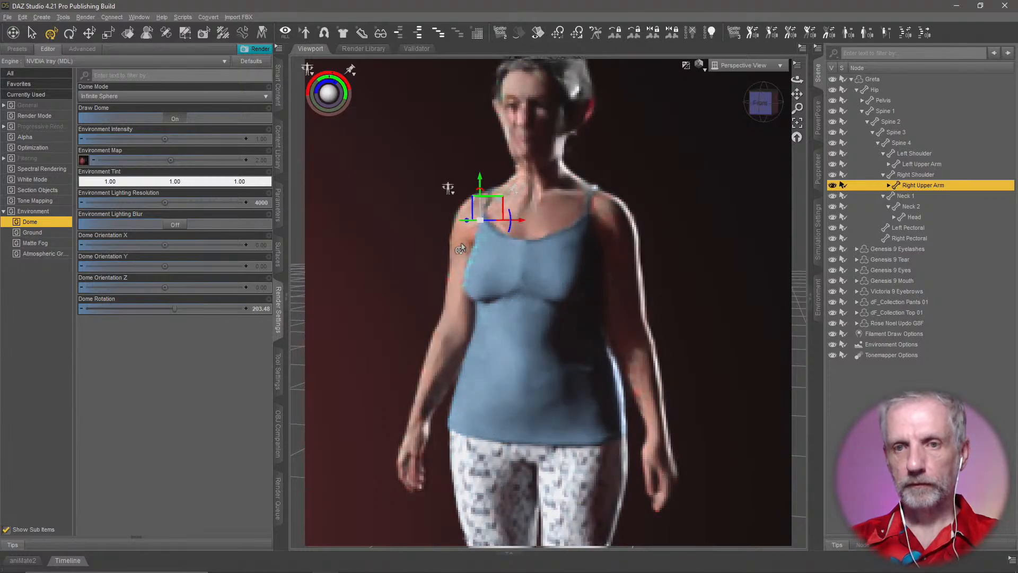
pyautogui.moveTo(461, 240); pyautogui.dragTo(459, 278, button='middle')
pyautogui.hotkey('ctrl', '9')
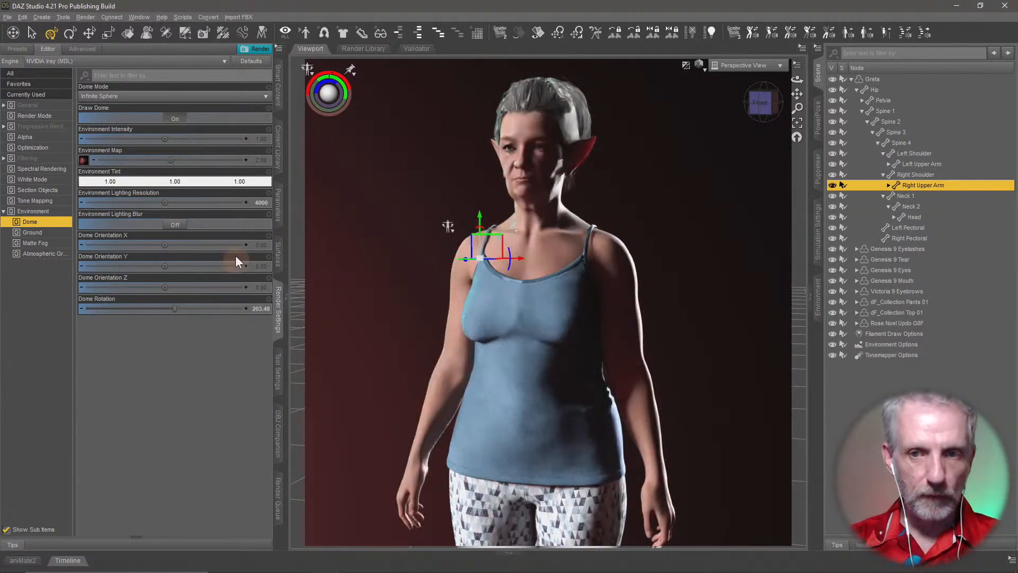
pyautogui.click(262, 138)
pyautogui.write('0.6')
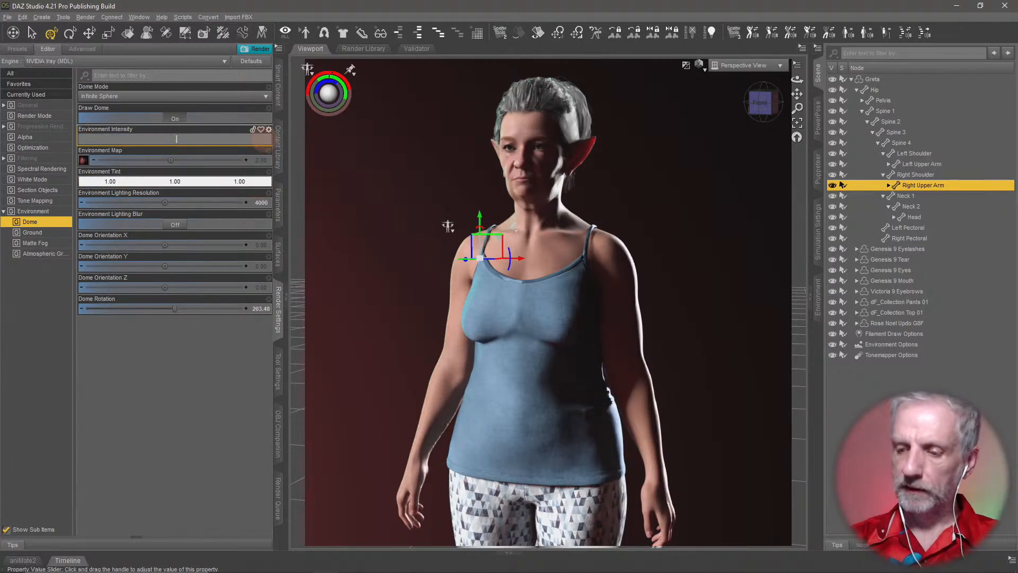
pyautogui.press('Return')
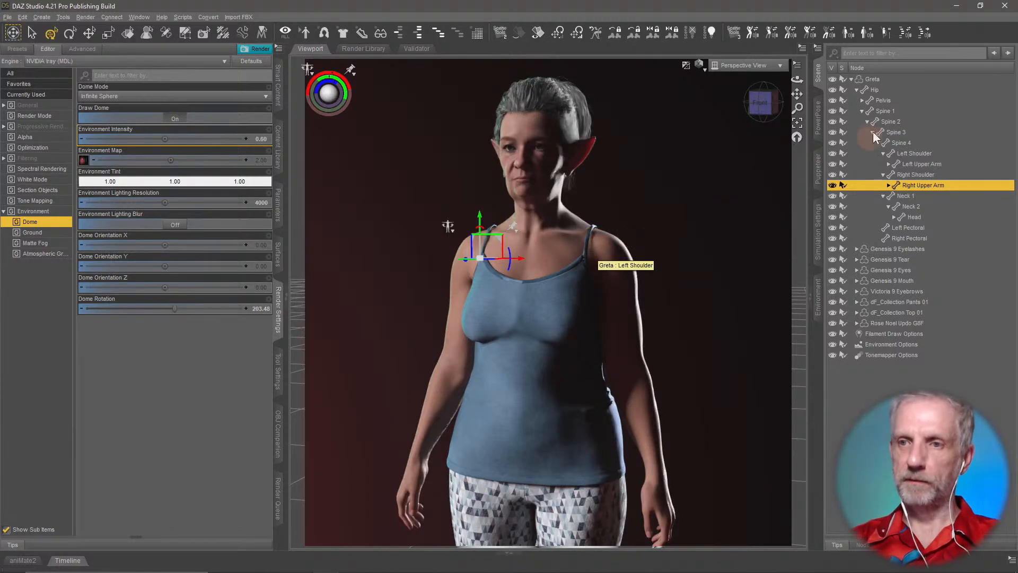
# Step: Collapse Greta's bone hierarchy, create a new camera that copies the active perspective view, and look through it
pyautogui.click(857, 89)
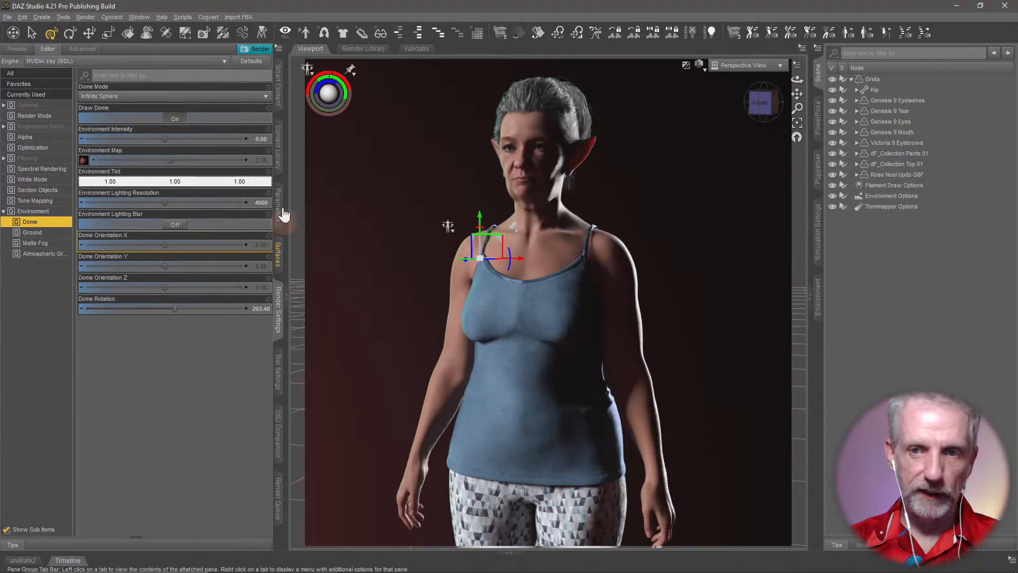
pyautogui.click(41, 17)
pyautogui.click(55, 33)
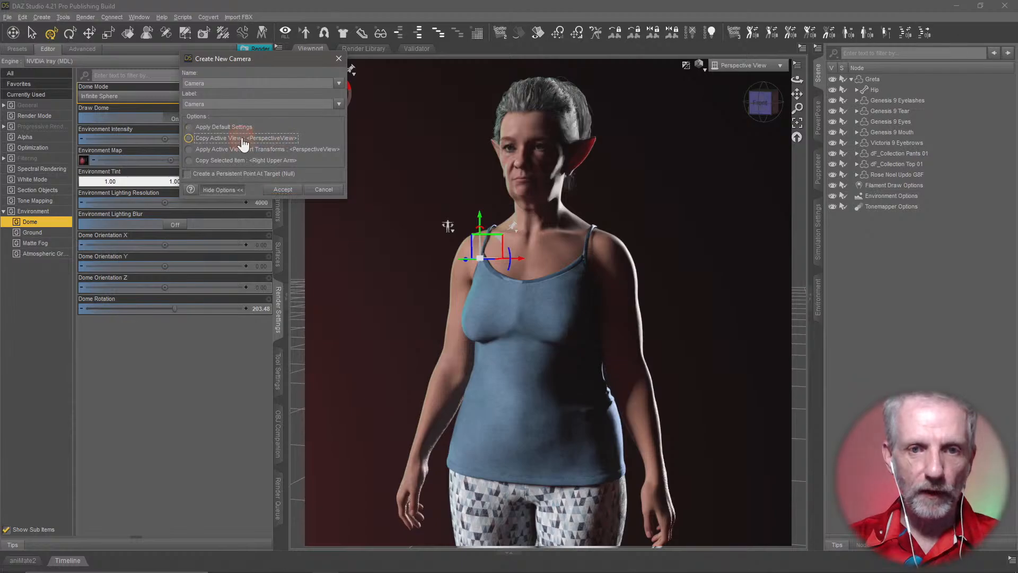
pyautogui.click(282, 190)
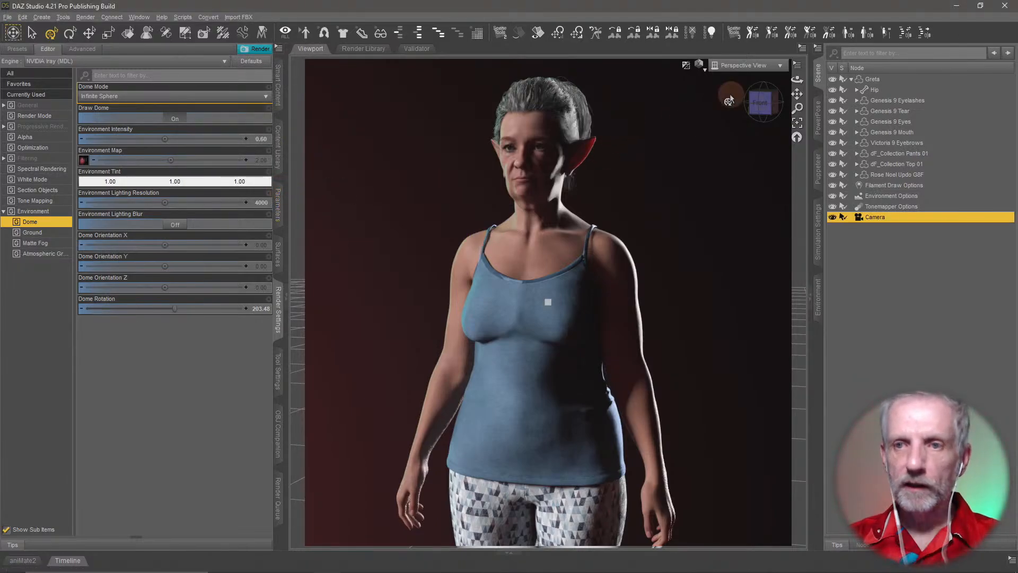
pyautogui.click(761, 65)
pyautogui.click(760, 154)
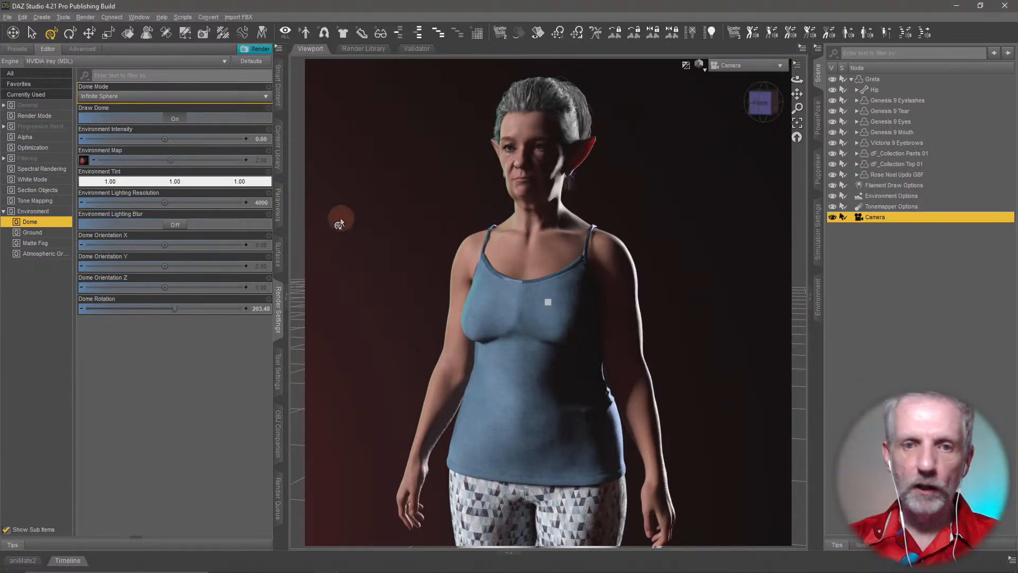
# Step: Set the camera's focal length to 120 mm and pull the camera back to frame Greta from head to thighs
pyautogui.click(279, 218)
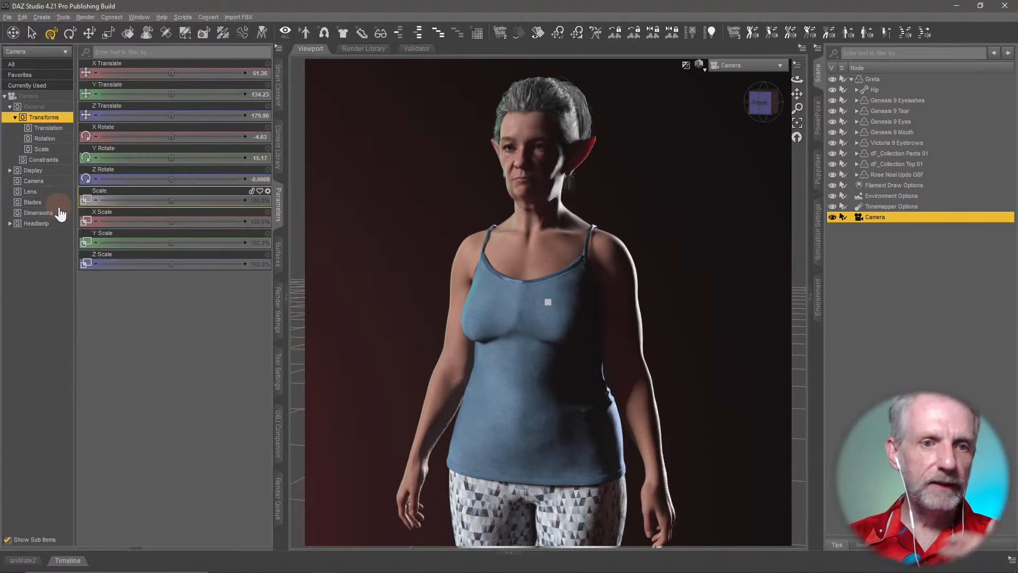
pyautogui.click(57, 182)
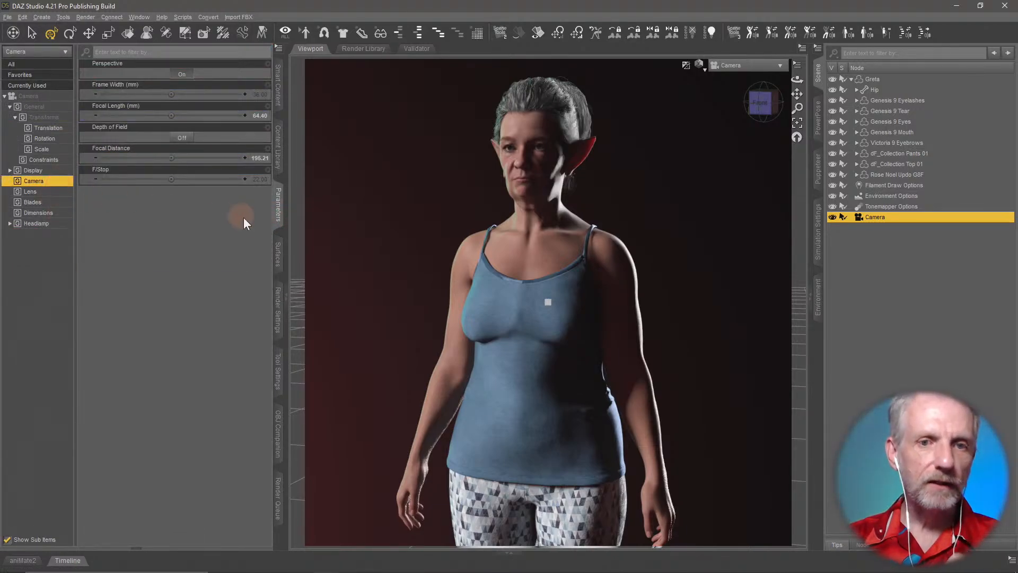
pyautogui.click(258, 117)
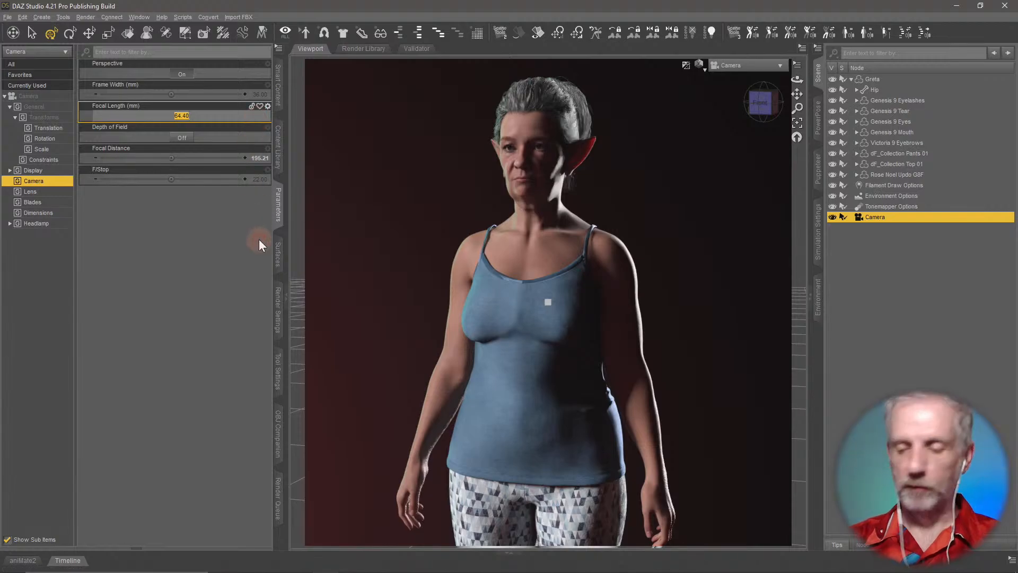
pyautogui.write('120')
pyautogui.press('Return')
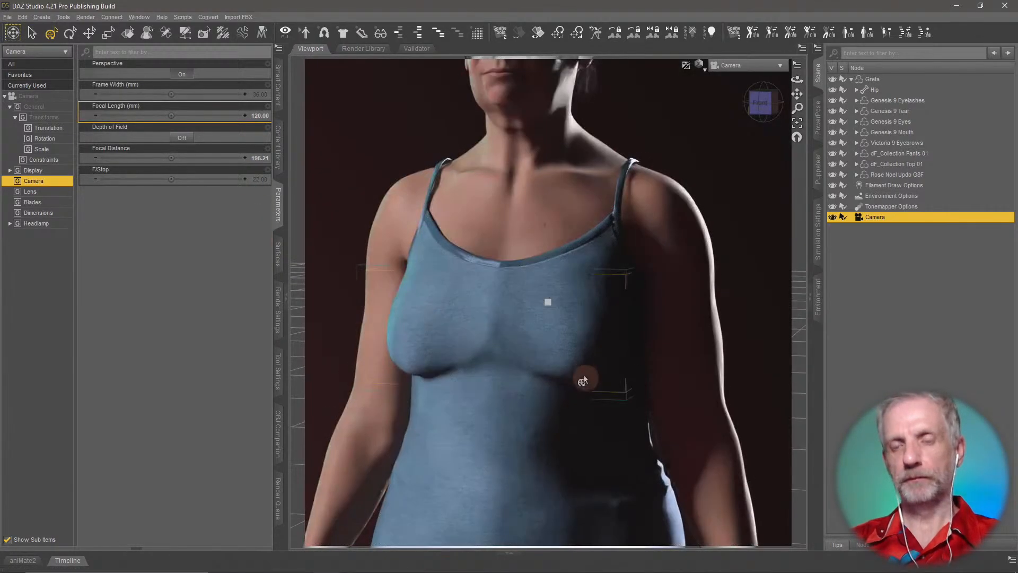
pyautogui.scroll(-9, 583, 377)
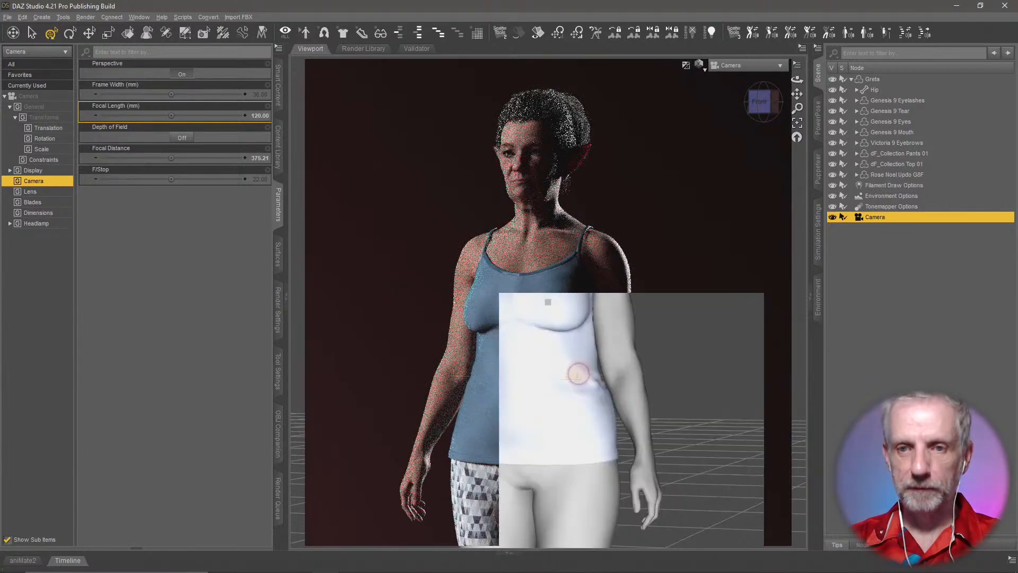
pyautogui.moveTo(579, 374); pyautogui.dragTo(587, 373, button='middle')
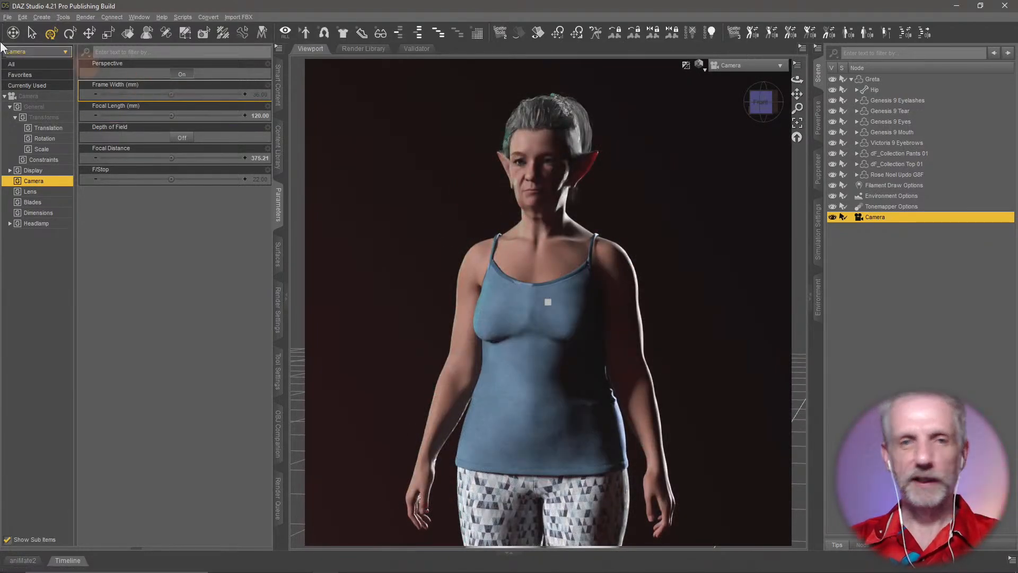
# Step: Duplicate the camera and rename the original as Camera Mid Shot
pyautogui.click(43, 17)
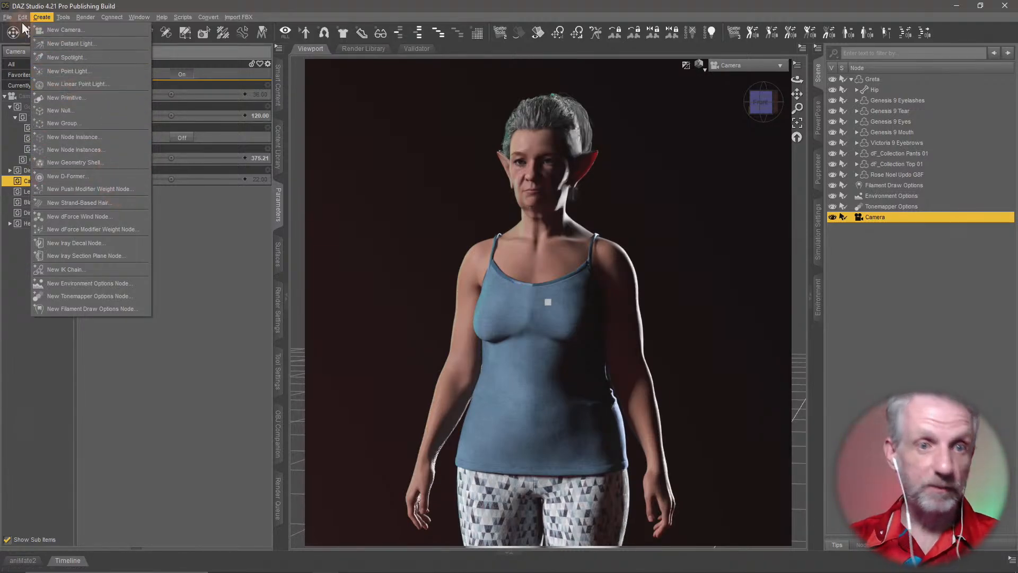
pyautogui.moveTo(22, 18)
pyautogui.moveTo(61, 99)
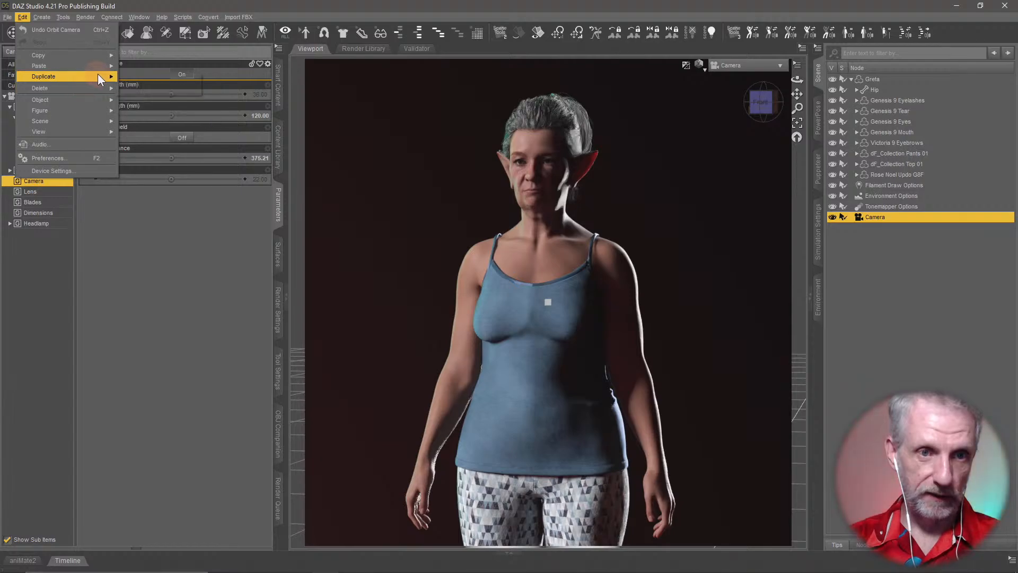
pyautogui.moveTo(97, 76)
pyautogui.click(183, 74)
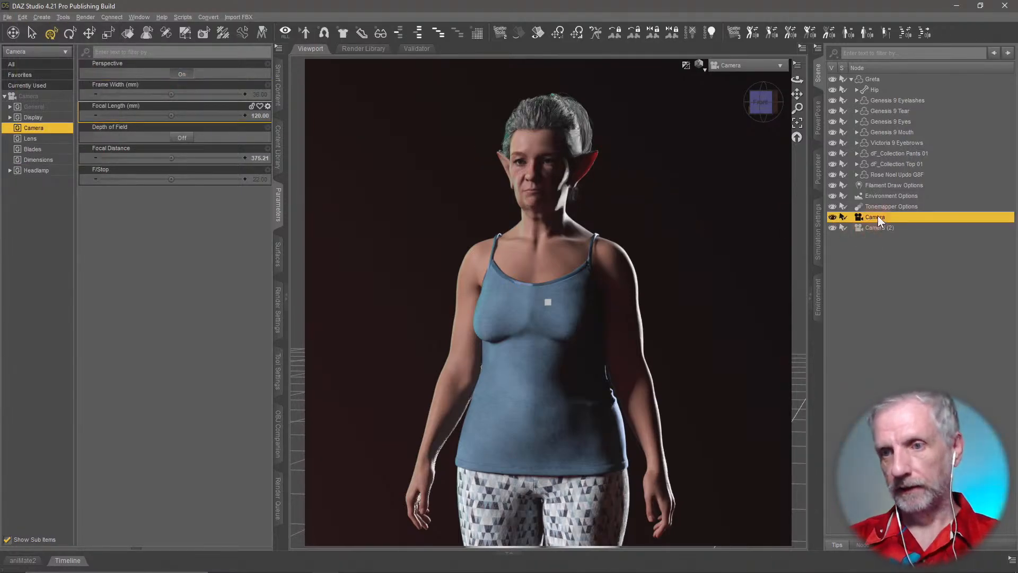
pyautogui.press('End')
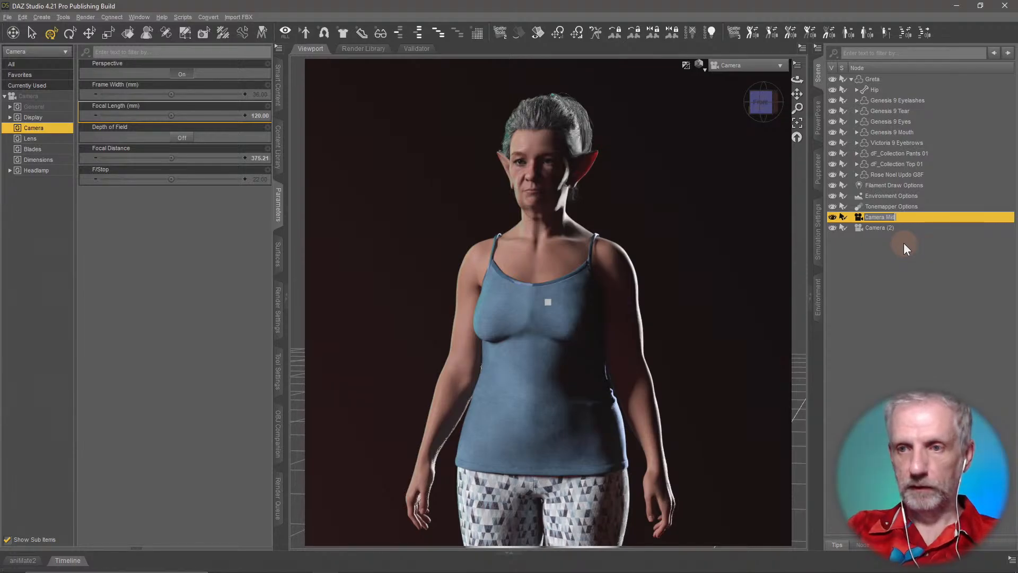
pyautogui.press('Return')
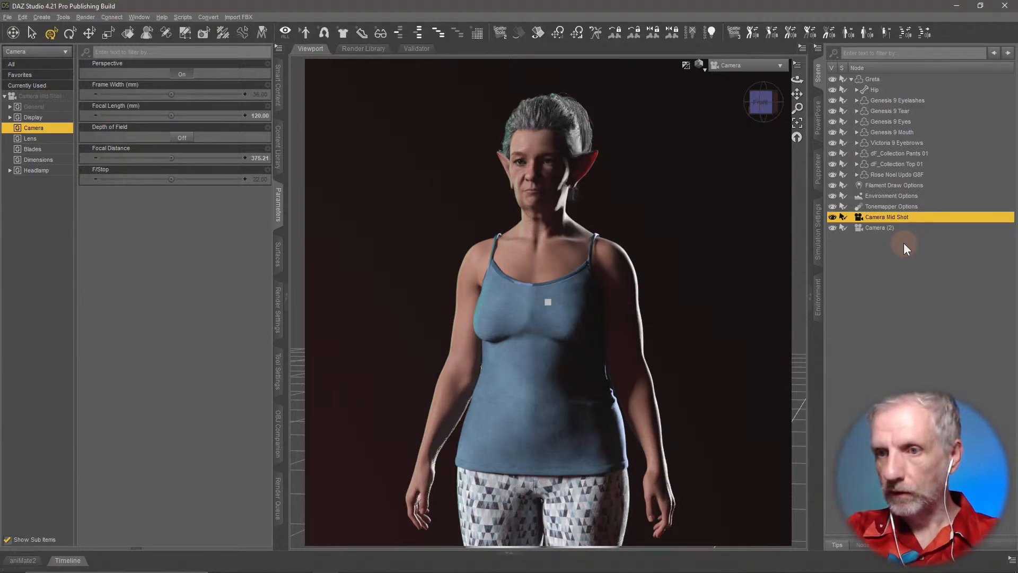
# Step: Rename the duplicated camera as Camera Close
pyautogui.click(880, 228)
pyautogui.click(888, 230)
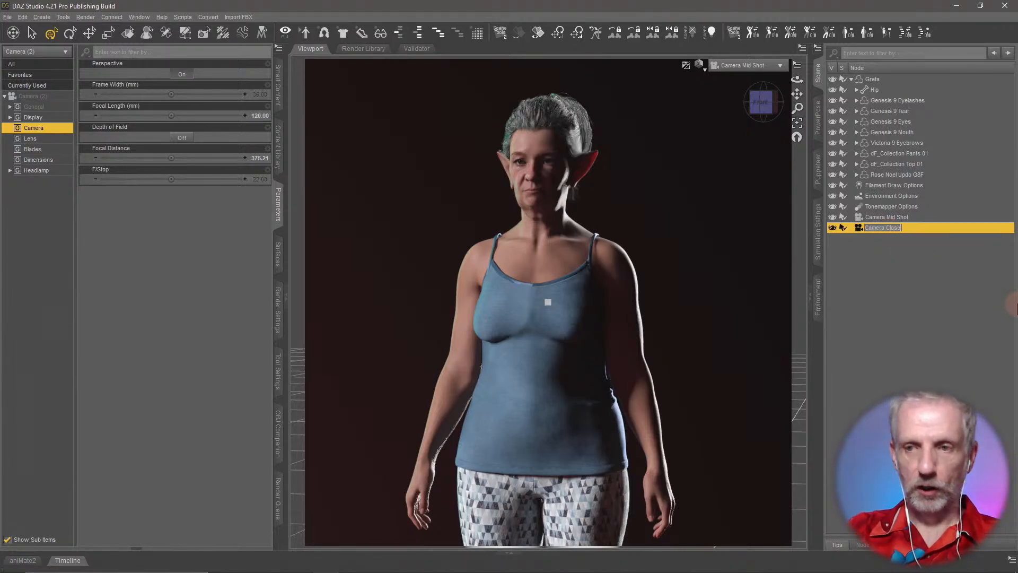
pyautogui.press('Return')
# Step: Look through Camera Close and move it in to frame Greta's head and shoulders
pyautogui.click(753, 66)
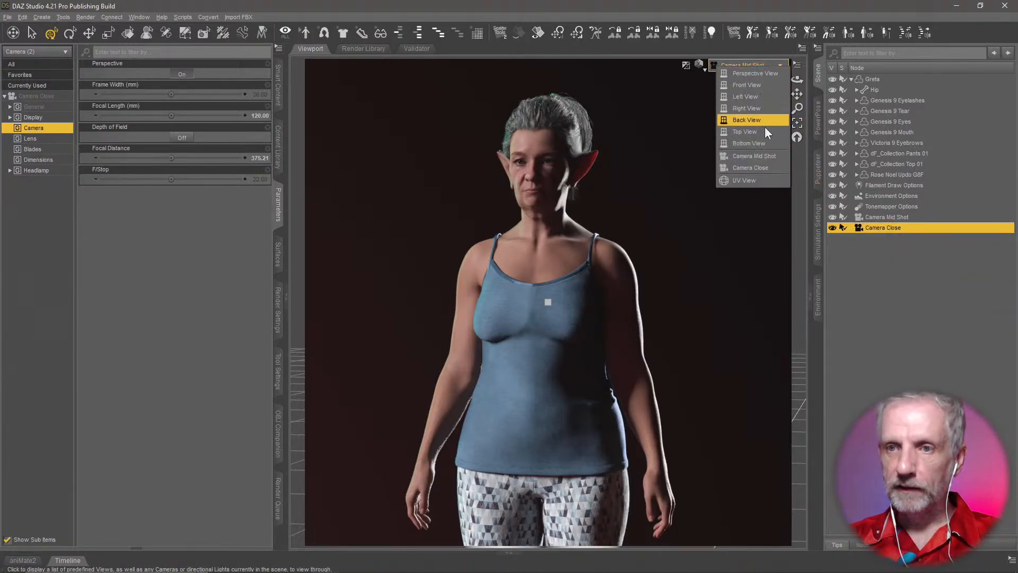
pyautogui.click(763, 167)
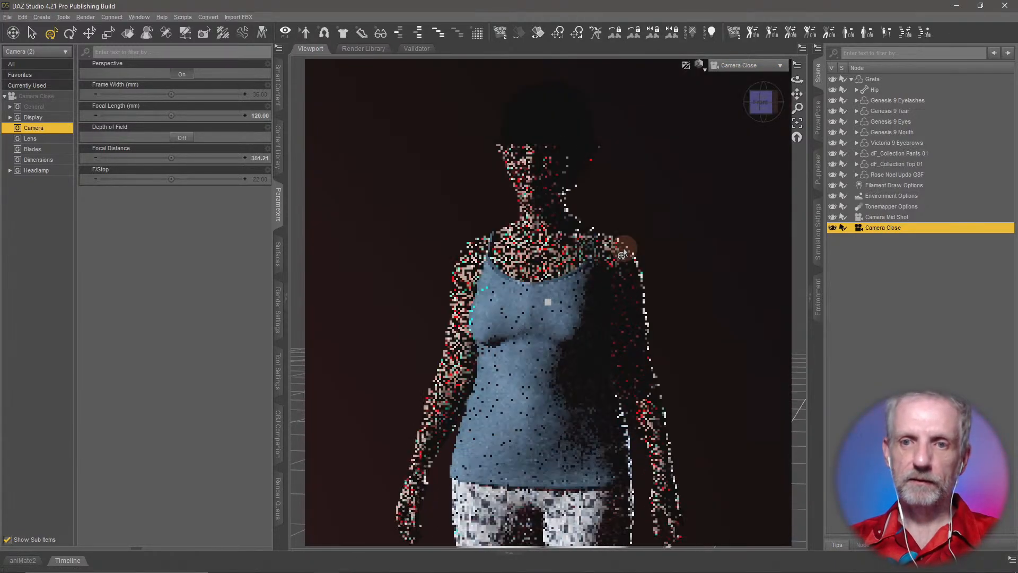
pyautogui.scroll(10, 623, 255)
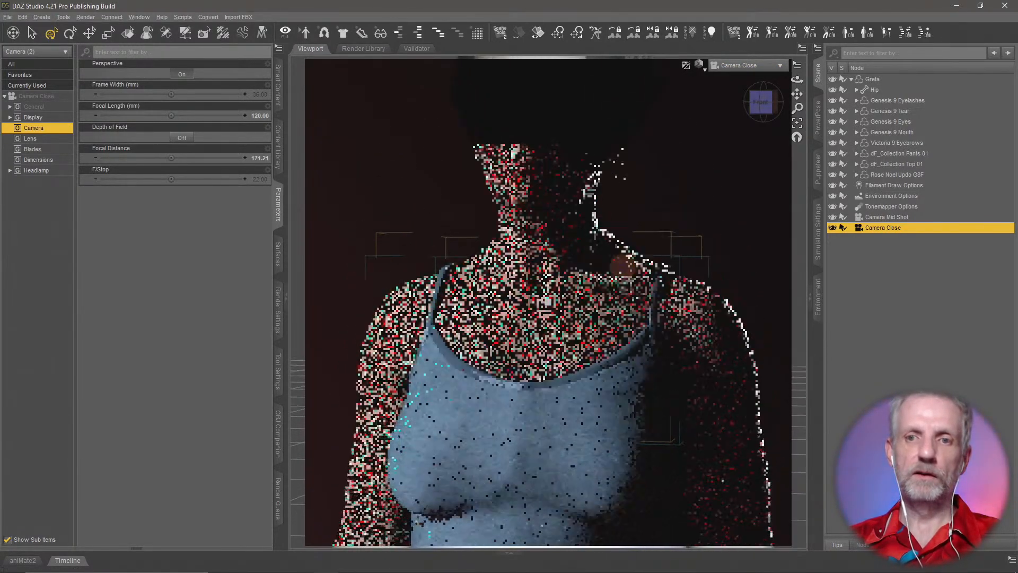
pyautogui.moveTo(622, 265); pyautogui.dragTo(627, 258, button='middle')
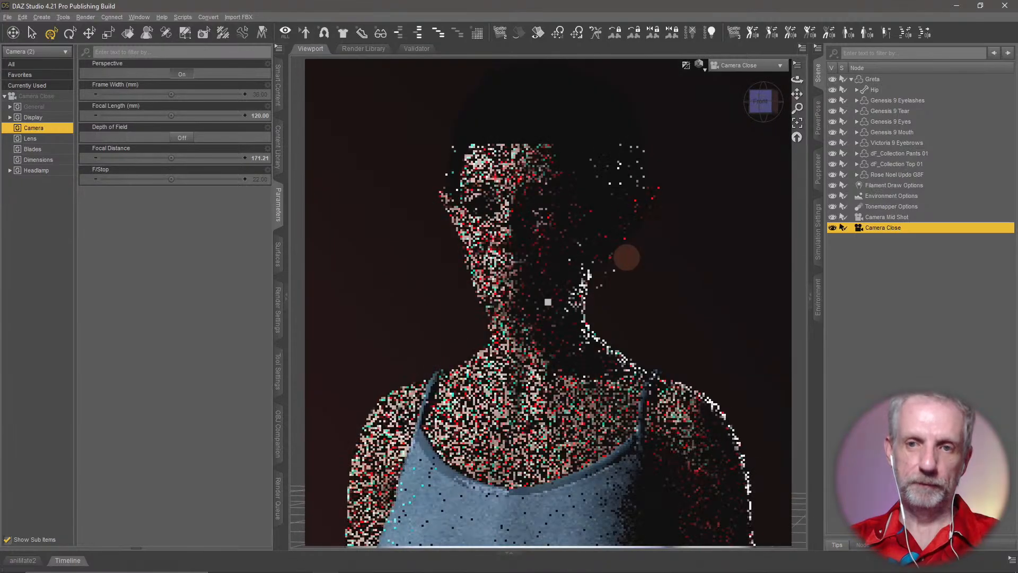
pyautogui.hotkey('ctrl', '9')
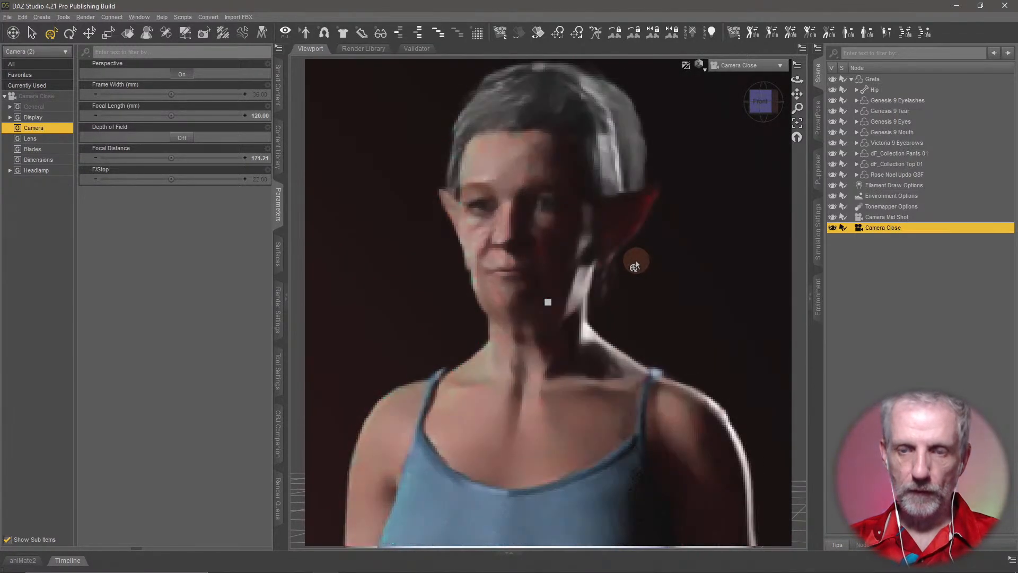
pyautogui.moveTo(636, 262); pyautogui.dragTo(663, 285, button='middle')
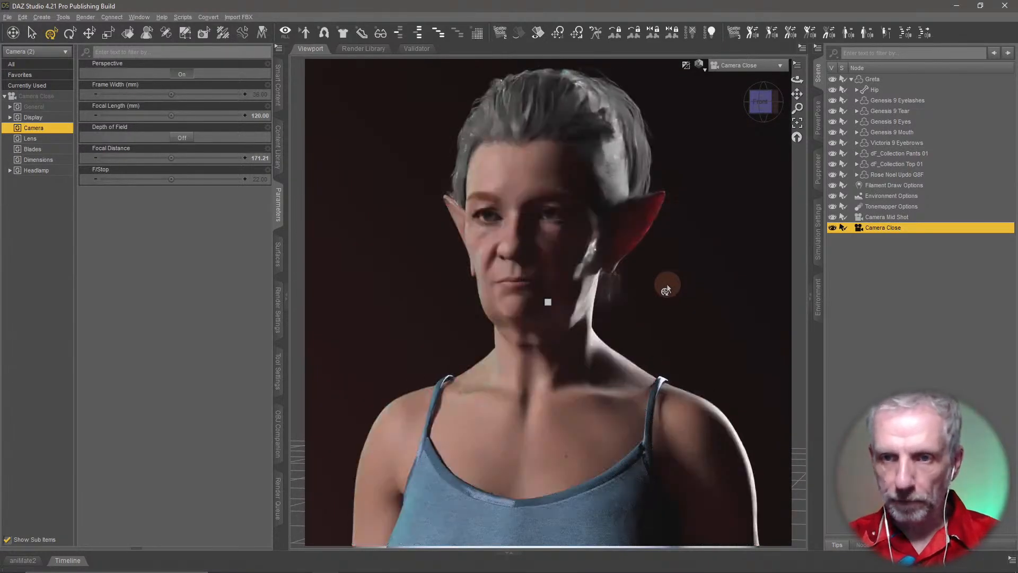
# Step: Adjust the Camera Close framing around Greta and switch the viewport from the Iray preview to a simpler shaded preview
pyautogui.moveTo(657, 280); pyautogui.dragTo(700, 302, button='middle')
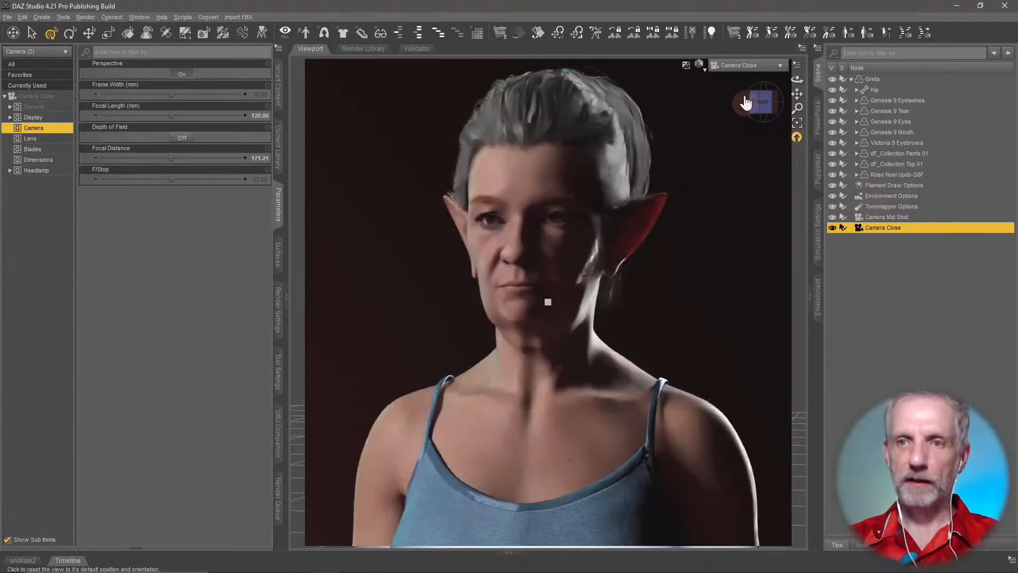
pyautogui.click(699, 65)
pyautogui.click(735, 189)
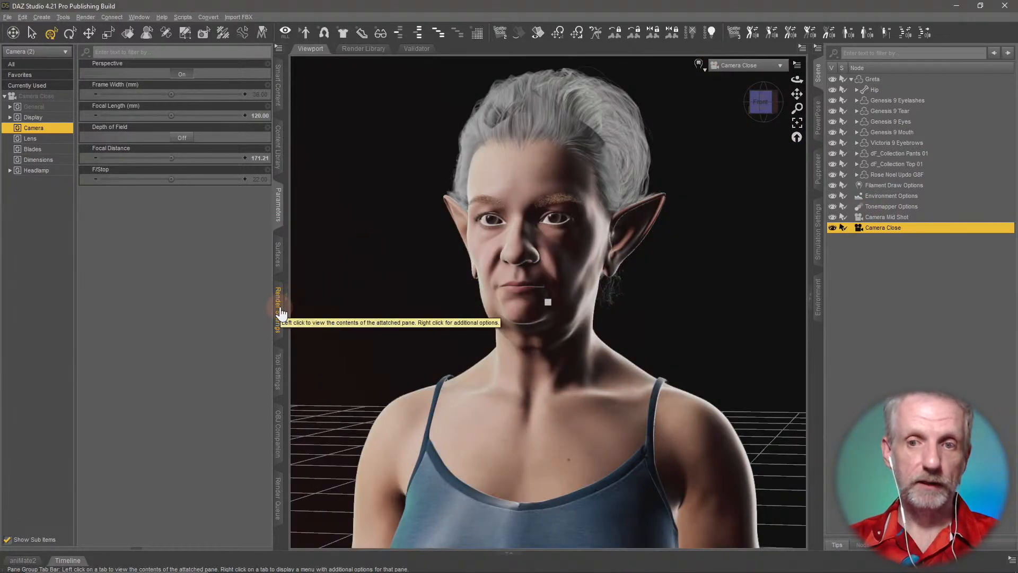
# Step: Review the image size, progressive rendering and filtering options in the Iray render settings
pyautogui.click(280, 302)
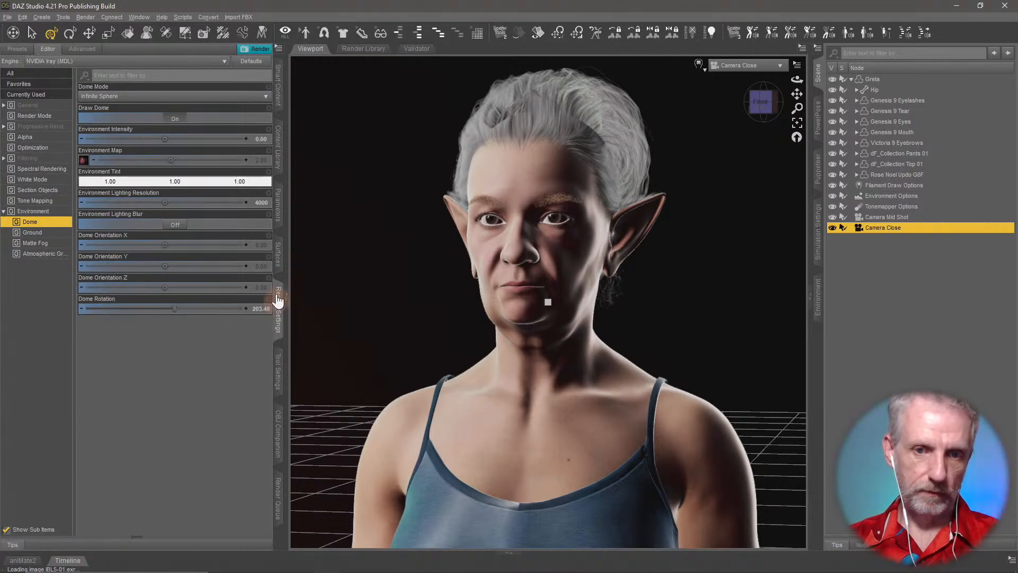
pyautogui.click(50, 105)
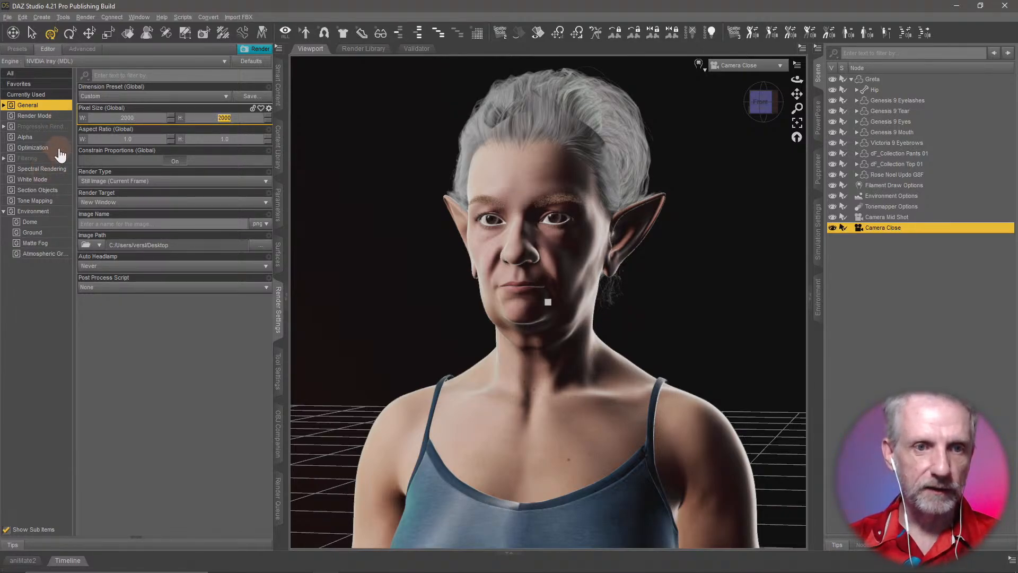
pyautogui.click(53, 126)
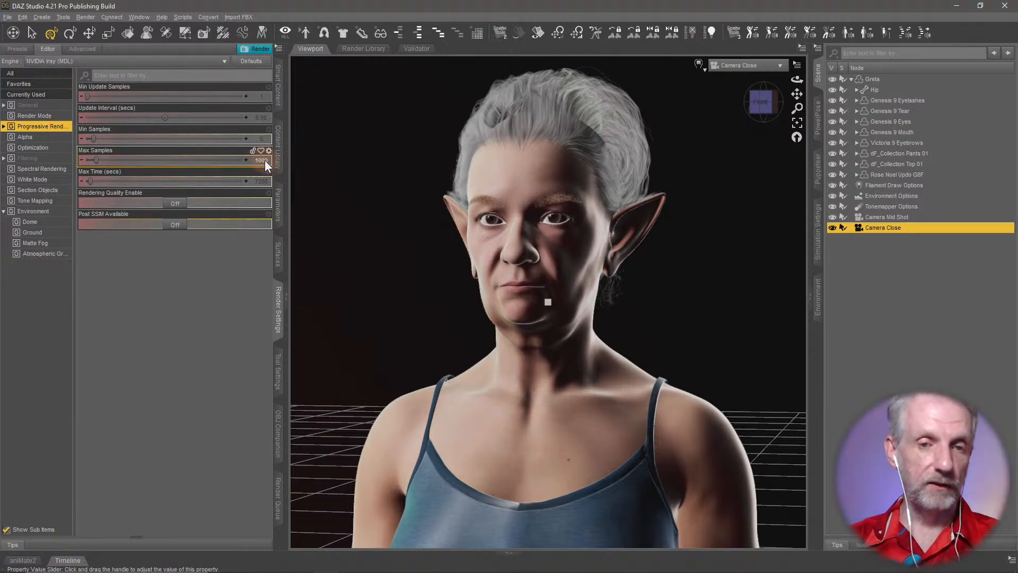
pyautogui.click(44, 158)
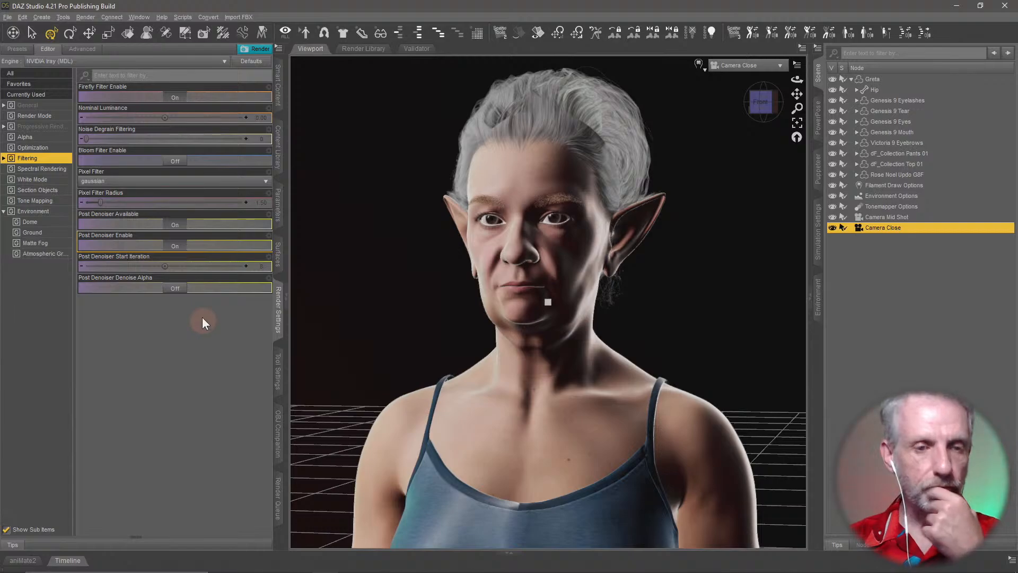
pyautogui.click(4, 211)
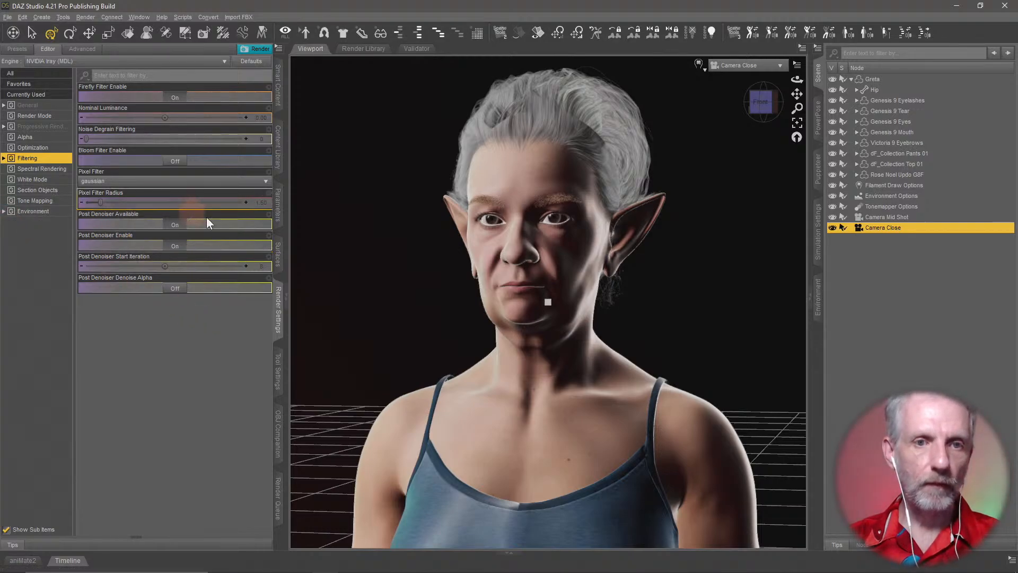
# Step: Save the scene as Greta Promo in the content library's Greta folder under Custom Characters
pyautogui.click(278, 148)
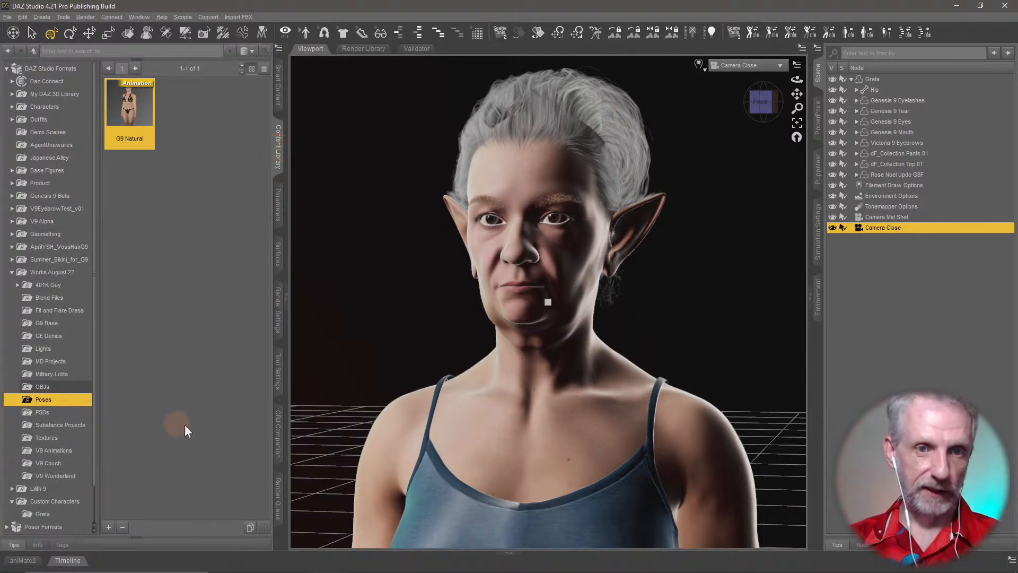
pyautogui.click(9, 273)
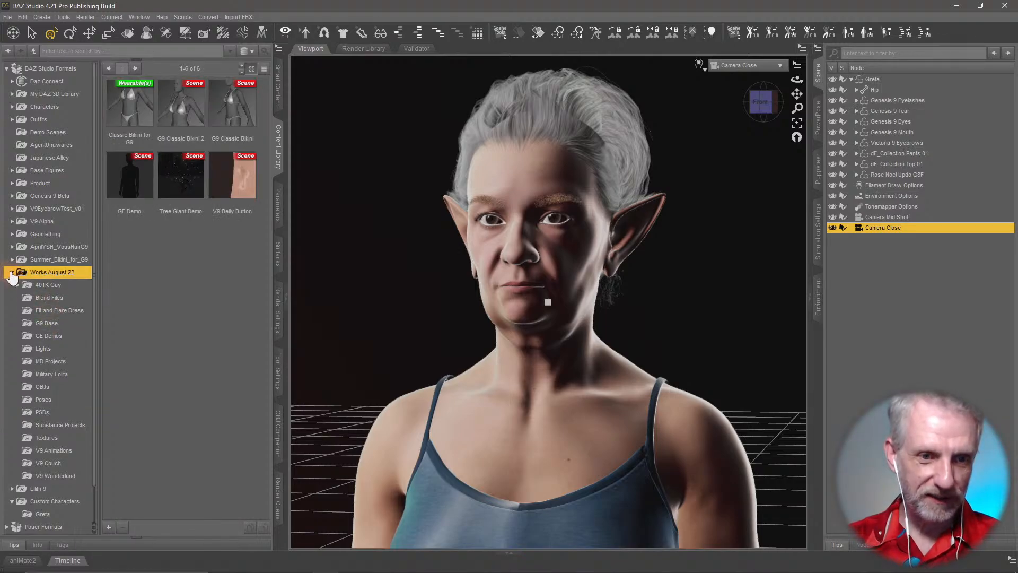
pyautogui.click(10, 272)
pyautogui.click(77, 312)
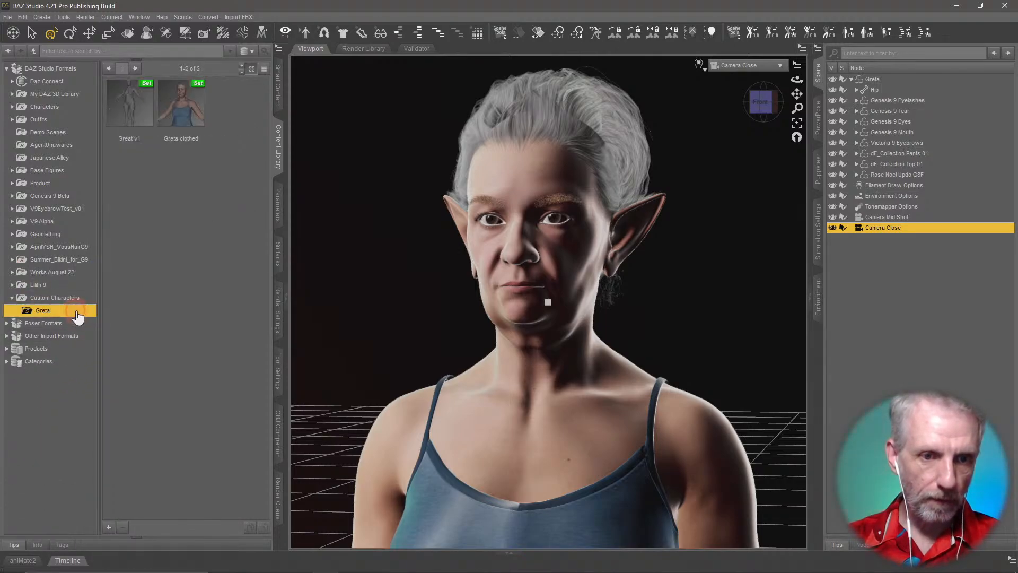
pyautogui.click(109, 527)
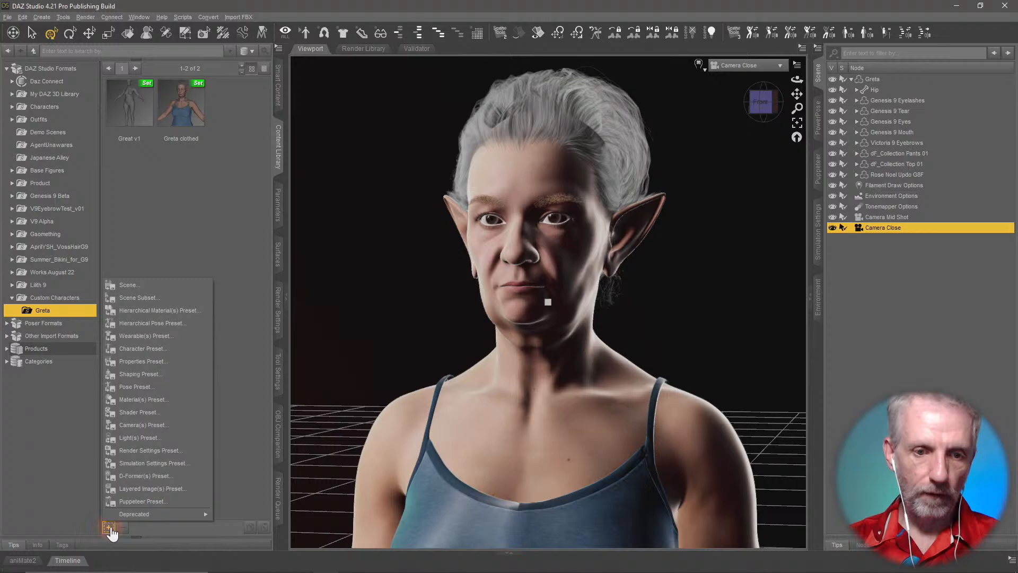
pyautogui.click(139, 285)
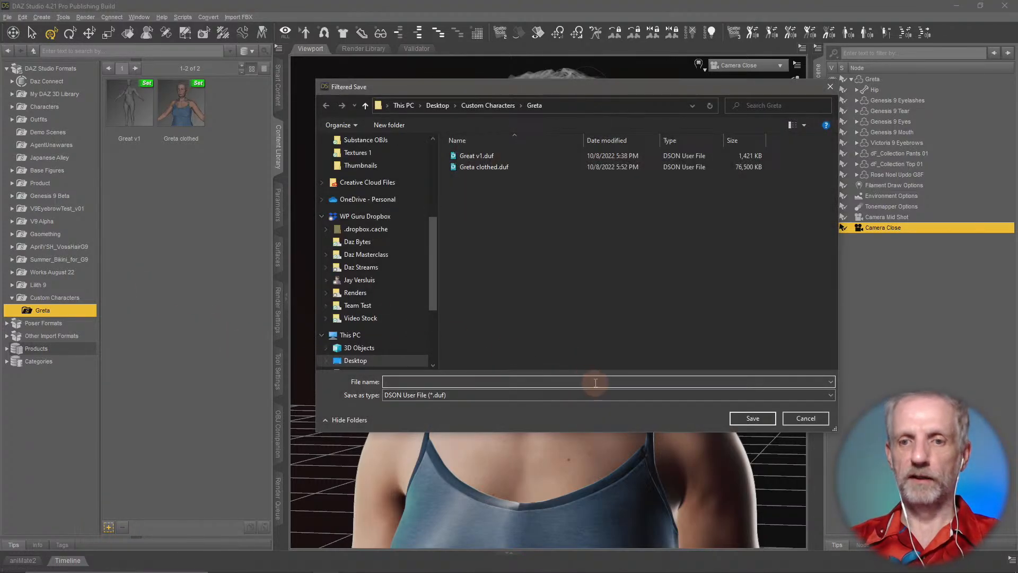
pyautogui.click(596, 383)
pyautogui.write('Greta Promo')
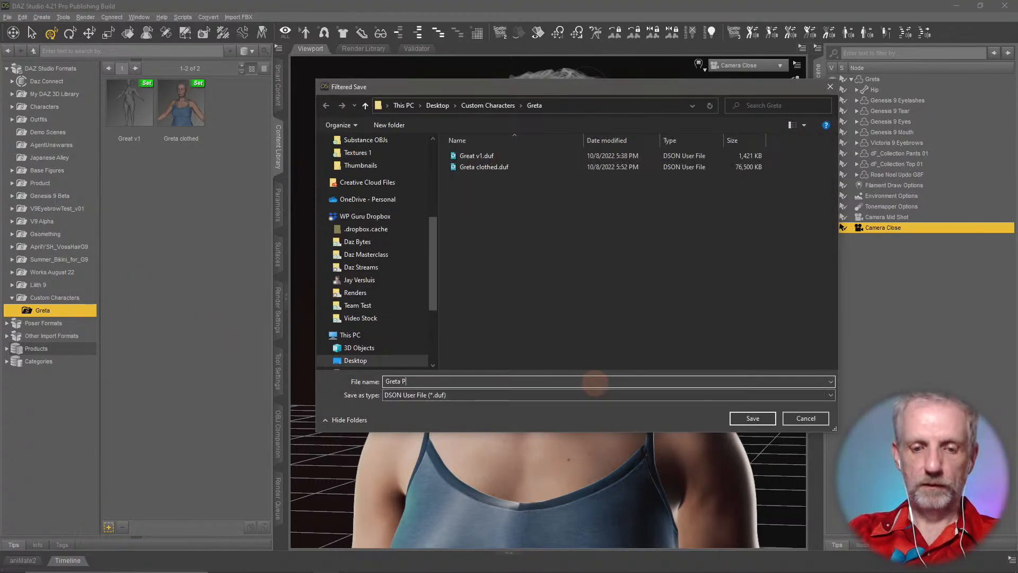
pyautogui.press('Return')
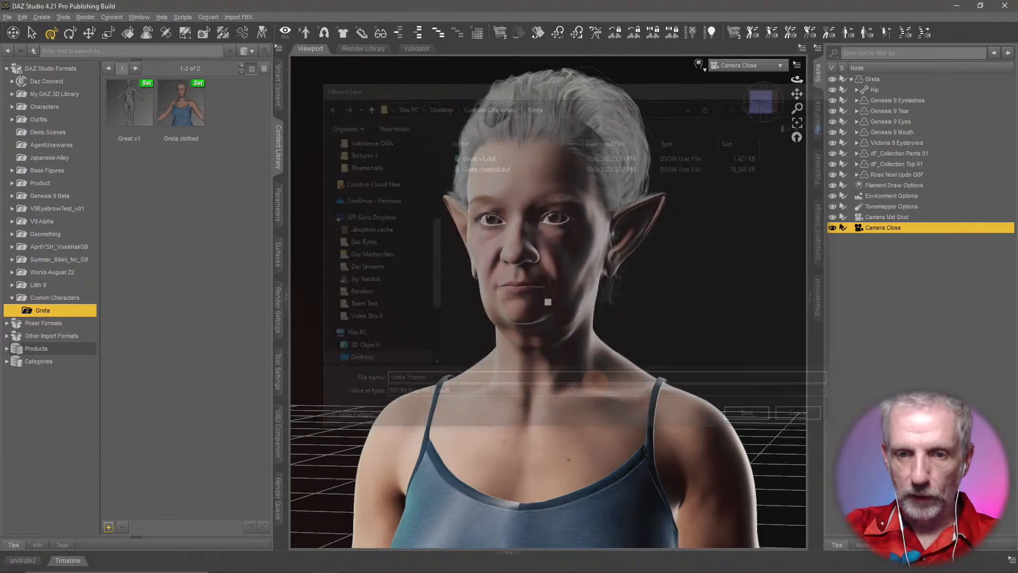
pyautogui.click(555, 359)
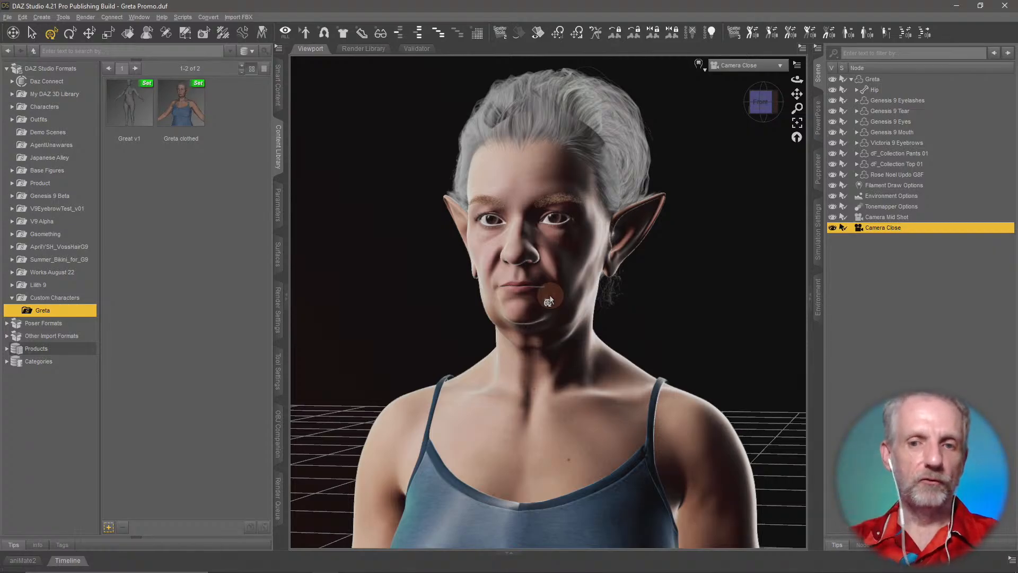
# Step: Render the Camera Close view, enlarge the render window and examine the image from Greta's hair down to her top
pyautogui.click(52, 33)
pyautogui.hotkey('ctrl', 'r')
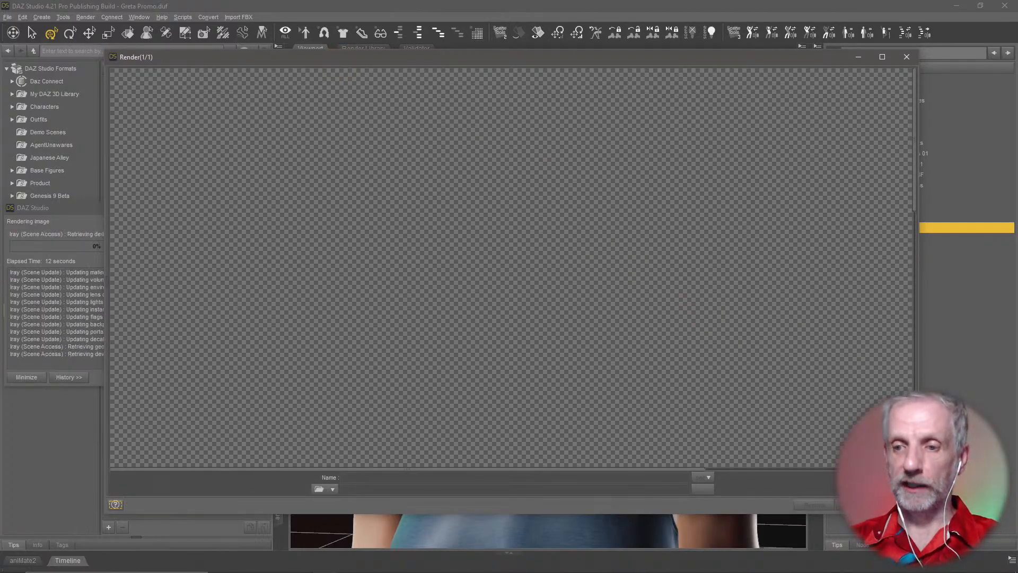
pyautogui.moveTo(919, 513); pyautogui.dragTo(999, 539)
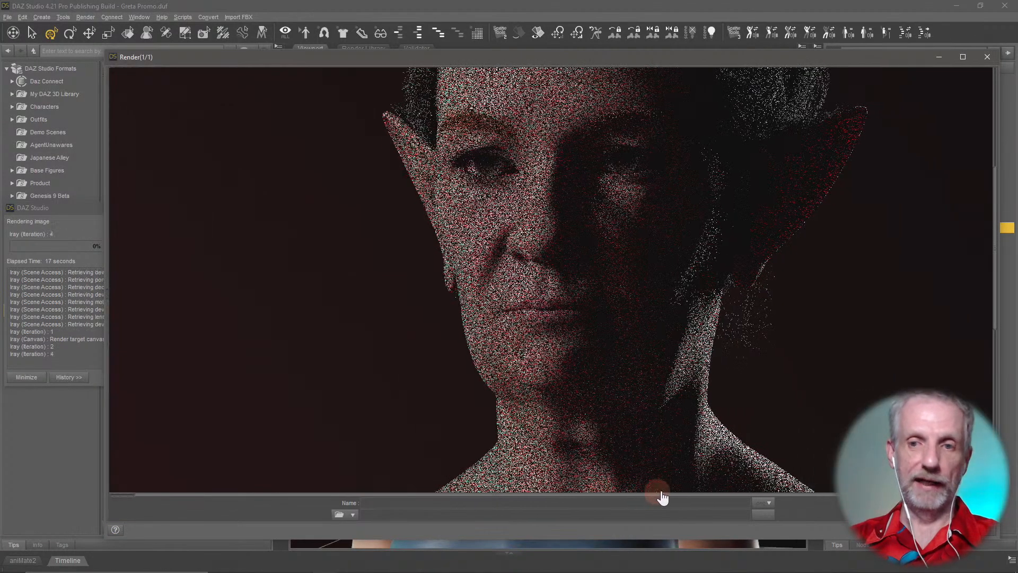
pyautogui.moveTo(662, 493); pyautogui.dragTo(720, 494)
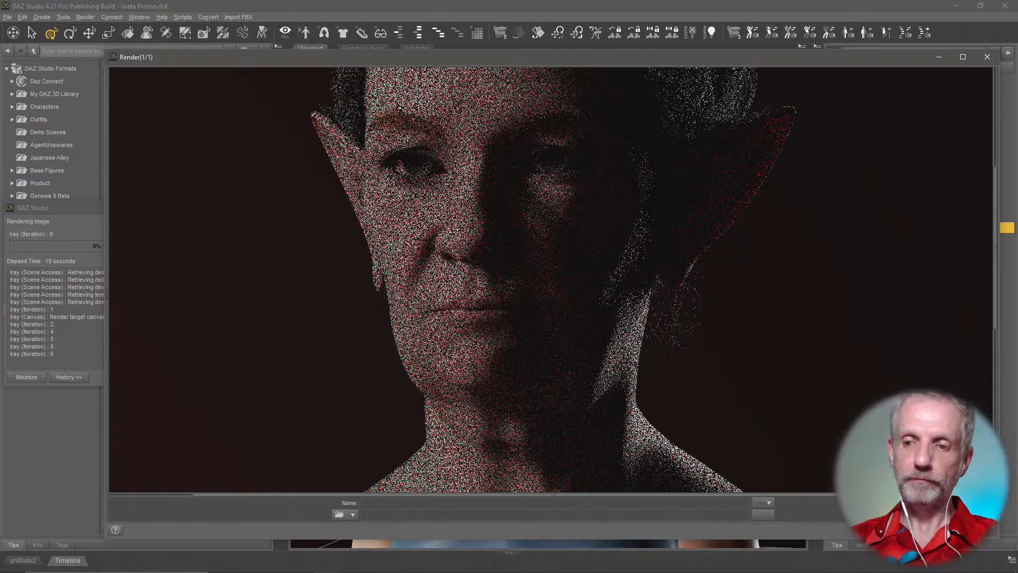
pyautogui.moveTo(923, 539); pyautogui.dragTo(923, 572)
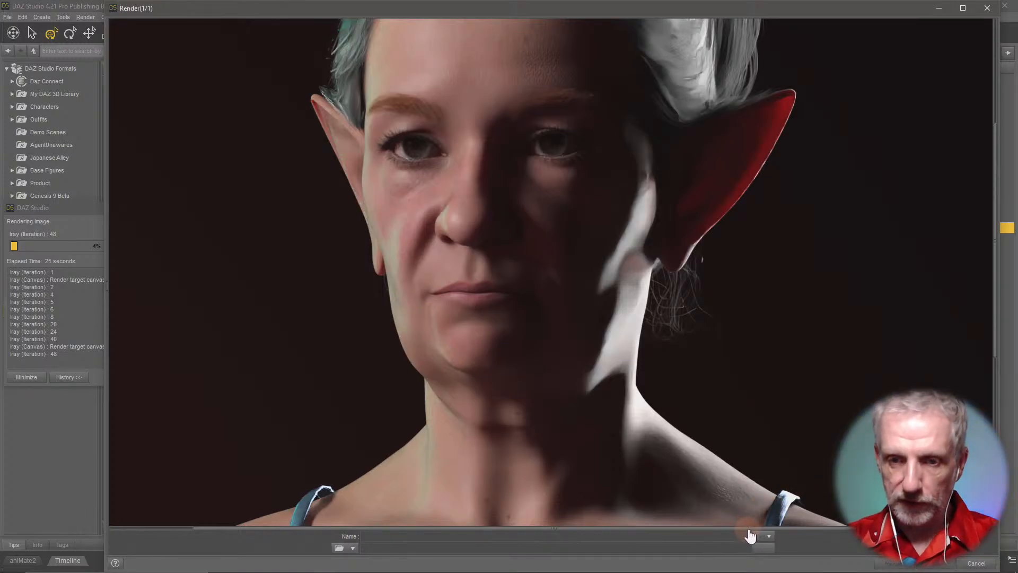
pyautogui.moveTo(750, 529); pyautogui.dragTo(720, 528)
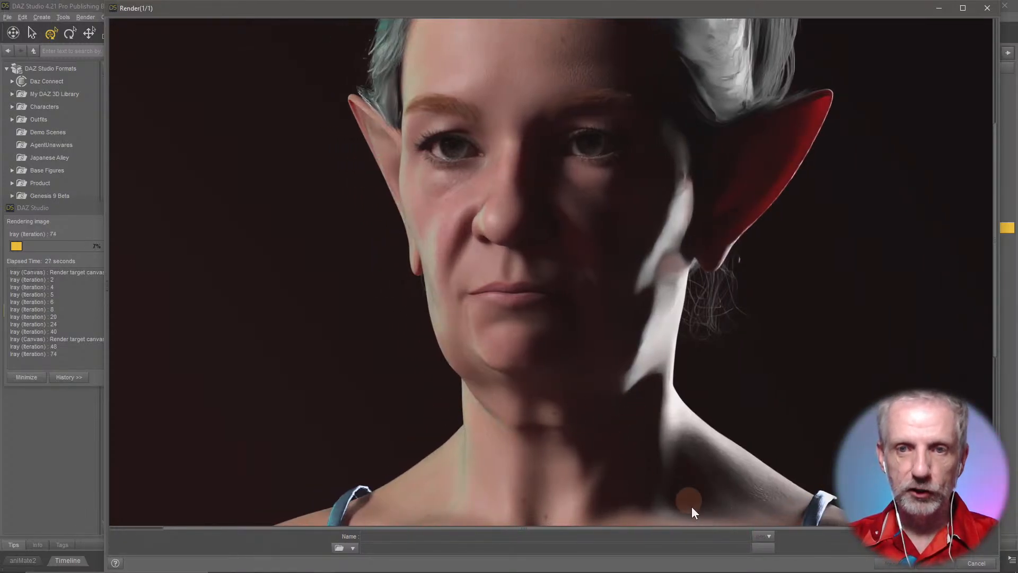
pyautogui.scroll(5, 846, 449)
pyautogui.scroll(-2, 845, 449)
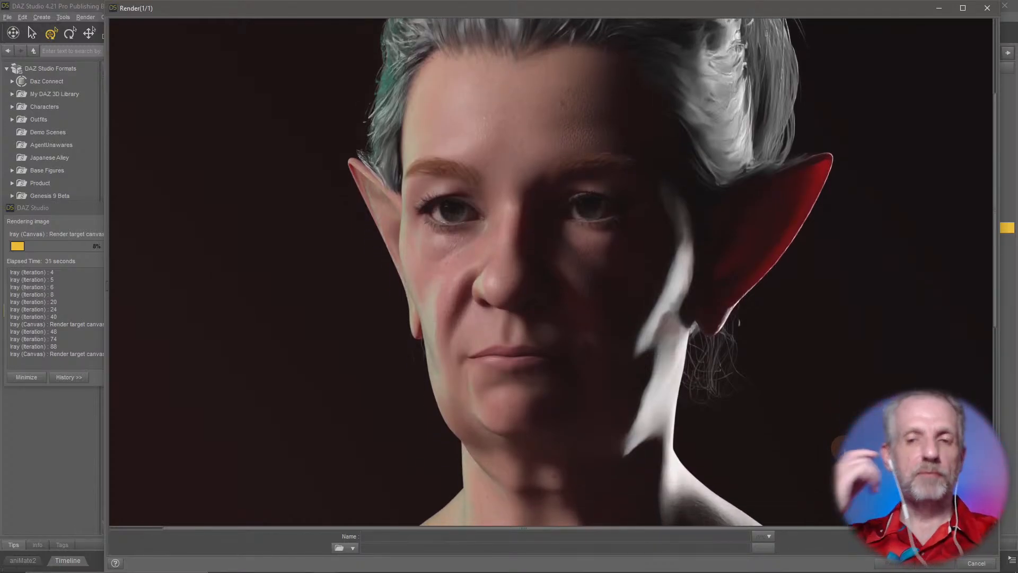
pyautogui.scroll(-10, 572, 272)
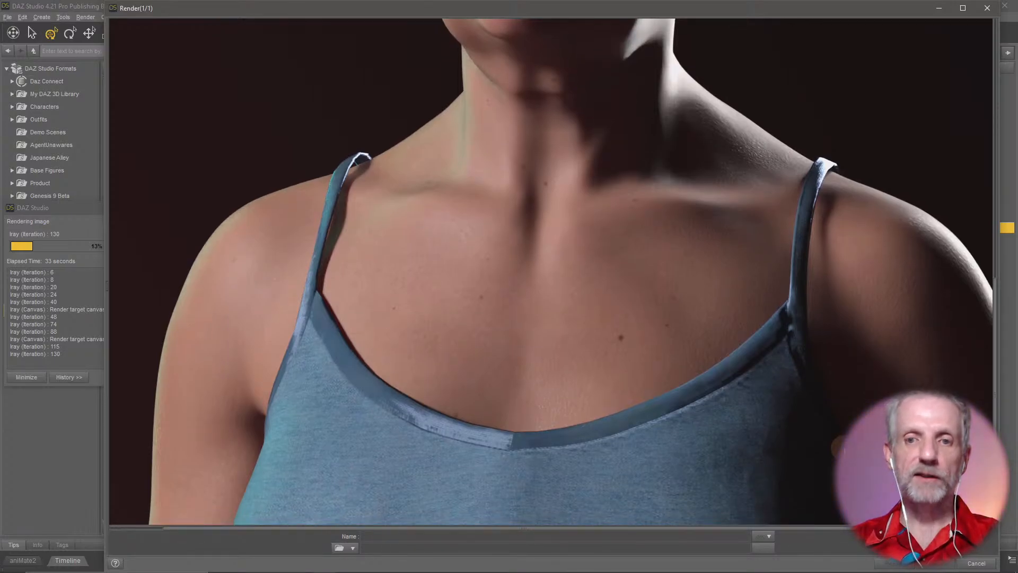
pyautogui.scroll(10, 552, 273)
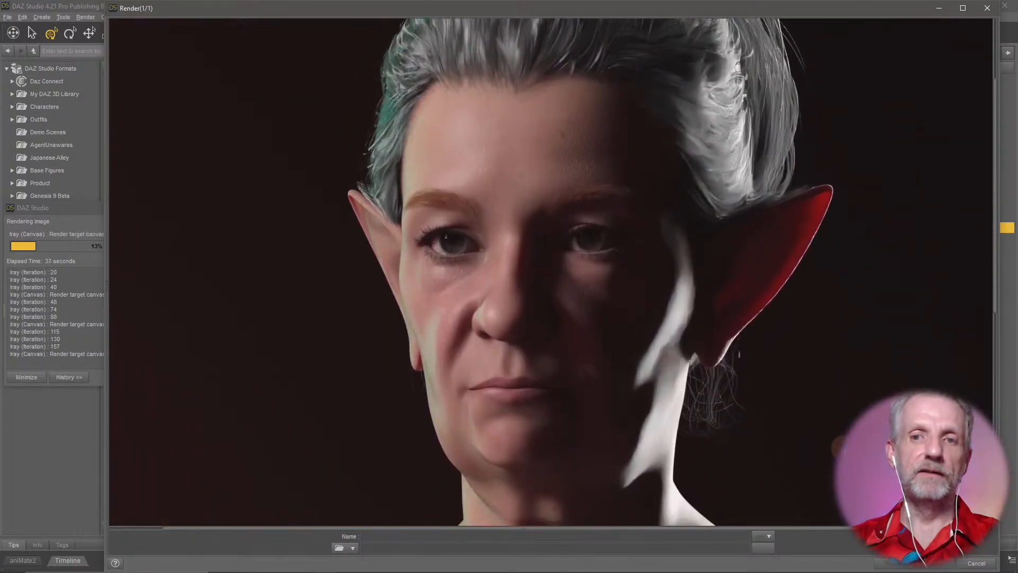
pyautogui.scroll(-1, 552, 272)
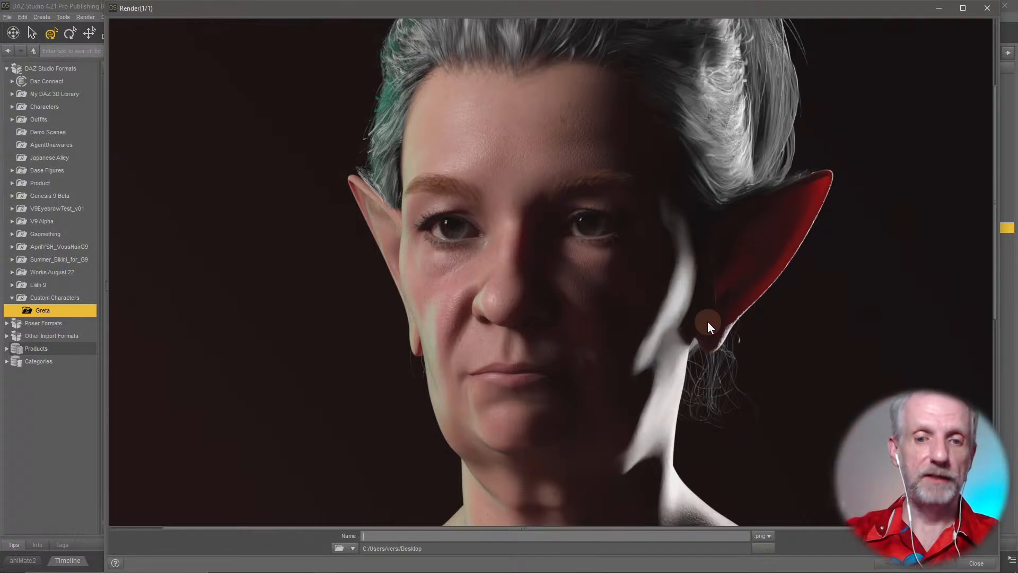
# Step: Create a Renders folder inside Custom Characters on the desktop and choose it as the render's save directory
pyautogui.click(764, 548)
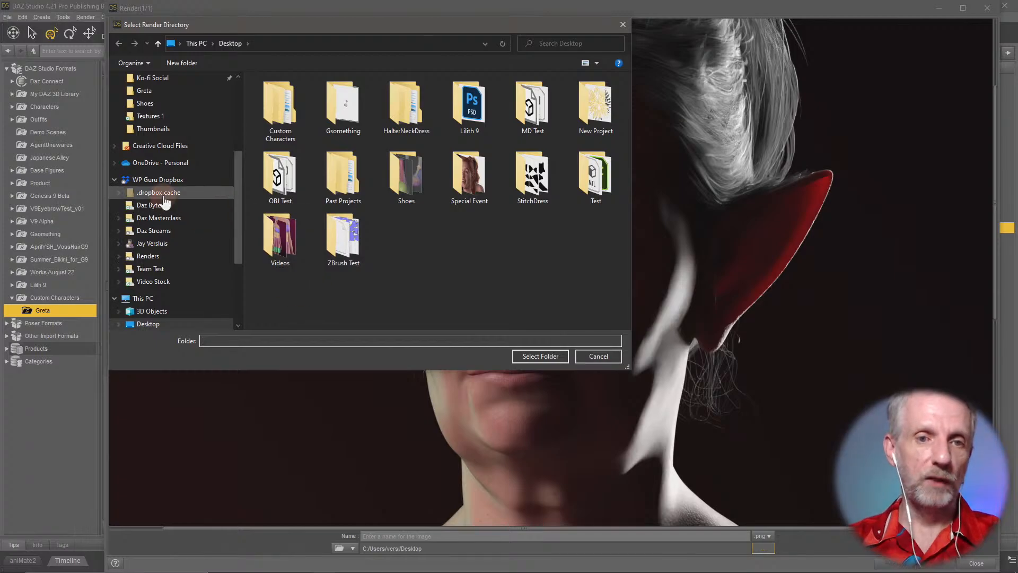
pyautogui.scroll(5, 176, 150)
pyautogui.click(177, 98)
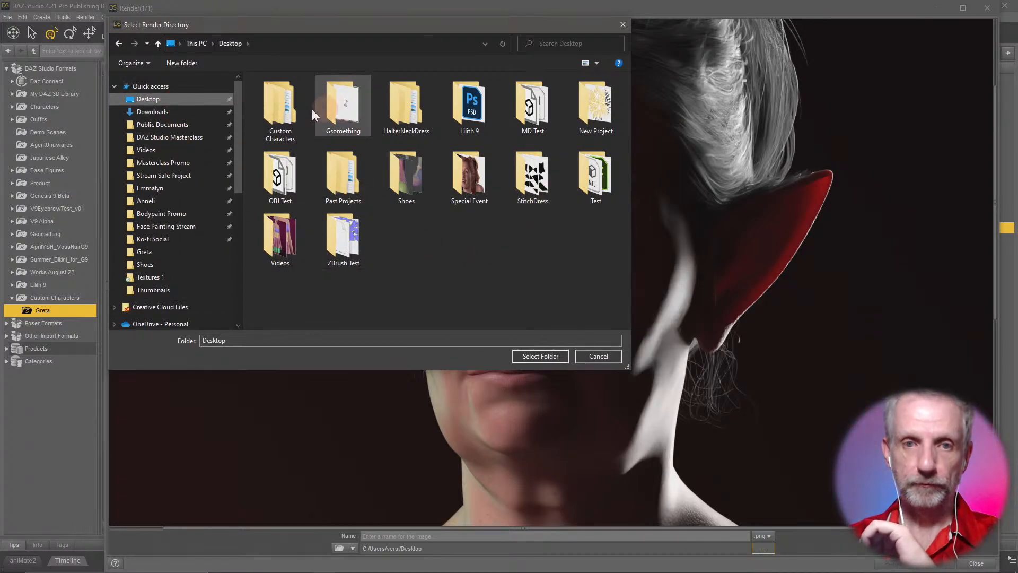
pyautogui.doubleClick(289, 112)
pyautogui.rightClick(309, 167)
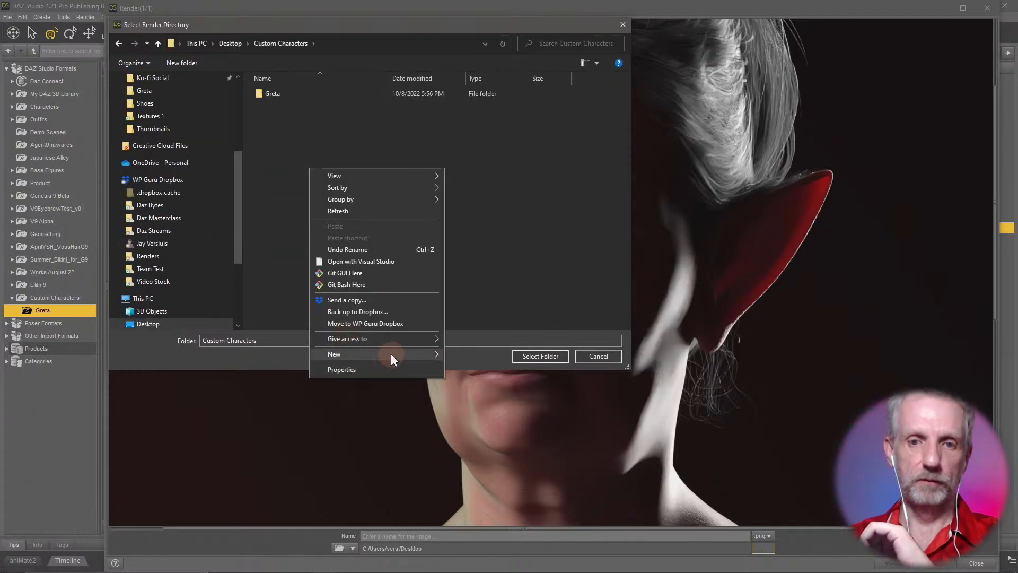
pyautogui.moveTo(391, 355)
pyautogui.click(469, 355)
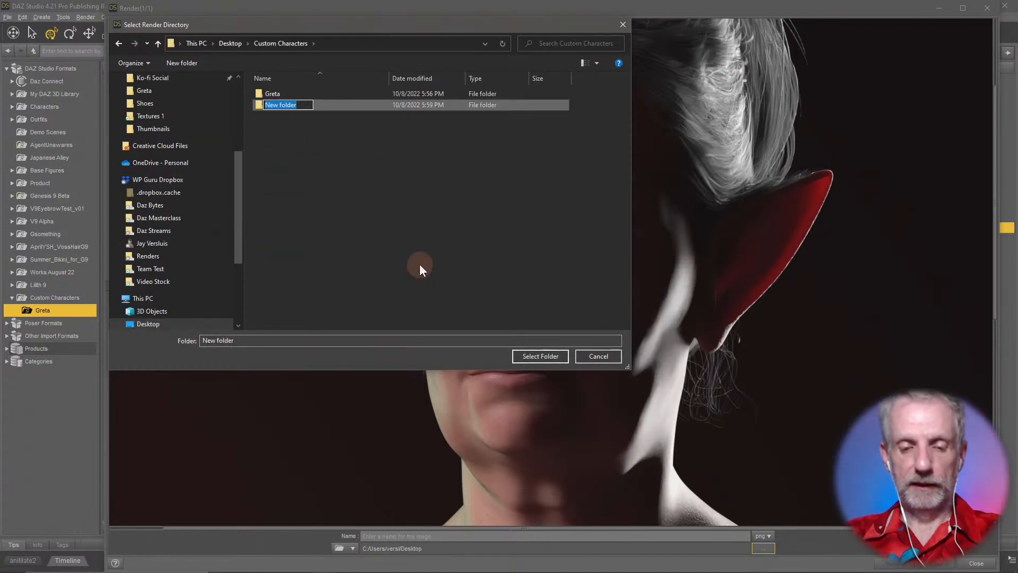
pyautogui.write('Renders')
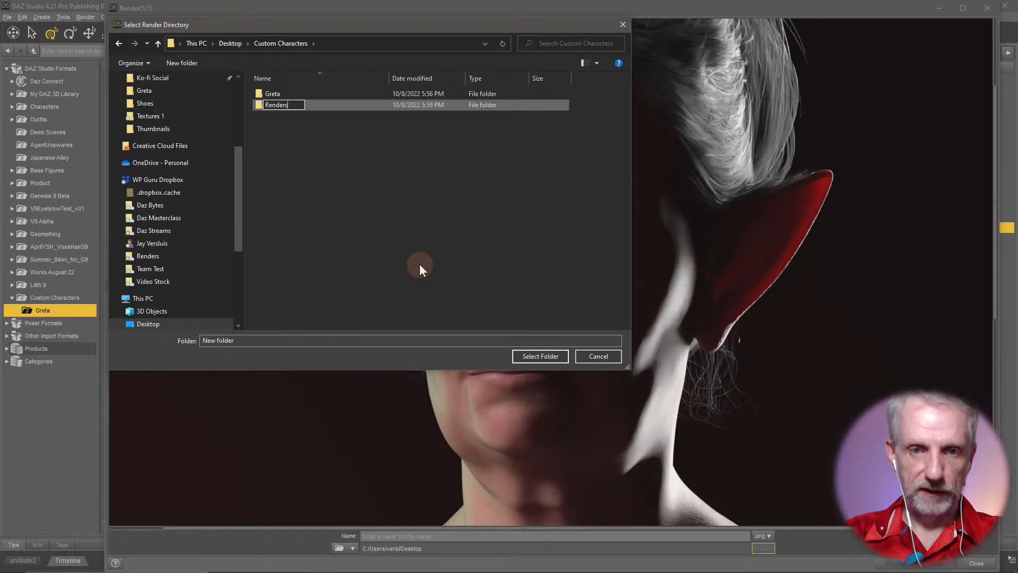
pyautogui.press('Return')
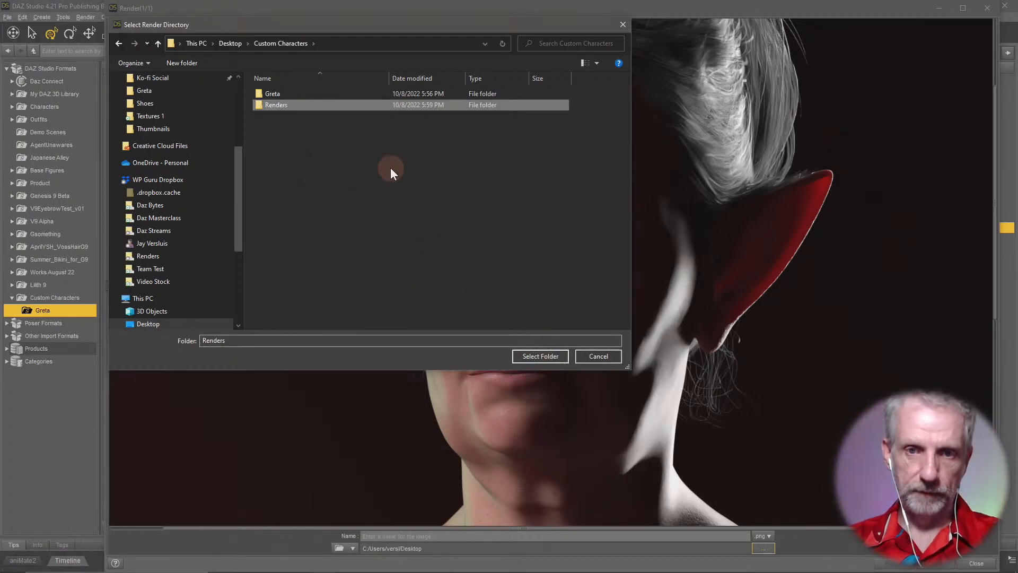
pyautogui.doubleClick(328, 109)
pyautogui.click(525, 354)
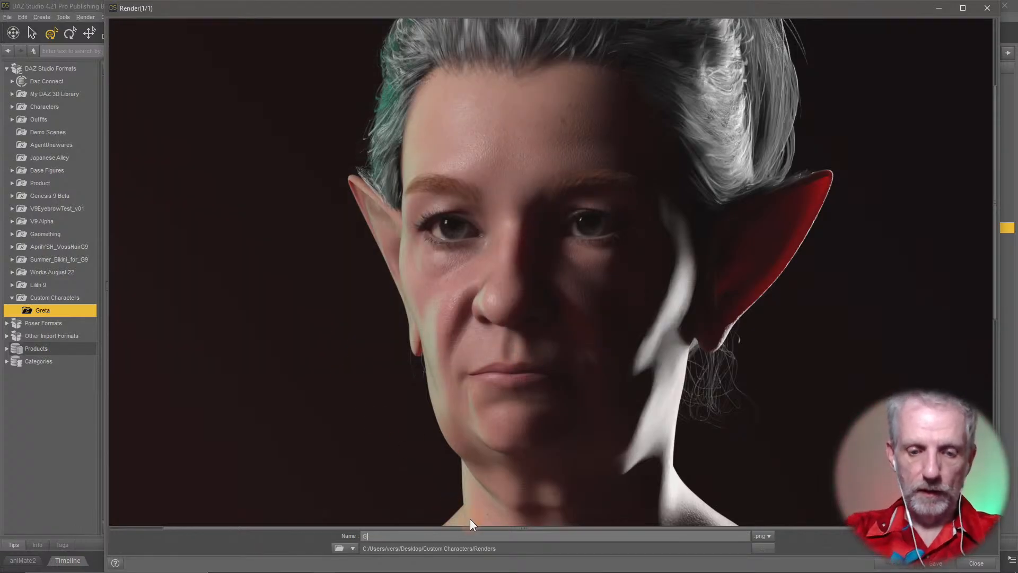
# Step: Save the finished render as a PNG named Greta Skin 1 regular and check its lower part
pyautogui.write('Greta Skin 1')
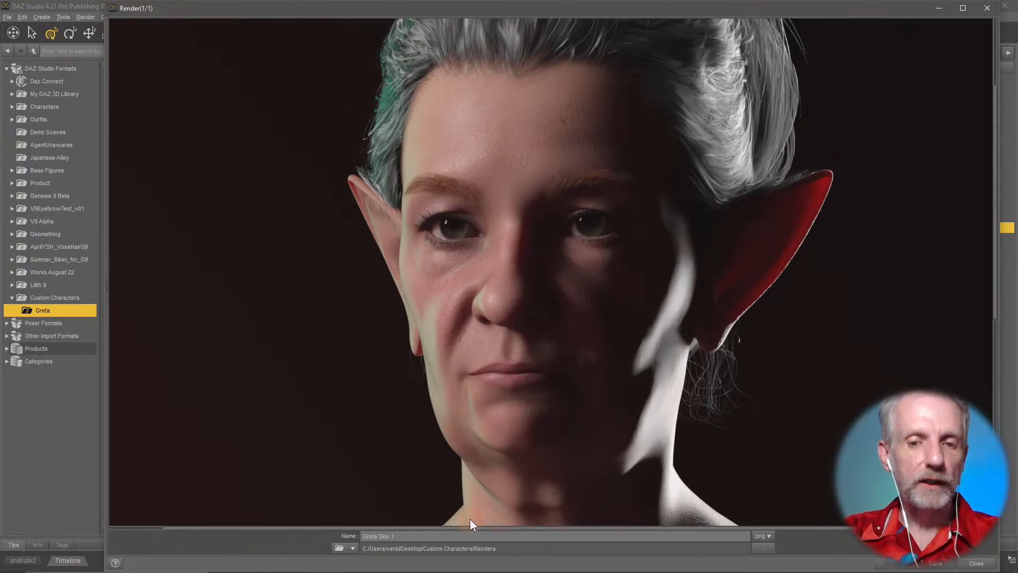
pyautogui.write(' SD')
pyautogui.press('BackSpace')
pyautogui.press('BackSpace')
pyautogui.press('BackSpace')
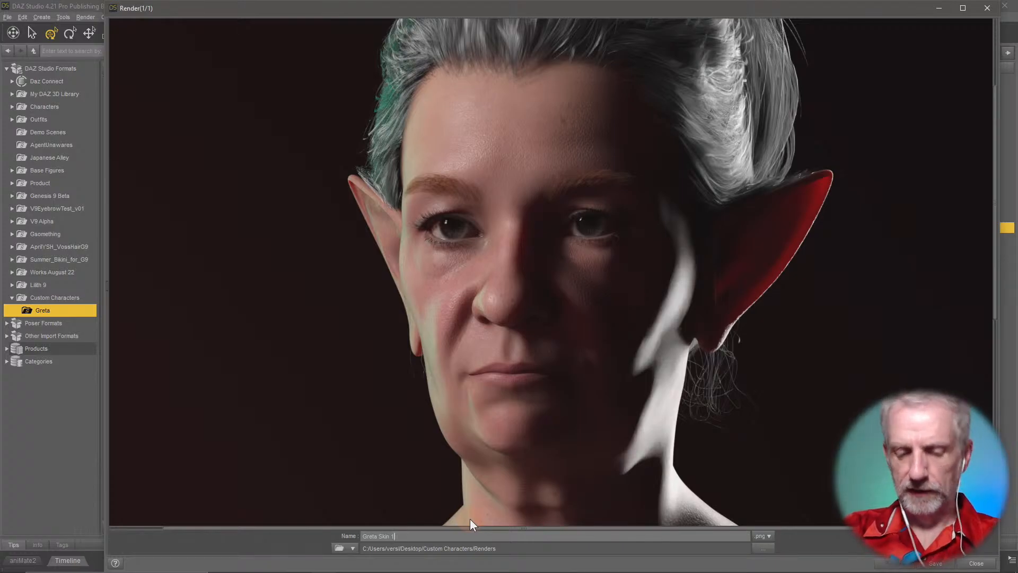
pyautogui.write('regular')
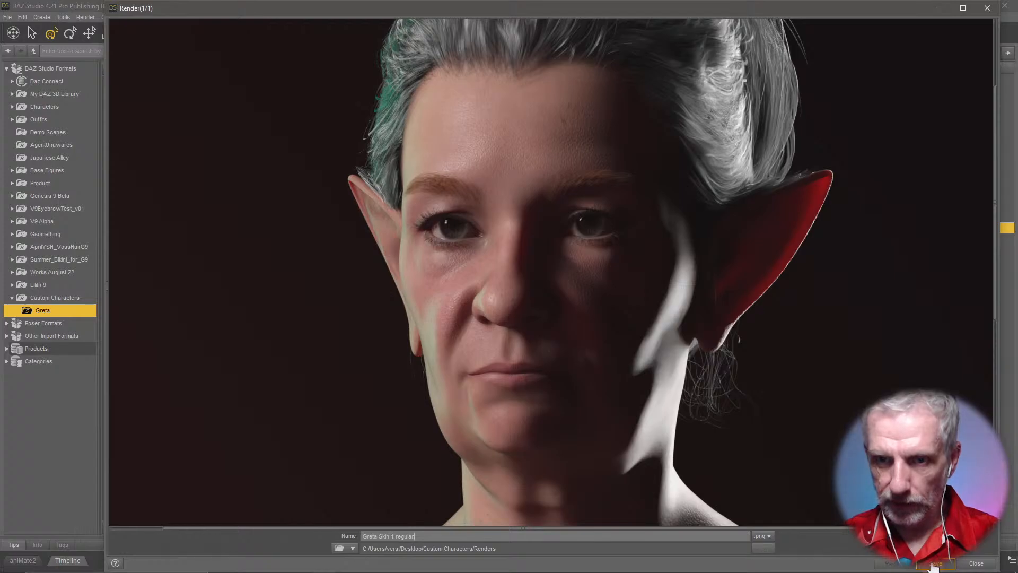
pyautogui.scroll(-5, 804, 332)
pyautogui.scroll(-2, 803, 332)
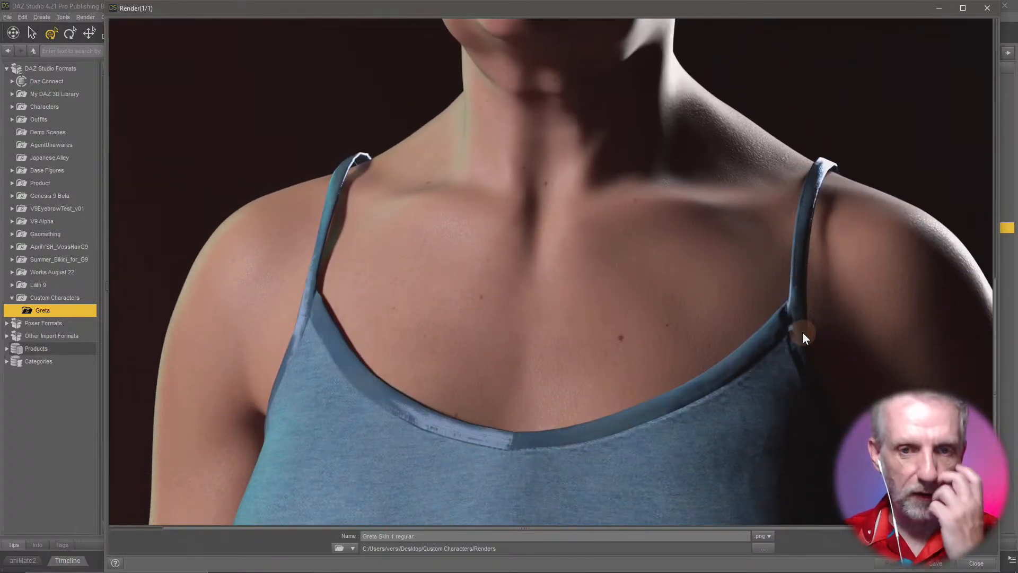
# Step: Check Greta's face and neck in the finished render and save the image
pyautogui.scroll(15, 803, 332)
pyautogui.scroll(-6, 769, 404)
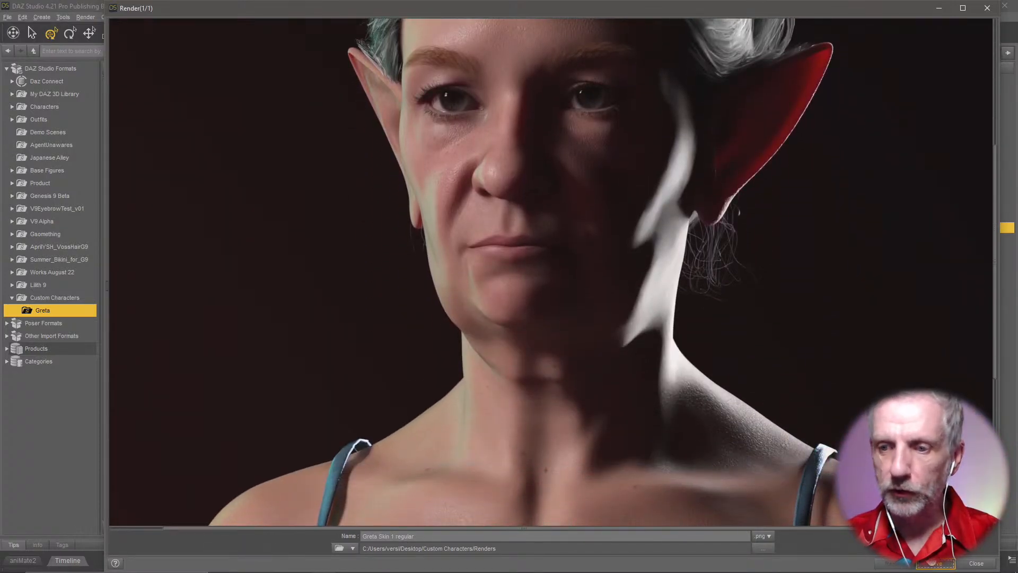
pyautogui.click(943, 565)
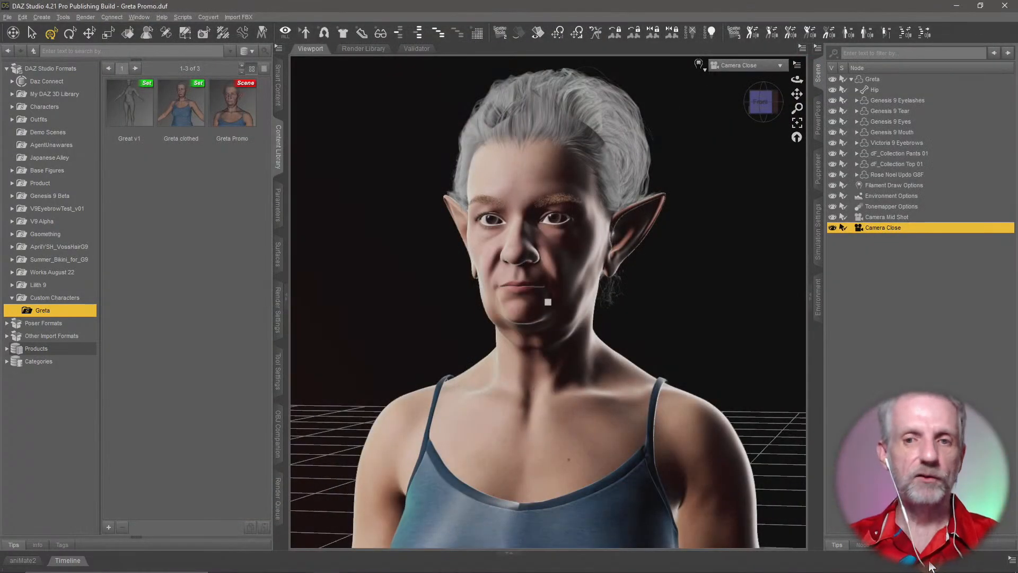
# Step: Select Greta and open the Iray Skin materials of Genesis 9 Starter Essentials in Smart Content
pyautogui.click(873, 79)
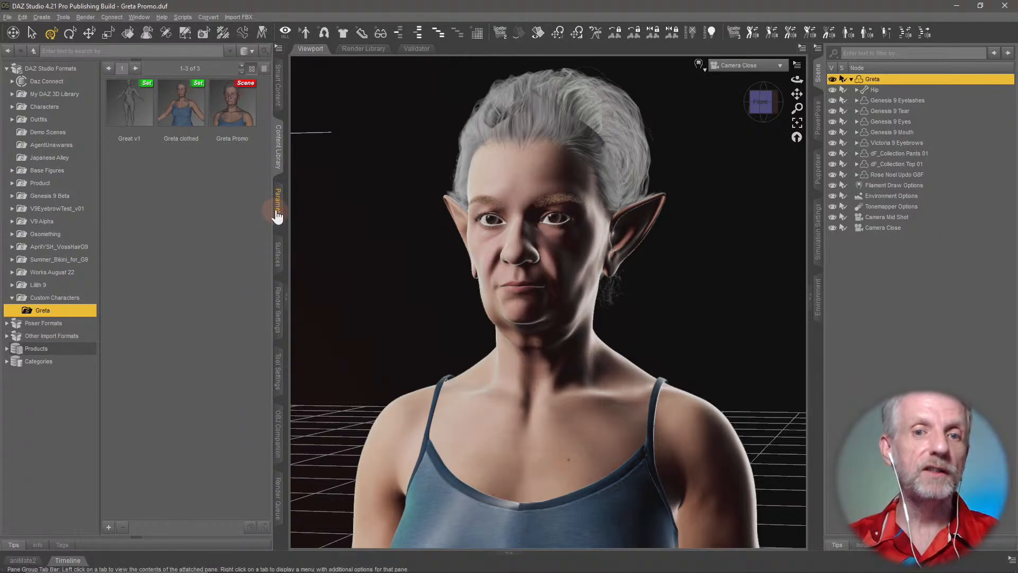
pyautogui.click(277, 99)
pyautogui.click(10, 63)
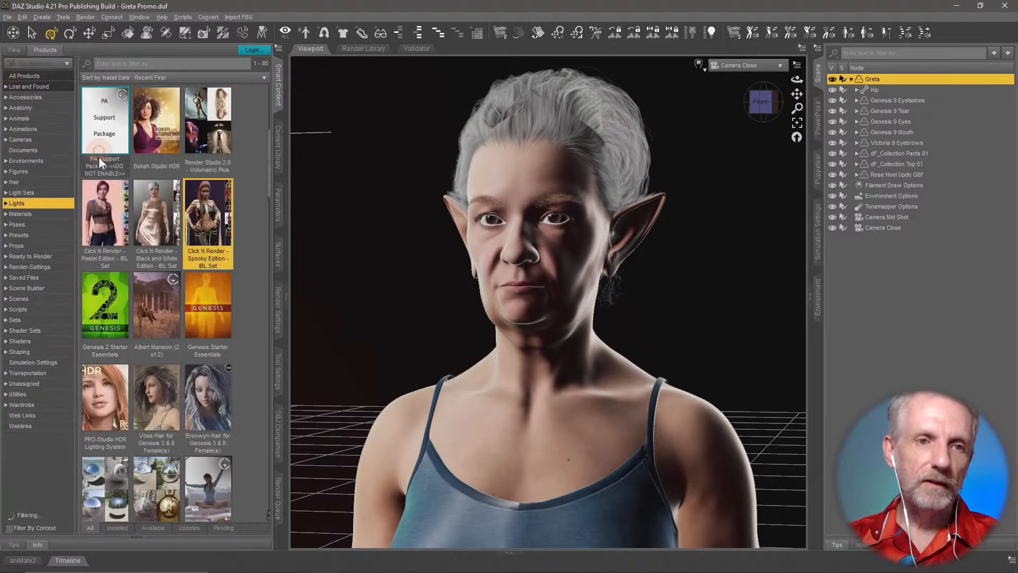
pyautogui.click(21, 171)
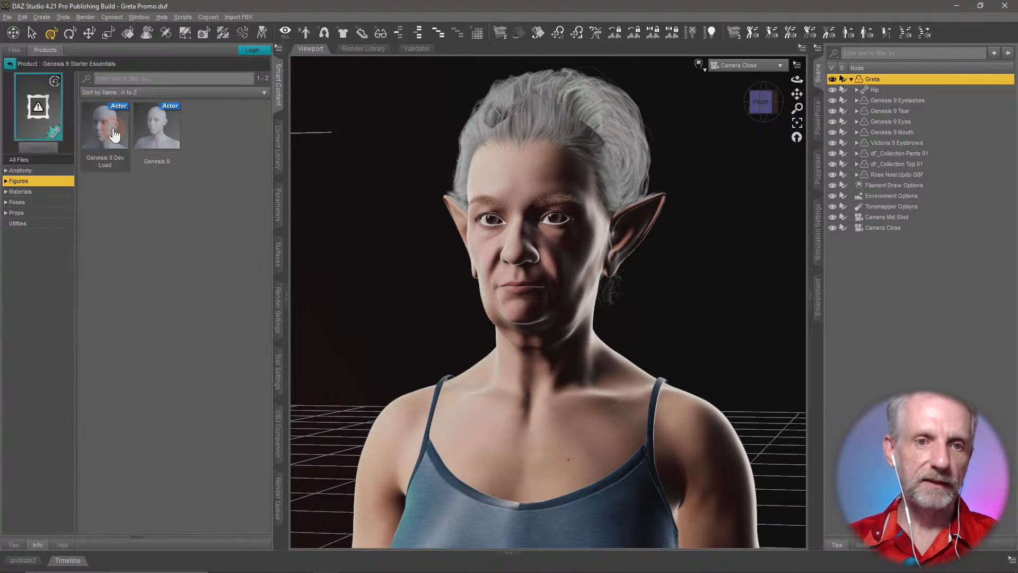
pyautogui.click(112, 128)
pyautogui.click(46, 192)
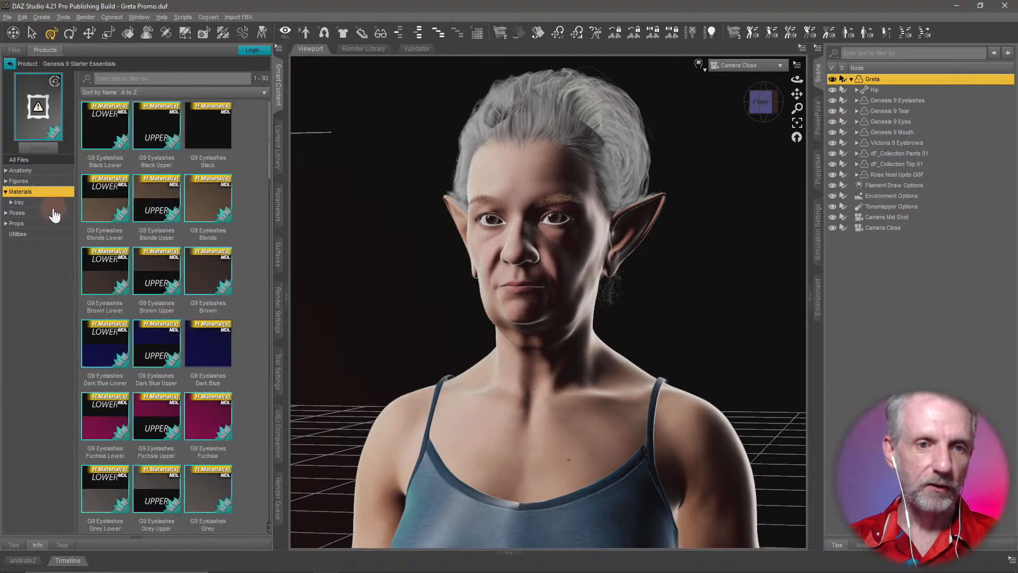
pyautogui.click(52, 203)
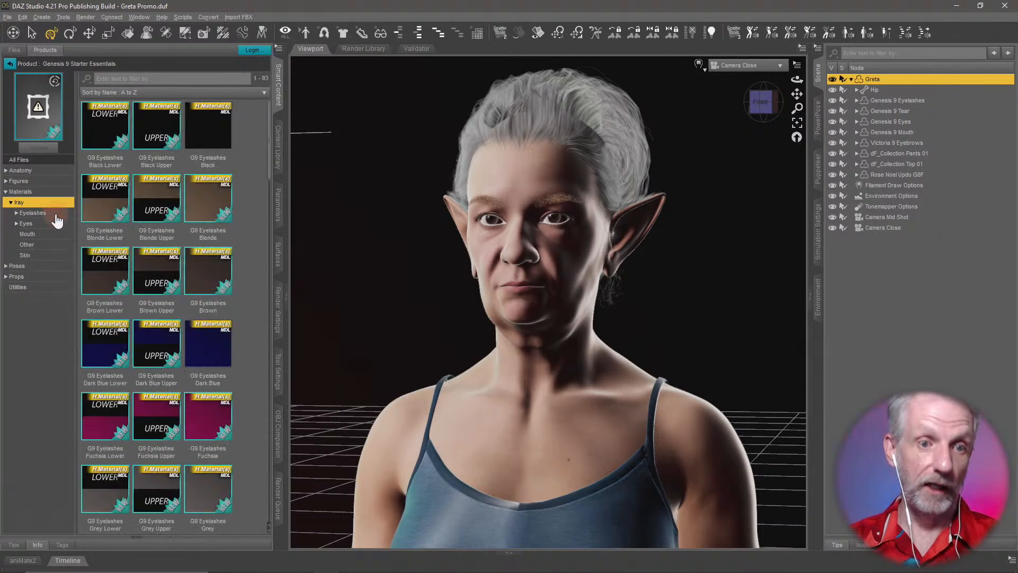
pyautogui.click(47, 255)
# Step: Compare the feminine and masculine detail map previews and apply G9 Feminine Detail Normal Maps to Greta
pyautogui.moveTo(113, 142)
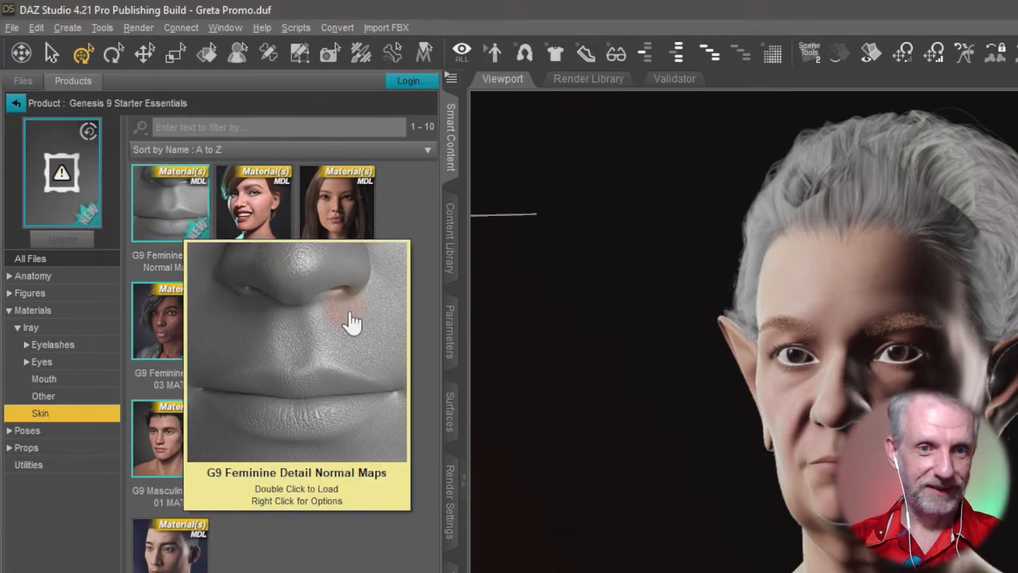
pyautogui.moveTo(346, 334)
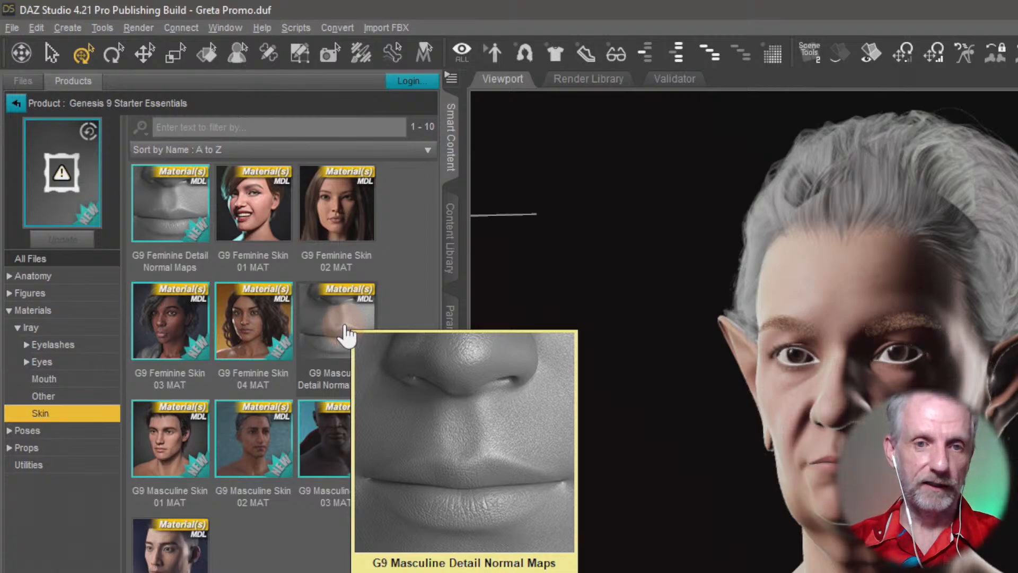
pyautogui.moveTo(199, 223)
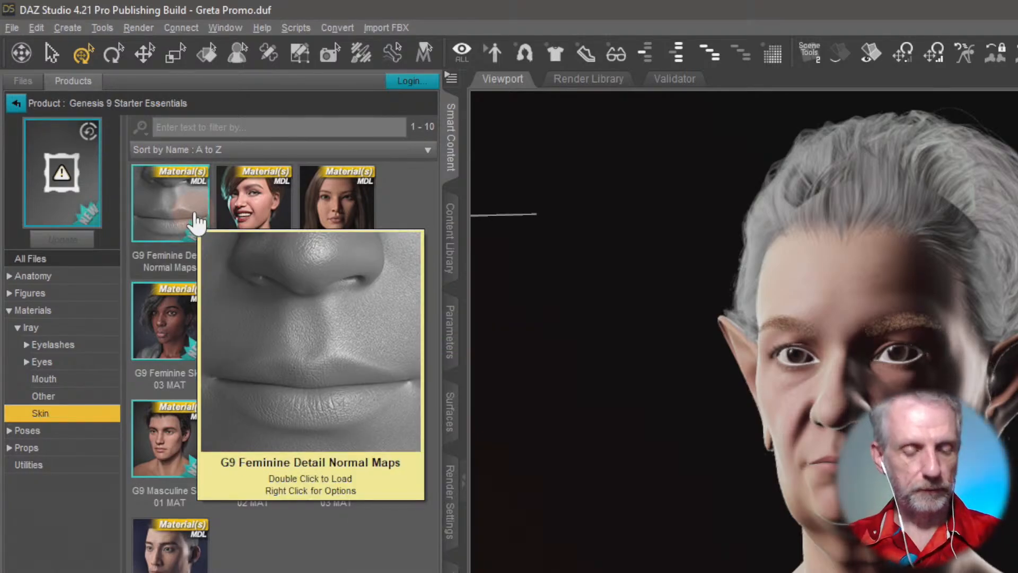
pyautogui.click(196, 222)
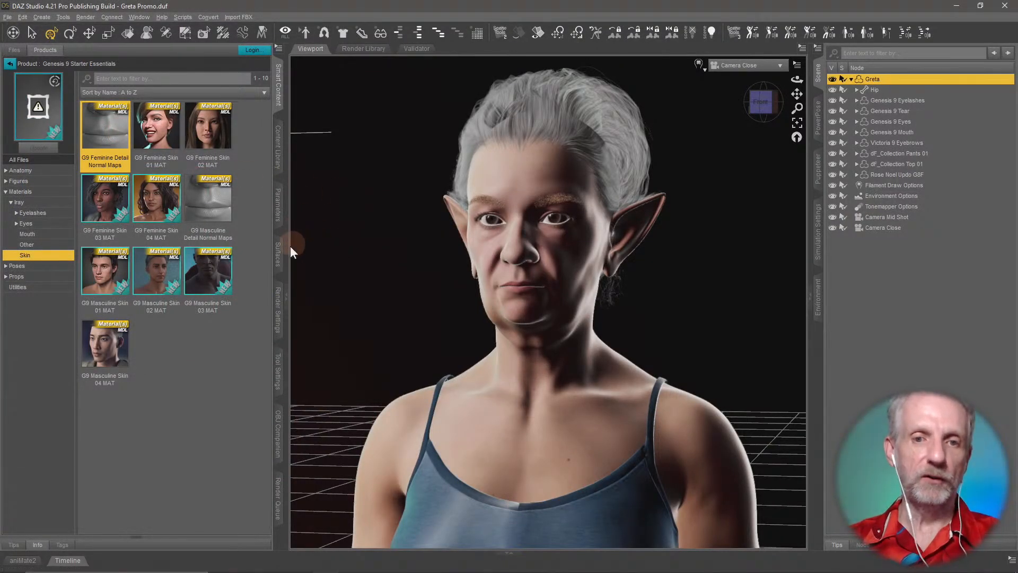
# Step: Open the Detail properties of Greta's Skin surfaces in the surface editor
pyautogui.click(278, 254)
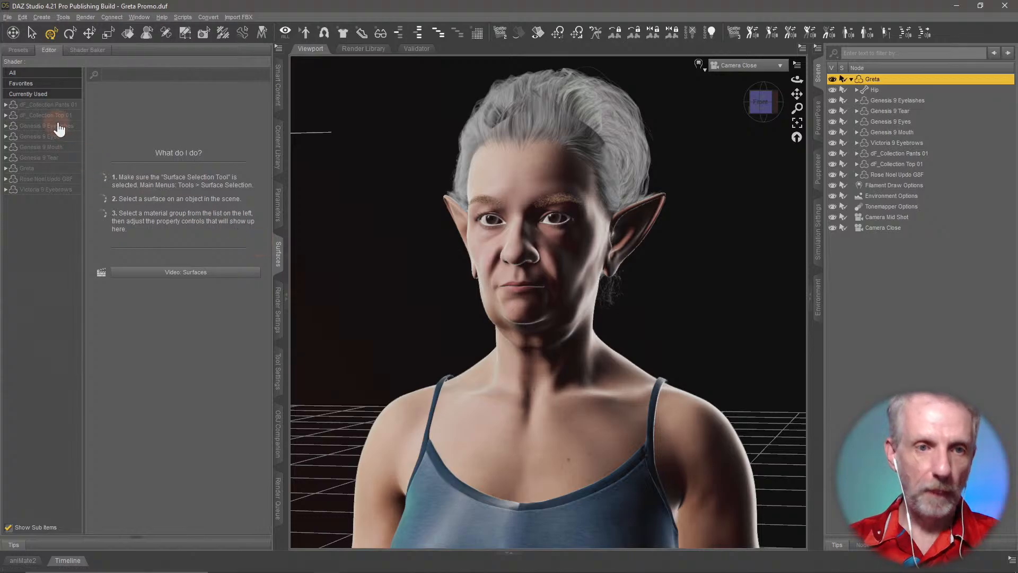
pyautogui.click(49, 169)
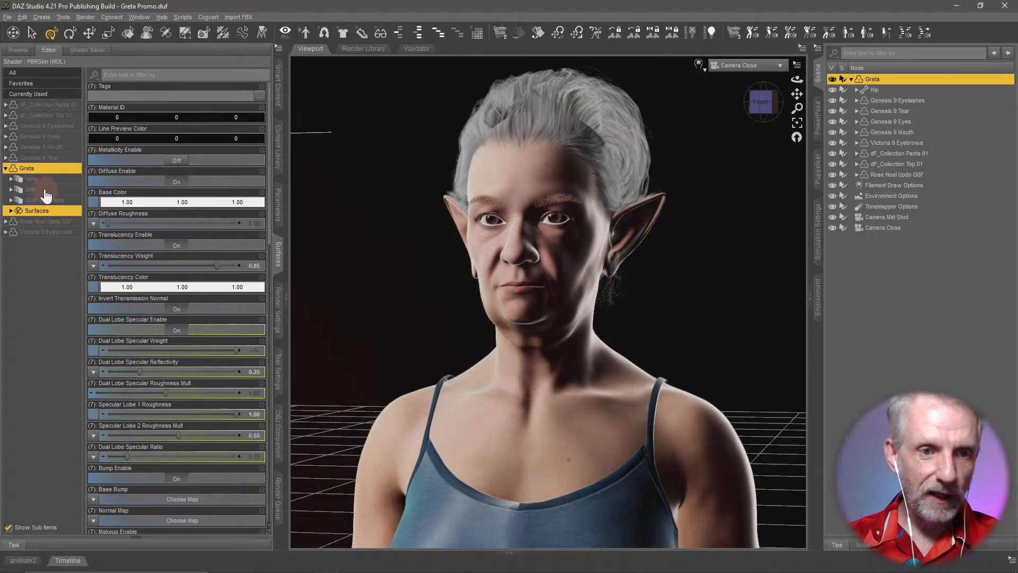
pyautogui.click(46, 190)
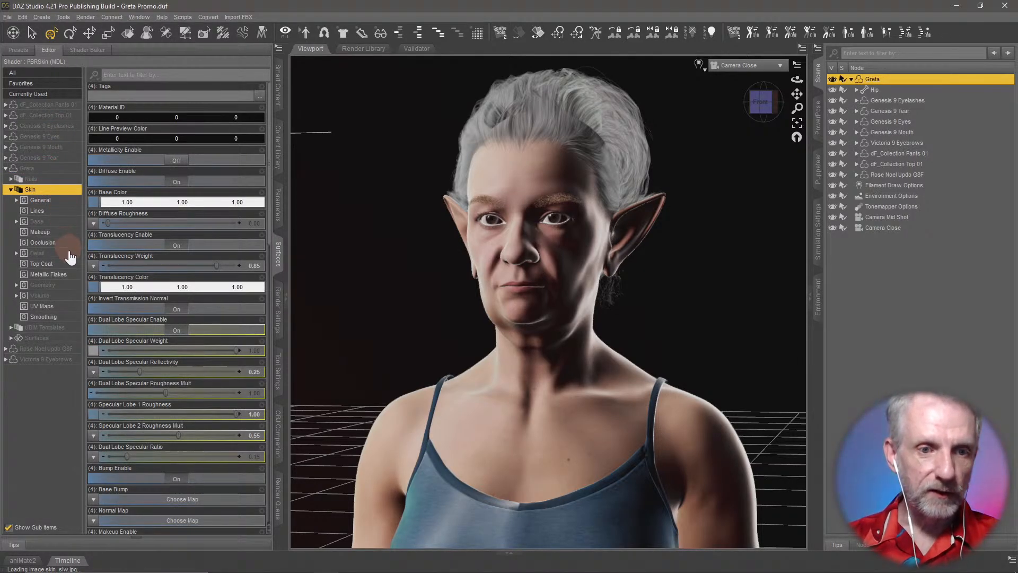
pyautogui.doubleClick(58, 222)
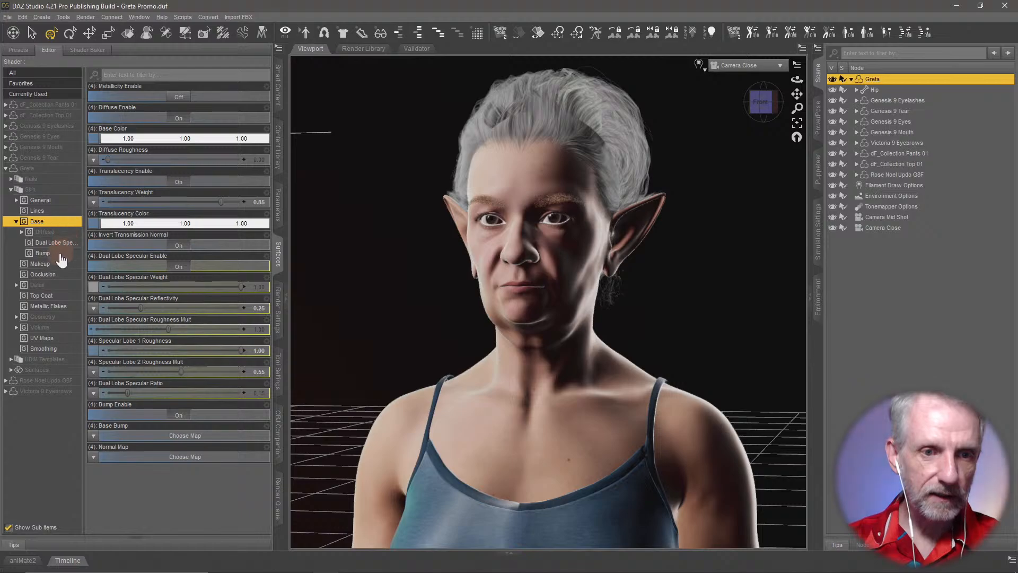
pyautogui.click(53, 286)
pyautogui.click(18, 221)
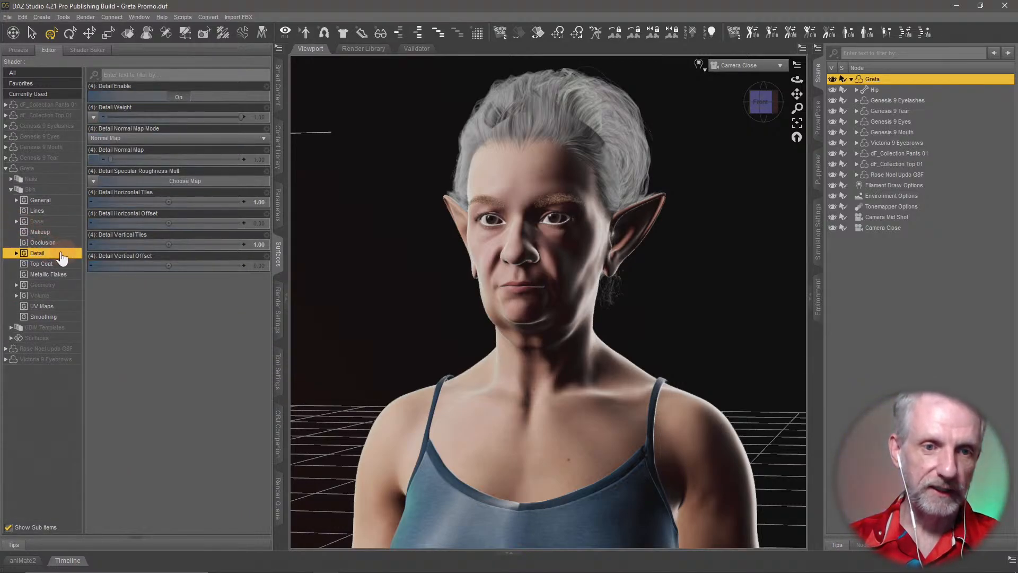
# Step: Switch Detail Enable off and back on for Greta's skin, and view the image choices for Detail Normal Map
pyautogui.click(178, 98)
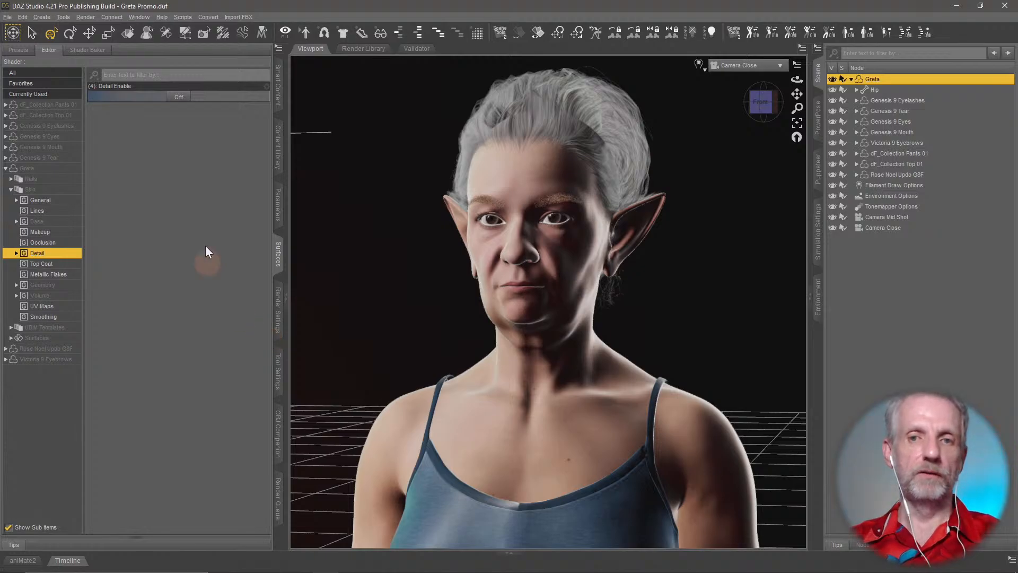
pyautogui.click(177, 97)
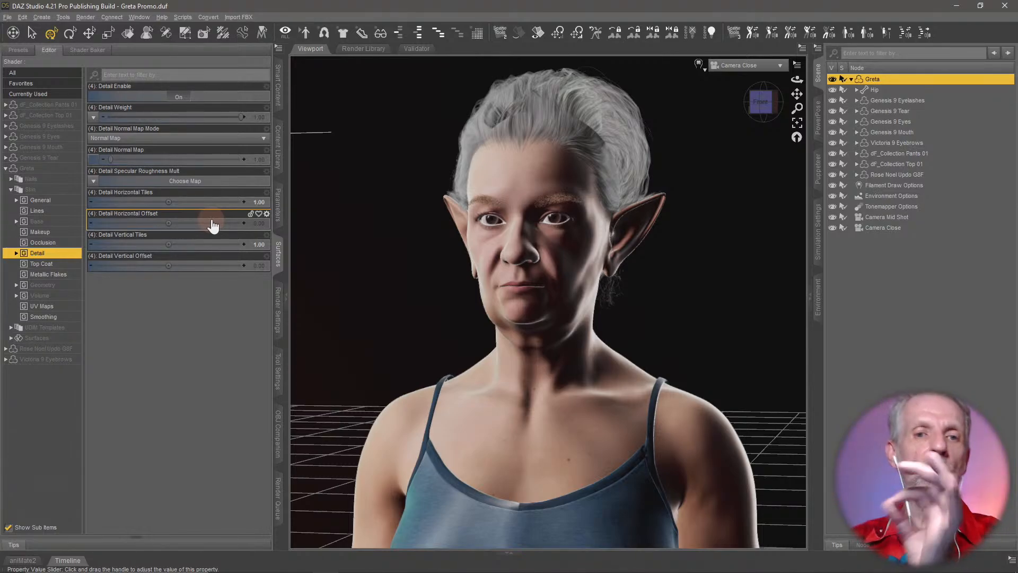
pyautogui.click(96, 162)
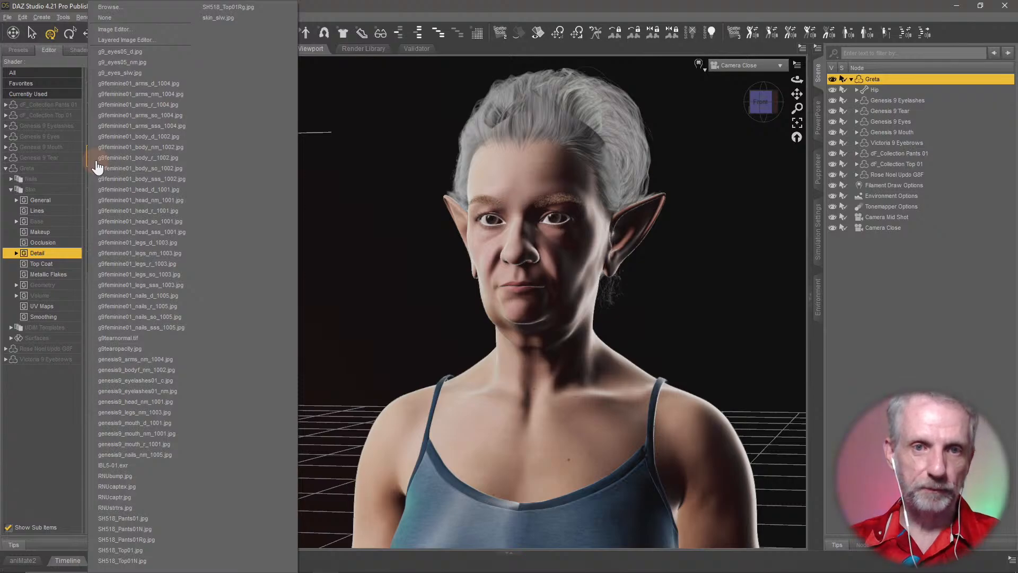
pyautogui.press('Escape')
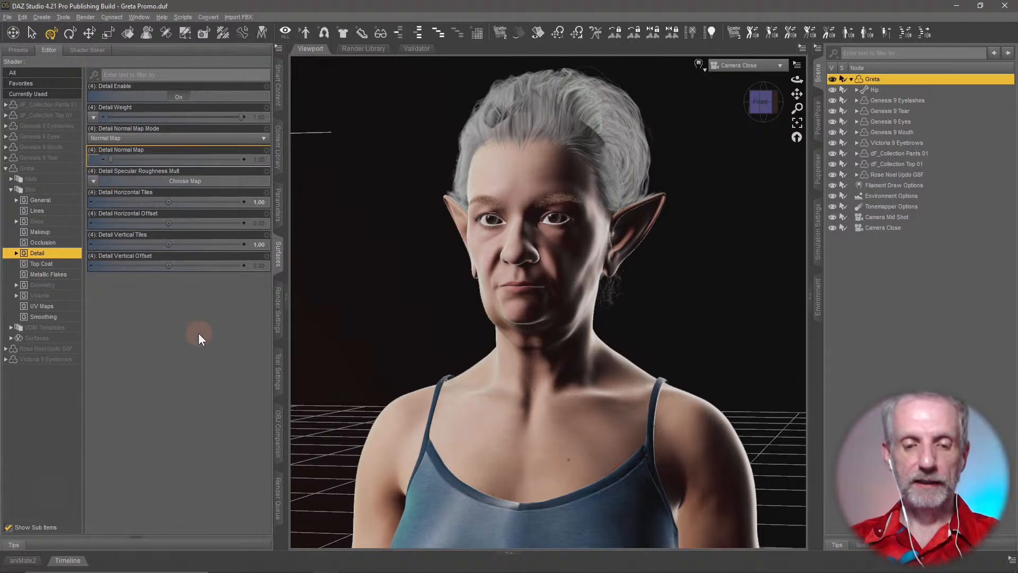
# Step: Render the Camera Close view with the detail maps applied, enlarge the render window and bring Greta's face into view
pyautogui.hotkey('ctrl', 'r')
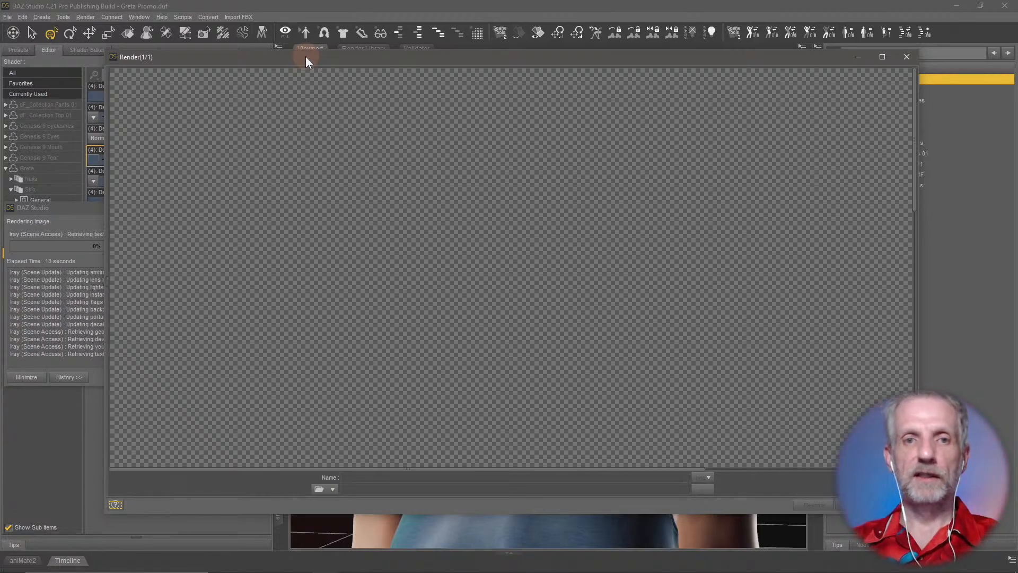
pyautogui.moveTo(307, 57); pyautogui.dragTo(314, 11)
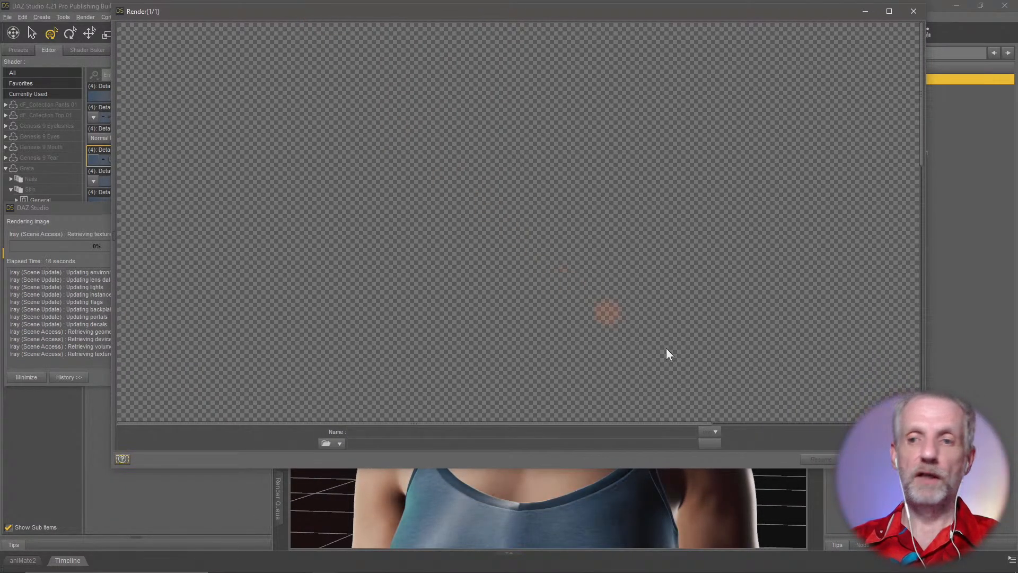
pyautogui.moveTo(924, 467); pyautogui.dragTo(1009, 562)
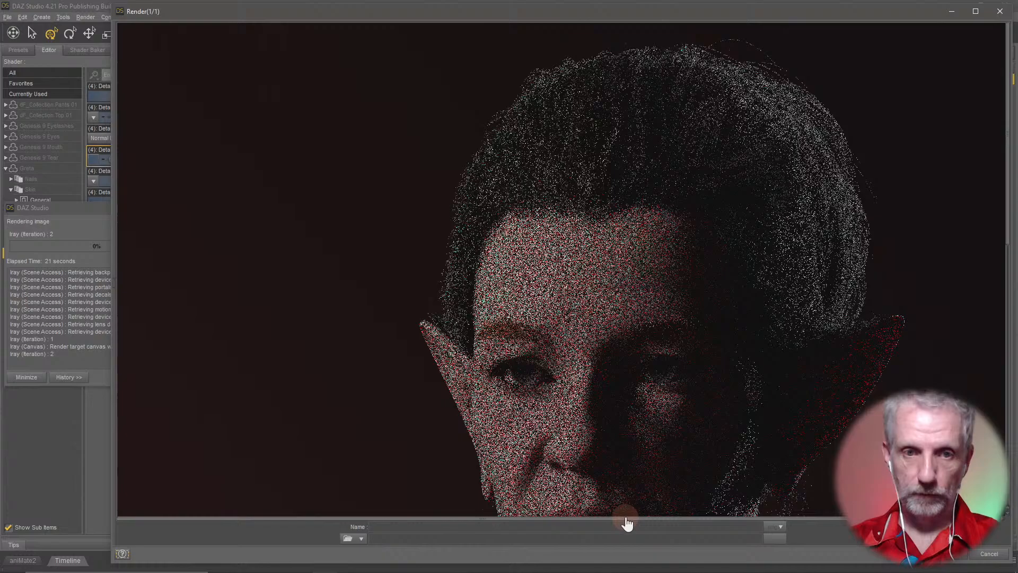
pyautogui.moveTo(627, 523); pyautogui.dragTo(712, 523)
pyautogui.scroll(-3, 828, 392)
pyautogui.scroll(-1, 828, 392)
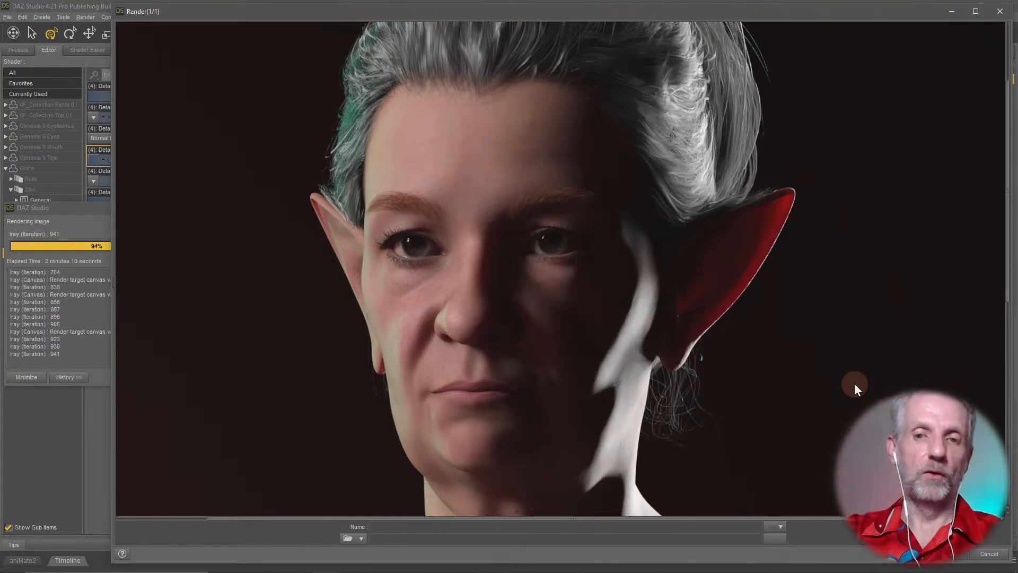
# Step: Switch to the browser, return from the 401k Guy artwork to the ArtStation portfolio and look over its thumbnails
pyautogui.hotkey('alt', 'Tab')
pyautogui.hotkey('alt', 'Tab')
pyautogui.hotkey('alt', 'Tab')
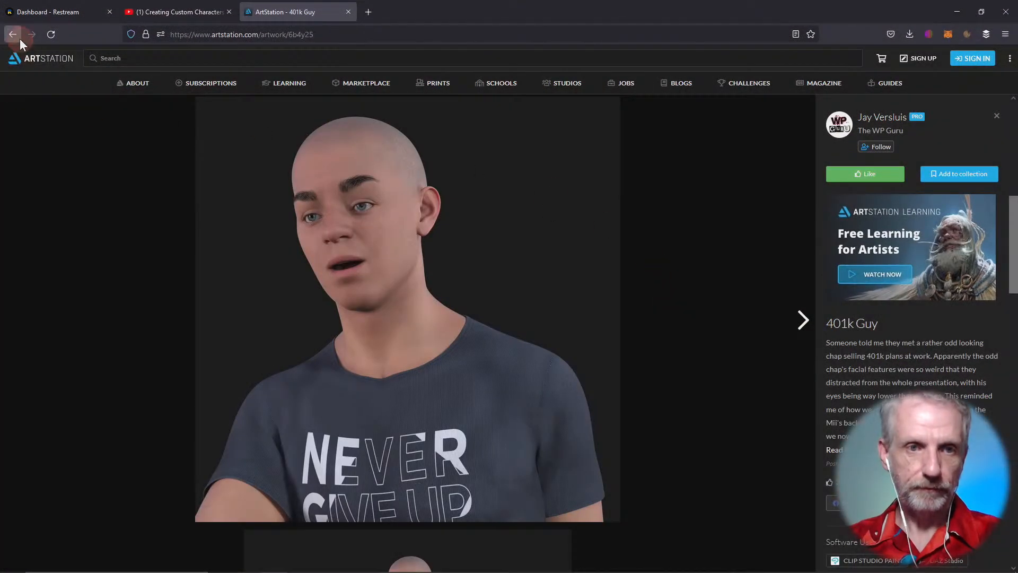
pyautogui.click(12, 35)
pyautogui.scroll(-5, 177, 395)
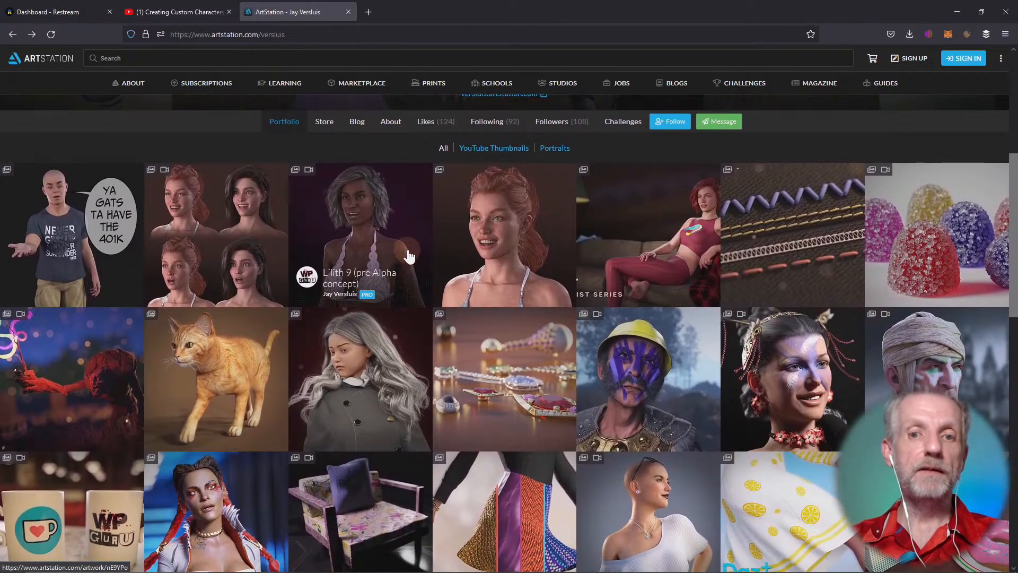
# Step: Return to the DAZ Studio render window and save the finished render as a PNG named Greta Skin 1 8K Detail
pyautogui.hotkey('alt', 'Tab')
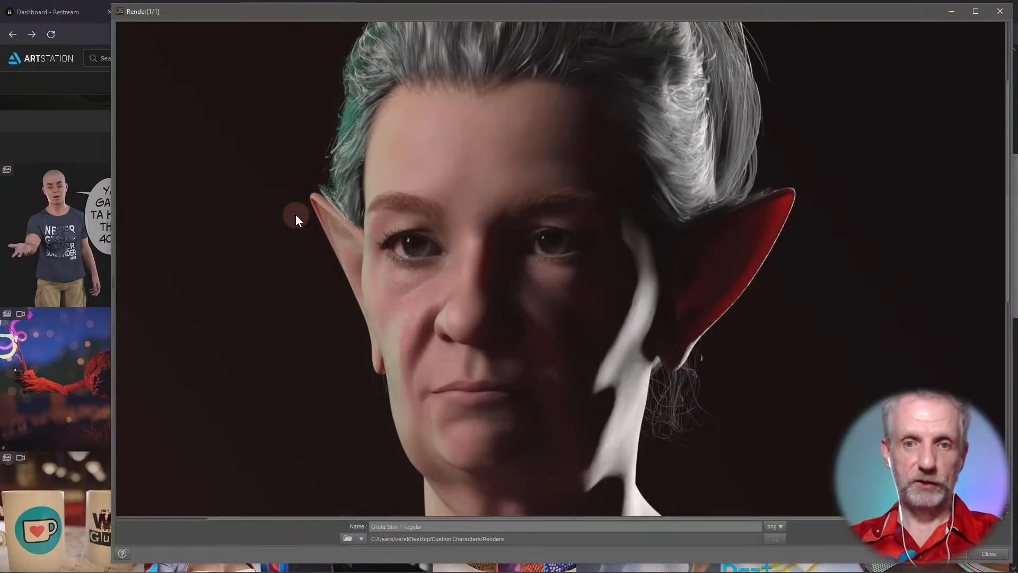
pyautogui.click(500, 527)
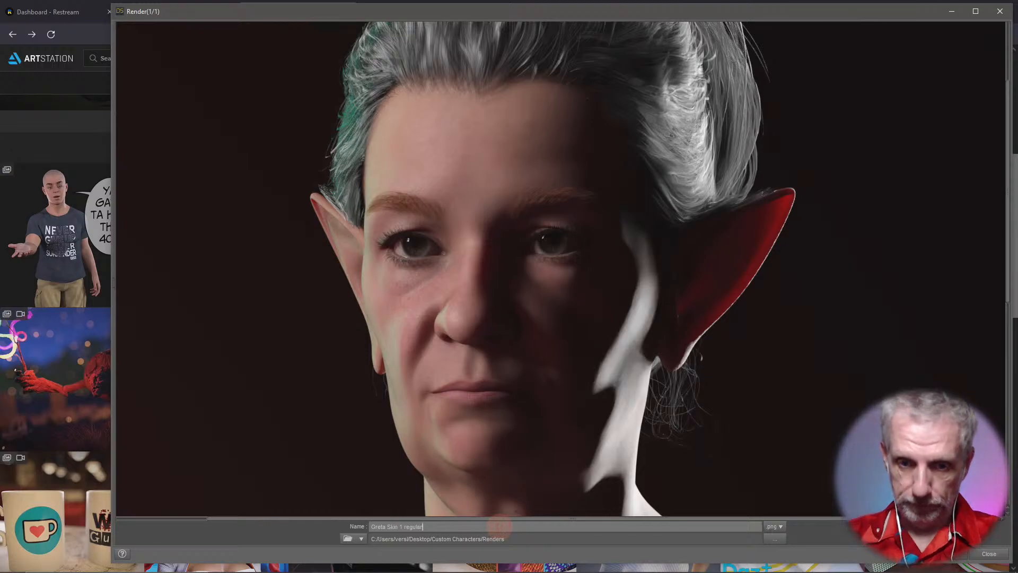
pyautogui.press('BackSpace')
pyautogui.press('BackSpace')
pyautogui.press('BackSpace')
pyautogui.press('BackSpace')
pyautogui.press('BackSpace')
pyautogui.press('BackSpace')
pyautogui.press('BackSpace')
pyautogui.write('8')
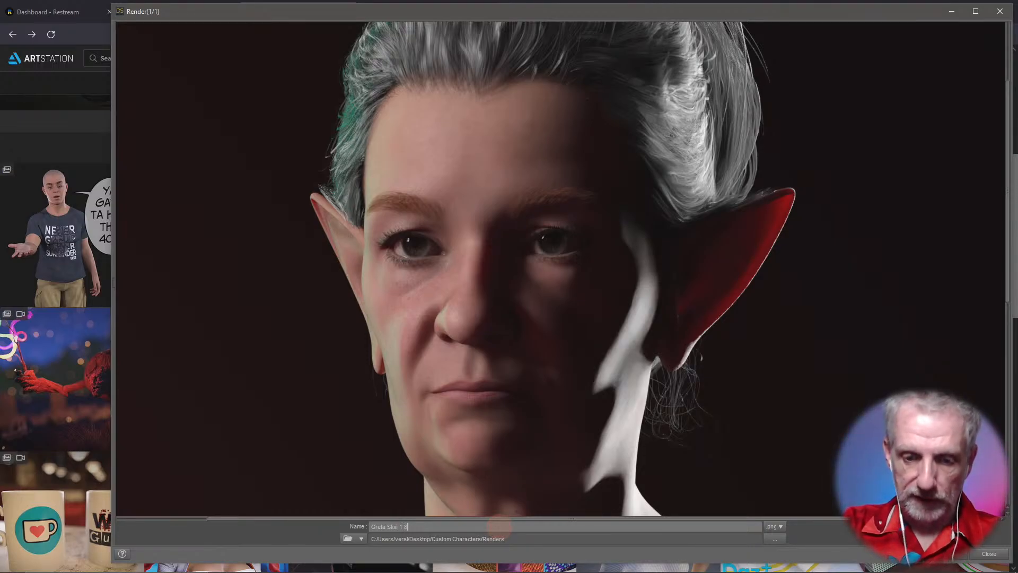
pyautogui.write('K Detail')
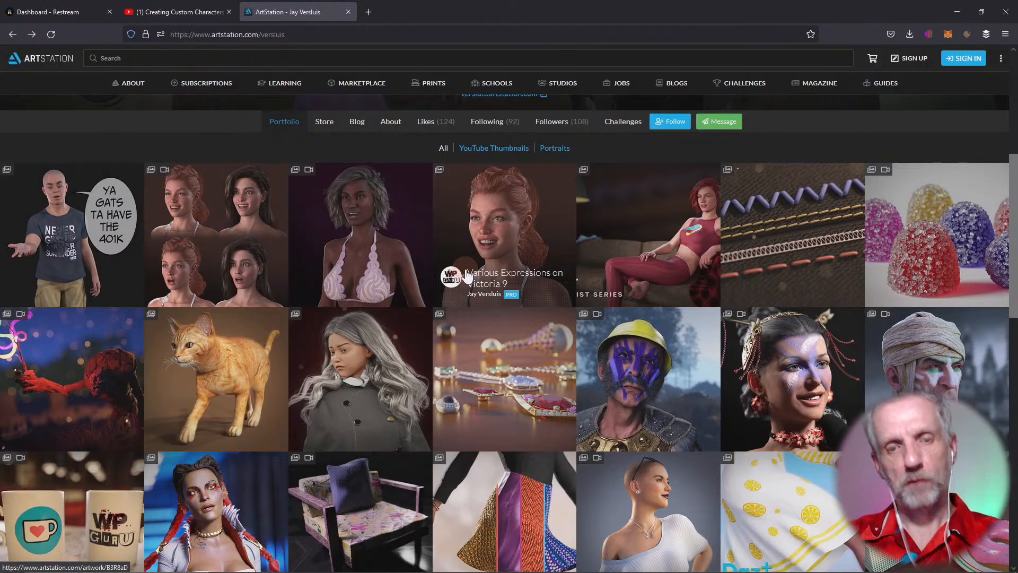
# Step: Open the Lilith 9 (pre Alpha concept) artwork on ArtStation and look through its close-up and full-body images
pyautogui.click(370, 231)
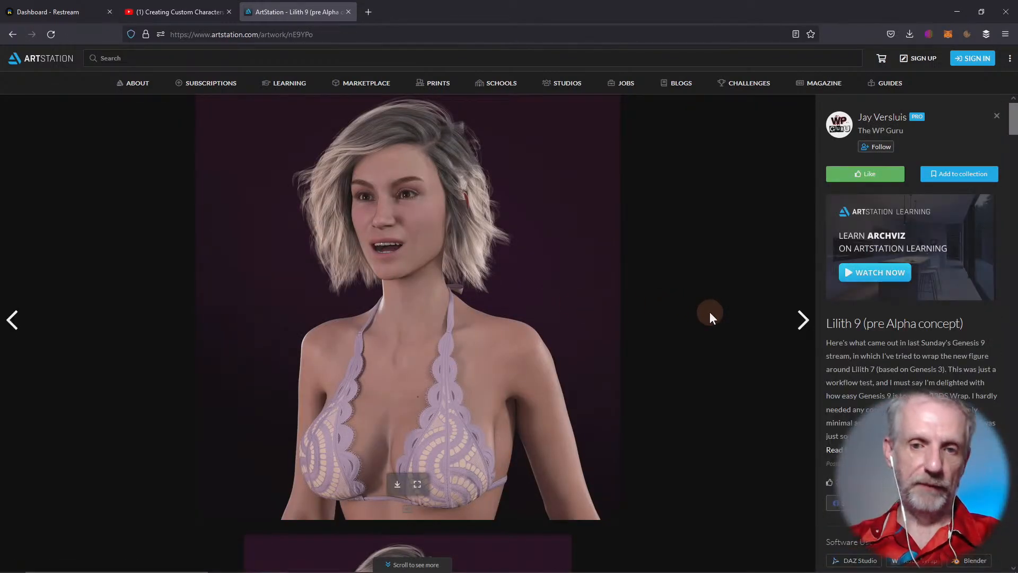
pyautogui.scroll(-7, 710, 311)
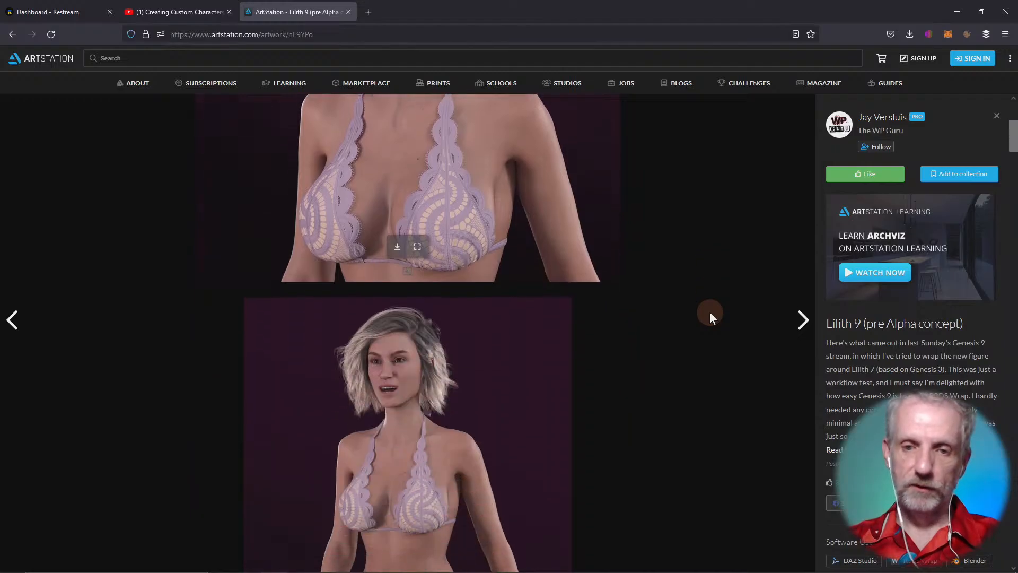
pyautogui.scroll(7, 710, 311)
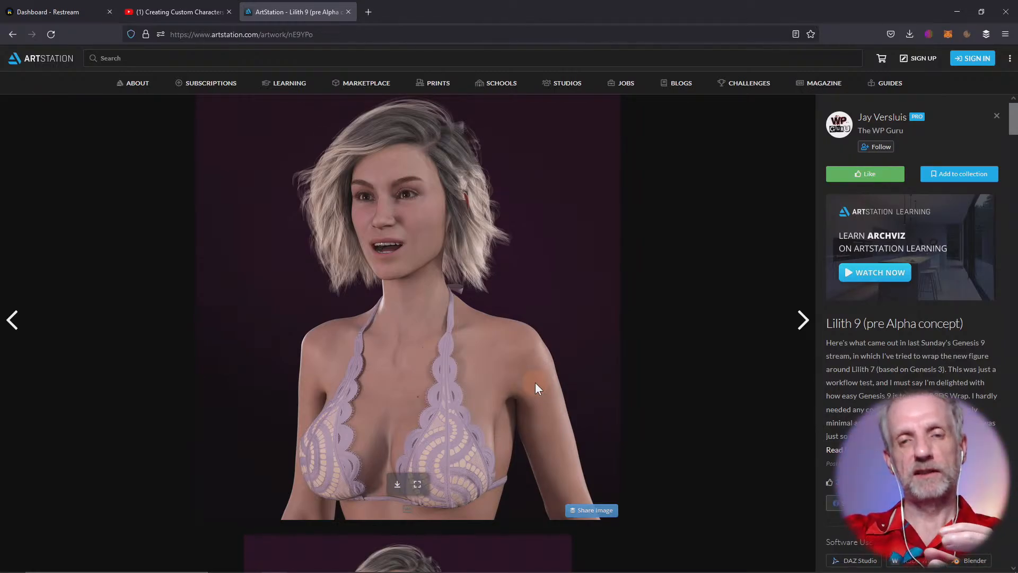
pyautogui.scroll(-8, 536, 383)
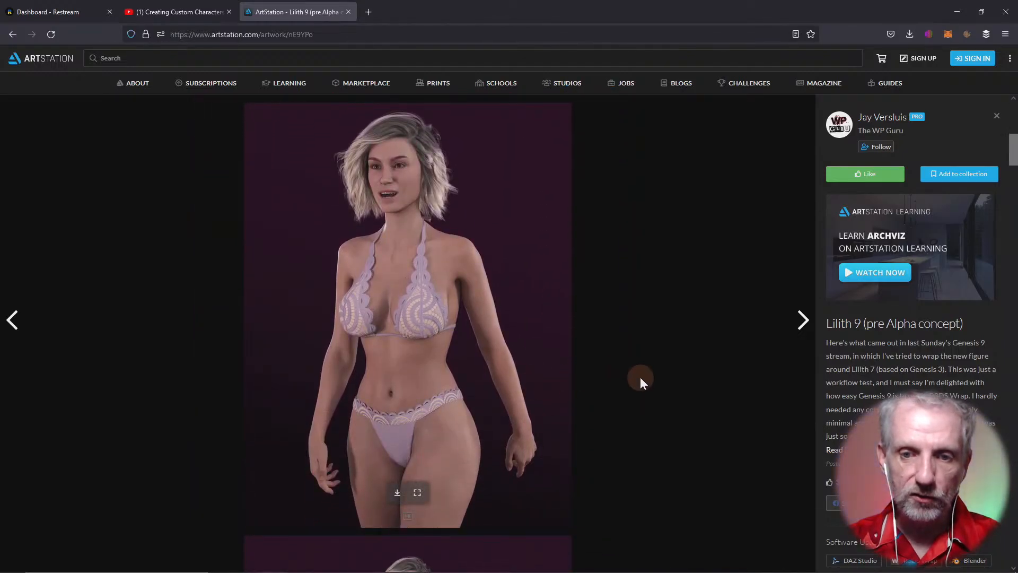
pyautogui.scroll(-4, 641, 377)
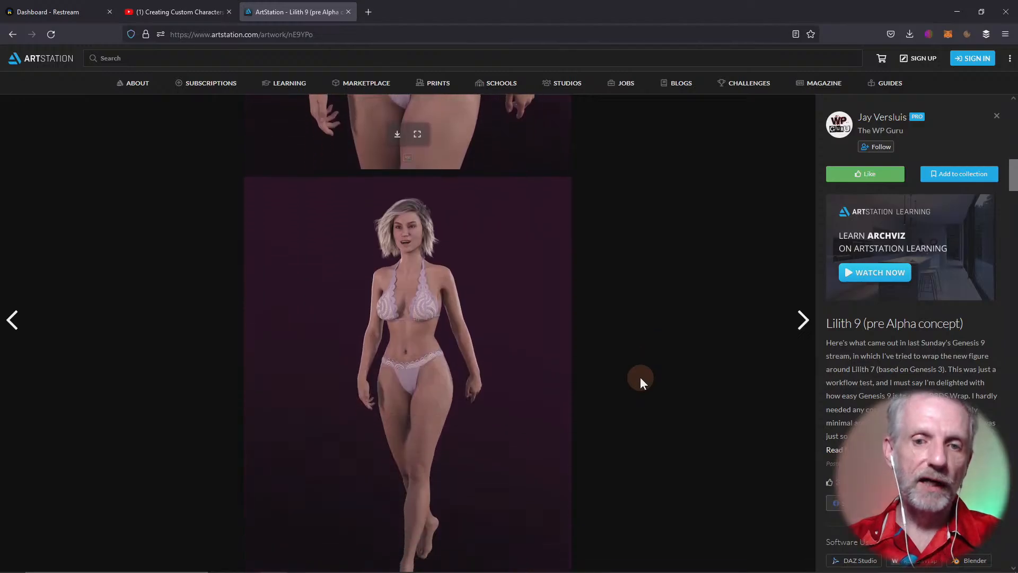
# Step: Examine the remaining Lilith 9 close-up and full-body renders with different hair and skin, and read the artwork description
pyautogui.scroll(-6, 640, 376)
pyautogui.scroll(-3, 641, 377)
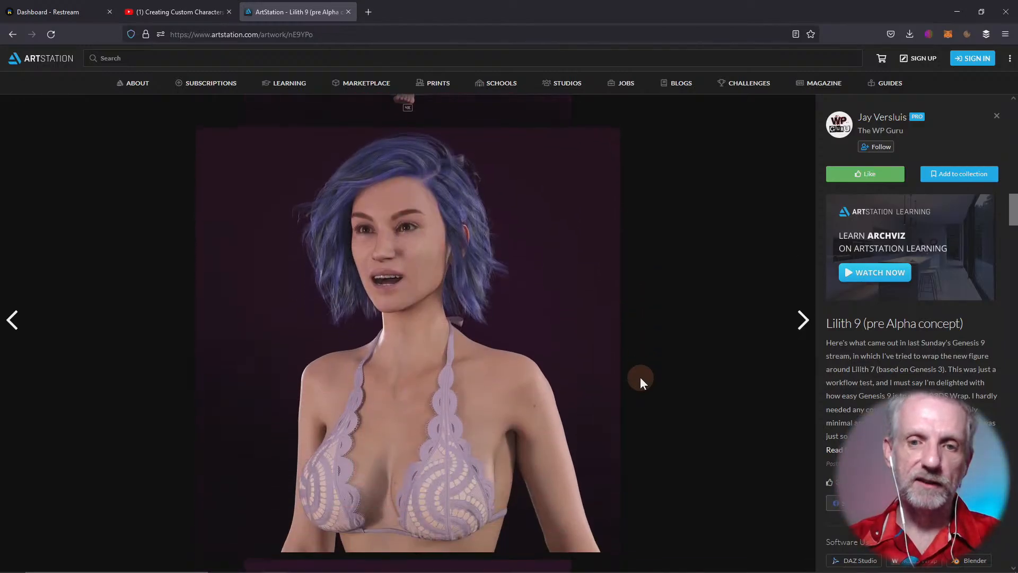
pyautogui.scroll(-5, 641, 376)
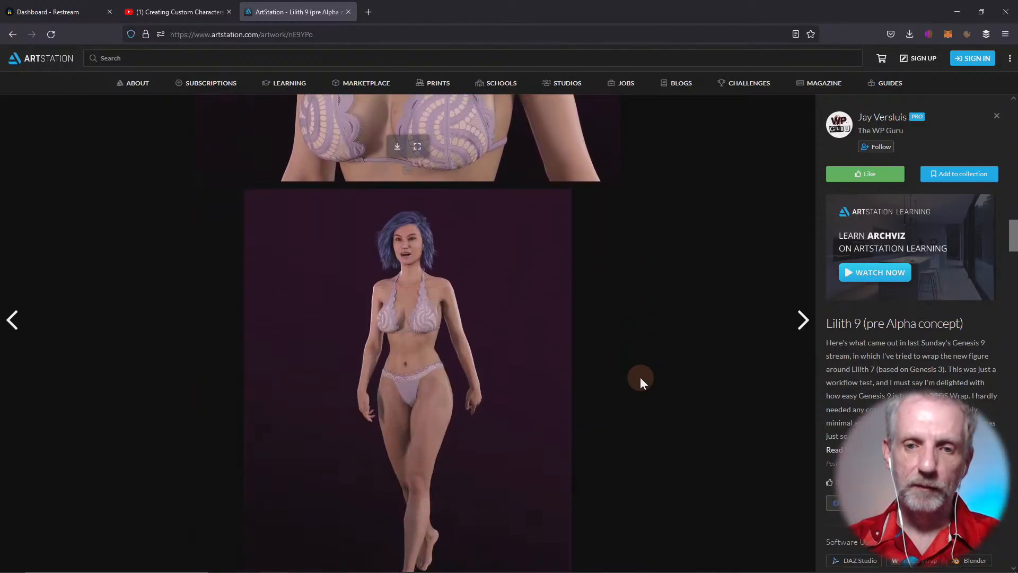
pyautogui.scroll(-6, 641, 376)
pyautogui.scroll(-2, 640, 381)
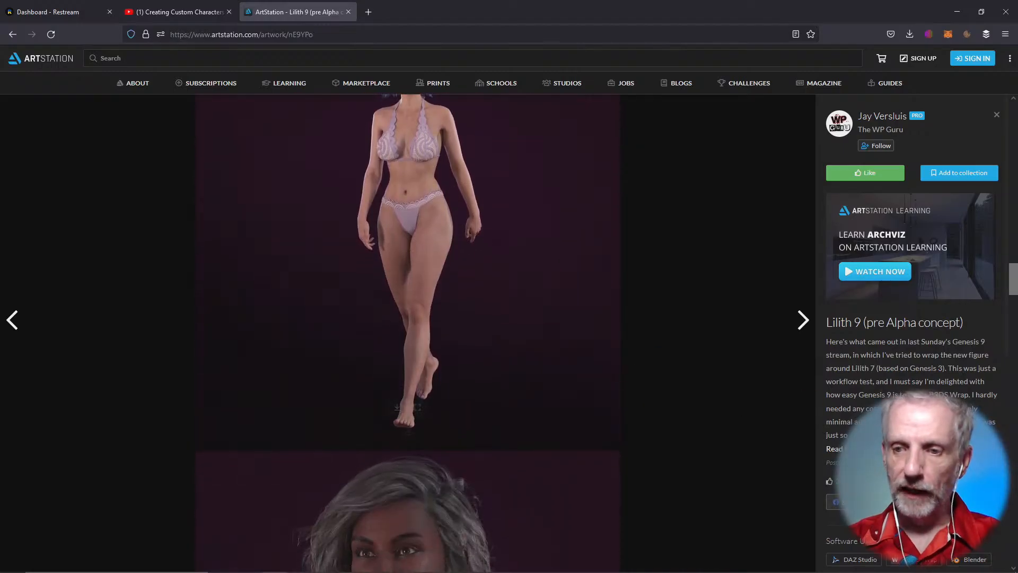
pyautogui.scroll(-12, 630, 344)
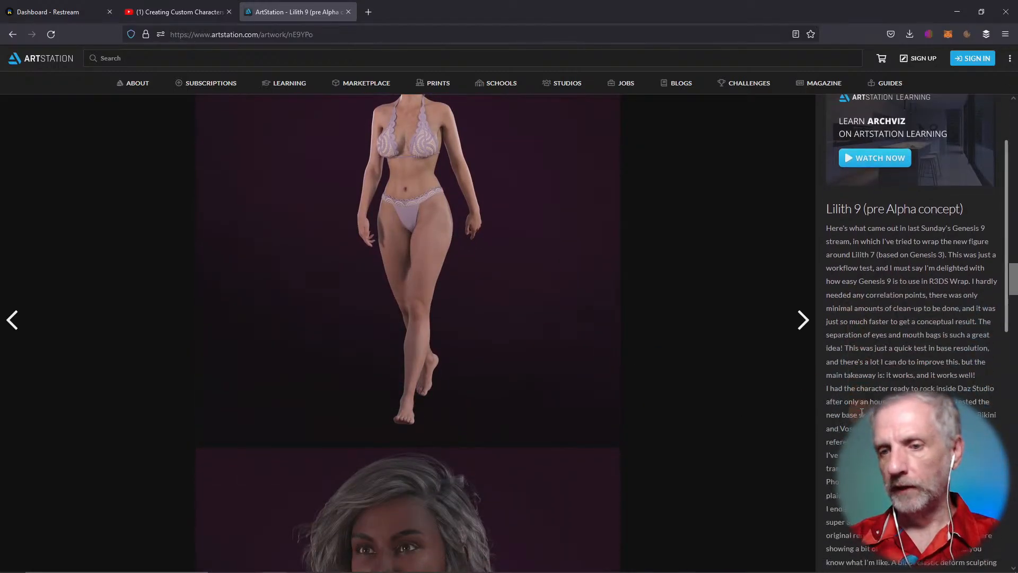
pyautogui.scroll(-15, 683, 343)
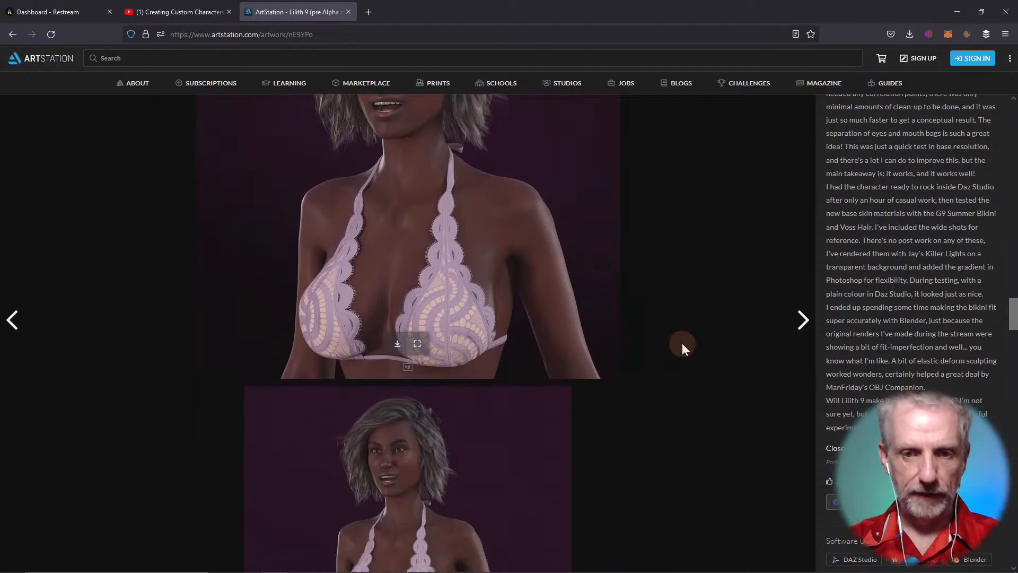
pyautogui.scroll(-3, 682, 342)
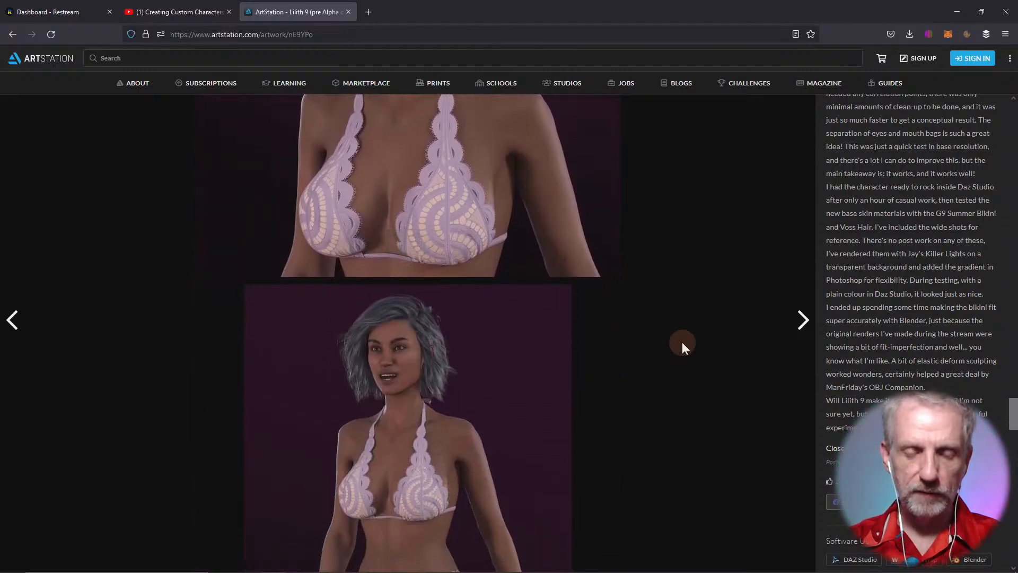
pyautogui.scroll(-3, 682, 340)
pyautogui.scroll(-10, 682, 341)
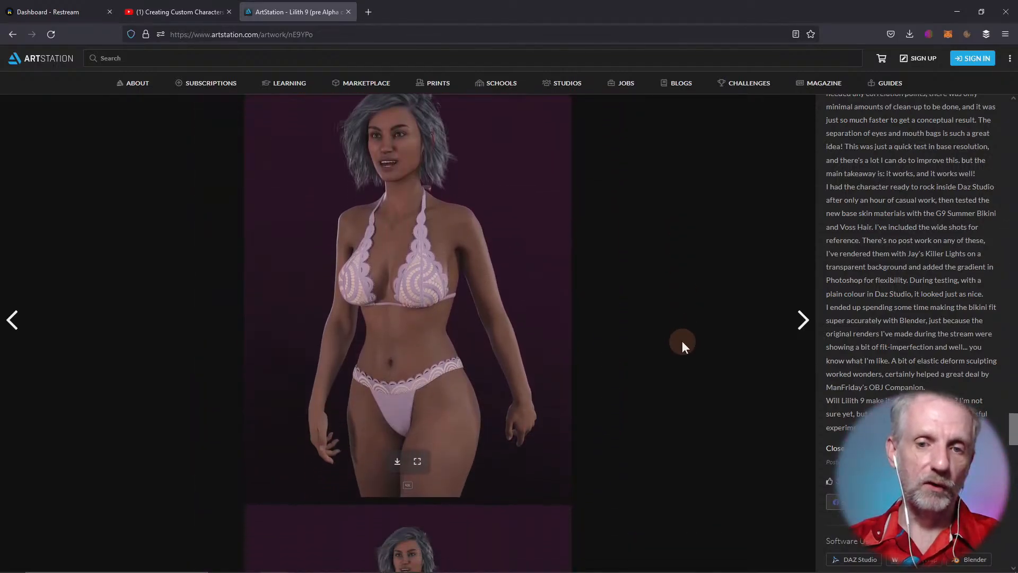
# Step: Examine the DAZ Studio and Wrap workflow screenshots near the end of the Lilith 9 artwork page
pyautogui.scroll(-2, 682, 342)
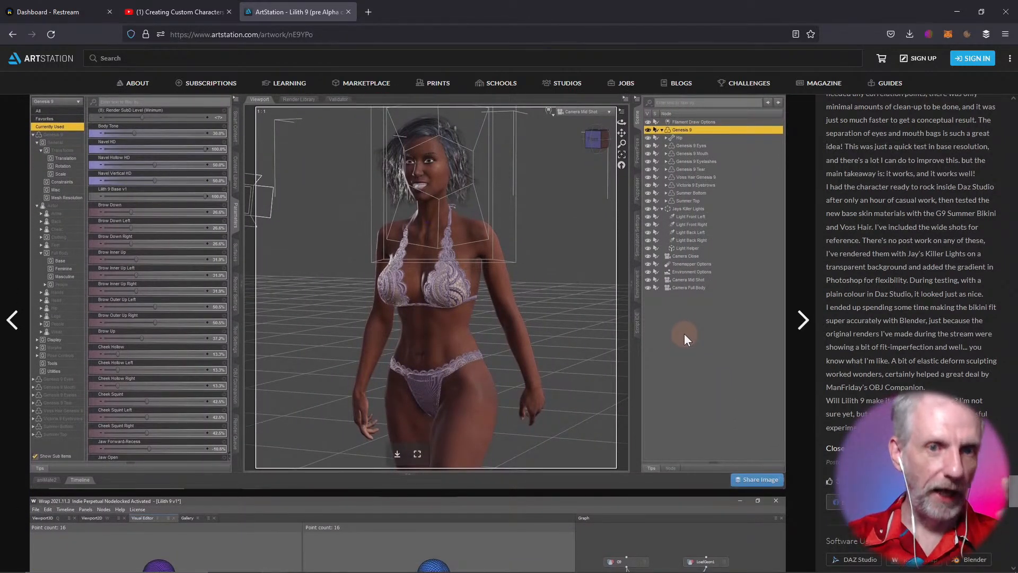
pyautogui.scroll(-5, 684, 333)
pyautogui.scroll(-2, 684, 333)
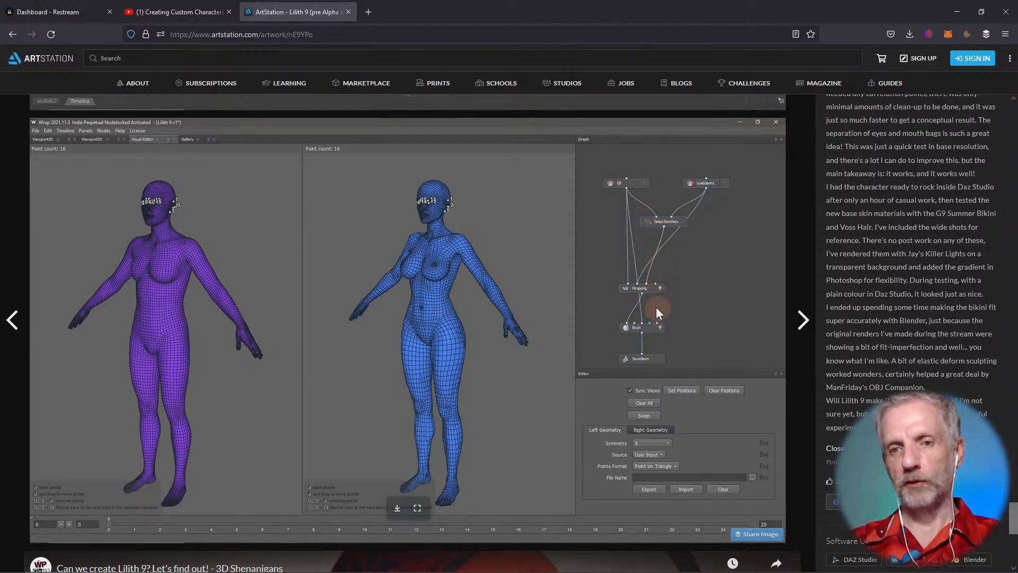
pyautogui.scroll(-5, 539, 323)
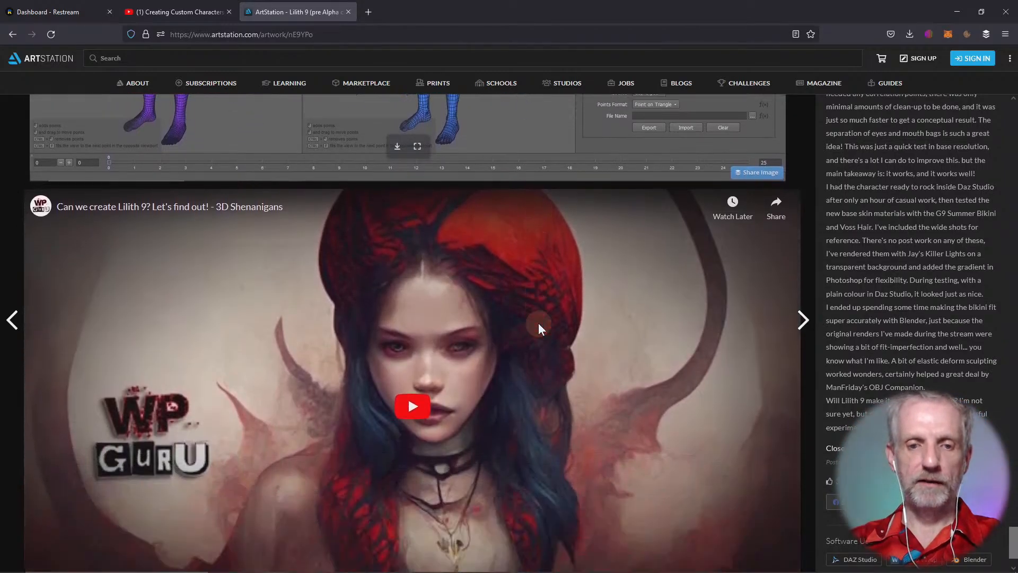
pyautogui.scroll(5, 539, 323)
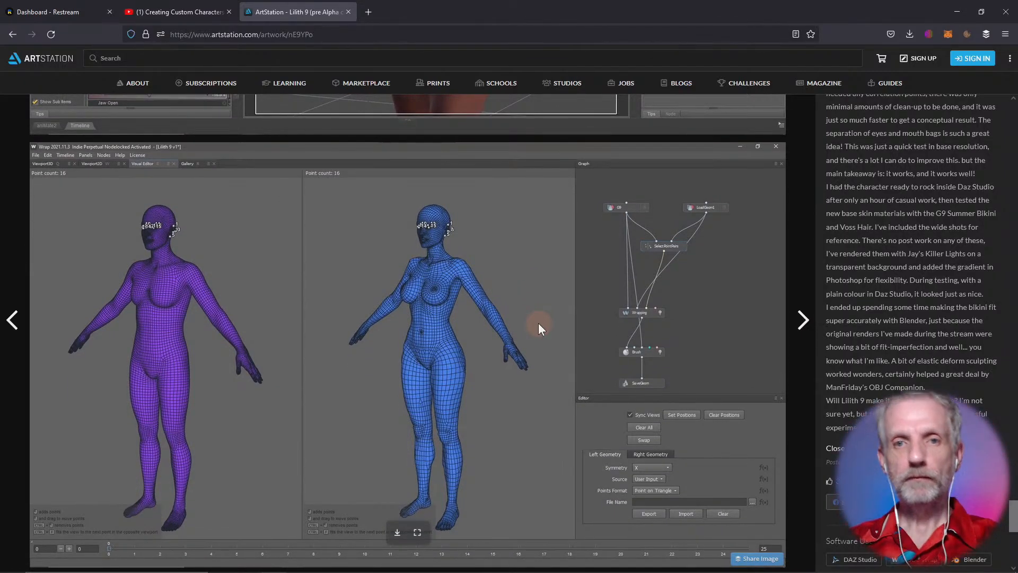
# Step: Minimize the browser and launch Photoshop
pyautogui.click(954, 10)
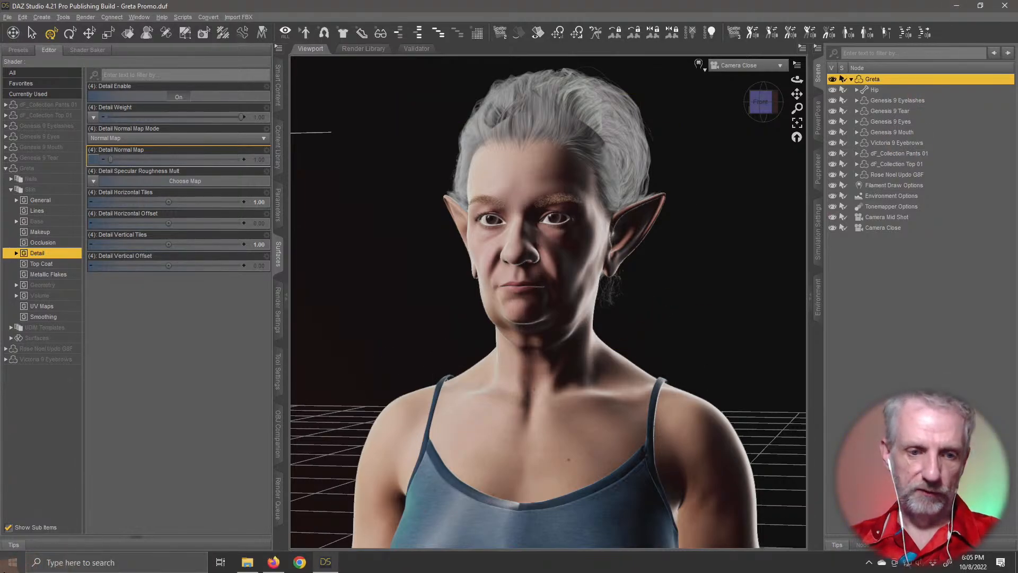
pyautogui.click(13, 563)
pyautogui.click(204, 267)
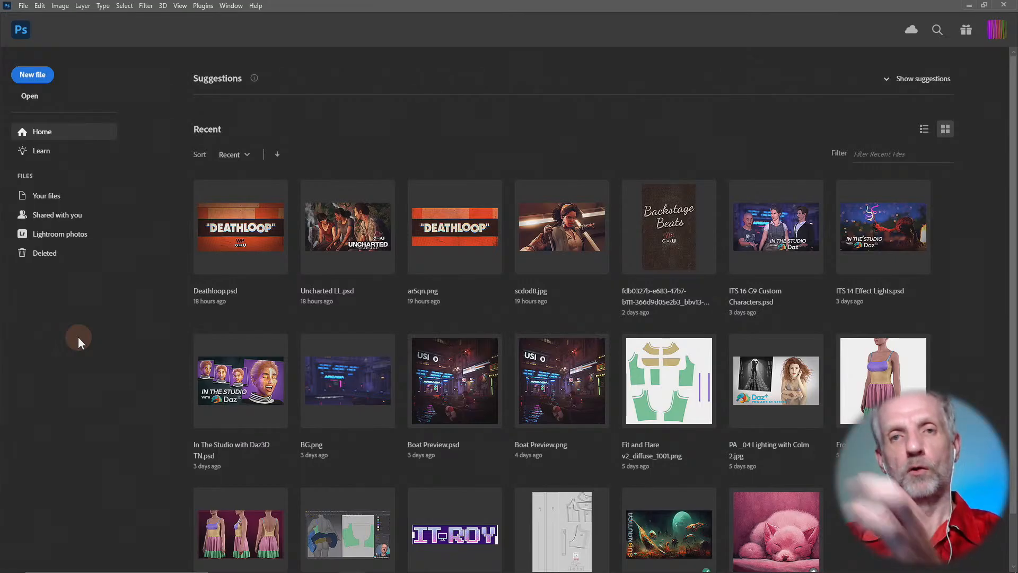
# Step: Load Greta Skin 1 8K Detail.png and Greta Skin 1 regular.png from Desktop > Custom Characters > Renders into one layer stack
pyautogui.click(27, 6)
pyautogui.moveTo(55, 262)
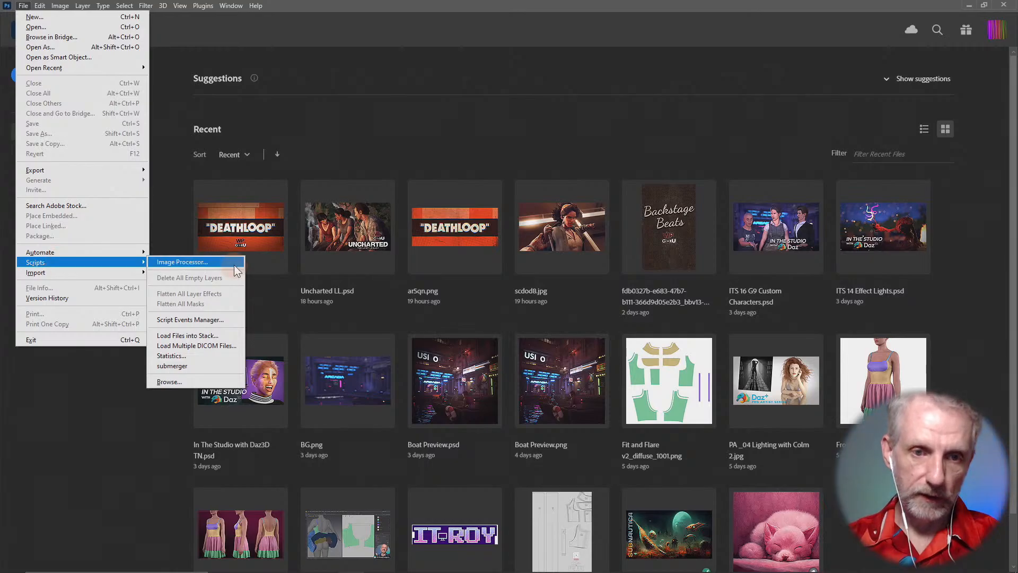
pyautogui.click(215, 336)
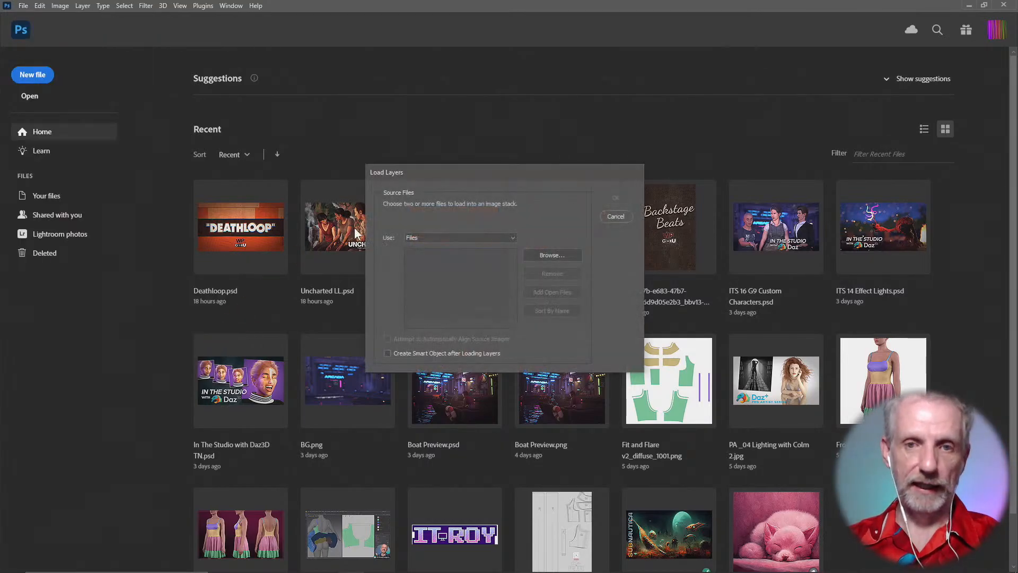
pyautogui.click(546, 256)
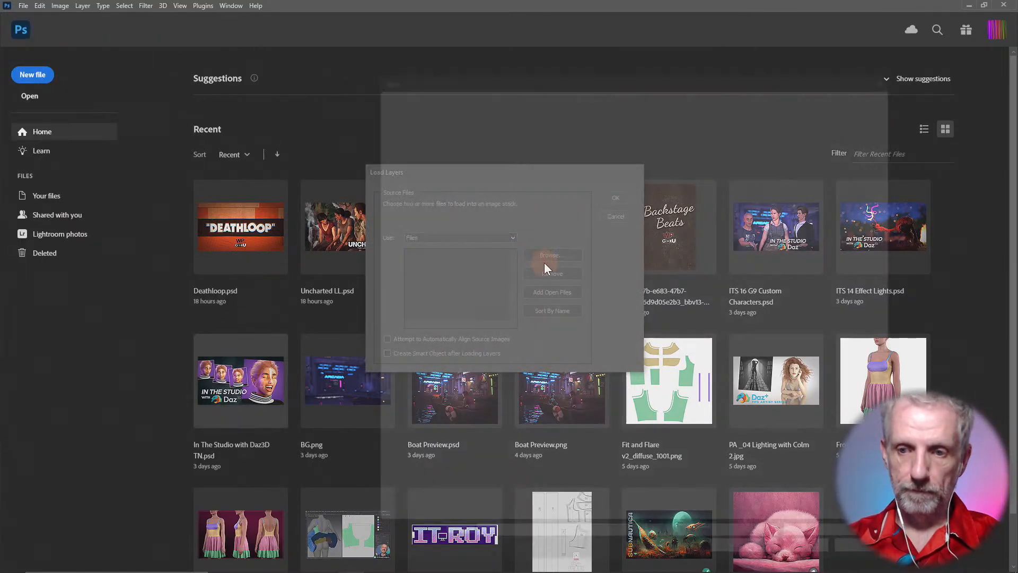
pyautogui.scroll(4, 492, 149)
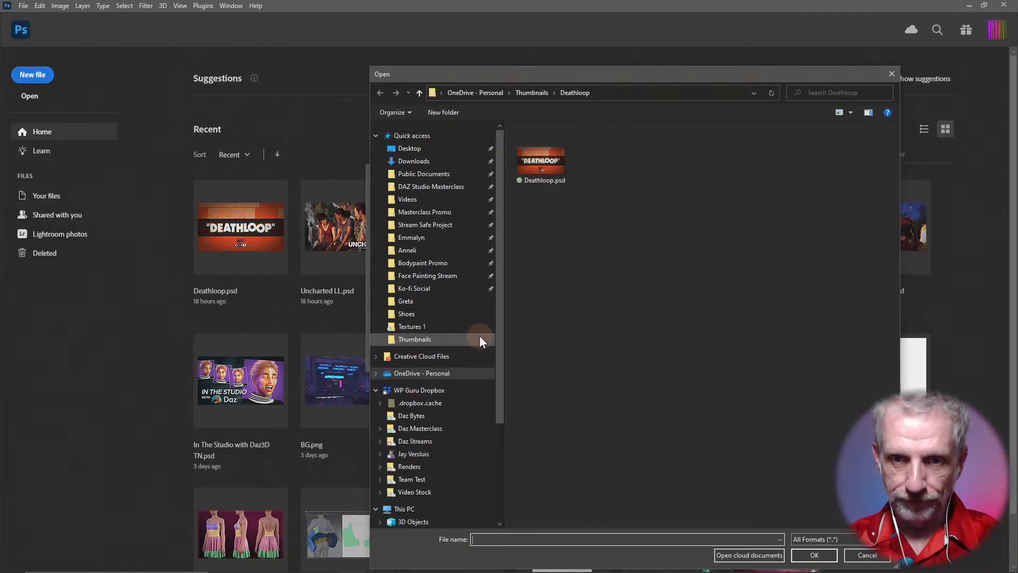
pyautogui.click(409, 149)
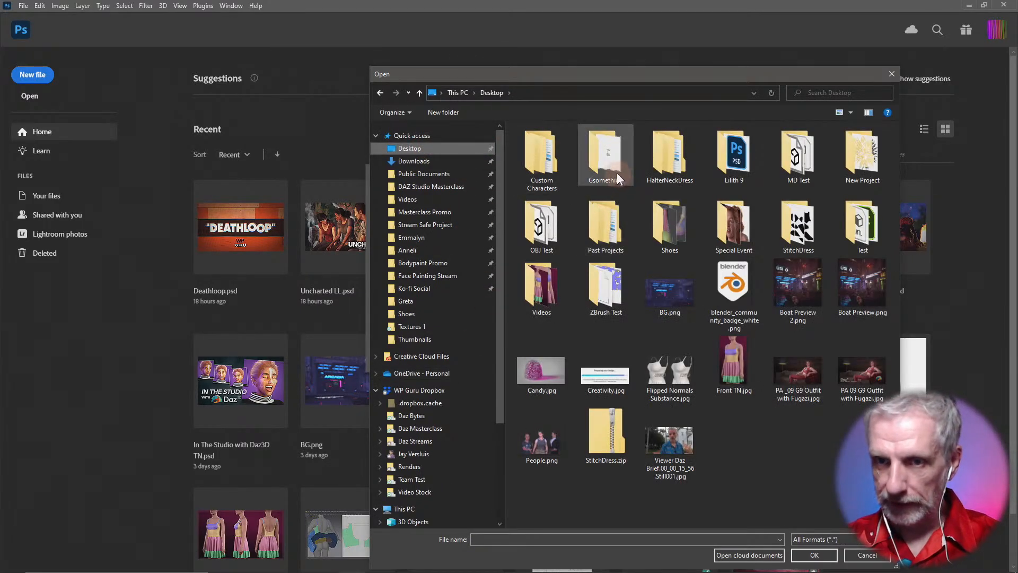
pyautogui.doubleClick(559, 169)
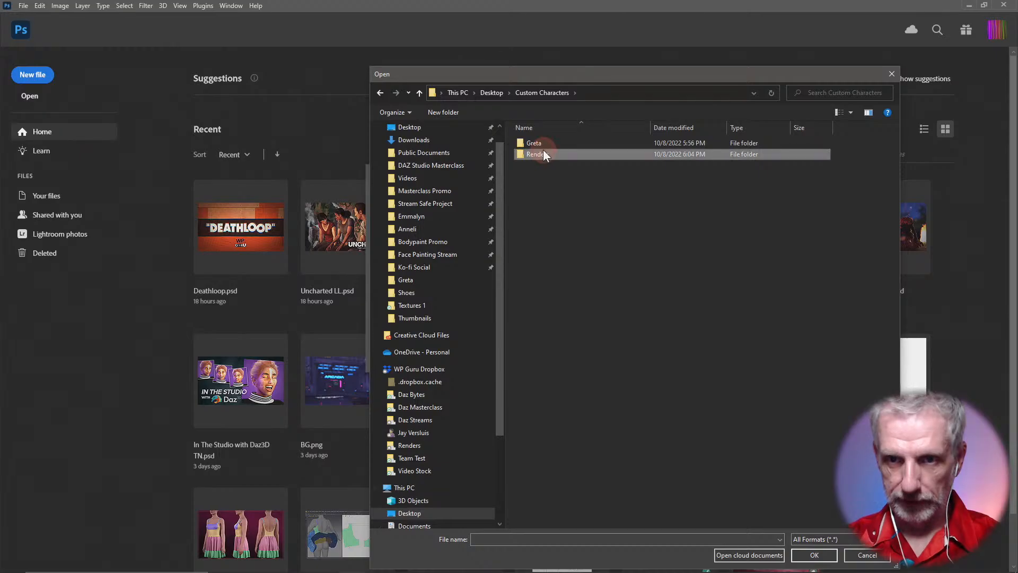
pyautogui.doubleClick(543, 150)
pyautogui.click(542, 155)
pyautogui.keyDown('shift'); pyautogui.click(604, 154); pyautogui.keyUp('shift')
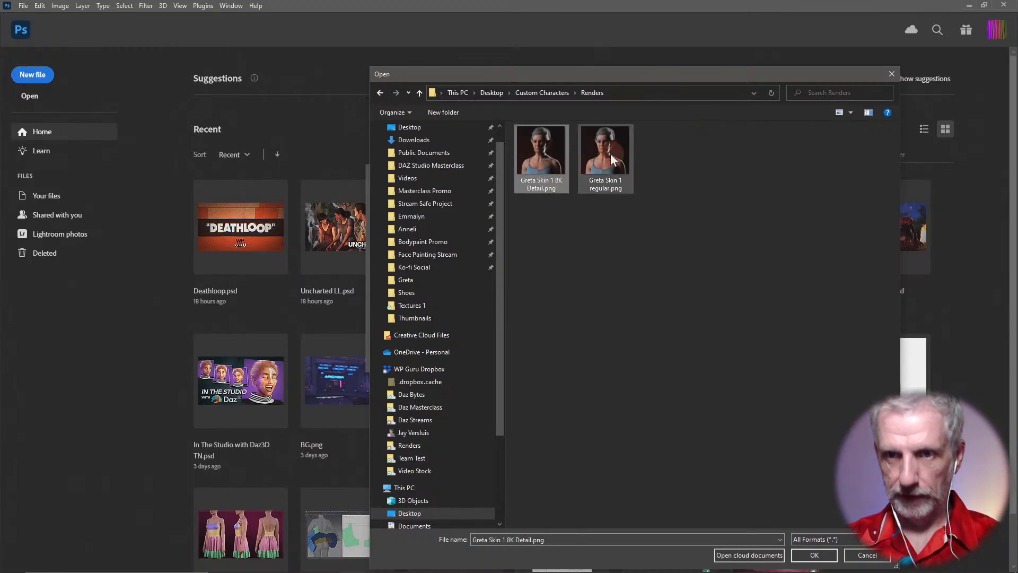
pyautogui.click(815, 553)
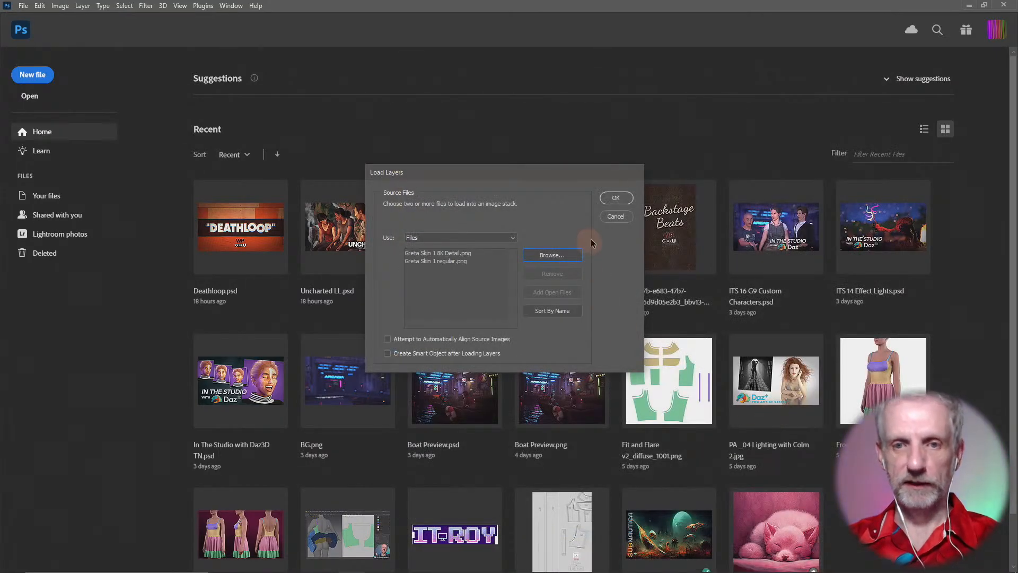
pyautogui.click(617, 198)
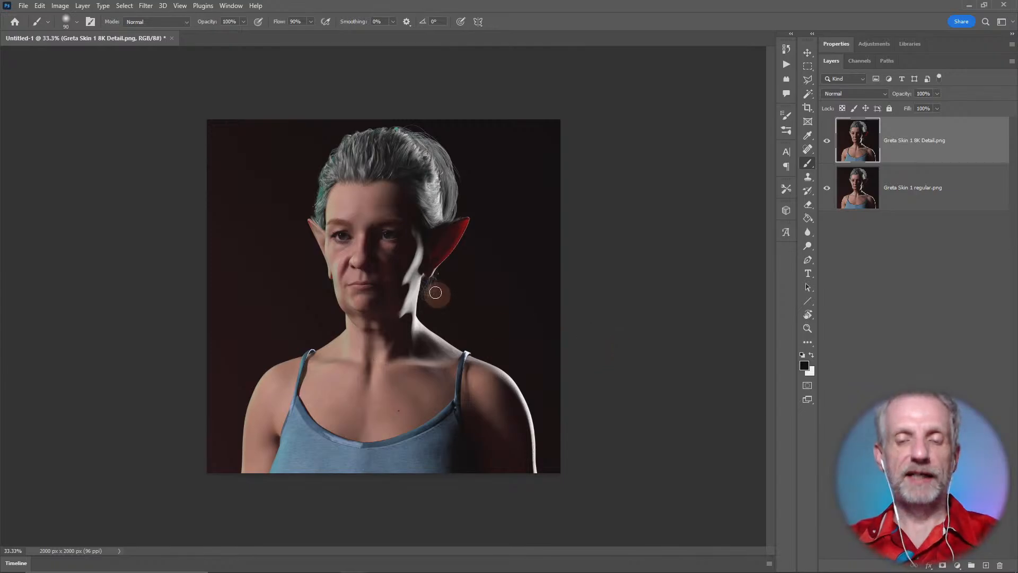
# Step: Switch to the Move tool and compare the two renders of Greta's face at 100% by hiding and reshowing the 8K Detail layer
pyautogui.keyDown('alt'); pyautogui.scroll(8, 436, 288); pyautogui.keyUp('alt')
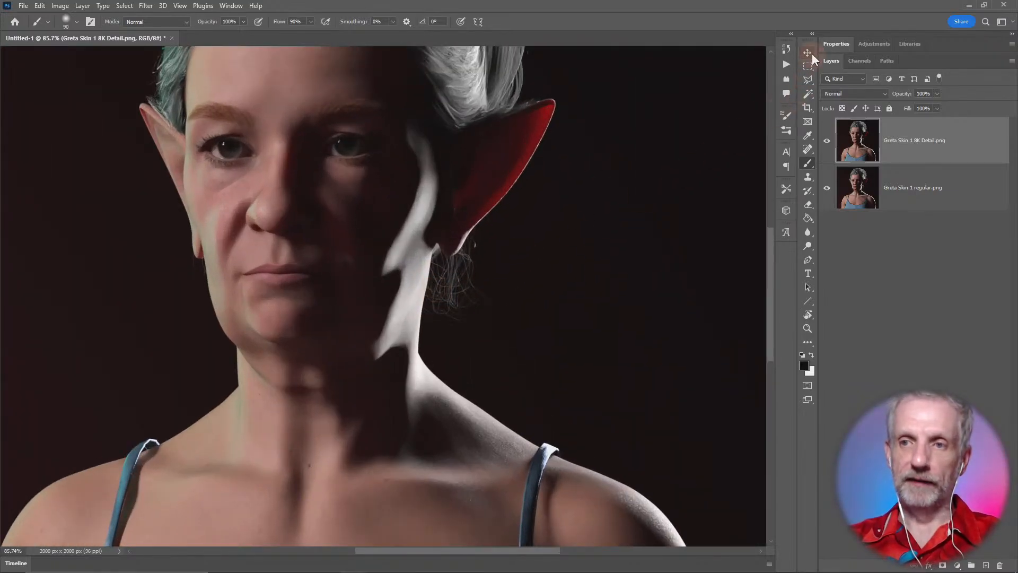
pyautogui.click(808, 53)
pyautogui.keyDown('alt'); pyautogui.scroll(5, 504, 241); pyautogui.keyUp('alt')
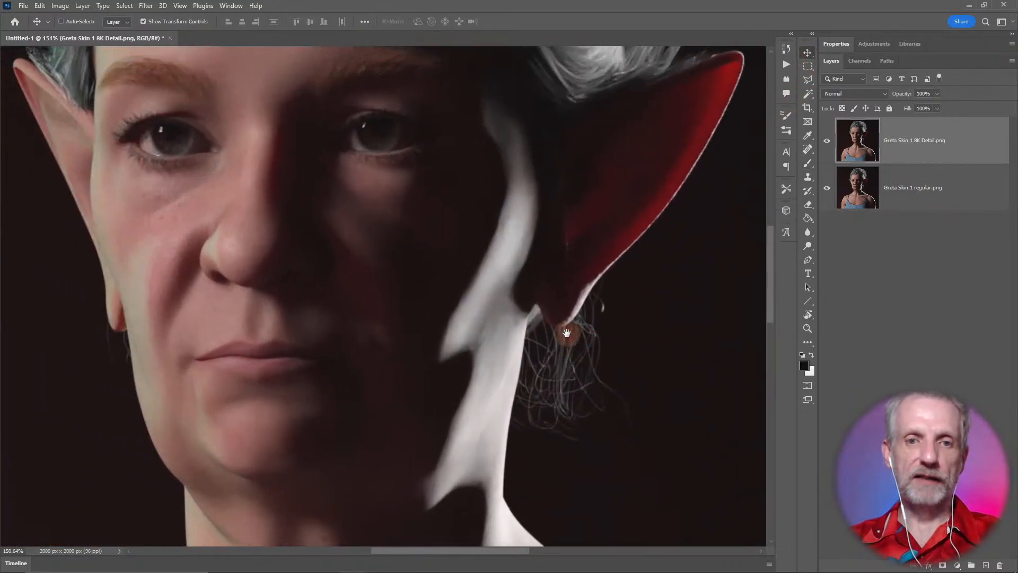
pyautogui.hotkey('ctrl', '0')
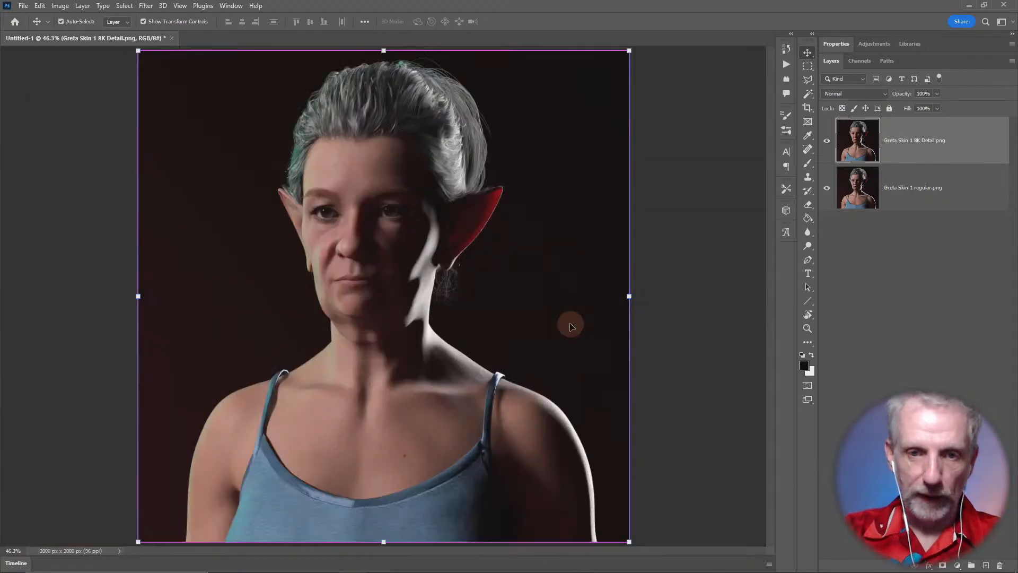
pyautogui.hotkey('ctrl', '1')
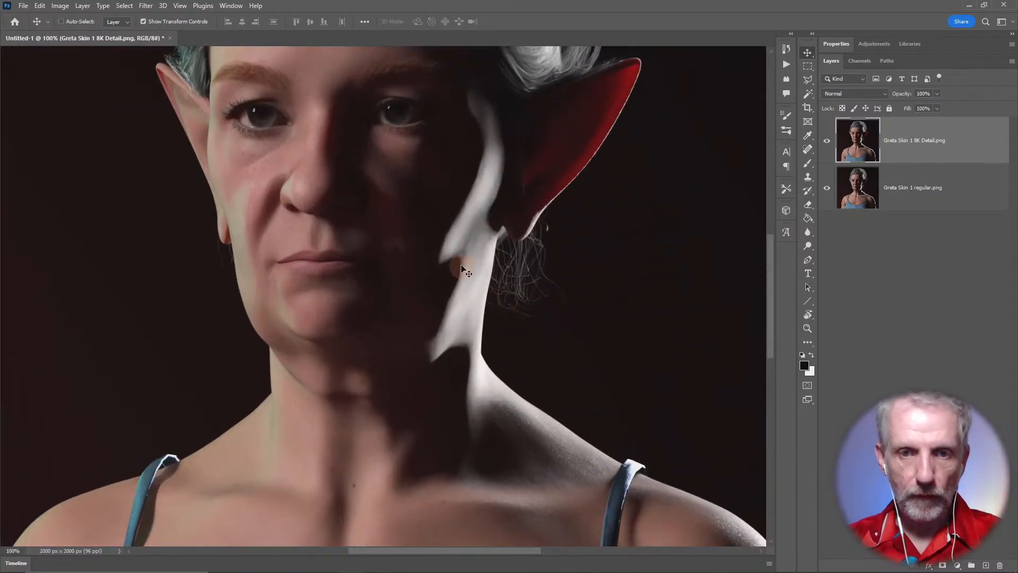
pyautogui.moveTo(465, 266); pyautogui.dragTo(478, 364)
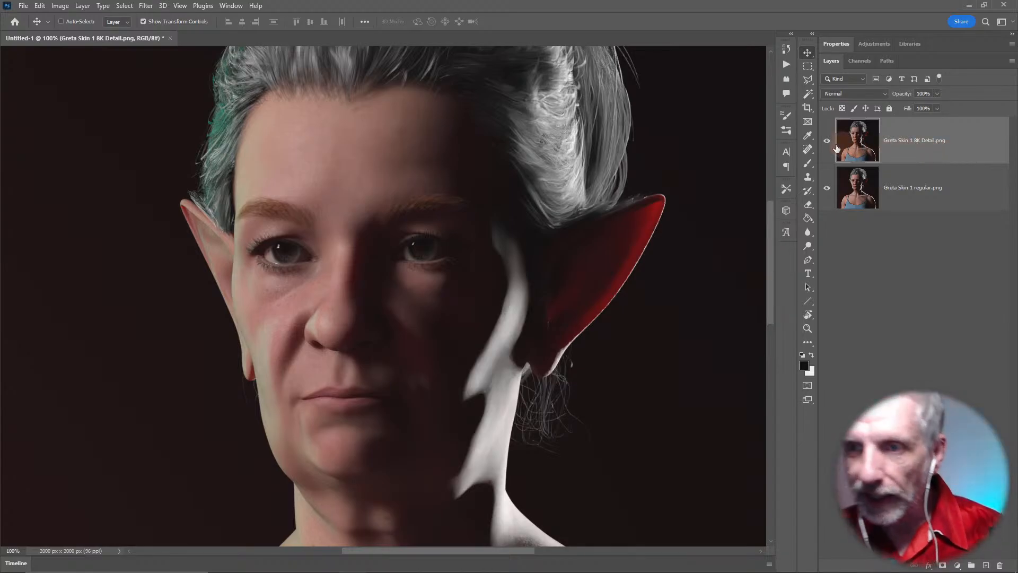
pyautogui.click(827, 142)
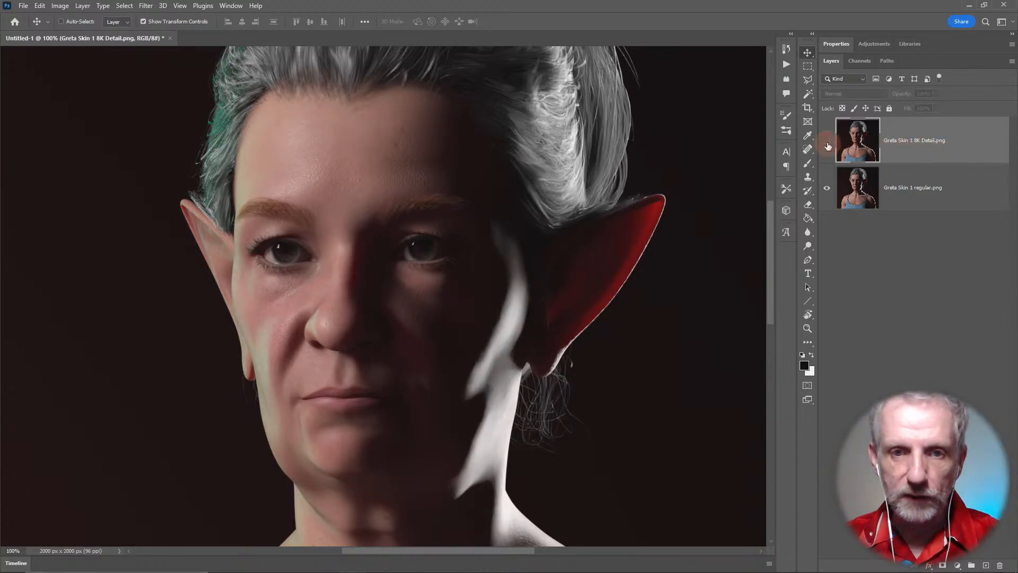
pyautogui.click(828, 142)
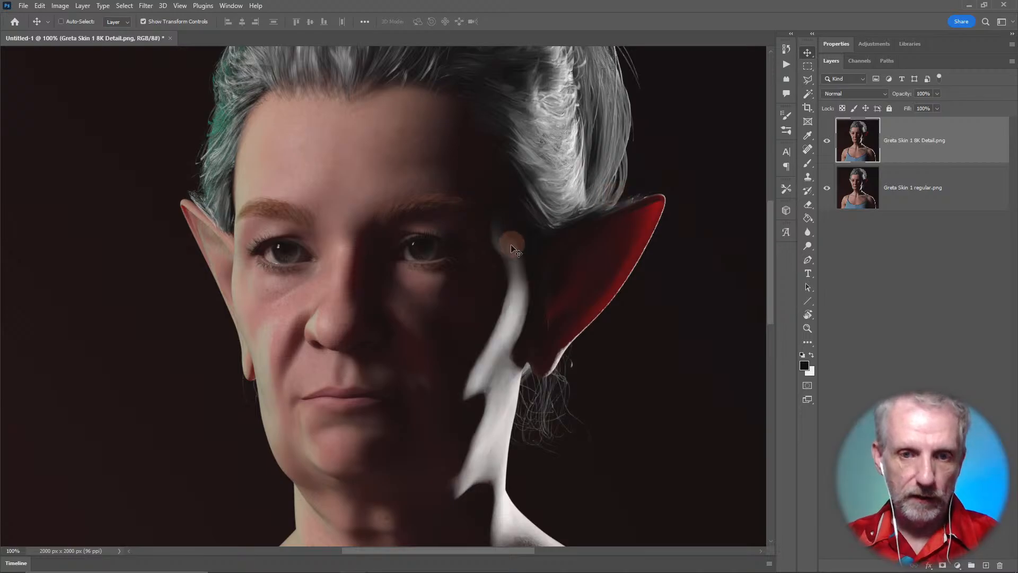
# Step: Compare Greta's skin texture around the forehead, eyes and nose at about 160% by repeatedly toggling the 8K Detail layer's visibility
pyautogui.click(827, 142)
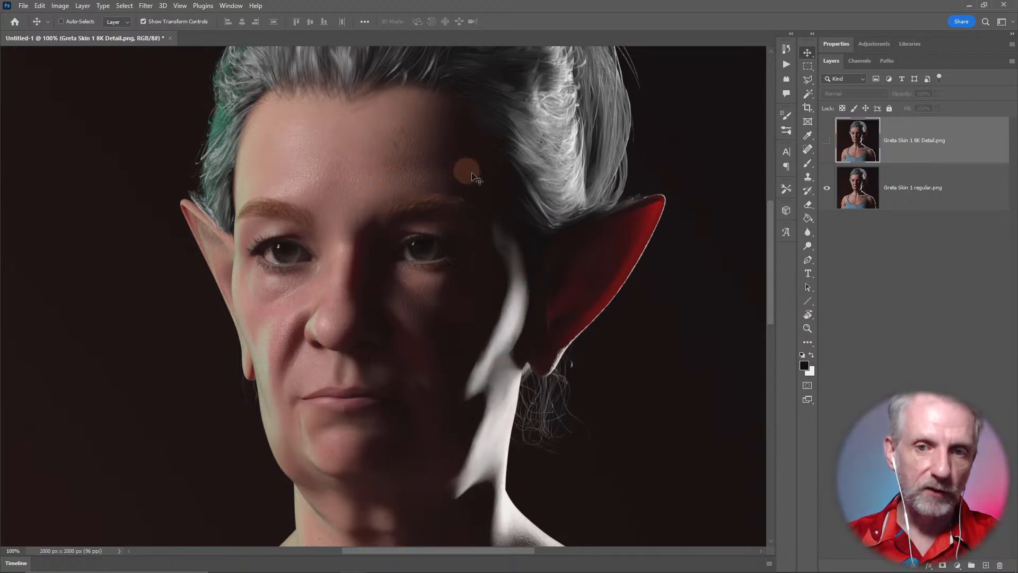
pyautogui.keyDown('alt'); pyautogui.scroll(5, 494, 221); pyautogui.keyUp('alt')
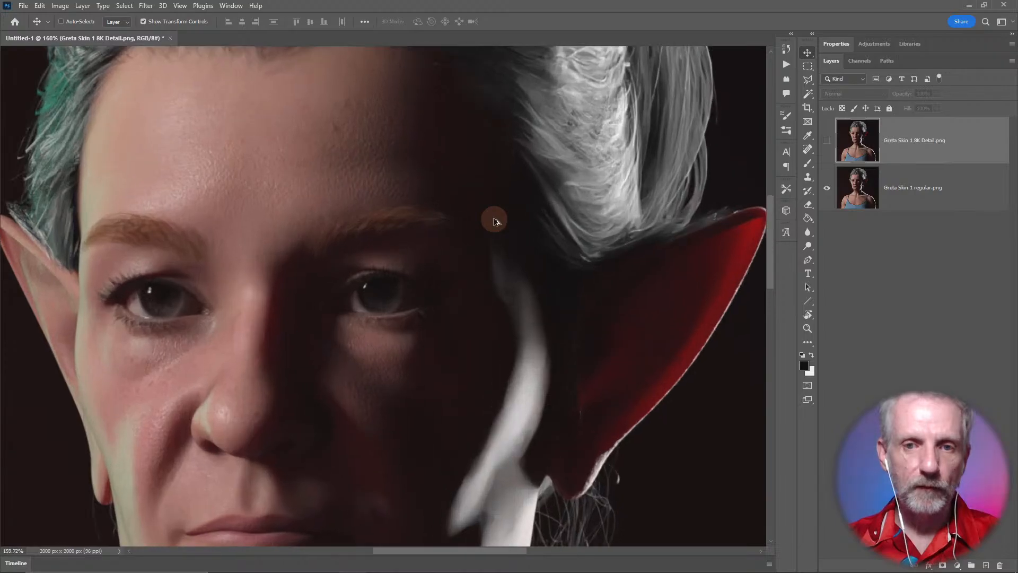
pyautogui.moveTo(477, 357); pyautogui.dragTo(502, 289)
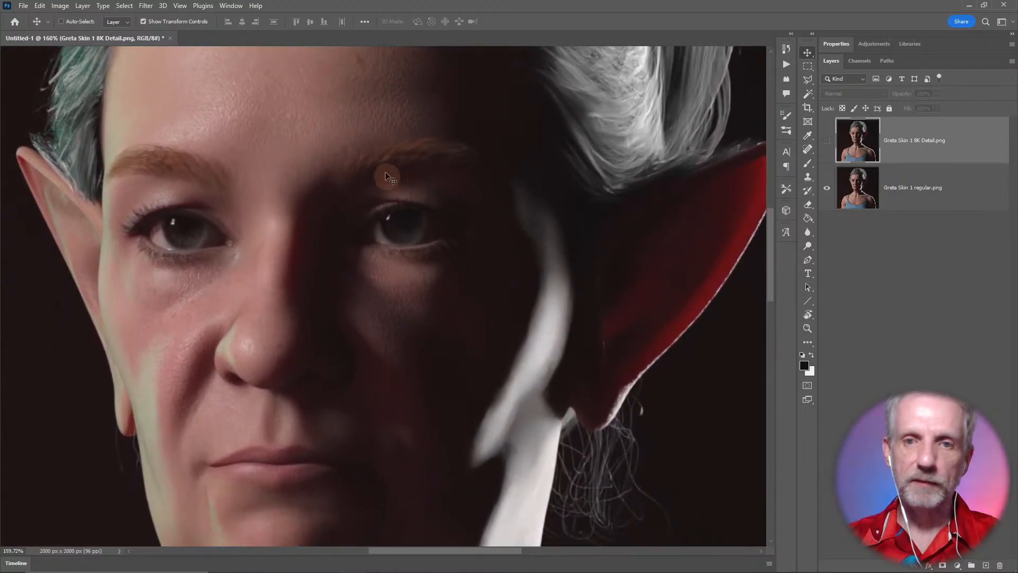
pyautogui.click(827, 140)
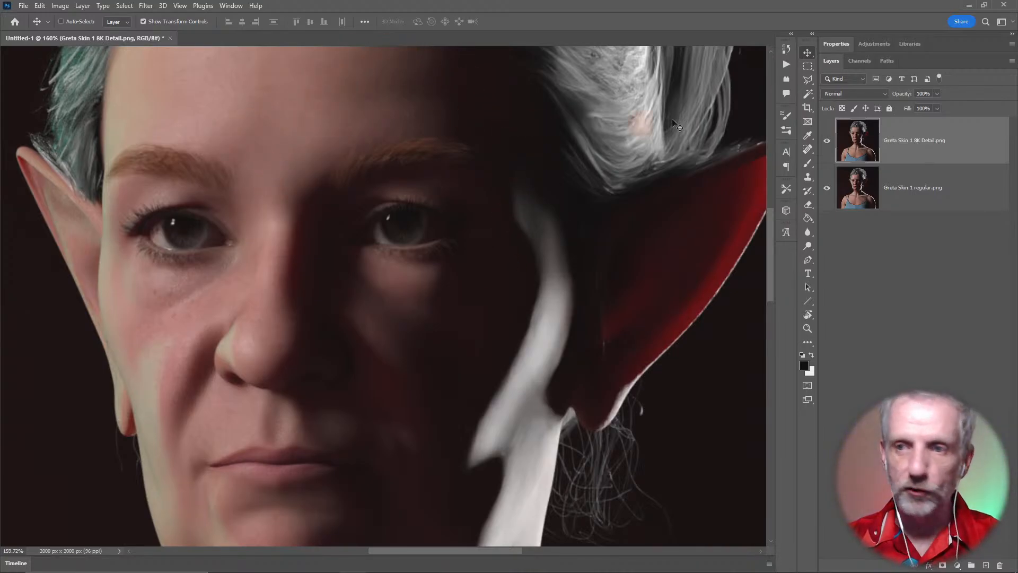
pyautogui.click(826, 143)
pyautogui.click(827, 143)
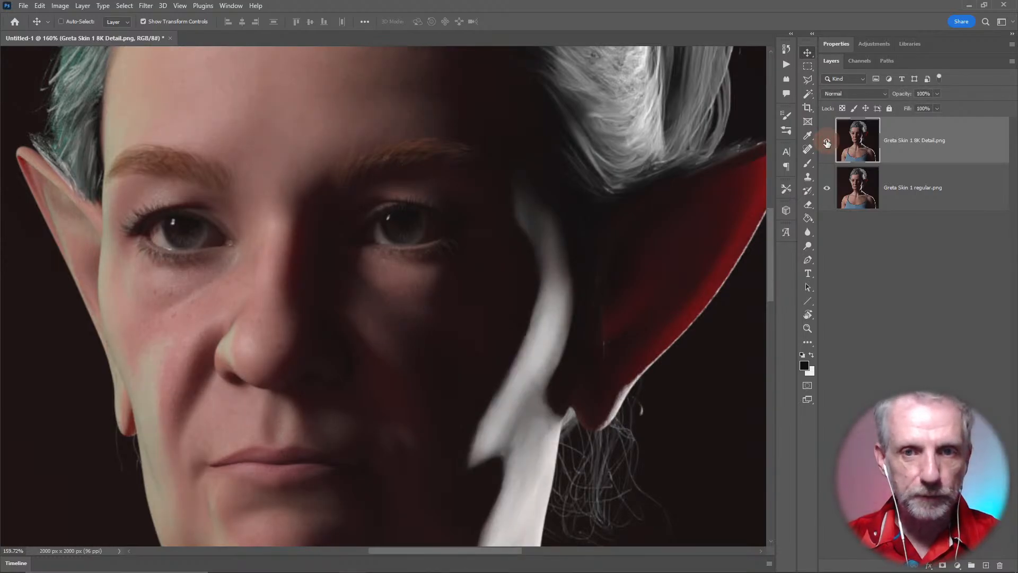
pyautogui.click(827, 143)
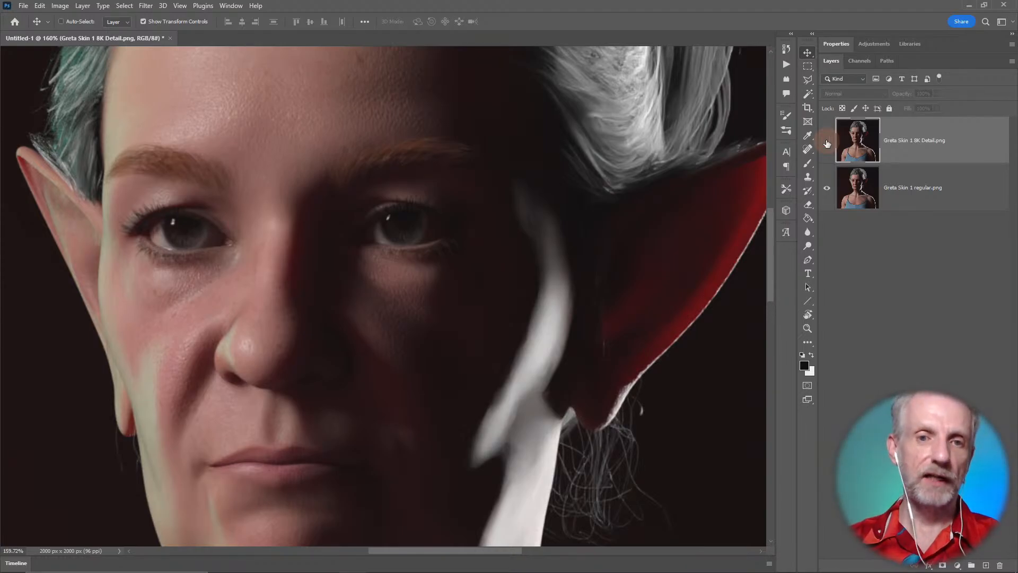
# Step: Compare the regular and 8K Detail renders by isolating and toggling the 8K Detail layer, including a wider head-and-shoulders view at about 82%
pyautogui.keyDown('alt'); pyautogui.click(827, 143); pyautogui.keyUp('alt')
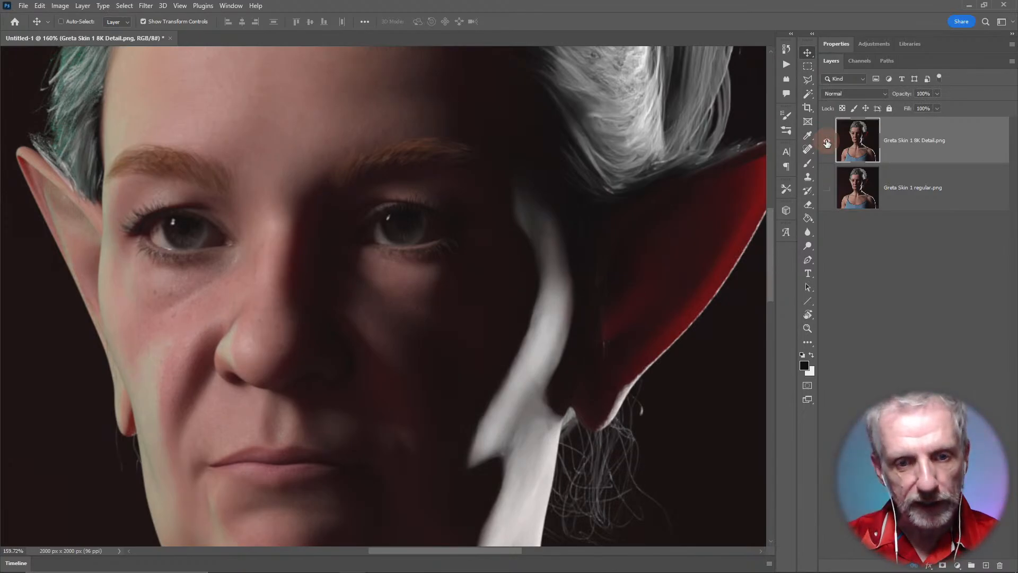
pyautogui.click(827, 144)
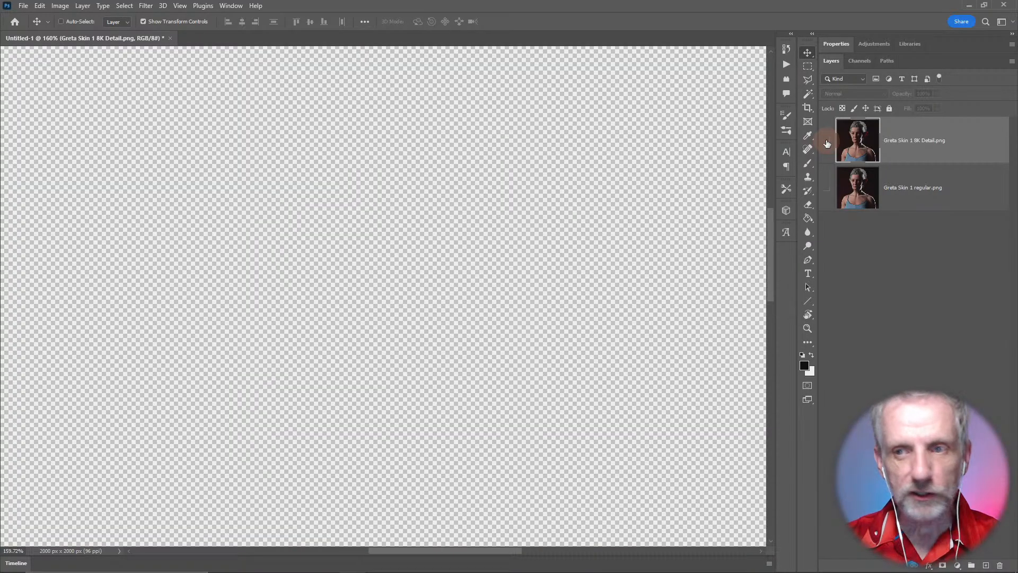
pyautogui.keyDown('alt'); pyautogui.click(827, 143); pyautogui.keyUp('alt')
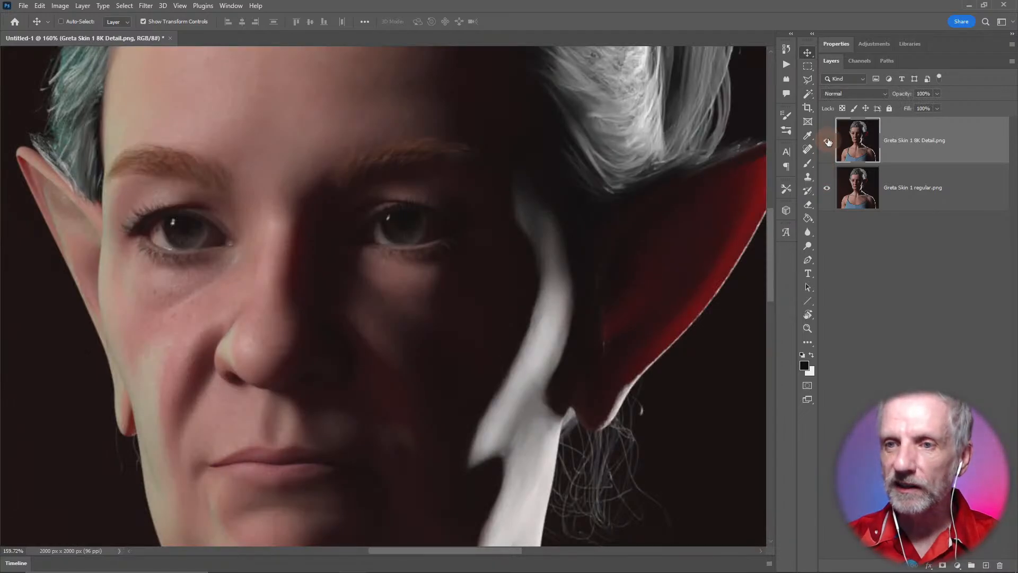
pyautogui.click(827, 142)
pyautogui.click(828, 144)
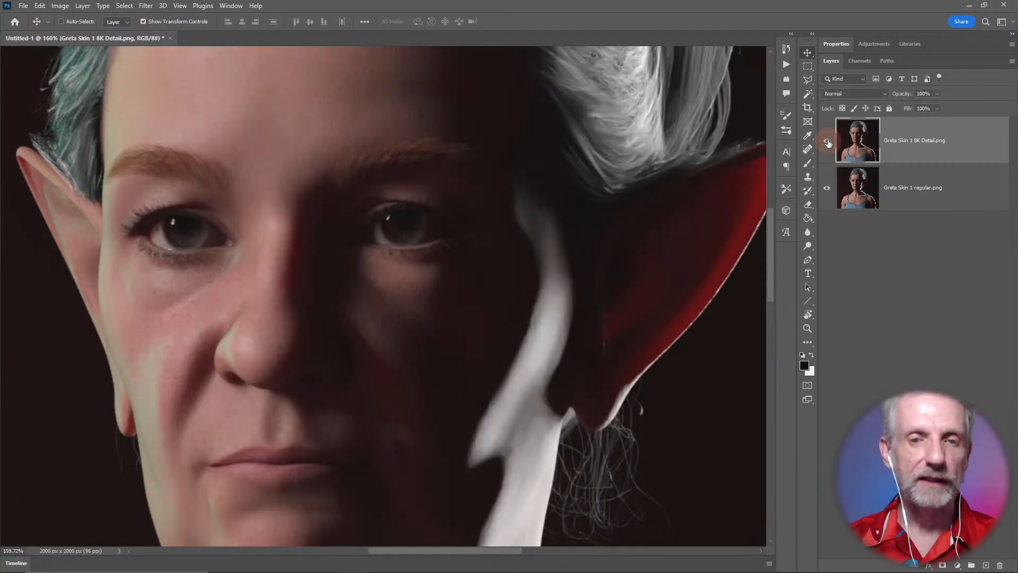
pyautogui.click(828, 143)
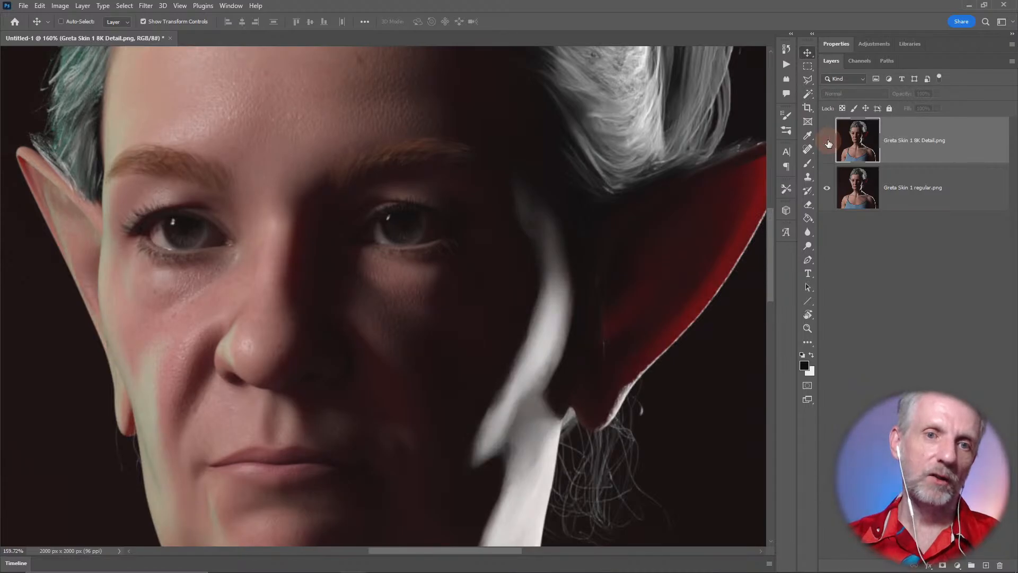
pyautogui.click(828, 143)
pyautogui.click(393, 179)
pyautogui.click(530, 147)
pyautogui.click(898, 140)
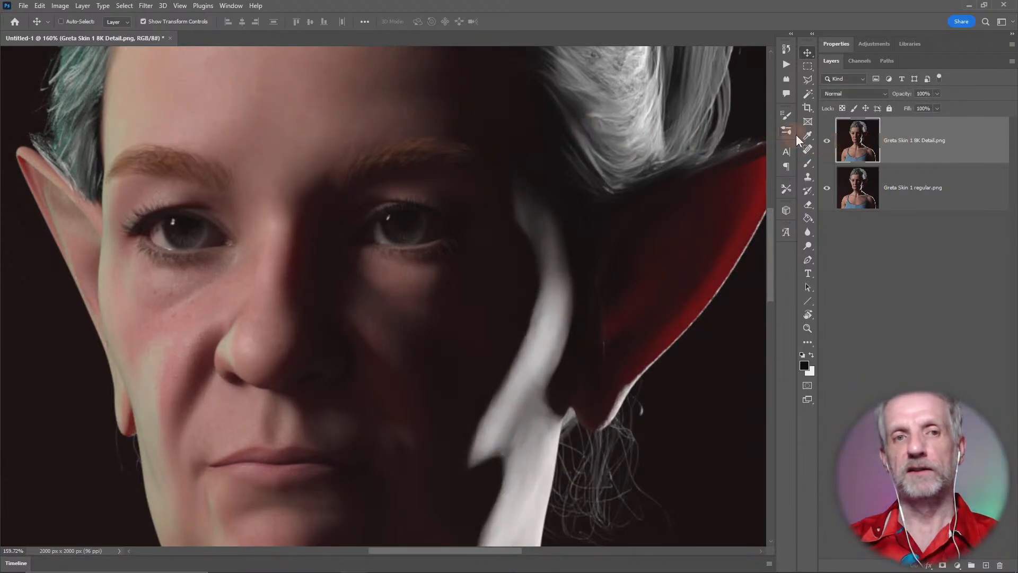
pyautogui.click(827, 142)
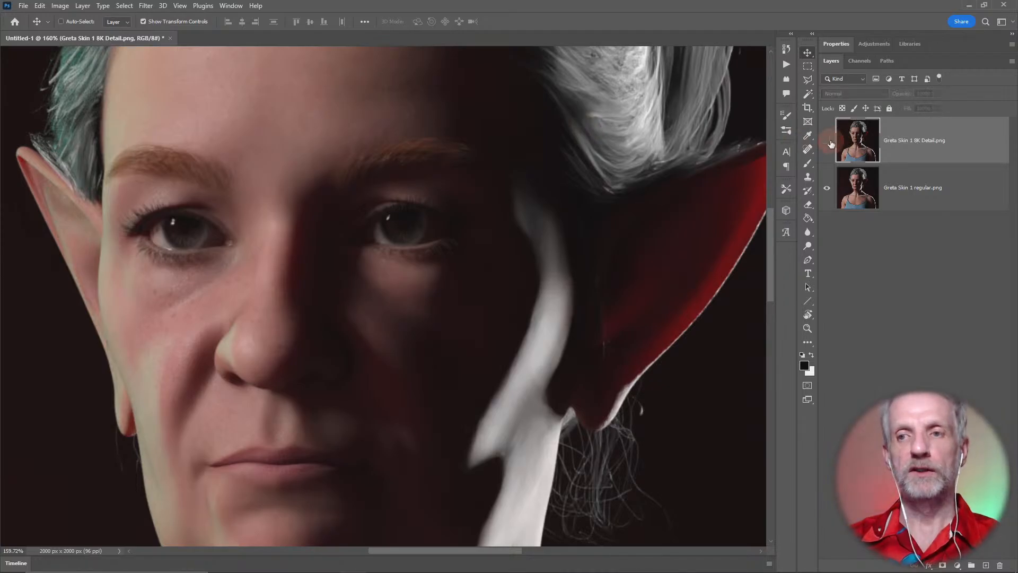
pyautogui.keyDown('alt'); pyautogui.scroll(-5, 624, 278); pyautogui.keyUp('alt')
pyautogui.keyDown('alt'); pyautogui.scroll(-1, 624, 278); pyautogui.keyUp('alt')
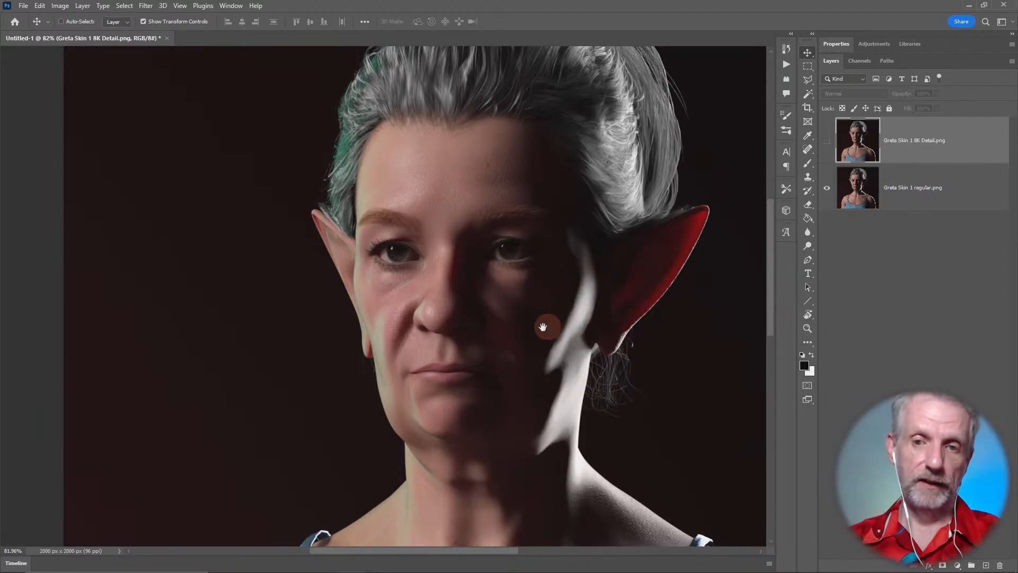
pyautogui.moveTo(543, 327); pyautogui.dragTo(466, 291)
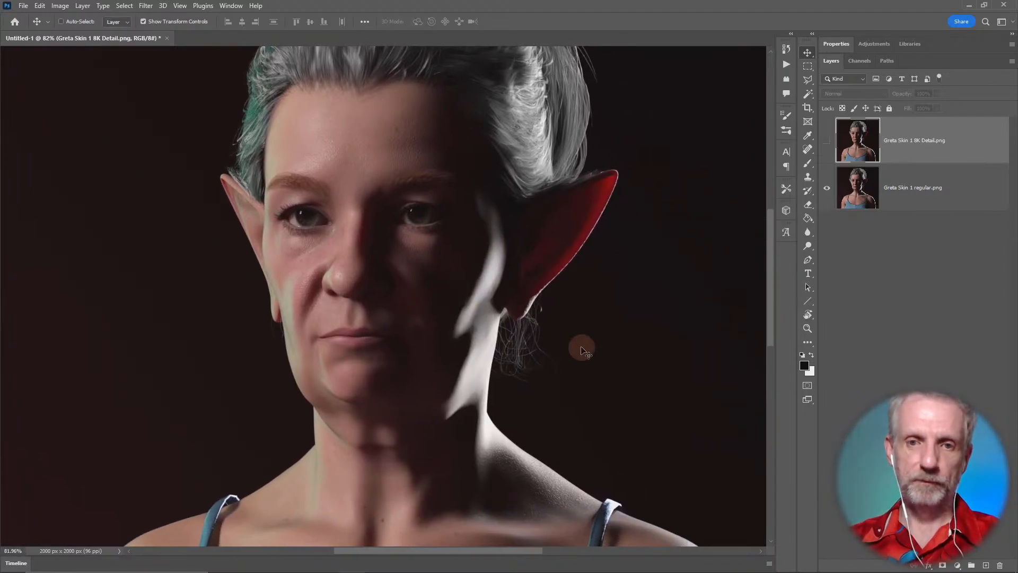
# Step: Switch back to DAZ Studio and apply the G9 Feminine Skin 02 MAT material to Greta from Genesis 9 Starter Essentials
pyautogui.click(969, 5)
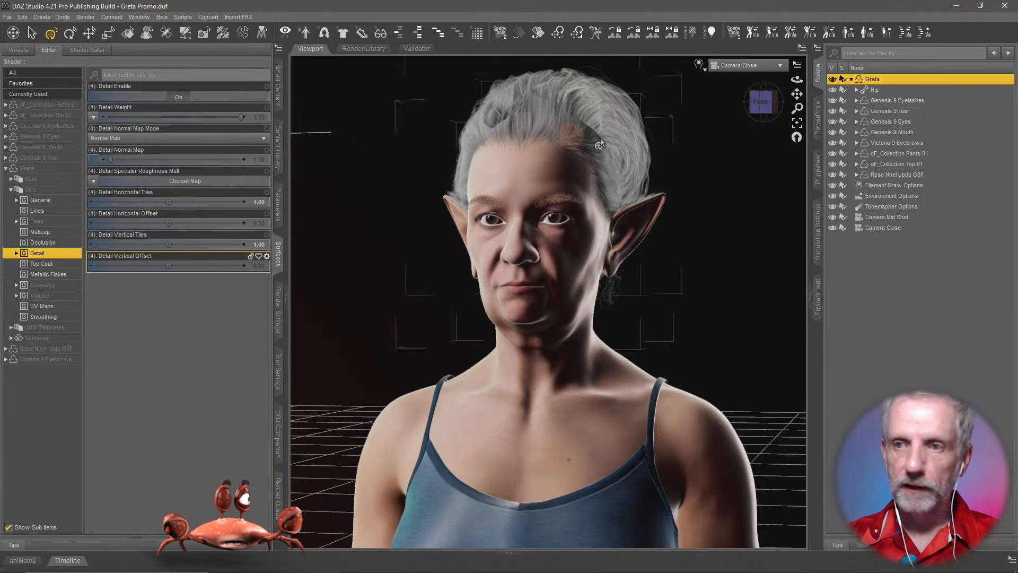
pyautogui.click(277, 92)
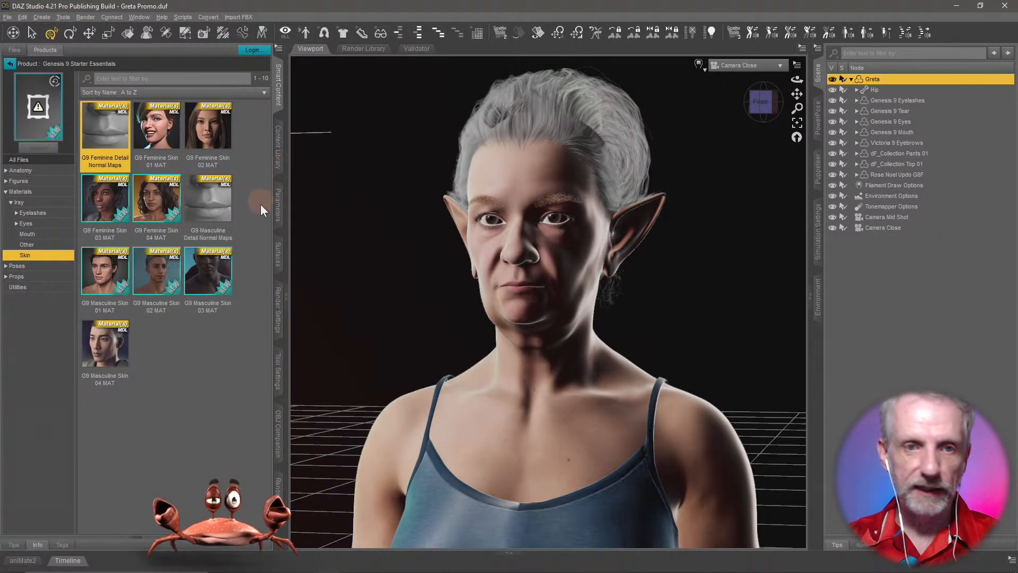
pyautogui.click(164, 133)
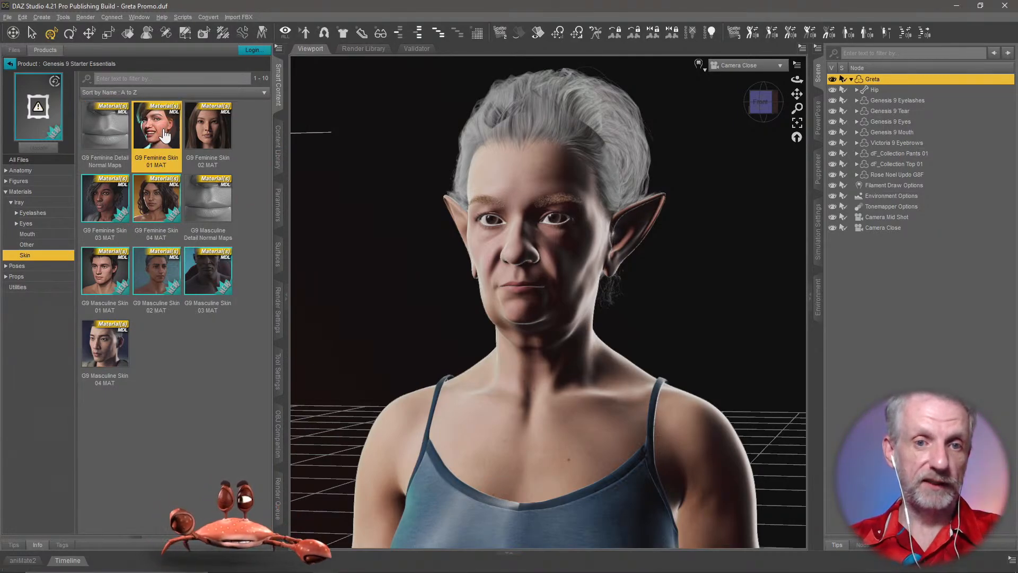
pyautogui.doubleClick(223, 139)
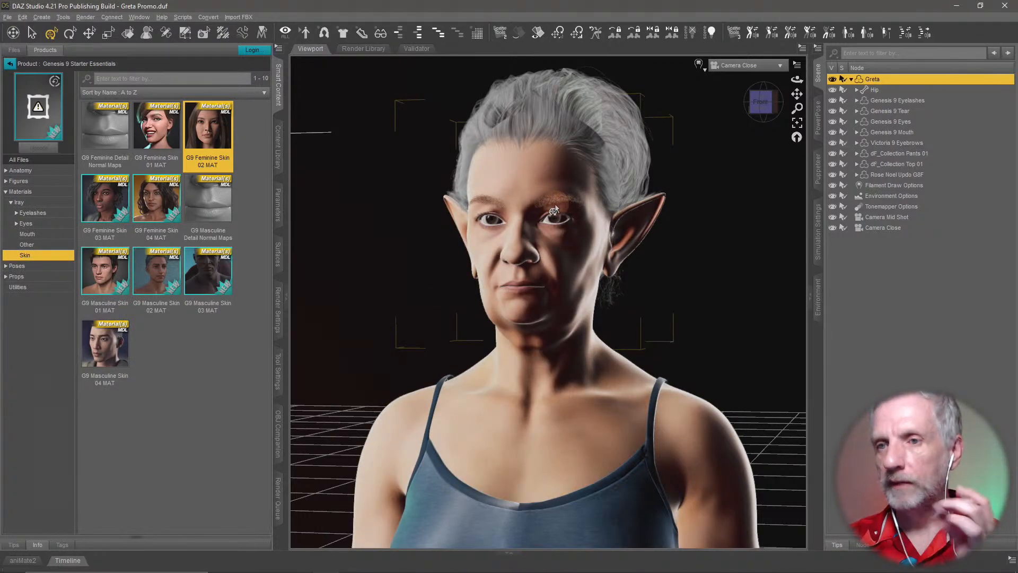
# Step: Apply the Brown MAT to Victoria 9 Eyebrows from V9EyebrowTest_v01 > People > Genesis 9 > Anatomy > Daz Originals > Base Anatomy's fiber eyebrows folder
pyautogui.click(896, 144)
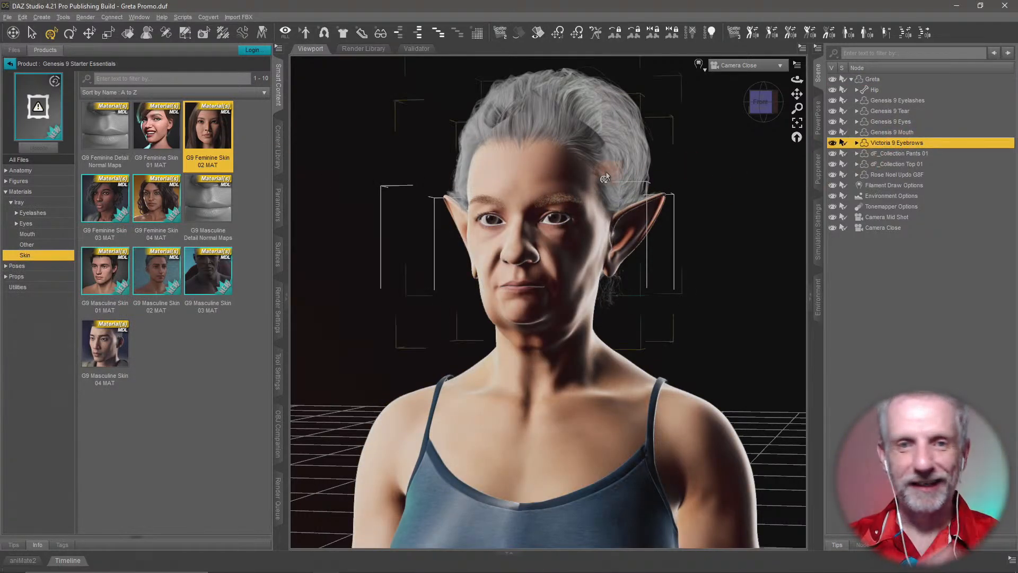
pyautogui.click(278, 147)
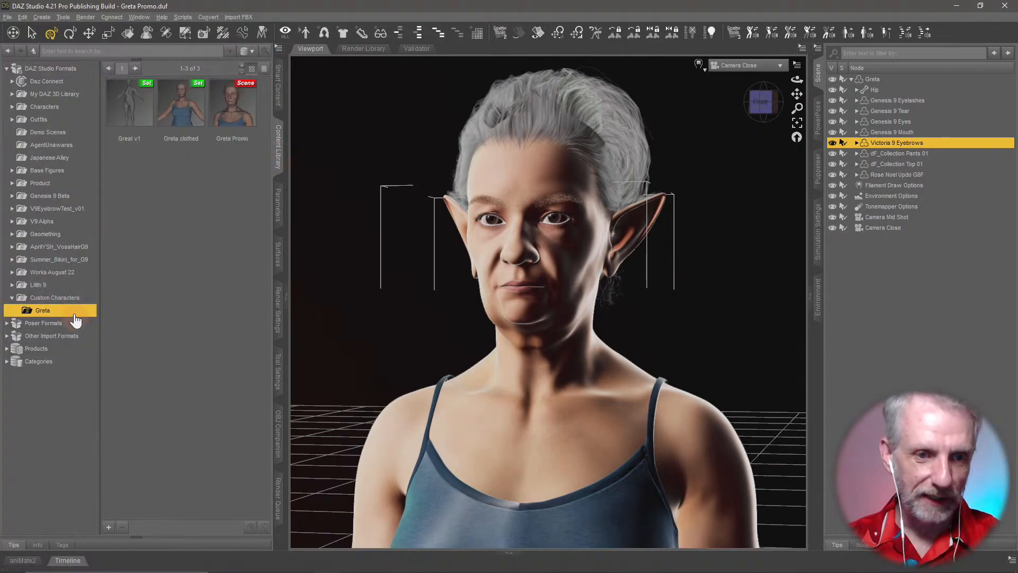
pyautogui.doubleClick(77, 210)
pyautogui.doubleClick(71, 223)
pyautogui.doubleClick(72, 235)
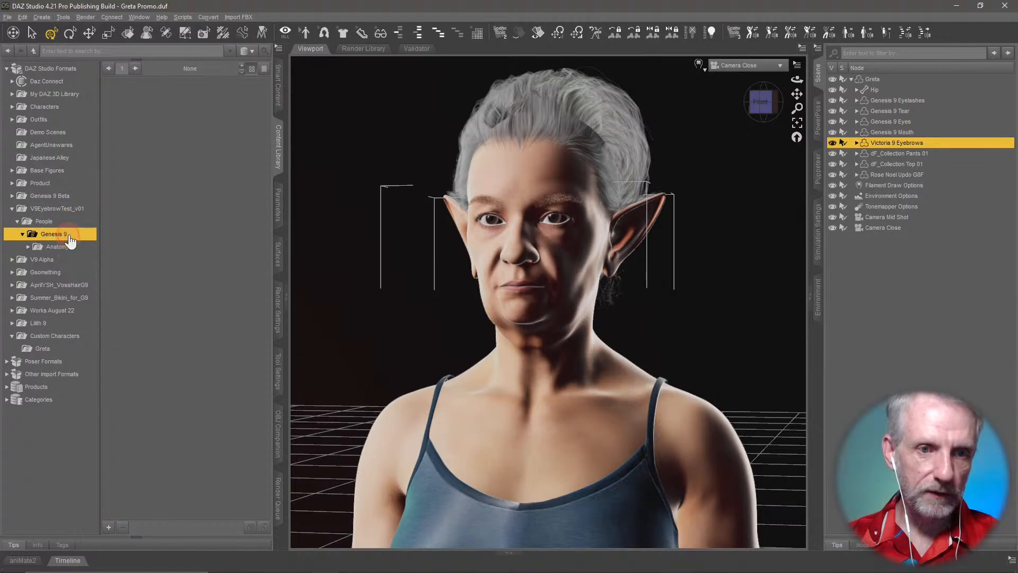
pyautogui.doubleClick(74, 248)
pyautogui.doubleClick(75, 260)
pyautogui.doubleClick(76, 272)
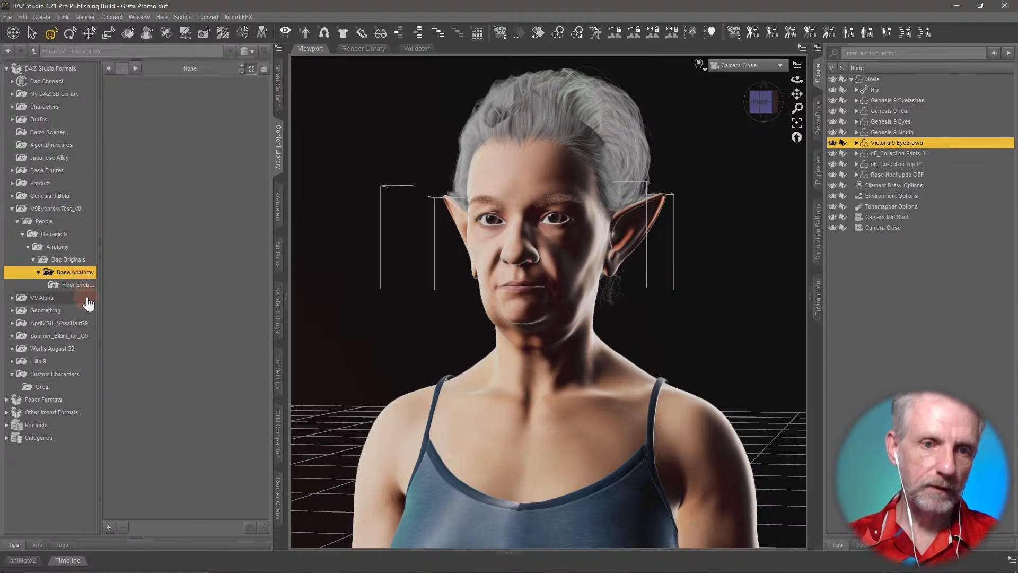
pyautogui.doubleClick(77, 285)
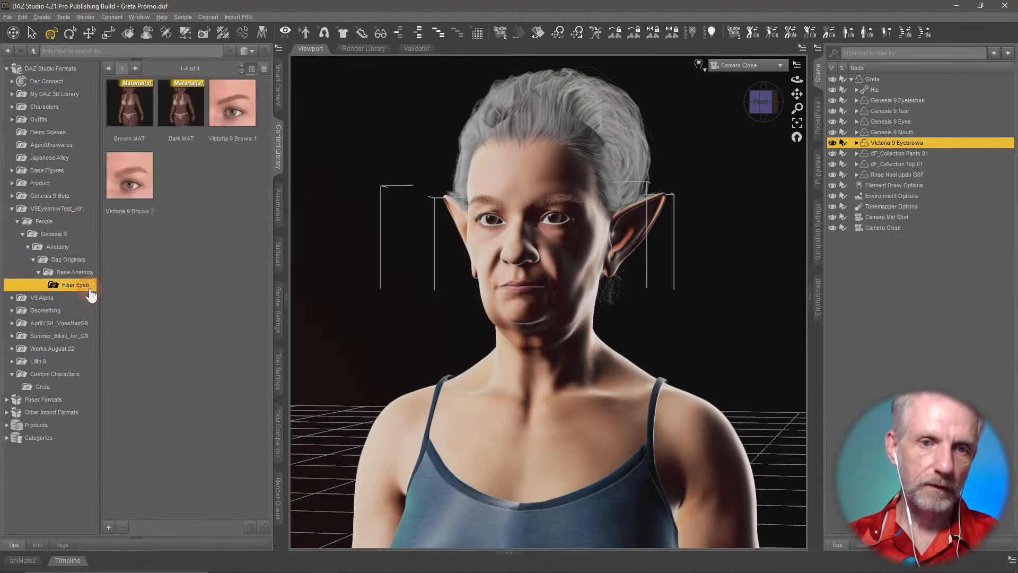
pyautogui.doubleClick(130, 106)
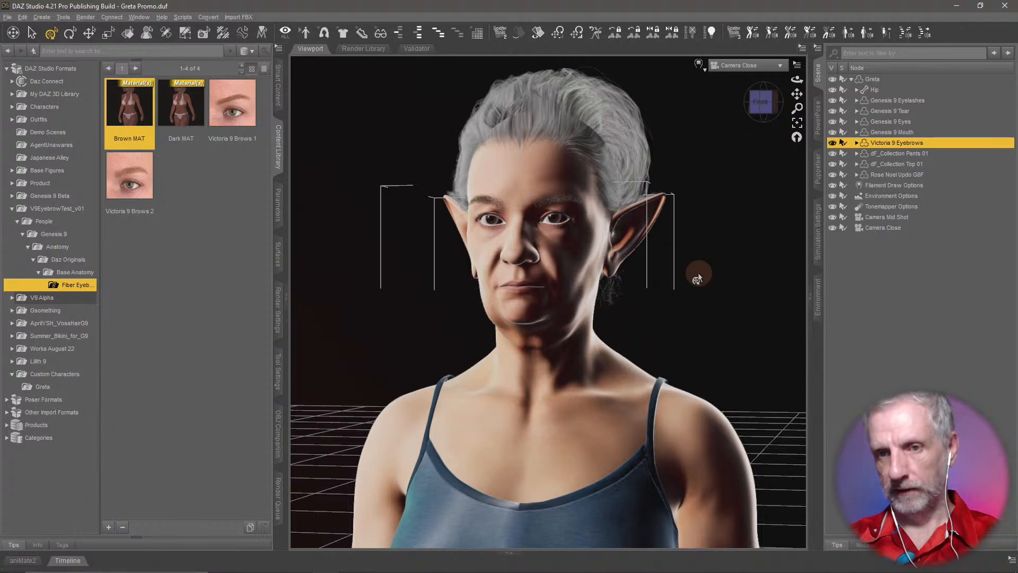
# Step: Set Max Samples to 4000 in the progressive rendering settings
pyautogui.click(278, 309)
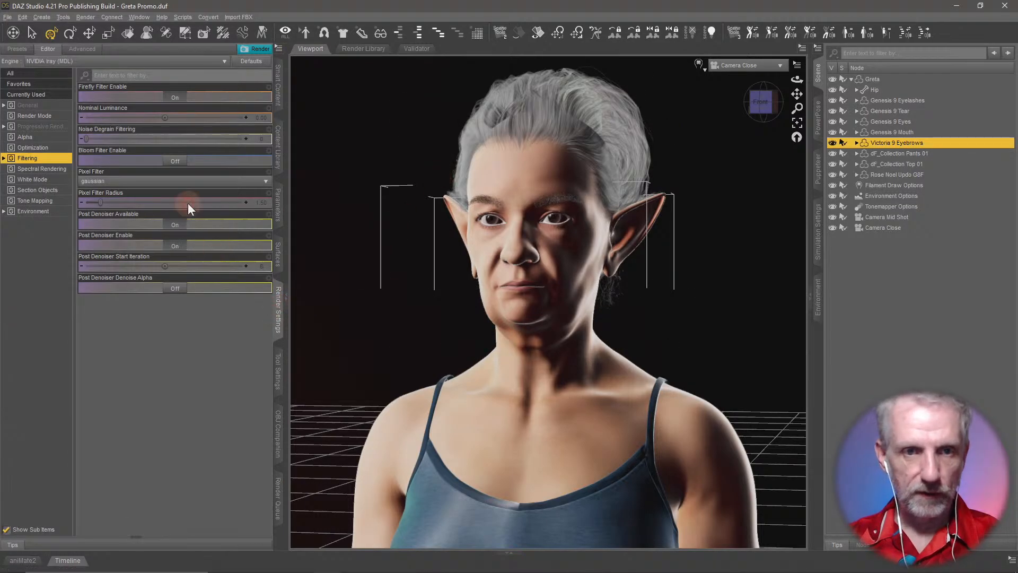
pyautogui.click(42, 105)
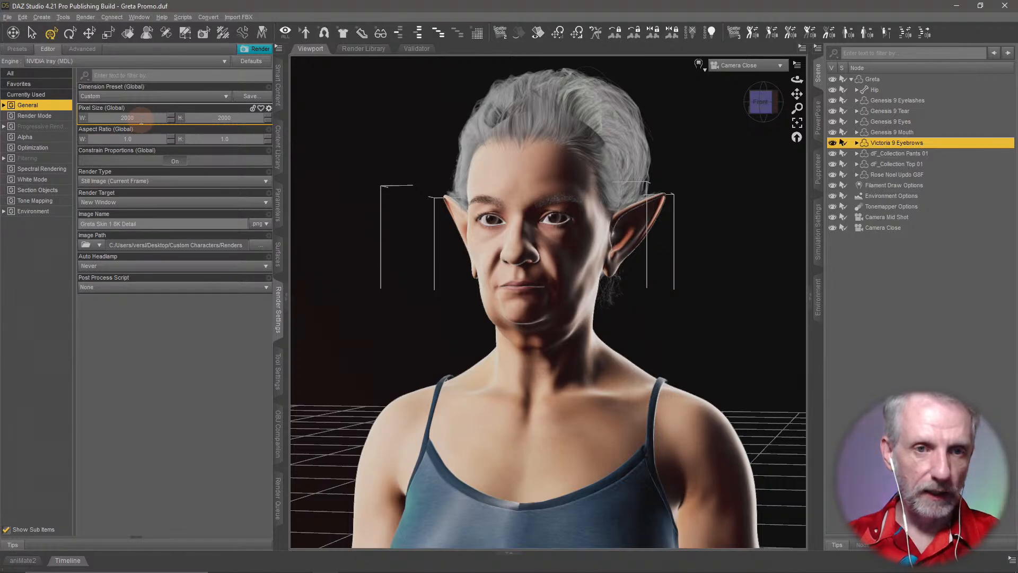
pyautogui.click(62, 127)
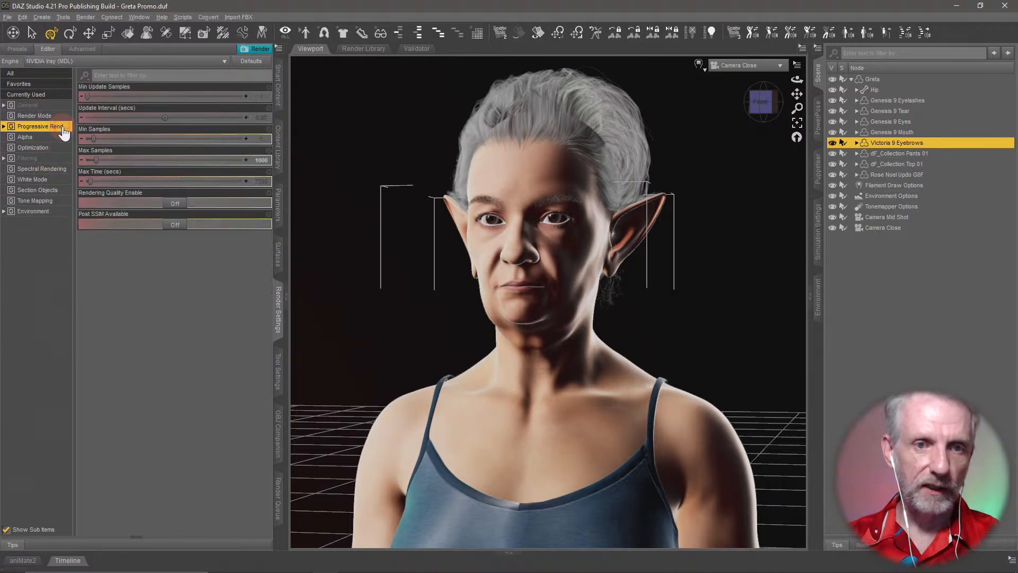
pyautogui.click(263, 162)
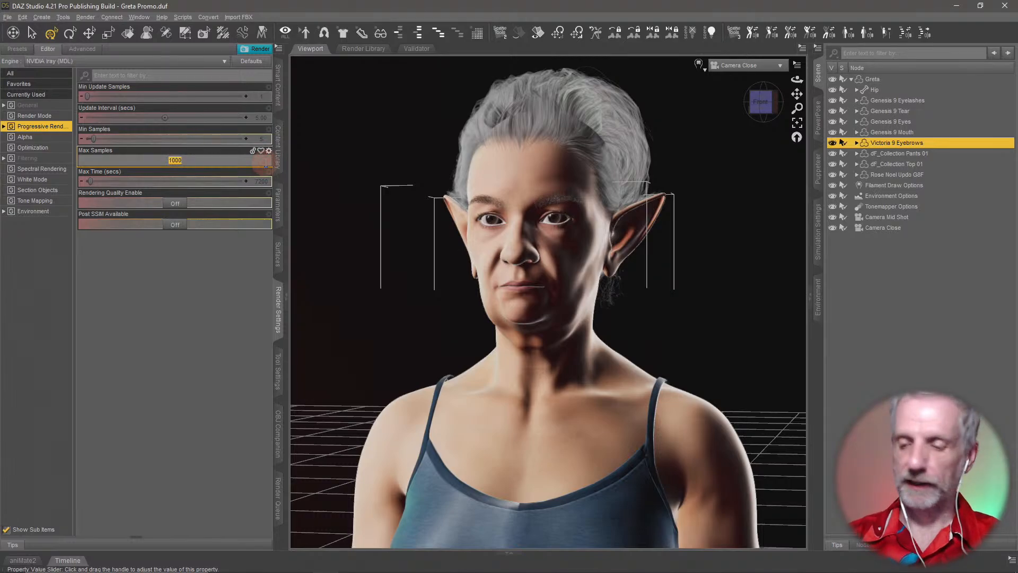
pyautogui.write('4000')
pyautogui.press('Return')
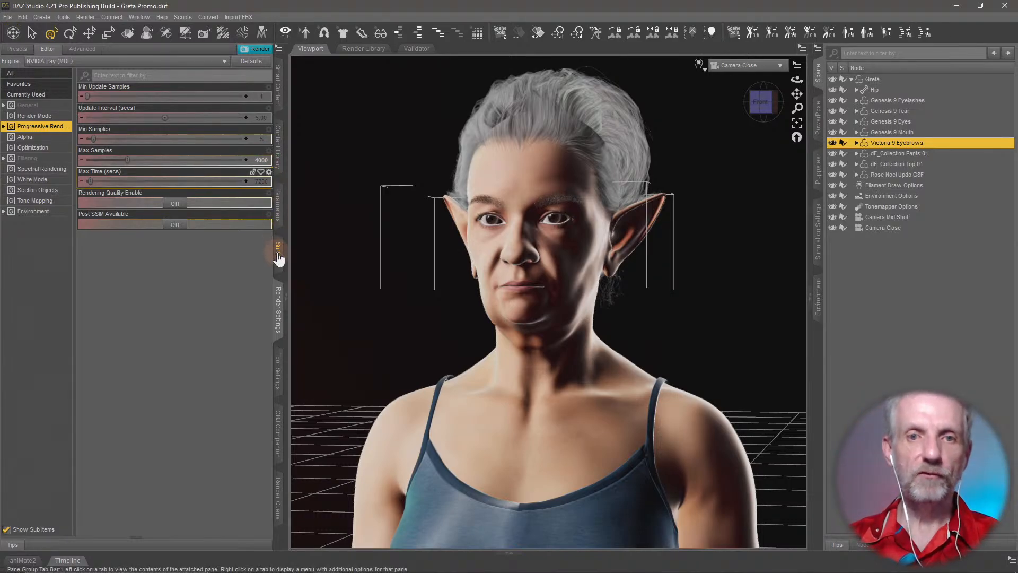
# Step: Render Greta in a new window, and reposition and enlarge that window to show her face
pyautogui.hotkey('ctrl', 'r')
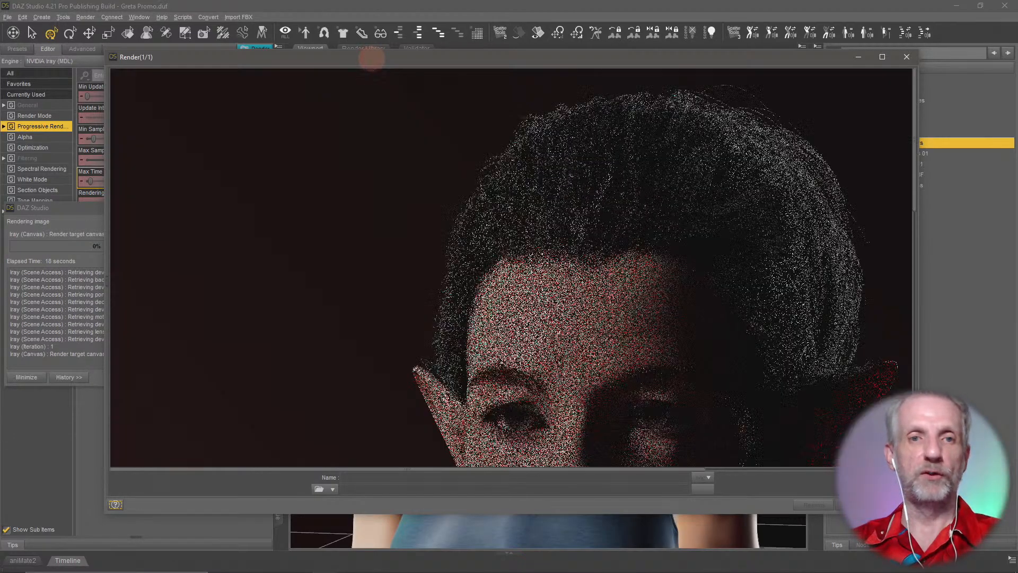
pyautogui.moveTo(371, 58); pyautogui.dragTo(360, 30)
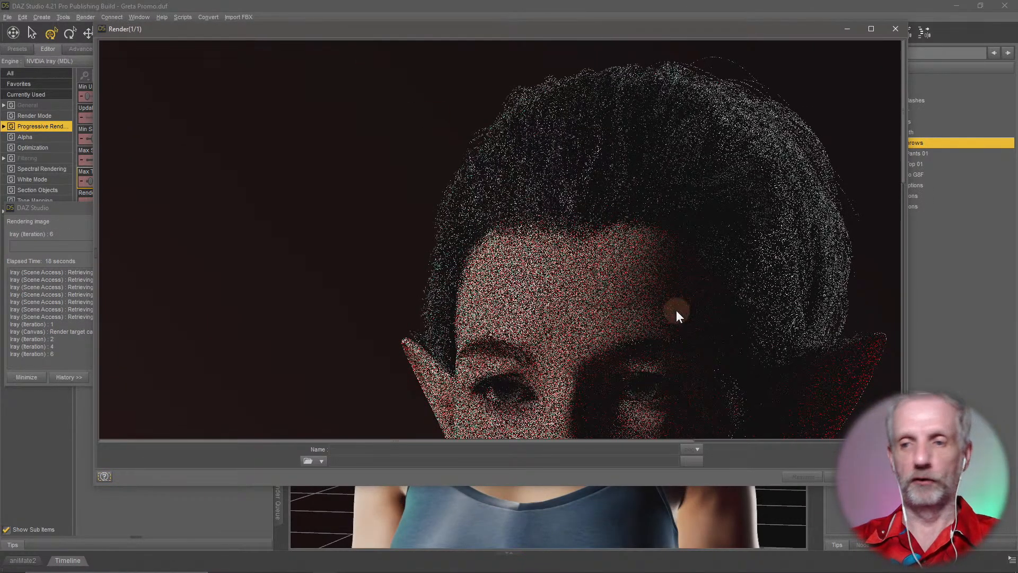
pyautogui.moveTo(905, 485); pyautogui.dragTo(1009, 566)
pyautogui.moveTo(665, 522); pyautogui.dragTo(746, 524)
pyautogui.scroll(-6, 775, 369)
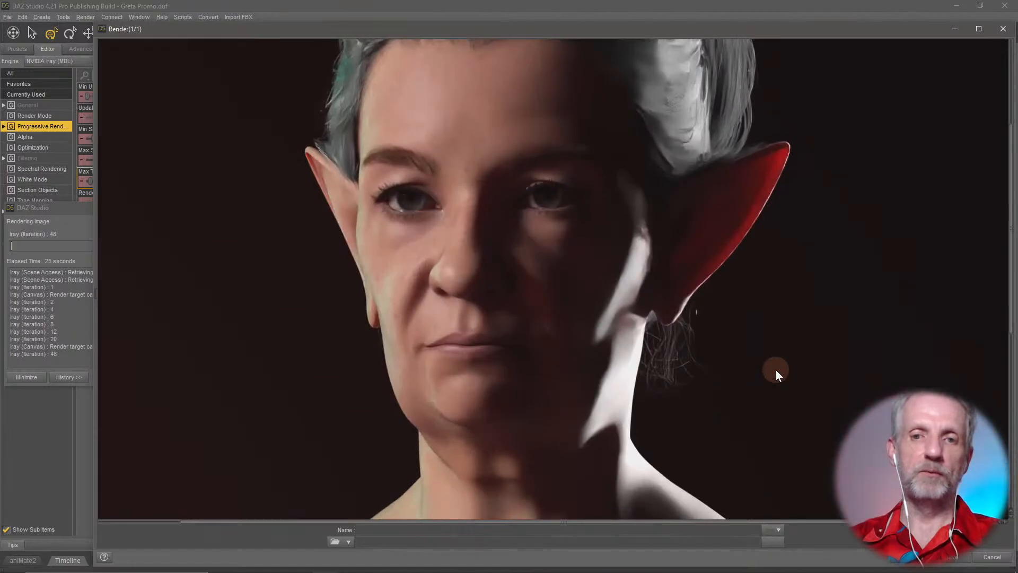
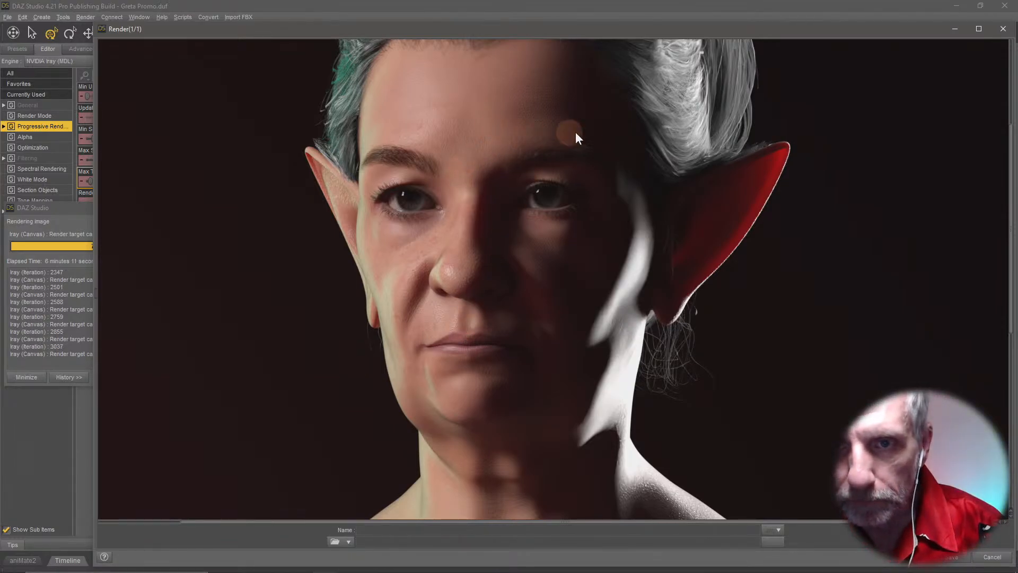
# Step: Examine the skin on Greta's face, neck, shoulders and chest in the new render
pyautogui.scroll(-5, 680, 334)
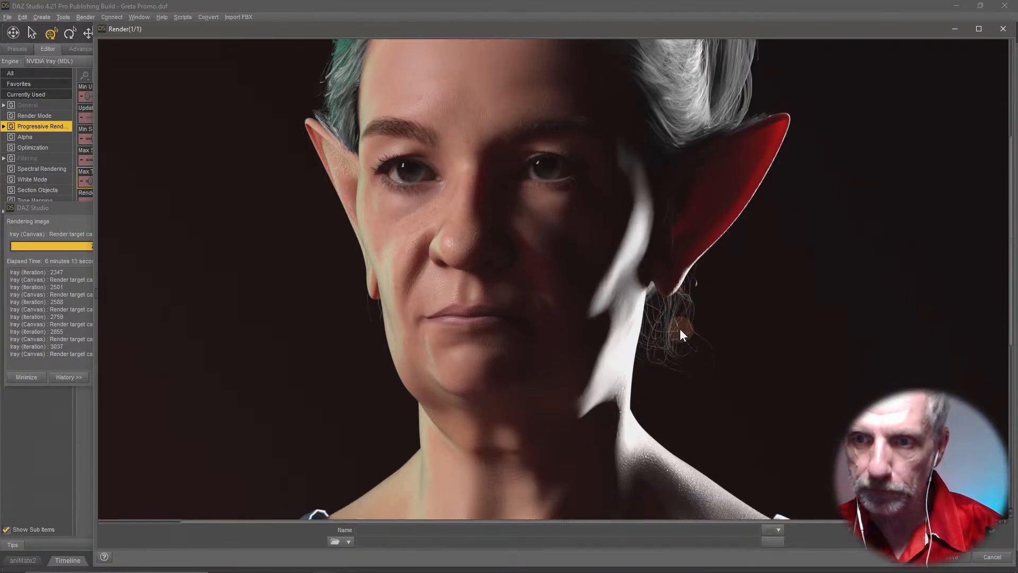
pyautogui.scroll(-1, 681, 331)
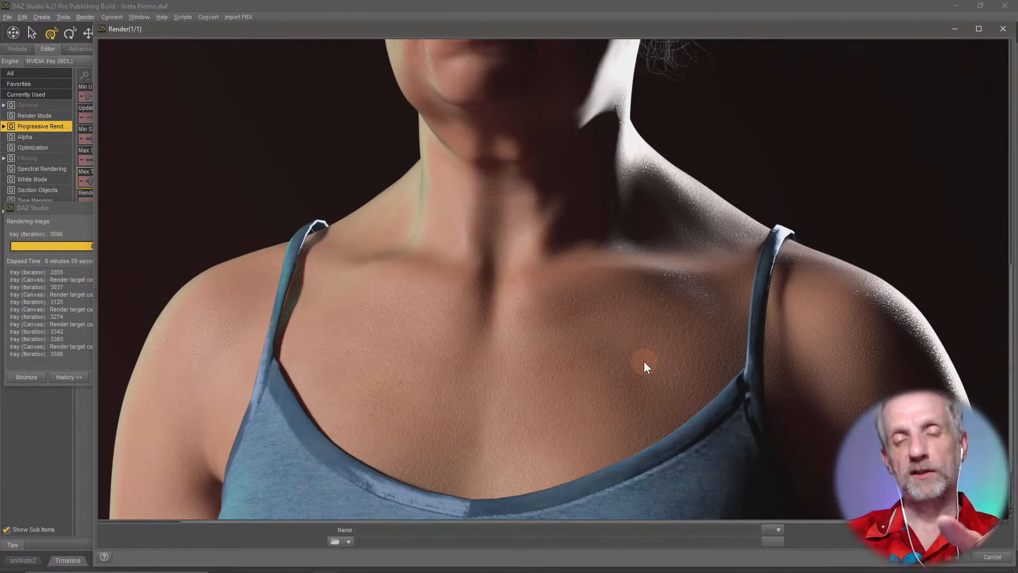
pyautogui.scroll(1, 644, 361)
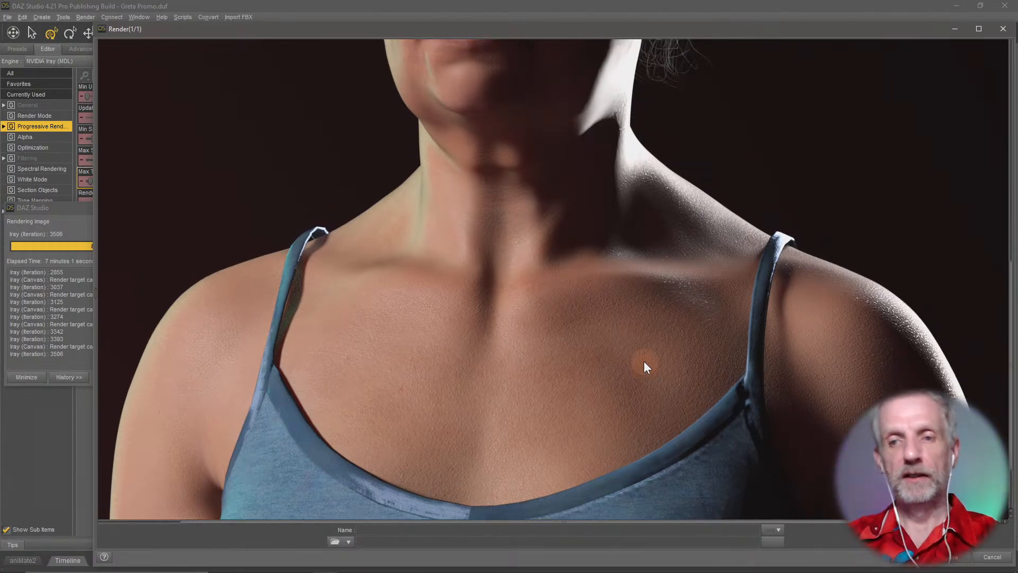
pyautogui.scroll(6, 644, 362)
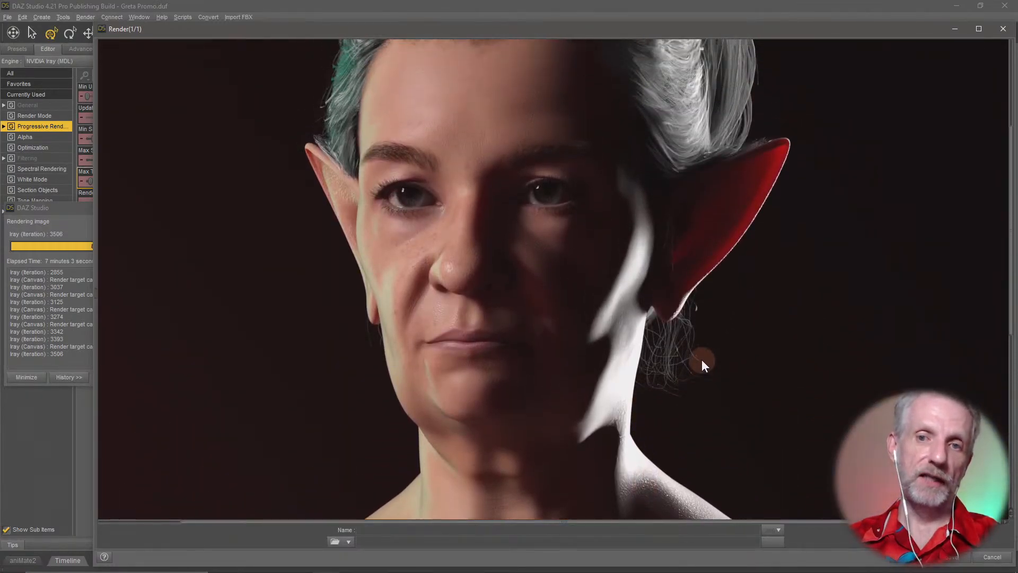
pyautogui.scroll(-1, 738, 364)
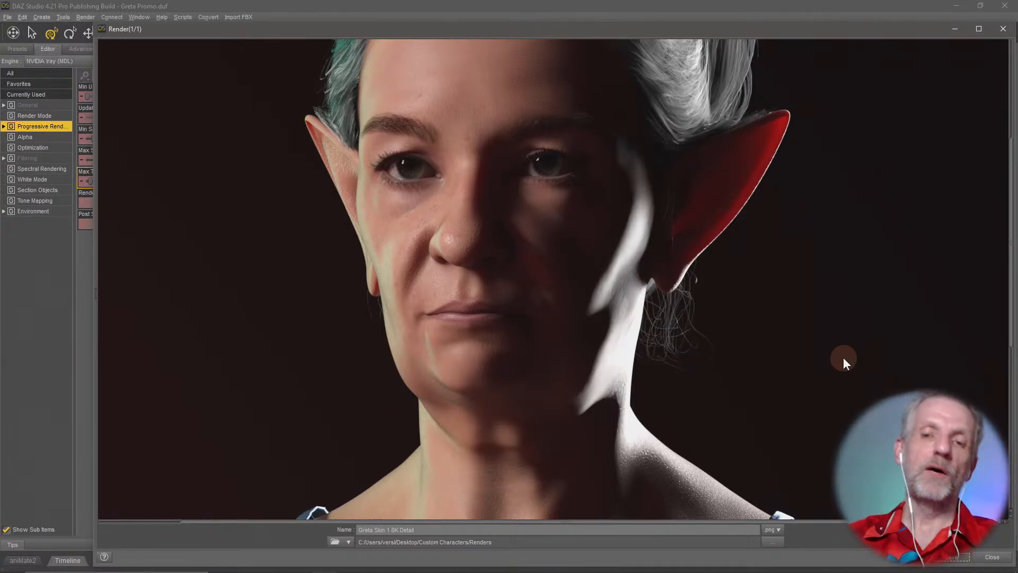
pyautogui.scroll(-3, 528, 232)
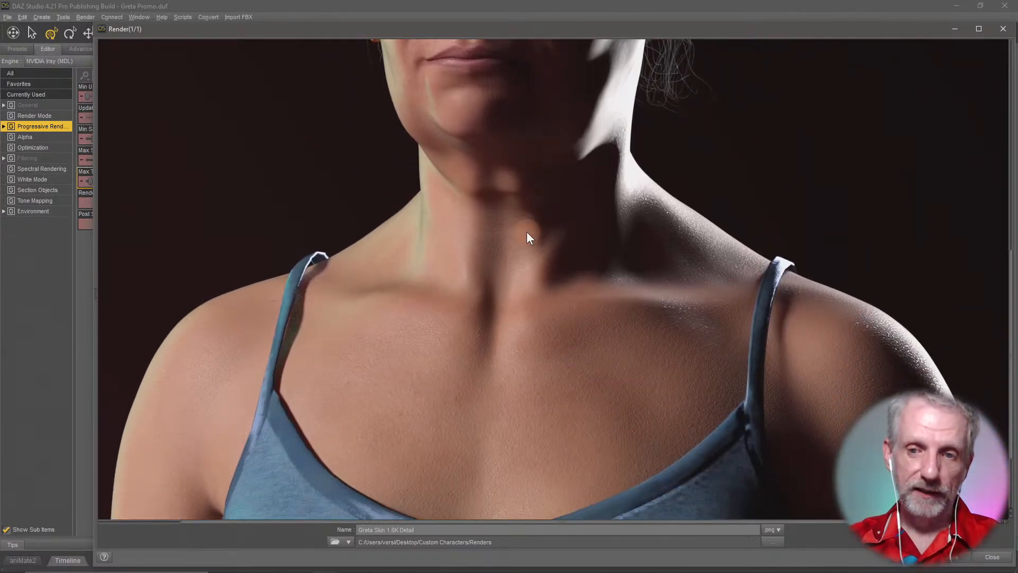
pyautogui.scroll(4, 526, 231)
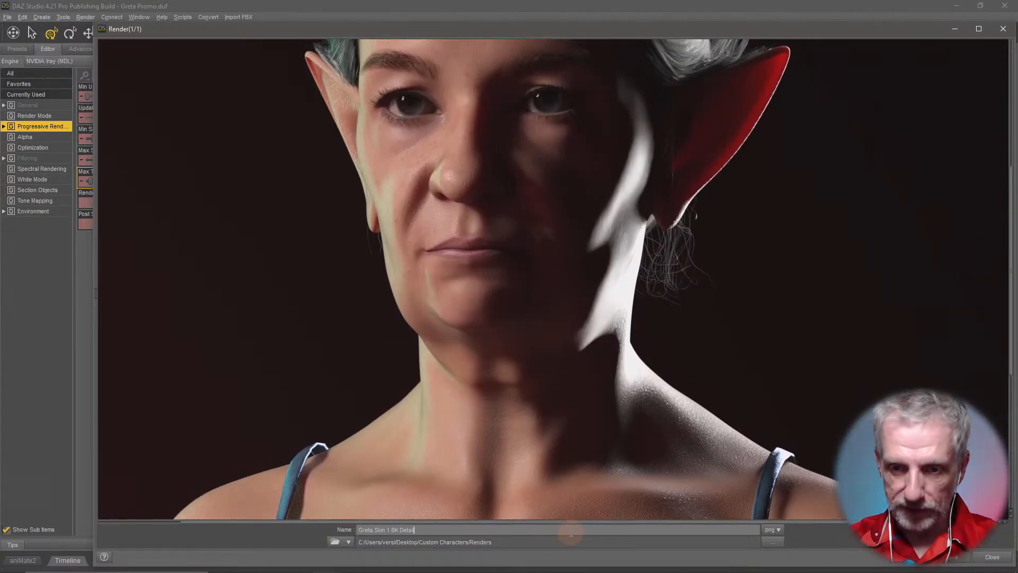
# Step: Save the finished render as Greta Skin 2 8K Detail in PNG format
pyautogui.click(571, 531)
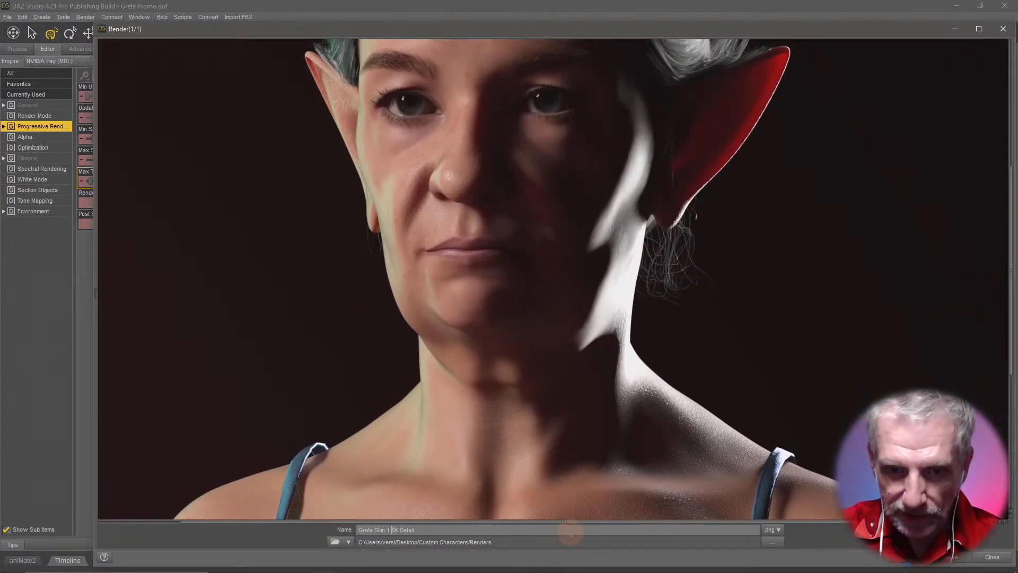
pyautogui.press('Left')
pyautogui.press('Left')
pyautogui.press('Left')
pyautogui.press('Left')
pyautogui.press('BackSpace')
pyautogui.write('2')
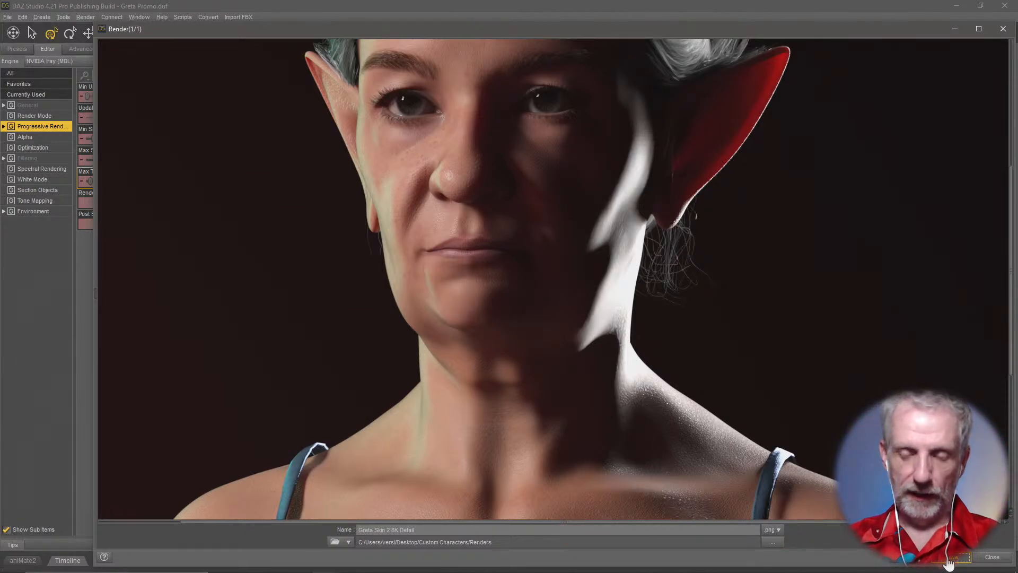
pyautogui.click(951, 558)
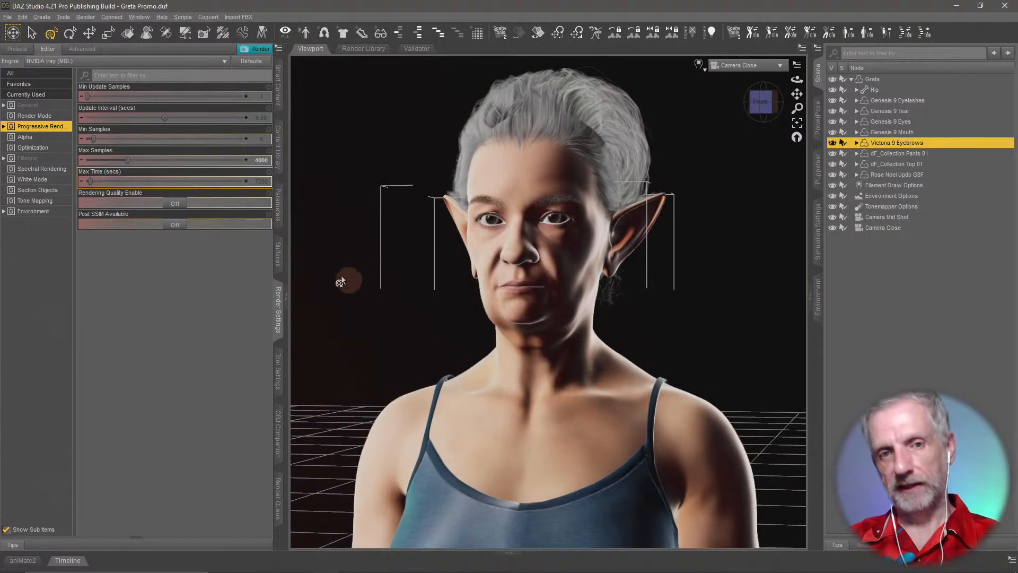
# Step: Turn off Detail Enable for all of Greta's skin surfaces and start a new render
pyautogui.click(278, 256)
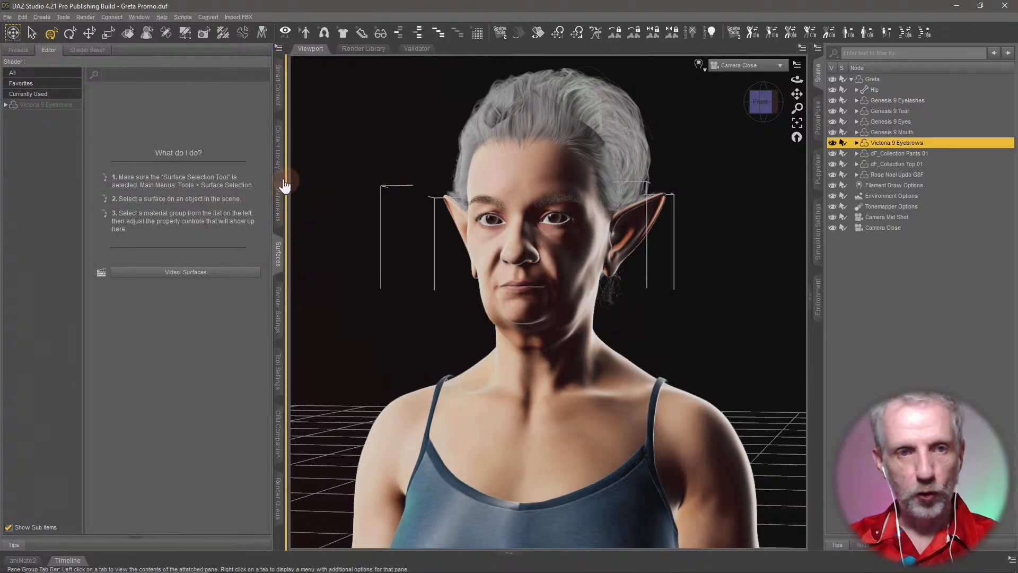
pyautogui.click(53, 105)
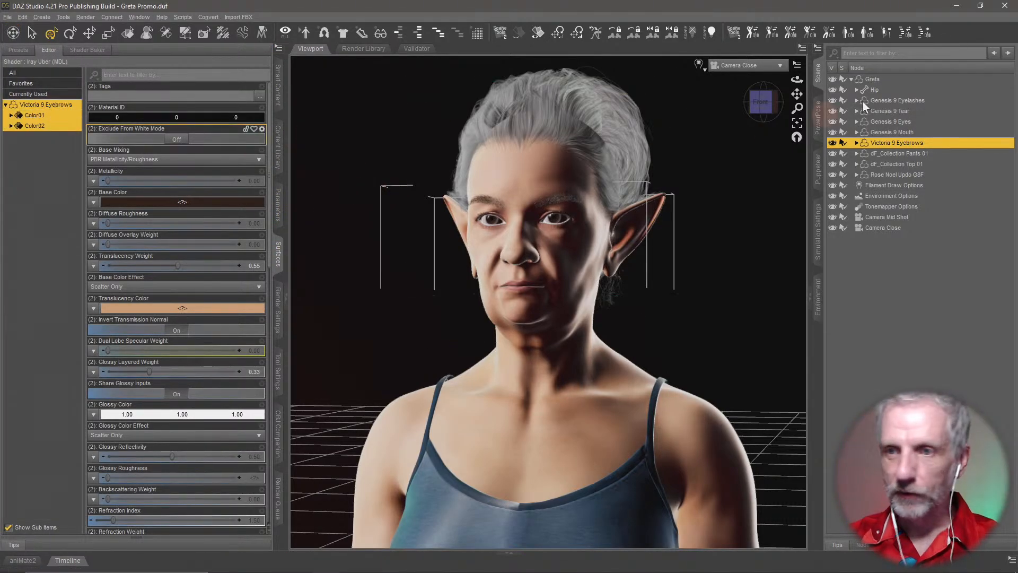
pyautogui.click(889, 80)
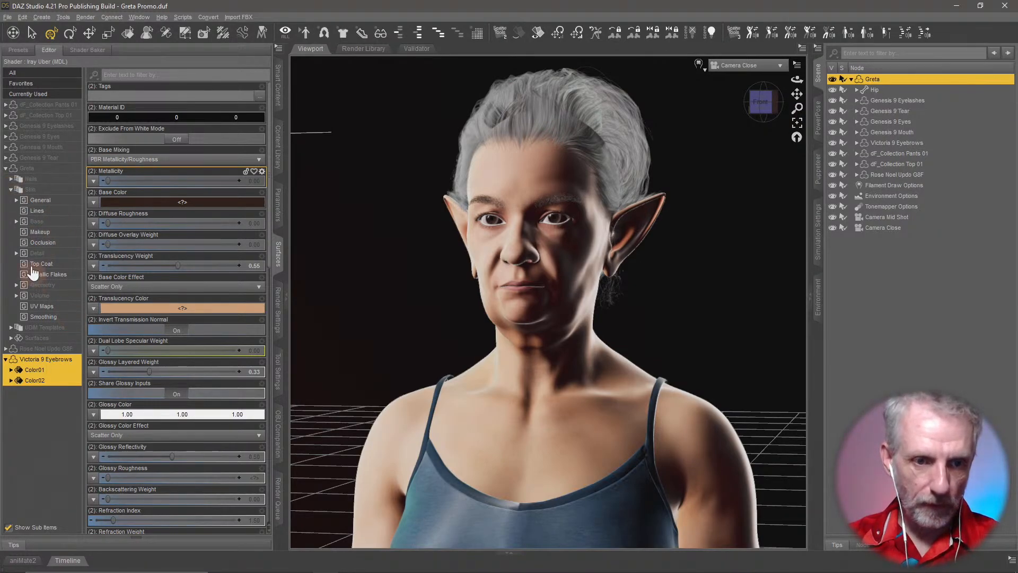
pyautogui.click(37, 190)
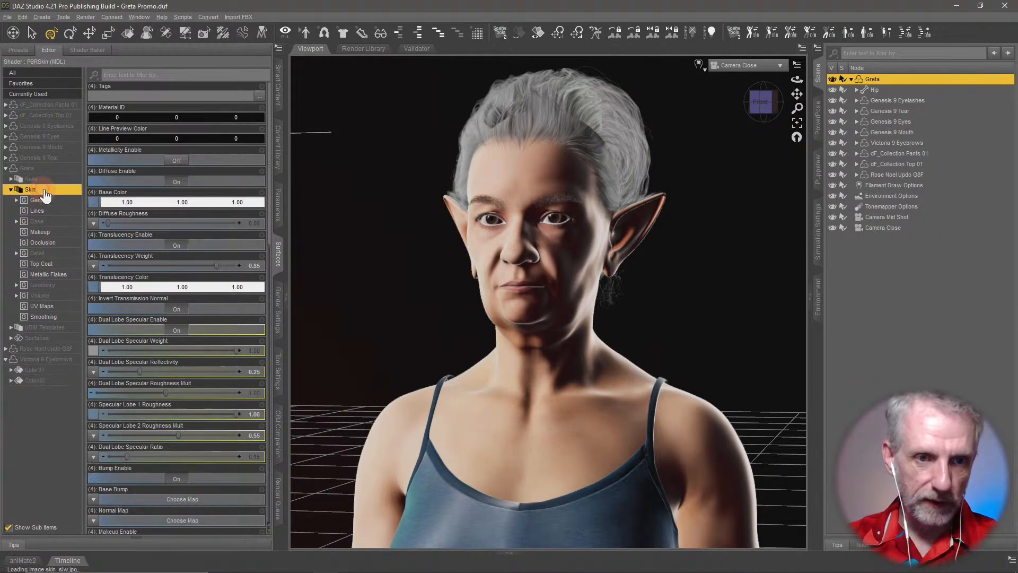
pyautogui.click(63, 259)
pyautogui.click(176, 96)
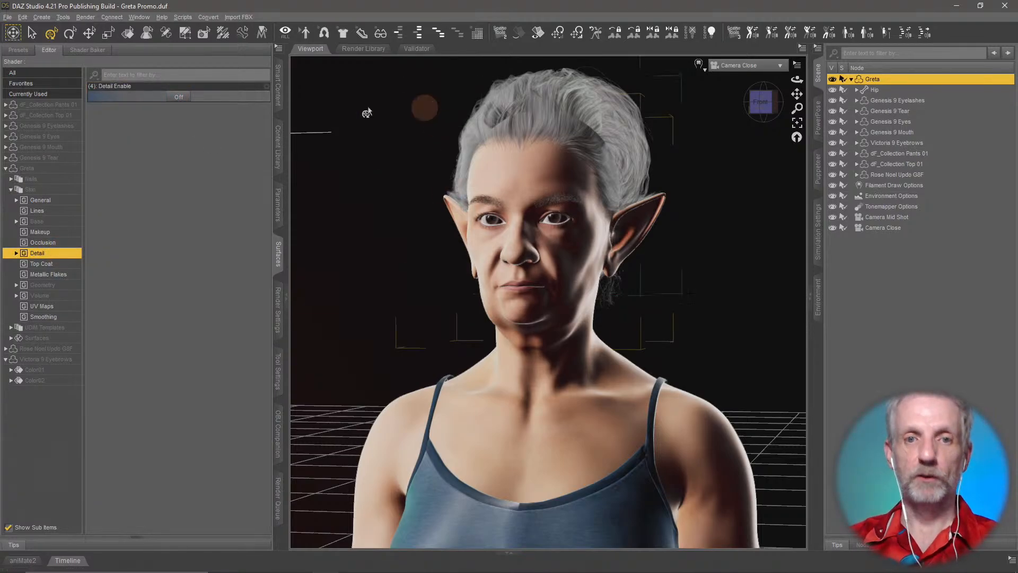
pyautogui.hotkey('ctrl', 'r')
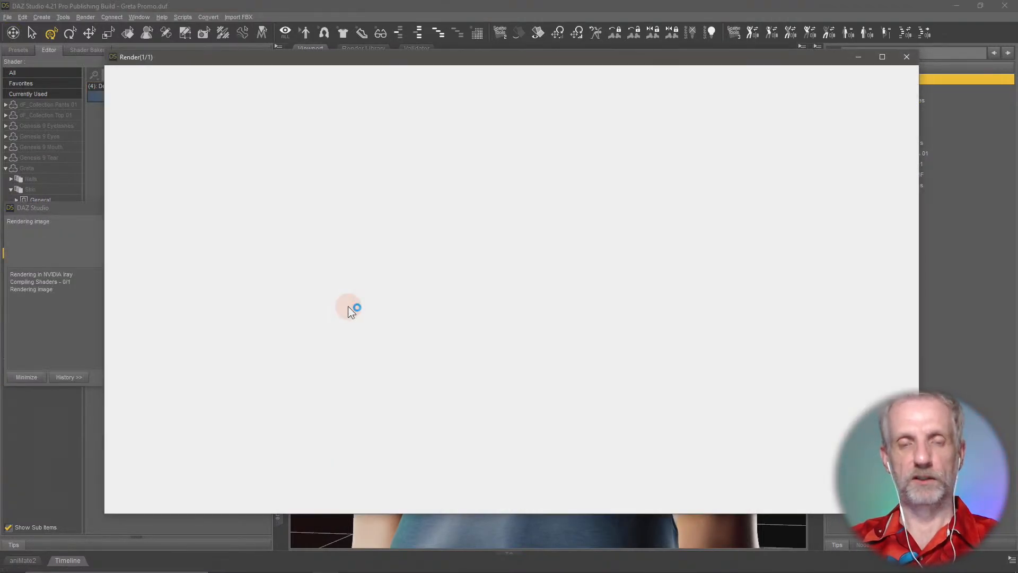
# Step: Switch to the Untitled-1 comparison document in Photoshop
pyautogui.hotkey('alt', 'Tab')
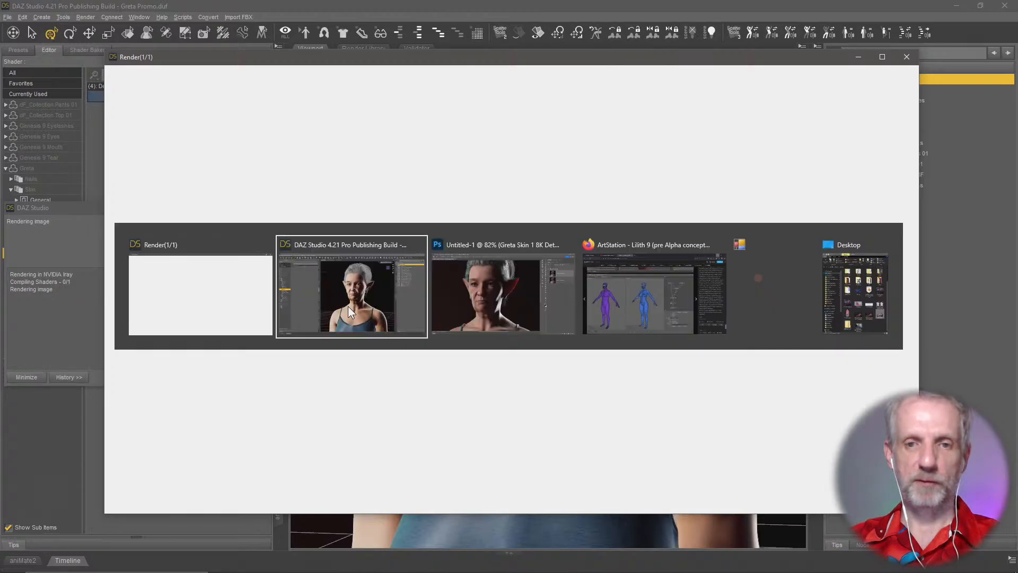
pyautogui.press('Tab')
pyautogui.press('Tab')
pyautogui.press('Tab')
pyautogui.press('Tab')
pyautogui.press('Tab')
pyautogui.press('Tab')
pyautogui.press('Tab')
pyautogui.press('Tab')
pyautogui.press('Tab')
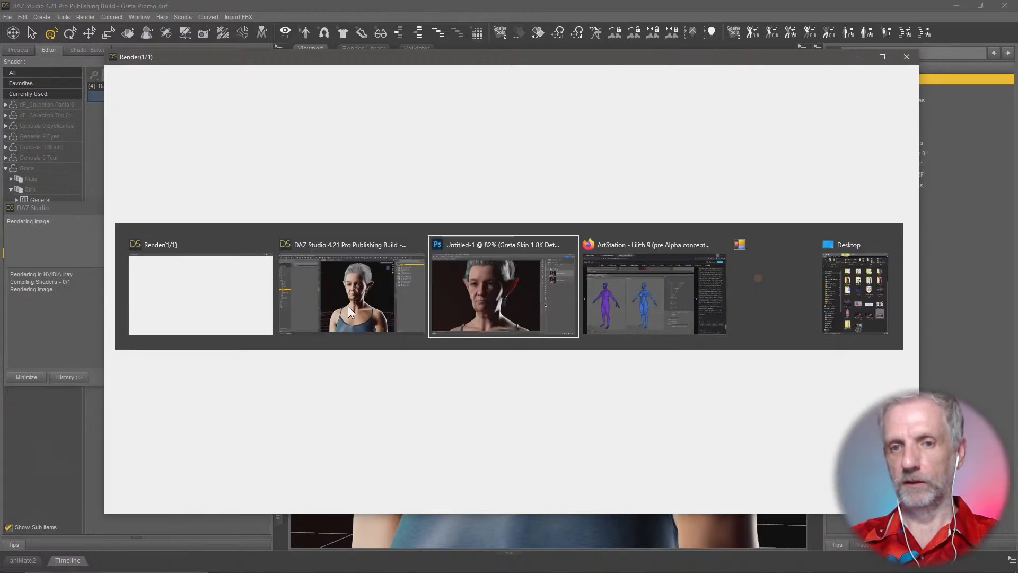
pyautogui.press('Tab')
pyautogui.press('Tab')
pyautogui.press('Tab')
pyautogui.press('Tab')
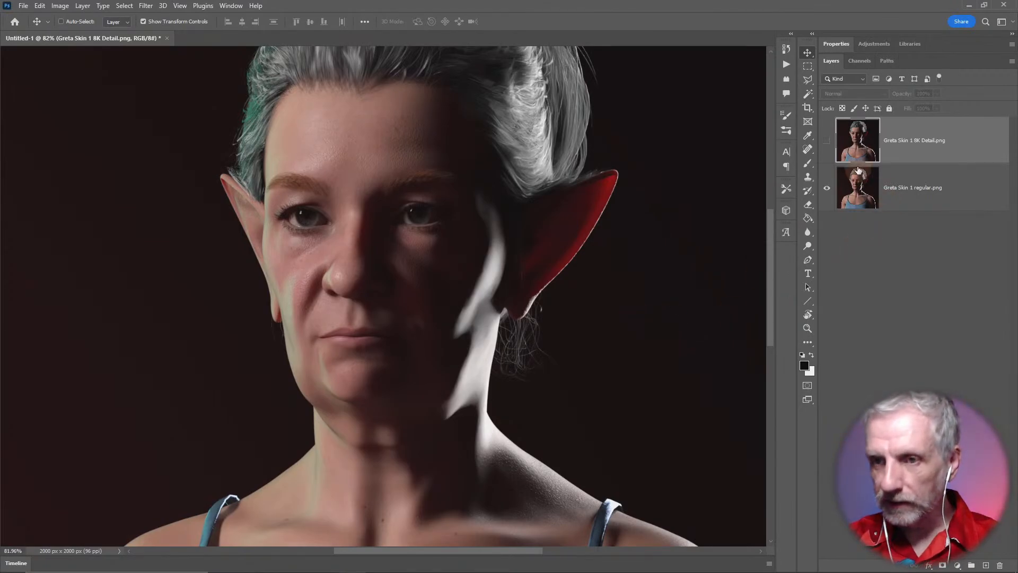
# Step: Place Greta Skin 2 8K Detail.png as an embedded layer and align it with the canvas edges
pyautogui.click(23, 6)
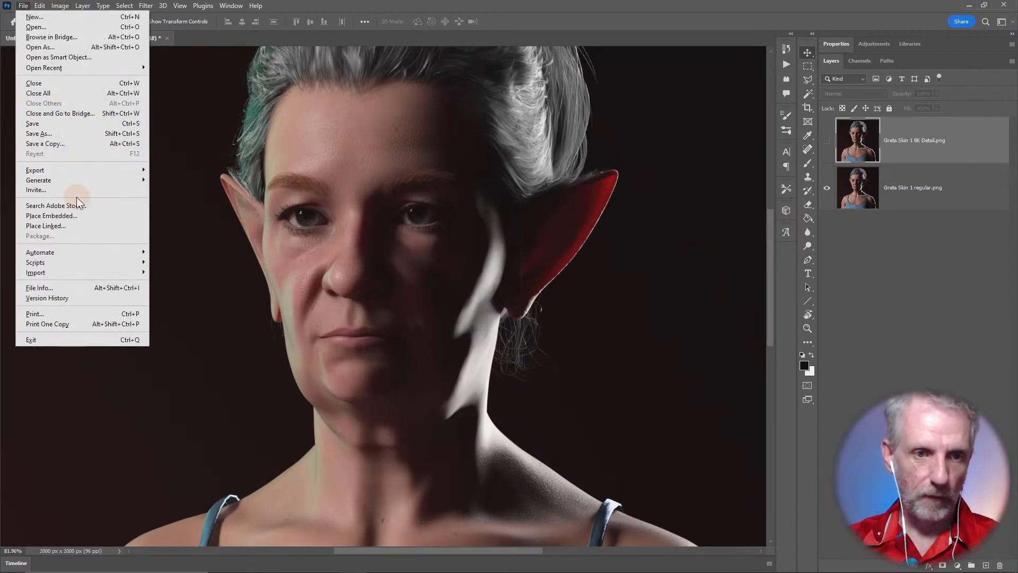
pyautogui.click(80, 218)
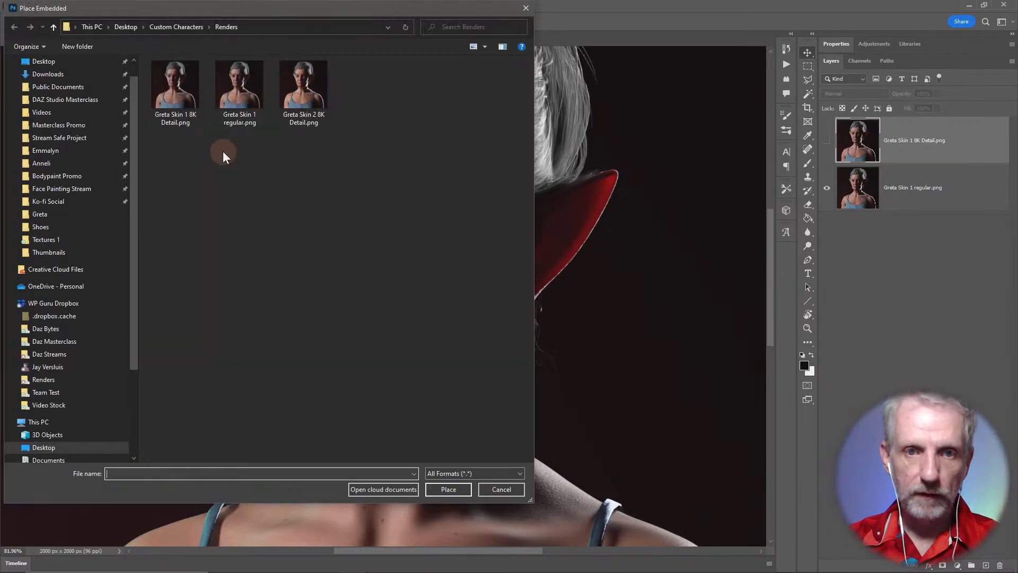
pyautogui.click(300, 85)
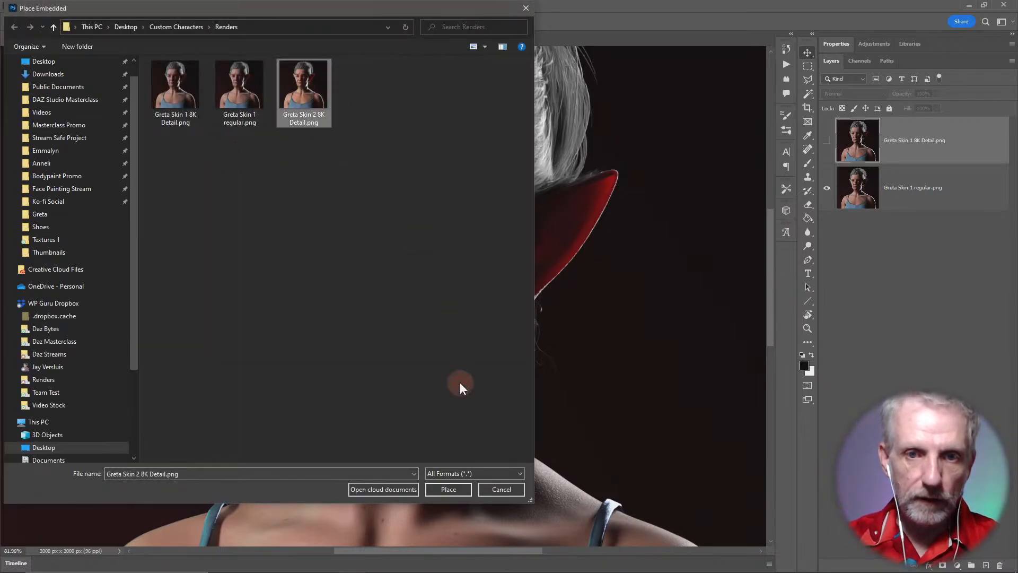
pyautogui.click(454, 487)
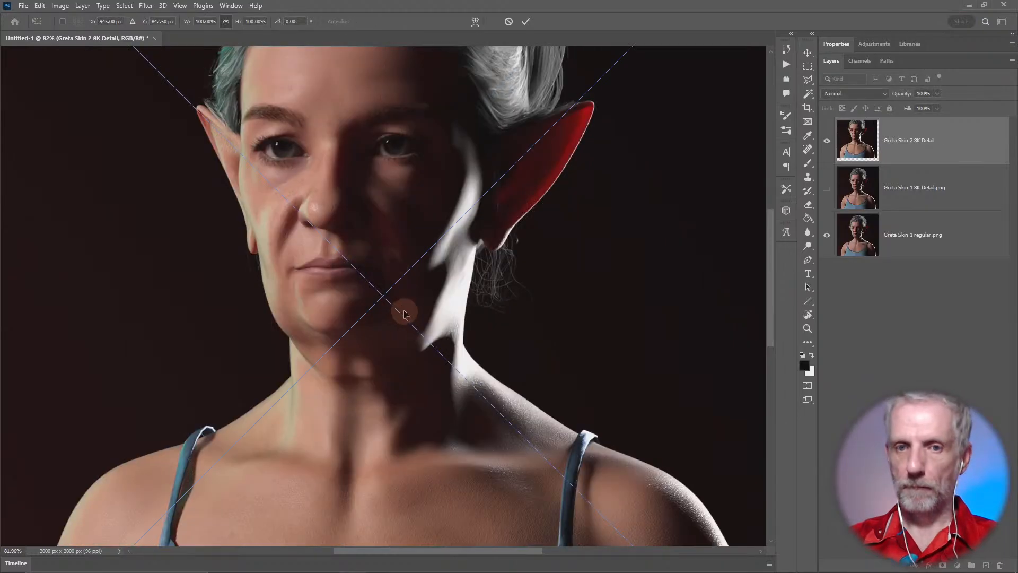
pyautogui.press('Return')
pyautogui.keyDown('alt'); pyautogui.scroll(-3, 406, 308); pyautogui.keyUp('alt')
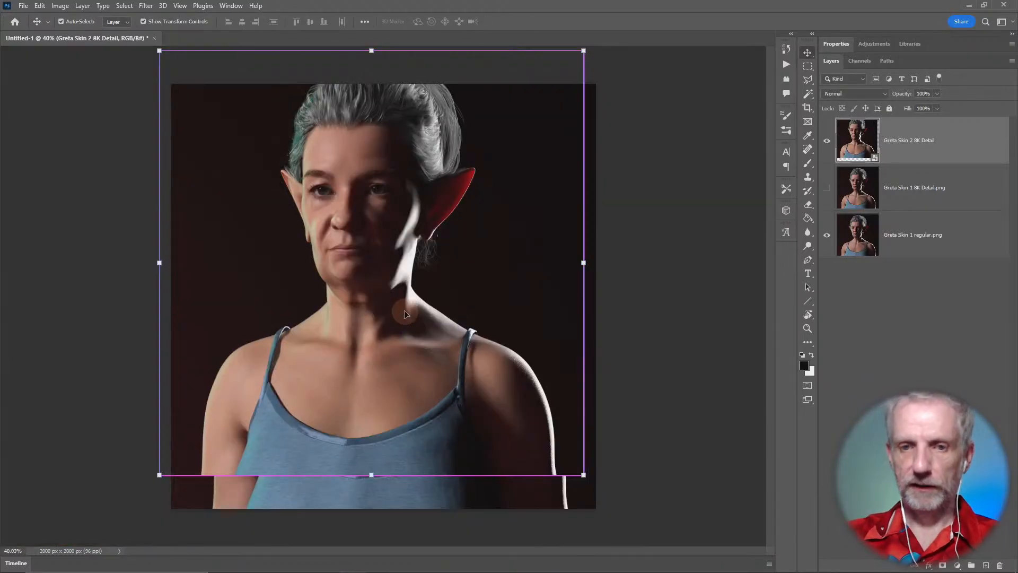
pyautogui.moveTo(419, 280); pyautogui.dragTo(430, 311)
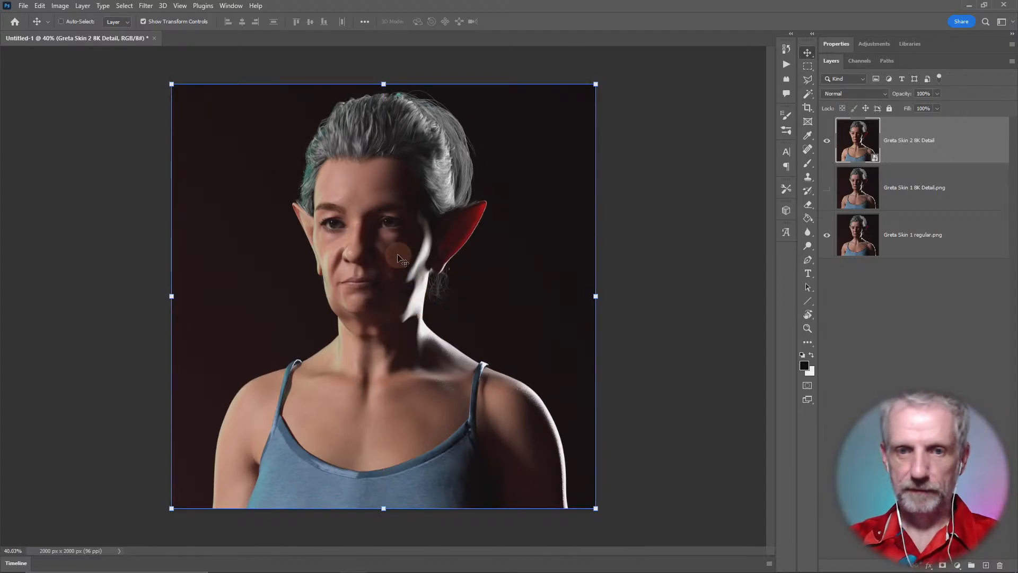
# Step: Compare Greta's facial skin between the Greta Skin 2 8K Detail and Greta Skin 1 regular layers by toggling the upper layer's visibility
pyautogui.keyDown('alt'); pyautogui.scroll(3, 401, 258); pyautogui.keyUp('alt')
pyautogui.keyDown('alt'); pyautogui.scroll(3, 403, 260); pyautogui.keyUp('alt')
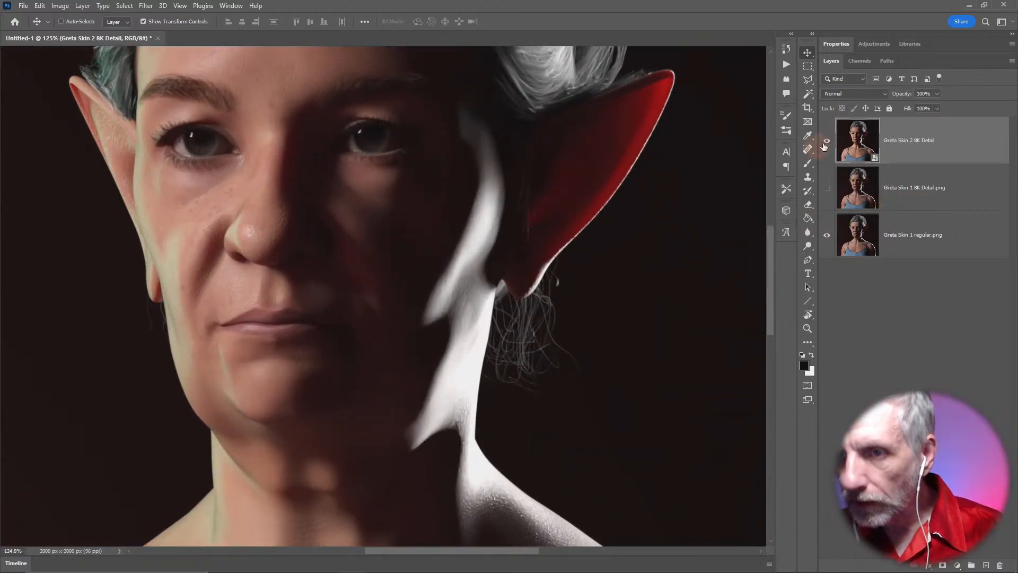
pyautogui.keyDown('alt'); pyautogui.scroll(1, 687, 210); pyautogui.keyUp('alt')
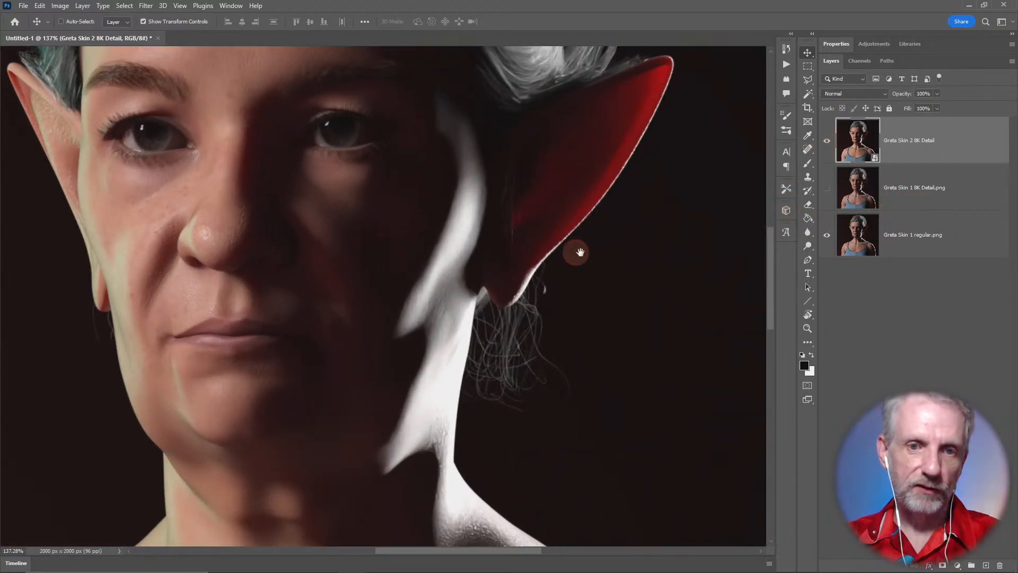
pyautogui.moveTo(581, 254); pyautogui.dragTo(660, 281)
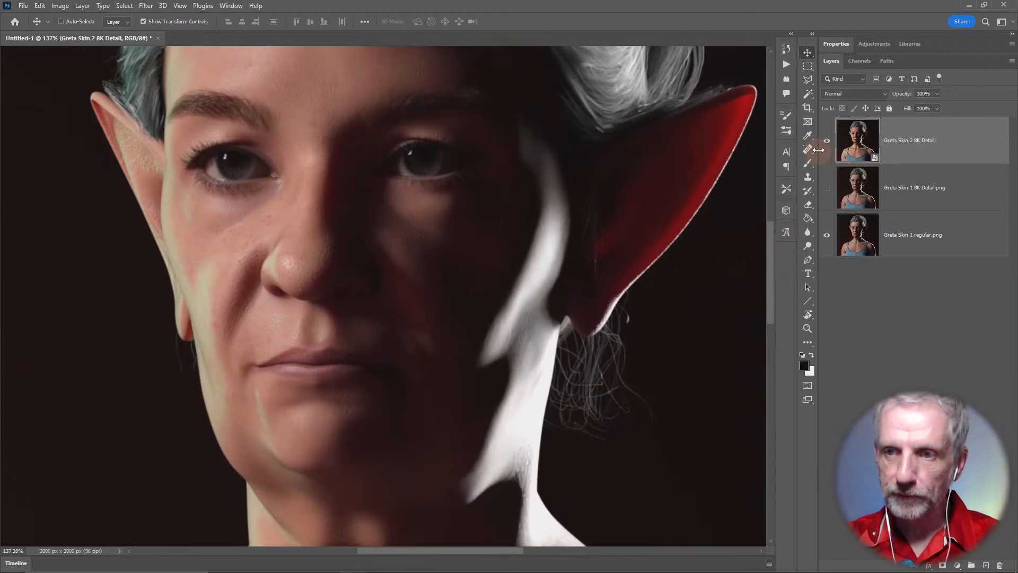
pyautogui.click(827, 142)
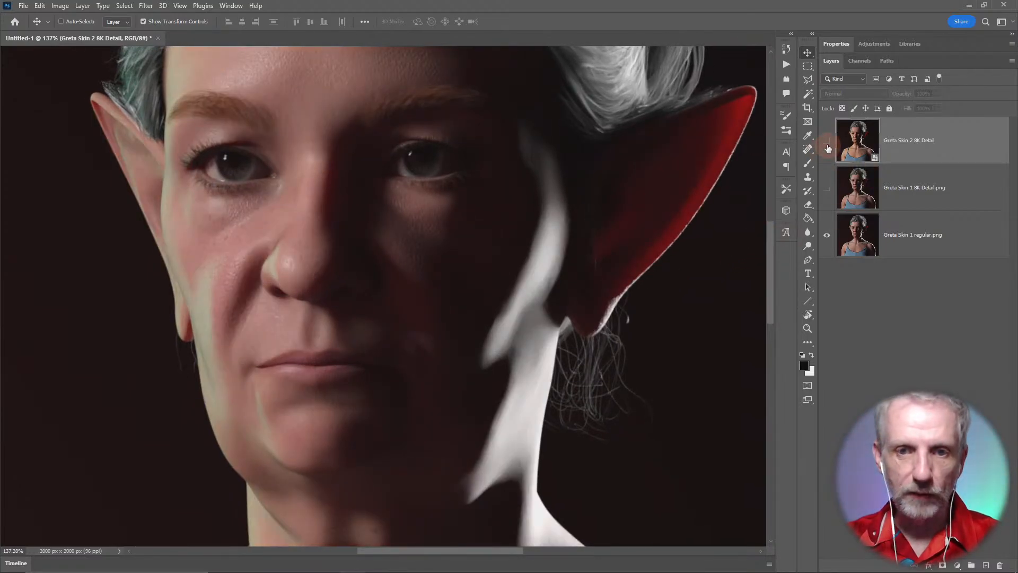
pyautogui.click(827, 142)
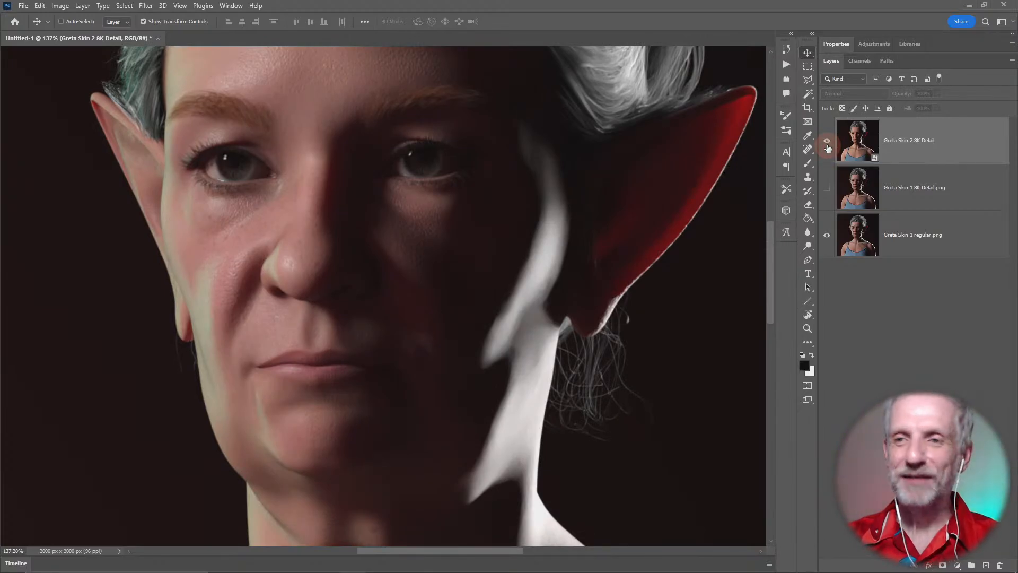
pyautogui.click(828, 144)
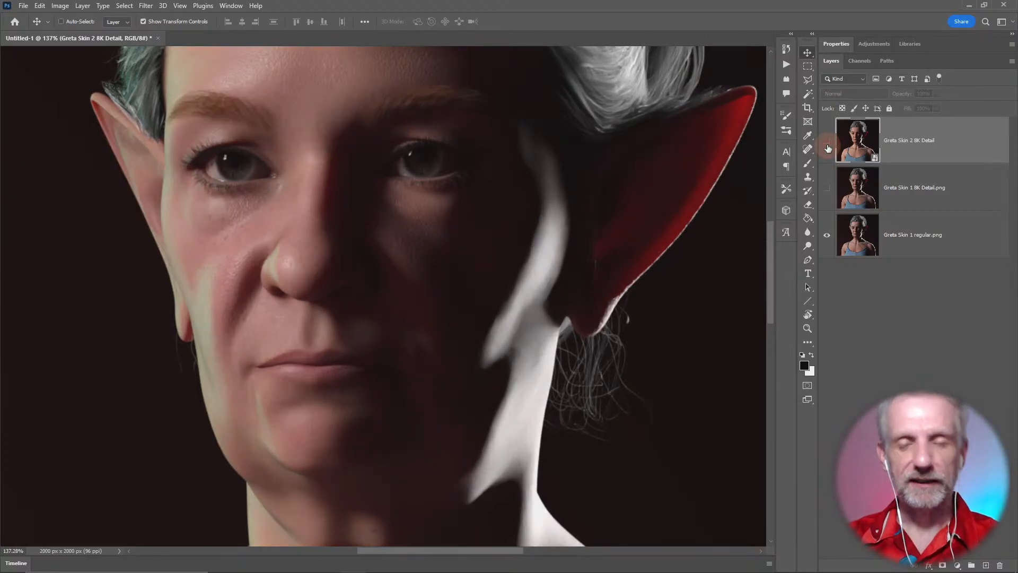
pyautogui.click(827, 144)
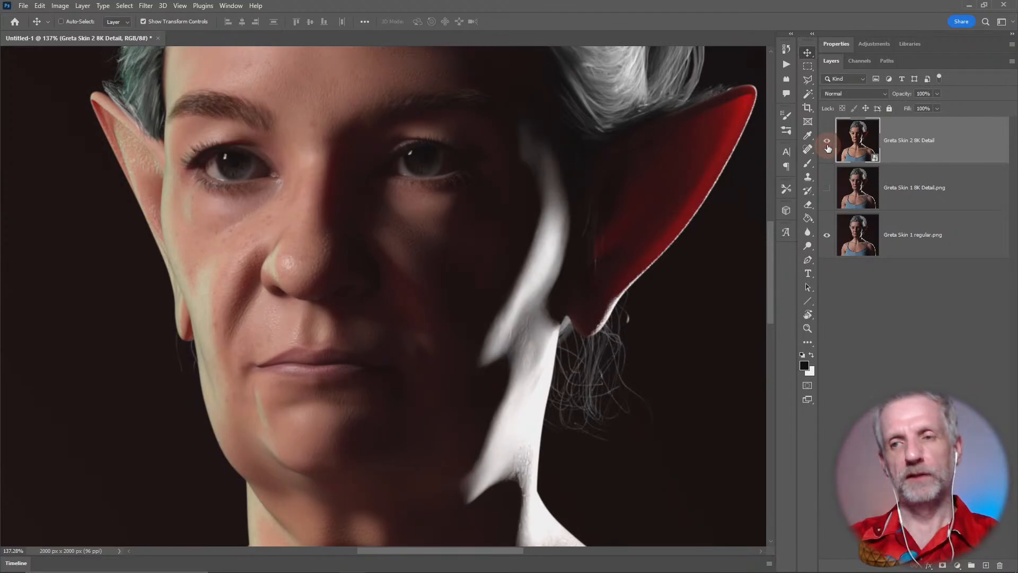
pyautogui.click(827, 143)
pyautogui.click(827, 142)
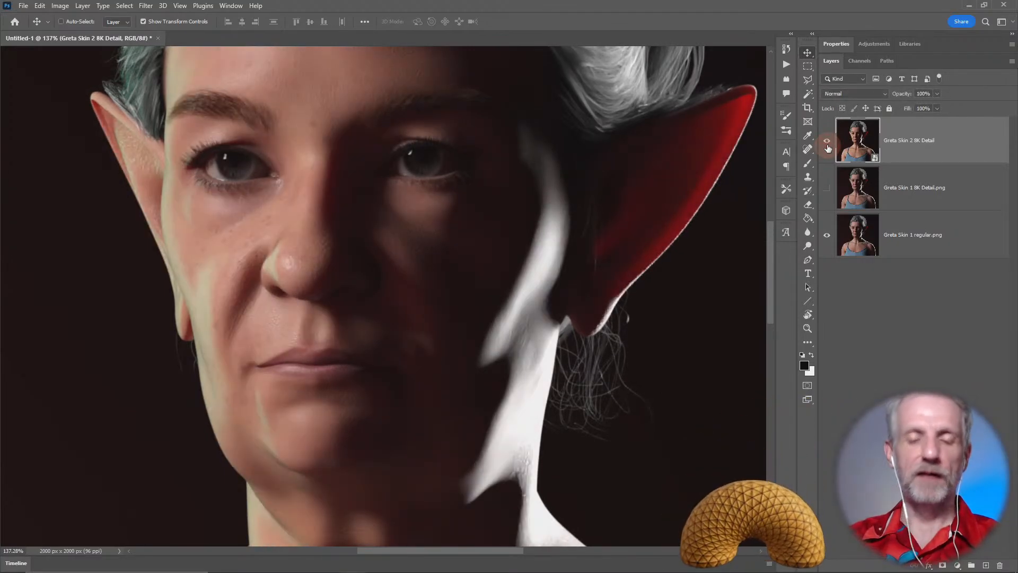
pyautogui.keyDown('alt'); pyautogui.scroll(-10, 498, 233); pyautogui.keyUp('alt')
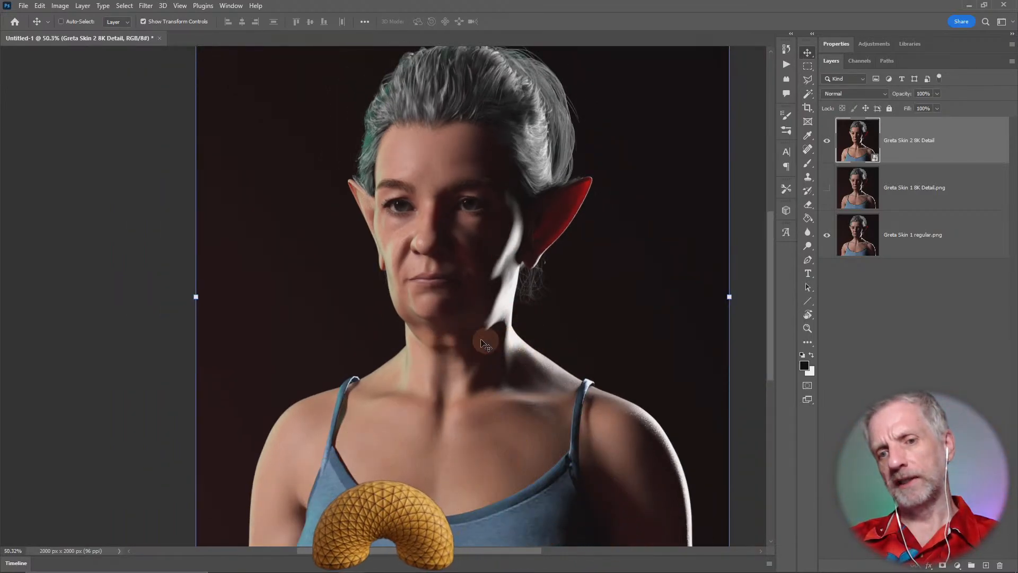
# Step: Return to the DAZ Studio render, bring Greta's face into view, and cancel the render in progress
pyautogui.click(965, 5)
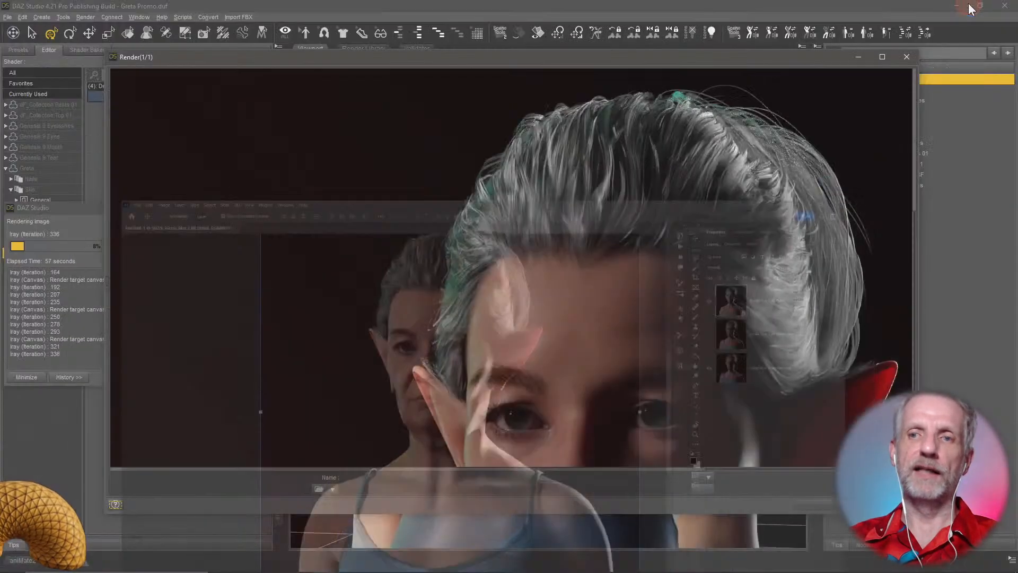
pyautogui.scroll(-4, 461, 353)
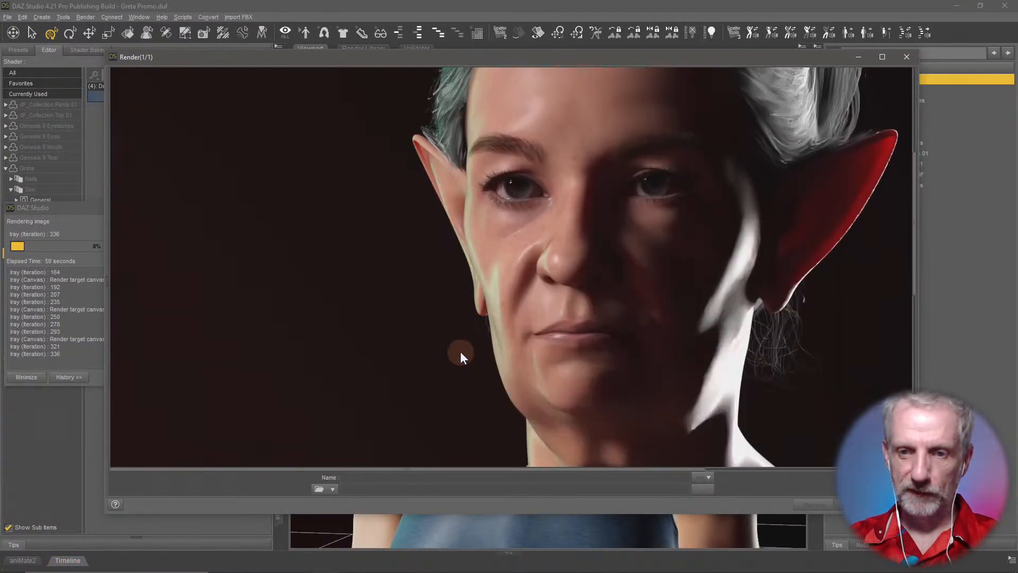
pyautogui.scroll(-2, 461, 352)
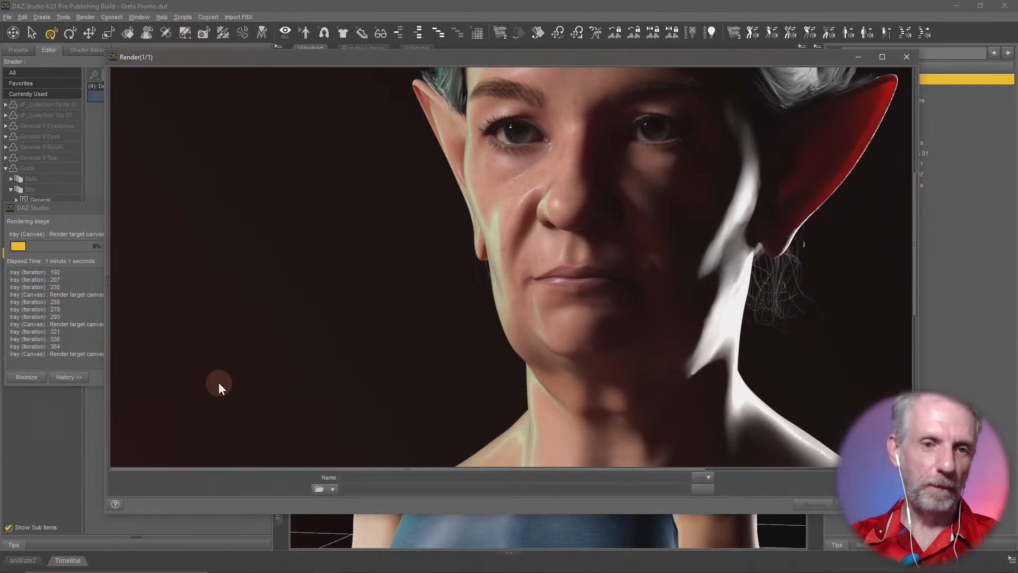
pyautogui.moveTo(416, 476); pyautogui.dragTo(460, 479)
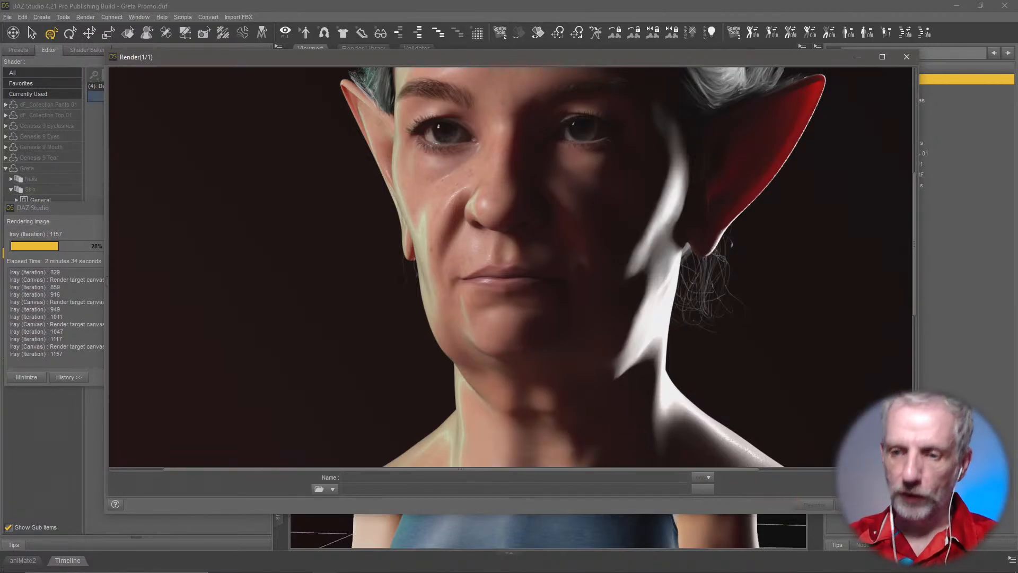
pyautogui.click(897, 505)
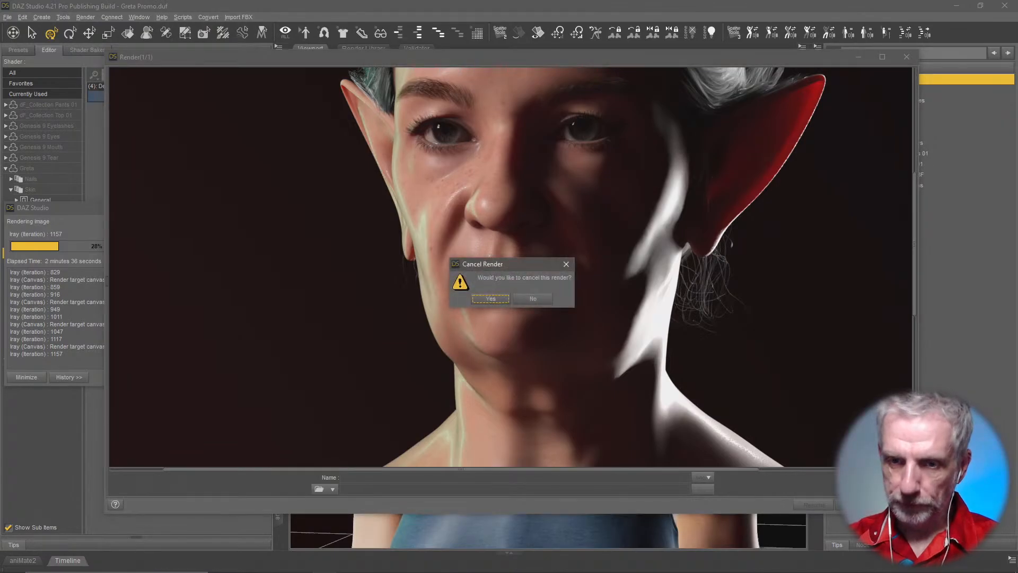
pyautogui.click(483, 301)
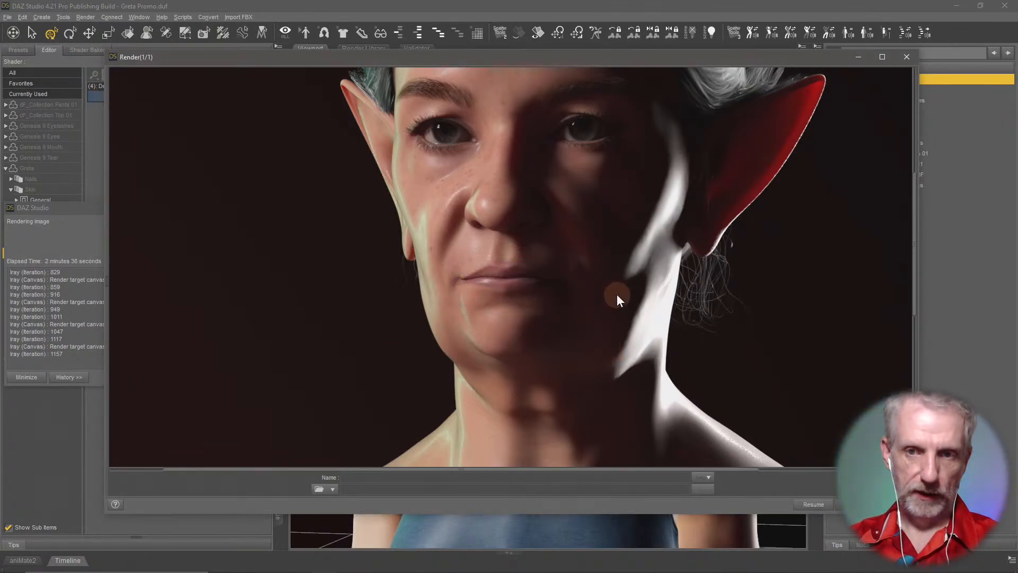
# Step: Minimize the render window and bring it back in front of the viewport
pyautogui.click(857, 57)
pyautogui.moveTo(285, 563)
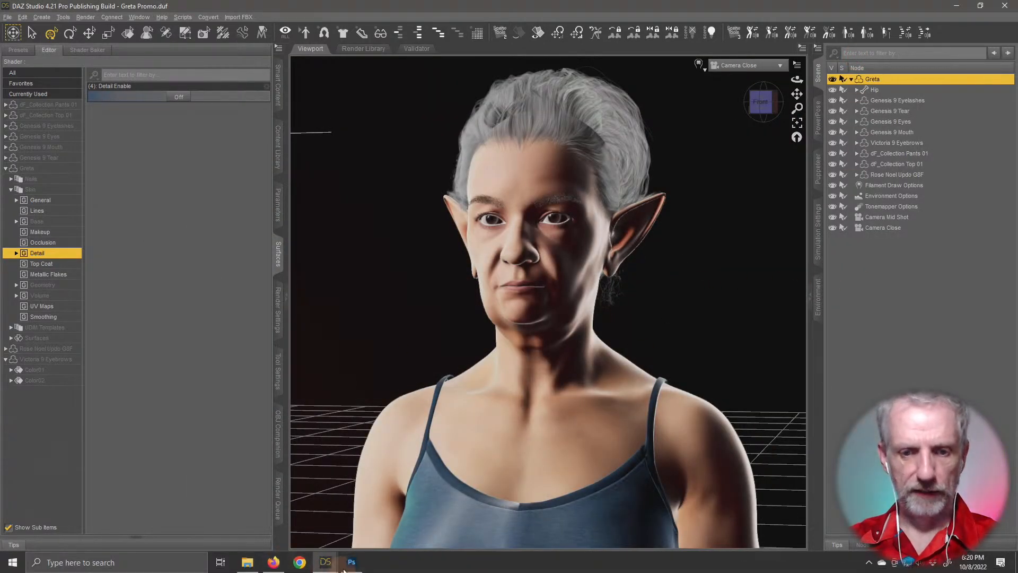
pyautogui.moveTo(326, 562)
pyautogui.click(374, 530)
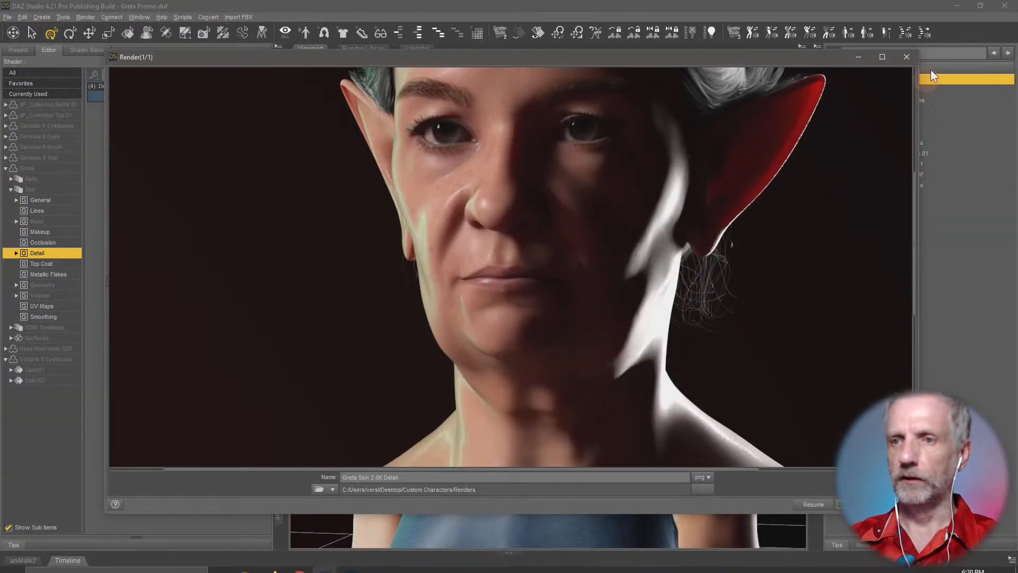
# Step: Close the render window, switch the viewport to Perspective View and frame Greta's head and neck in side profile
pyautogui.click(906, 56)
pyautogui.click(744, 70)
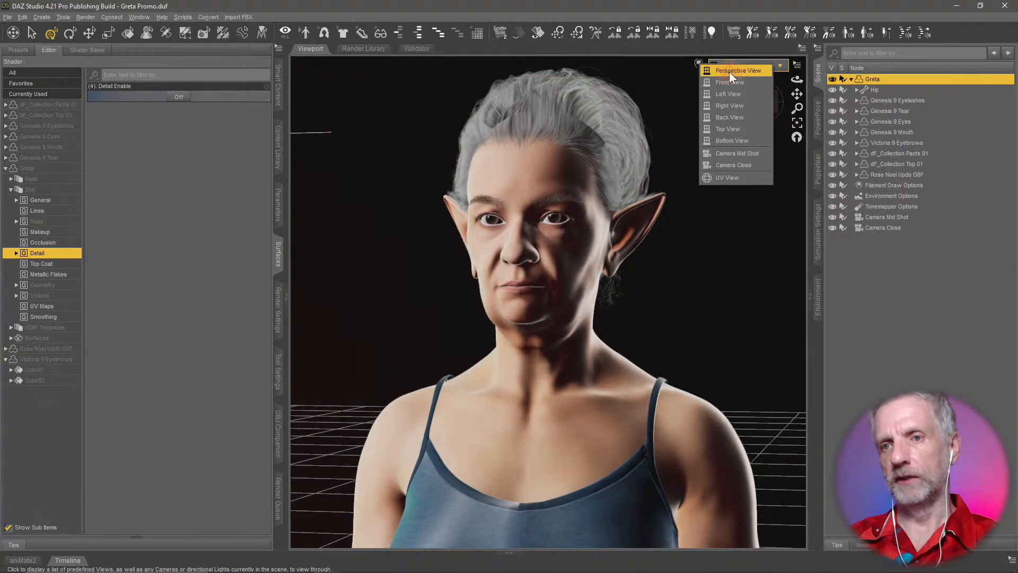
pyautogui.click(730, 72)
pyautogui.scroll(5, 562, 234)
pyautogui.moveTo(561, 234); pyautogui.dragTo(509, 231, button='middle')
pyautogui.moveTo(589, 225); pyautogui.dragTo(624, 275, button='middle')
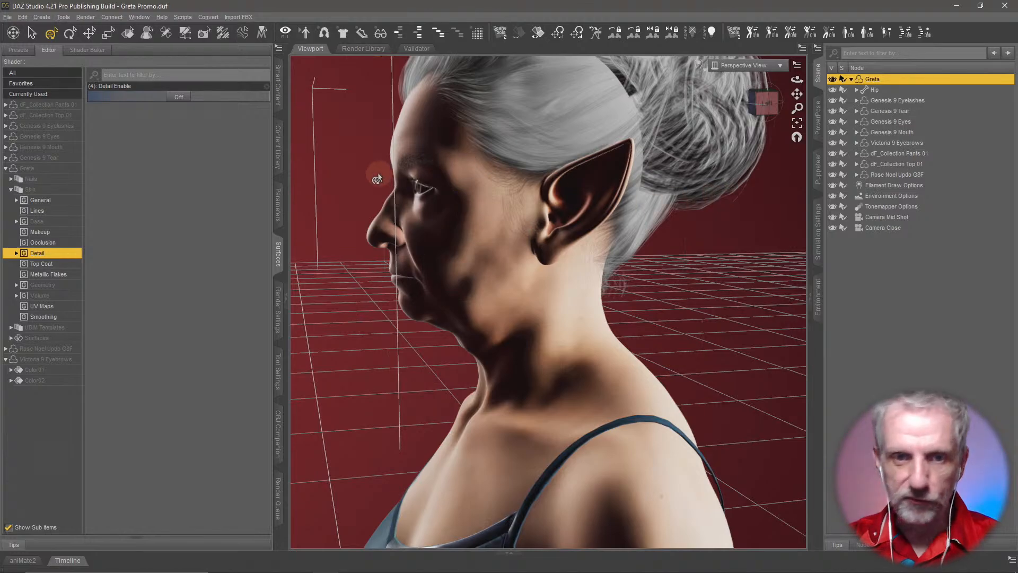
# Step: Filter Greta's Actor parameters by "neck" to review the neck morphs, and clear the filter
pyautogui.click(279, 204)
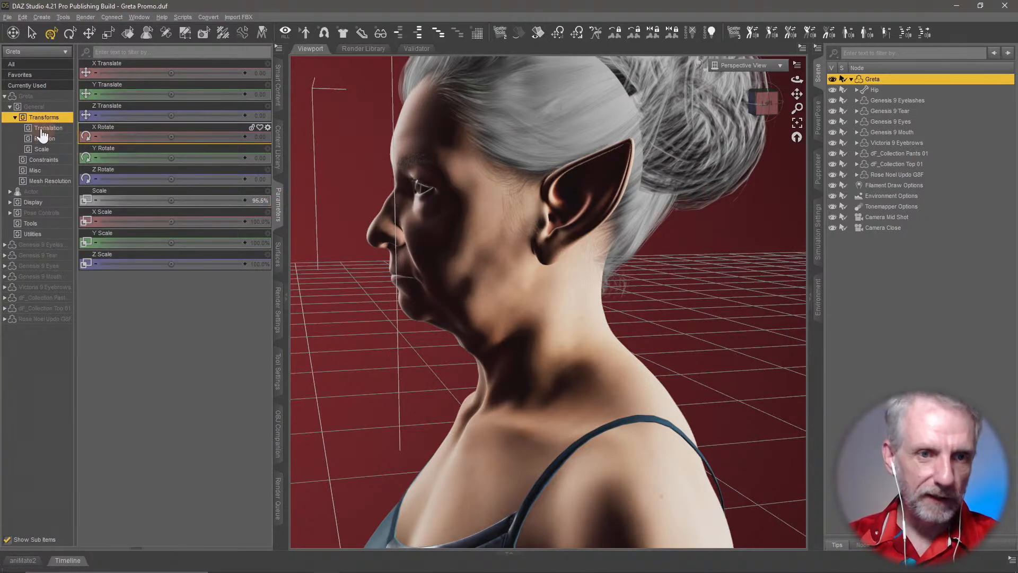
pyautogui.click(10, 107)
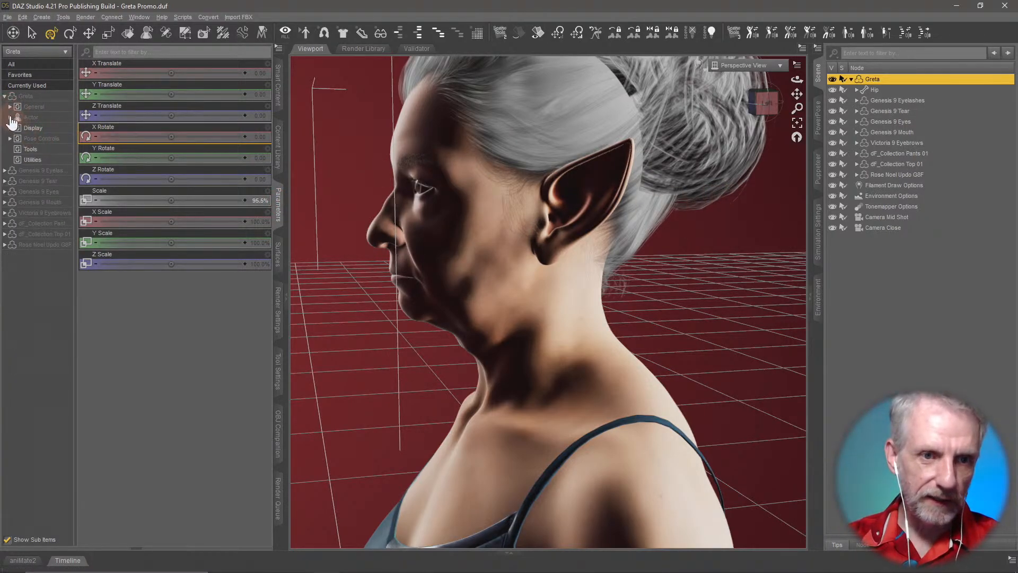
pyautogui.click(10, 117)
pyautogui.click(31, 118)
pyautogui.click(187, 52)
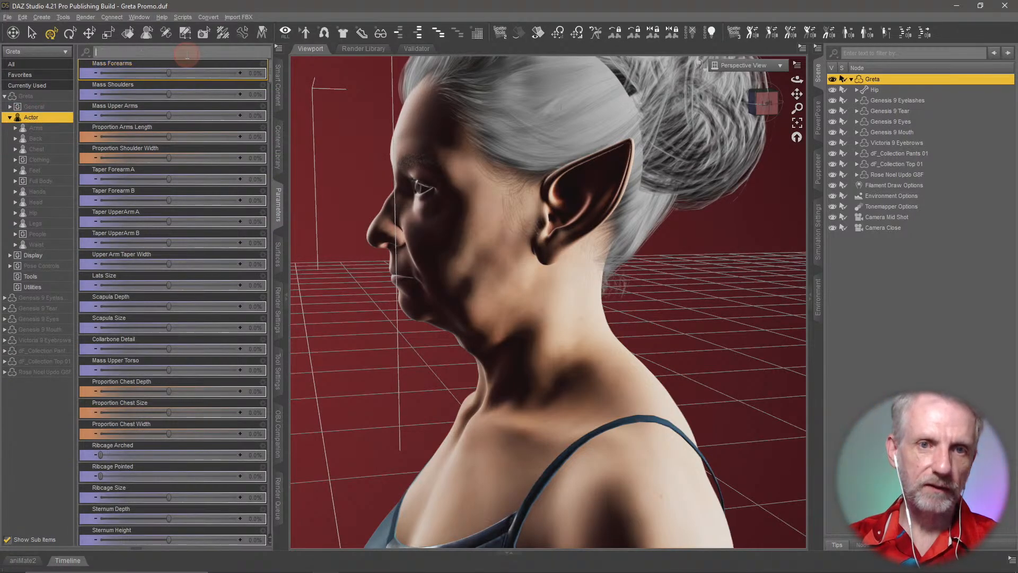
pyautogui.write('neck')
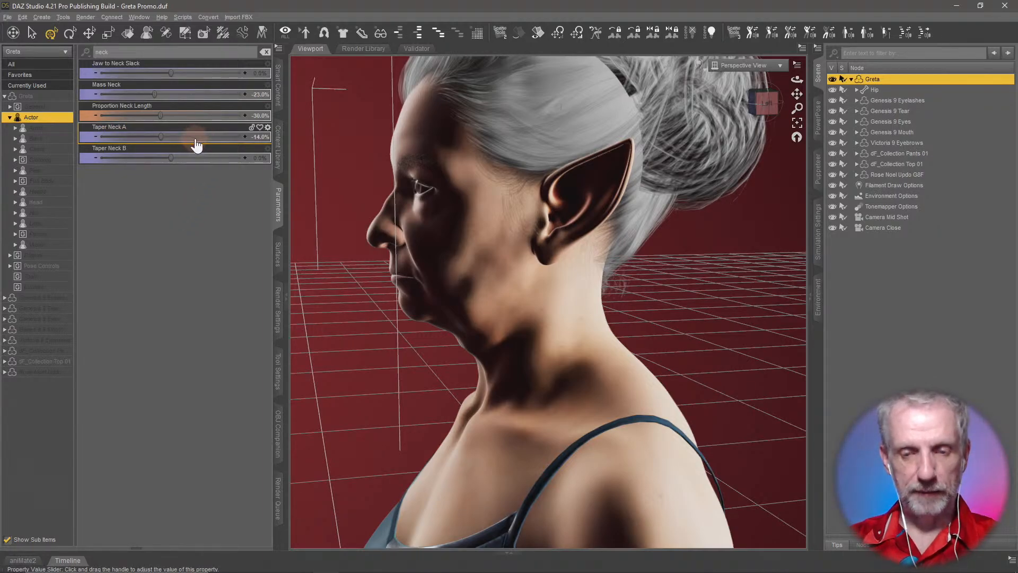
pyautogui.click(264, 52)
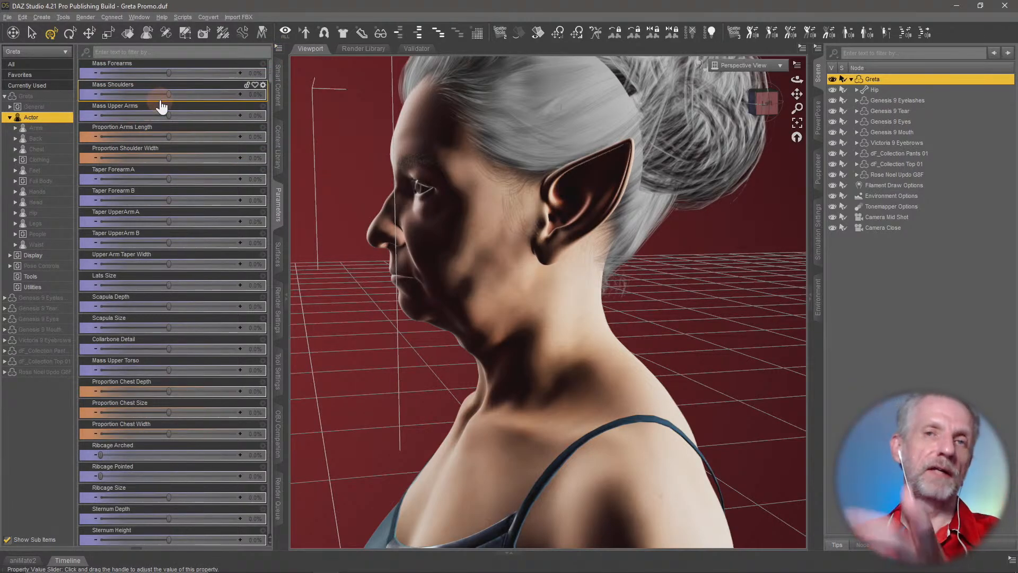
# Step: List only Greta's currently used parameters and review the dialed body, face, teeth, nose and neck morphs
pyautogui.click(54, 87)
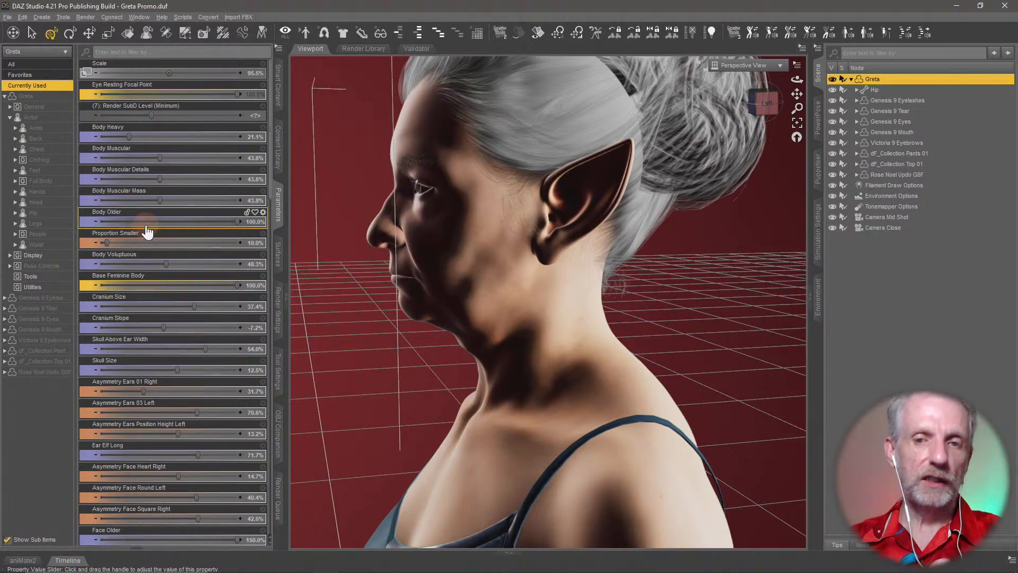
pyautogui.scroll(-15, 147, 232)
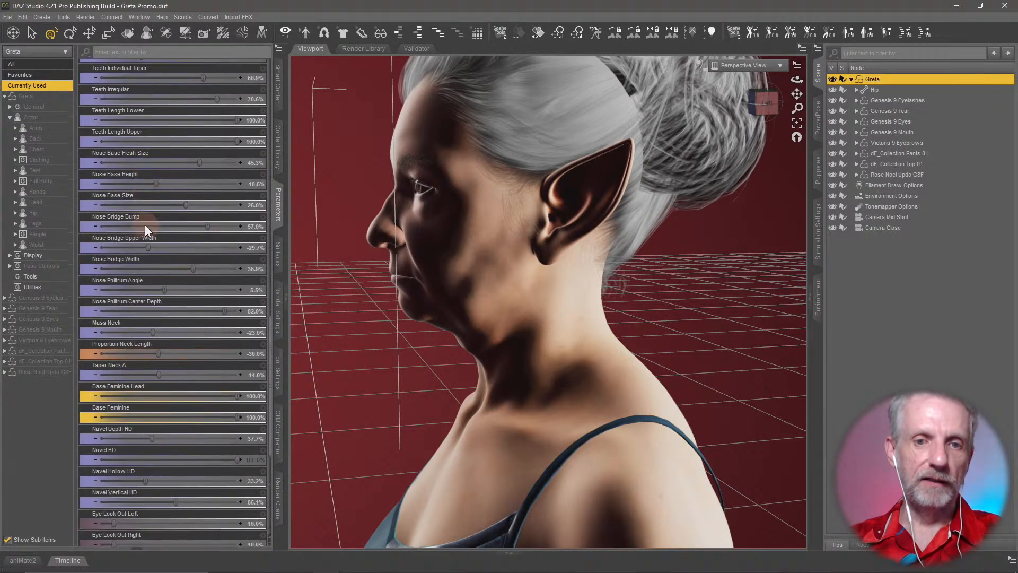
pyautogui.scroll(-5, 145, 225)
pyautogui.scroll(4, 185, 193)
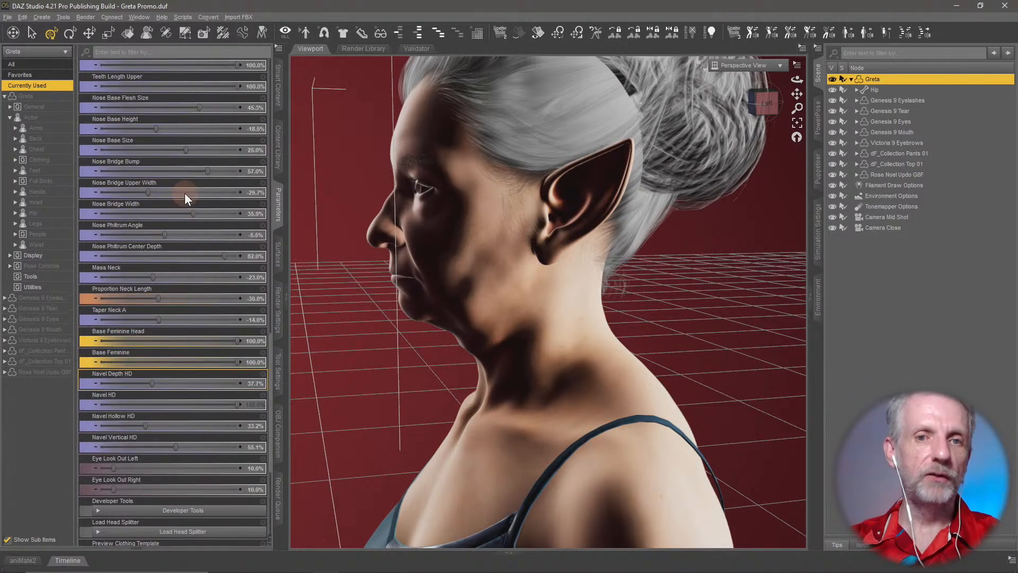
pyautogui.scroll(4, 184, 193)
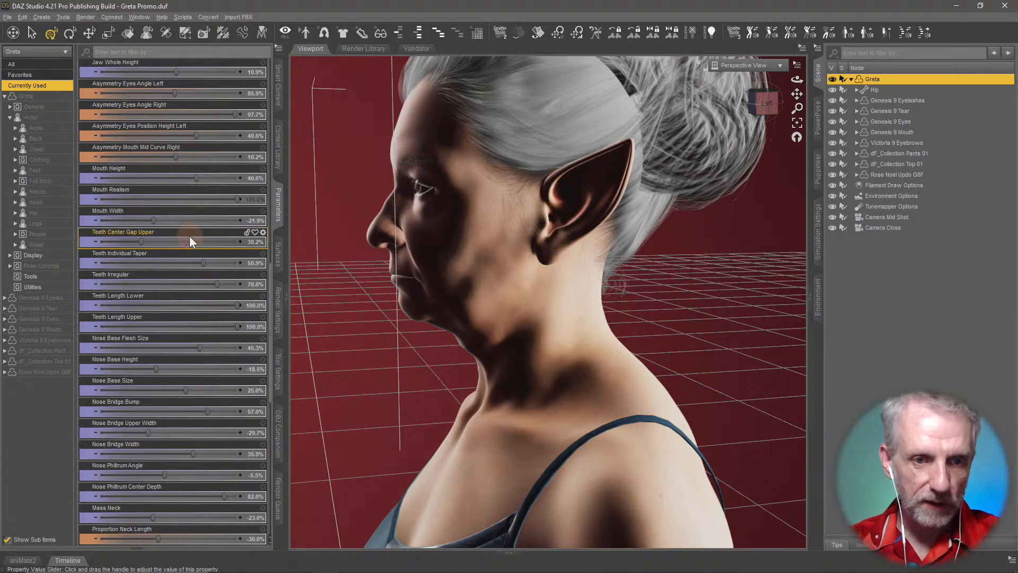
# Step: Try raising Greta's Mass Neck morph to 32.6% and undo the change
pyautogui.scroll(-3, 190, 237)
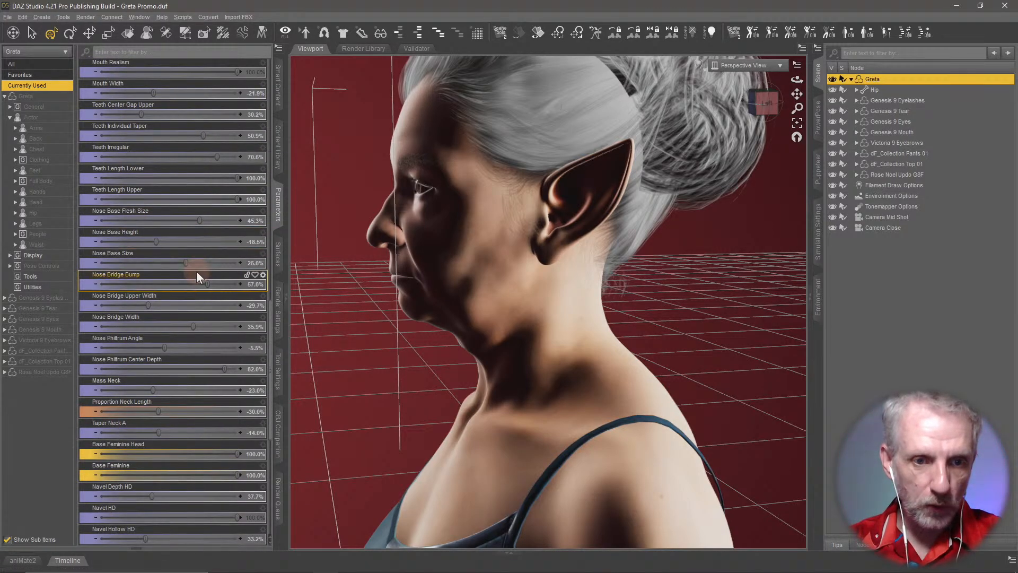
pyautogui.scroll(-2, 204, 295)
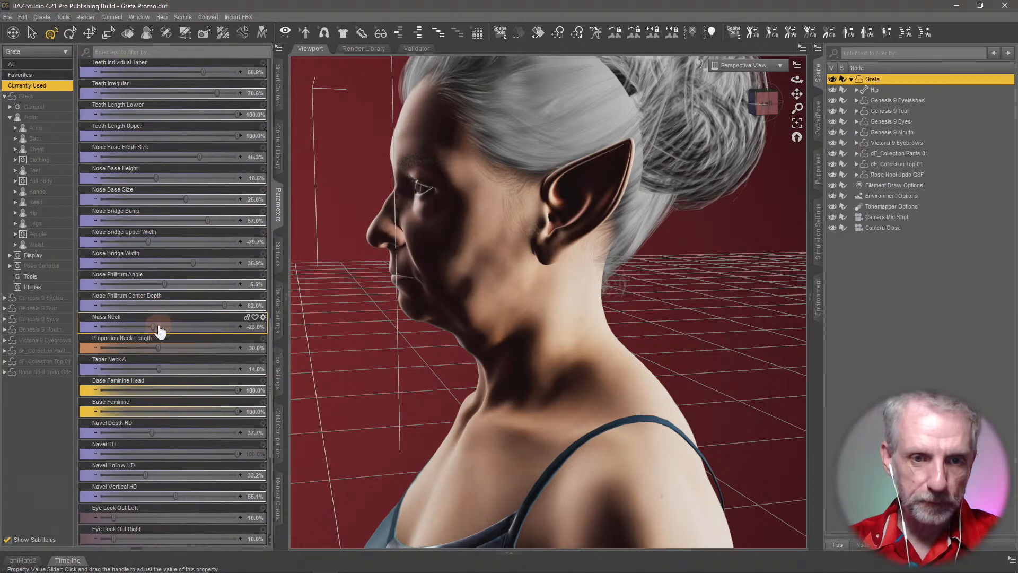
pyautogui.moveTo(153, 328); pyautogui.dragTo(191, 325)
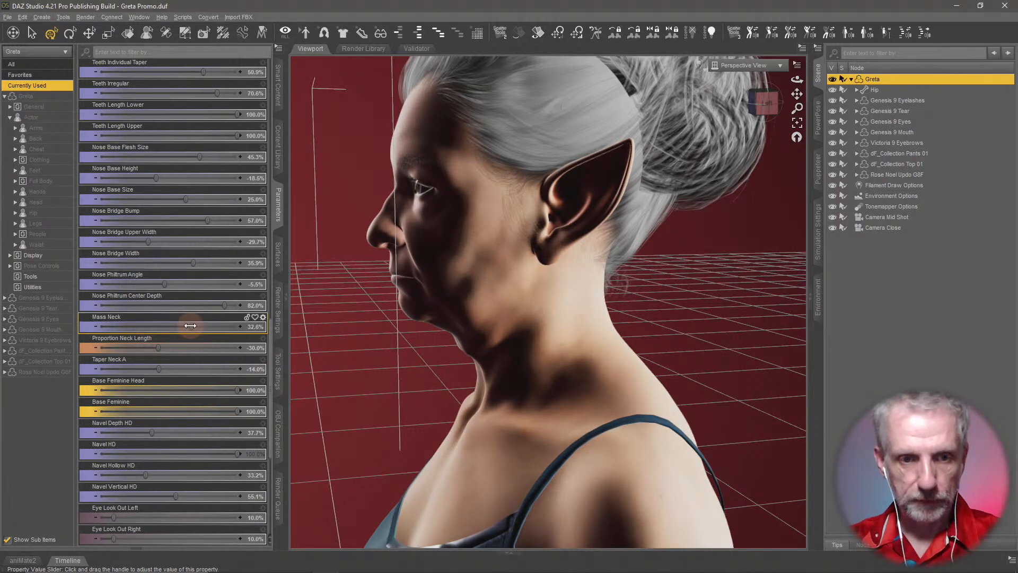
pyautogui.hotkey('ctrl', 'z')
pyautogui.scroll(-3, 202, 351)
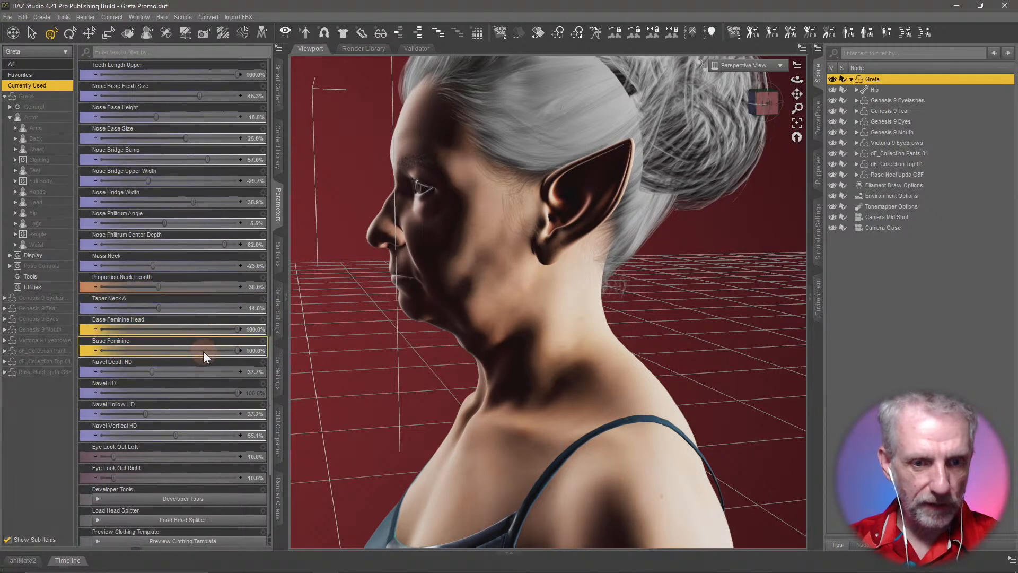
pyautogui.scroll(-6, 183, 391)
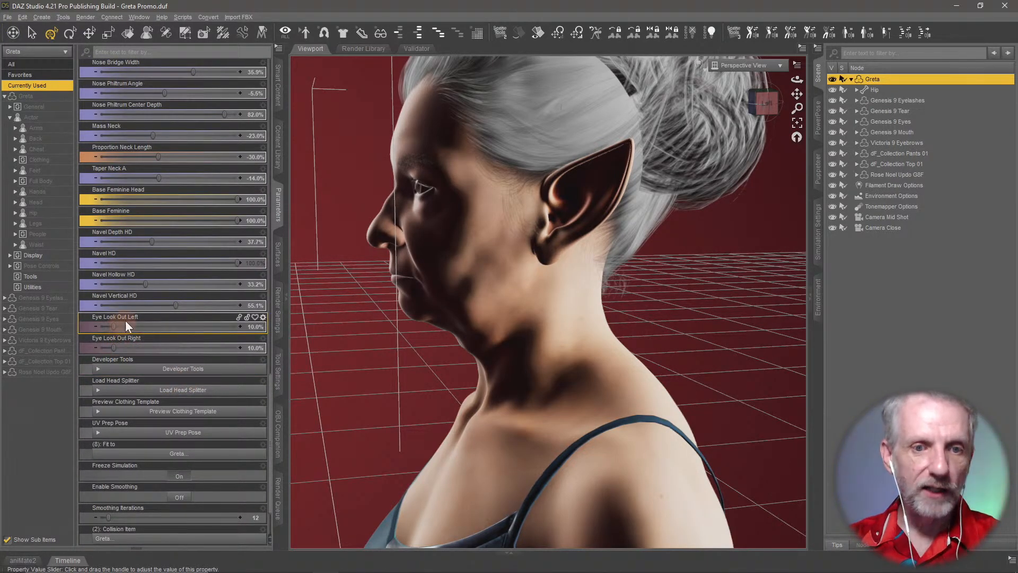
pyautogui.scroll(12, 190, 336)
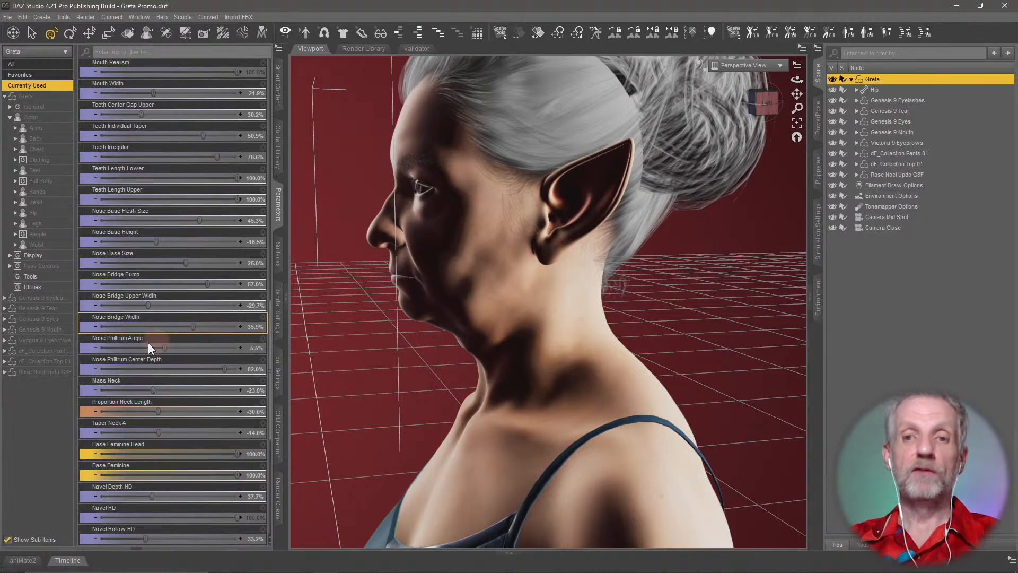
# Step: Set the viewport draw style to Wire Texture Shaded and examine the mesh around Greta's neck and chest
pyautogui.moveTo(430, 361); pyautogui.dragTo(432, 364, button='middle')
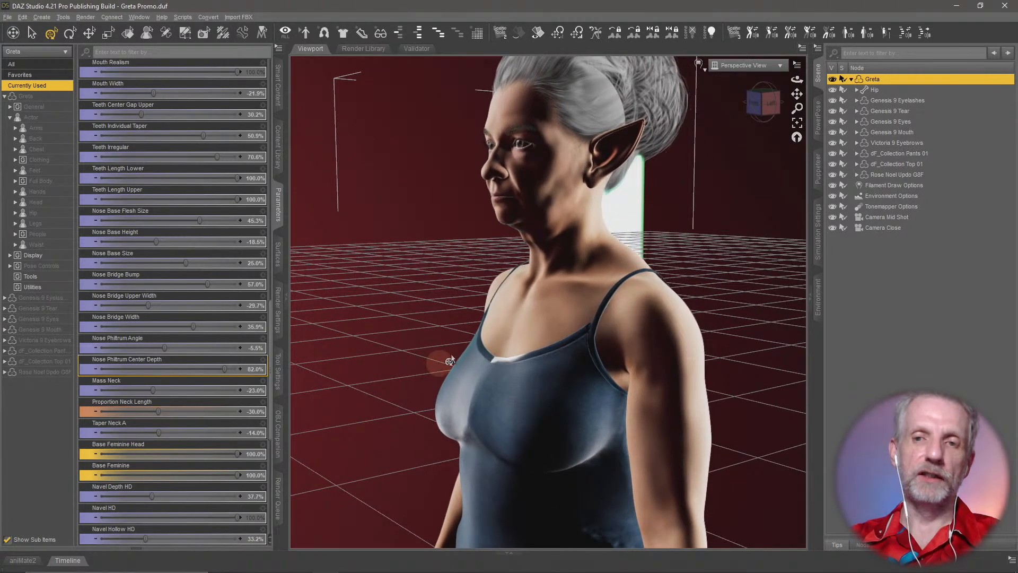
pyautogui.click(700, 63)
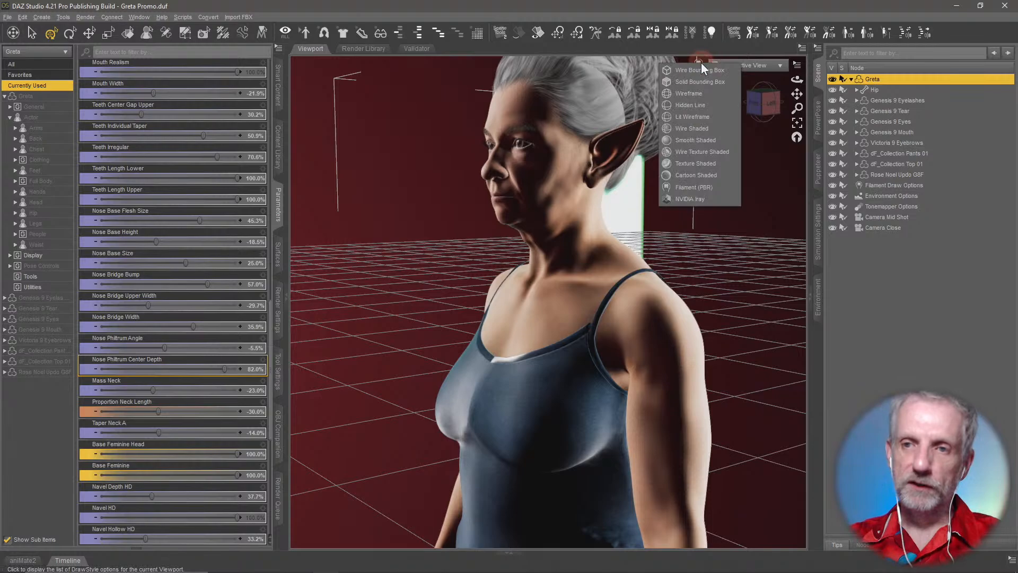
pyautogui.click(712, 152)
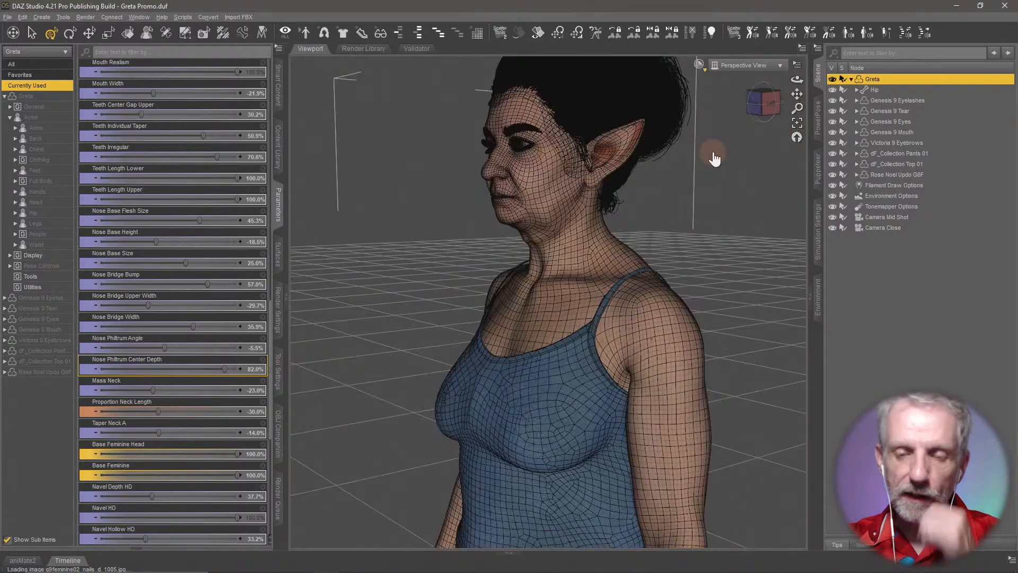
pyautogui.moveTo(569, 248); pyautogui.dragTo(609, 265, button='middle')
pyautogui.scroll(10, 609, 268)
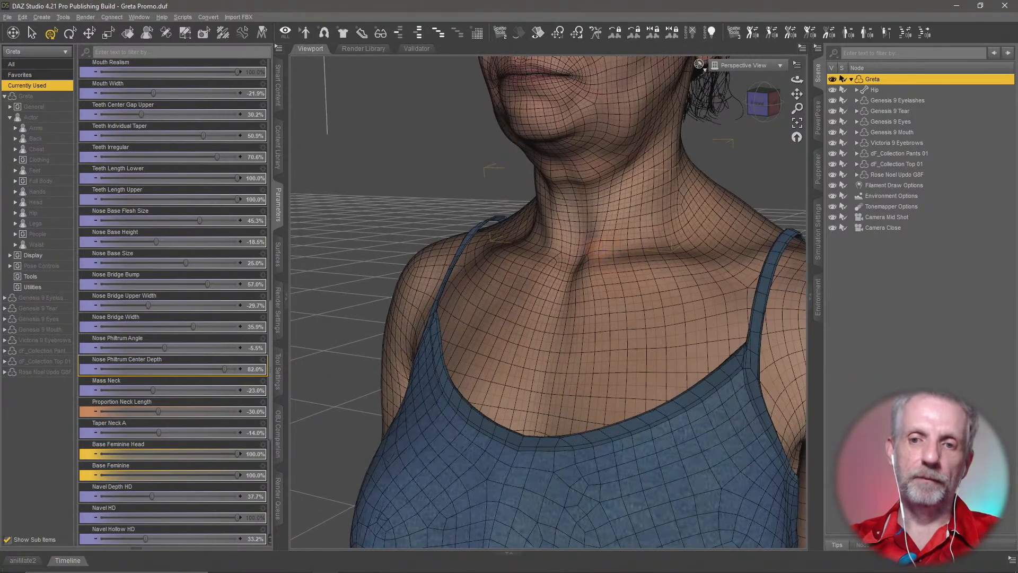
pyautogui.scroll(-10, 609, 268)
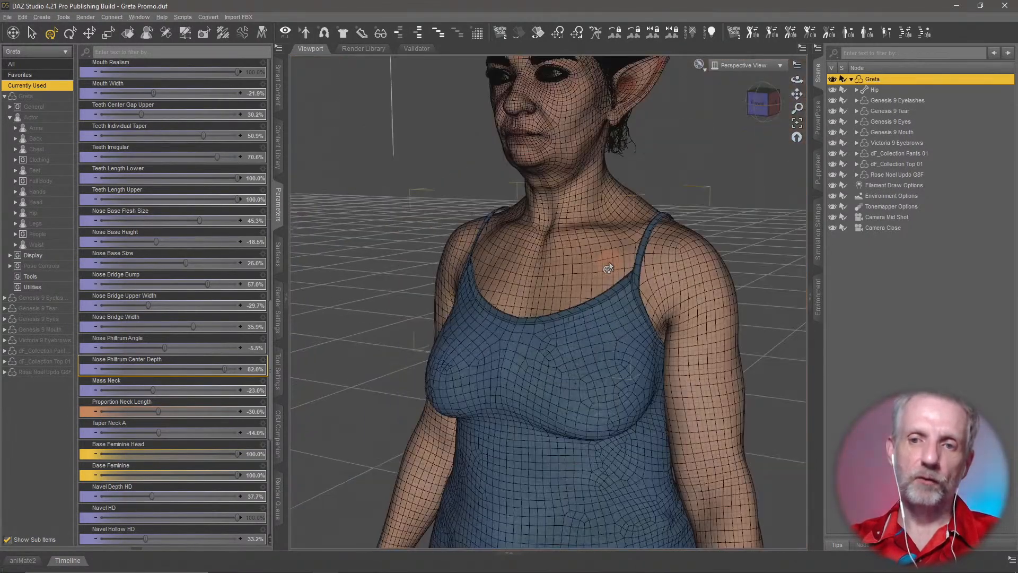
# Step: Switch the draw style to Wire Shaded, hide dF_Collection Top 01 and examine the torso mesh from several angles
pyautogui.click(699, 66)
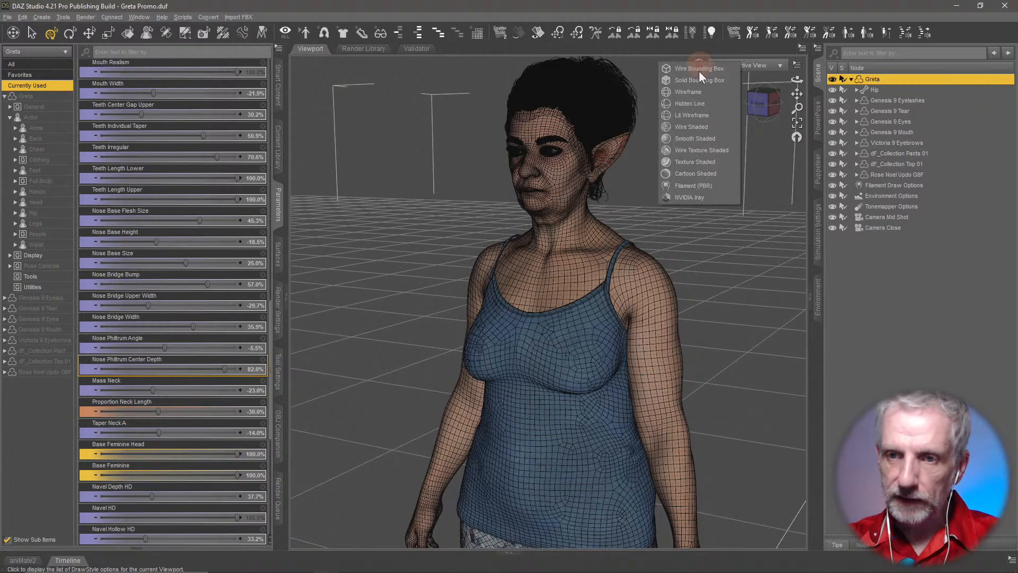
pyautogui.click(704, 121)
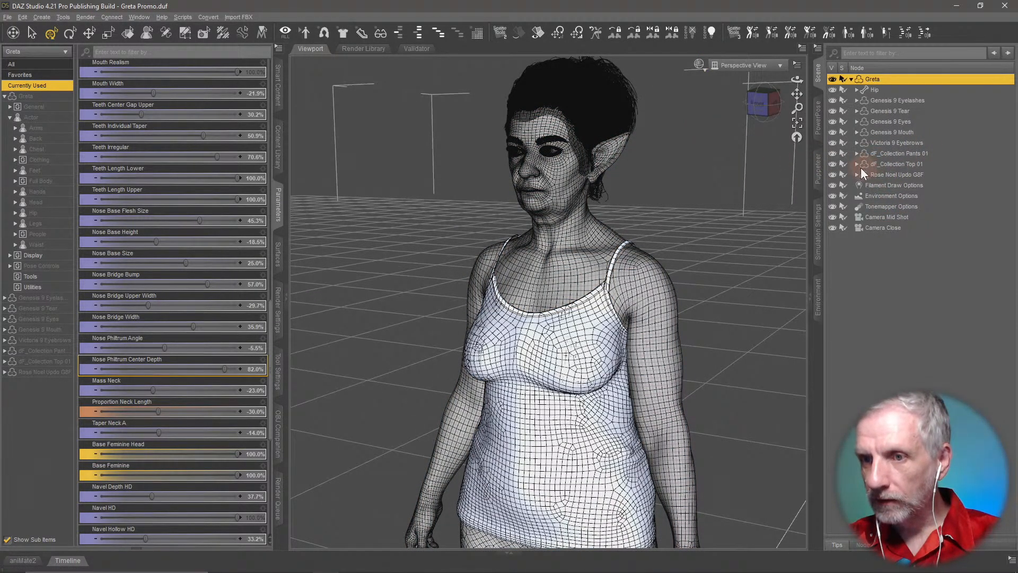
pyautogui.click(833, 164)
pyautogui.moveTo(686, 301); pyautogui.dragTo(606, 369)
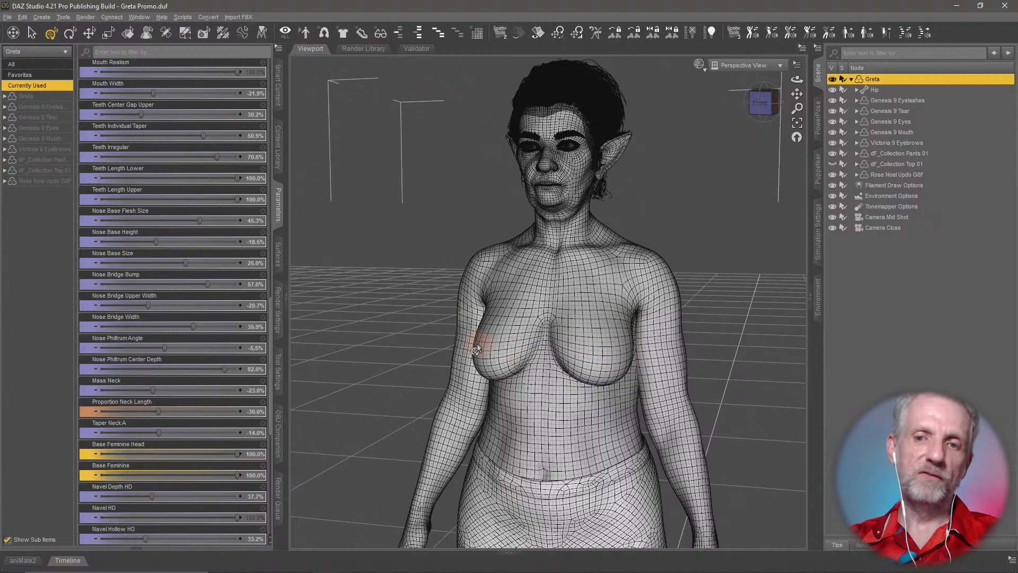
pyautogui.moveTo(552, 325); pyautogui.dragTo(602, 330)
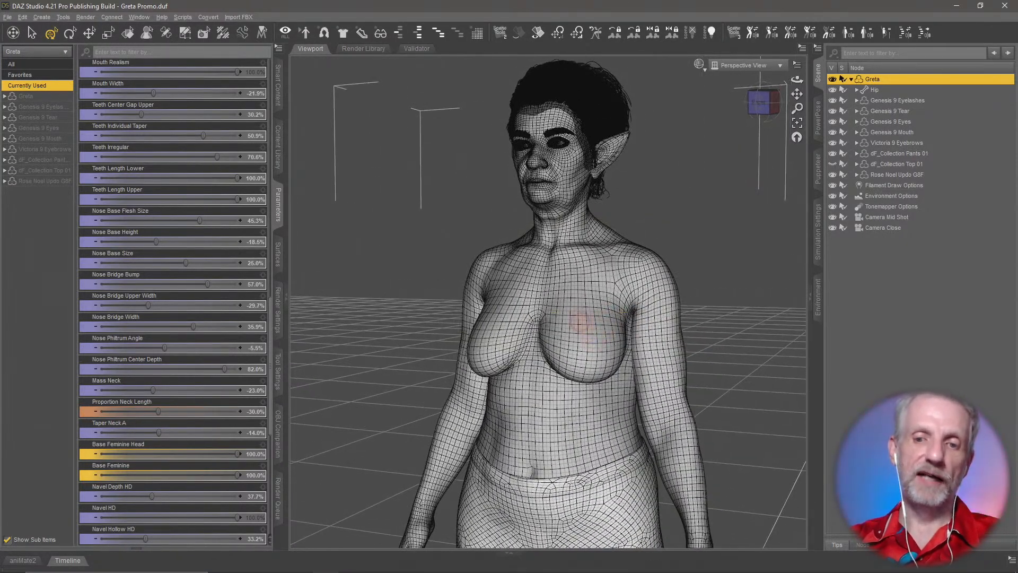
pyautogui.keyDown('ctrl'); pyautogui.keyDown('alt'); pyautogui.moveTo(589, 344); pyautogui.dragTo(585, 329, button='right'); pyautogui.keyUp('alt'); pyautogui.keyUp('ctrl')
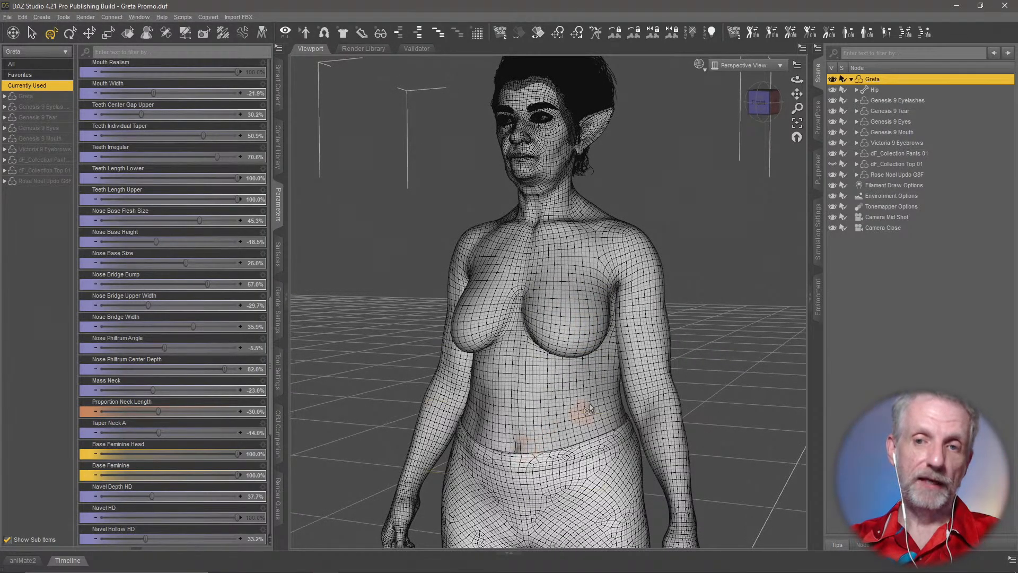
pyautogui.keyDown('ctrl'); pyautogui.keyDown('alt'); pyautogui.moveTo(617, 299); pyautogui.dragTo(619, 298); pyautogui.keyUp('alt'); pyautogui.keyUp('ctrl')
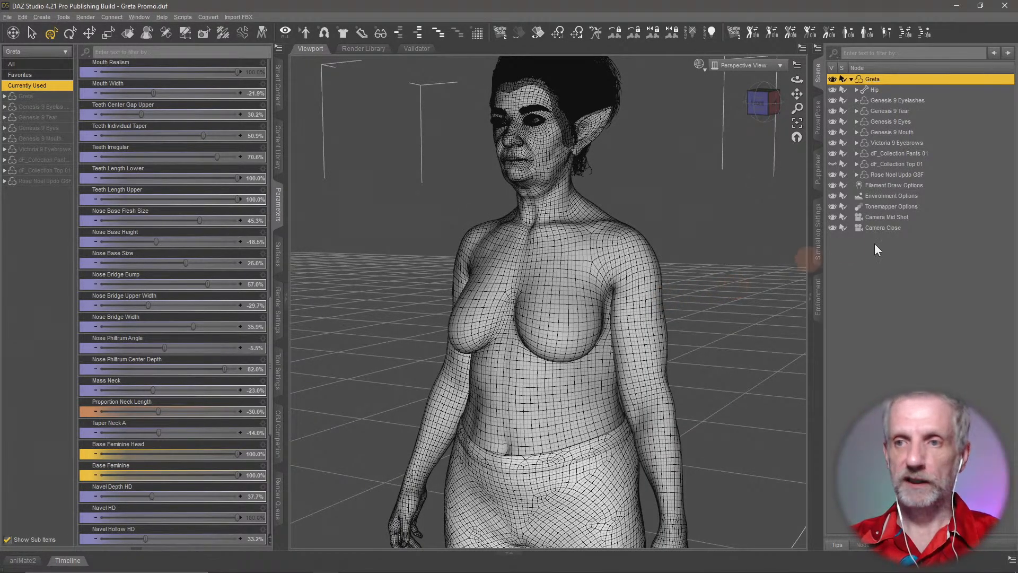
# Step: Make dF_Collection Top 01 visible again and set the viewport draw style to Filament (PBR)
pyautogui.click(833, 163)
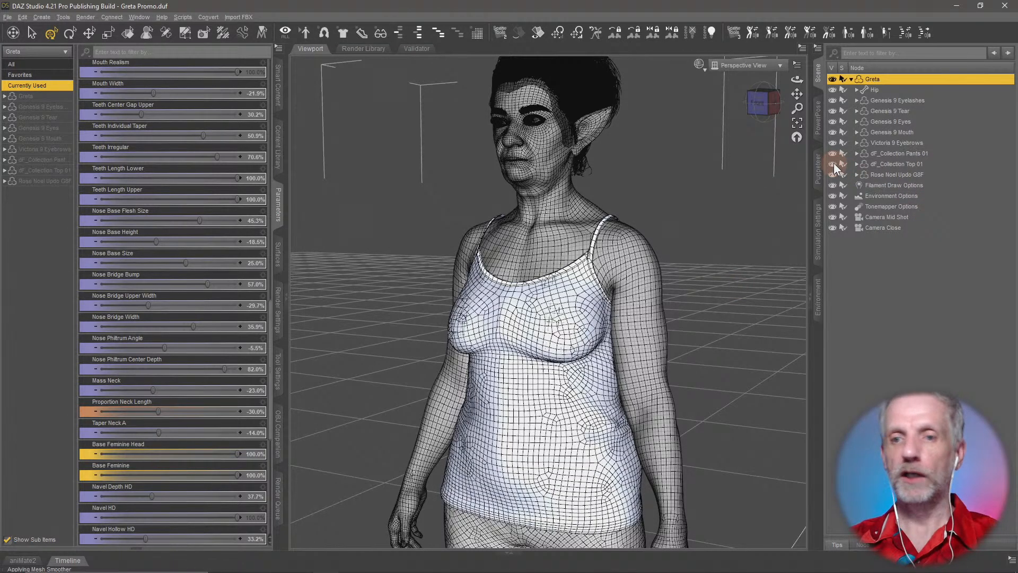
pyautogui.click(699, 64)
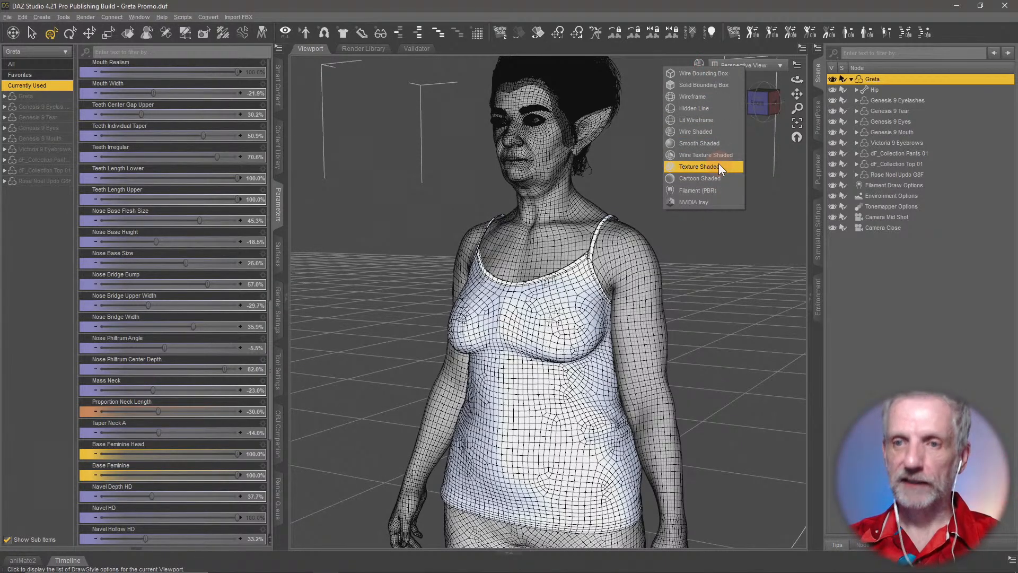
pyautogui.click(708, 189)
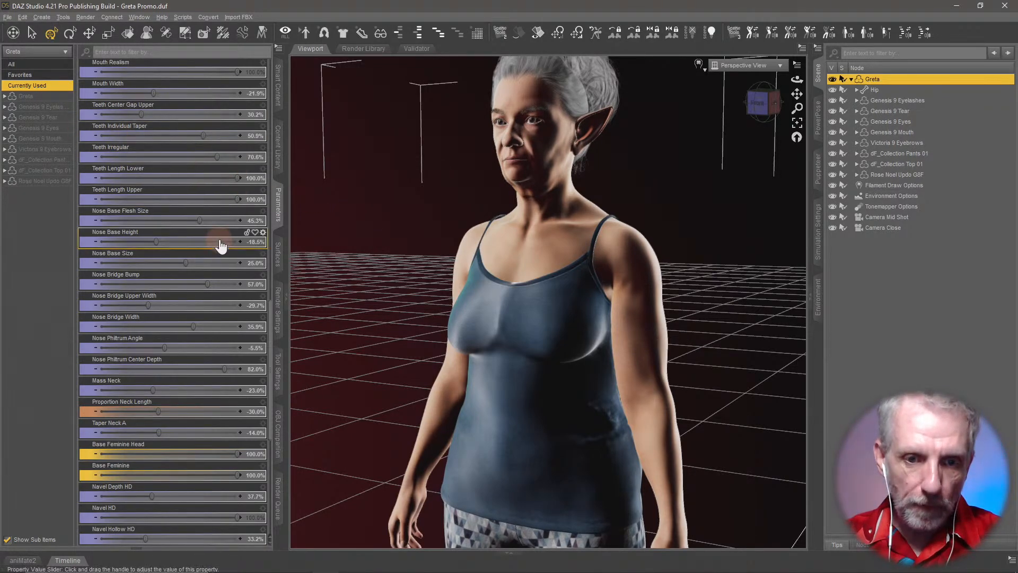
# Step: Find the Face Older morph among Greta's currently used morphs and lower it to 0%, then inspect her face up close
pyautogui.scroll(-2, 220, 244)
pyautogui.scroll(-7, 220, 245)
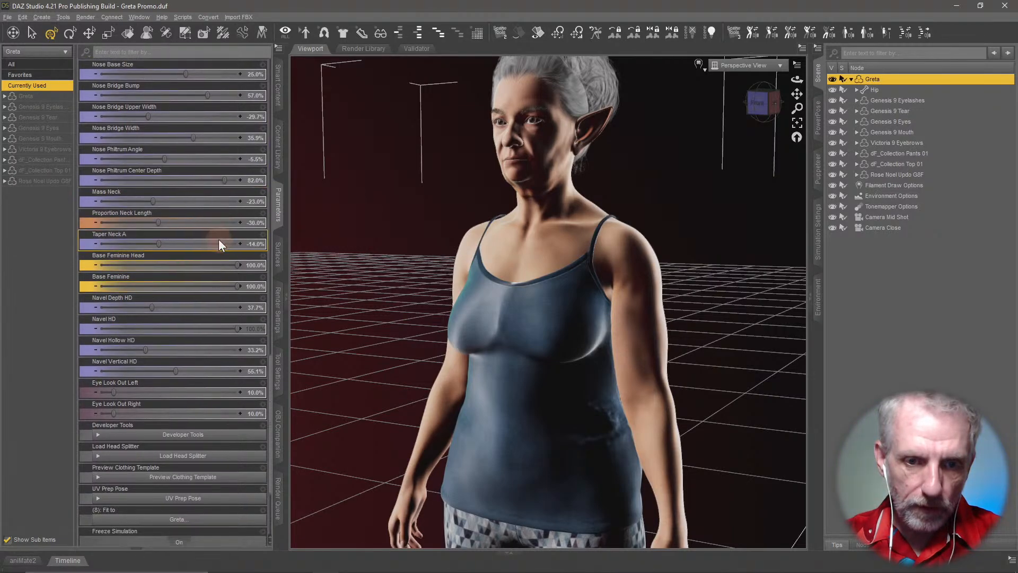
pyautogui.scroll(15, 220, 244)
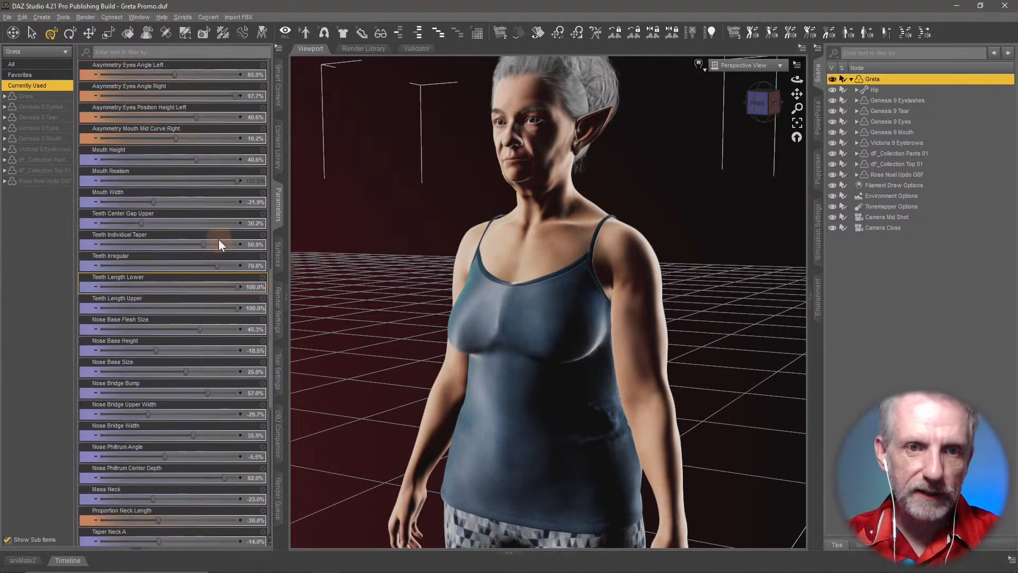
pyautogui.scroll(10, 219, 239)
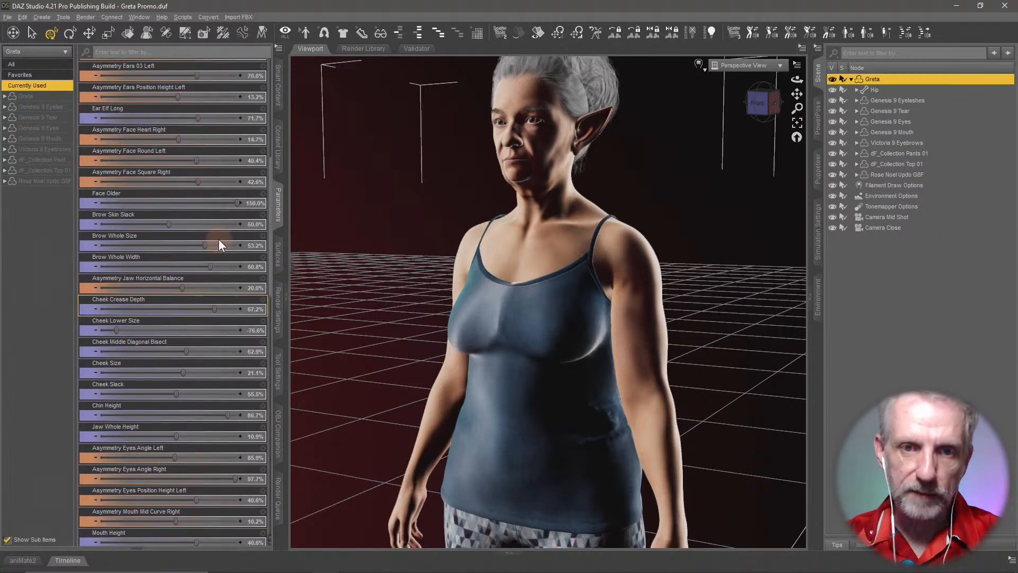
pyautogui.scroll(5, 482, 228)
pyautogui.moveTo(482, 234); pyautogui.dragTo(501, 211, button='middle')
pyautogui.scroll(3, 502, 250)
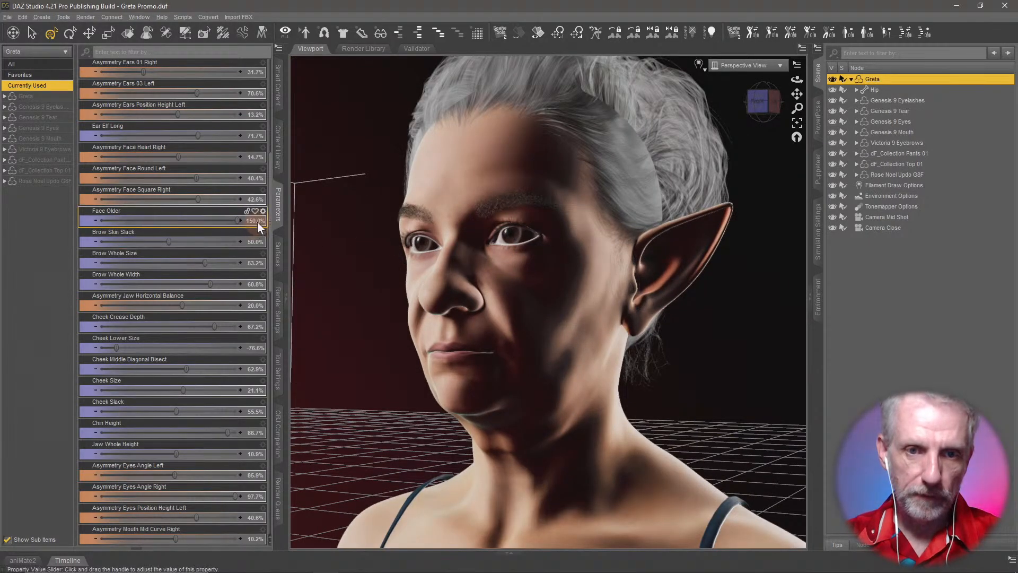
pyautogui.moveTo(237, 222); pyautogui.dragTo(133, 217)
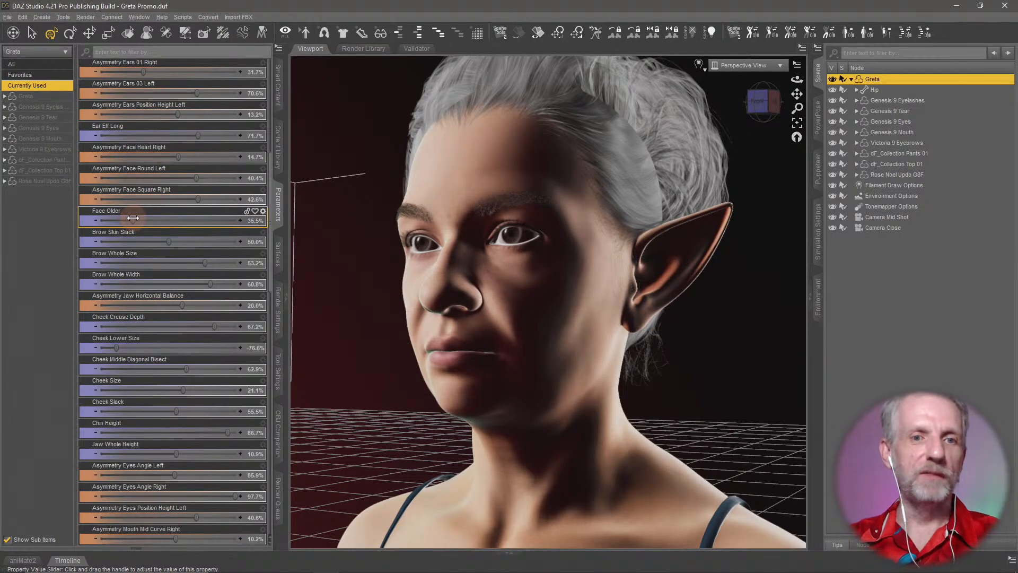
pyautogui.moveTo(133, 218); pyautogui.dragTo(74, 218)
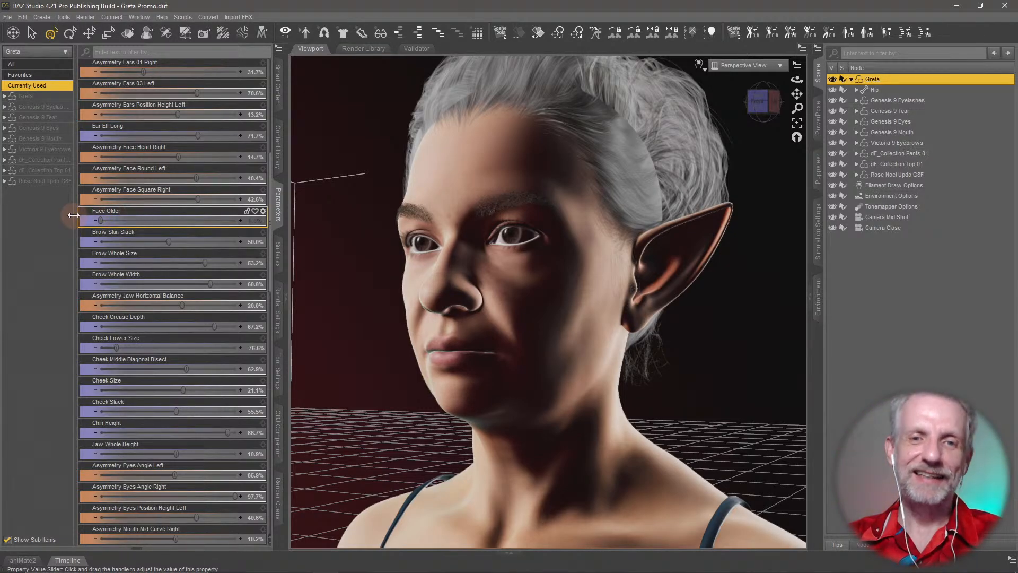
pyautogui.moveTo(481, 454)
pyautogui.mouseDown(button='middle')
pyautogui.moveTo(494, 452)
pyautogui.moveTo(471, 448)
pyautogui.moveTo(486, 435)
pyautogui.moveTo(494, 455)
pyautogui.mouseUp(button='middle')
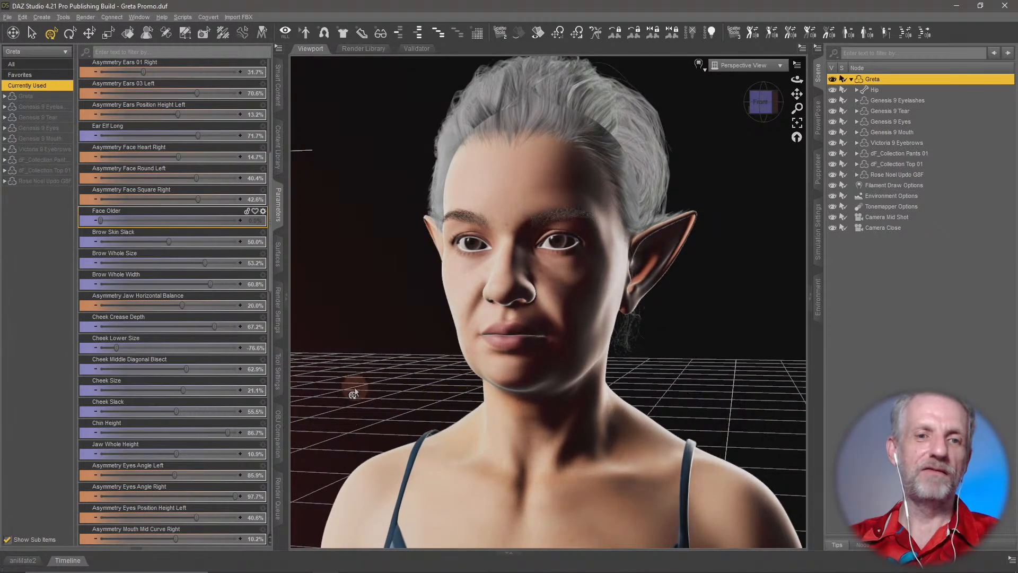
# Step: Set Greta's Face Older morph back to 150%
pyautogui.click(254, 221)
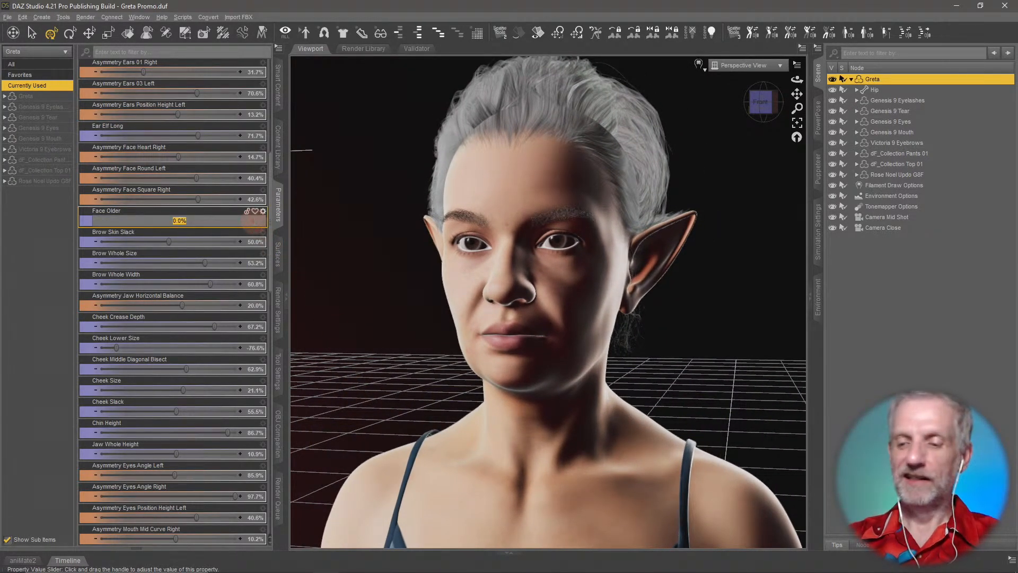
pyautogui.write('150')
pyautogui.press('Return')
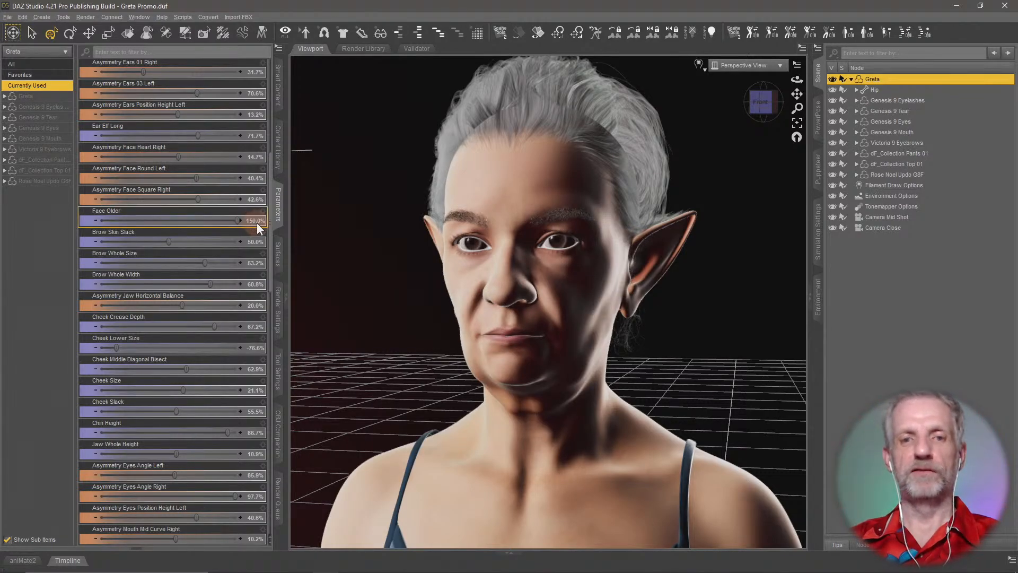
# Step: Set Greta's Face Older morph to 100% and examine her face and upper body from several angles
pyautogui.click(257, 221)
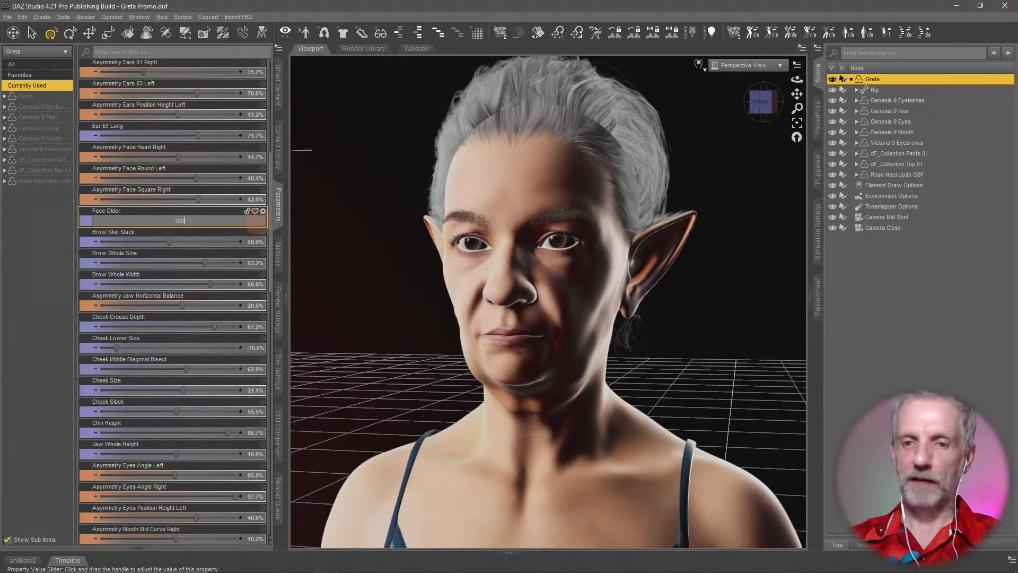
pyautogui.write('100')
pyautogui.press('Return')
pyautogui.keyDown('alt'); pyautogui.moveTo(539, 333); pyautogui.dragTo(470, 401); pyautogui.keyUp('alt')
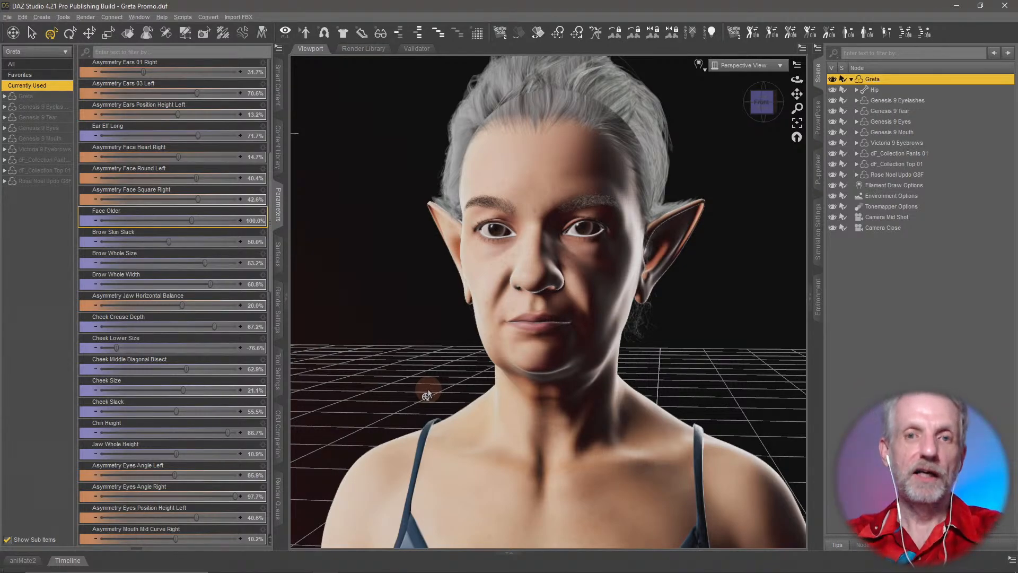
pyautogui.moveTo(493, 406); pyautogui.dragTo(542, 418)
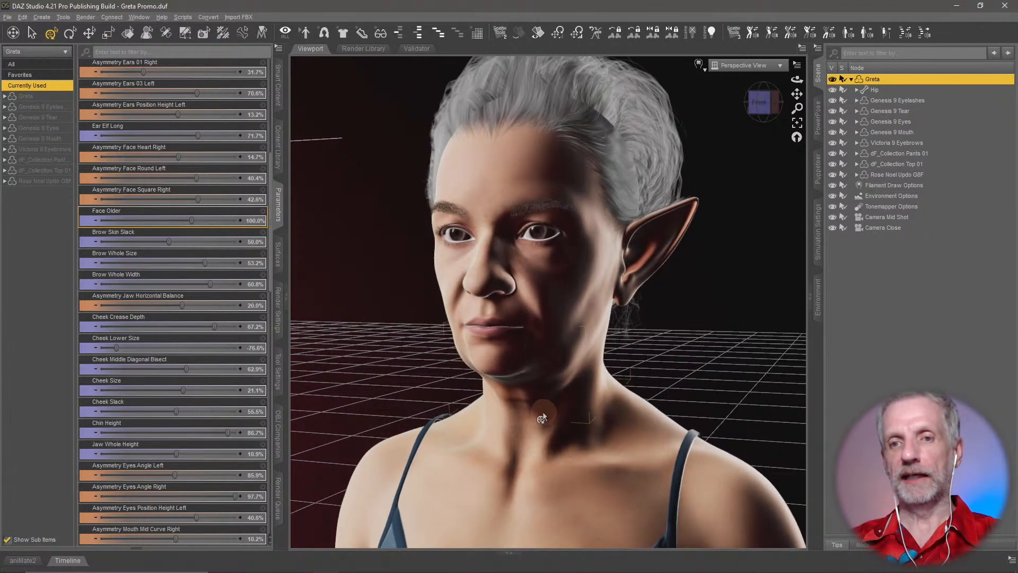
pyautogui.scroll(-5, 543, 413)
pyautogui.moveTo(543, 413); pyautogui.dragTo(543, 363, button='middle')
pyautogui.moveTo(543, 412); pyautogui.dragTo(550, 419)
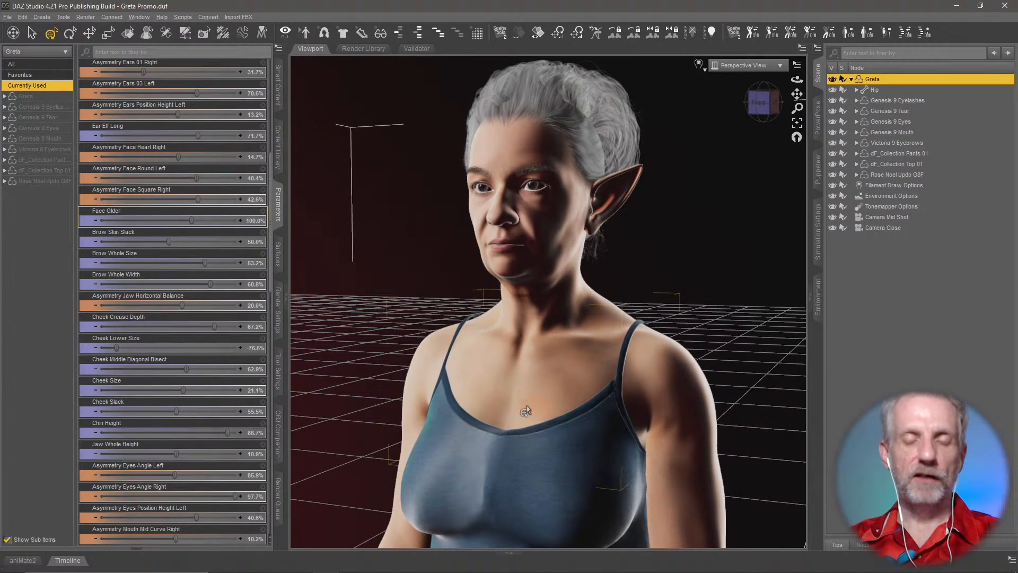
pyautogui.moveTo(521, 411); pyautogui.dragTo(523, 405, button='middle')
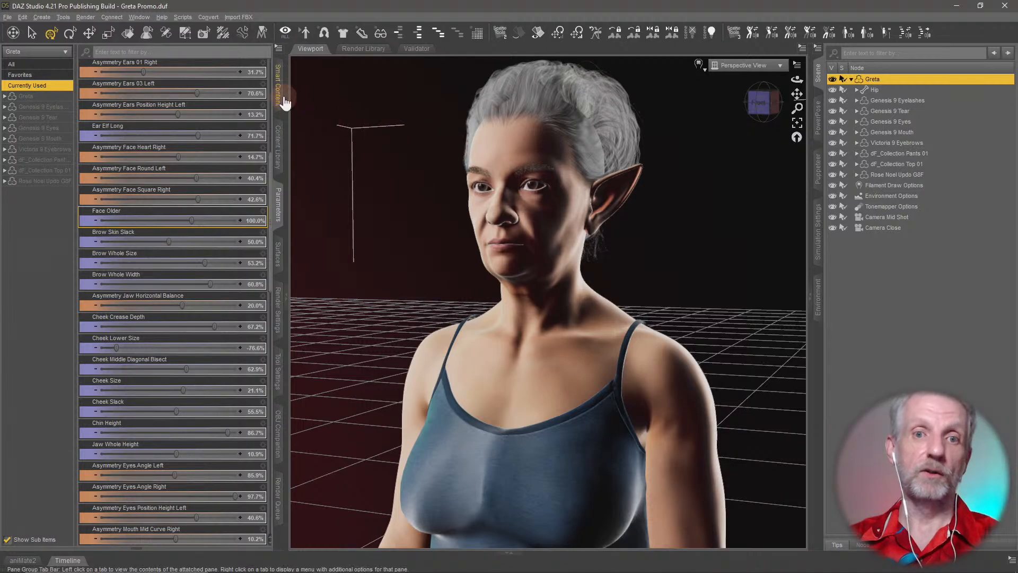
# Step: Collapse the V9EyebrowTest_v01 folder in the content library and open the Greta folder under Custom Characters
pyautogui.click(279, 130)
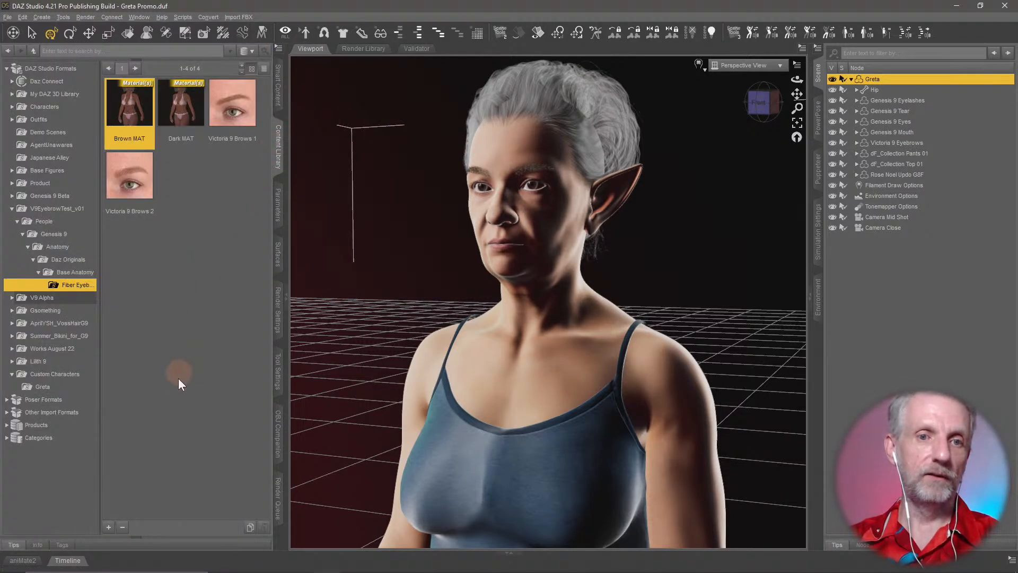
pyautogui.click(11, 209)
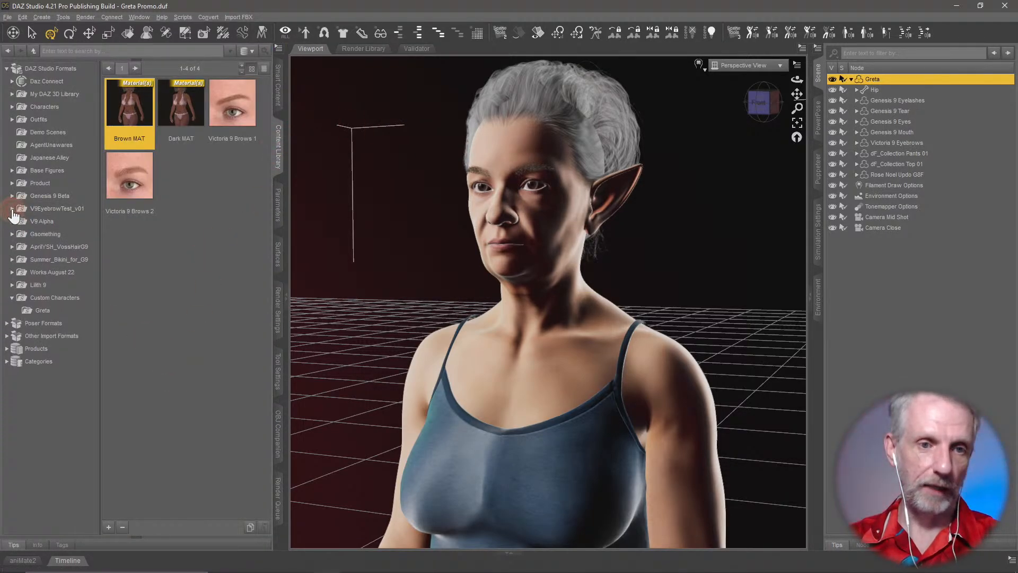
pyautogui.click(68, 311)
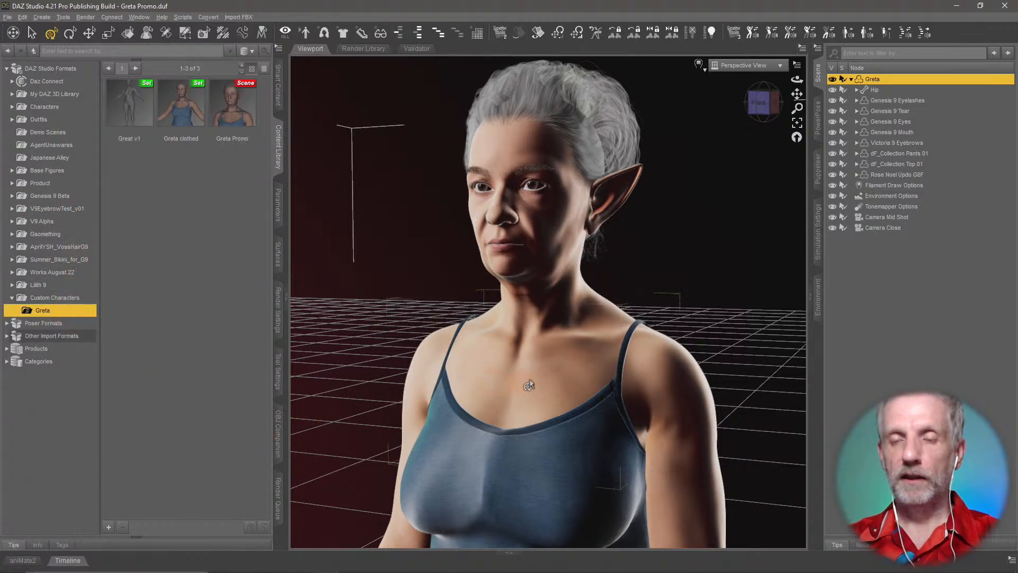
# Step: Save the scene over Greta Promo.duf in the Greta folder, accepting the backdrop, render settings and file compression options
pyautogui.click(109, 527)
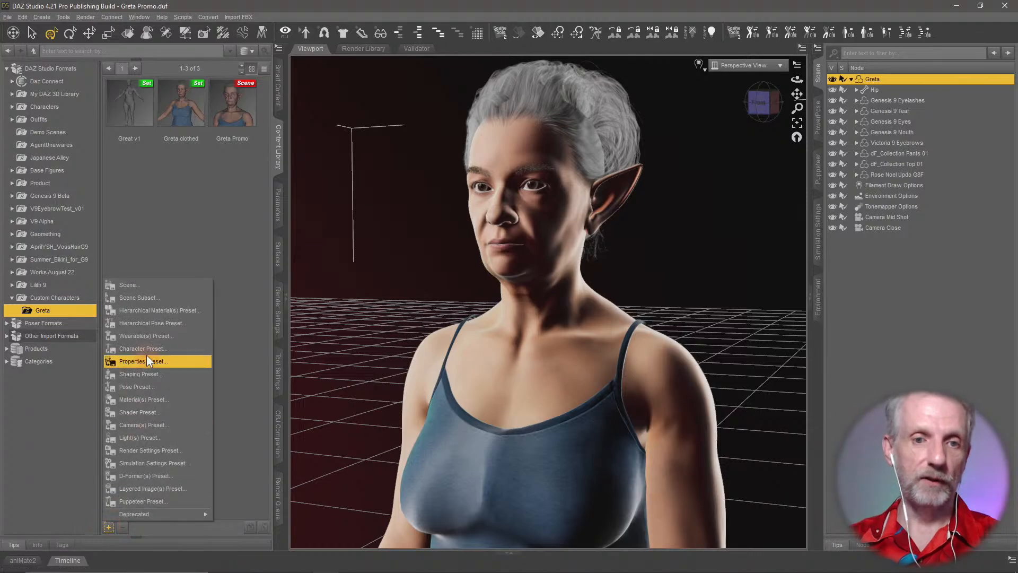
pyautogui.click(164, 285)
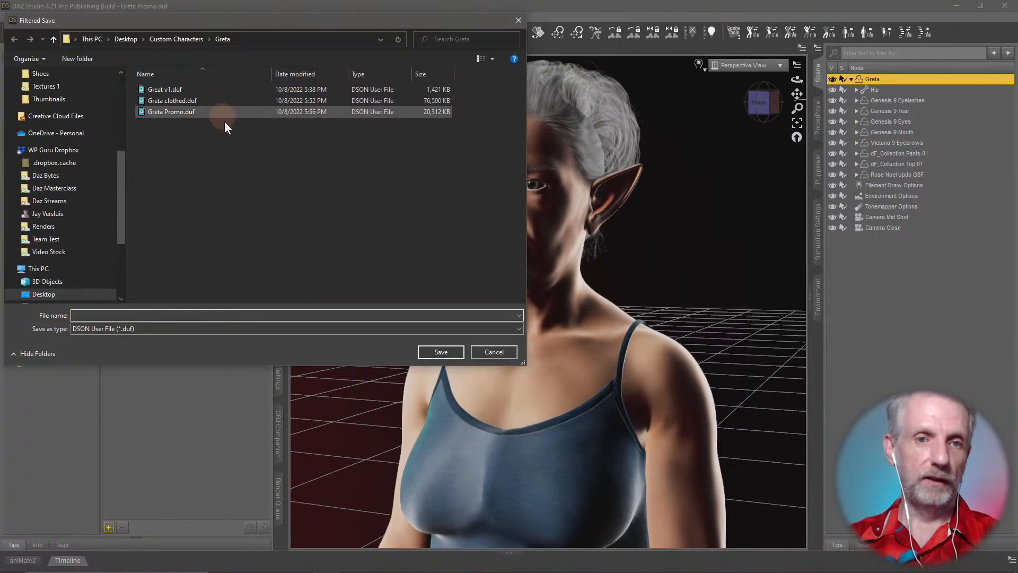
pyautogui.click(186, 113)
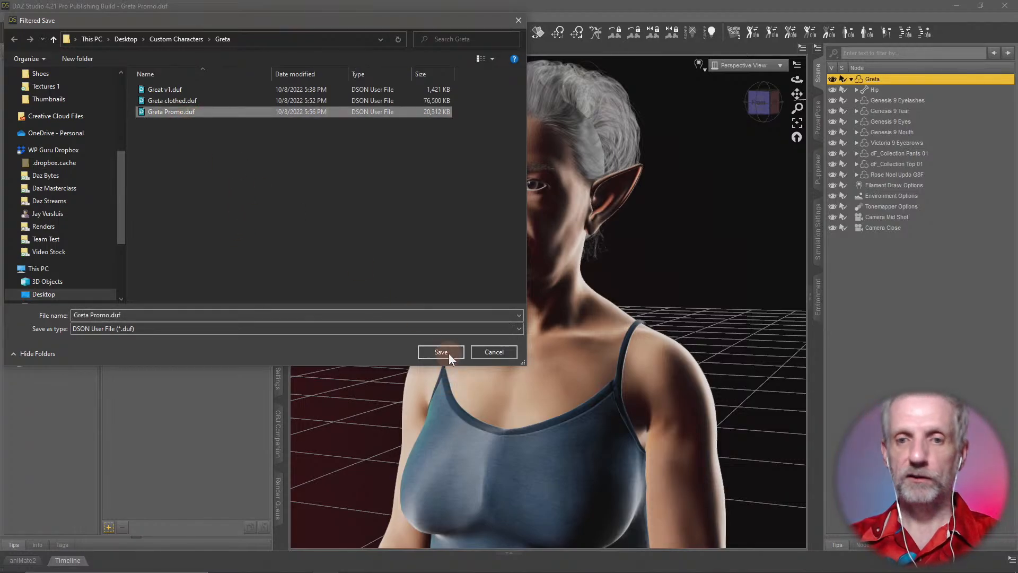
pyautogui.click(448, 353)
pyautogui.click(465, 296)
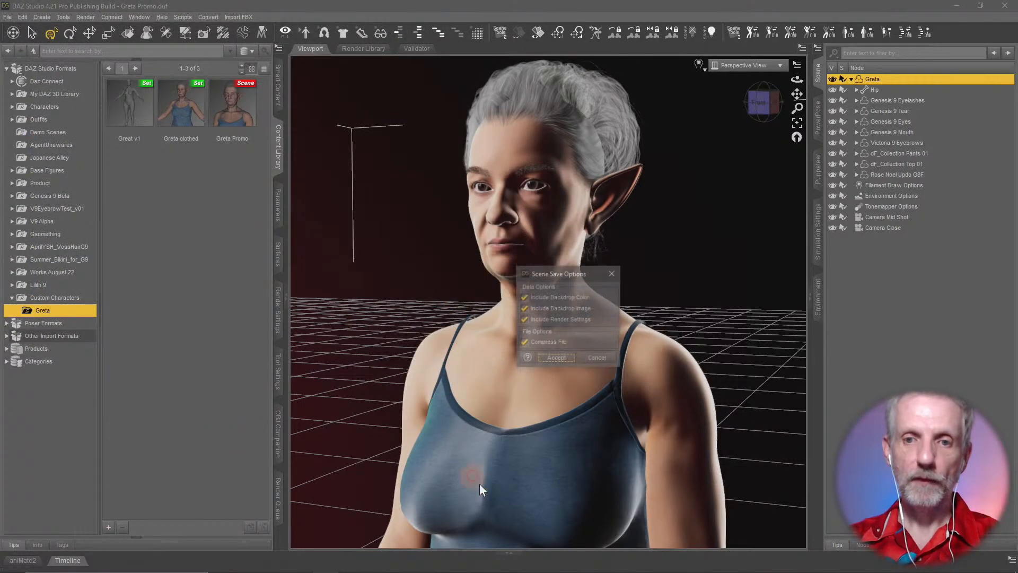
pyautogui.click(555, 359)
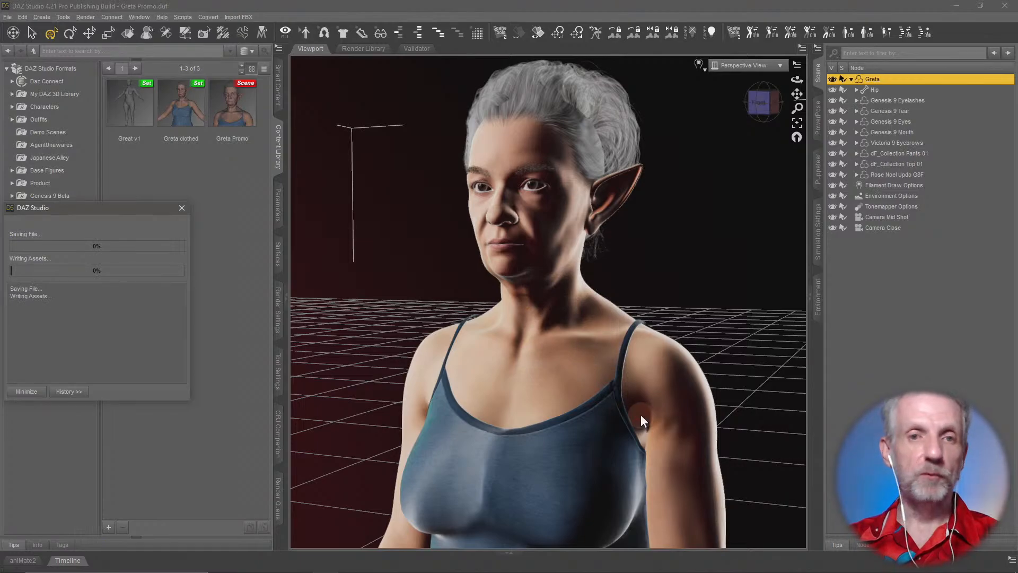